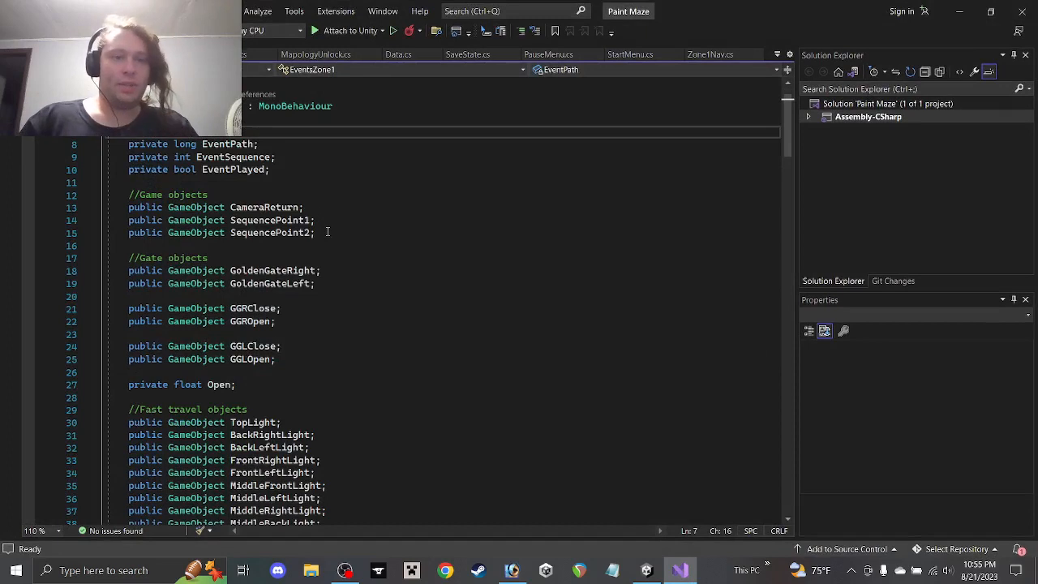
# Add 'public GameObject SequencePoint3;' on a new line under SequencePoint2 and save with Ctrl+S
pyautogui.click(328, 232)
pyautogui.press('Return')
pyautogui.write('publc')
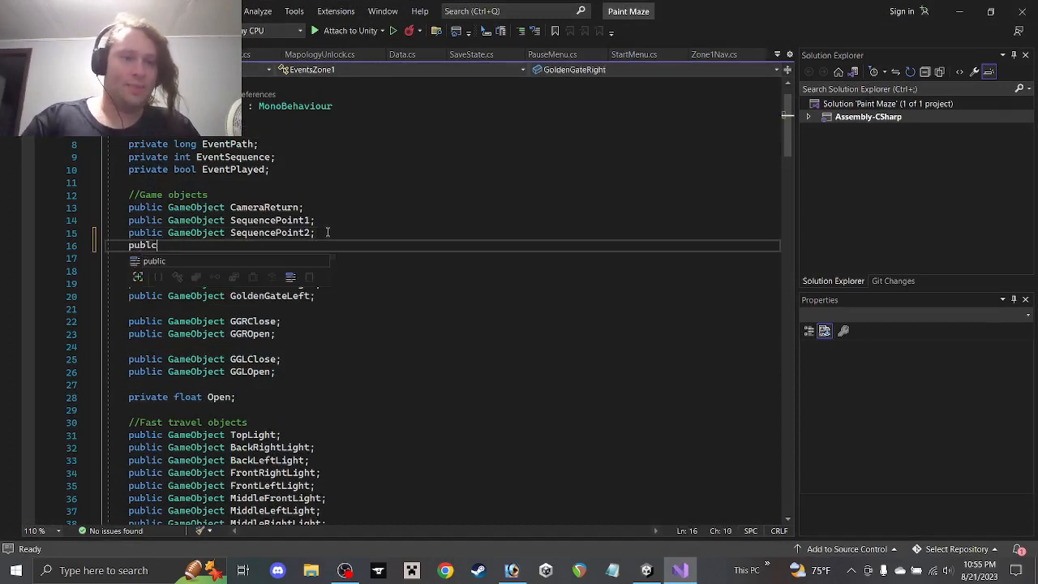
pyautogui.press('BackSpace')
pyautogui.write('ic GameObject')
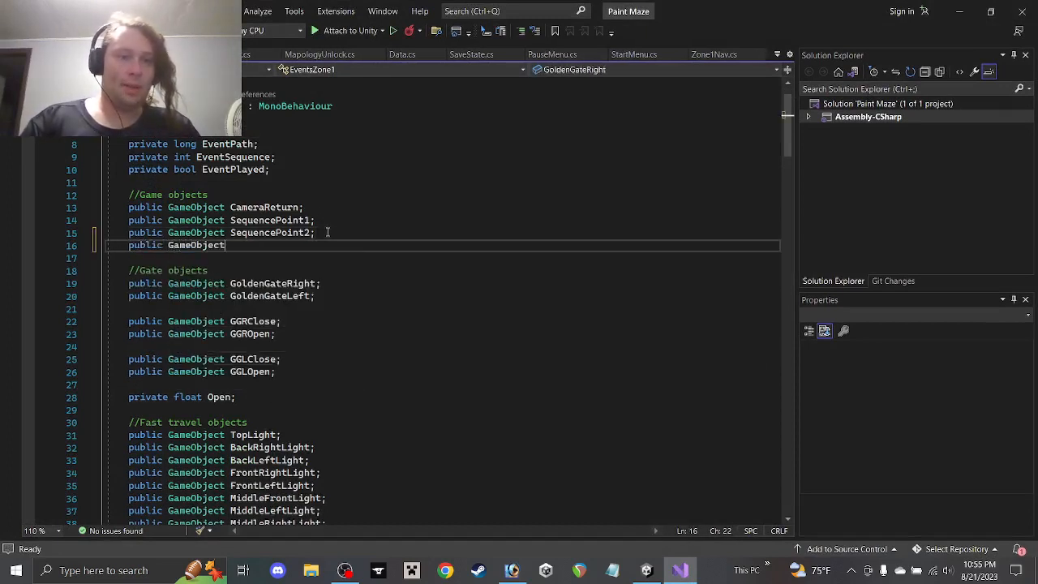
pyautogui.write(' Sequ')
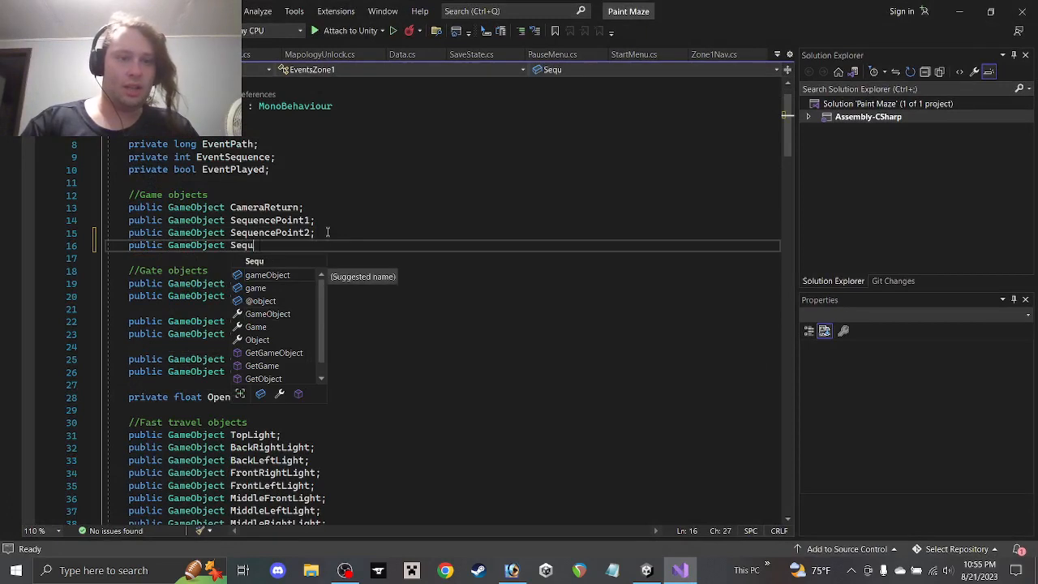
pyautogui.write('encePoint3')
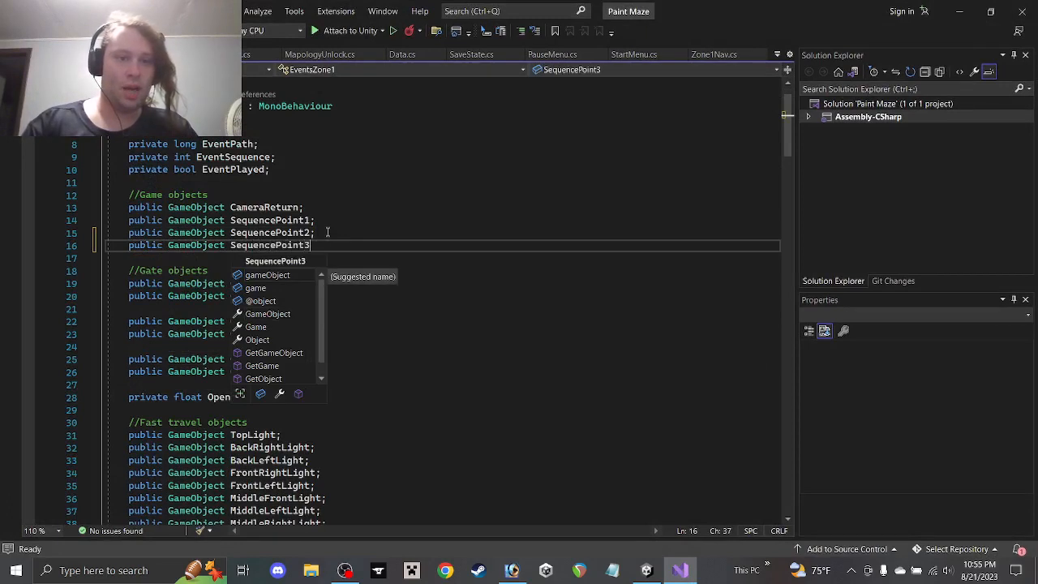
pyautogui.write(';')
pyautogui.hotkey('ctrl', 's')
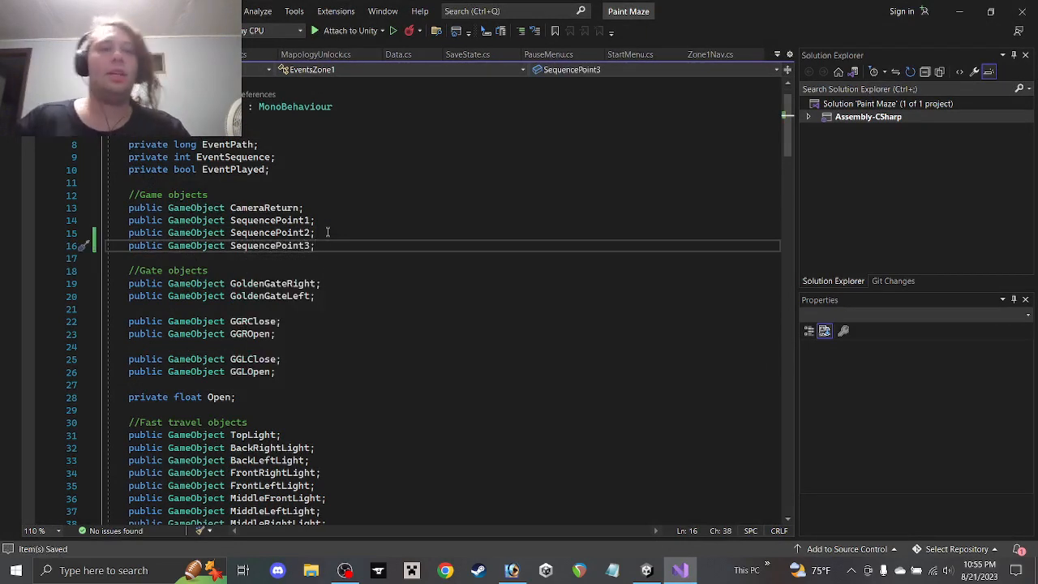
pyautogui.scroll(-1, 306, 230)
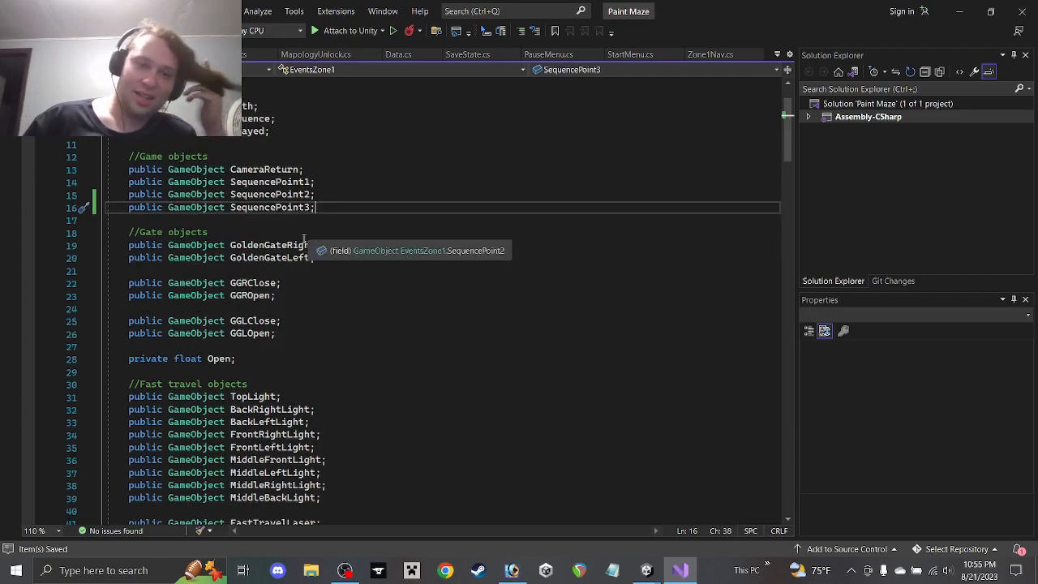
pyautogui.scroll(-7, 295, 249)
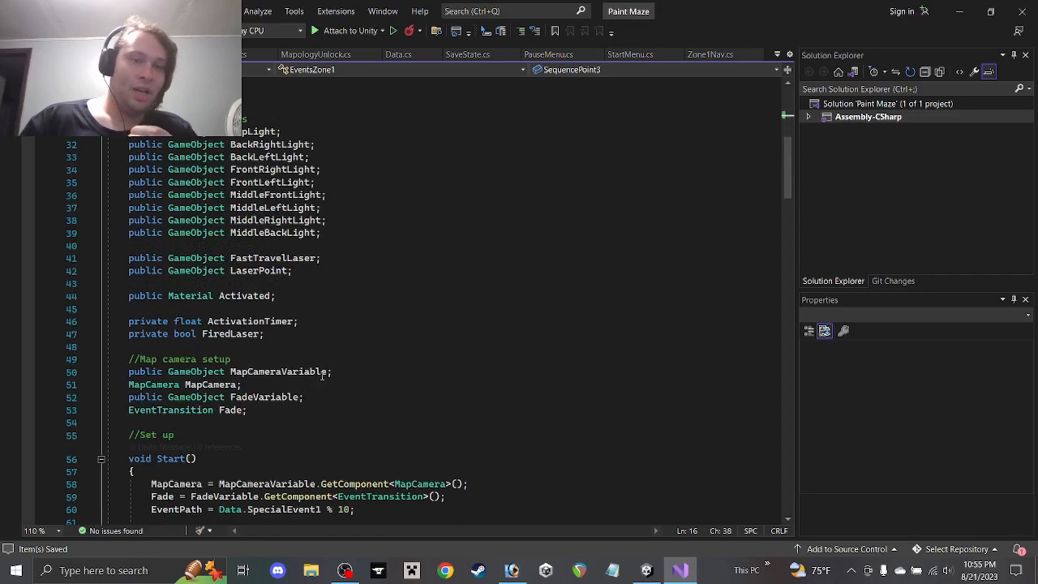
# Below FiredLaser, add a '//Skull lever' comment followed by 'public GameObject Lever;'
pyautogui.click(322, 335)
pyautogui.press('Return')
pyautogui.press('Return')
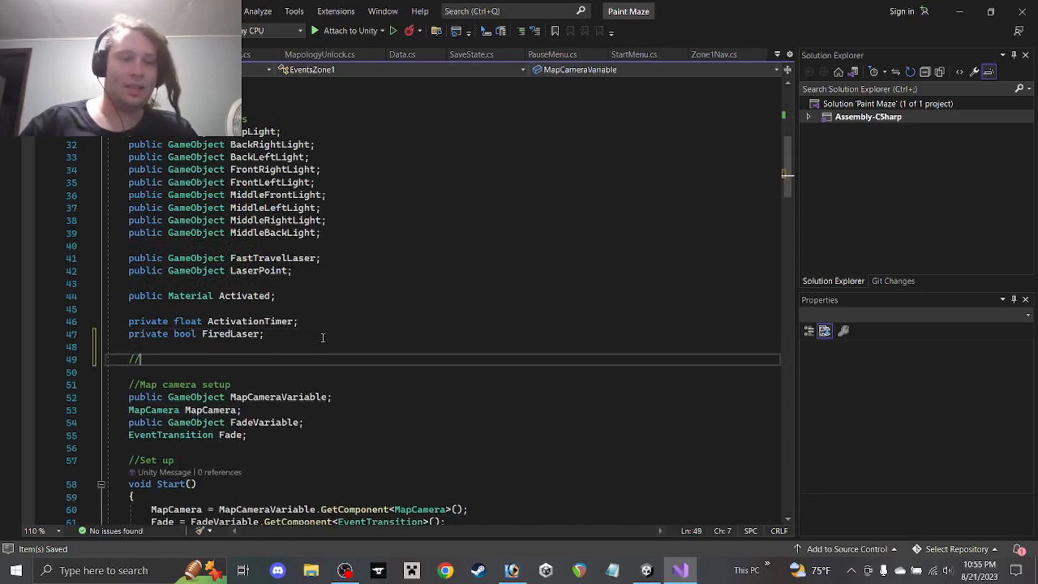
pyautogui.write('//Skull')
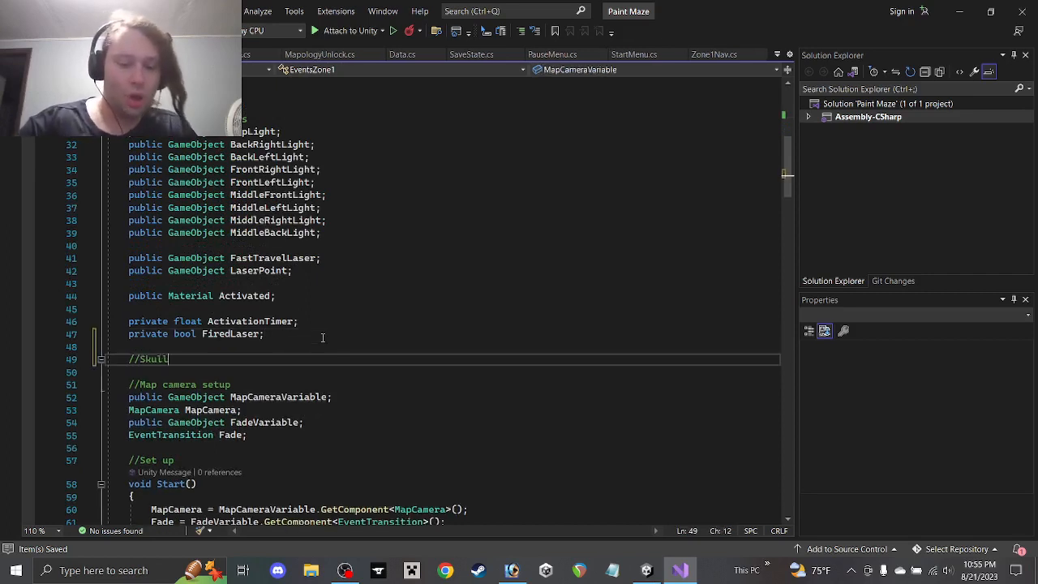
pyautogui.write(' lever')
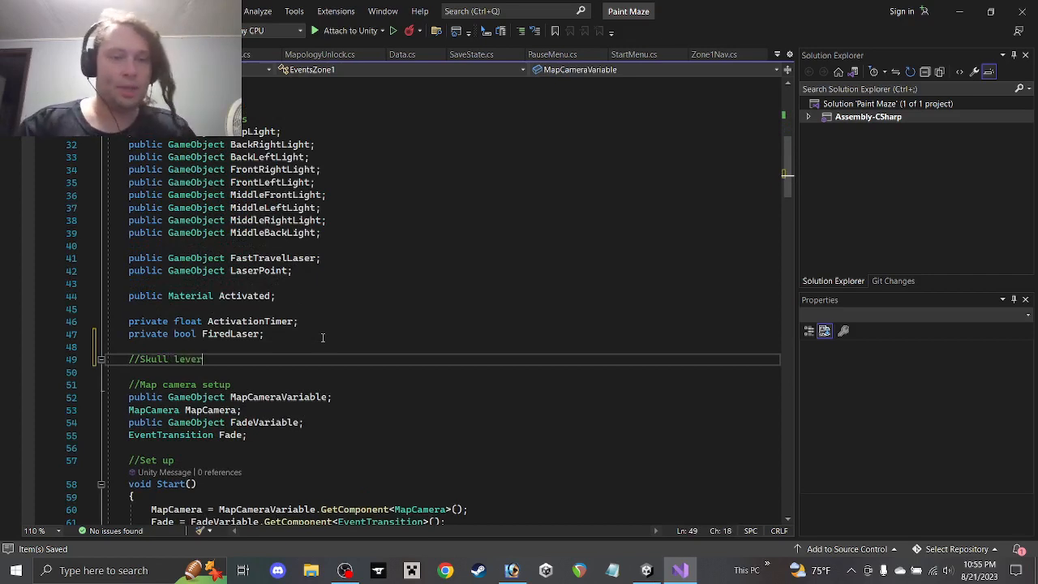
pyautogui.press('Return')
pyautogui.write('public Game')
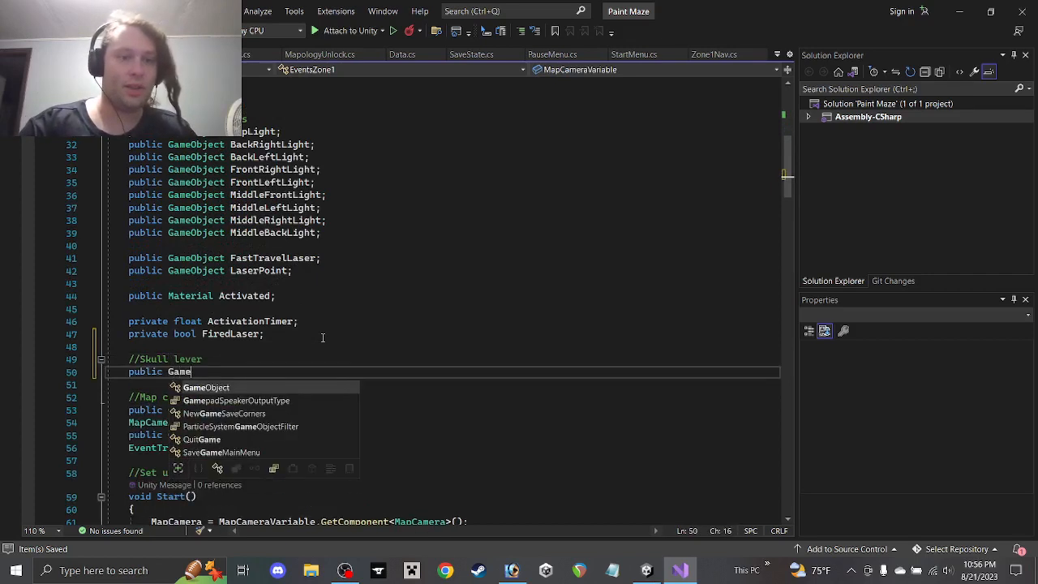
pyautogui.press('Tab')
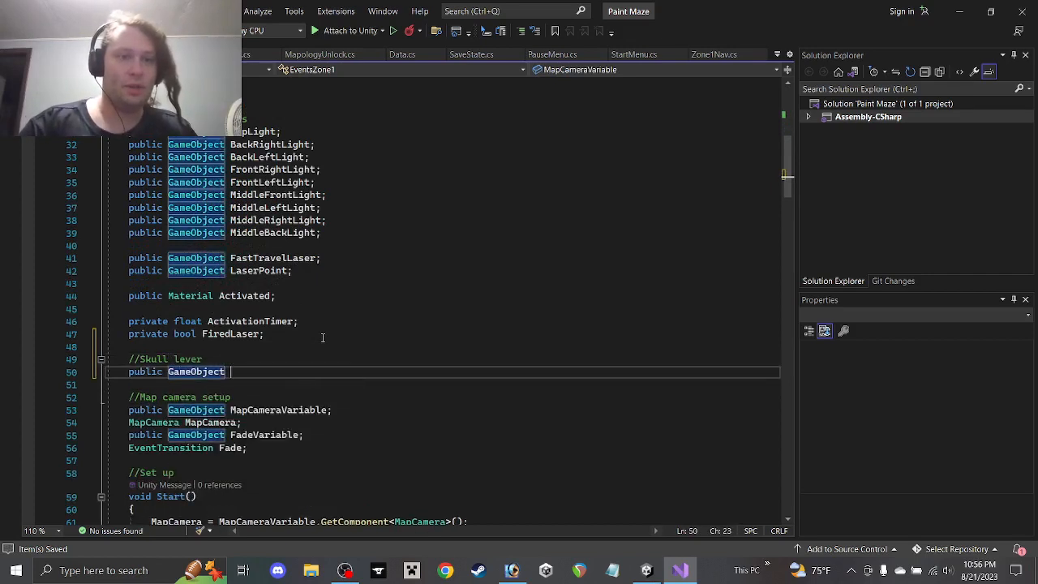
pyautogui.write('Lever')
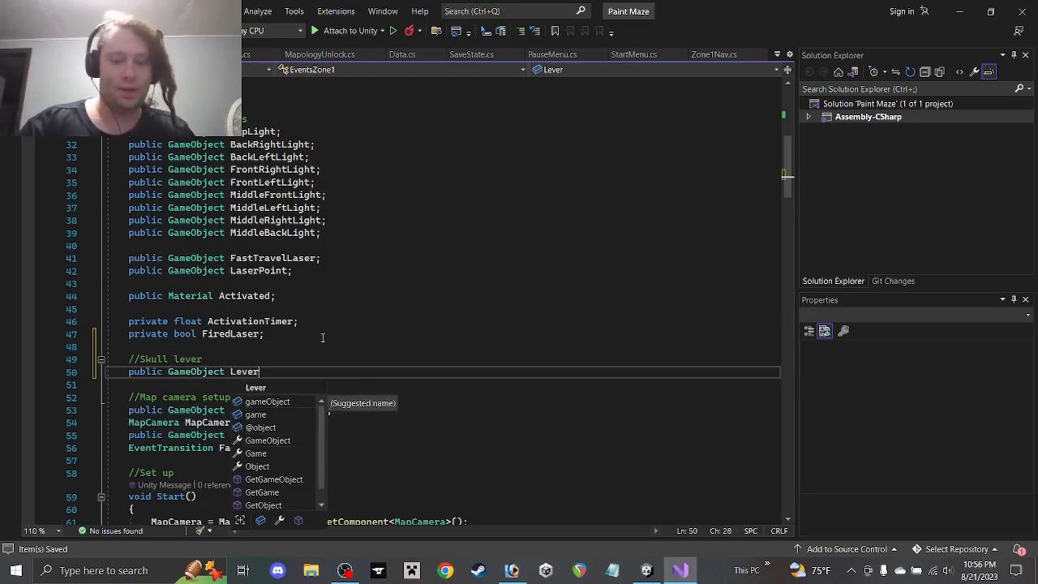
pyautogui.write(';')
pyautogui.press('Return')
pyautogui.press('Return')
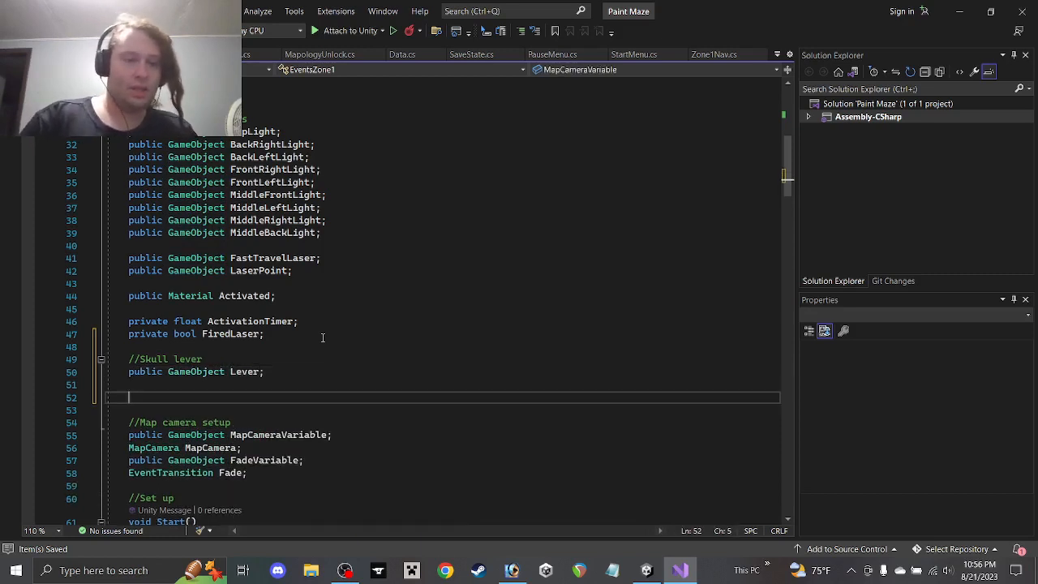
# Declare 'public GameObject Fire;' beneath the Lever field
pyautogui.write('public GameO')
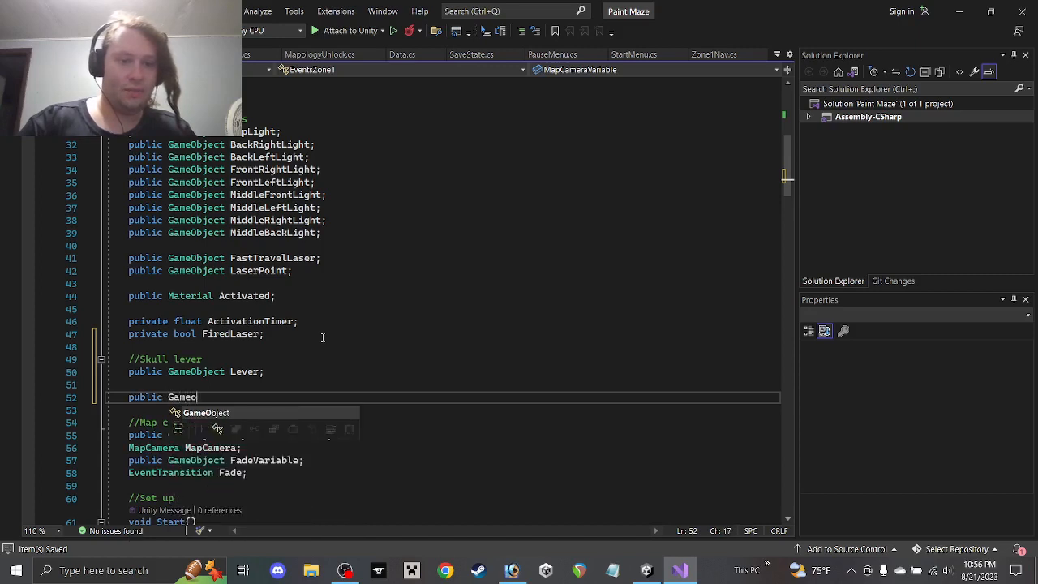
pyautogui.press('Tab')
pyautogui.write('Fire;')
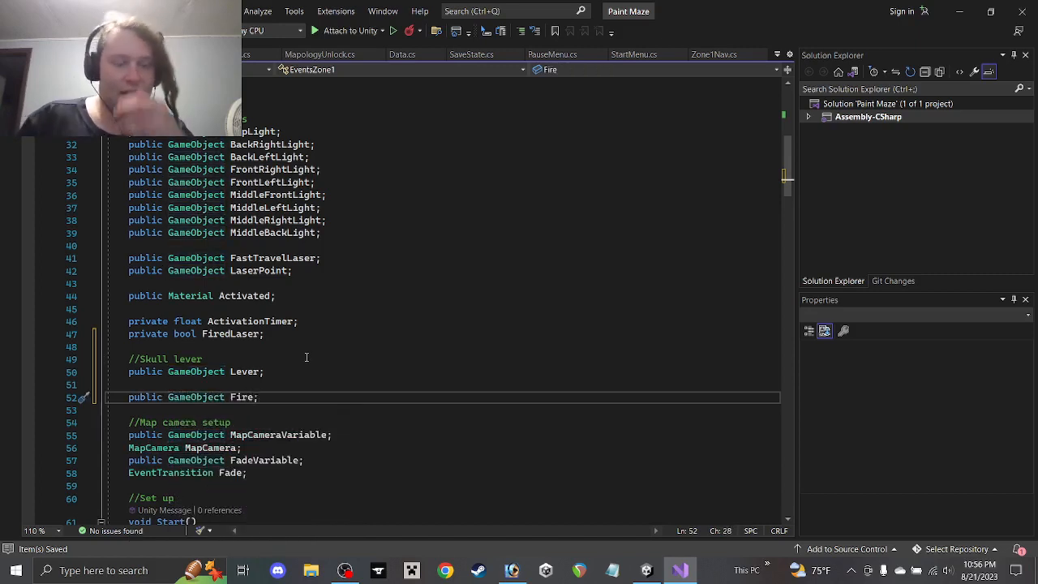
pyautogui.scroll(3, 410, 267)
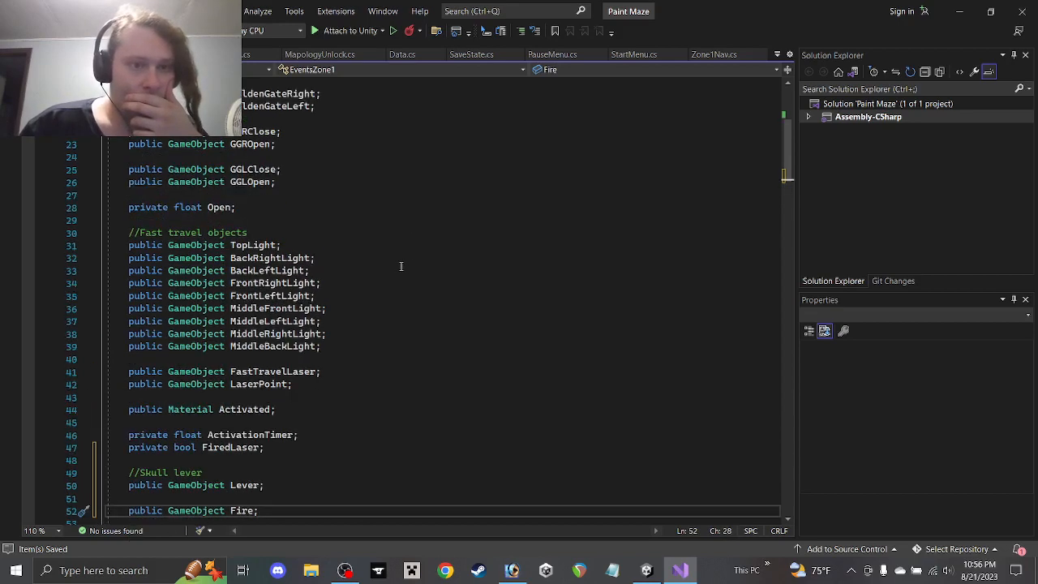
pyautogui.scroll(-2, 401, 264)
pyautogui.scroll(1, 381, 266)
pyautogui.scroll(-3, 379, 267)
pyautogui.click(292, 334)
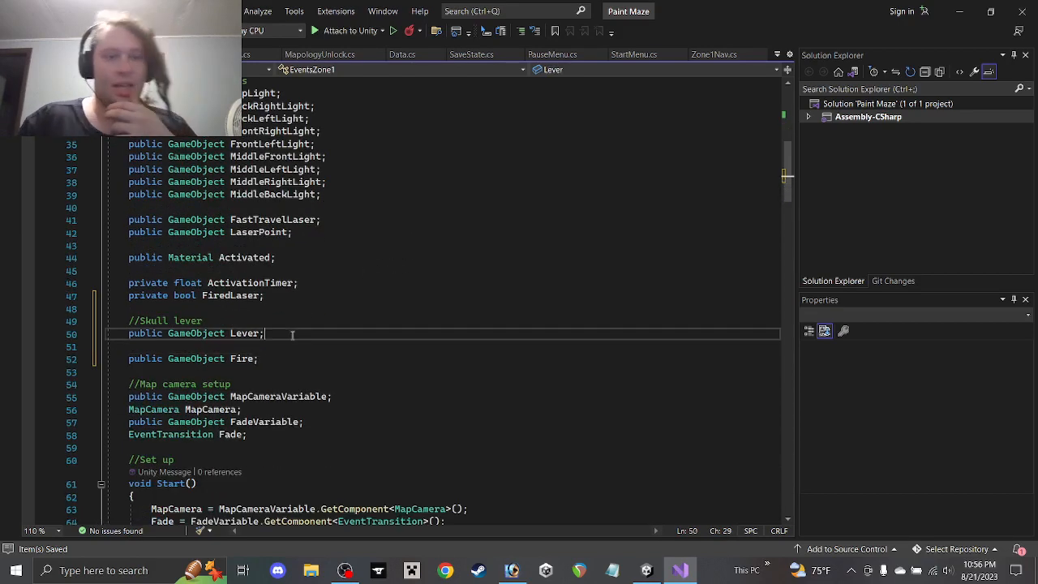
pyautogui.scroll(5, 292, 333)
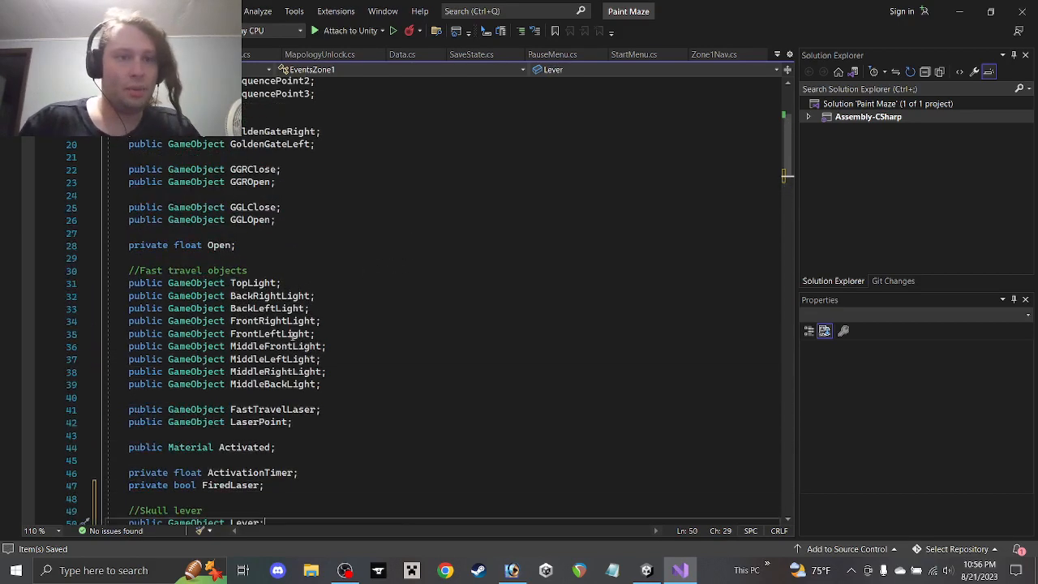
pyautogui.scroll(-3, 291, 333)
# Add 'public GameObject LeverPulled;' below Lever, removing a mistyped extra line
pyautogui.press('Return')
pyautogui.press('Return')
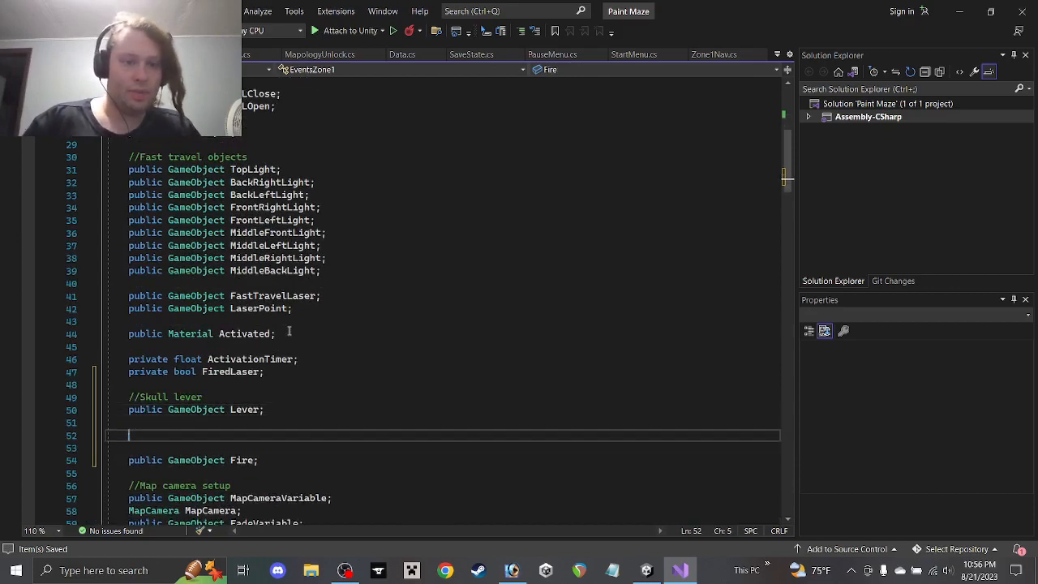
pyautogui.write('public Gam')
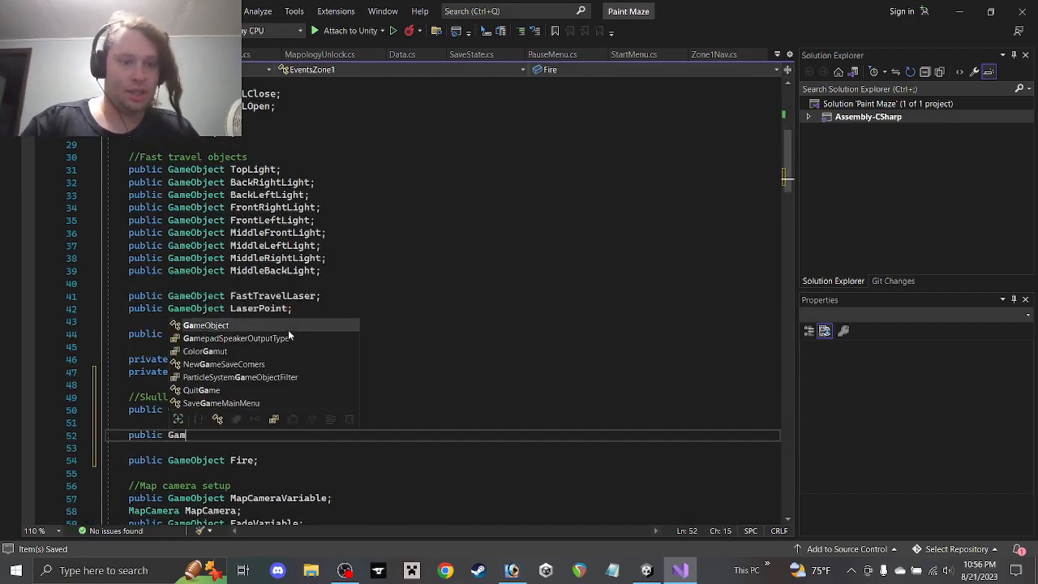
pyautogui.write('eObject ')
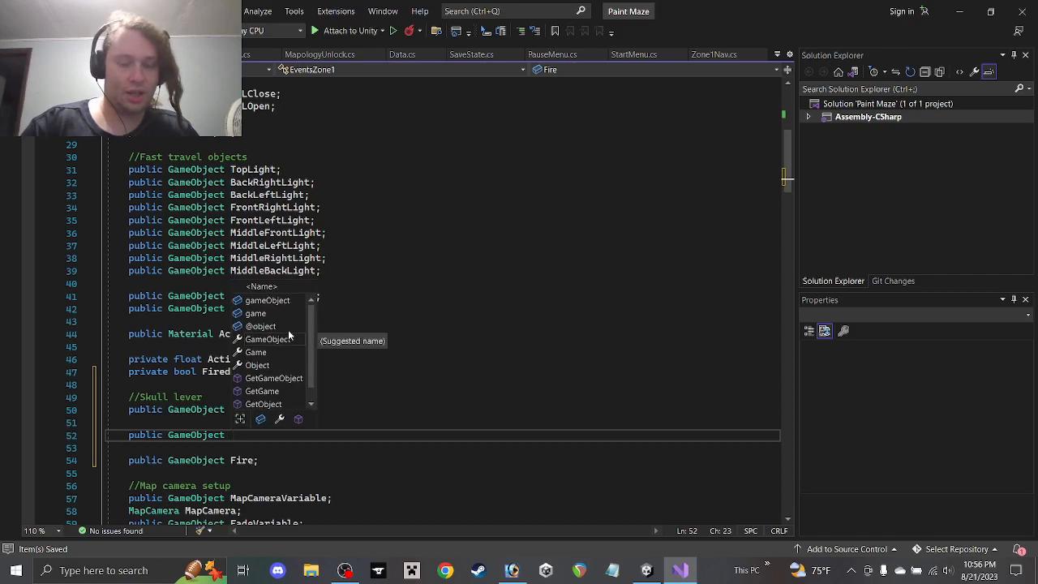
pyautogui.write('LeverPulled;')
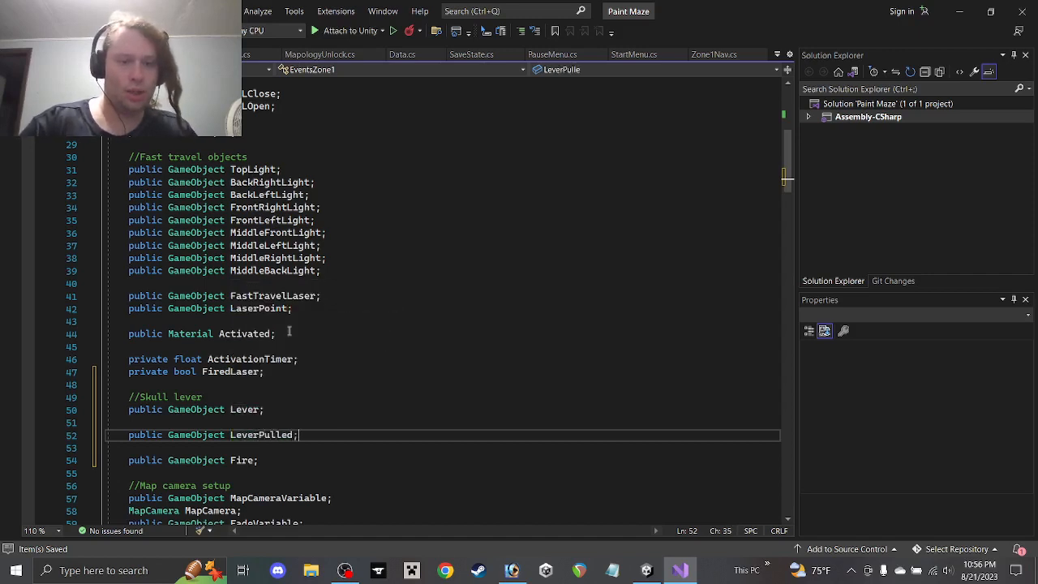
pyautogui.press('Return')
pyautogui.write('p')
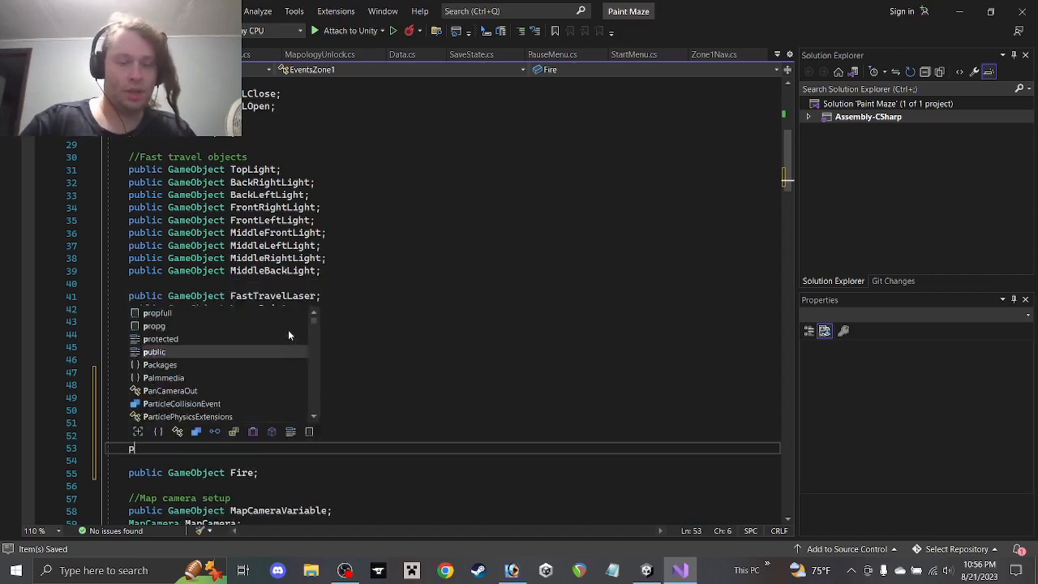
pyautogui.write('ublicGame')
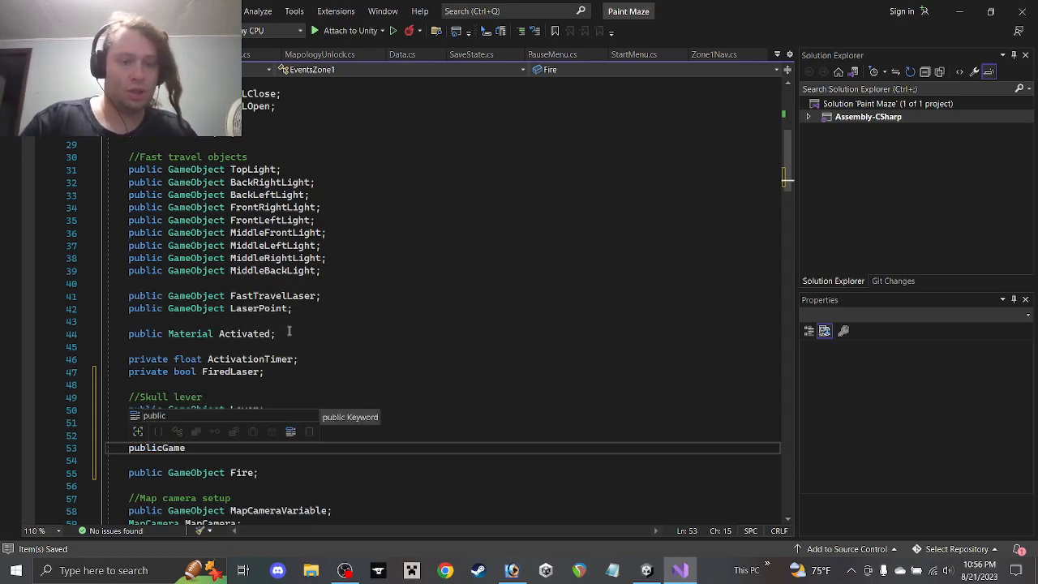
pyautogui.hotkey('ctrl', 'BackSpace')
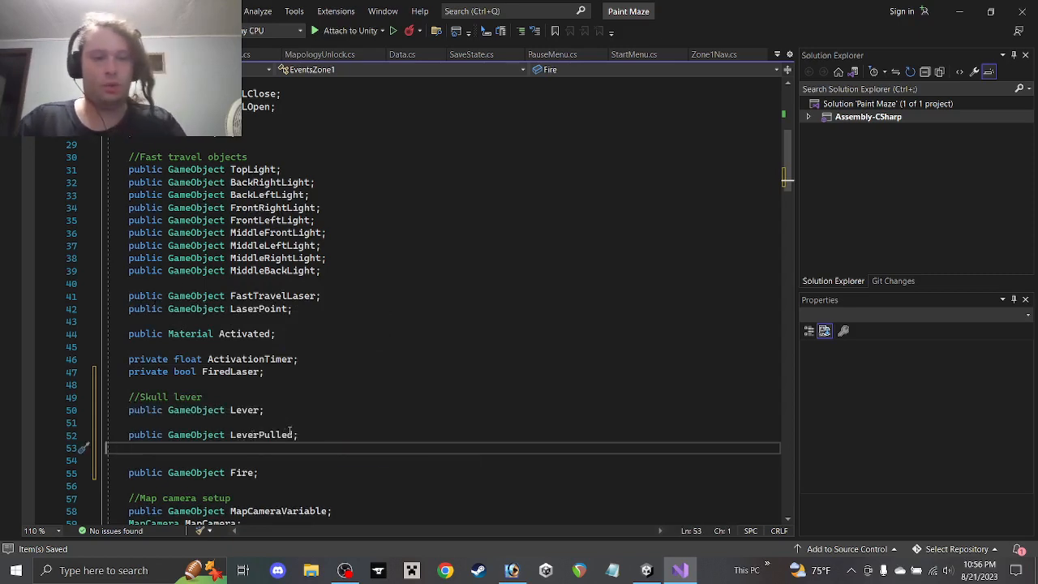
pyautogui.press('BackSpace')
# Insert 'public GameObject LeverNotPulled;' above LeverPulled and save the script
pyautogui.press('Up')
pyautogui.press('Return')
pyautogui.write('p')
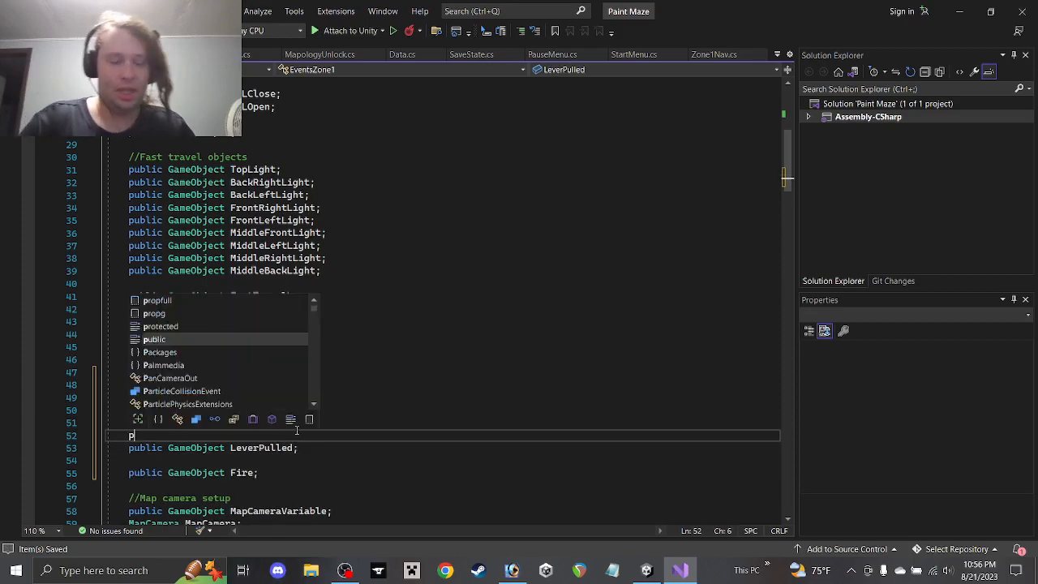
pyautogui.write('ublic G')
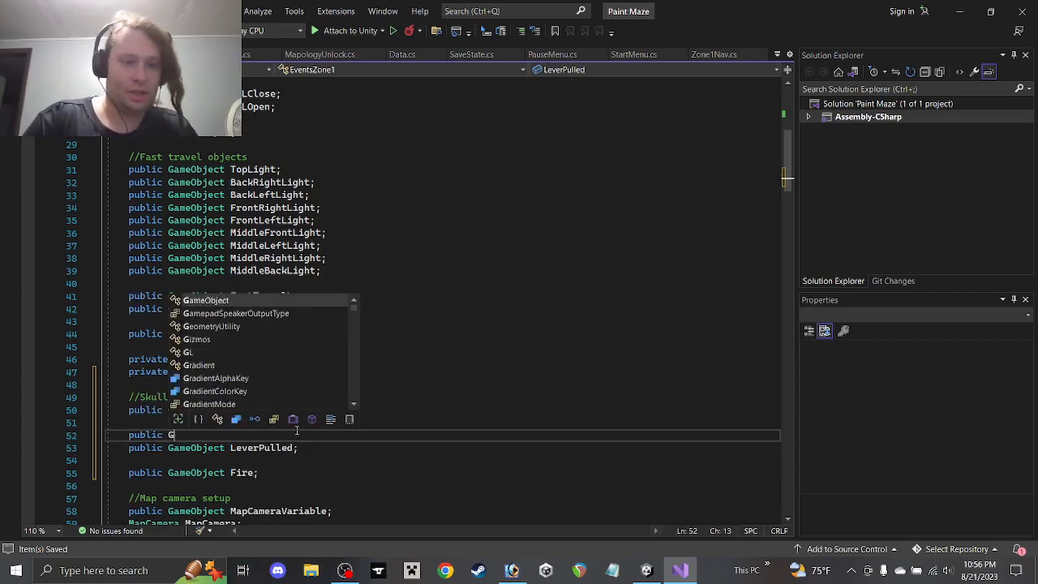
pyautogui.write('ameObject Lever')
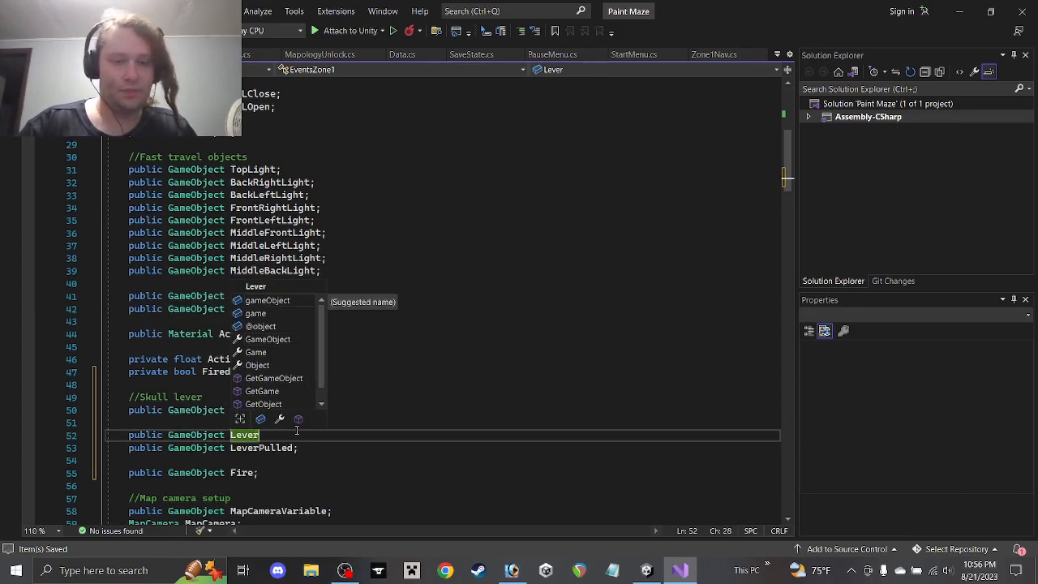
pyautogui.write('NotPulled;')
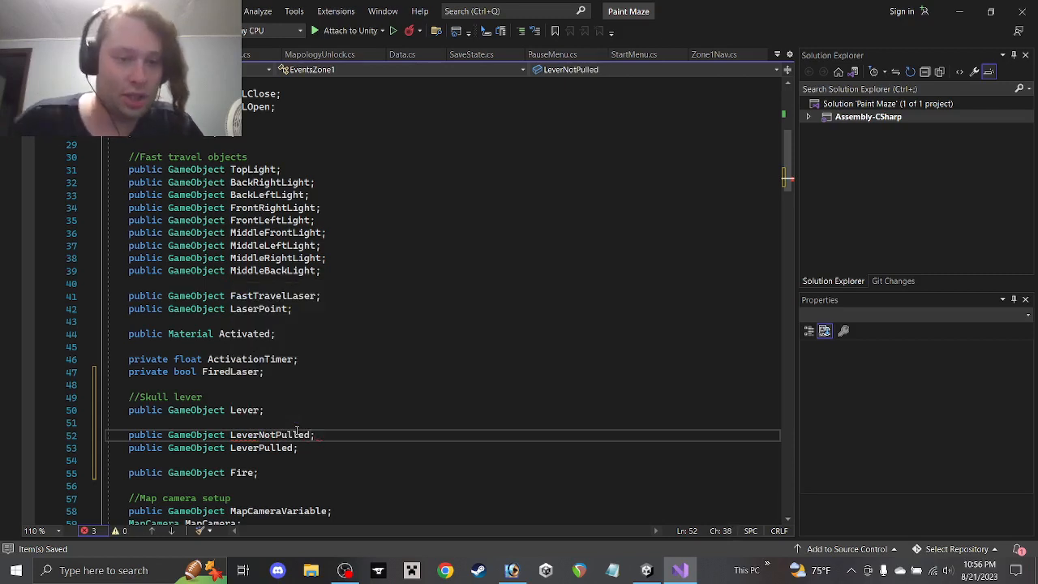
pyautogui.hotkey('ctrl', 's')
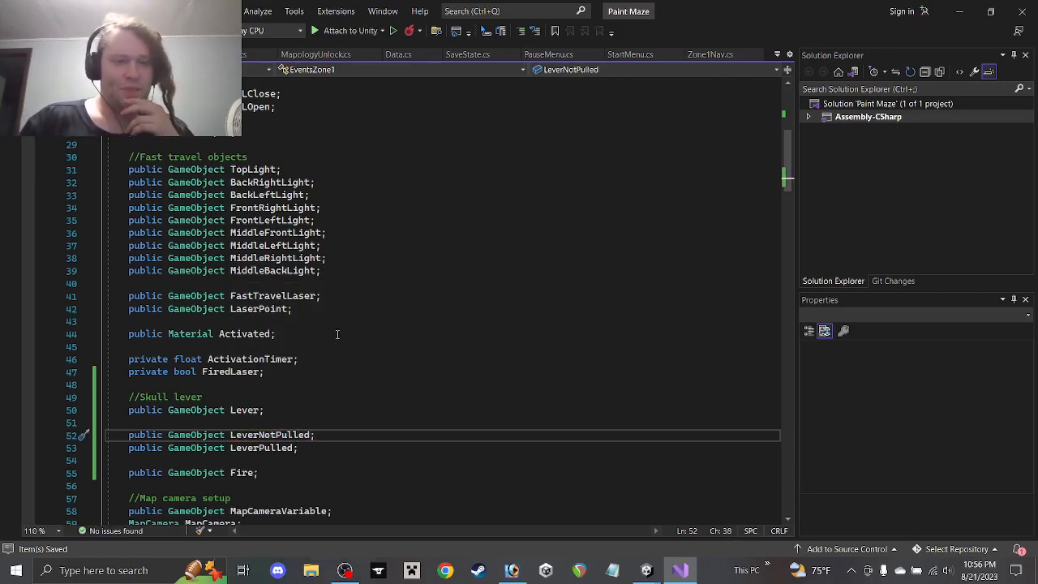
pyautogui.scroll(6, 337, 334)
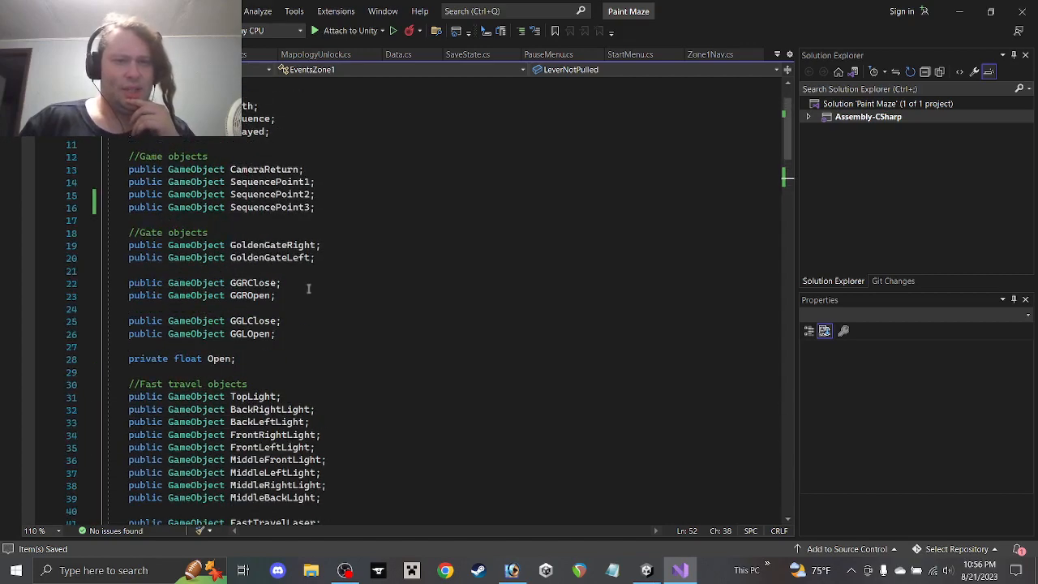
pyautogui.scroll(-17, 320, 298)
pyautogui.scroll(-1, 321, 299)
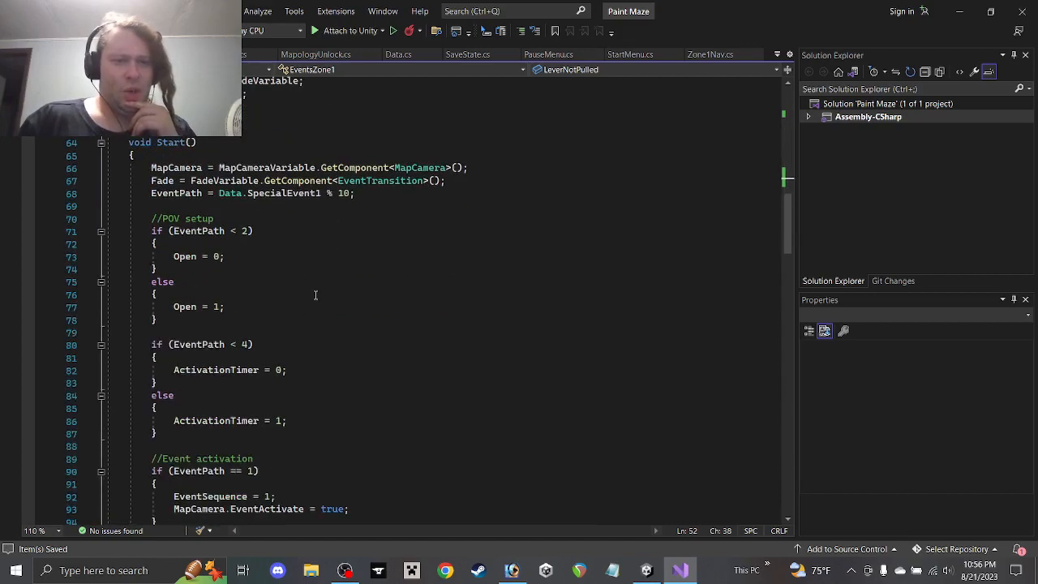
pyautogui.scroll(-5, 306, 302)
pyautogui.scroll(3, 307, 302)
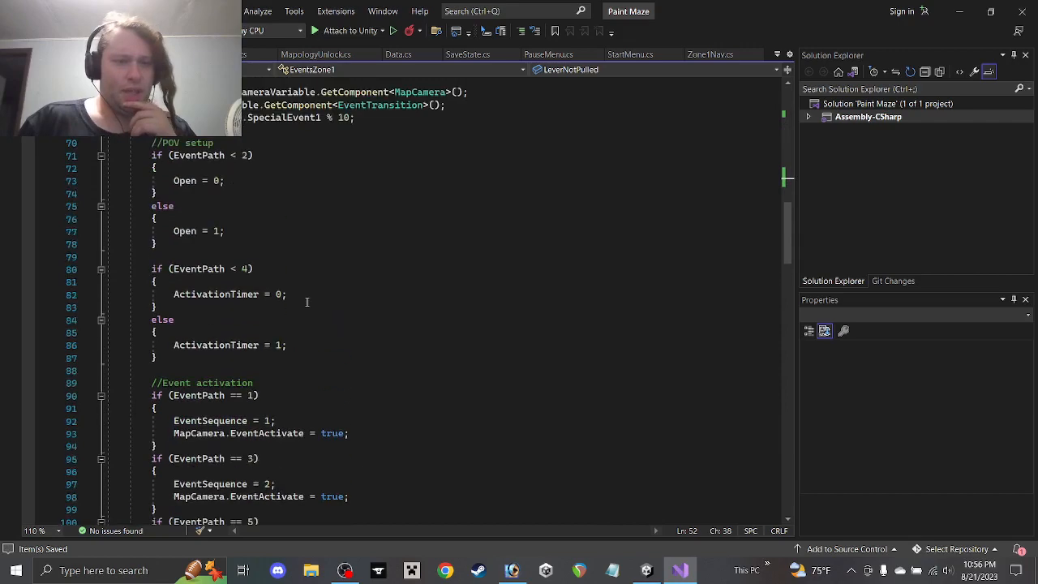
pyautogui.scroll(2, 292, 288)
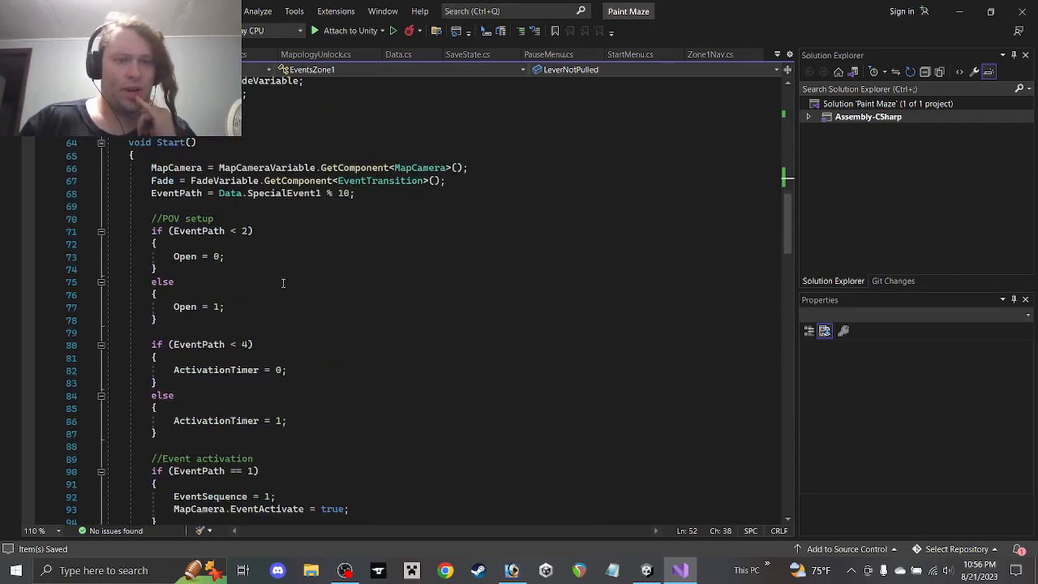
pyautogui.scroll(-4, 282, 281)
pyautogui.scroll(-2, 276, 278)
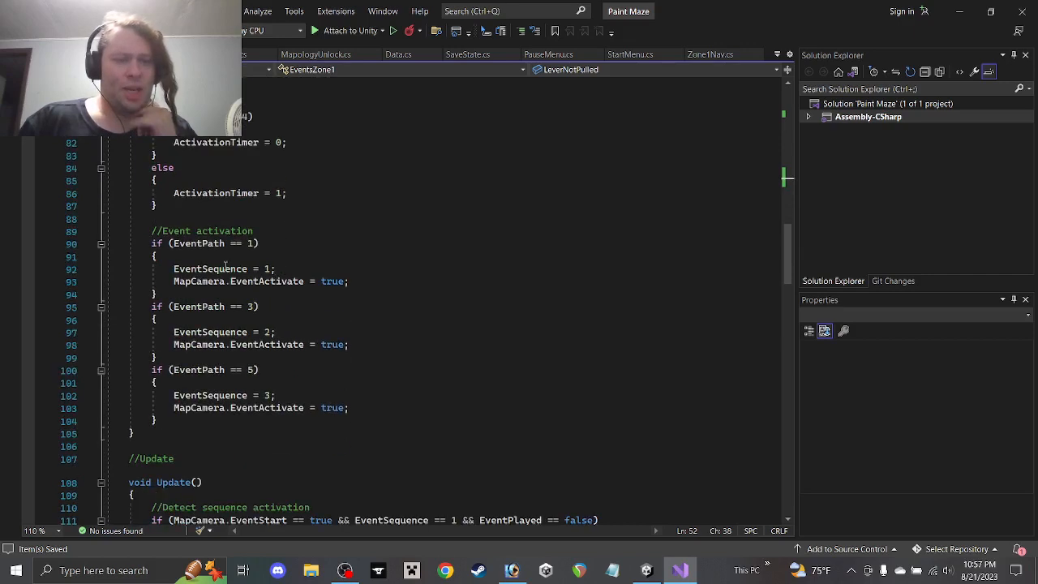
pyautogui.scroll(-2, 225, 264)
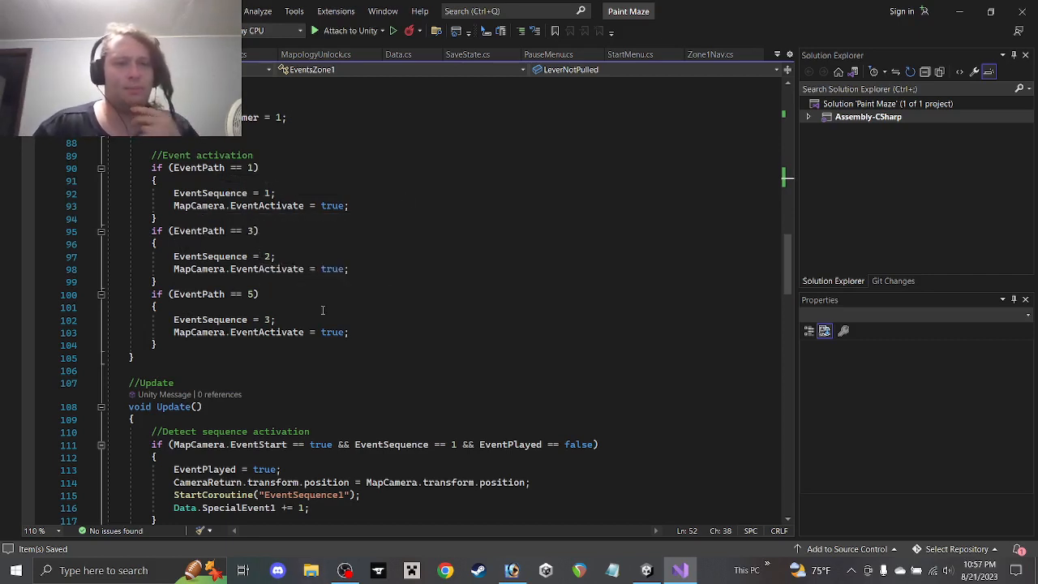
pyautogui.scroll(-2, 308, 321)
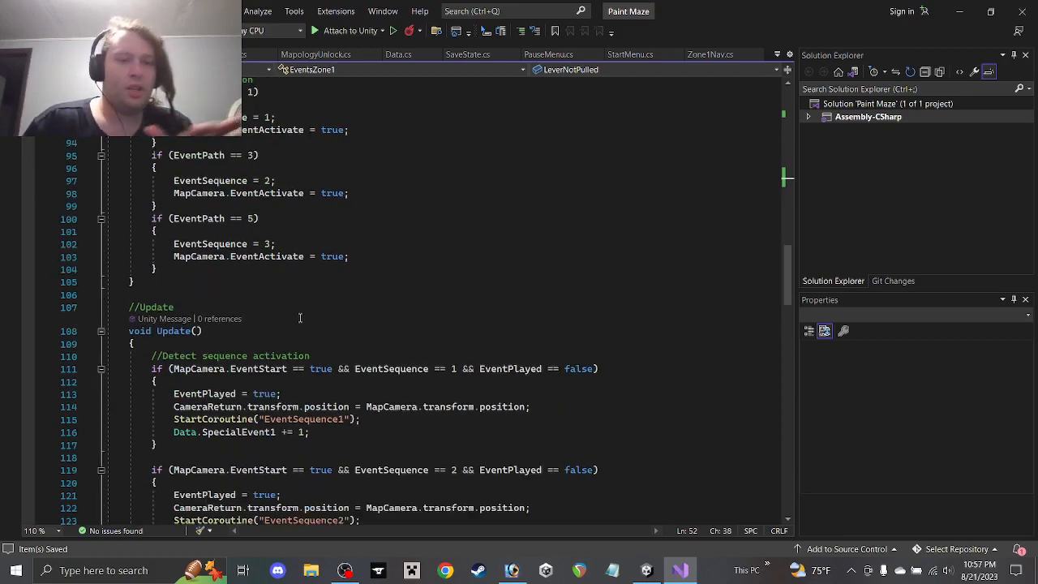
pyautogui.scroll(-5, 301, 317)
pyautogui.scroll(5, 294, 312)
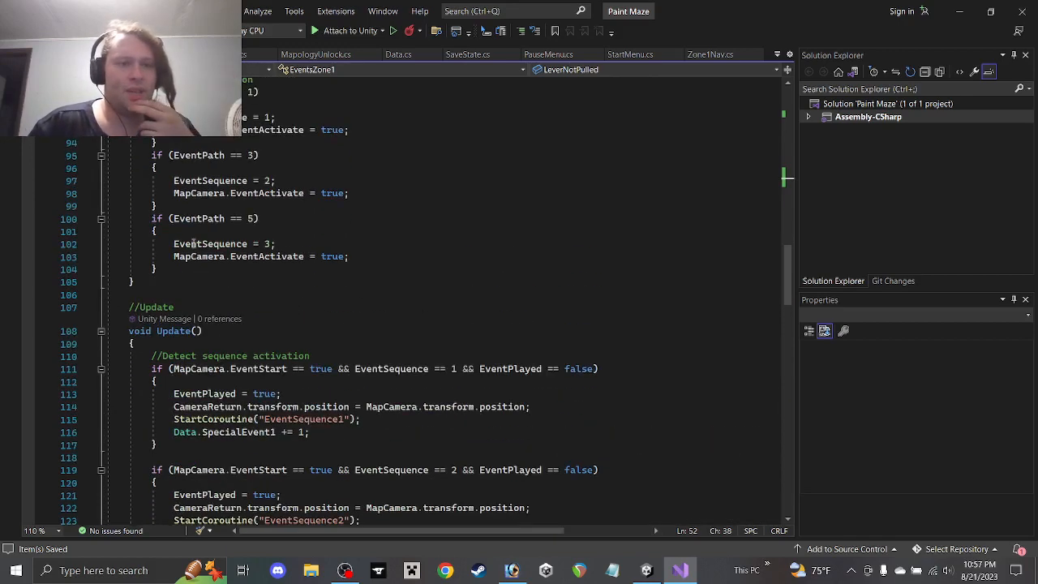
pyautogui.scroll(-8, 265, 244)
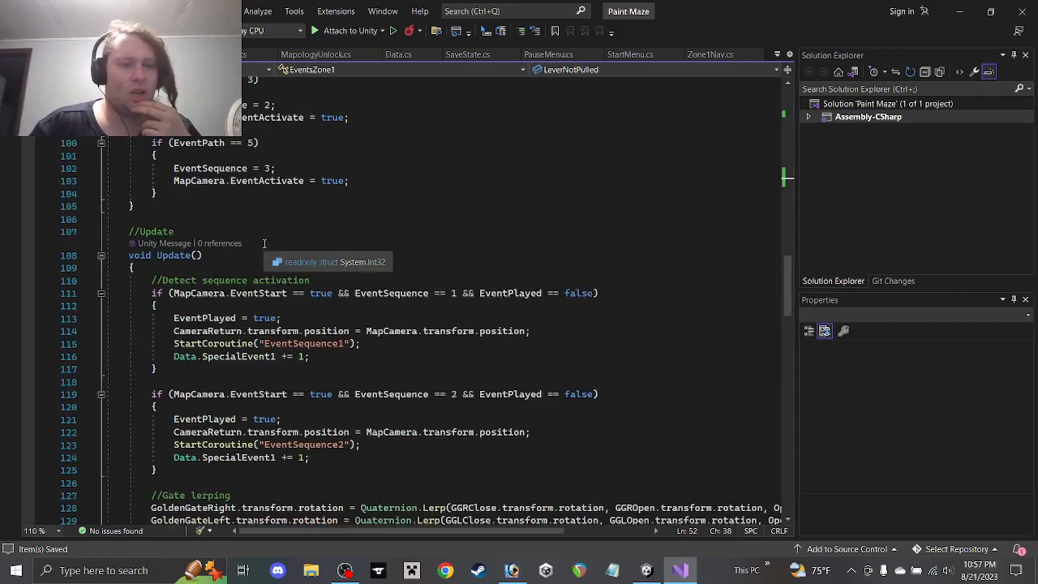
pyautogui.scroll(3, 274, 233)
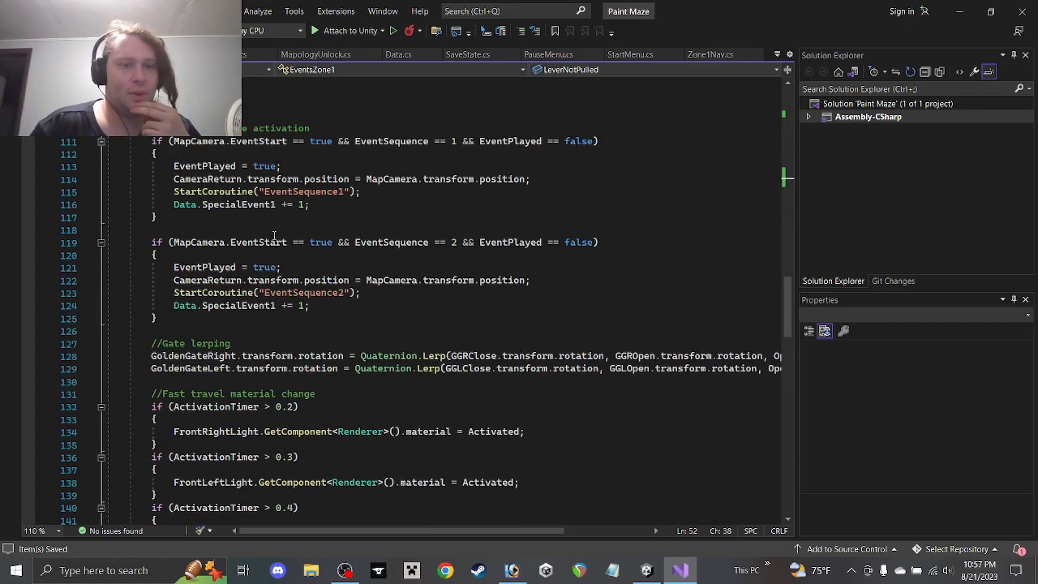
pyautogui.moveTo(211, 318); pyautogui.dragTo(81, 245)
# Duplicate the EventSequence == 2 if-block directly below itself
pyautogui.hotkey('ctrl', 'c')
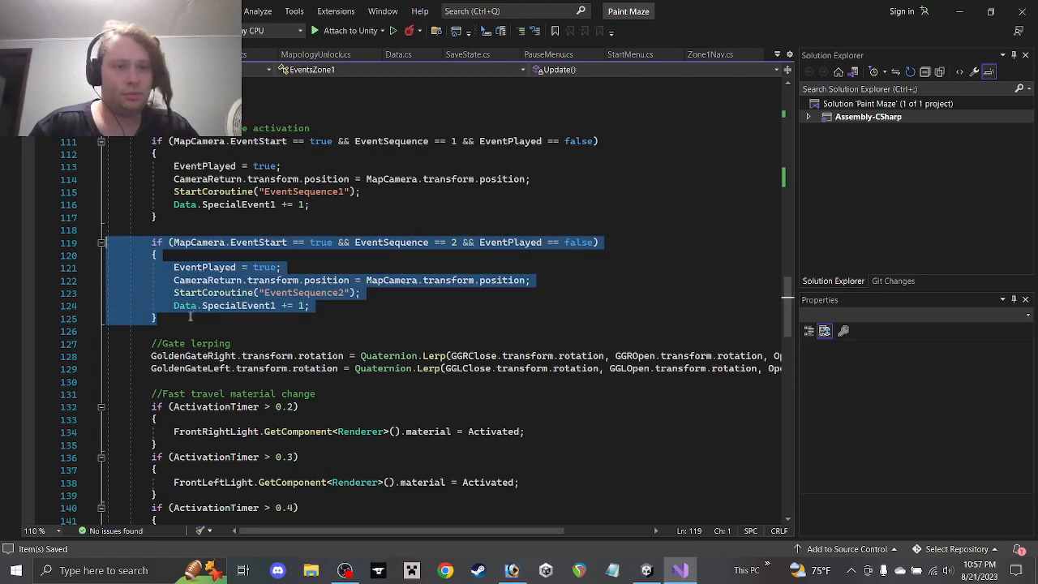
pyautogui.click(225, 317)
pyautogui.press('Return')
pyautogui.press('Return')
pyautogui.hotkey('ctrl', 'v')
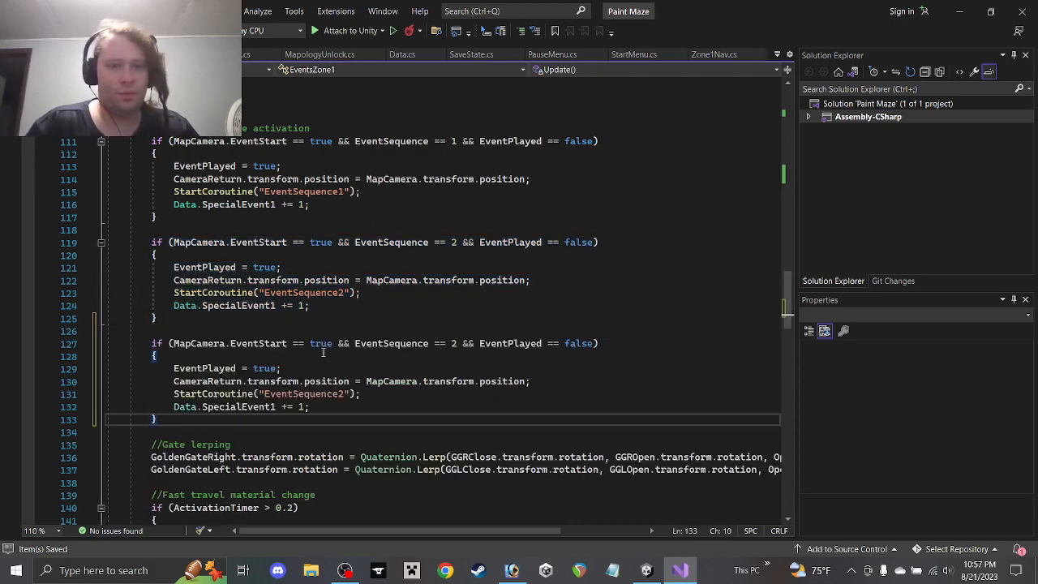
# Change the copy to check EventSequence == 3 and start EventSequence3, then save
pyautogui.doubleClick(455, 344)
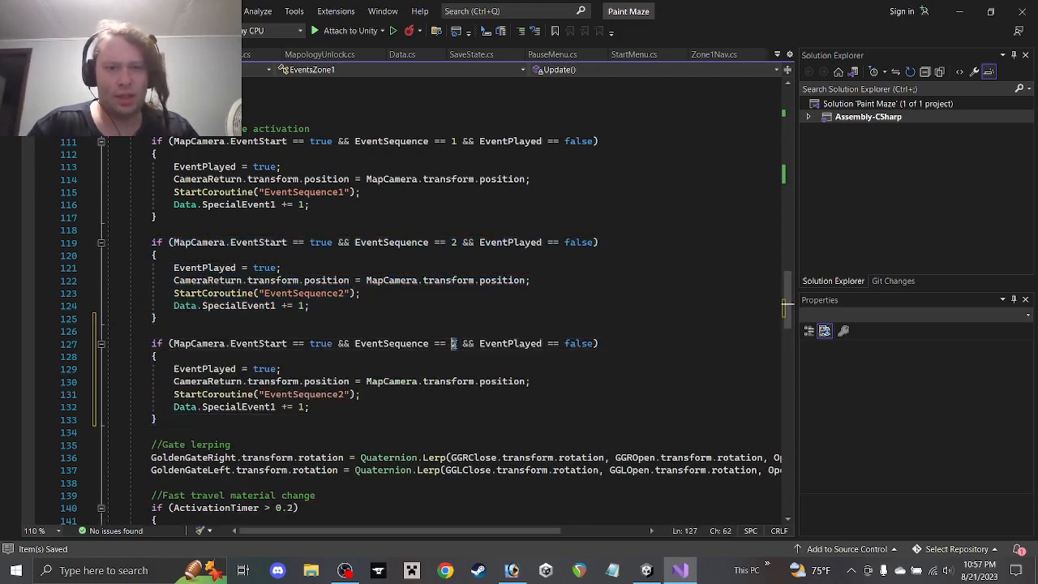
pyautogui.write('3')
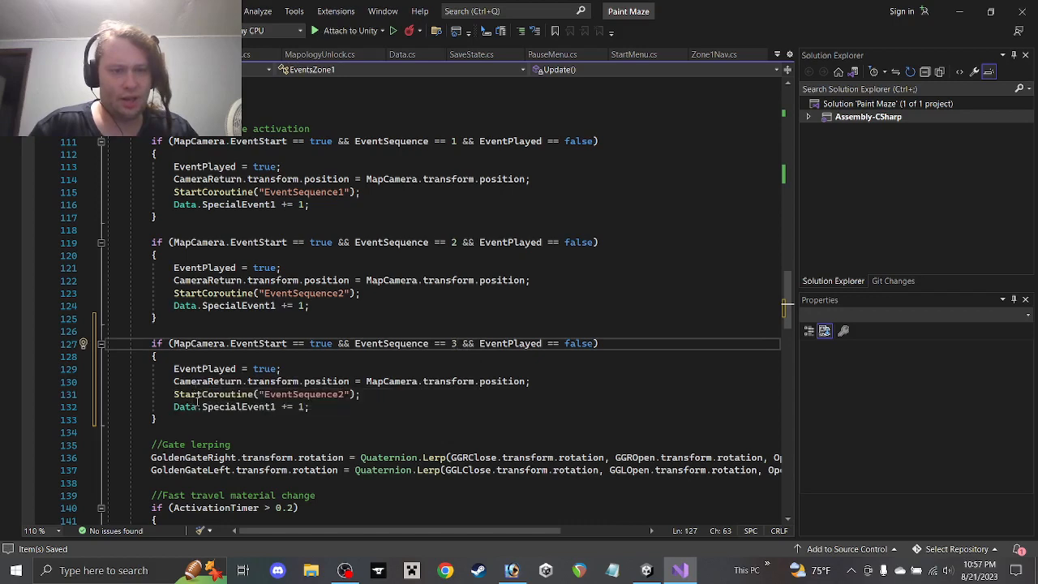
pyautogui.moveTo(345, 394); pyautogui.dragTo(340, 395)
pyautogui.write('3')
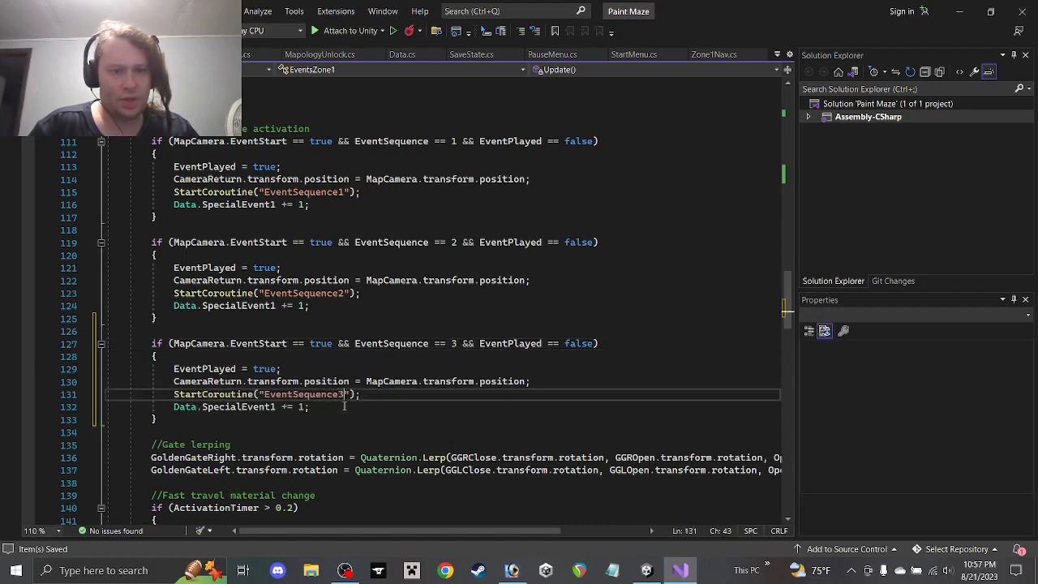
pyautogui.click(344, 407)
pyautogui.hotkey('ctrl', 's')
# Select the Gate lerping comment and its Lerp lines
pyautogui.scroll(-5, 340, 374)
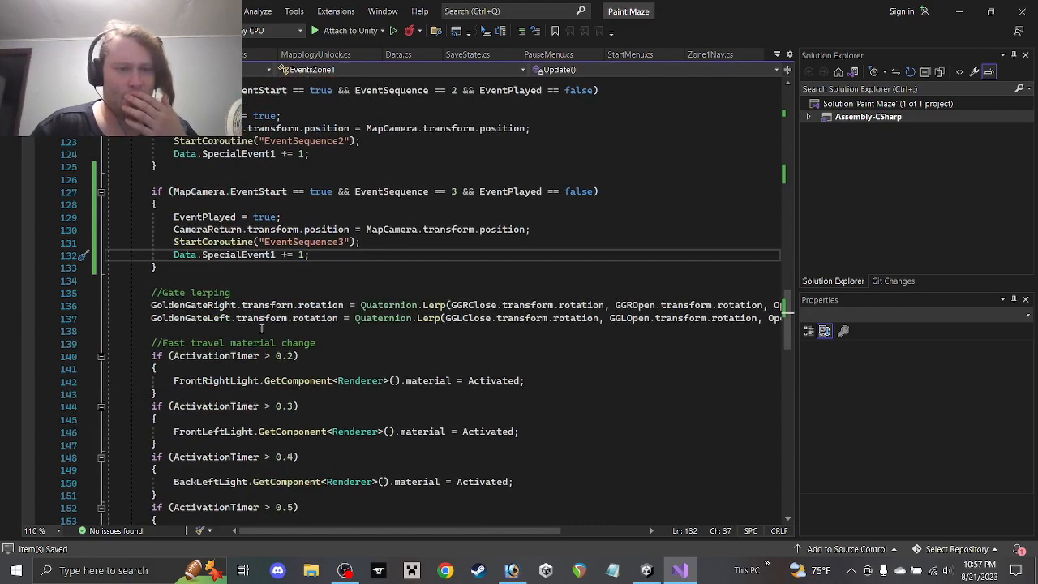
pyautogui.scroll(2, 261, 312)
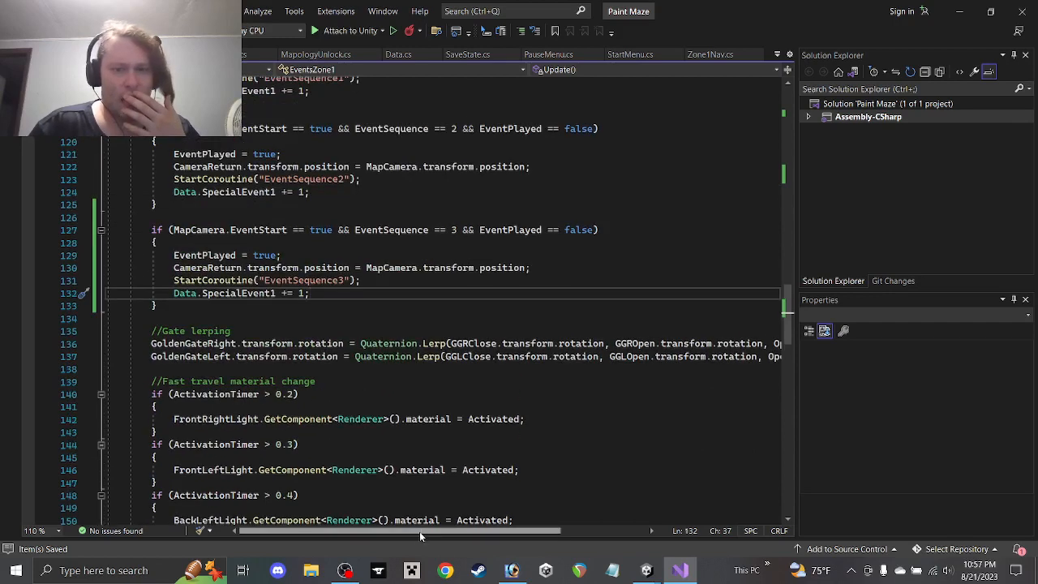
pyautogui.hscroll(3, 420, 531)
pyautogui.moveTo(680, 358); pyautogui.dragTo(38, 333)
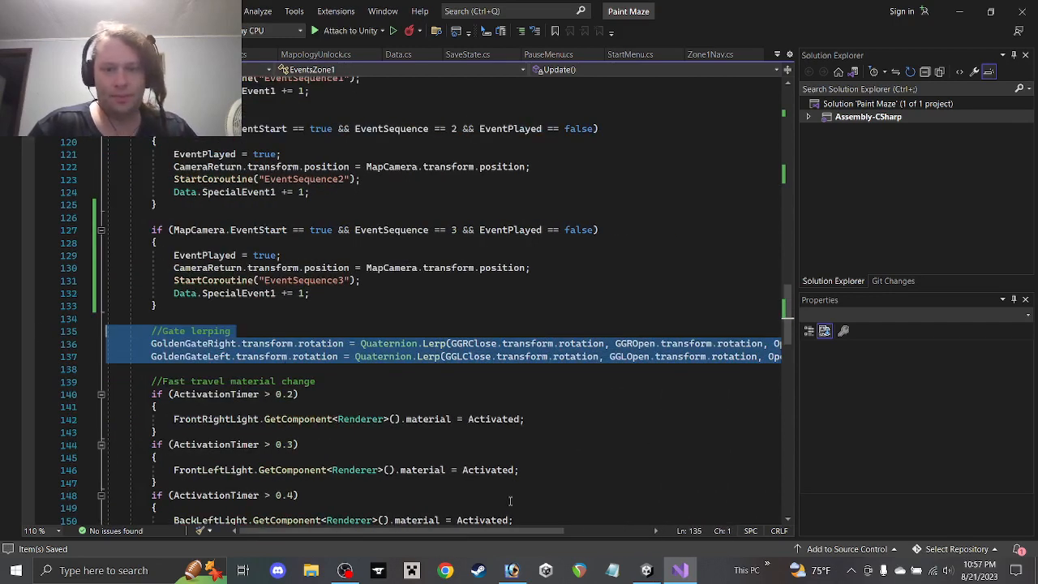
# Paste the Gate lerping lines below and rename the copied comment to '//Lever lerping'
pyautogui.hscroll(2, 510, 501)
pyautogui.scroll(-6, 503, 402)
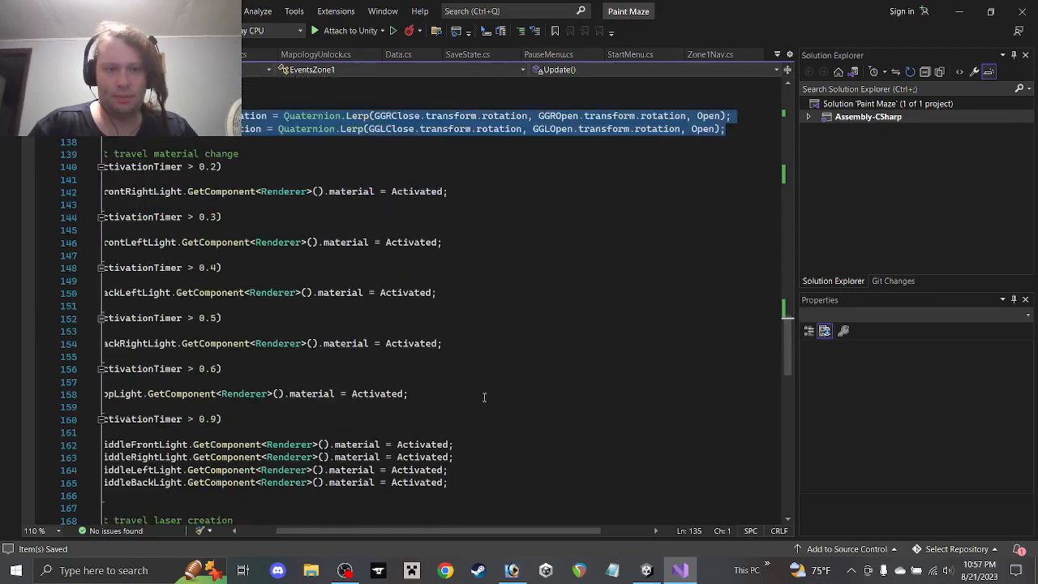
pyautogui.scroll(5, 483, 395)
pyautogui.click(739, 319)
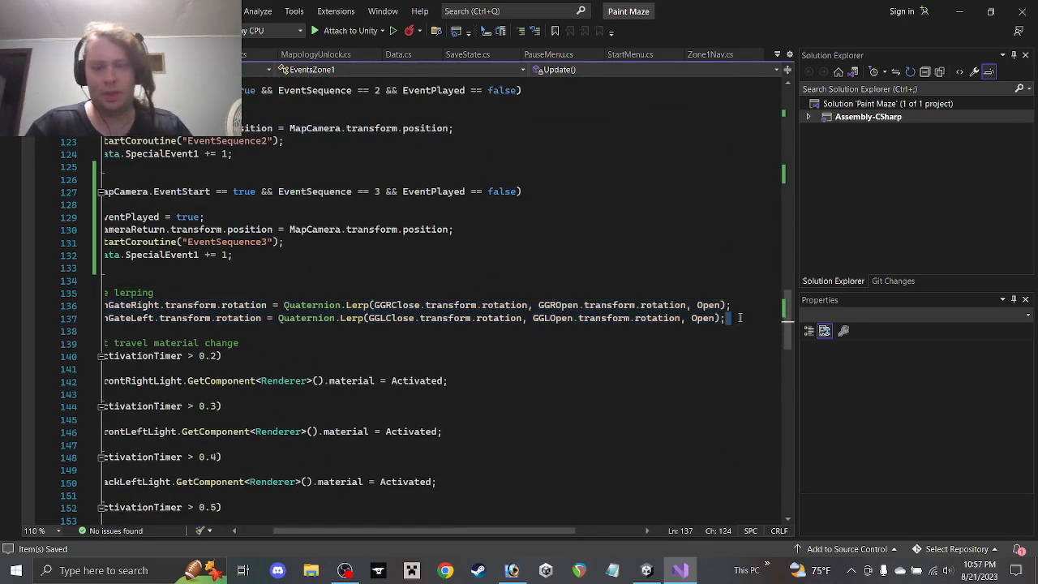
pyautogui.press('Return')
pyautogui.press('Return')
pyautogui.hotkey('ctrl', 'v')
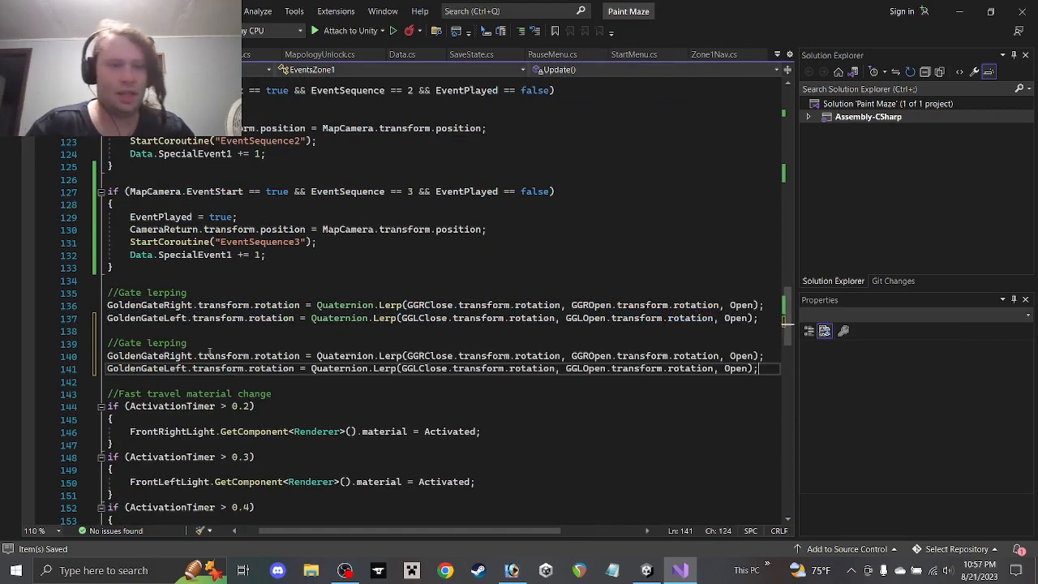
pyautogui.doubleClick(130, 343)
pyautogui.write('Le')
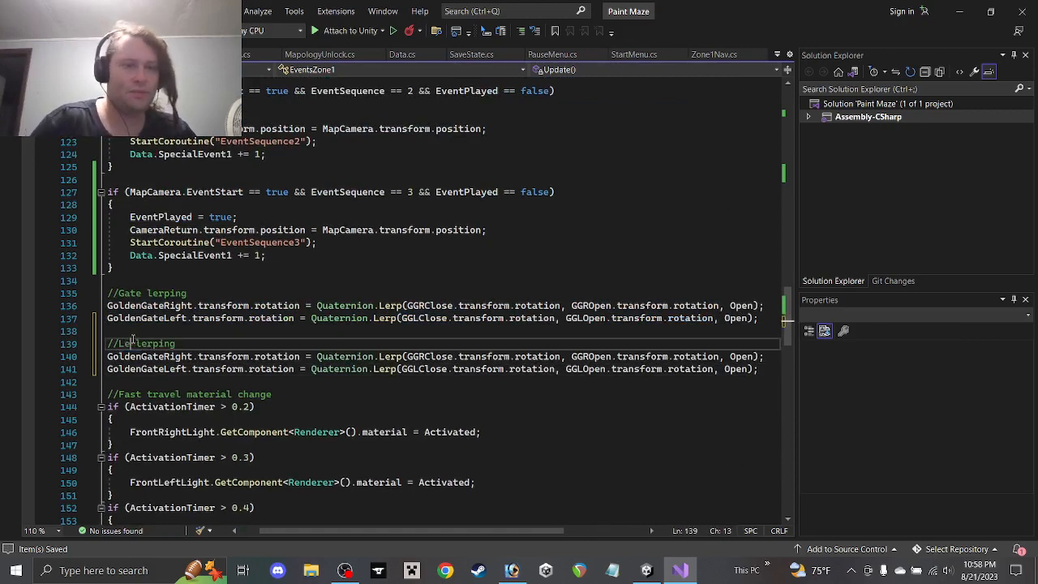
pyautogui.write('ver')
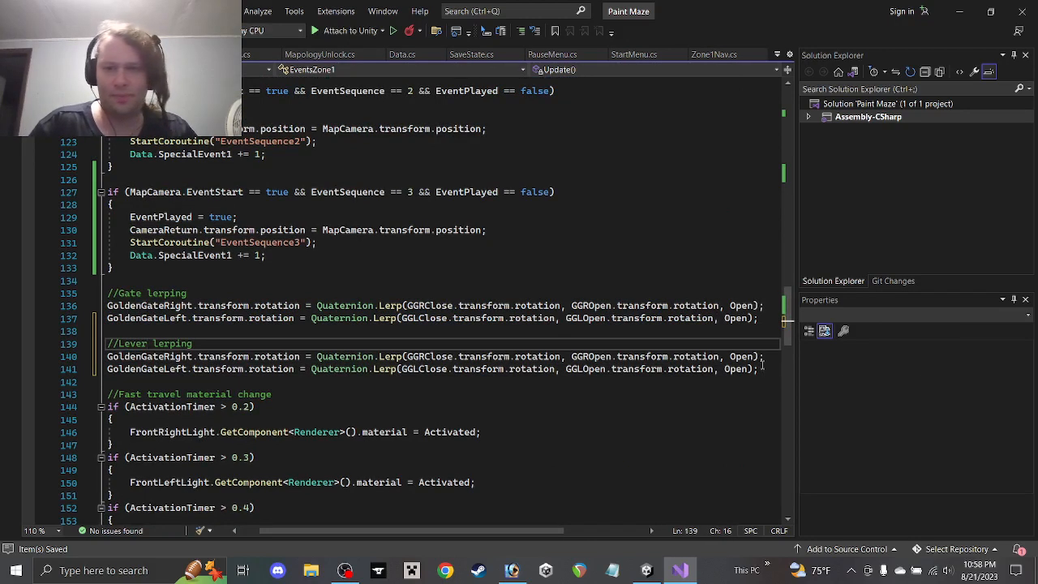
# Delete the copied GoldenGateLeft line and replace GoldenGateRight with Lever
pyautogui.moveTo(762, 366); pyautogui.dragTo(781, 357)
pyautogui.press('Delete')
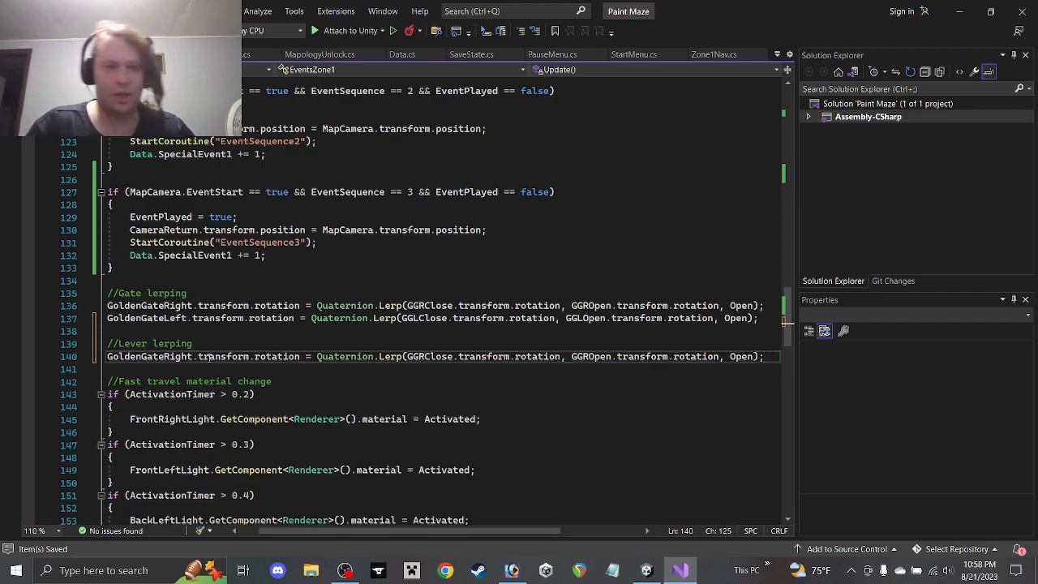
pyautogui.moveTo(193, 357); pyautogui.dragTo(106, 357)
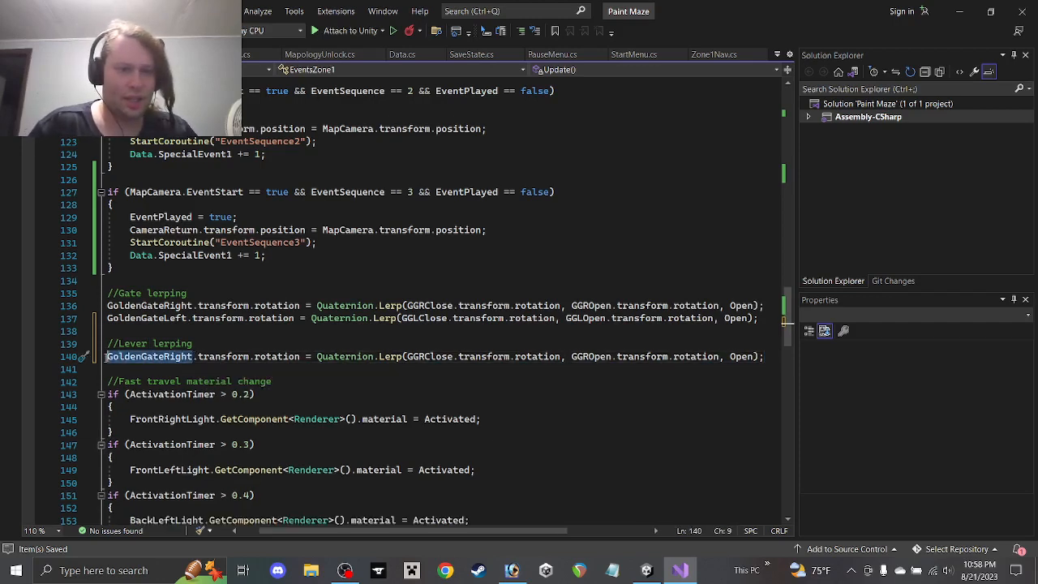
pyautogui.press('Delete')
pyautogui.write('Lever')
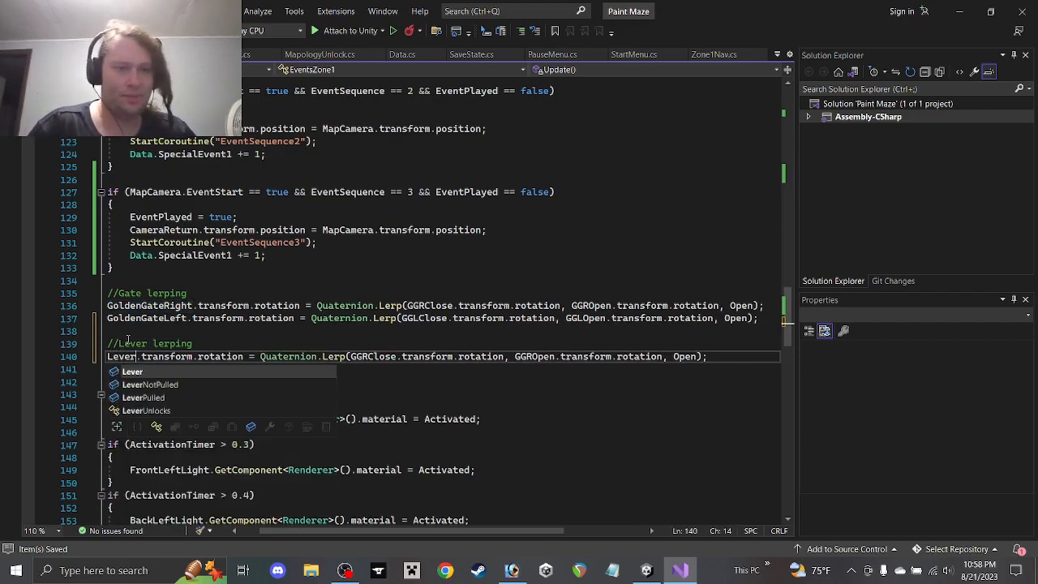
pyautogui.click(107, 357)
# Prefix the lerp target and the Lever and LeverNotPulled fields with 'Skull'
pyautogui.write('Skull')
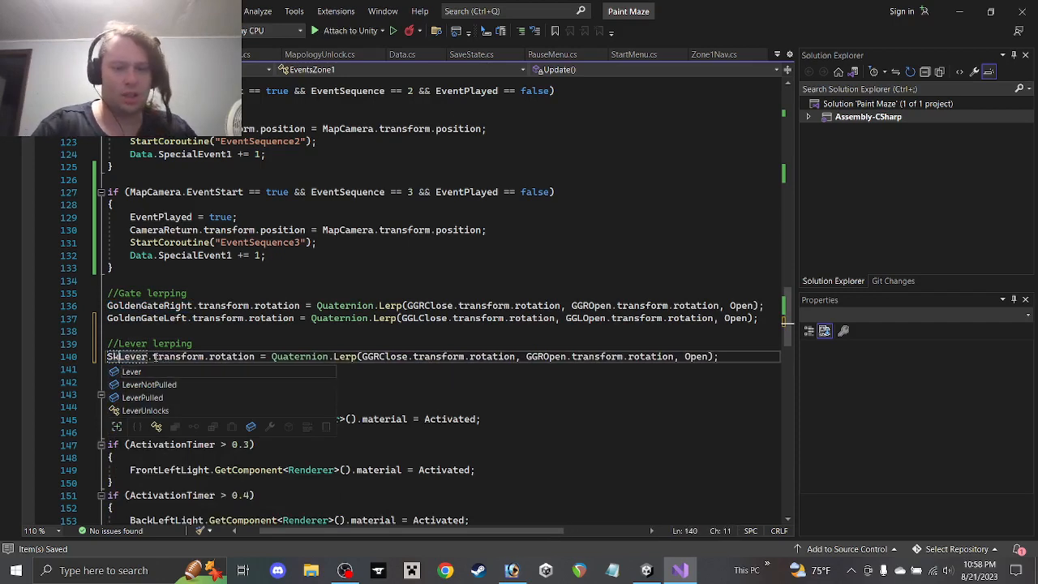
pyautogui.scroll(20, 211, 281)
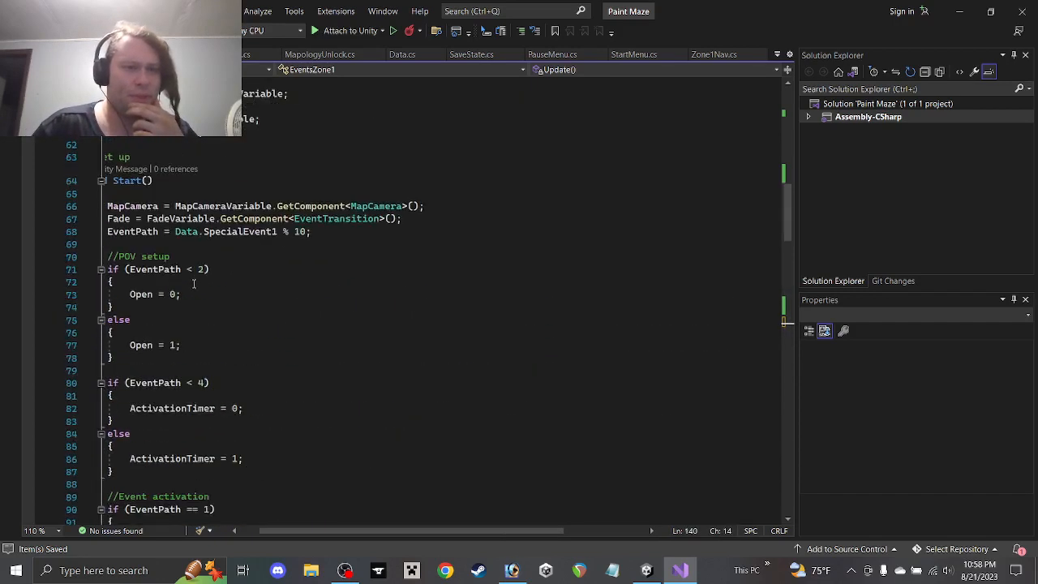
pyautogui.click(187, 295)
pyautogui.write('SkullLever;')
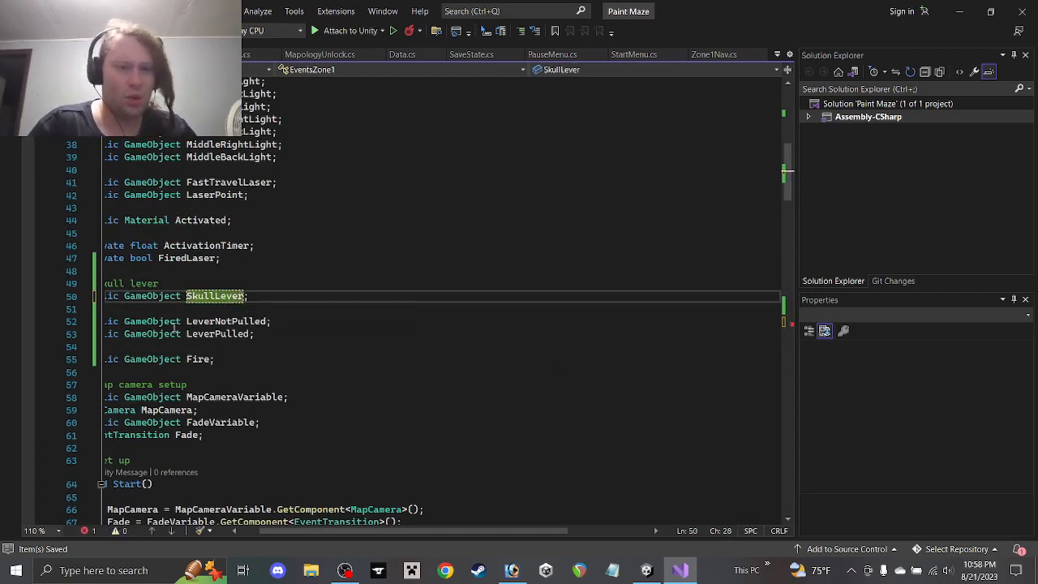
pyautogui.click(188, 321)
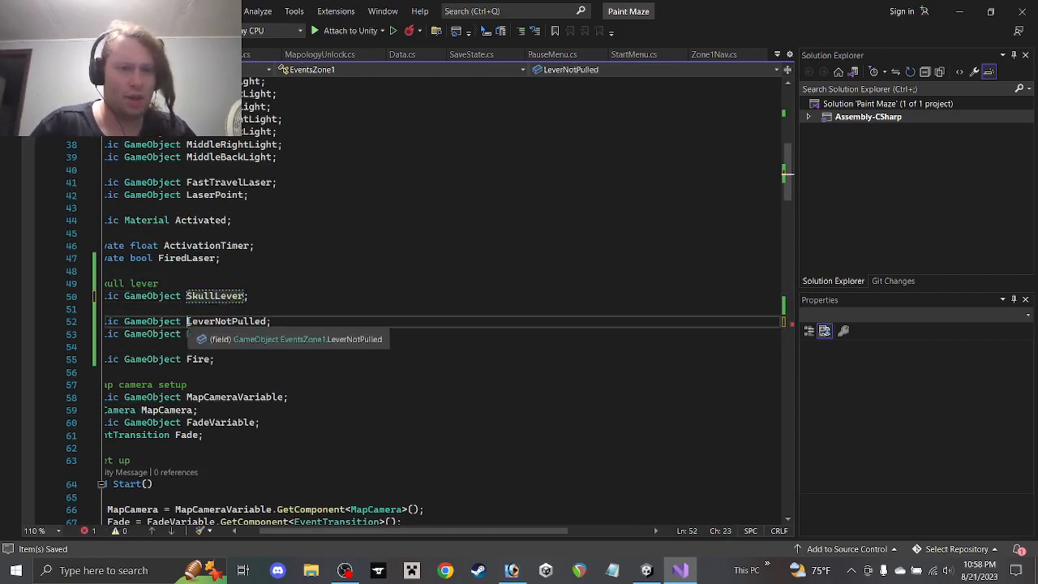
pyautogui.write('Skull')
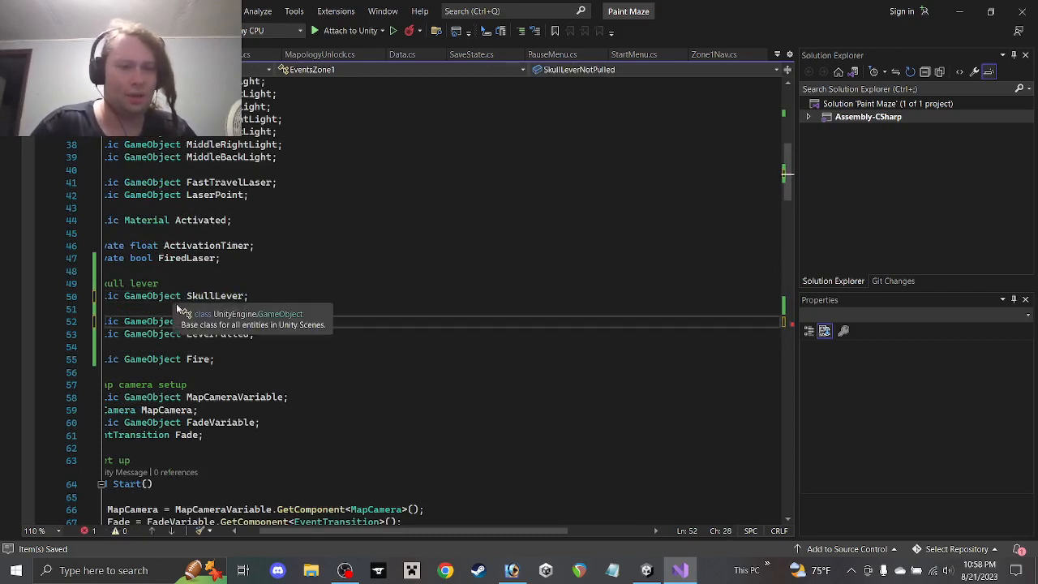
# Rename the LeverPulled and Fire fields to SkullLeverPulled and SkullFire
pyautogui.click(187, 333)
pyautogui.write('Skull')
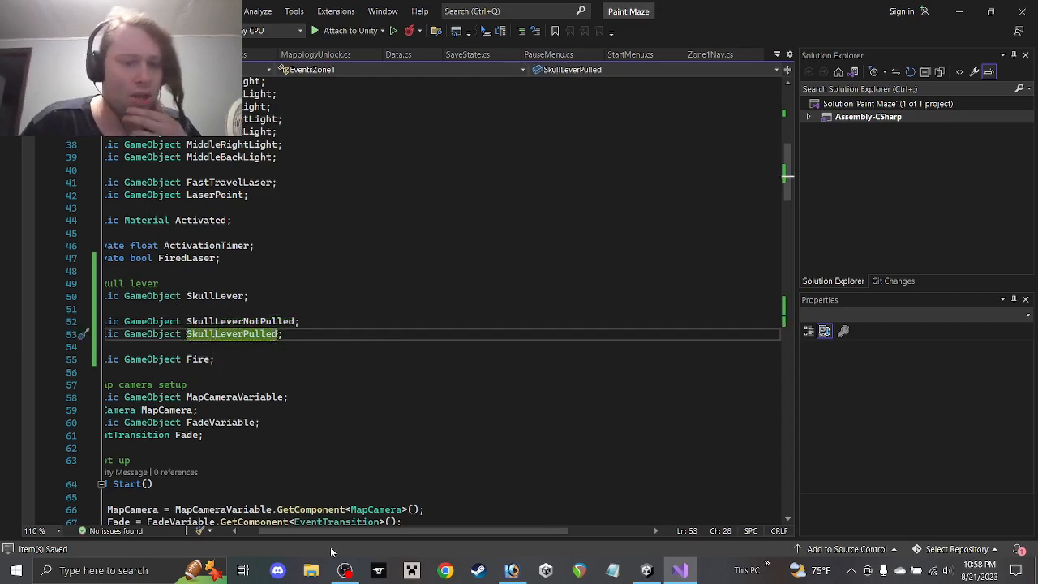
pyautogui.hscroll(-2, 316, 535)
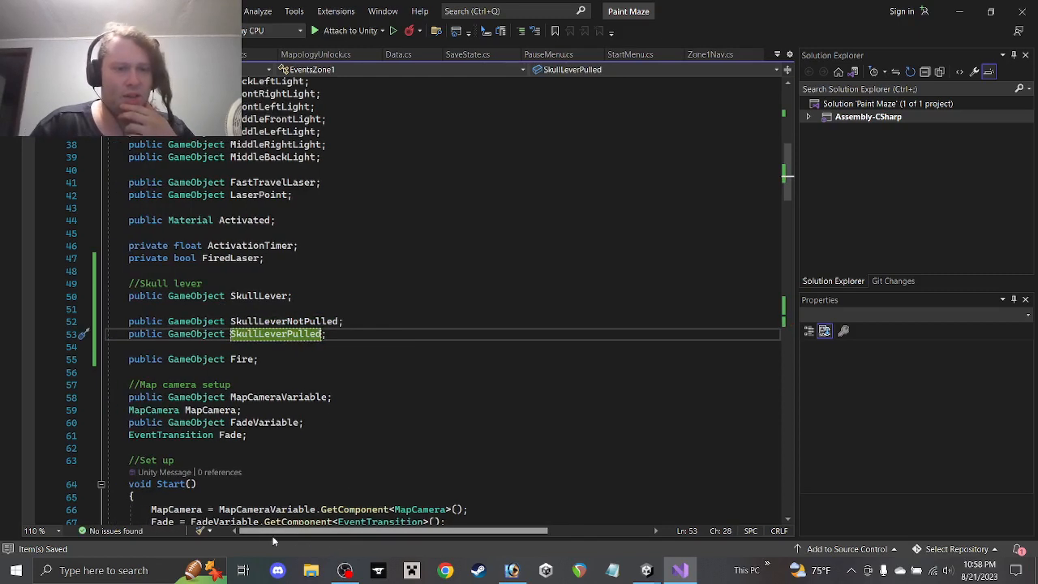
pyautogui.click(235, 361)
pyautogui.write('Skull')
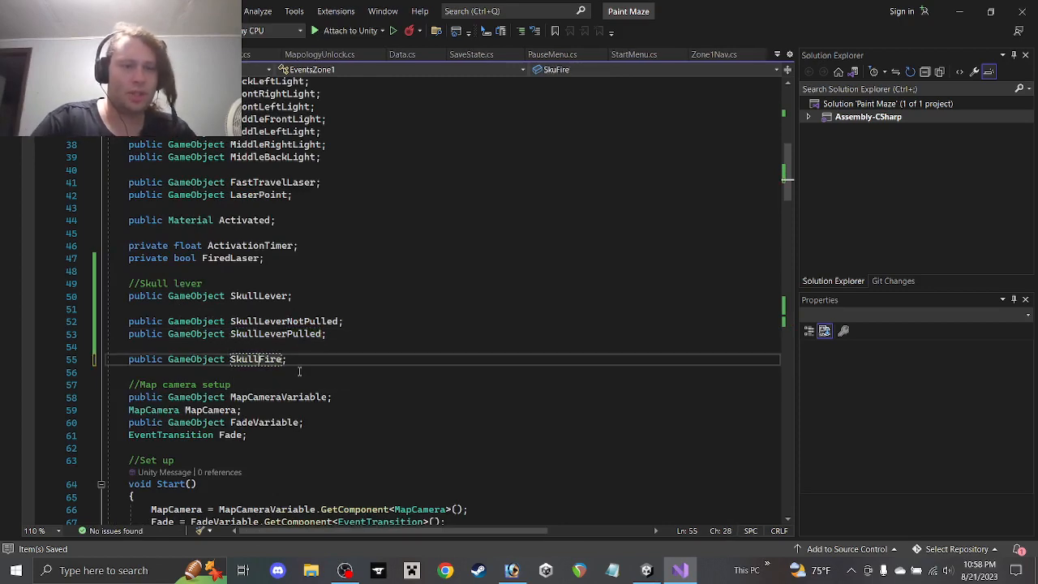
pyautogui.scroll(-16, 302, 284)
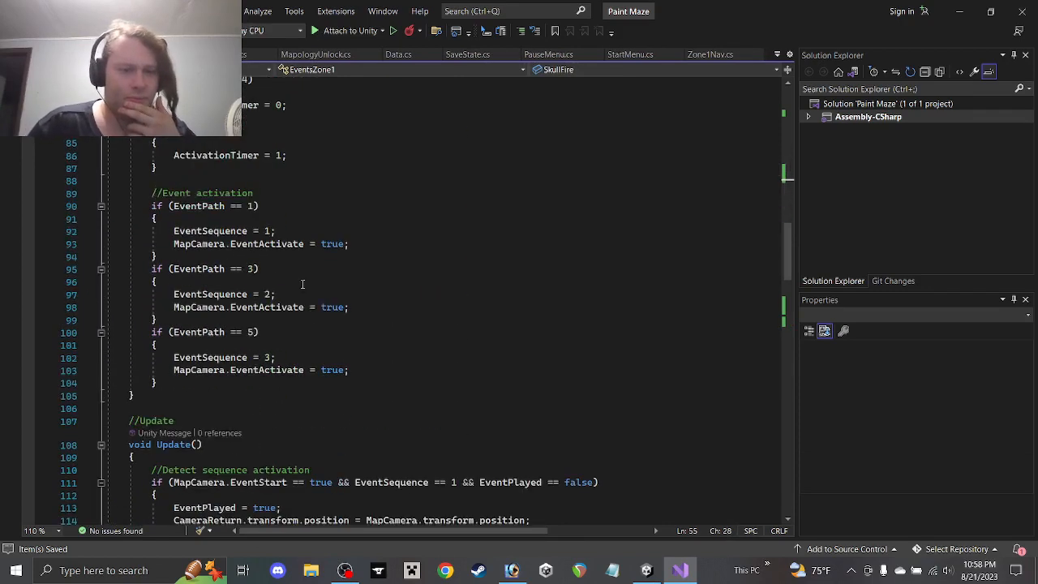
pyautogui.scroll(-15, 303, 284)
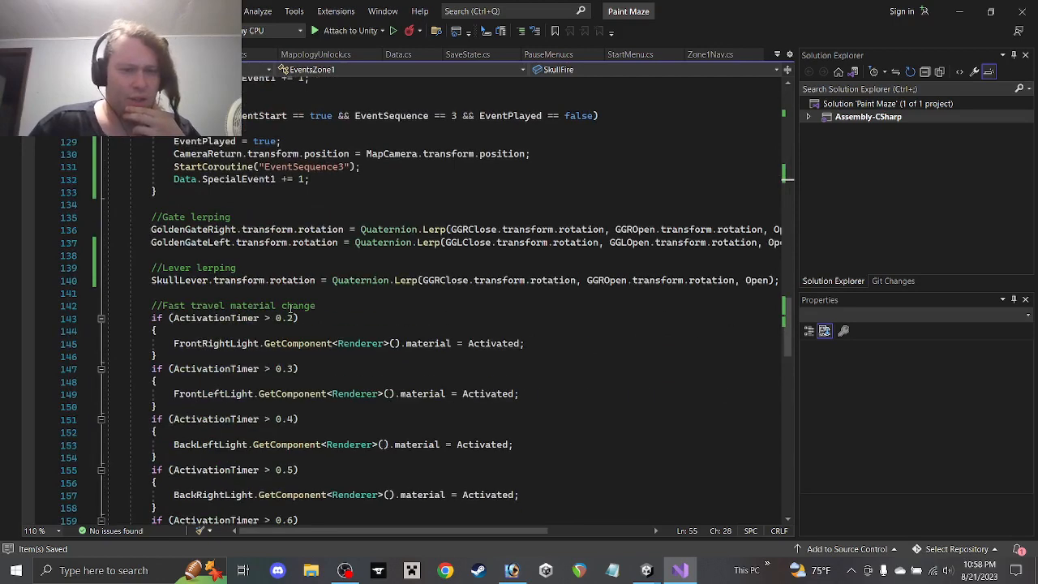
pyautogui.scroll(-4, 291, 309)
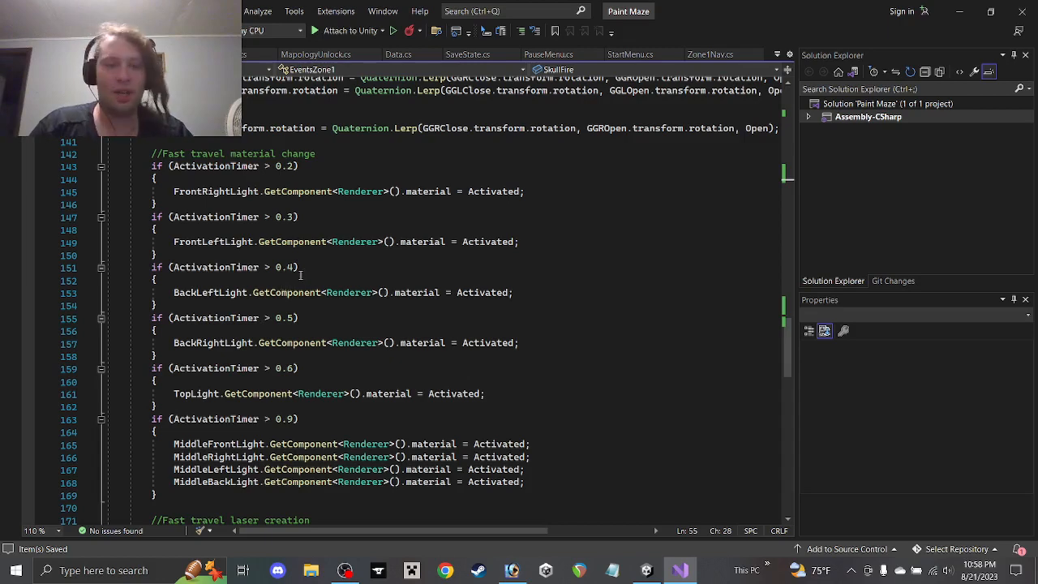
# In the SkullLever lerp line, replace GGRClose with SkullLeverNotPulled and GGROpen with SkullLeverPulled
pyautogui.scroll(4, 308, 285)
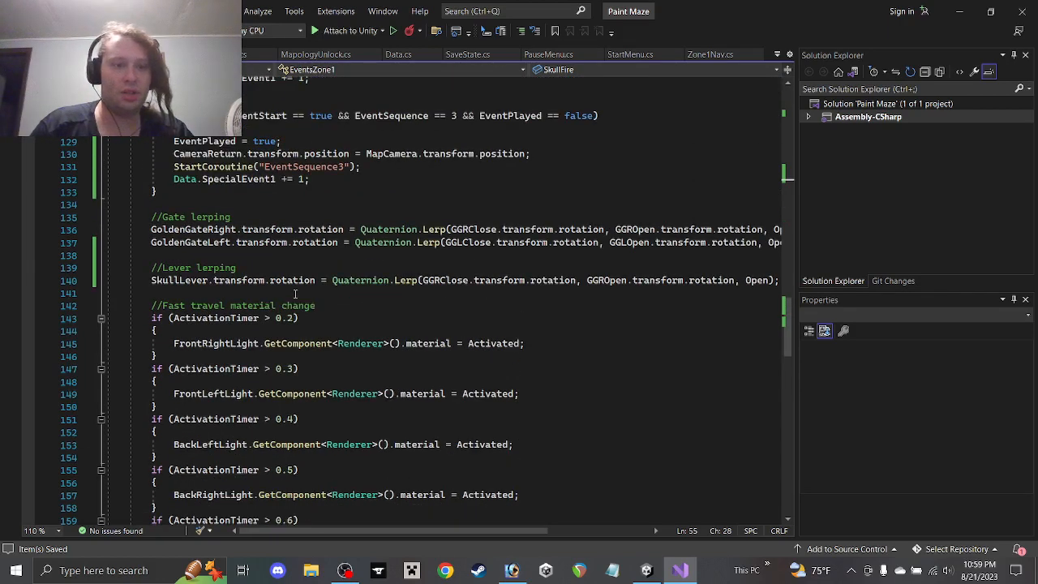
pyautogui.doubleClick(454, 281)
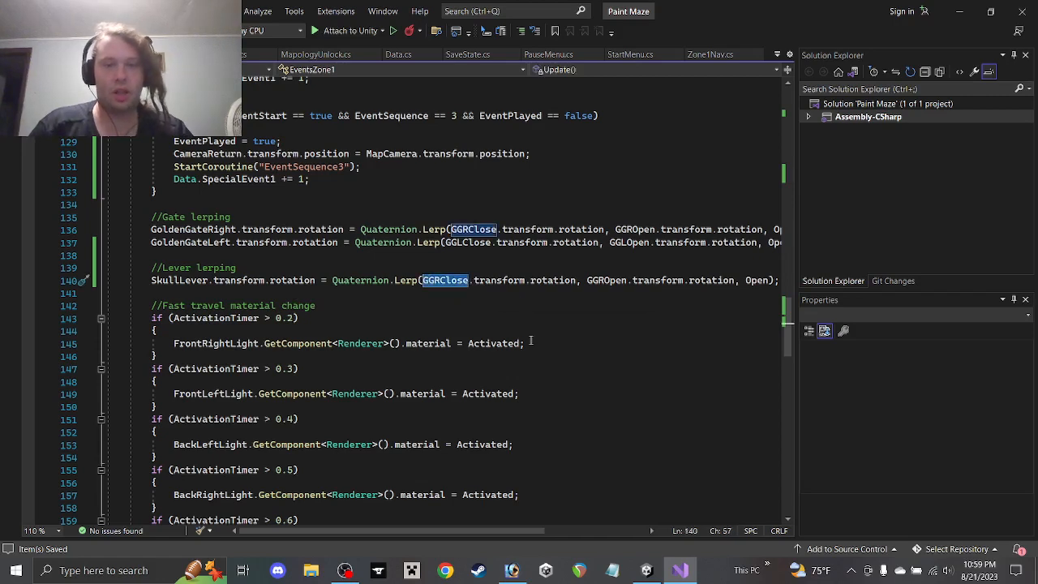
pyautogui.write('SkullLev')
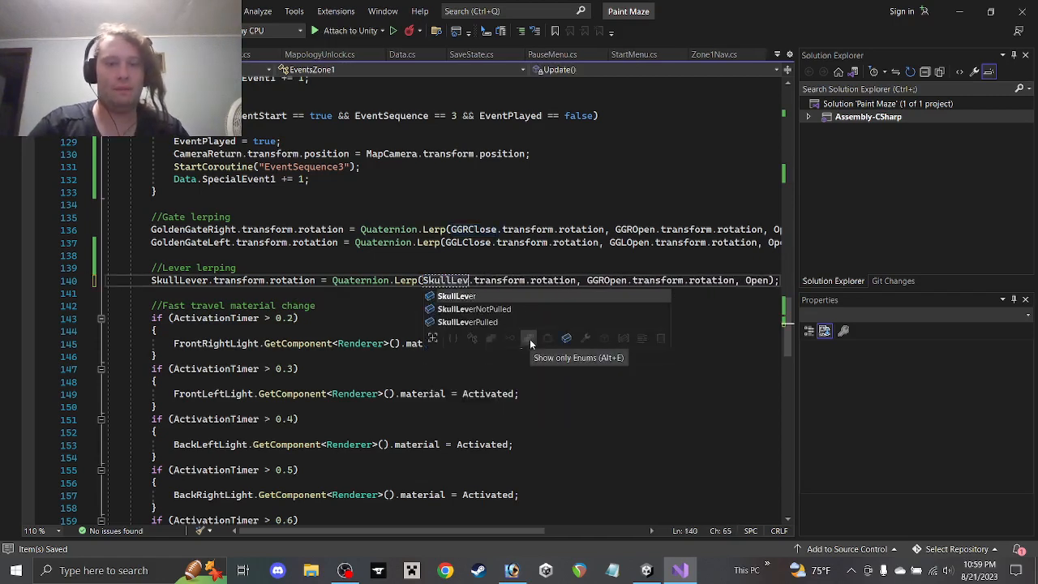
pyautogui.press('Down')
pyautogui.press('Tab')
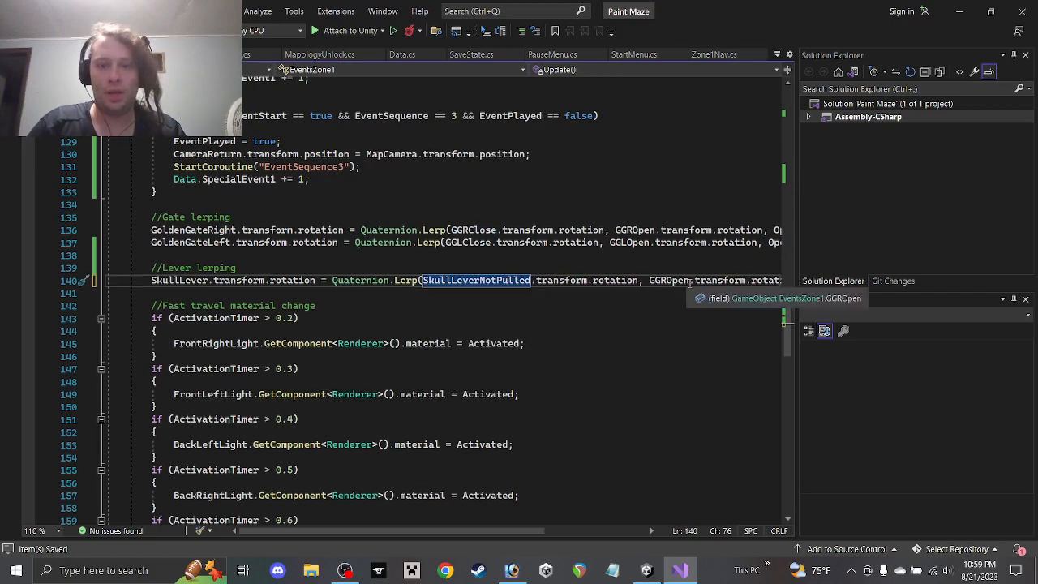
pyautogui.doubleClick(670, 280)
pyautogui.write('Skl')
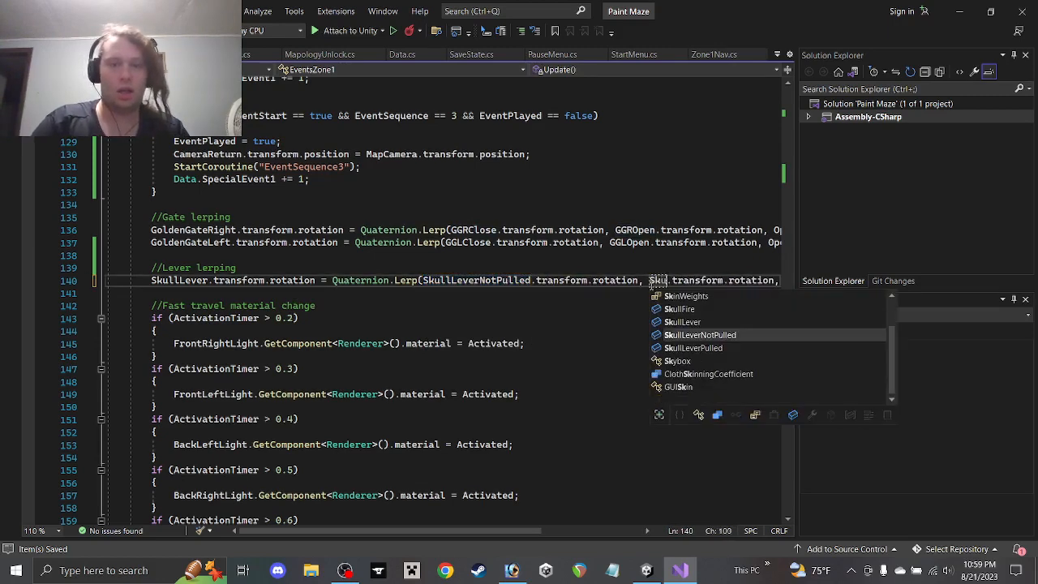
pyautogui.write('ull')
pyautogui.press('Tab')
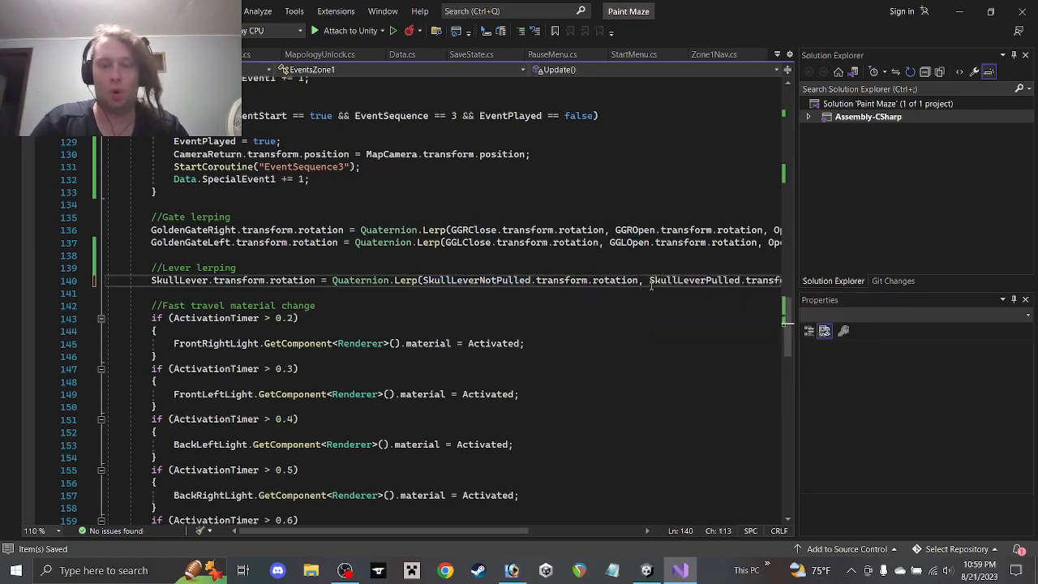
pyautogui.moveTo(450, 530); pyautogui.dragTo(419, 533)
# Declare 'private float SkullLeverMove;' on a new line below the SkullFire field
pyautogui.scroll(20, 299, 349)
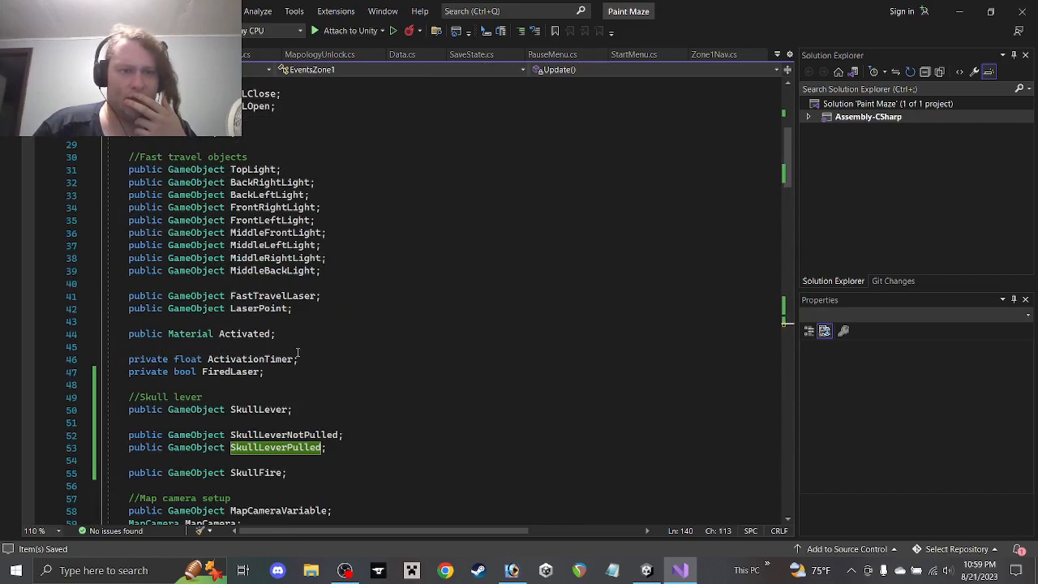
pyautogui.scroll(2, 286, 365)
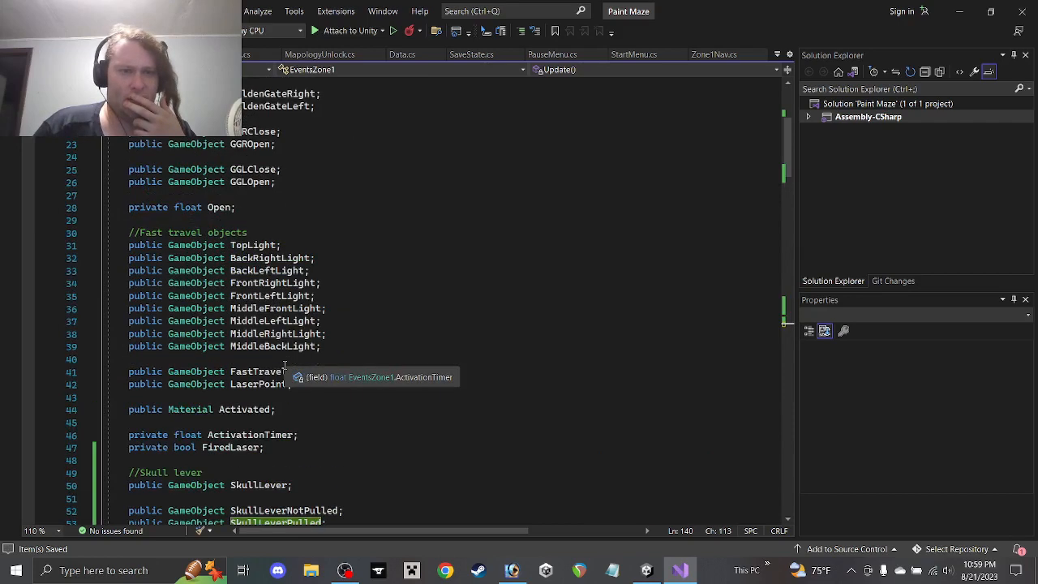
pyautogui.scroll(-6, 285, 366)
pyautogui.click(302, 320)
pyautogui.press('Return')
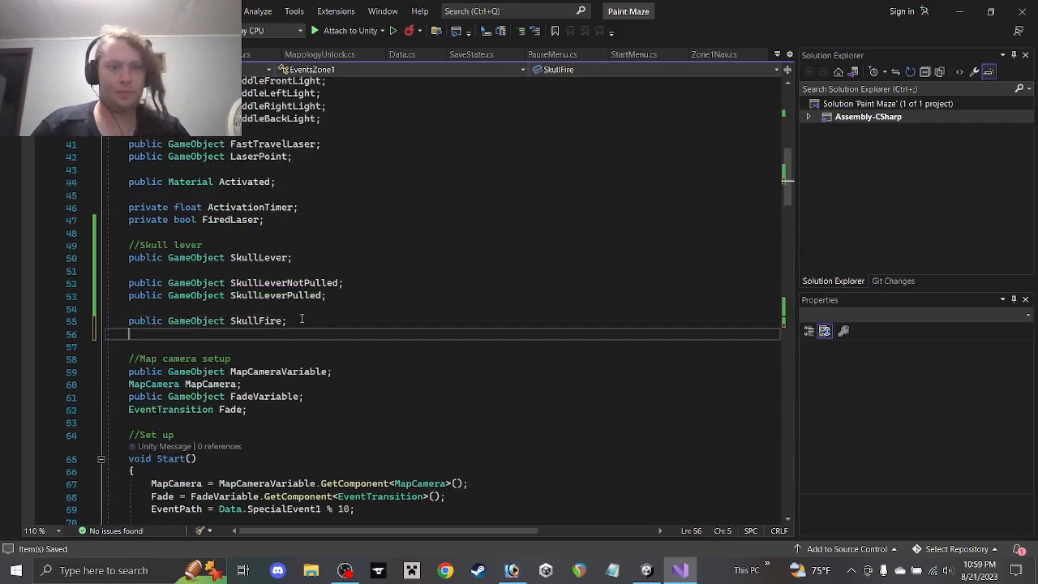
pyautogui.press('Return')
pyautogui.write('public')
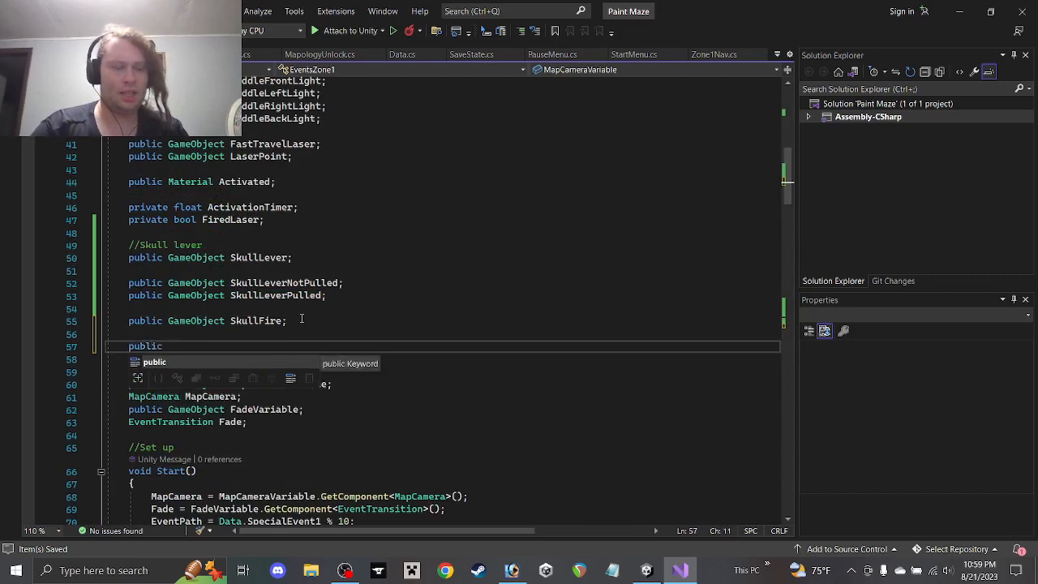
pyautogui.press('BackSpace')
pyautogui.press('BackSpace')
pyautogui.press('BackSpace')
pyautogui.press('BackSpace')
pyautogui.press('BackSpace')
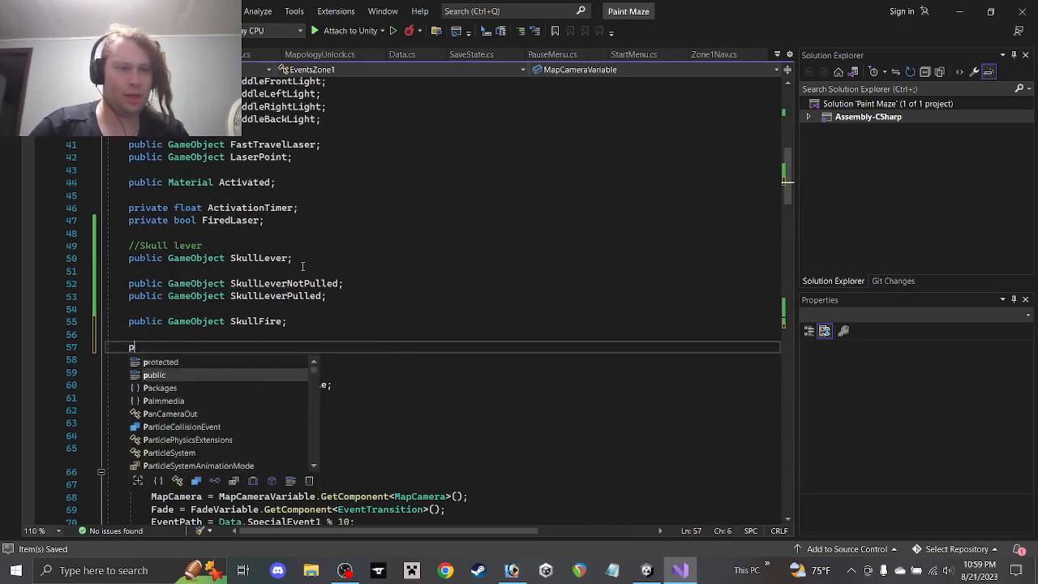
pyautogui.write('rivate flo')
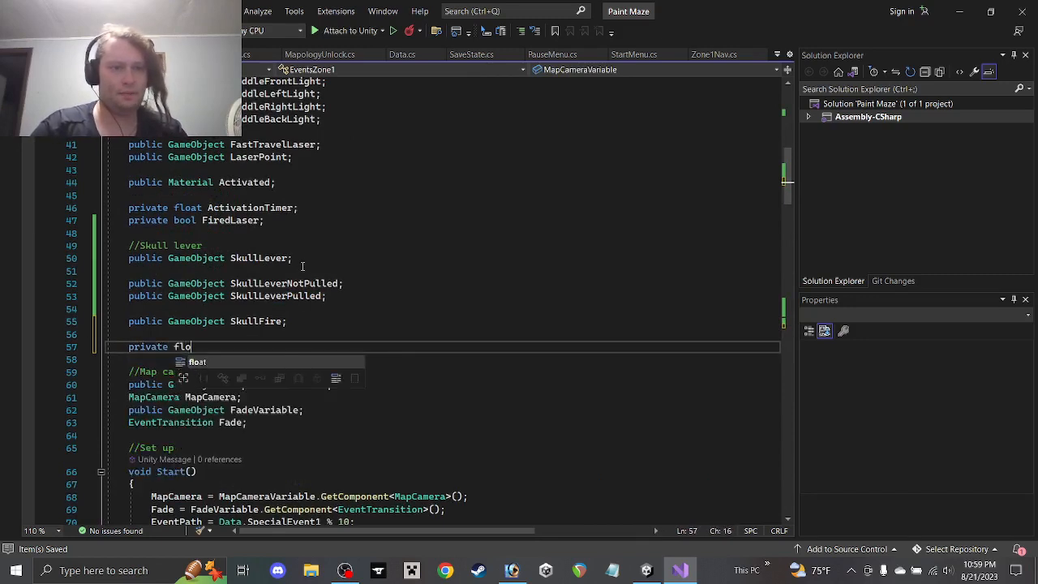
pyautogui.write('at Skul')
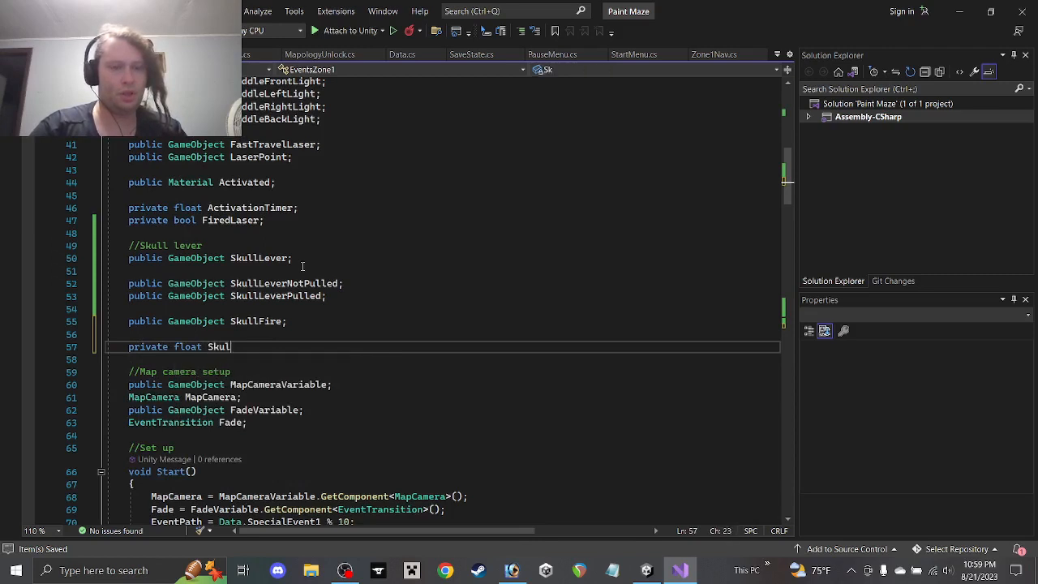
pyautogui.write('lLev')
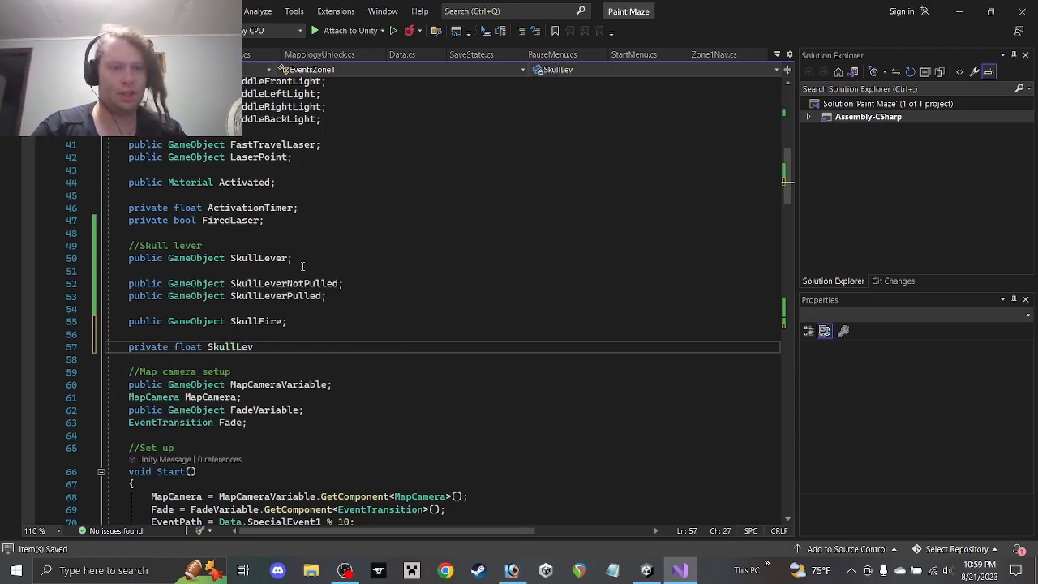
pyautogui.write('er')
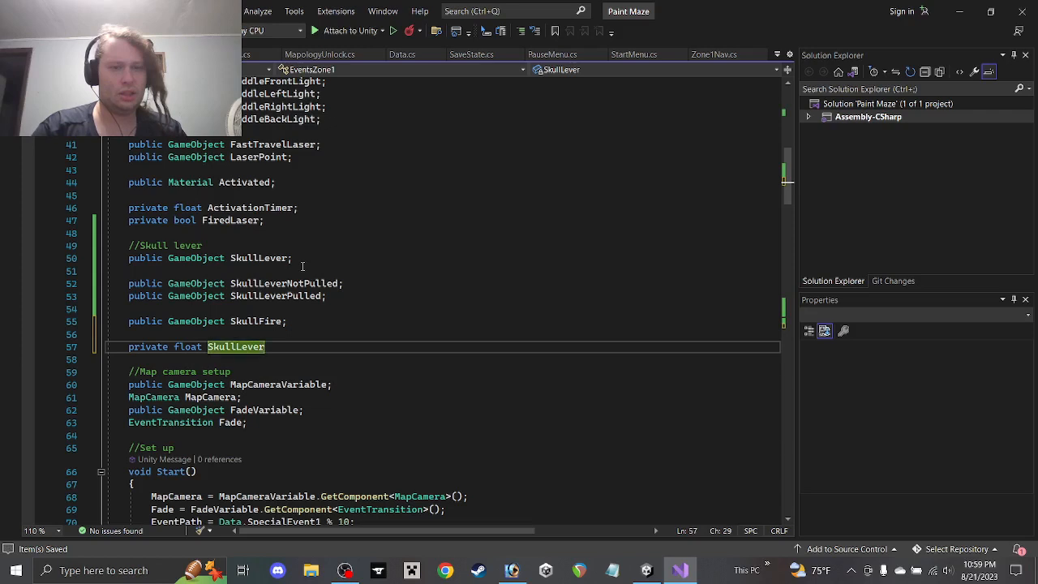
pyautogui.write('Mo')
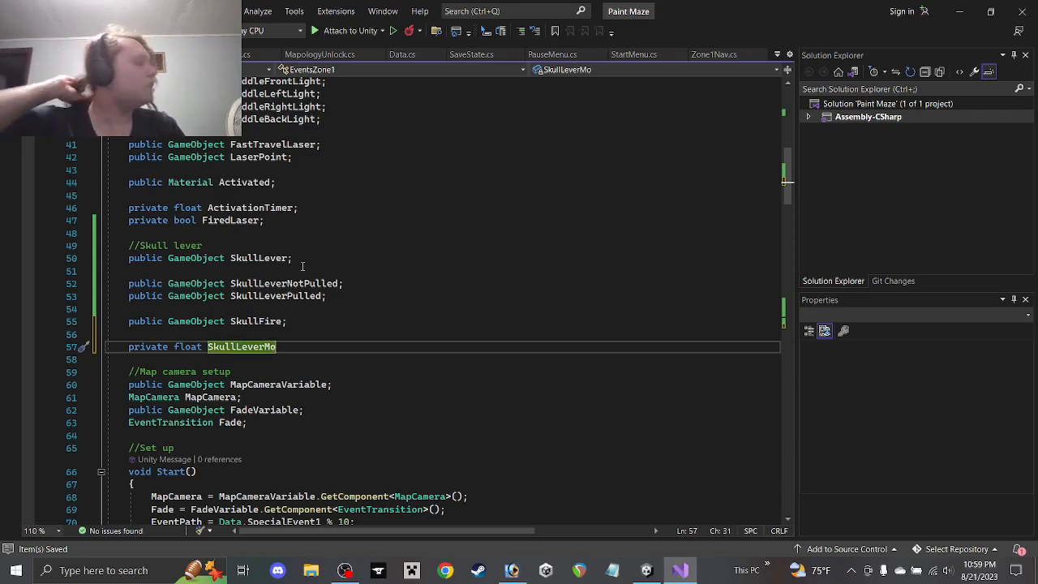
pyautogui.write('ve;')
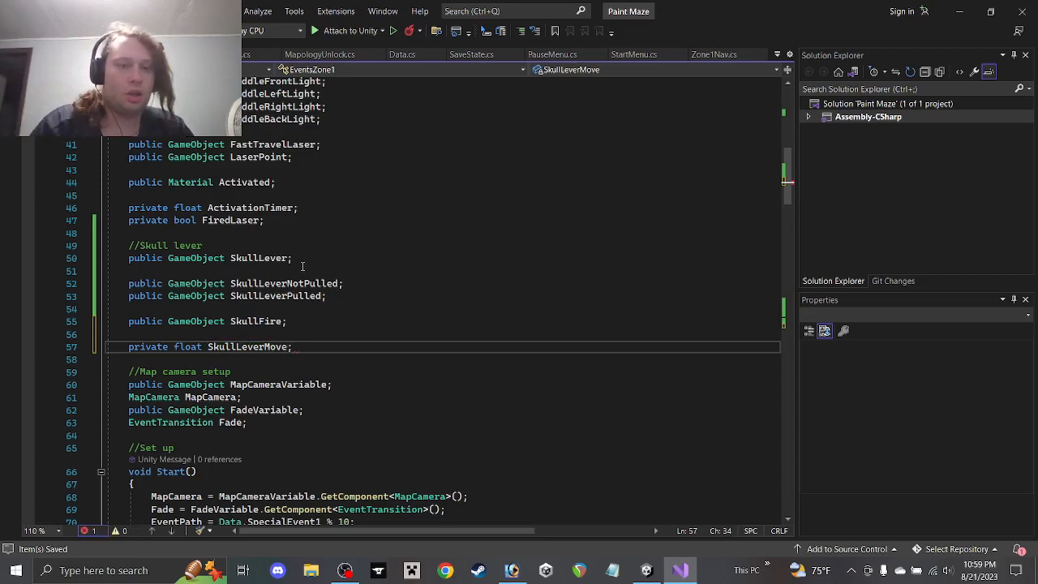
# Rename the new float field from SkullLeverMove to SLPull
pyautogui.scroll(4, 299, 291)
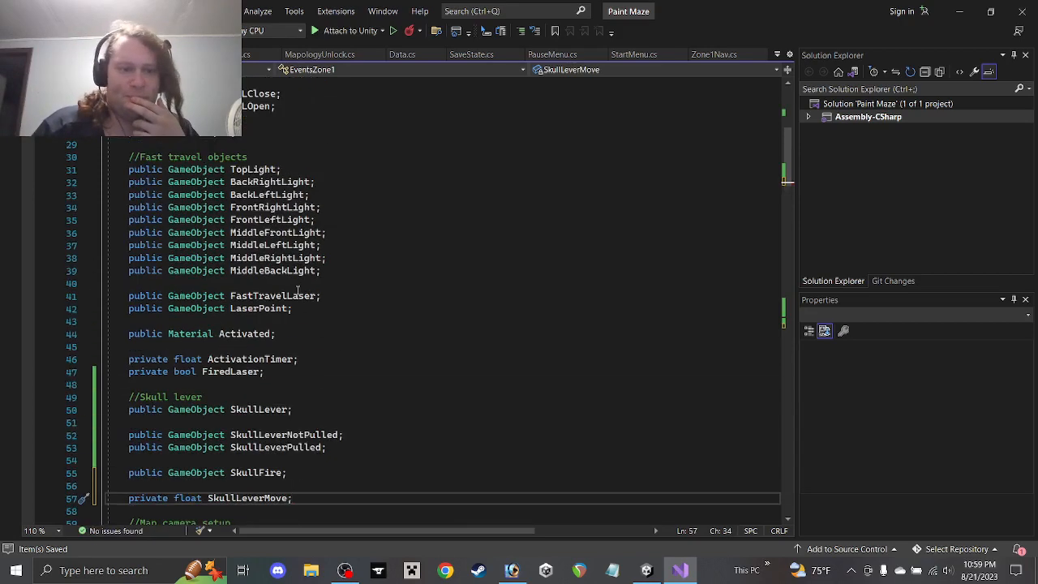
pyautogui.scroll(5, 299, 290)
pyautogui.scroll(-8, 297, 286)
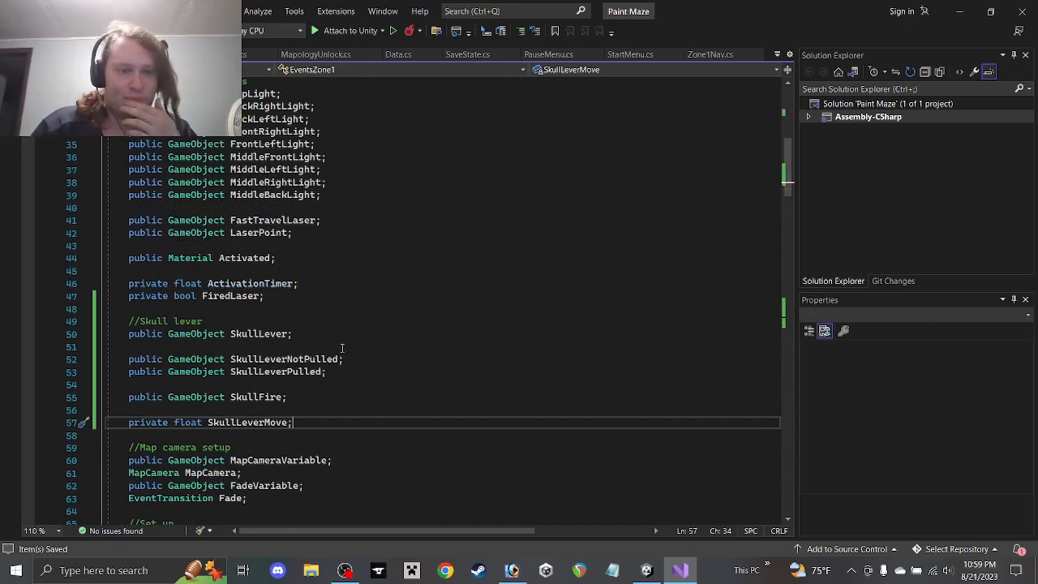
pyautogui.scroll(-3, 334, 330)
pyautogui.scroll(-15, 304, 294)
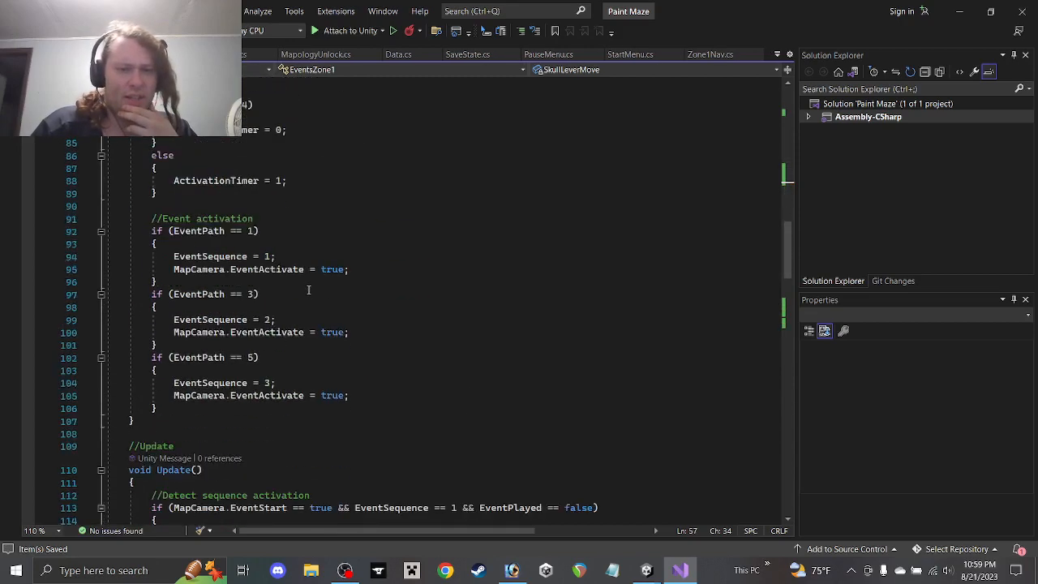
pyautogui.scroll(16, 309, 290)
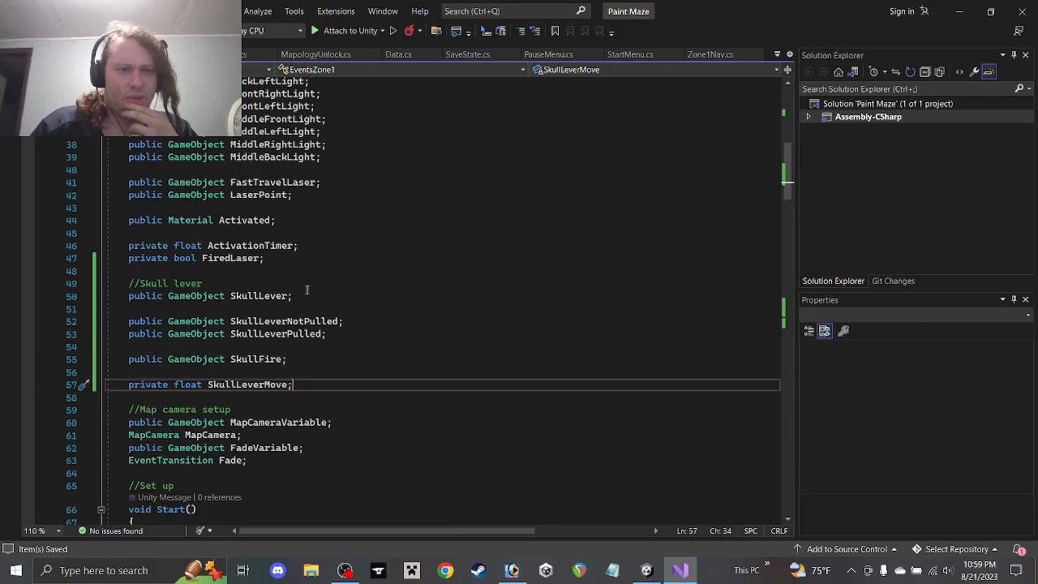
pyautogui.moveTo(287, 346); pyautogui.dragTo(213, 346)
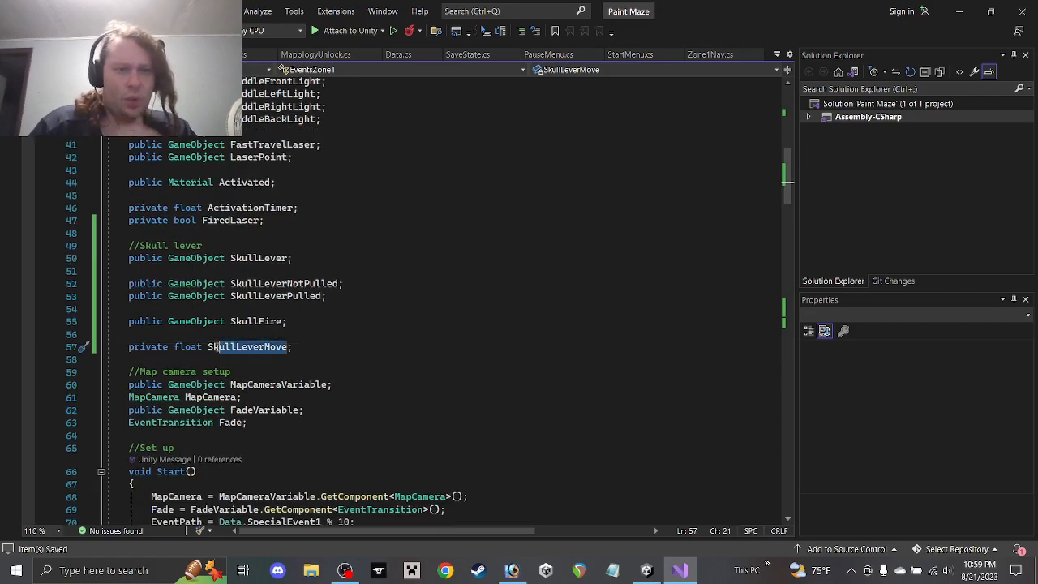
pyautogui.write('LPull')
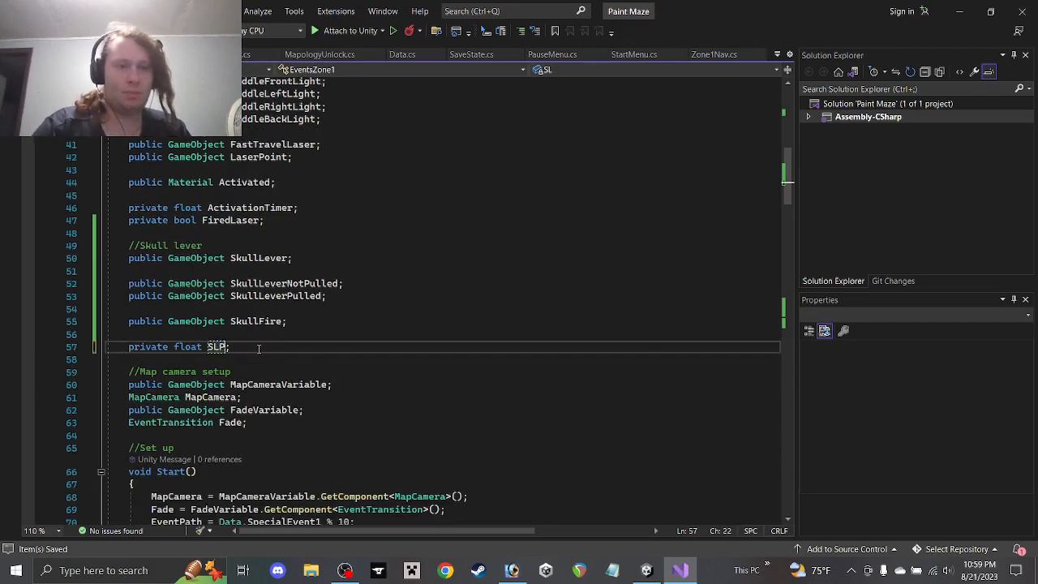
pyautogui.write('ed')
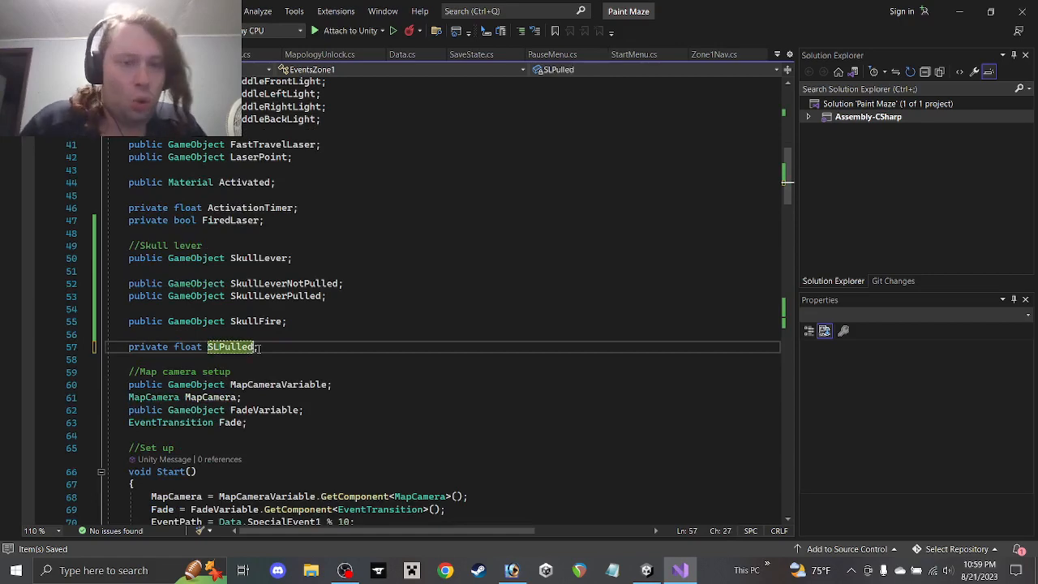
pyautogui.press('BackSpace')
pyautogui.press('BackSpace')
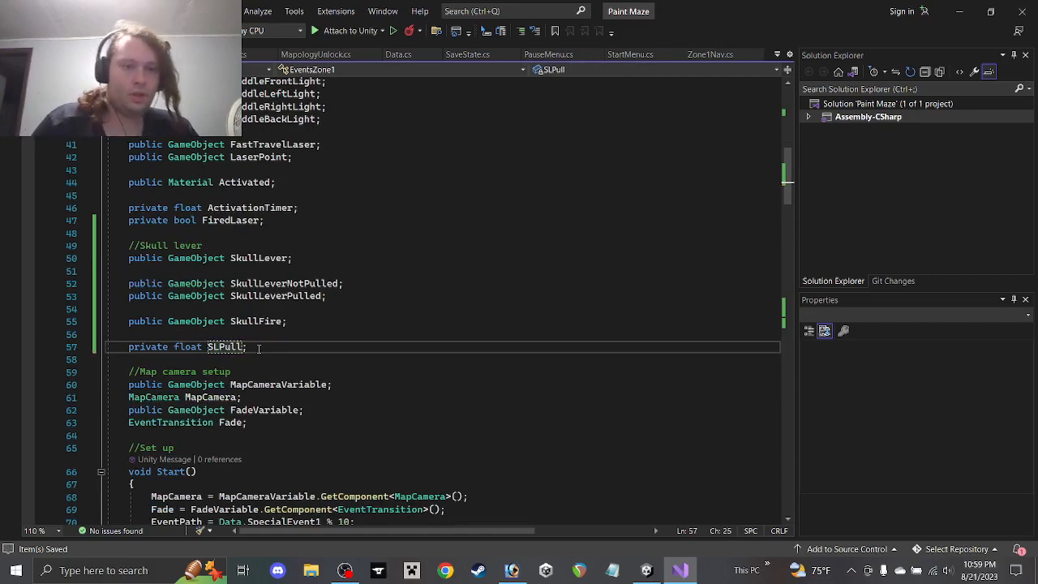
# Replace Open with SLPull in the SkullLever Quaternion.Lerp line and save
pyautogui.scroll(6, 262, 355)
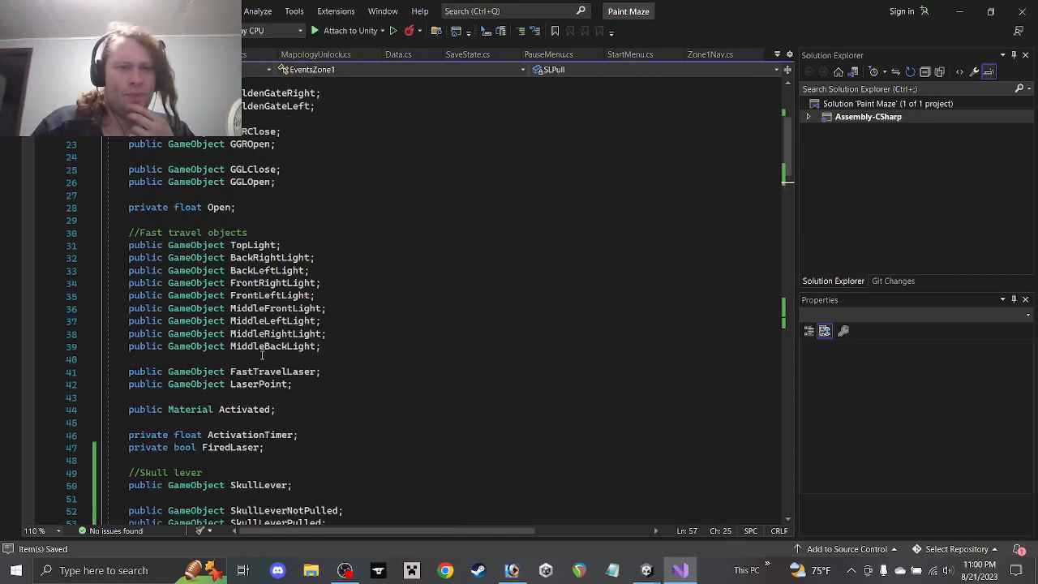
pyautogui.scroll(-20, 260, 354)
pyautogui.scroll(-14, 258, 354)
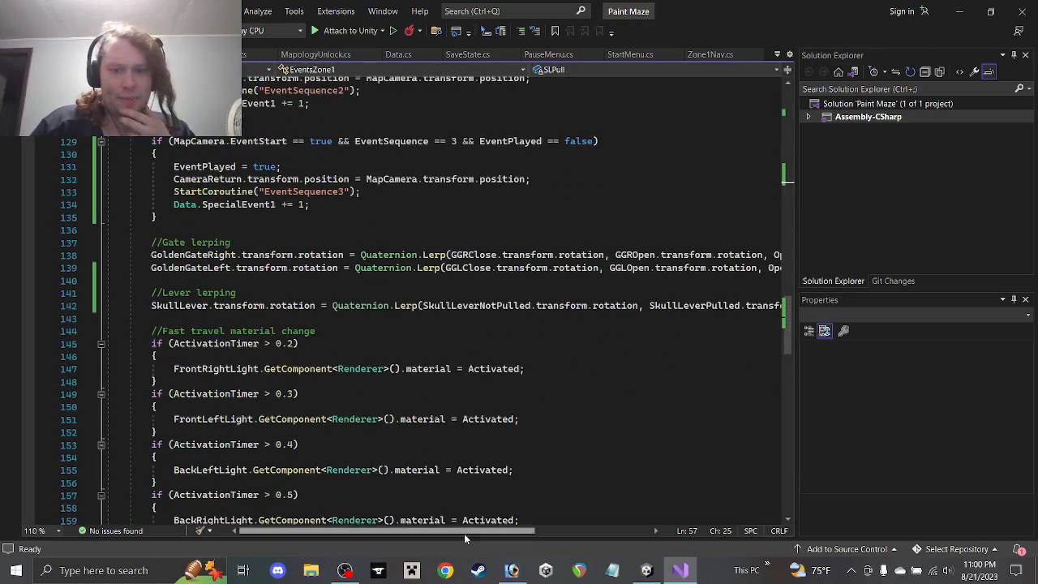
pyautogui.moveTo(466, 532); pyautogui.dragTo(538, 530)
pyautogui.doubleClick(706, 305)
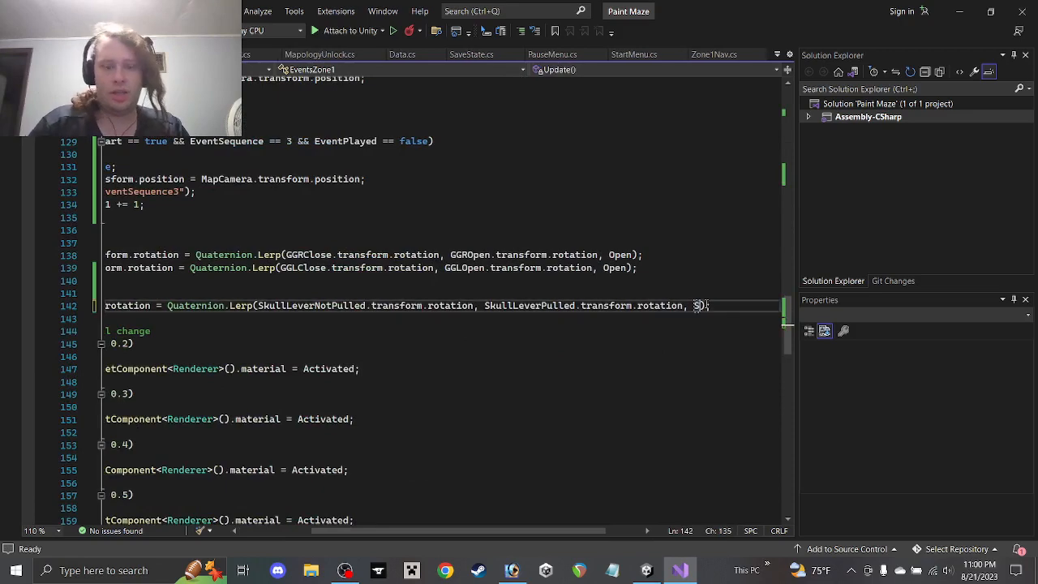
pyautogui.write('SLPull')
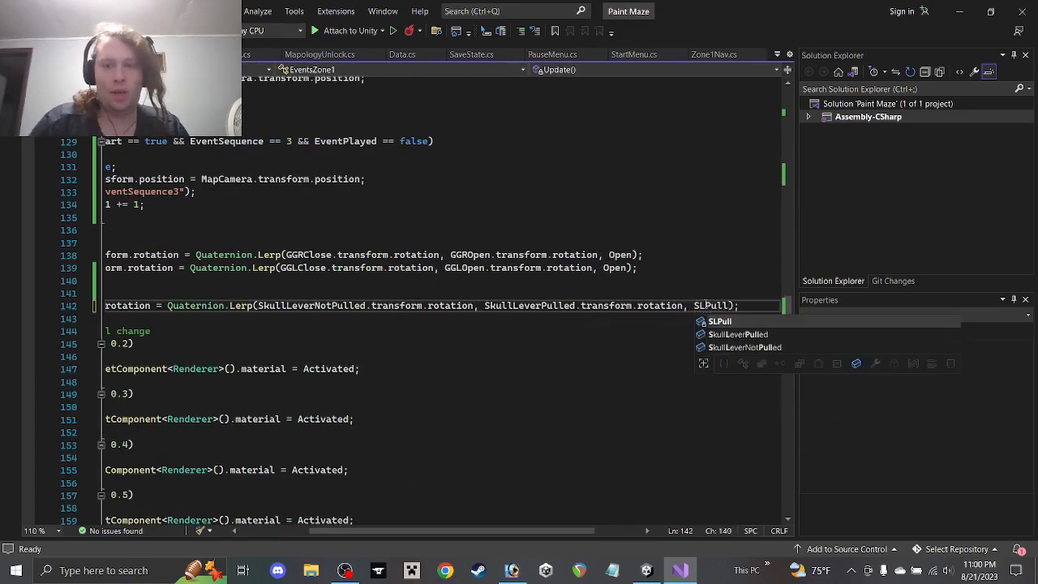
pyautogui.hotkey('ctrl', 's')
pyautogui.moveTo(489, 532); pyautogui.dragTo(419, 533)
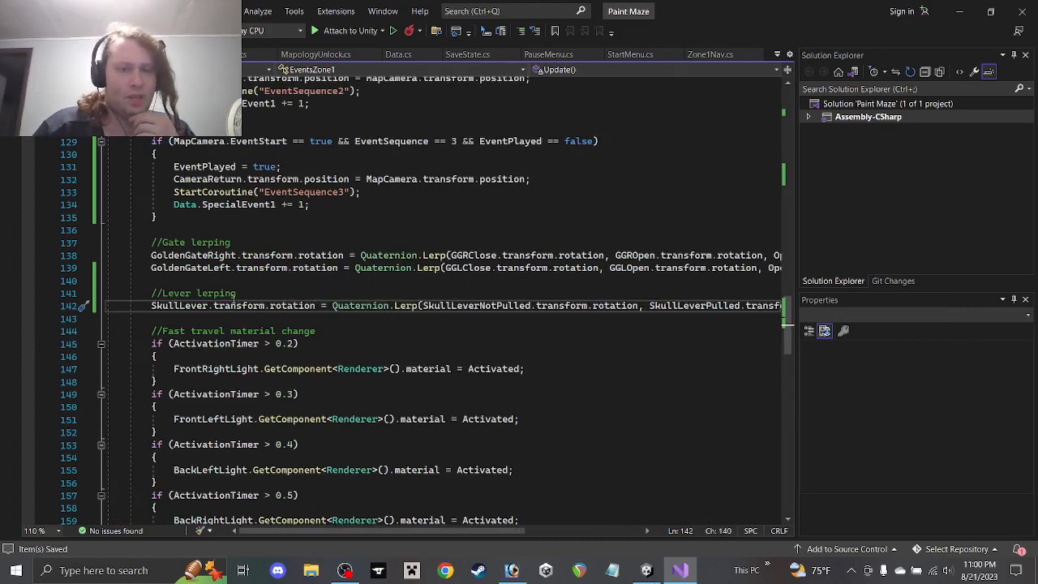
pyautogui.moveTo(428, 530)
pyautogui.mouseDown()
pyautogui.moveTo(494, 519)
pyautogui.moveTo(426, 526)
pyautogui.mouseUp()
# Expand the collapsed EventSequence1 coroutine further down the script
pyautogui.scroll(-5, 309, 299)
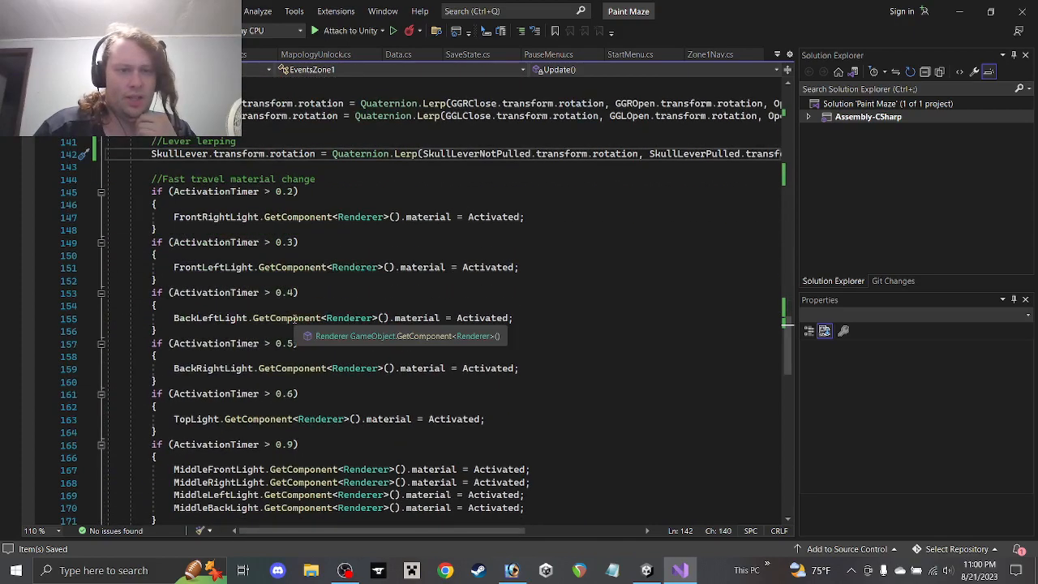
pyautogui.scroll(-7, 309, 300)
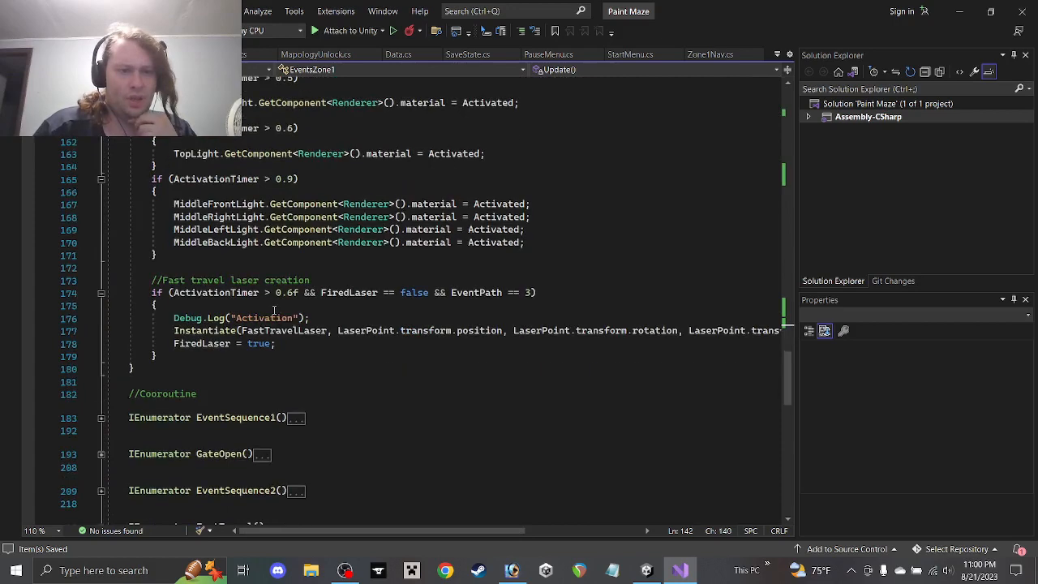
pyautogui.scroll(-2, 275, 309)
pyautogui.scroll(-2, 274, 309)
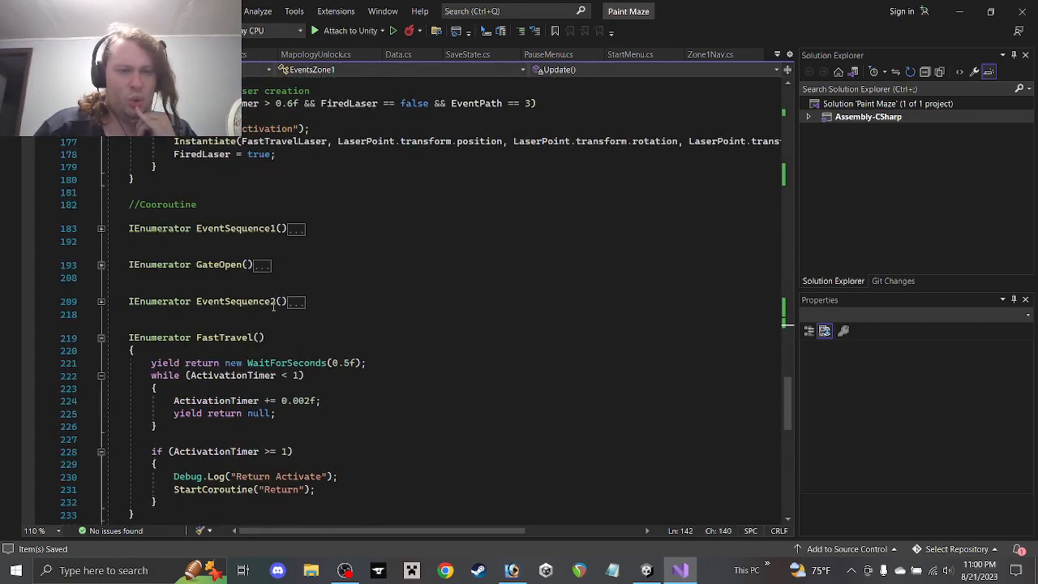
pyautogui.click(102, 229)
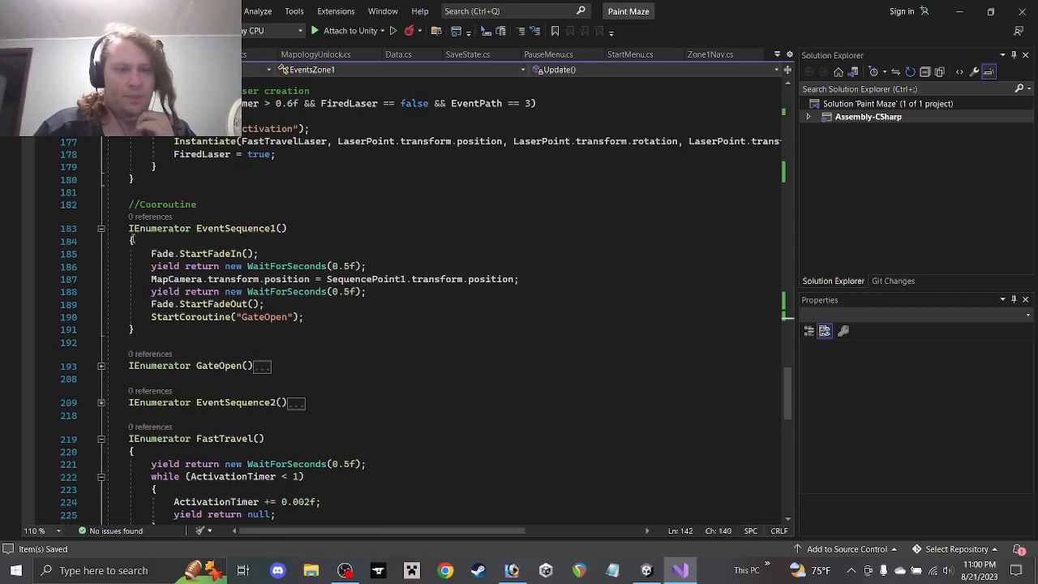
# Copy the EventSequence1 coroutine and paste the duplicate after FastTravel
pyautogui.moveTo(164, 334); pyautogui.dragTo(106, 229)
pyautogui.hotkey('ctrl', 'c')
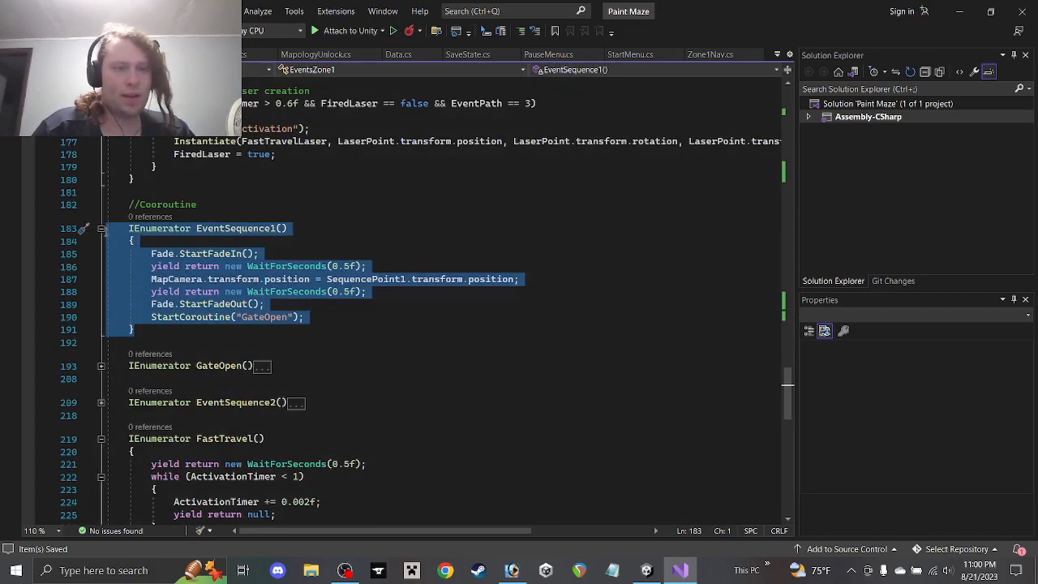
pyautogui.click(95, 231)
pyautogui.click(100, 230)
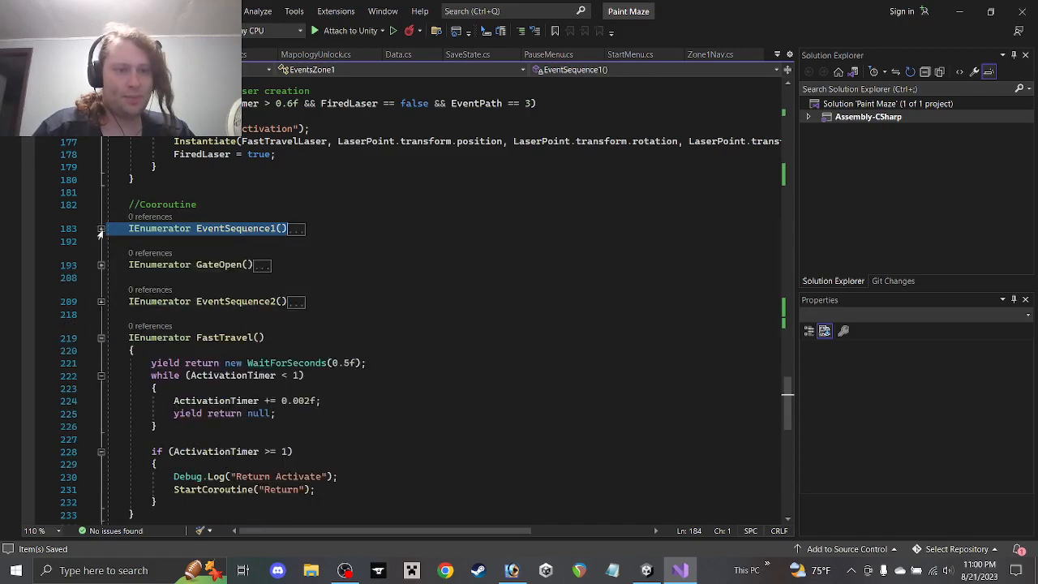
pyautogui.scroll(-5, 120, 318)
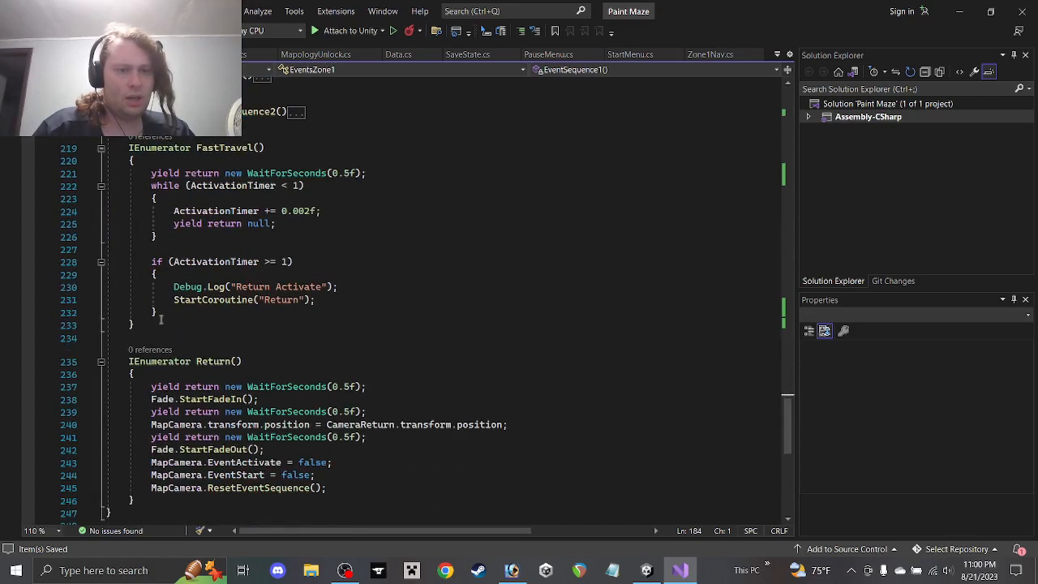
pyautogui.click(179, 327)
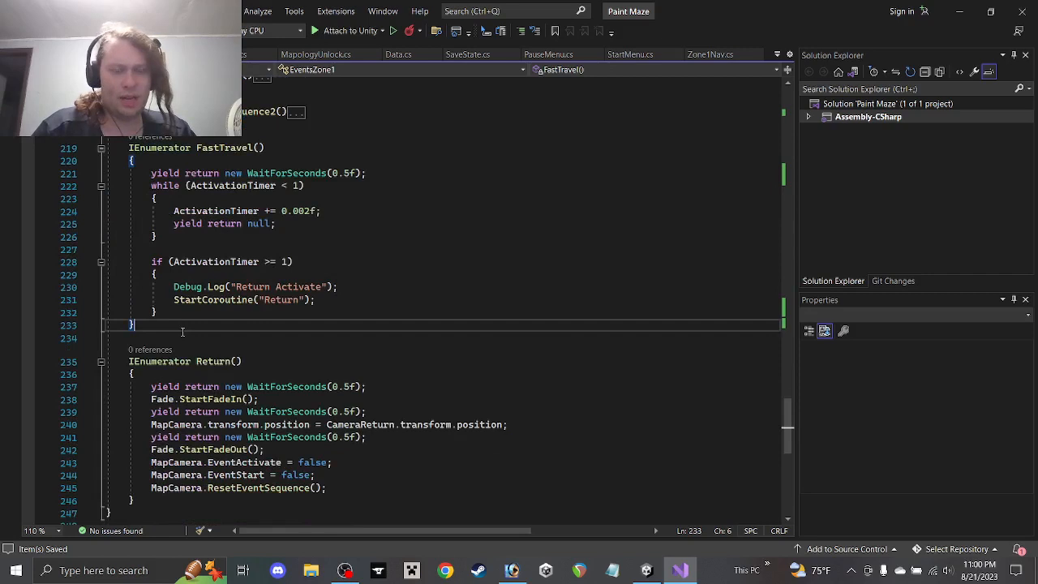
pyautogui.hotkey('ctrl', 'v')
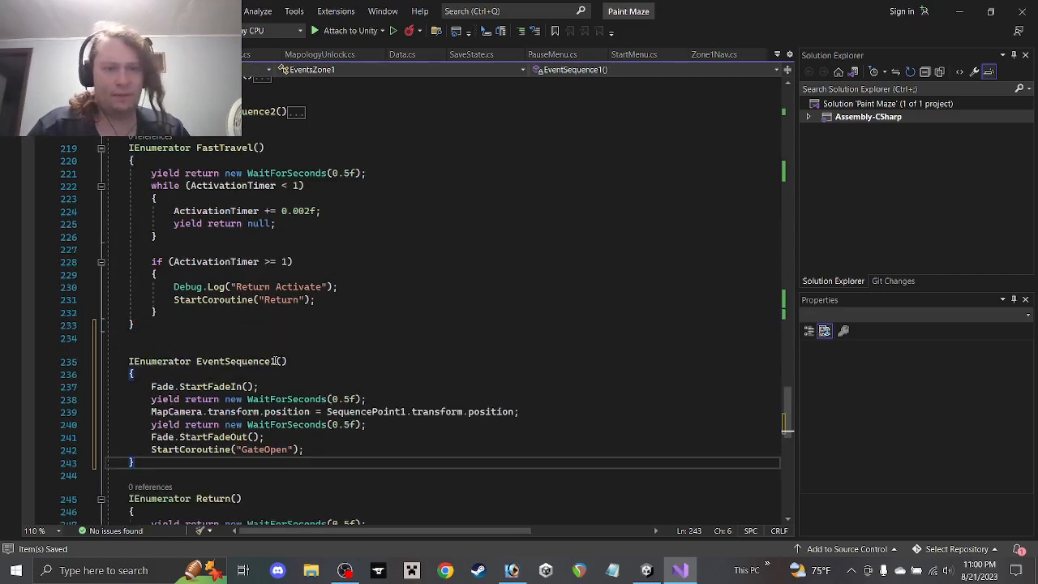
# Rename the copy to EventSequence3 and change SequencePoint1 to SequencePoint3 in it
pyautogui.click(277, 361)
pyautogui.press('BackSpace')
pyautogui.write('3')
pyautogui.click(182, 333)
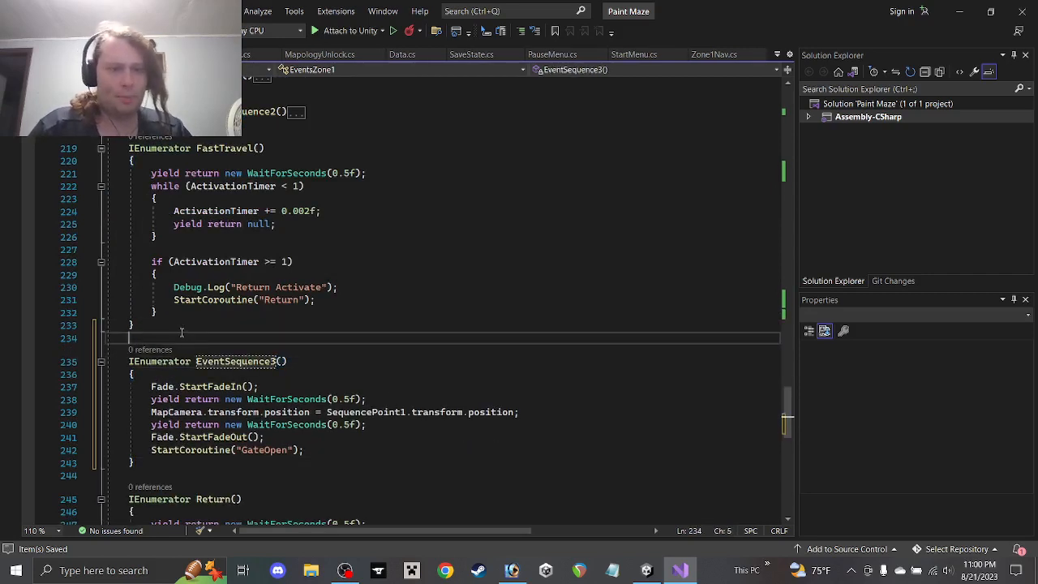
pyautogui.click(408, 412)
pyautogui.press('BackSpace')
pyautogui.write('3')
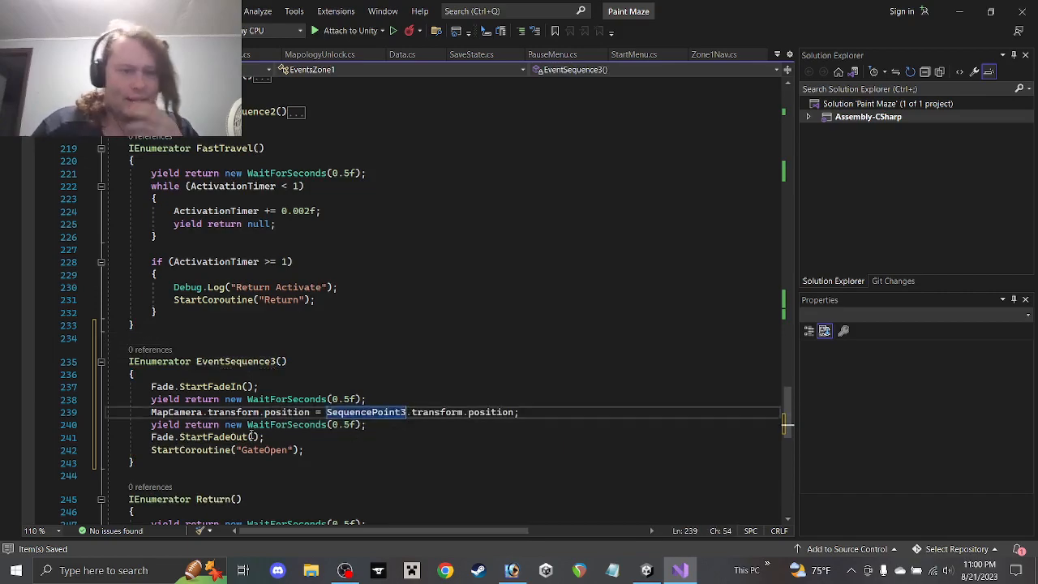
pyautogui.scroll(20, 202, 436)
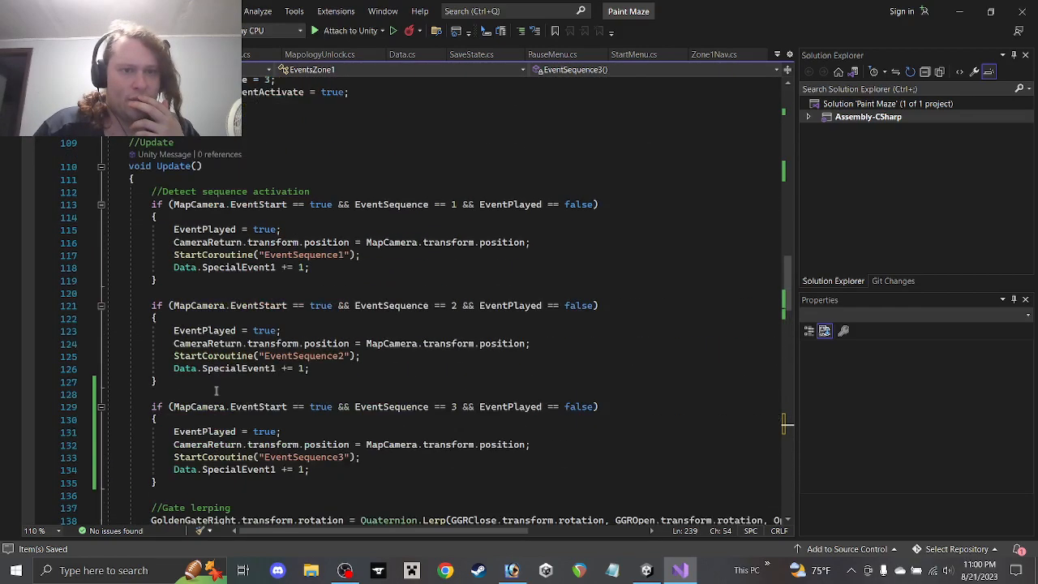
pyautogui.scroll(7, 206, 381)
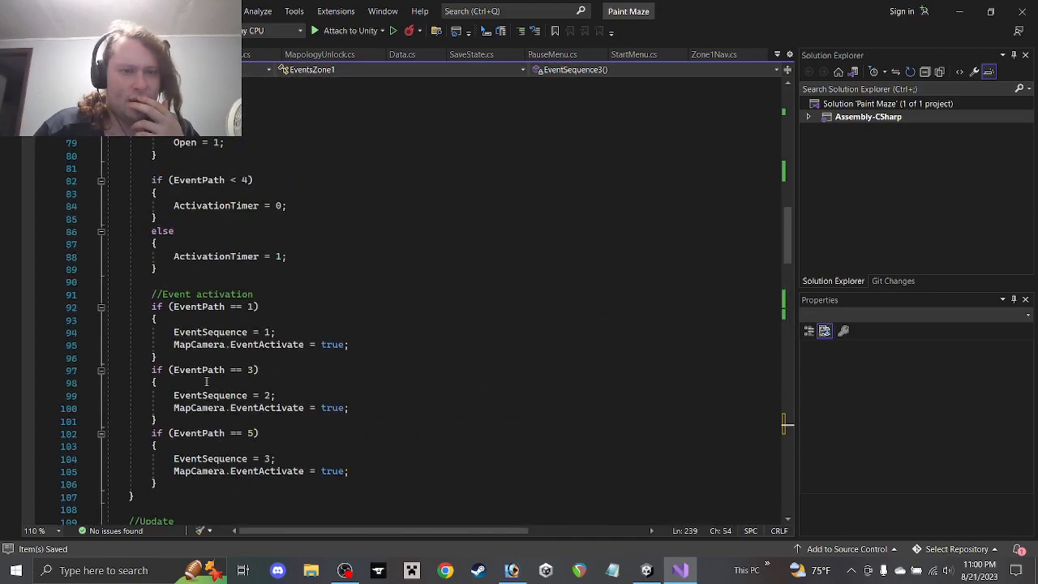
pyautogui.scroll(-20, 207, 381)
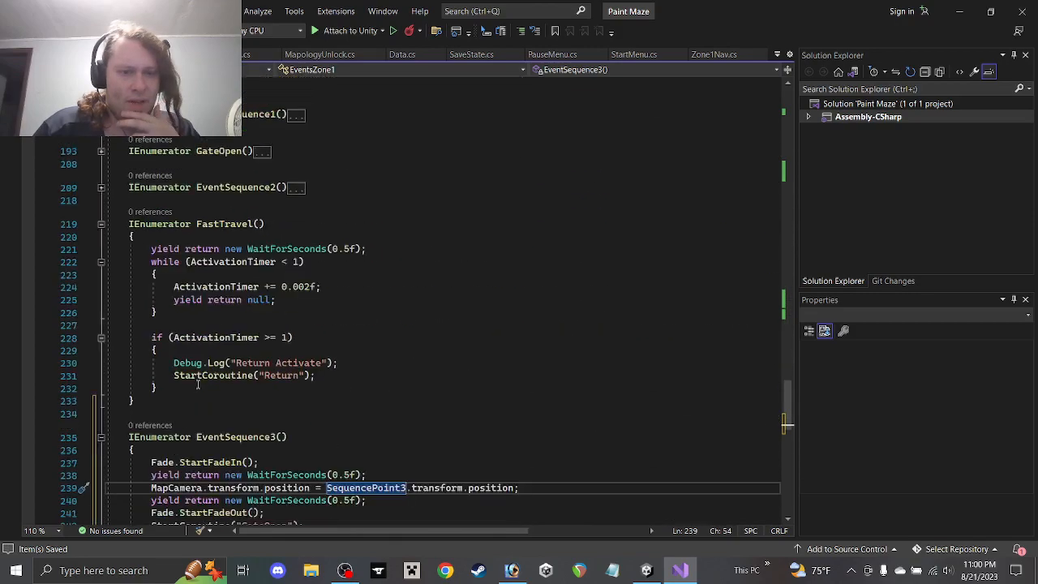
pyautogui.scroll(-6, 198, 385)
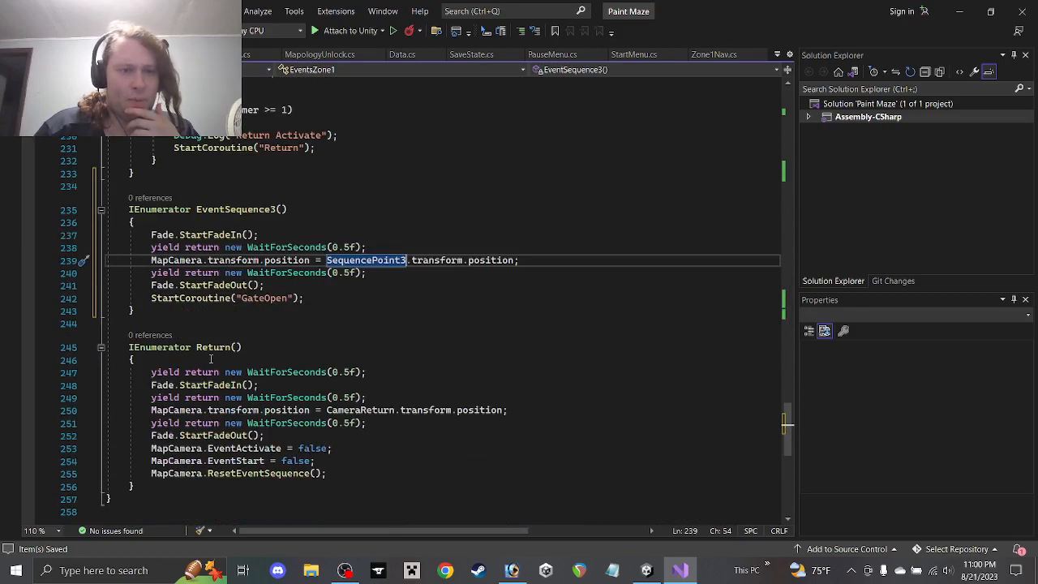
pyautogui.moveTo(287, 298); pyautogui.dragTo(247, 299)
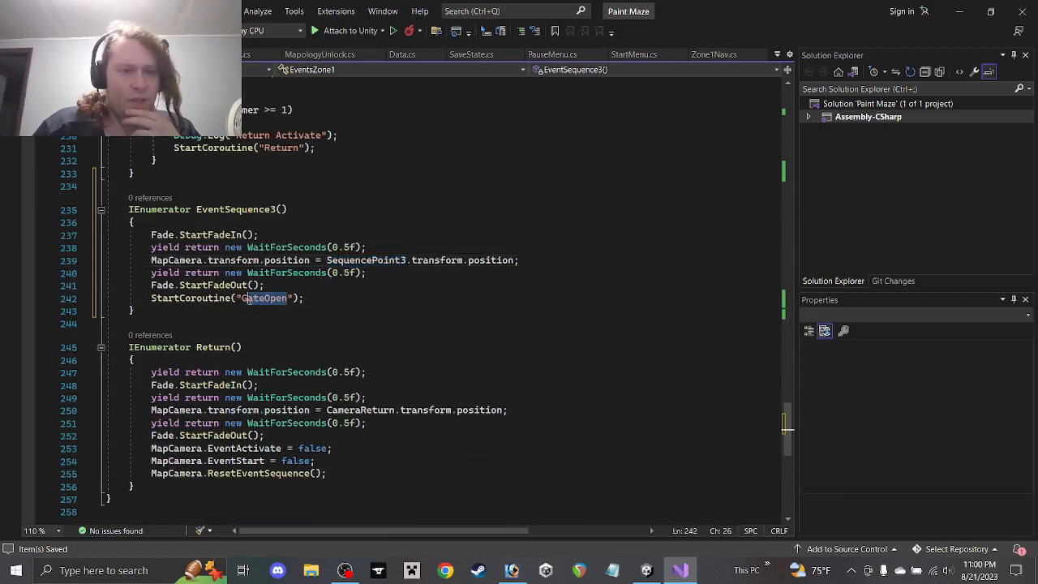
# Change the coroutine name inside the quotes to SkullLeverPull and save the script
pyautogui.press('BackSpace')
pyautogui.press('BackSpace')
pyautogui.write('Skull')
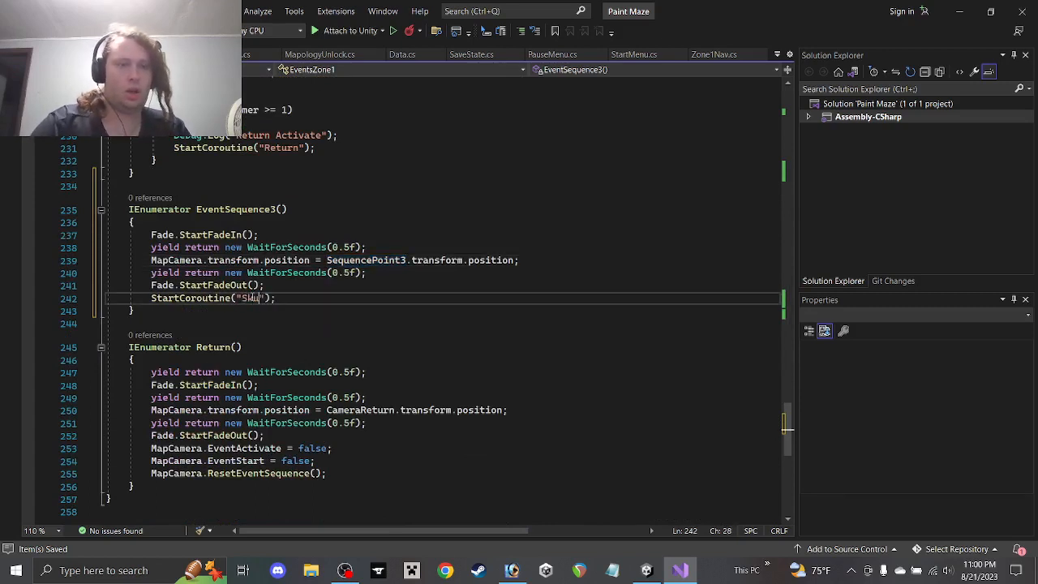
pyautogui.write('Lever')
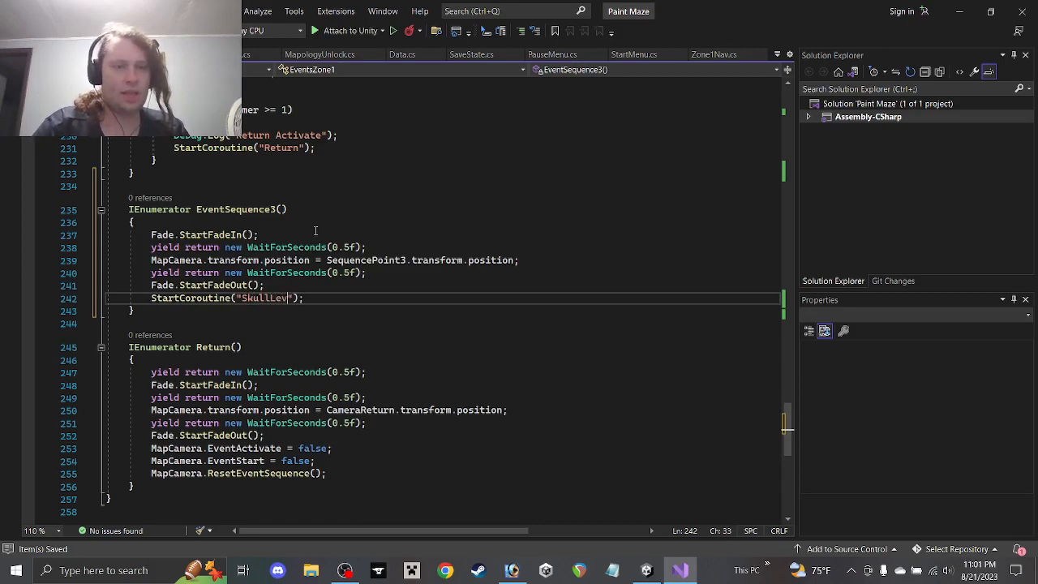
pyautogui.write('Pull')
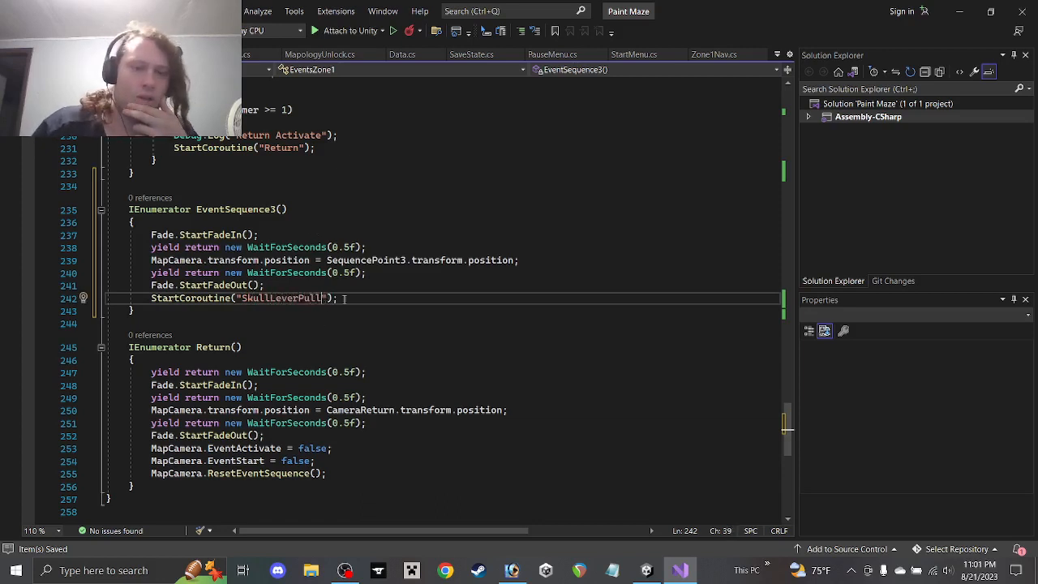
pyautogui.hotkey('ctrl', 's')
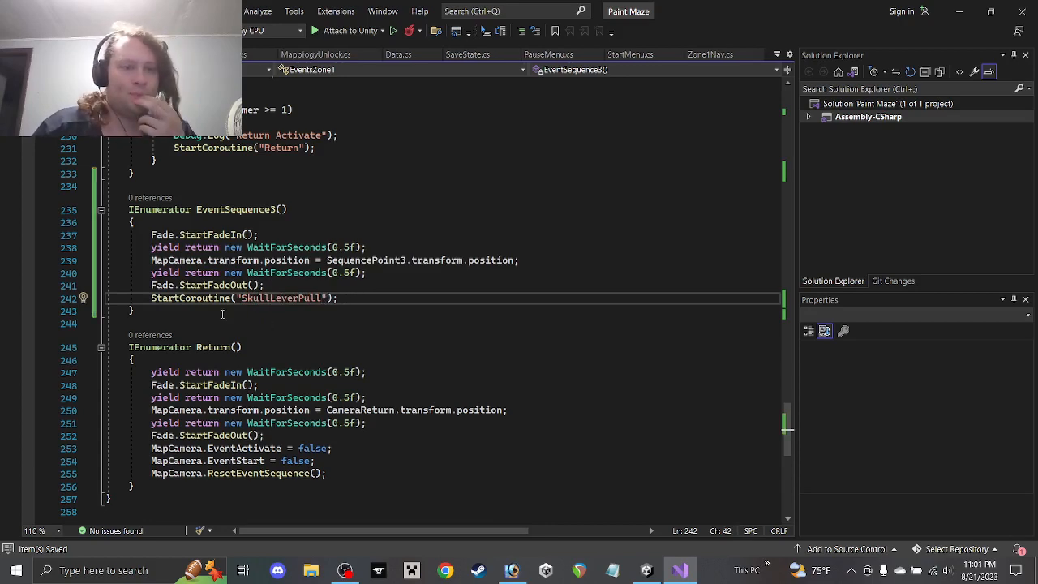
# Duplicate the GateOpen coroutine onto a new line below EventSequence3
pyautogui.click(221, 313)
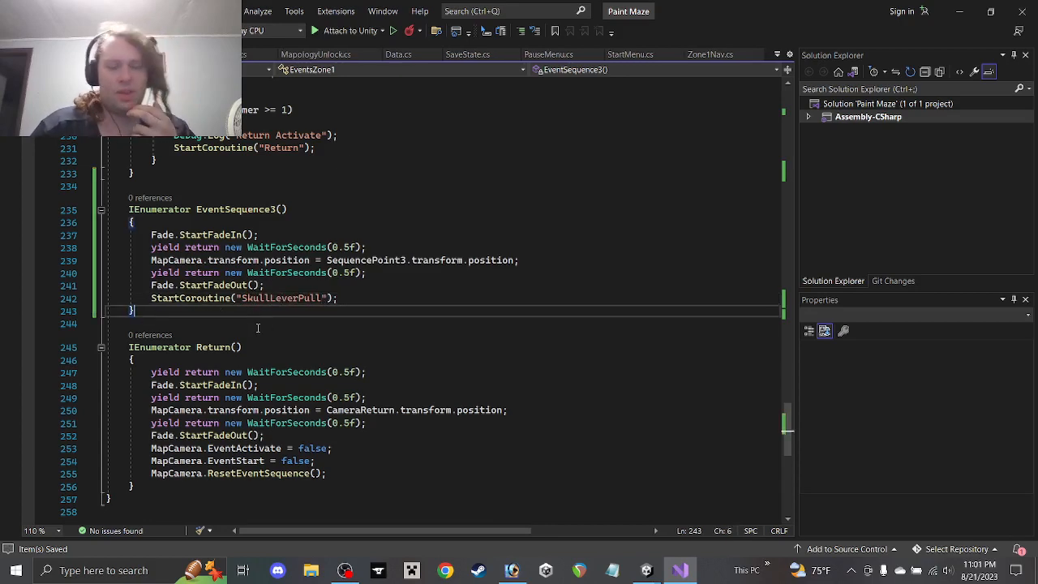
pyautogui.scroll(13, 258, 328)
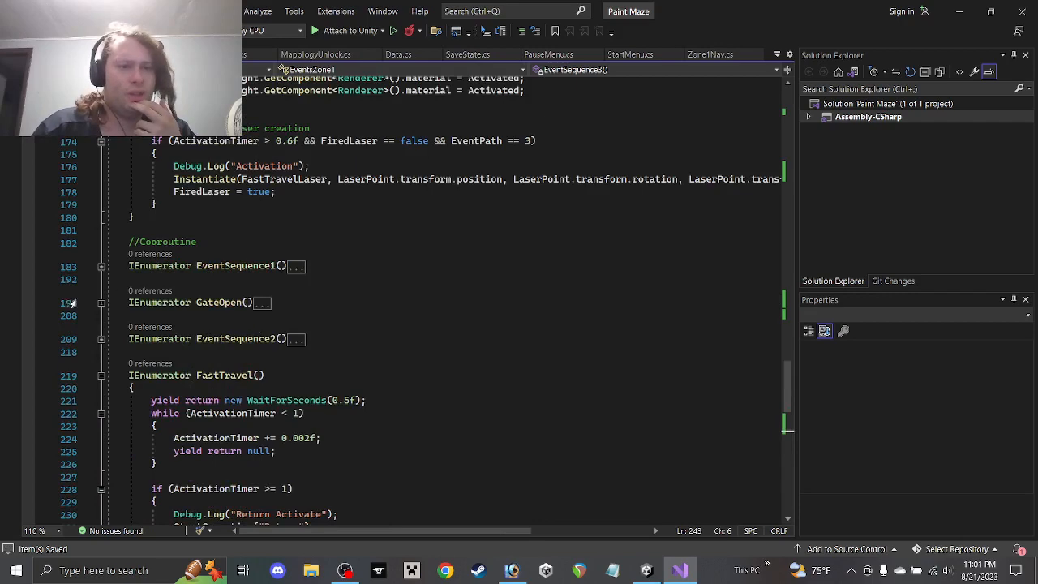
pyautogui.moveTo(173, 481); pyautogui.dragTo(92, 300)
pyautogui.hotkey('ctrl', 'c')
pyautogui.scroll(-13, 208, 341)
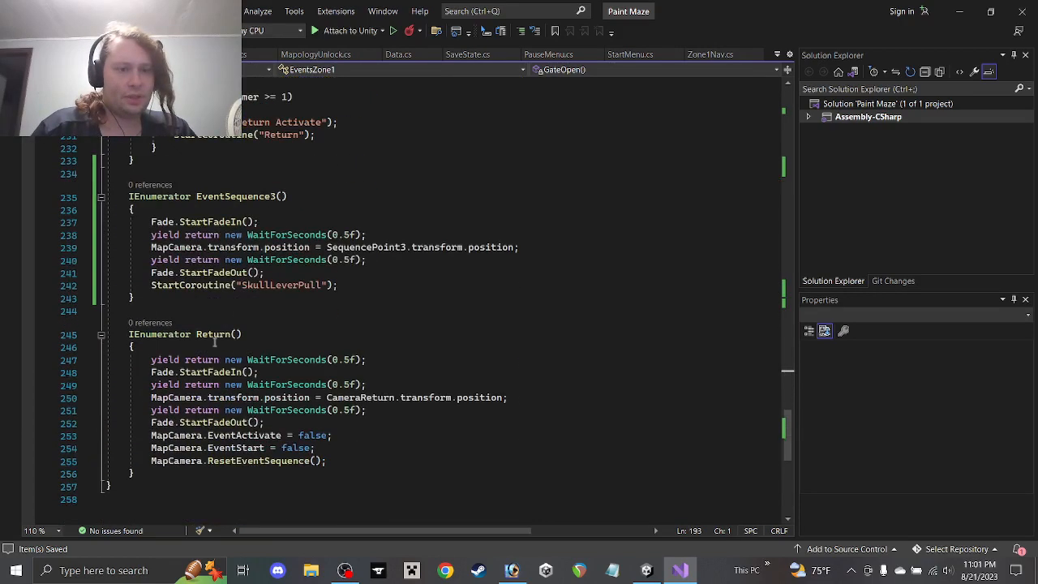
pyautogui.click(200, 302)
pyautogui.press('Return')
pyautogui.hotkey('ctrl', 'v')
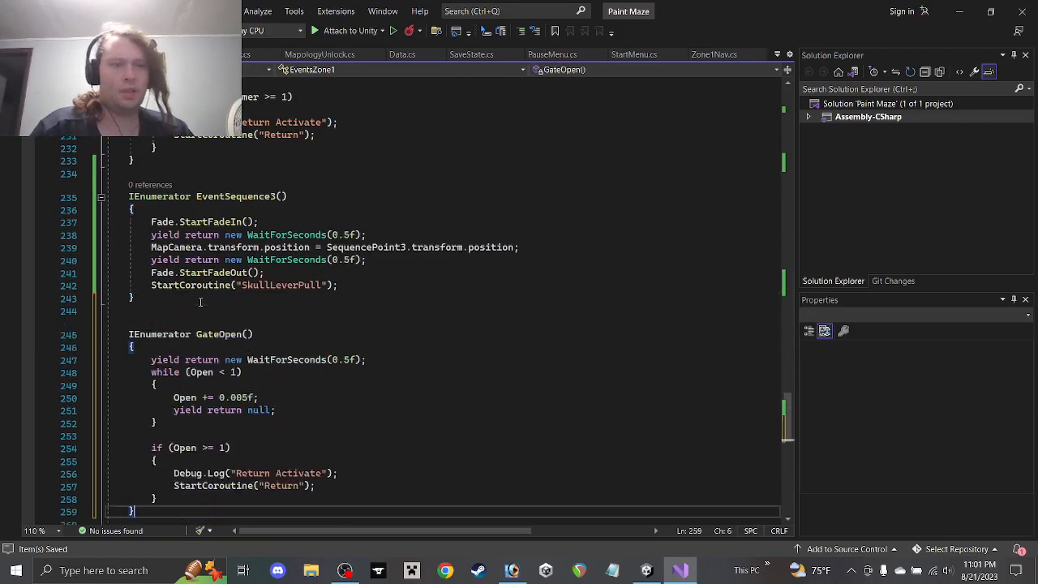
# Rename the pasted coroutine to SkullLeverPull
pyautogui.doubleClick(215, 334)
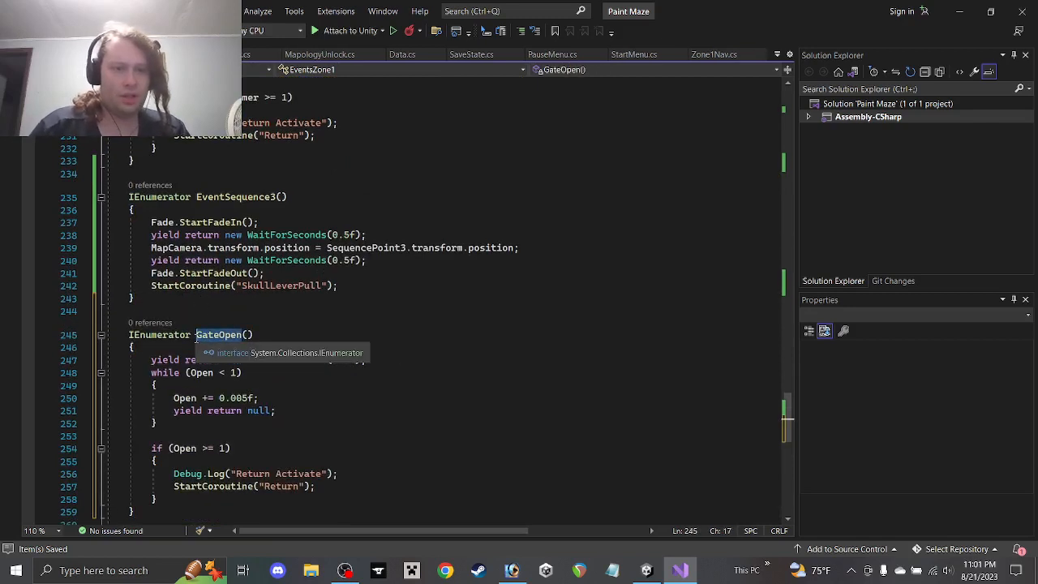
pyautogui.write('Skulll')
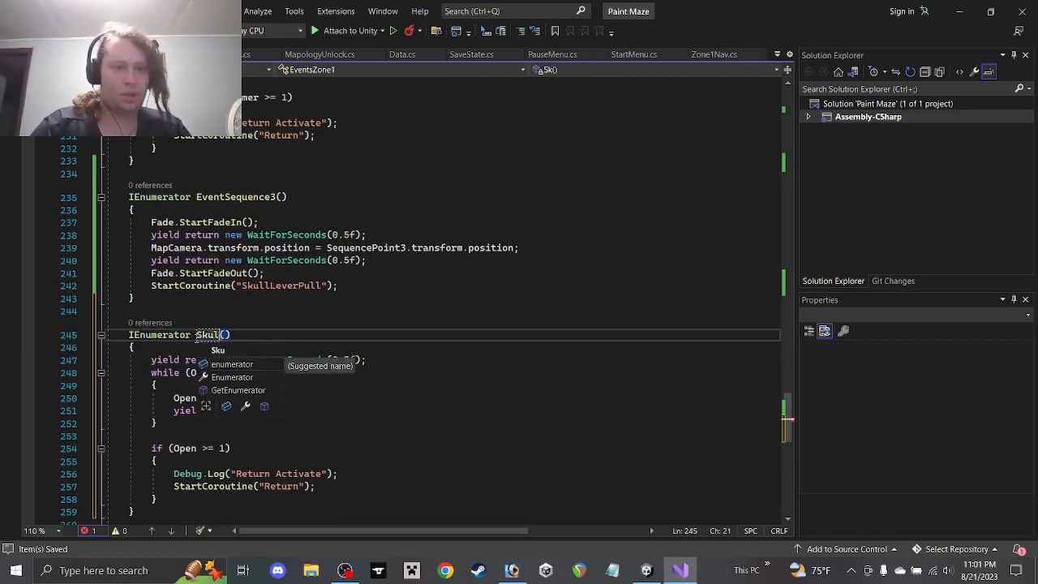
pyautogui.write('everPull')
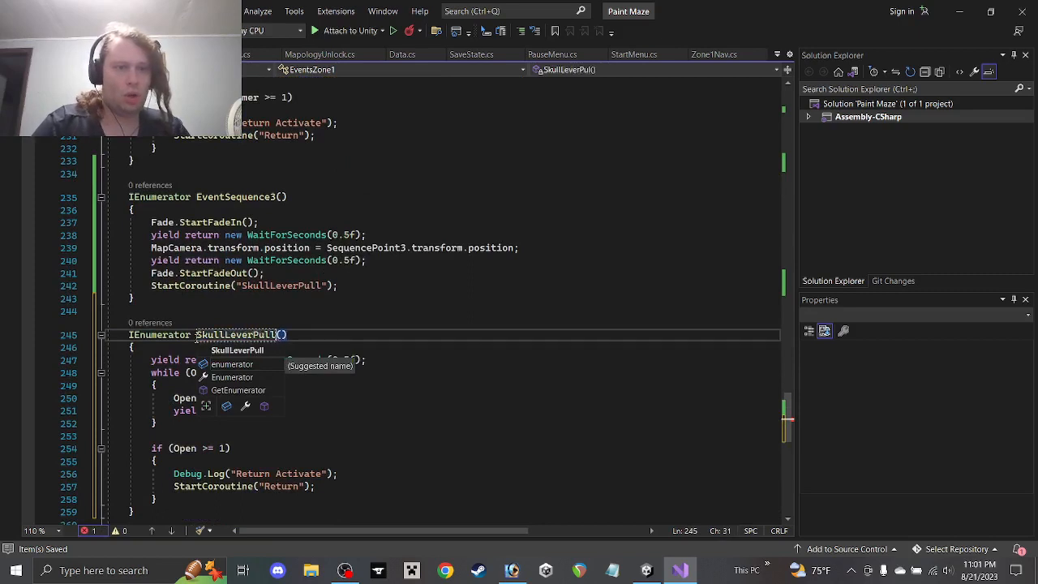
pyautogui.click(381, 361)
# Replace Open with SLPull in the while, increment and if lines; select the debug log line
pyautogui.scroll(-2, 353, 320)
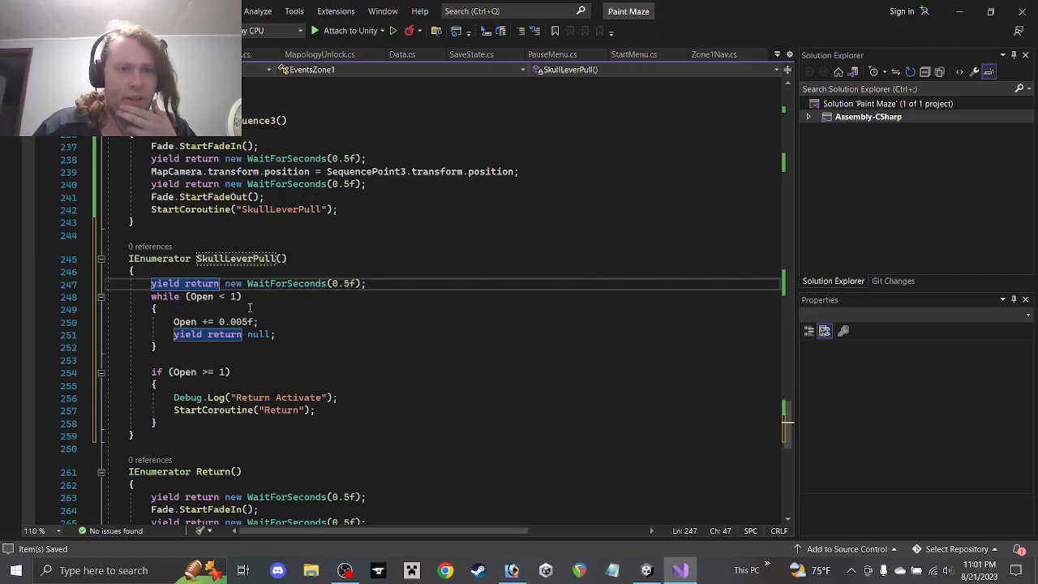
pyautogui.doubleClick(202, 297)
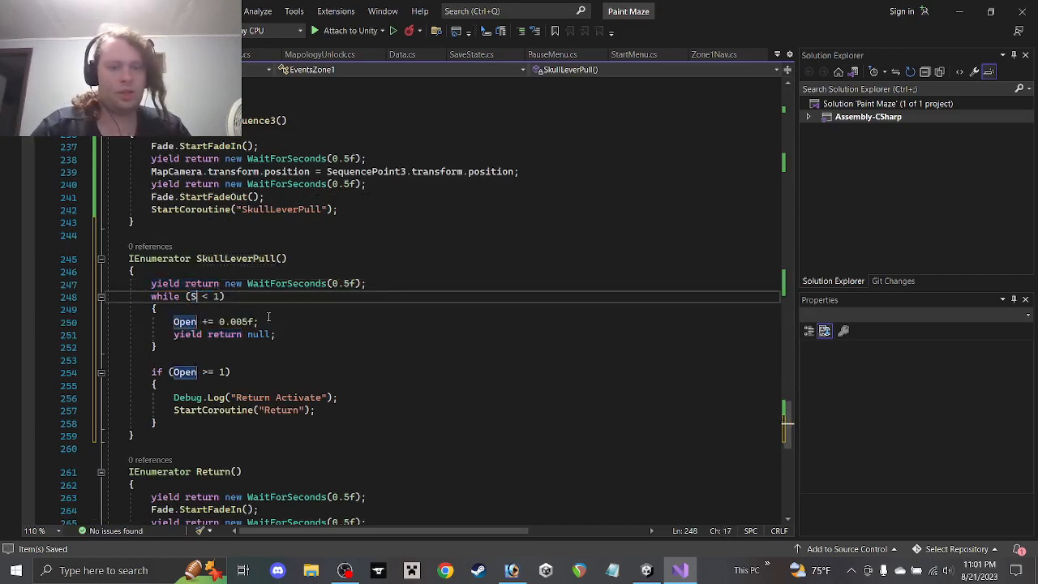
pyautogui.write('SLPull')
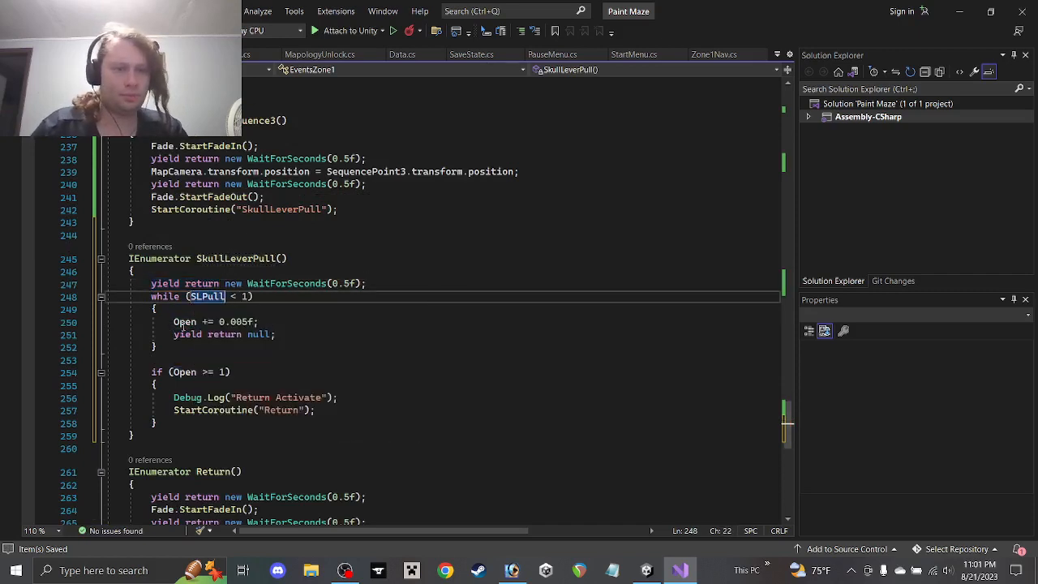
pyautogui.doubleClick(184, 323)
pyautogui.write('SLPull')
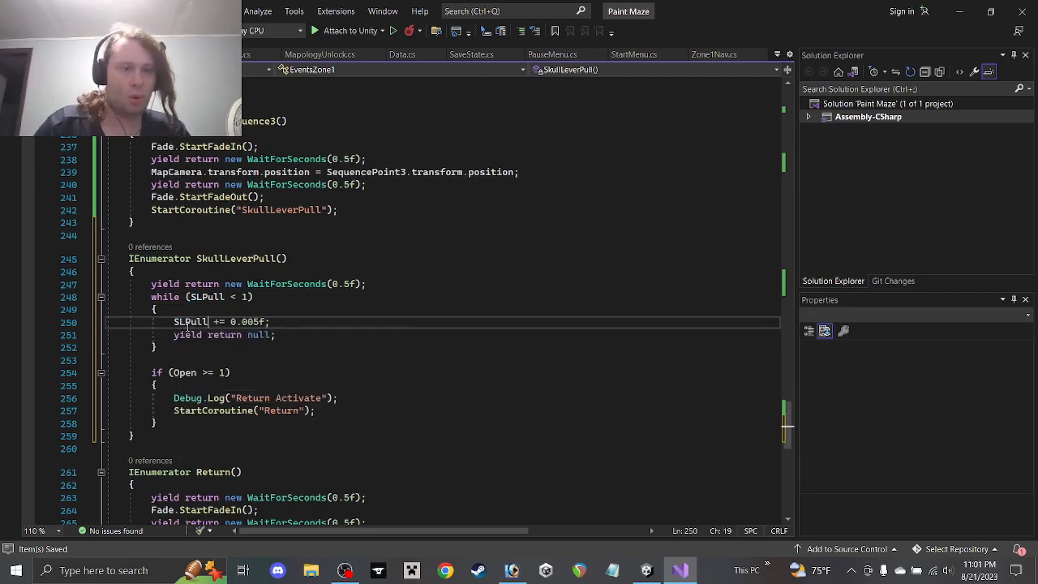
pyautogui.doubleClick(184, 373)
pyautogui.write('SLP')
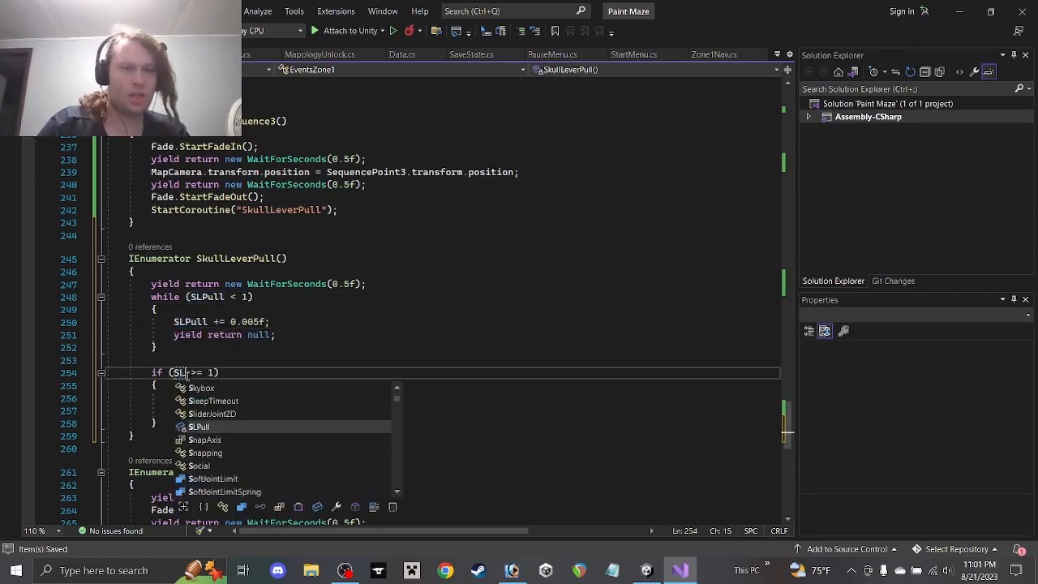
pyautogui.write('ull')
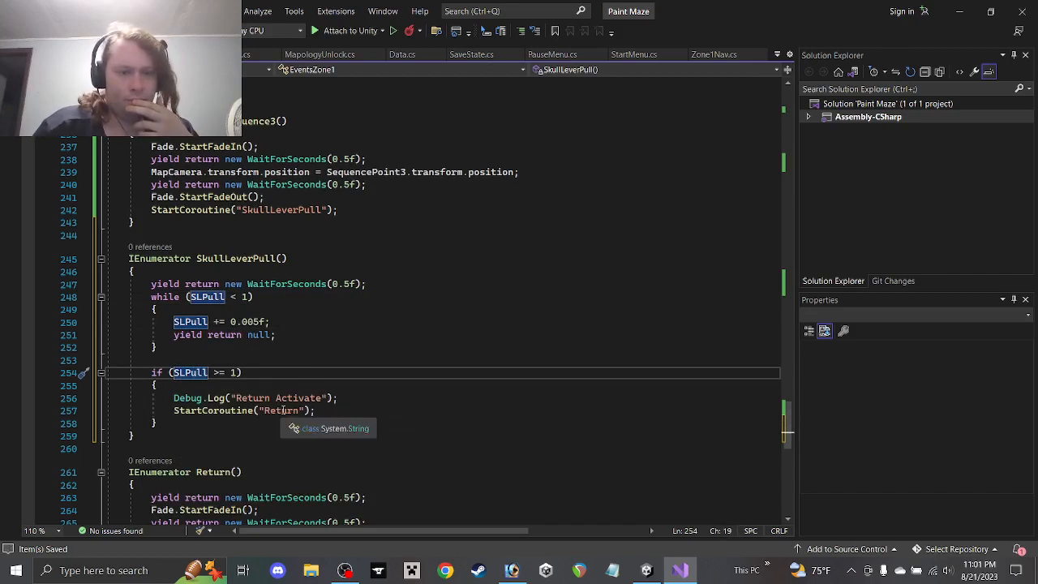
pyautogui.moveTo(351, 398); pyautogui.dragTo(338, 389)
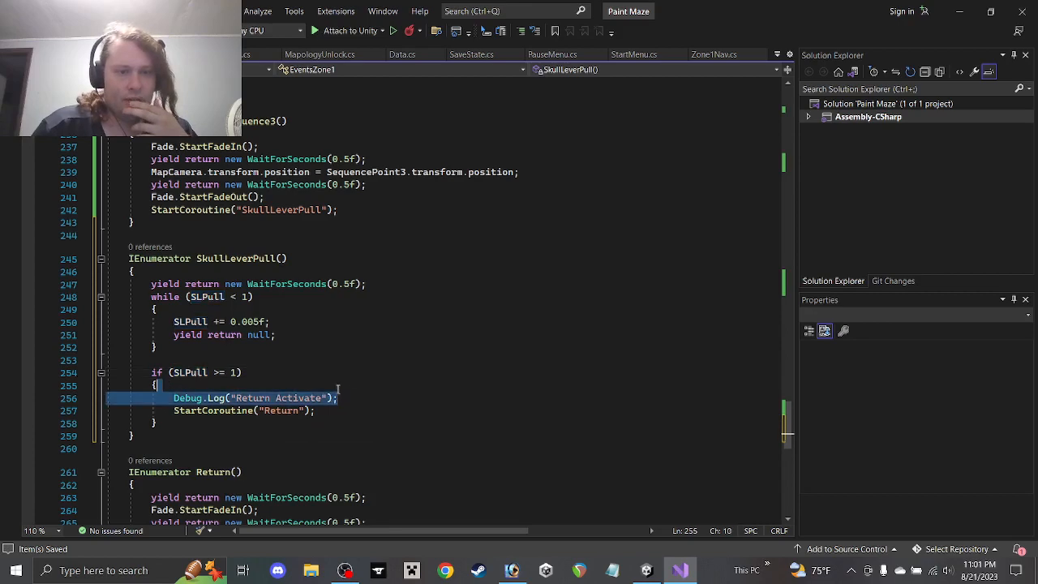
# Delete the Debug.Log("Return Activate") lines in SkullLeverPull, FastTravel and GateOpen
pyautogui.press('Delete')
pyautogui.scroll(4, 158, 243)
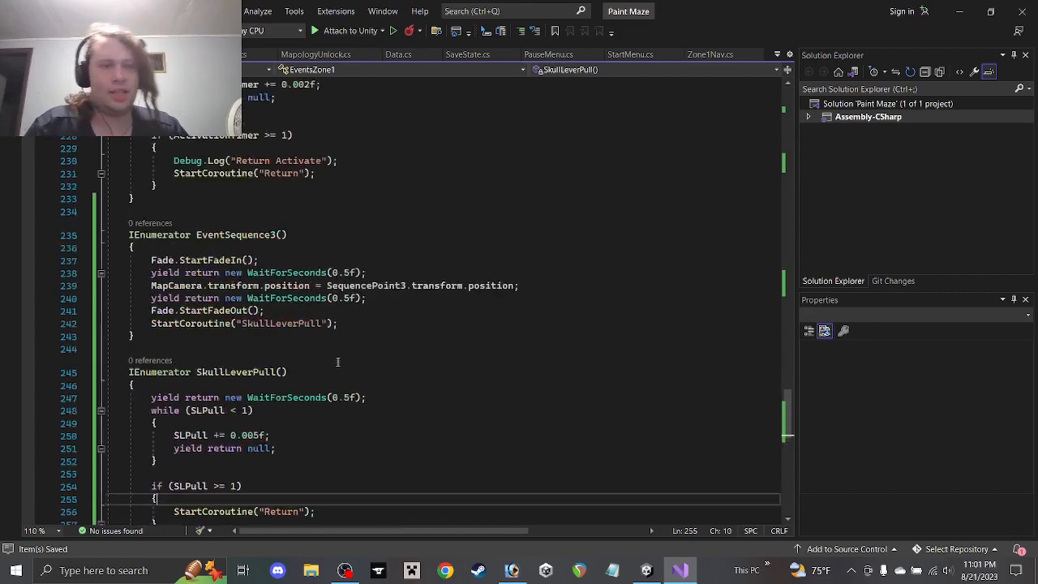
pyautogui.scroll(2, 157, 242)
pyautogui.moveTo(350, 274); pyautogui.dragTo(348, 263)
pyautogui.press('Delete')
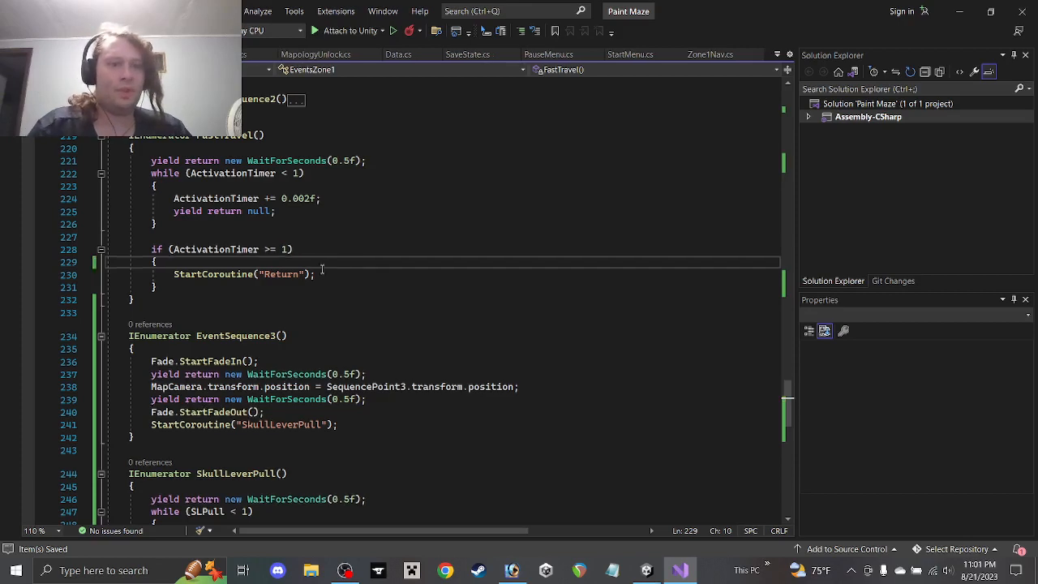
pyautogui.scroll(6, 323, 269)
pyautogui.moveTo(350, 251); pyautogui.dragTo(343, 240)
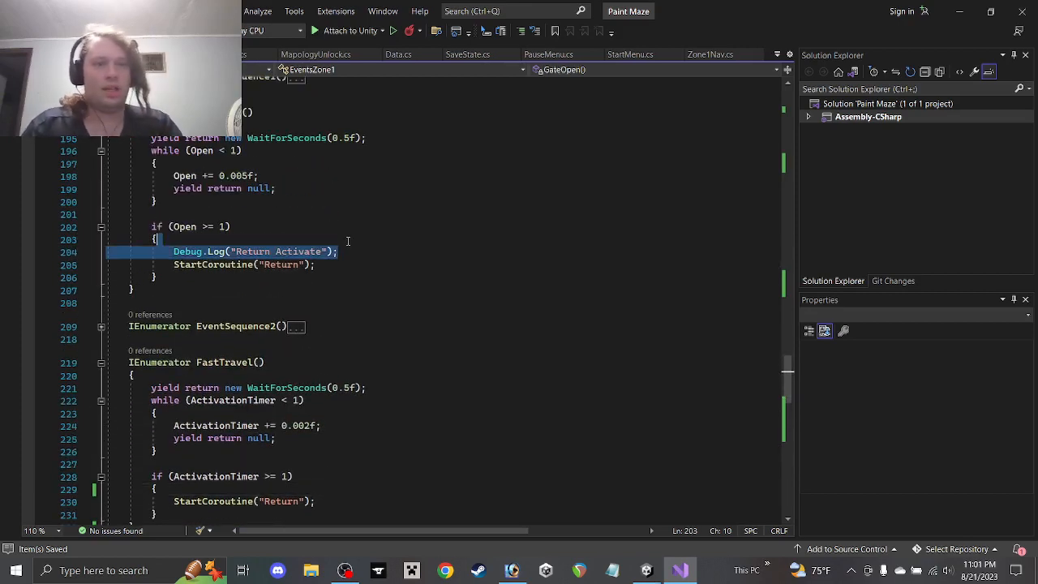
pyautogui.press('Delete')
# Change StartCoroutine("Return") in SkullLeverPull to "SkullLeverFire" and add blank lines below
pyautogui.scroll(-13, 264, 276)
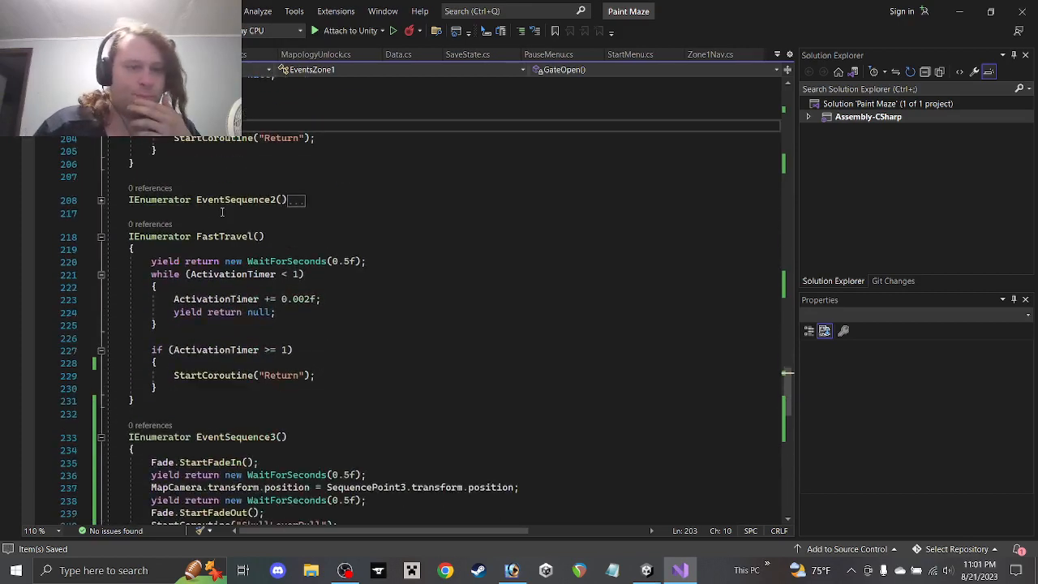
pyautogui.scroll(-1, 336, 374)
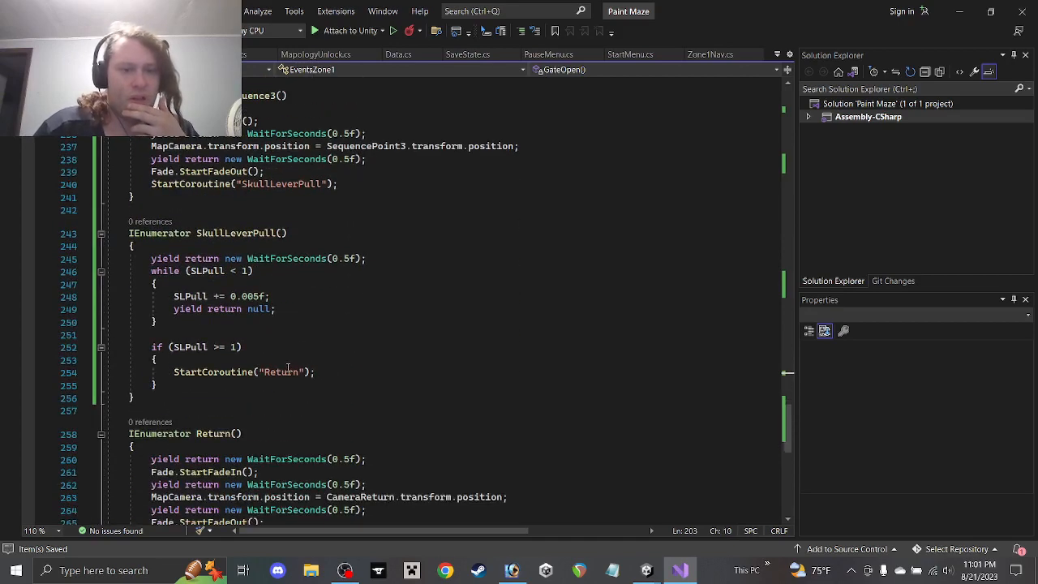
pyautogui.doubleClick(287, 374)
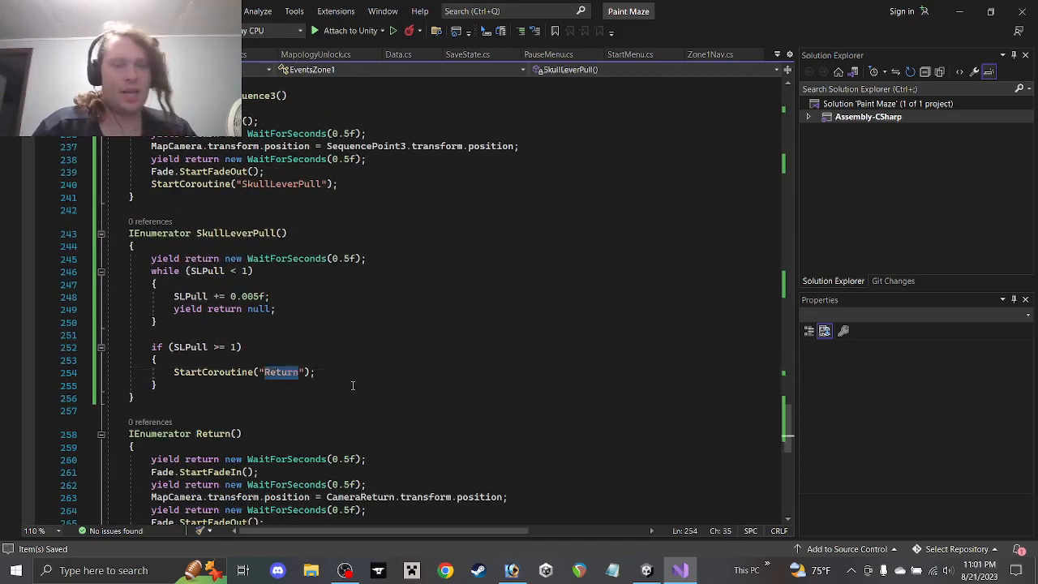
pyautogui.write('S')
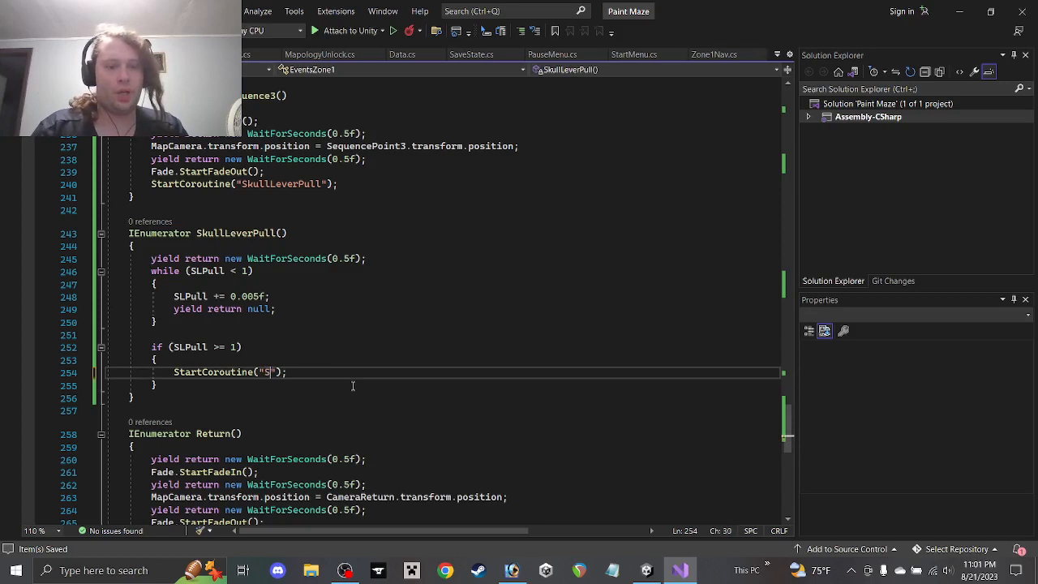
pyautogui.write('kullFire')
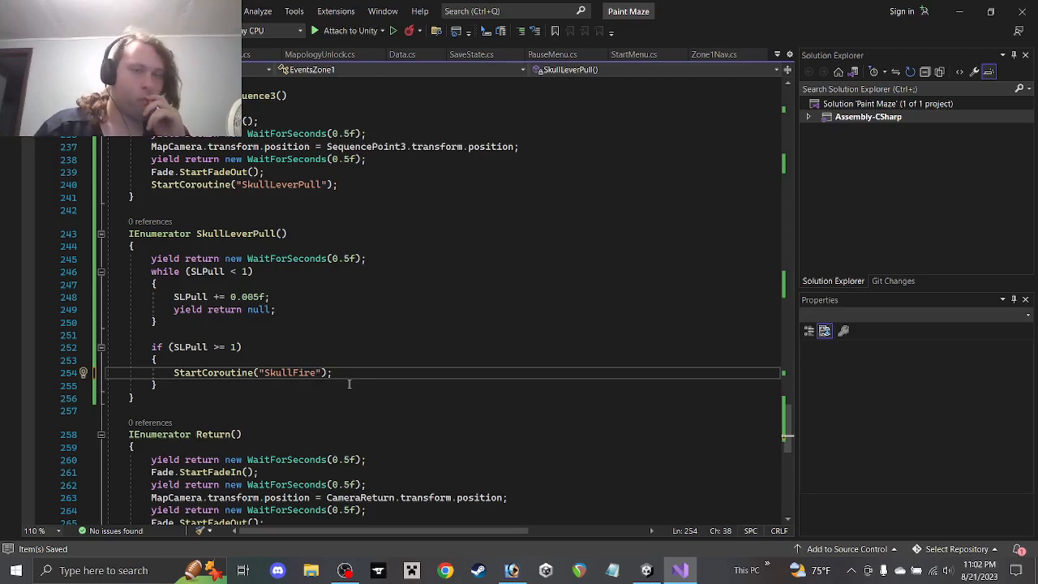
pyautogui.press('BackSpace')
pyautogui.press('BackSpace')
pyautogui.press('BackSpace')
pyautogui.press('BackSpace')
pyautogui.write('Lever')
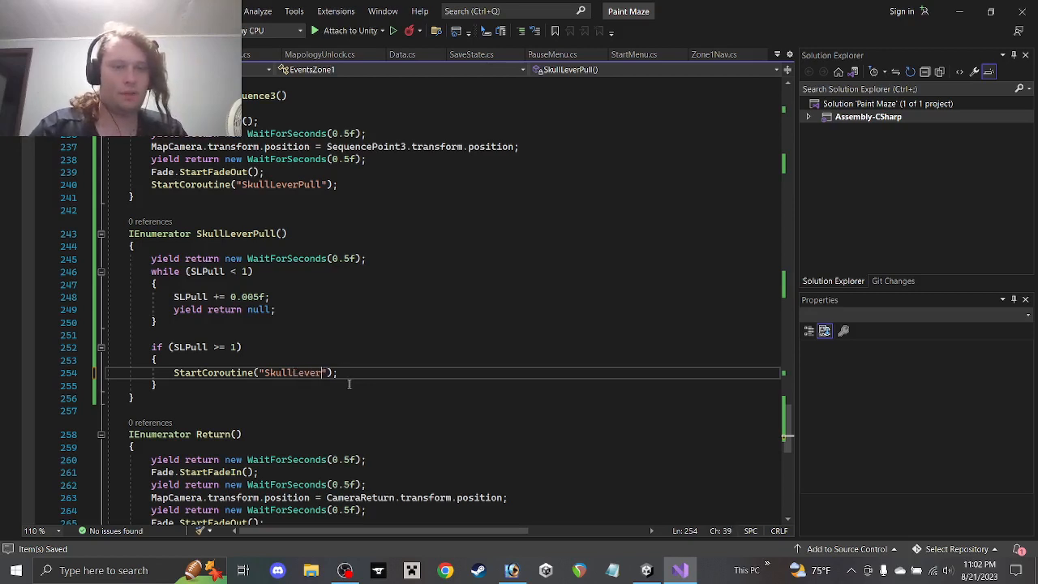
pyautogui.write('Fire')
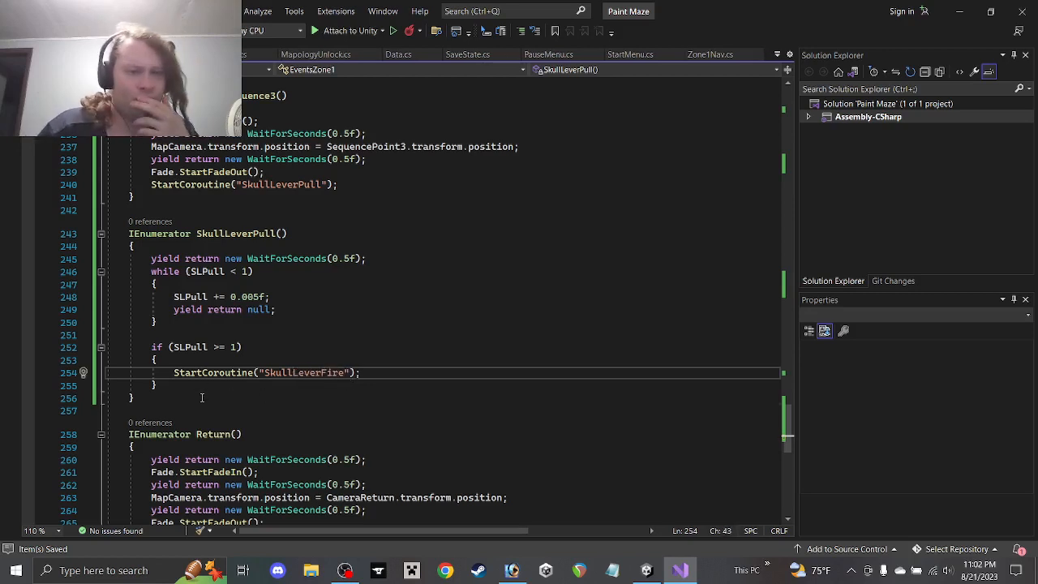
pyautogui.click(202, 398)
pyautogui.press('Return')
pyautogui.press('Return')
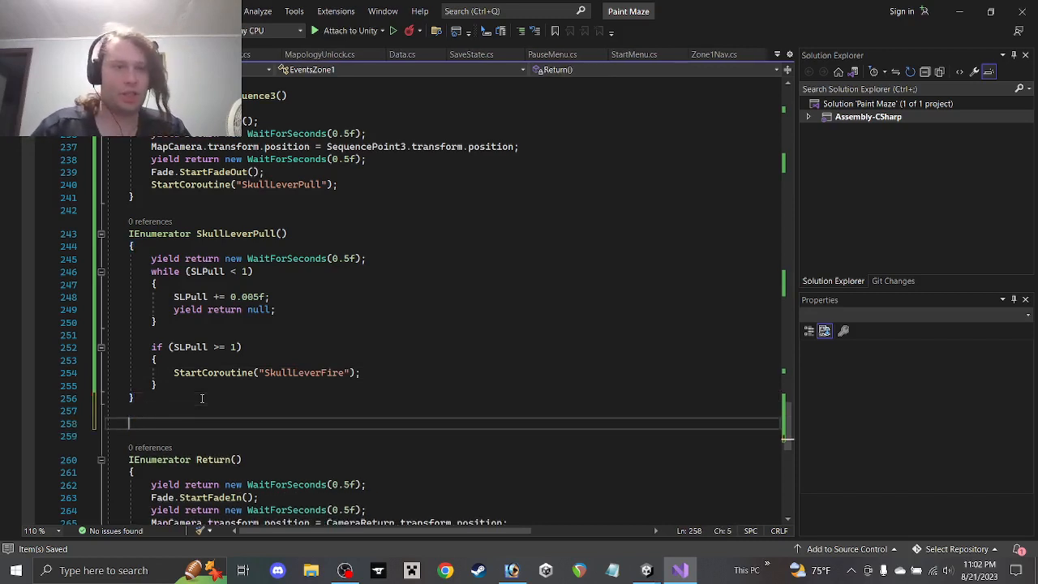
# Write IEnumerator SkullLeverFire() with yield return new WaitForSeconds(0.5f), then begin Instantiate(SkullFire,
pyautogui.write('IEnumerator')
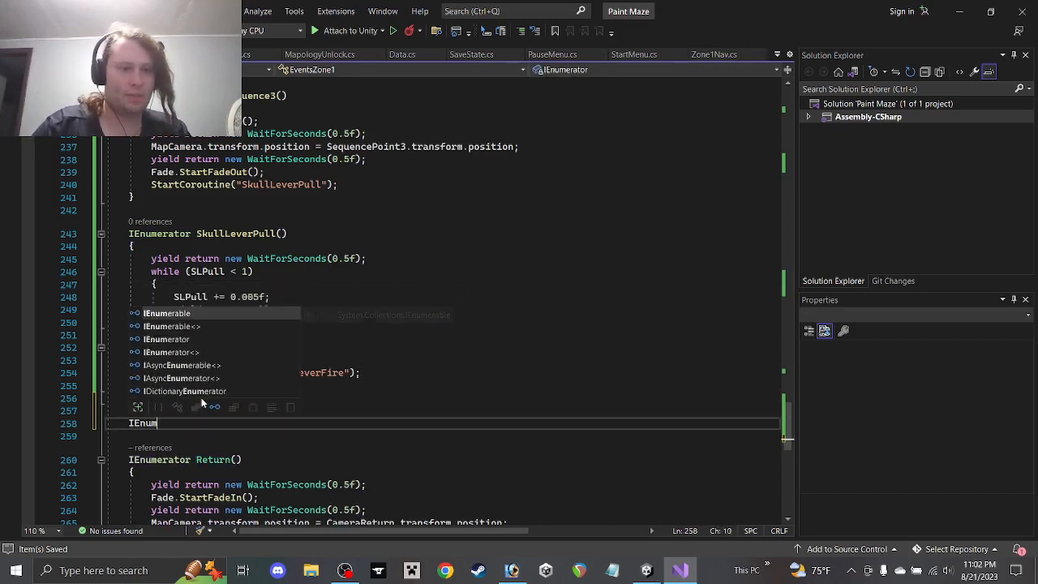
pyautogui.press('Down')
pyautogui.press('Down')
pyautogui.press('Return')
pyautogui.write('Sk')
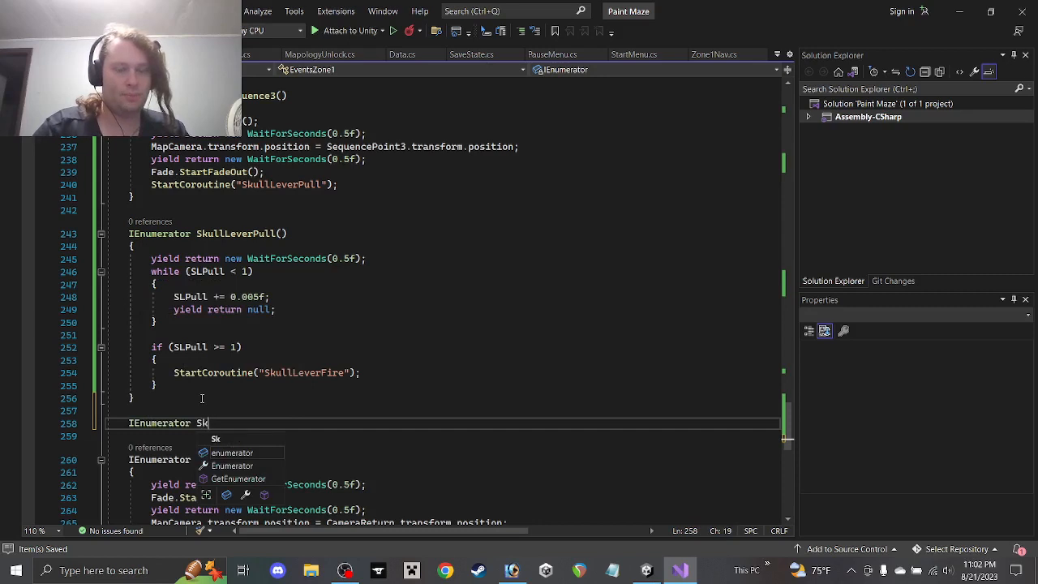
pyautogui.write('ullLever')
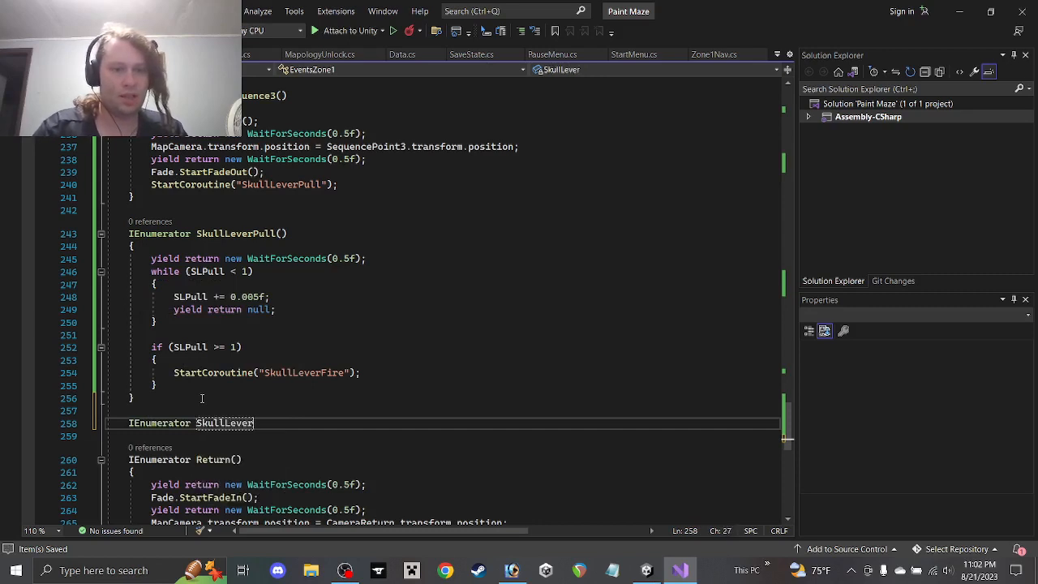
pyautogui.write('Fire(')
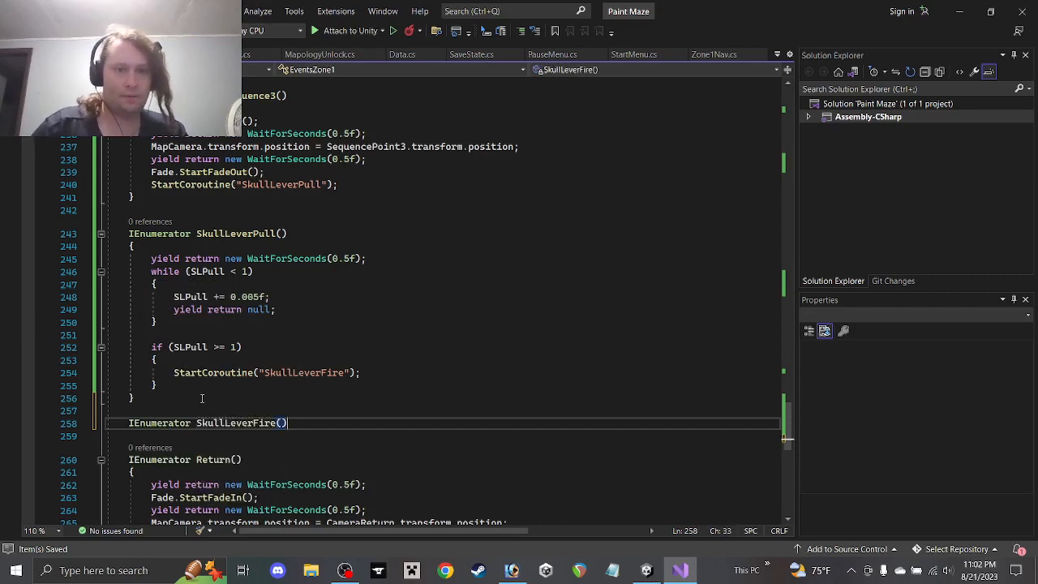
pyautogui.write(') {')
pyautogui.press('Return')
pyautogui.write('yi')
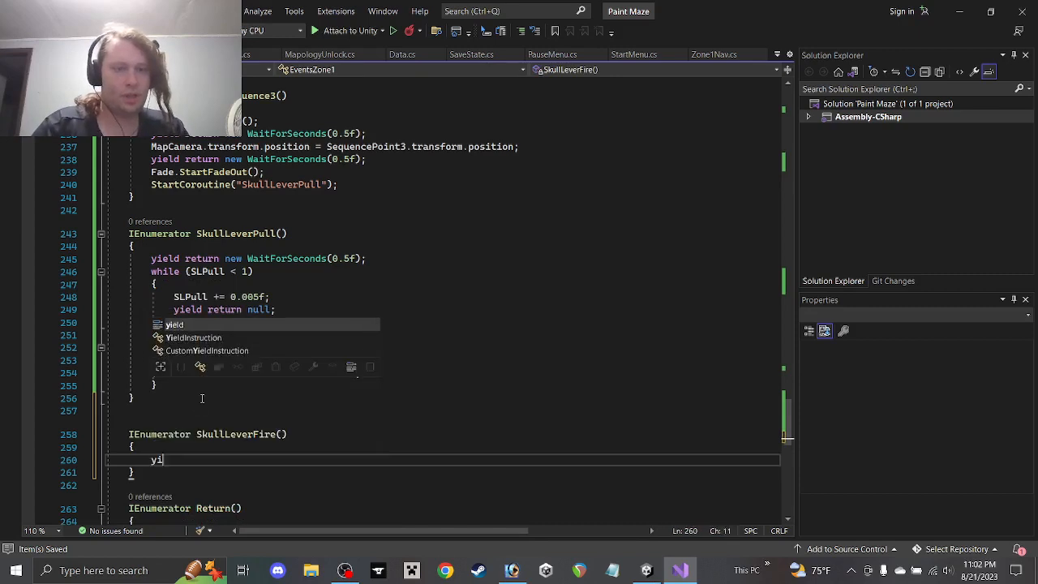
pyautogui.write('eld return new Wait')
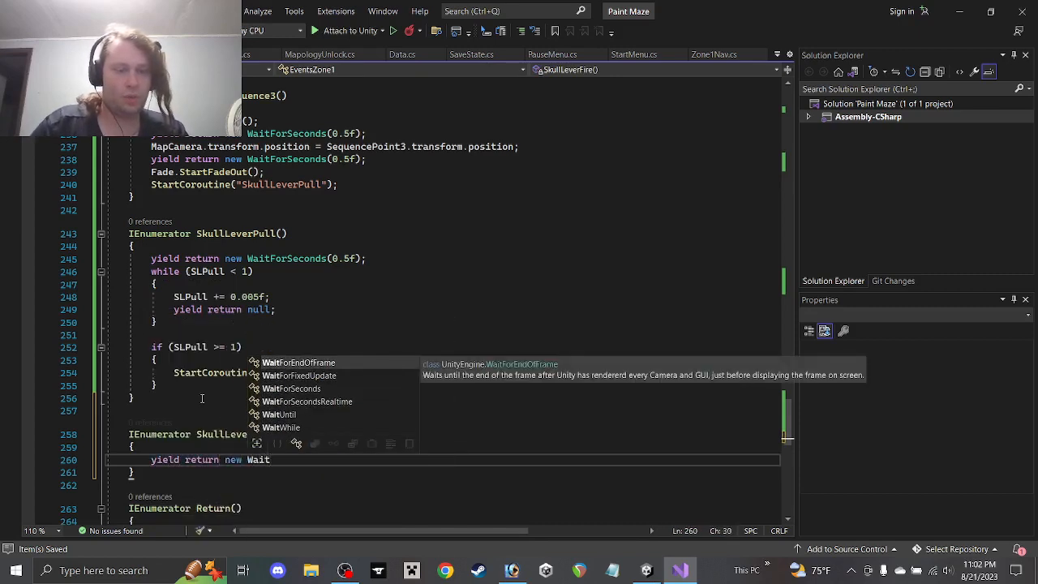
pyautogui.press('Down')
pyautogui.press('Down')
pyautogui.press('Tab')
pyautogui.write('(0.')
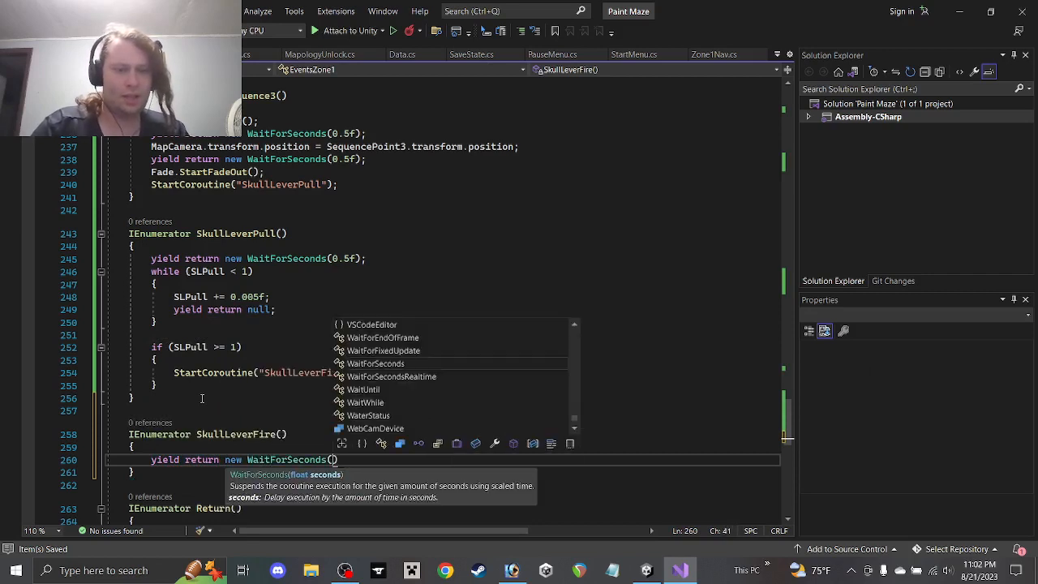
pyautogui.write('5f)')
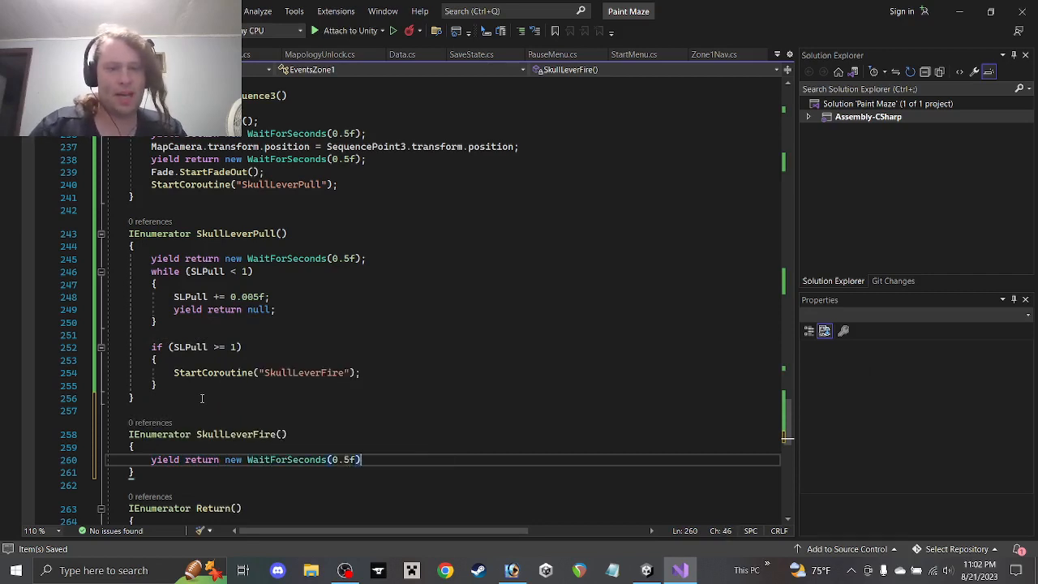
pyautogui.press('BackSpace')
pyautogui.press('BackSpace')
pyautogui.press('BackSpace')
pyautogui.write('25f);')
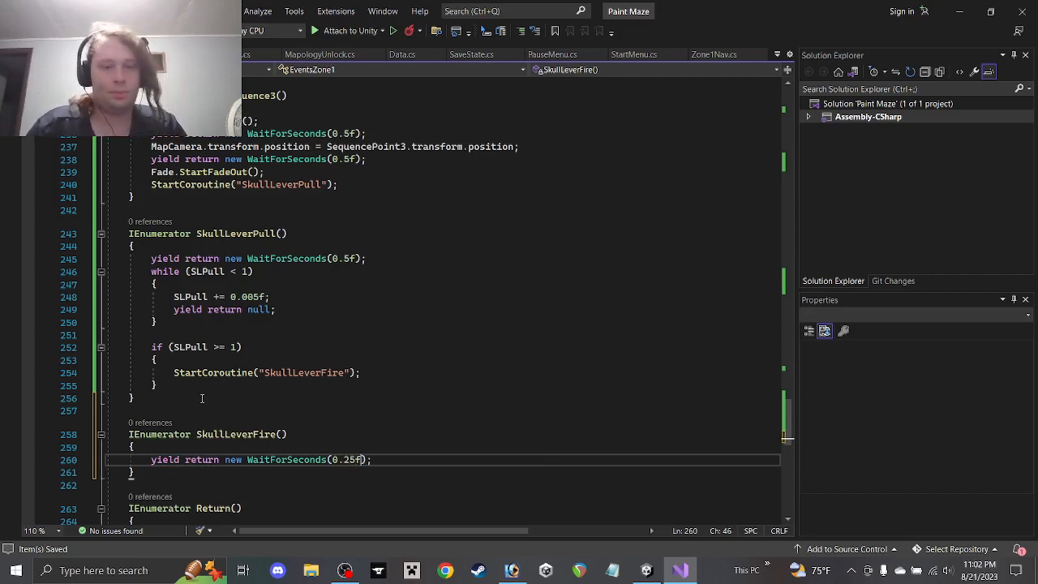
pyautogui.press('Return')
pyautogui.write('I')
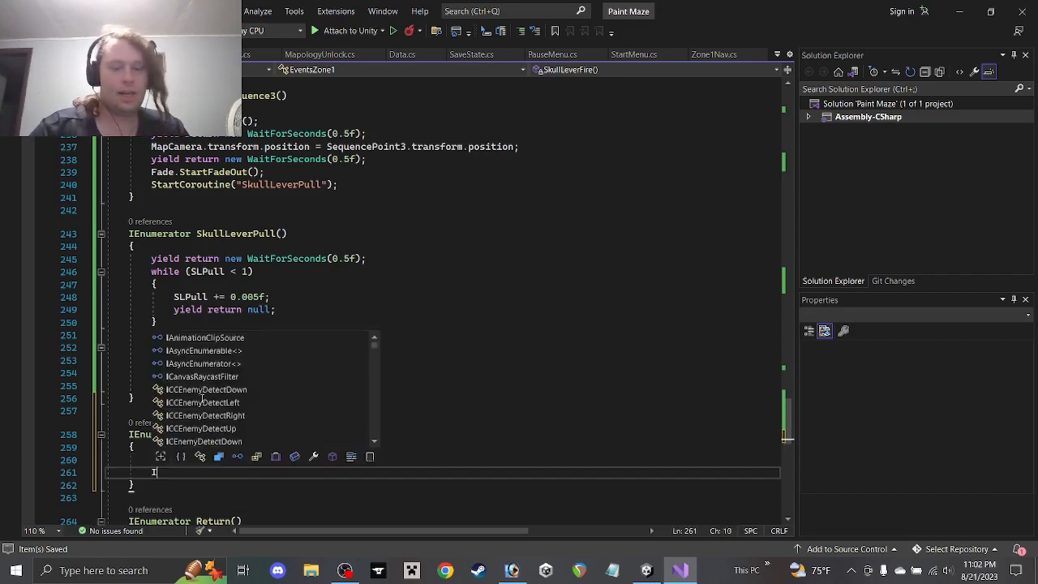
pyautogui.write('nstantiate')
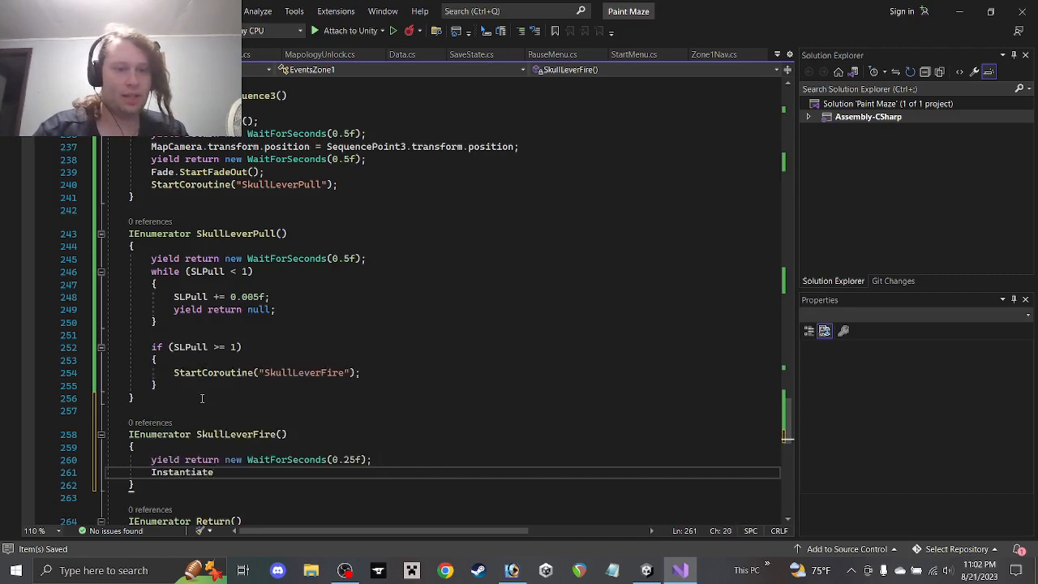
pyautogui.write('(')
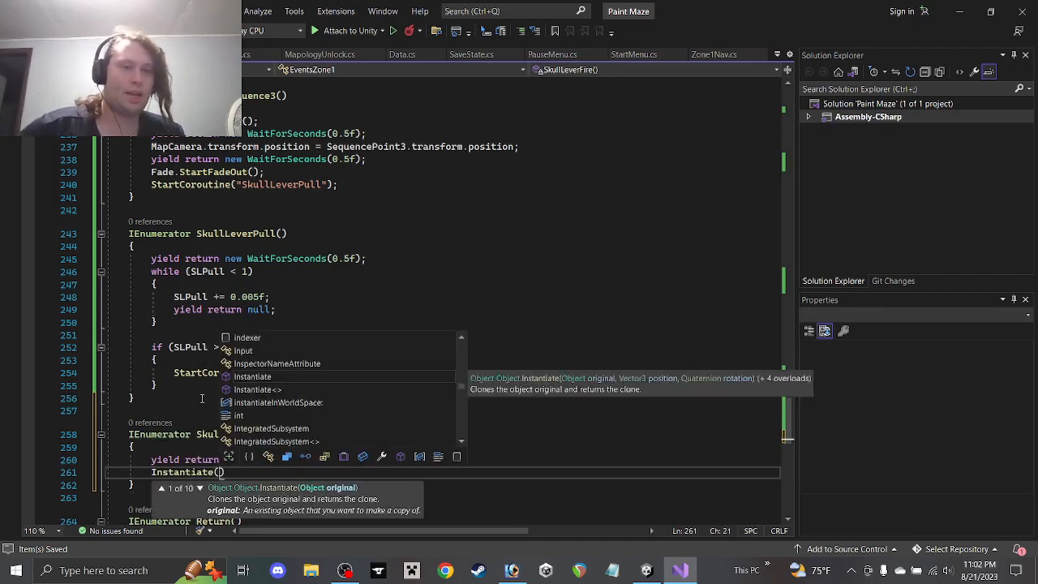
pyautogui.write('Skull')
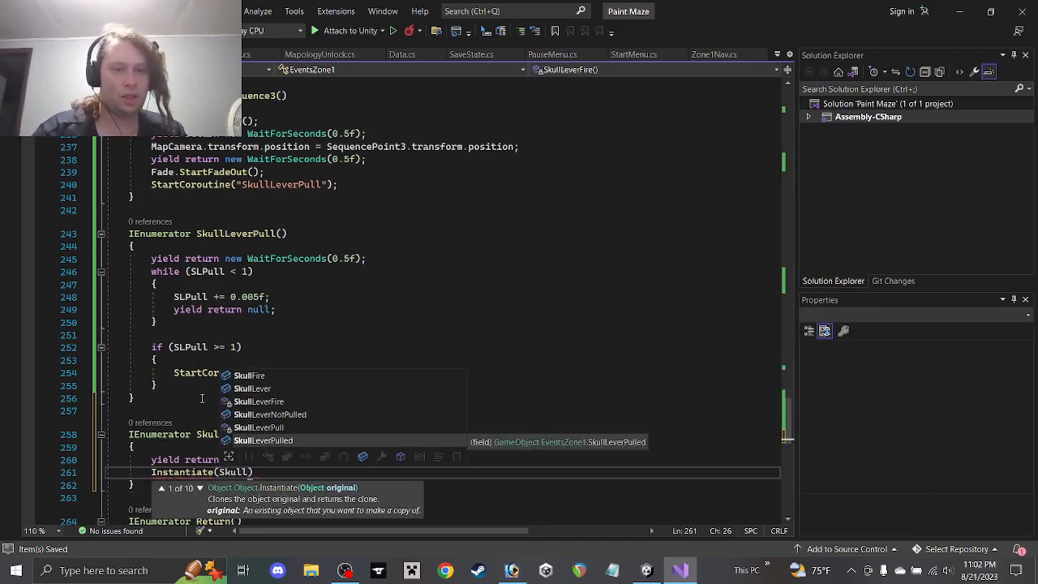
pyautogui.write('Fire')
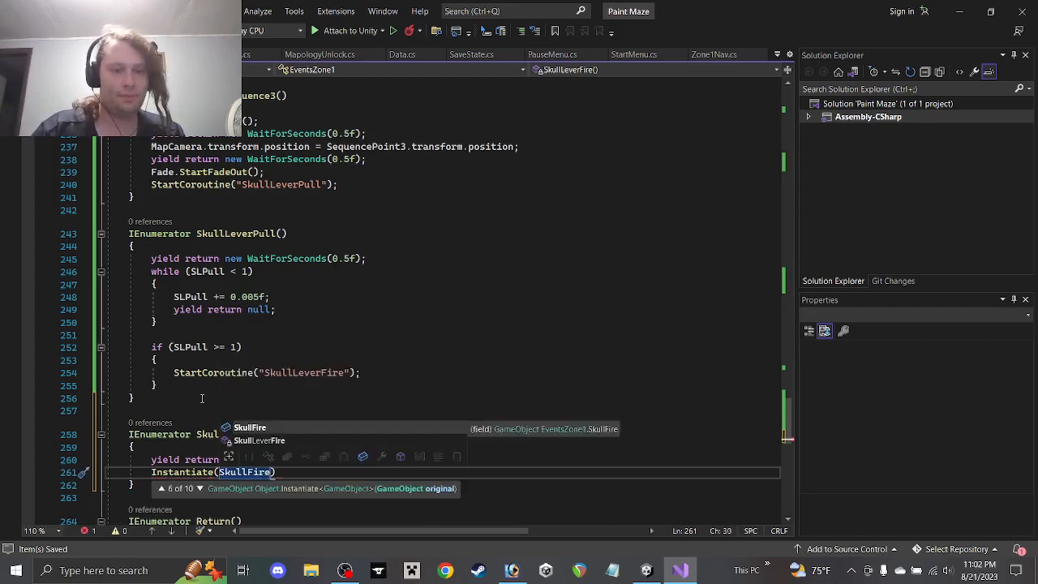
pyautogui.write(',')
# Add the line public GameObject SkullFirePoint; above the SkullFire field declaration
pyautogui.scroll(20, 194, 365)
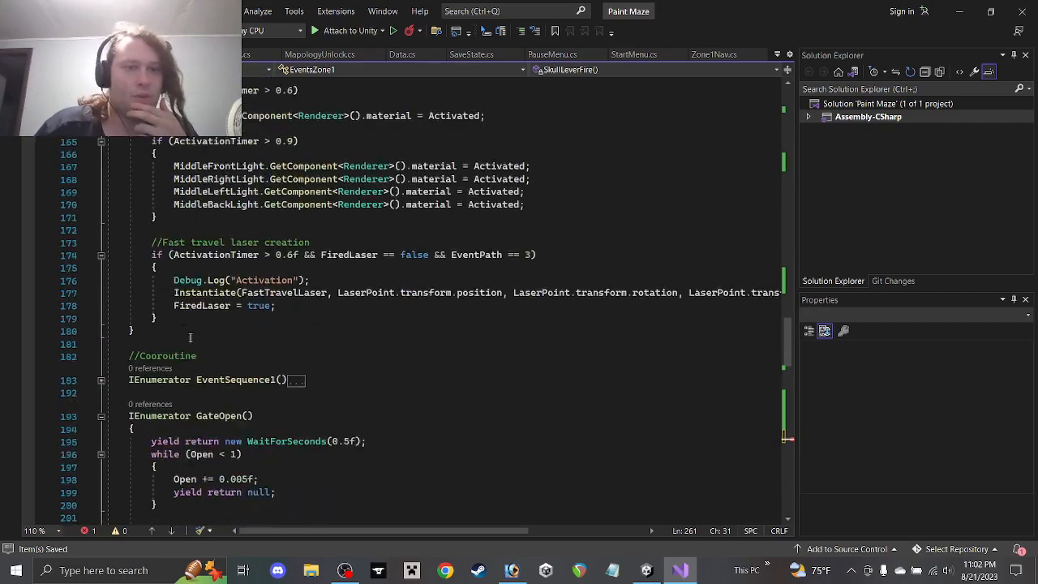
pyautogui.scroll(20, 190, 337)
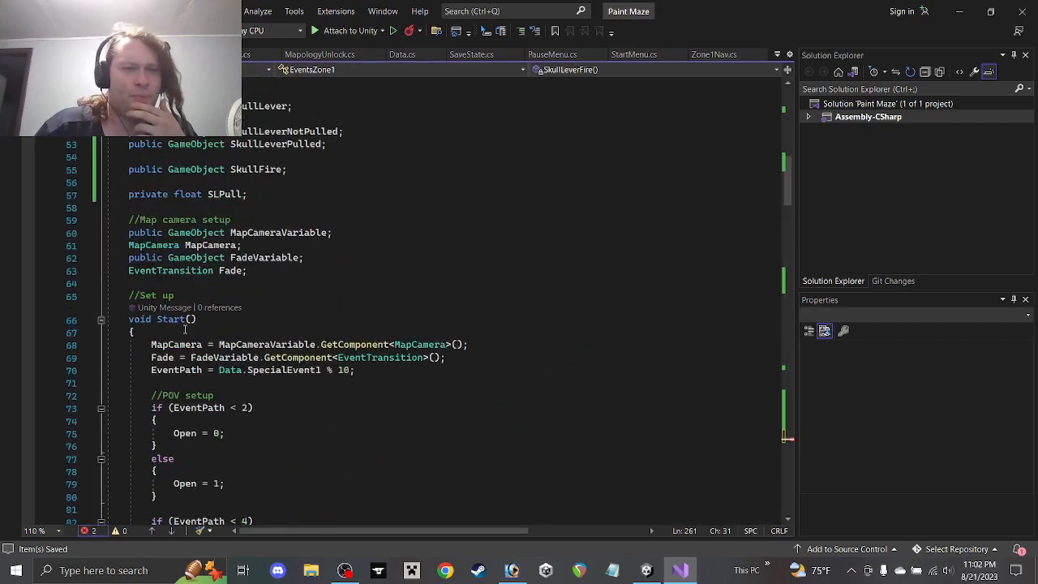
pyautogui.scroll(10, 187, 333)
pyautogui.scroll(-6, 290, 354)
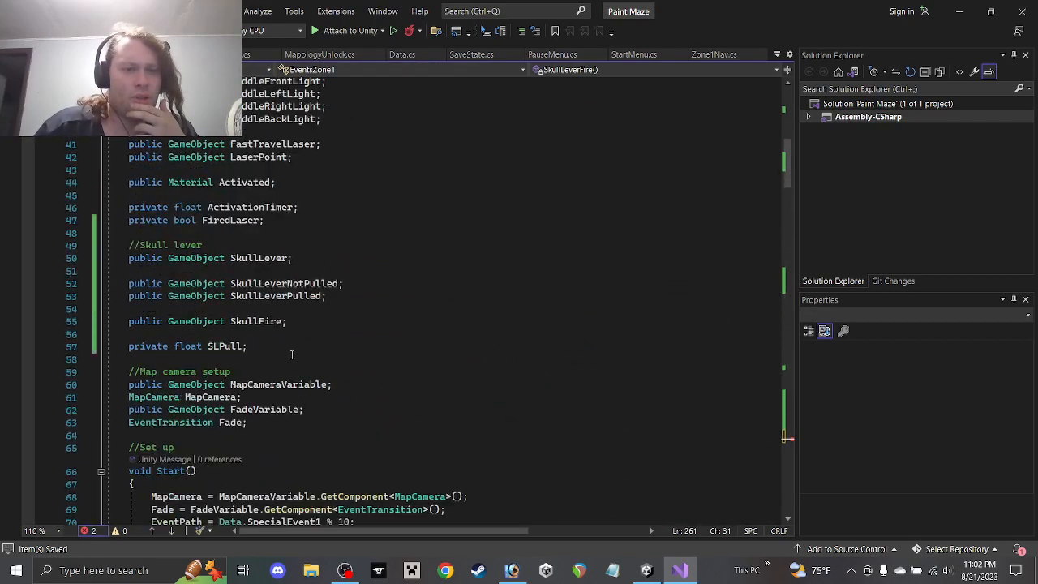
pyautogui.click(330, 319)
pyautogui.click(341, 310)
pyautogui.scroll(2, 341, 313)
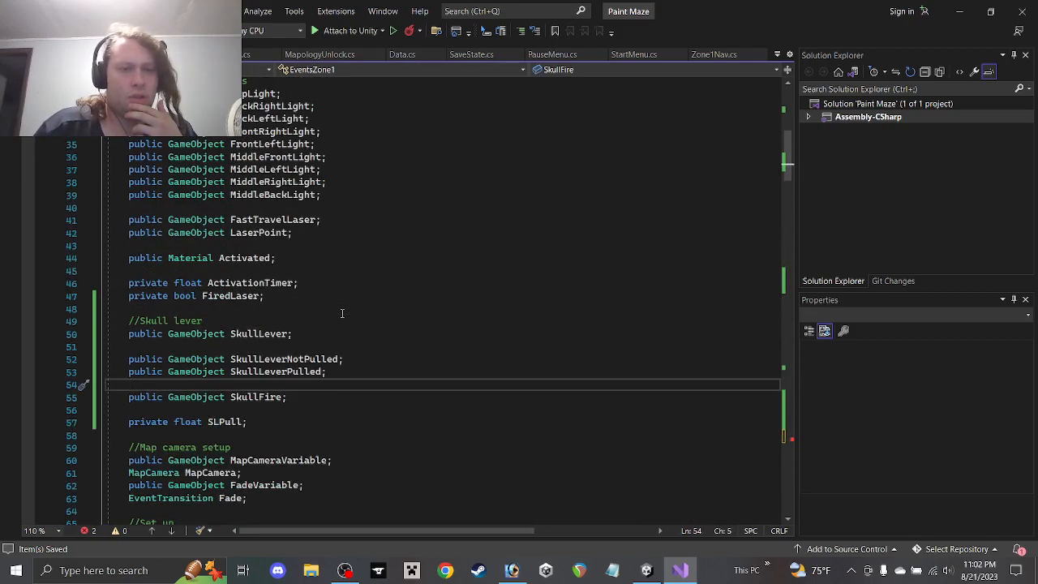
pyautogui.press('Return')
pyautogui.write('pub')
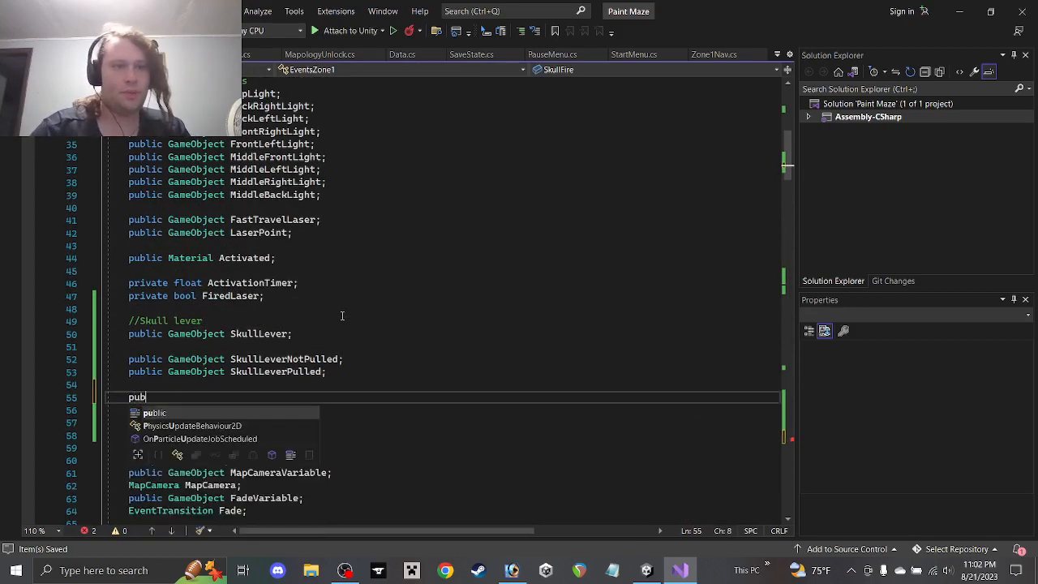
pyautogui.write('lic GameObject SKu')
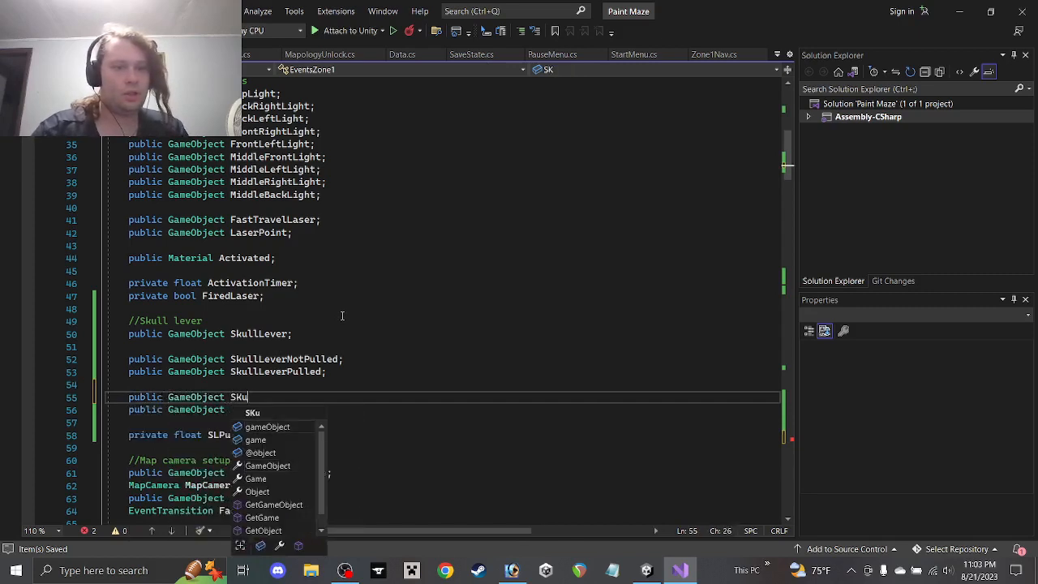
pyautogui.press('BackSpace')
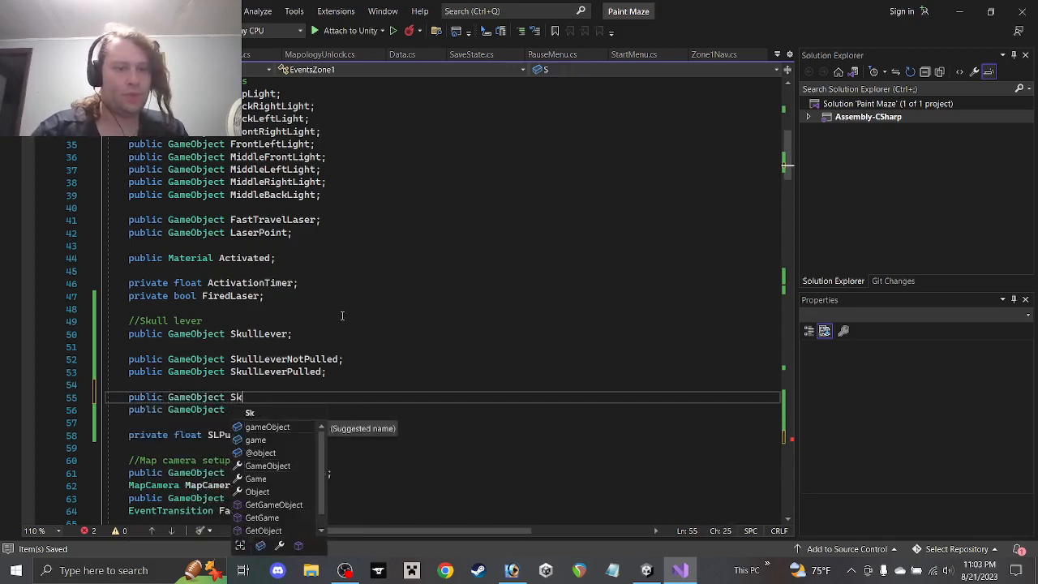
pyautogui.write('ullFirePoint;')
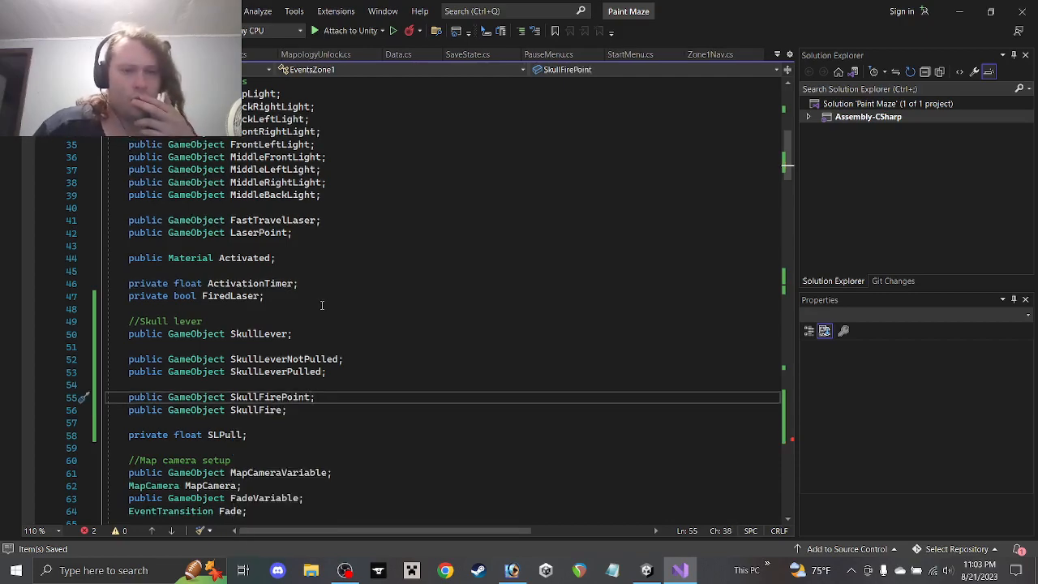
pyautogui.scroll(-20, 284, 396)
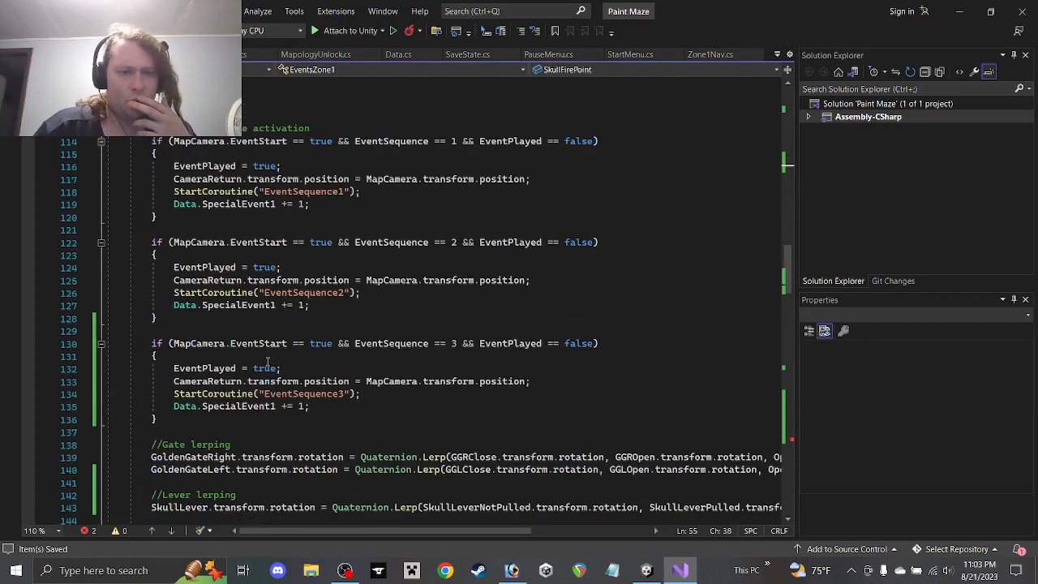
pyautogui.scroll(-20, 267, 333)
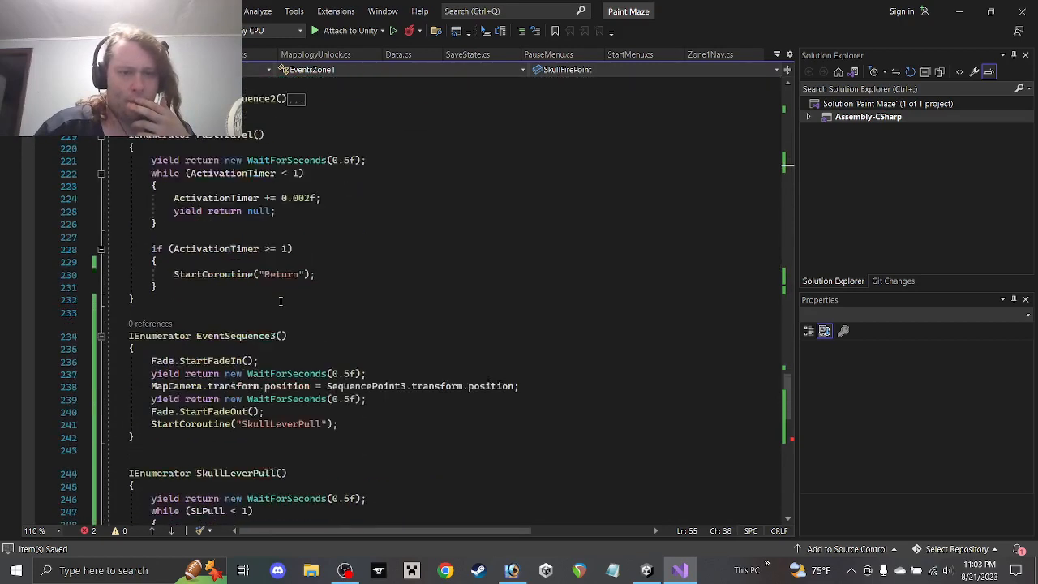
pyautogui.scroll(-11, 281, 299)
# Complete Instantiate with SkullFirePoint.transform.position, .transform.rotation and .transform.parent, ending with a semicolon
pyautogui.scroll(3, 276, 332)
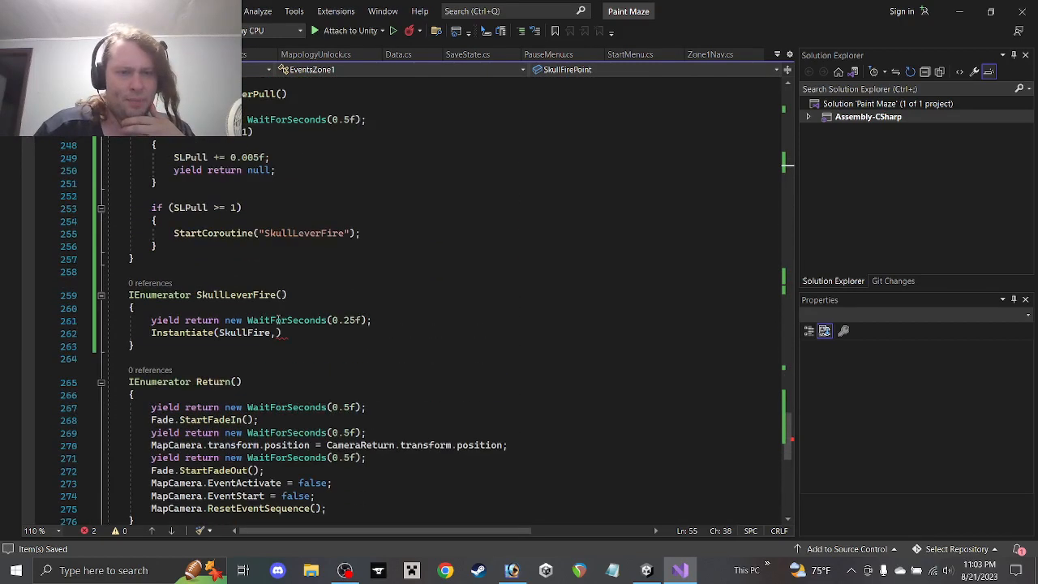
pyautogui.click(274, 334)
pyautogui.write('Skull')
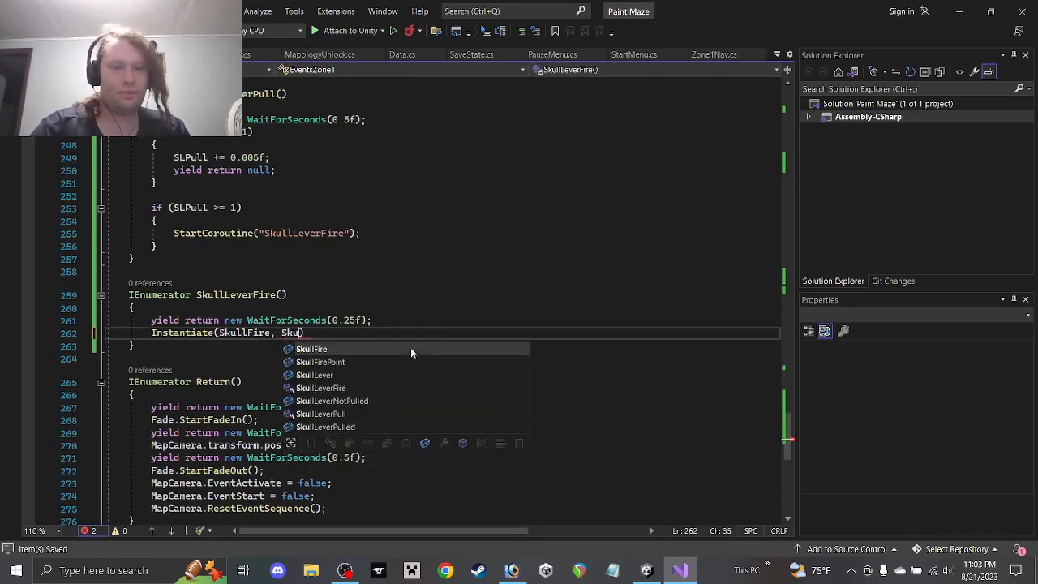
pyautogui.write('FirePoint.tr')
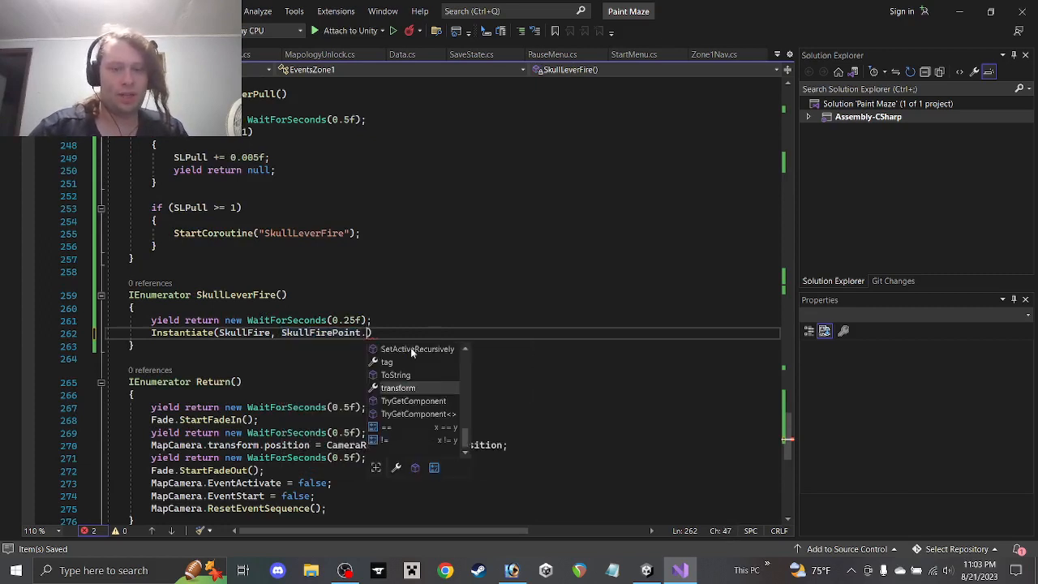
pyautogui.press('Tab')
pyautogui.write('.po')
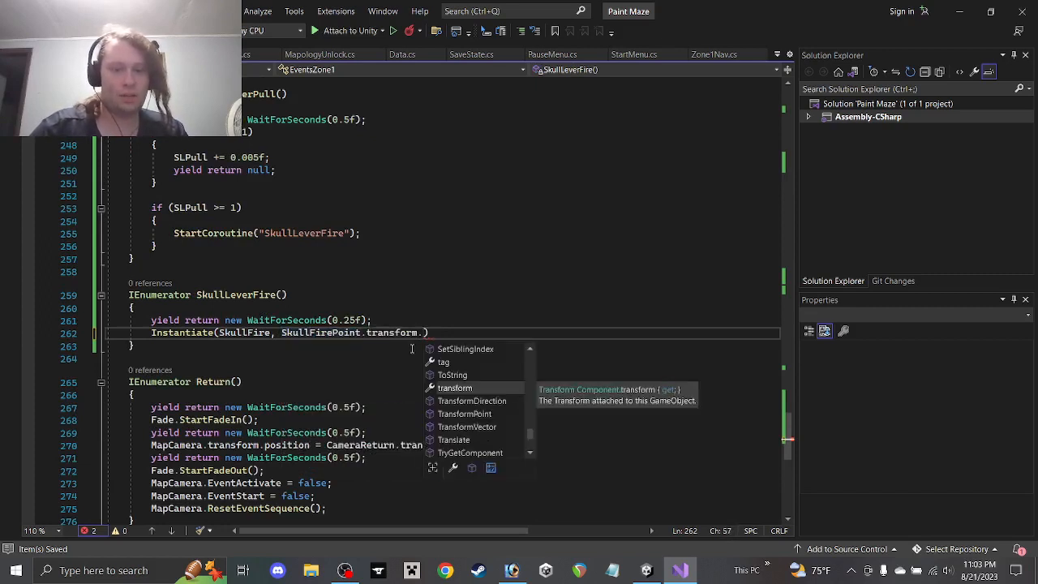
pyautogui.press('Tab')
pyautogui.write(', Sk')
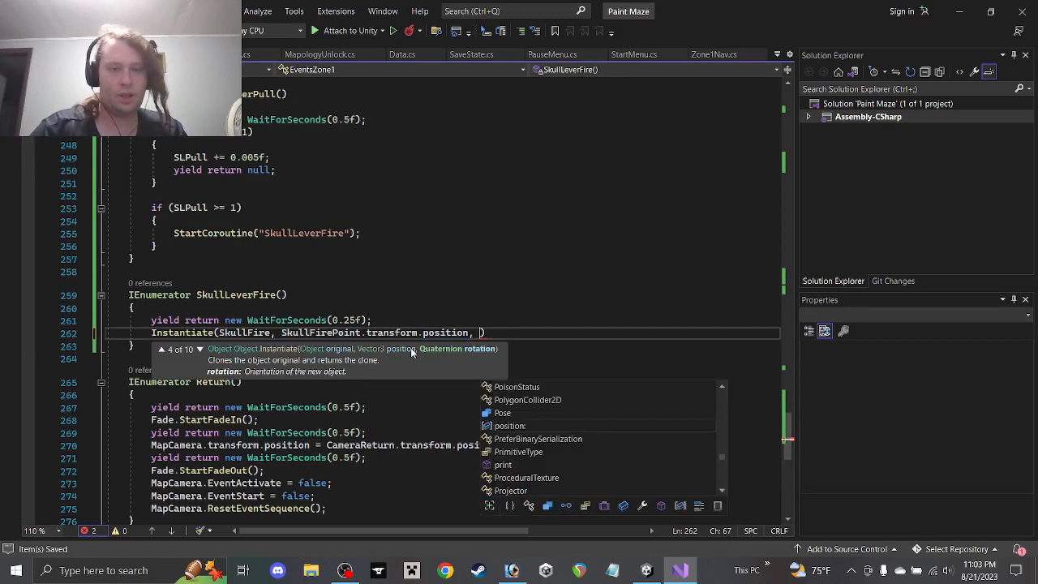
pyautogui.write('ull')
pyautogui.press('Tab')
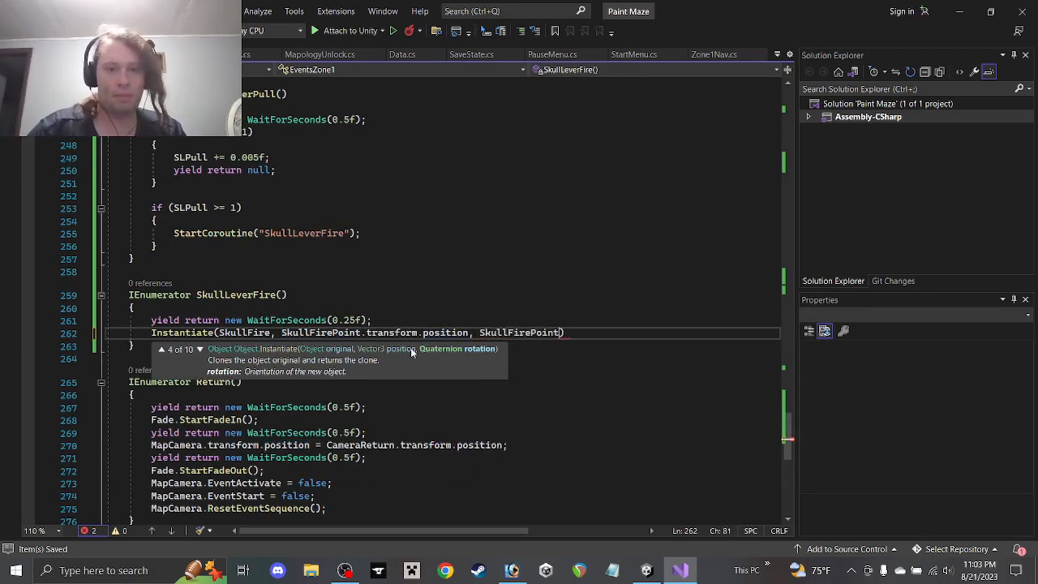
pyautogui.write('.tr')
pyautogui.press('Tab')
pyautogui.write('.')
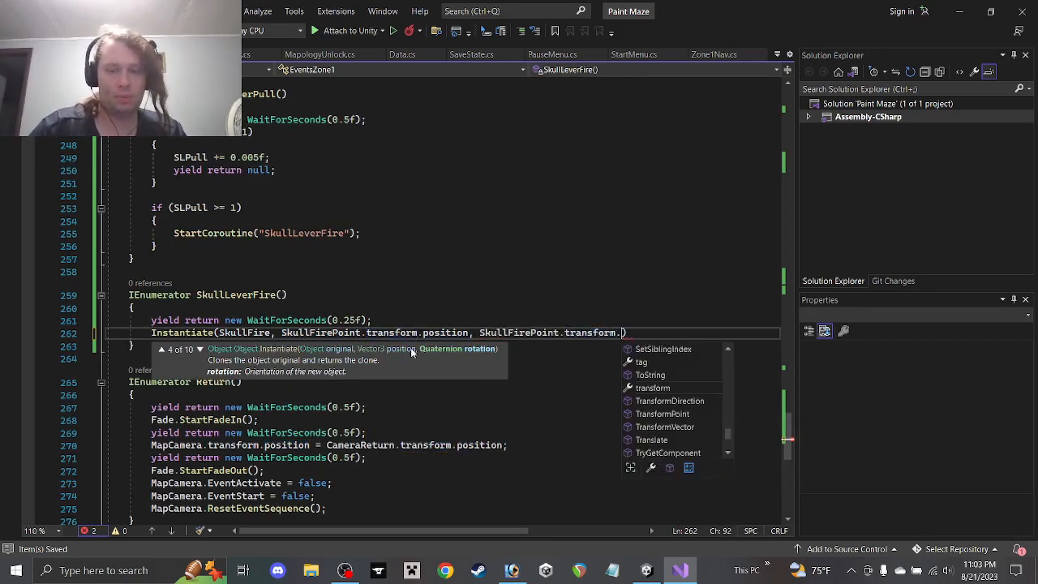
pyautogui.write('r')
pyautogui.press('Tab')
pyautogui.write(', Sku')
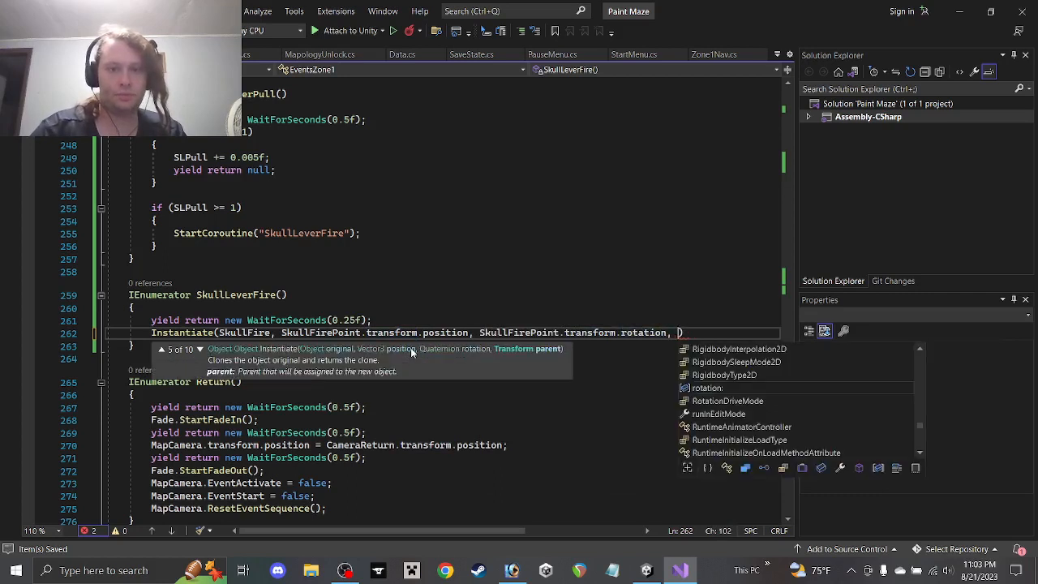
pyautogui.write('llFirePoint.tr')
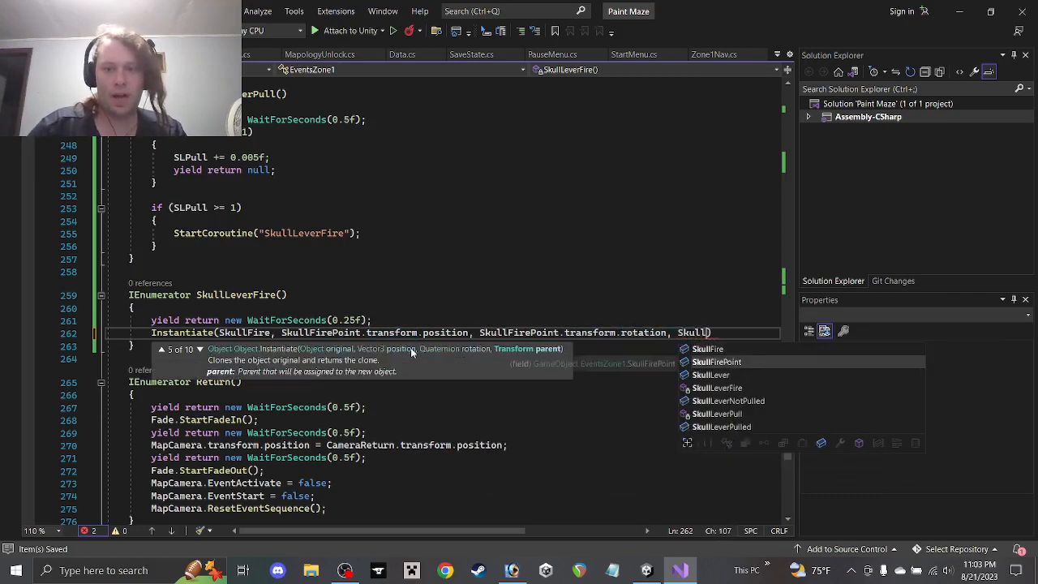
pyautogui.press('Tab')
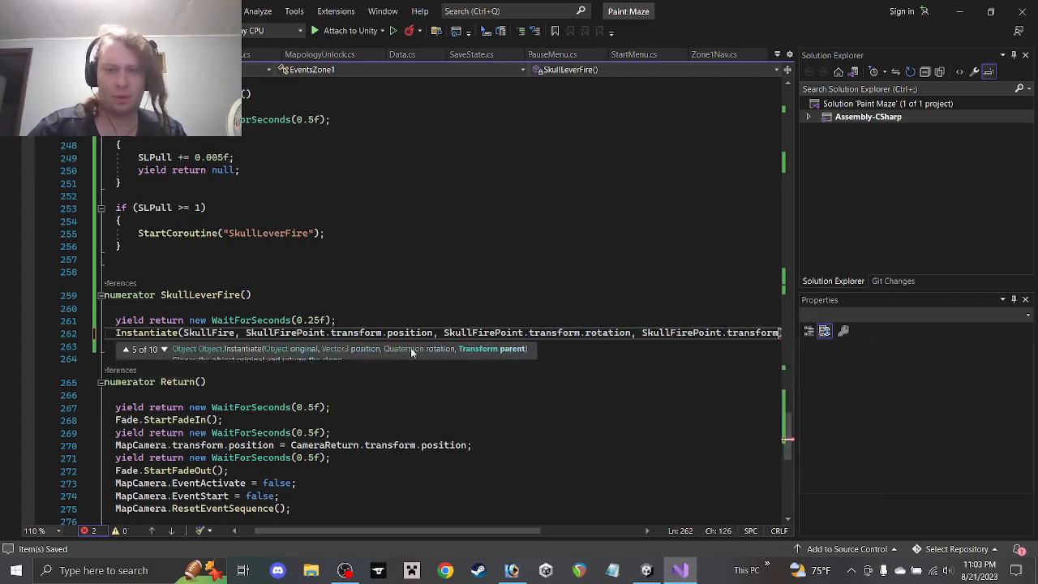
pyautogui.write('.parent')
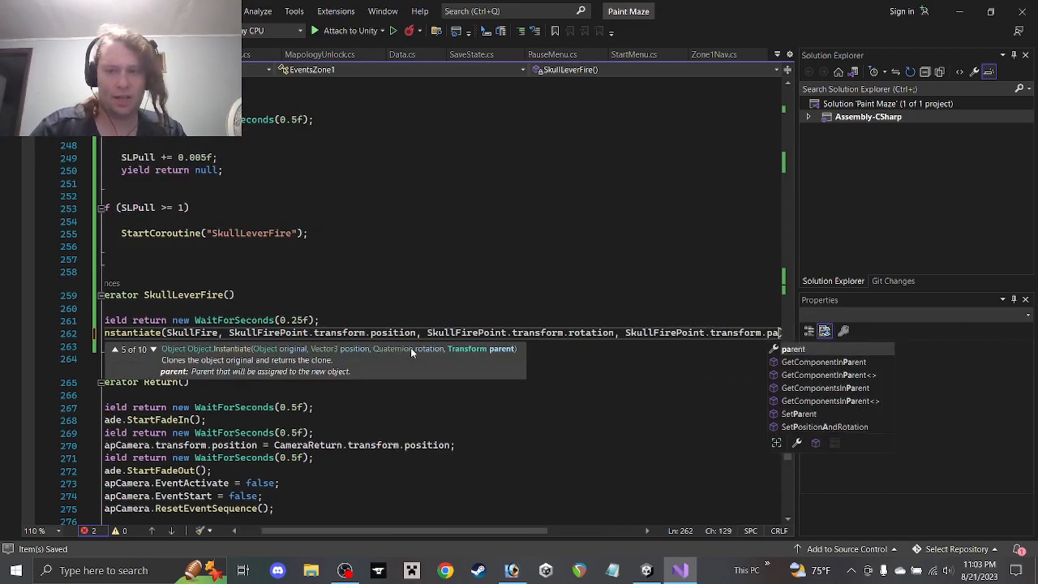
pyautogui.press('Tab')
pyautogui.press('Right')
pyautogui.press('Right')
pyautogui.press('Left')
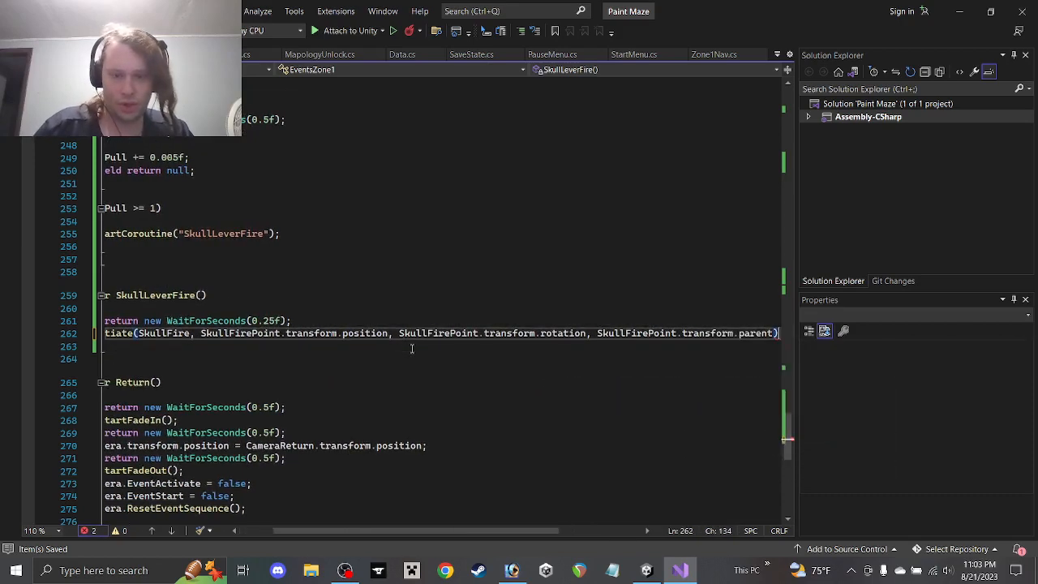
pyautogui.write(';')
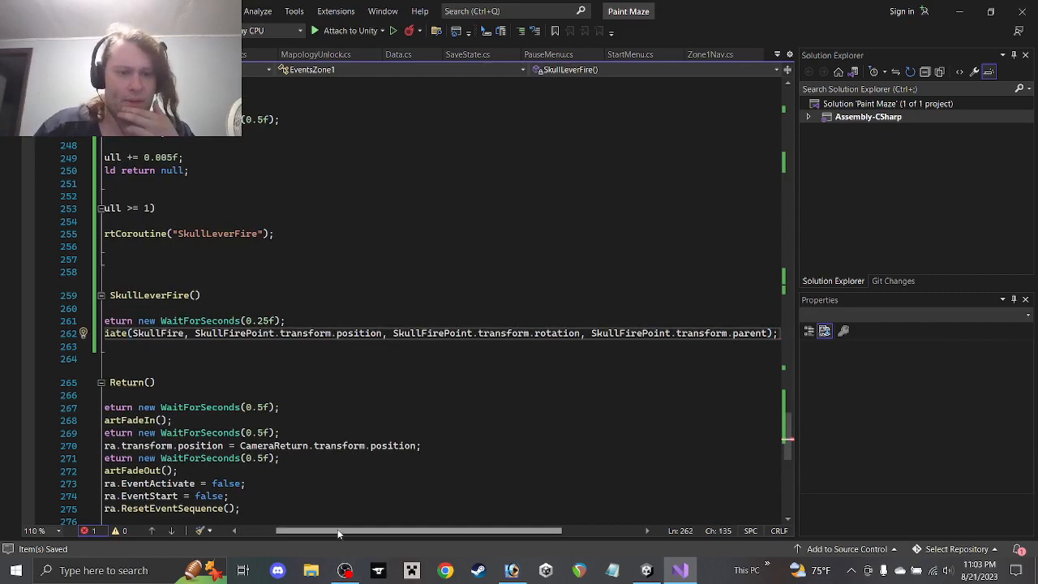
# Scroll to the end of line 262 and insert an empty line after the Instantiate call
pyautogui.moveTo(343, 525); pyautogui.dragTo(247, 532)
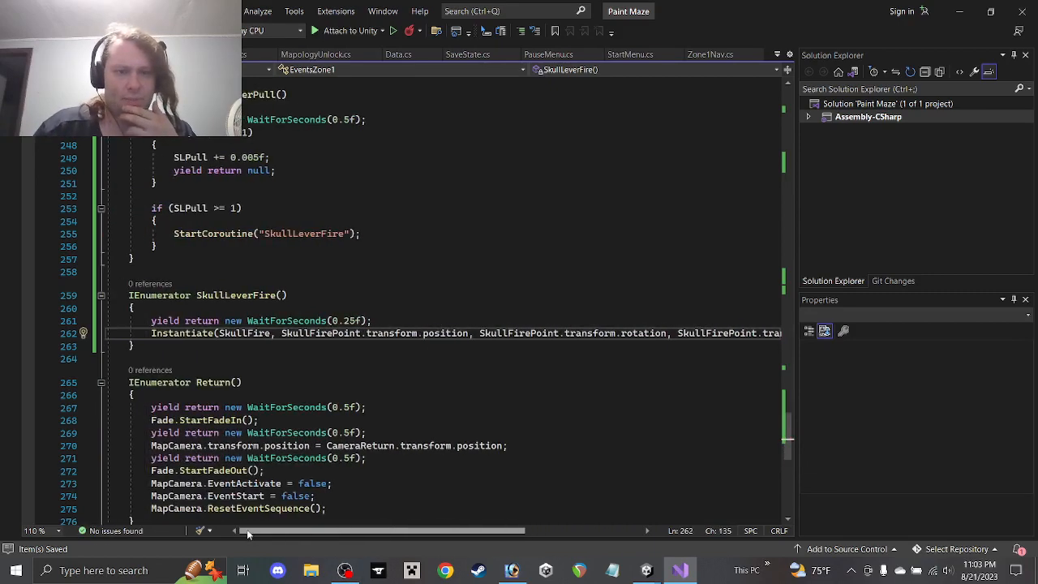
pyautogui.moveTo(383, 533)
pyautogui.mouseDown()
pyautogui.moveTo(432, 529)
pyautogui.moveTo(381, 535)
pyautogui.mouseUp()
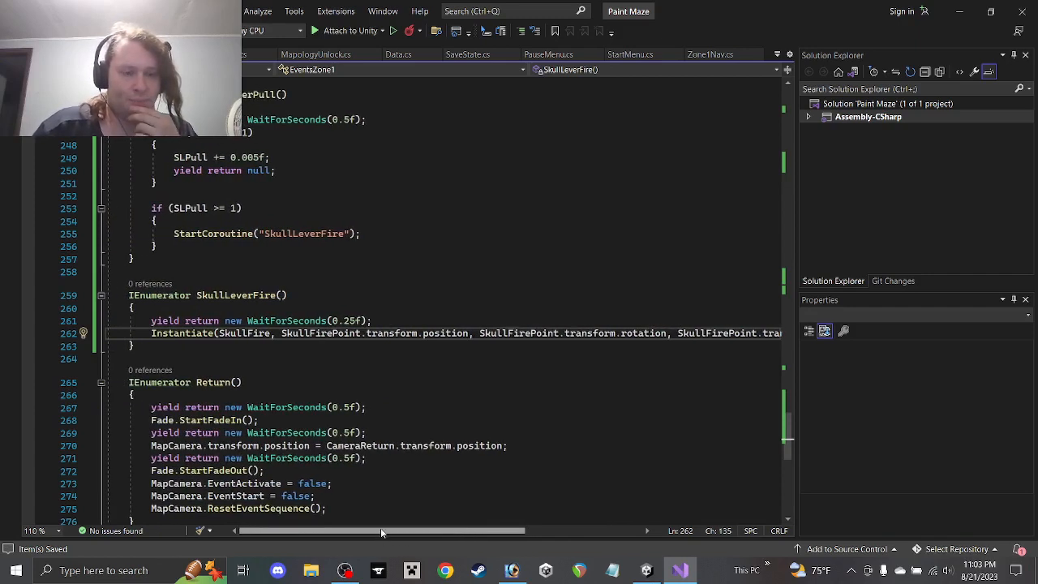
pyautogui.moveTo(390, 533); pyautogui.dragTo(465, 533)
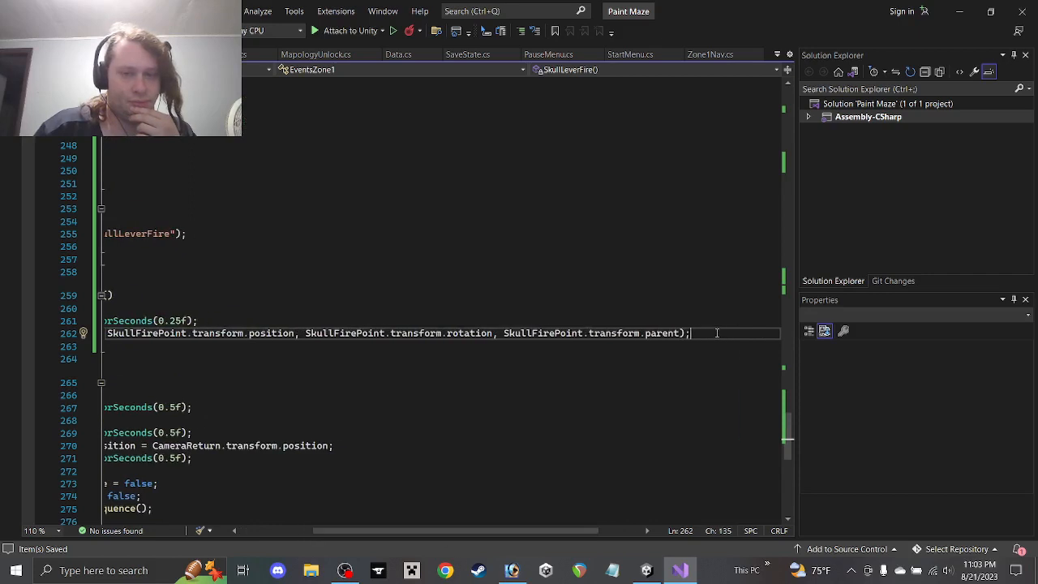
pyautogui.press('Return')
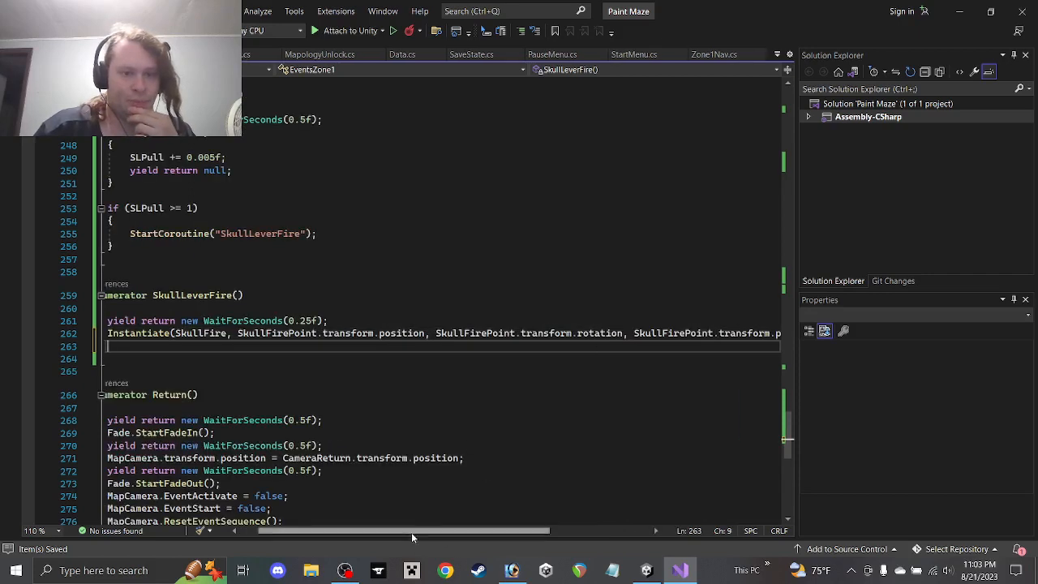
pyautogui.moveTo(411, 532); pyautogui.dragTo(358, 530)
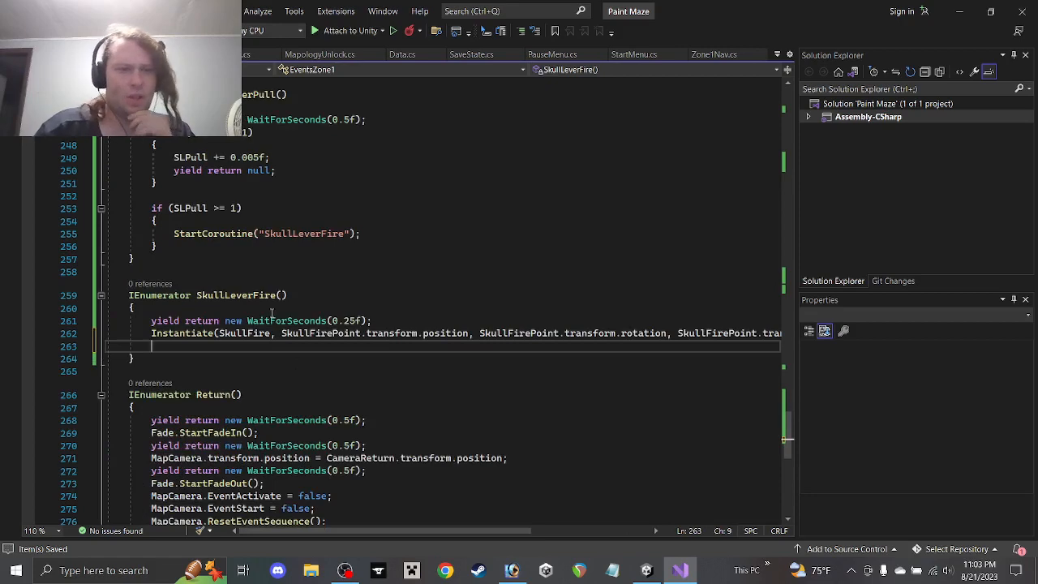
# Copy StartCoroutine("Return"); from line 230 and paste it onto line 263 in SkullLeverFire
pyautogui.scroll(6, 260, 355)
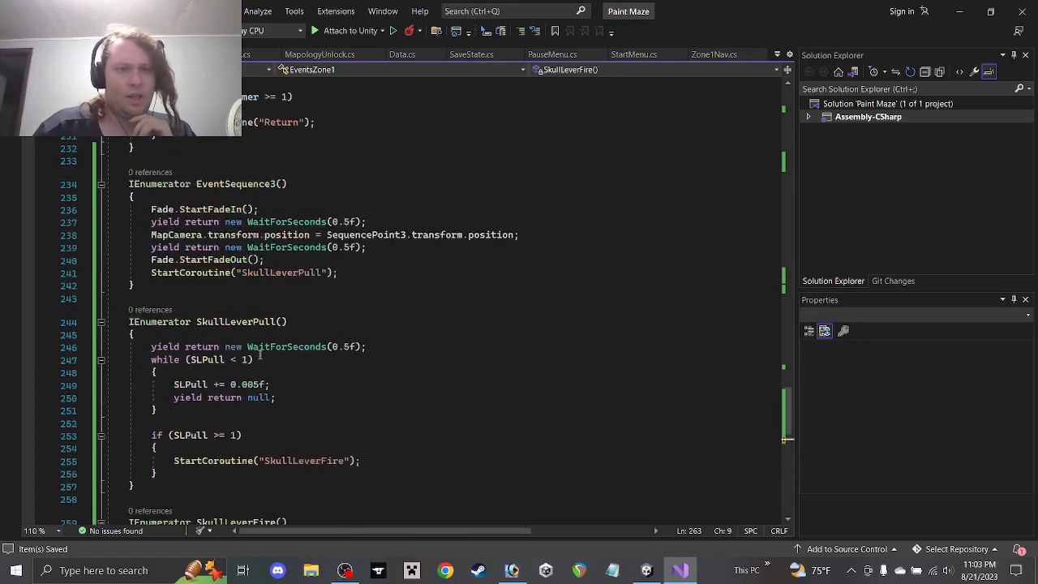
pyautogui.scroll(3, 260, 354)
pyautogui.moveTo(320, 238); pyautogui.dragTo(106, 238)
pyautogui.hotkey('ctrl', 'c')
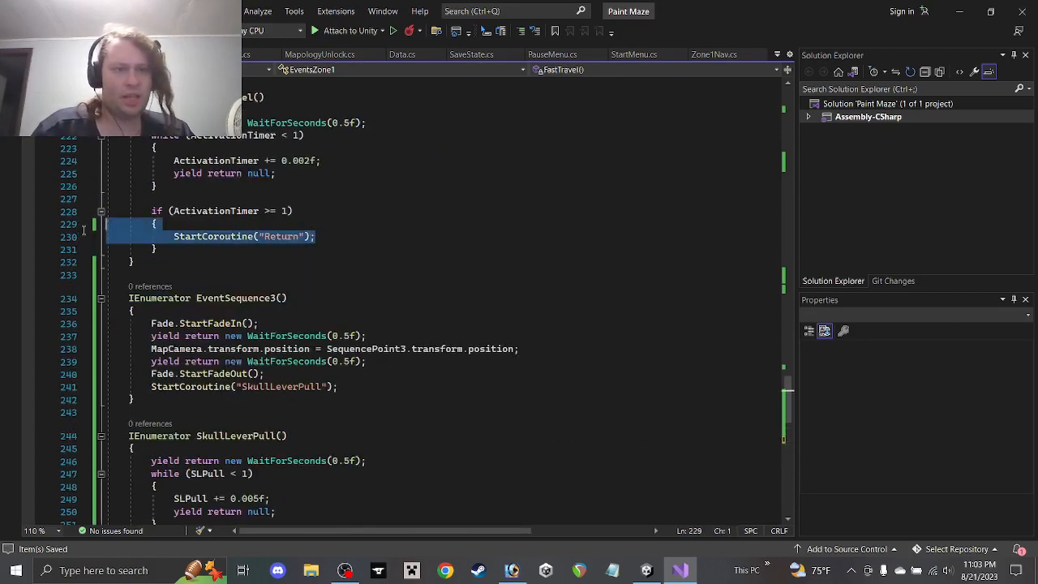
pyautogui.scroll(-5, 276, 288)
pyautogui.scroll(-5, 276, 288)
pyautogui.click(197, 307)
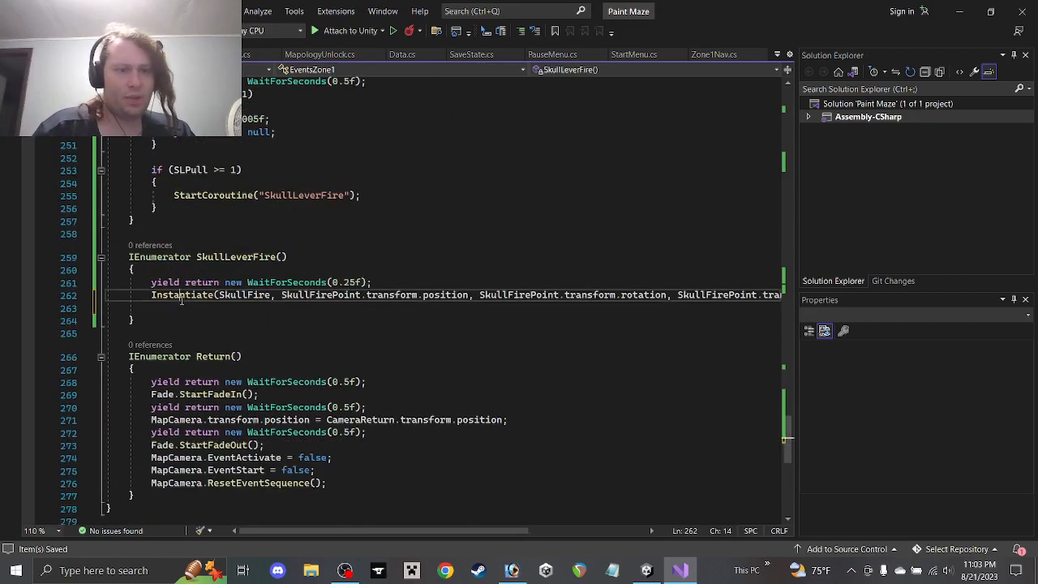
pyautogui.hotkey('ctrl', 'v')
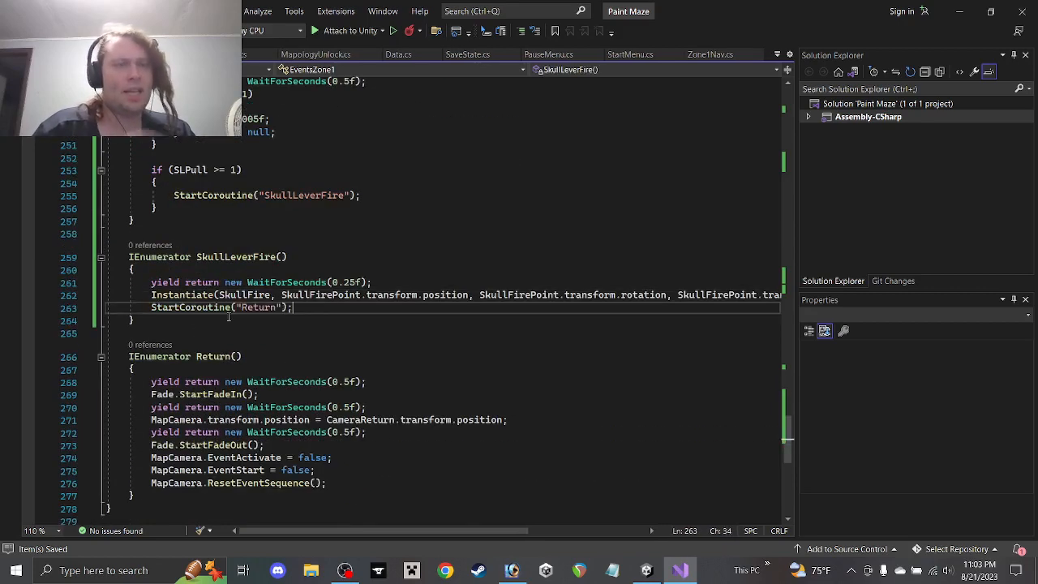
pyautogui.scroll(1, 250, 333)
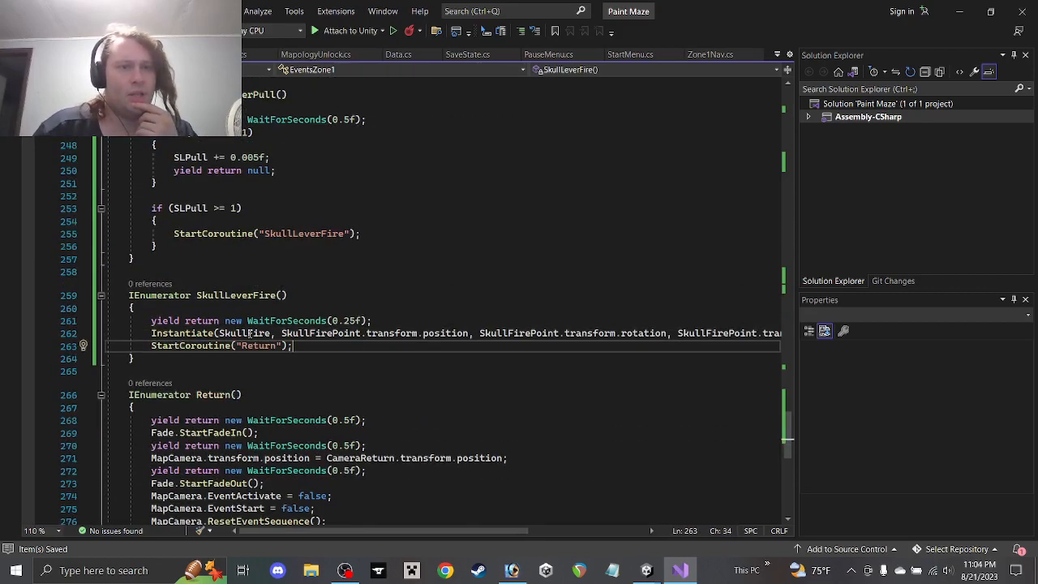
pyautogui.scroll(3, 250, 333)
pyautogui.scroll(3, 195, 279)
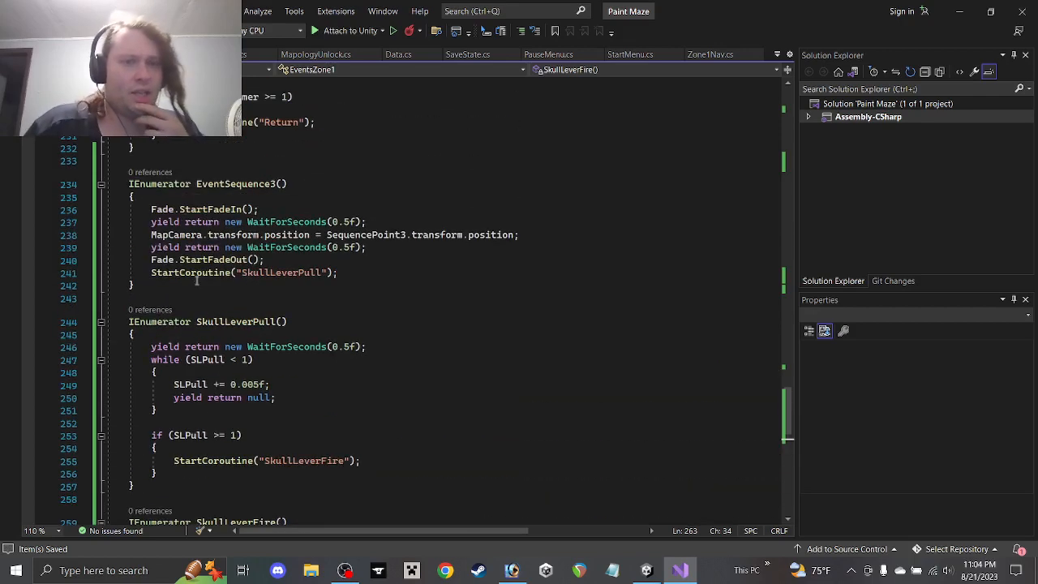
pyautogui.scroll(-1, 194, 333)
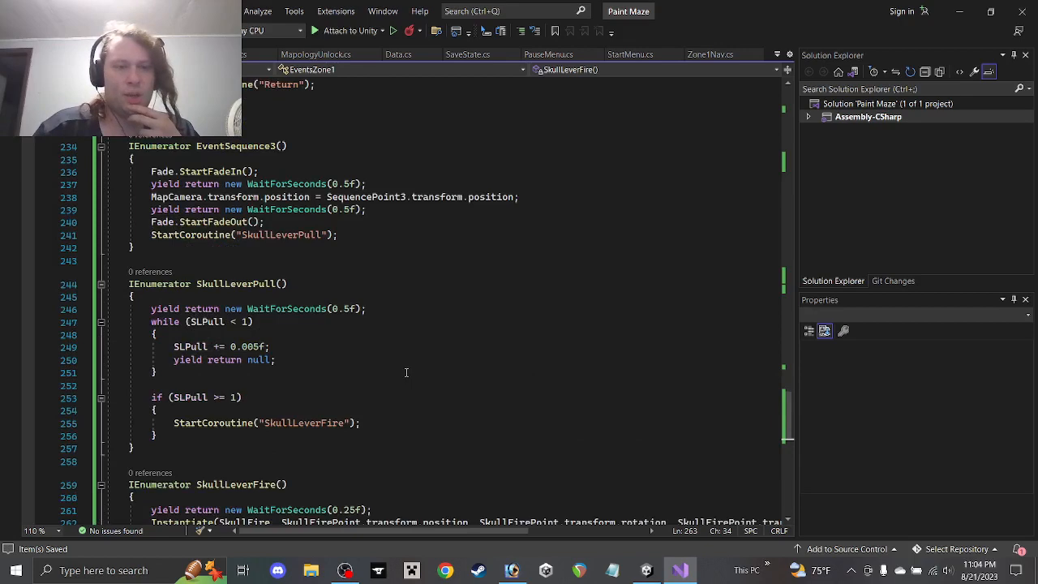
# Minimize Visual Studio and create a C# script named SkullFireAnimation in Misc Event Scripts
pyautogui.click(955, 11)
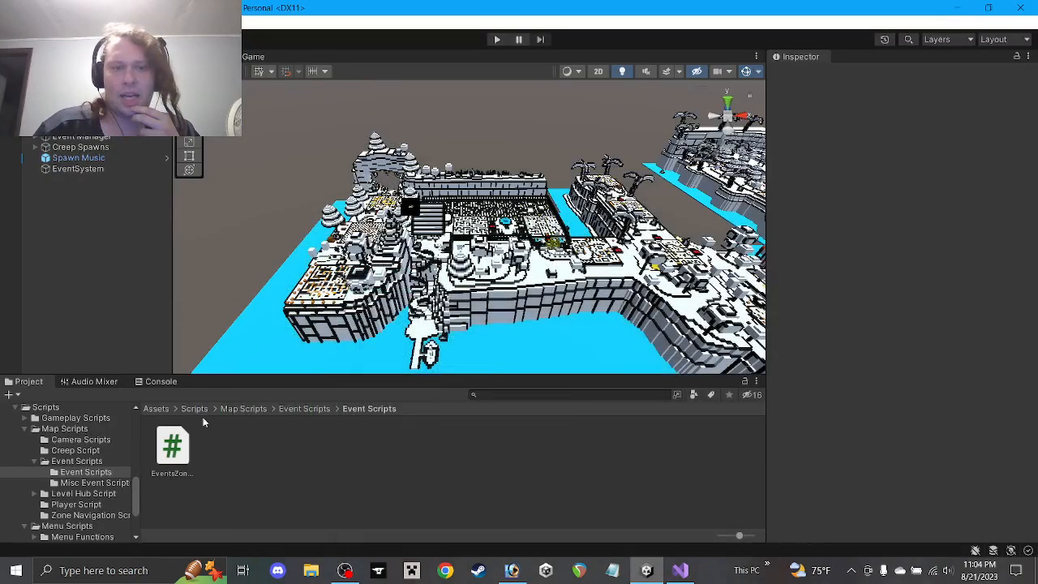
pyautogui.click(82, 485)
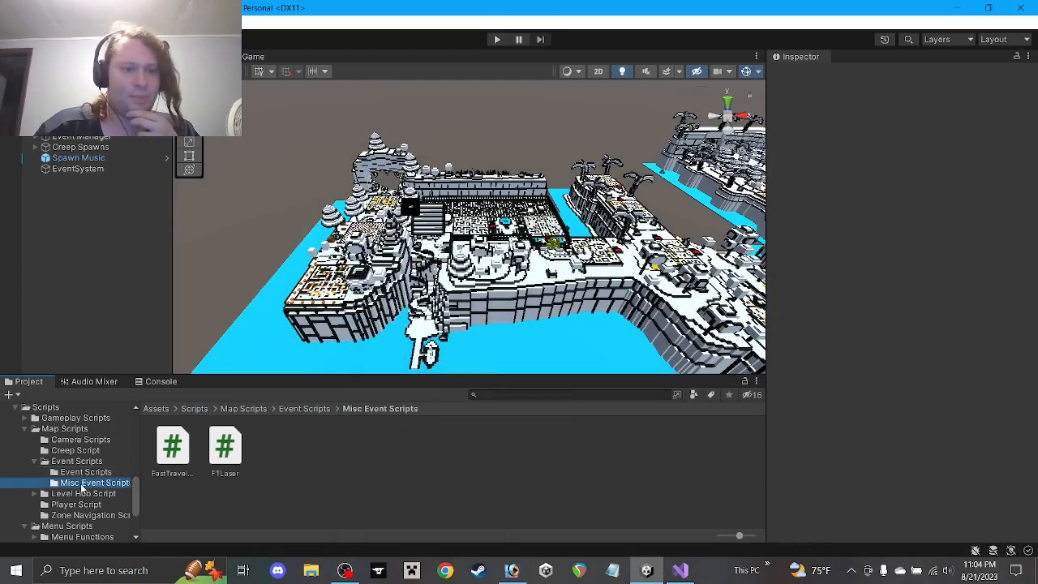
pyautogui.rightClick(273, 462)
pyautogui.moveTo(374, 161)
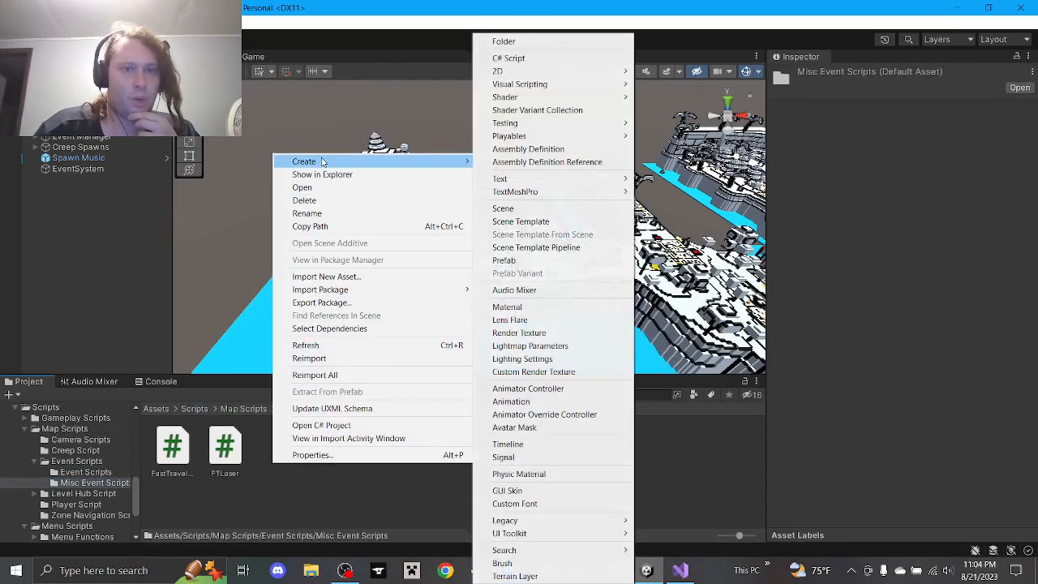
pyautogui.click(527, 59)
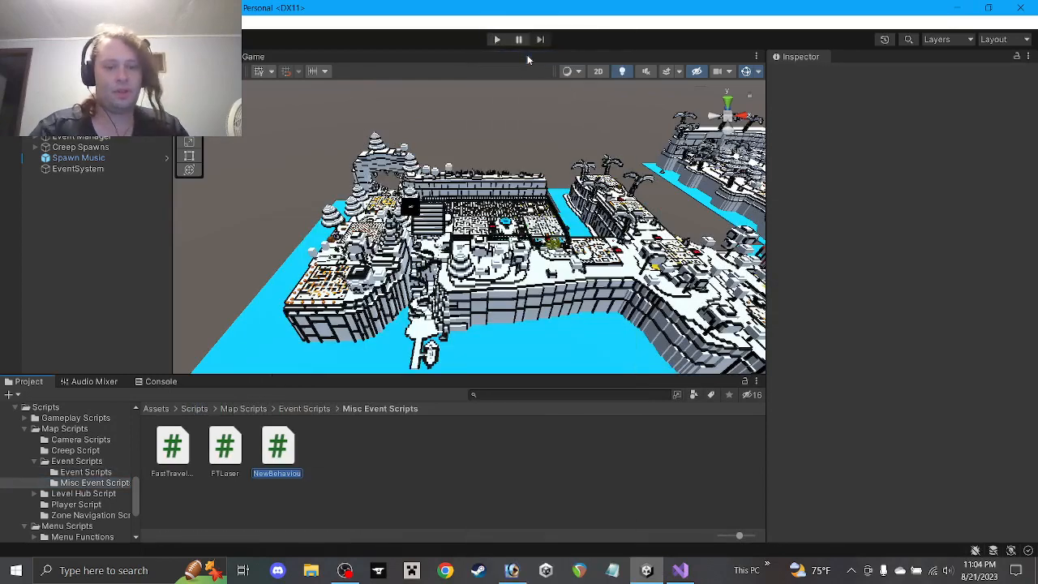
pyautogui.write('SkullFire')
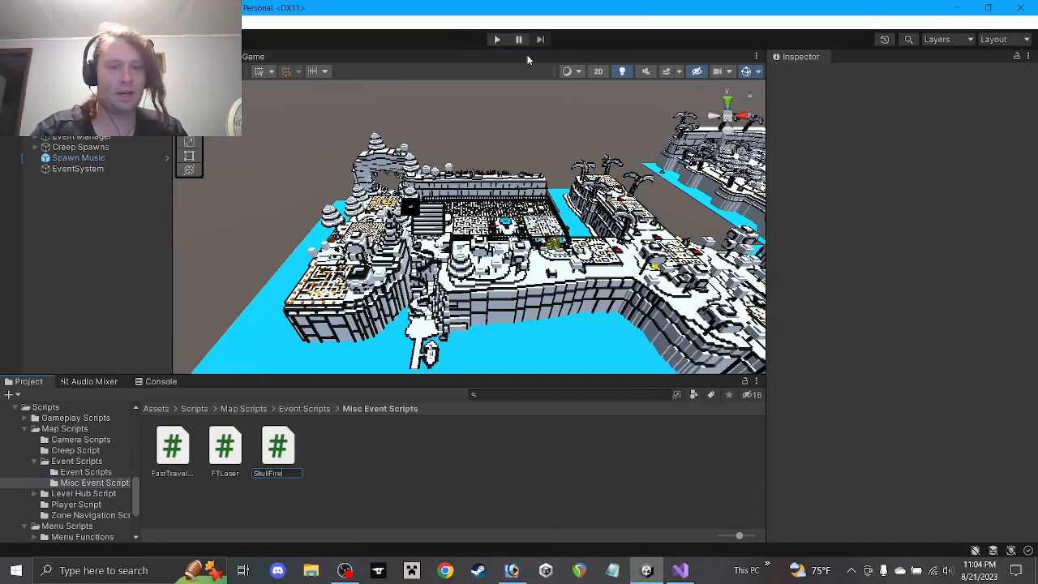
pyautogui.write('Animation')
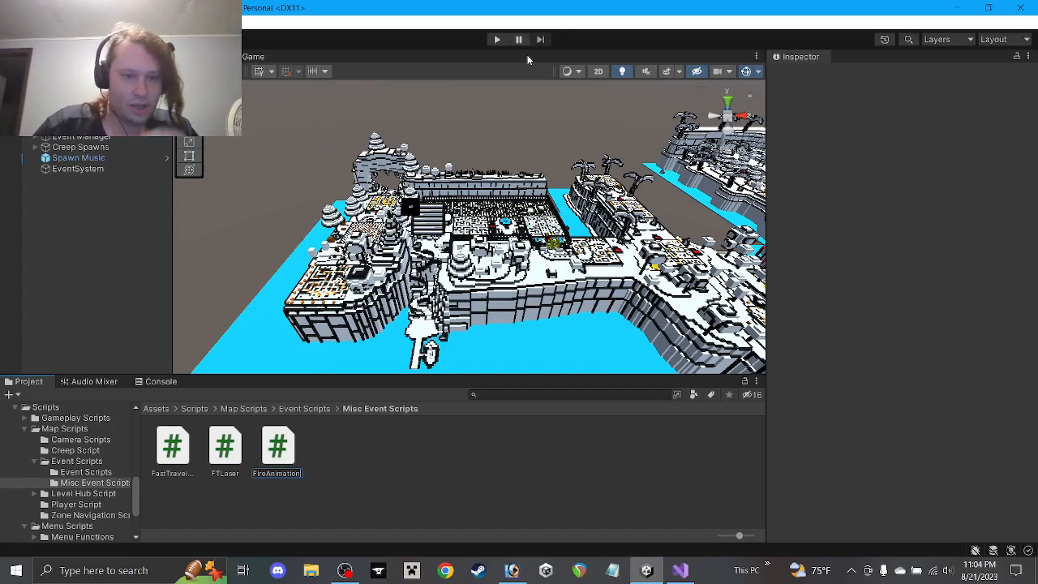
pyautogui.press('Return')
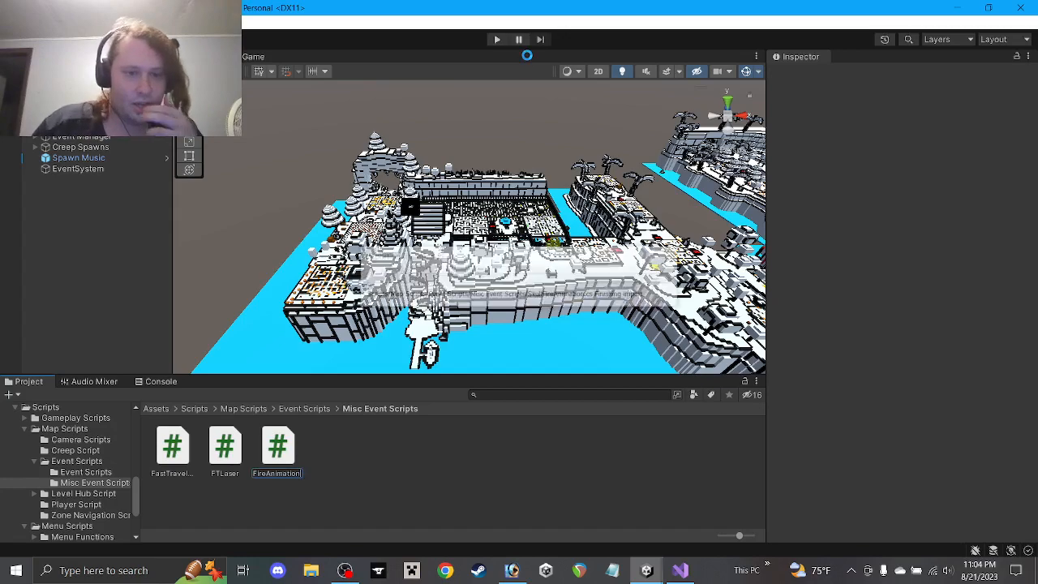
pyautogui.hotkey('alt', 'Tab')
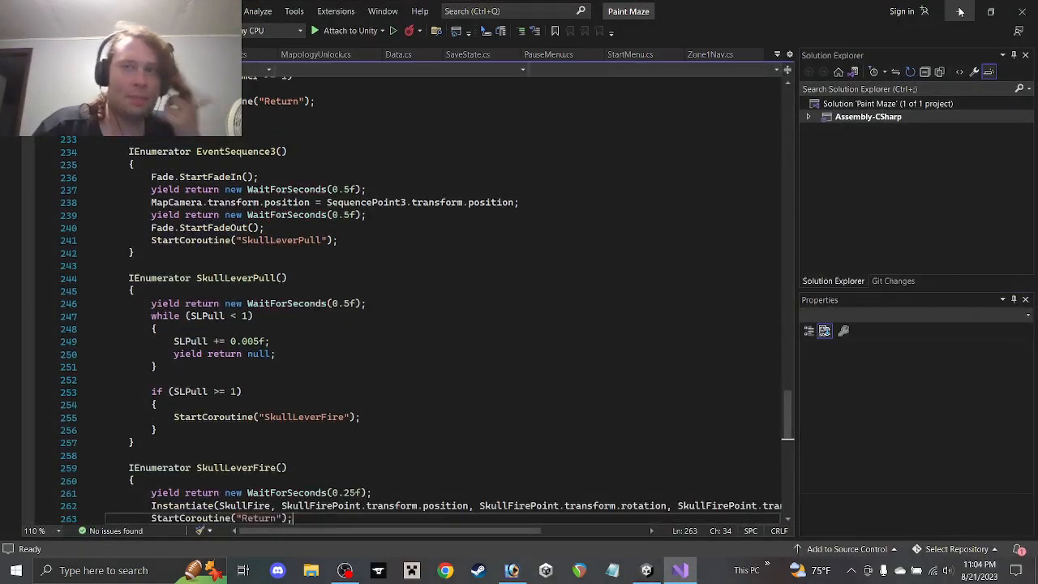
pyautogui.hotkey('alt', 'Tab')
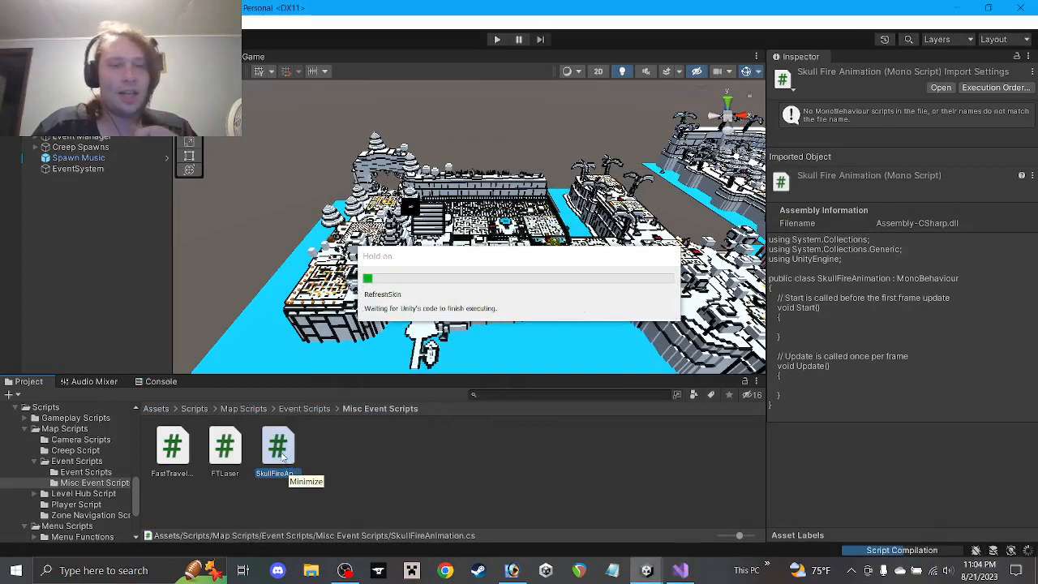
# In SkullFireAnimation, replace the default comment with //Game objects and declare public GameObject StartFrame1
pyautogui.doubleClick(278, 447)
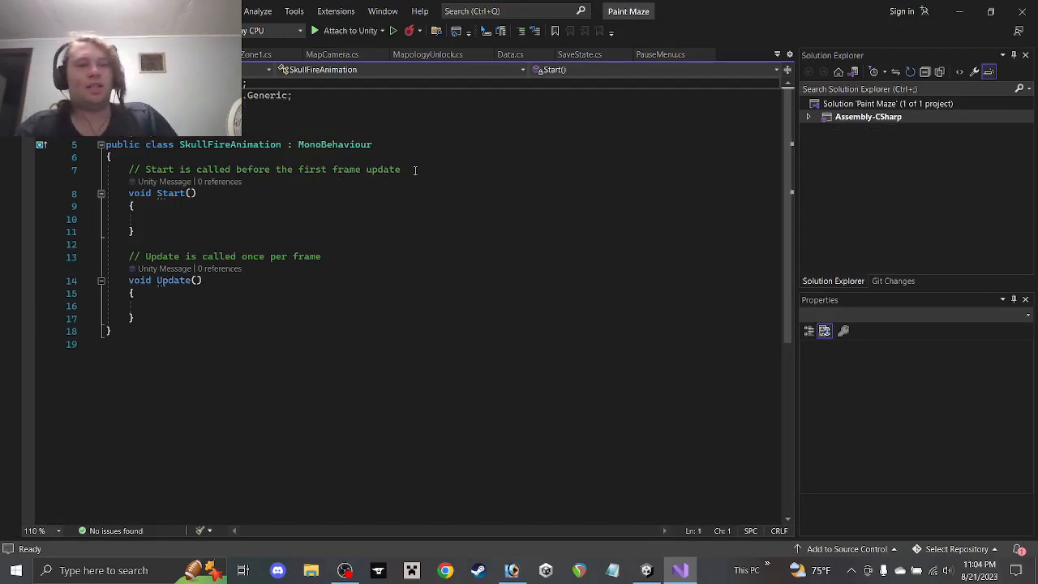
pyautogui.moveTo(406, 169); pyautogui.dragTo(139, 167)
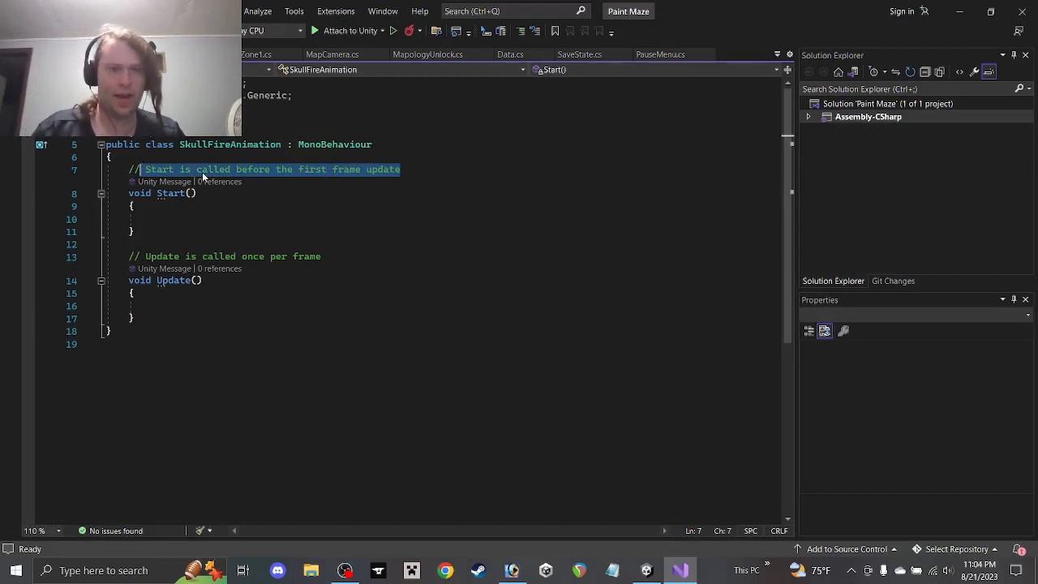
pyautogui.write('Variable')
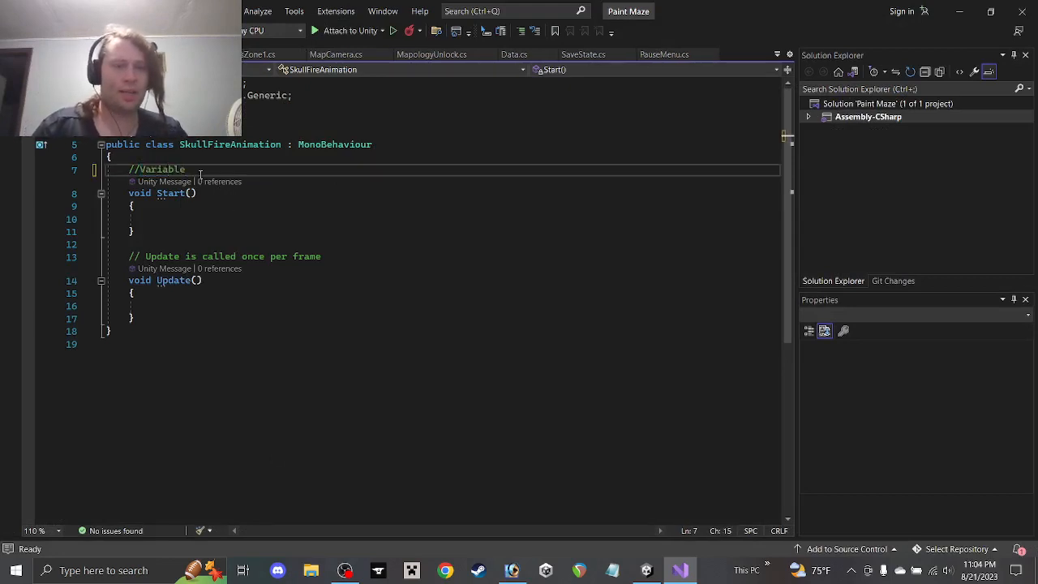
pyautogui.press('BackSpace')
pyautogui.press('BackSpace')
pyautogui.press('BackSpace')
pyautogui.press('BackSpace')
pyautogui.press('BackSpace')
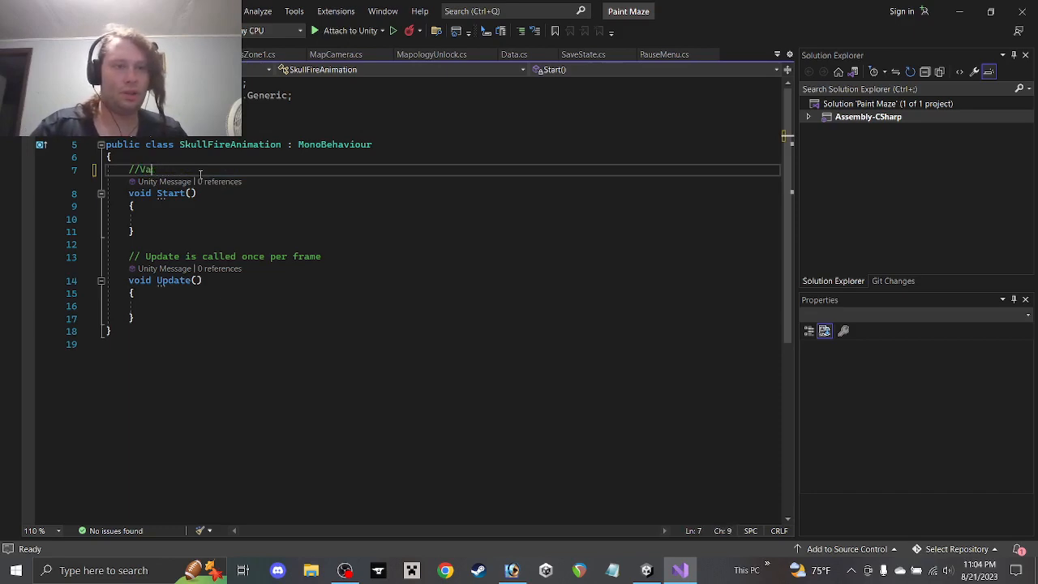
pyautogui.write('Game')
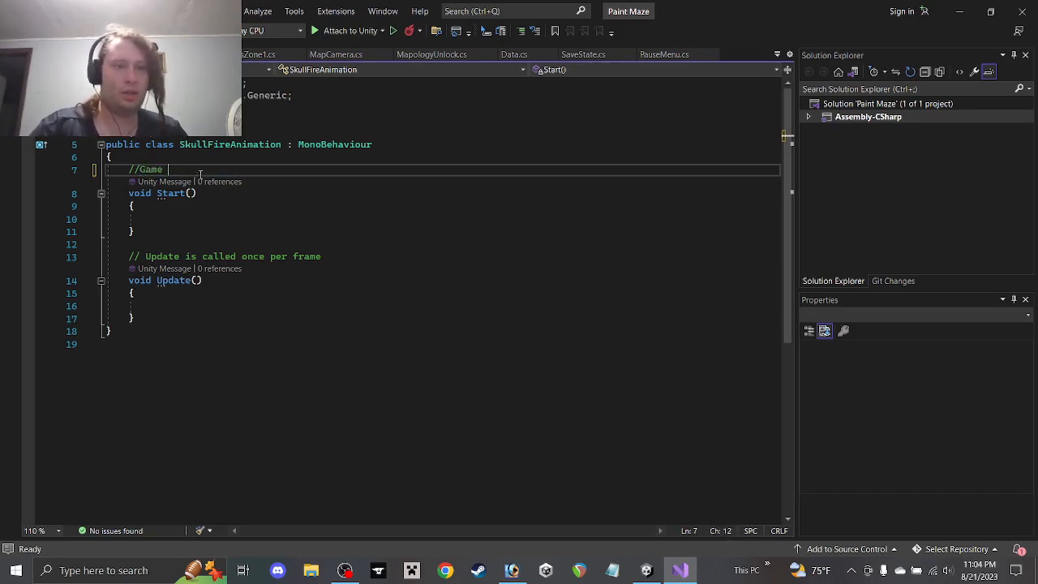
pyautogui.write(' objects')
pyautogui.press('Return')
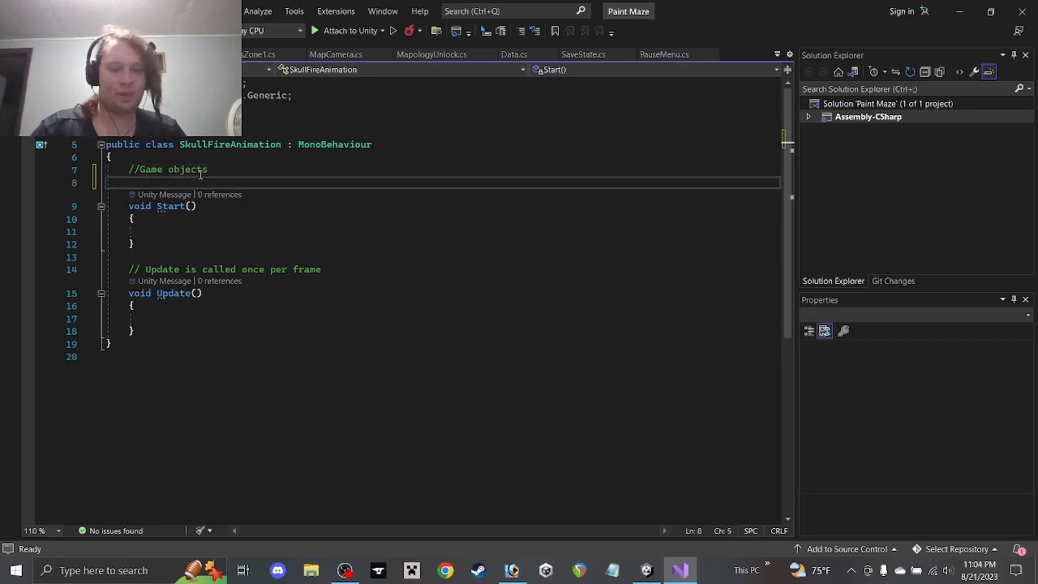
pyautogui.write('public Game')
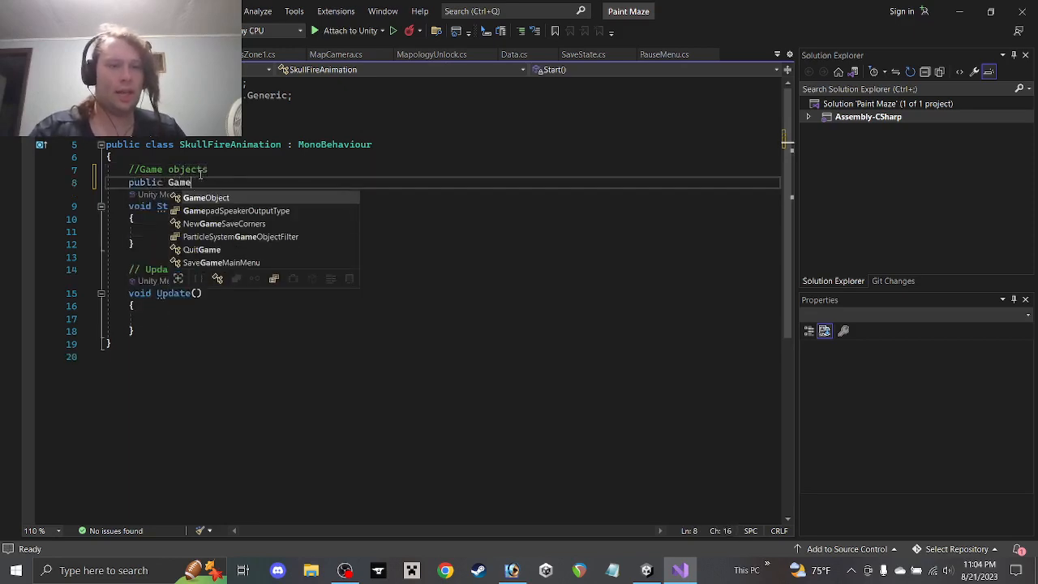
pyautogui.press('Tab')
pyautogui.write('Fra')
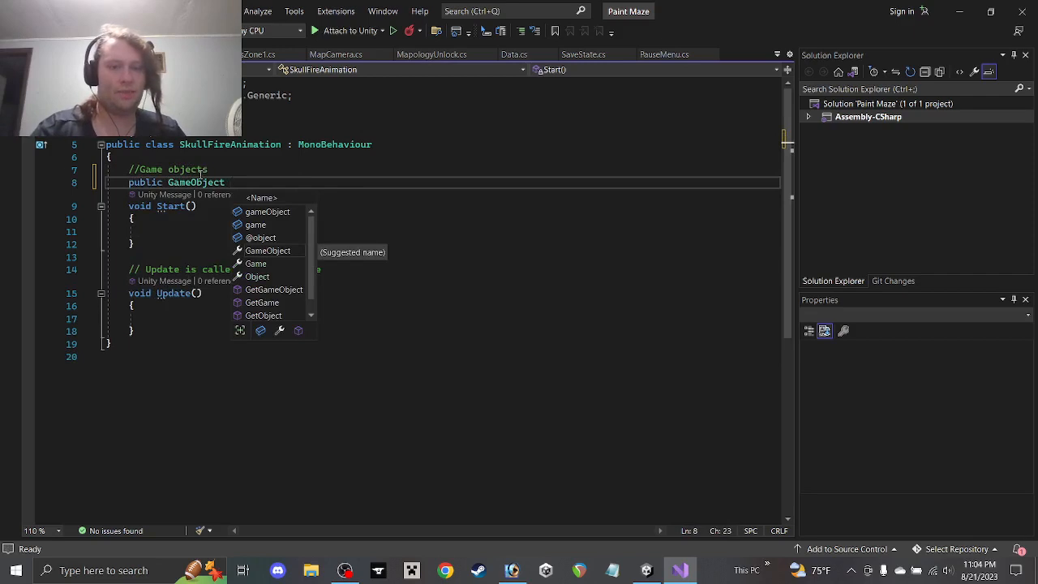
pyautogui.write('m1')
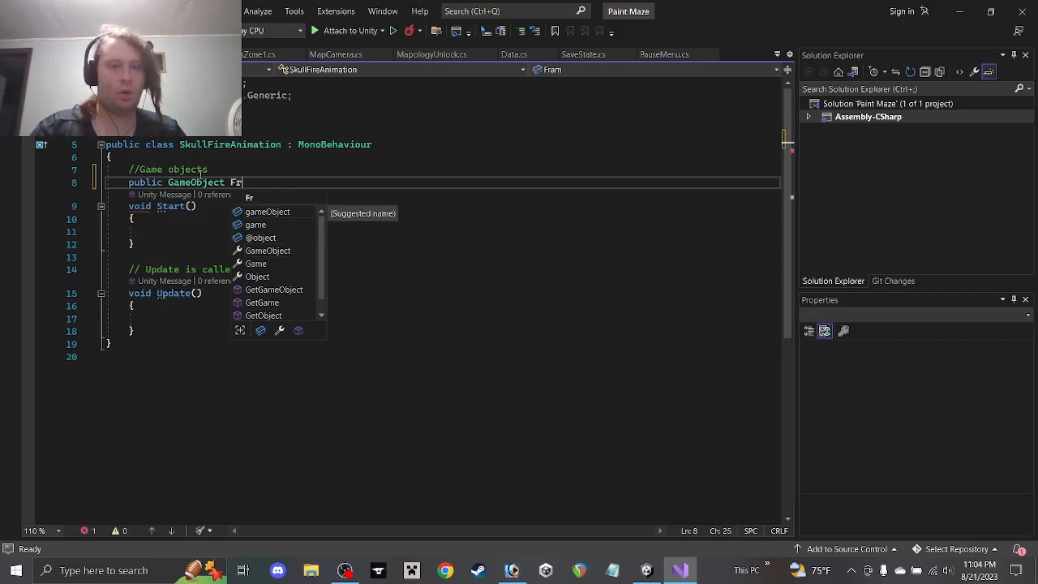
pyautogui.press('BackSpace')
pyautogui.press('BackSpace')
pyautogui.write('StartFr')
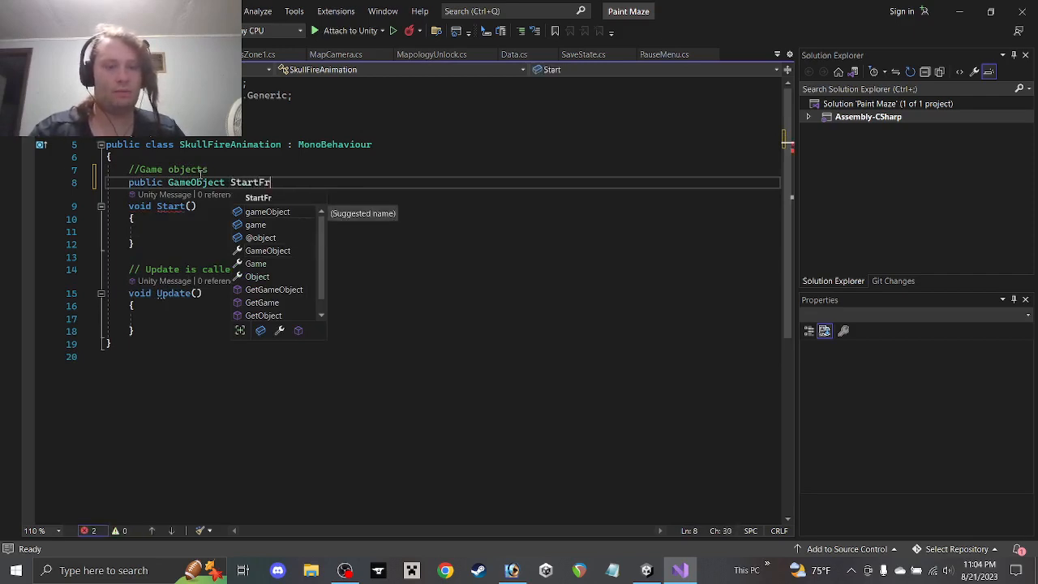
pyautogui.write('ame1;')
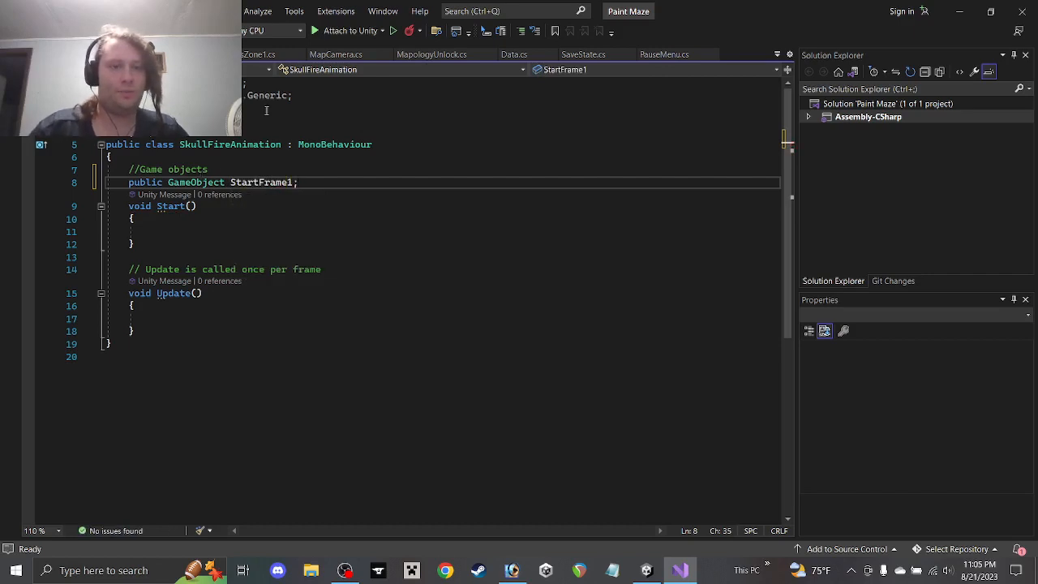
# Duplicate the StartFrame1 declaration to add StartFrame2 and StartFrame3, plus one more copy
pyautogui.moveTo(300, 183); pyautogui.dragTo(70, 185)
pyautogui.hotkey('ctrl', 'c')
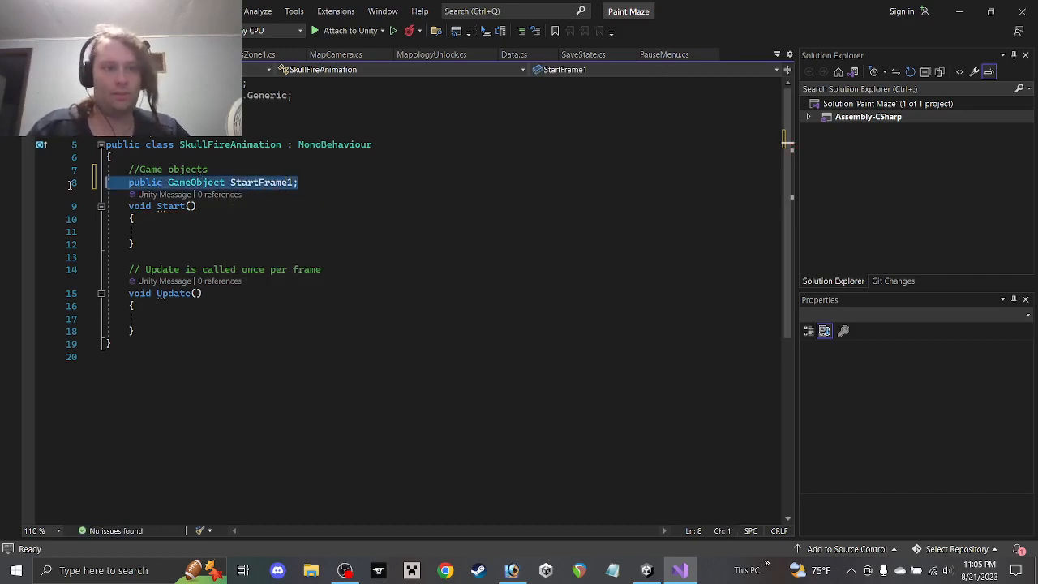
pyautogui.click(308, 183)
pyautogui.press('Return')
pyautogui.hotkey('ctrl', 'v')
pyautogui.press('BackSpace')
pyautogui.press('BackSpace')
pyautogui.write('2;')
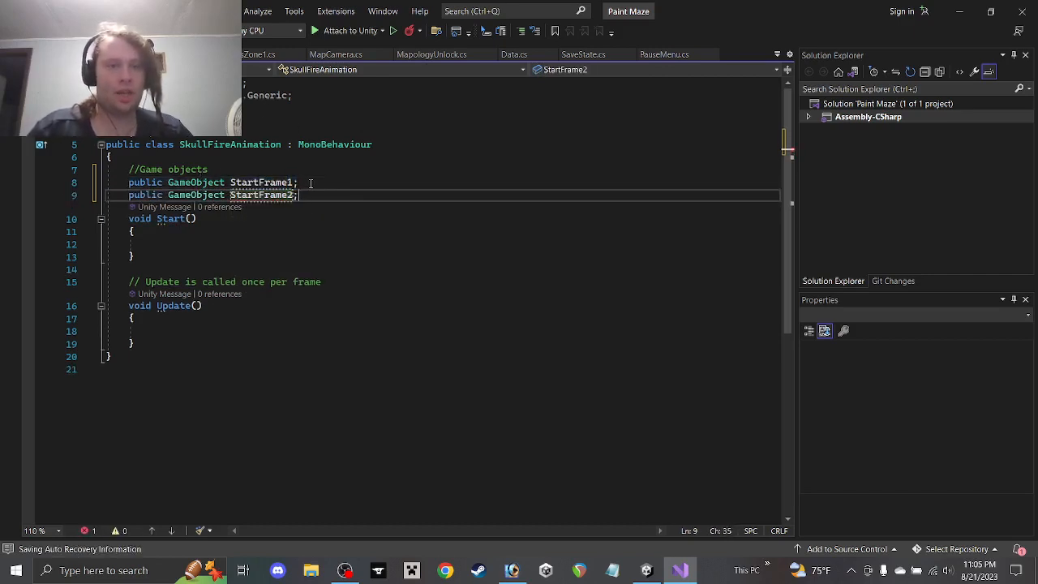
pyautogui.press('Return')
pyautogui.hotkey('ctrl', 'v')
pyautogui.press('BackSpace')
pyautogui.press('BackSpace')
pyautogui.write('3;')
pyautogui.press('Return')
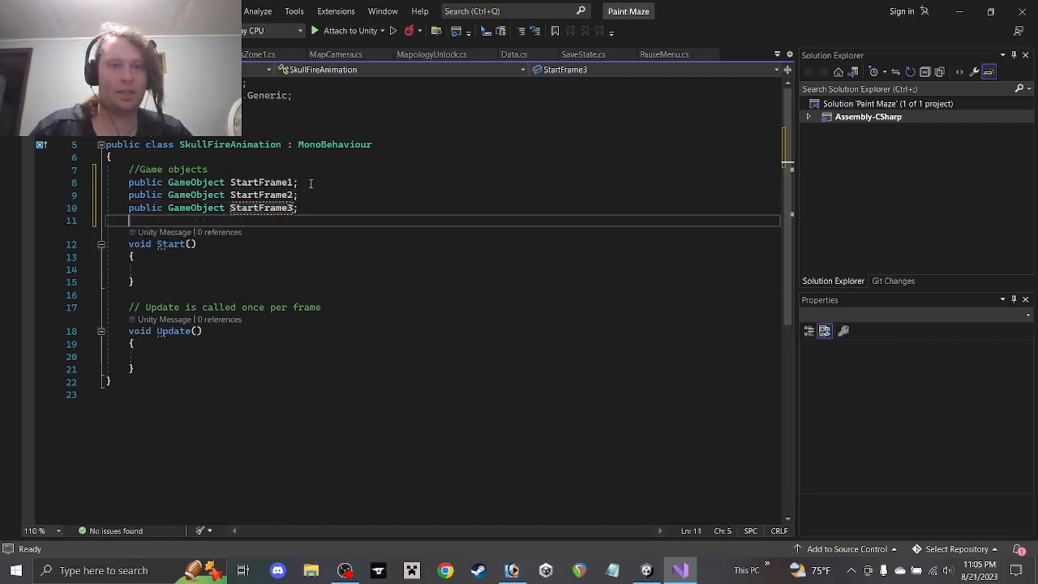
pyautogui.hotkey('ctrl', 'v')
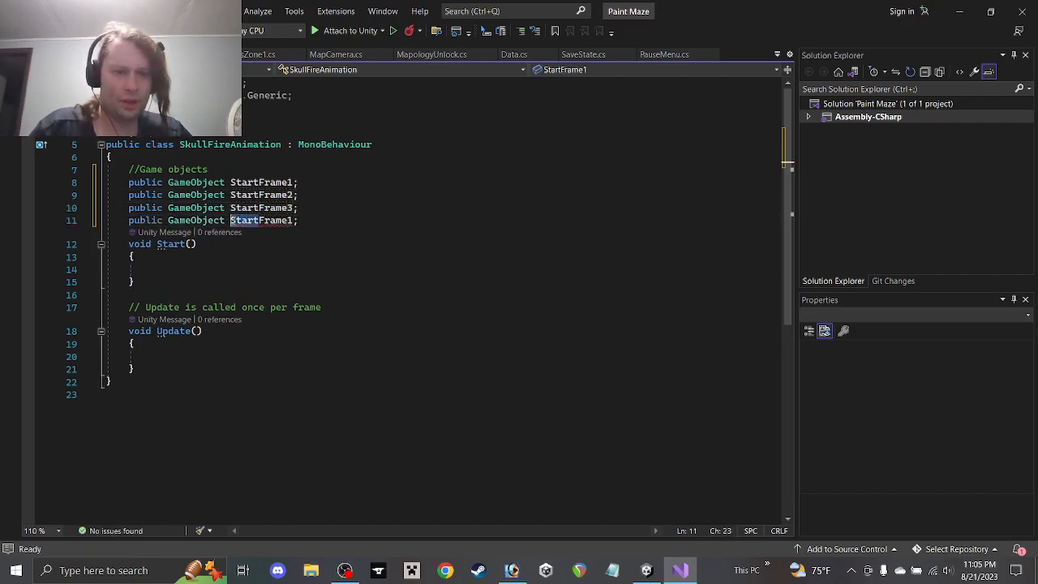
# Rename the extra copy to LoopFrame1 and paste copies renumbered LoopFrame2 and LoopFrame3
pyautogui.moveTo(255, 220); pyautogui.dragTo(231, 220)
pyautogui.write('Loop')
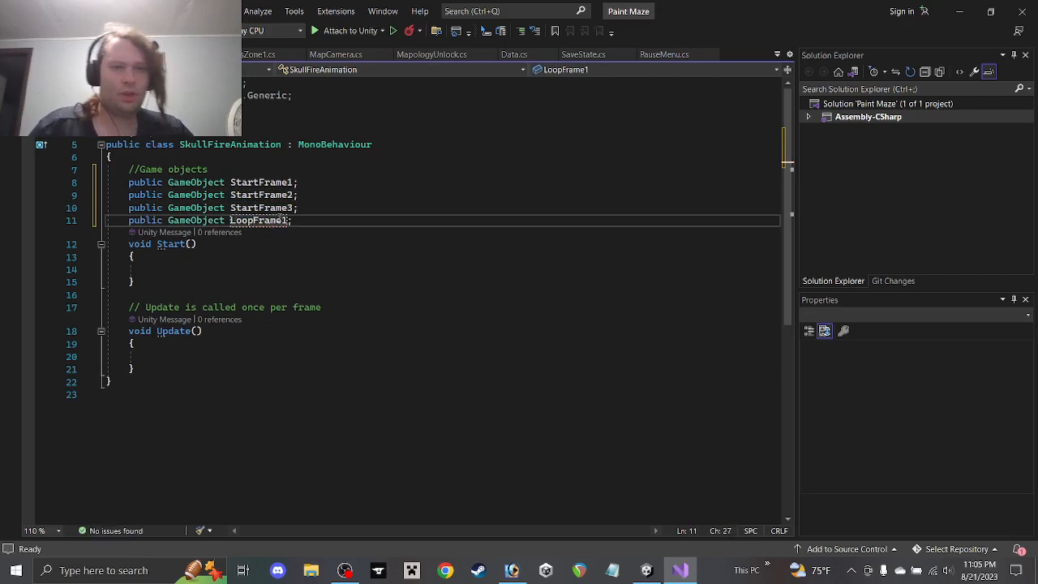
pyautogui.moveTo(310, 222); pyautogui.dragTo(283, 246)
pyautogui.click(310, 223)
pyautogui.write('public GameObject LoopFrame1;')
pyautogui.write('2')
pyautogui.click(302, 232)
pyautogui.write('public GameObject LoopFrame1;')
pyautogui.write('3')
pyautogui.click(302, 245)
pyautogui.write('v')
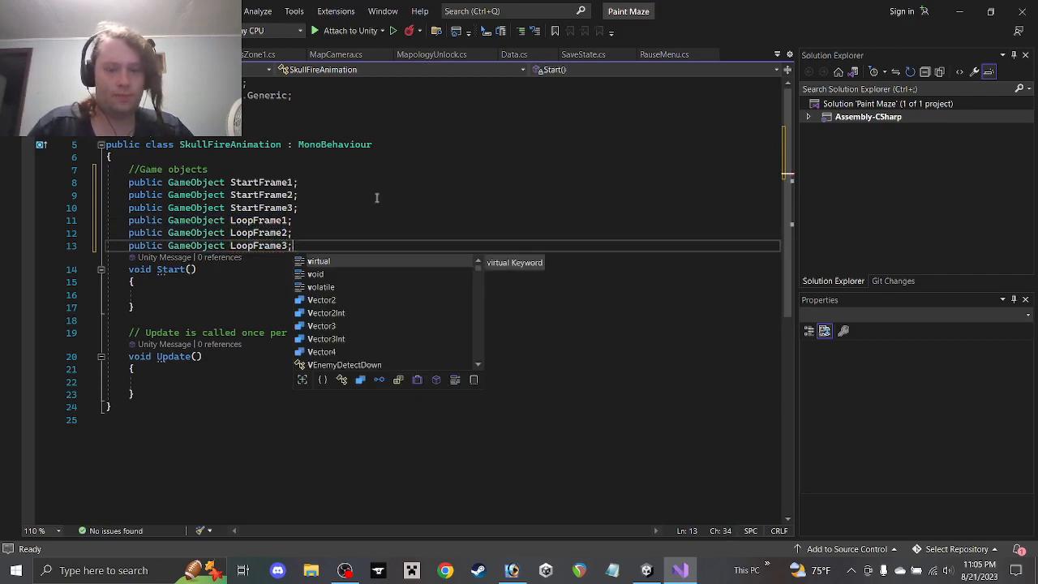
pyautogui.press('BackSpace')
# Add LoopFrame4, LoopFrame5 and LoopFrame6 declarations and save the script
pyautogui.write('public GameObject LoopFrame1;')
pyautogui.moveTo(289, 258); pyautogui.dragTo(284, 284)
pyautogui.write('4')
pyautogui.click(302, 258)
pyautogui.write('public GameObject LoopFrame1;')
pyautogui.write('5')
pyautogui.click(305, 271)
pyautogui.write('public GameObject LoopFrame1;')
pyautogui.write('6')
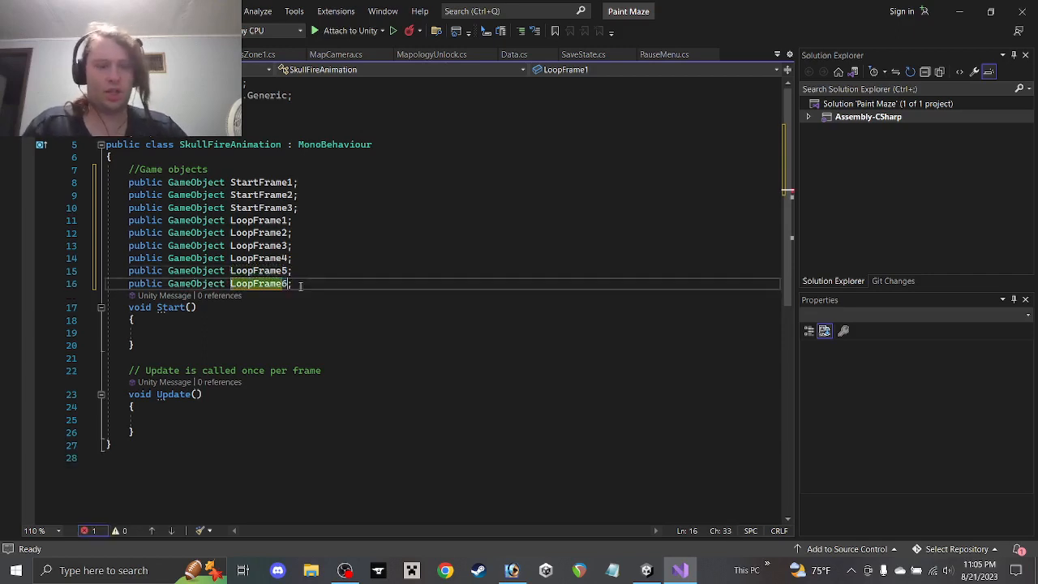
pyautogui.click(303, 283)
pyautogui.hotkey('ctrl', 's')
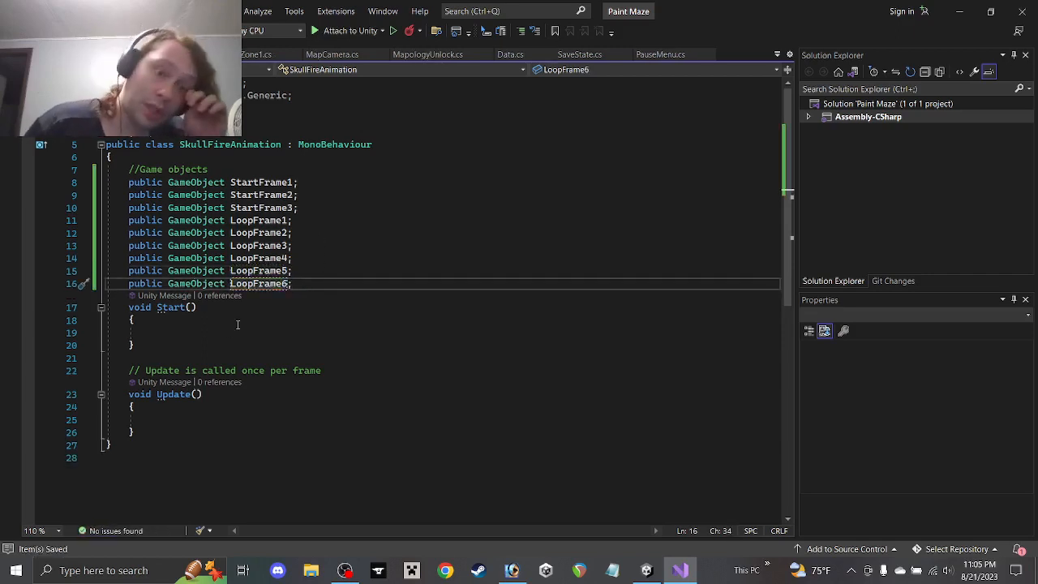
pyautogui.moveTo(186, 438); pyautogui.dragTo(106, 358)
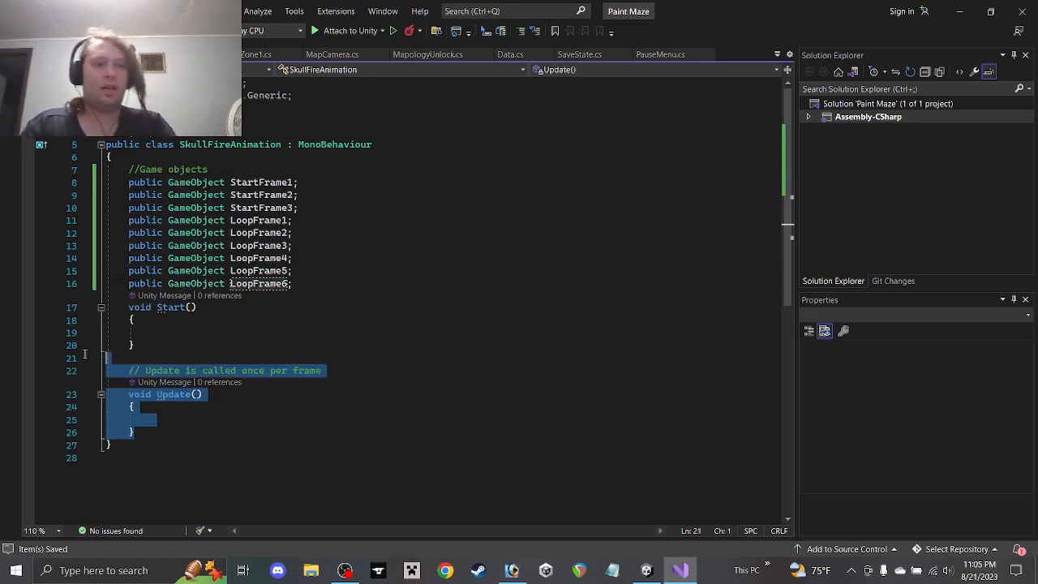
# Delete the Update method and have Start call StartCoroutine("Frame1"); under a //Start animation comment
pyautogui.press('BackSpace')
pyautogui.write('\\')
pyautogui.press('BackSpace')
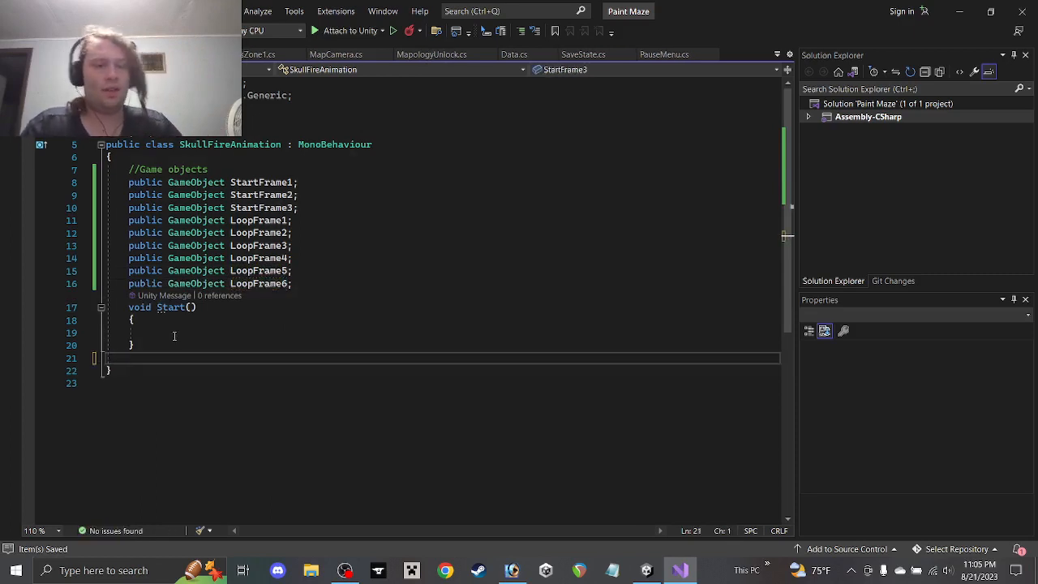
pyautogui.click(337, 273)
pyautogui.click(328, 288)
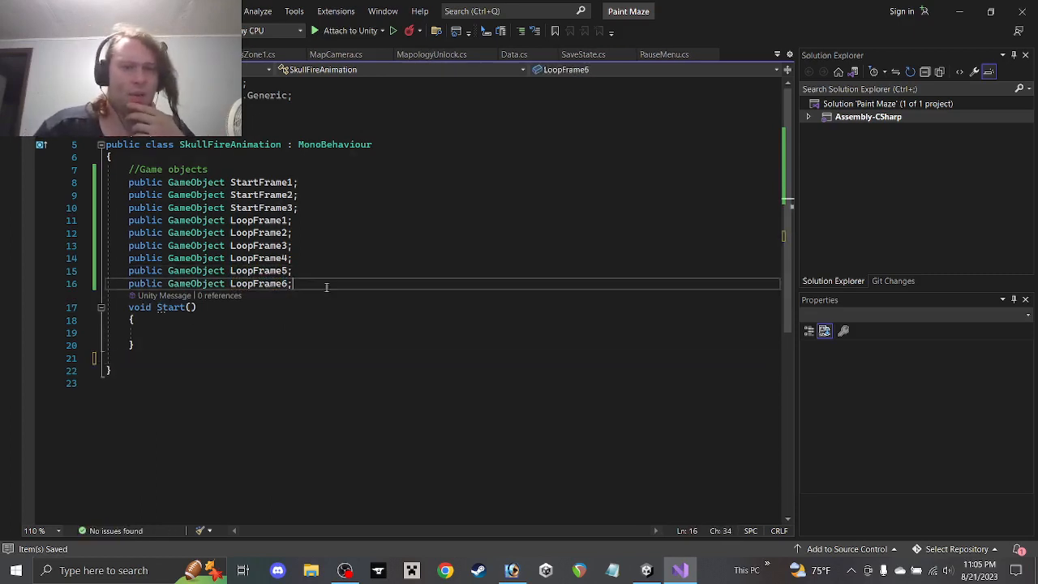
pyautogui.press('Return')
pyautogui.press('Return')
pyautogui.write('//Sta')
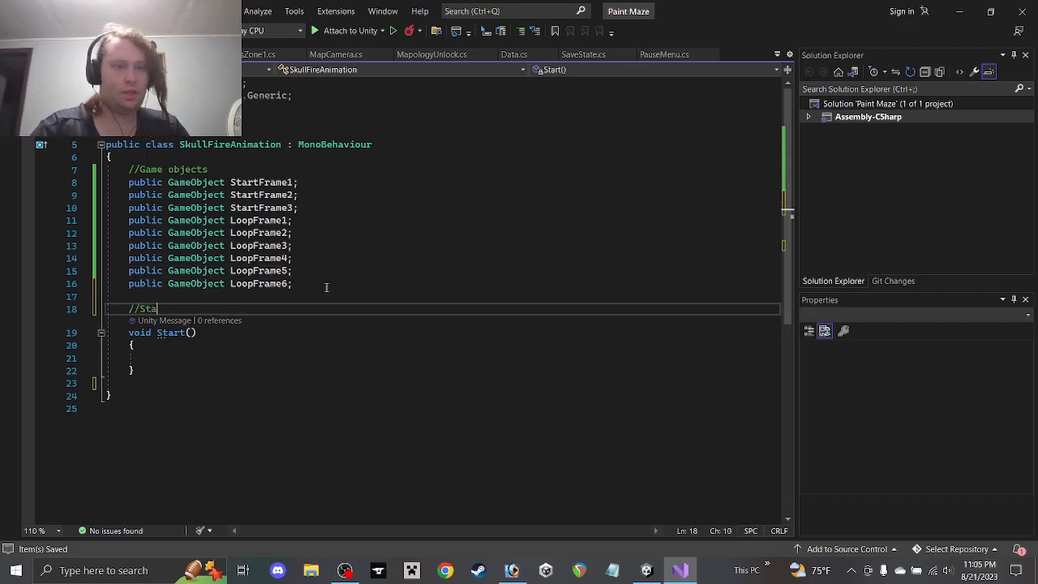
pyautogui.write('nimation')
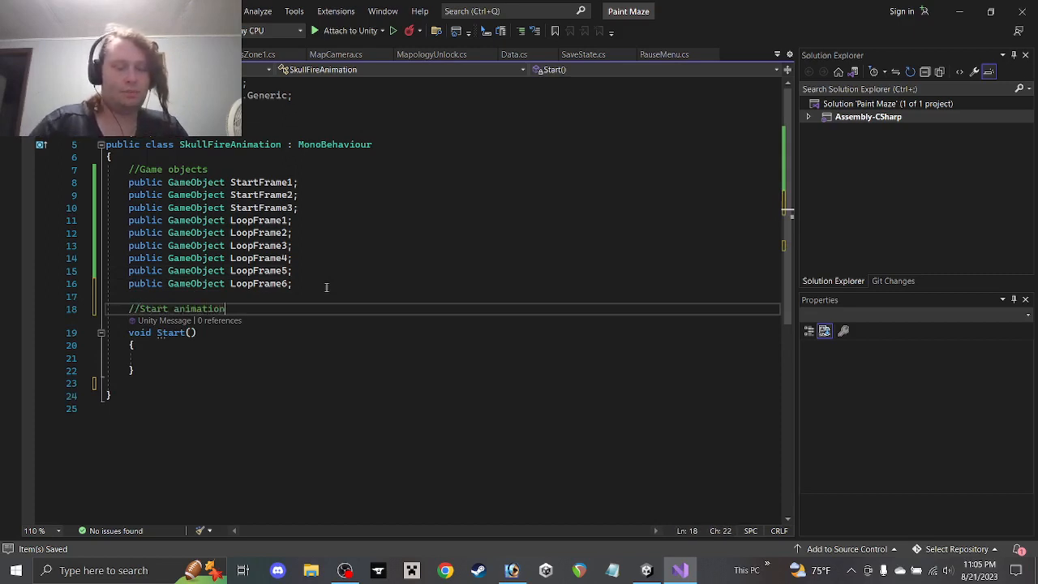
pyautogui.click(173, 348)
pyautogui.click(173, 360)
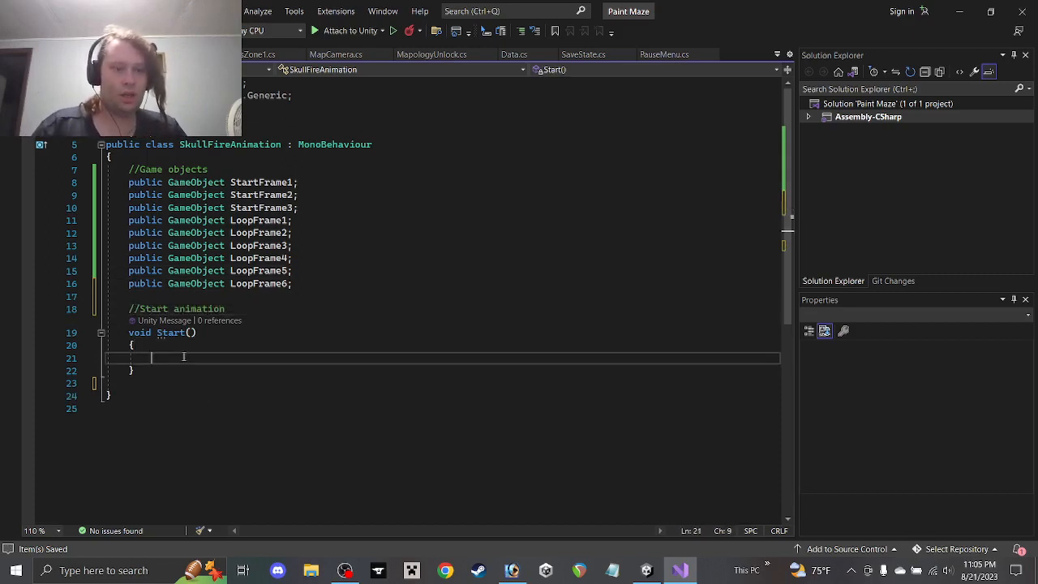
pyautogui.write('StartCoroutine')
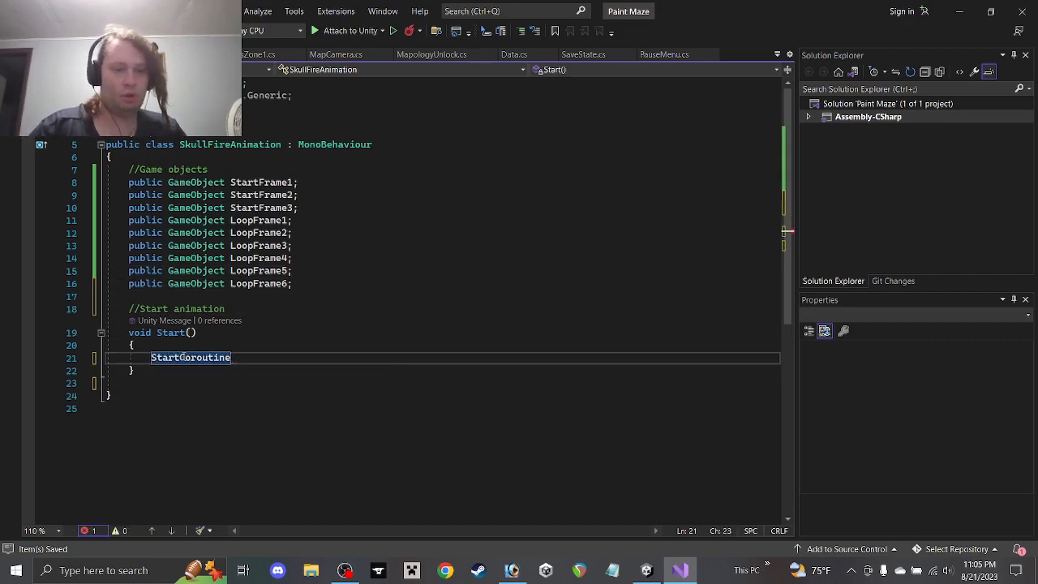
pyautogui.write('("')
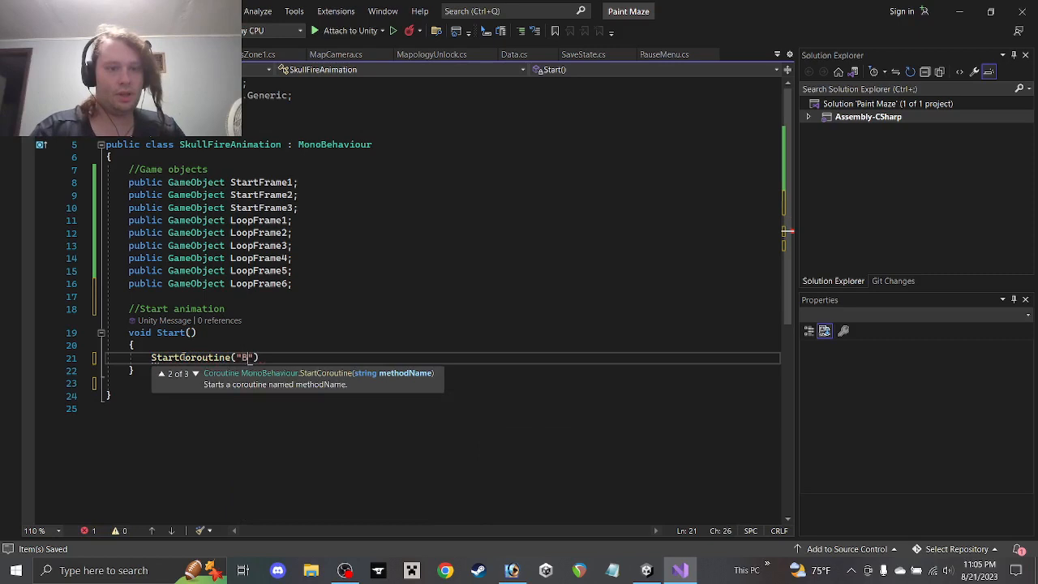
pyautogui.write('Frame1')
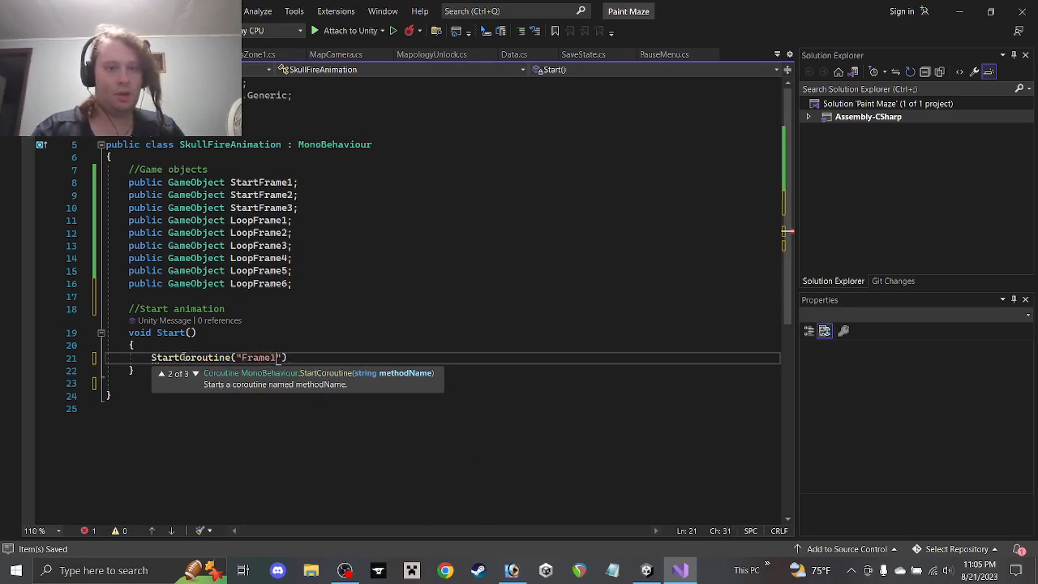
pyautogui.press('End')
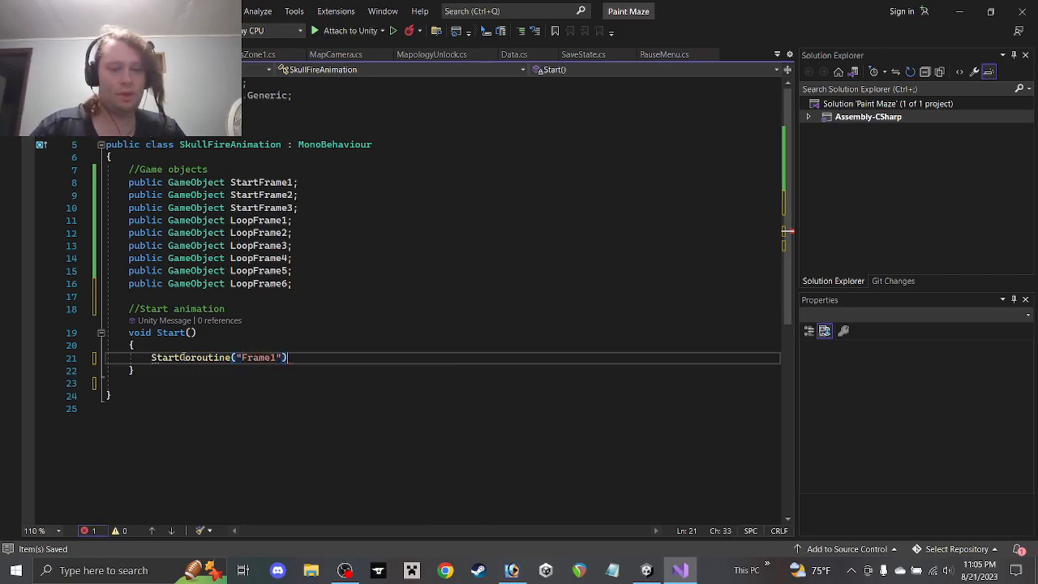
pyautogui.write(';')
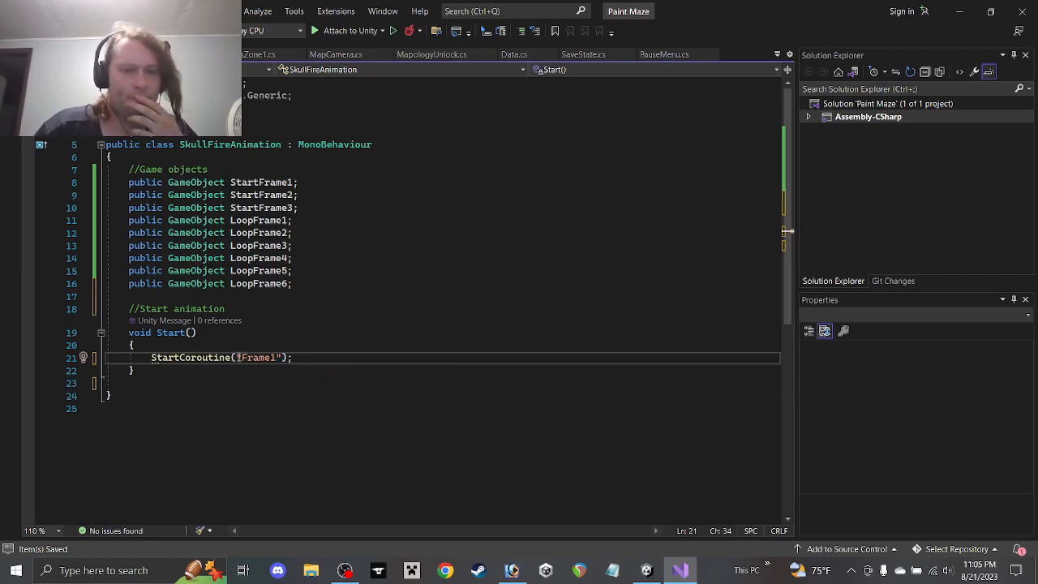
# Add a //Coroutines comment followed by IEnumerator Frame1() after Start
pyautogui.click(187, 385)
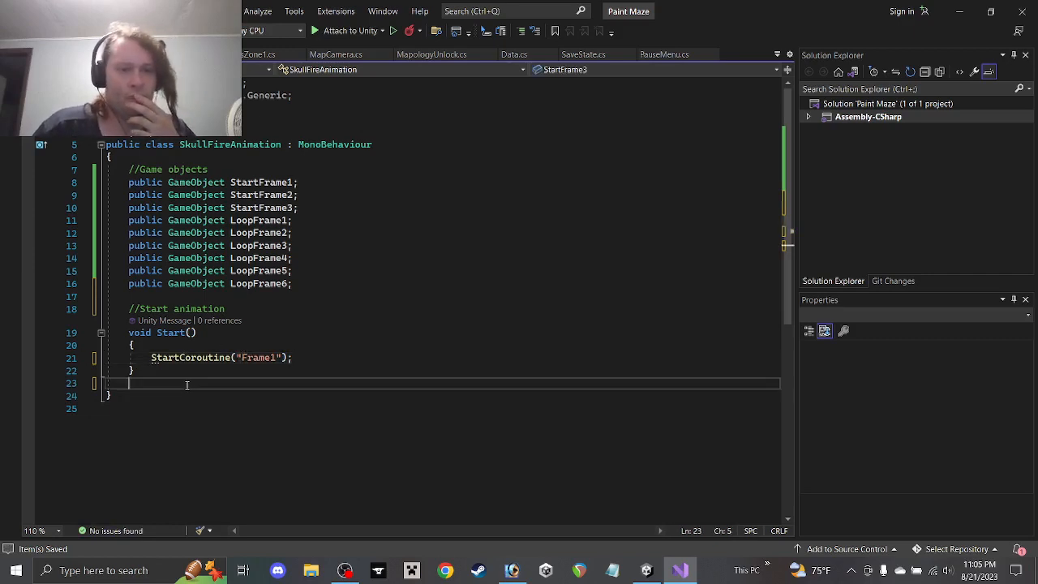
pyautogui.press('Return')
pyautogui.write('//Coo')
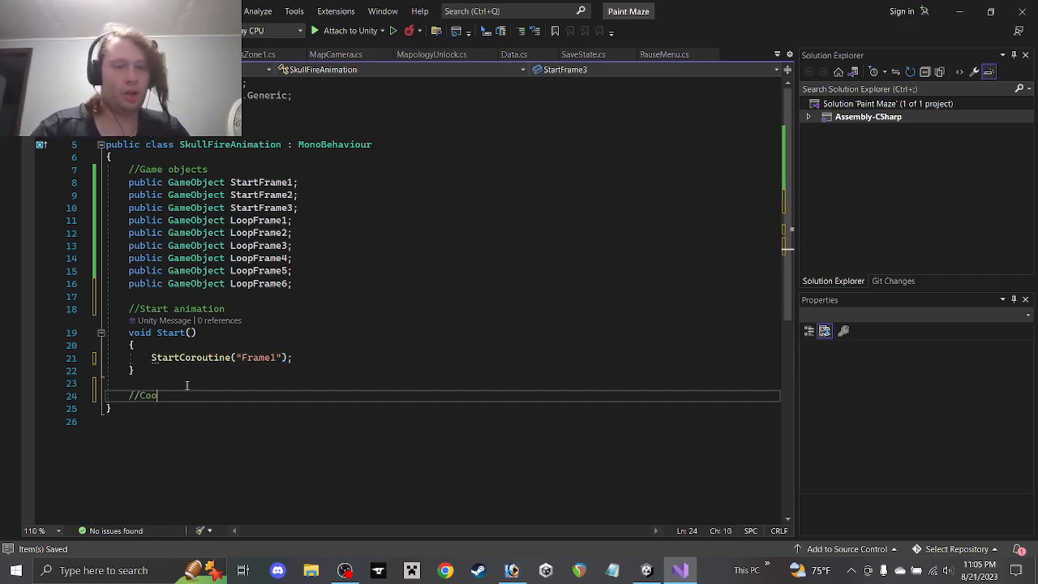
pyautogui.press('BackSpace')
pyautogui.write('routines')
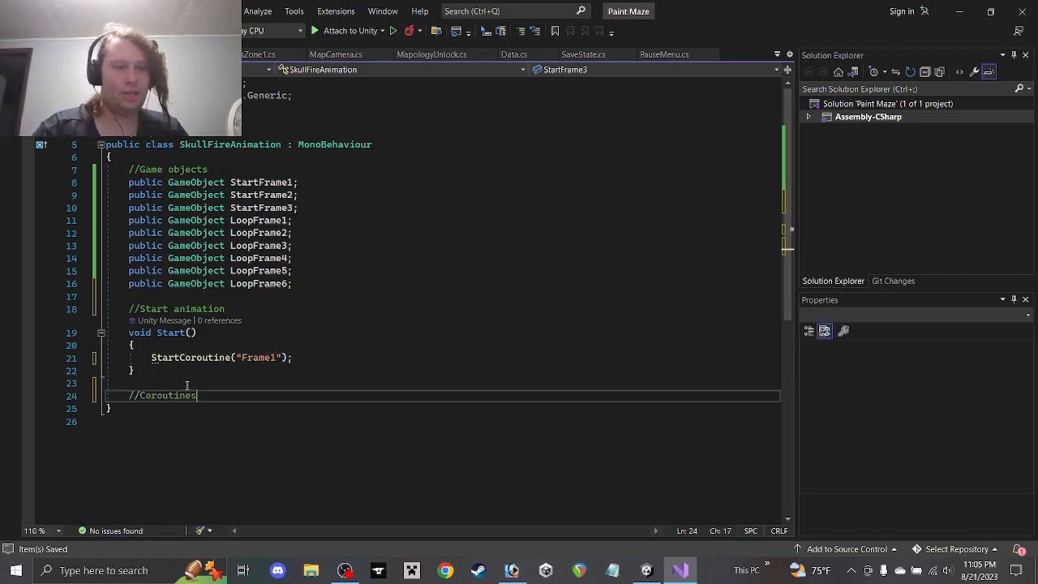
pyautogui.press('Return')
pyautogui.write('Ienu')
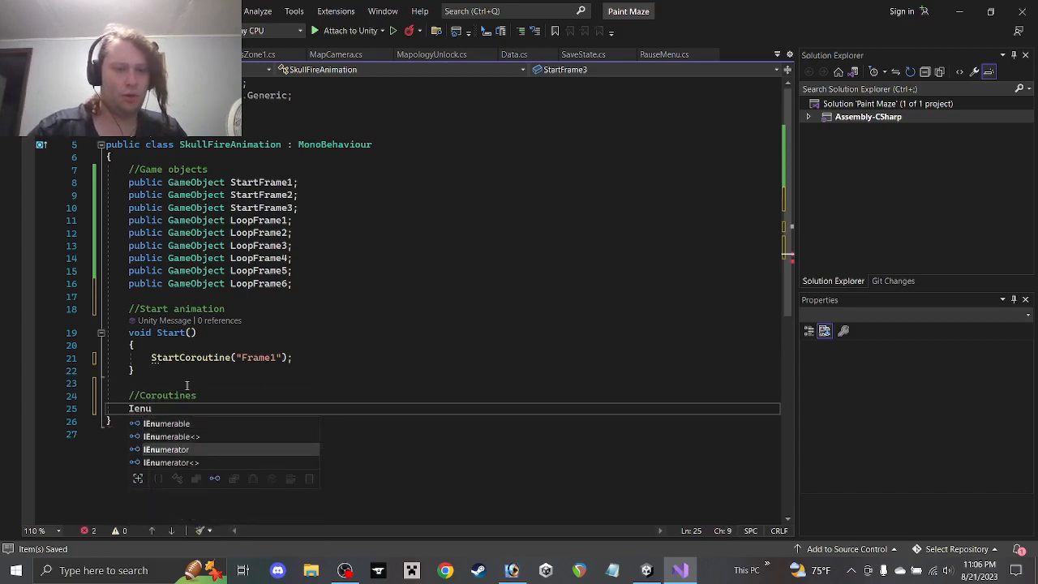
pyautogui.press('Tab')
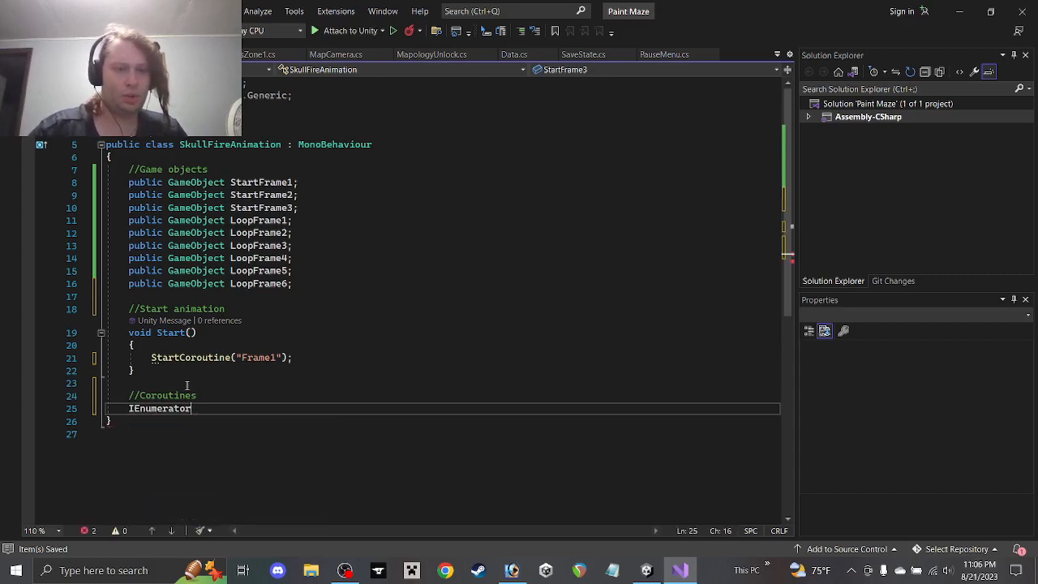
pyautogui.write('Frame')
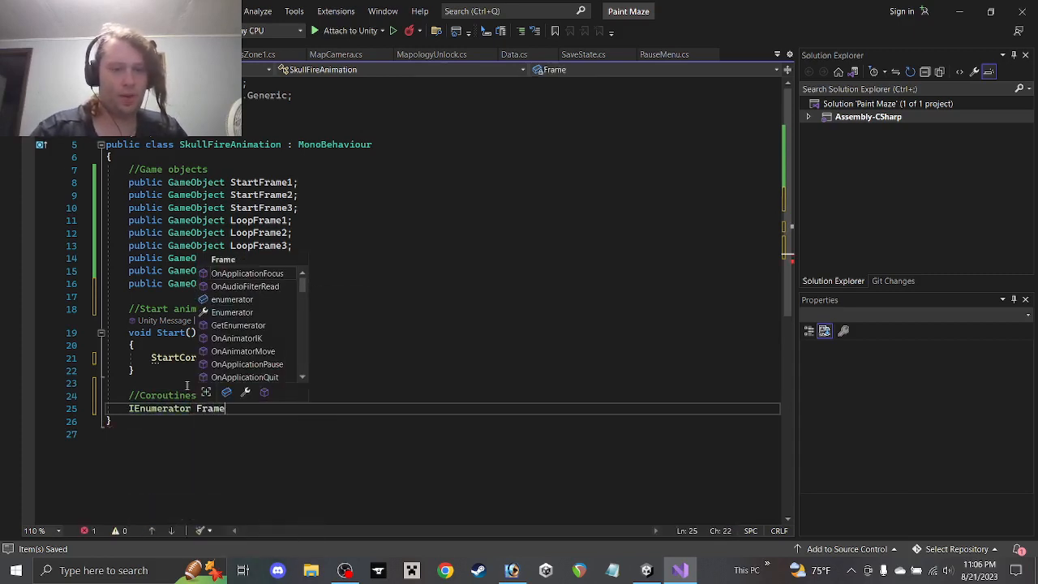
pyautogui.write('1()')
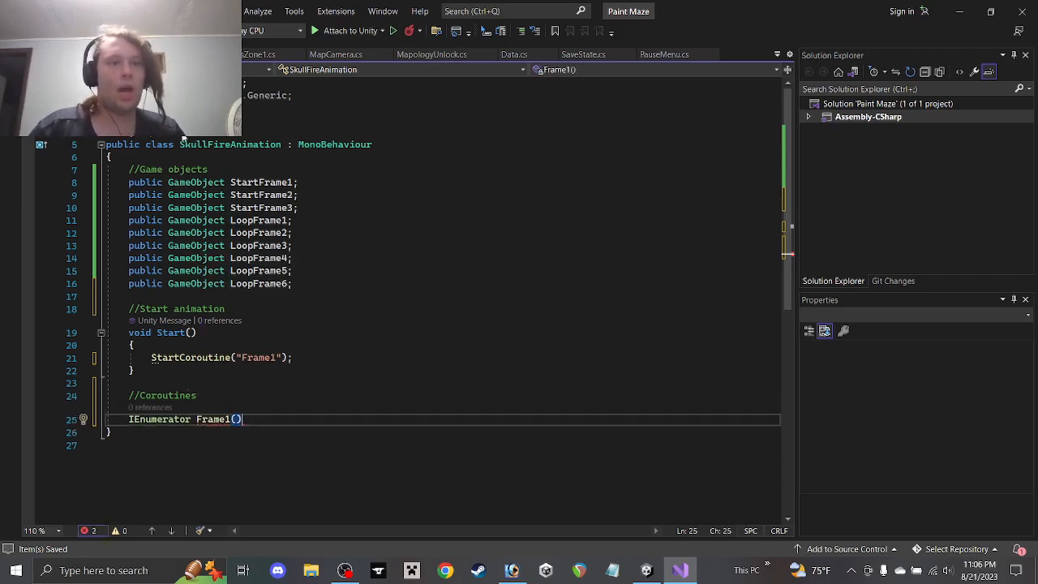
pyautogui.click(170, 158)
pyautogui.press('Return')
pyautogui.press('Return')
pyautogui.press('Up')
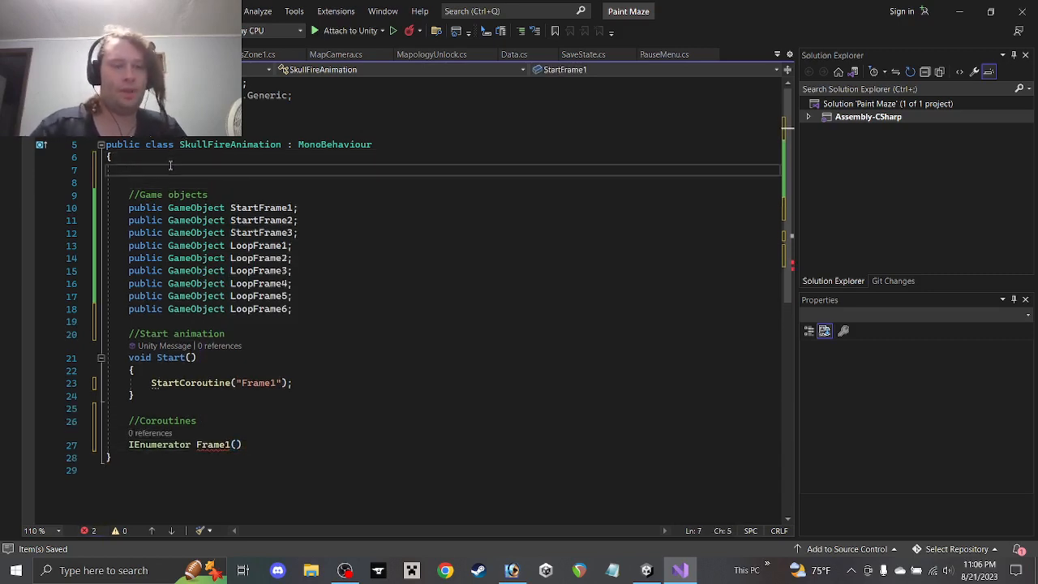
# Declare public float Speed; under a //Variable comment at the top of the class
pyautogui.write('//Variable')
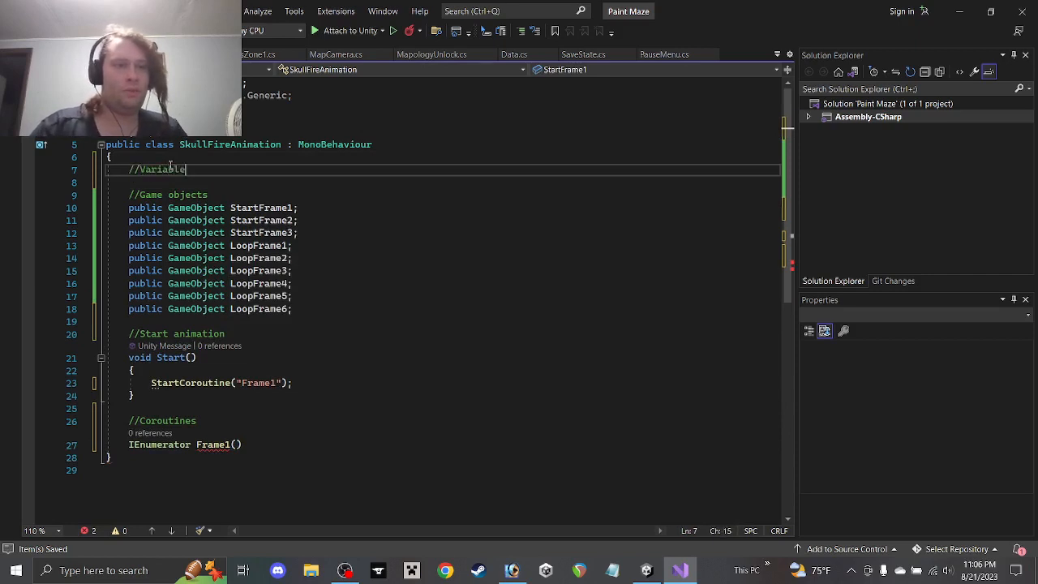
pyautogui.press('Return')
pyautogui.write('public')
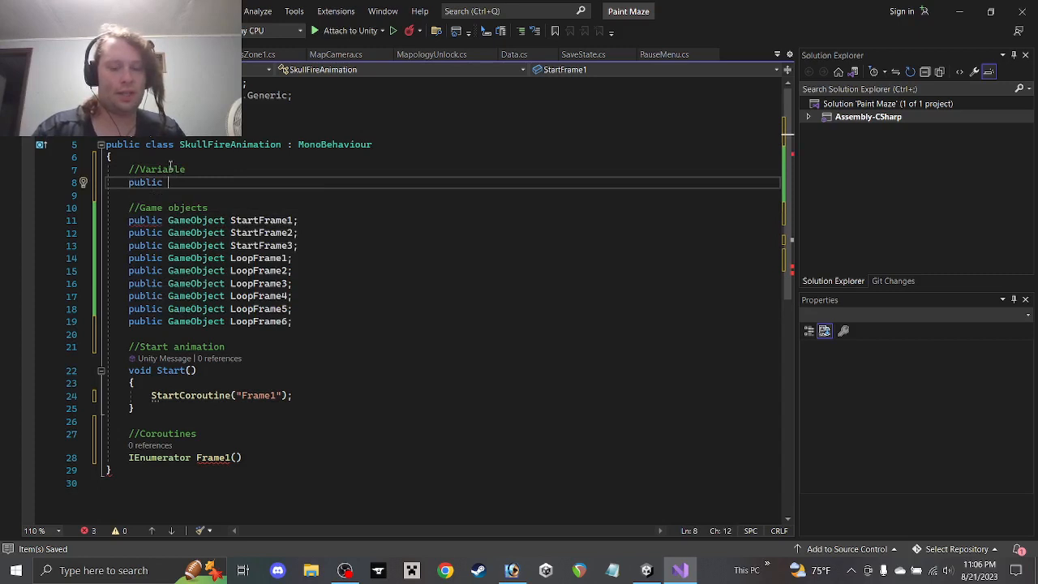
pyautogui.write('floa')
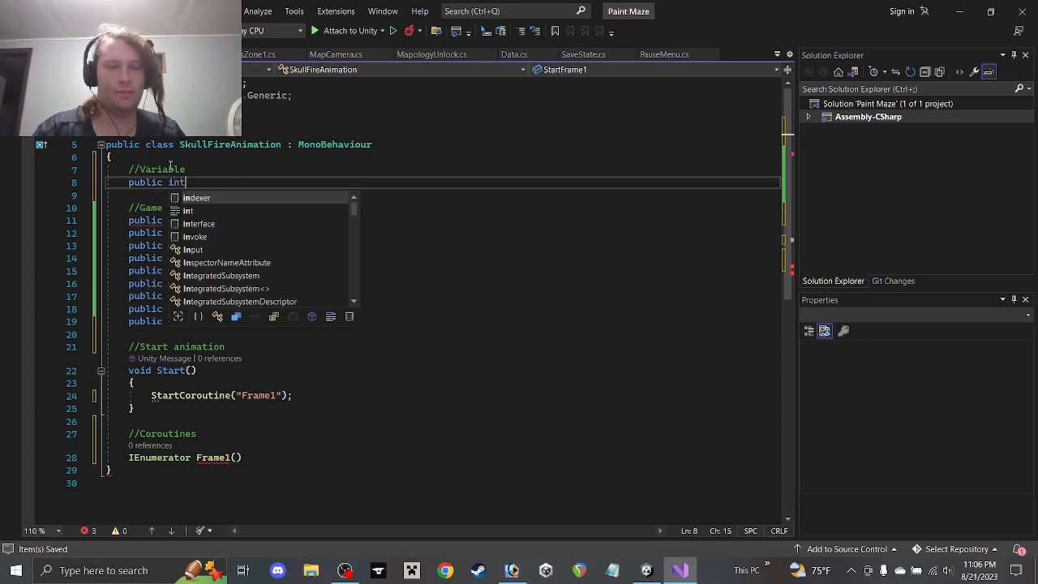
pyautogui.write('t spee')
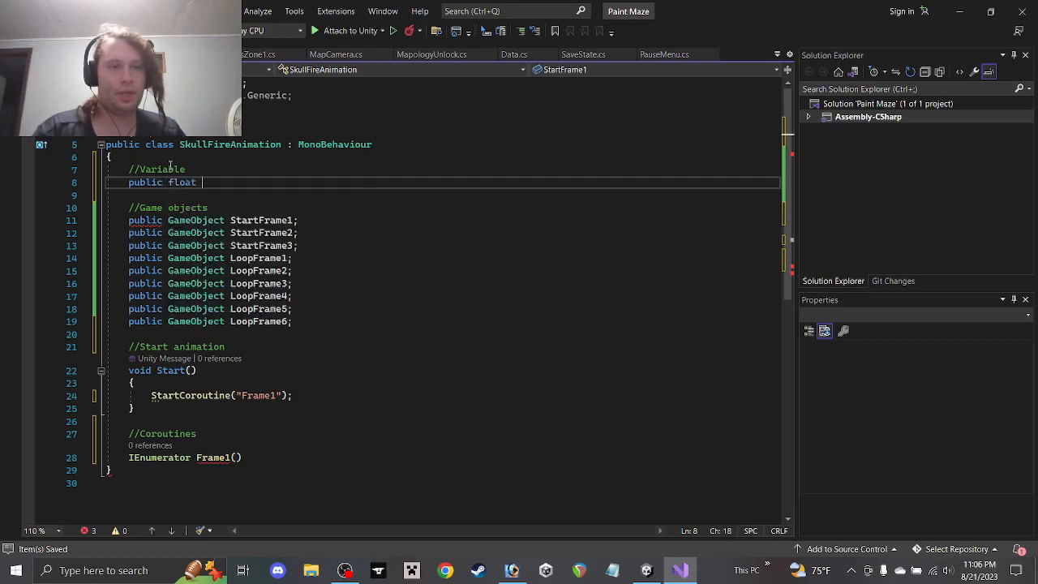
pyautogui.write('d;')
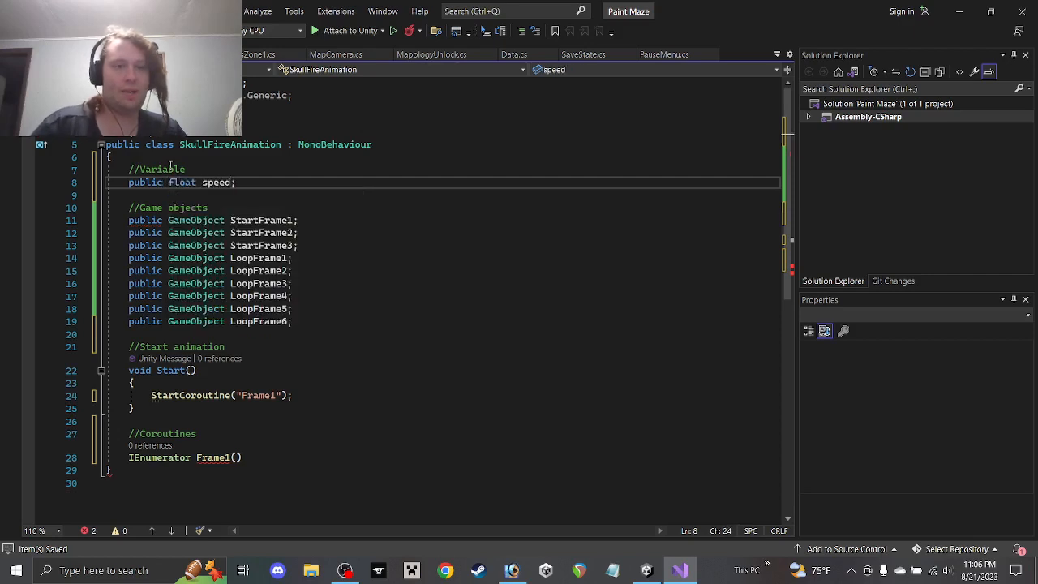
pyautogui.moveTo(203, 186); pyautogui.dragTo(208, 186)
pyautogui.write('S')
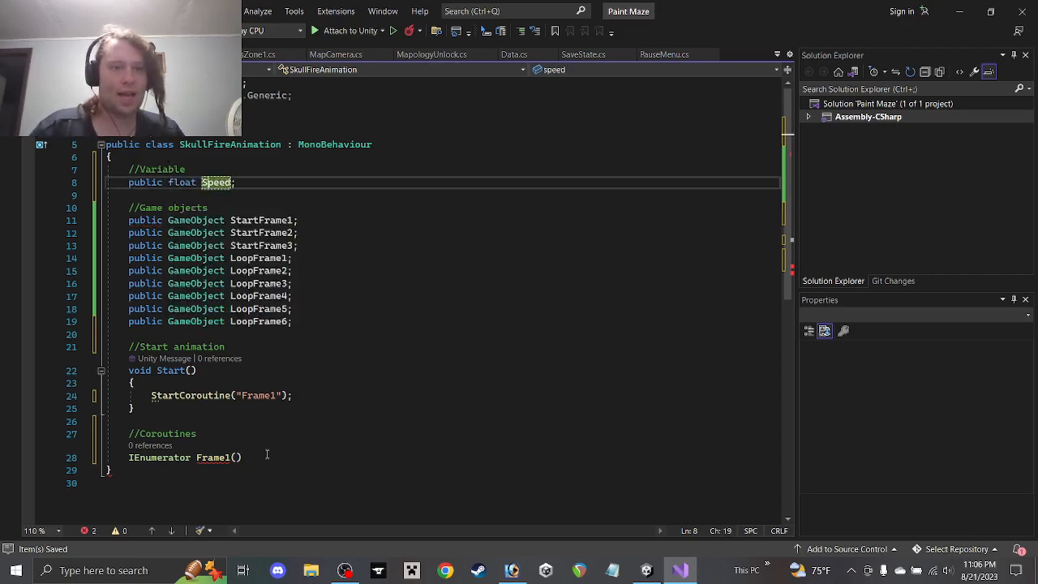
# Give IEnumerator Frame1() an empty body with braces
pyautogui.click(250, 459)
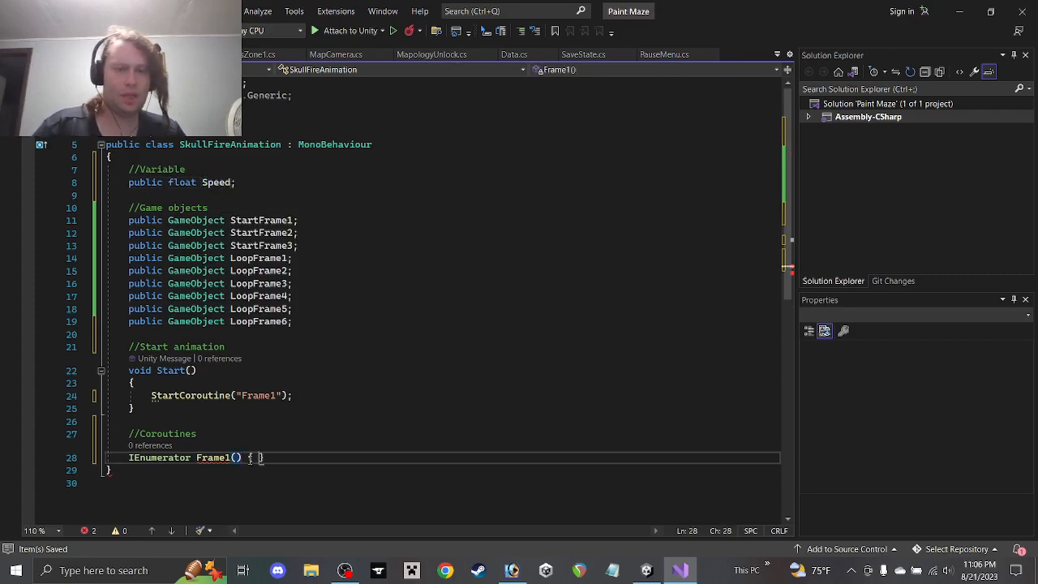
pyautogui.press('Return')
pyautogui.write('{')
pyautogui.press('Return')
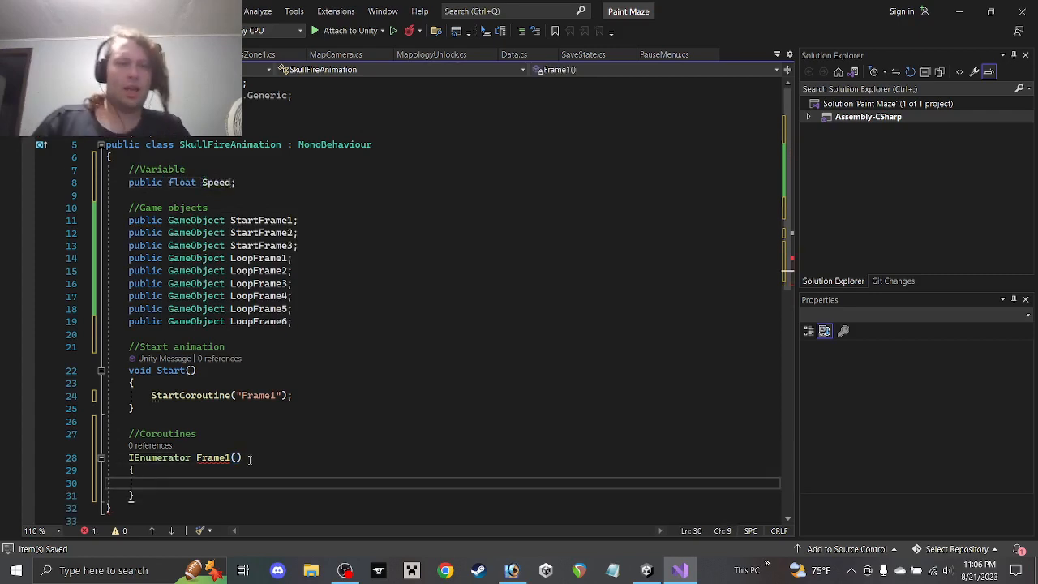
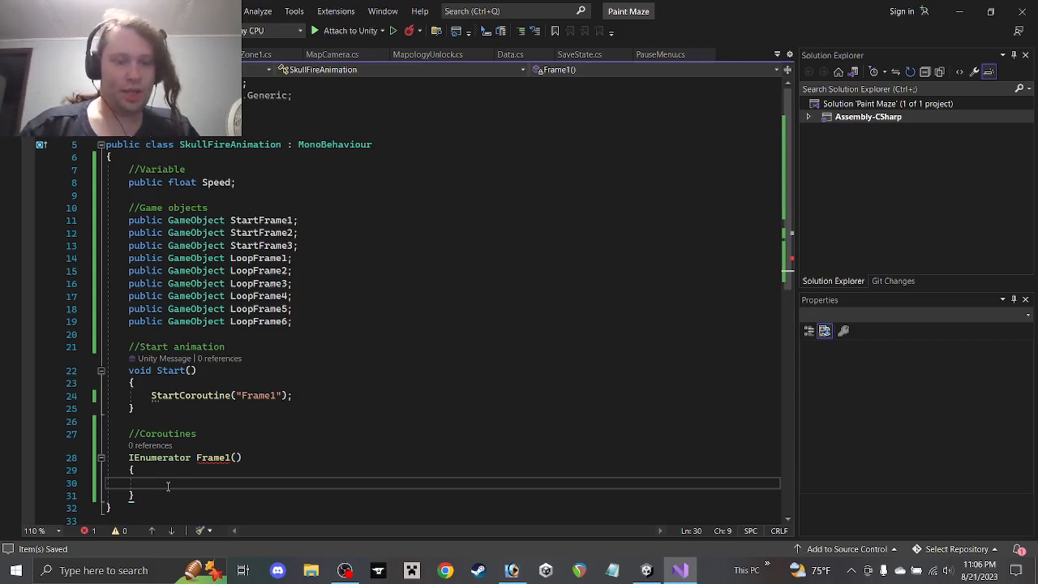
# In Frame1, add StartFrame1.SetActive(true); followed by a 'yield return' line
pyautogui.write('Start')
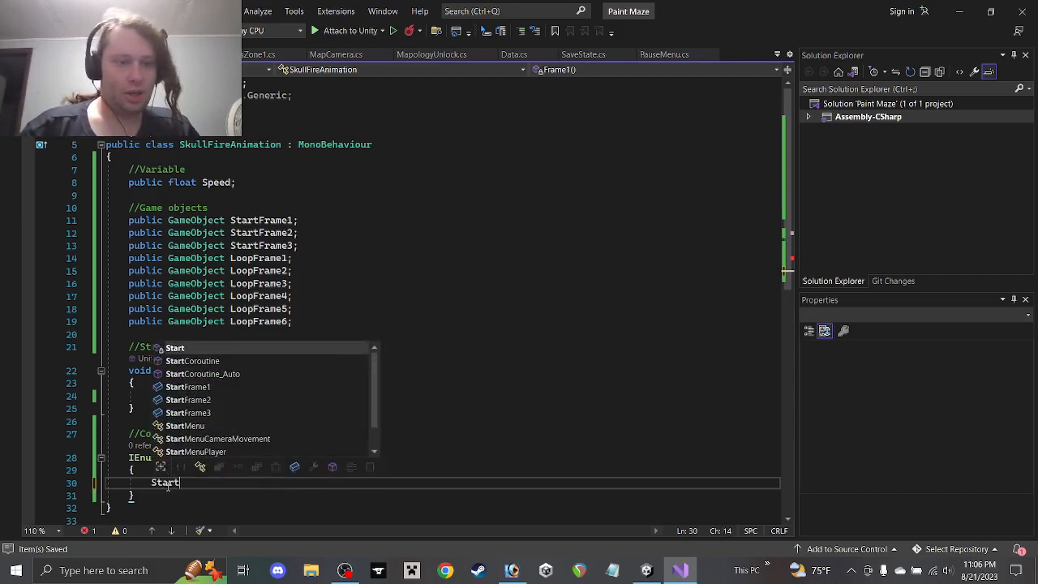
pyautogui.write('Frame1.set')
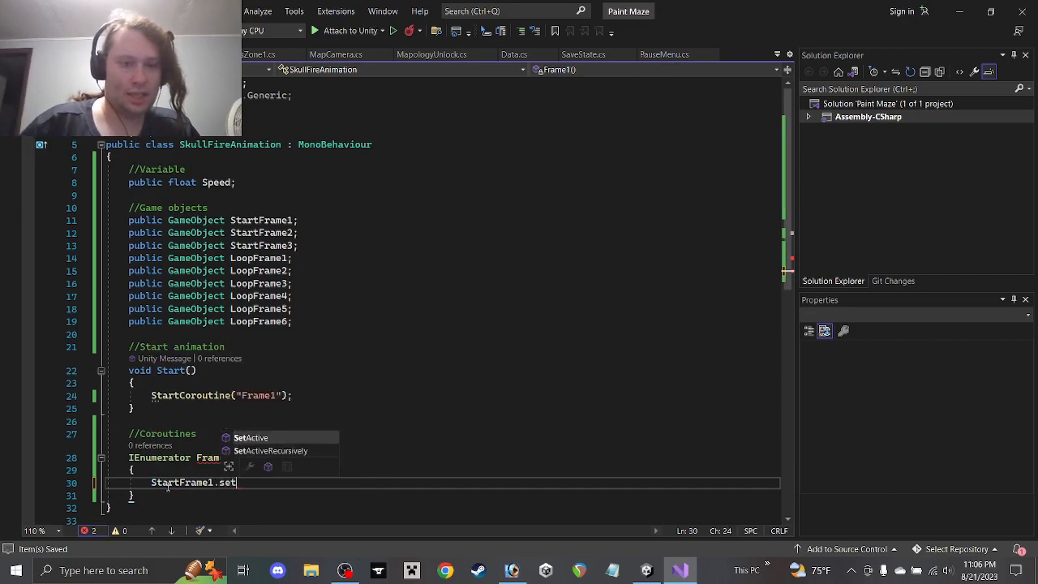
pyautogui.press('Tab')
pyautogui.write('(true')
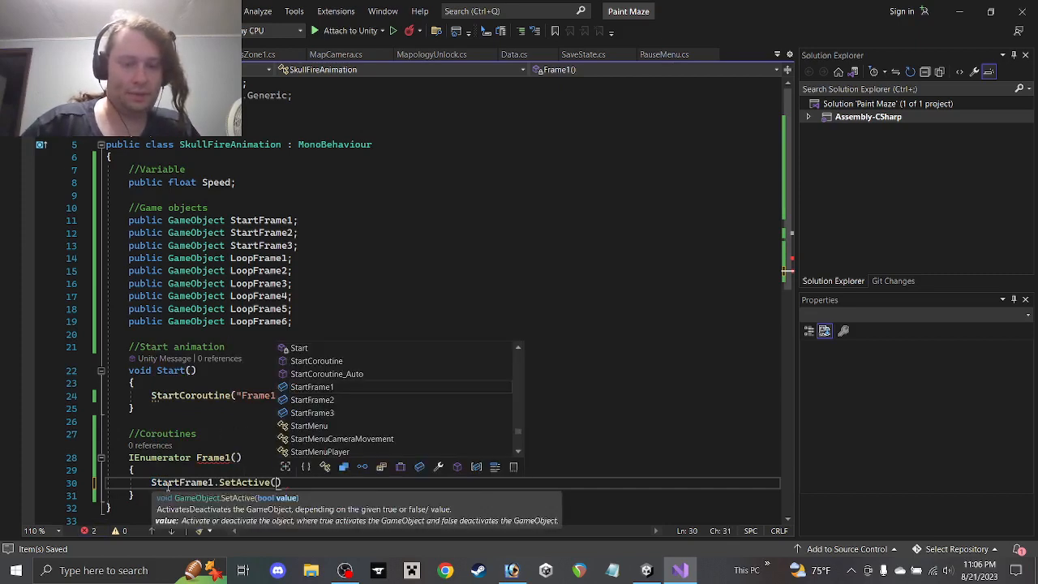
pyautogui.write(');')
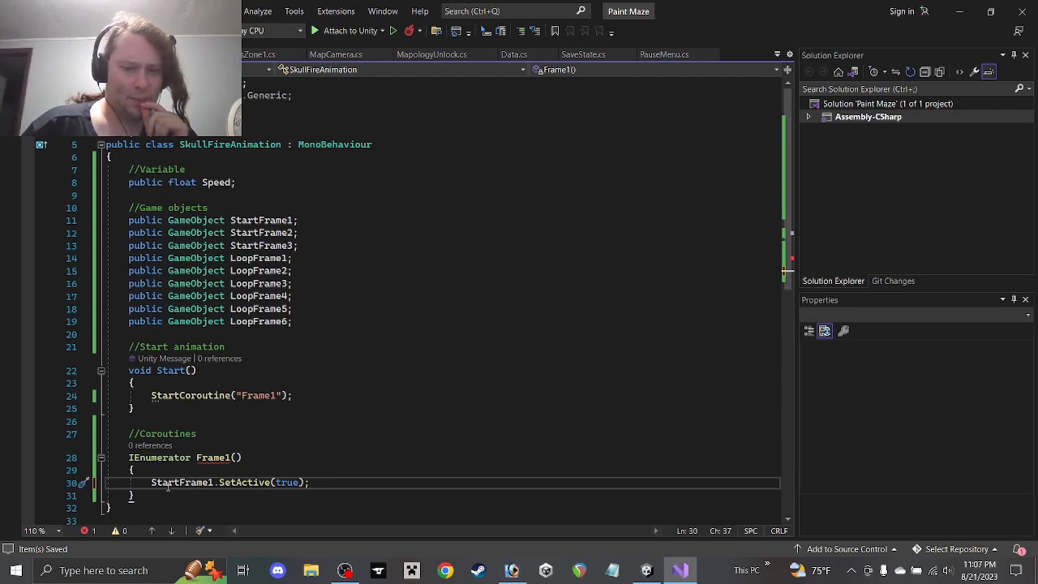
pyautogui.press('Return')
pyautogui.write('y')
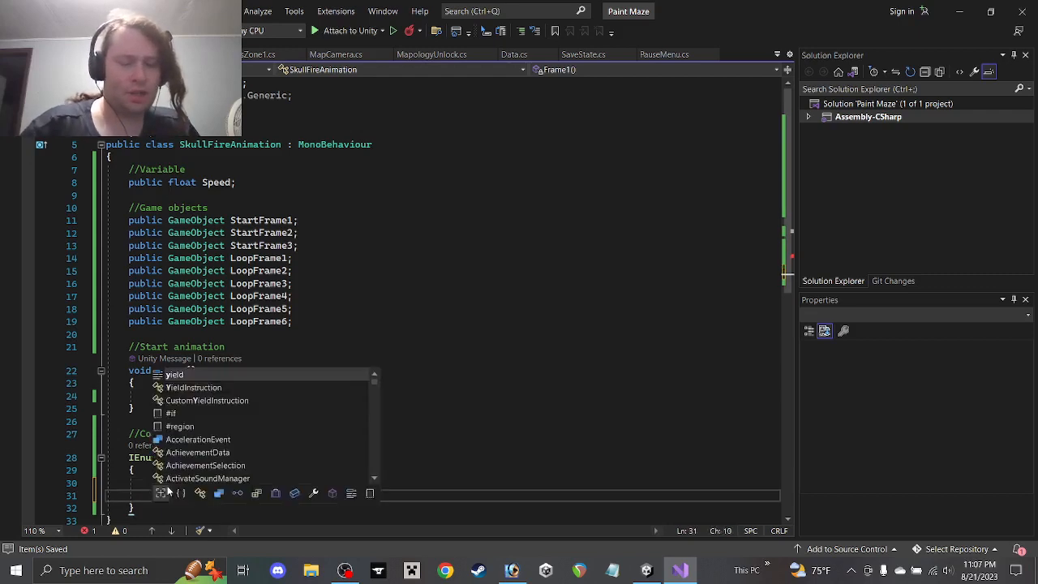
pyautogui.write('ield return')
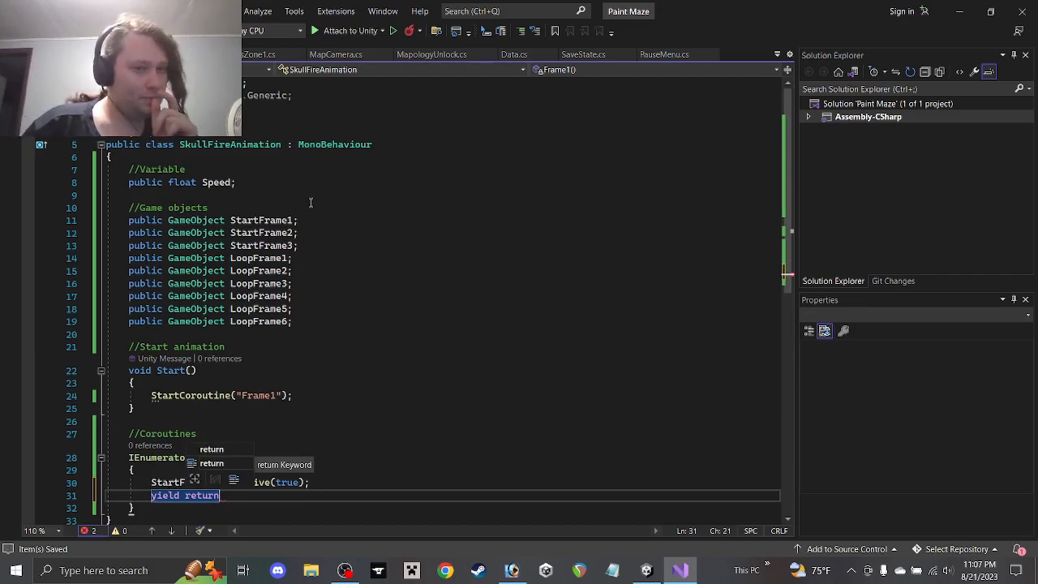
pyautogui.click(233, 378)
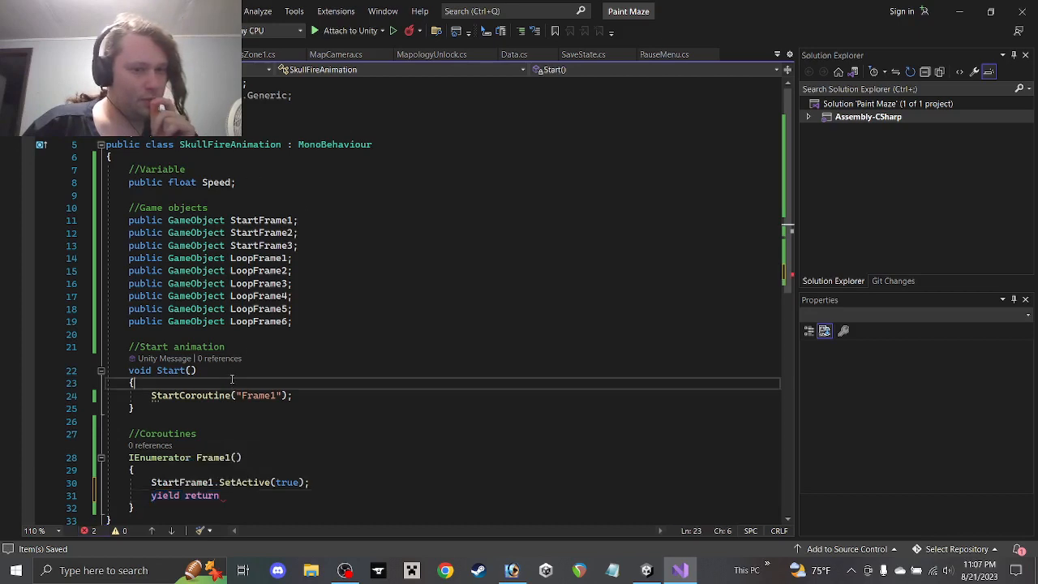
# Add an experimental Timer new WaitForSeconds(Speed); line at the top of Start
pyautogui.press('Return')
pyautogui.write('yield')
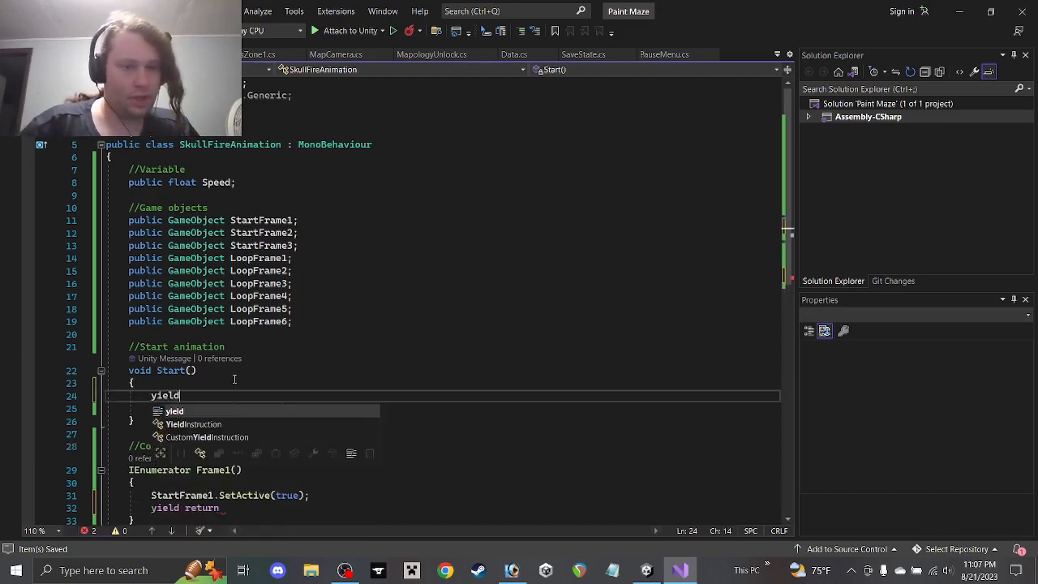
pyautogui.press('BackSpace')
pyautogui.press('BackSpace')
pyautogui.press('BackSpace')
pyautogui.press('BackSpace')
pyautogui.press('BackSpace')
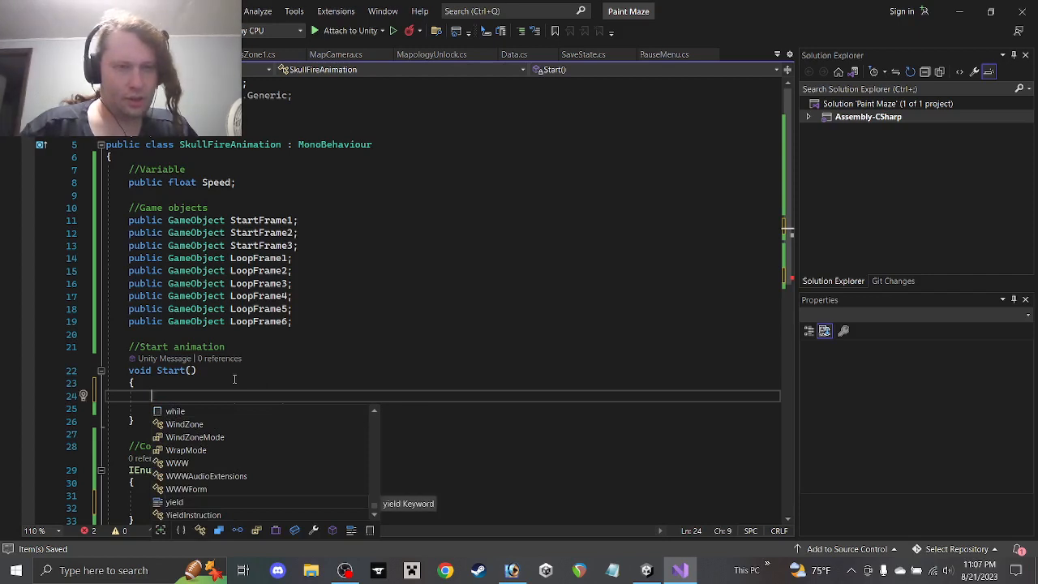
pyautogui.write('Timer')
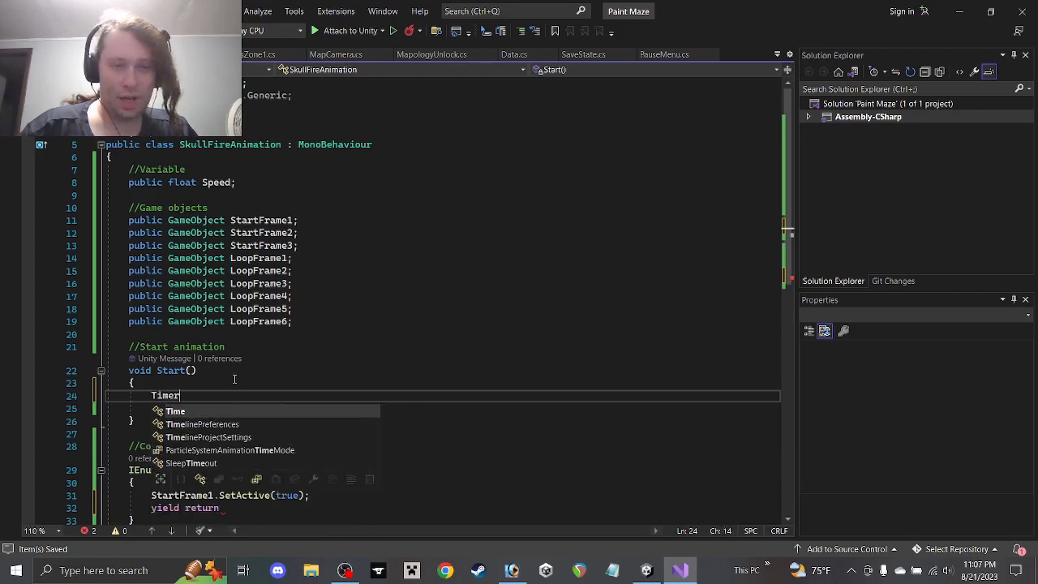
pyautogui.write(' yi')
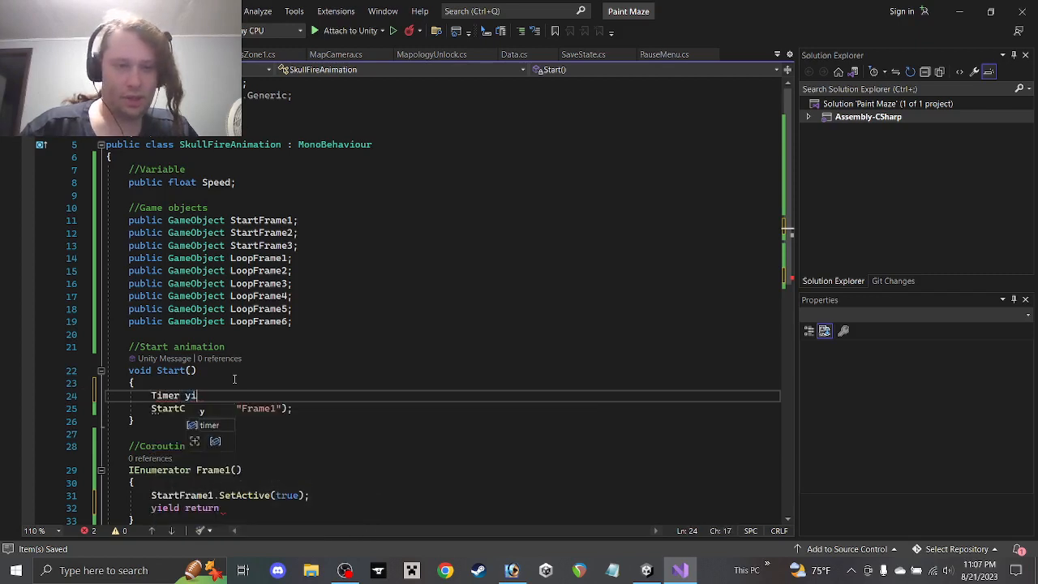
pyautogui.write('eld return ')
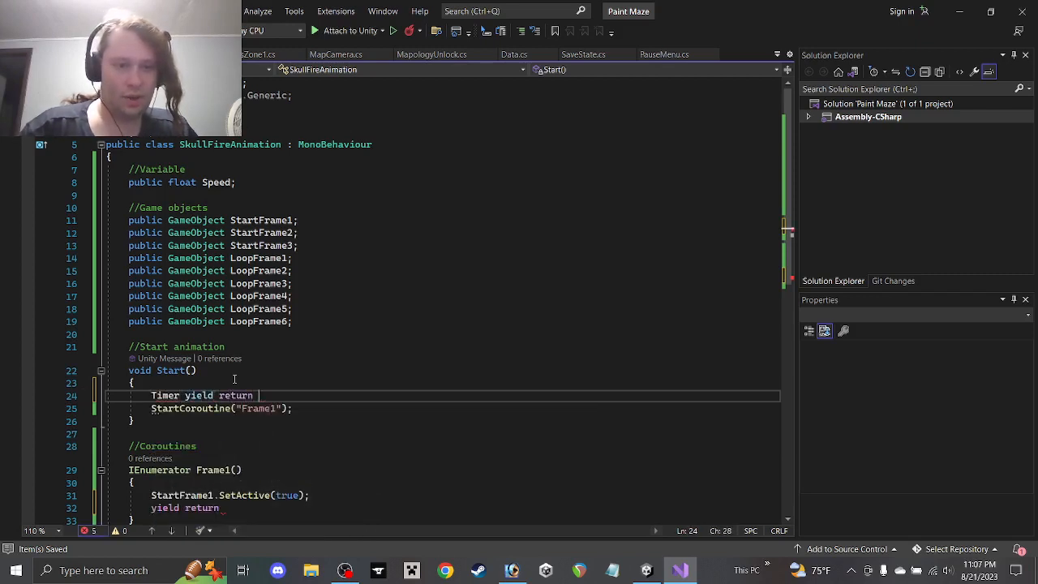
pyautogui.write('new WaitForEndOfFrame')
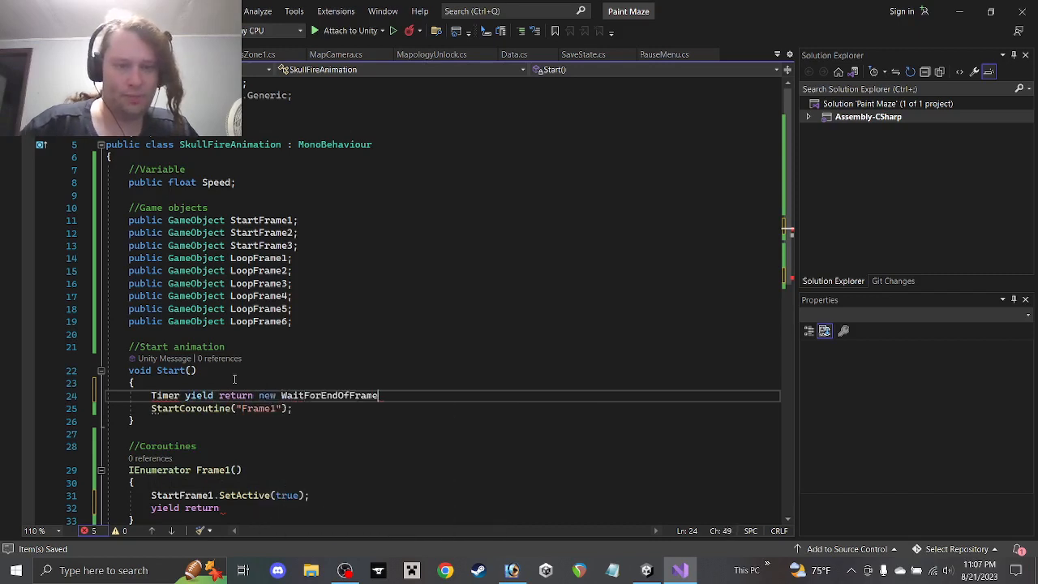
pyautogui.press('BackSpace')
pyautogui.press('BackSpace')
pyautogui.press('BackSpace')
pyautogui.press('BackSpace')
pyautogui.press('BackSpace')
pyautogui.press('BackSpace')
pyautogui.press('BackSpace')
pyautogui.press('BackSpace')
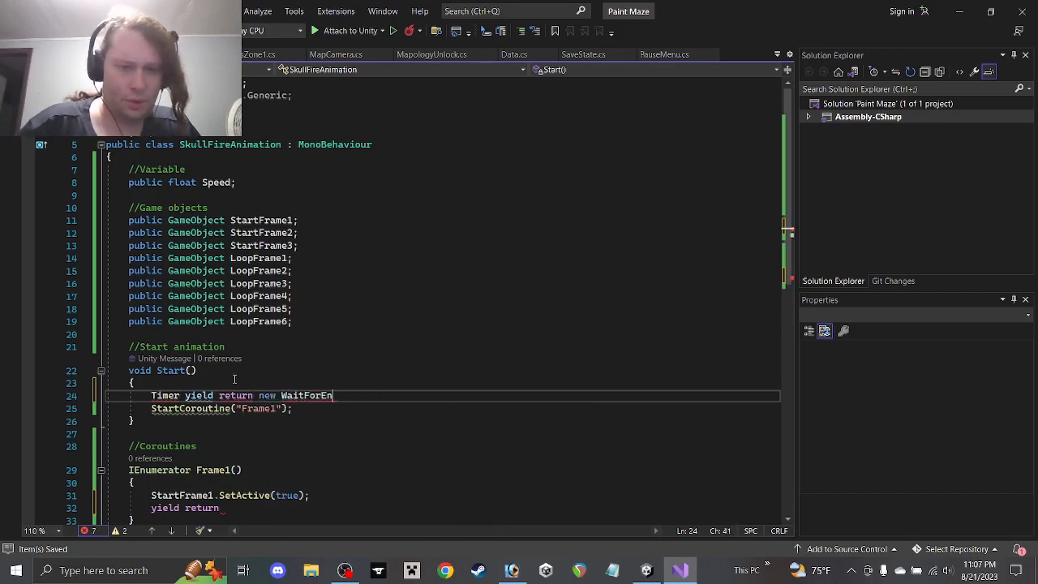
pyautogui.write('Seconds')
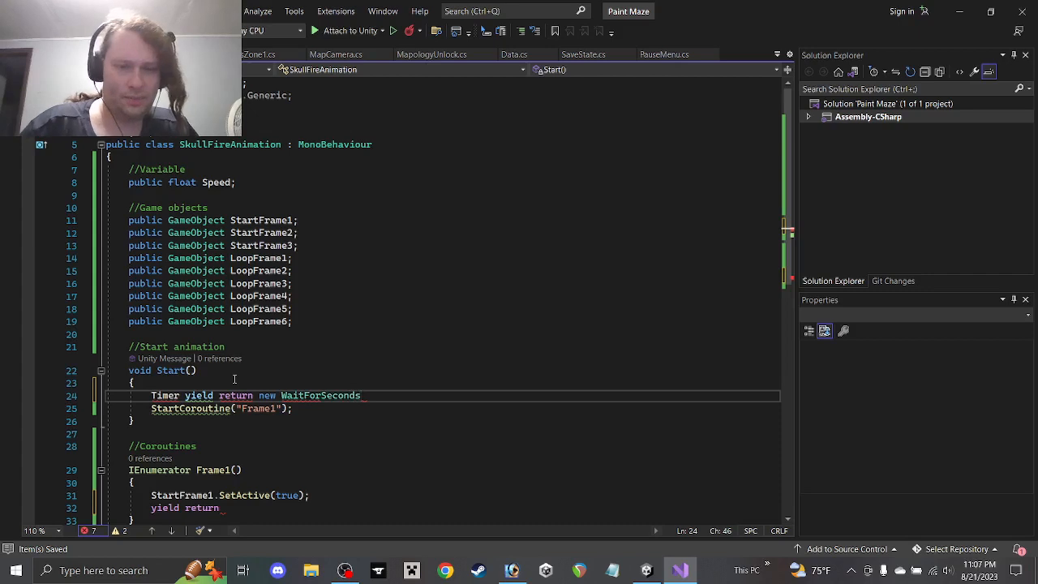
pyautogui.write('(Speed);')
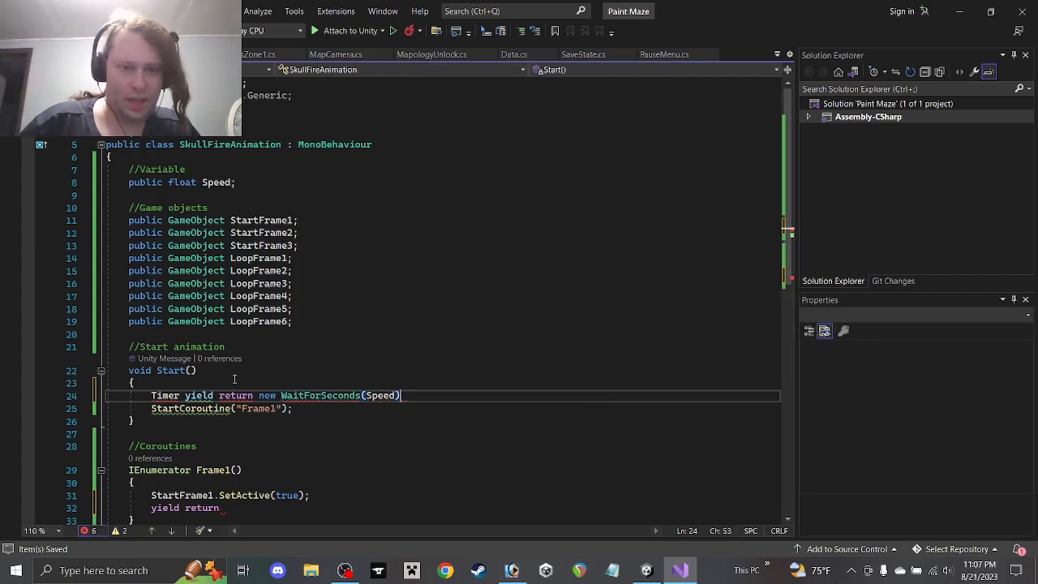
pyautogui.click(179, 396)
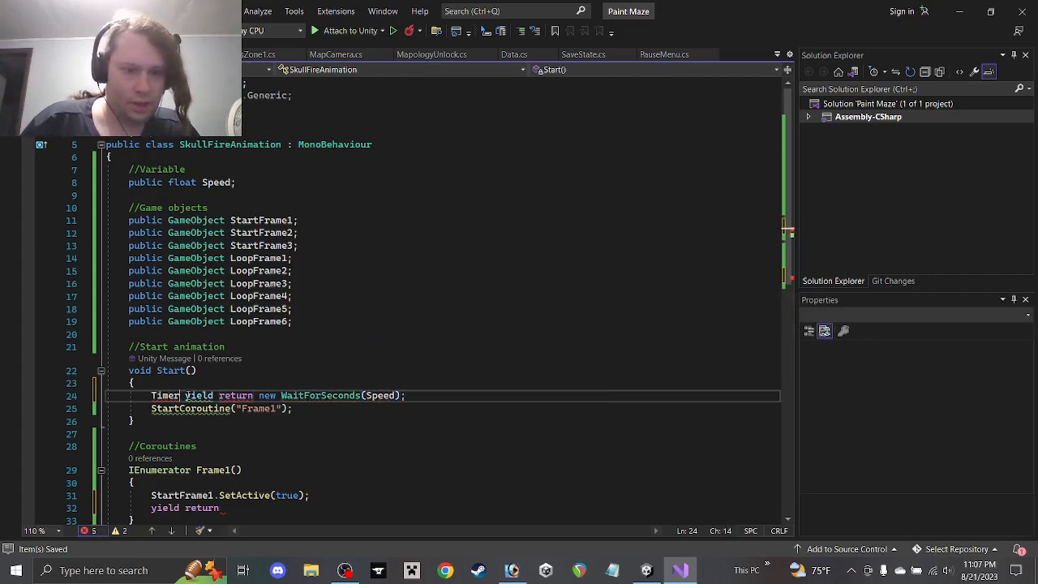
pyautogui.write('=')
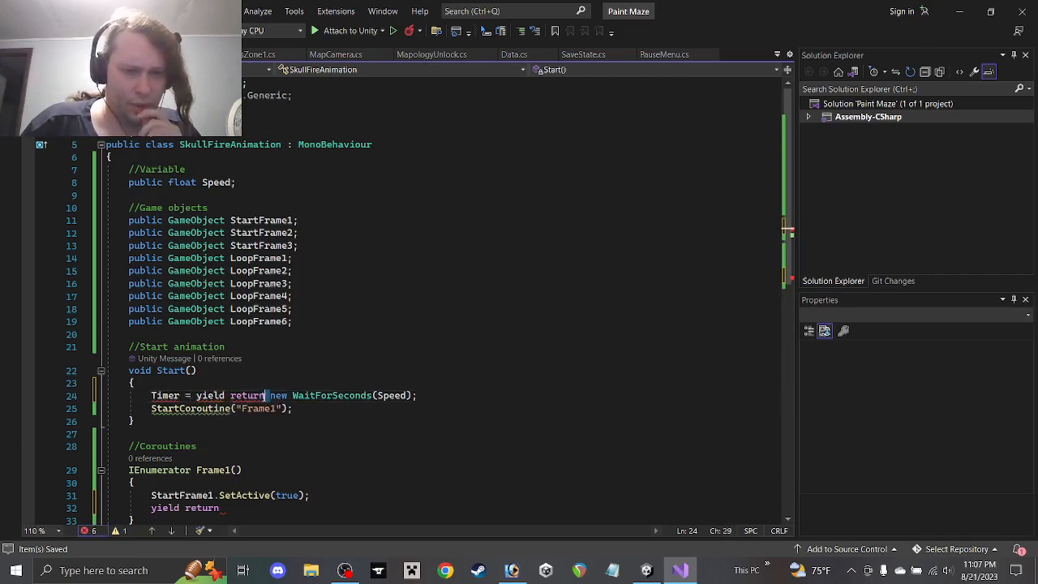
pyautogui.moveTo(267, 395); pyautogui.dragTo(196, 396)
pyautogui.press('BackSpace')
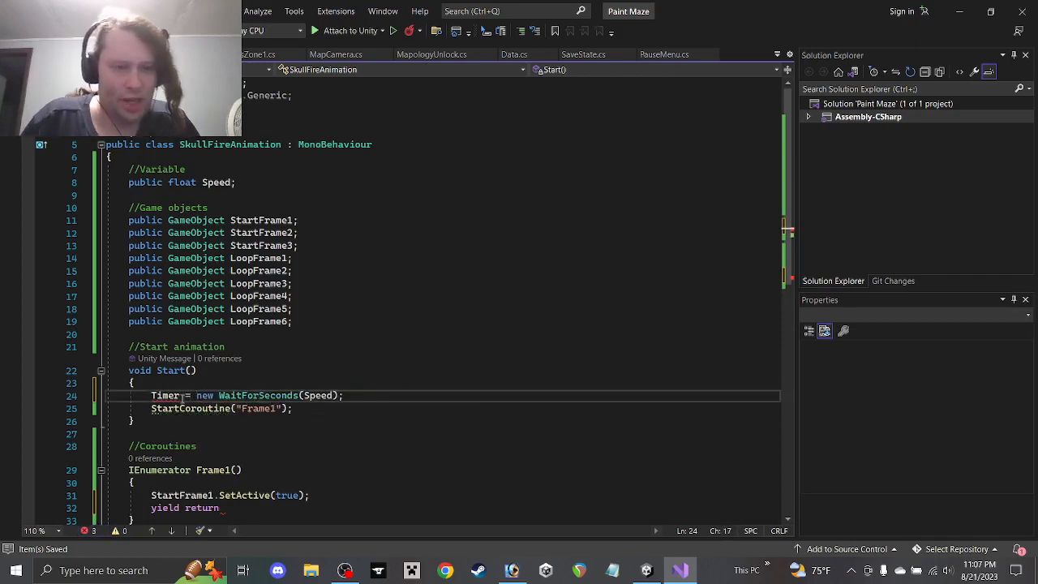
pyautogui.press('Left')
pyautogui.press('BackSpace')
pyautogui.press('BackSpace')
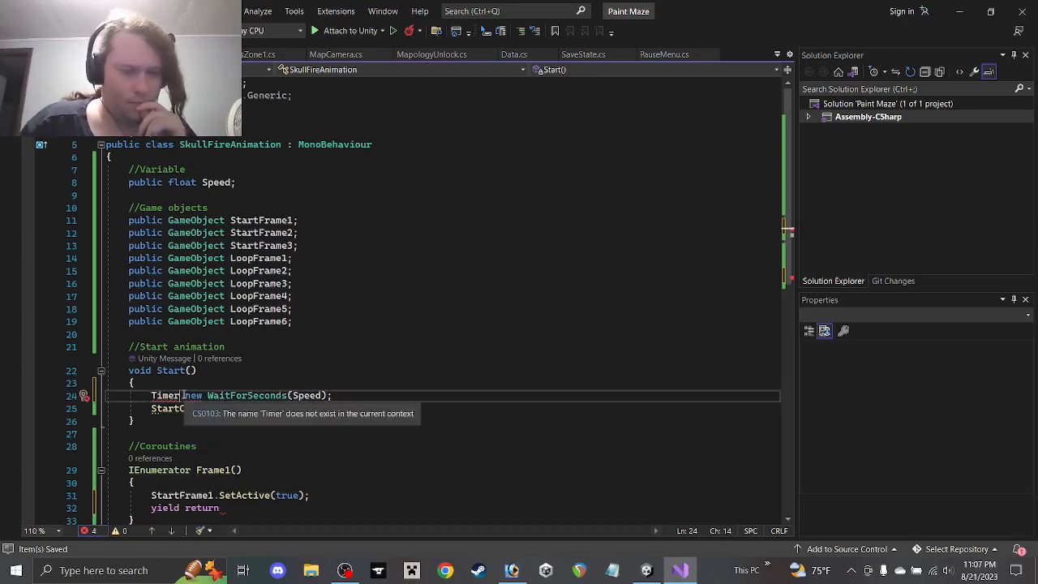
# Create an Update method and move the Timer line from Start into it
pyautogui.scroll(-2, 331, 399)
pyautogui.moveTo(334, 320); pyautogui.dragTo(107, 320)
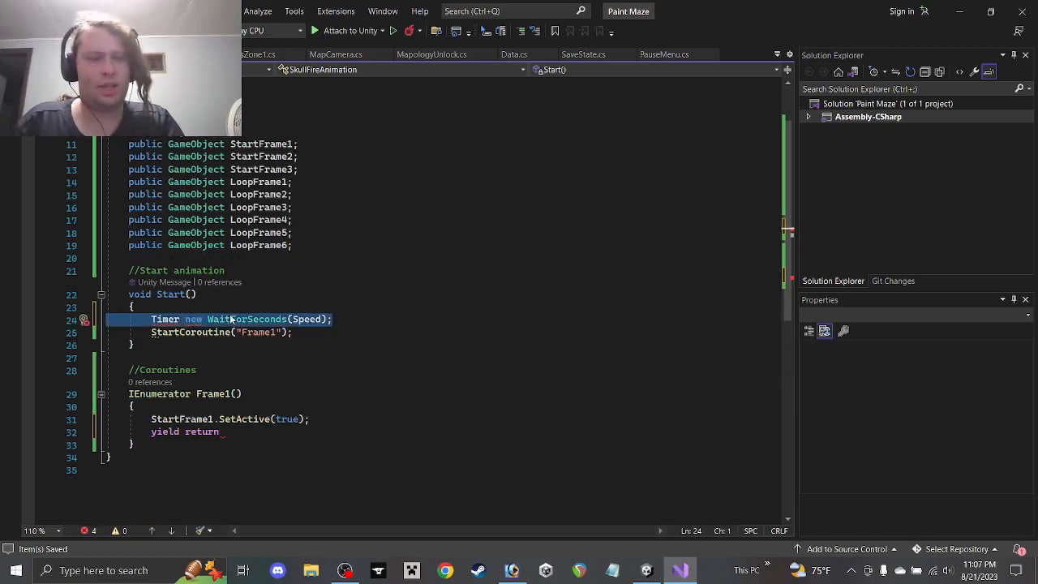
pyautogui.scroll(2, 205, 328)
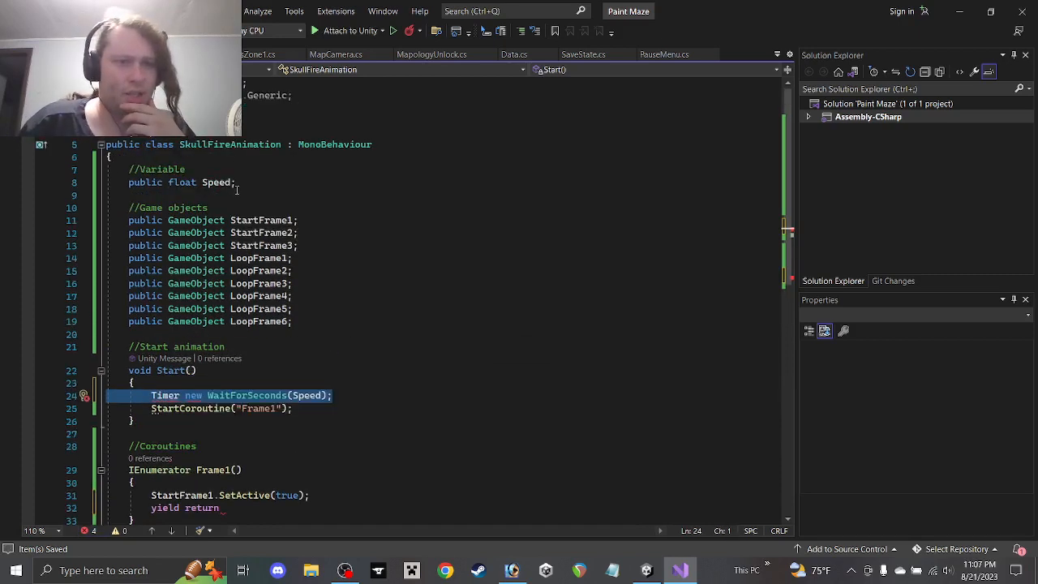
pyautogui.scroll(-2, 280, 369)
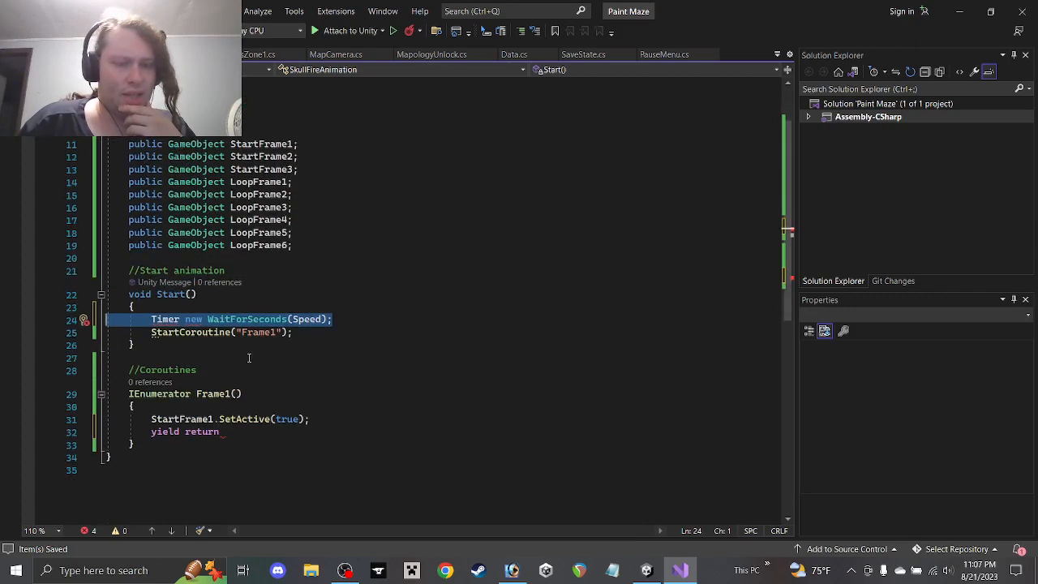
pyautogui.click(231, 355)
pyautogui.press('Return')
pyautogui.press('Return')
pyautogui.press('Up')
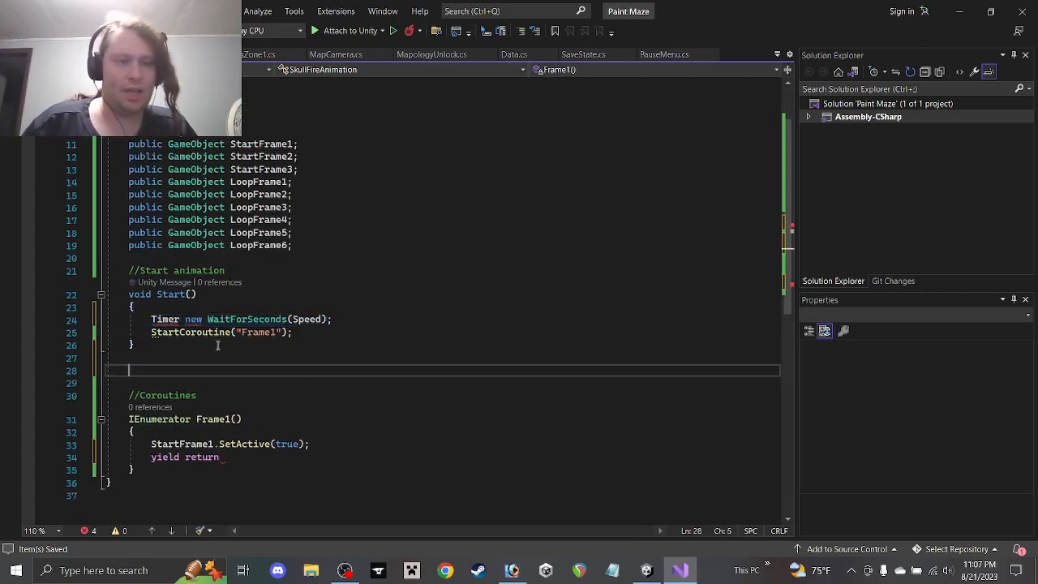
pyautogui.write('void up')
pyautogui.press('Tab')
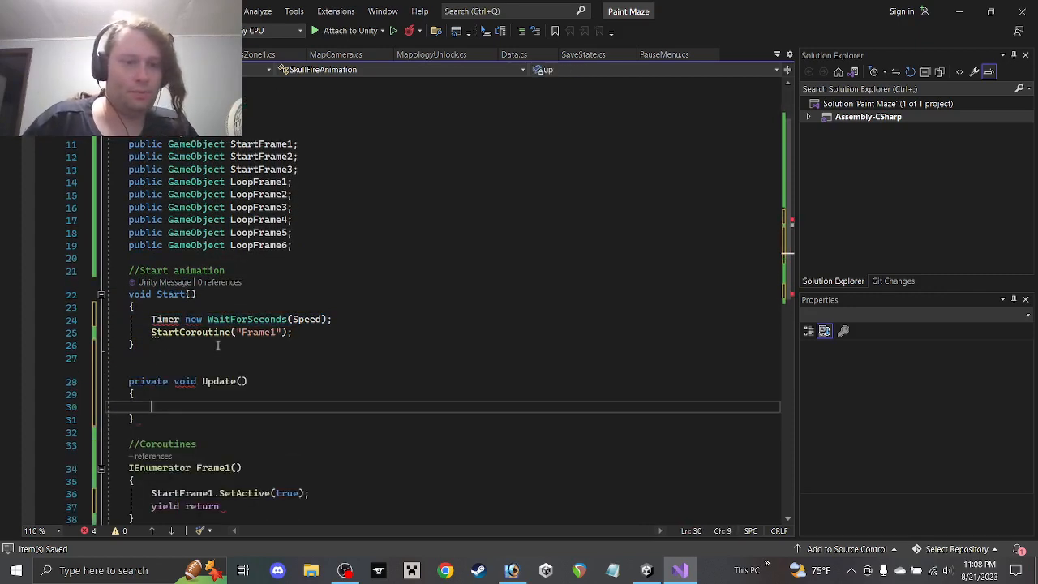
pyautogui.moveTo(334, 323); pyautogui.dragTo(46, 321)
pyautogui.hotkey('ctrl', 'c')
pyautogui.press('BackSpace')
pyautogui.press('BackSpace')
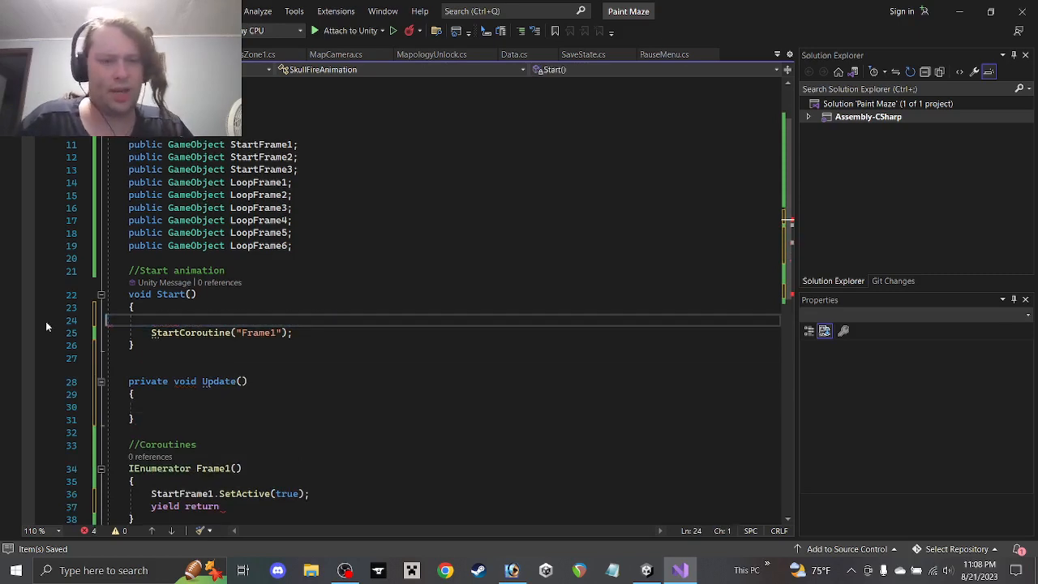
pyautogui.click(161, 404)
pyautogui.press('Up')
pyautogui.hotkey('ctrl', 'v')
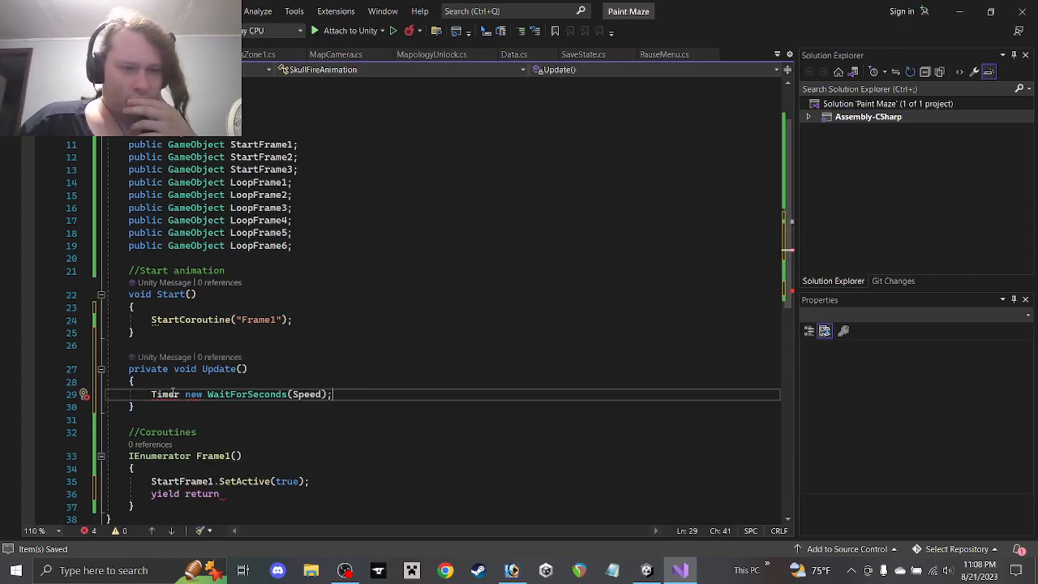
# Rewrite the line as new WaitForSeconds(Speed) = timer;, then delete the whole Update method
pyautogui.moveTo(174, 392)
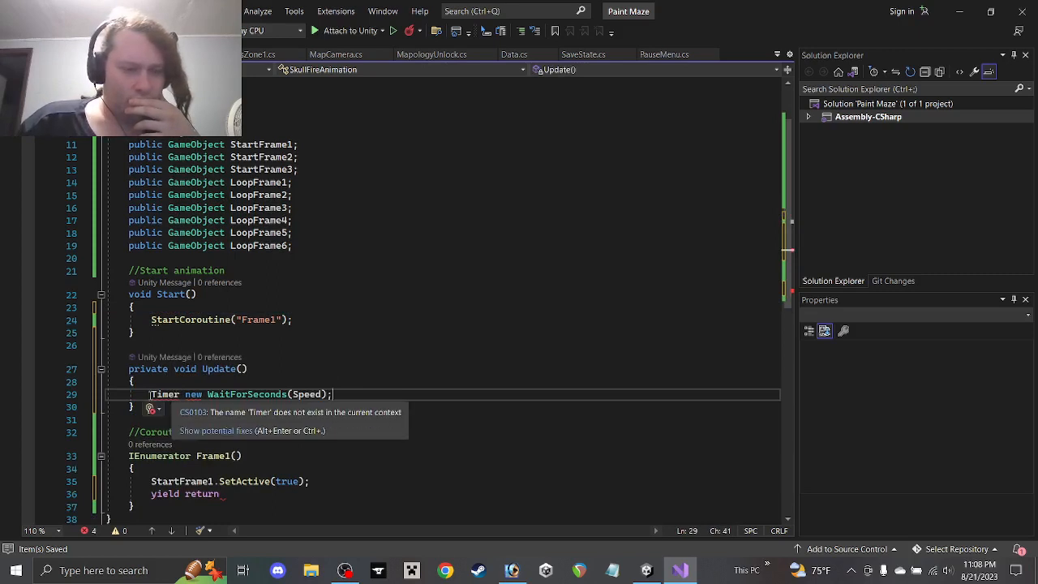
pyautogui.click(152, 395)
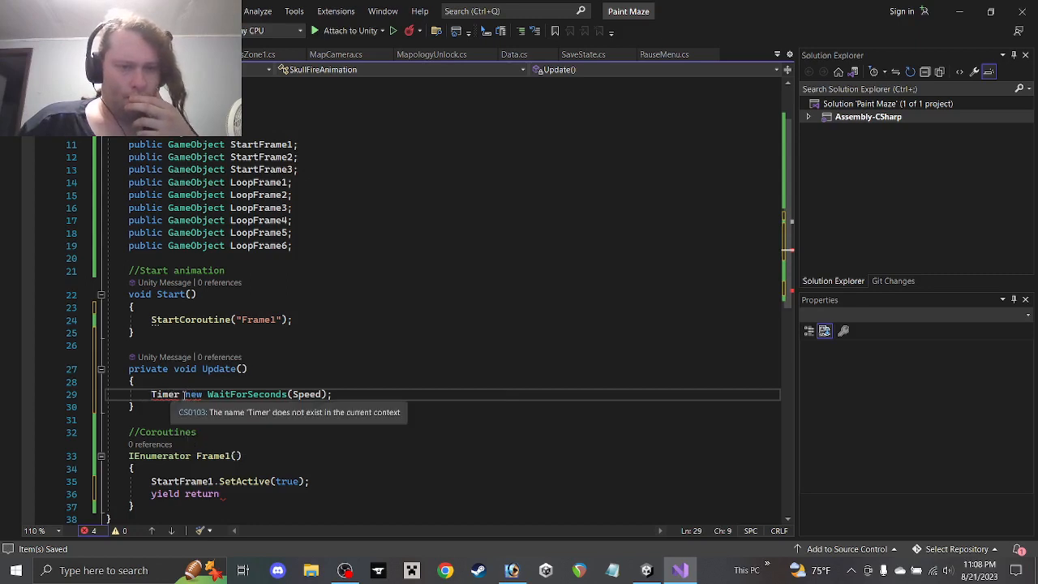
pyautogui.moveTo(185, 395); pyautogui.dragTo(151, 395)
pyautogui.press('BackSpace')
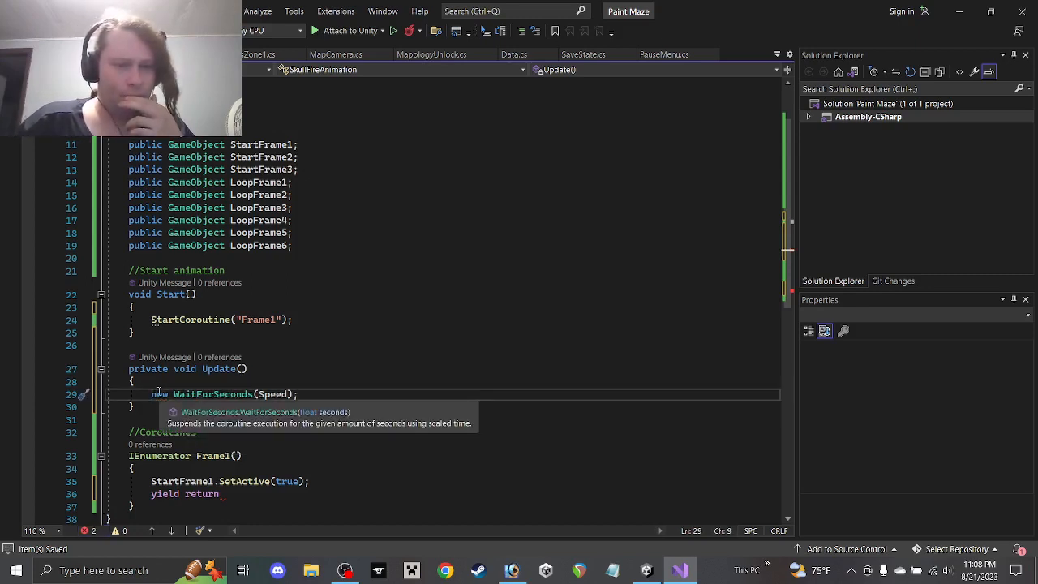
pyautogui.click(311, 395)
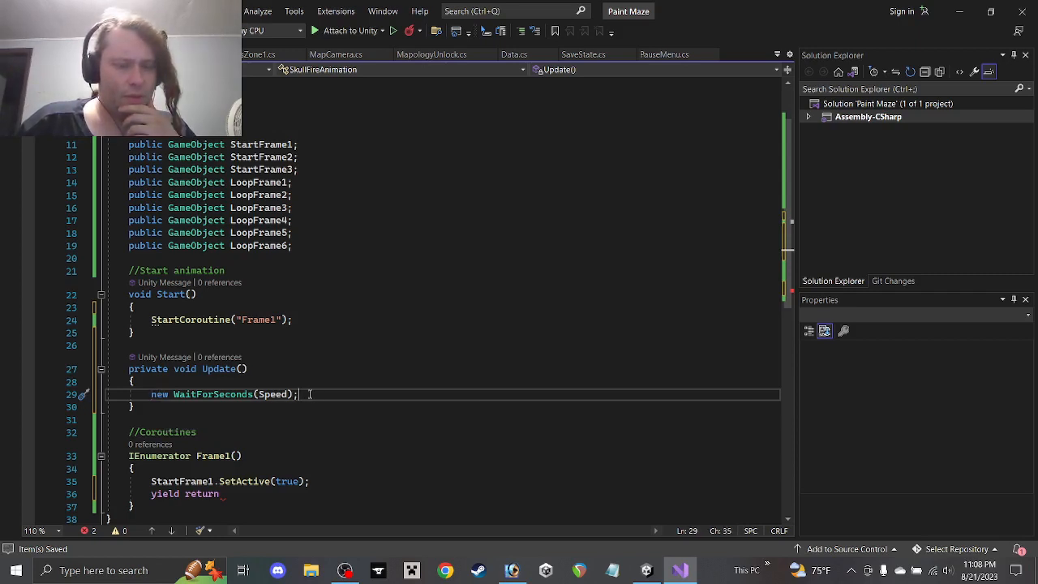
pyautogui.press('BackSpace')
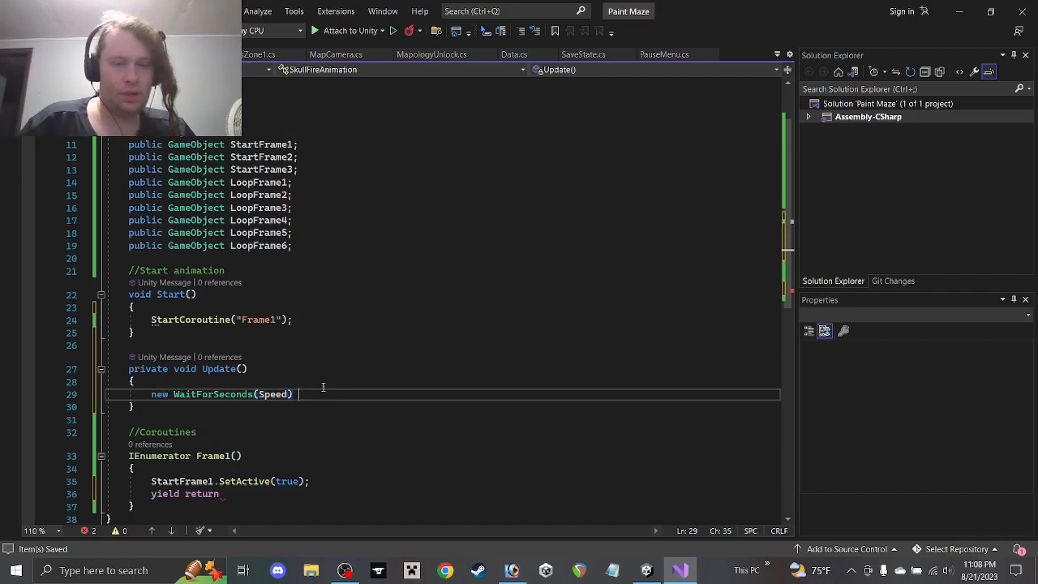
pyautogui.write('= timer;')
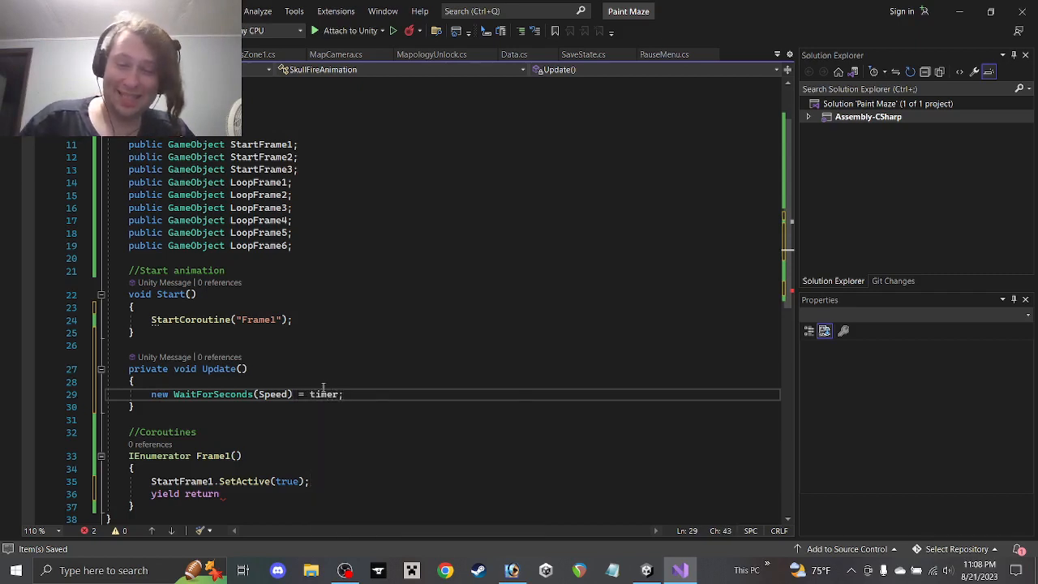
pyautogui.hotkey('shift', 'Up')
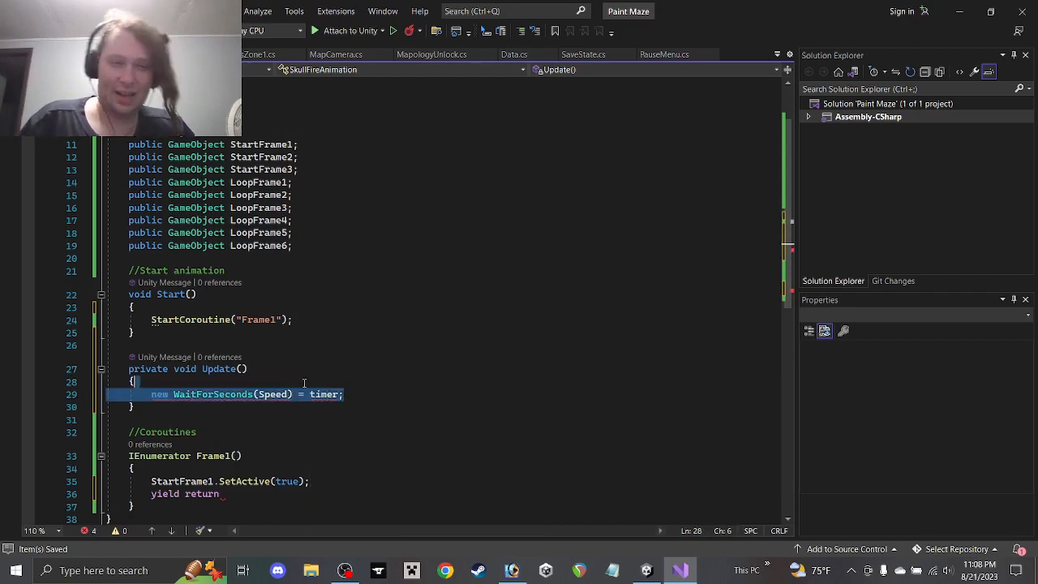
pyautogui.click(159, 414)
pyautogui.hotkey('shift', 'Up')
pyautogui.hotkey('shift', 'Up')
pyautogui.hotkey('shift', 'Up')
pyautogui.hotkey('shift', 'Up')
pyautogui.hotkey('shift', 'Up')
pyautogui.press('Delete')
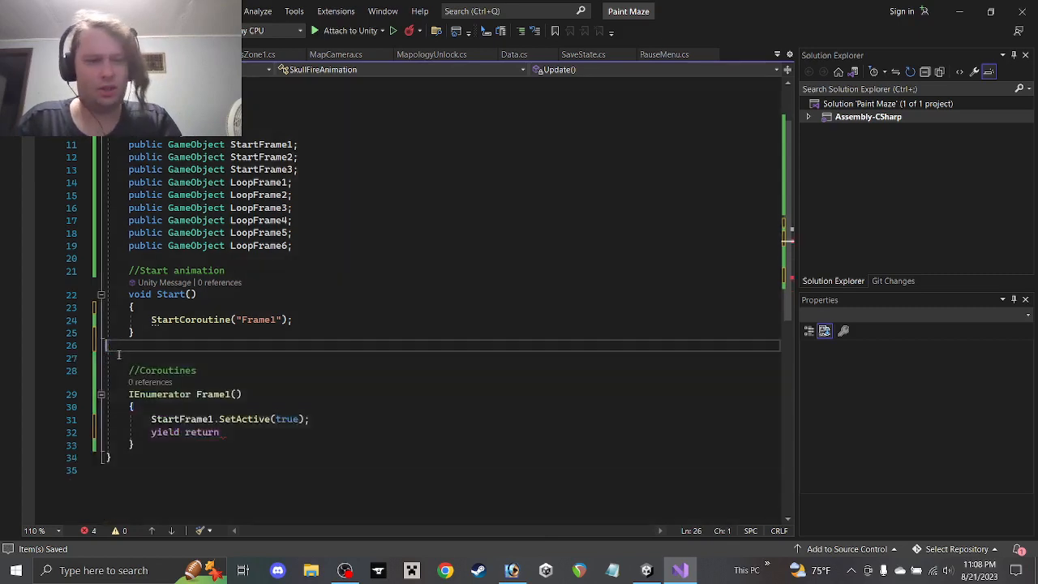
# Complete the wait line as yield return new WaitForSeconds(Speed);
pyautogui.click(235, 419)
pyautogui.write('new')
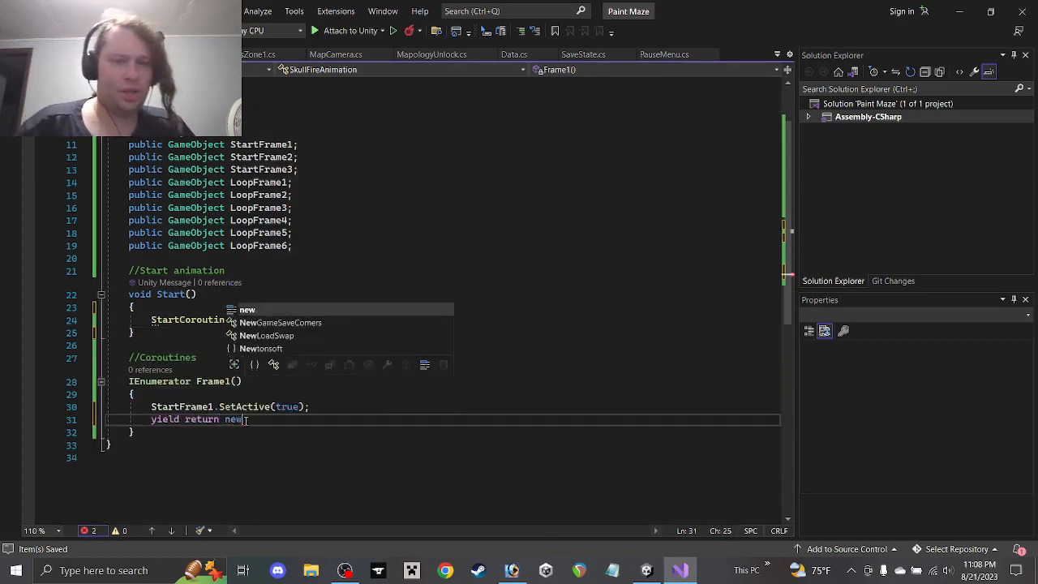
pyautogui.write(' Wait')
pyautogui.press('Down')
pyautogui.press('Down')
pyautogui.press('Tab')
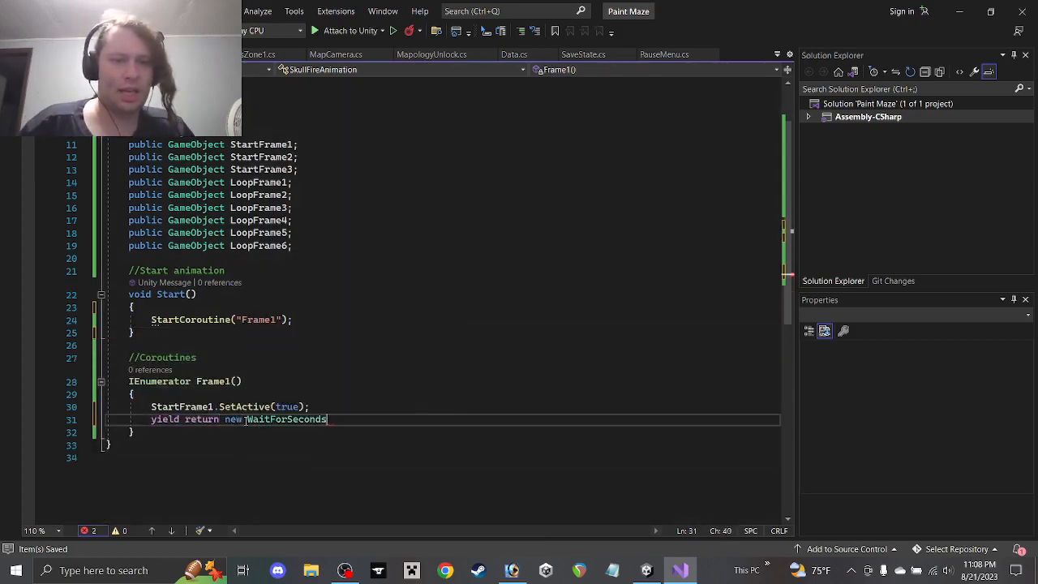
pyautogui.write('(0')
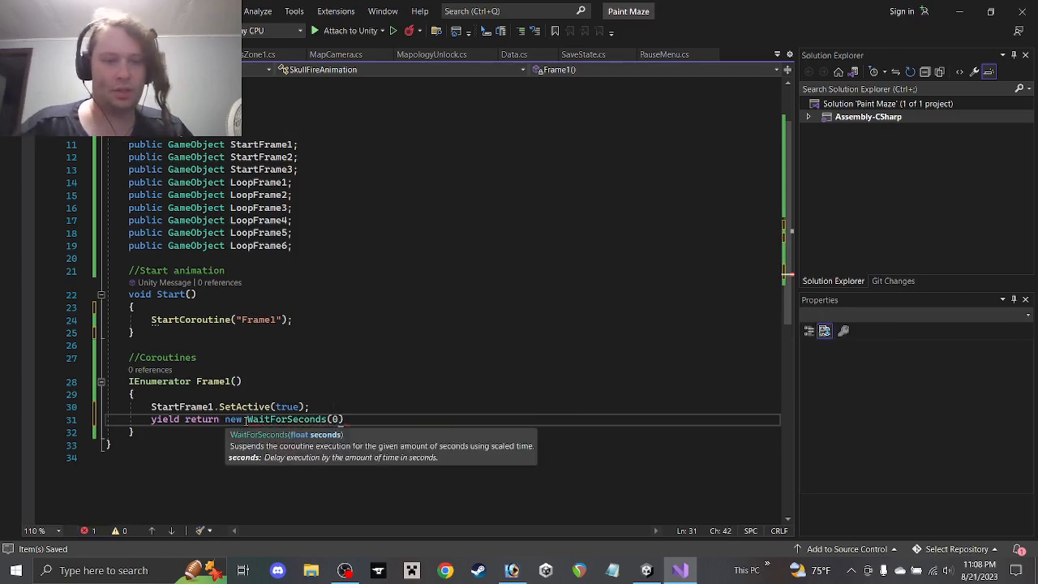
pyautogui.press('BackSpace')
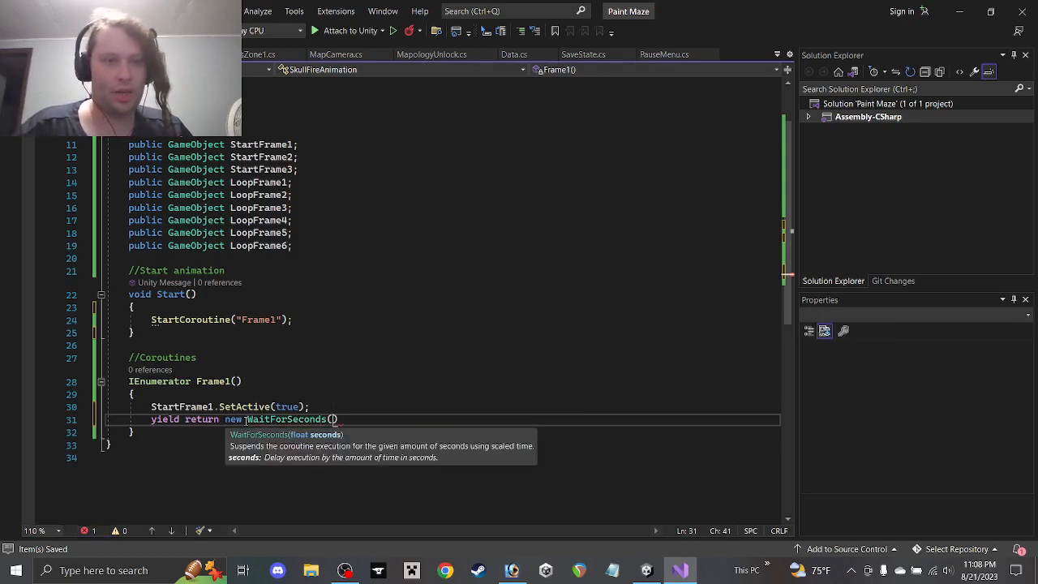
pyautogui.write('Speed);')
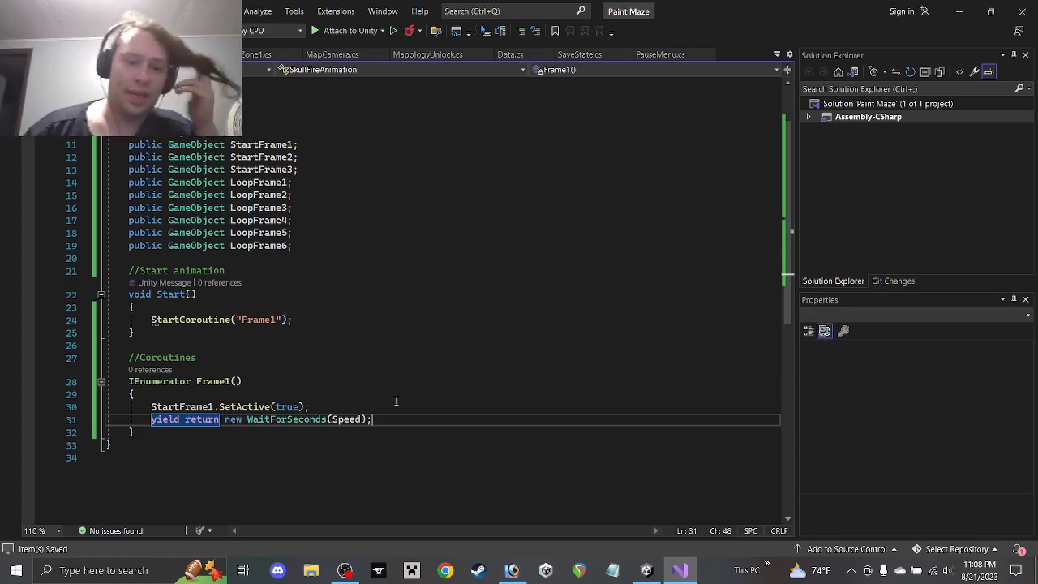
pyautogui.click(346, 573)
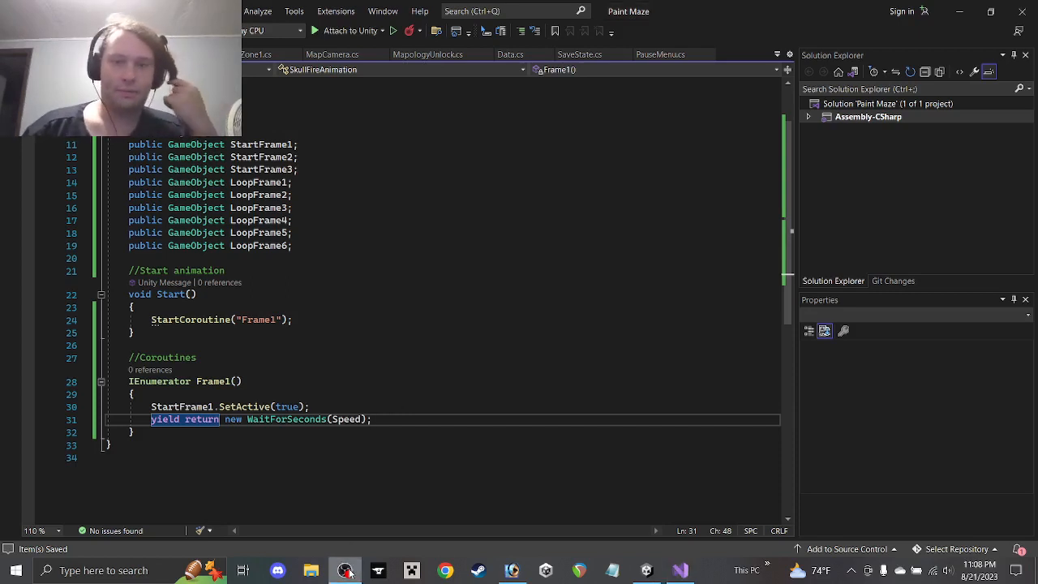
pyautogui.click(147, 431)
pyautogui.click(388, 423)
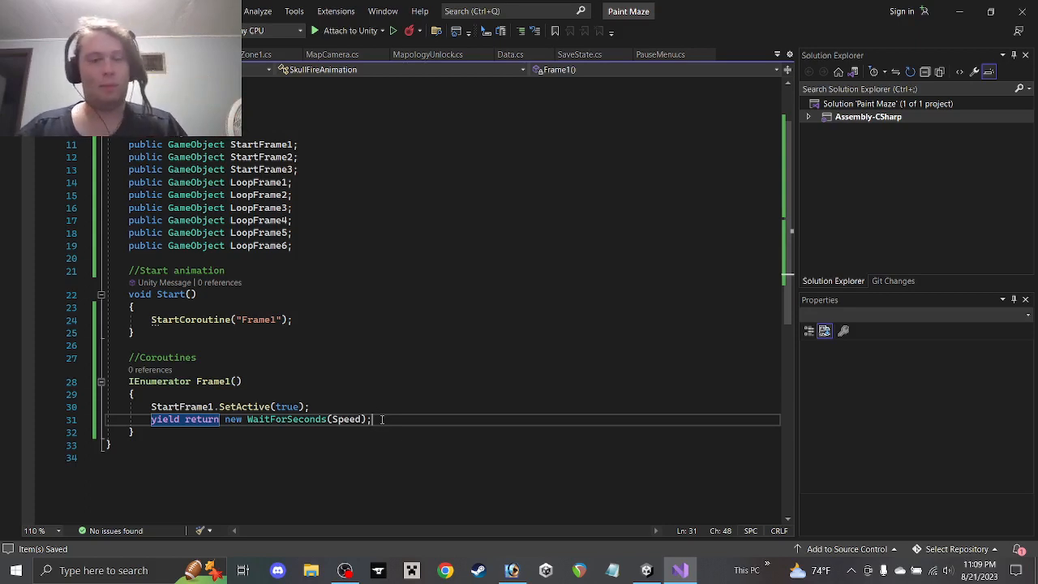
# Add StartCoroutine("Frame2"); on the line after the wait
pyautogui.press('Return')
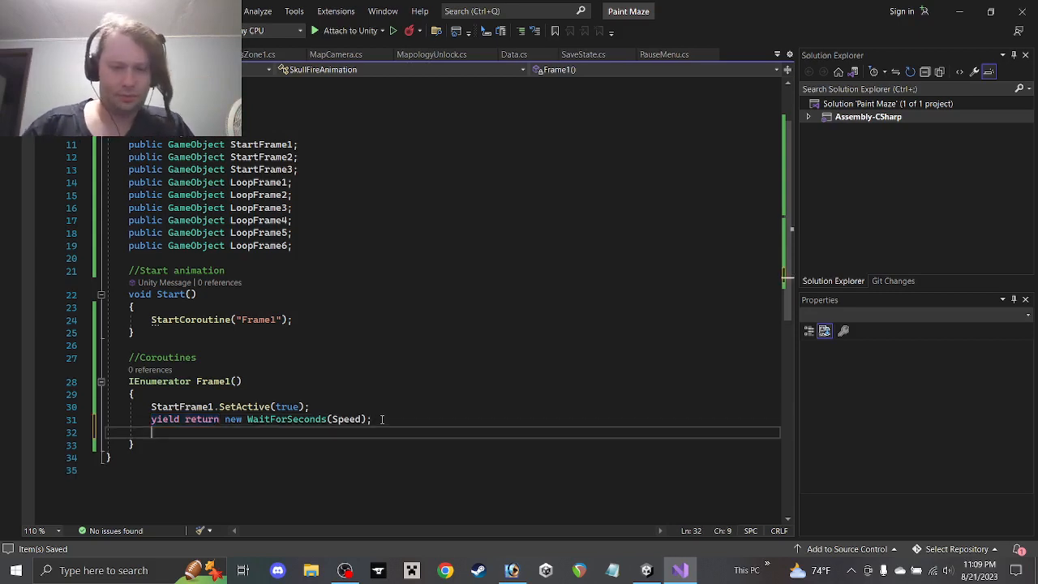
pyautogui.write('Start')
pyautogui.press('Tab')
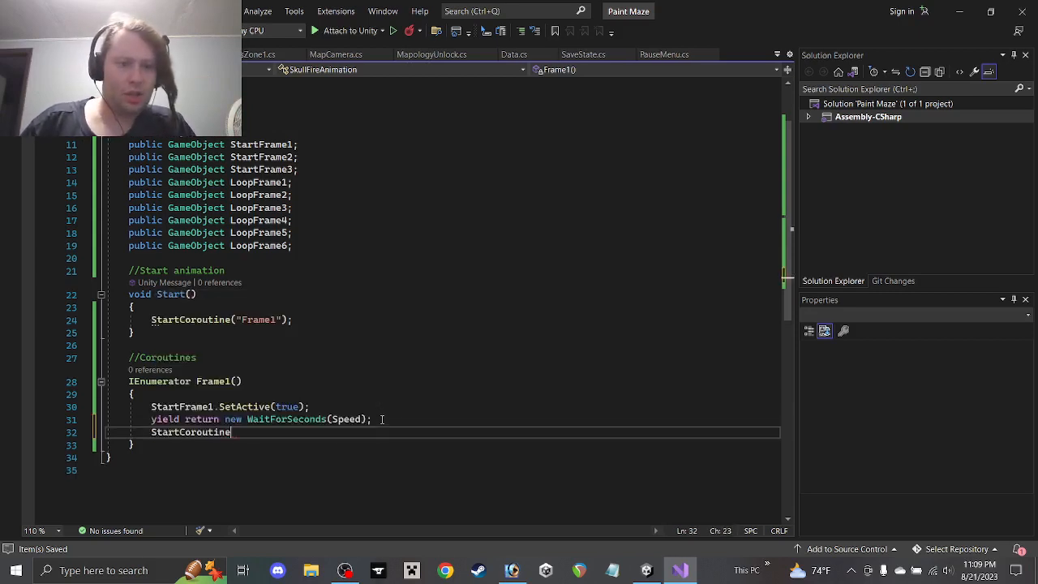
pyautogui.write('("')
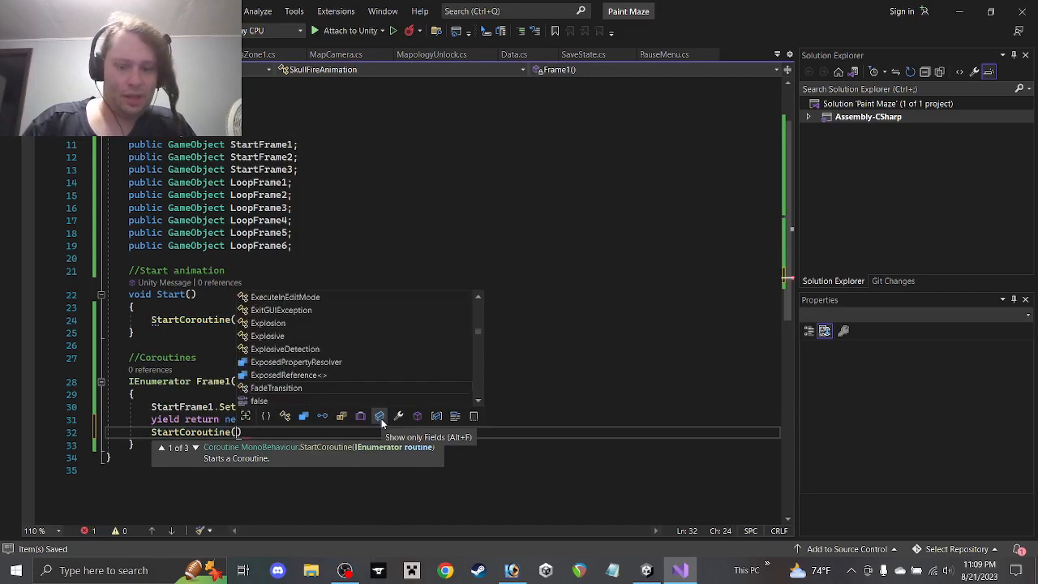
pyautogui.write('Frame2")')
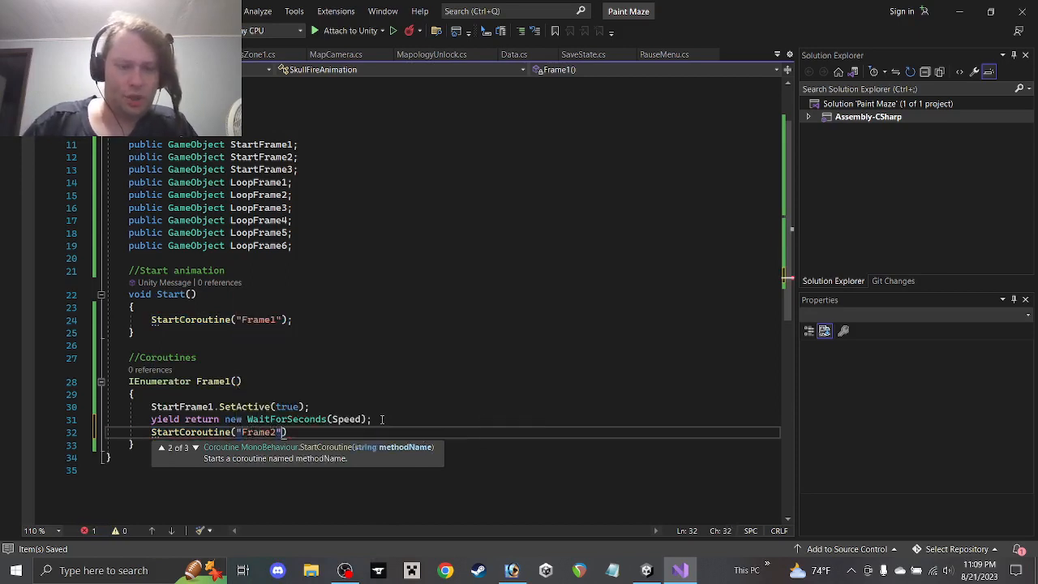
pyautogui.write(';')
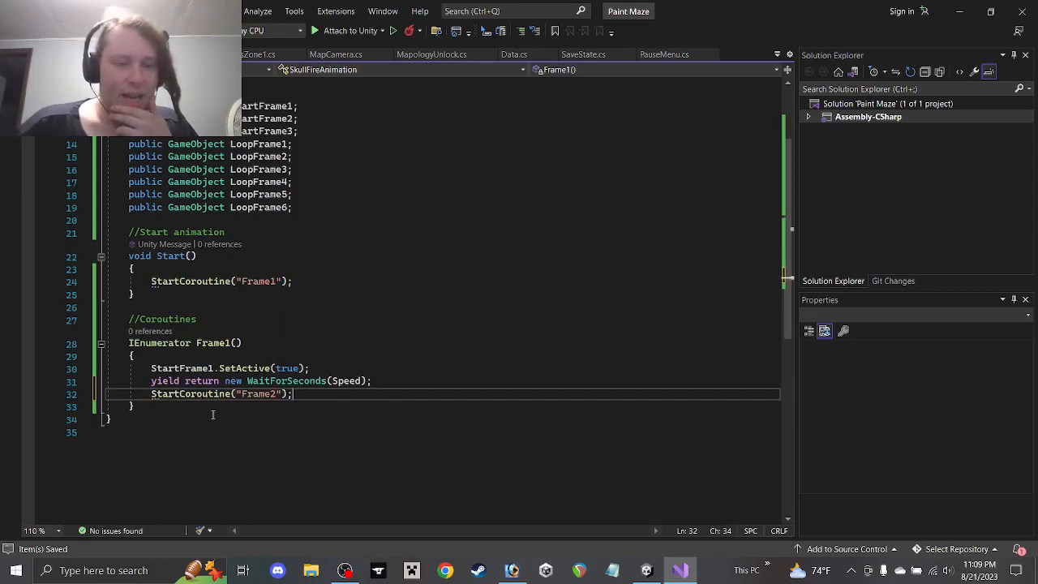
pyautogui.scroll(-1, 213, 410)
pyautogui.moveTo(171, 407); pyautogui.dragTo(88, 344)
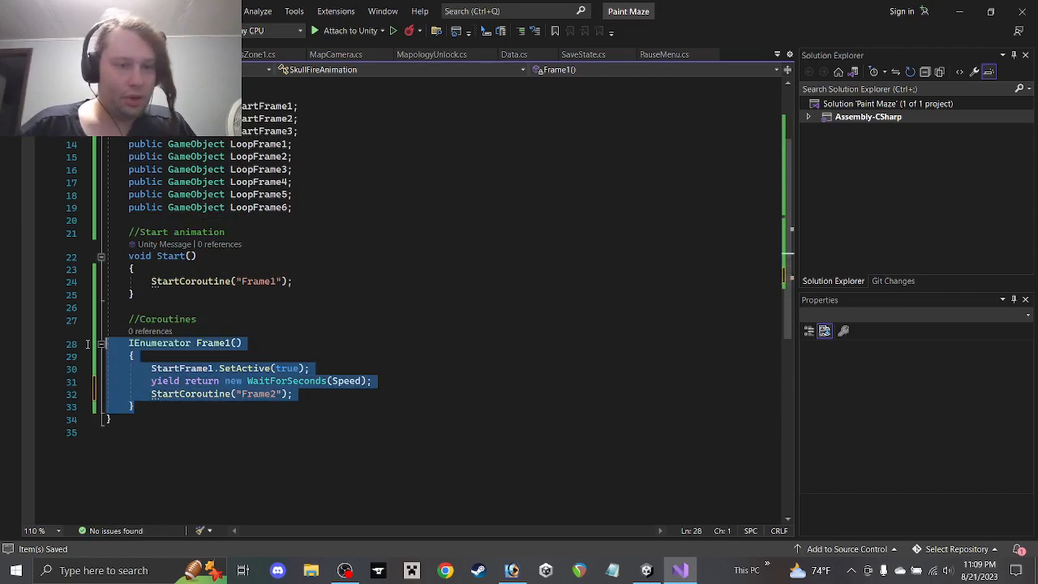
# Paste a copy of Frame1 below as Frame2, setting StartFrame1.SetActive(false)
pyautogui.hotkey('ctrl', 'c')
pyautogui.click(154, 407)
pyautogui.press('Return')
pyautogui.press('Return')
pyautogui.hotkey('ctrl', 'v')
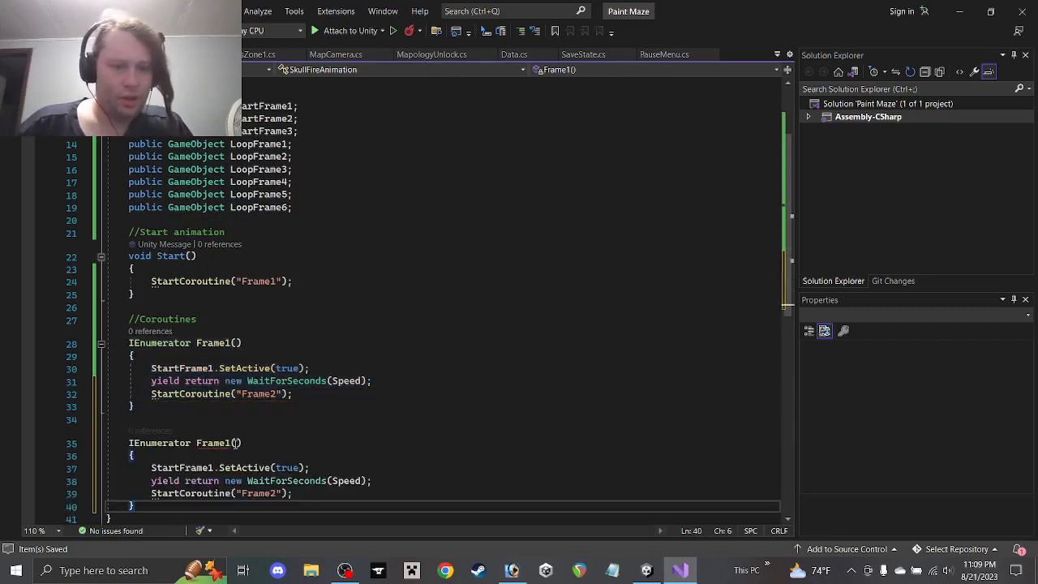
pyautogui.click(233, 443)
pyautogui.press('BackSpace')
pyautogui.write('2')
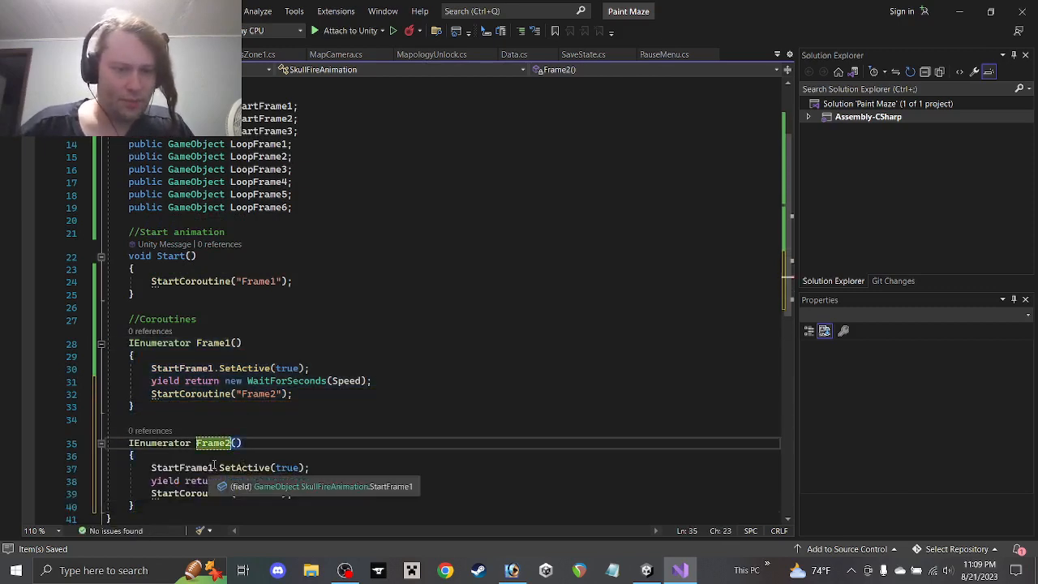
pyautogui.doubleClick(287, 468)
pyautogui.write('false')
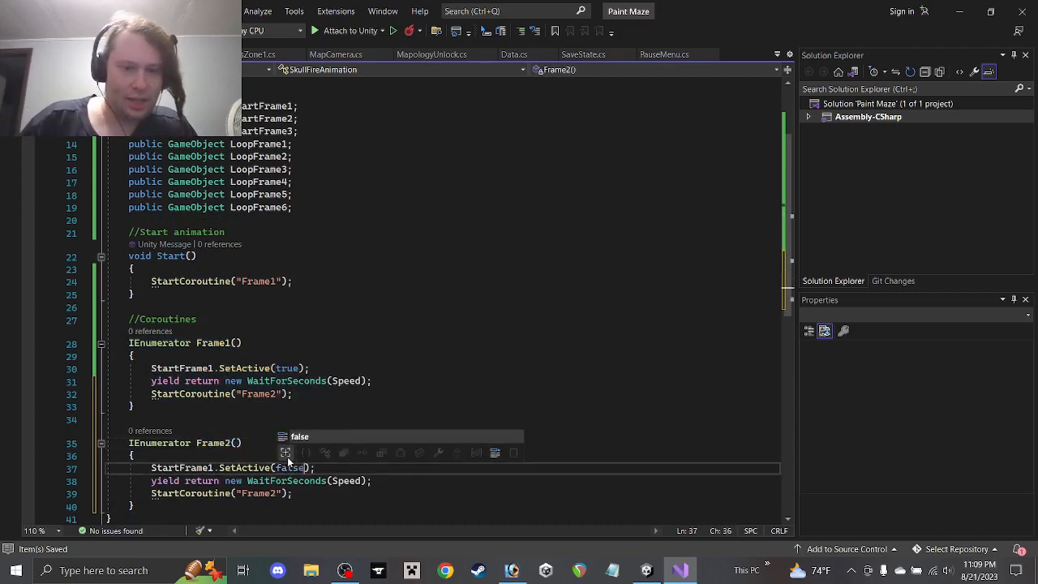
# In Frame2, add StartFrame2.SetActive(true) and make it start Frame3
pyautogui.moveTo(328, 469); pyautogui.dragTo(26, 466)
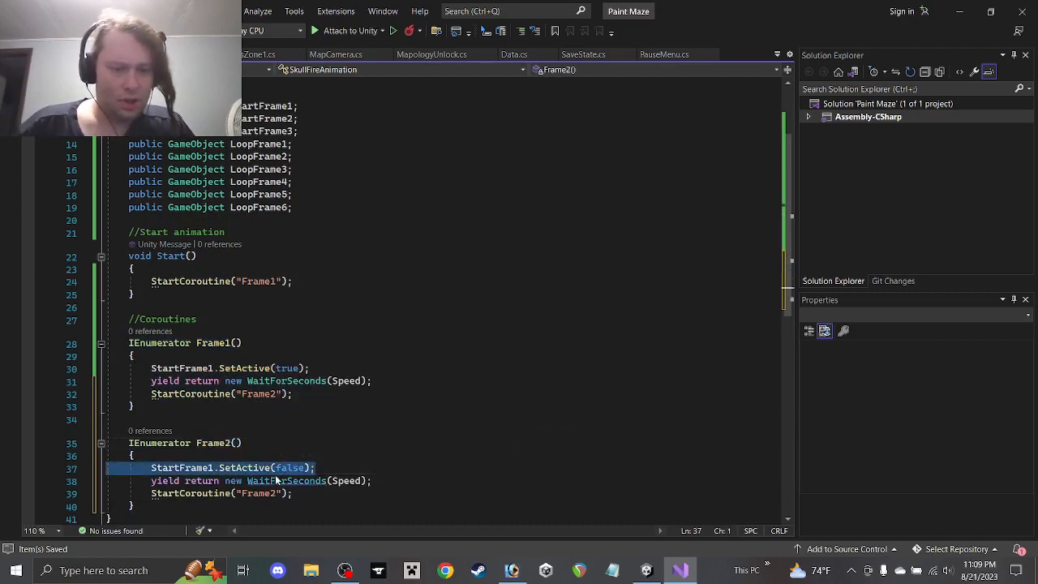
pyautogui.keyDown('shift'); pyautogui.click(322, 455); pyautogui.keyUp('shift')
pyautogui.hotkey('ctrl', 'd')
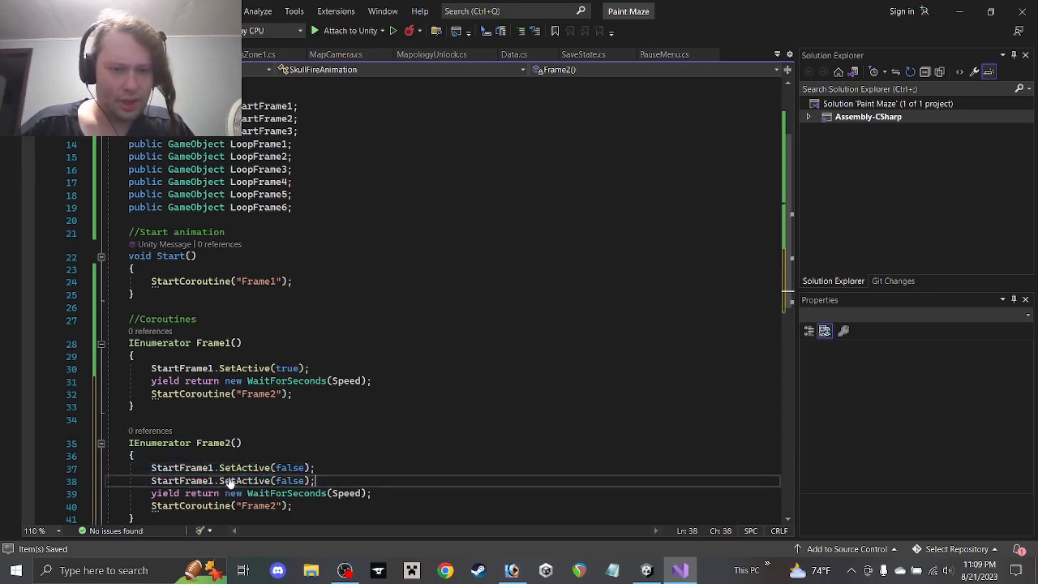
pyautogui.click(211, 481)
pyautogui.press('Delete')
pyautogui.write('2')
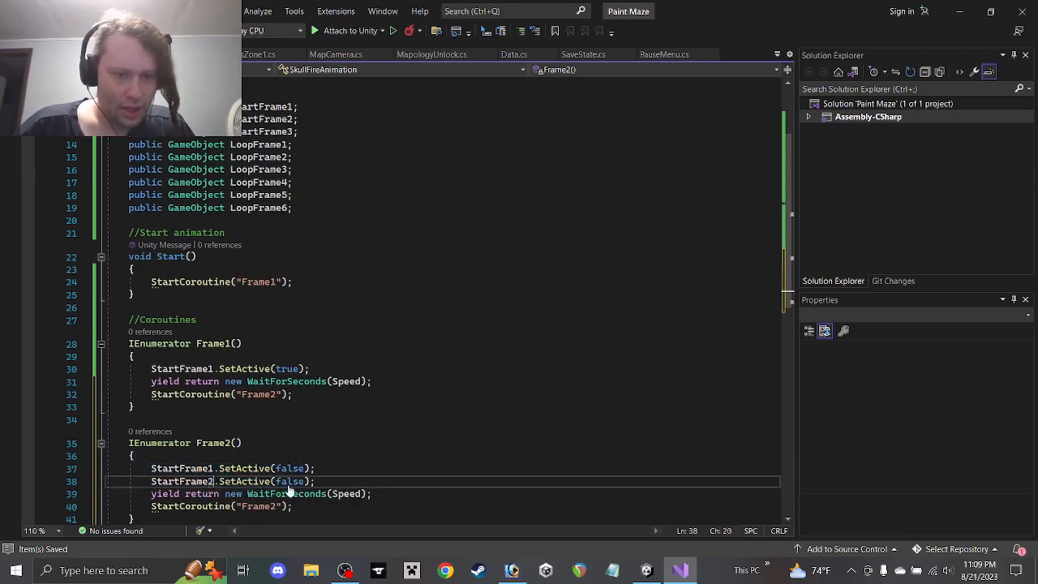
pyautogui.doubleClick(289, 481)
pyautogui.write('true')
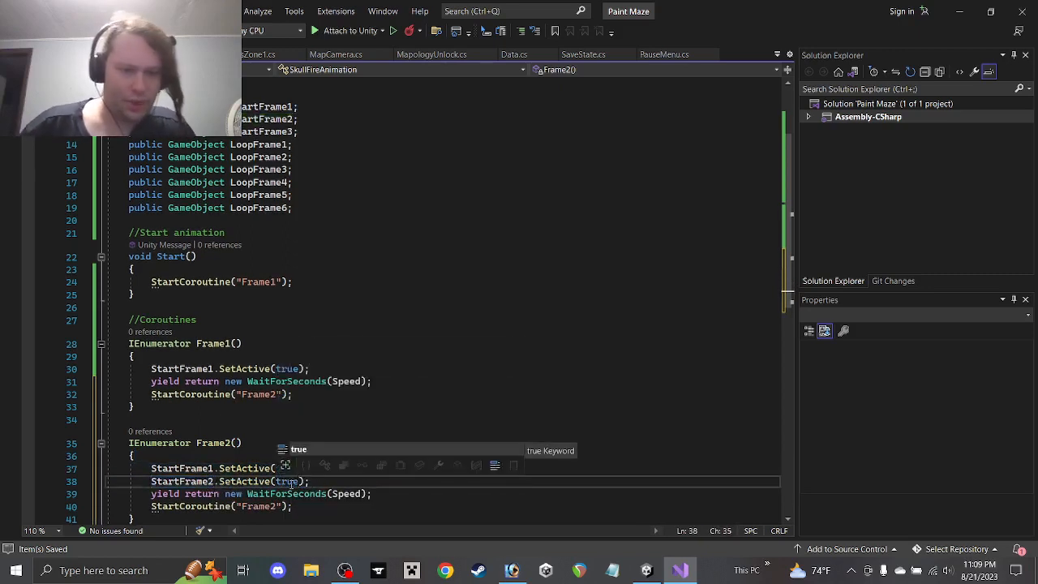
pyautogui.click(276, 506)
pyautogui.press('BackSpace')
pyautogui.write('3')
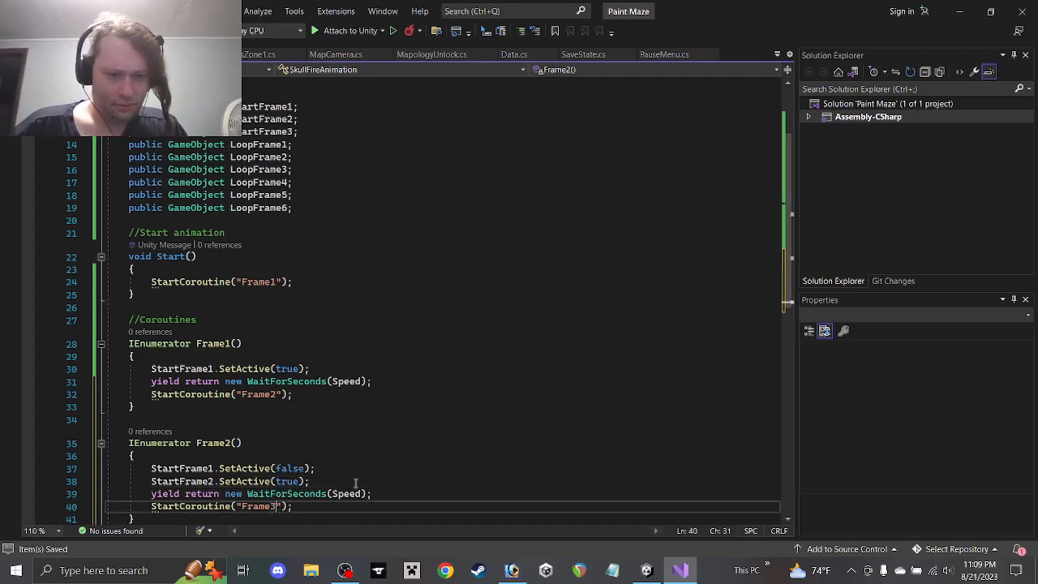
# Paste a copy of Frame2 below it and rename the copy Frame3
pyautogui.scroll(-3, 251, 477)
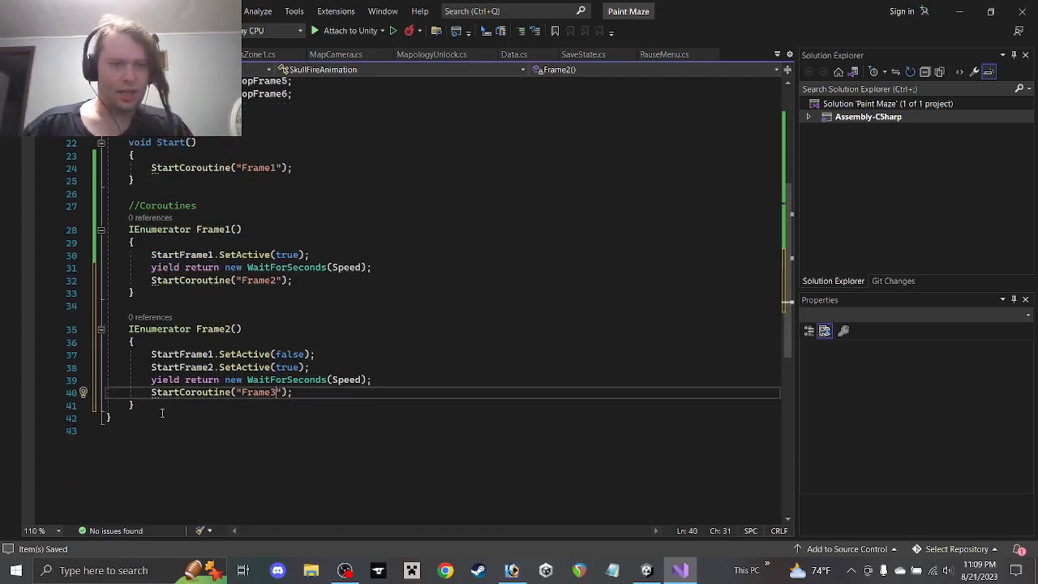
pyautogui.moveTo(162, 414); pyautogui.dragTo(90, 323)
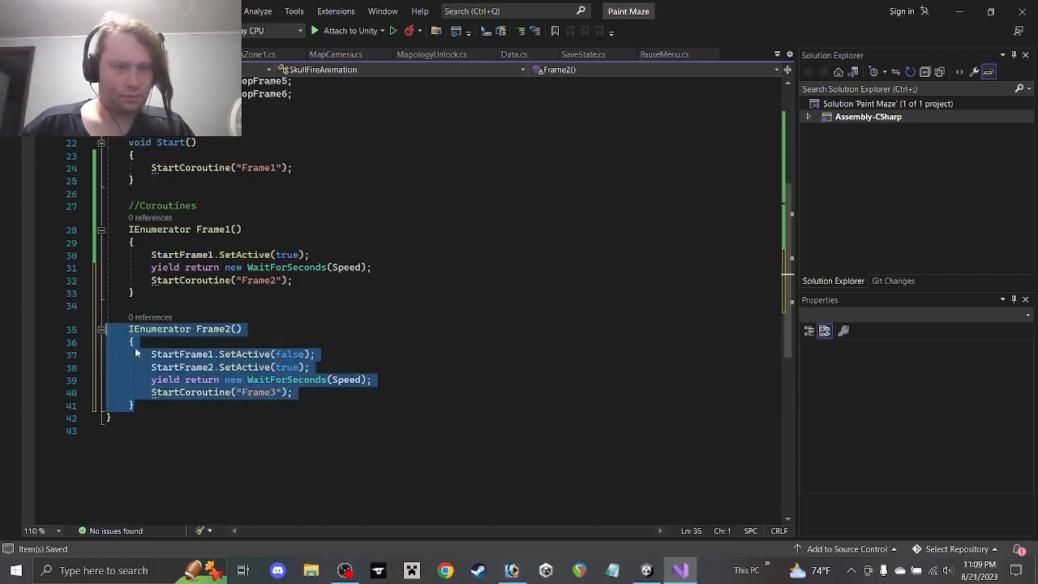
pyautogui.click(160, 402)
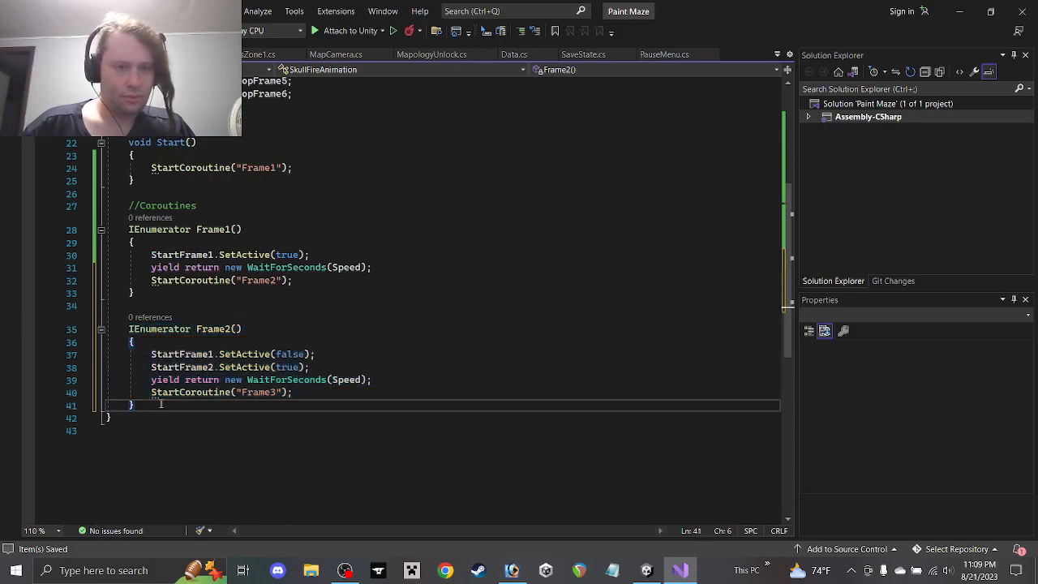
pyautogui.moveTo(160, 403); pyautogui.dragTo(136, 301)
pyautogui.click(160, 411)
pyautogui.hotkey('ctrl', 'v')
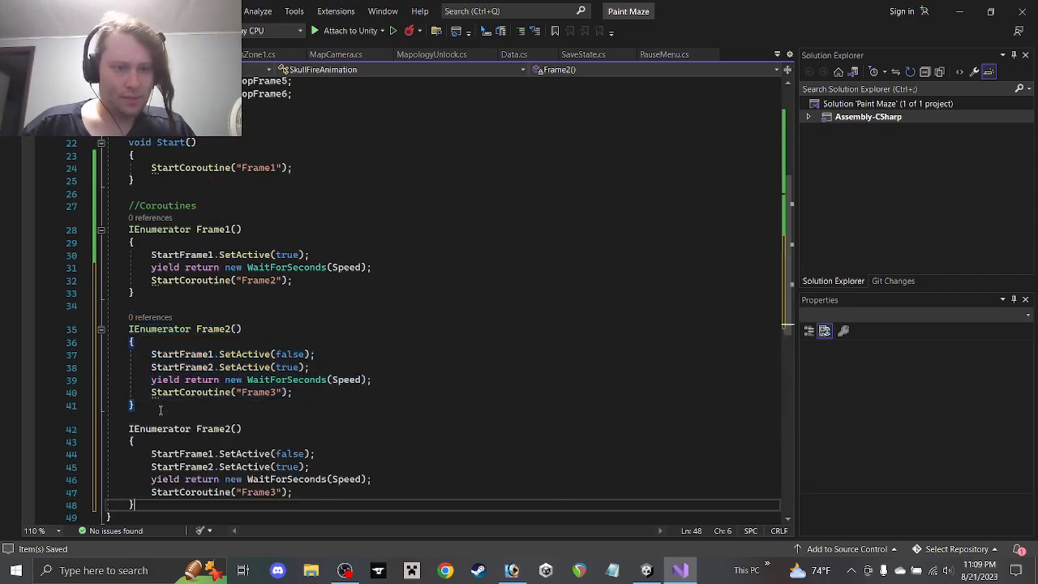
pyautogui.click(154, 408)
pyautogui.press('Return')
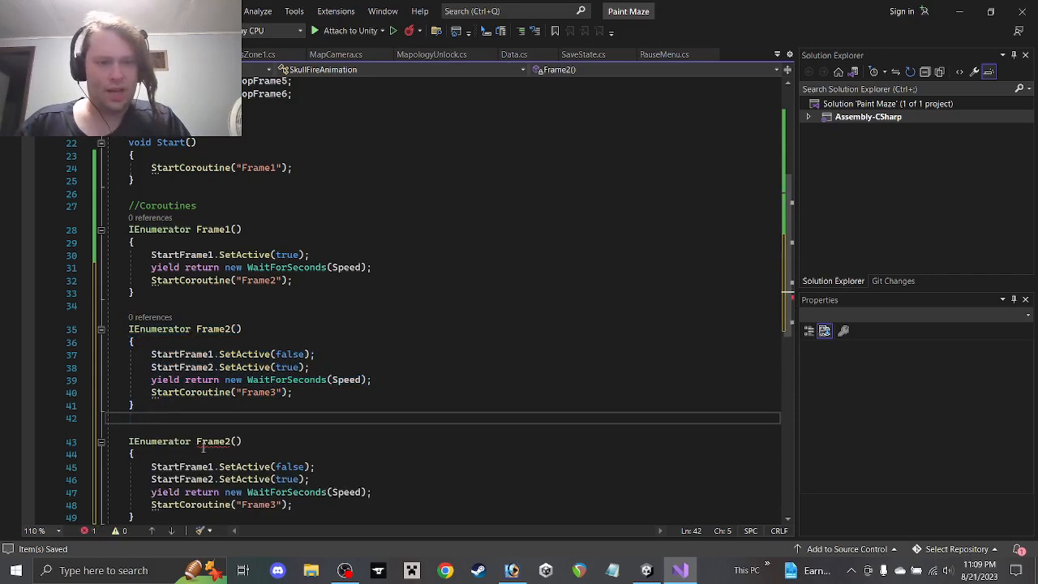
pyautogui.click(226, 442)
pyautogui.press('Delete')
pyautogui.write('3')
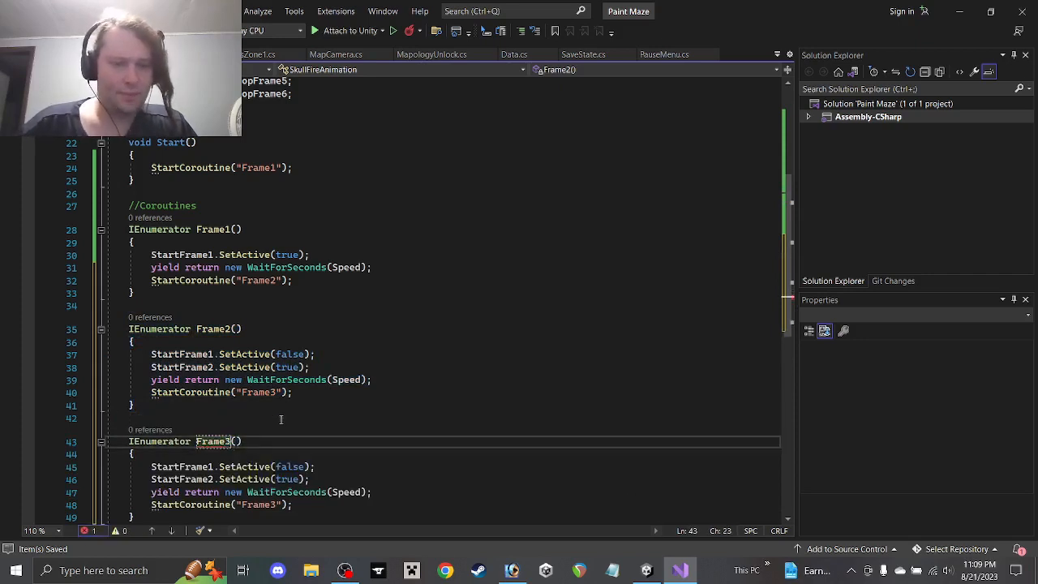
# In Frame3, hide StartFrame2, show StartFrame3, and start Frame4
pyautogui.scroll(-2, 280, 418)
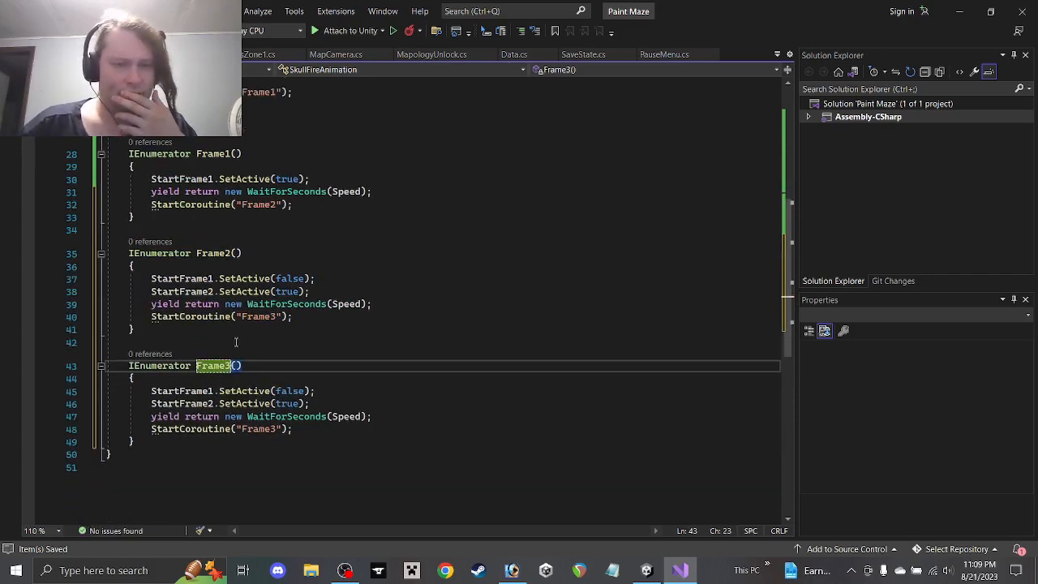
pyautogui.click(213, 391)
pyautogui.press('BackSpace')
pyautogui.write('2')
pyautogui.press('Down')
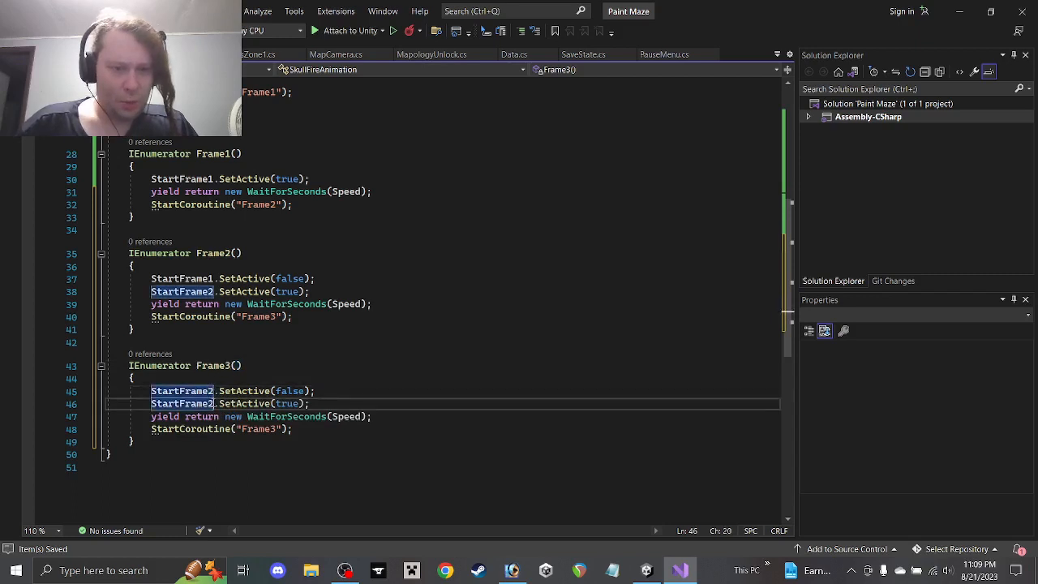
pyautogui.press('BackSpace')
pyautogui.write('3')
pyautogui.click(272, 431)
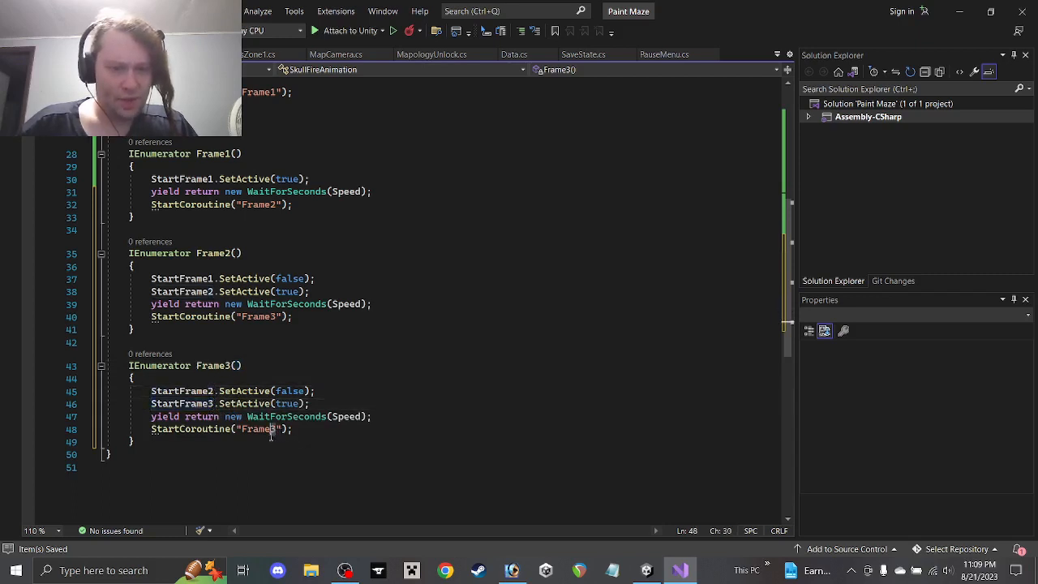
pyautogui.press('Delete')
pyautogui.write('4')
# Copy the Frame3 coroutine and paste a duplicate below it
pyautogui.moveTo(155, 443); pyautogui.dragTo(162, 326)
pyautogui.hotkey('ctrl', 'c')
pyautogui.click(169, 442)
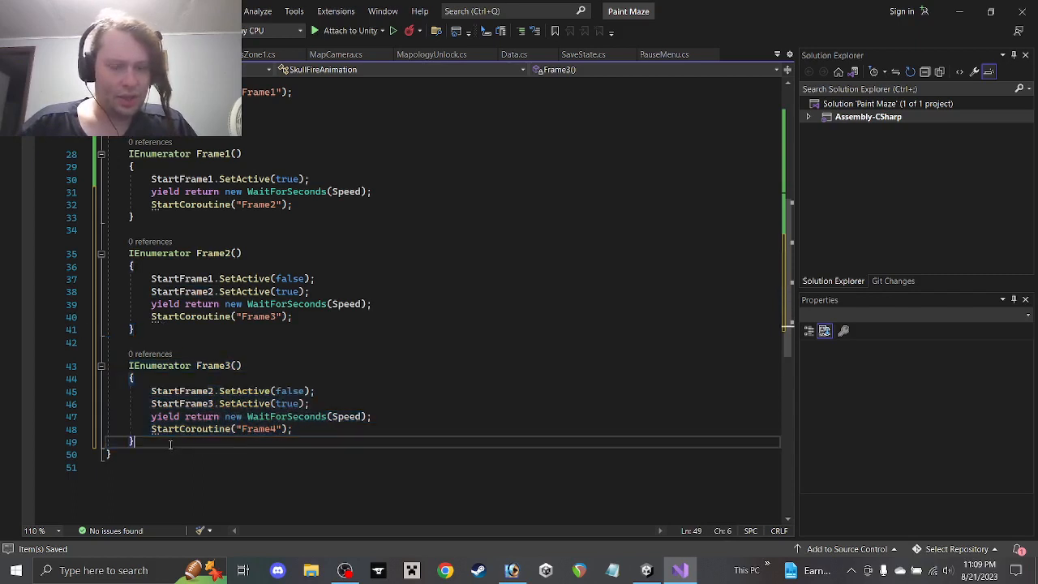
pyautogui.hotkey('ctrl', 'v')
# Rename the pasted copy Frame4 and duplicate its SetActive(false) line
pyautogui.moveTo(231, 454); pyautogui.dragTo(225, 457)
pyautogui.write('4')
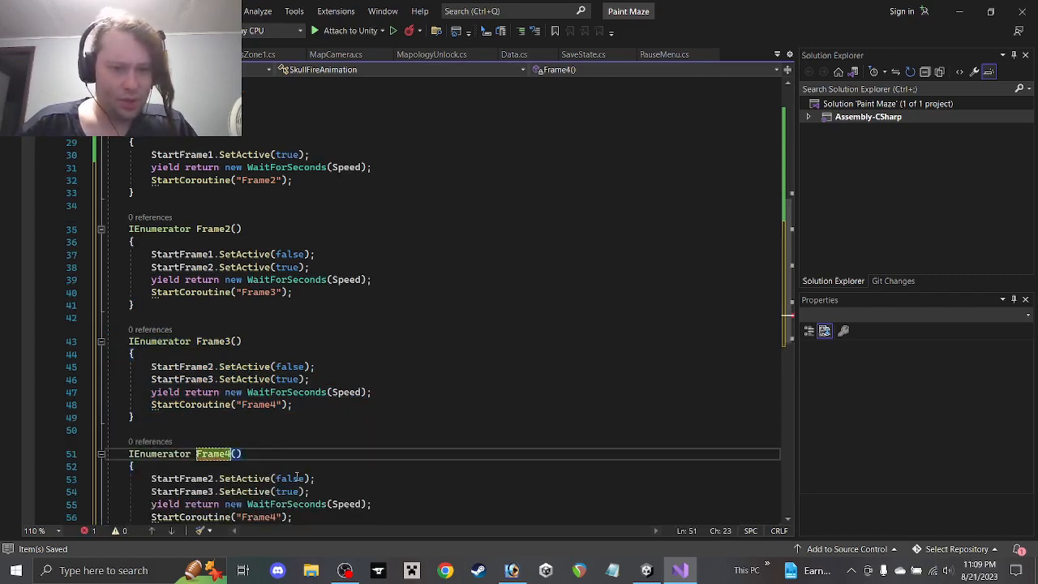
pyautogui.scroll(-1, 280, 466)
pyautogui.moveTo(315, 441); pyautogui.dragTo(86, 439)
pyautogui.hotkey('ctrl', 'c')
pyautogui.click(331, 440)
pyautogui.press('Return')
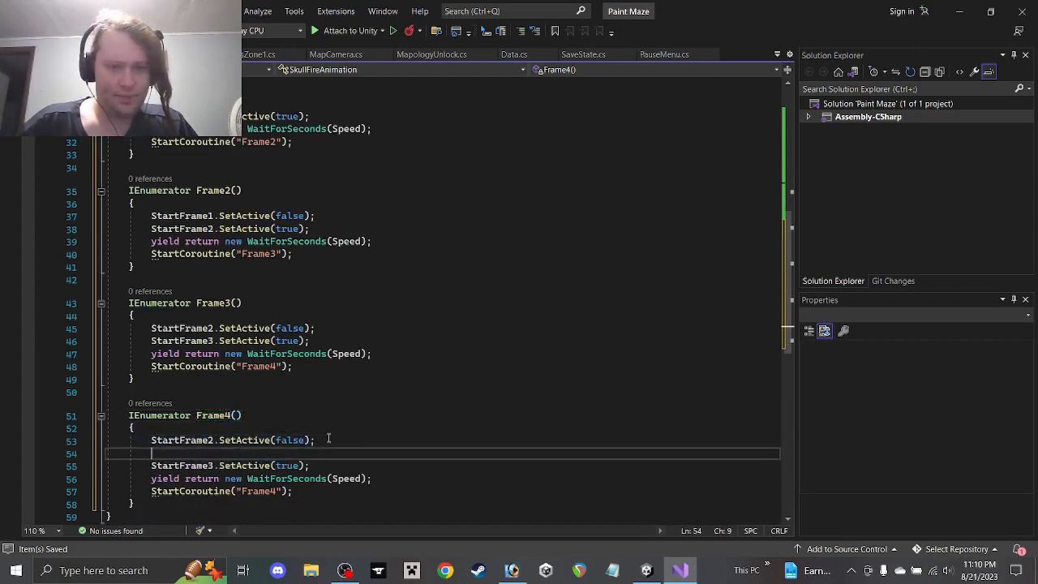
pyautogui.hotkey('ctrl', 'v')
pyautogui.hotkey('ctrl', 'z')
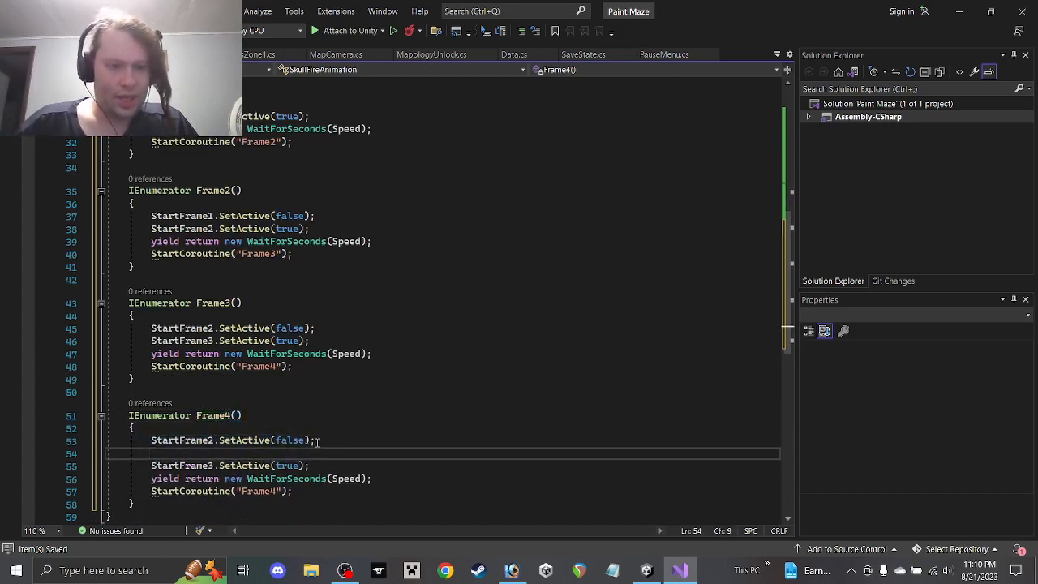
pyautogui.moveTo(318, 441); pyautogui.dragTo(252, 433)
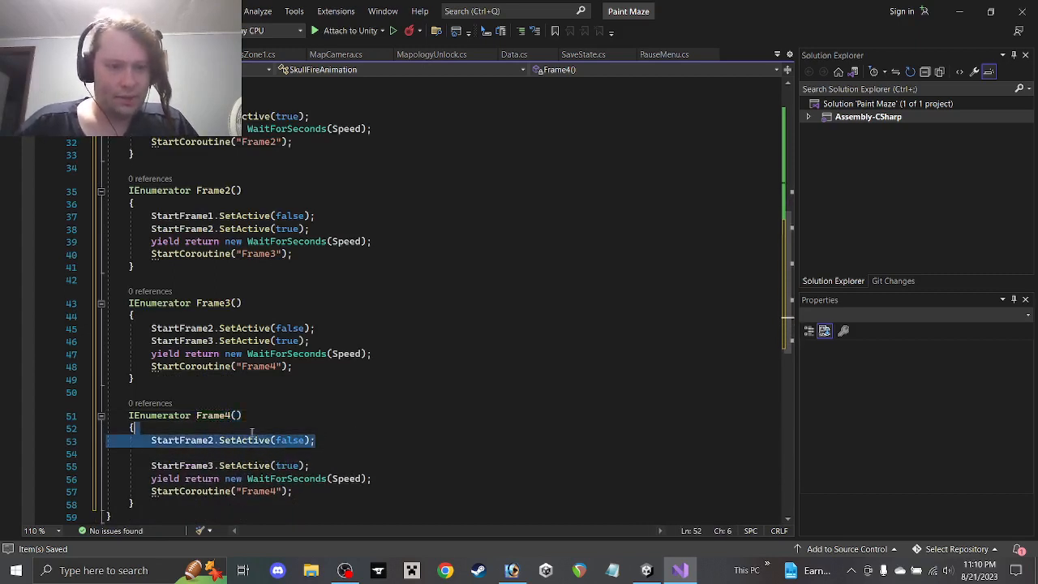
pyautogui.click(346, 438)
pyautogui.hotkey('ctrl', 'v')
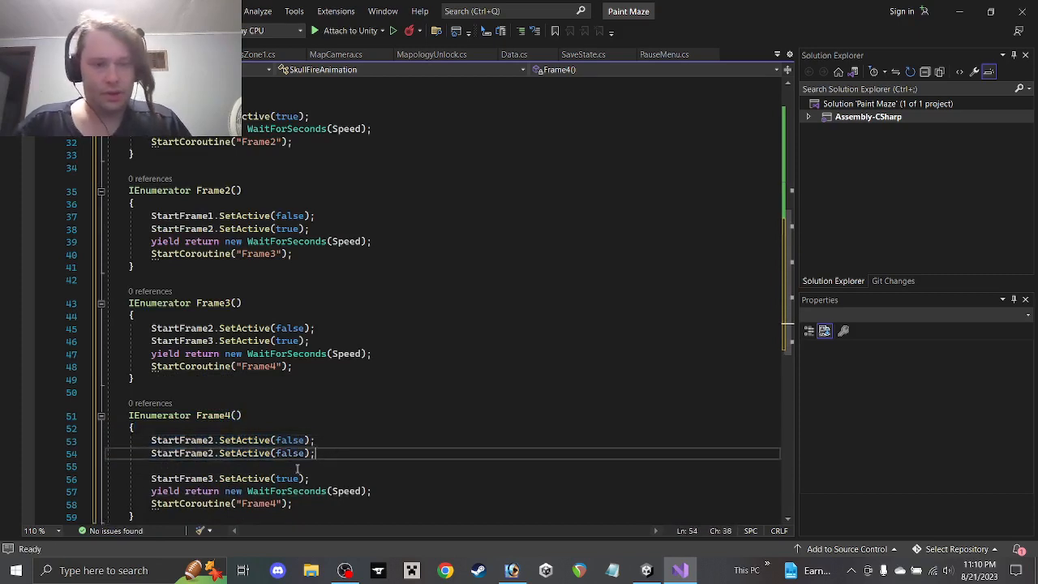
pyautogui.click(311, 467)
pyautogui.press('BackSpace')
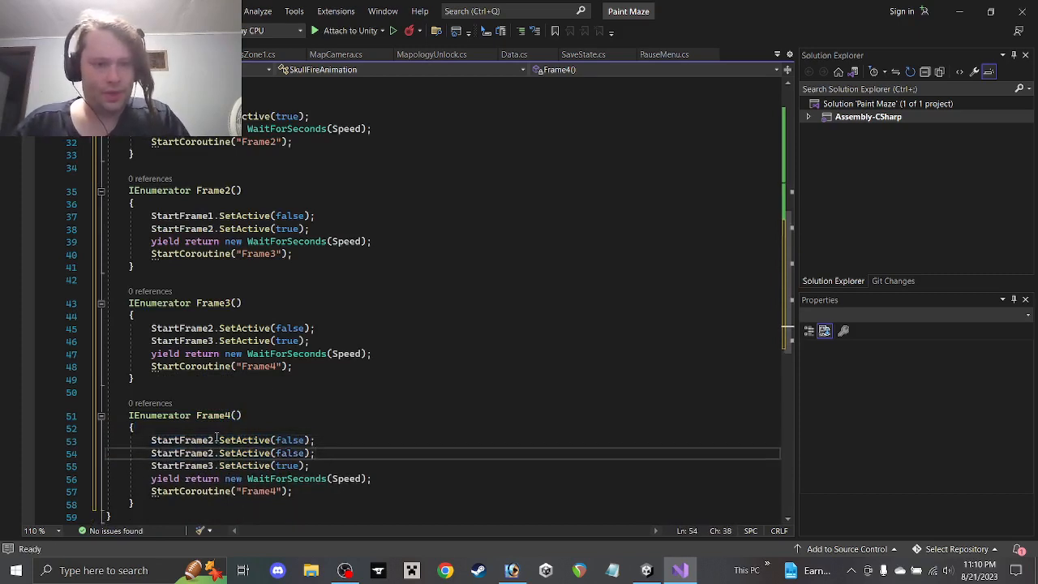
# Set the two deactivated objects to StartFrame3 and LoopFrame6
pyautogui.click(214, 439)
pyautogui.press('BackSpace')
pyautogui.write('3')
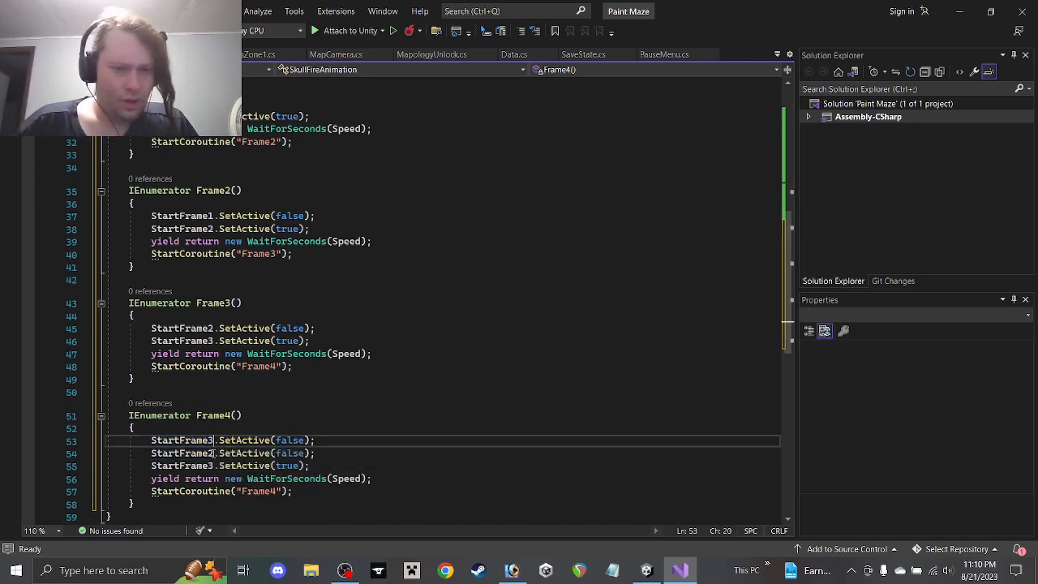
pyautogui.click(214, 453)
pyautogui.press('BackSpace')
pyautogui.write('3')
pyautogui.click(214, 466)
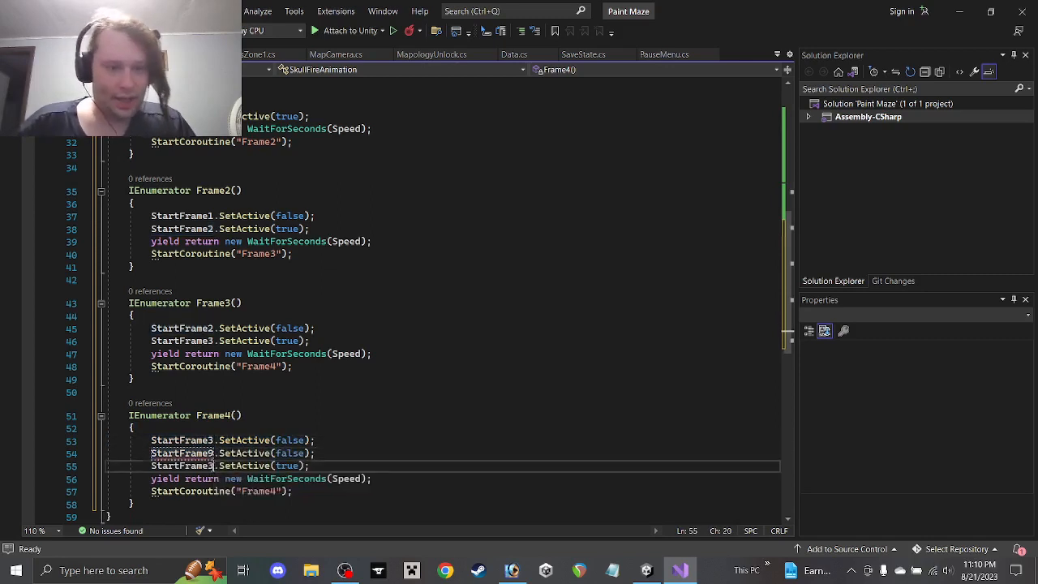
pyautogui.click(208, 453)
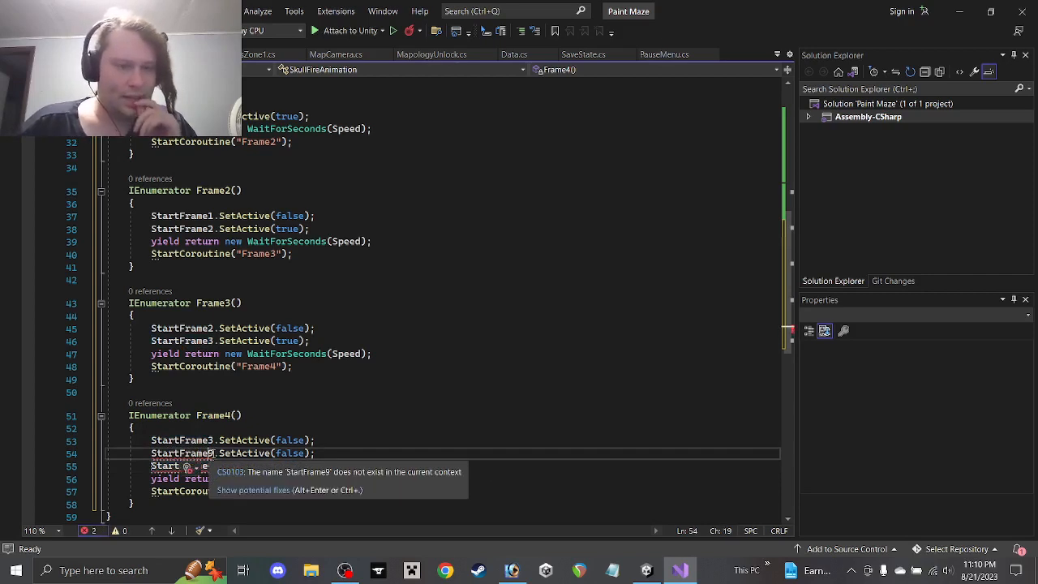
pyautogui.moveTo(209, 452); pyautogui.dragTo(152, 453)
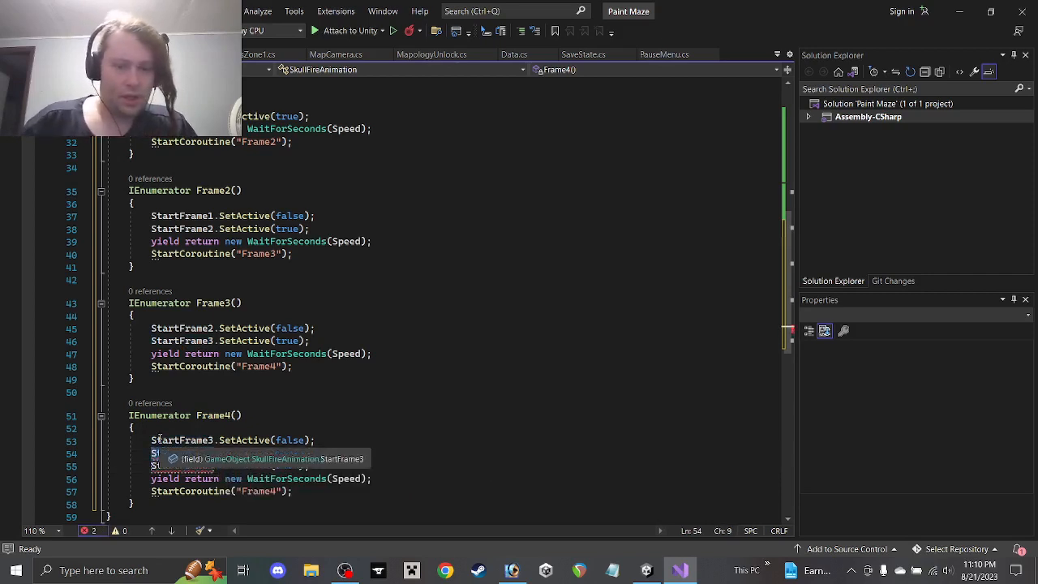
pyautogui.write('LoopFrame')
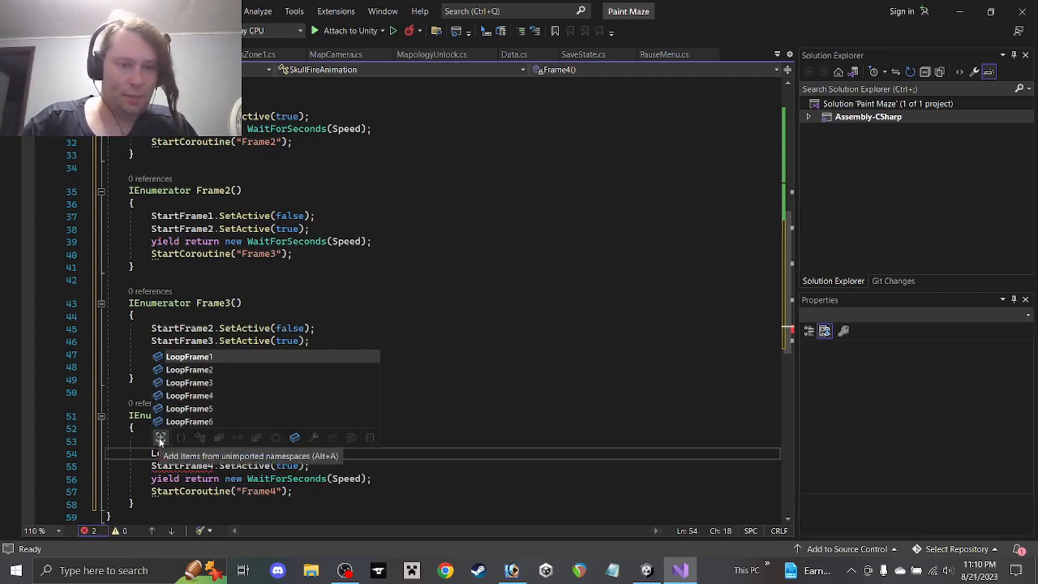
pyautogui.write('6')
pyautogui.press('Tab')
# Make Frame4 activate LoopFrame1 and start Frame5
pyautogui.doubleClick(200, 468)
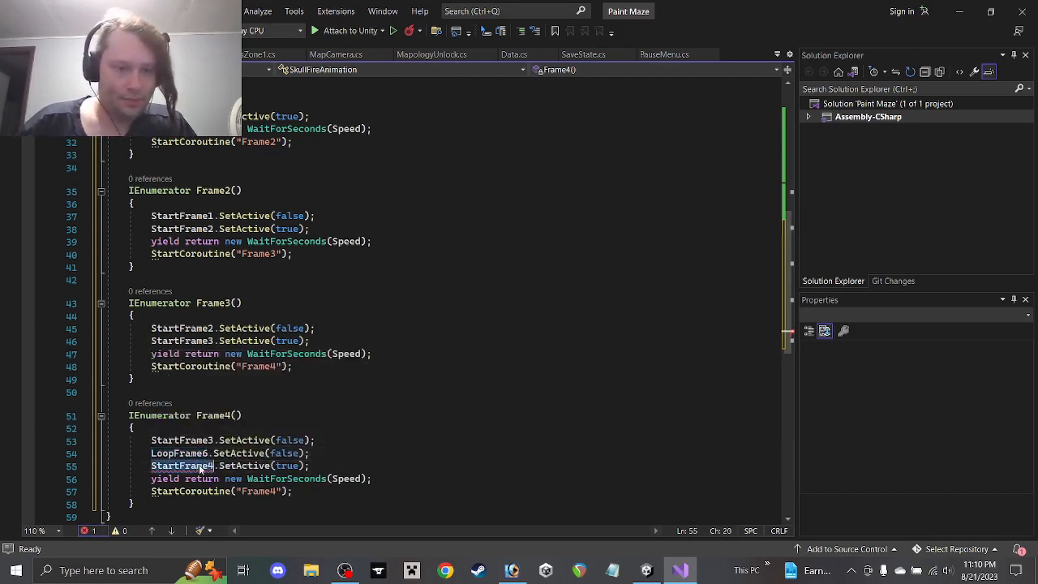
pyautogui.write('LoopF')
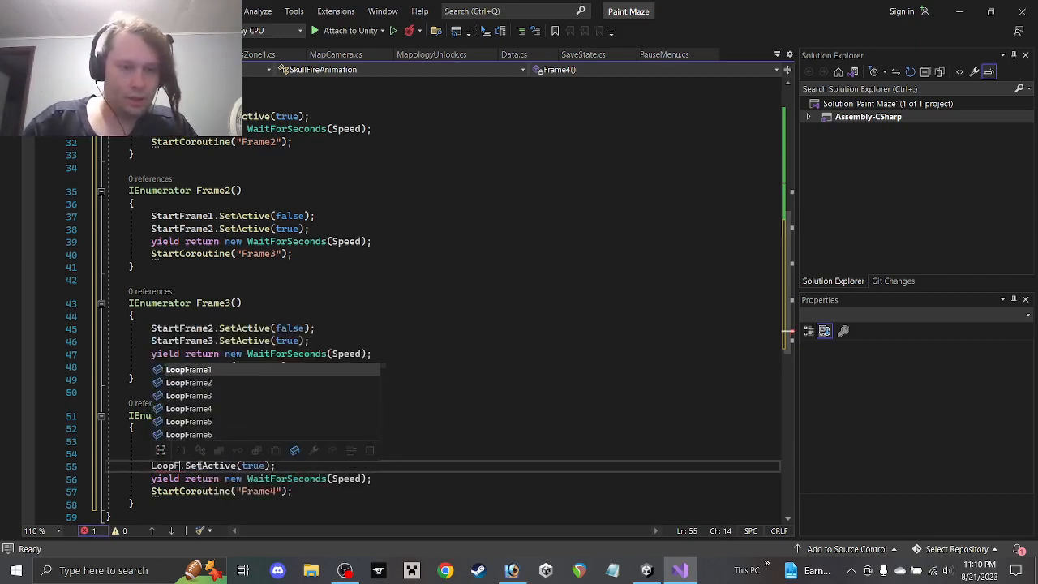
pyautogui.write('rame1')
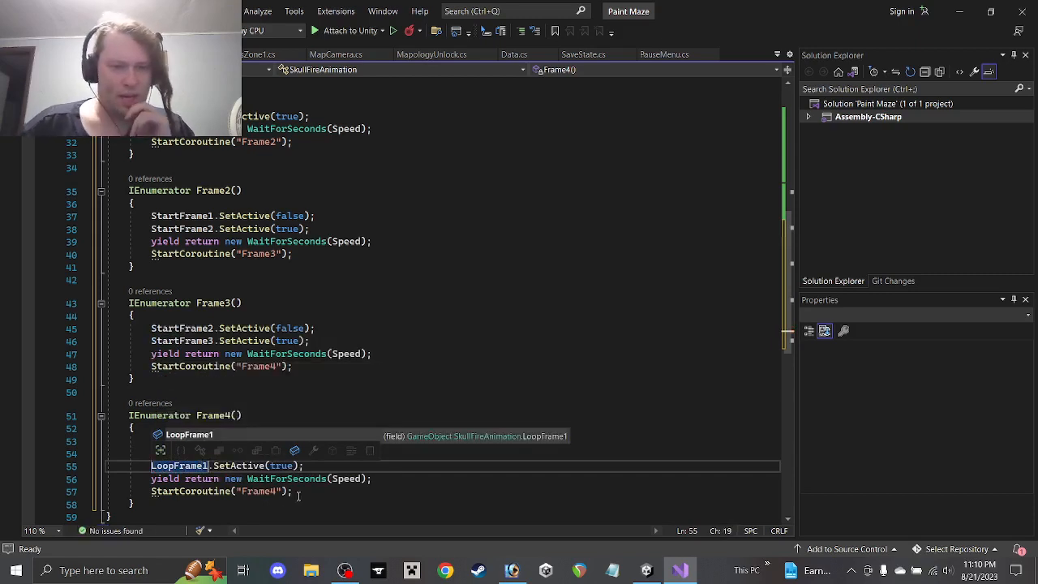
pyautogui.click(274, 491)
pyautogui.press('Delete')
pyautogui.write('5')
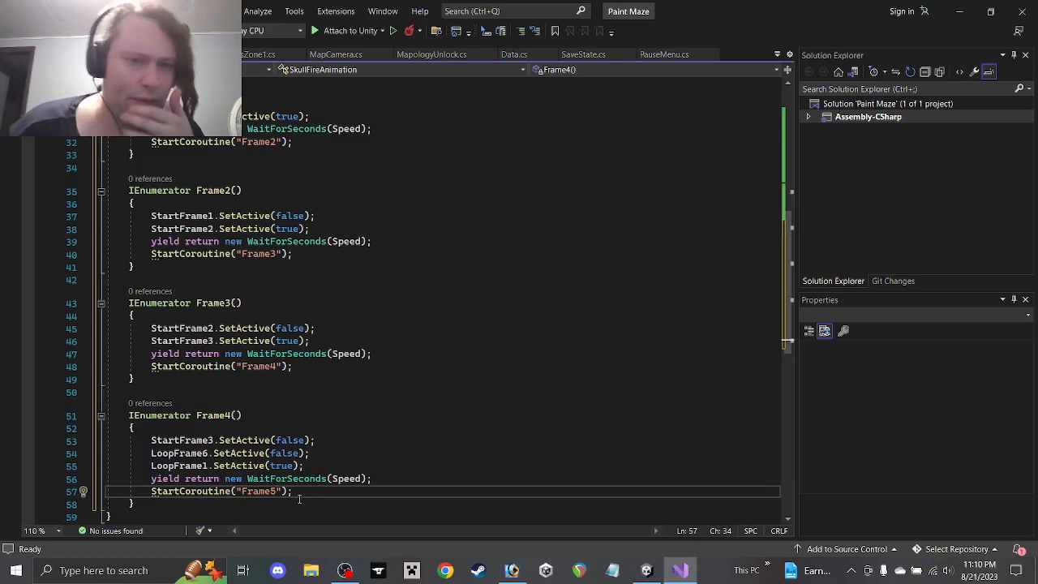
pyautogui.moveTo(285, 507); pyautogui.dragTo(142, 381)
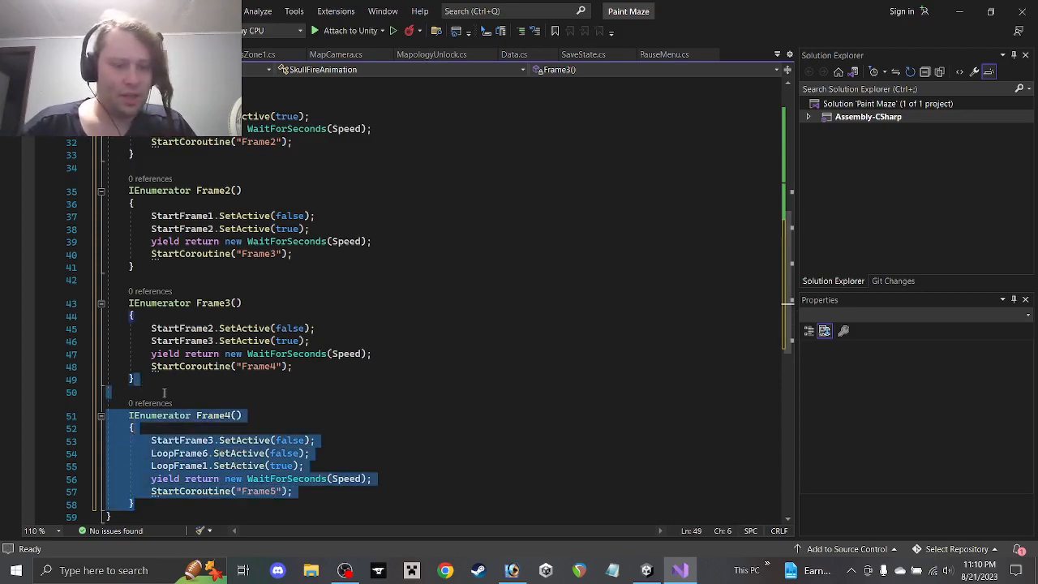
# Duplicate the Frame4 coroutine as Frame5 and remove its StartFrame3 line
pyautogui.hotkey('ctrl', 'c')
pyautogui.click(187, 503)
pyautogui.hotkey('ctrl', 'v')
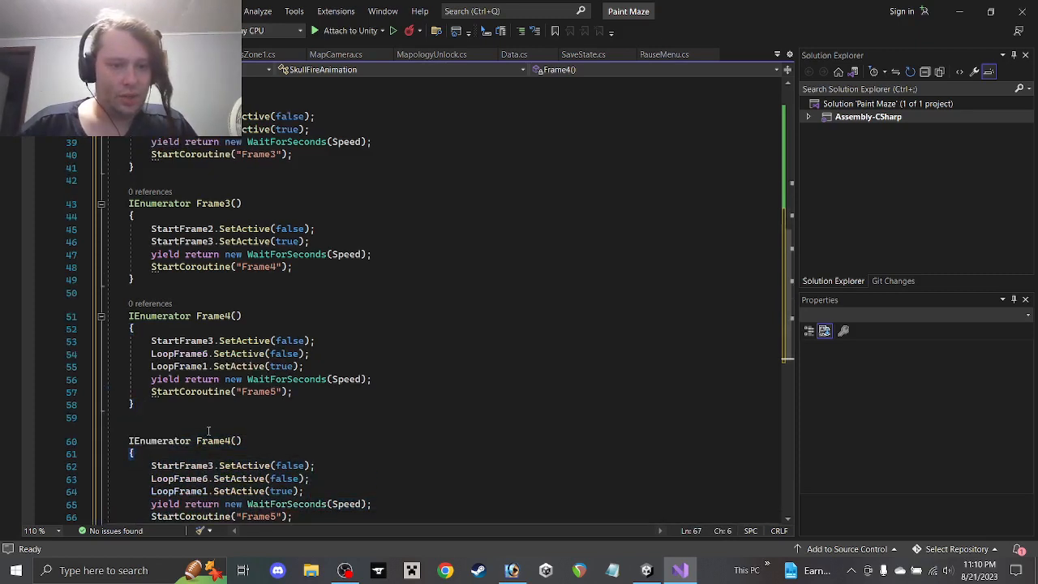
pyautogui.moveTo(225, 441); pyautogui.dragTo(232, 442)
pyautogui.write('5')
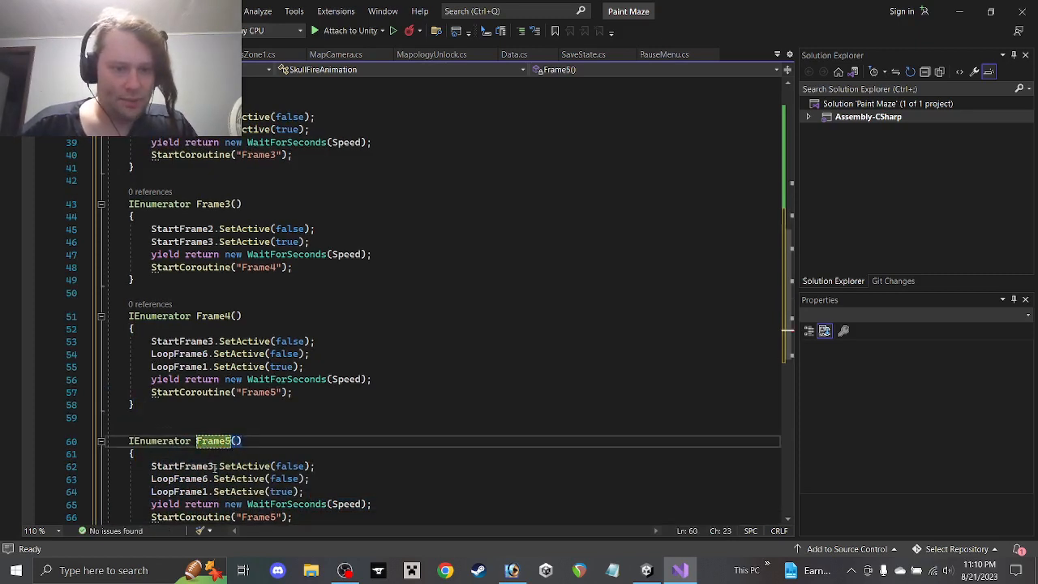
pyautogui.moveTo(336, 465); pyautogui.dragTo(313, 459)
pyautogui.press('BackSpace')
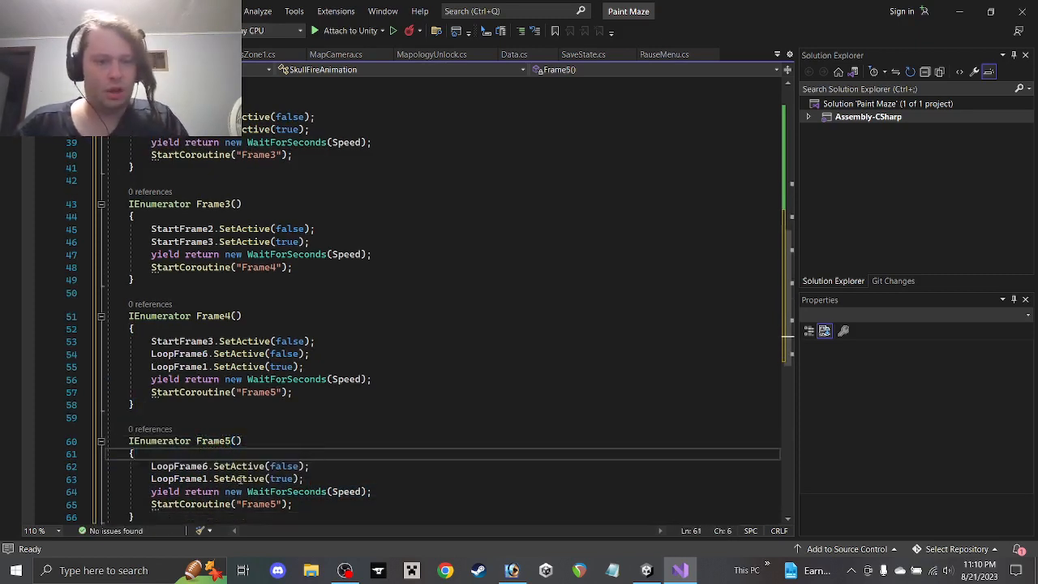
# Switch Frame5 to LoopFrame1 and LoopFrame2, update its chained coroutine name, and save
pyautogui.click(208, 466)
pyautogui.press('BackSpace')
pyautogui.write('1')
pyautogui.click(208, 479)
pyautogui.press('BackSpace')
pyautogui.write('2')
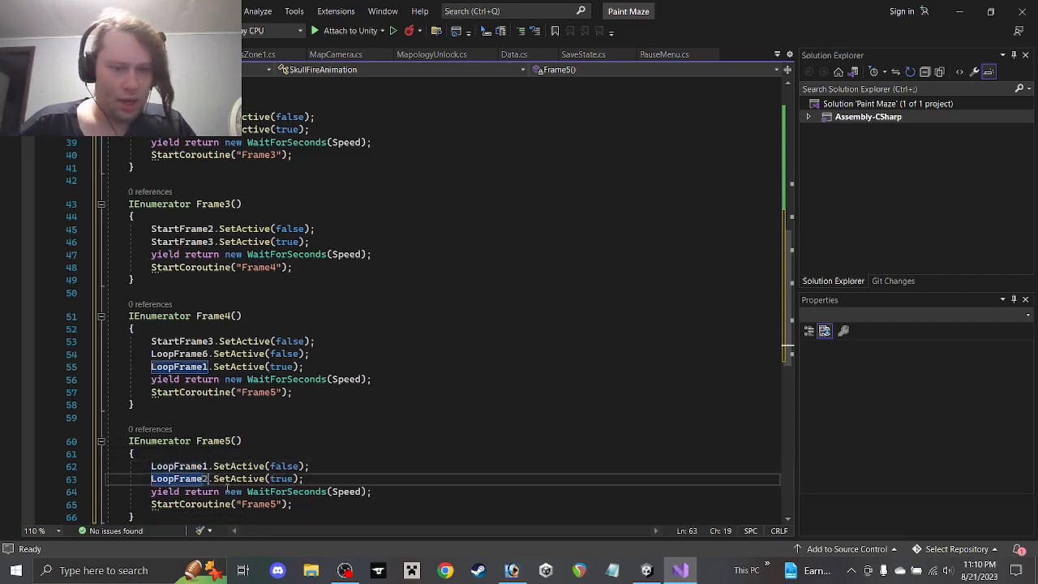
pyautogui.click(279, 505)
pyautogui.press('BackSpace')
pyautogui.write('7')
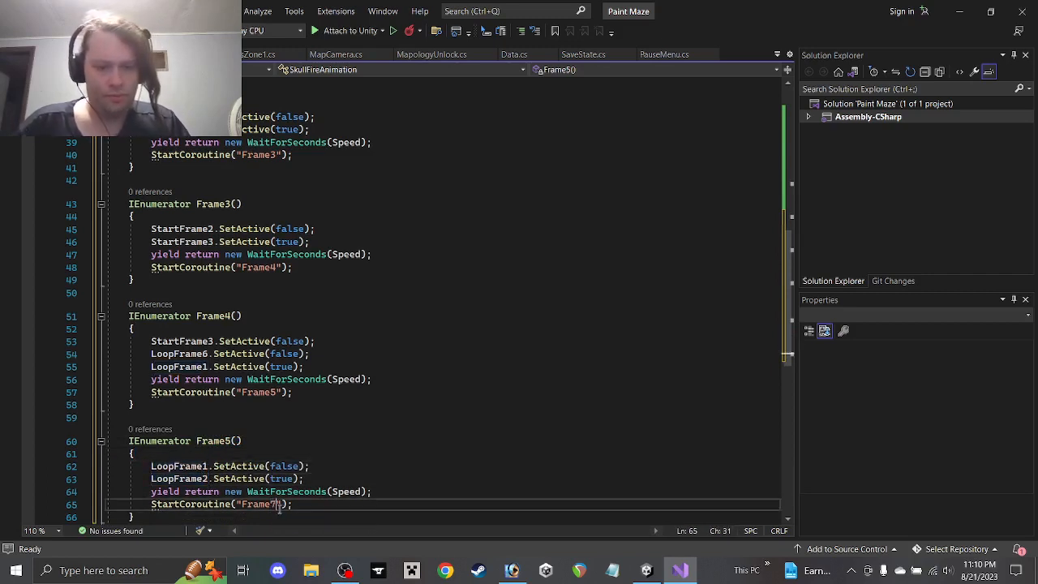
pyautogui.scroll(-2, 334, 483)
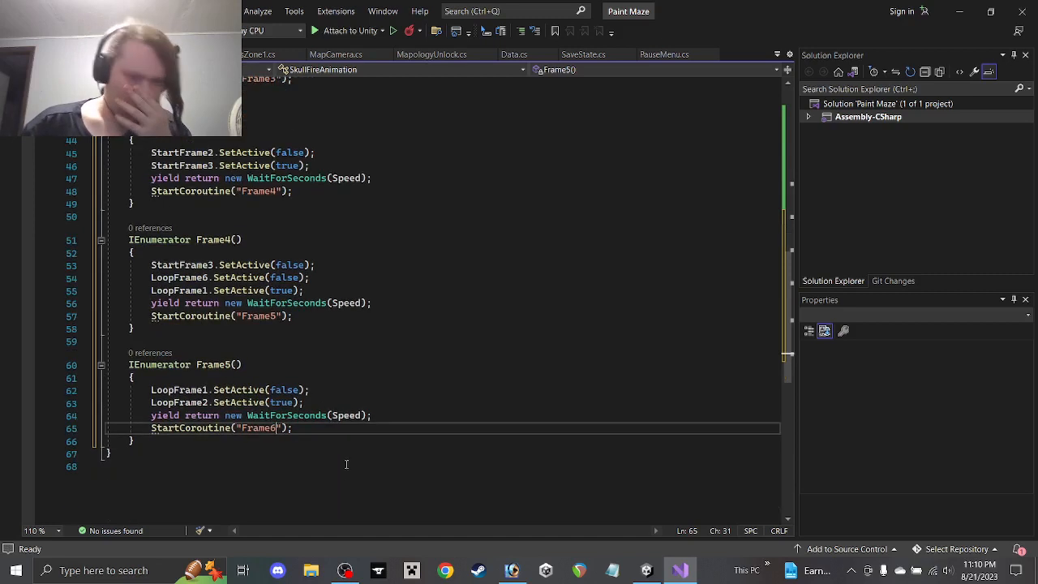
pyautogui.hotkey('ctrl', 's')
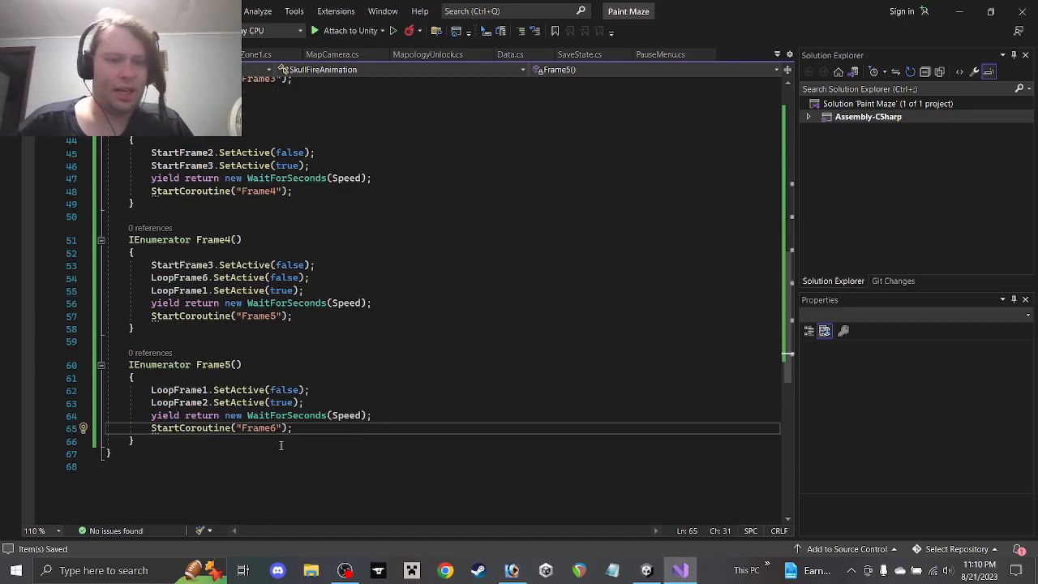
# Duplicate Frame5 as Frame6, stepping LoopFrame2 to LoopFrame3 and chaining to Frame7
pyautogui.moveTo(263, 438); pyautogui.dragTo(146, 330)
pyautogui.hotkey('ctrl', 'c')
pyautogui.click(168, 438)
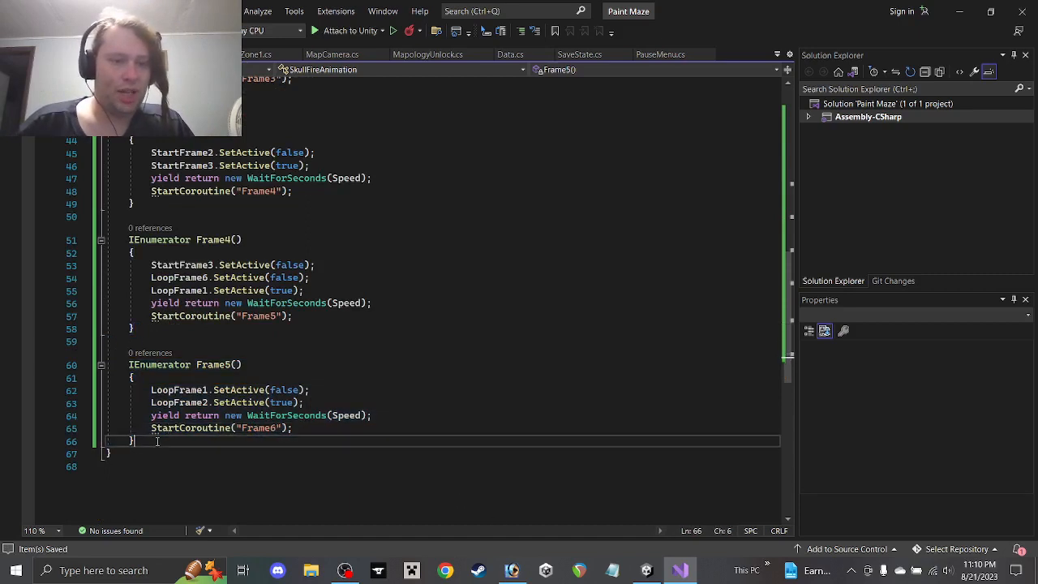
pyautogui.hotkey('ctrl', 'v')
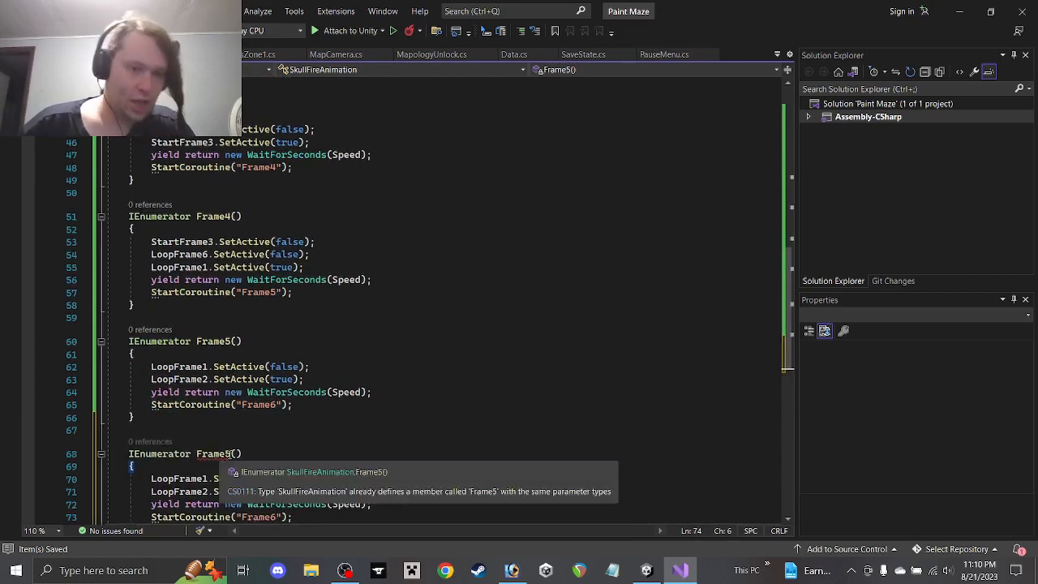
pyautogui.click(232, 454)
pyautogui.press('BackSpace')
pyautogui.write('6')
pyautogui.scroll(-2, 240, 432)
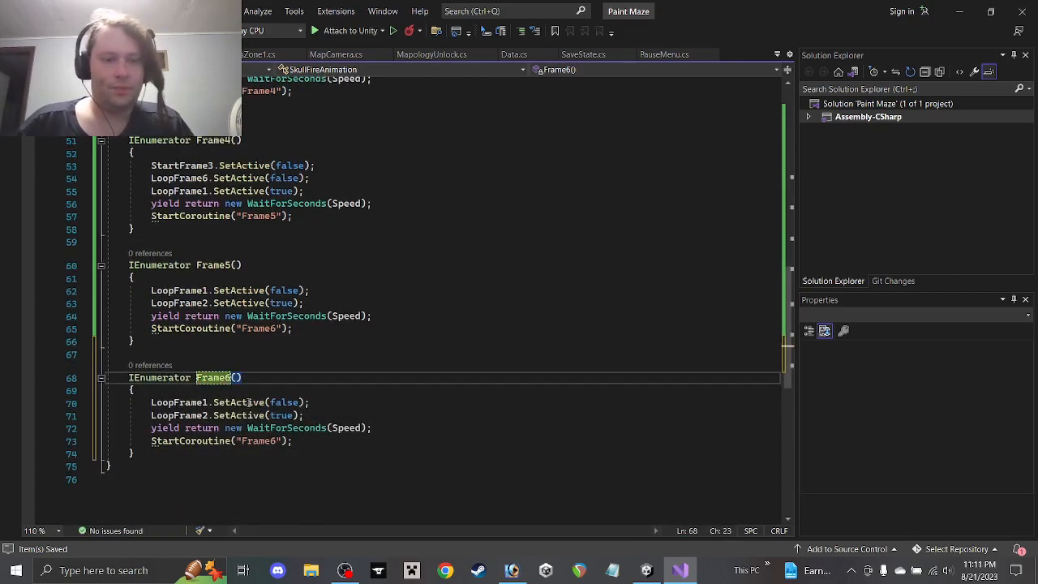
pyautogui.click(208, 402)
pyautogui.press('Delete')
pyautogui.write('2')
pyautogui.press('Down')
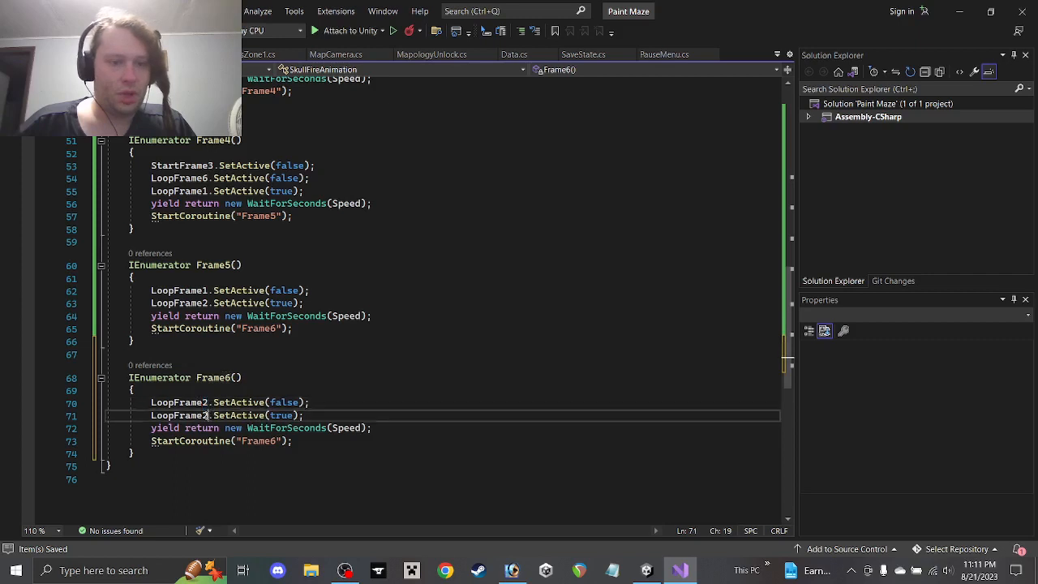
pyautogui.press('BackSpace')
pyautogui.write('3')
pyautogui.click(274, 442)
pyautogui.press('BackSpace')
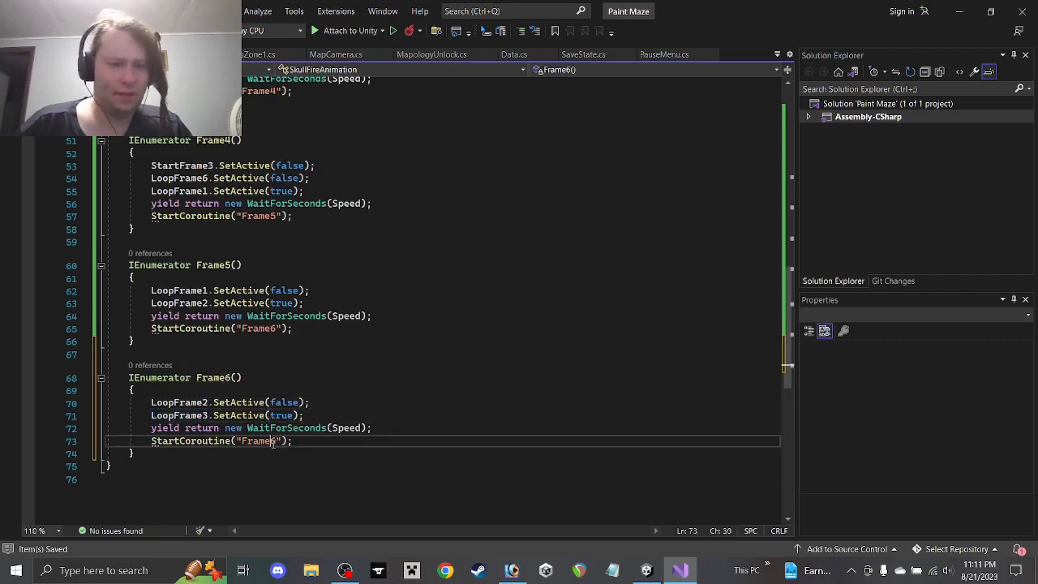
pyautogui.write('7')
# Duplicate Frame6 as Frame7, stepping LoopFrame3 to LoopFrame4 and chaining to Frame8
pyautogui.click(222, 455)
pyautogui.moveTo(222, 455); pyautogui.dragTo(169, 347)
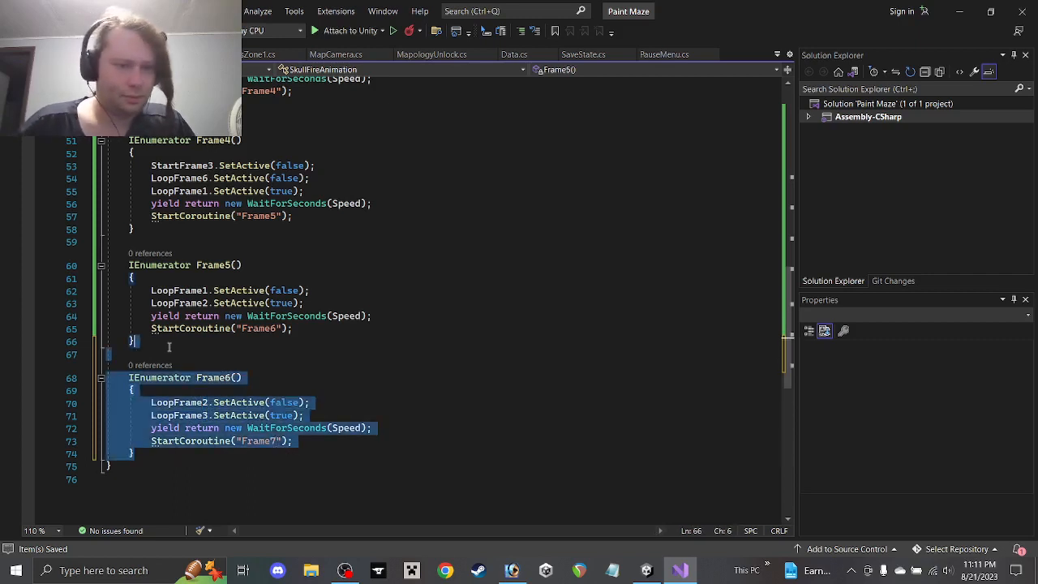
pyautogui.hotkey('ctrl', 'c')
pyautogui.click(162, 457)
pyautogui.hotkey('ctrl', 'v')
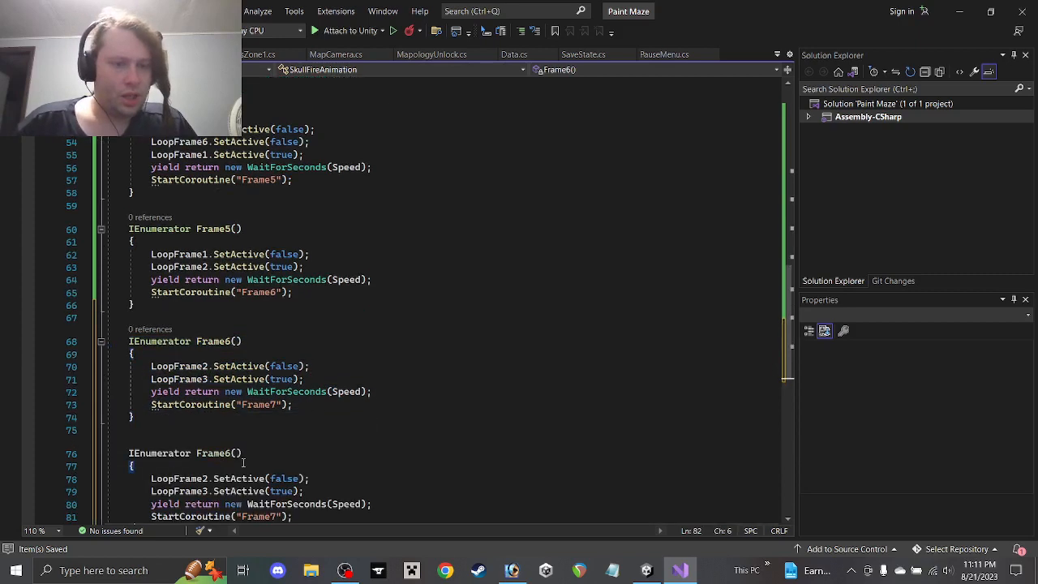
pyautogui.click(228, 457)
pyautogui.press('Delete')
pyautogui.write('7')
pyautogui.scroll(-1, 223, 451)
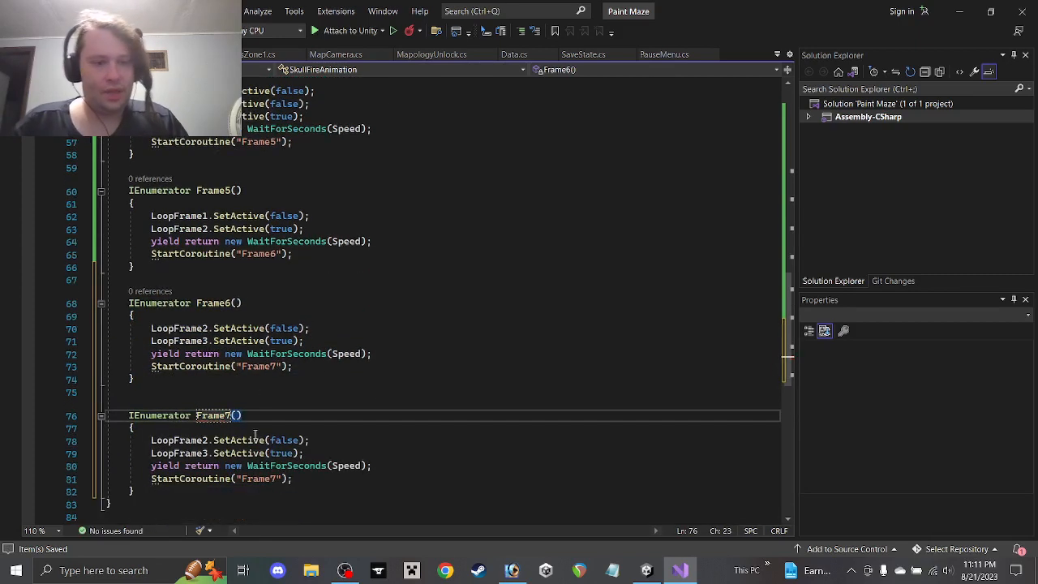
pyautogui.click(210, 441)
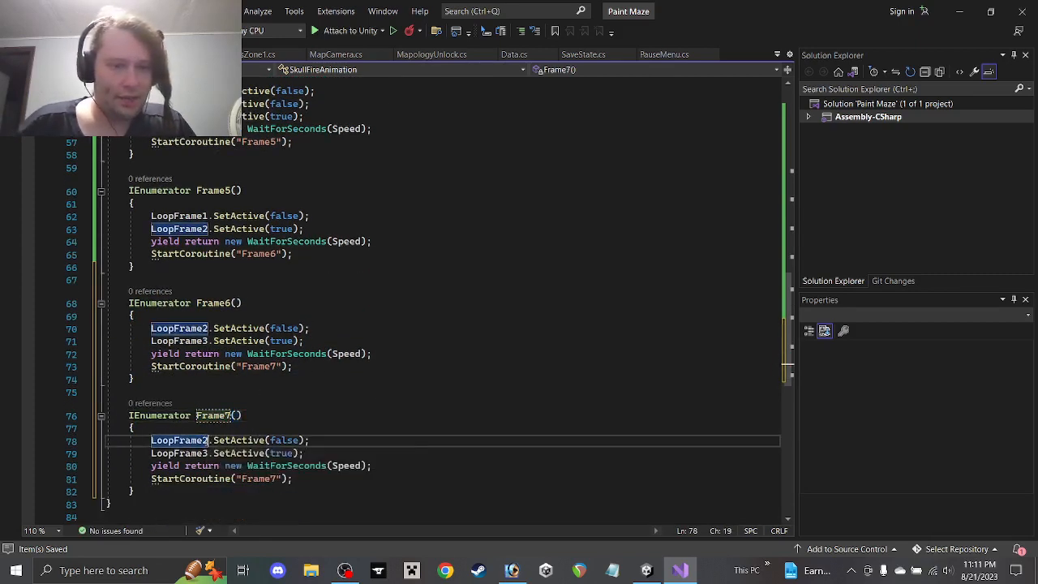
pyautogui.press('BackSpace')
pyautogui.write('3')
pyautogui.press('Down')
pyautogui.press('BackSpace')
pyautogui.write('4')
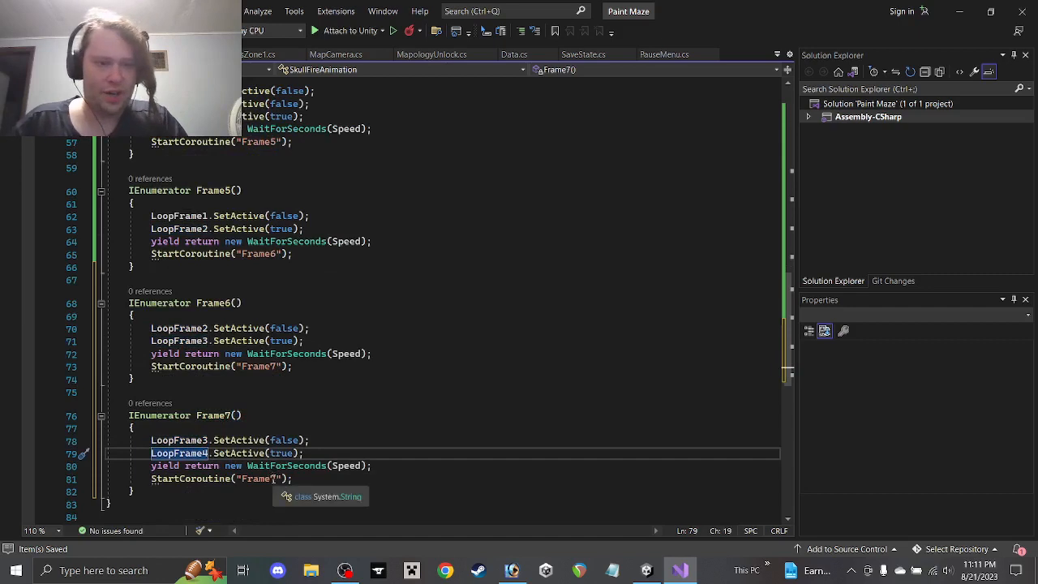
pyautogui.moveTo(271, 480); pyautogui.dragTo(276, 479)
pyautogui.write('8')
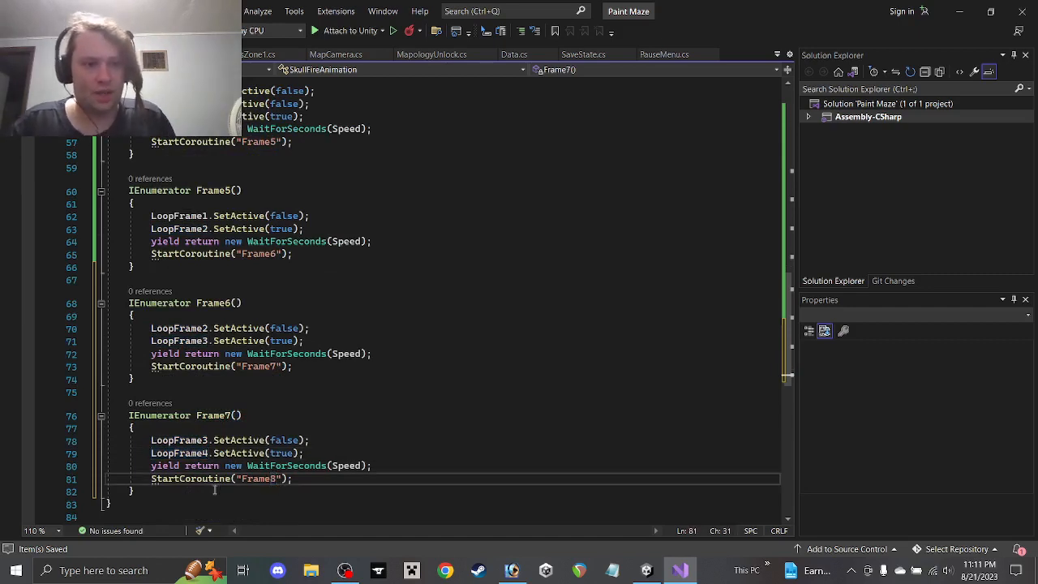
pyautogui.moveTo(162, 492); pyautogui.dragTo(157, 385)
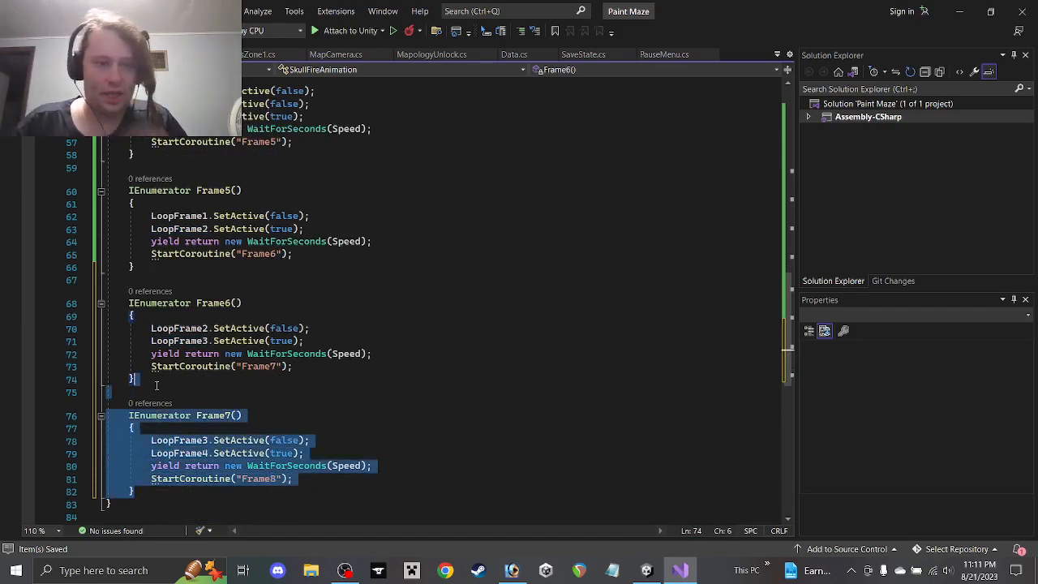
# Duplicate Frame7 as Frame8 and make it chain to Frame9
pyautogui.hotkey('ctrl', 'c')
pyautogui.click(135, 492)
pyautogui.hotkey('ctrl', 'v')
pyautogui.moveTo(233, 453); pyautogui.dragTo(206, 492)
pyautogui.write('8')
pyautogui.write('4')
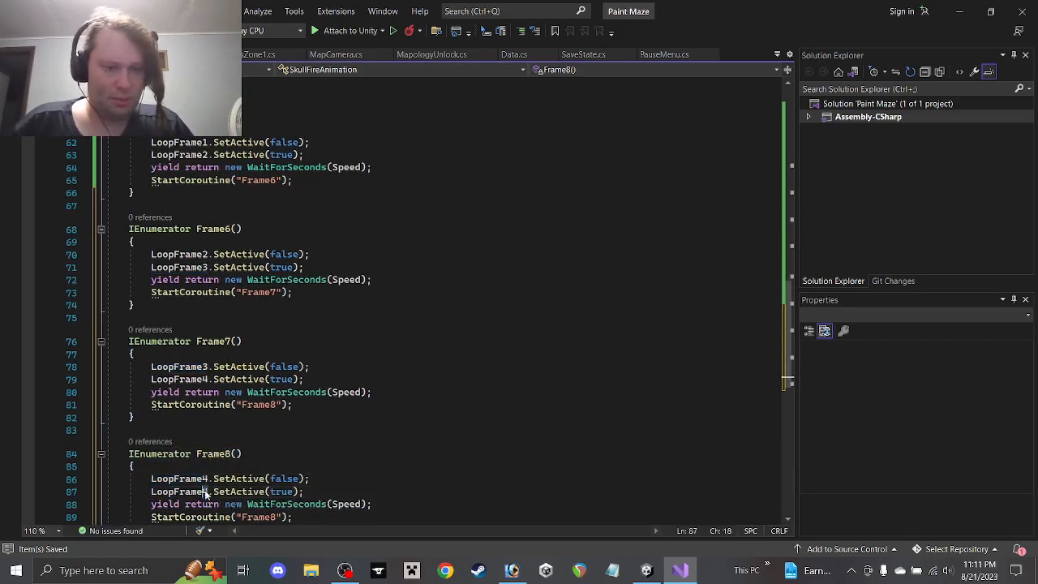
pyautogui.write('5')
pyautogui.scroll(-2, 229, 481)
pyautogui.doubleClick(272, 443)
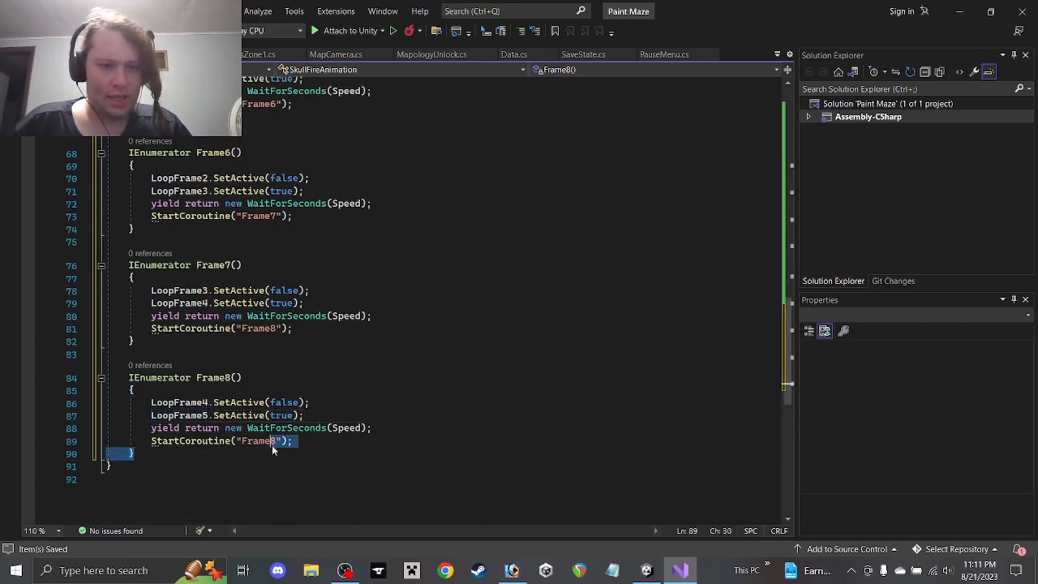
pyautogui.moveTo(271, 443); pyautogui.dragTo(277, 443)
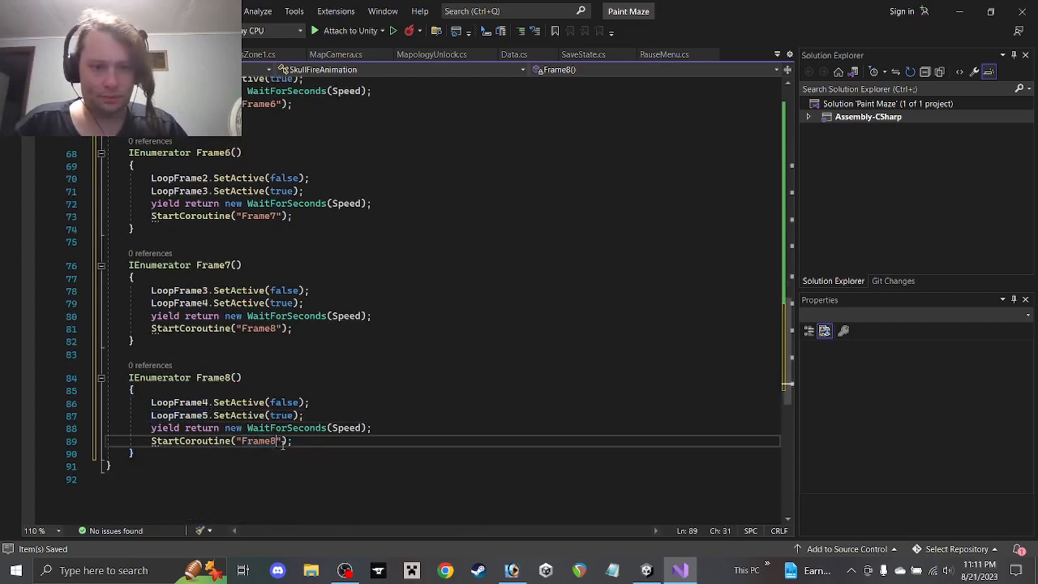
pyautogui.write('9')
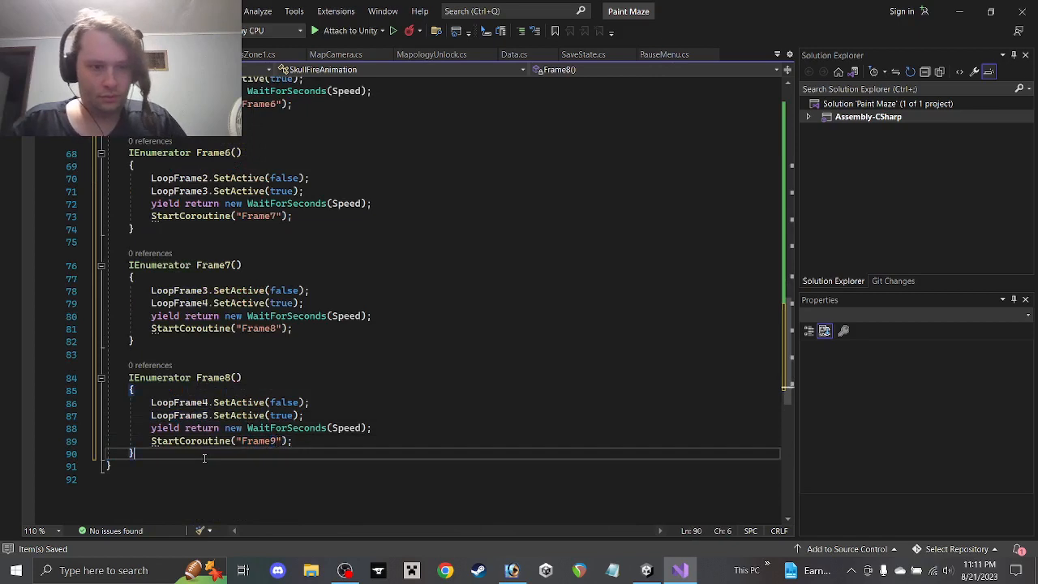
pyautogui.moveTo(204, 457); pyautogui.dragTo(160, 340)
# Duplicate Frame8 as Frame9, stepping LoopFrame5 to LoopFrame6 and chaining back to Frame4
pyautogui.hotkey('ctrl', 'c')
pyautogui.hotkey('ctrl', 'v')
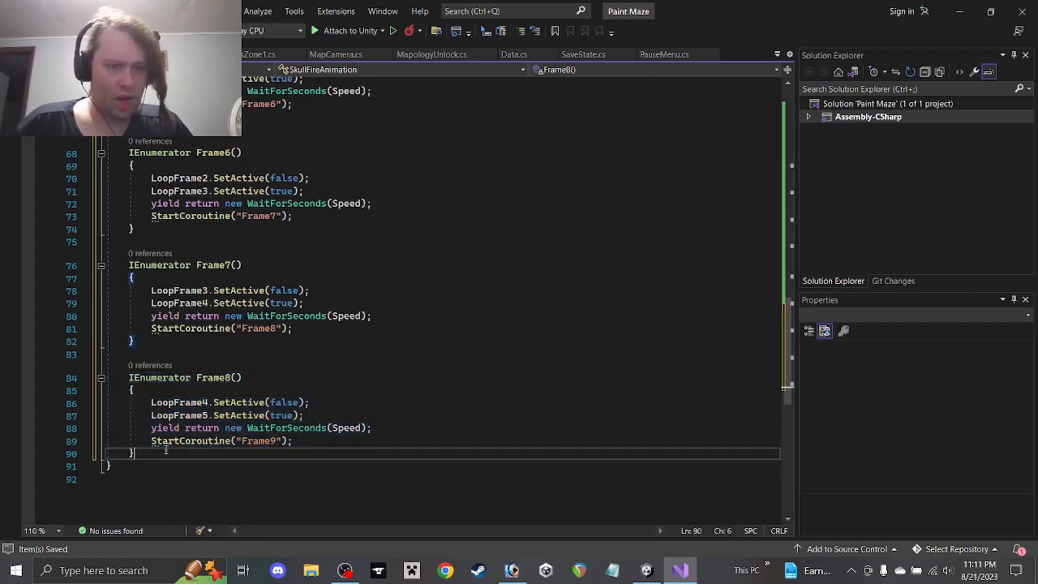
pyautogui.hotkey('ctrl', 'v')
pyautogui.click(233, 454)
pyautogui.press('BackSpace')
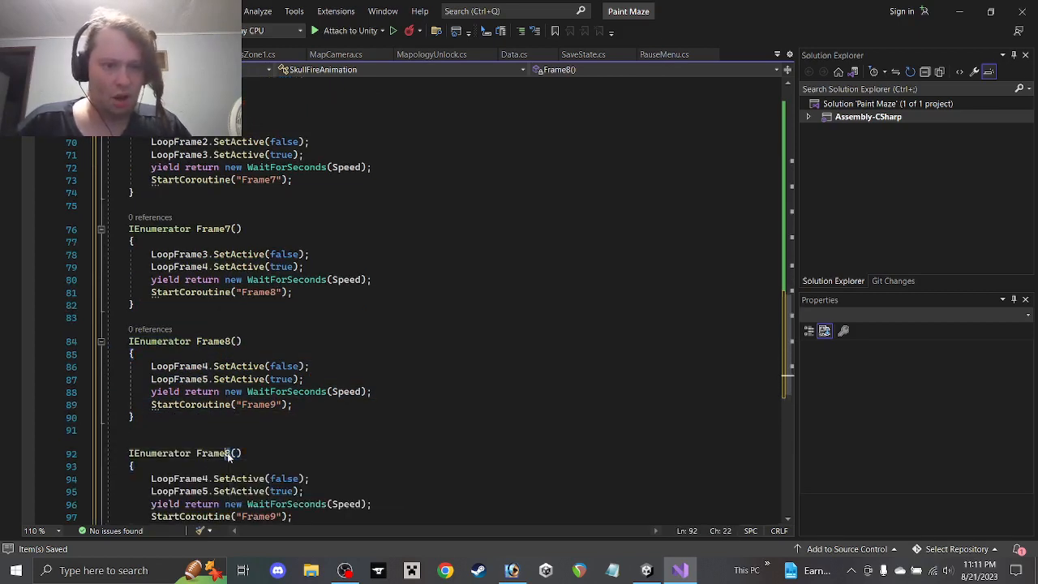
pyautogui.write('9')
pyautogui.scroll(-1, 258, 423)
pyautogui.scroll(-1, 258, 423)
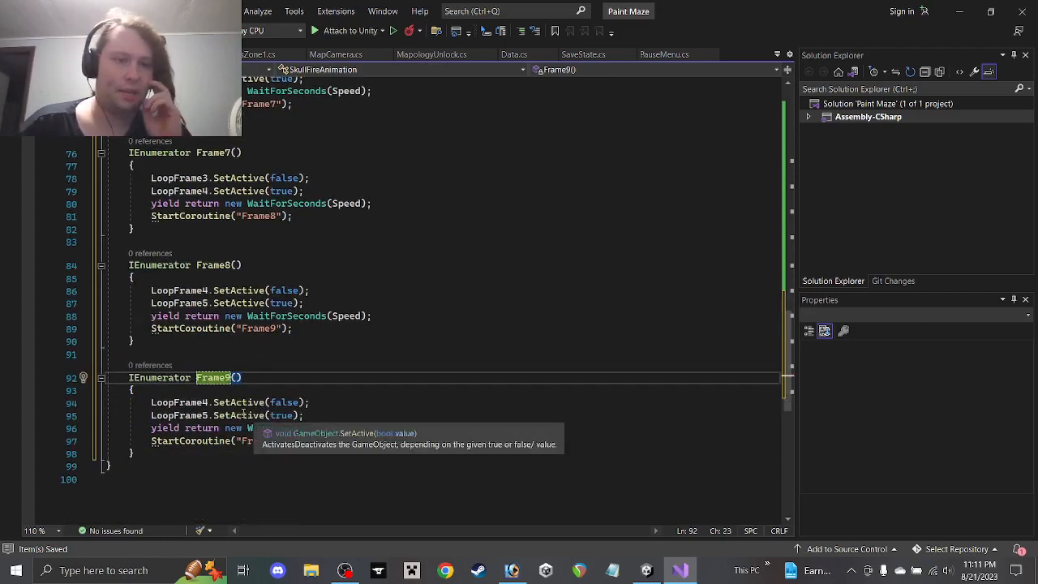
pyautogui.click(206, 403)
pyautogui.press('Delete')
pyautogui.write('5')
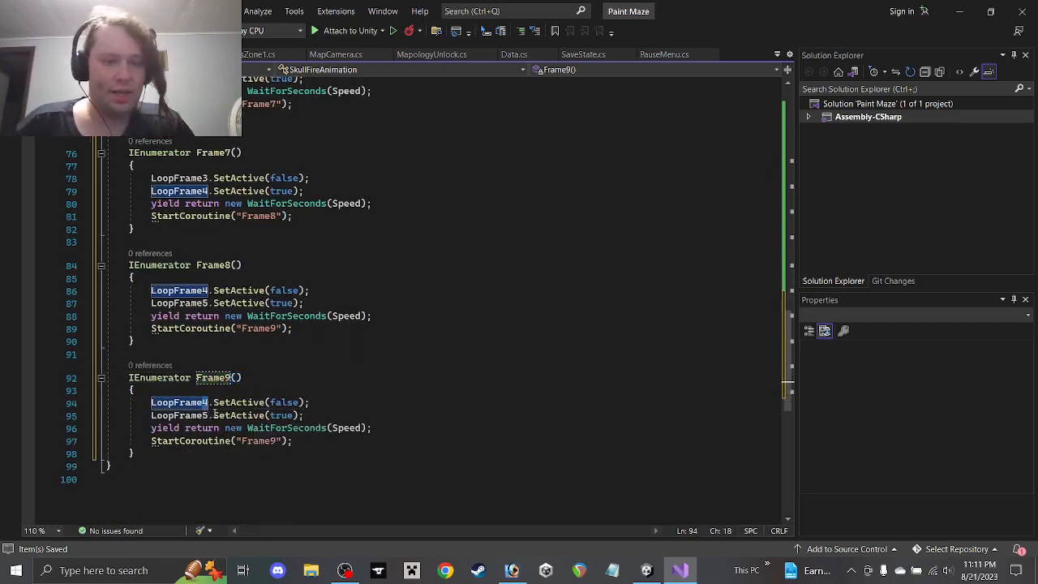
pyautogui.press('Down')
pyautogui.press('BackSpace')
pyautogui.write('6')
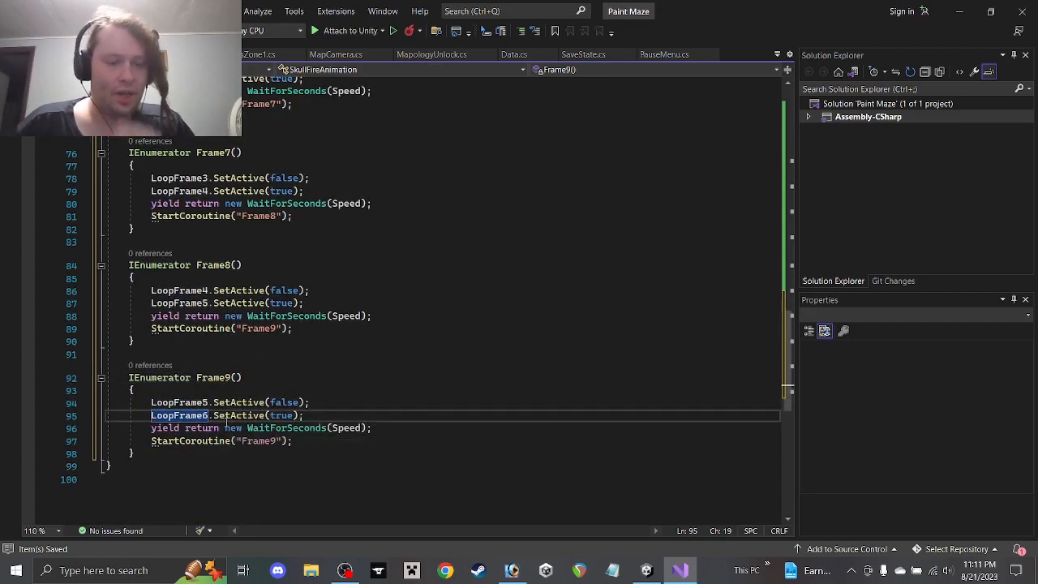
pyautogui.click(272, 442)
pyautogui.press('BackSpace')
pyautogui.write('4')
pyautogui.click(316, 445)
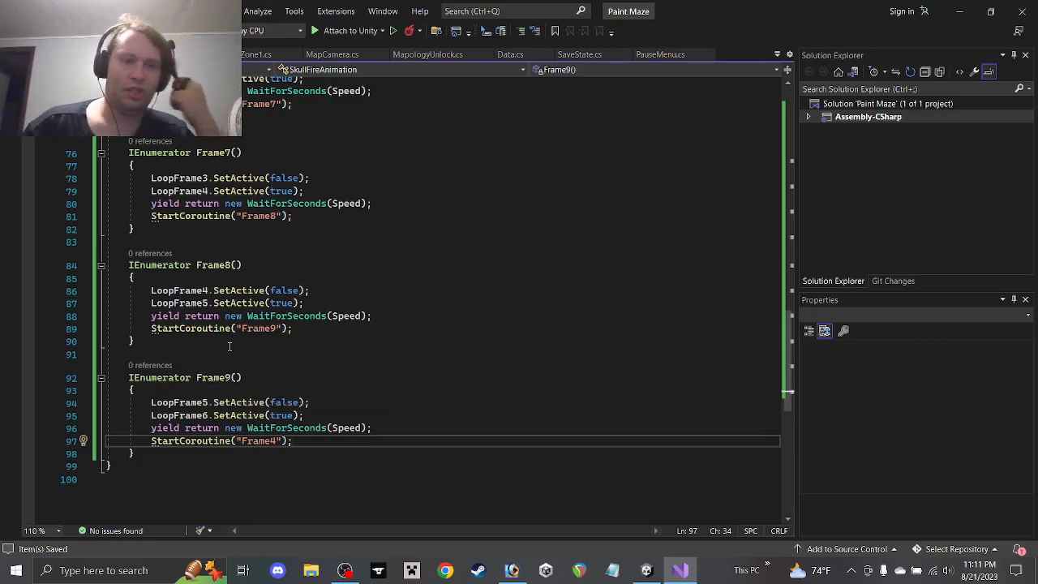
# Review the finished animation script, then minimize Visual Studio to return to Unity
pyautogui.scroll(4, 223, 347)
pyautogui.scroll(20, 222, 347)
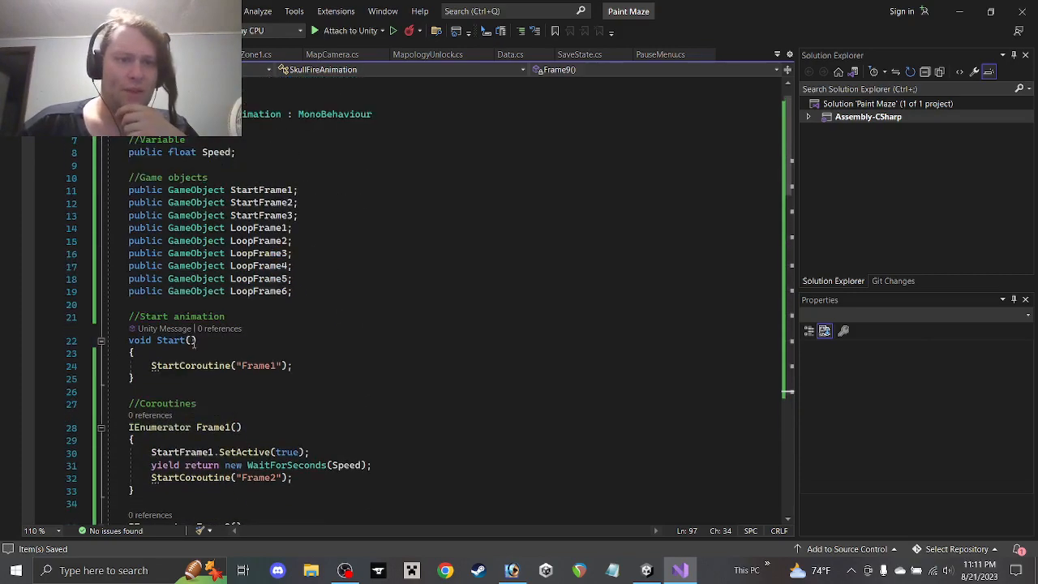
pyautogui.scroll(-6, 219, 325)
pyautogui.scroll(-4, 219, 322)
pyautogui.scroll(6, 219, 314)
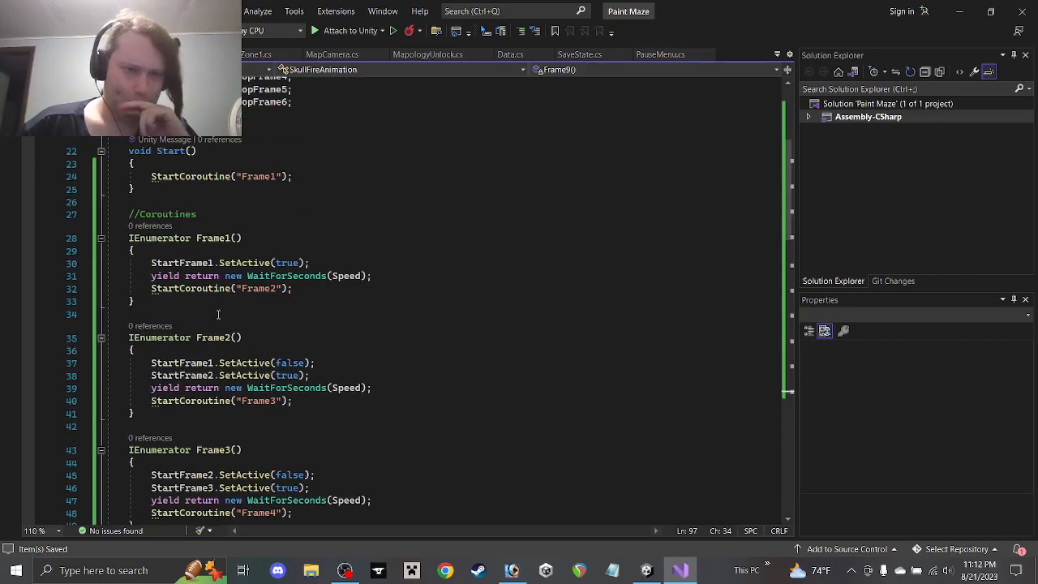
pyautogui.scroll(-15, 218, 311)
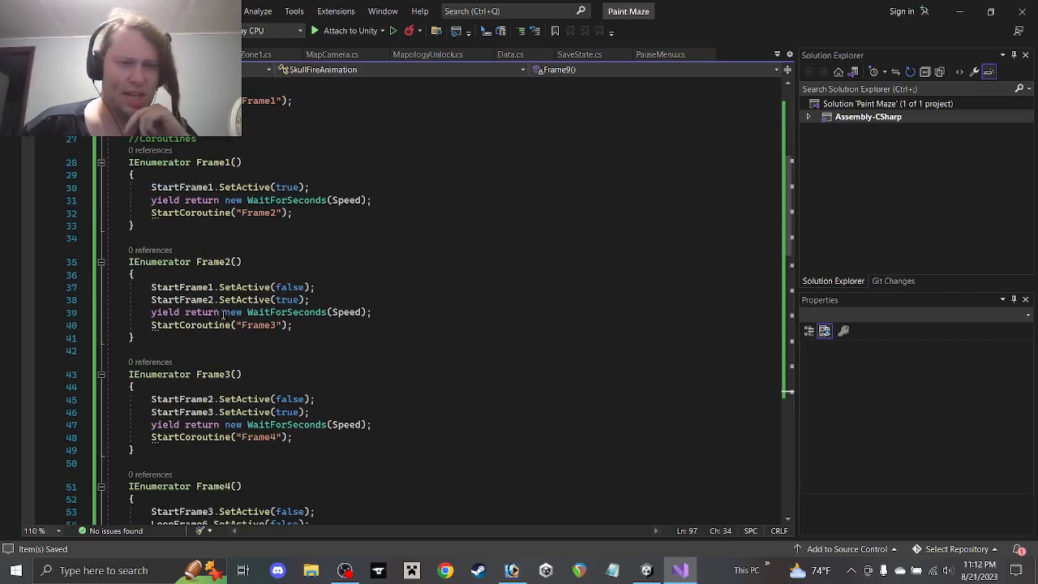
pyautogui.scroll(-5, 218, 311)
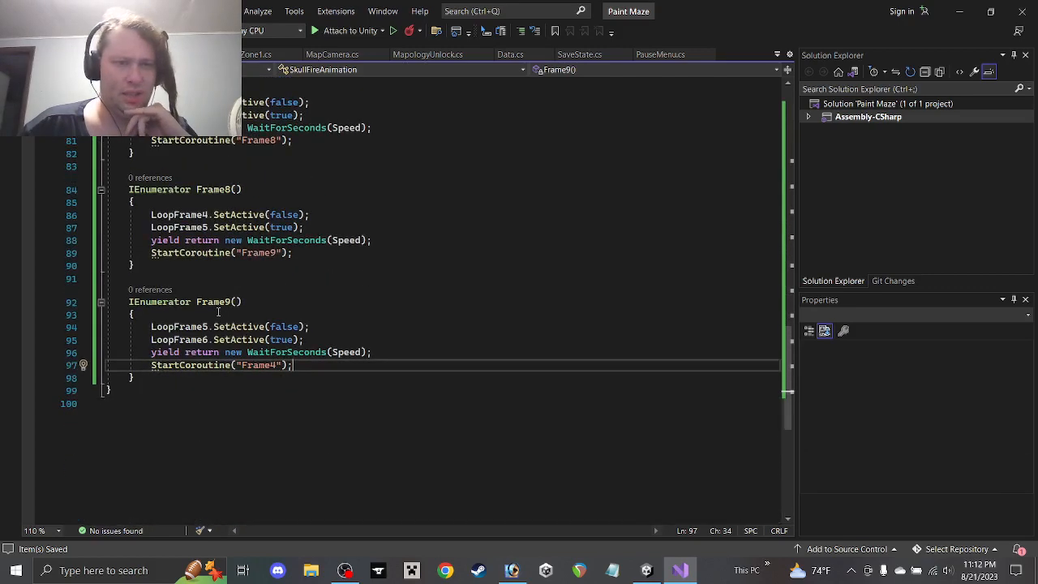
pyautogui.scroll(11, 217, 315)
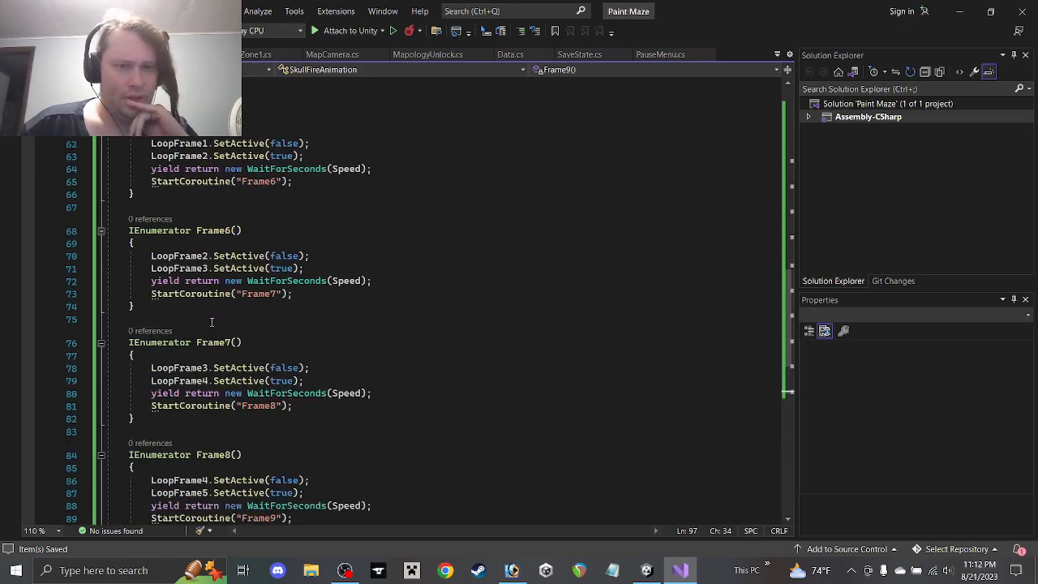
pyautogui.scroll(-1, 212, 322)
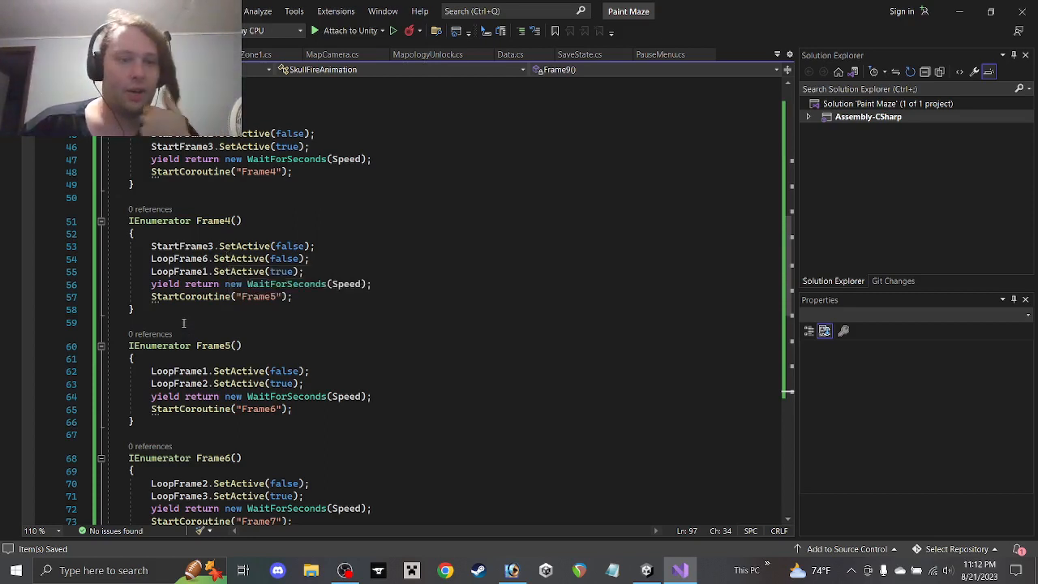
pyautogui.scroll(-1, 221, 309)
pyautogui.scroll(-12, 221, 309)
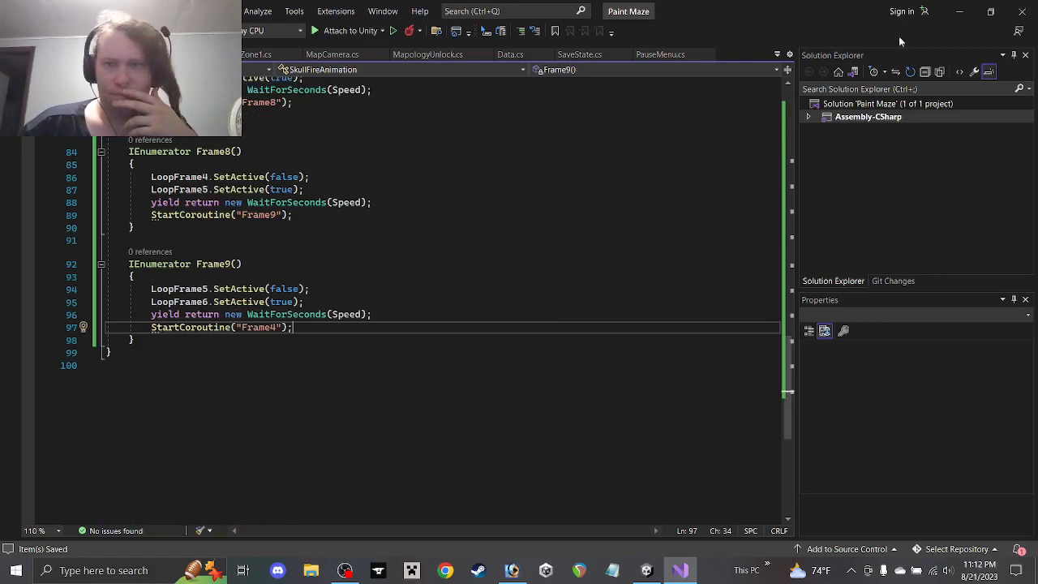
pyautogui.click(959, 12)
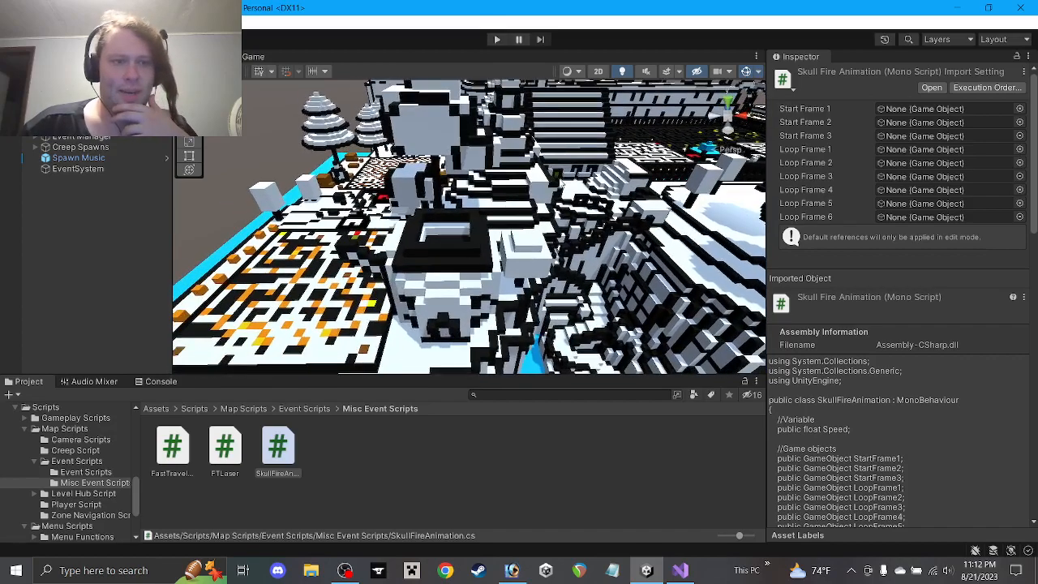
# Duplicate Sequence Point 2 as Sequence Point 3 and place it right after Sequence Point 2
pyautogui.click(37, 139)
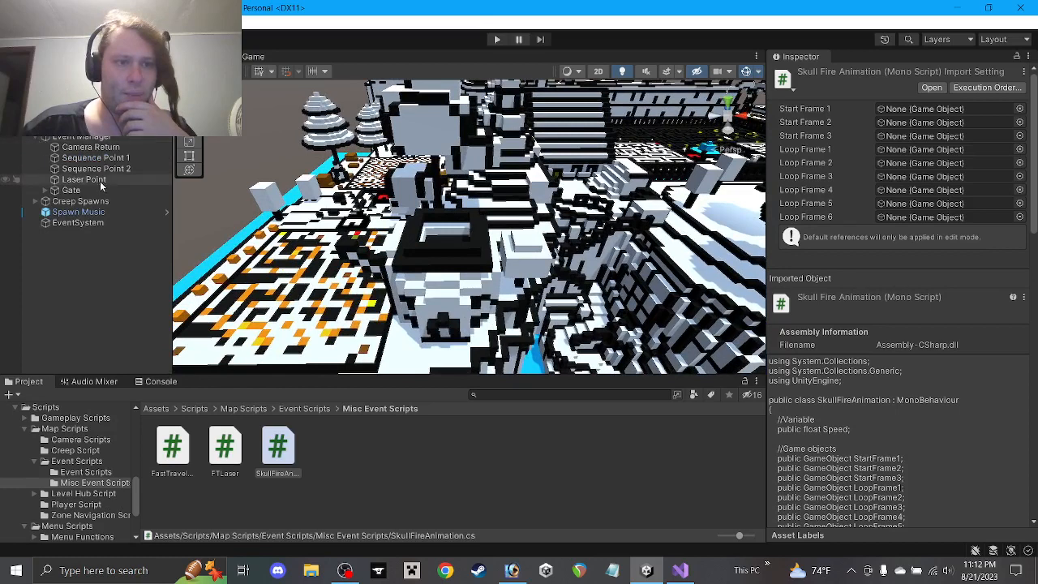
pyautogui.click(92, 169)
pyautogui.hotkey('ctrl', 'd')
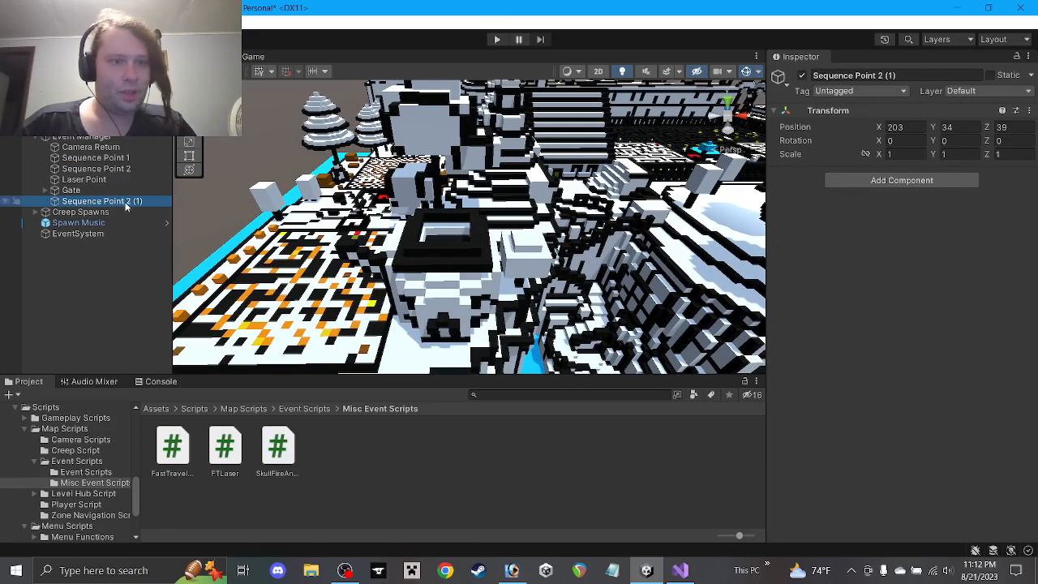
pyautogui.click(876, 75)
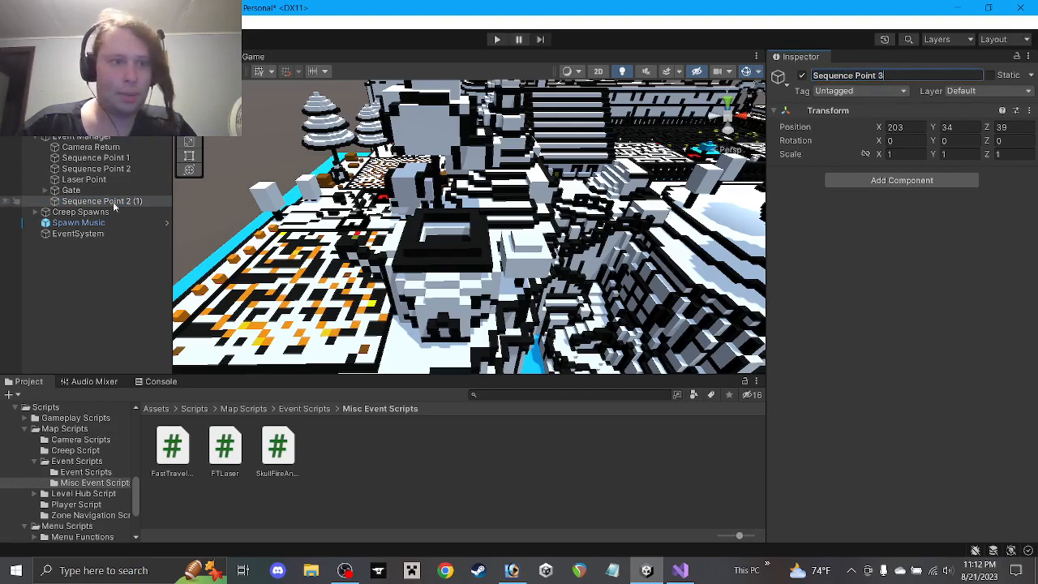
pyautogui.moveTo(111, 201); pyautogui.dragTo(108, 179)
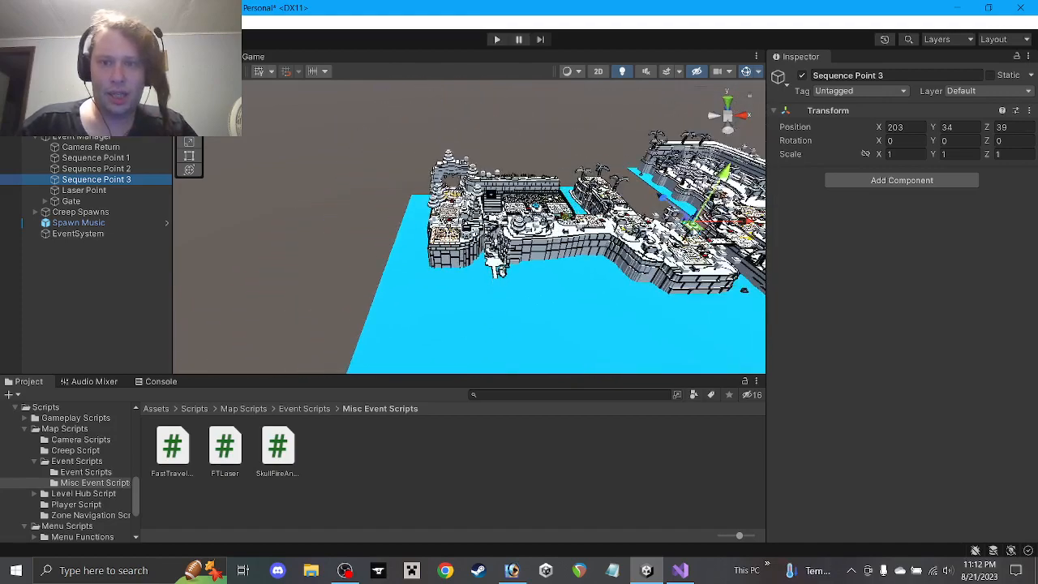
# Fly the Scene view across the castle and focus on Sequence Point 3
pyautogui.moveTo(692, 225); pyautogui.dragTo(693, 225)
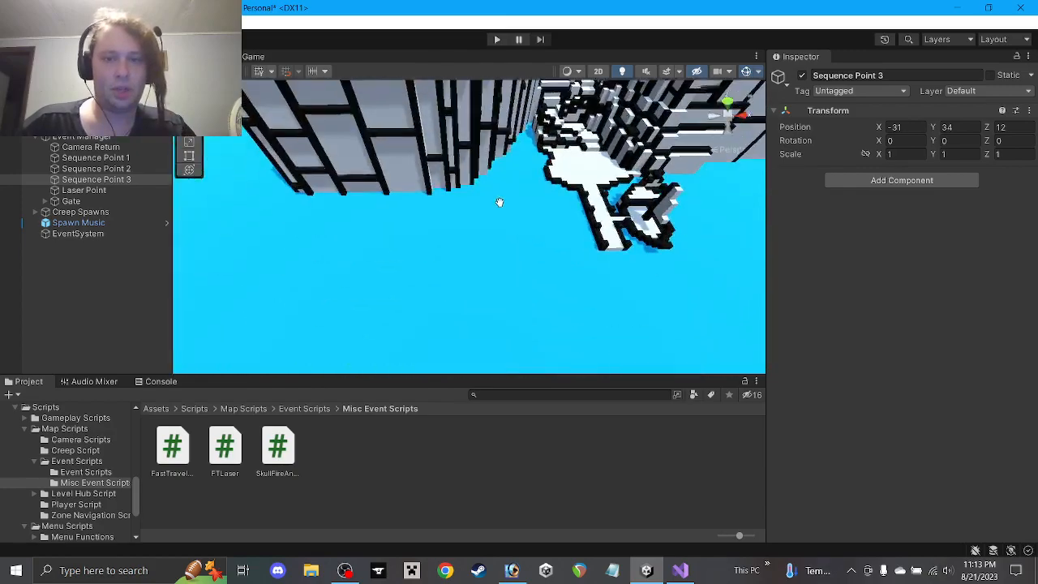
pyautogui.moveTo(655, 228); pyautogui.dragTo(541, 234, button='right')
pyautogui.moveTo(541, 234); pyautogui.dragTo(502, 243, button='middle')
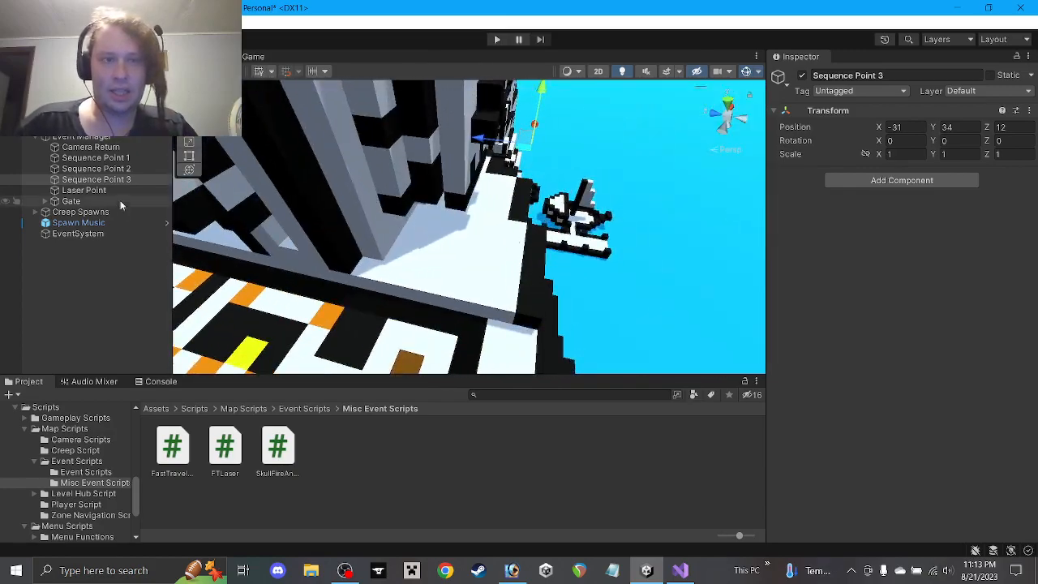
pyautogui.doubleClick(95, 184)
pyautogui.scroll(5, 511, 236)
pyautogui.keyDown('alt'); pyautogui.moveTo(511, 243); pyautogui.dragTo(138, 188); pyautogui.keyUp('alt')
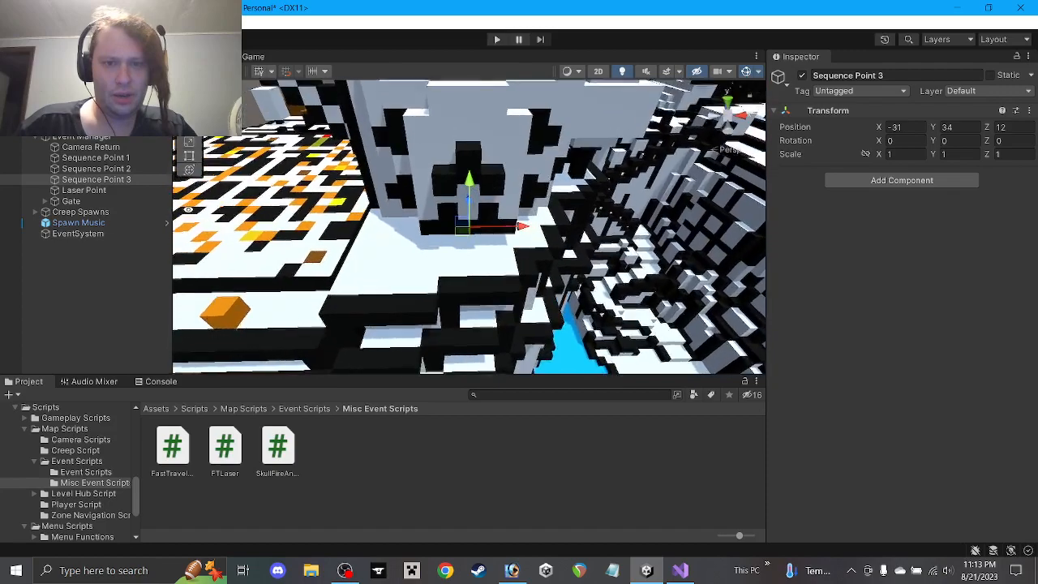
pyautogui.scroll(2, 496, 208)
# Orbit along the wall and over the maze to view Sequence Point 3 from the side and below
pyautogui.keyDown('alt'); pyautogui.moveTo(496, 207); pyautogui.dragTo(225, 152); pyautogui.keyUp('alt')
pyautogui.keyDown('alt'); pyautogui.moveTo(561, 222); pyautogui.dragTo(468, 187); pyautogui.keyUp('alt')
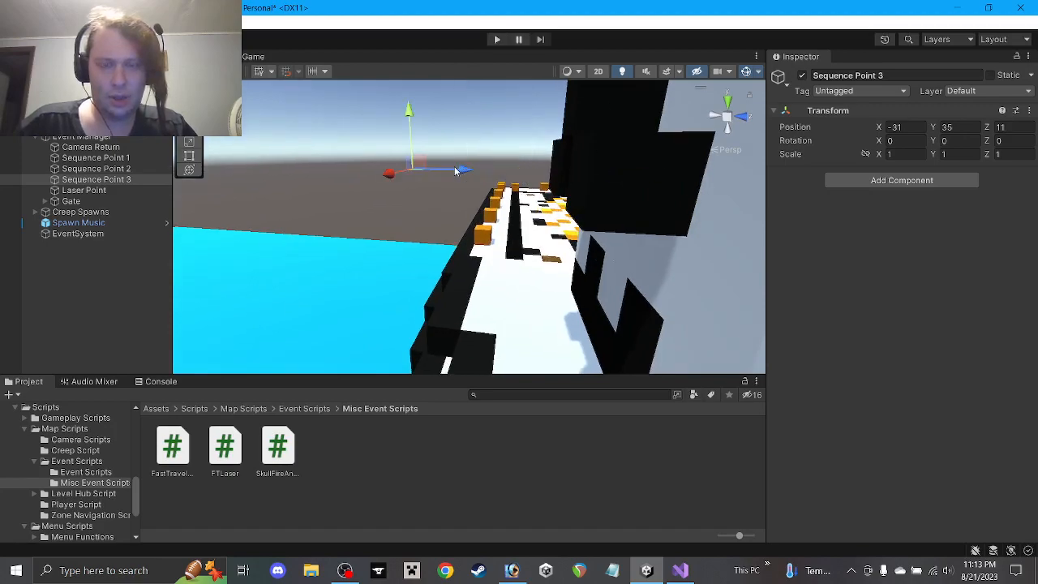
pyautogui.keyDown('alt'); pyautogui.moveTo(455, 171); pyautogui.dragTo(794, 185); pyautogui.keyUp('alt')
pyautogui.scroll(-8, 525, 224)
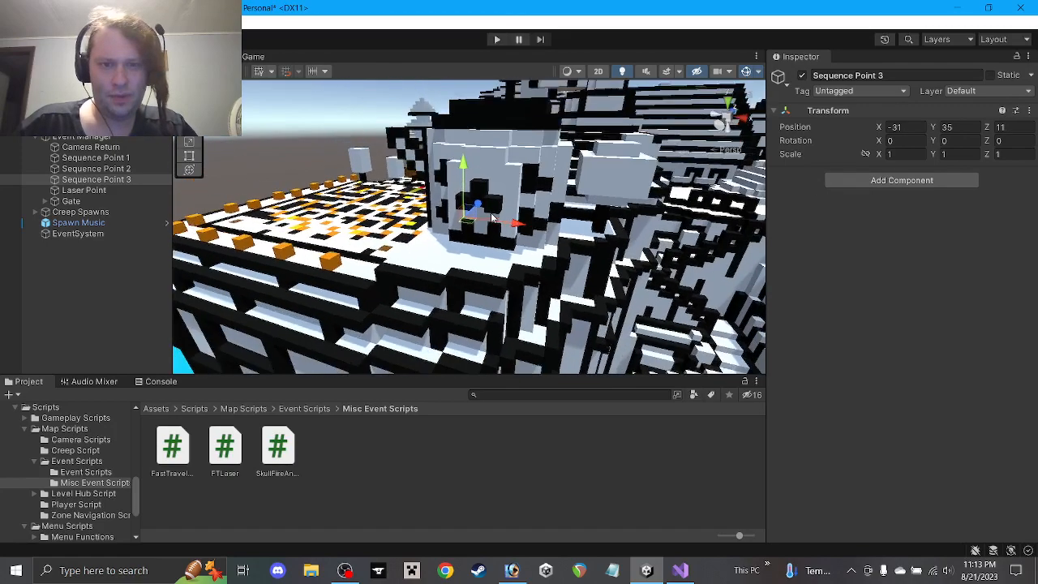
pyautogui.keyDown('alt'); pyautogui.moveTo(491, 217); pyautogui.dragTo(349, 218); pyautogui.keyUp('alt')
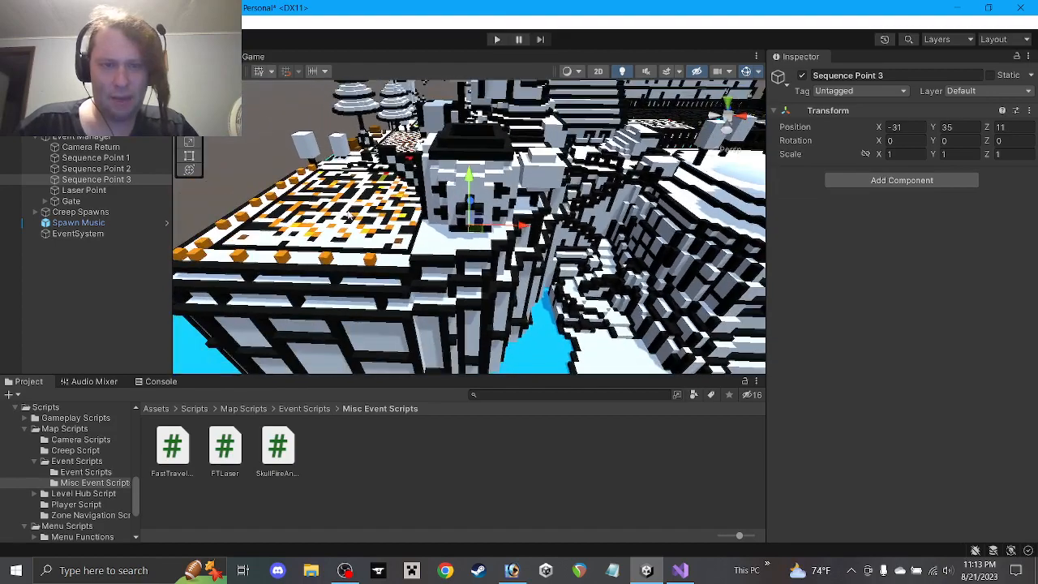
pyautogui.moveTo(349, 218); pyautogui.dragTo(526, 284, button='middle')
pyautogui.keyDown('alt'); pyautogui.moveTo(525, 272); pyautogui.dragTo(518, 213); pyautogui.keyUp('alt')
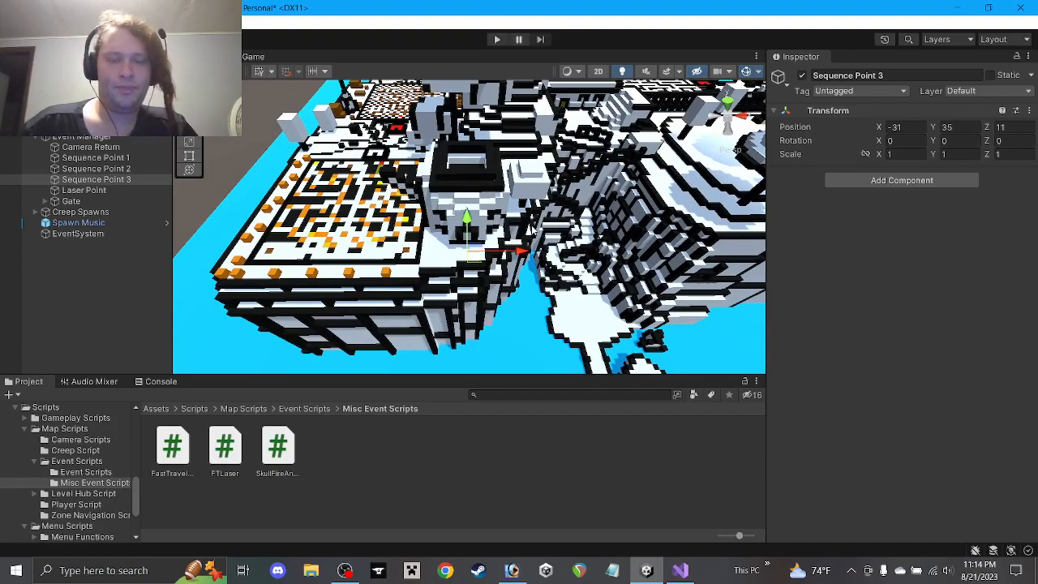
pyautogui.keyDown('alt'); pyautogui.moveTo(554, 237); pyautogui.dragTo(275, 130); pyautogui.keyUp('alt')
pyautogui.keyDown('alt'); pyautogui.moveTo(532, 218); pyautogui.dragTo(455, 169); pyautogui.keyUp('alt')
pyautogui.scroll(5, 468, 220)
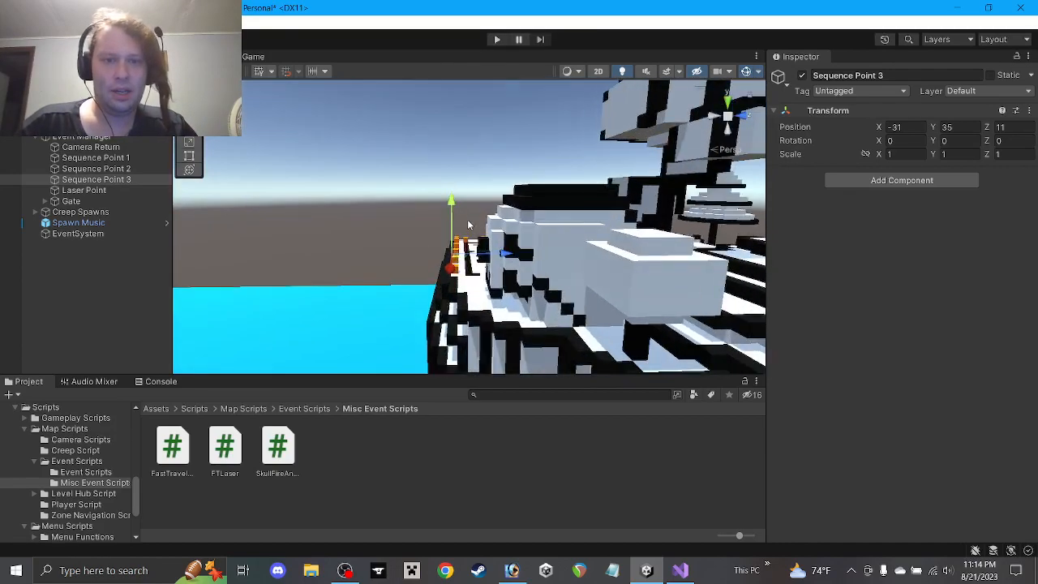
pyautogui.keyDown('alt'); pyautogui.moveTo(471, 262); pyautogui.dragTo(461, 225); pyautogui.keyUp('alt')
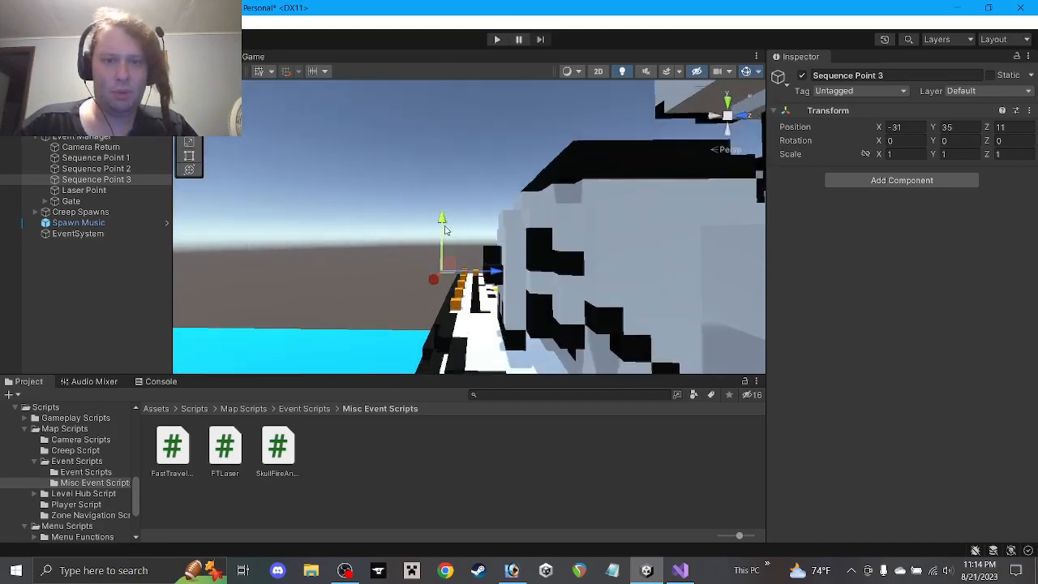
# Drag the Sequence Point 3 object into Event Manager's Events Zone 1 Sequence Point 3 field
pyautogui.click(436, 136)
pyautogui.keyDown('alt'); pyautogui.moveTo(436, 137); pyautogui.dragTo(758, 203); pyautogui.keyUp('alt')
pyautogui.click(114, 138)
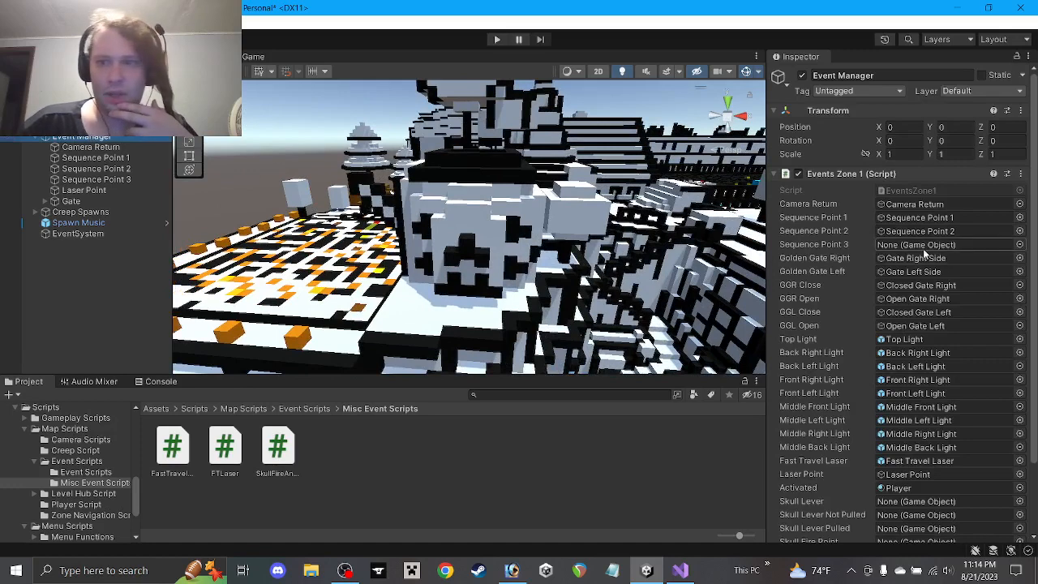
pyautogui.moveTo(746, 243); pyautogui.dragTo(904, 246)
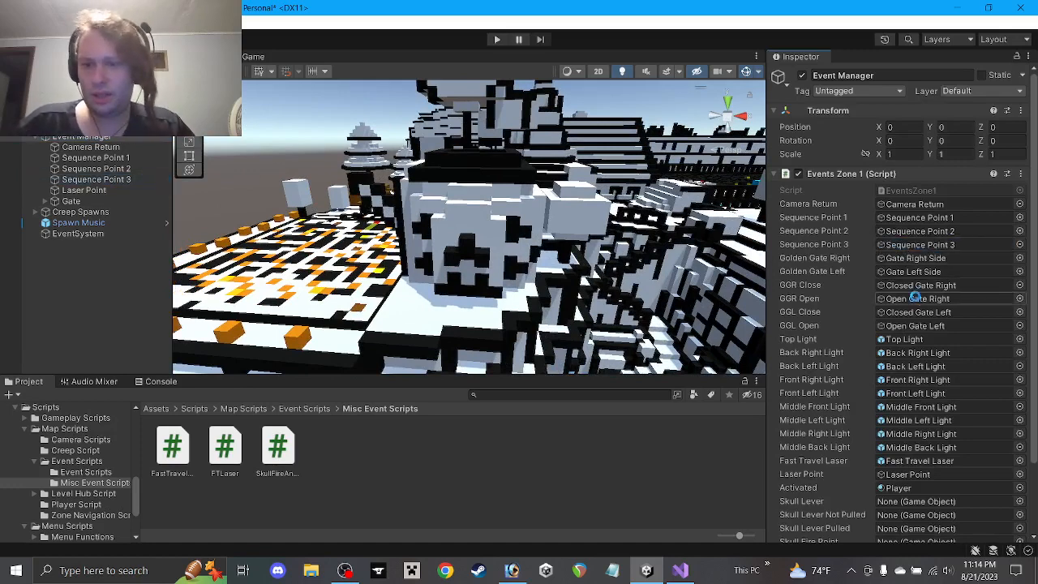
pyautogui.scroll(-3, 921, 300)
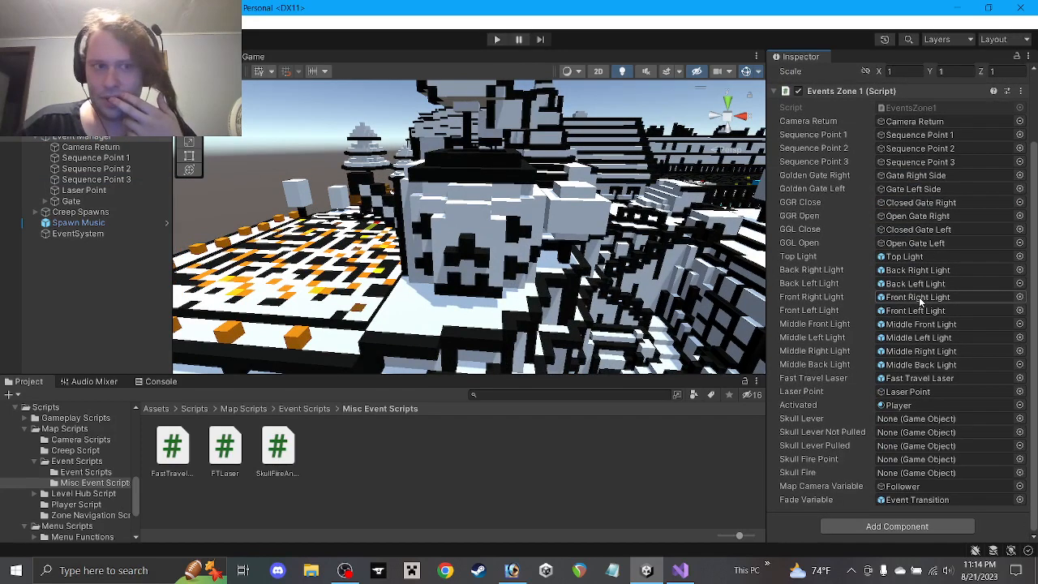
# Select Skull Lever, expand it in the Hierarchy, and select its Lever child
pyautogui.click(367, 198)
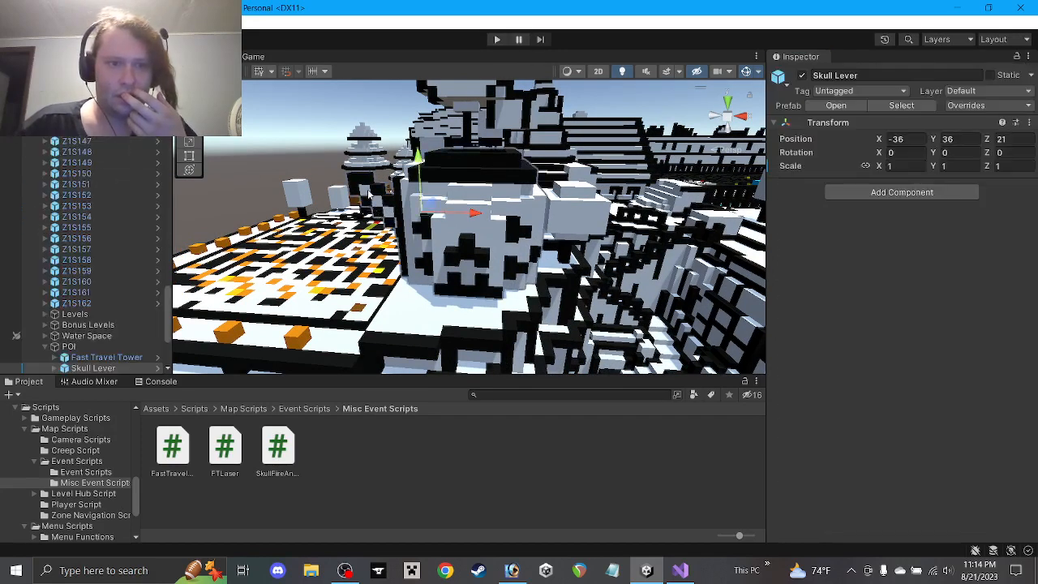
pyautogui.scroll(-5, 82, 267)
pyautogui.click(54, 247)
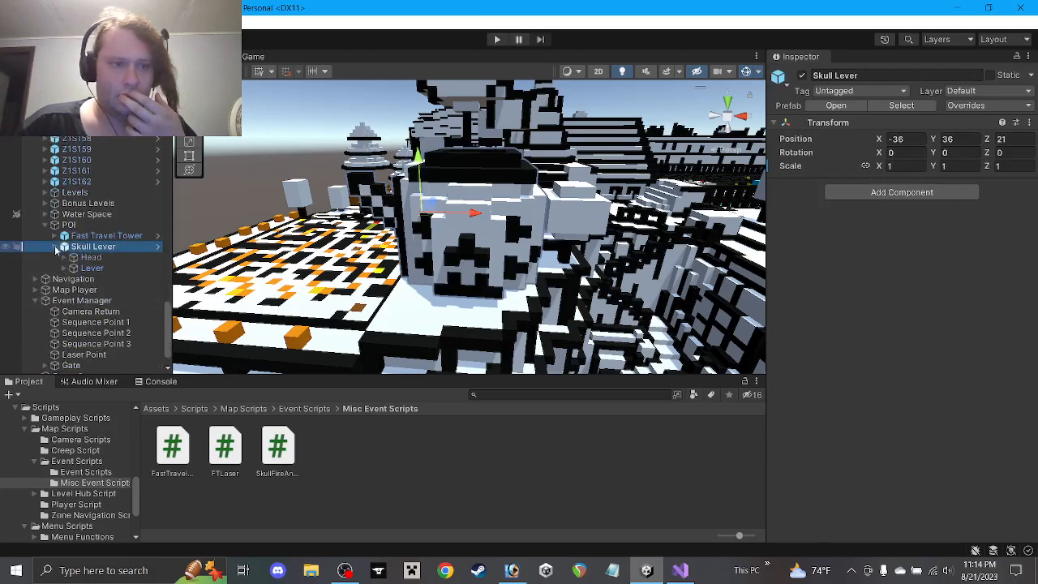
pyautogui.click(88, 269)
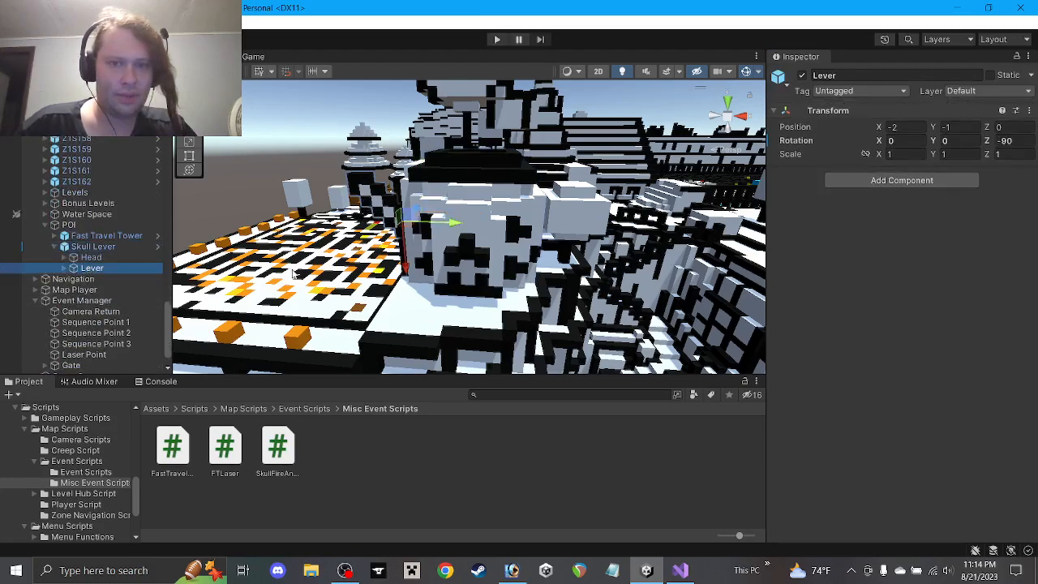
# Zoom and orbit to view the lever from the side, then reselect Skull Lever
pyautogui.scroll(3, 293, 275)
pyautogui.moveTo(293, 274); pyautogui.dragTo(398, 235, button='right')
pyautogui.moveTo(397, 236); pyautogui.dragTo(578, 192, button='middle')
pyautogui.scroll(5, 465, 236)
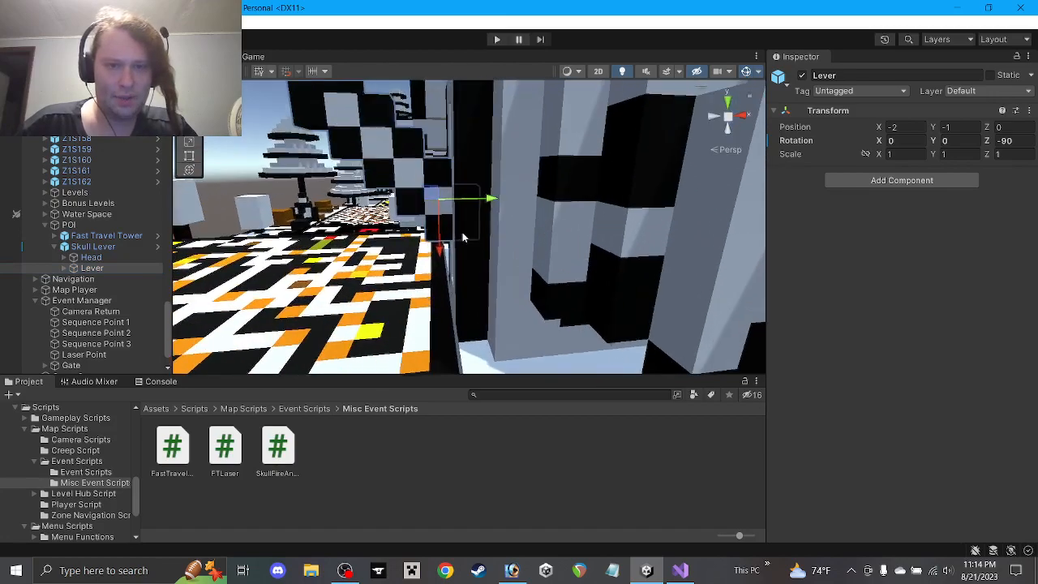
pyautogui.scroll(1, 463, 236)
pyautogui.moveTo(463, 226)
pyautogui.keyDown('alt'); pyautogui.mouseDown()
pyautogui.moveTo(434, 185)
pyautogui.moveTo(447, 169)
pyautogui.moveTo(437, 176)
pyautogui.moveTo(443, 229)
pyautogui.mouseUp(); pyautogui.keyUp('alt')
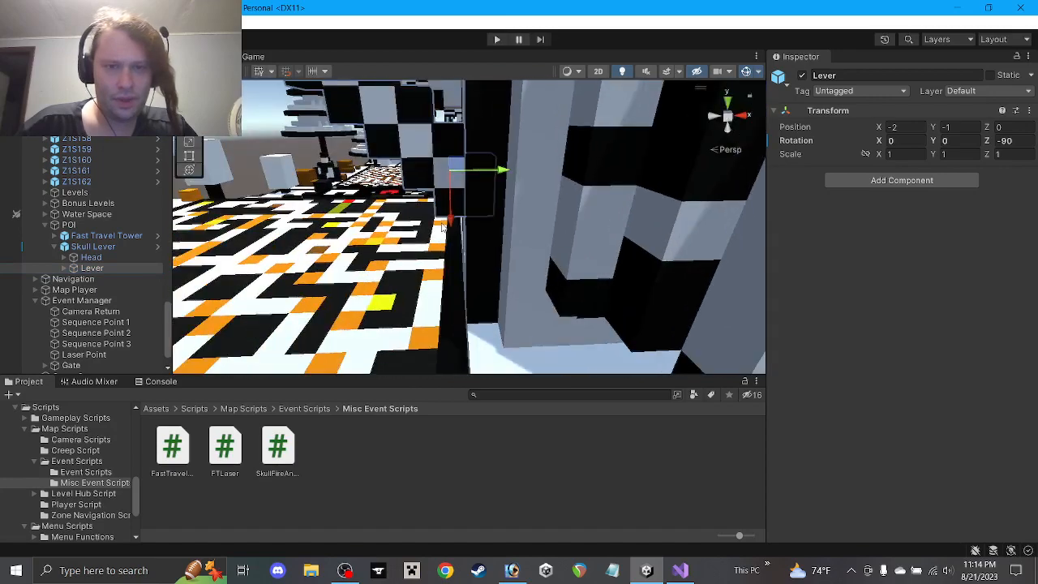
pyautogui.moveTo(443, 228); pyautogui.dragTo(530, 281, button='middle')
pyautogui.keyDown('alt'); pyautogui.moveTo(566, 262); pyautogui.dragTo(519, 219); pyautogui.keyUp('alt')
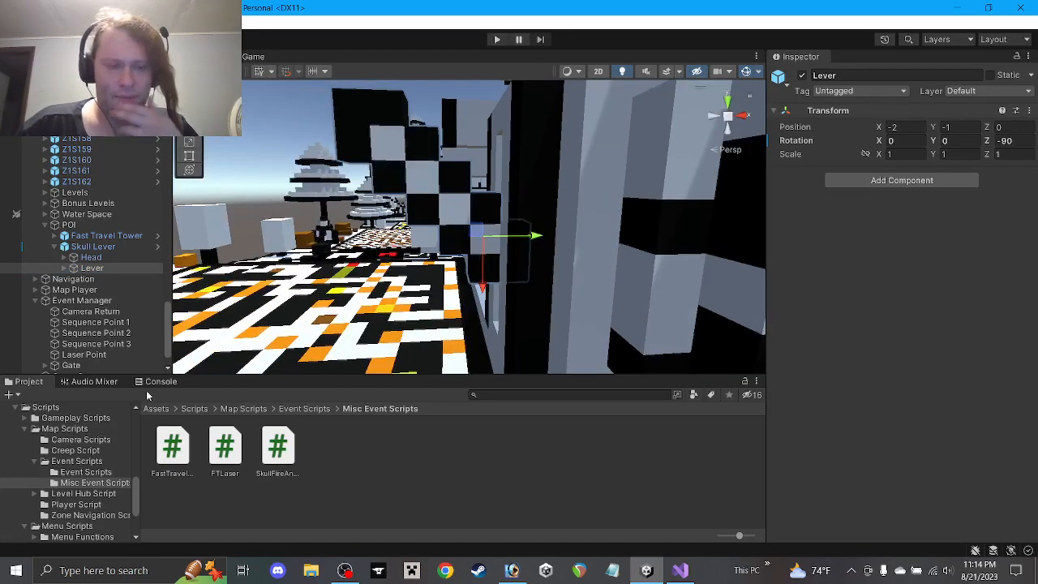
pyautogui.click(93, 246)
pyautogui.click(102, 267)
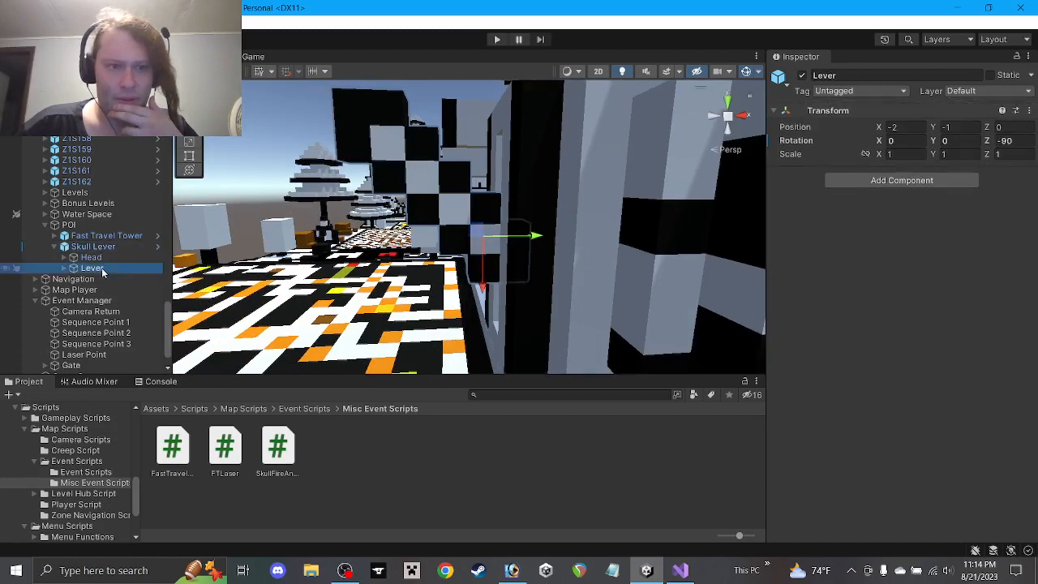
pyautogui.click(95, 247)
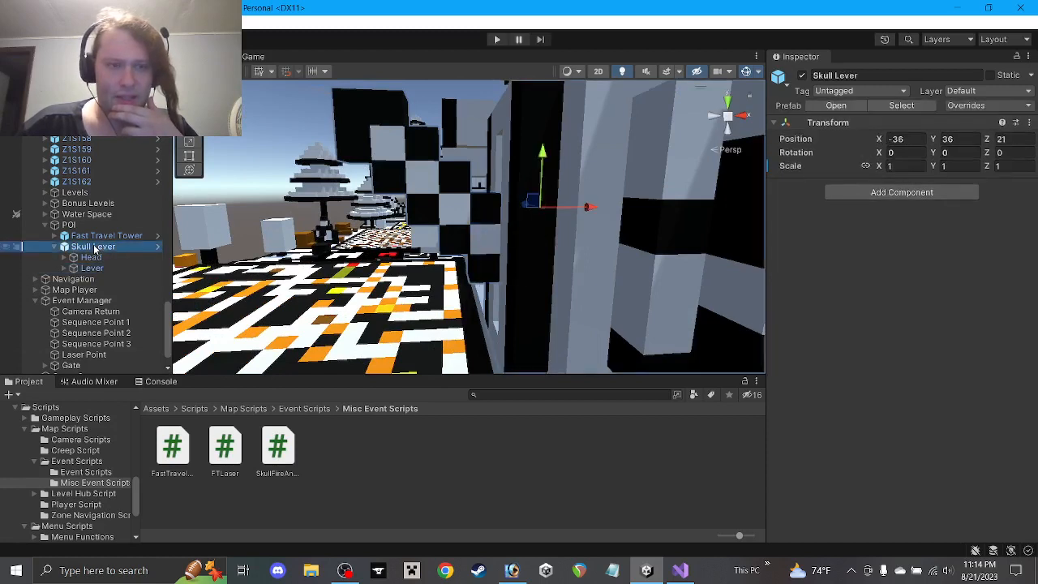
# Open the Skull Lever prefab, look around it, then return to the scene
pyautogui.click(159, 247)
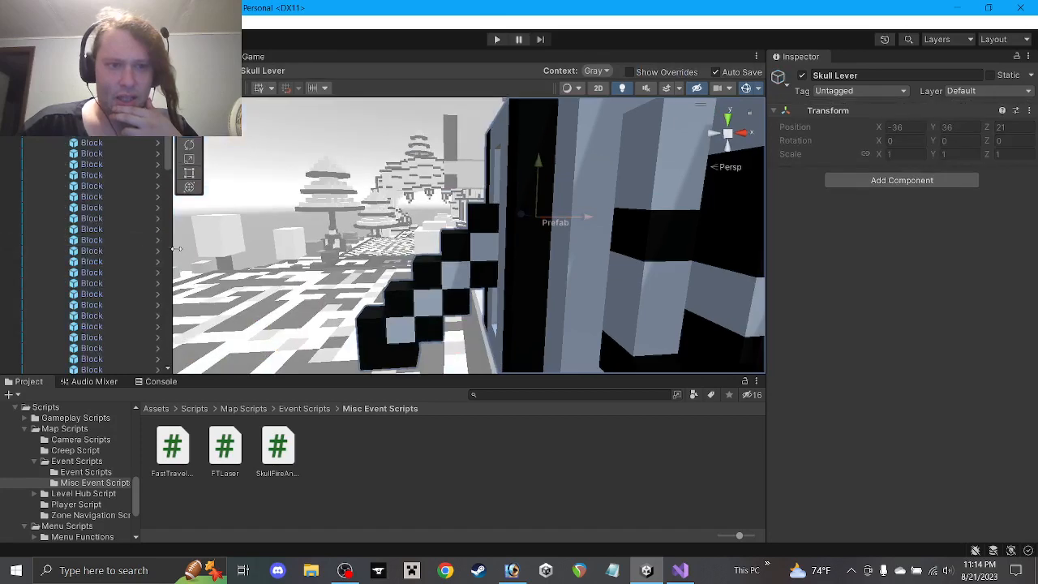
pyautogui.moveTo(519, 254); pyautogui.dragTo(529, 254, button='right')
pyautogui.moveTo(527, 256); pyautogui.dragTo(468, 203, button='middle')
pyautogui.click(7, 87)
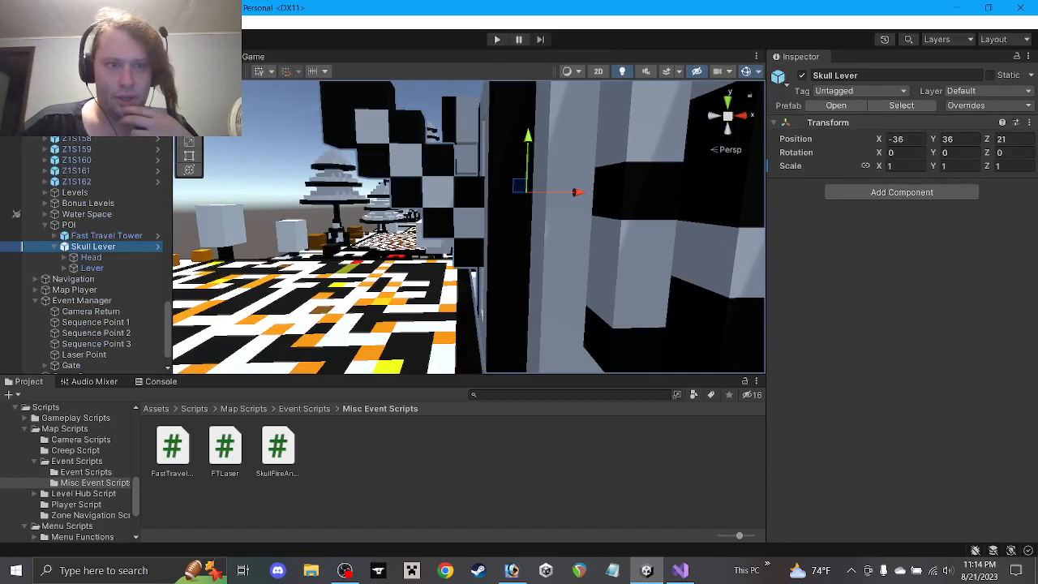
# Reopen the Skull Lever prefab and select its Lever child
pyautogui.click(157, 246)
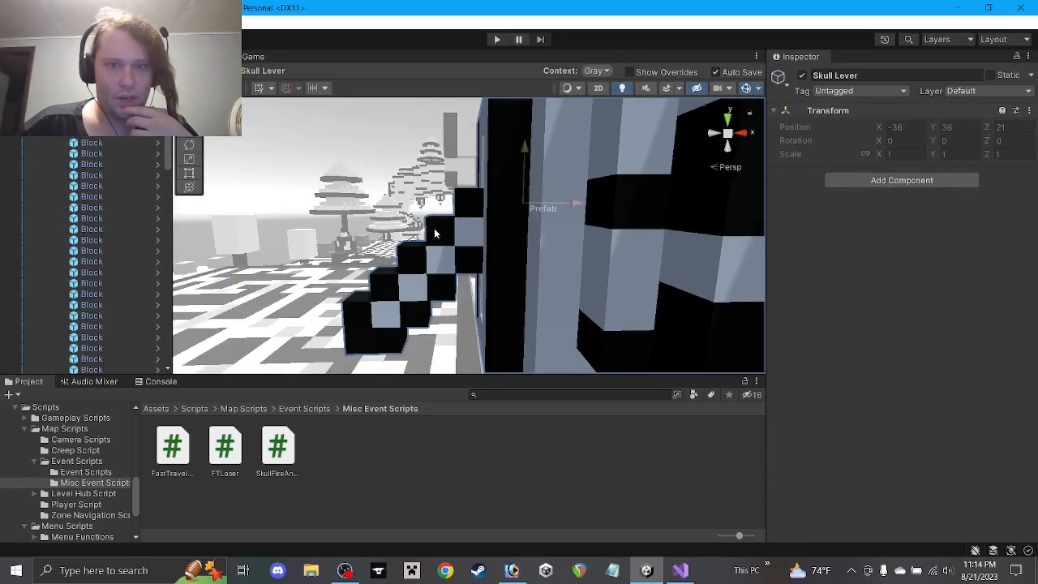
pyautogui.scroll(-5, 434, 230)
pyautogui.scroll(3, 425, 229)
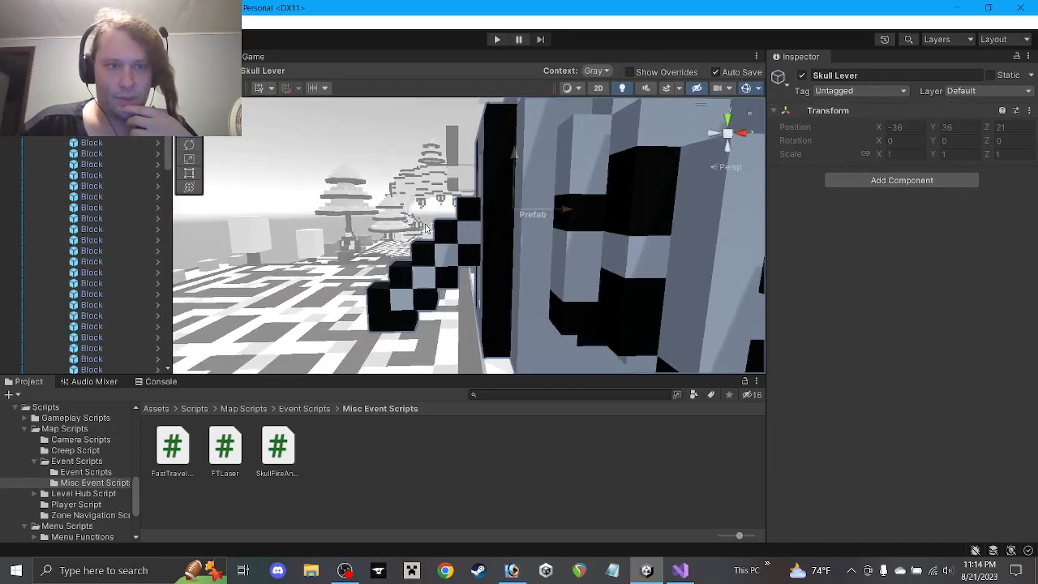
pyautogui.scroll(1, 425, 228)
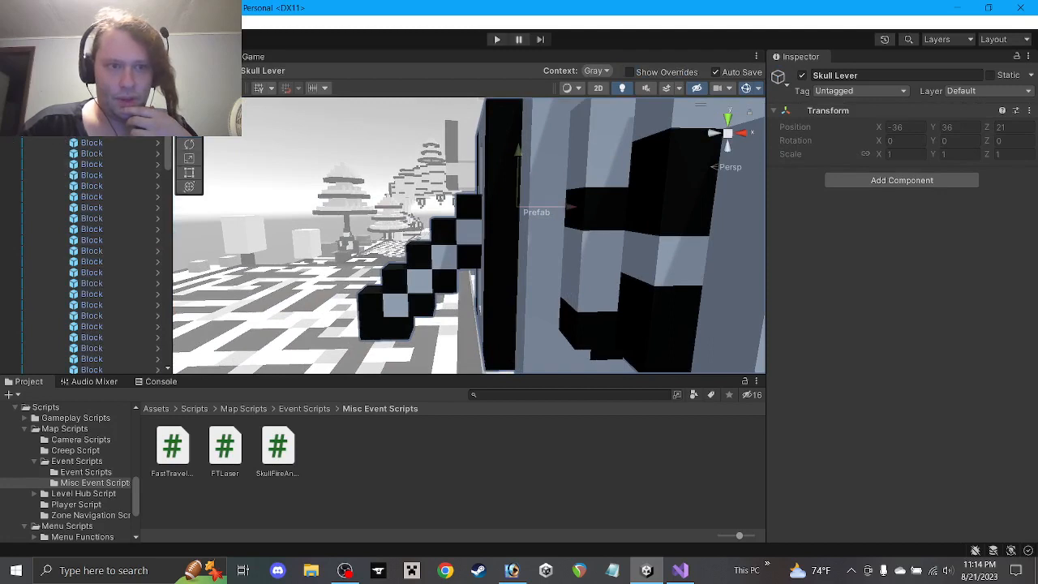
pyautogui.click(82, 138)
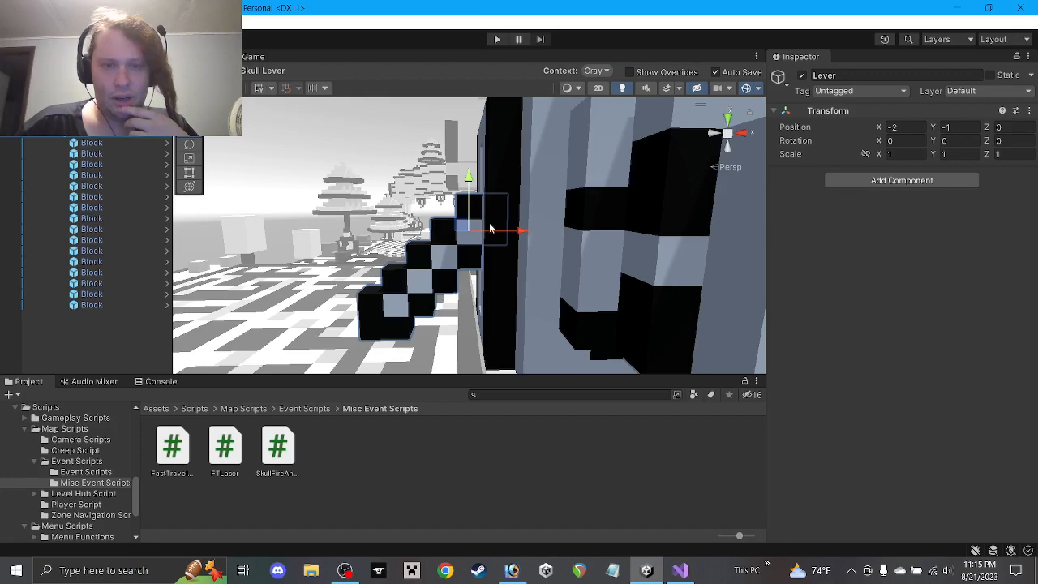
pyautogui.moveTo(498, 224); pyautogui.dragTo(528, 229, button='middle')
pyautogui.keyDown('alt'); pyautogui.moveTo(527, 229); pyautogui.dragTo(577, 235); pyautogui.keyUp('alt')
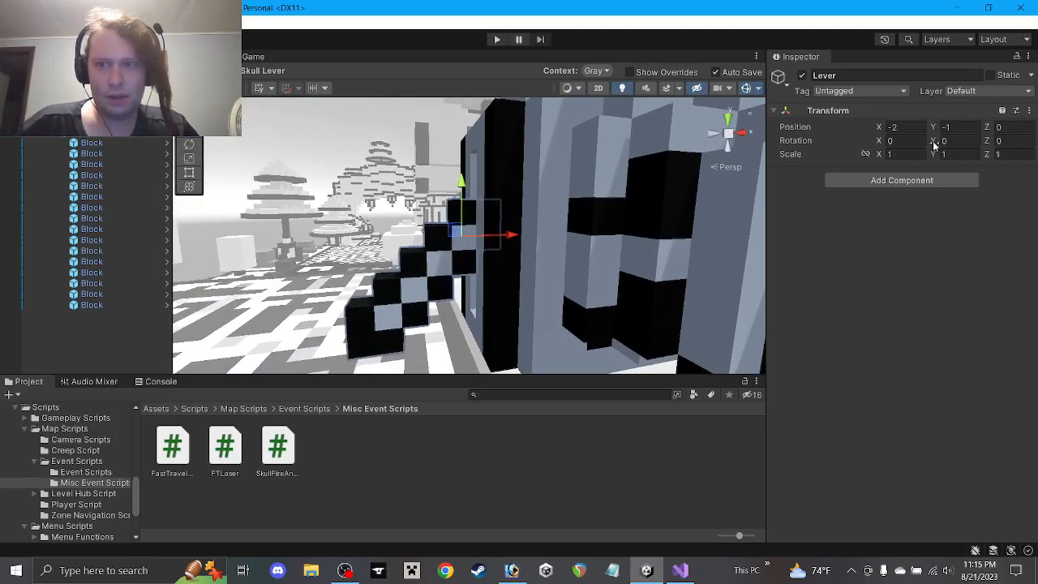
# Try Y and Z tilts on the Lever, undo them, and exit Prefab Mode
pyautogui.moveTo(958, 146); pyautogui.dragTo(324, 49)
pyautogui.hotkey('ctrl', 'z')
pyautogui.hotkey('ctrl', 'z')
pyautogui.moveTo(73, 61); pyautogui.dragTo(991, 77)
pyautogui.hotkey('ctrl', 'z')
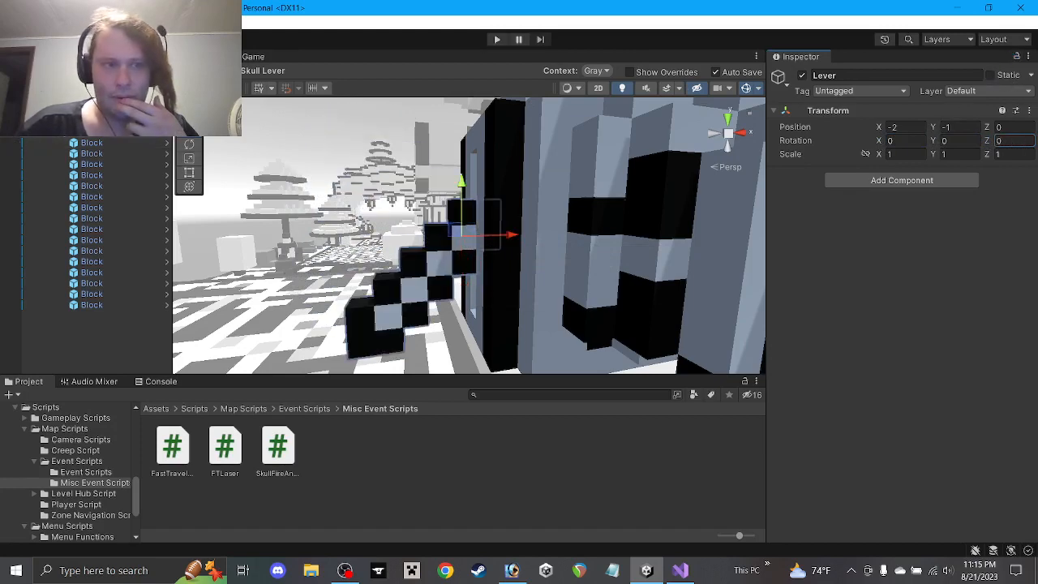
pyautogui.click(7, 86)
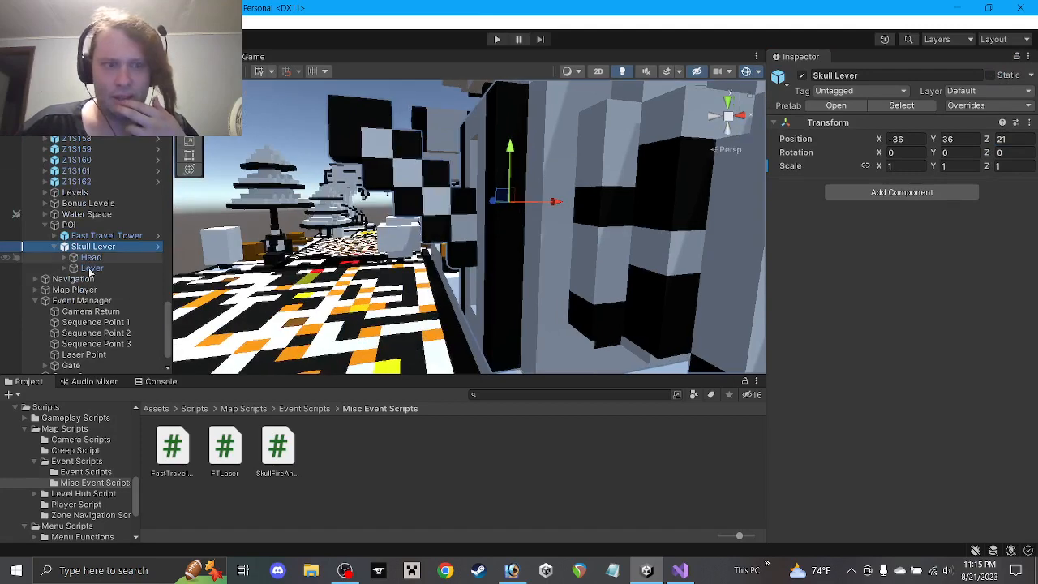
# Select the scene Lever and compare its transform with the Head's
pyautogui.click(90, 268)
pyautogui.click(96, 259)
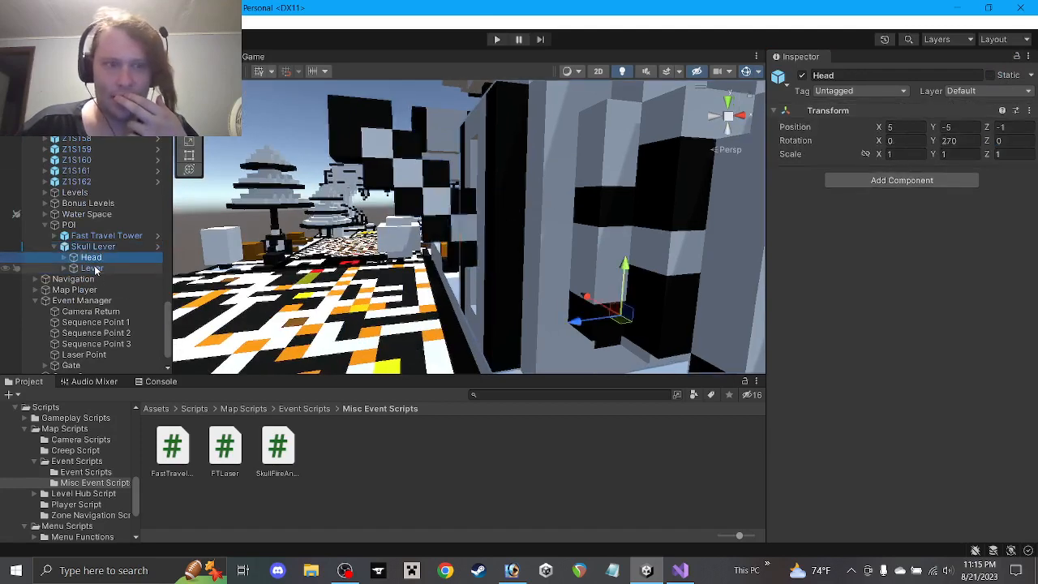
pyautogui.click(96, 269)
pyautogui.scroll(-3, 436, 242)
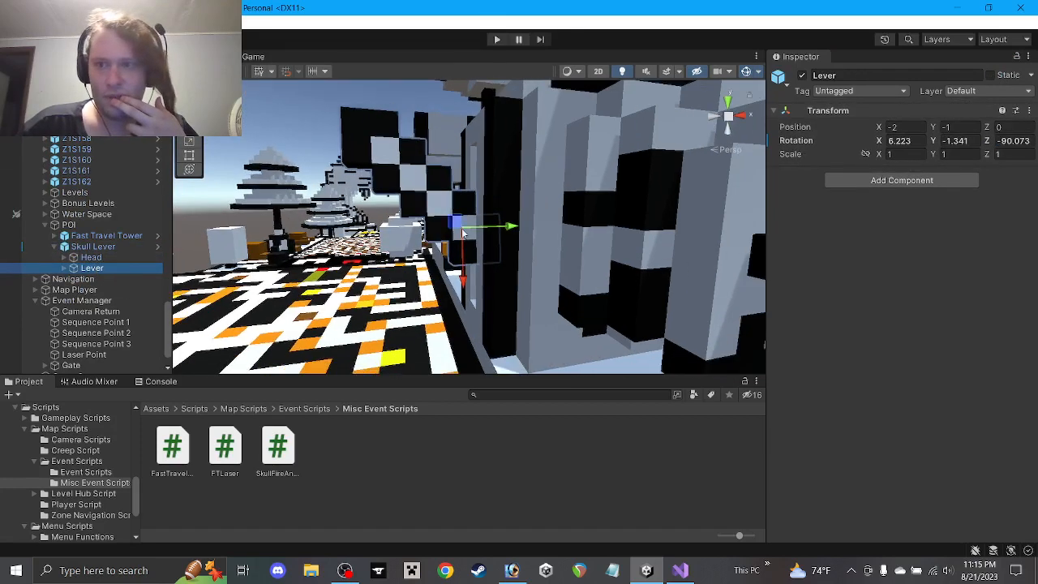
pyautogui.moveTo(528, 201); pyautogui.dragTo(477, 199, button='right')
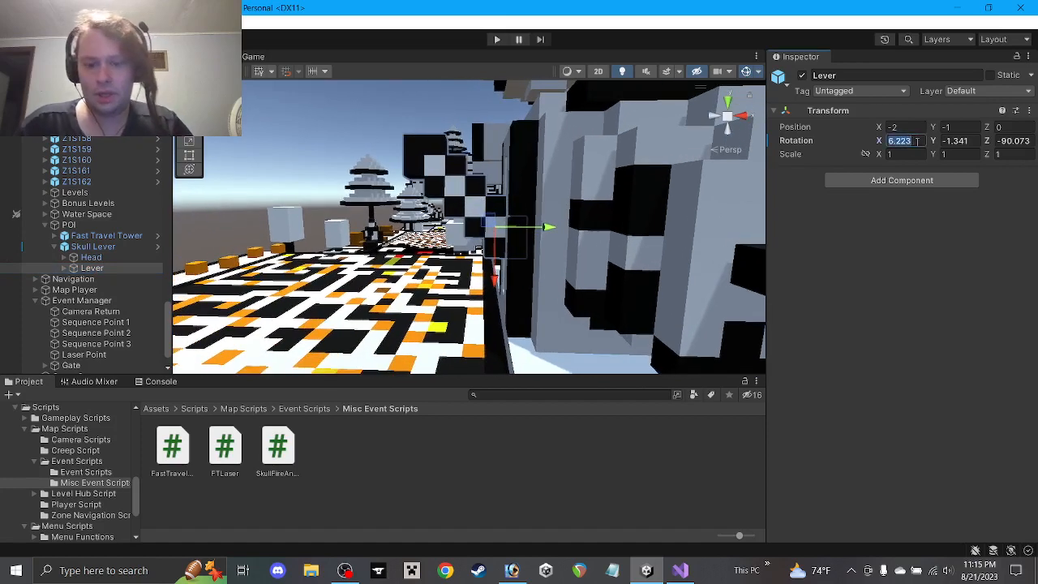
# Set the Lever's rotation to exactly 0, 0, -90
pyautogui.write('0')
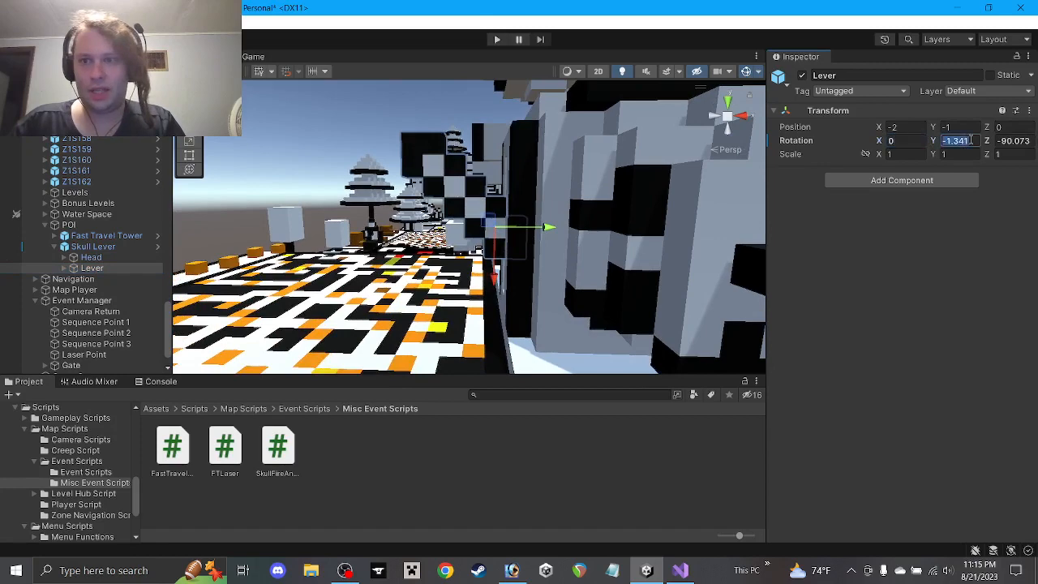
pyautogui.click(1013, 140)
pyautogui.write('-90')
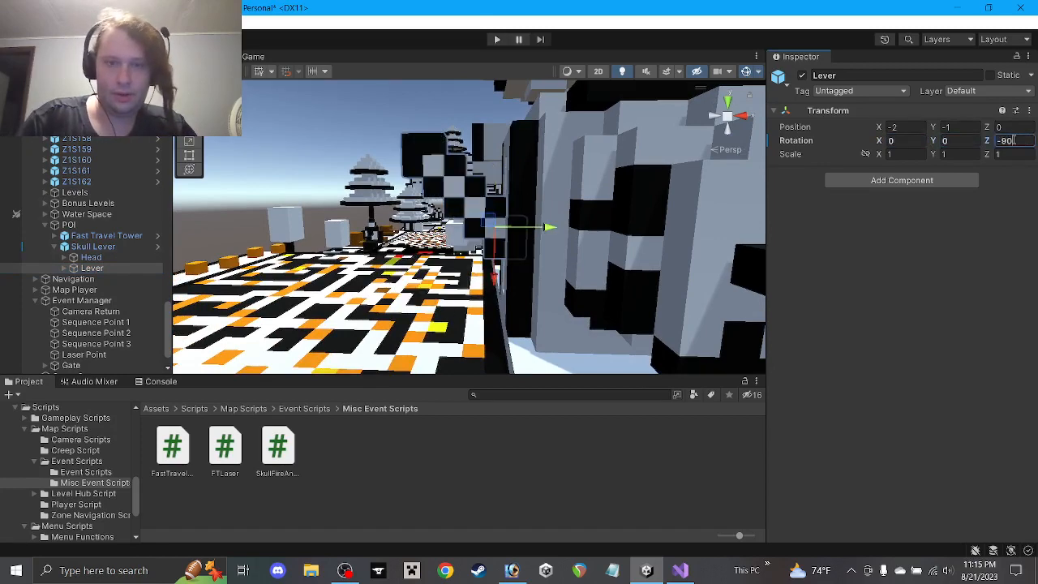
pyautogui.click(94, 247)
pyautogui.click(91, 257)
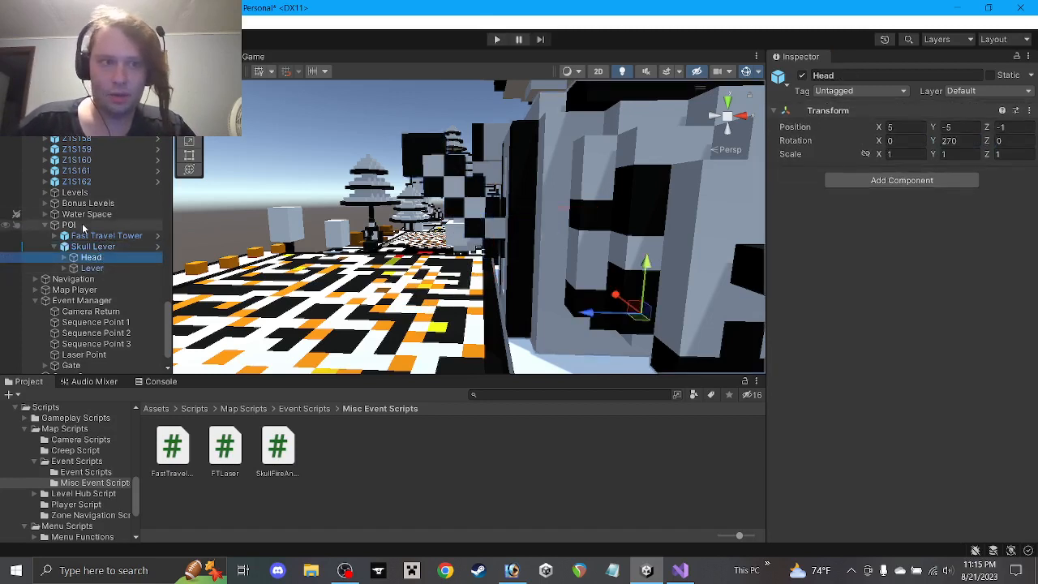
pyautogui.click(80, 226)
pyautogui.click(92, 267)
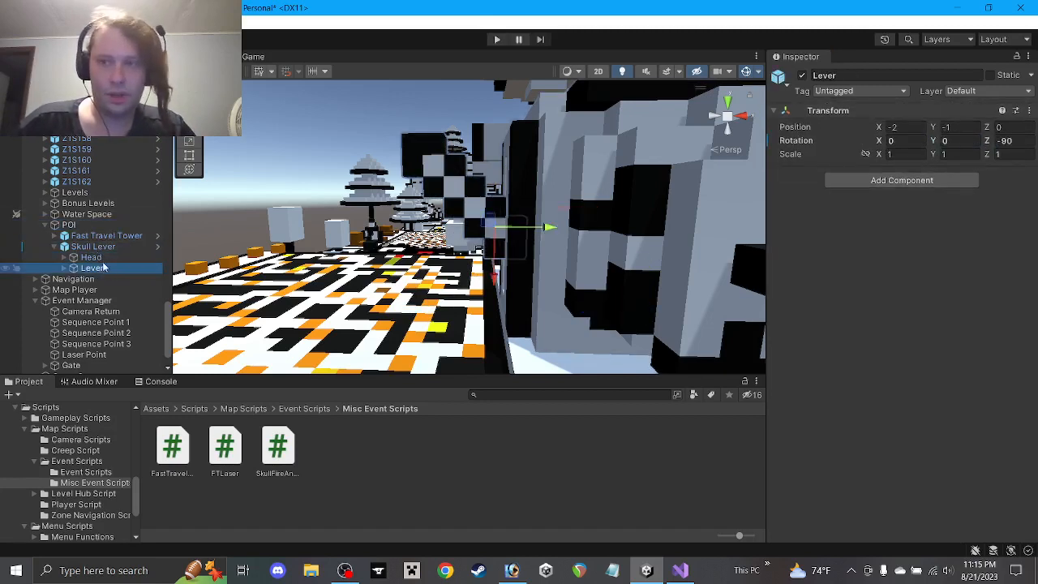
# Inspect the Head and Lever inside the Skull Lever prefab, then return to the scene
pyautogui.click(159, 247)
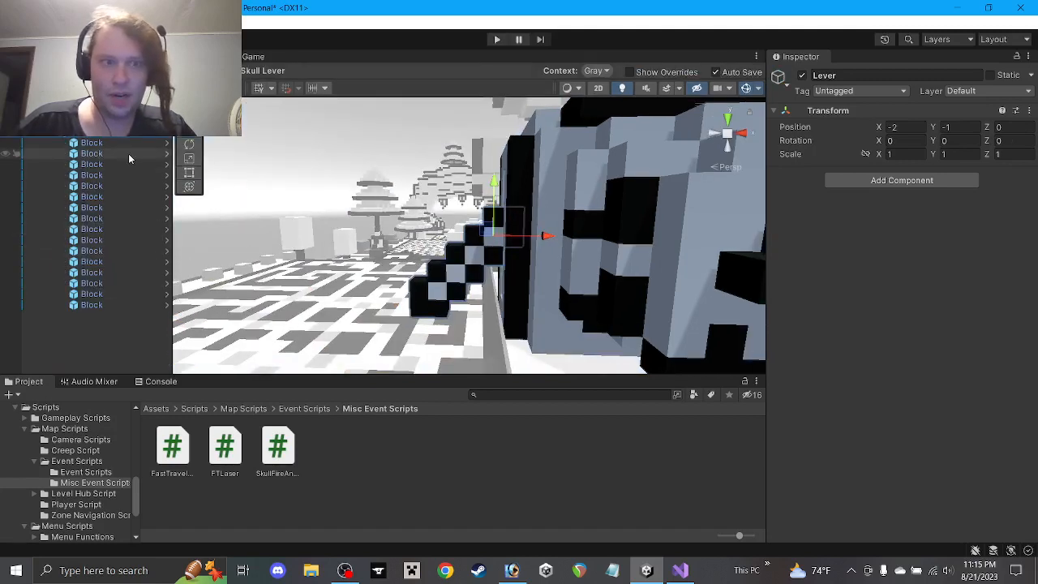
pyautogui.click(84, 111)
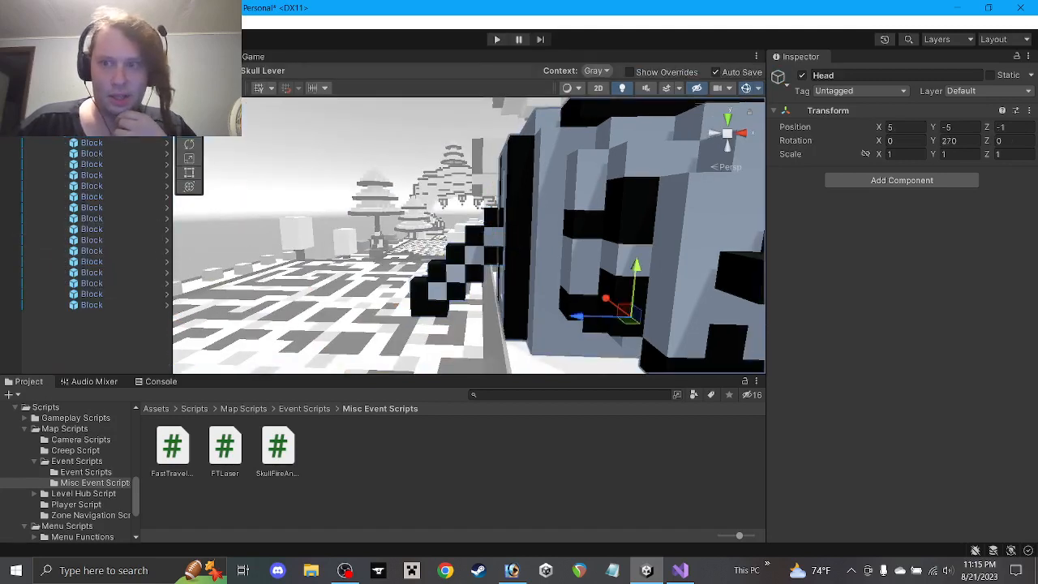
pyautogui.click(81, 100)
pyautogui.click(84, 110)
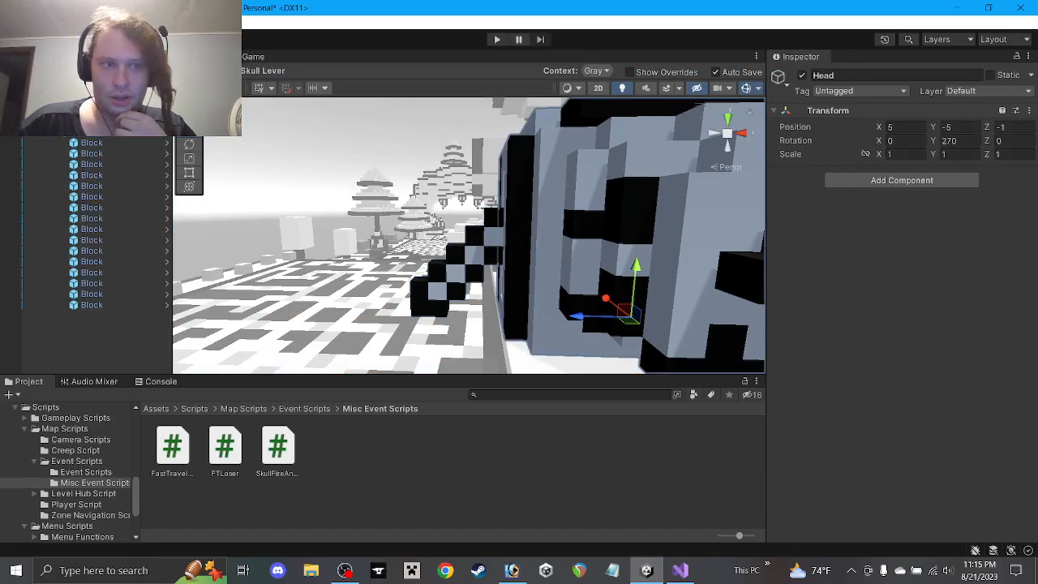
pyautogui.click(84, 100)
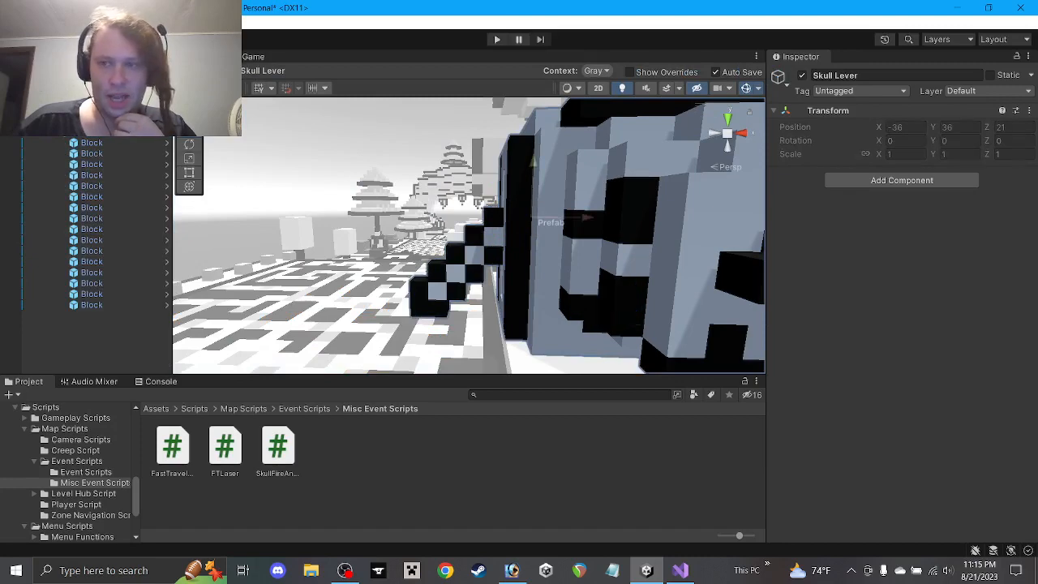
pyautogui.click(85, 121)
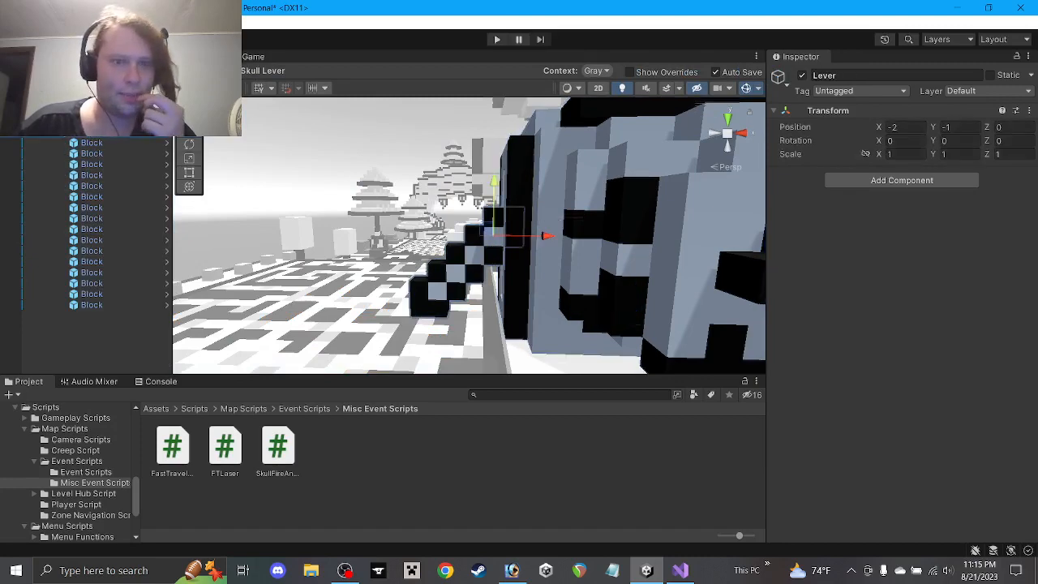
pyautogui.click(8, 86)
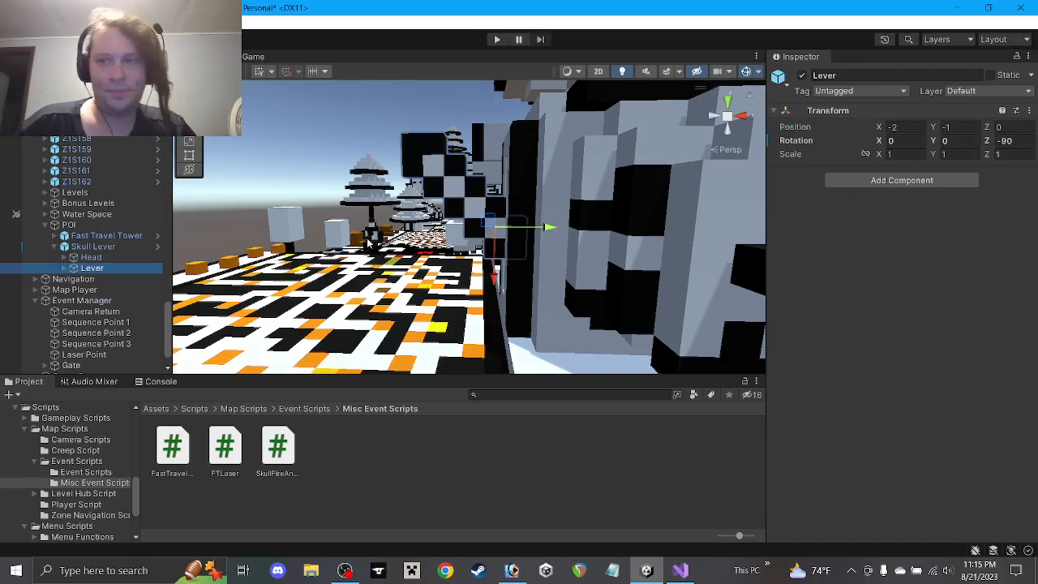
pyautogui.keyDown('alt'); pyautogui.moveTo(490, 219); pyautogui.dragTo(479, 186); pyautogui.keyUp('alt')
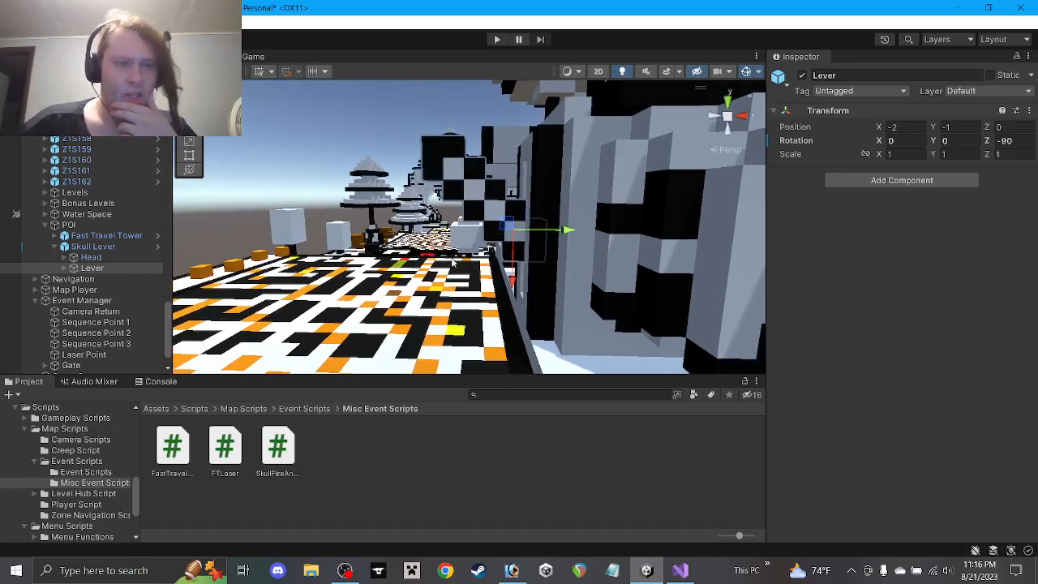
pyautogui.scroll(-1, 96, 312)
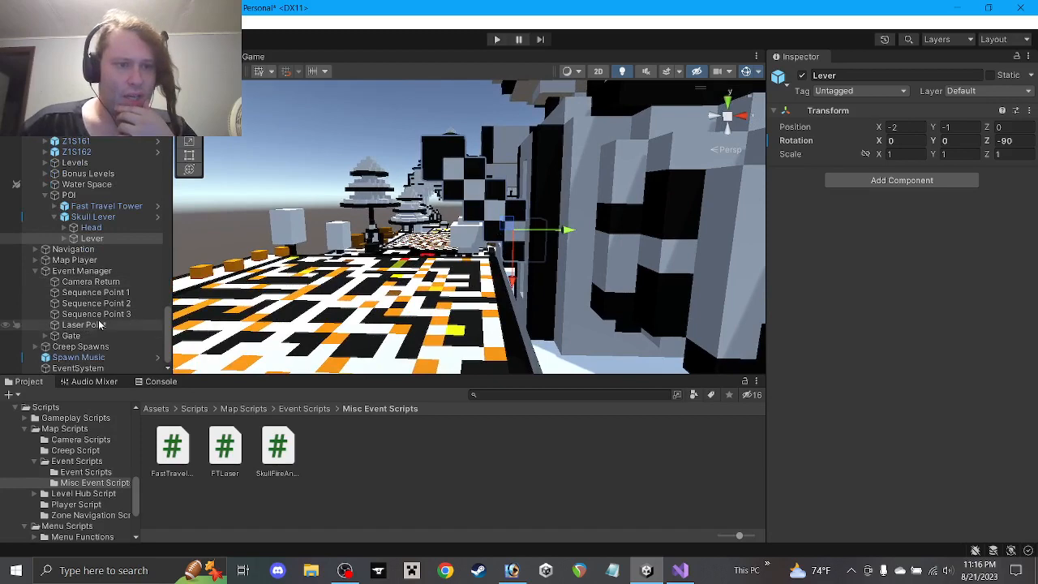
# Drag Lever into the Skull Lever field of Event Manager's Events Zone 1 script
pyautogui.click(85, 271)
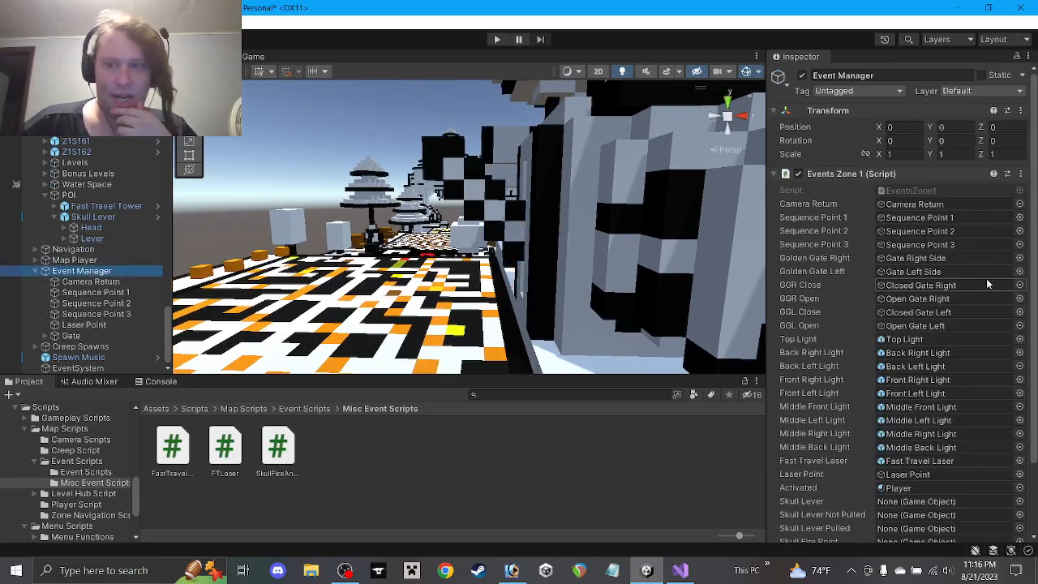
pyautogui.scroll(-3, 988, 283)
pyautogui.moveTo(163, 238); pyautogui.dragTo(887, 421)
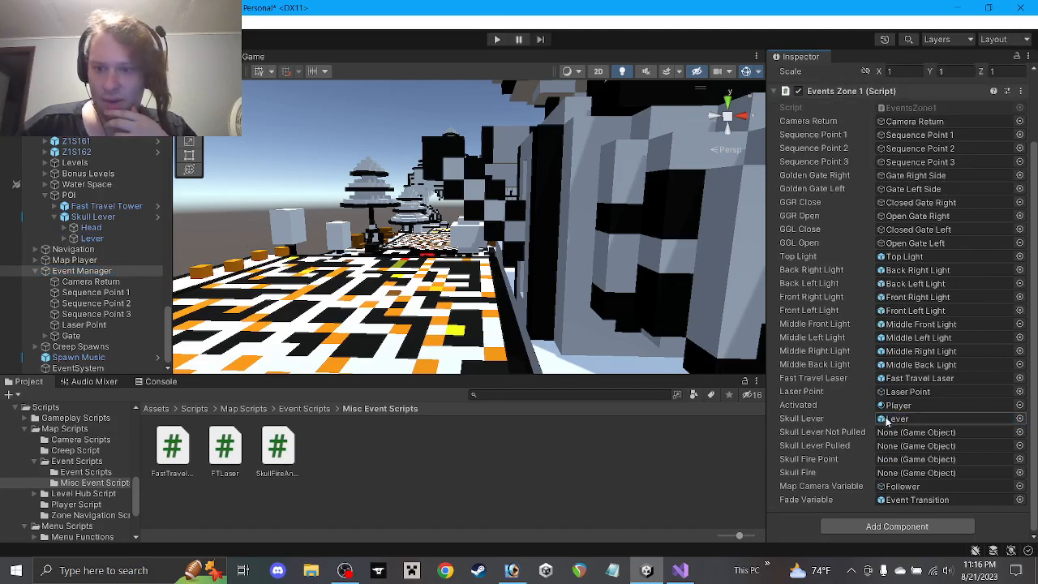
pyautogui.moveTo(557, 264); pyautogui.dragTo(430, 340, button='middle')
pyautogui.moveTo(409, 265); pyautogui.dragTo(468, 208, button='middle')
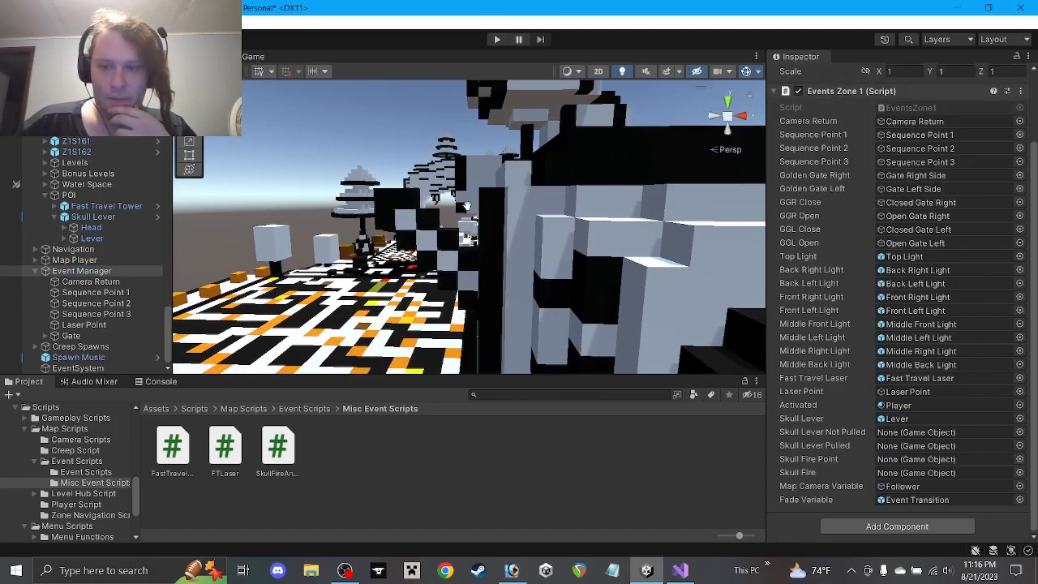
# Create an empty 'Fire Point' under Event Manager, between Laser Point and Gate
pyautogui.rightClick(104, 270)
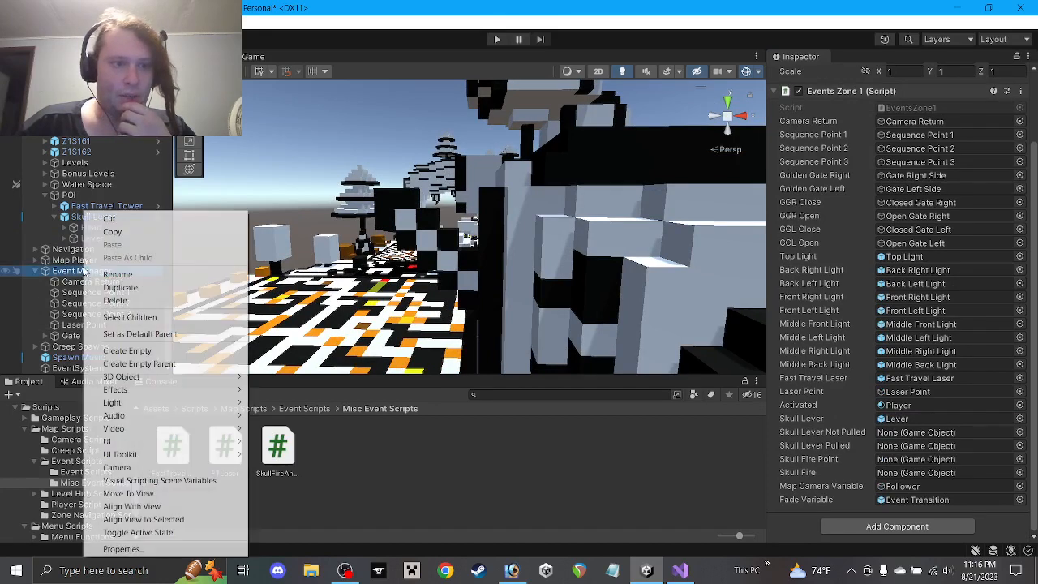
pyautogui.click(127, 350)
pyautogui.write('F')
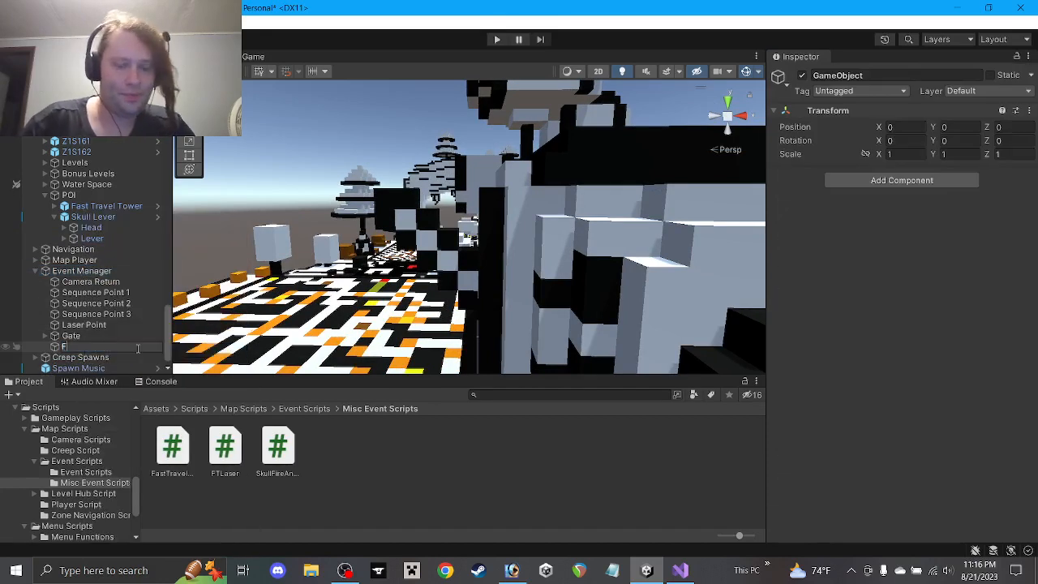
pyautogui.write('ire Point')
pyautogui.press('Return')
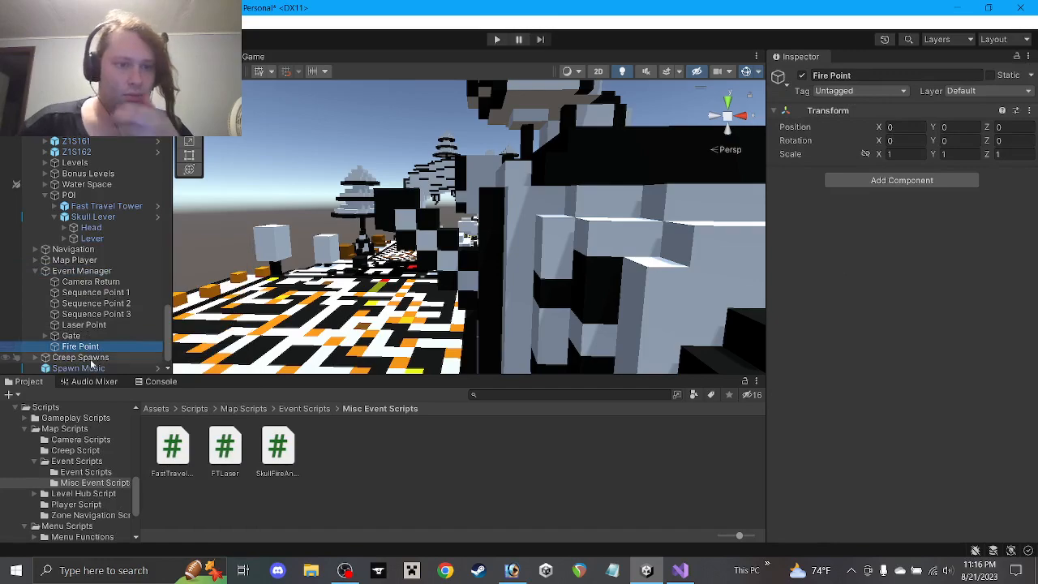
pyautogui.moveTo(95, 331); pyautogui.dragTo(96, 330)
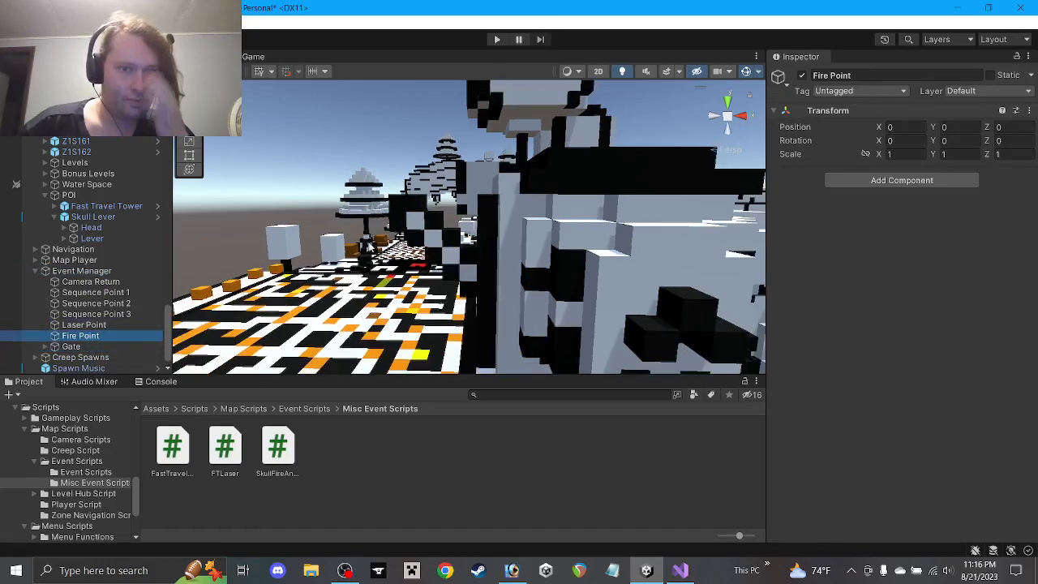
# Raise Fire Point and move it across the level toward the tower
pyautogui.scroll(-6, 404, 215)
pyautogui.keyDown('alt'); pyautogui.moveTo(404, 215); pyautogui.dragTo(444, 285); pyautogui.keyUp('alt')
pyautogui.moveTo(628, 347); pyautogui.dragTo(709, 186)
pyautogui.moveTo(684, 235); pyautogui.dragTo(501, 200)
pyautogui.scroll(8, 502, 200)
pyautogui.scroll(-4, 502, 199)
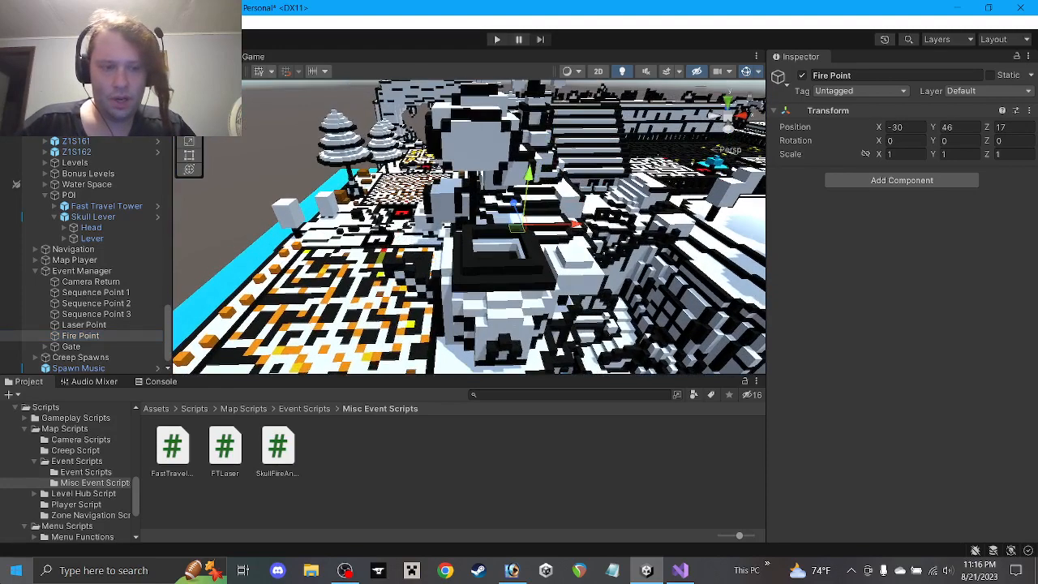
# Launch Task Manager from the Windows quick menu, then close it
pyautogui.rightClick(16, 570)
pyautogui.click(53, 431)
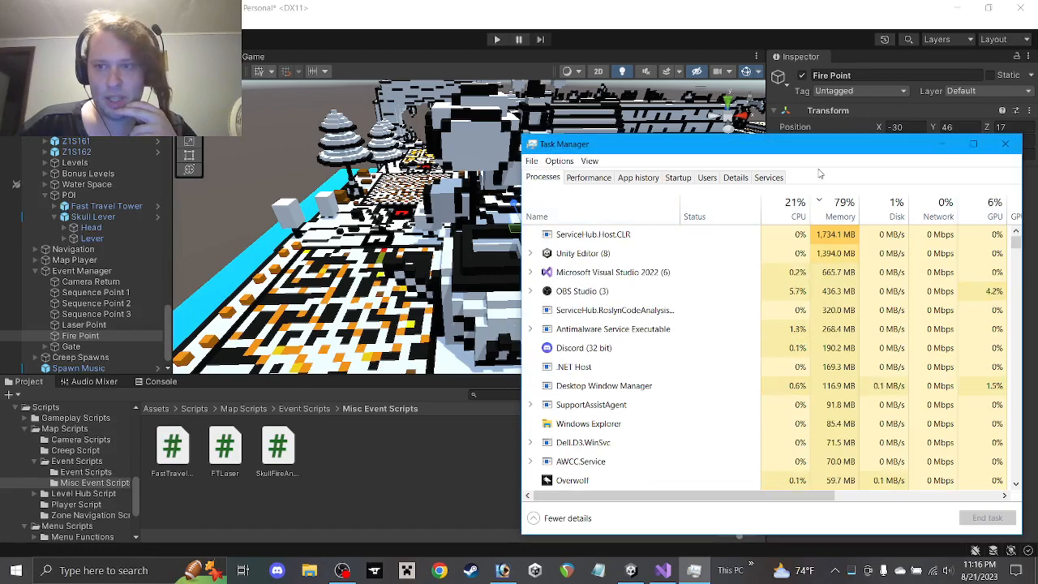
pyautogui.click(1005, 144)
# Fine-tune Fire Point down into the pit at -31, 41, 21
pyautogui.press('w')
pyautogui.moveTo(610, 280); pyautogui.dragTo(576, 314, button='right')
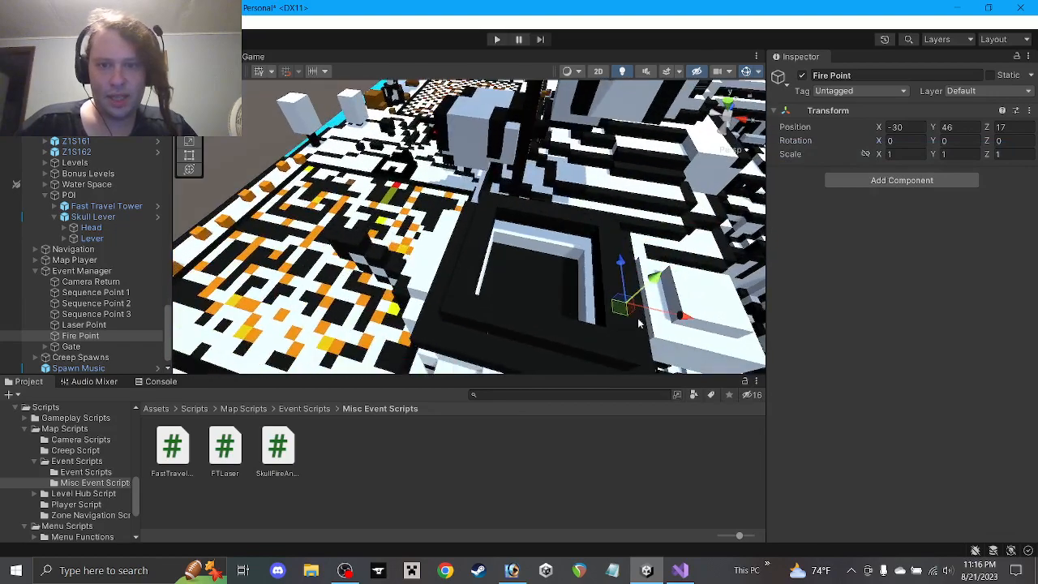
pyautogui.moveTo(622, 309); pyautogui.dragTo(588, 238)
pyautogui.moveTo(610, 99); pyautogui.dragTo(555, 243)
pyautogui.moveTo(555, 244); pyautogui.dragTo(504, 183, button='right')
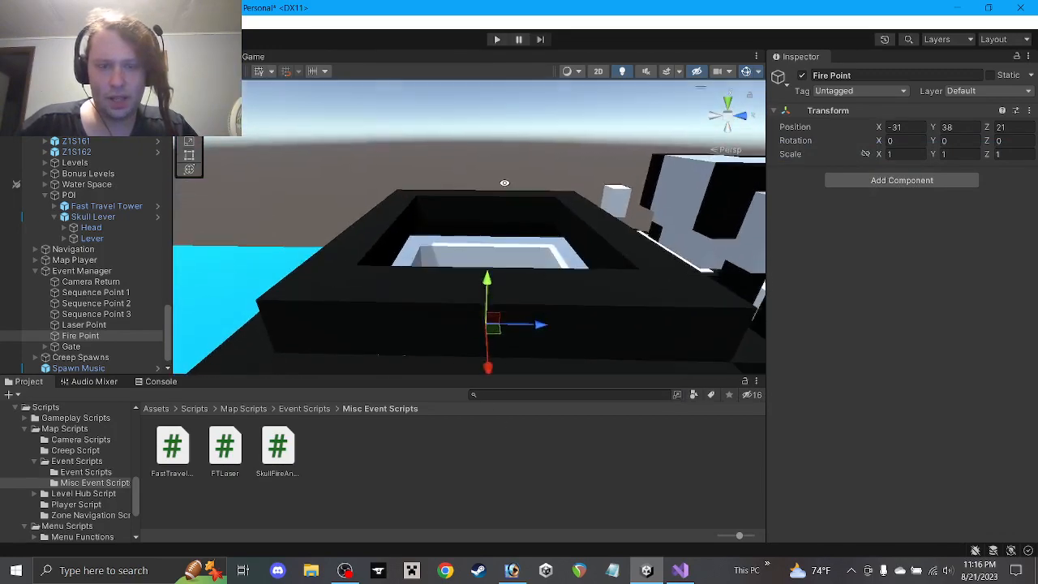
pyautogui.moveTo(490, 280); pyautogui.dragTo(490, 180)
pyautogui.moveTo(490, 180); pyautogui.dragTo(534, 183, button='right')
# Orbit around the pit to check Fire Point's placement
pyautogui.keyDown('alt'); pyautogui.moveTo(534, 183); pyautogui.dragTo(883, 231); pyautogui.keyUp('alt')
pyautogui.moveTo(507, 209); pyautogui.dragTo(528, 243, button='right')
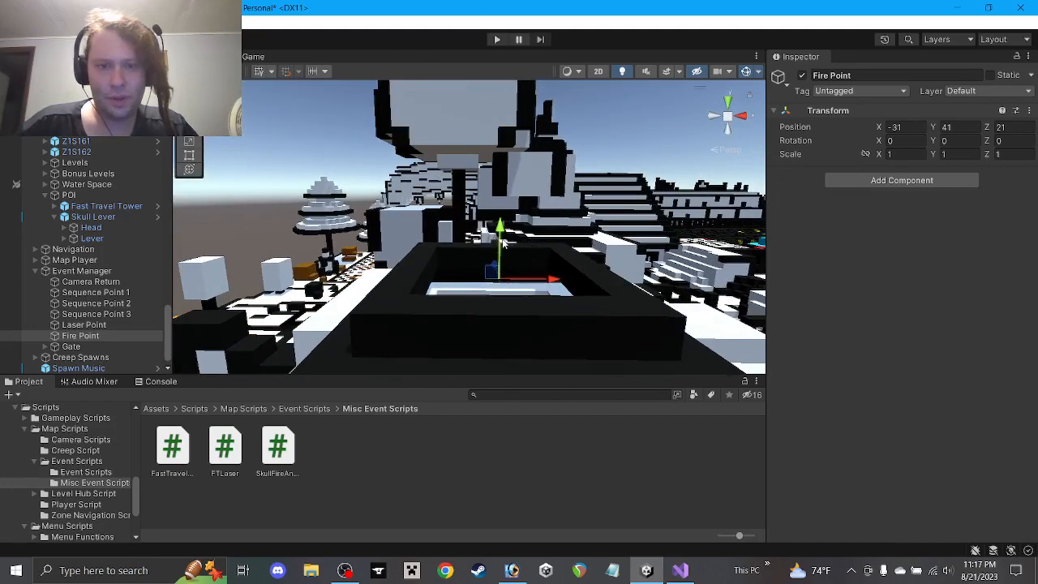
pyautogui.moveTo(503, 243)
pyautogui.keyDown('alt'); pyautogui.mouseDown()
pyautogui.moveTo(504, 337)
pyautogui.moveTo(500, 224)
pyautogui.moveTo(500, 235)
pyautogui.mouseUp(); pyautogui.keyUp('alt')
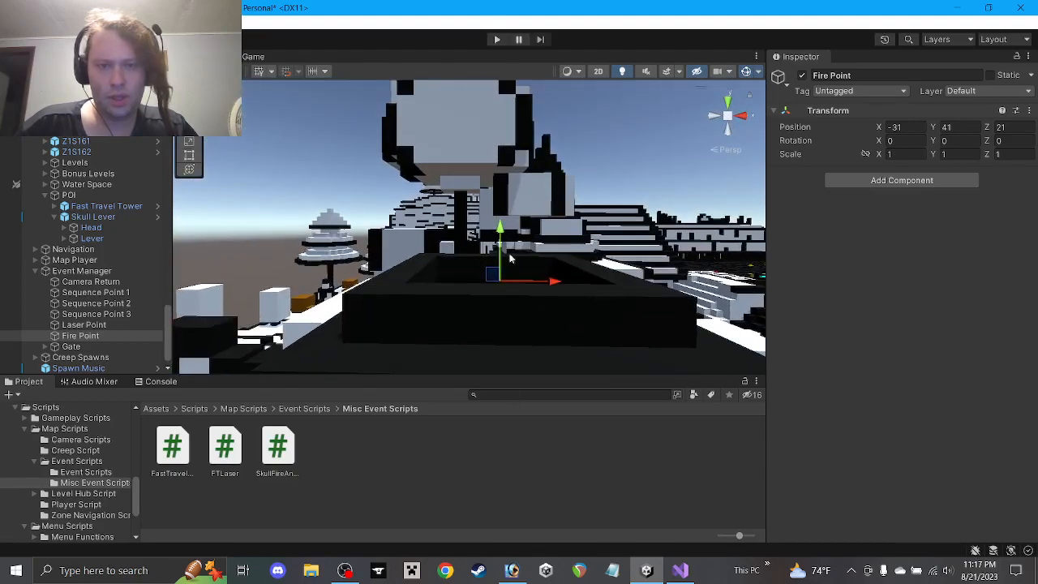
pyautogui.keyDown('alt'); pyautogui.moveTo(539, 214); pyautogui.dragTo(560, 235); pyautogui.keyUp('alt')
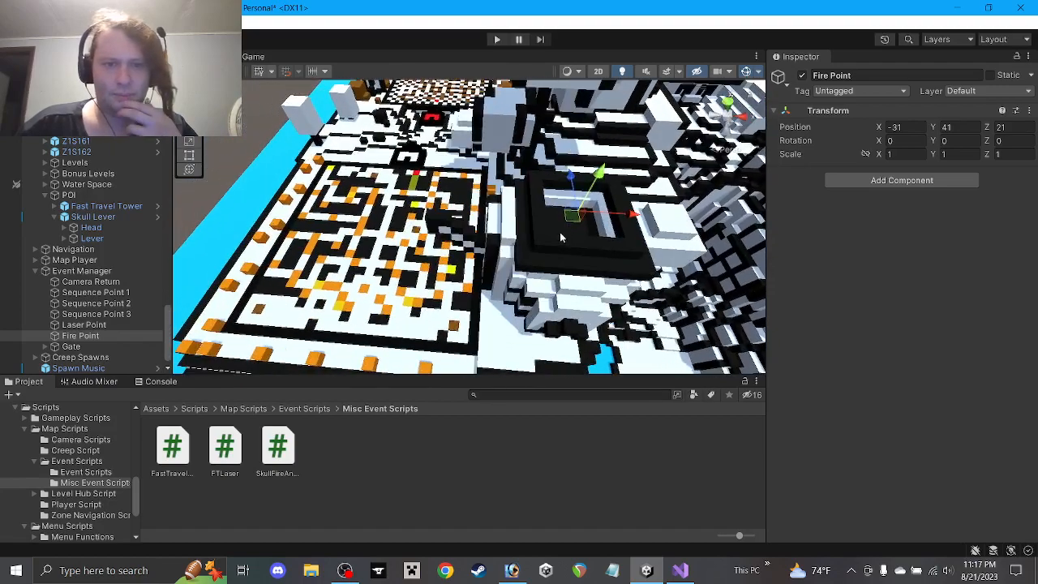
# Drag Fire Point into the Skull Fire Point field of Event Manager's Events Zone 1
pyautogui.click(81, 271)
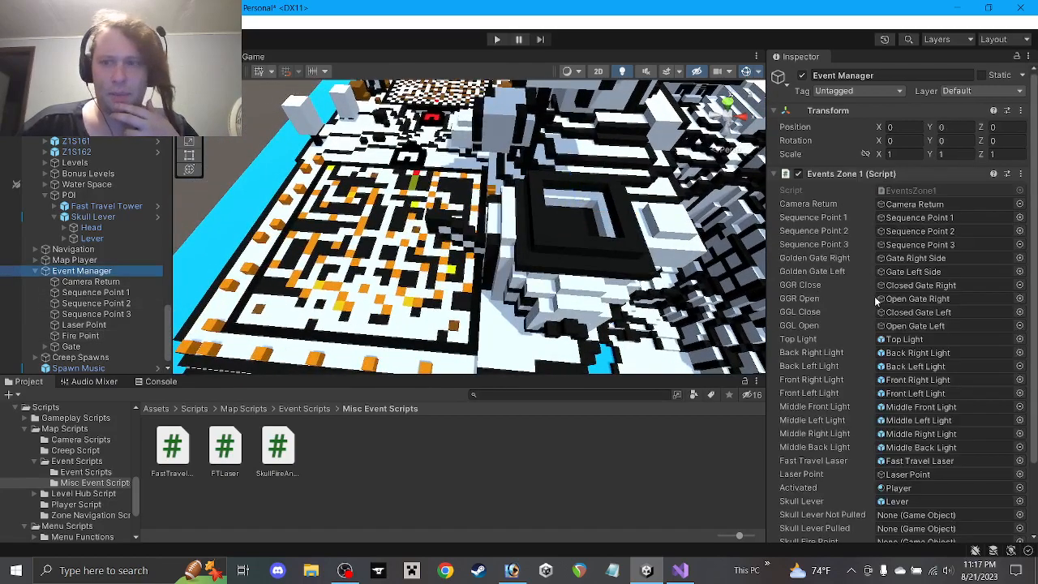
pyautogui.scroll(-3, 878, 302)
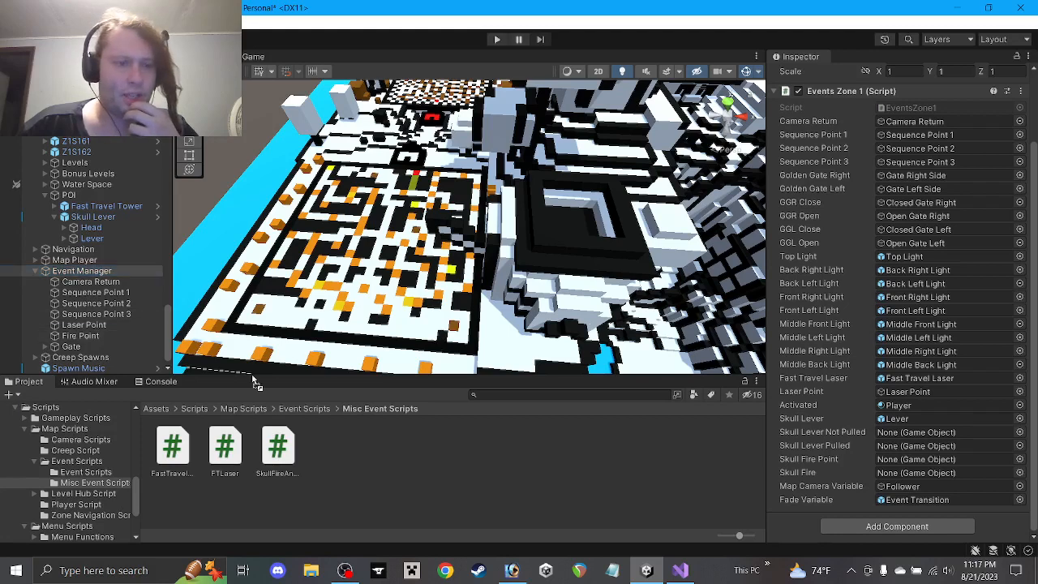
pyautogui.moveTo(957, 465); pyautogui.dragTo(924, 459)
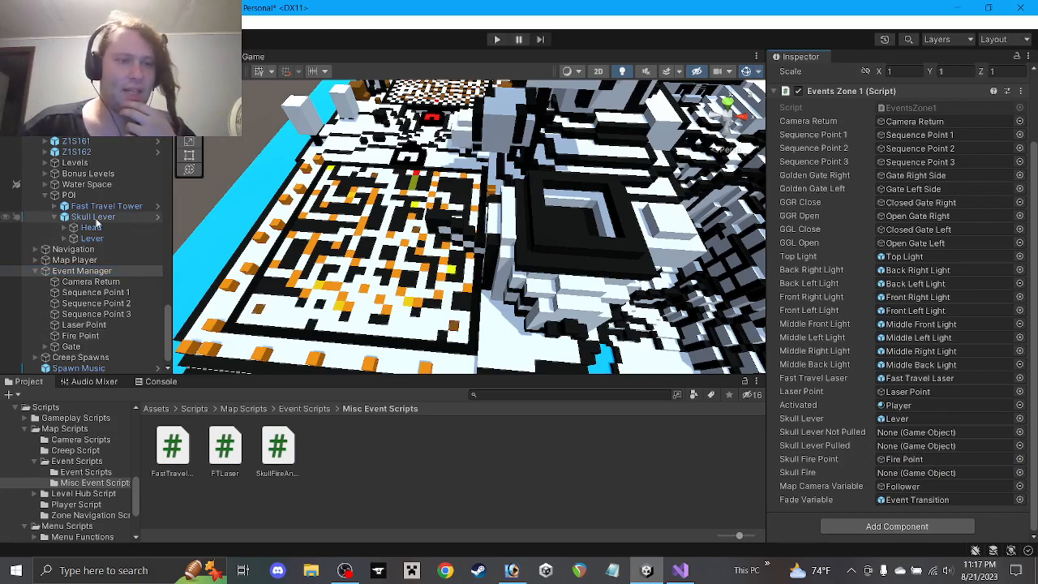
pyautogui.click(44, 347)
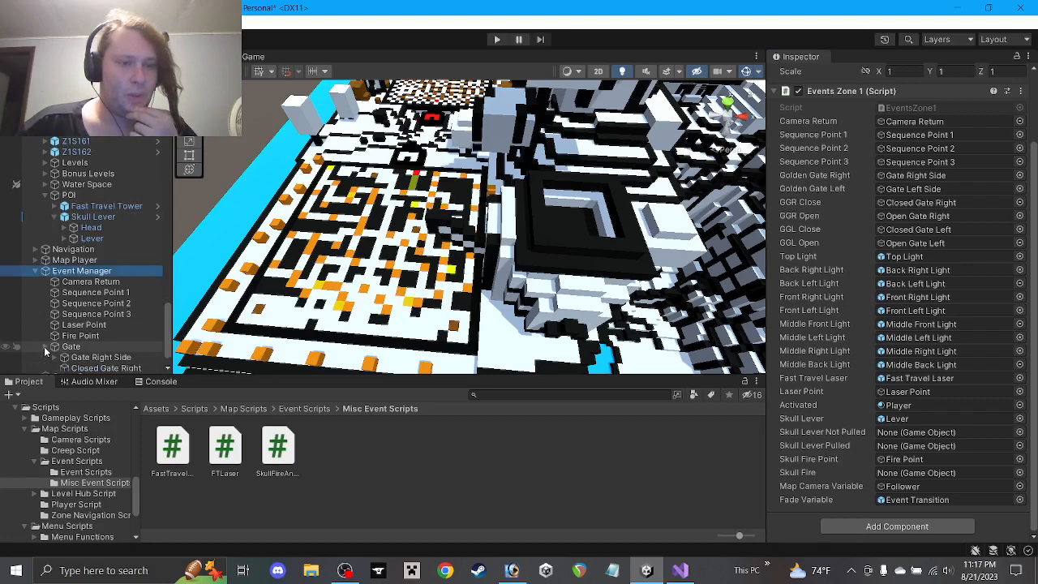
pyautogui.click(45, 347)
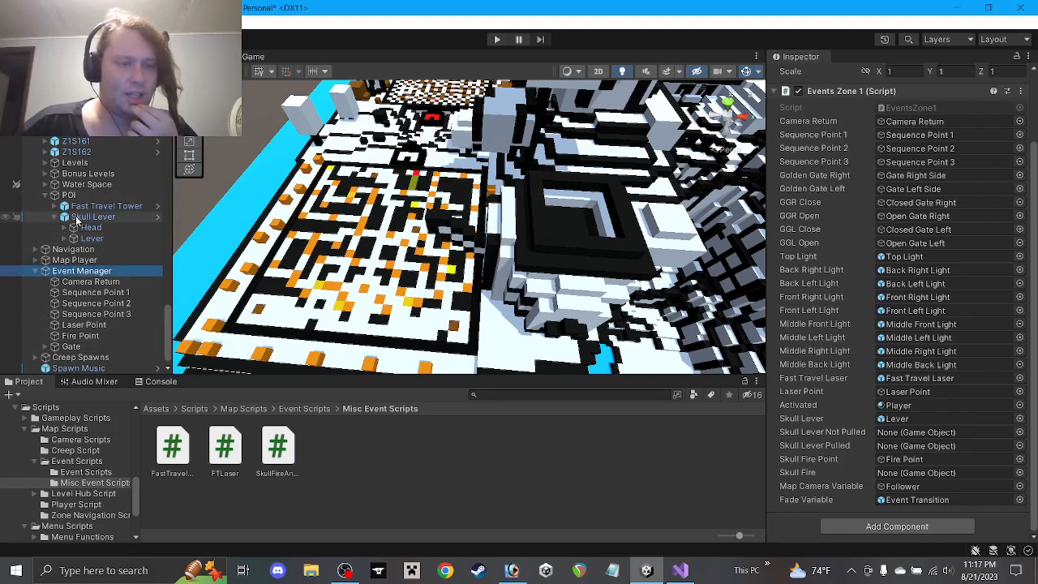
# Create an empty child 'Skull Lever' under Event Manager
pyautogui.rightClick(82, 276)
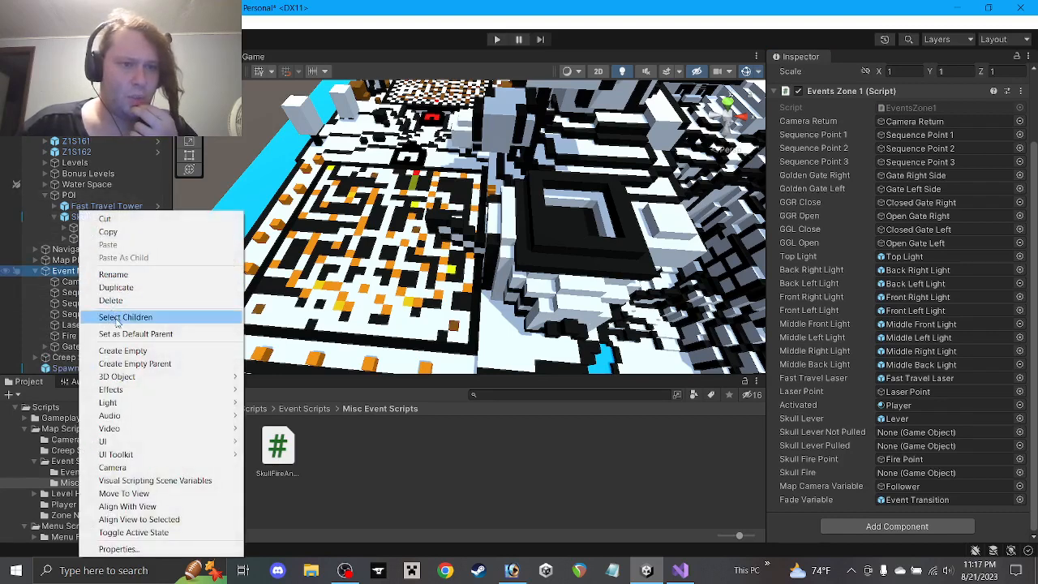
pyautogui.click(122, 350)
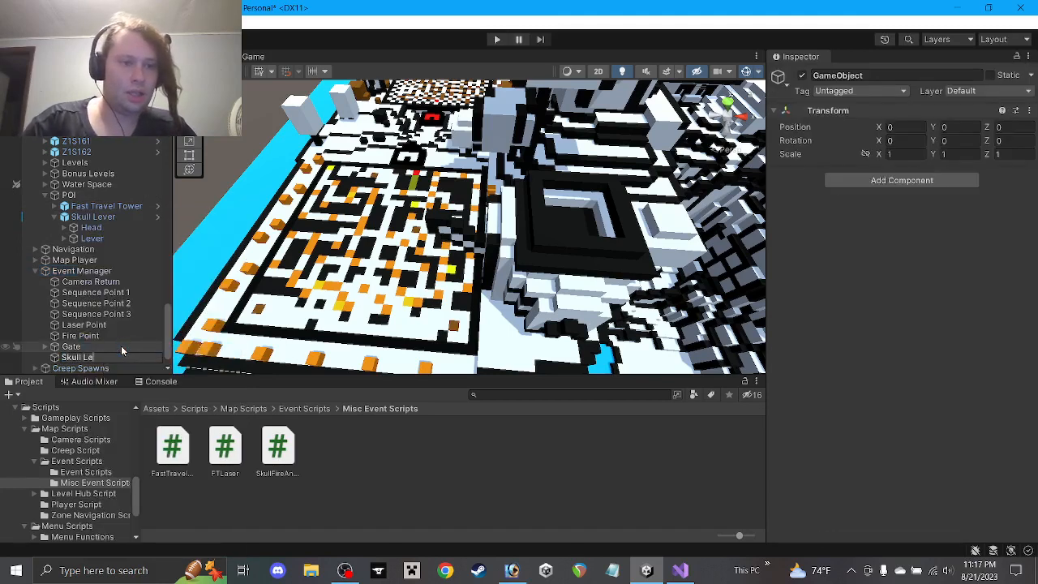
pyautogui.write('Skull Lever')
pyautogui.press('Return')
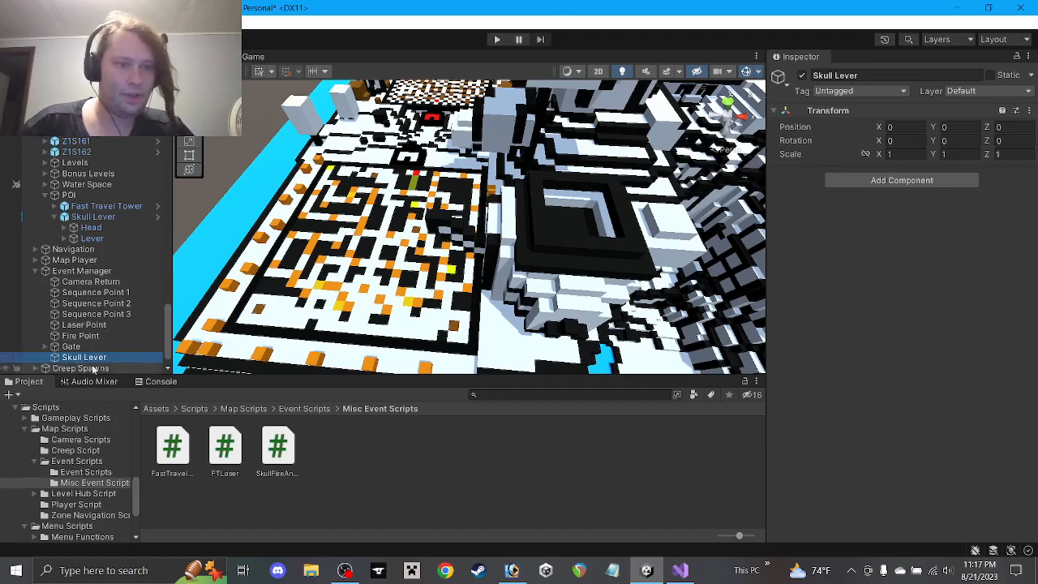
# Add empty children 'Skull Lever Not Pulled' and 'Skull Lever Pulled' under Skull Lever
pyautogui.rightClick(95, 357)
pyautogui.click(147, 326)
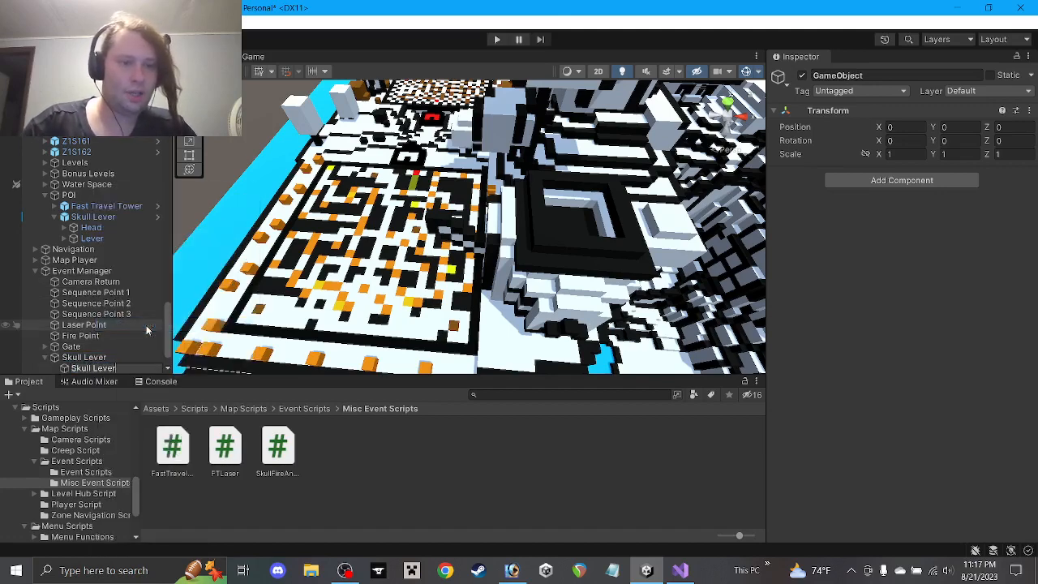
pyautogui.write('Skull Lever Not Pulle')
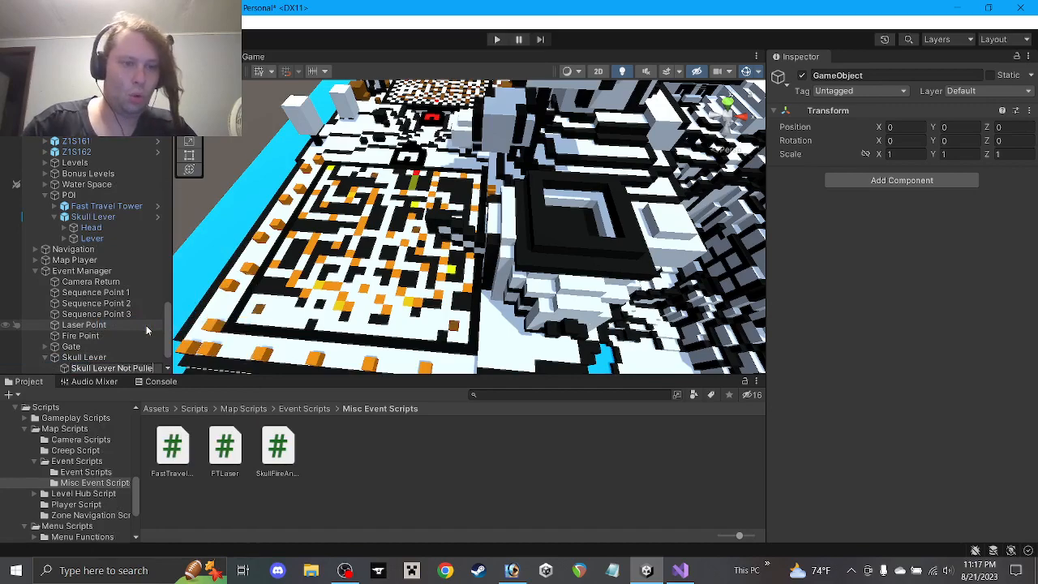
pyautogui.write('d')
pyautogui.press('Return')
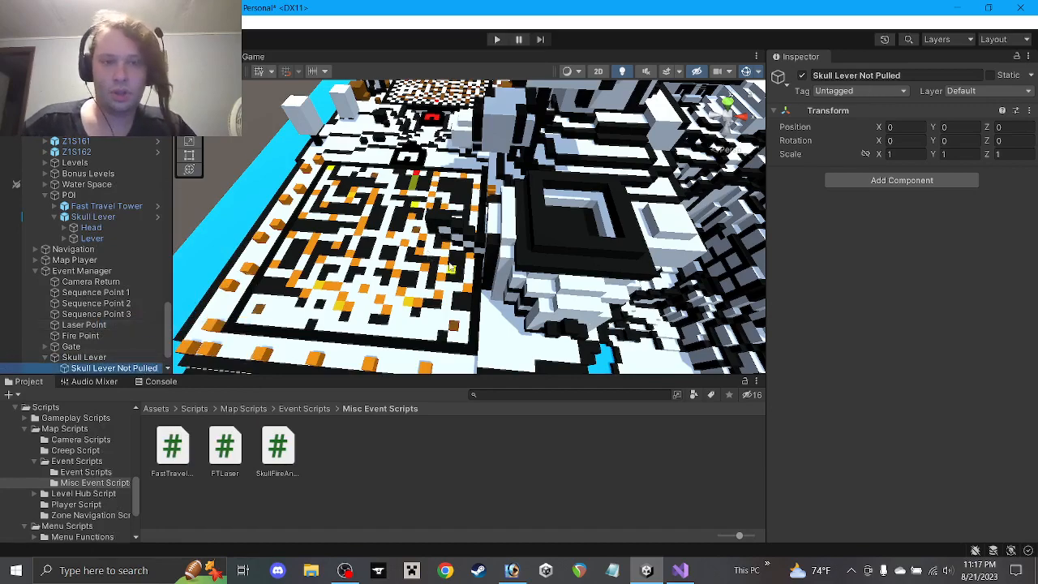
pyautogui.keyDown('alt'); pyautogui.moveTo(543, 260); pyautogui.dragTo(560, 144); pyautogui.keyUp('alt')
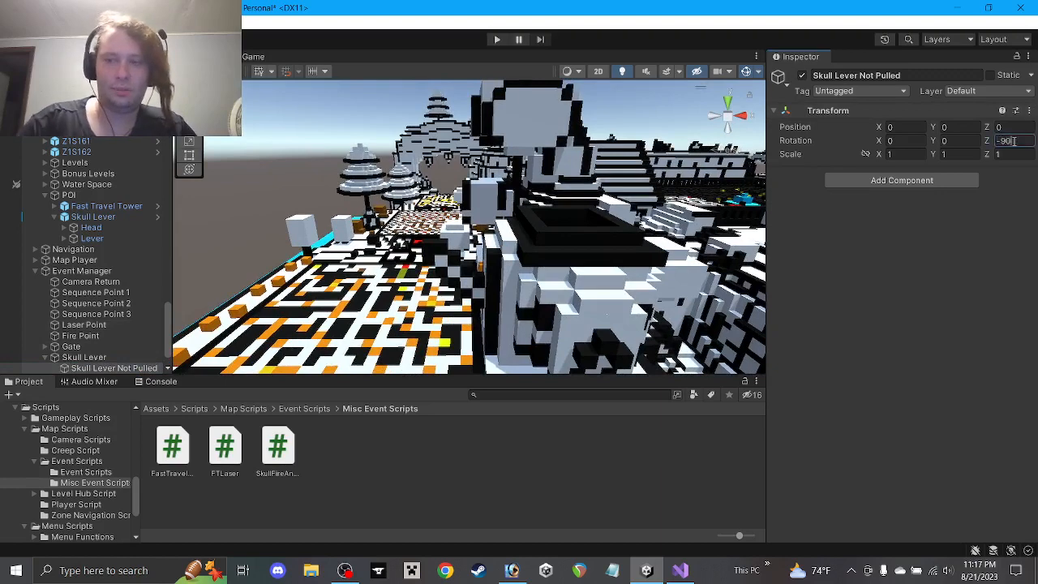
pyautogui.scroll(-1, 176, 356)
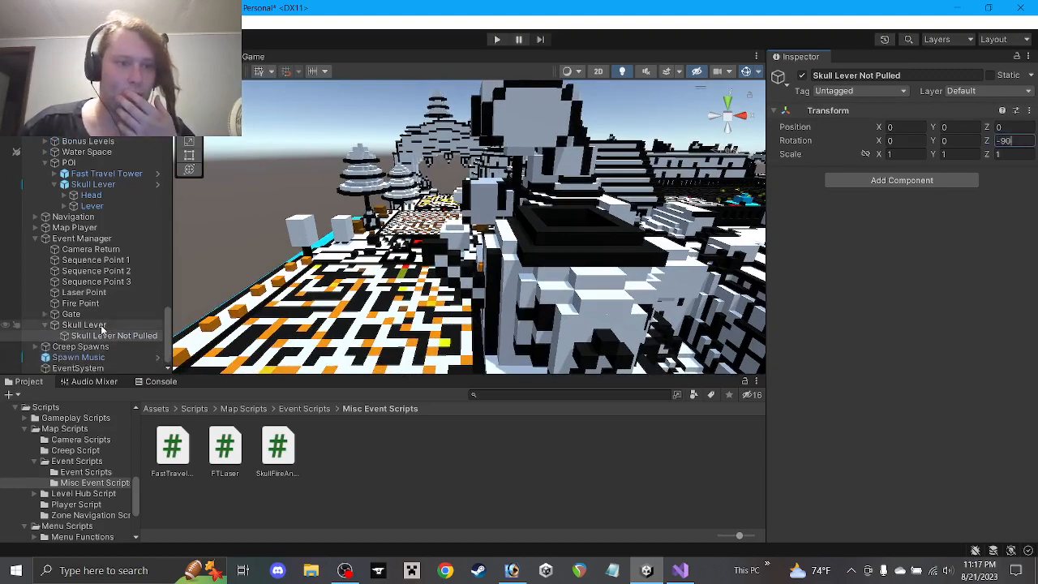
pyautogui.rightClick(101, 325)
pyautogui.click(154, 324)
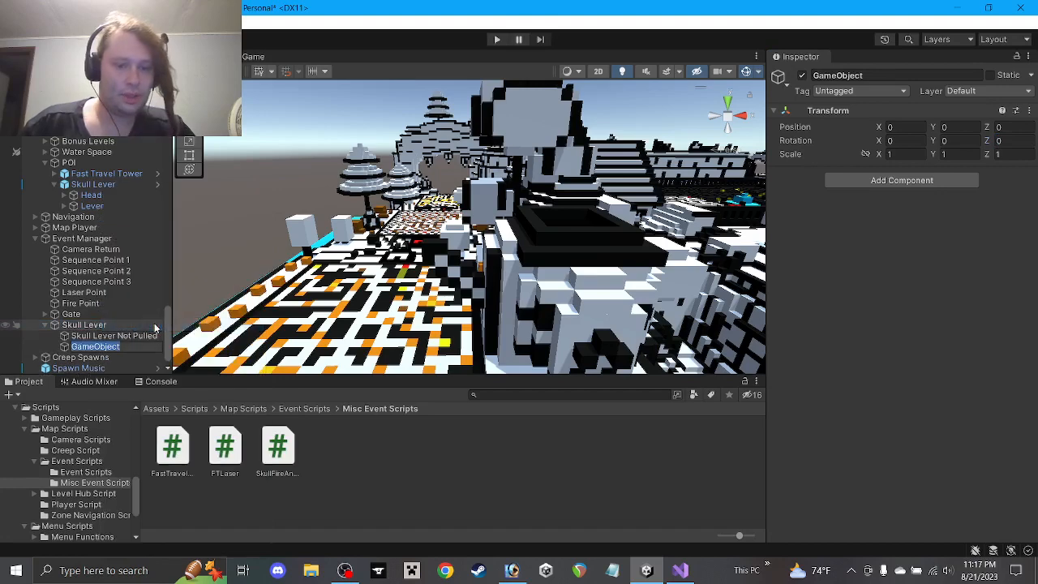
pyautogui.write('Skull Lever')
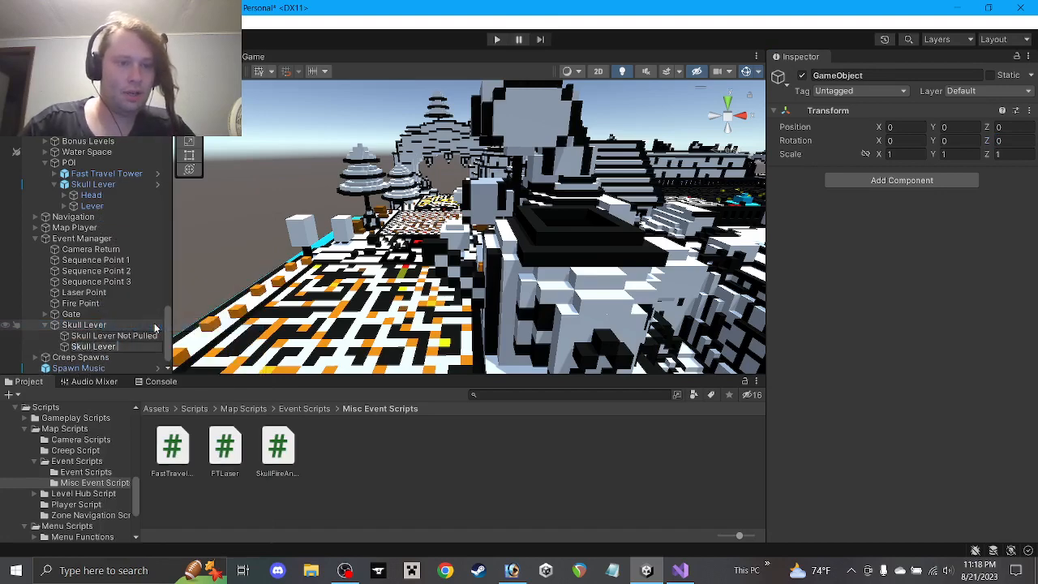
pyautogui.write(' Pulled')
pyautogui.press('Return')
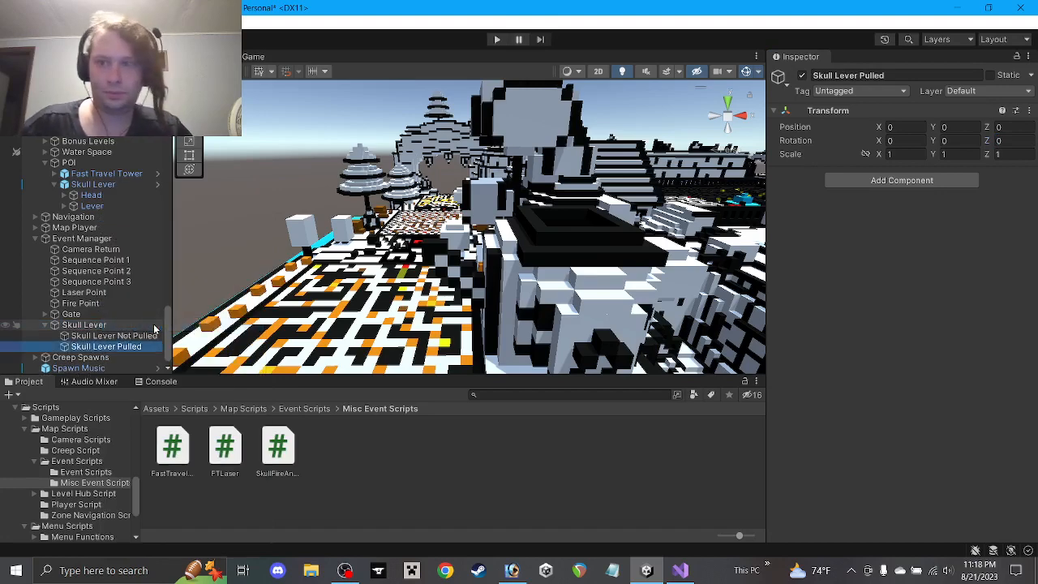
# Drag Skull Lever Not Pulled and Skull Lever Pulled into their Events Zone 1 fields
pyautogui.click(82, 239)
pyautogui.scroll(-3, 927, 362)
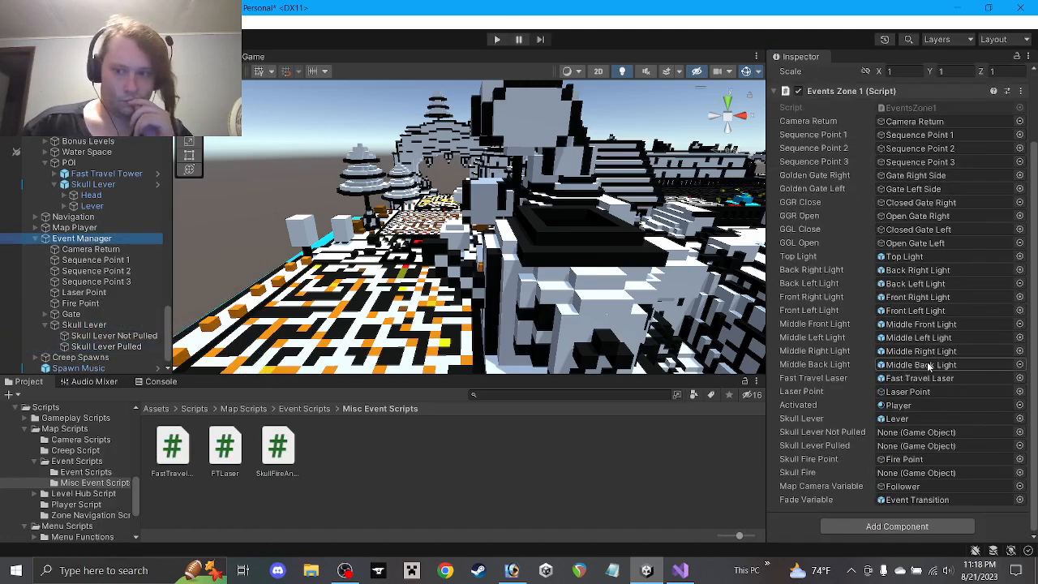
pyautogui.moveTo(111, 341); pyautogui.dragTo(933, 436)
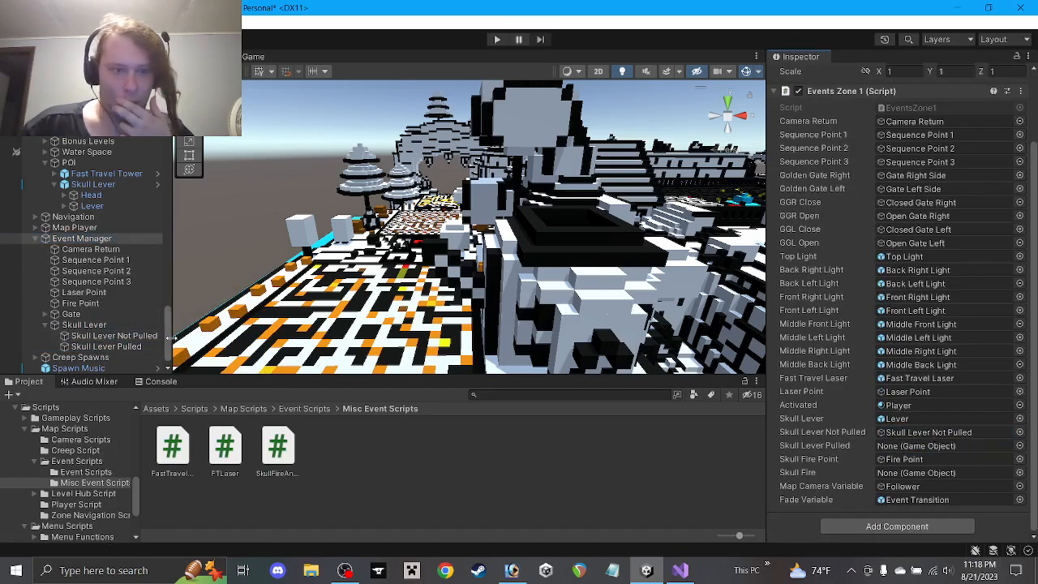
pyautogui.moveTo(122, 346); pyautogui.dragTo(934, 450)
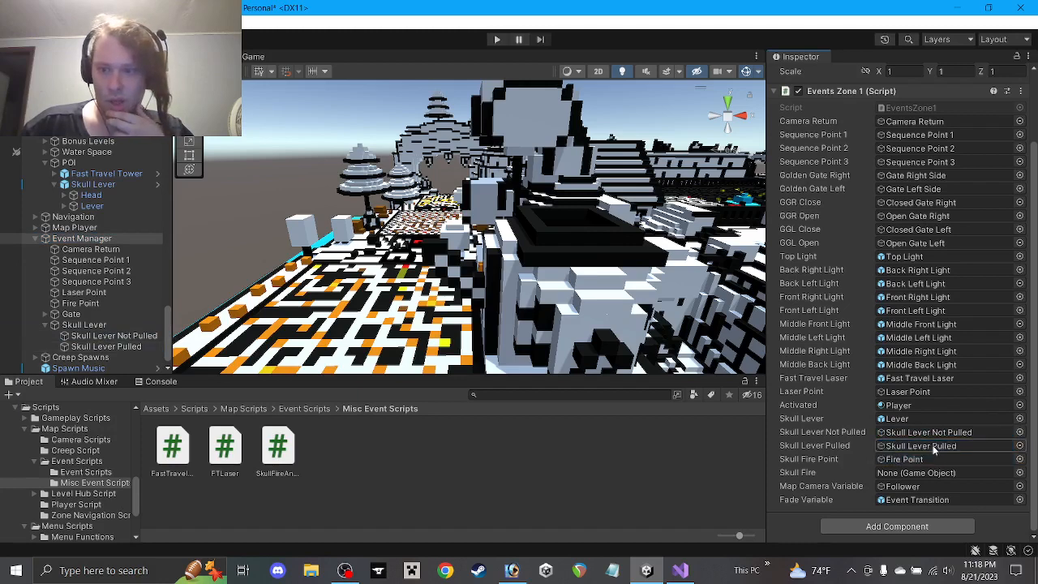
# Save the scene, collapse Skull Lever's children, and select POI
pyautogui.hotkey('ctrl', 's')
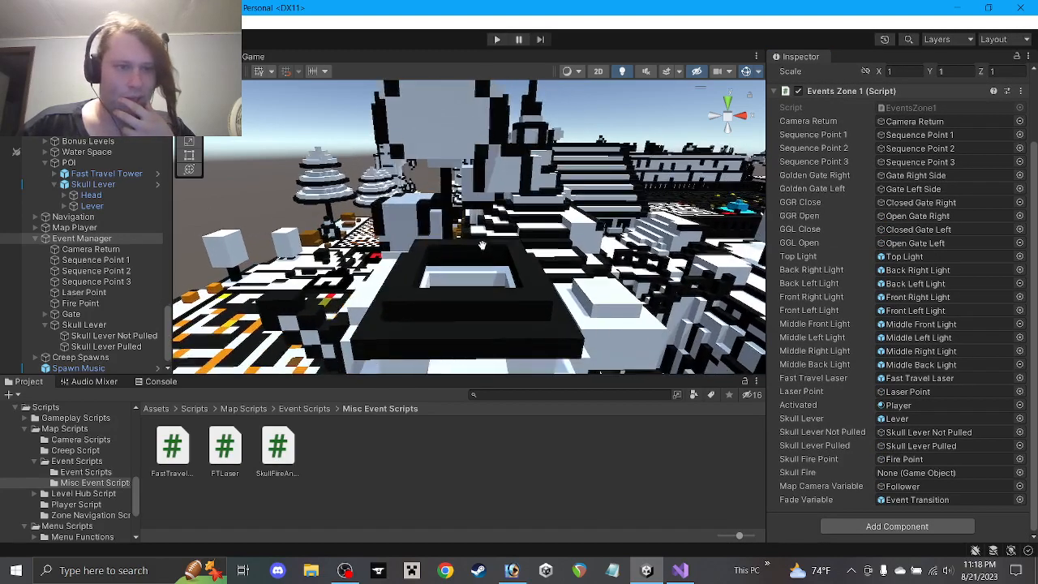
pyautogui.click(56, 183)
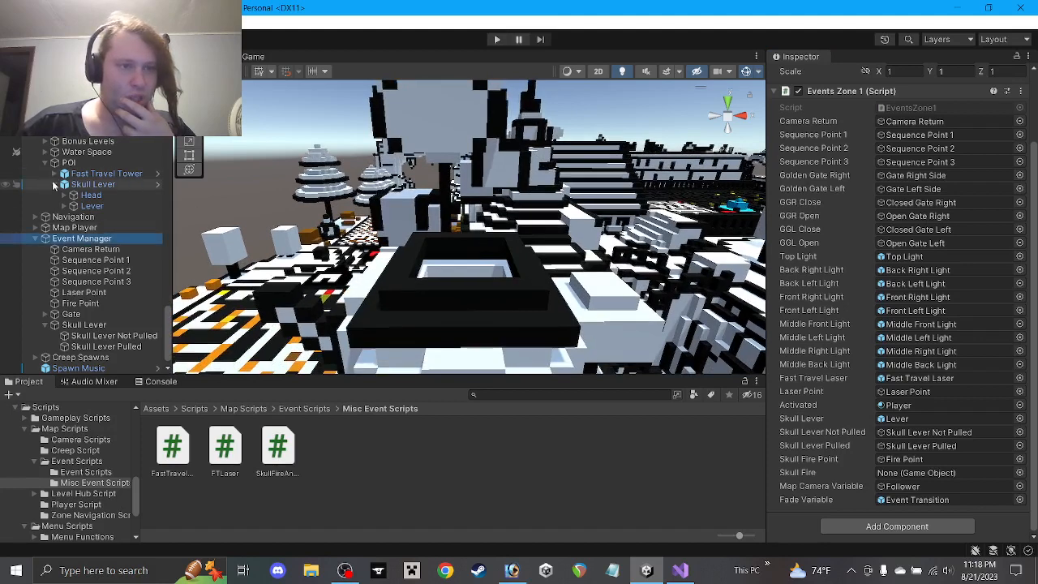
pyautogui.click(73, 175)
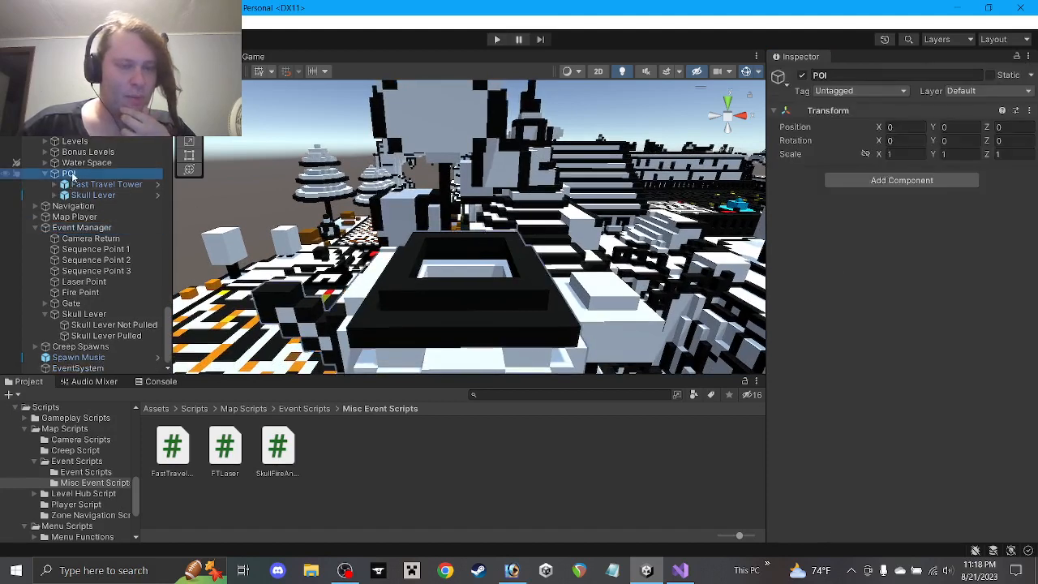
# Create an empty child 'Skull Fire' under POI
pyautogui.rightClick(73, 175)
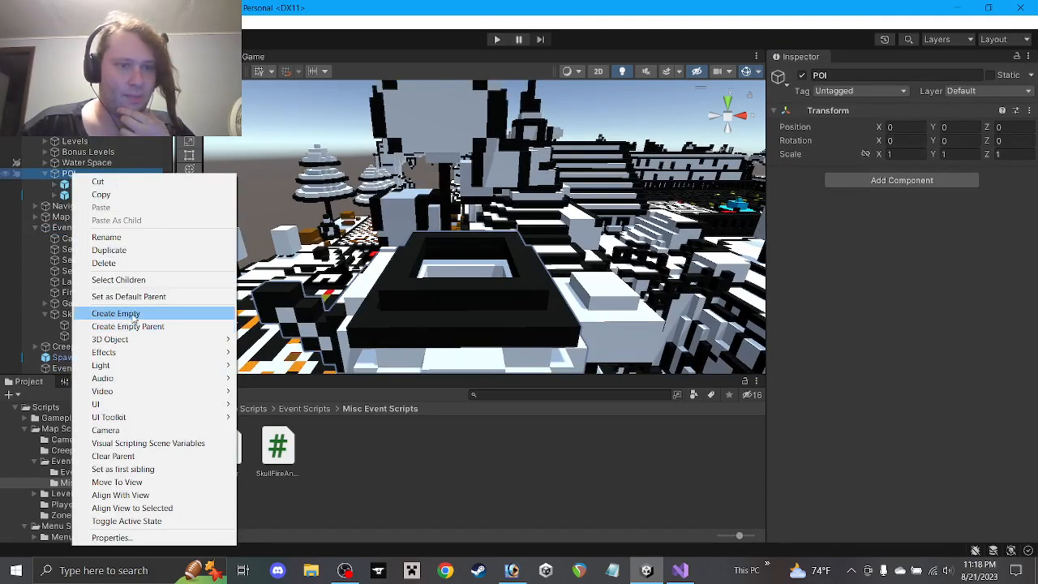
pyautogui.click(116, 314)
pyautogui.write('S')
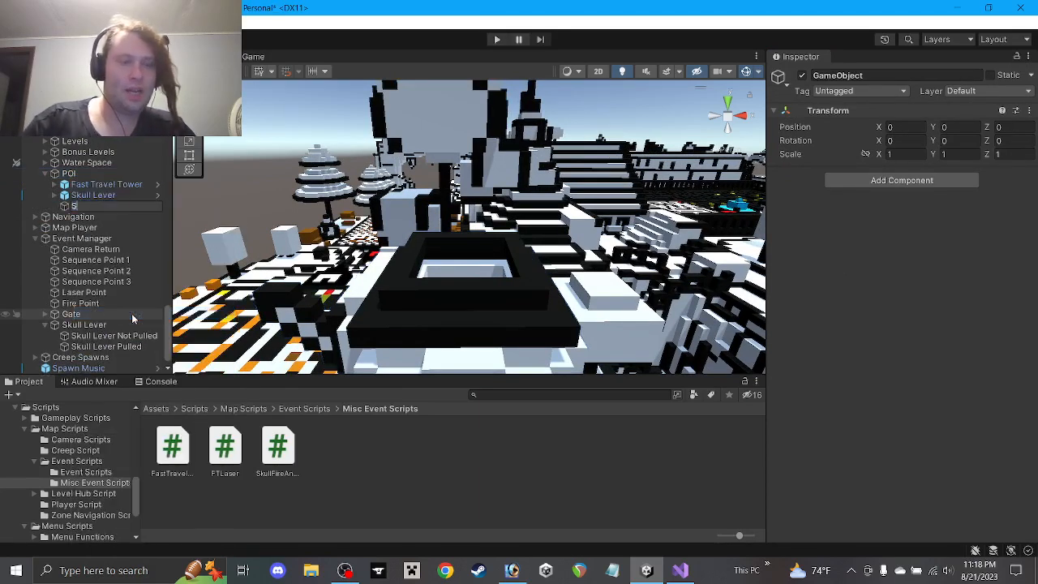
pyautogui.write('kull Fire')
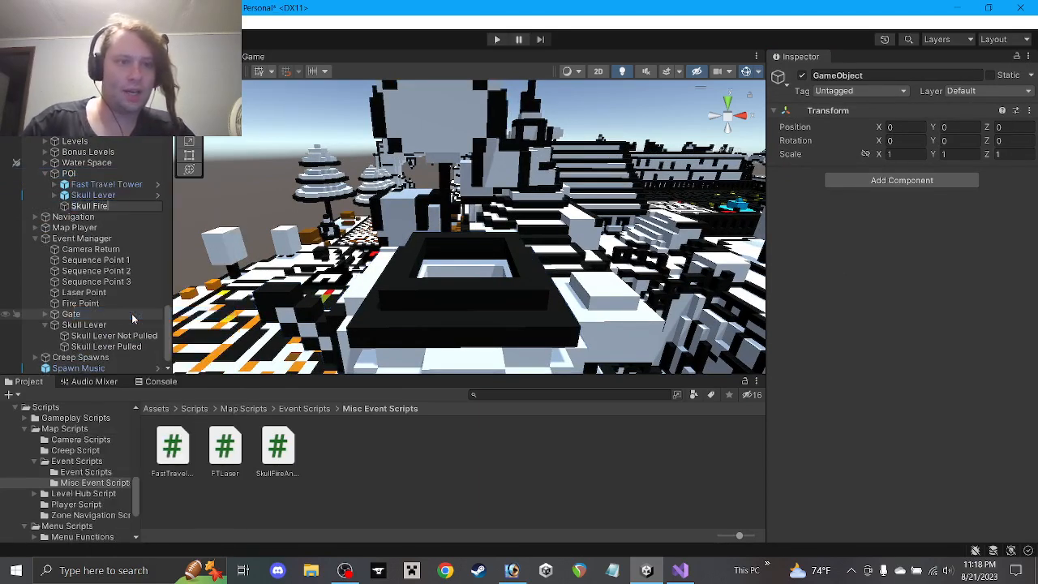
pyautogui.press('Return')
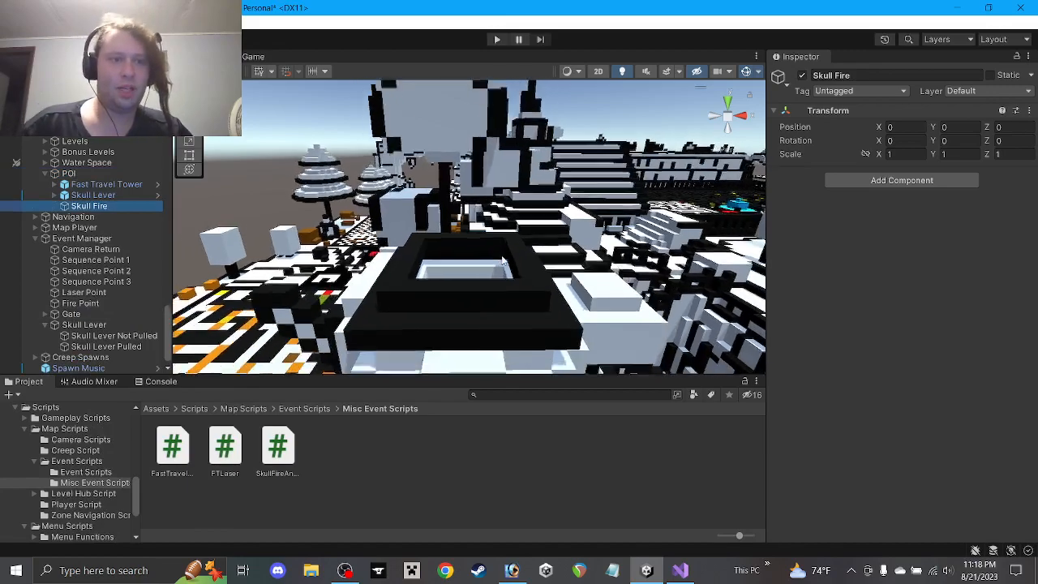
# Raise Skull Fire high, then lower it to Y 42
pyautogui.scroll(-3, 471, 227)
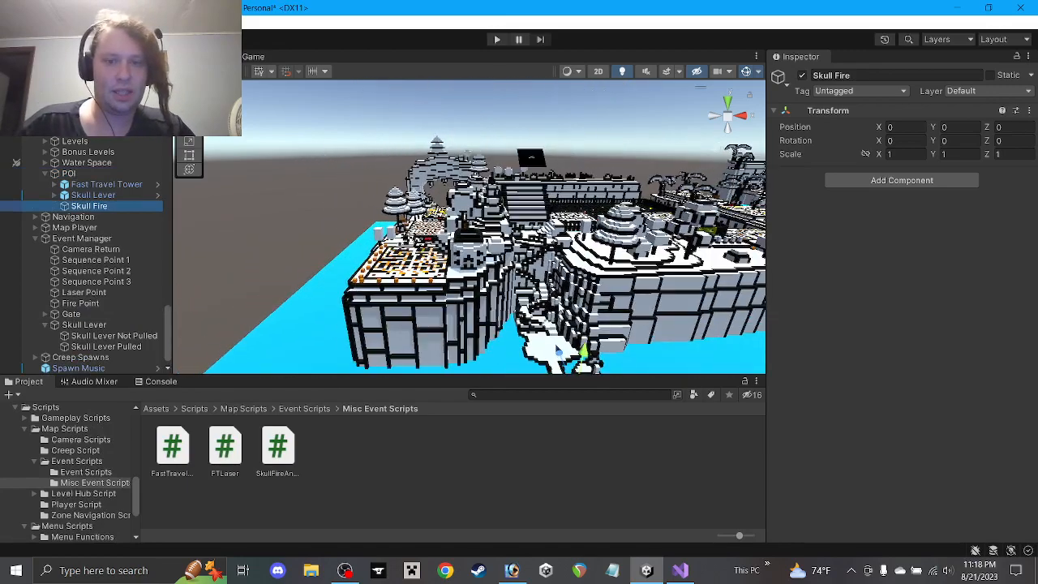
pyautogui.moveTo(598, 355); pyautogui.dragTo(471, 212)
pyautogui.scroll(5, 471, 213)
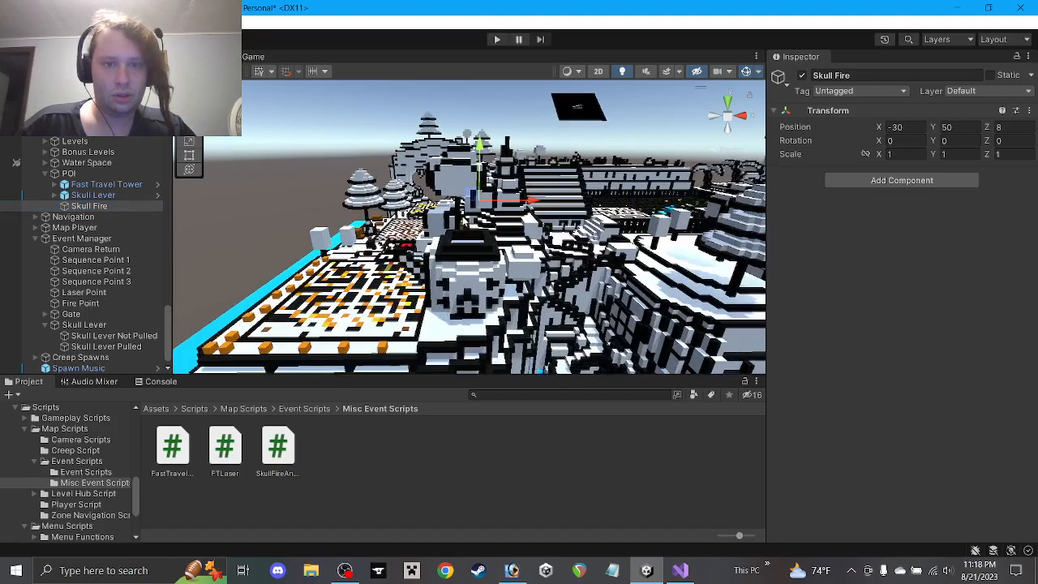
pyautogui.scroll(3, 470, 219)
pyautogui.moveTo(494, 112); pyautogui.dragTo(484, 302)
pyautogui.keyDown('alt'); pyautogui.moveTo(484, 301); pyautogui.dragTo(610, 312); pyautogui.keyUp('alt')
# Shift Skull Fire to X -31 and lower it one unit to Y 41
pyautogui.scroll(4, 482, 256)
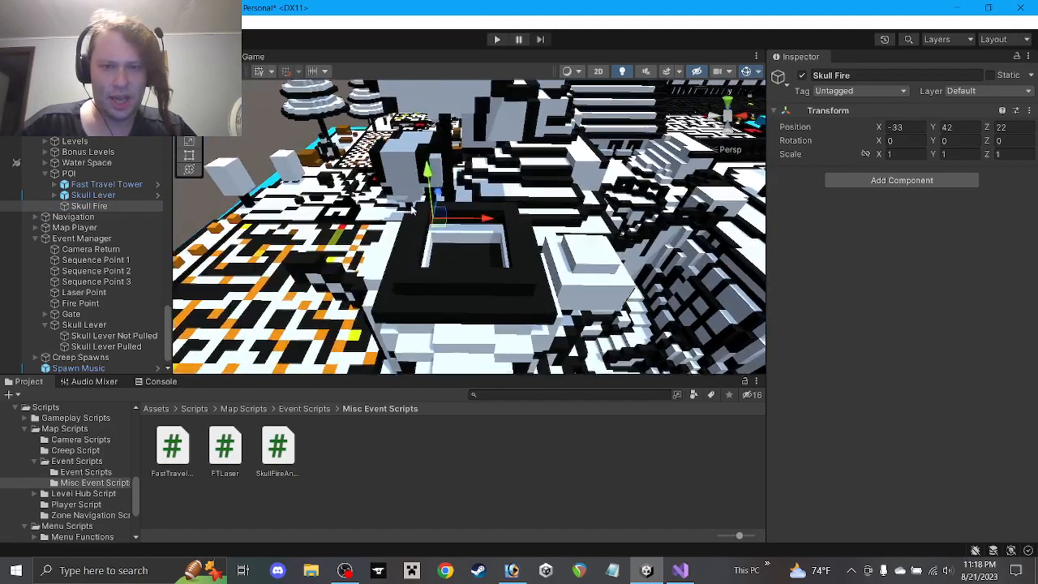
pyautogui.scroll(5, 528, 259)
pyautogui.moveTo(445, 214); pyautogui.dragTo(495, 221)
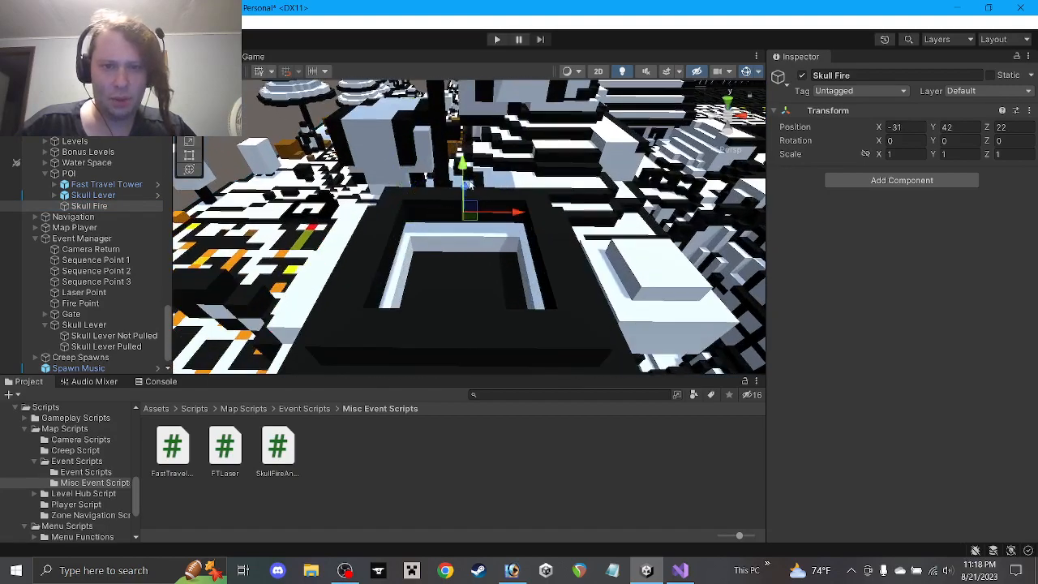
pyautogui.keyDown('alt'); pyautogui.moveTo(470, 185); pyautogui.dragTo(430, 164); pyautogui.keyUp('alt')
pyautogui.doubleClick(91, 207)
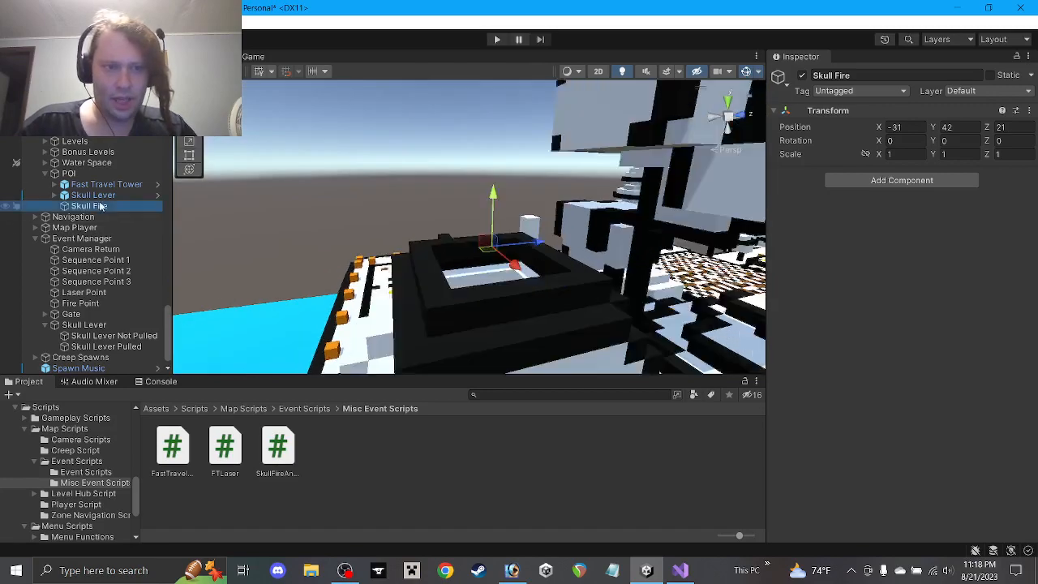
pyautogui.moveTo(470, 193); pyautogui.dragTo(747, 233)
pyautogui.rightClick(92, 208)
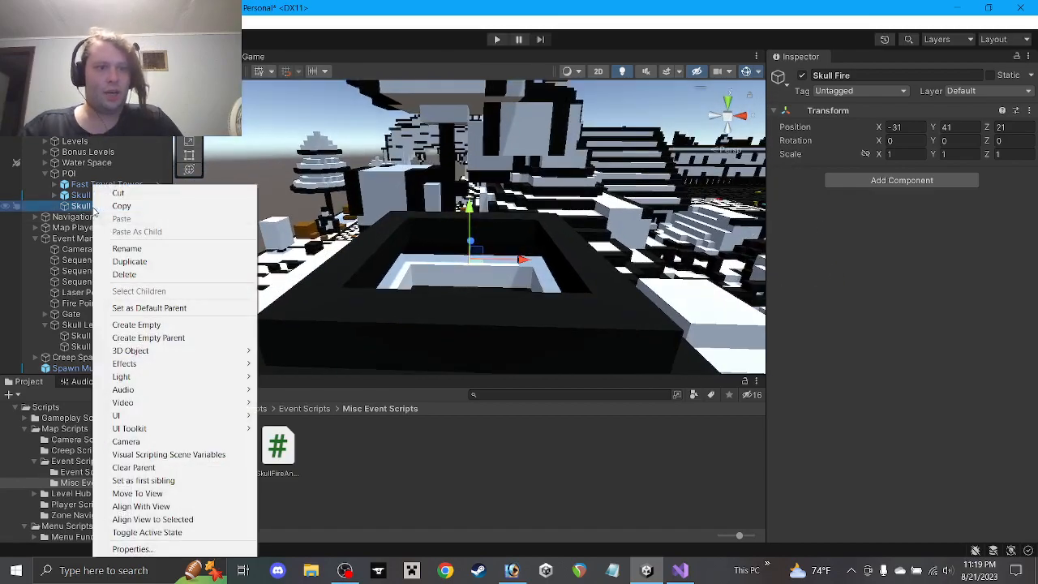
# Add an empty child under Skull Fire and name it 'Frame 1'
pyautogui.click(136, 325)
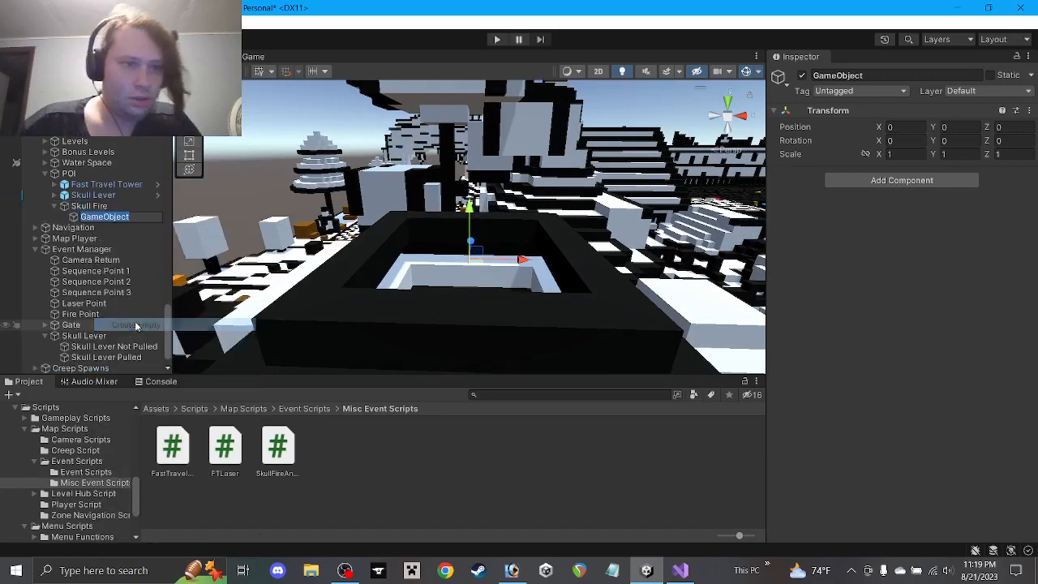
pyautogui.write('Frame')
pyautogui.press('Return')
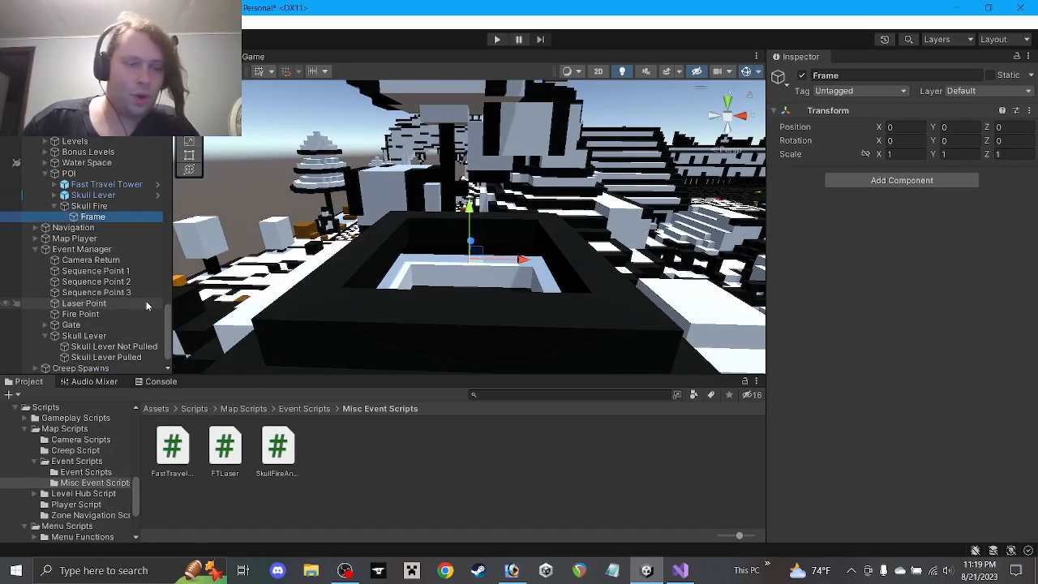
pyautogui.click(912, 75)
pyautogui.click(912, 74)
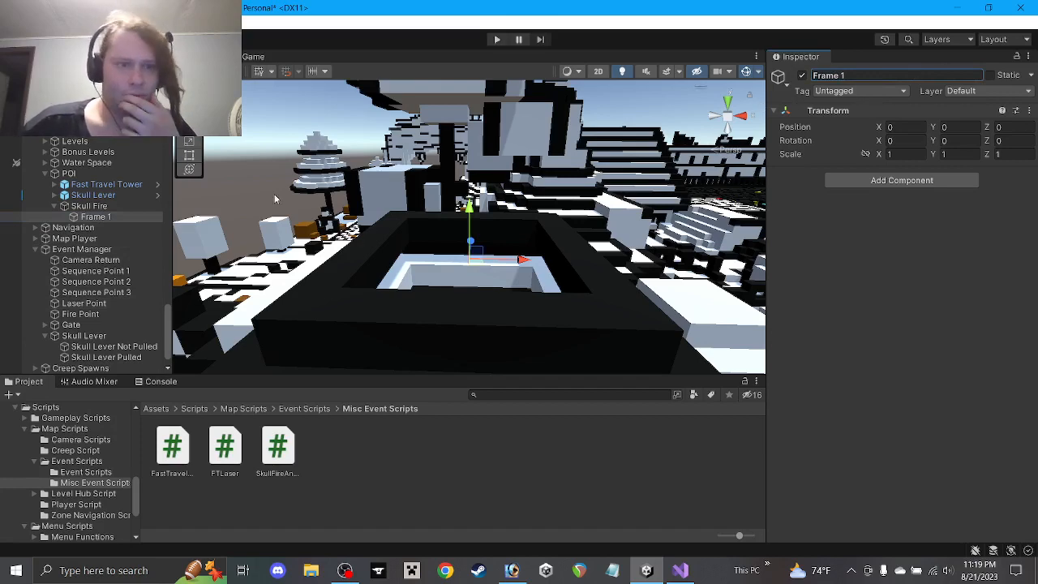
# Add a Cube under Frame 1 and remove its Box Collider
pyautogui.rightClick(94, 217)
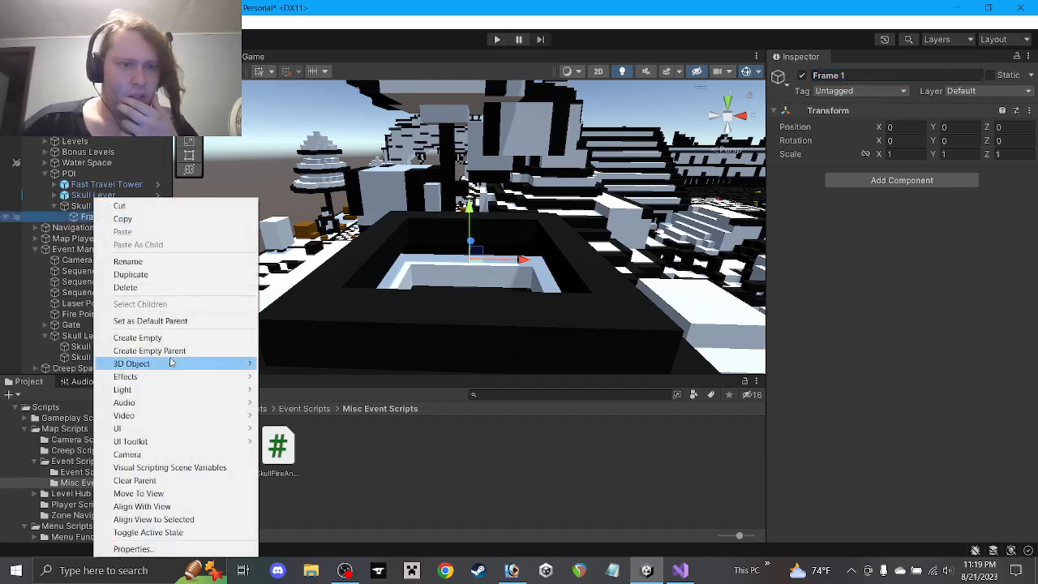
pyautogui.moveTo(172, 363)
pyautogui.click(288, 363)
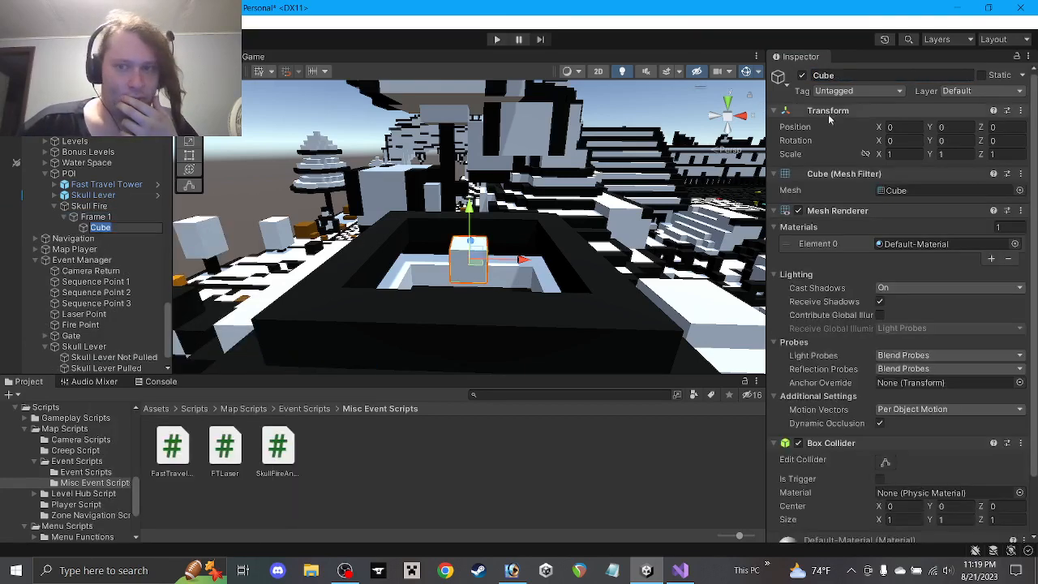
pyautogui.rightClick(827, 443)
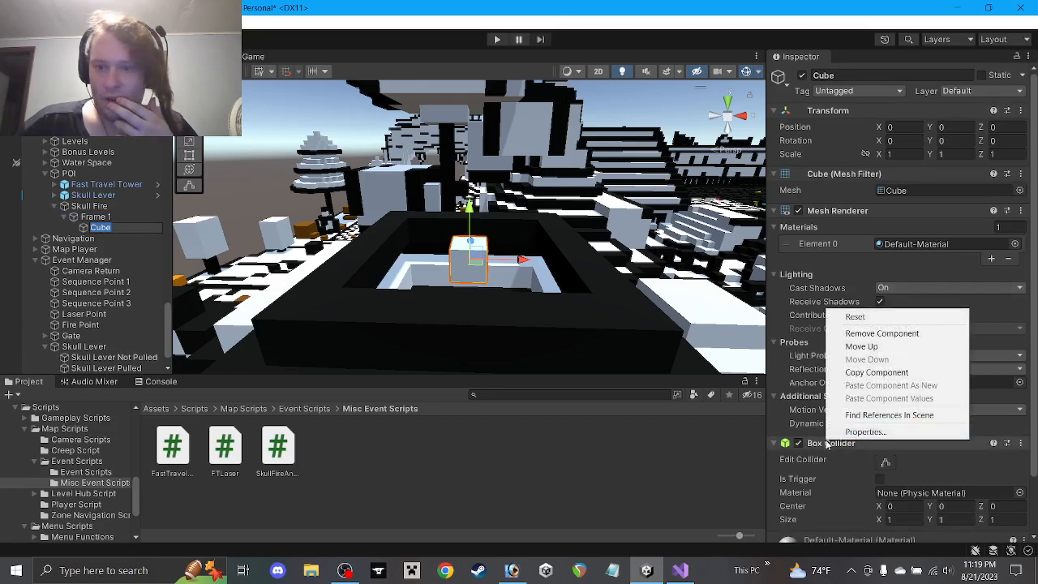
pyautogui.click(874, 339)
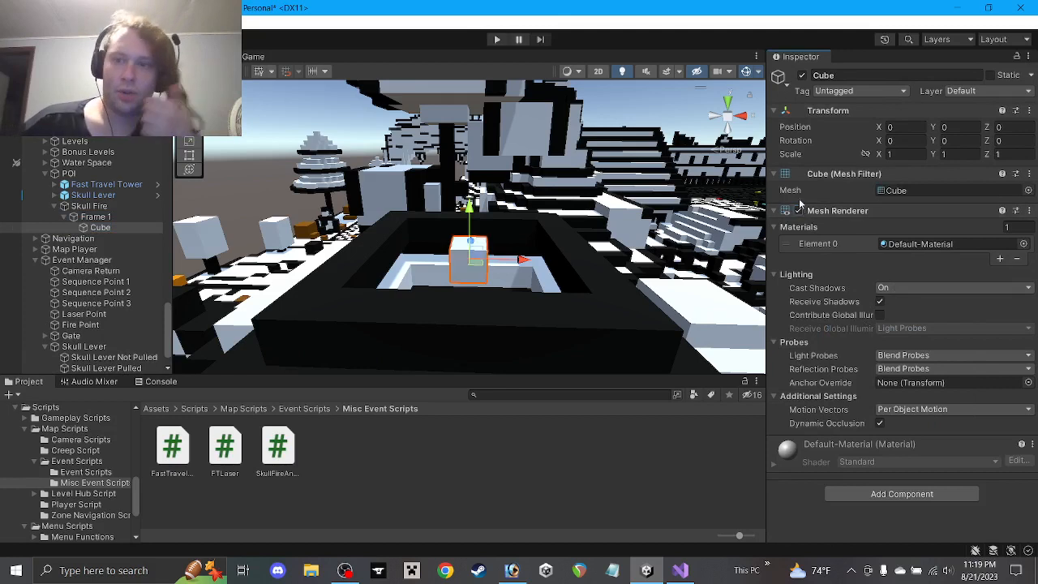
# Remove the Cube's Mesh Filter, then undo that removal
pyautogui.rightClick(846, 174)
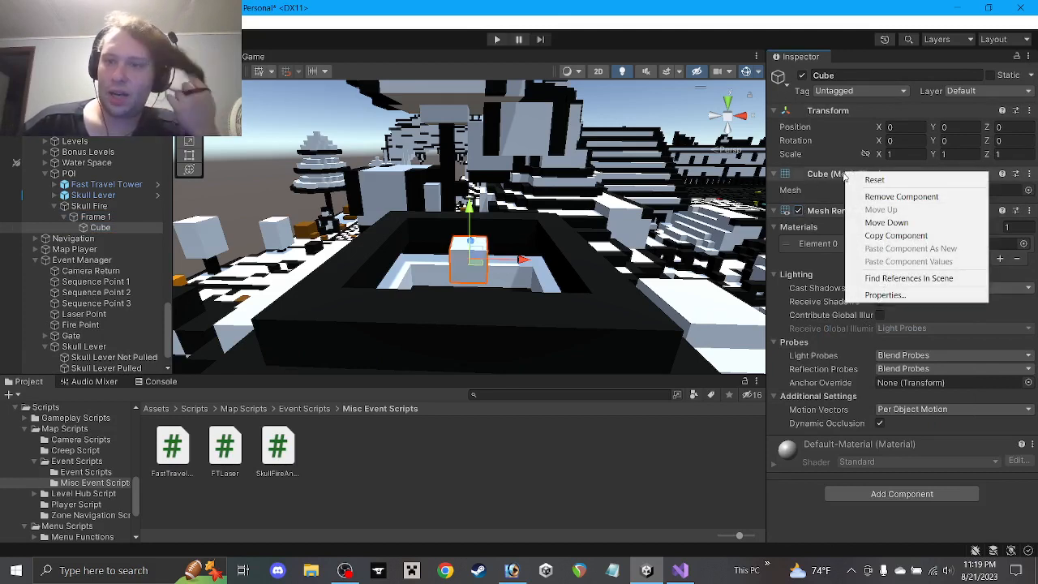
pyautogui.click(902, 198)
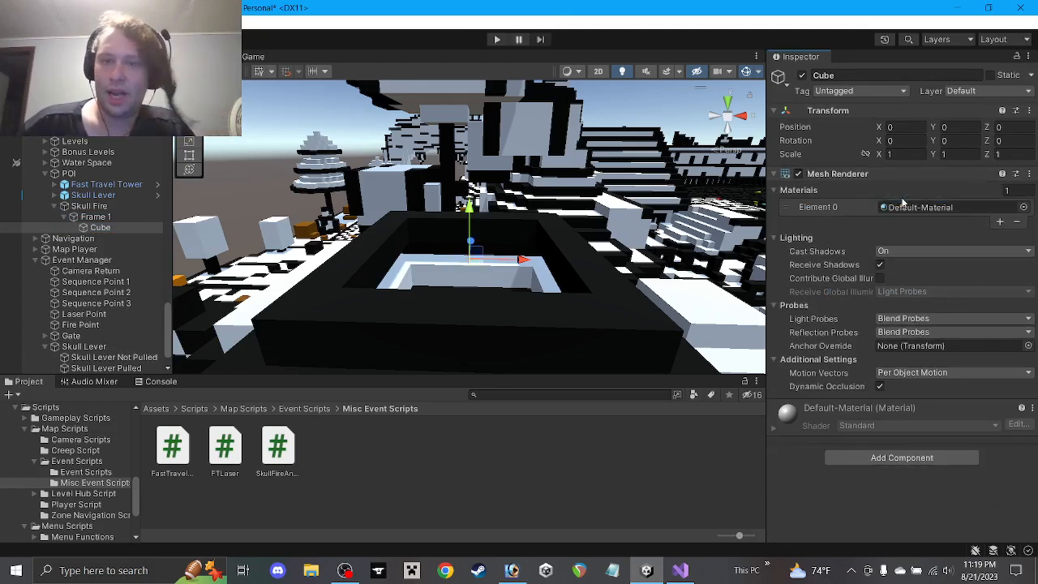
pyautogui.hotkey('ctrl', 'z')
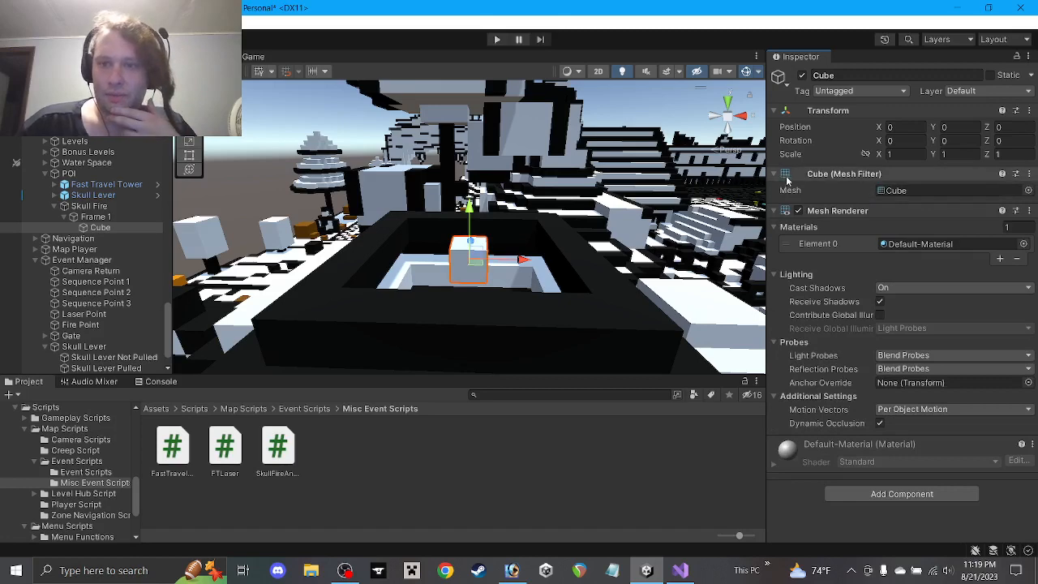
pyautogui.scroll(9, 478, 213)
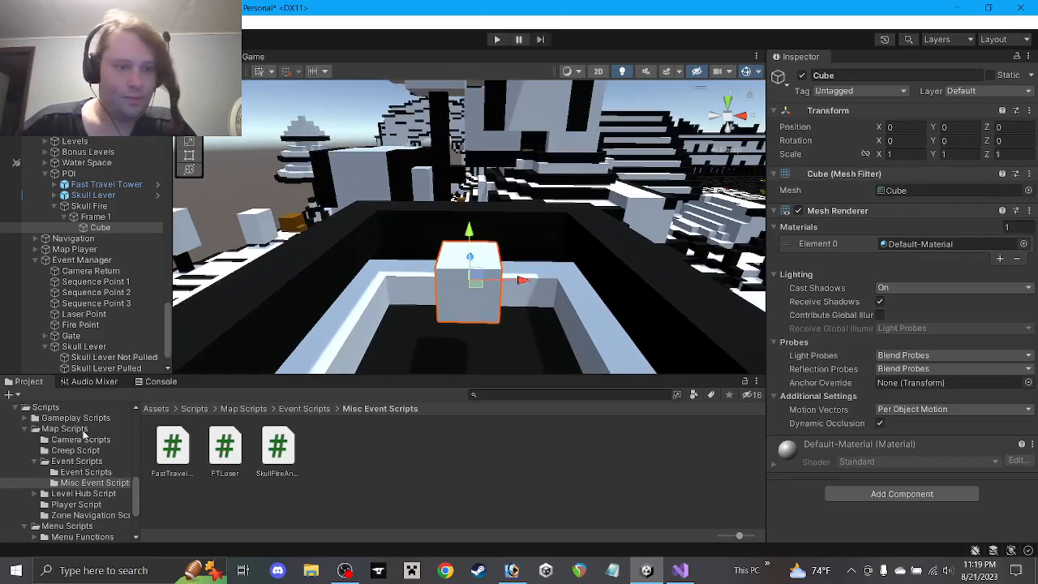
pyautogui.scroll(-4, 78, 476)
# Add SkullFireAnimation.cs to Skull Fire, with Speed 0.25 and Frame 1 as Start Frame 1
pyautogui.scroll(-3, 71, 475)
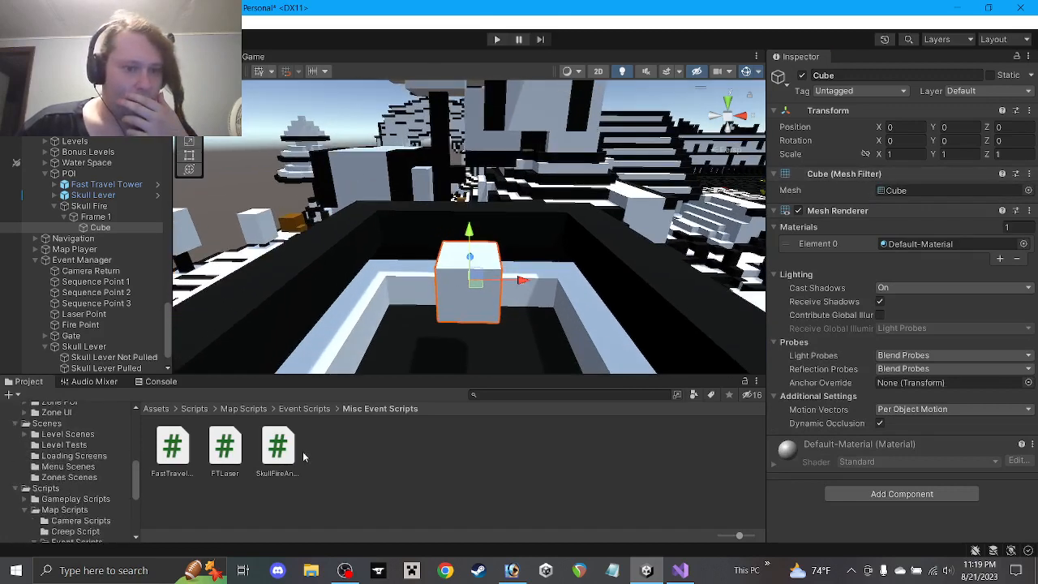
pyautogui.click(87, 209)
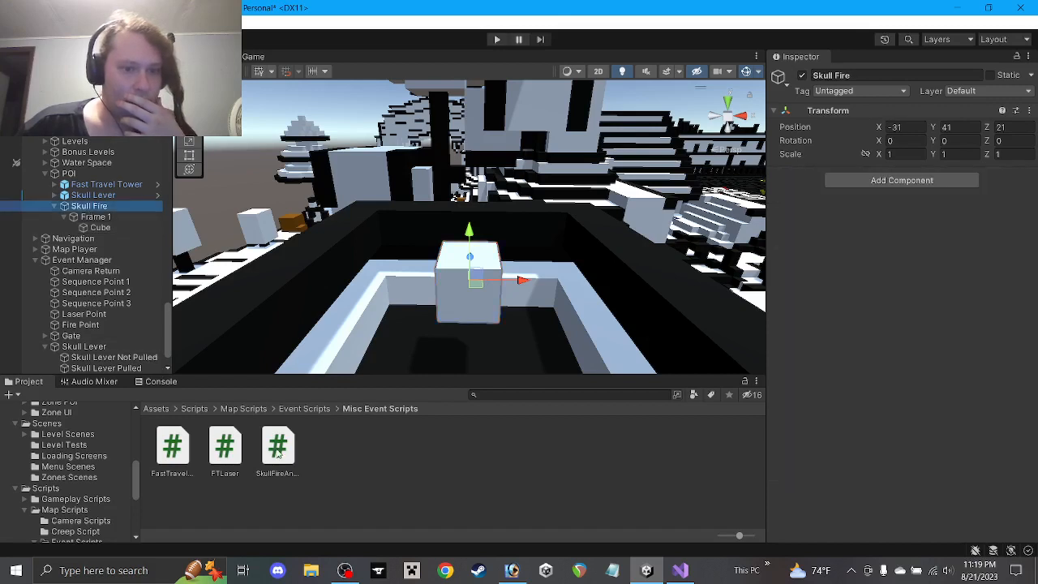
pyautogui.moveTo(278, 454); pyautogui.dragTo(816, 320)
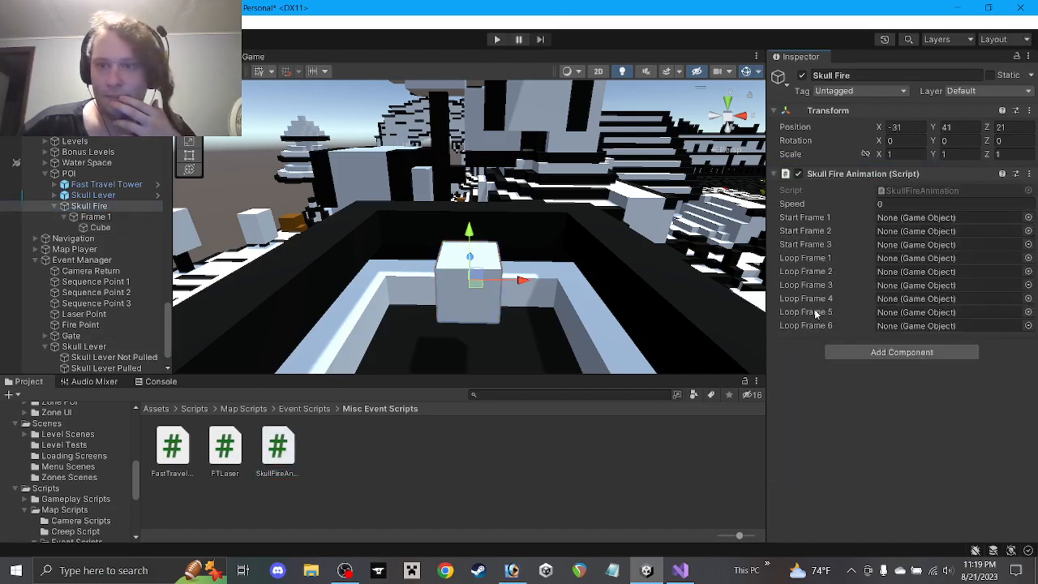
pyautogui.click(905, 203)
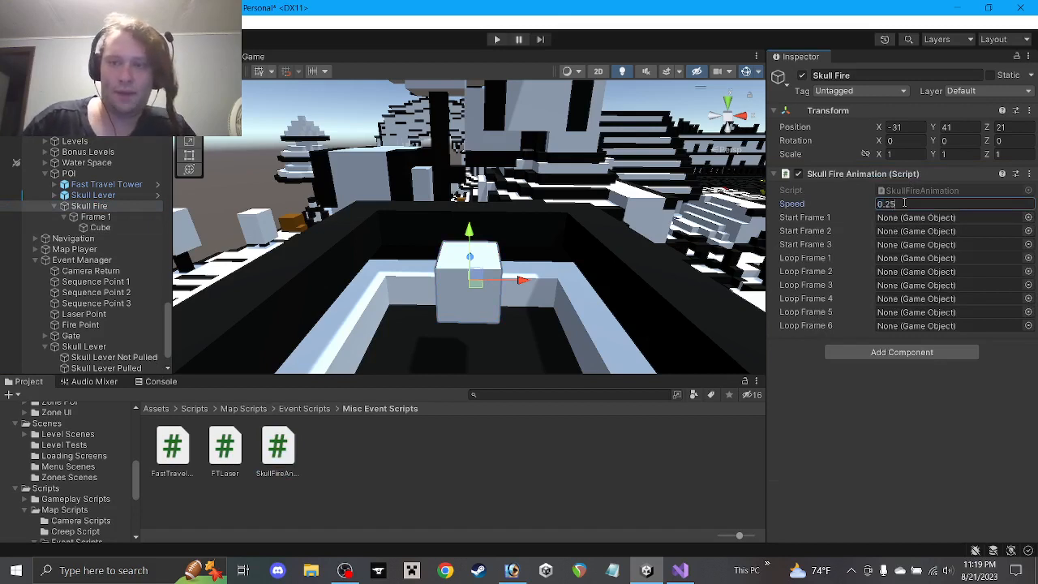
pyautogui.click(908, 399)
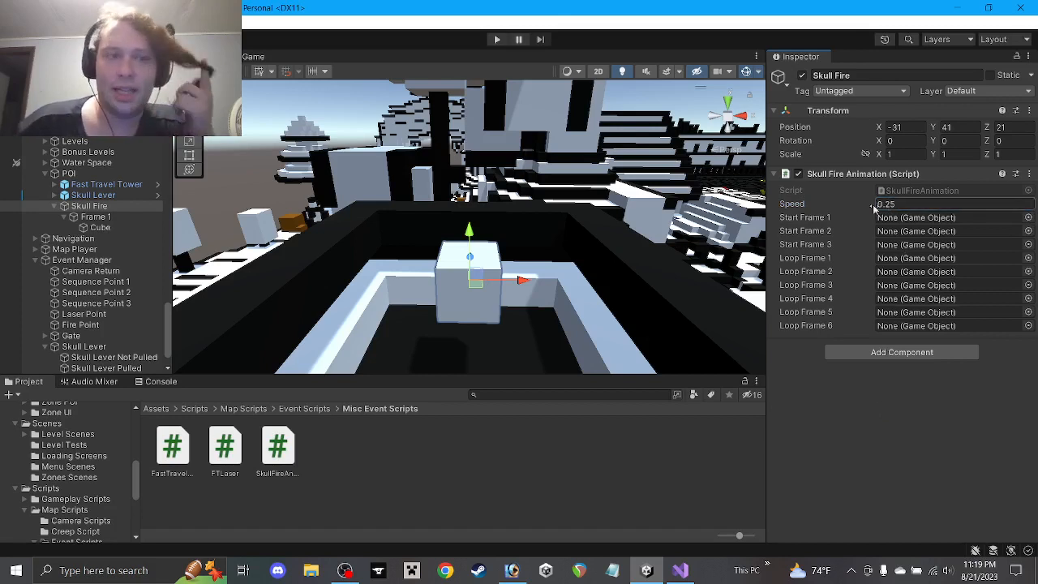
pyautogui.moveTo(95, 218); pyautogui.dragTo(897, 227)
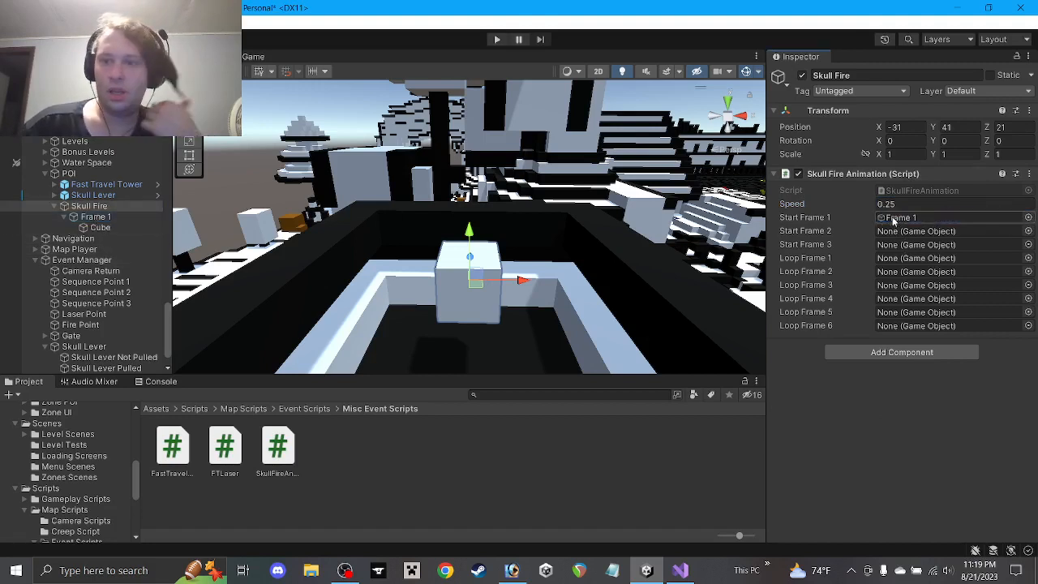
pyautogui.click(100, 228)
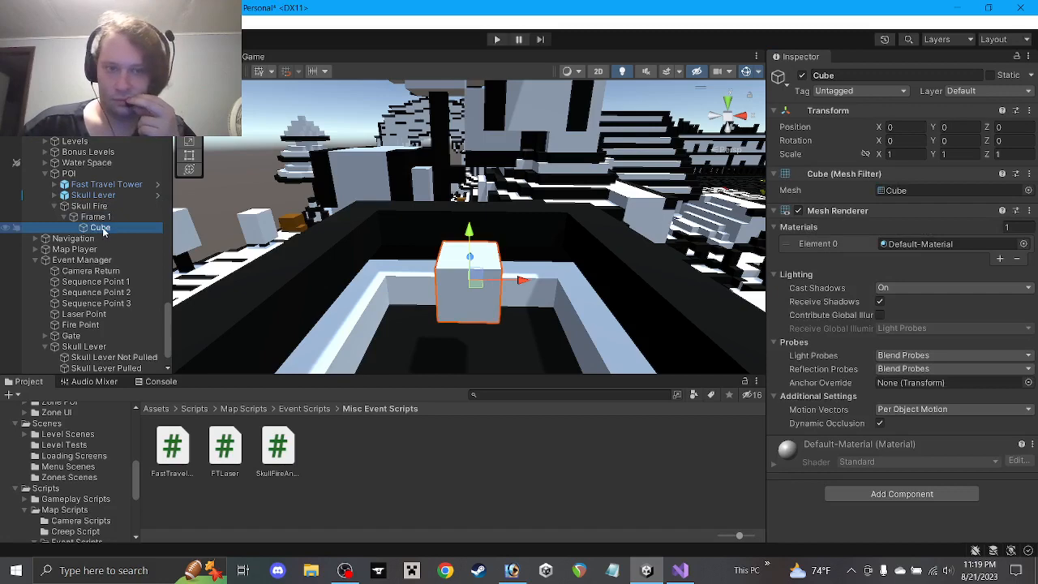
# Browse the Object Materials folder and try Water and Poison on the Frame 1 cube
pyautogui.scroll(-3, 97, 495)
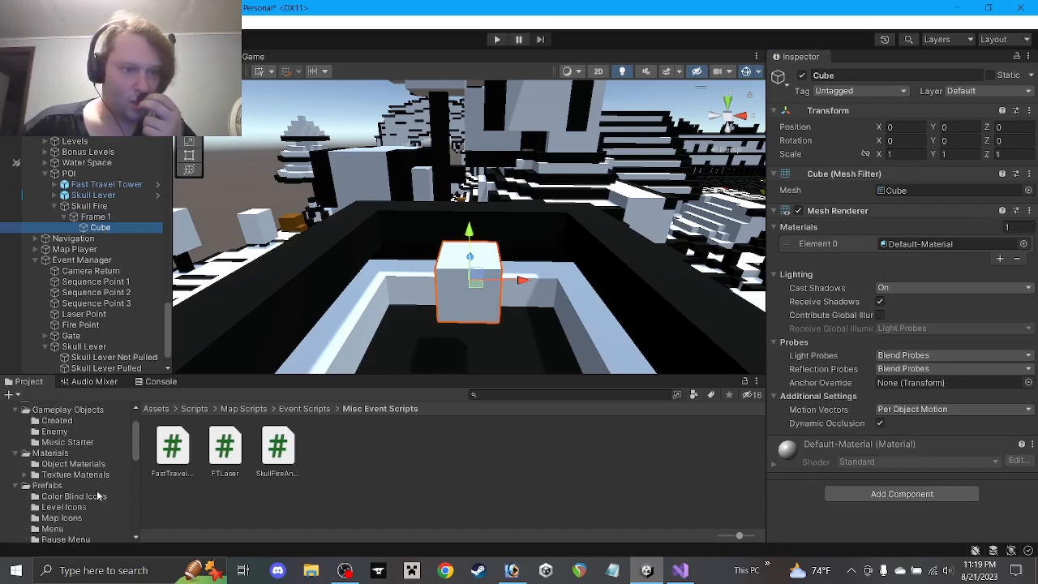
pyautogui.scroll(3, 81, 461)
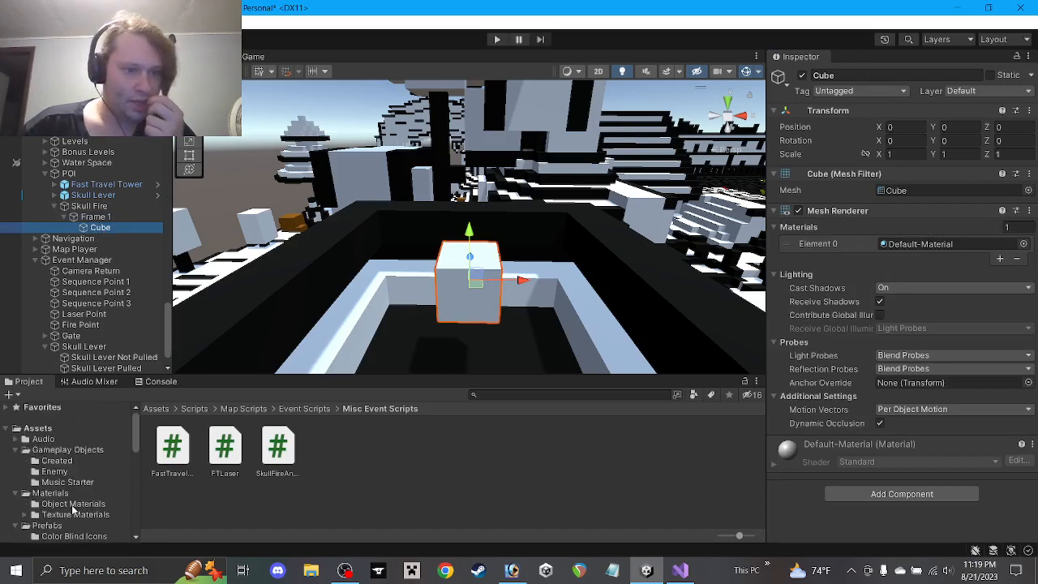
pyautogui.click(73, 505)
pyautogui.scroll(-5, 519, 490)
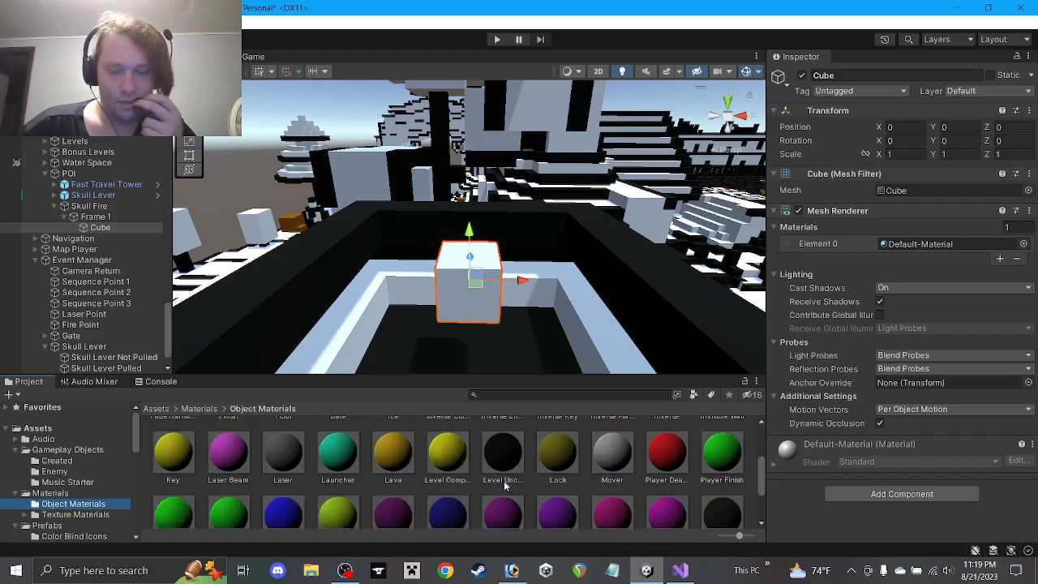
pyautogui.scroll(-1, 503, 485)
pyautogui.scroll(2, 503, 483)
pyautogui.scroll(-4, 502, 481)
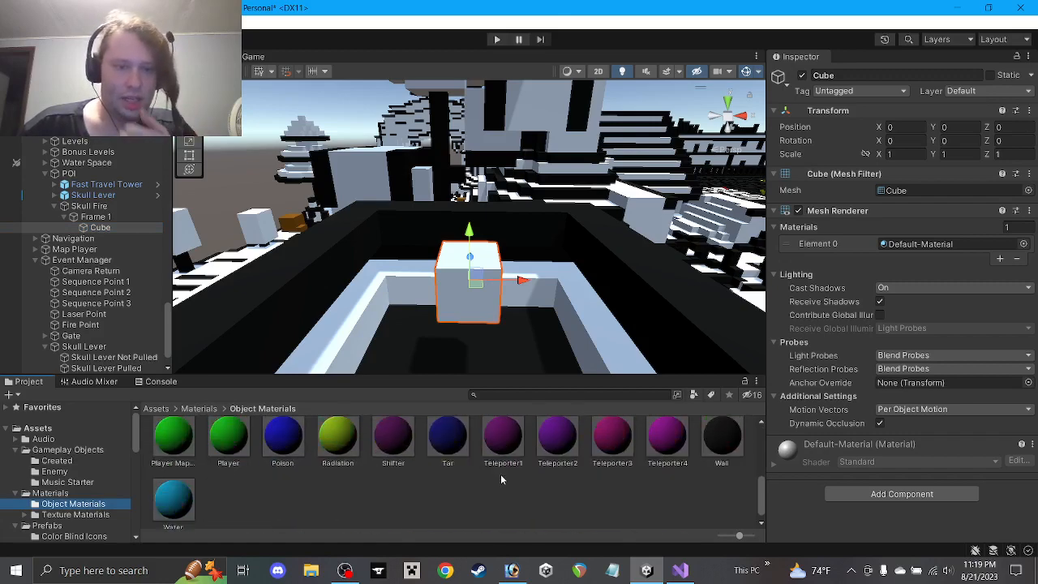
pyautogui.scroll(3, 523, 474)
pyautogui.scroll(-3, 523, 474)
pyautogui.scroll(3, 527, 473)
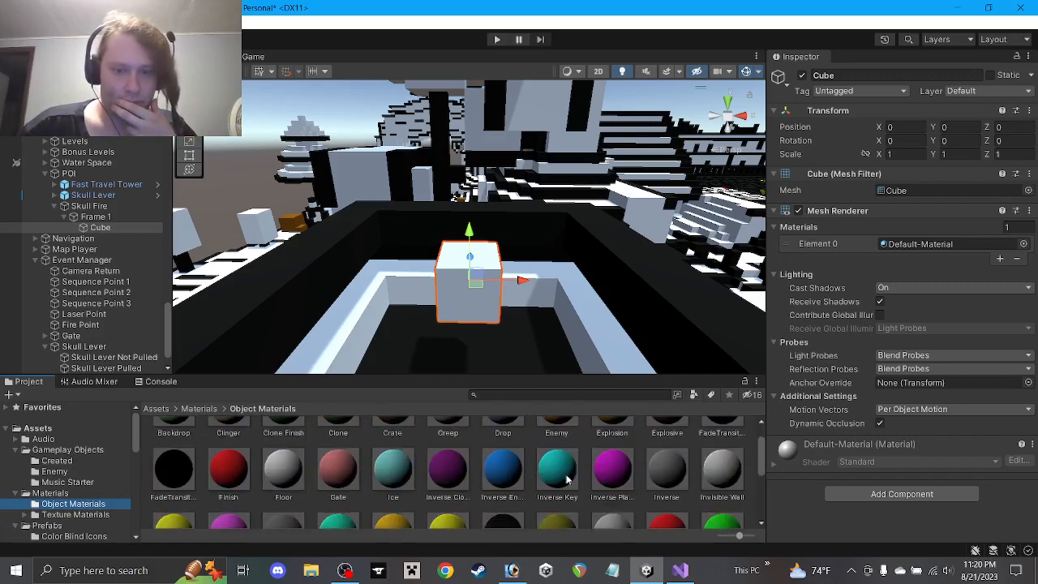
pyautogui.moveTo(559, 477); pyautogui.dragTo(900, 247)
pyautogui.scroll(-3, 475, 468)
pyautogui.scroll(-1, 475, 468)
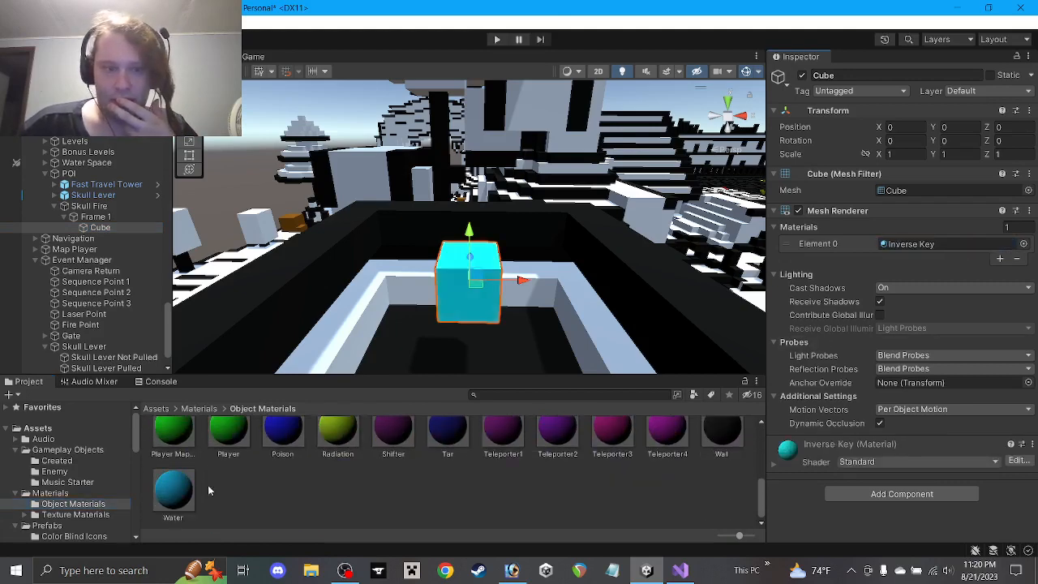
pyautogui.scroll(2, 185, 500)
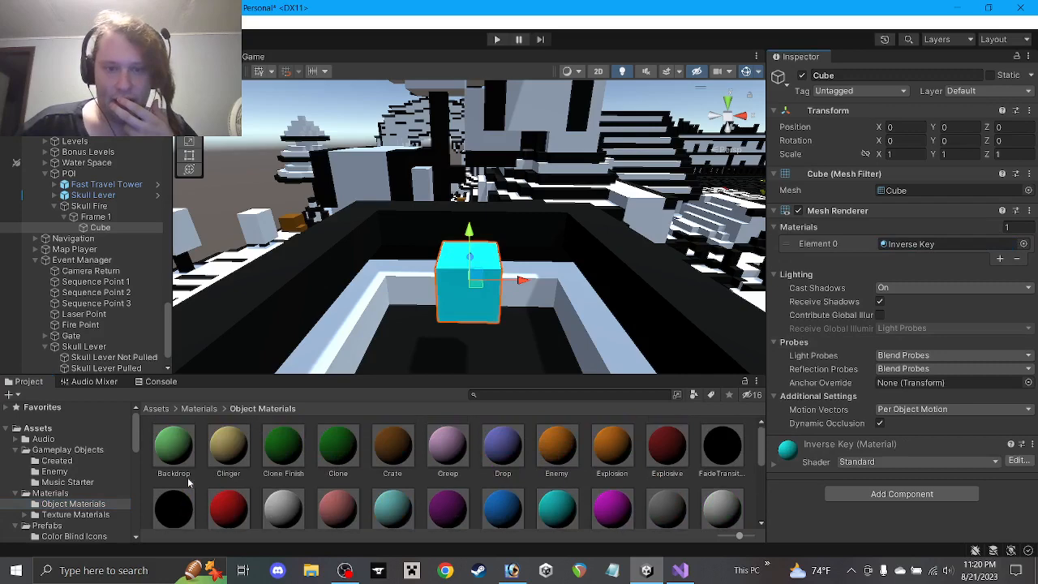
pyautogui.scroll(-2, 185, 500)
pyautogui.moveTo(185, 498); pyautogui.dragTo(912, 245)
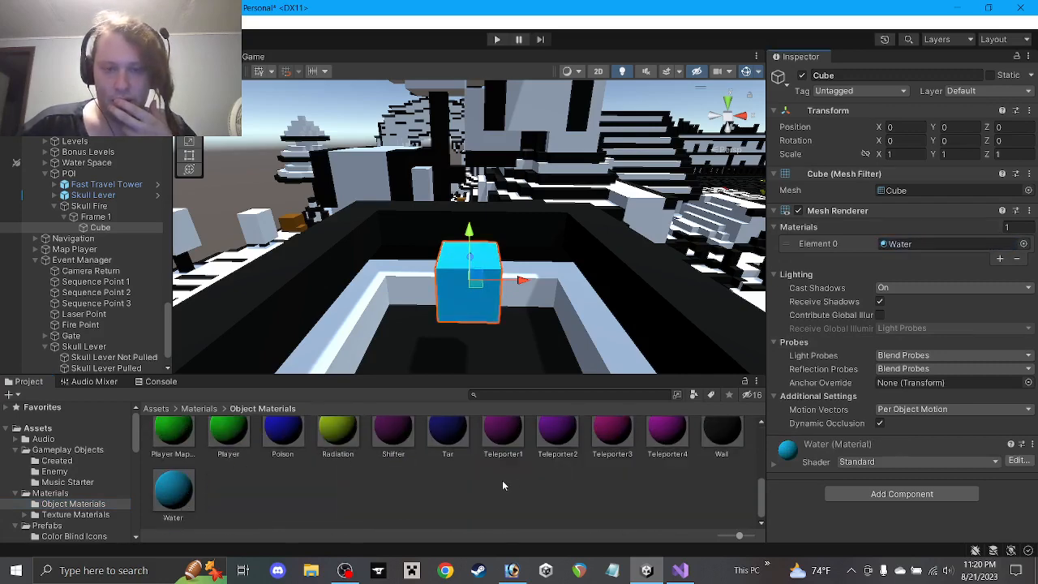
pyautogui.scroll(3, 503, 485)
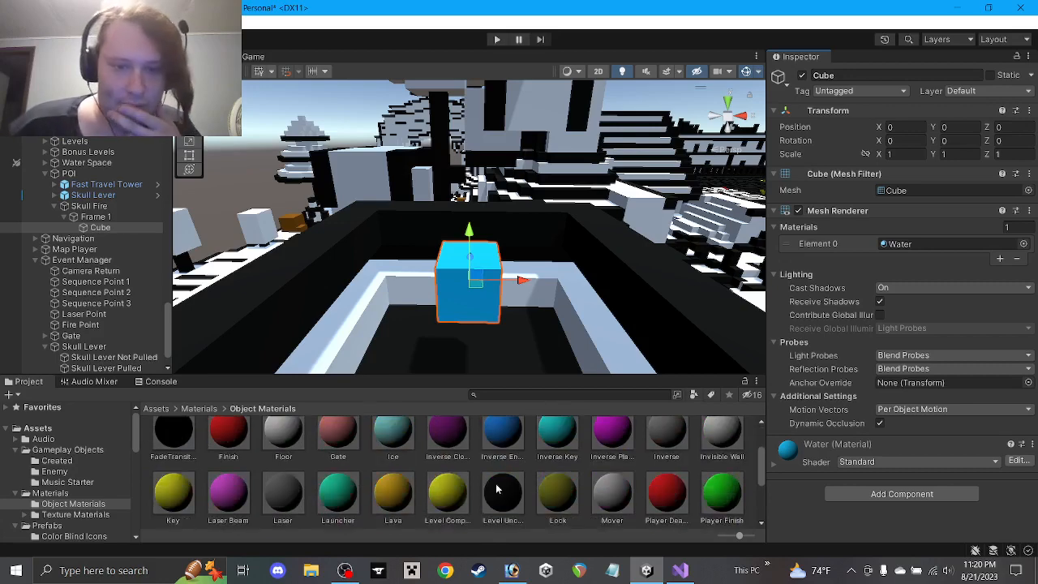
pyautogui.scroll(-2, 495, 488)
pyautogui.moveTo(285, 480); pyautogui.dragTo(906, 245)
# Try Inverse Enemy, then settle on the cyan Inverse Key material for the cube
pyautogui.scroll(3, 431, 474)
pyautogui.scroll(-4, 431, 473)
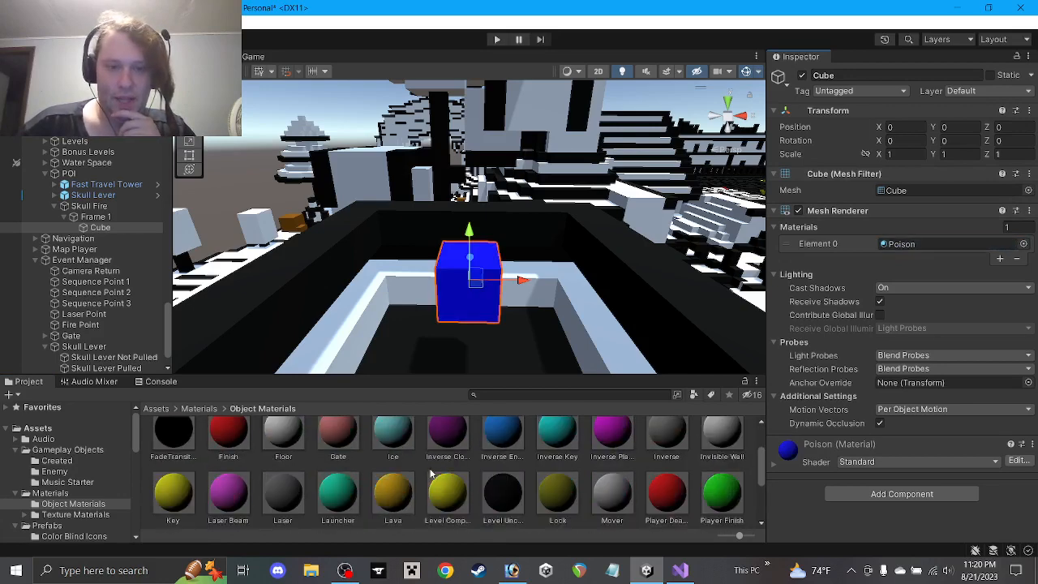
pyautogui.scroll(3, 500, 479)
pyautogui.scroll(-3, 501, 478)
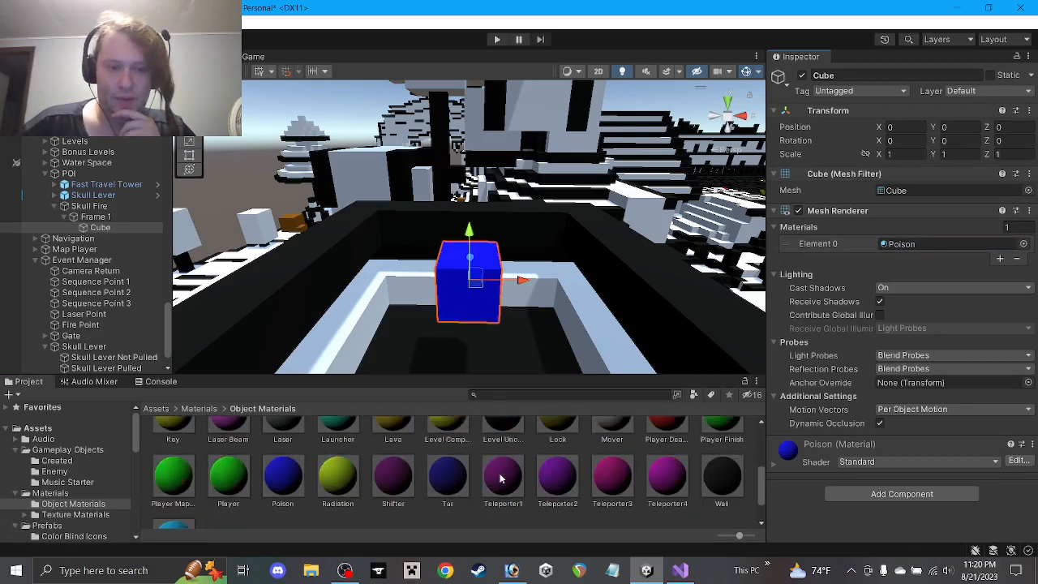
pyautogui.scroll(3, 501, 479)
pyautogui.moveTo(923, 257); pyautogui.dragTo(922, 245)
pyautogui.scroll(-3, 284, 478)
pyautogui.moveTo(173, 499); pyautogui.dragTo(957, 241)
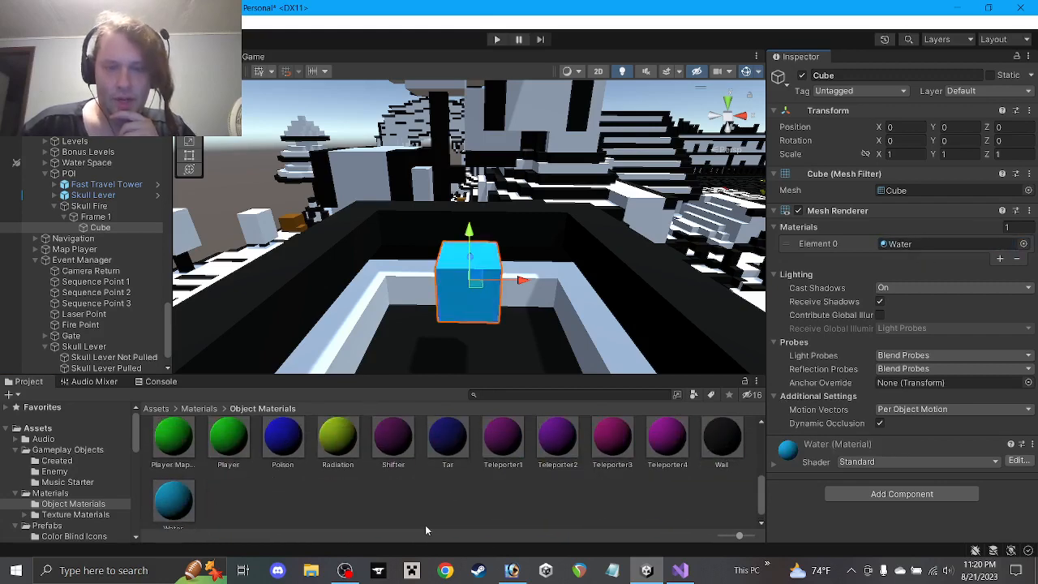
pyautogui.scroll(5, 454, 495)
pyautogui.scroll(-4, 529, 482)
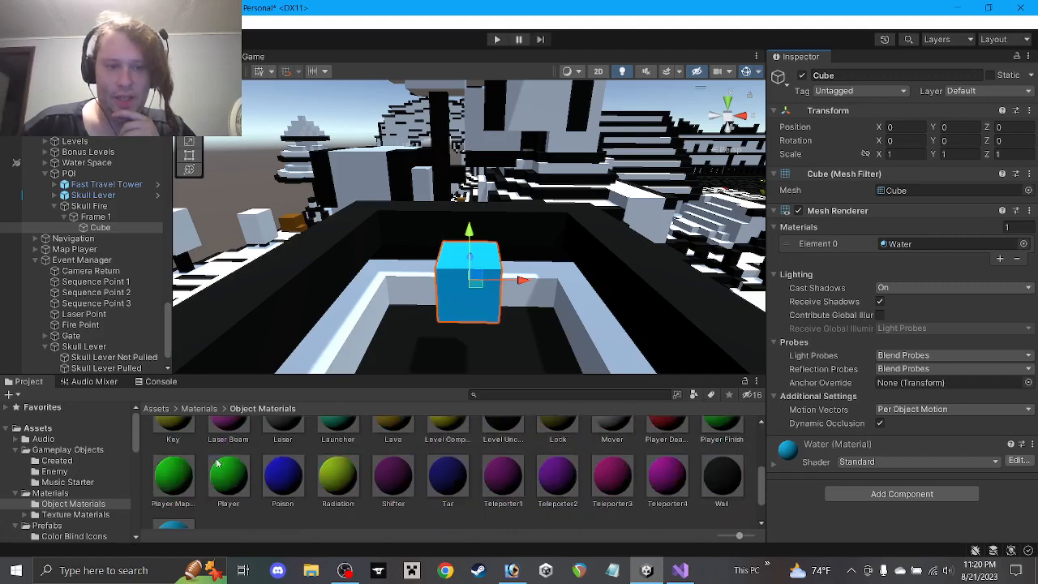
pyautogui.scroll(2, 512, 498)
pyautogui.scroll(2, 510, 498)
pyautogui.scroll(-1, 524, 470)
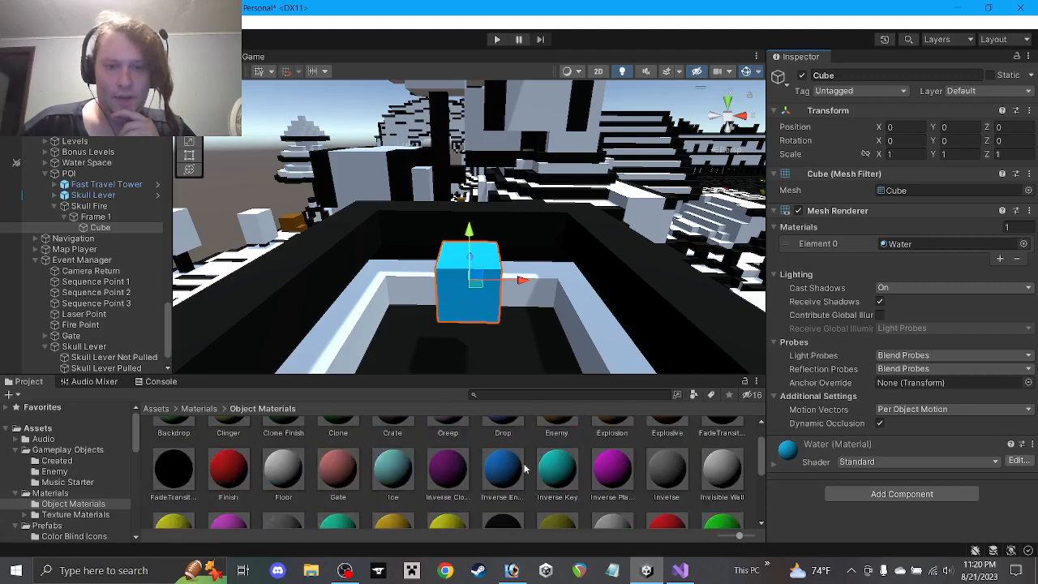
pyautogui.moveTo(574, 462); pyautogui.dragTo(923, 242)
# Set the cube's Scale Y to 2 and Position Y to 0.5
pyautogui.write('2')
pyautogui.click(957, 127)
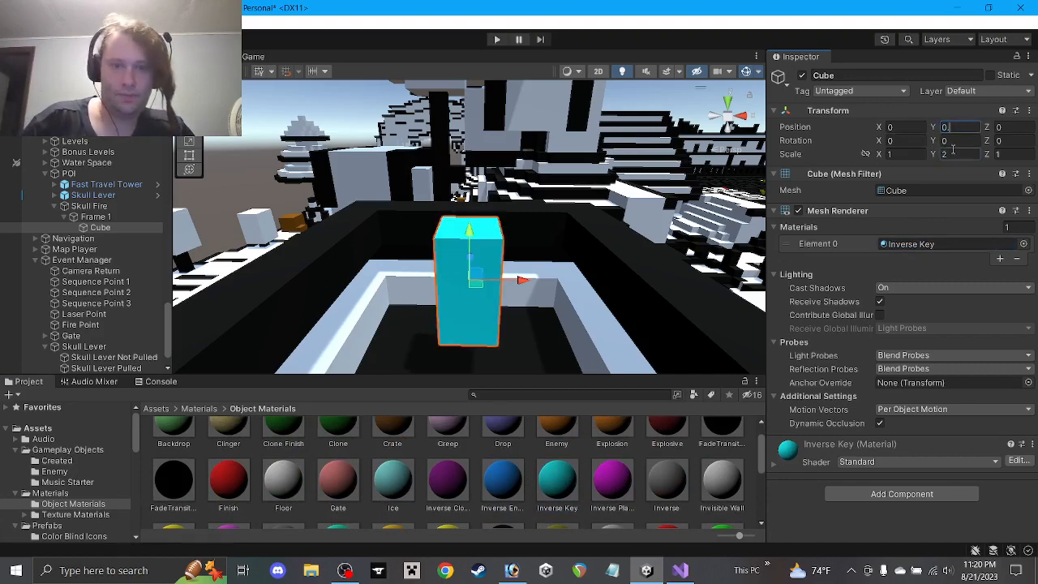
pyautogui.write('0.5')
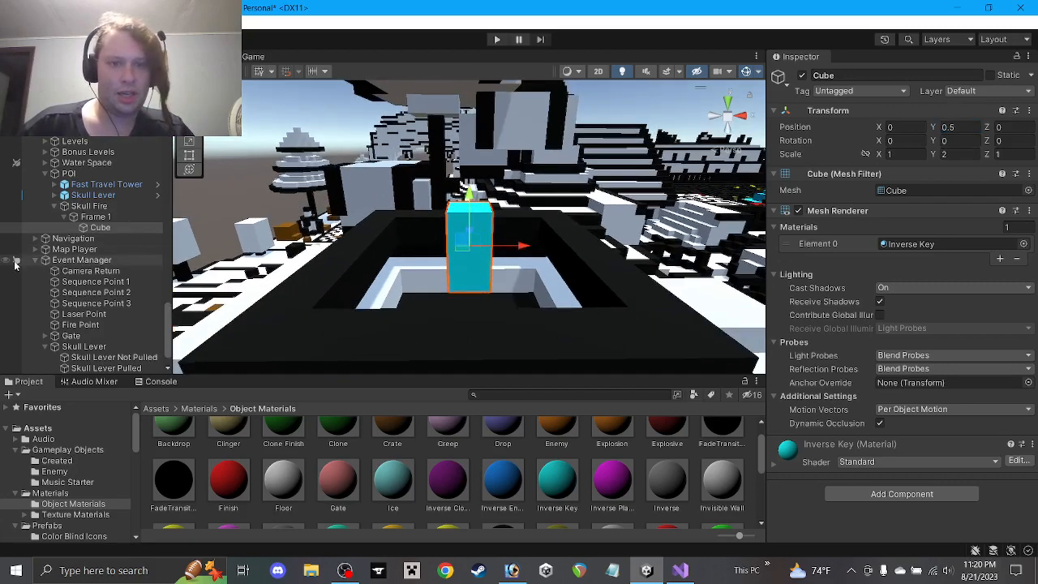
# Deactivate Frame 1, duplicate it as 'Frame 2', and activate Frame 2
pyautogui.click(64, 216)
pyautogui.click(91, 220)
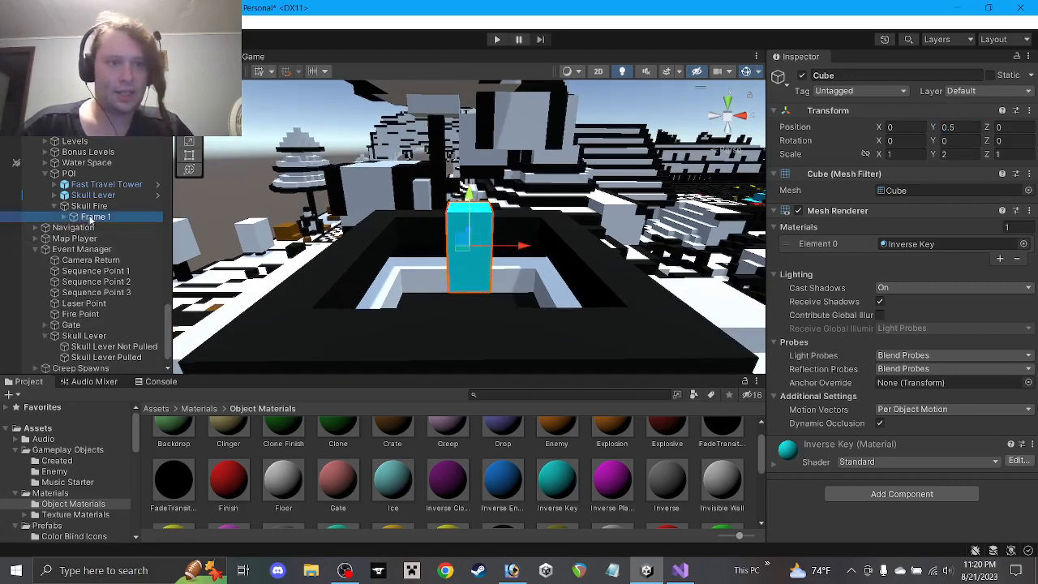
pyautogui.click(803, 75)
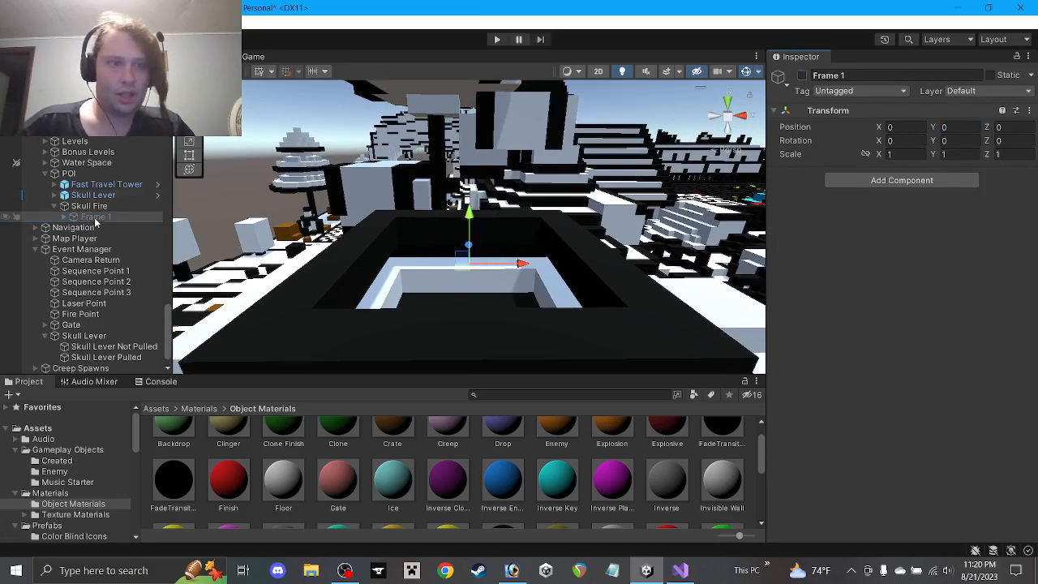
pyautogui.hotkey('ctrl', 'd')
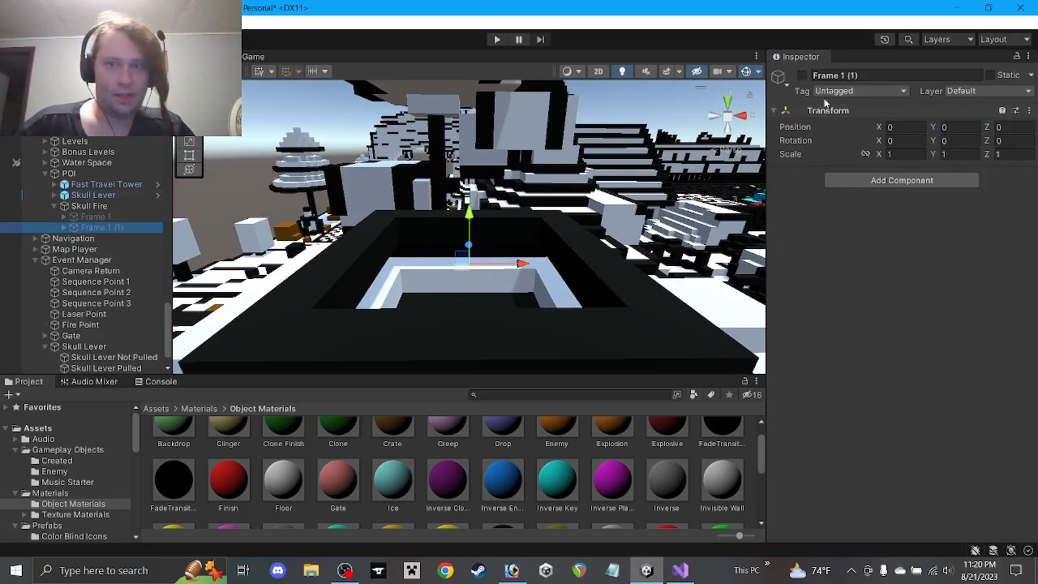
pyautogui.press('F2')
pyautogui.write('Frame 2')
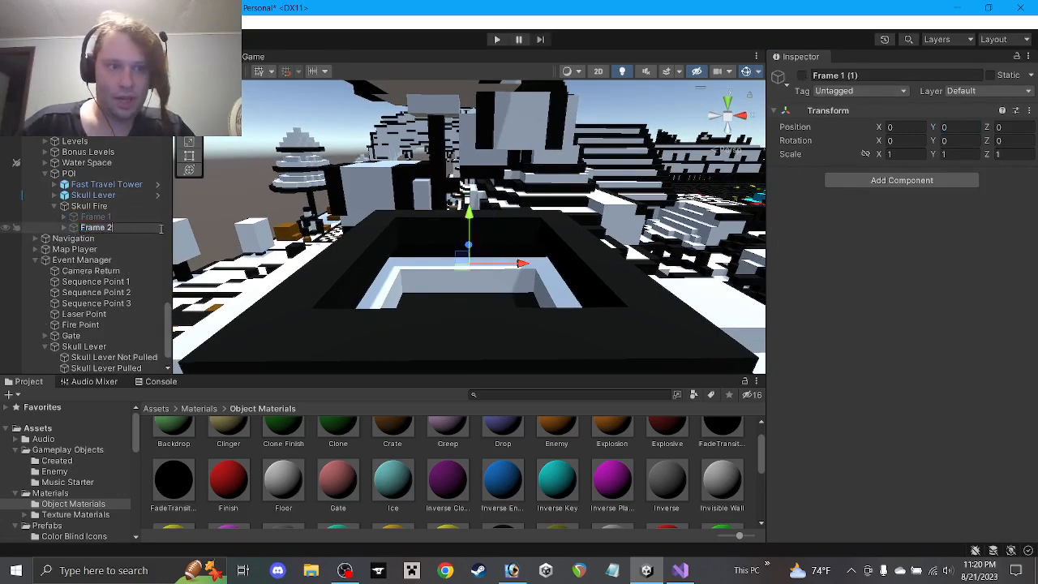
pyautogui.press('Return')
pyautogui.click(801, 77)
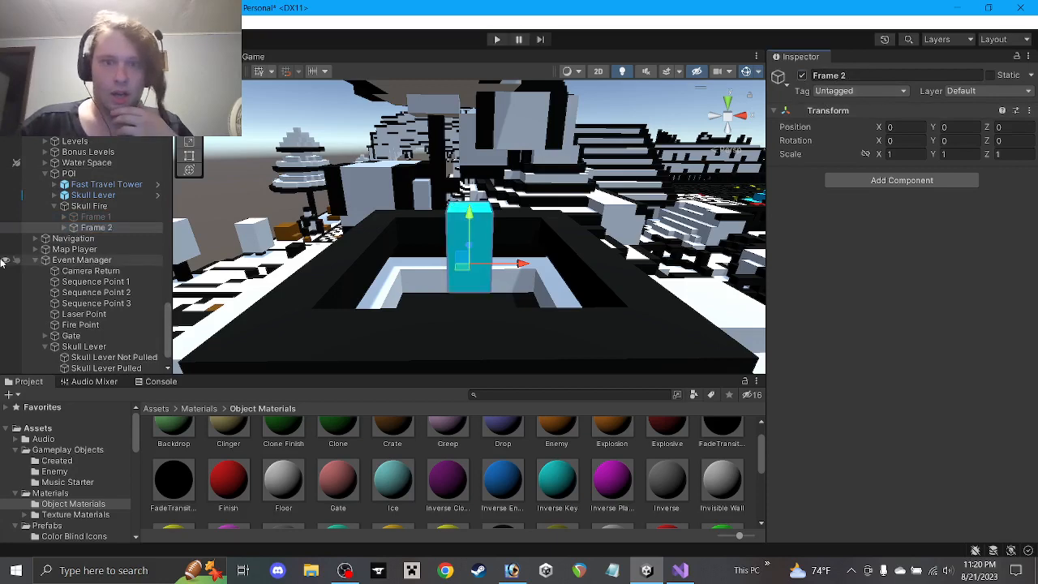
# Duplicate Frame 2's cube, set Scale Y and Position Y to 1, and move it up-right
pyautogui.click(64, 228)
pyautogui.click(98, 239)
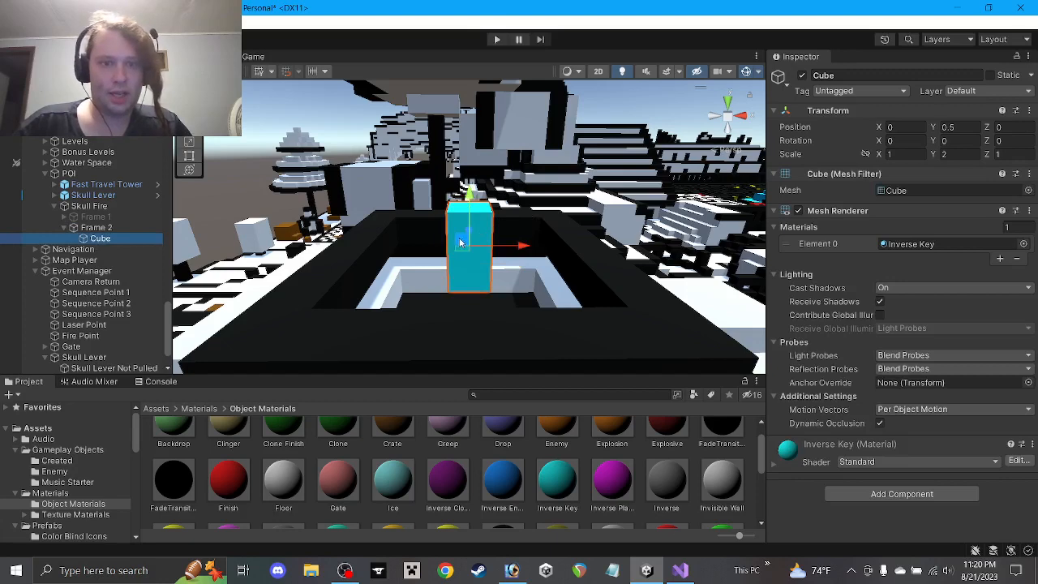
pyautogui.hotkey('ctrl', 'd')
pyautogui.keyDown('ctrl'); pyautogui.moveTo(461, 244); pyautogui.dragTo(461, 204); pyautogui.keyUp('ctrl')
pyautogui.click(962, 154)
pyautogui.write('1')
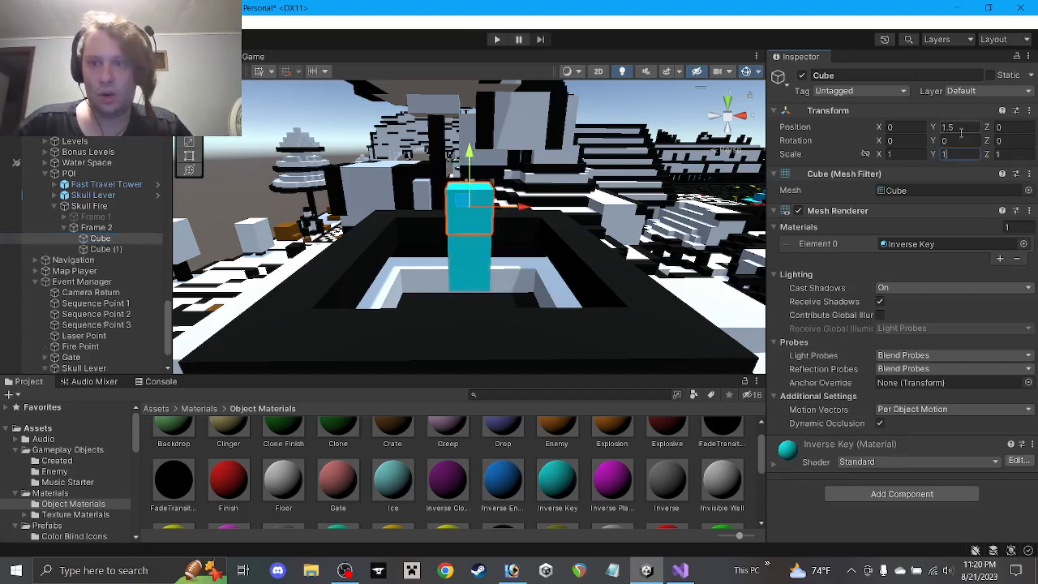
pyautogui.click(963, 128)
pyautogui.write('1')
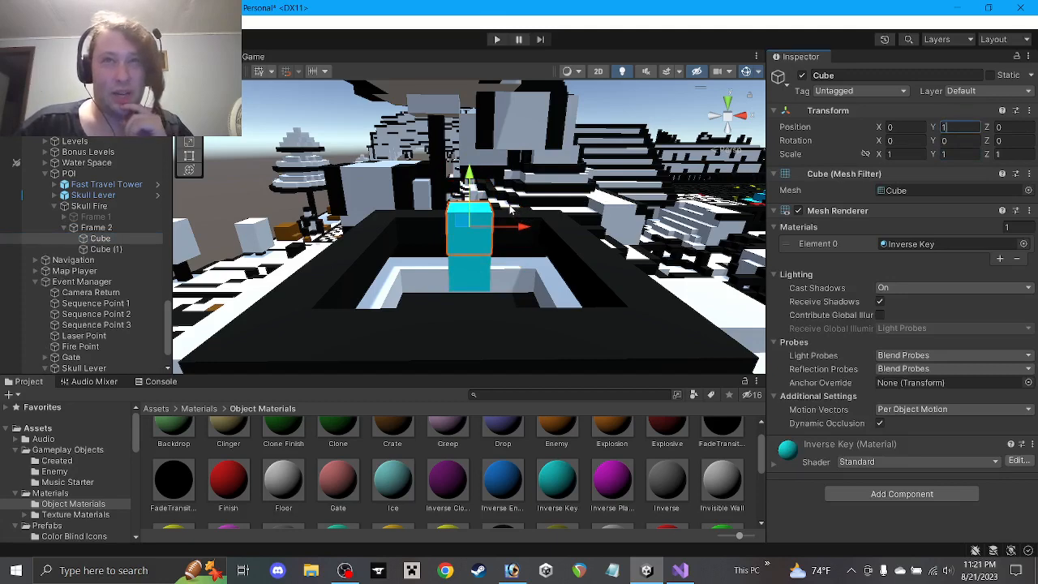
pyautogui.moveTo(462, 226); pyautogui.dragTo(486, 220)
# Rearrange the cubes, add a third raised copy, and give Cube the Water material
pyautogui.click(476, 247)
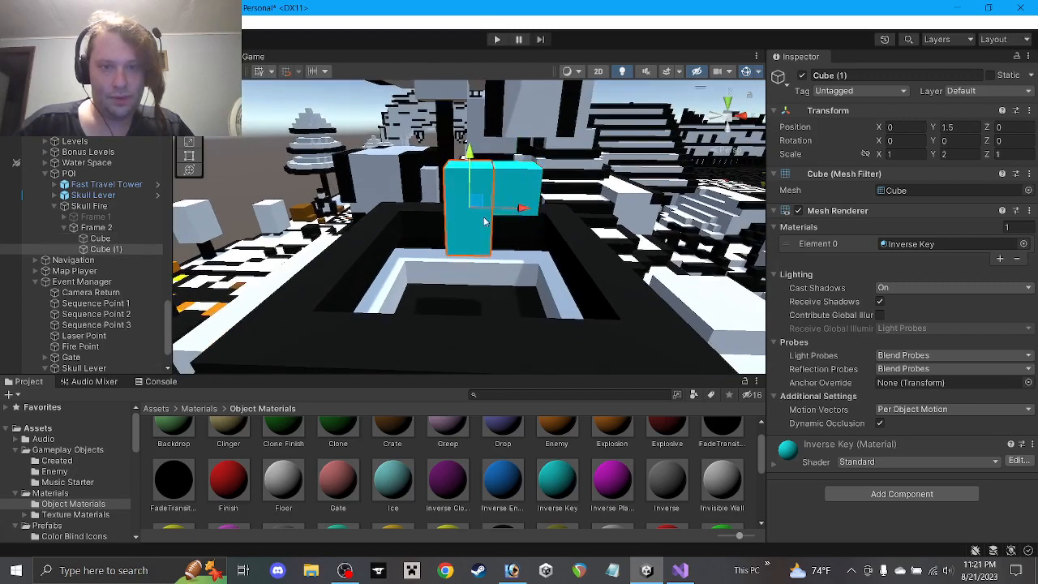
pyautogui.click(515, 185)
pyautogui.keyDown('ctrl'); pyautogui.moveTo(515, 185); pyautogui.dragTo(469, 275); pyautogui.keyUp('ctrl')
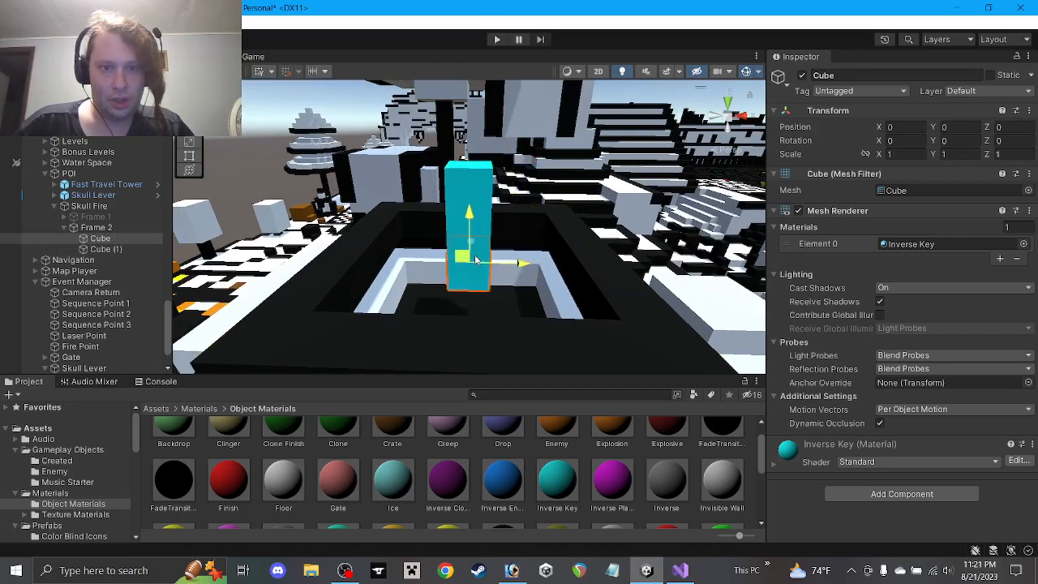
pyautogui.click(477, 208)
pyautogui.keyDown('ctrl'); pyautogui.moveTo(477, 208); pyautogui.dragTo(524, 205); pyautogui.keyUp('ctrl')
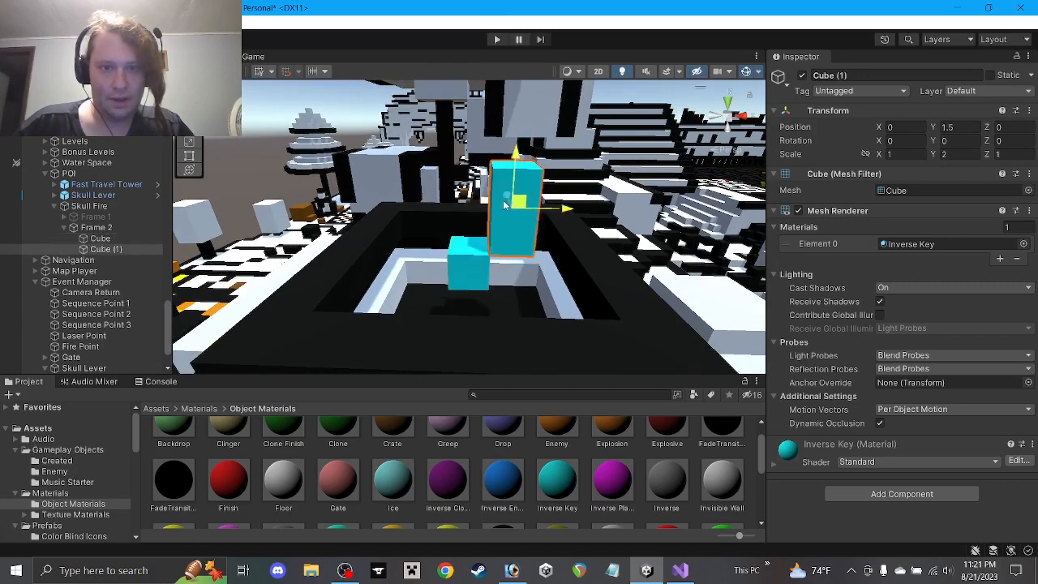
pyautogui.click(469, 255)
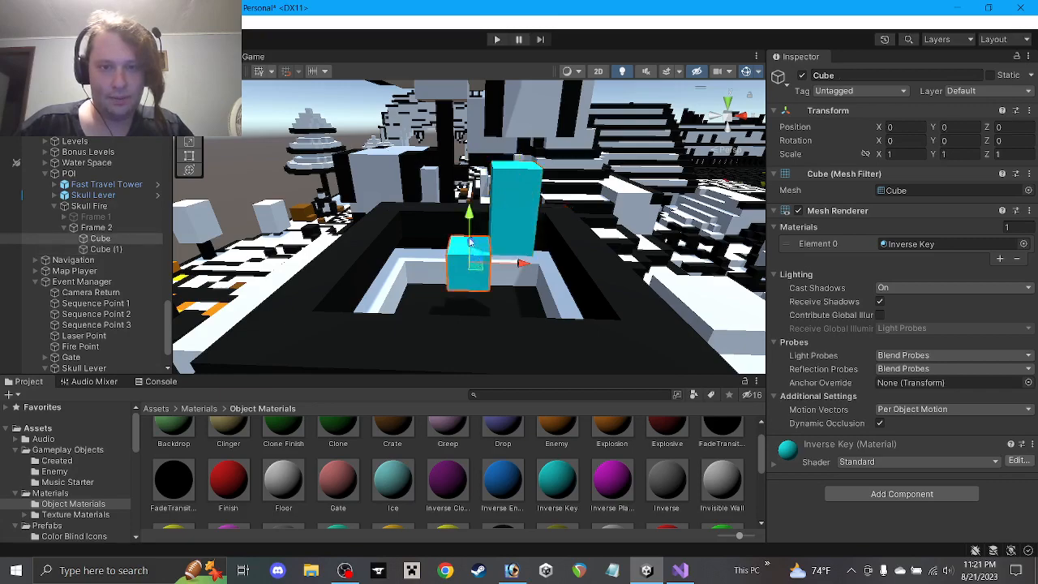
pyautogui.hotkey('ctrl', 'd')
pyautogui.keyDown('ctrl'); pyautogui.moveTo(470, 242); pyautogui.dragTo(515, 193); pyautogui.keyUp('ctrl')
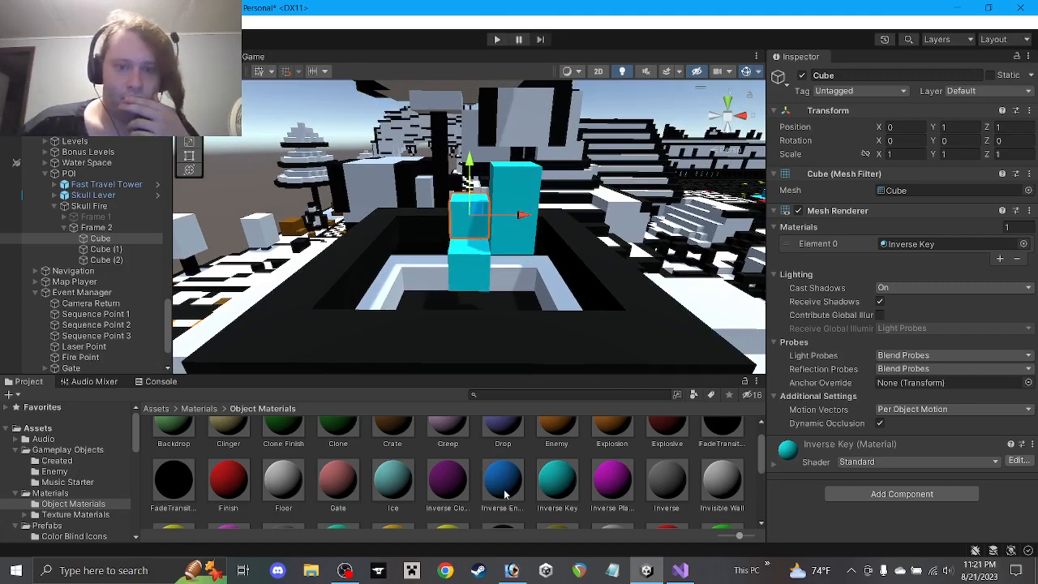
pyautogui.scroll(-4, 516, 490)
pyautogui.moveTo(178, 501); pyautogui.dragTo(910, 252)
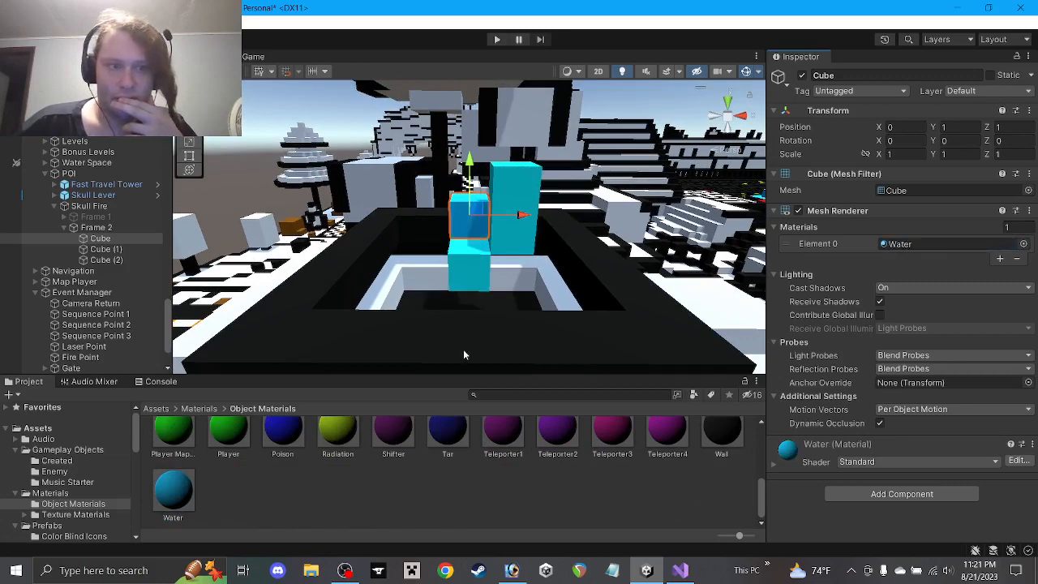
# Rename the Frame 1 cube and all three Frame 2 cubes to 'Flame'
pyautogui.click(67, 217)
pyautogui.click(93, 227)
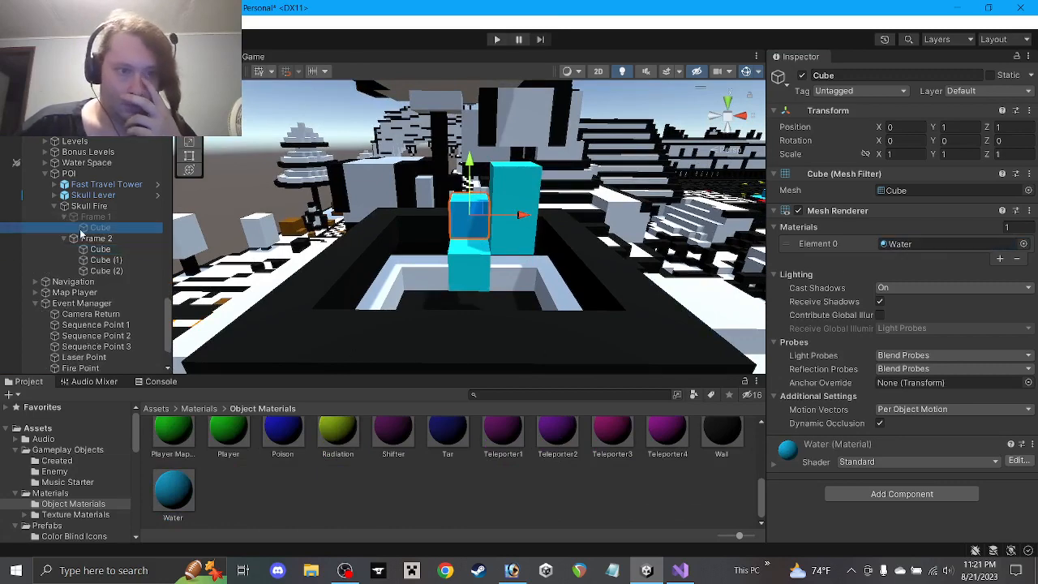
pyautogui.click(848, 75)
pyautogui.write('Flame')
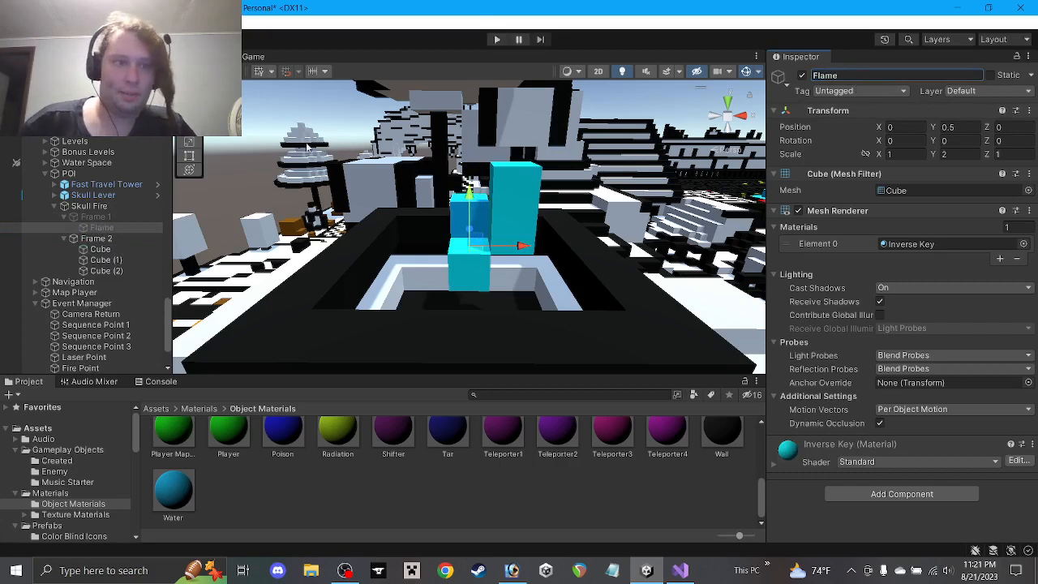
pyautogui.click(112, 249)
pyautogui.keyDown('shift'); pyautogui.click(114, 270); pyautogui.keyUp('shift')
pyautogui.click(821, 76)
pyautogui.write('Fr')
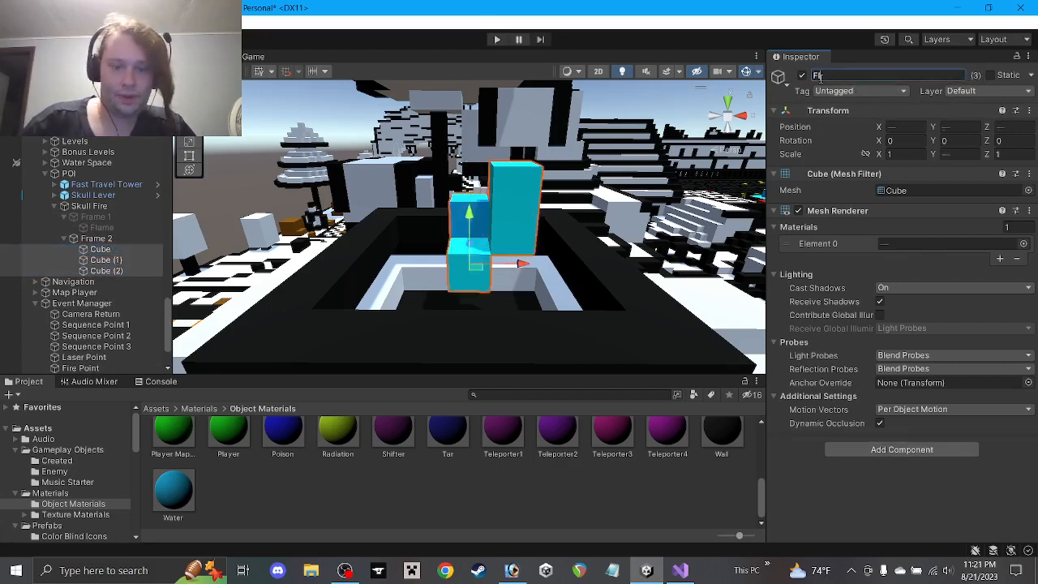
pyautogui.press('Return')
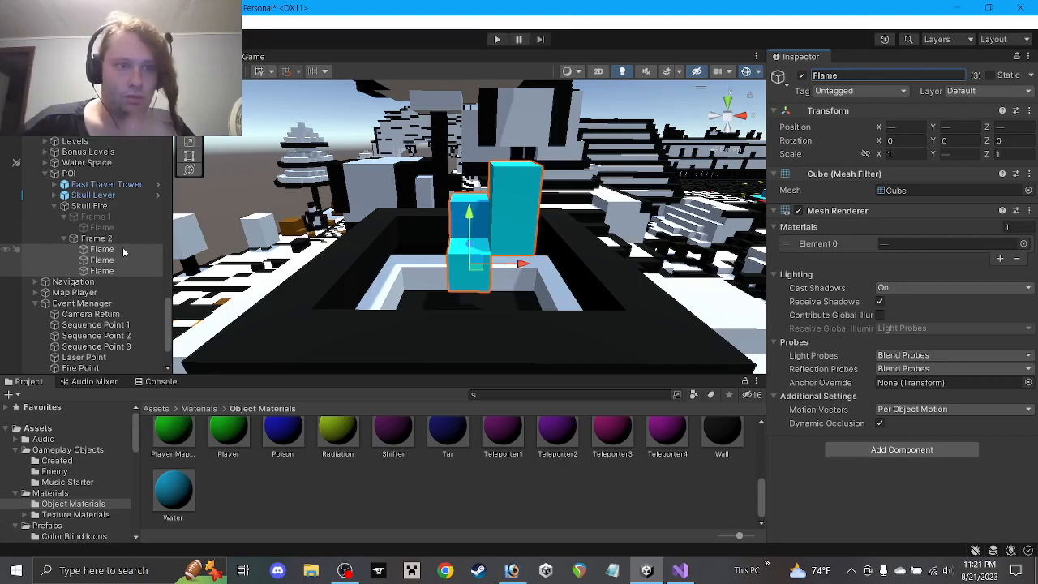
# Duplicate a Frame 2 Flame cube twice, moving one copy to the right column one unit lower
pyautogui.click(120, 249)
pyautogui.moveTo(494, 261)
pyautogui.keyDown('alt'); pyautogui.mouseDown()
pyautogui.moveTo(528, 361)
pyautogui.moveTo(513, 324)
pyautogui.moveTo(510, 267)
pyautogui.moveTo(491, 241)
pyautogui.mouseUp(); pyautogui.keyUp('alt')
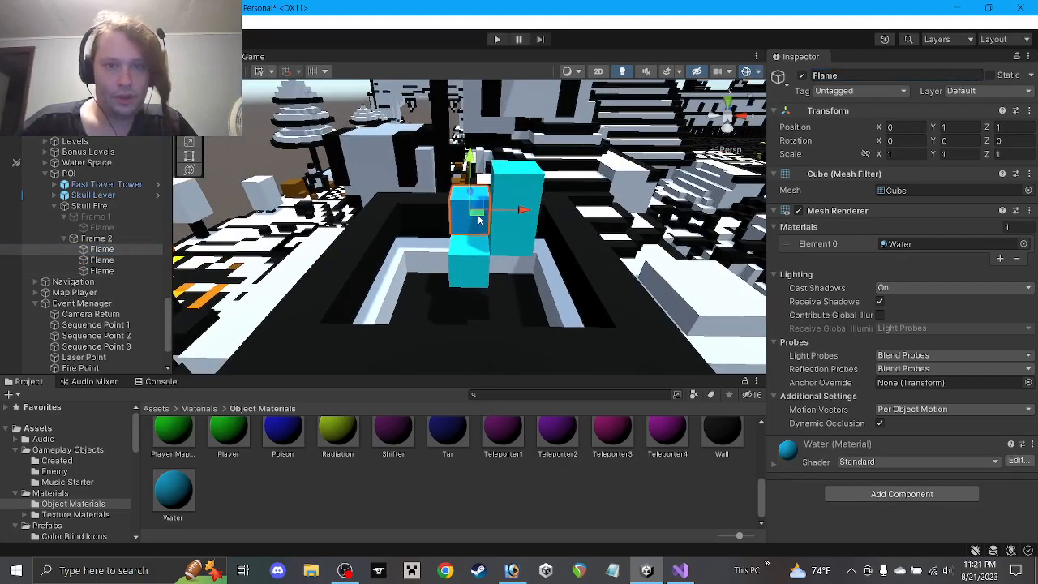
pyautogui.hotkey('ctrl', 'd')
pyautogui.moveTo(478, 215); pyautogui.dragTo(511, 231)
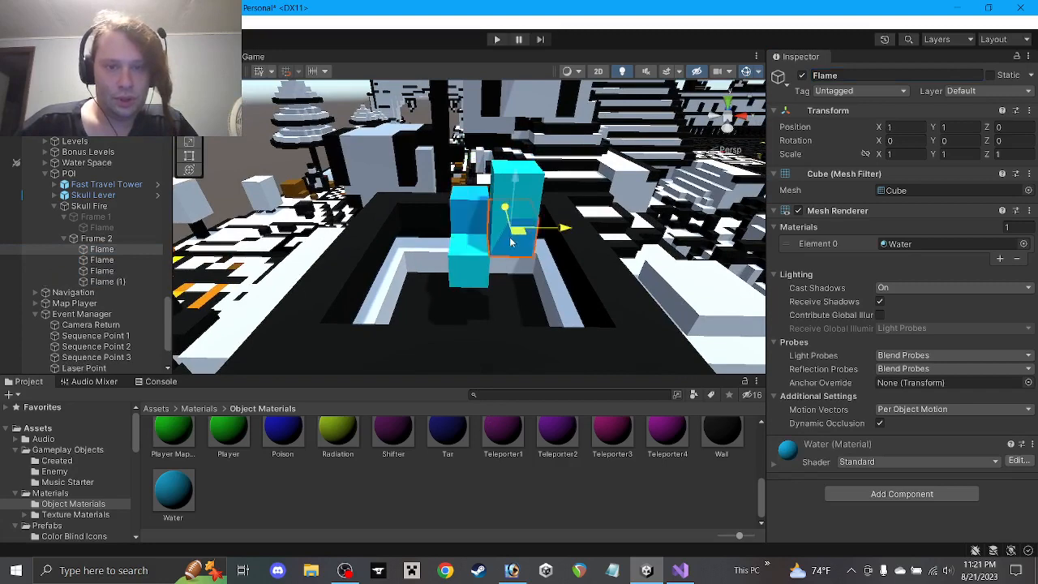
pyautogui.moveTo(516, 188); pyautogui.dragTo(526, 233)
pyautogui.hotkey('ctrl', 'd')
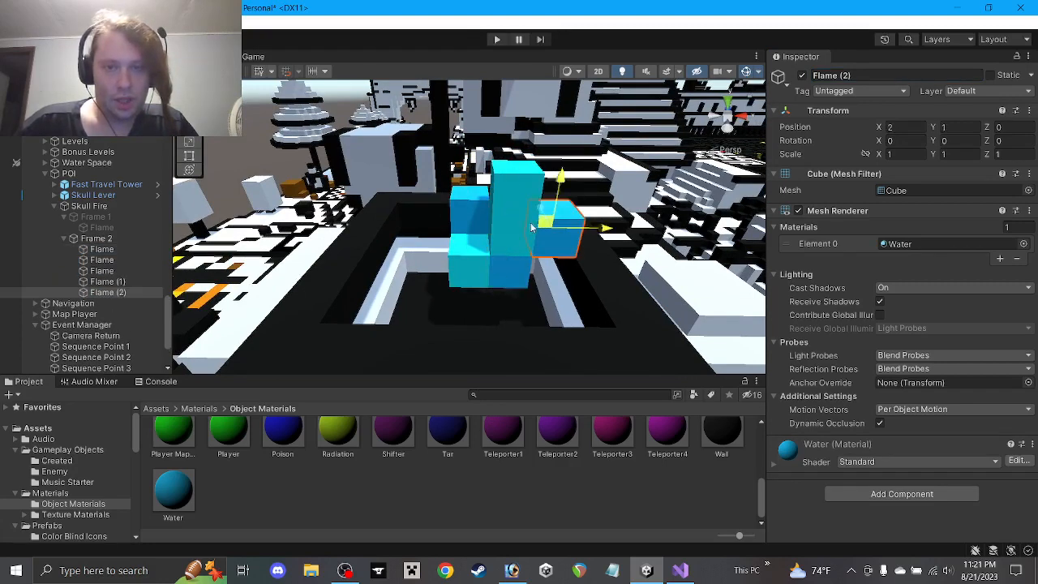
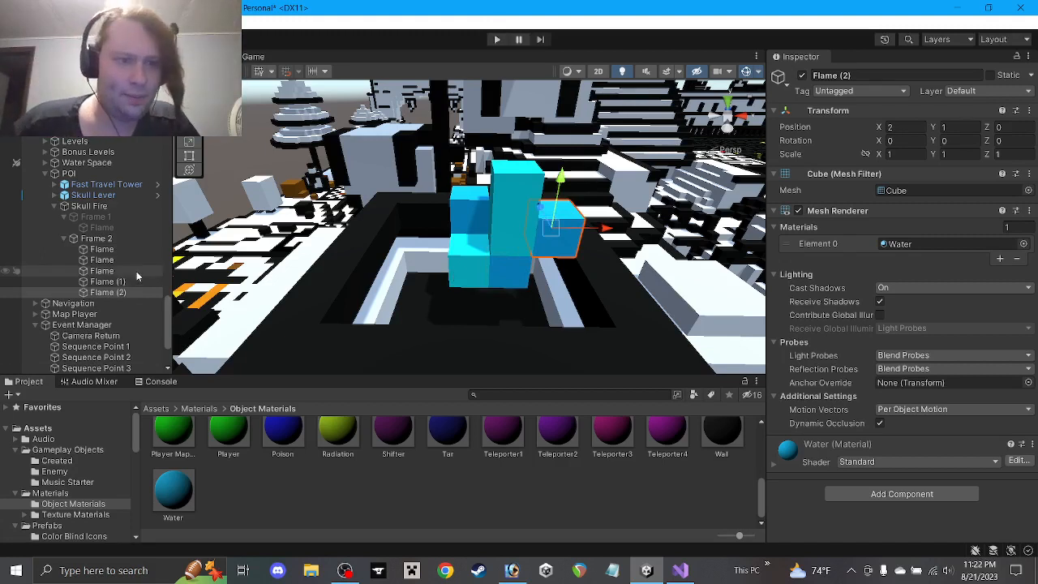
# Rename Frame 2's two extra cubes, Flame (1) and Flame (2), to 'Flame'
pyautogui.keyDown('ctrl'); pyautogui.click(108, 281); pyautogui.keyUp('ctrl')
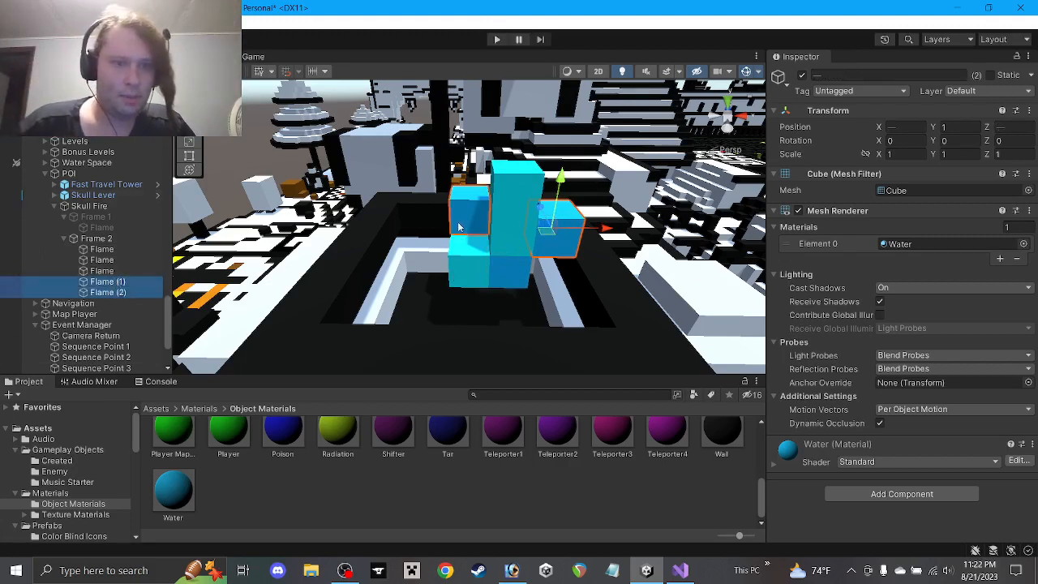
pyautogui.click(846, 74)
pyautogui.write('Flame')
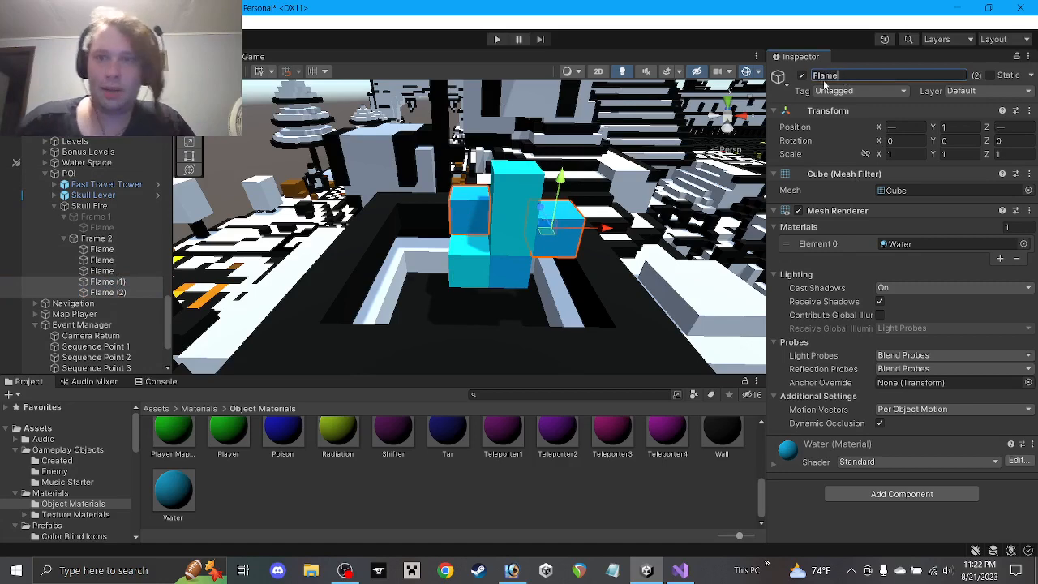
pyautogui.click(71, 240)
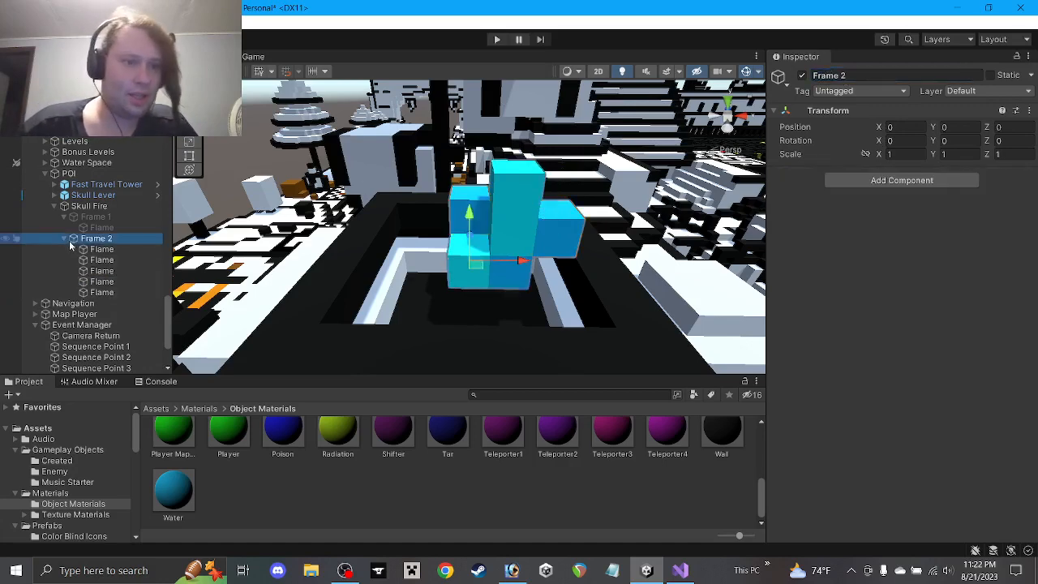
# Deactivate Frame 2 and duplicate it
pyautogui.click(65, 239)
pyautogui.hotkey('alt', 'shift', 'a')
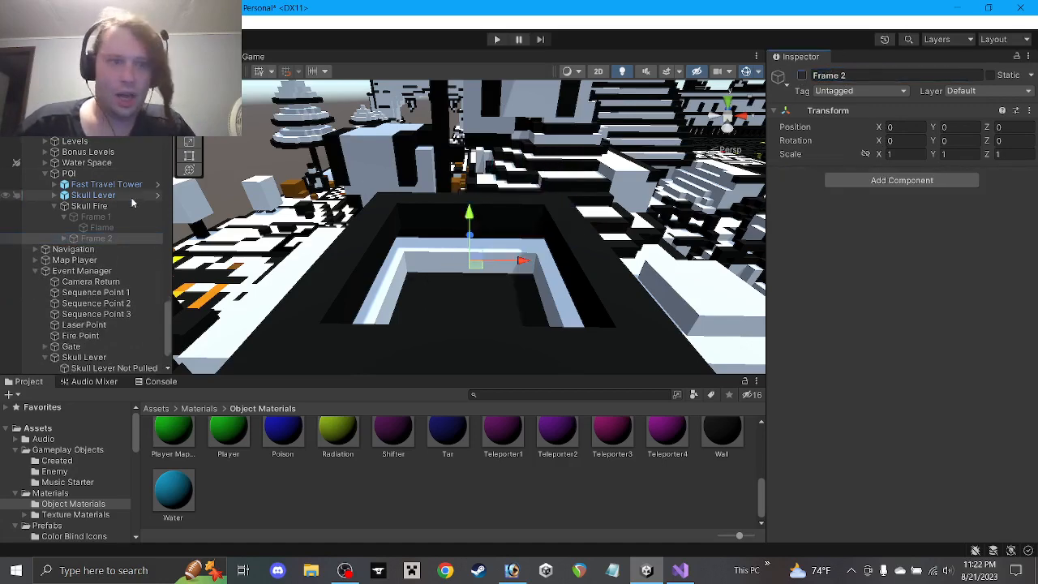
pyautogui.click(89, 206)
pyautogui.click(65, 217)
pyautogui.click(91, 229)
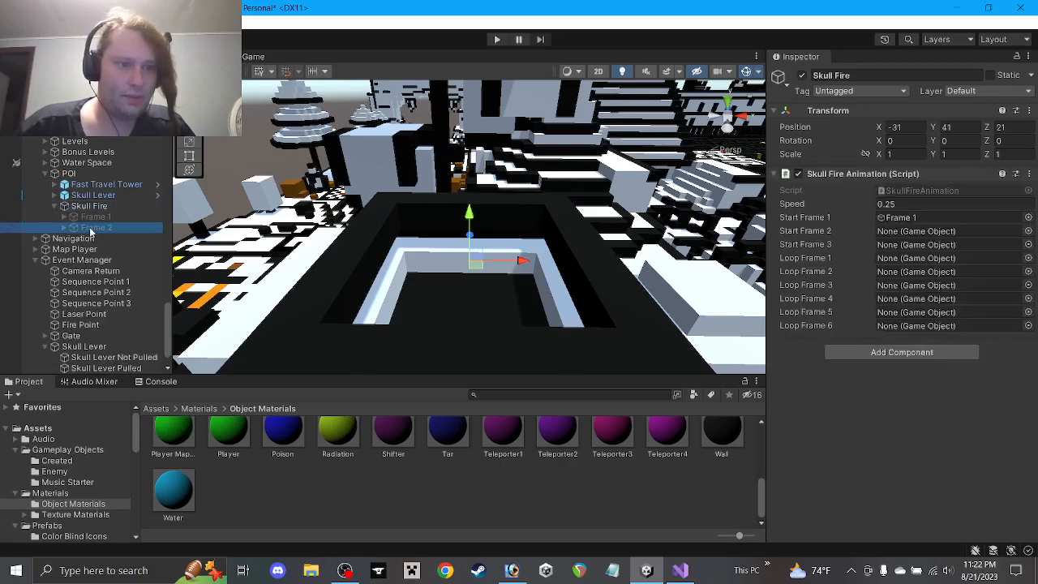
pyautogui.hotkey('ctrl', 'd')
# Rename the duplicate to 'Frame 3' and make it active
pyautogui.click(844, 76)
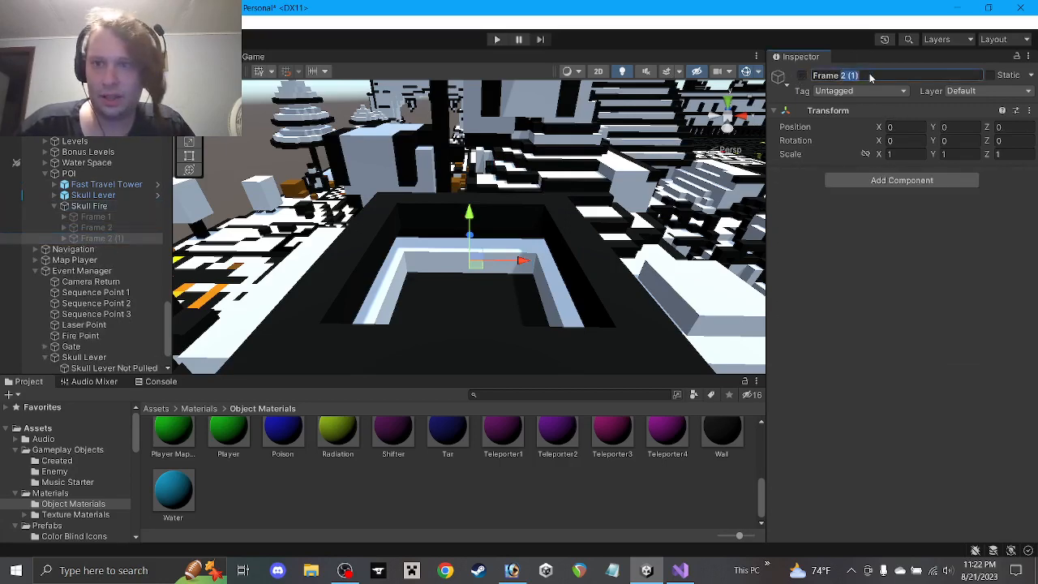
pyautogui.write('Frame 3')
pyautogui.press('Return')
pyautogui.hotkey('alt', 'shift', 'a')
pyautogui.click(64, 239)
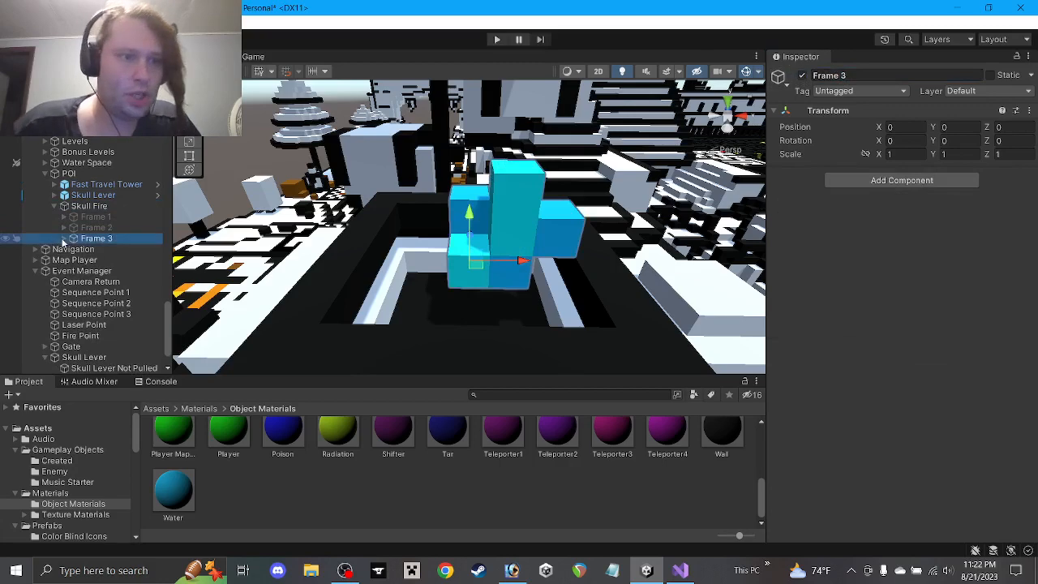
# Move a lower cube up left of the stack, shift the tall cube down-left, and duplicate it
pyautogui.click(106, 250)
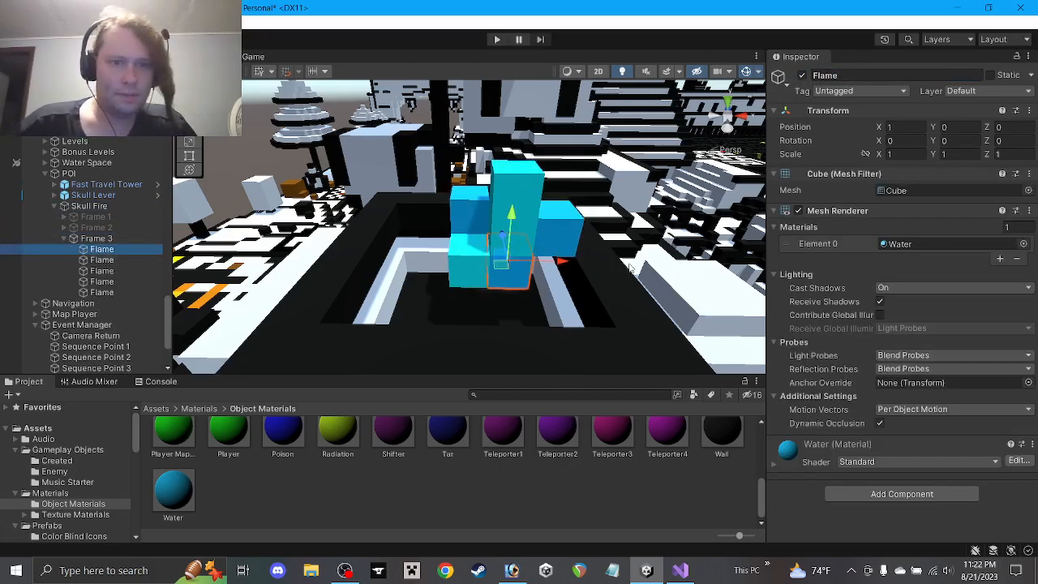
pyautogui.click(479, 271)
pyautogui.keyDown('alt'); pyautogui.moveTo(484, 238); pyautogui.dragTo(496, 253); pyautogui.keyUp('alt')
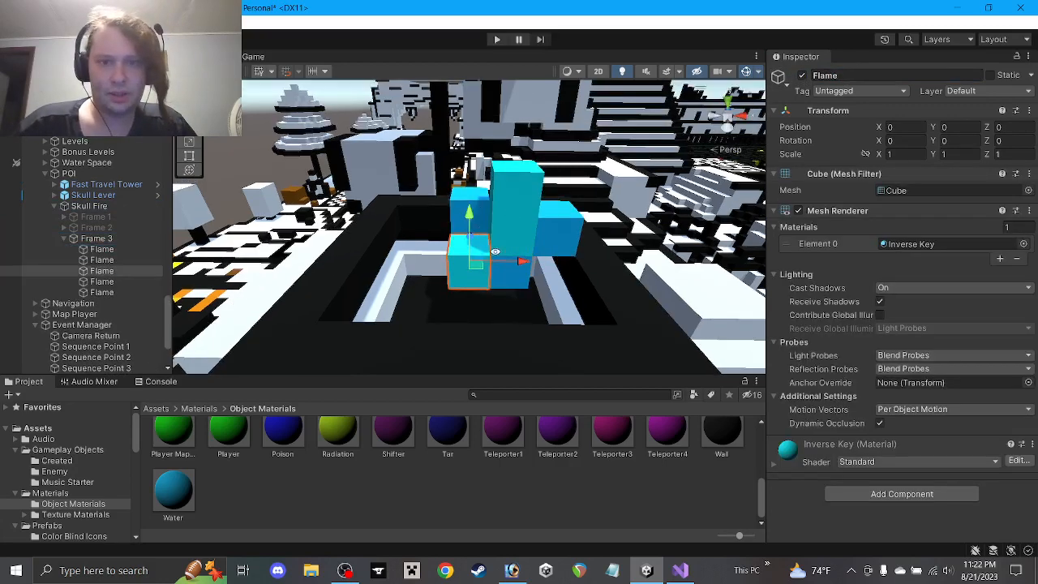
pyautogui.click(514, 213)
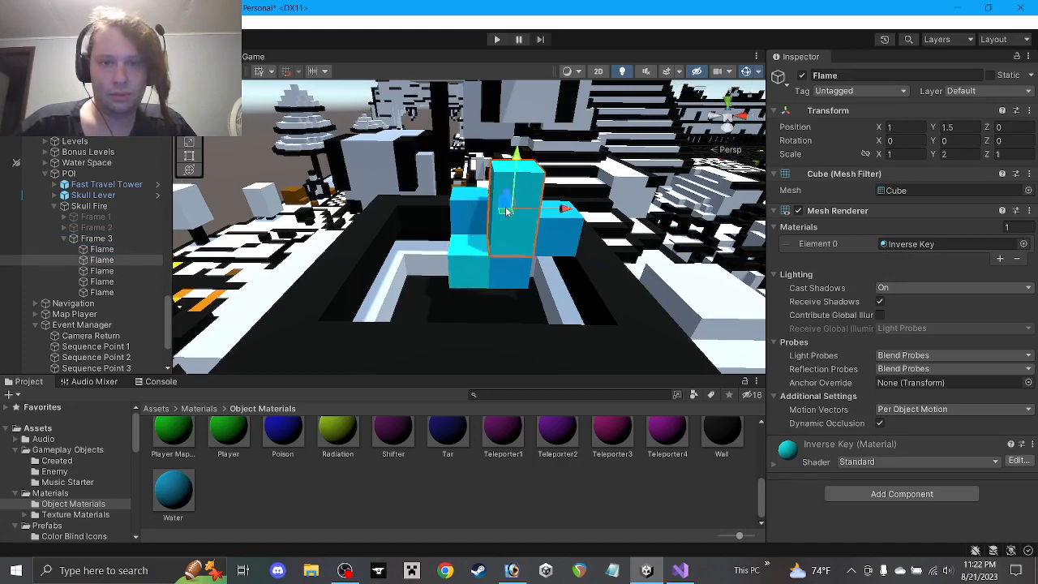
pyautogui.click(465, 260)
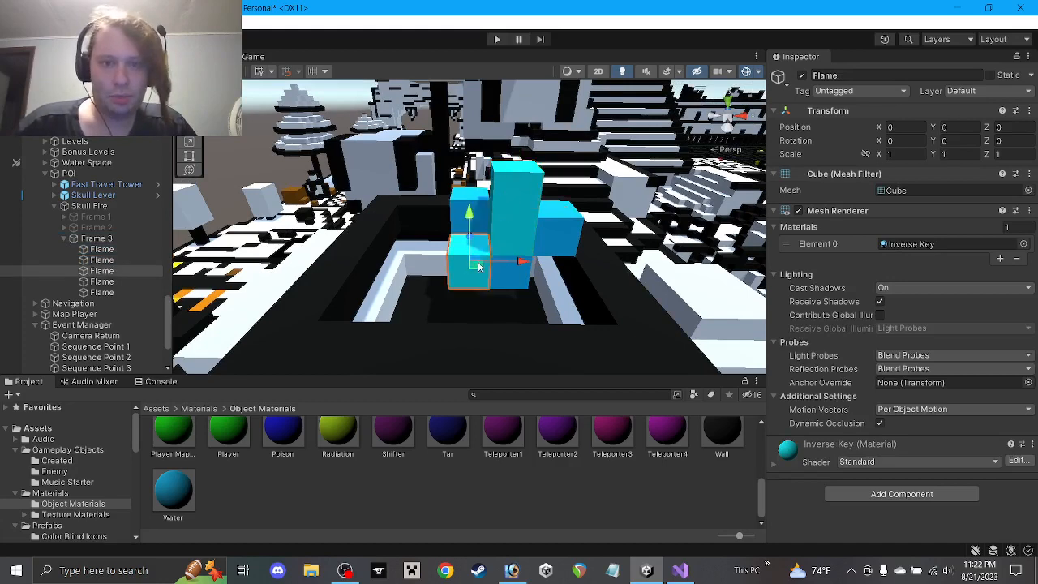
pyautogui.moveTo(480, 265); pyautogui.dragTo(449, 180)
pyautogui.click(512, 209)
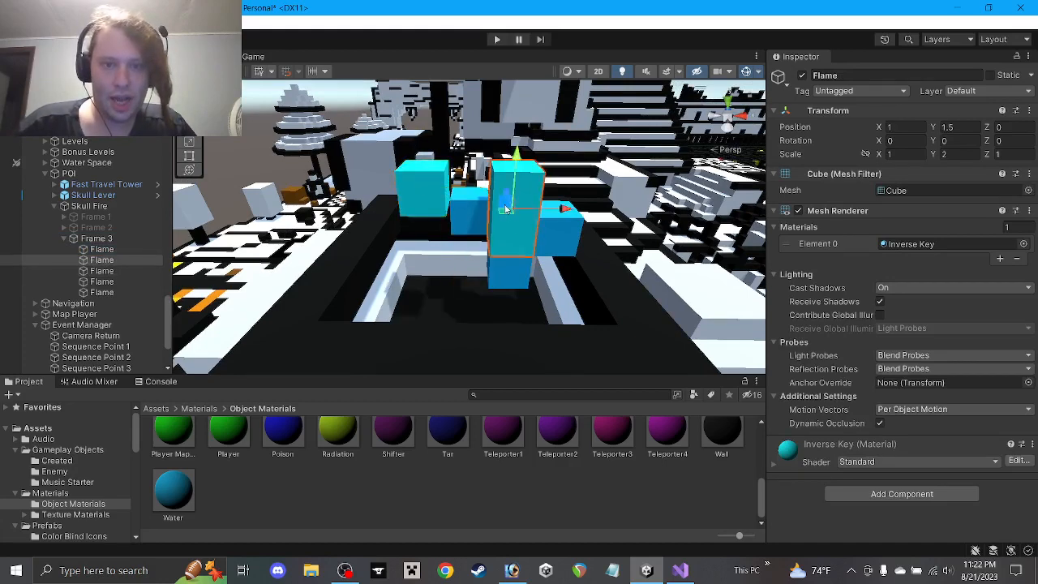
pyautogui.moveTo(506, 208); pyautogui.dragTo(443, 213)
pyautogui.hotkey('ctrl', 'd')
pyautogui.hotkey('ctrl', 'd')
# Move the top cube to the cluster's left and the lower right cube to front centre
pyautogui.click(409, 195)
pyautogui.click(463, 206)
pyautogui.click(476, 230)
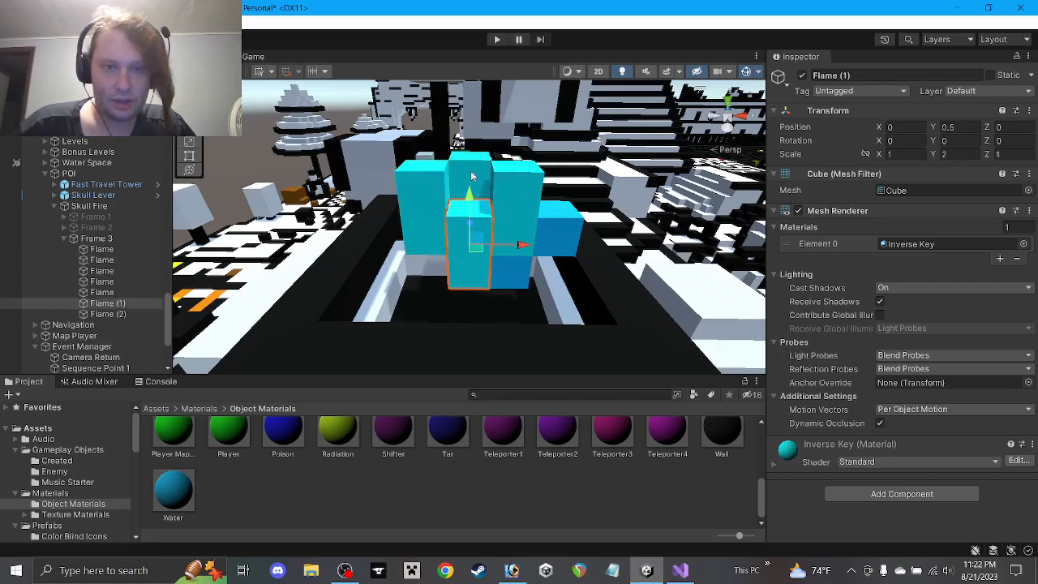
pyautogui.click(481, 192)
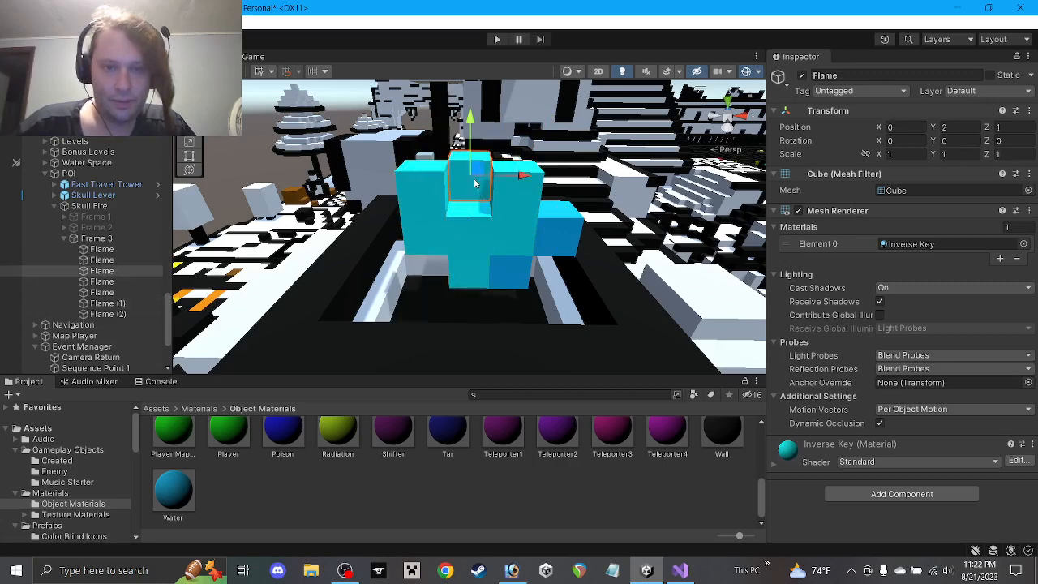
pyautogui.keyDown('alt'); pyautogui.moveTo(484, 170); pyautogui.dragTo(315, 241); pyautogui.keyUp('alt')
pyautogui.moveTo(503, 187); pyautogui.dragTo(430, 232)
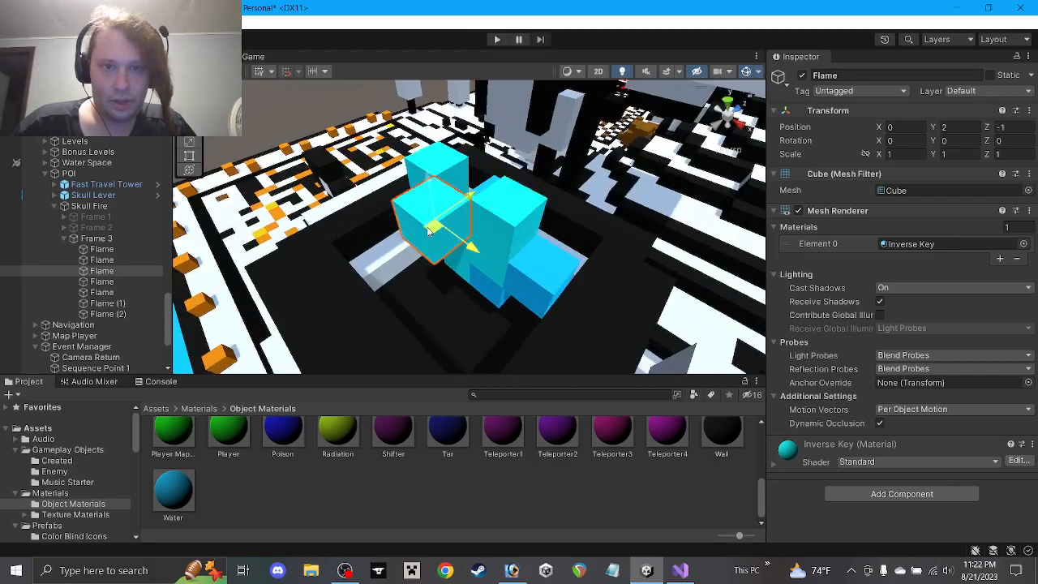
pyautogui.click(494, 284)
pyautogui.moveTo(481, 300); pyautogui.dragTo(474, 244)
pyautogui.keyDown('alt'); pyautogui.moveTo(563, 257); pyautogui.dragTo(709, 195); pyautogui.keyUp('alt')
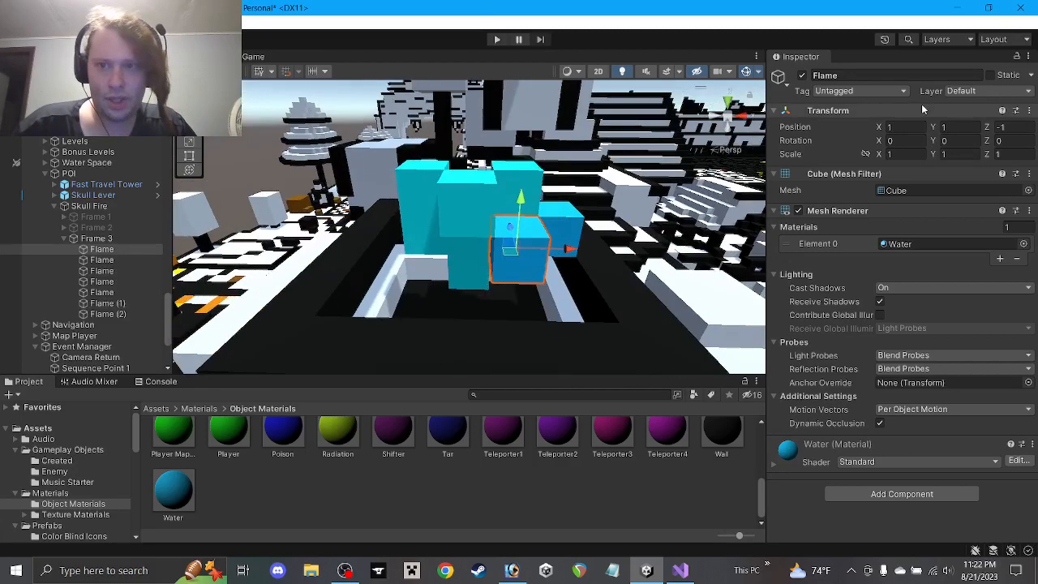
# Select two Flame cubes and set their height to 1.5
pyautogui.keyDown('shift'); pyautogui.click(559, 218); pyautogui.keyUp('shift')
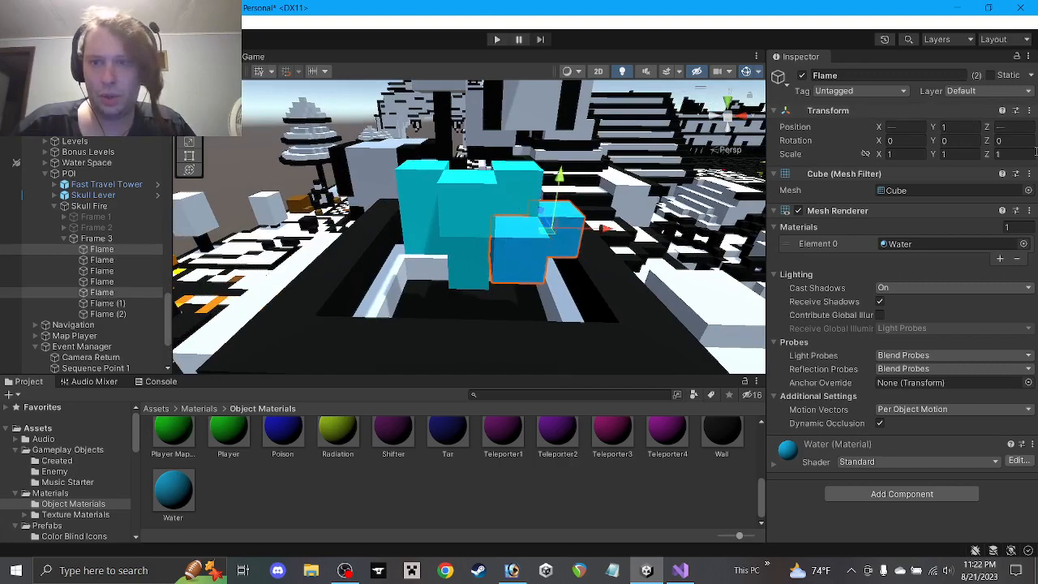
pyautogui.write('2')
pyautogui.click(957, 126)
pyautogui.write('1')
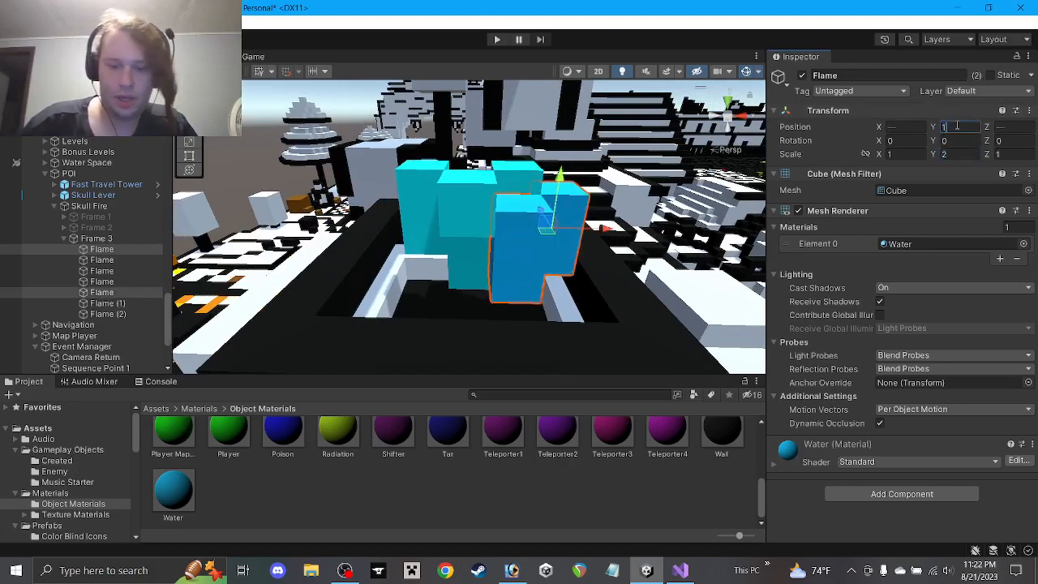
pyautogui.write('.5')
pyautogui.click(543, 507)
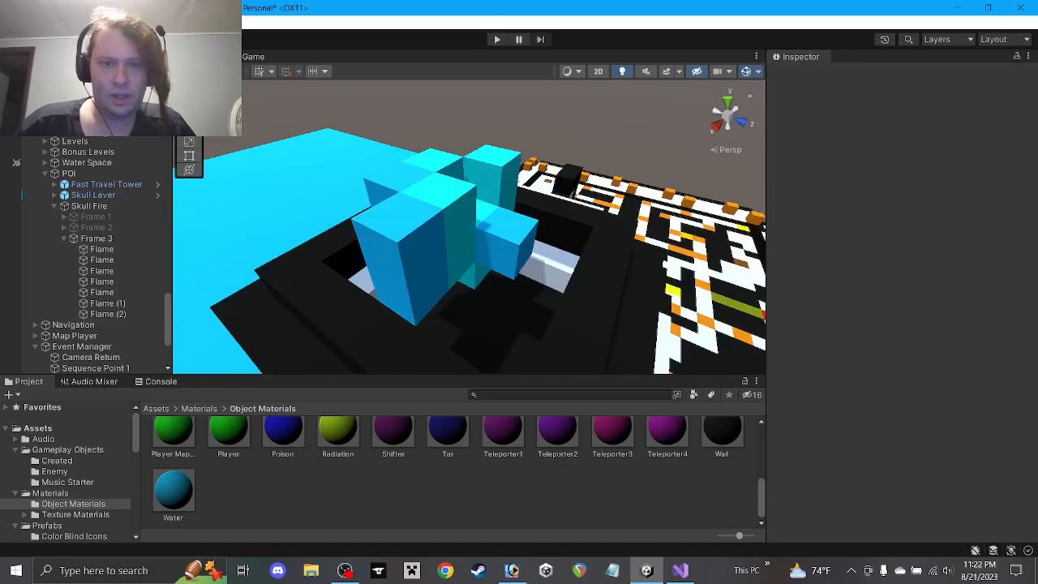
# Raise a Flame cube two units and stack duplicated copies above it
pyautogui.click(485, 247)
pyautogui.moveTo(492, 213); pyautogui.dragTo(496, 152)
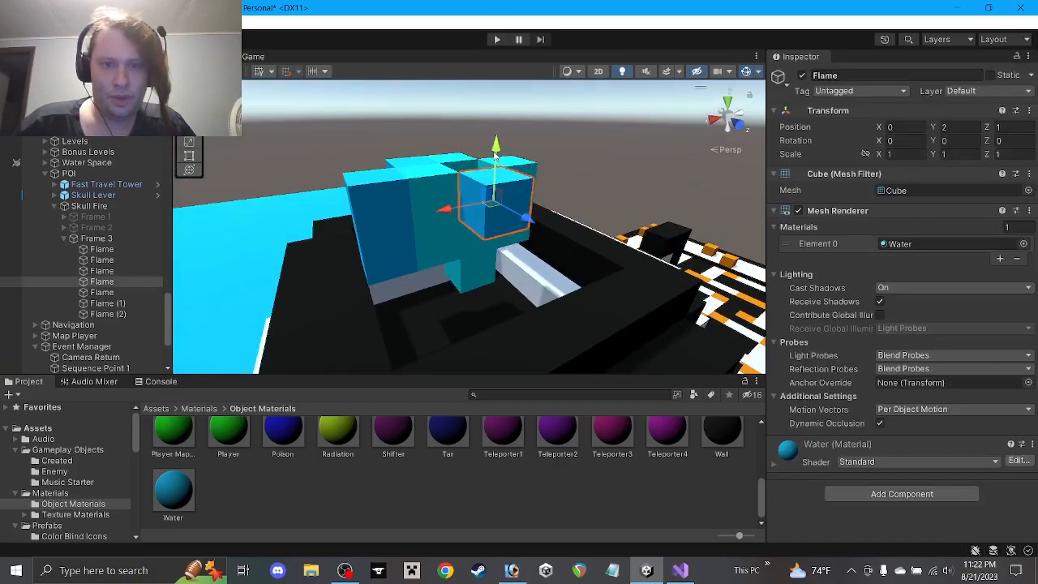
pyautogui.moveTo(489, 198); pyautogui.dragTo(533, 193)
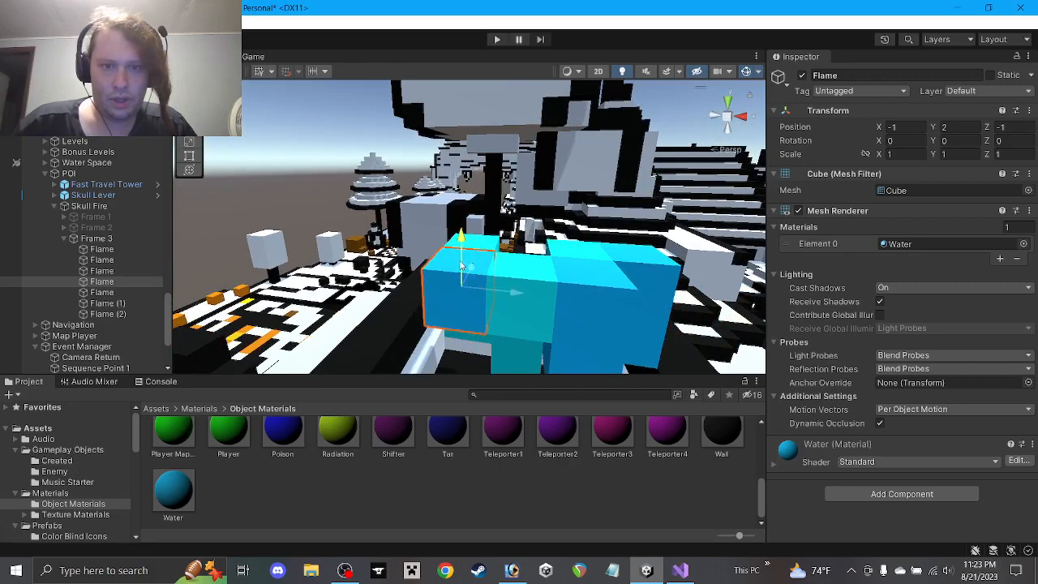
pyautogui.hotkey('ctrl', 'd')
pyautogui.moveTo(461, 266); pyautogui.dragTo(544, 213)
pyautogui.hotkey('ctrl', 'd')
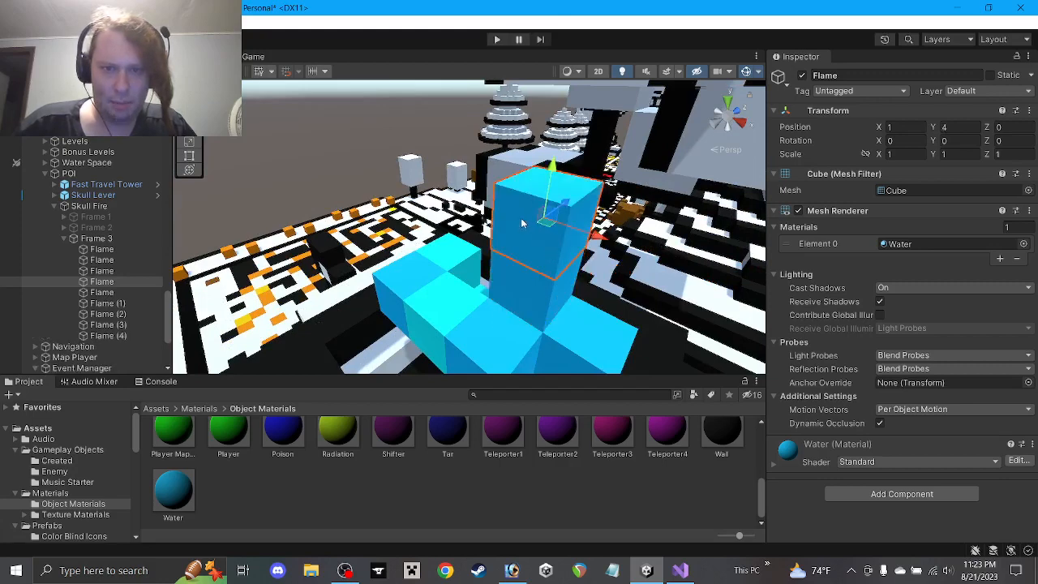
# Give the top cube the Inverse Enemy material, shift it sideways, duplicate it, and lower it to 2
pyautogui.scroll(7, 461, 435)
pyautogui.moveTo(505, 496); pyautogui.dragTo(912, 245)
pyautogui.click(912, 245)
pyautogui.keyDown('alt'); pyautogui.moveTo(632, 314); pyautogui.dragTo(734, 277); pyautogui.keyUp('alt')
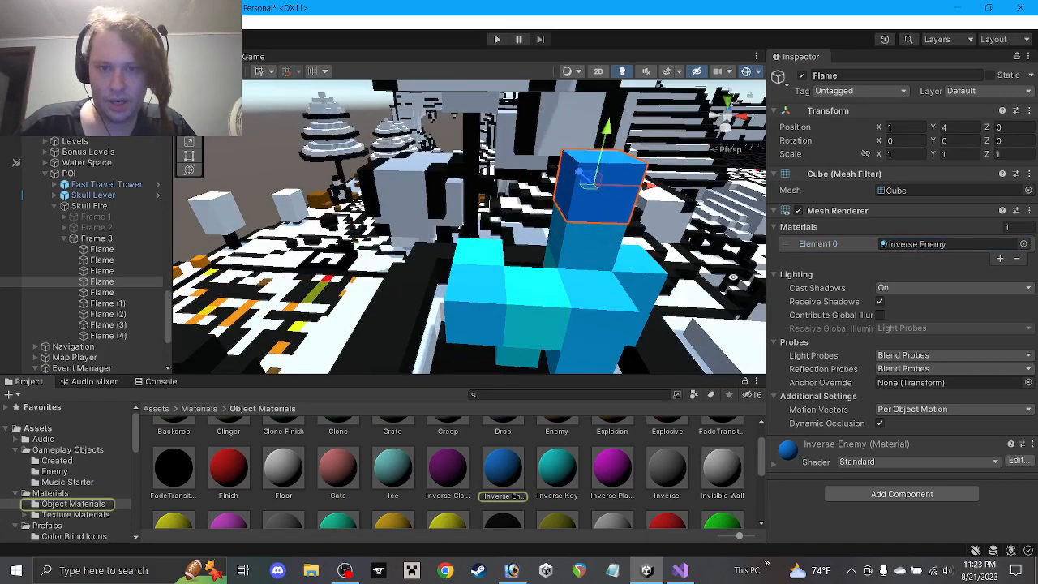
pyautogui.moveTo(619, 185); pyautogui.dragTo(440, 192)
pyautogui.hotkey('ctrl', 'd')
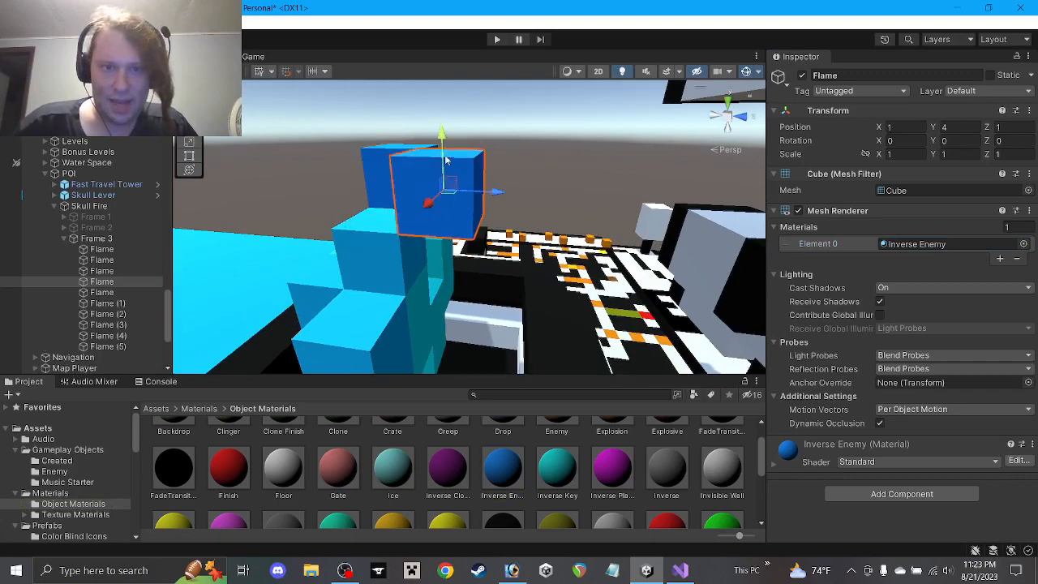
pyautogui.moveTo(442, 152); pyautogui.dragTo(580, 275)
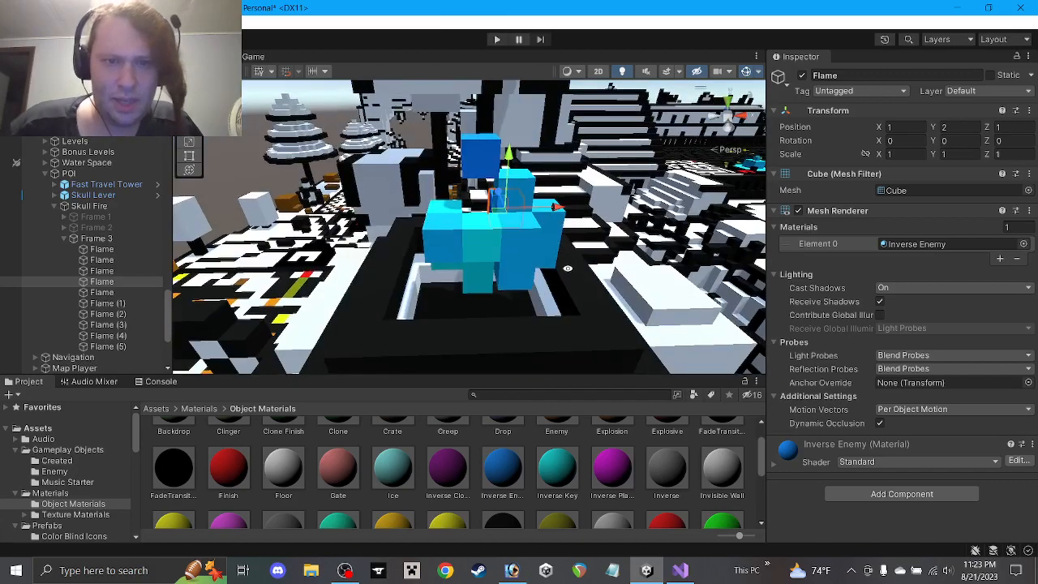
# Select the new cubes Flame (1) through Flame (5) in the Hierarchy
pyautogui.scroll(-10, 676, 487)
pyautogui.click(676, 505)
pyautogui.keyDown('alt'); pyautogui.moveTo(528, 233); pyautogui.dragTo(520, 220); pyautogui.keyUp('alt')
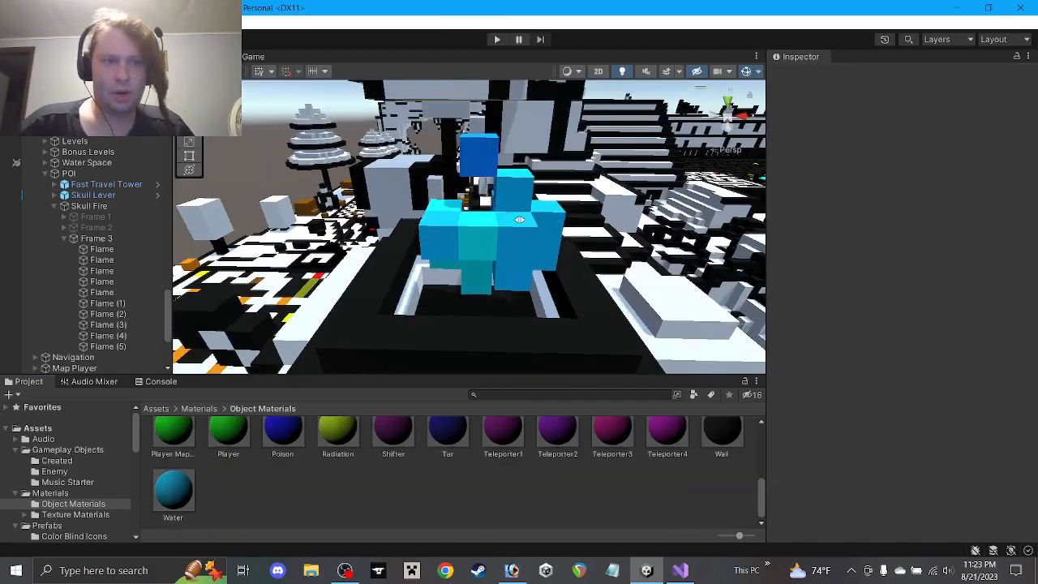
pyautogui.click(107, 302)
pyautogui.keyDown('shift'); pyautogui.click(108, 347); pyautogui.keyUp('shift')
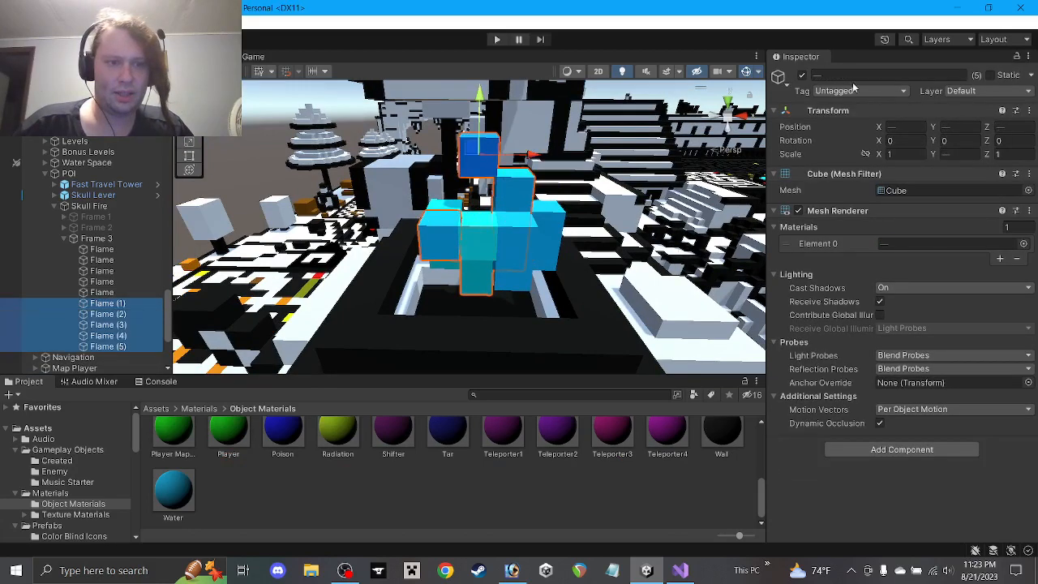
# Rename the five cubes to 'Flame' and assign Frame 2 to Skull Fire's animation script
pyautogui.click(852, 77)
pyautogui.write('Flame')
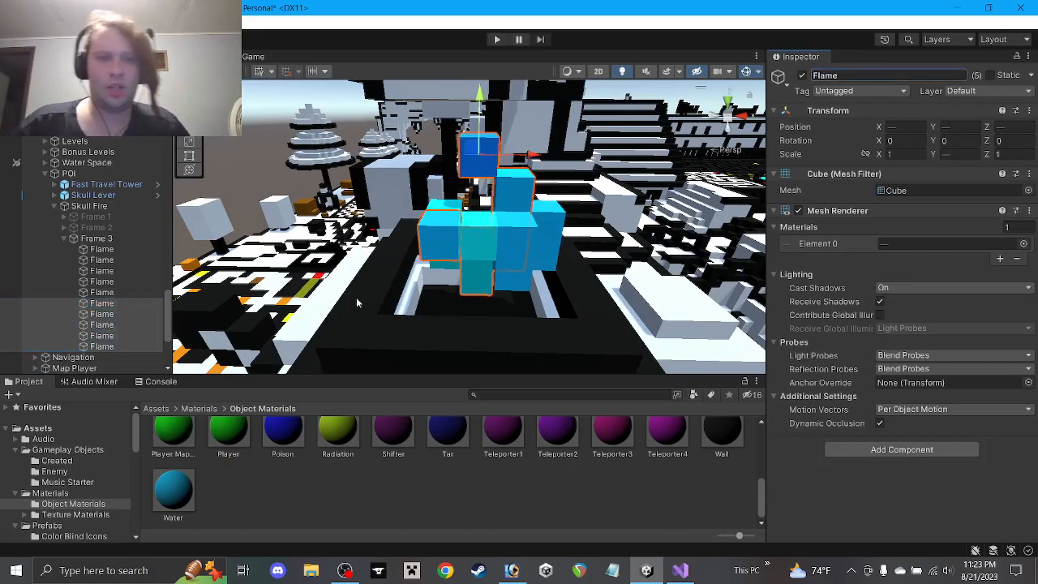
pyautogui.click(91, 206)
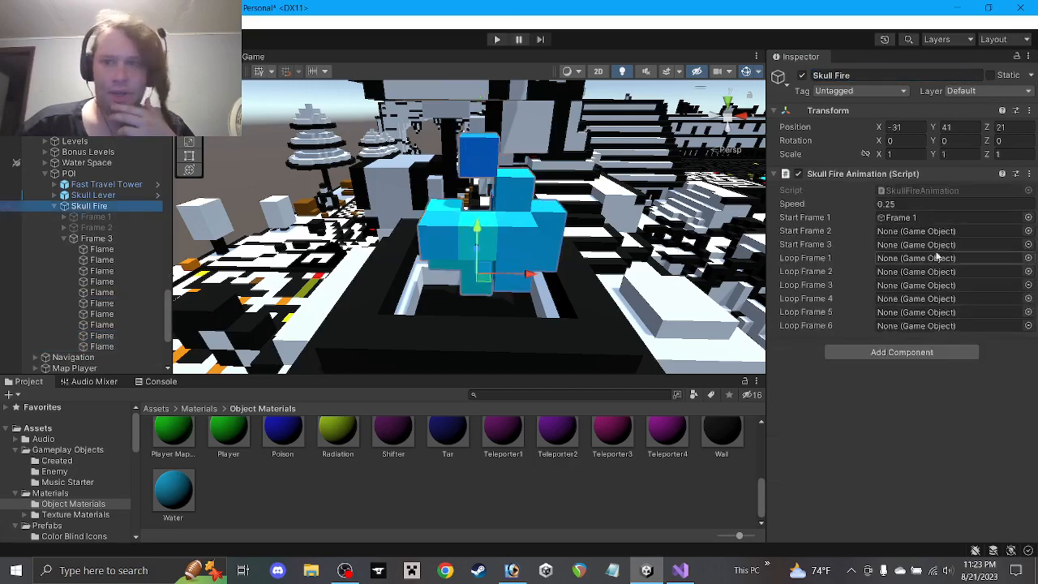
pyautogui.click(907, 207)
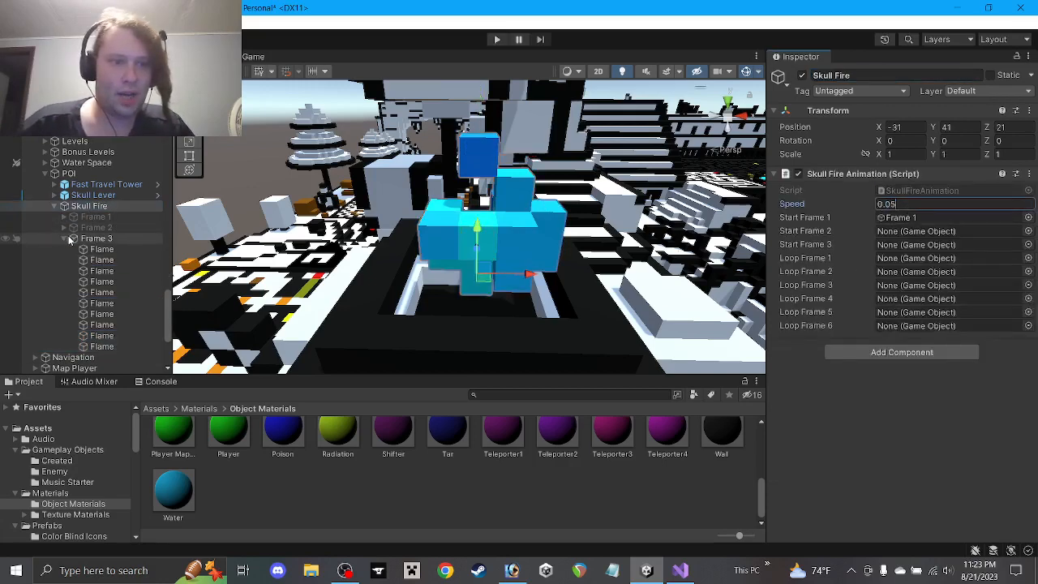
pyautogui.moveTo(89, 229); pyautogui.dragTo(903, 246)
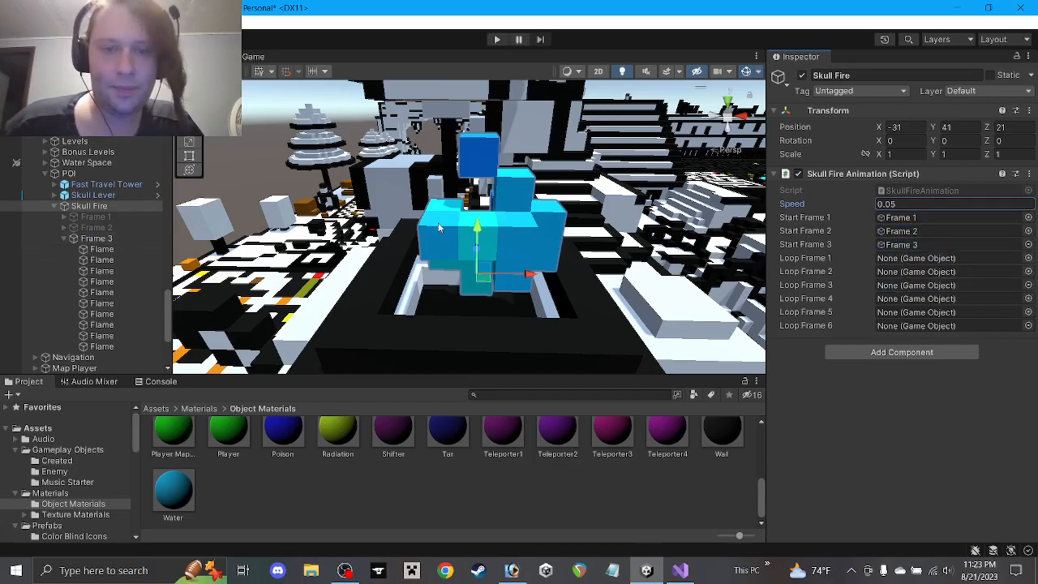
# Collapse Frame 3 and deactivate it
pyautogui.keyDown('alt'); pyautogui.moveTo(439, 228); pyautogui.dragTo(453, 178); pyautogui.keyUp('alt')
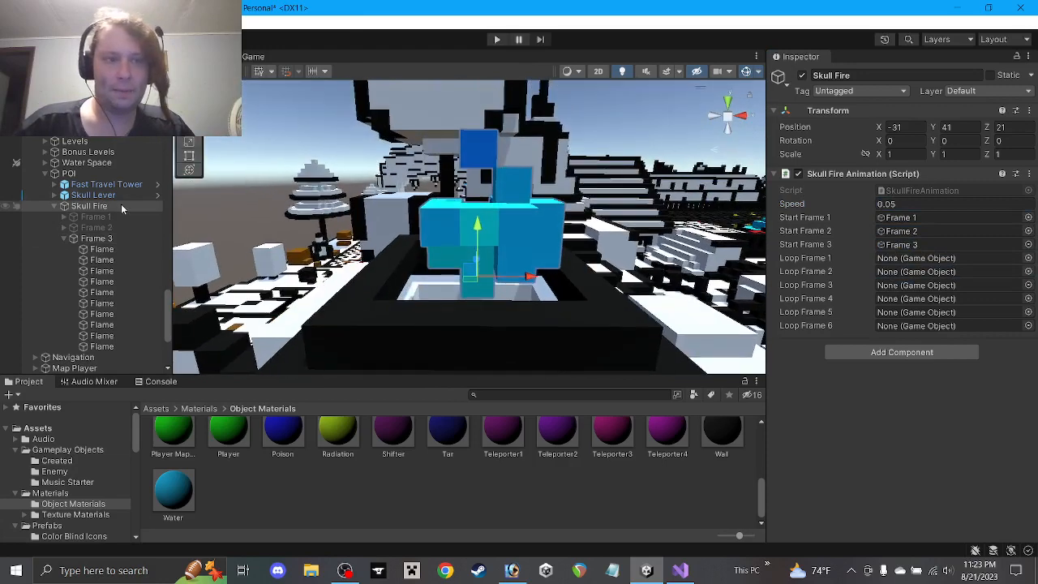
pyautogui.click(103, 347)
pyautogui.click(63, 239)
pyautogui.click(96, 239)
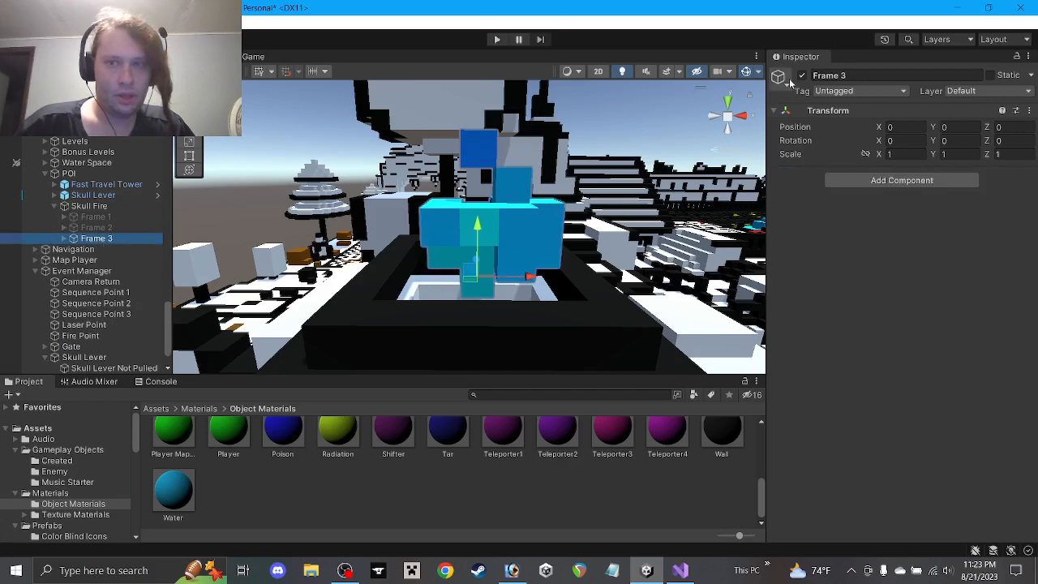
pyautogui.click(802, 75)
# Toggle Frame 1 and Frame 2 on and off to preview them, then reactivate Frame 3
pyautogui.click(96, 217)
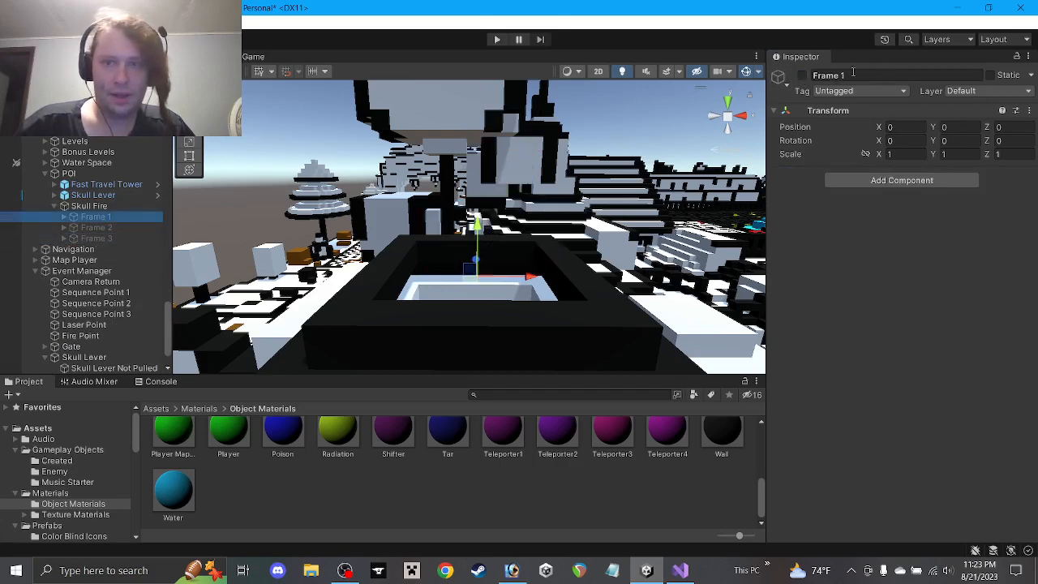
pyautogui.click(802, 76)
pyautogui.click(800, 77)
pyautogui.click(140, 228)
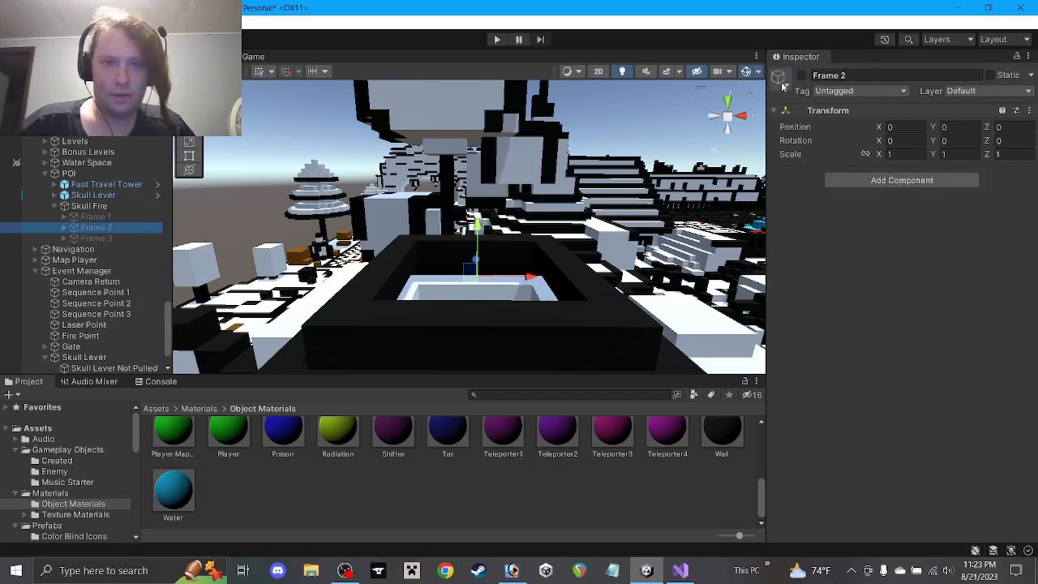
pyautogui.click(802, 76)
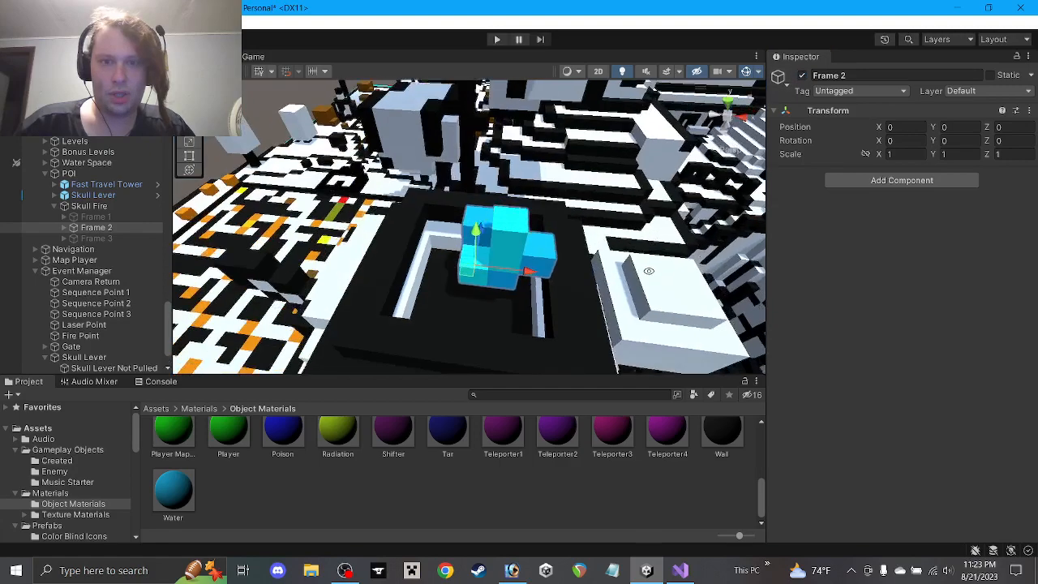
pyautogui.click(802, 75)
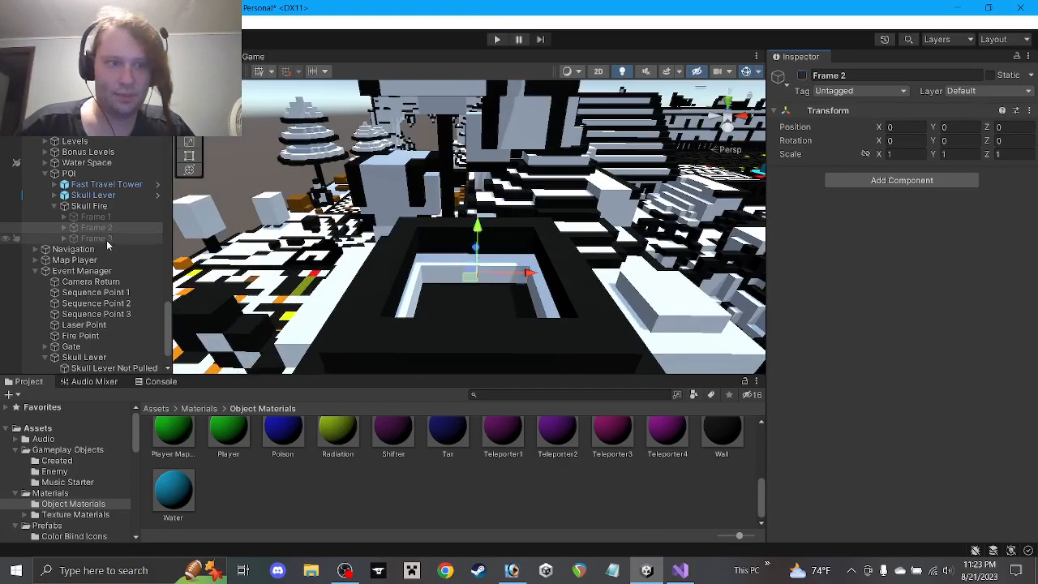
pyautogui.click(113, 238)
pyautogui.click(803, 75)
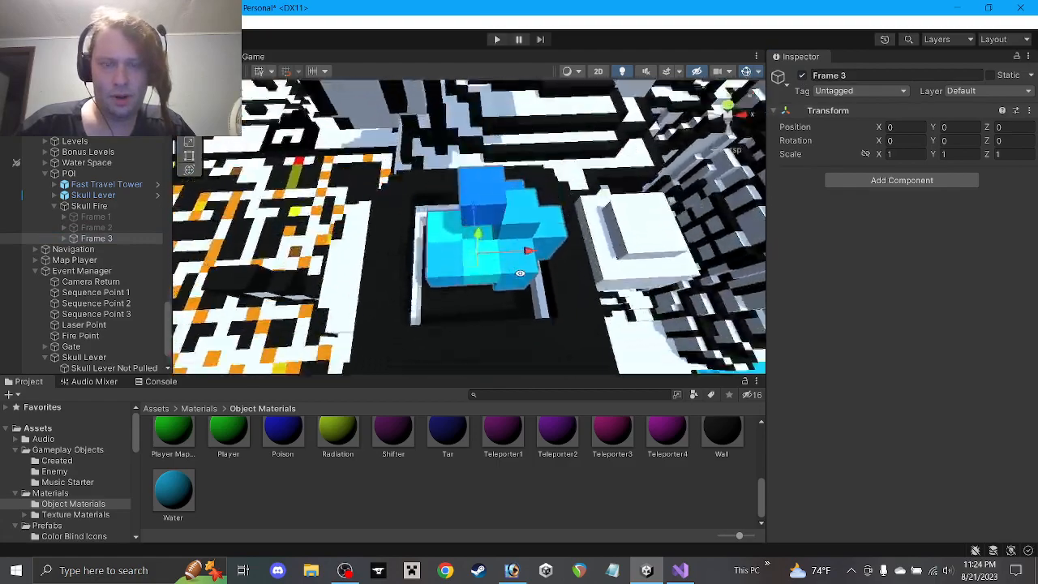
# Duplicate the front Flame cube and raise the copy to Y 2.5
pyautogui.keyDown('alt'); pyautogui.moveTo(413, 255); pyautogui.dragTo(316, 250); pyautogui.keyUp('alt')
pyautogui.click(444, 271)
pyautogui.hotkey('ctrl', 'd')
pyautogui.moveTo(403, 265); pyautogui.dragTo(479, 248)
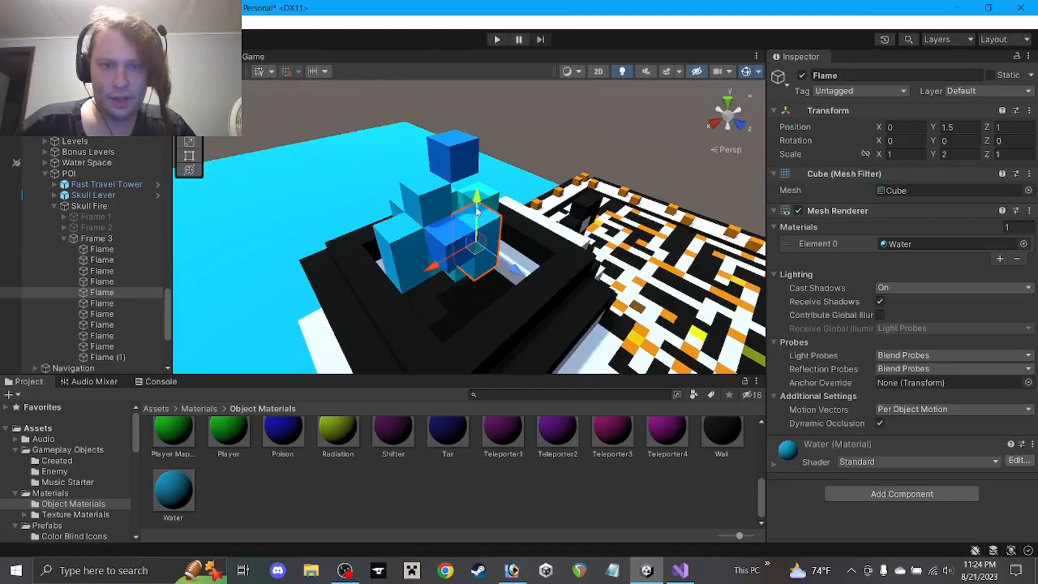
pyautogui.moveTo(477, 212); pyautogui.dragTo(974, 163)
pyautogui.scroll(1, 553, 473)
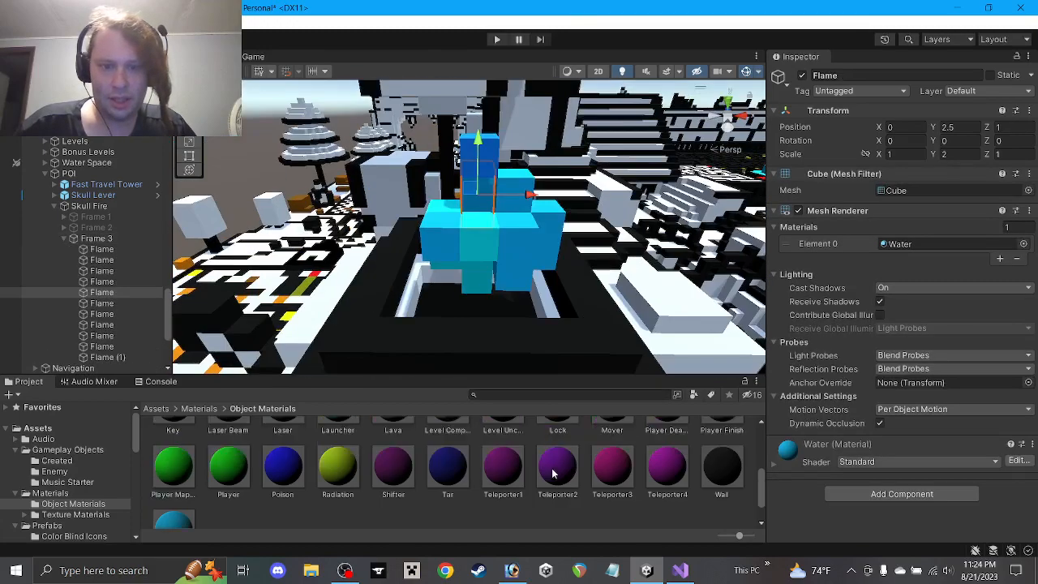
pyautogui.scroll(3, 553, 474)
pyautogui.moveTo(503, 487); pyautogui.dragTo(893, 243)
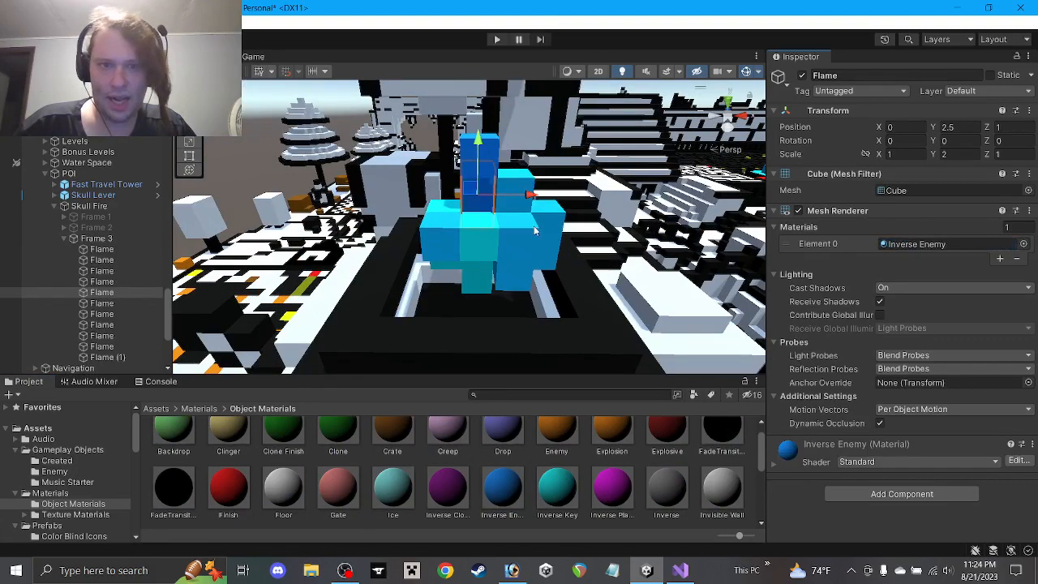
# Stretch the lower Flame cube to Scale Y 4 and raise it to Y 1.5
pyautogui.keyDown('alt'); pyautogui.moveTo(535, 231); pyautogui.dragTo(500, 287); pyautogui.keyUp('alt')
pyautogui.click(485, 280)
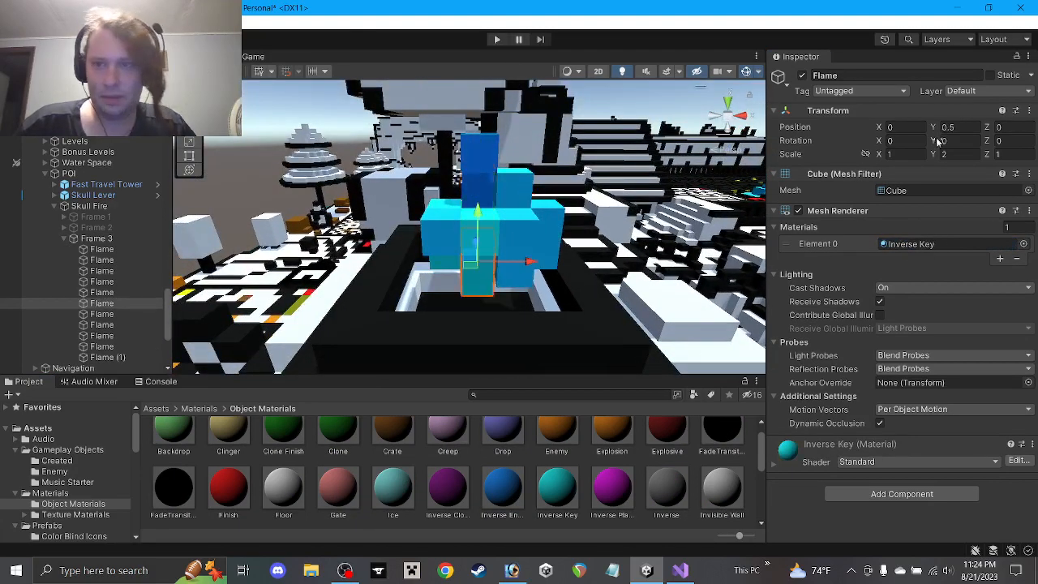
pyautogui.click(959, 154)
pyautogui.write('4')
pyautogui.moveTo(481, 213); pyautogui.dragTo(482, 180)
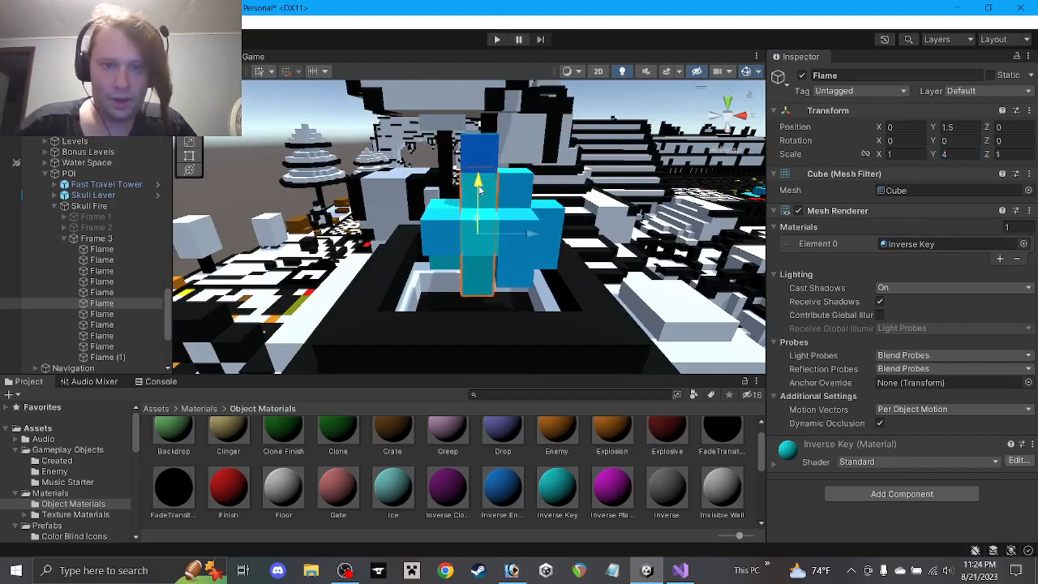
pyautogui.keyDown('alt'); pyautogui.moveTo(534, 241); pyautogui.dragTo(538, 195); pyautogui.keyUp('alt')
pyautogui.scroll(-5, 573, 478)
pyautogui.click(574, 505)
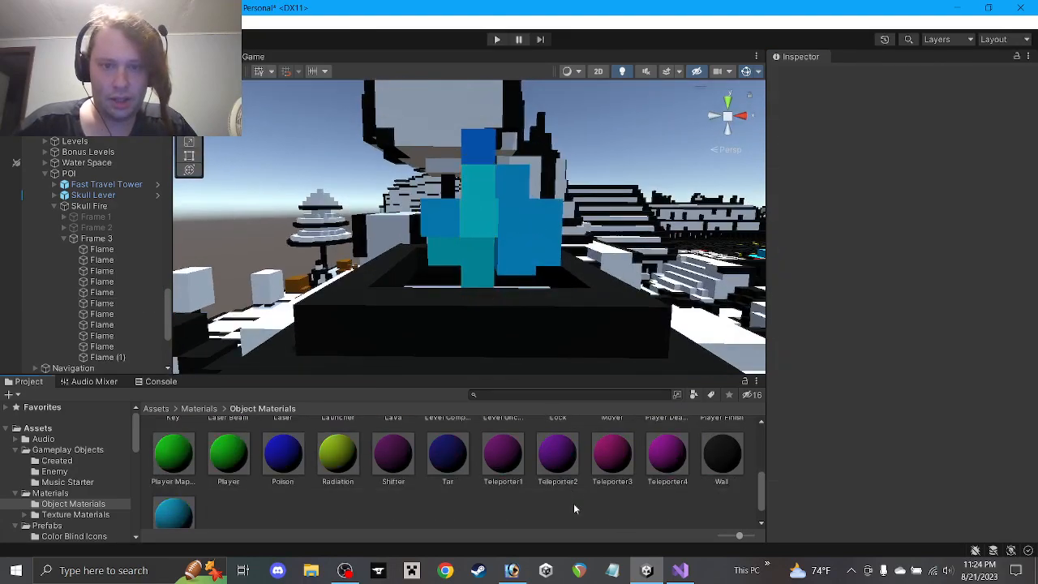
pyautogui.keyDown('alt'); pyautogui.moveTo(523, 239); pyautogui.dragTo(574, 220); pyautogui.keyUp('alt')
# Raise another Flame cube to Y 2.5
pyautogui.click(515, 241)
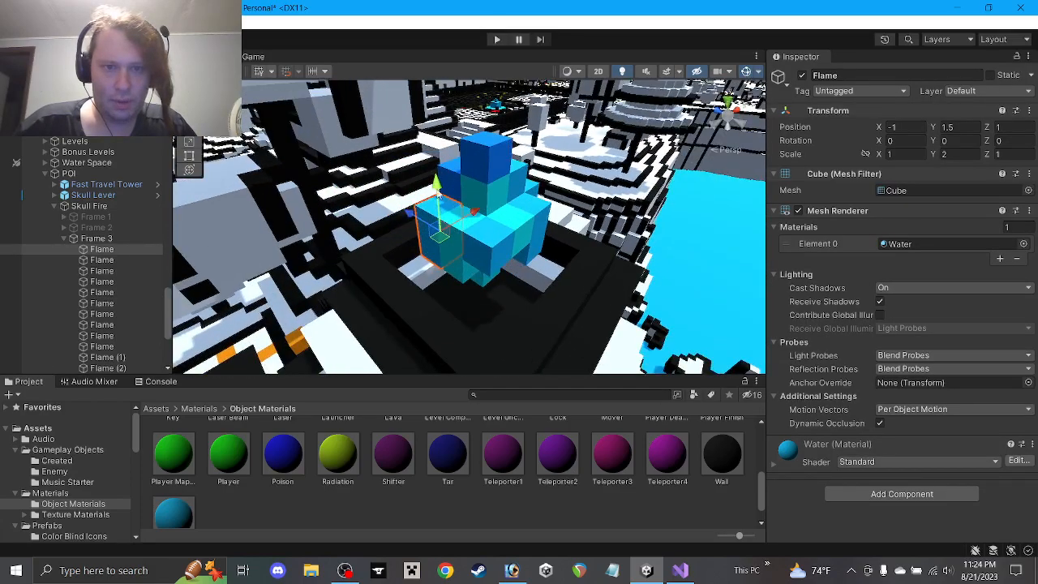
pyautogui.moveTo(437, 185); pyautogui.dragTo(452, 168)
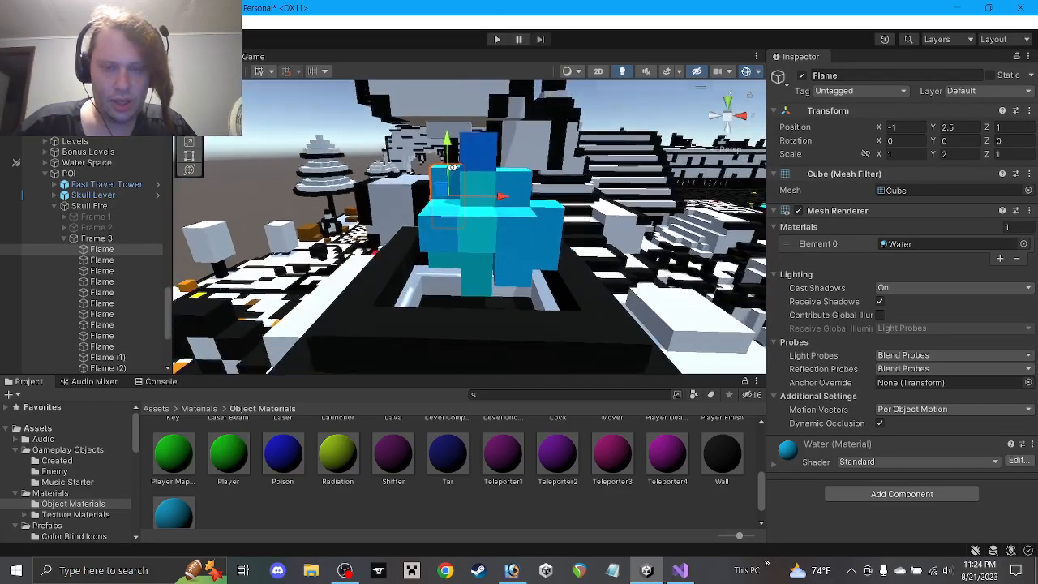
pyautogui.click(501, 498)
pyautogui.keyDown('alt'); pyautogui.moveTo(580, 154); pyautogui.dragTo(626, 195); pyautogui.keyUp('alt')
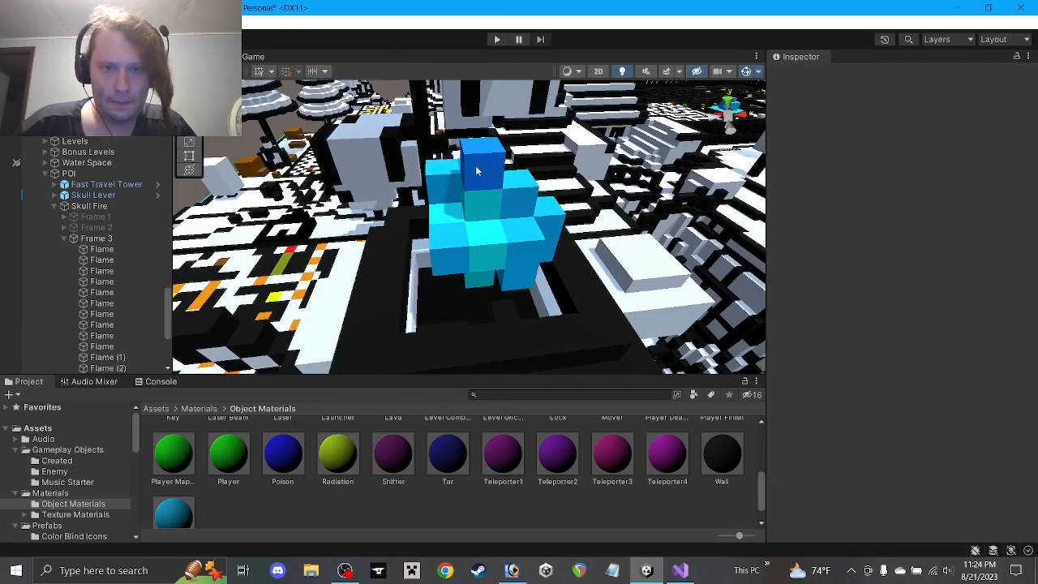
pyautogui.click(478, 171)
pyautogui.keyDown('alt'); pyautogui.moveTo(478, 171); pyautogui.dragTo(442, 119); pyautogui.keyUp('alt')
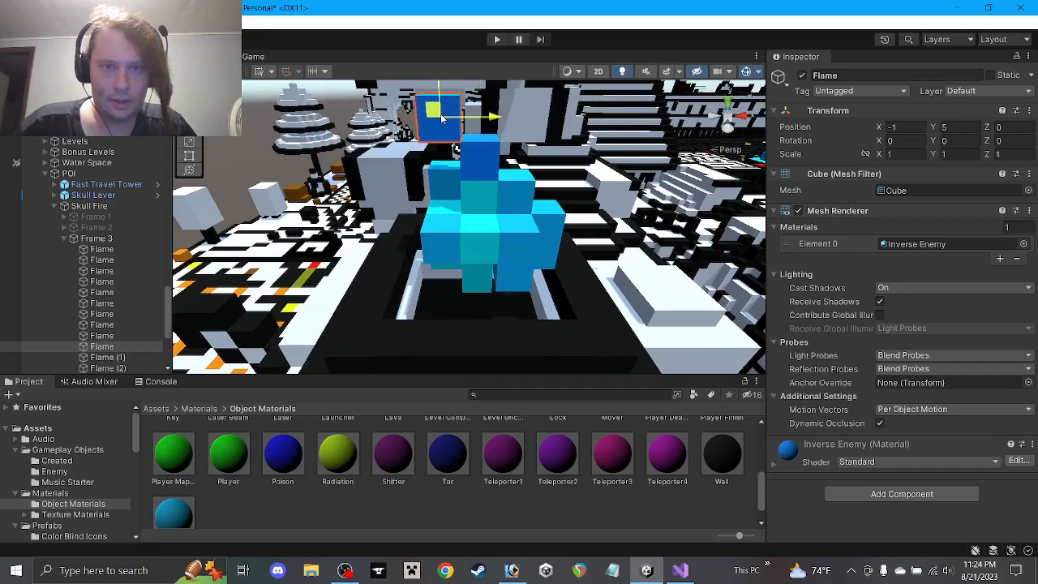
pyautogui.click(554, 505)
pyautogui.keyDown('alt'); pyautogui.moveTo(532, 263); pyautogui.dragTo(486, 203); pyautogui.keyUp('alt')
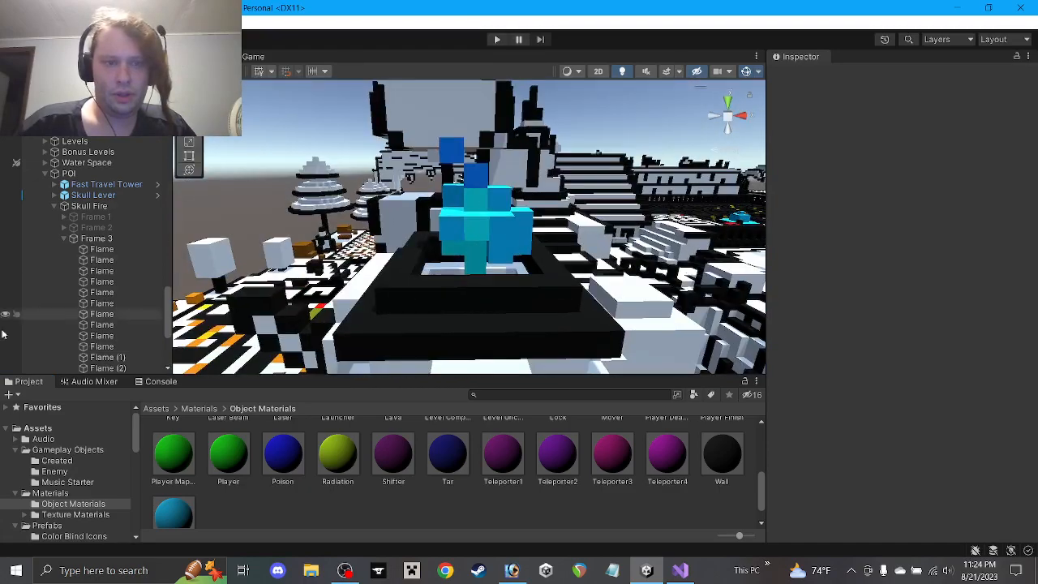
# Rename Flame (1) through Flame (3) to 'Flame' and collapse Frame 3
pyautogui.scroll(-1, 90, 332)
pyautogui.click(114, 318)
pyautogui.keyDown('shift'); pyautogui.click(120, 339); pyautogui.keyUp('shift')
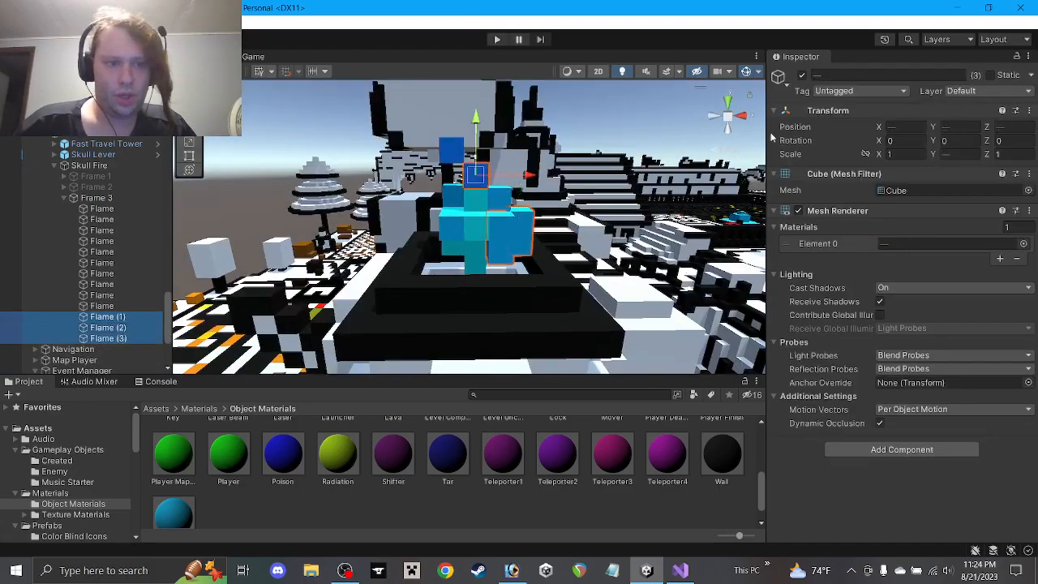
pyautogui.click(874, 75)
pyautogui.press('Return')
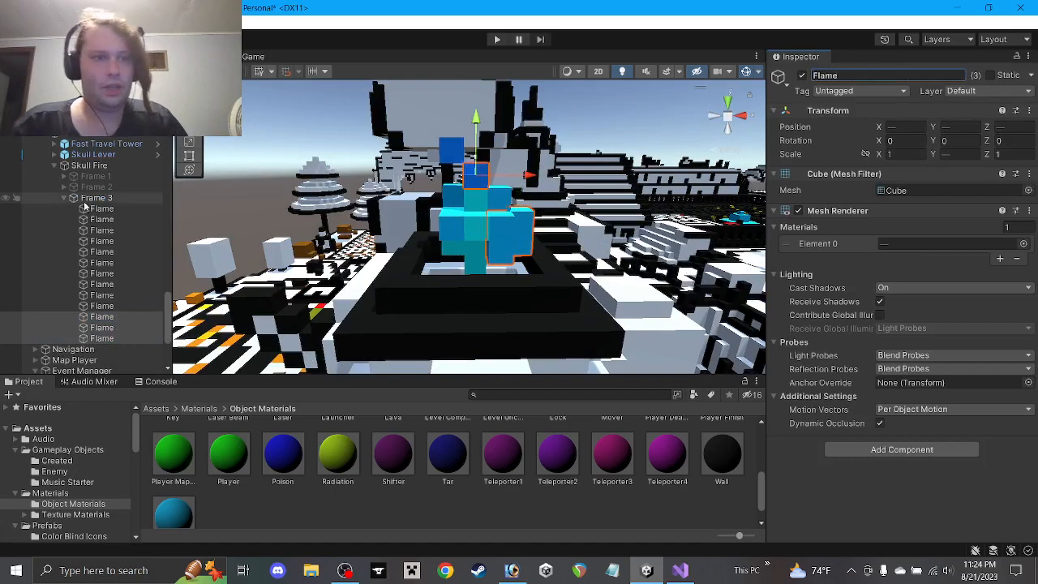
pyautogui.click(63, 198)
pyautogui.click(107, 198)
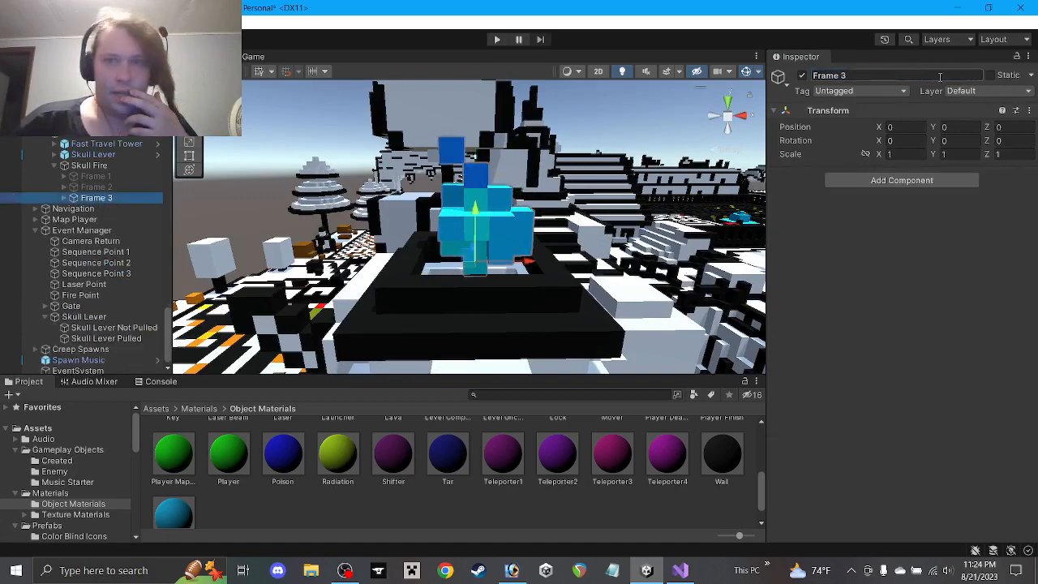
# Hide Frame 3 and duplicate it into a new, active Frame 4
pyautogui.click(803, 75)
pyautogui.hotkey('ctrl', 'd')
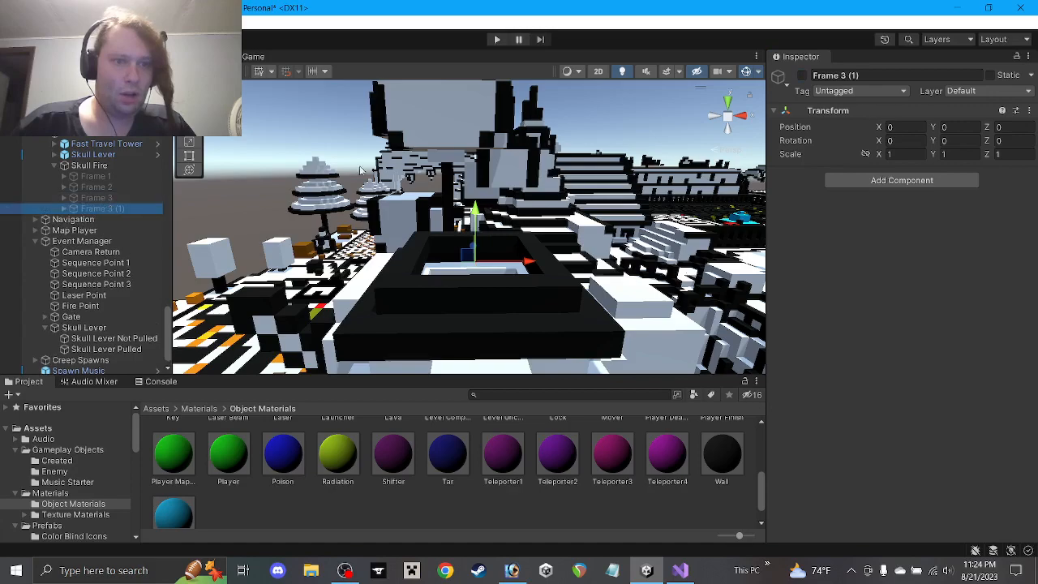
pyautogui.click(880, 76)
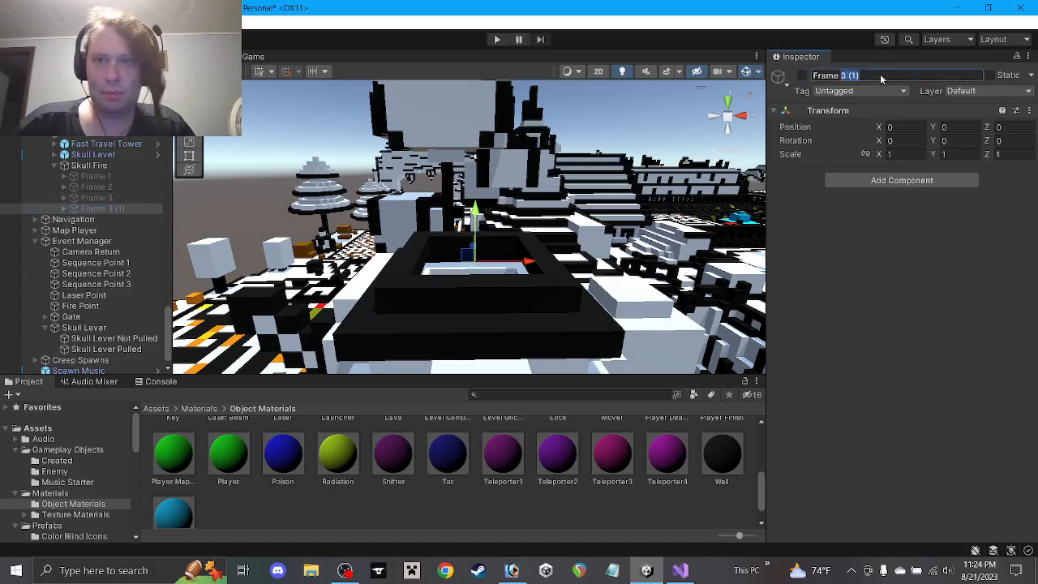
pyautogui.click(802, 76)
# Spread Frame 4's Flame cubes outward, placing corner cubes at X 2, Z -2 and X -2, Z -2
pyautogui.scroll(6, 466, 182)
pyautogui.keyDown('alt'); pyautogui.moveTo(513, 255); pyautogui.dragTo(520, 267); pyautogui.keyUp('alt')
pyautogui.click(441, 269)
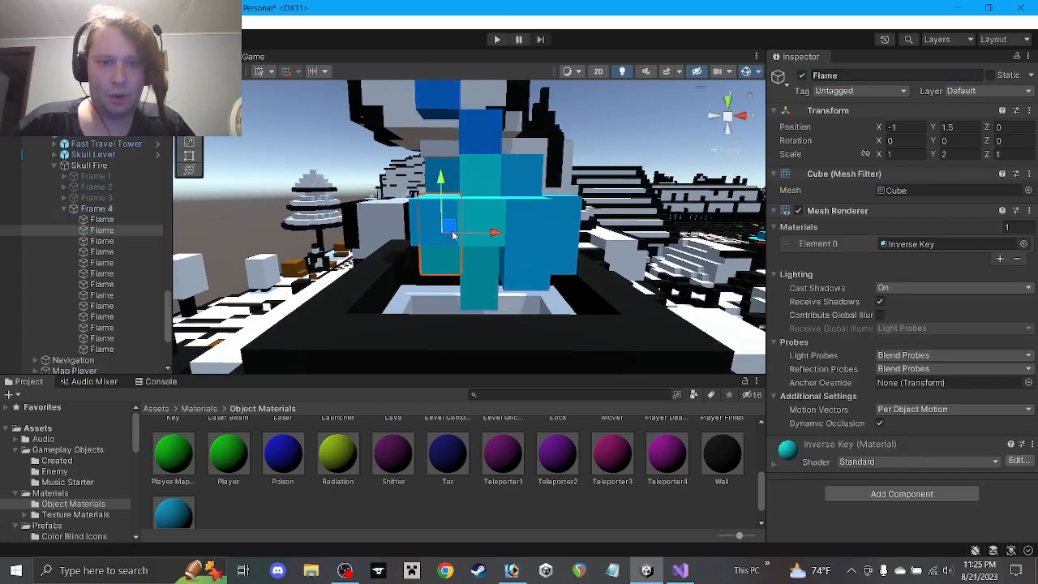
pyautogui.moveTo(451, 230); pyautogui.dragTo(412, 230)
pyautogui.moveTo(565, 234)
pyautogui.keyDown('alt'); pyautogui.mouseDown()
pyautogui.moveTo(557, 252)
pyautogui.moveTo(572, 250)
pyautogui.mouseUp(); pyautogui.keyUp('alt')
pyautogui.click(557, 252)
pyautogui.click(521, 291)
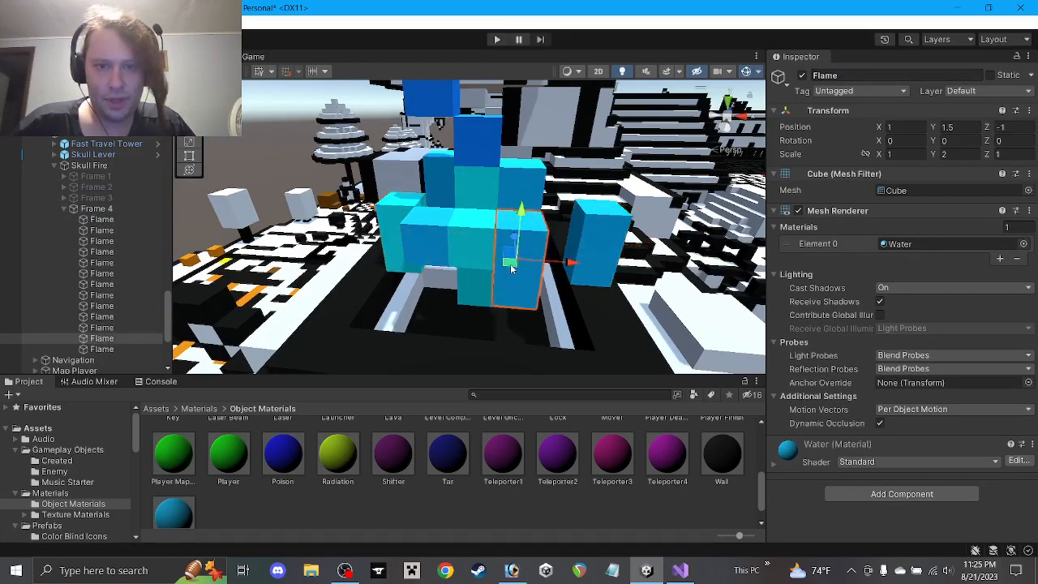
pyautogui.moveTo(511, 270); pyautogui.dragTo(545, 288)
pyautogui.click(431, 251)
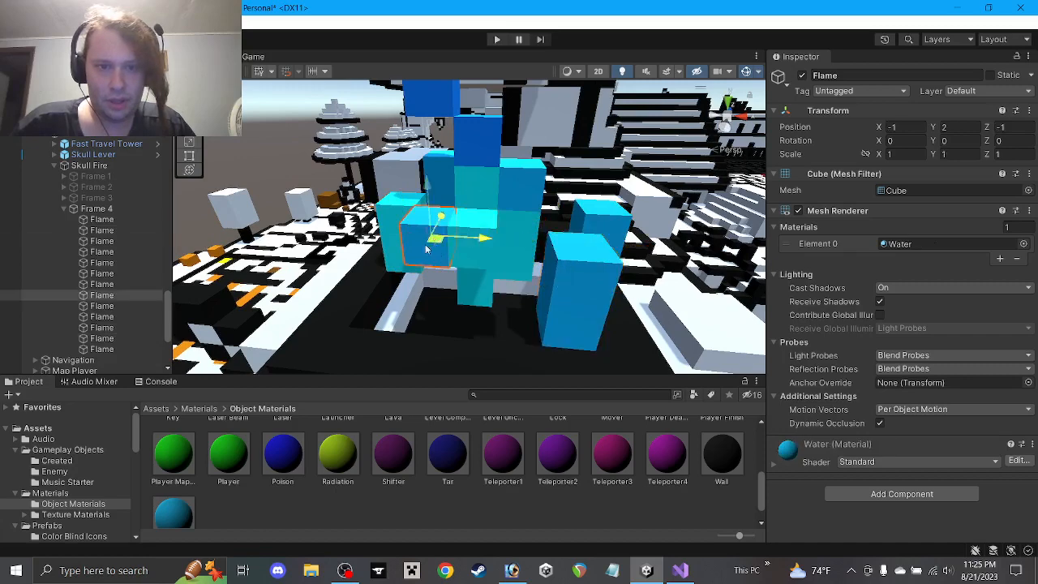
pyautogui.moveTo(426, 250)
pyautogui.mouseDown()
pyautogui.moveTo(398, 263)
pyautogui.moveTo(430, 266)
pyautogui.mouseUp()
# Pull the Inverse Key Flame cube toward the front of the flame
pyautogui.click(487, 232)
pyautogui.keyDown('alt'); pyautogui.moveTo(487, 232); pyautogui.dragTo(404, 297); pyautogui.keyUp('alt')
pyautogui.click(415, 313)
pyautogui.click(473, 280)
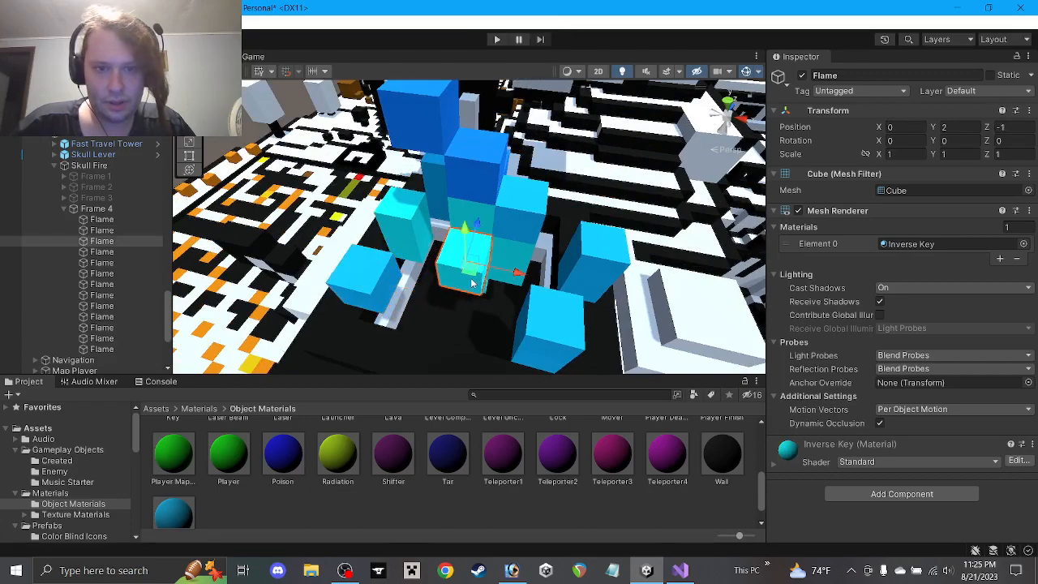
pyautogui.moveTo(470, 274); pyautogui.dragTo(481, 235)
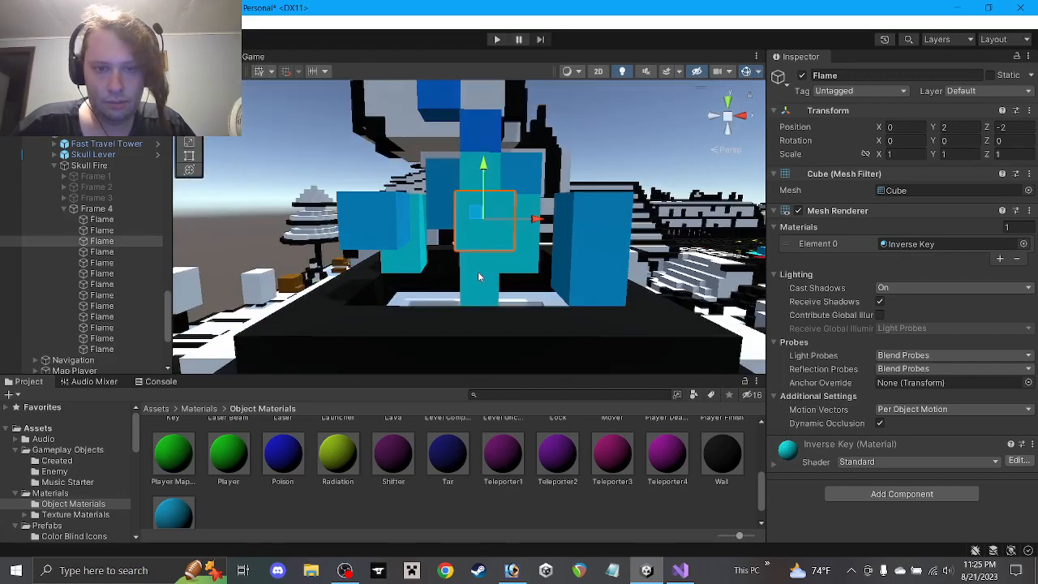
# Widen the taller Flame cube to Z scale 3 and Y scale 2, then lower it to Y 0.5
pyautogui.click(478, 271)
pyautogui.keyDown('alt'); pyautogui.moveTo(478, 271); pyautogui.dragTo(495, 349); pyautogui.keyUp('alt')
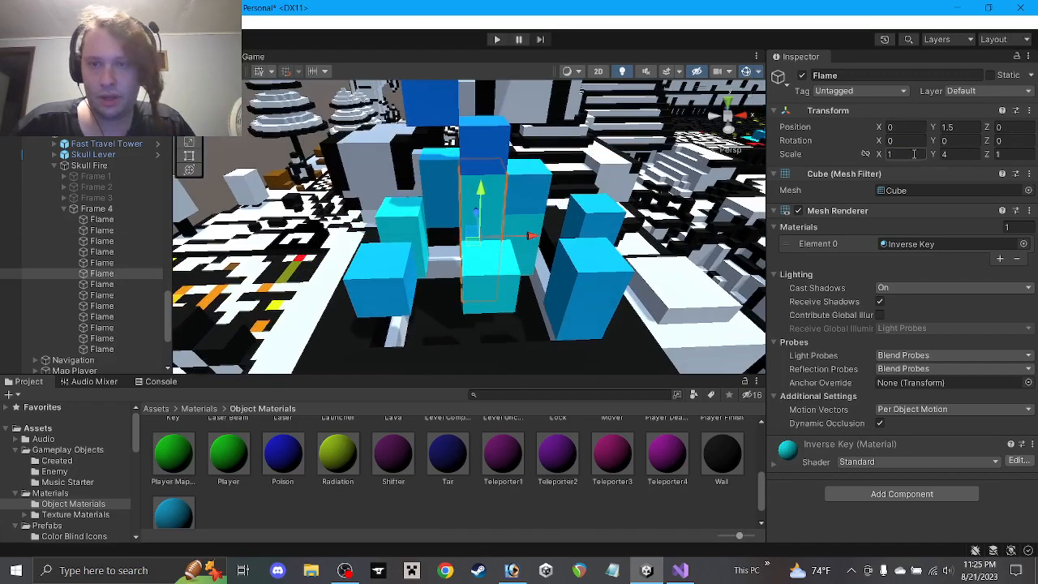
pyautogui.write('3')
pyautogui.click(1003, 154)
pyautogui.write('3')
pyautogui.click(945, 154)
pyautogui.write('2')
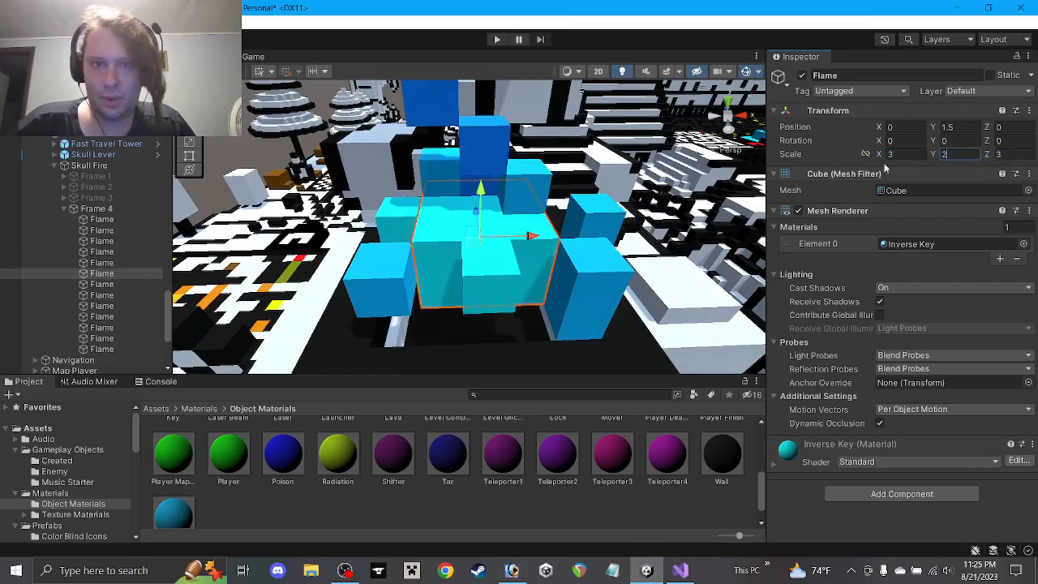
pyautogui.keyDown('alt'); pyautogui.moveTo(530, 253); pyautogui.dragTo(496, 152); pyautogui.keyUp('alt')
pyautogui.keyDown('ctrl'); pyautogui.moveTo(480, 186); pyautogui.dragTo(480, 205); pyautogui.keyUp('ctrl')
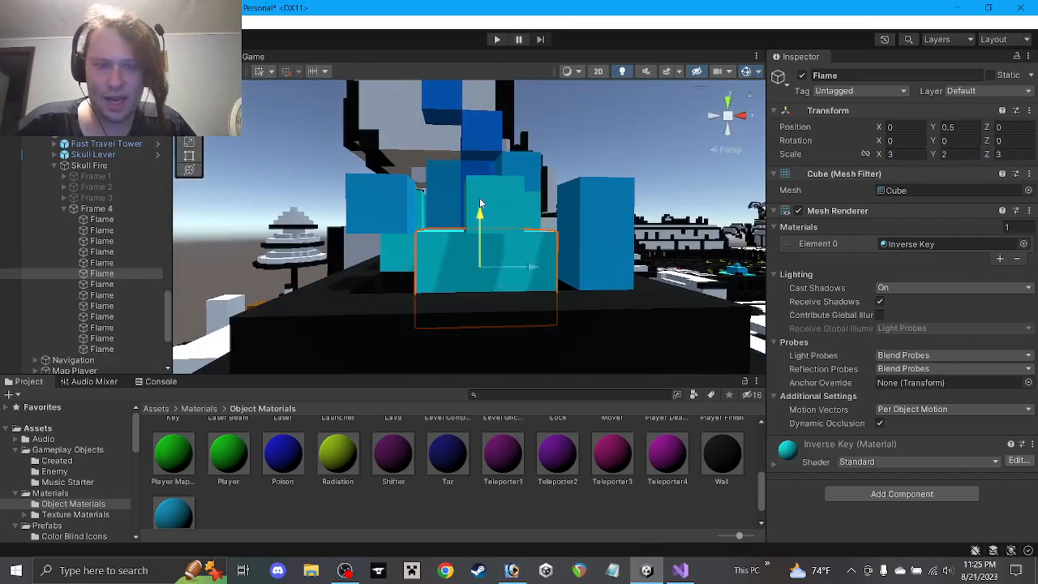
# Set a smaller cube's X scale to 3, lower it one unit, and delete a neighbouring Flame cube
pyautogui.keyDown('alt'); pyautogui.moveTo(489, 152); pyautogui.dragTo(479, 248); pyautogui.keyUp('alt')
pyautogui.click(495, 240)
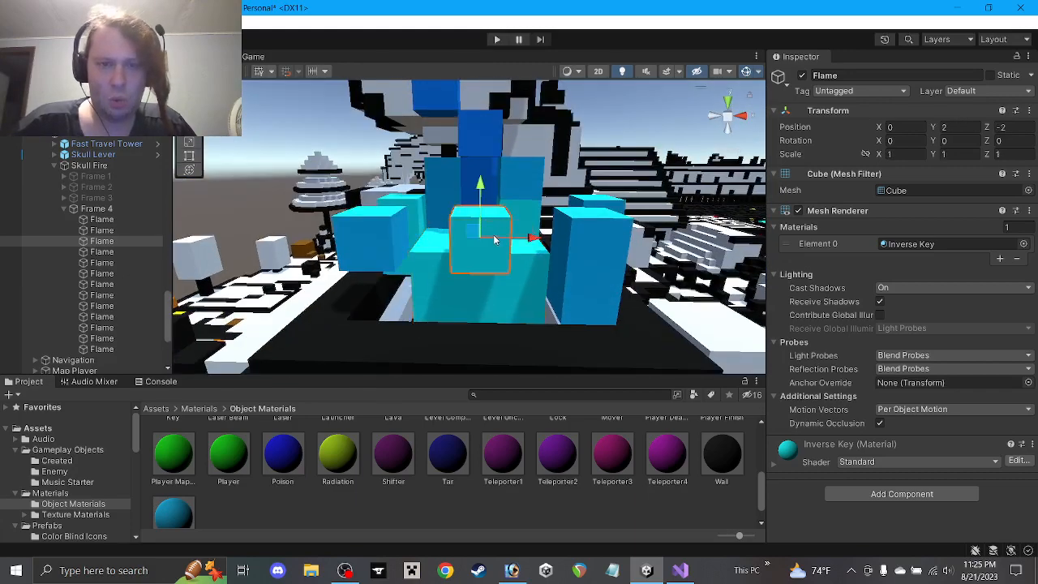
pyautogui.click(892, 154)
pyautogui.write('3')
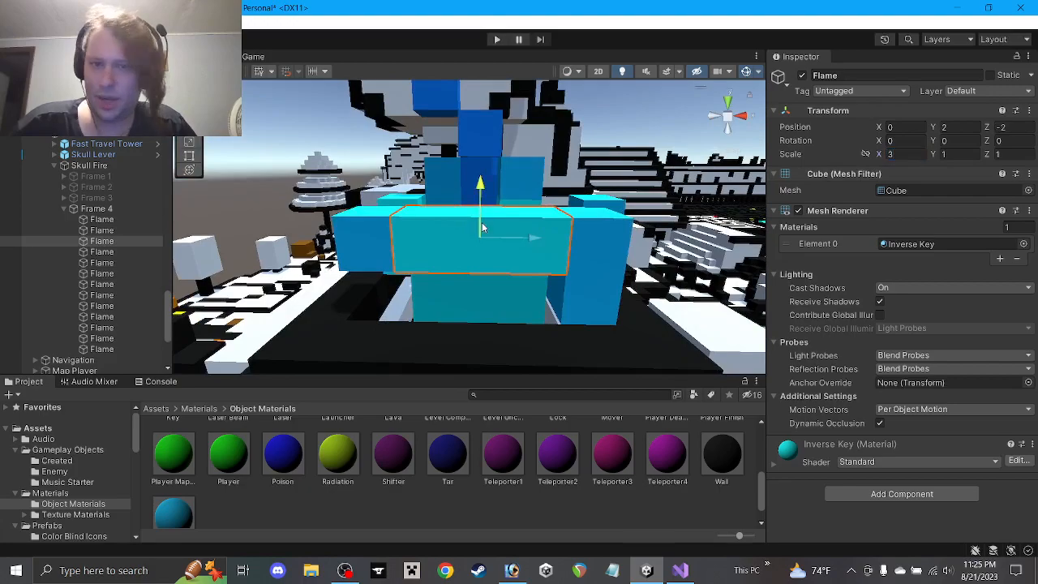
pyautogui.keyDown('ctrl'); pyautogui.moveTo(483, 228); pyautogui.dragTo(408, 296); pyautogui.keyUp('ctrl')
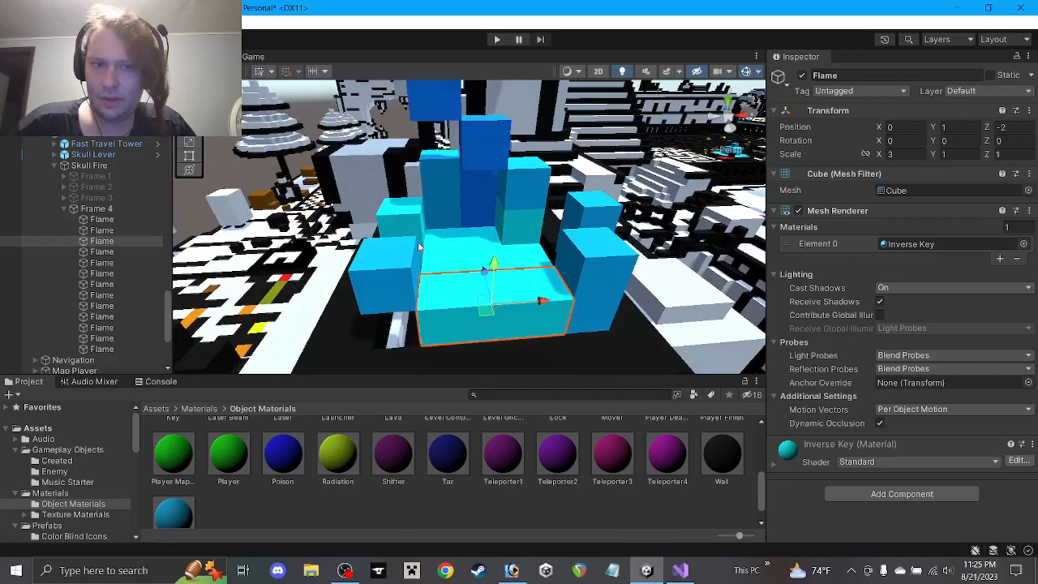
pyautogui.click(405, 214)
pyautogui.keyDown('alt'); pyautogui.moveTo(405, 214); pyautogui.dragTo(407, 238); pyautogui.keyUp('alt')
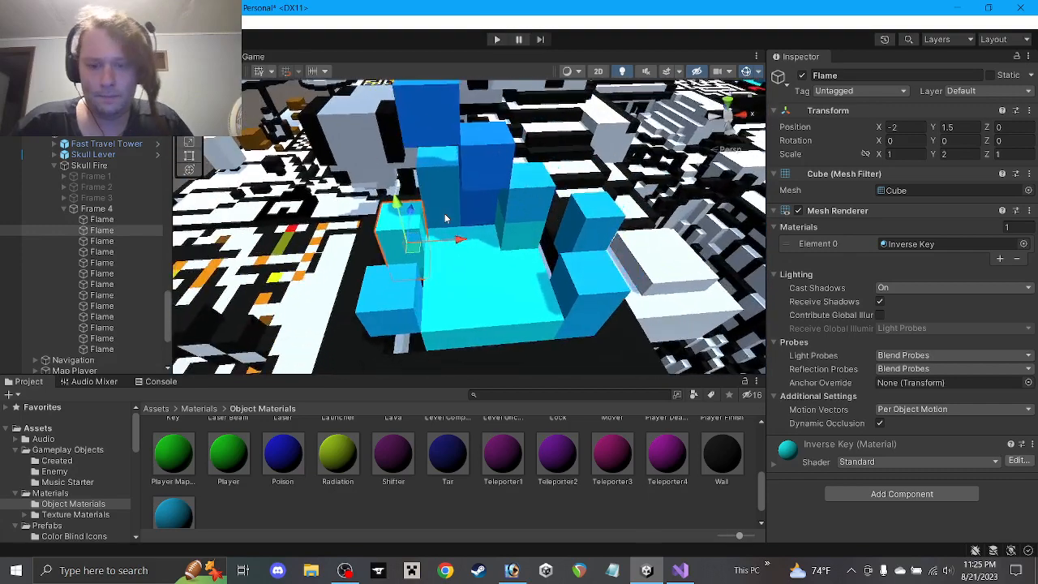
pyautogui.press('Delete')
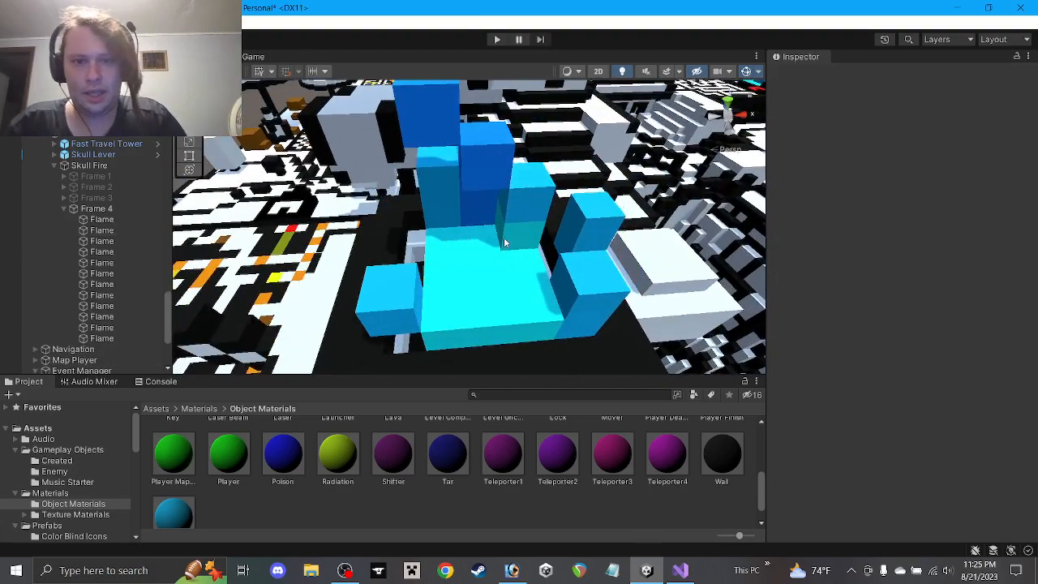
# Duplicate the bottom slab, scale it to X 1, Z 3, and place copies on the base's left and right
pyautogui.click(507, 245)
pyautogui.click(478, 333)
pyautogui.hotkey('ctrl', 'd')
pyautogui.moveTo(487, 326); pyautogui.dragTo(419, 264)
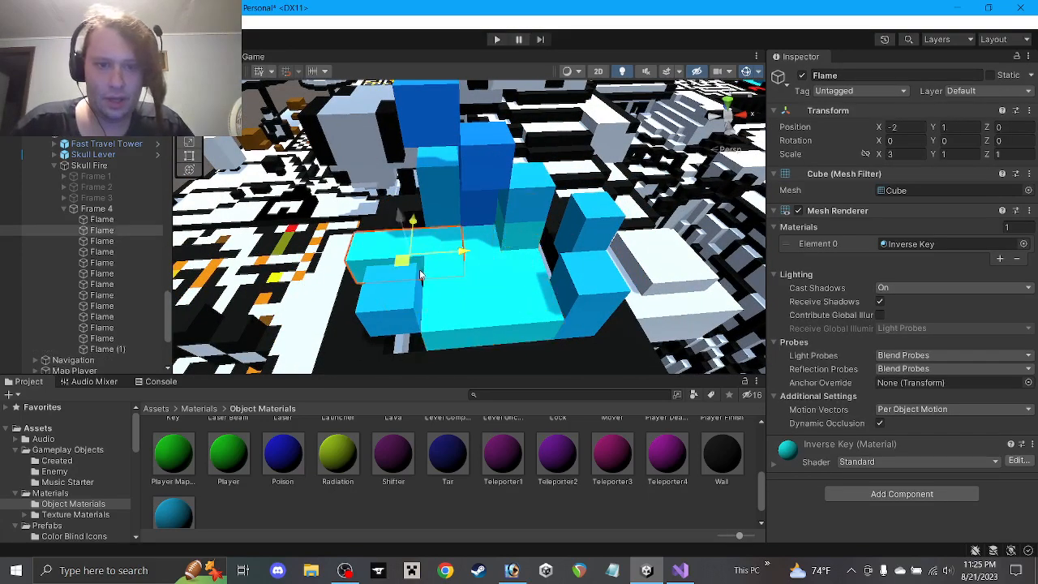
pyautogui.click(908, 152)
pyautogui.write('1')
pyautogui.click(1004, 156)
pyautogui.write('3')
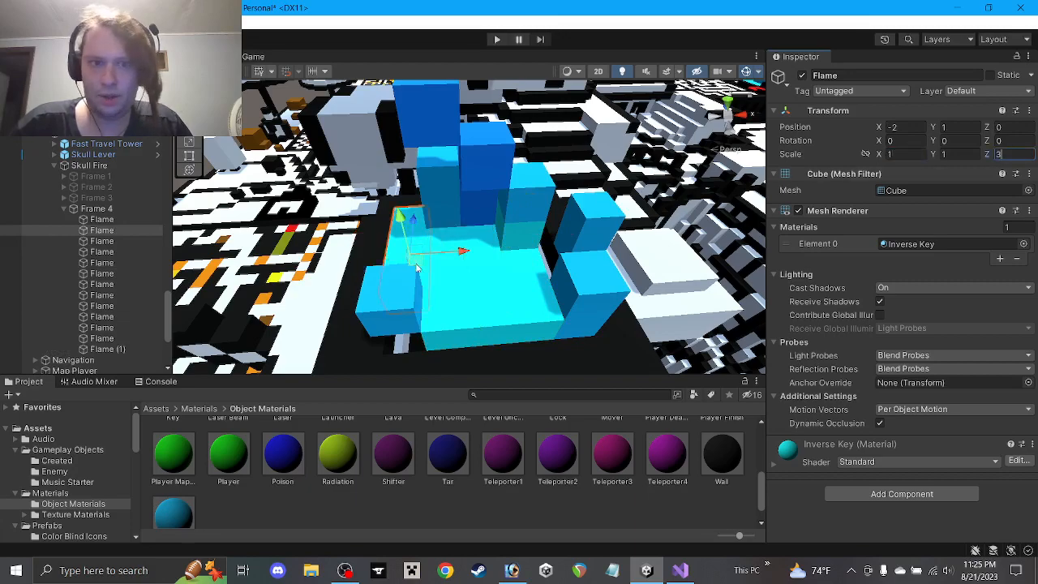
pyautogui.keyDown('alt'); pyautogui.moveTo(485, 259); pyautogui.dragTo(707, 278); pyautogui.keyUp('alt')
pyautogui.hotkey('ctrl', 'd')
# Duplicate the Flame (1) slab onto the opposite side of the base along Z
pyautogui.click(457, 271)
pyautogui.click(390, 240)
pyautogui.keyDown('alt'); pyautogui.moveTo(390, 241); pyautogui.dragTo(810, 159); pyautogui.keyUp('alt')
pyautogui.hotkey('ctrl', 'd')
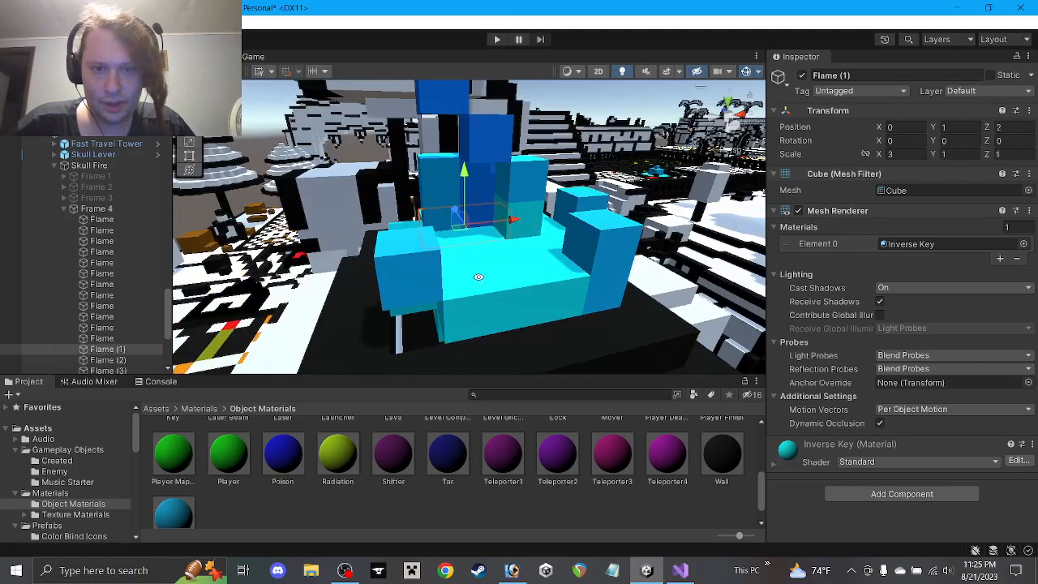
pyautogui.keyDown('alt'); pyautogui.moveTo(479, 278); pyautogui.dragTo(444, 279); pyautogui.keyUp('alt')
# Rescale a tall flame cube's height and Z scale, testing a Z stretch of 5
pyautogui.click(523, 237)
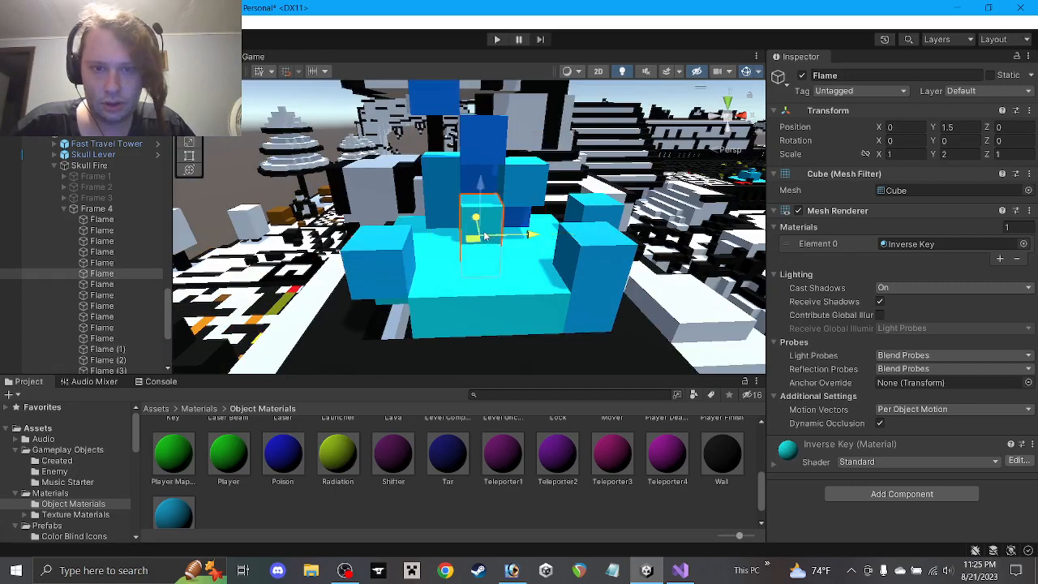
pyautogui.write('1')
pyautogui.click(964, 131)
pyautogui.write('2')
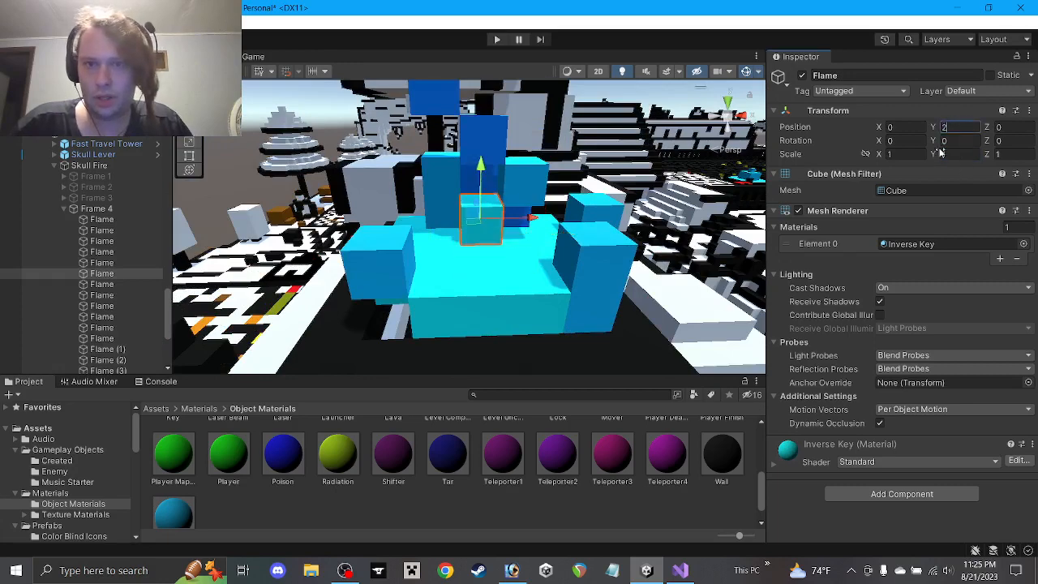
pyautogui.click(1005, 153)
pyautogui.write('5')
pyautogui.keyDown('alt'); pyautogui.moveTo(541, 223); pyautogui.dragTo(492, 241); pyautogui.keyUp('alt')
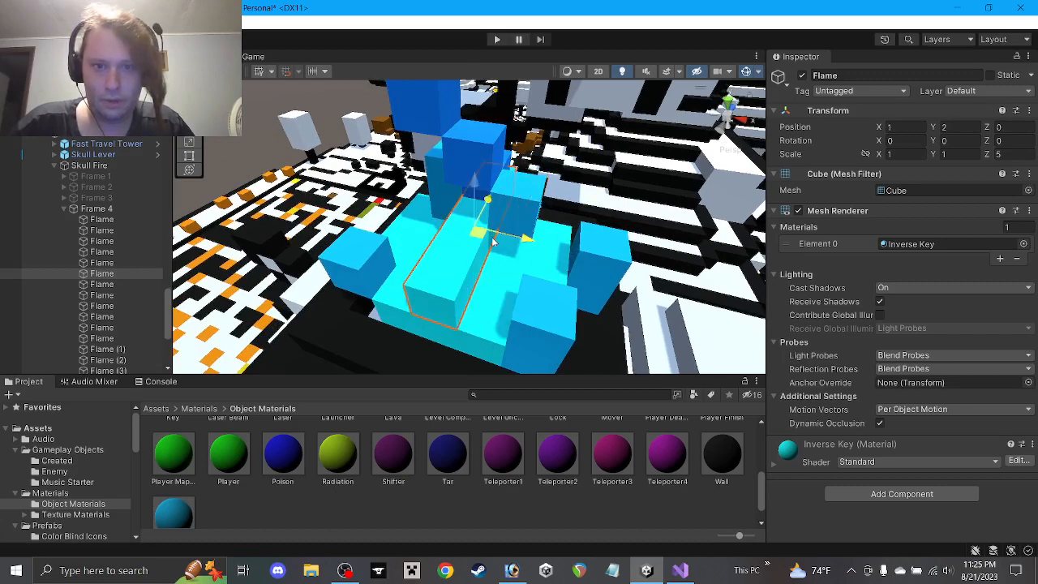
pyautogui.click(1006, 153)
pyautogui.write('1')
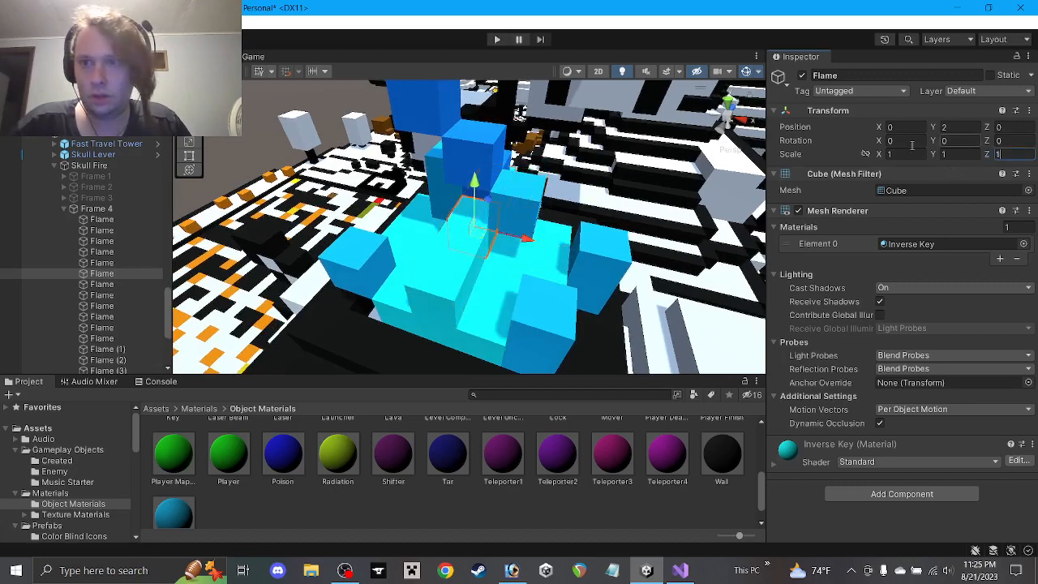
pyautogui.write('5')
# Move two flame cubes inward on the base, one diagonally to X 1, Z -1
pyautogui.click(525, 315)
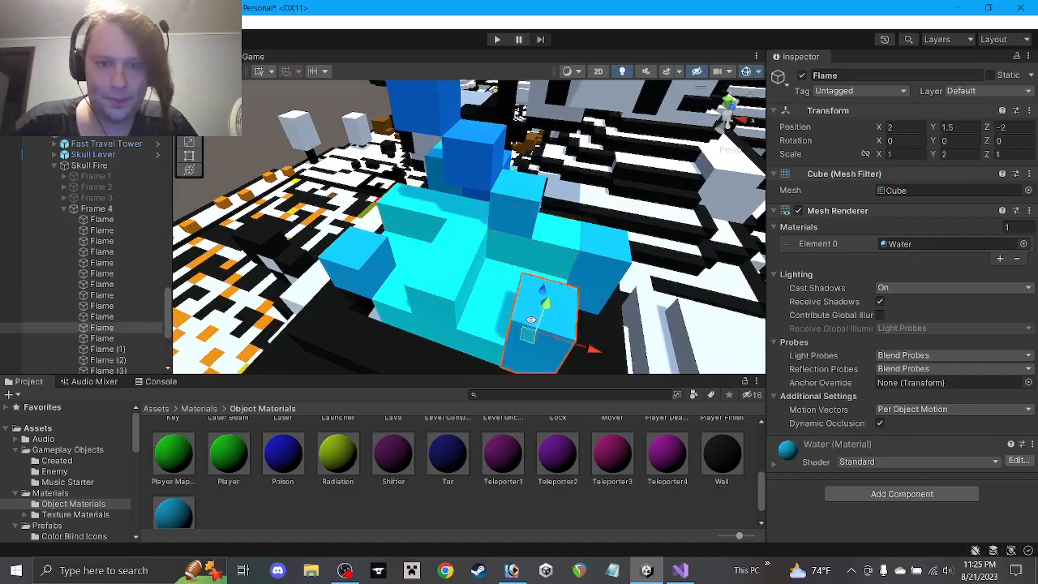
pyautogui.keyDown('alt'); pyautogui.moveTo(528, 334); pyautogui.dragTo(531, 214); pyautogui.keyUp('alt')
pyautogui.keyDown('alt'); pyautogui.moveTo(463, 228); pyautogui.dragTo(502, 195); pyautogui.keyUp('alt')
pyautogui.click(443, 213)
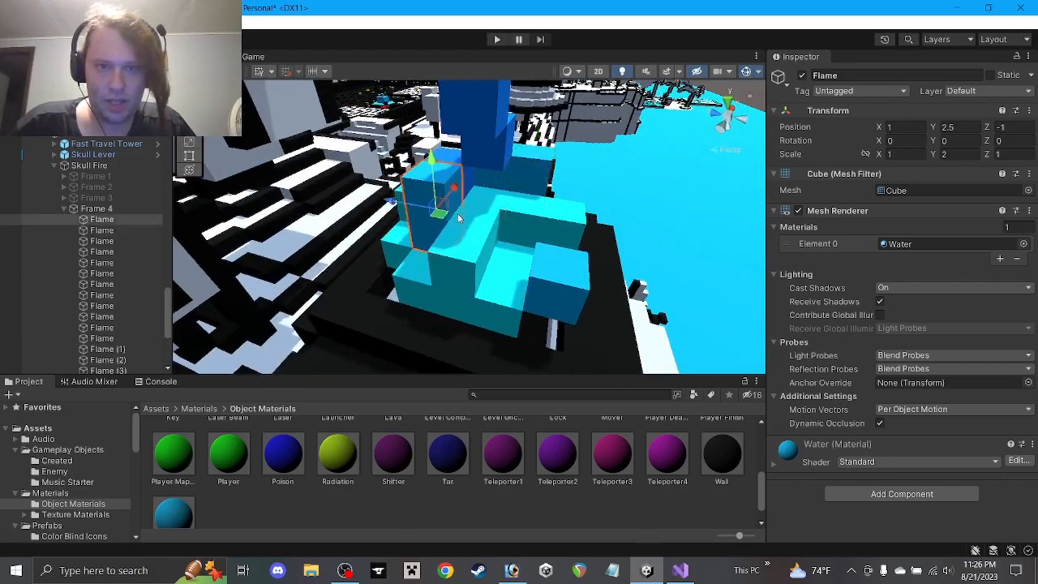
pyautogui.keyDown('alt'); pyautogui.moveTo(451, 219); pyautogui.dragTo(385, 266); pyautogui.keyUp('alt')
pyautogui.click(422, 311)
pyautogui.moveTo(437, 293); pyautogui.dragTo(530, 247)
# Reposition the lower Water cube, raising it and then moving it inward
pyautogui.click(549, 325)
pyautogui.keyDown('alt'); pyautogui.moveTo(549, 324); pyautogui.dragTo(517, 229); pyautogui.keyUp('alt')
pyautogui.click(518, 231)
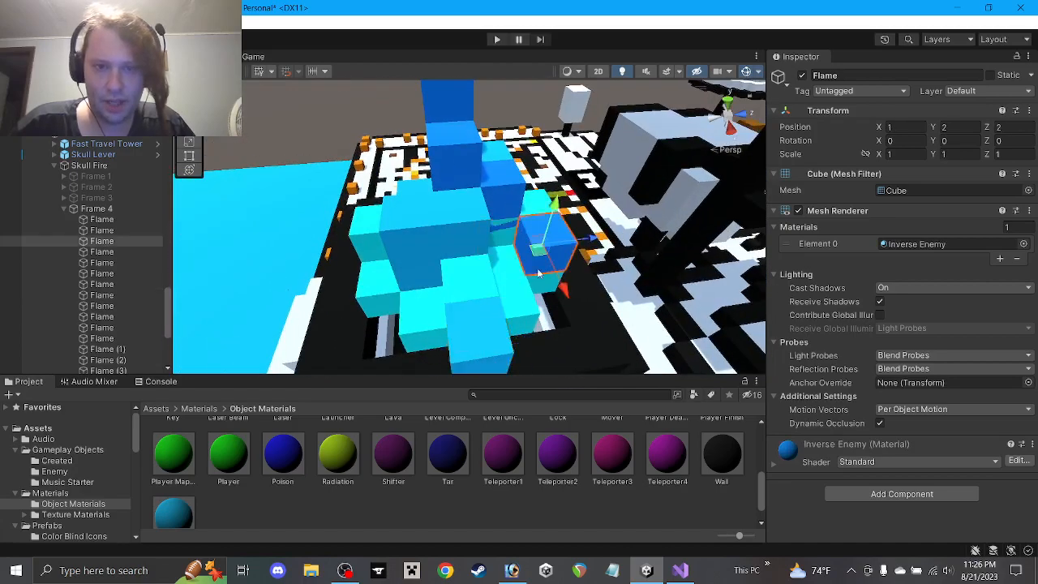
pyautogui.click(501, 351)
pyautogui.moveTo(477, 330); pyautogui.dragTo(482, 325)
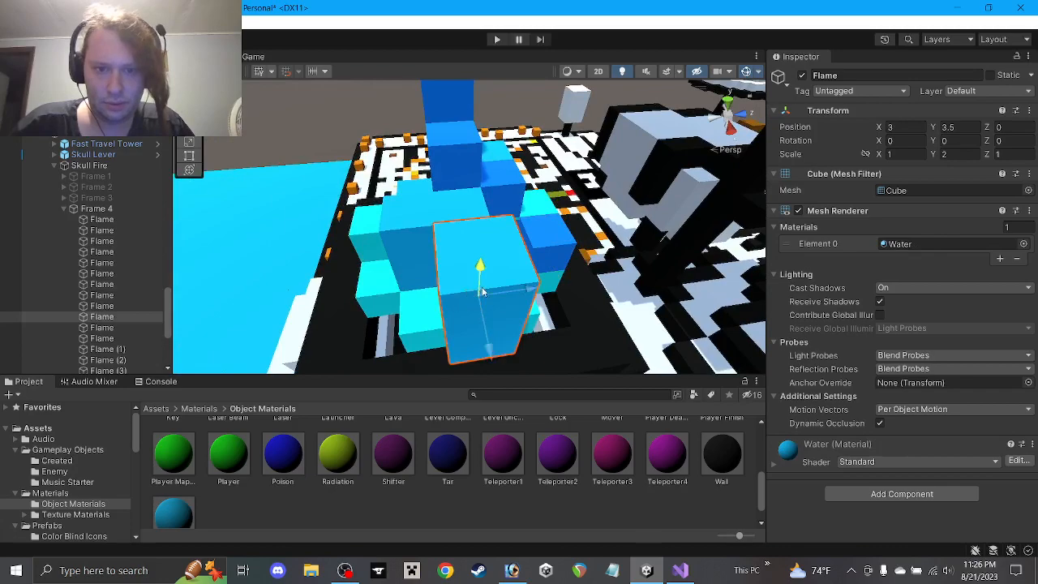
pyautogui.moveTo(481, 281); pyautogui.dragTo(498, 241)
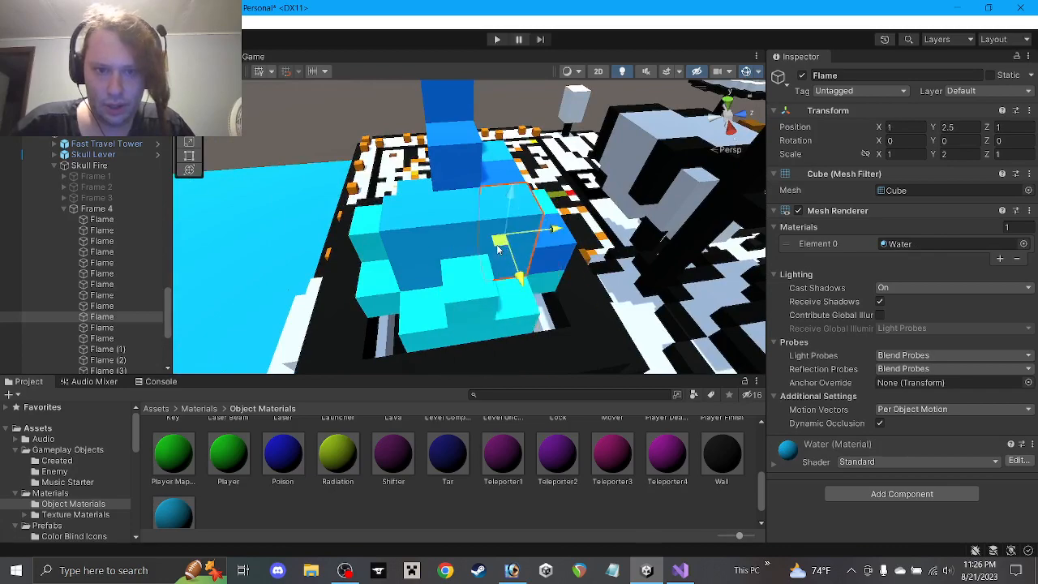
# Raise the cube at 0, 2.5, 1, and move the blue cube to 0, 2, 0 before lifting it higher
pyautogui.click(504, 179)
pyautogui.moveTo(501, 157); pyautogui.dragTo(501, 121)
pyautogui.click(543, 235)
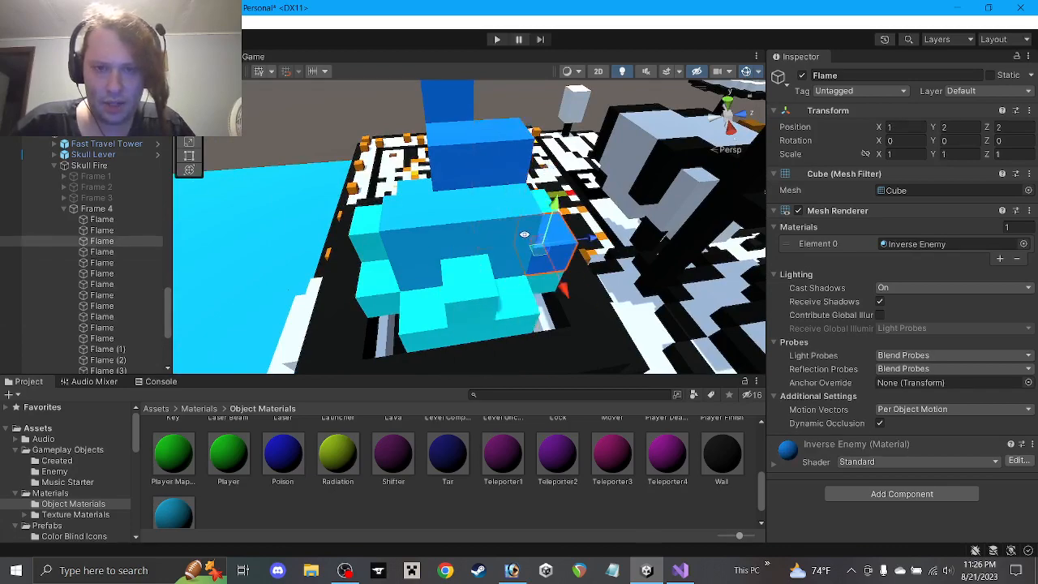
pyautogui.keyDown('alt'); pyautogui.moveTo(524, 234); pyautogui.dragTo(350, 291); pyautogui.keyUp('alt')
pyautogui.moveTo(534, 205); pyautogui.dragTo(461, 235)
pyautogui.moveTo(468, 199); pyautogui.dragTo(560, 134)
pyautogui.click(504, 520)
pyautogui.moveTo(476, 258)
pyautogui.keyDown('alt'); pyautogui.mouseDown()
pyautogui.moveTo(471, 192)
pyautogui.moveTo(457, 273)
pyautogui.moveTo(475, 241)
pyautogui.mouseUp(); pyautogui.keyUp('alt')
pyautogui.scroll(-4, 470, 187)
pyautogui.scroll(2, 448, 268)
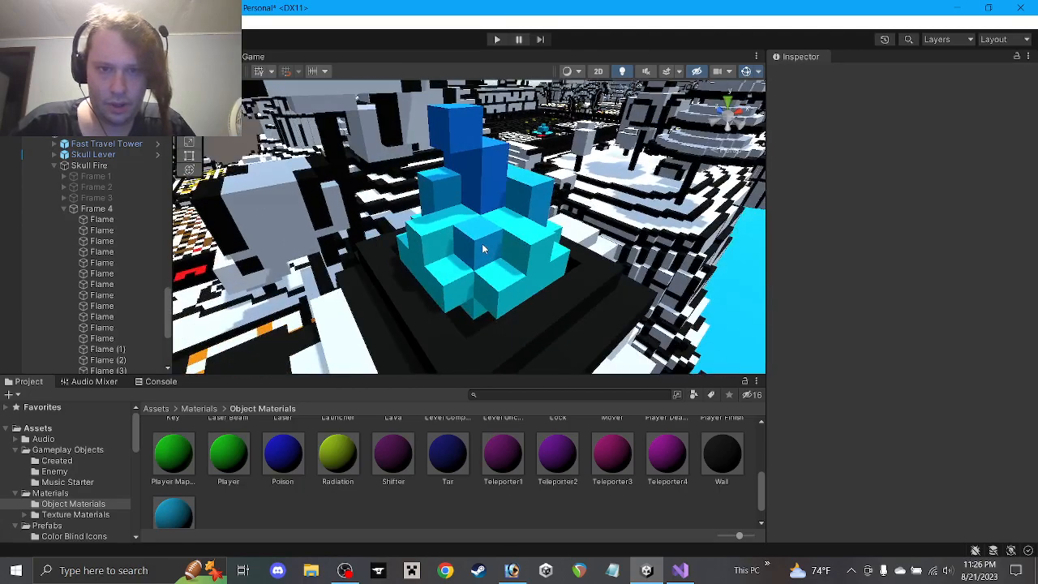
# Raise the flame cube at height 4 to Y 5 and shift it one unit along X
pyautogui.click(479, 215)
pyautogui.keyDown('alt'); pyautogui.moveTo(515, 186); pyautogui.dragTo(507, 237); pyautogui.keyUp('alt')
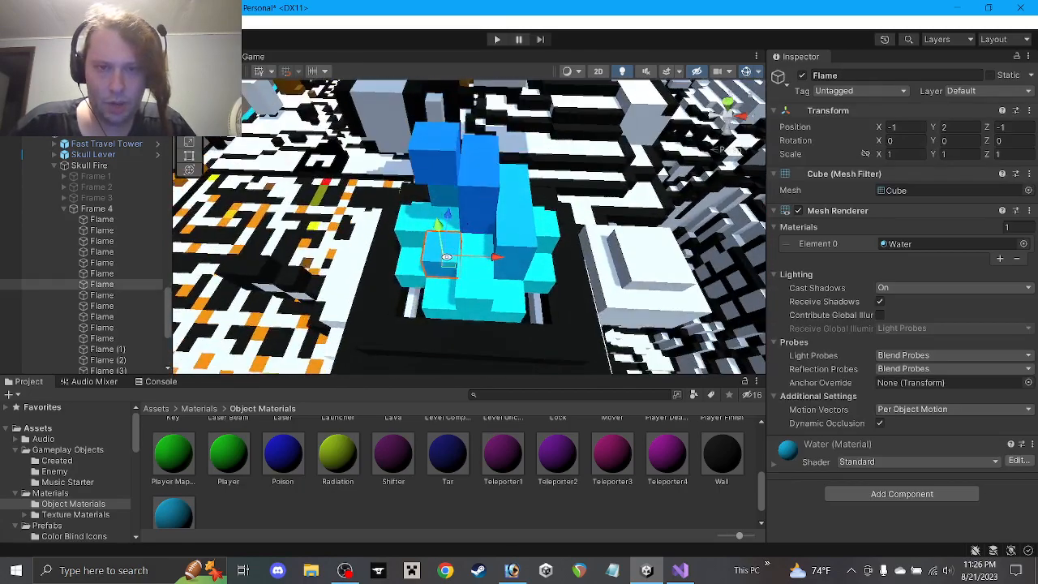
pyautogui.click(458, 168)
pyautogui.keyDown('alt'); pyautogui.moveTo(459, 168); pyautogui.dragTo(579, 152); pyautogui.keyUp('alt')
pyautogui.click(485, 163)
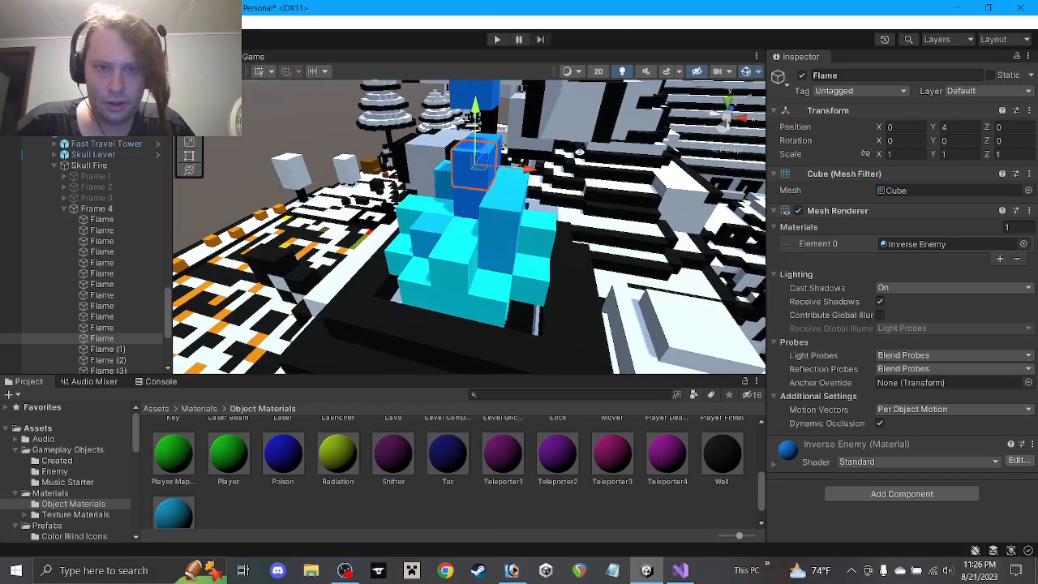
pyautogui.moveTo(477, 138); pyautogui.dragTo(573, 148)
pyautogui.moveTo(499, 173); pyautogui.dragTo(501, 274, button='middle')
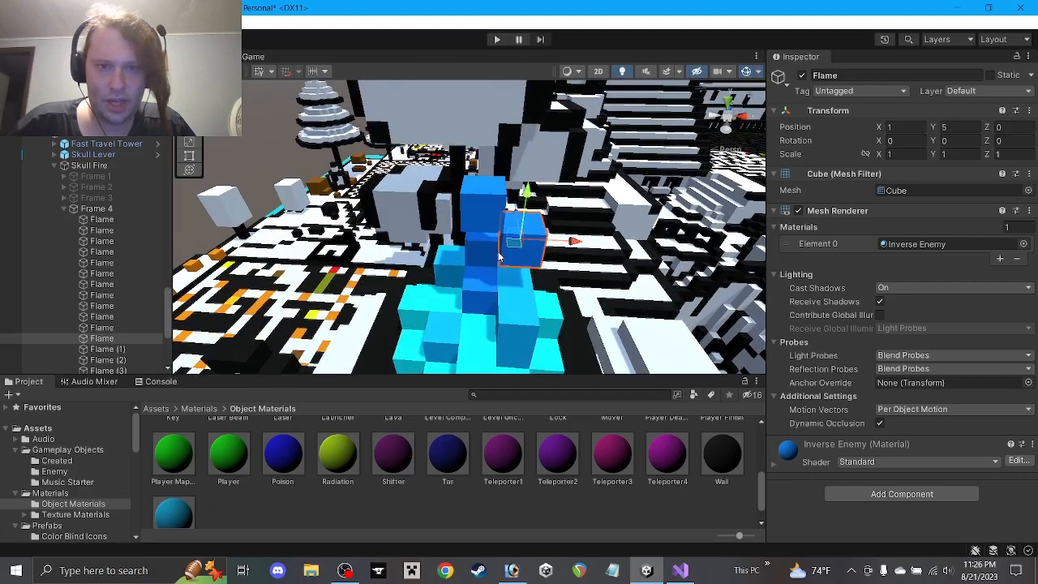
pyautogui.moveTo(500, 274)
pyautogui.keyDown('alt'); pyautogui.mouseDown()
pyautogui.moveTo(530, 189)
pyautogui.moveTo(499, 292)
pyautogui.mouseUp(); pyautogui.keyUp('alt')
# Move the tall cube at 0, 3.5, 1 to Z 0
pyautogui.click(513, 247)
pyautogui.click(518, 271)
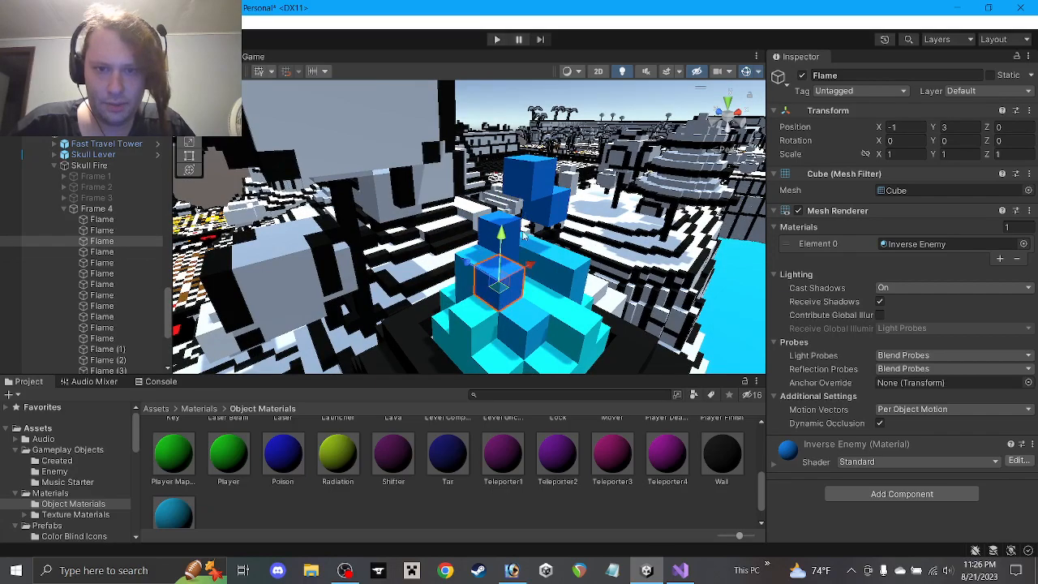
pyautogui.click(517, 240)
pyautogui.moveTo(506, 255); pyautogui.dragTo(546, 267)
# Widen the lower cube at -1, 3, 0 to X and Z scale 3
pyautogui.click(493, 300)
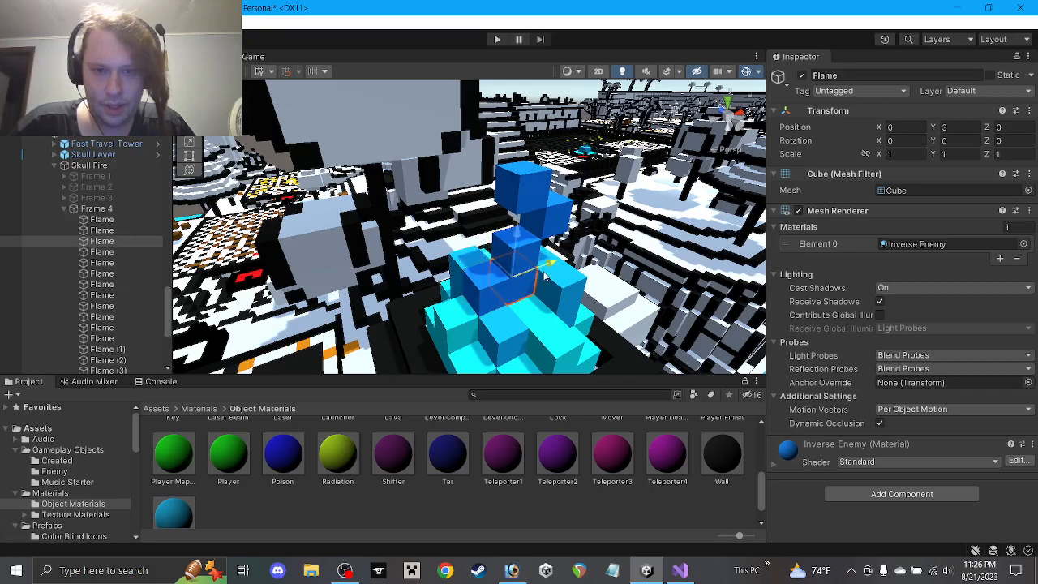
pyautogui.write('3')
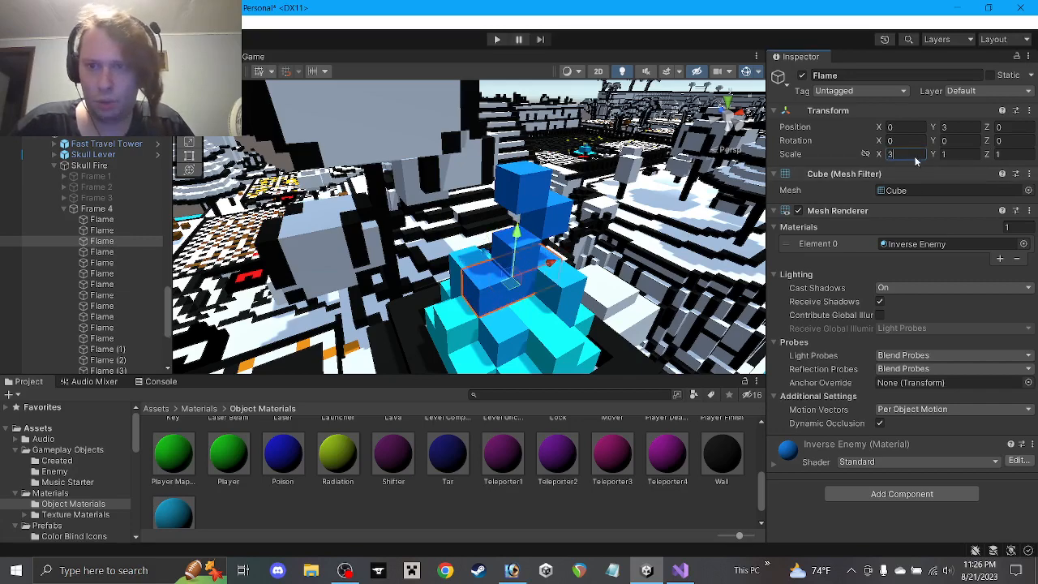
pyautogui.click(1026, 155)
pyautogui.write('3')
pyautogui.click(652, 500)
pyautogui.keyDown('alt'); pyautogui.moveTo(444, 250); pyautogui.dragTo(396, 278); pyautogui.keyUp('alt')
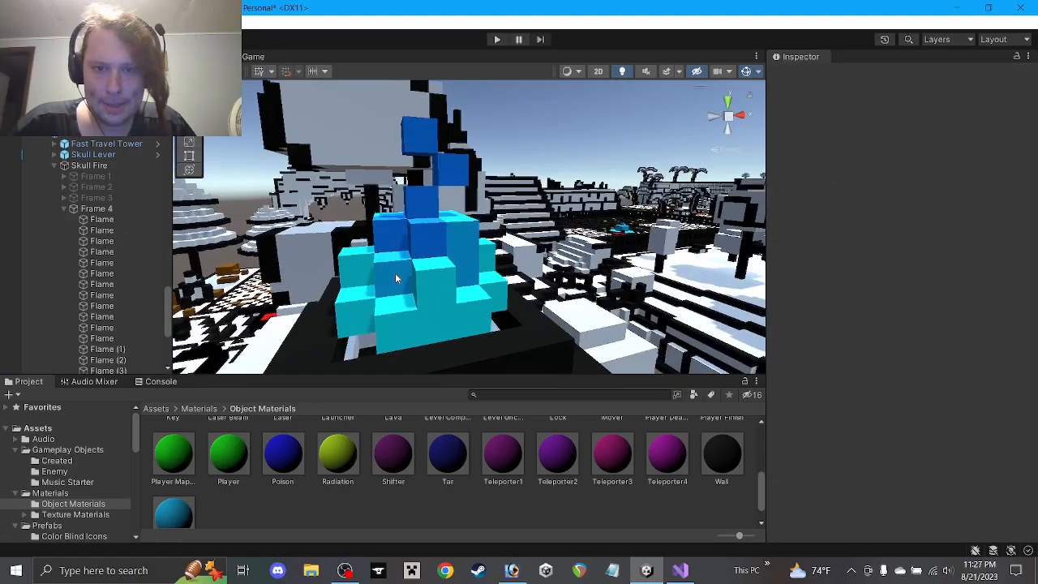
pyautogui.moveTo(500, 252)
pyautogui.keyDown('alt'); pyautogui.mouseDown()
pyautogui.moveTo(443, 247)
pyautogui.moveTo(481, 265)
pyautogui.moveTo(483, 231)
pyautogui.moveTo(456, 293)
pyautogui.moveTo(486, 243)
pyautogui.moveTo(519, 268)
pyautogui.moveTo(479, 280)
pyautogui.moveTo(449, 306)
pyautogui.moveTo(464, 260)
pyautogui.moveTo(468, 302)
pyautogui.moveTo(485, 250)
pyautogui.mouseUp(); pyautogui.keyUp('alt')
pyautogui.scroll(1, 486, 244)
pyautogui.click(501, 212)
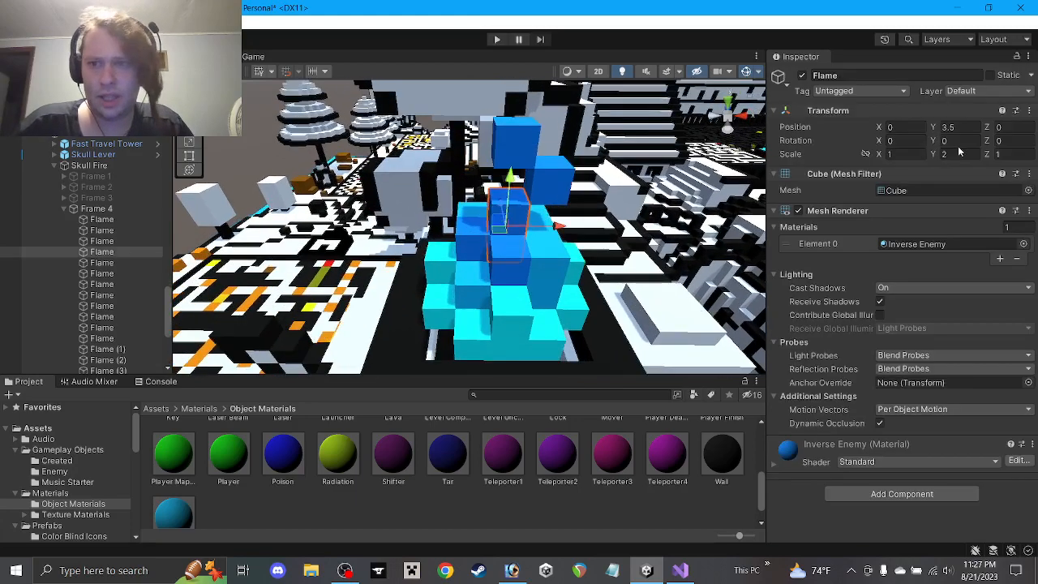
pyautogui.click(583, 514)
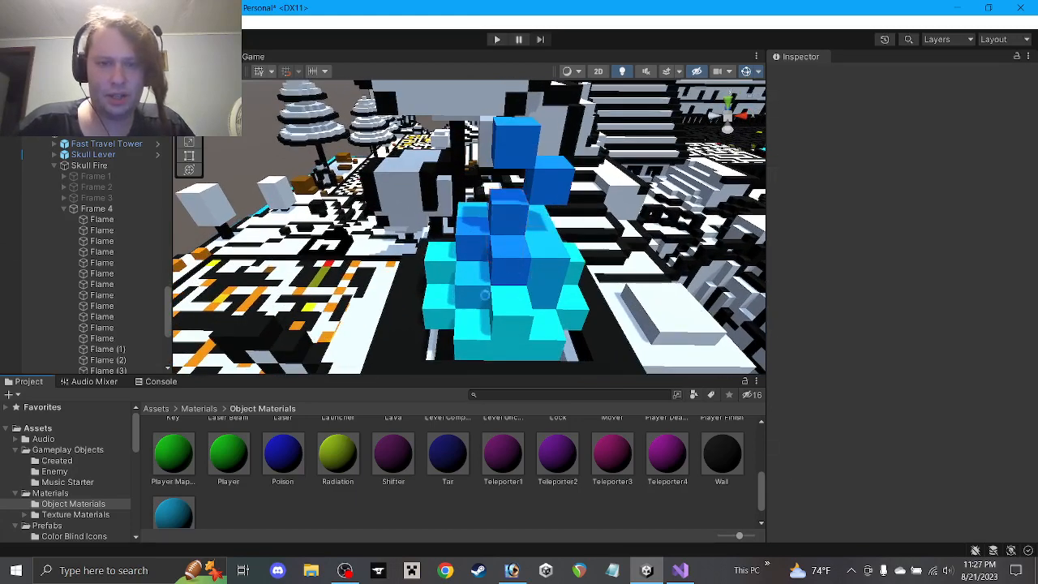
# Rescale a flame tower cube to X scale 1 and Z scale 3
pyautogui.keyDown('alt'); pyautogui.moveTo(484, 296); pyautogui.dragTo(500, 249); pyautogui.keyUp('alt')
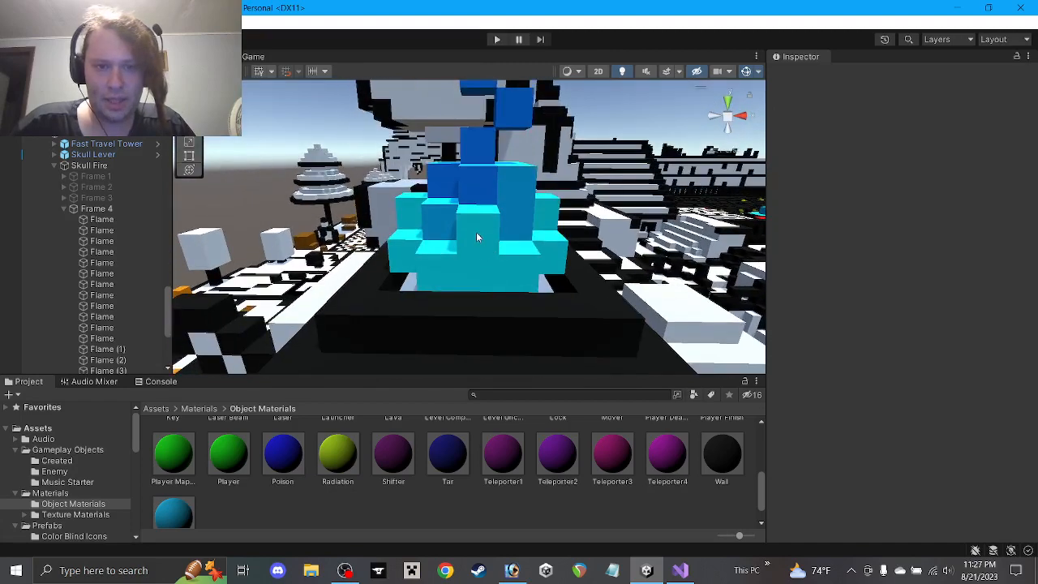
pyautogui.click(480, 216)
pyautogui.keyDown('alt'); pyautogui.moveTo(471, 209); pyautogui.dragTo(508, 262); pyautogui.keyUp('alt')
pyautogui.click(1013, 154)
pyautogui.write('1')
pyautogui.keyDown('alt'); pyautogui.moveTo(559, 233); pyautogui.dragTo(460, 253); pyautogui.keyUp('alt')
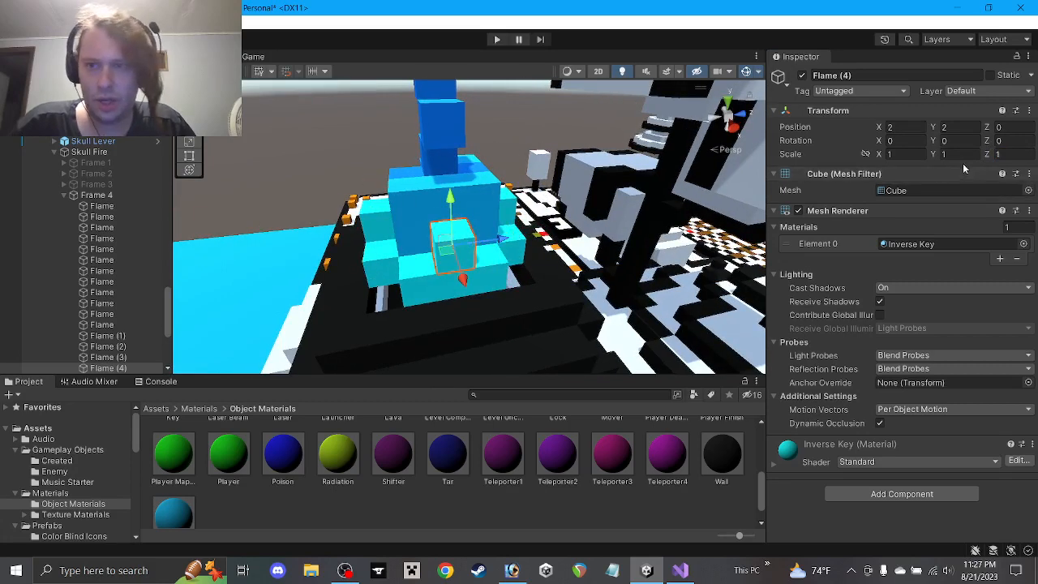
pyautogui.write('3')
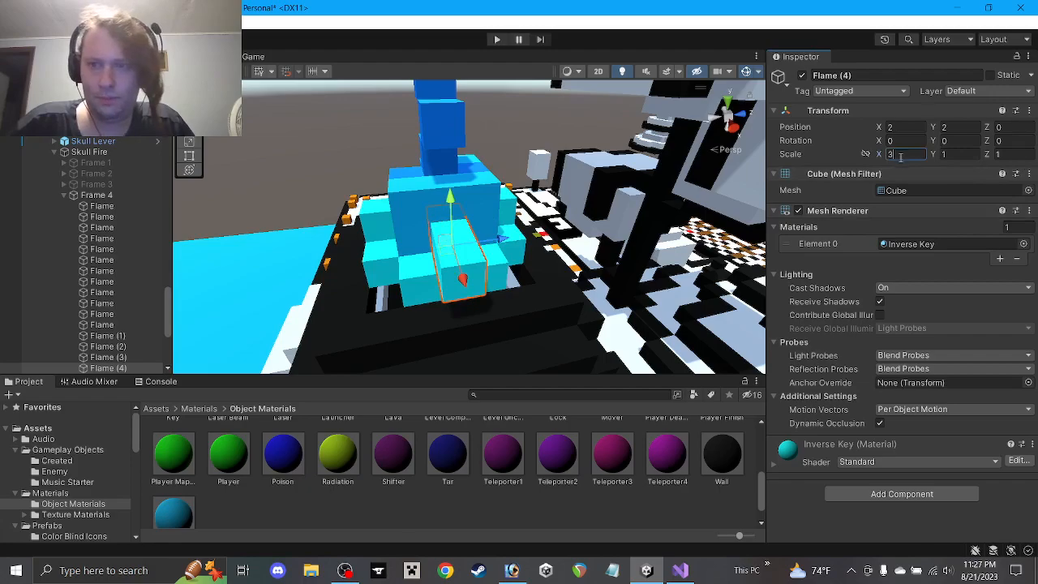
pyautogui.moveTo(902, 158); pyautogui.dragTo(889, 164)
pyautogui.write('1')
pyautogui.click(1029, 154)
pyautogui.write('3')
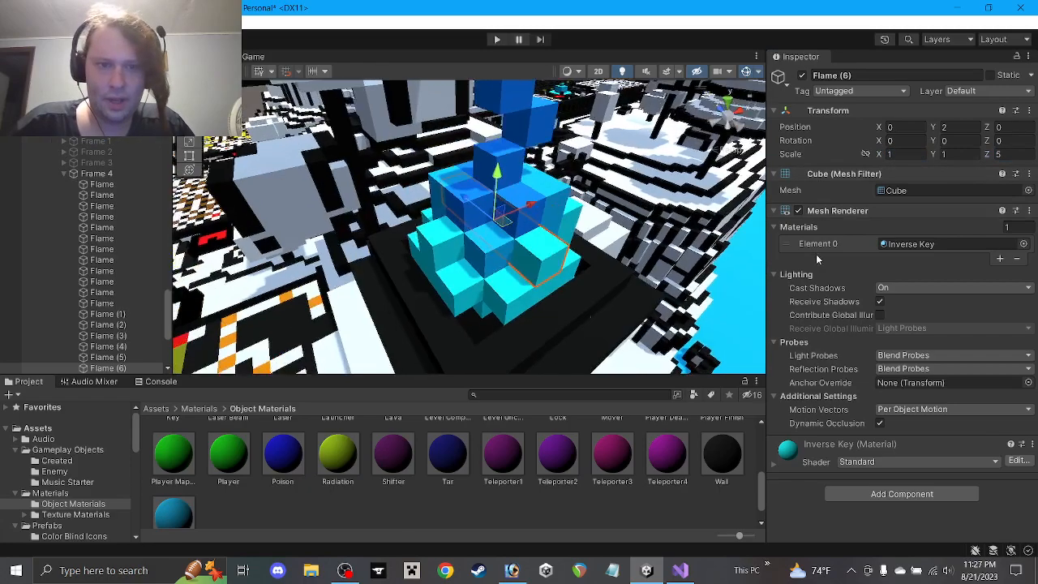
pyautogui.keyDown('alt'); pyautogui.moveTo(487, 227); pyautogui.dragTo(537, 228); pyautogui.keyUp('alt')
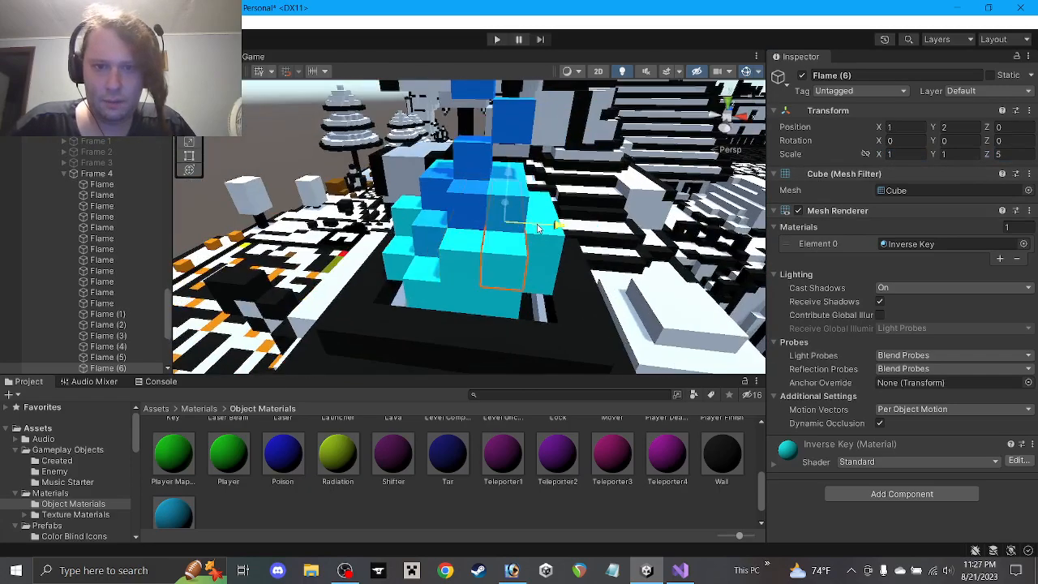
# Move the Water flame cube up and inward to X 1, Y 4
pyautogui.click(432, 230)
pyautogui.moveTo(434, 203); pyautogui.dragTo(532, 195)
pyautogui.keyDown('alt'); pyautogui.moveTo(546, 159); pyautogui.dragTo(512, 260); pyautogui.keyUp('alt')
pyautogui.scroll(-4, 514, 260)
pyautogui.moveTo(514, 259); pyautogui.dragTo(545, 186, button='middle')
pyautogui.click(566, 517)
pyautogui.keyDown('alt'); pyautogui.moveTo(567, 280); pyautogui.dragTo(568, 308); pyautogui.keyUp('alt')
pyautogui.moveTo(563, 284); pyautogui.dragTo(515, 310, button='middle')
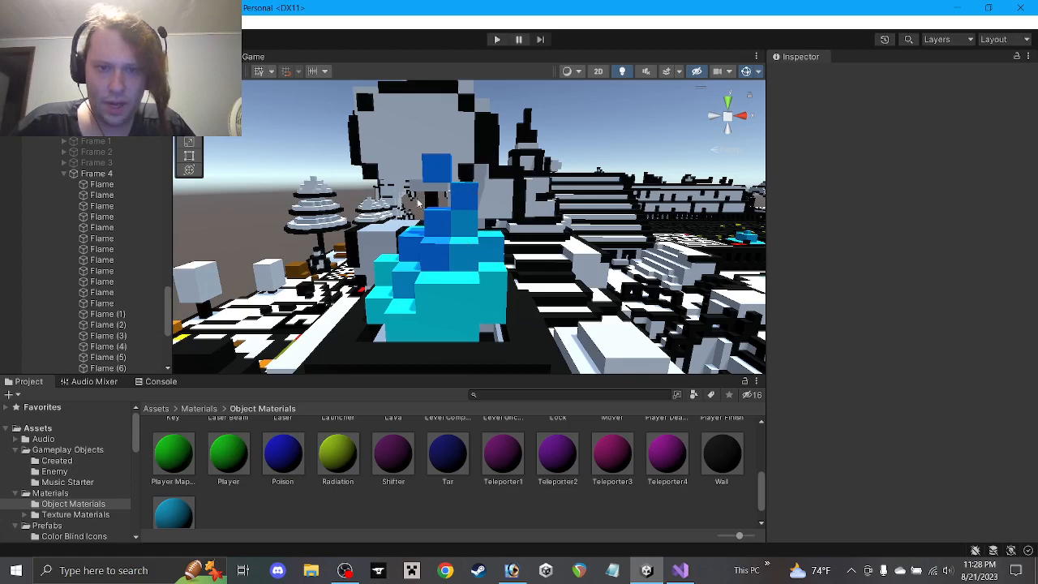
pyautogui.scroll(-4, 113, 260)
# Rename the nine selected cubes Flame (1) through Flame (9) to Flame
pyautogui.click(102, 192)
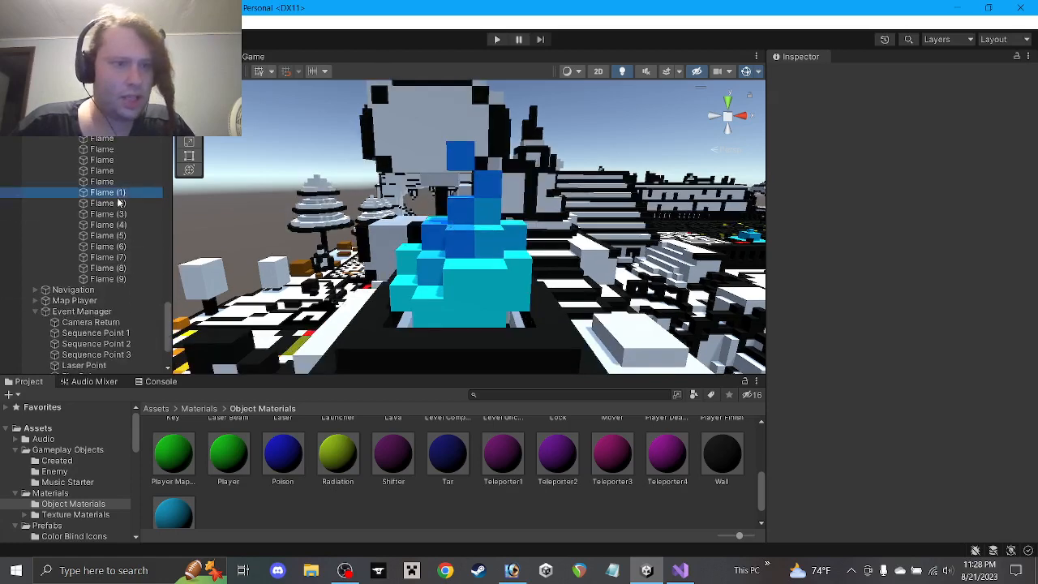
pyautogui.keyDown('shift'); pyautogui.click(114, 279); pyautogui.keyUp('shift')
pyautogui.click(830, 76)
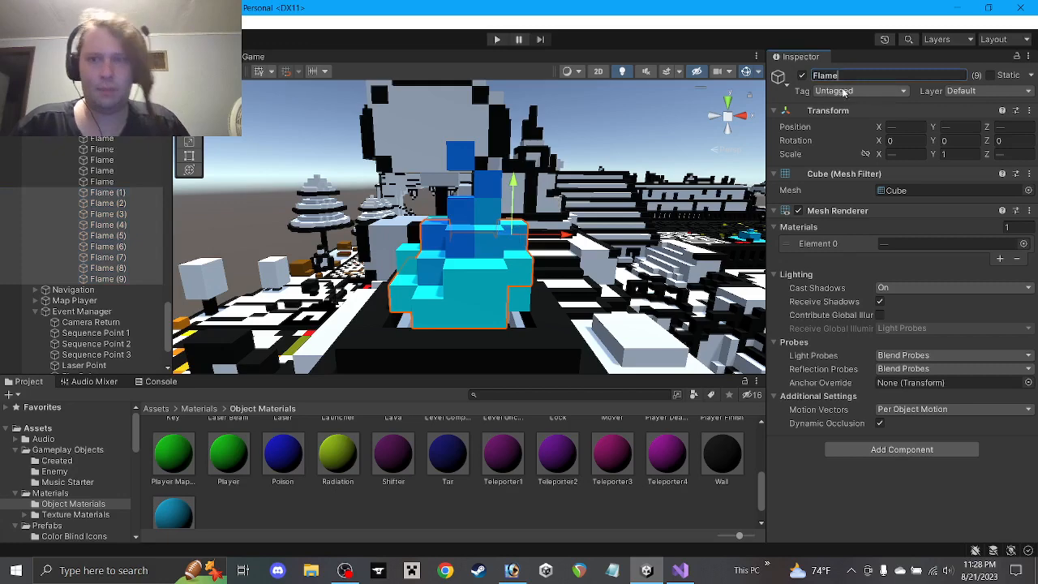
pyautogui.scroll(5, 91, 203)
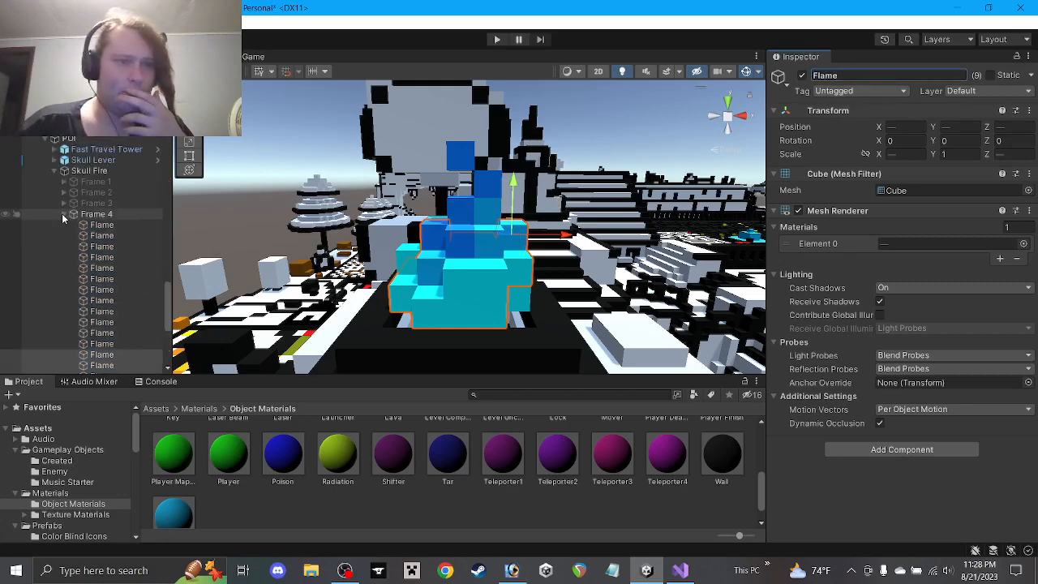
# Collapse Frame 4 in the Hierarchy and deactivate it
pyautogui.click(63, 213)
pyautogui.click(96, 214)
pyautogui.click(802, 76)
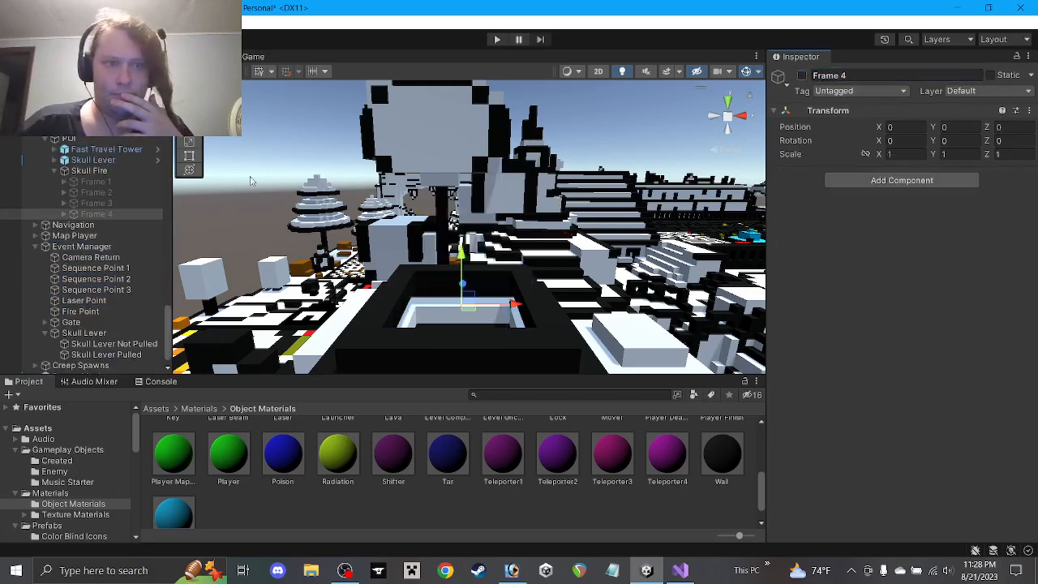
# Duplicate Frame 4 as Frame 5, make it active and expand it to show its Flame cubes
pyautogui.click(100, 216)
pyautogui.hotkey('ctrl', 'd')
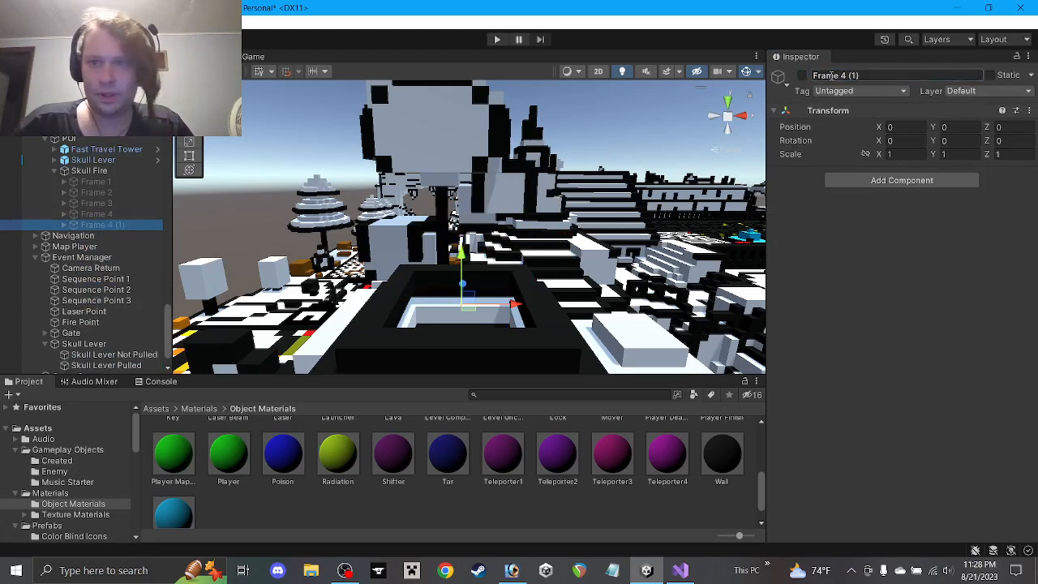
pyautogui.moveTo(842, 77); pyautogui.dragTo(883, 81)
pyautogui.click(801, 75)
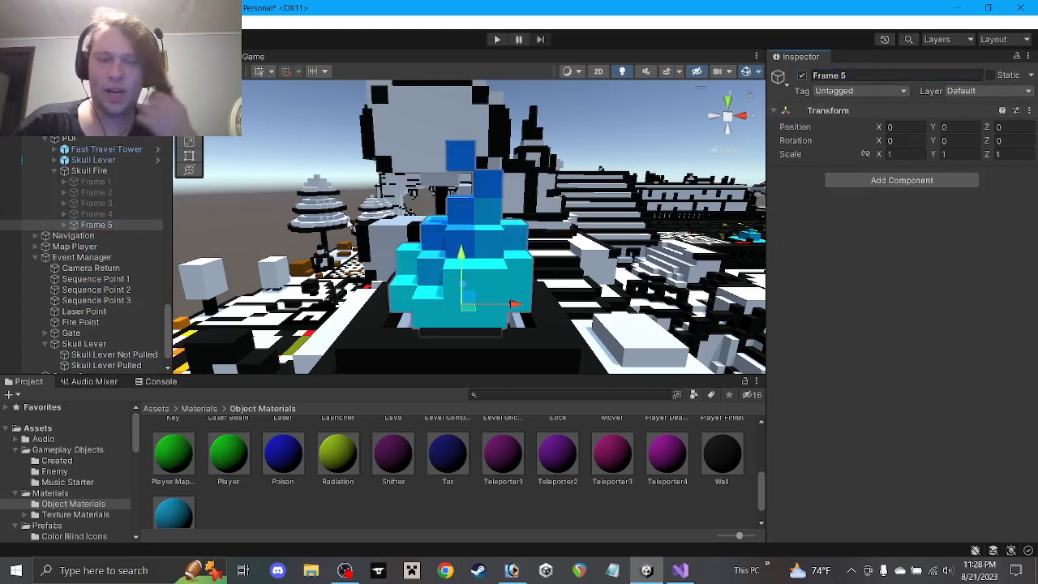
pyautogui.click(64, 226)
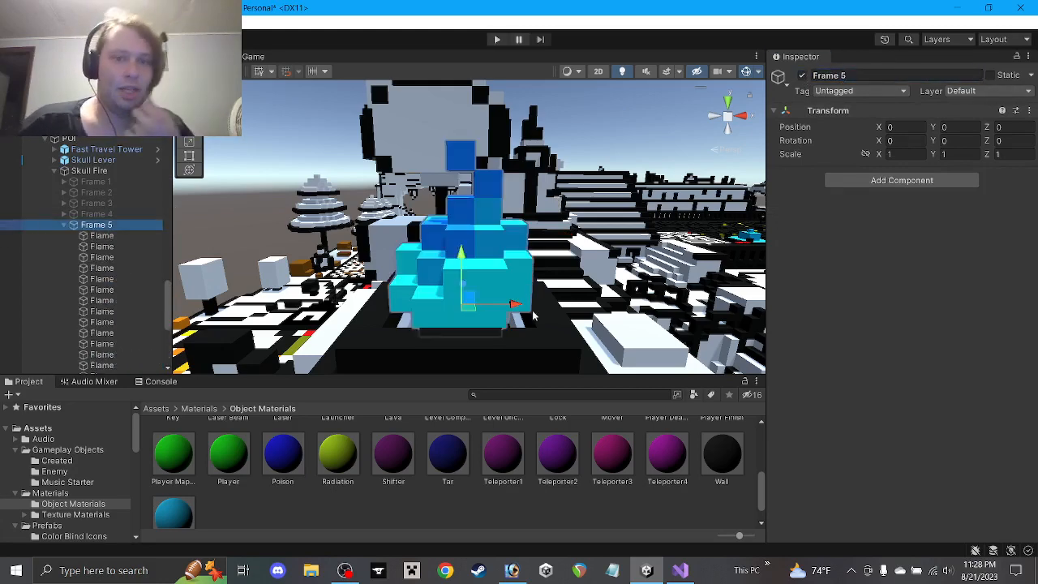
# Delete one Flame cube from Frame 5 and shift the top Flame cube at height 6 to the right
pyautogui.click(499, 282)
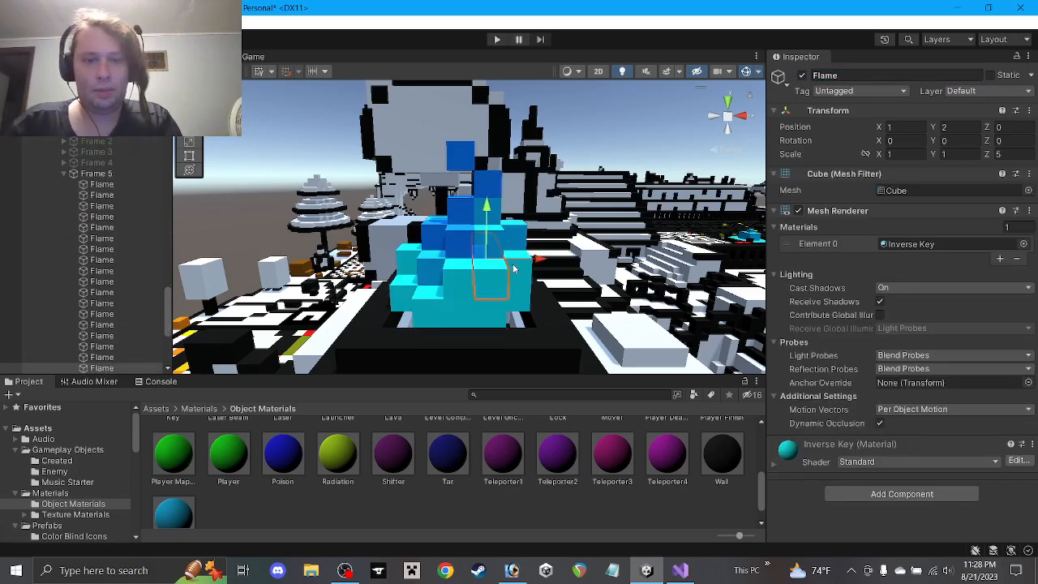
pyautogui.click(518, 271)
pyautogui.press('Delete')
pyautogui.keyDown('alt'); pyautogui.moveTo(546, 262); pyautogui.dragTo(489, 253); pyautogui.keyUp('alt')
pyautogui.click(452, 242)
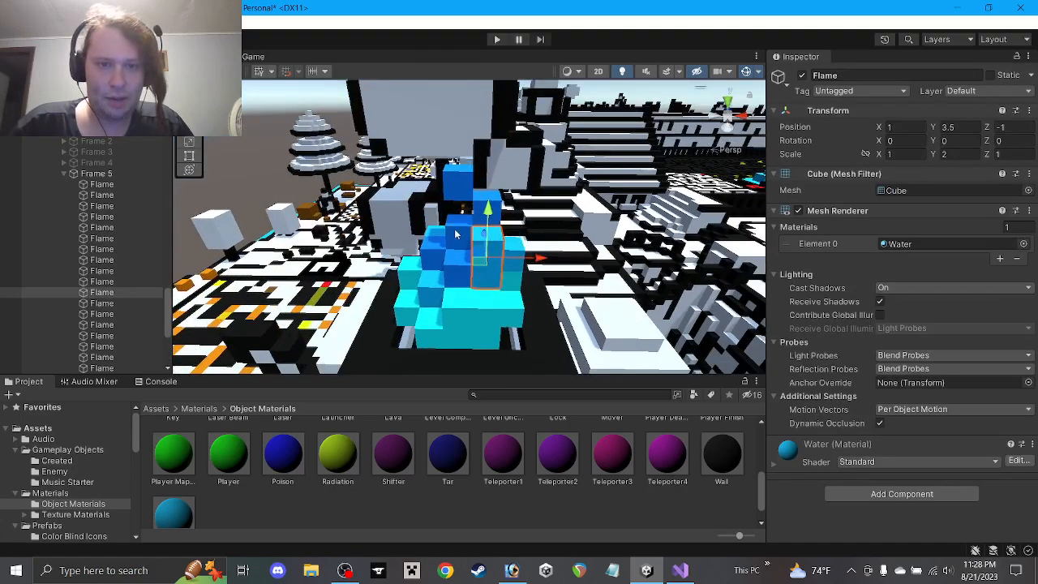
pyautogui.click(477, 233)
pyautogui.click(490, 217)
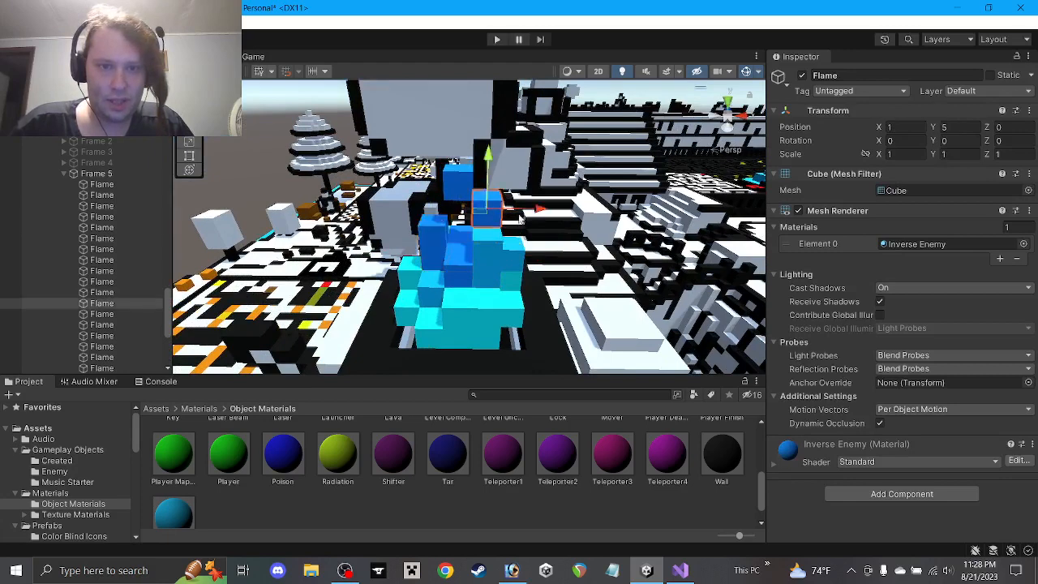
pyautogui.click(469, 184)
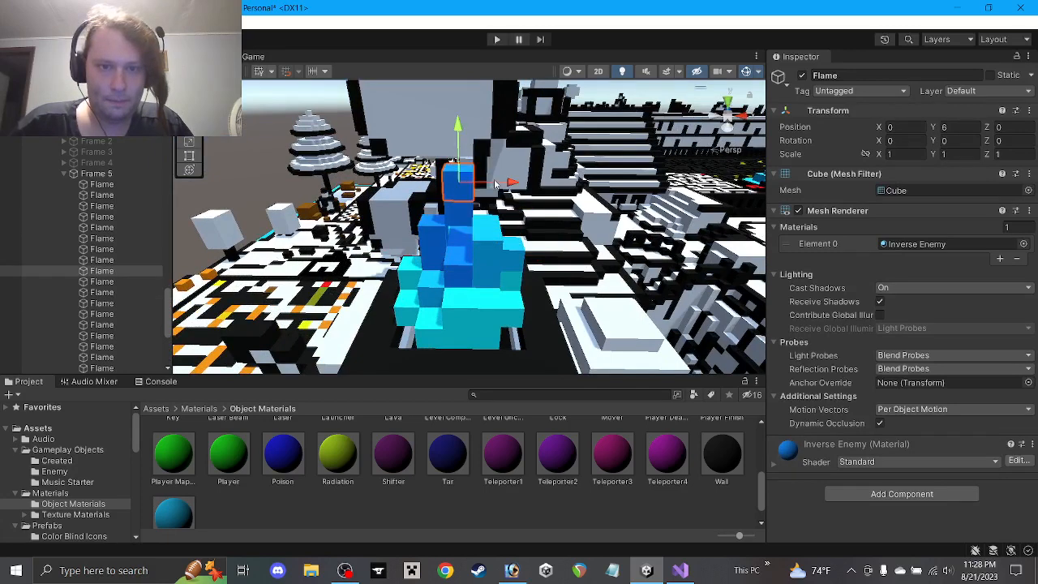
pyautogui.moveTo(503, 190); pyautogui.dragTo(513, 191)
# Pick the Flame cube at 1, 2.5, 1 and start editing its vertical scale
pyautogui.click(443, 252)
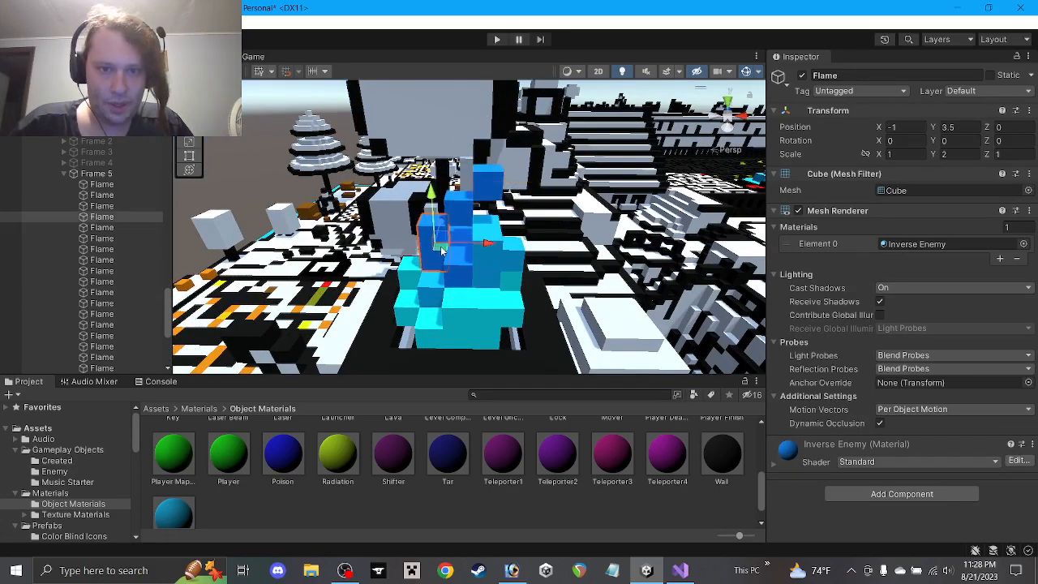
pyautogui.keyDown('alt'); pyautogui.moveTo(460, 266); pyautogui.dragTo(467, 192); pyautogui.keyUp('alt')
pyautogui.keyDown('alt'); pyautogui.moveTo(467, 243); pyautogui.dragTo(462, 267); pyautogui.keyUp('alt')
pyautogui.click(465, 250)
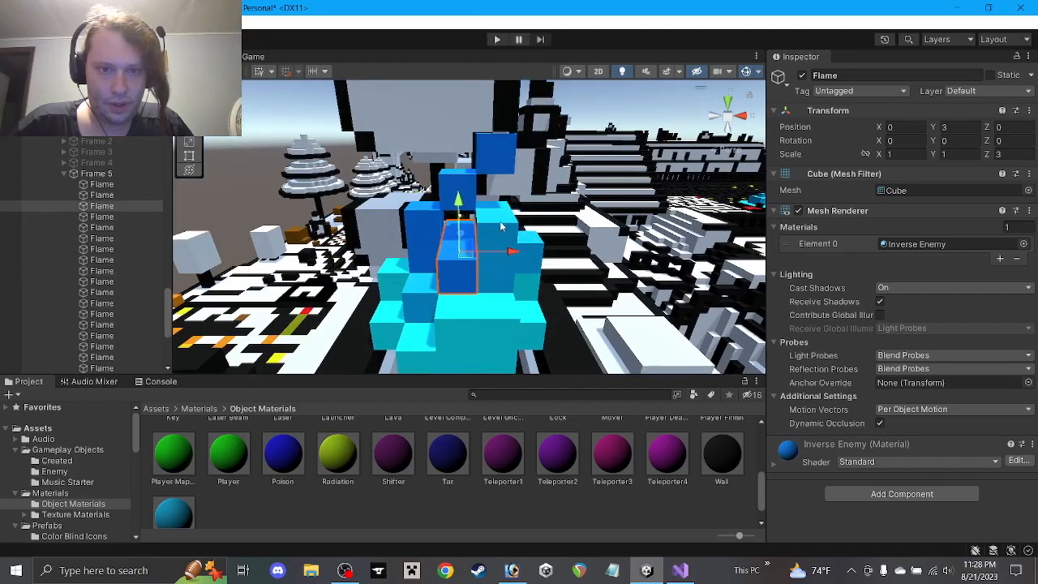
pyautogui.click(501, 224)
pyautogui.keyDown('alt'); pyautogui.moveTo(501, 224); pyautogui.dragTo(475, 233); pyautogui.keyUp('alt')
pyautogui.click(459, 246)
pyautogui.click(968, 155)
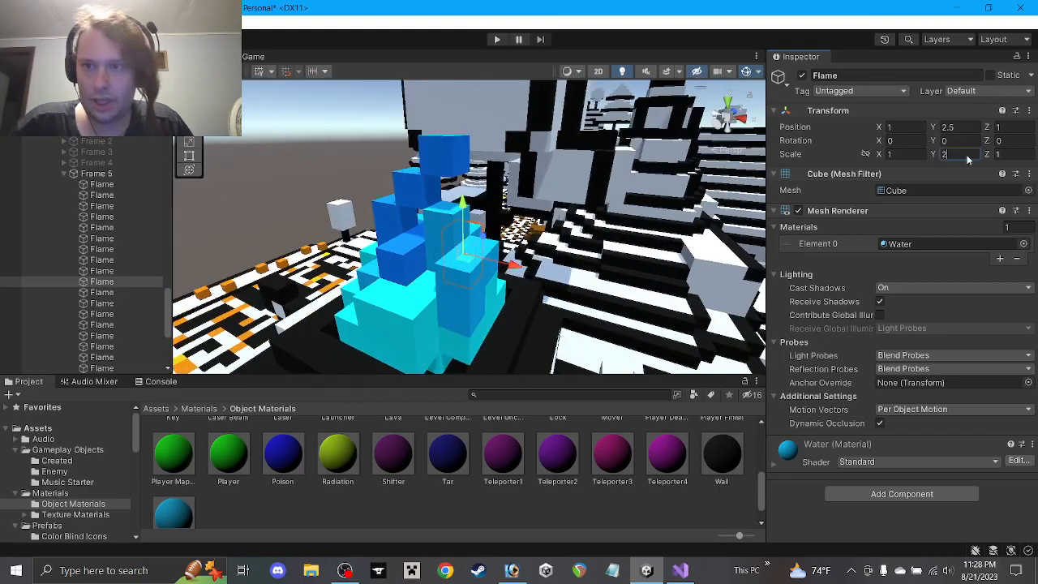
# Give the selected Flame cube a Y scale of 1 and a new Y position
pyautogui.write('1')
pyautogui.click(964, 128)
pyautogui.write('2')
pyautogui.keyDown('alt'); pyautogui.moveTo(551, 231); pyautogui.dragTo(498, 223); pyautogui.keyUp('alt')
pyautogui.write('3')
pyautogui.keyDown('alt'); pyautogui.moveTo(458, 241); pyautogui.dragTo(496, 214); pyautogui.keyUp('alt')
# Slide another Flame cube along X to 0, then pick the Inverse Key Flame cube
pyautogui.click(445, 262)
pyautogui.click(448, 260)
pyautogui.click(492, 219)
pyautogui.keyDown('alt'); pyautogui.moveTo(496, 215); pyautogui.dragTo(502, 219); pyautogui.keyUp('alt')
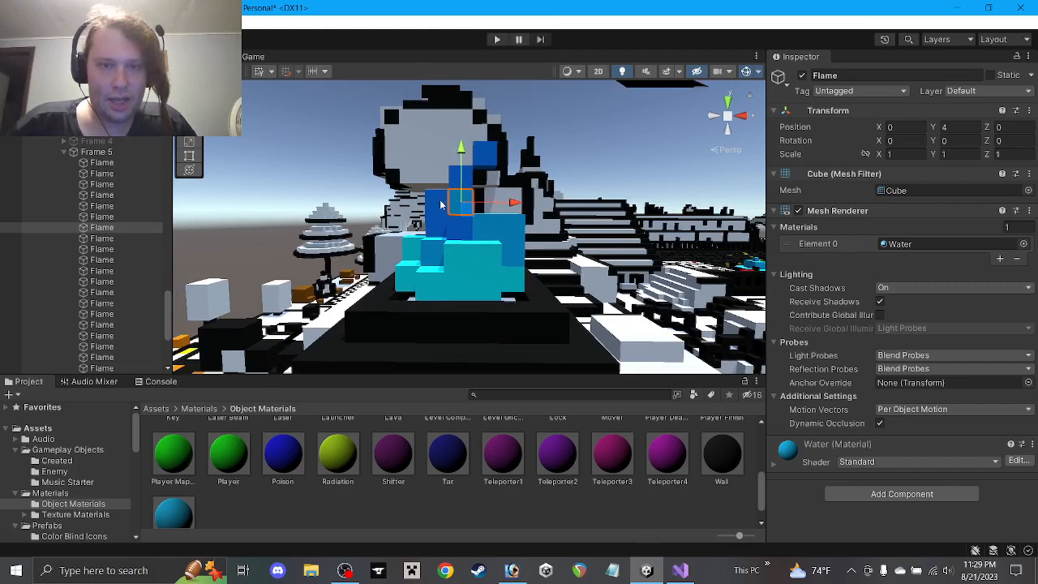
pyautogui.keyDown('alt'); pyautogui.moveTo(503, 219); pyautogui.dragTo(541, 287); pyautogui.keyUp('alt')
pyautogui.click(544, 262)
# Nudge the Flame cube at 0, 4, 0 to X 0.5, then select Frame 5
pyautogui.click(550, 501)
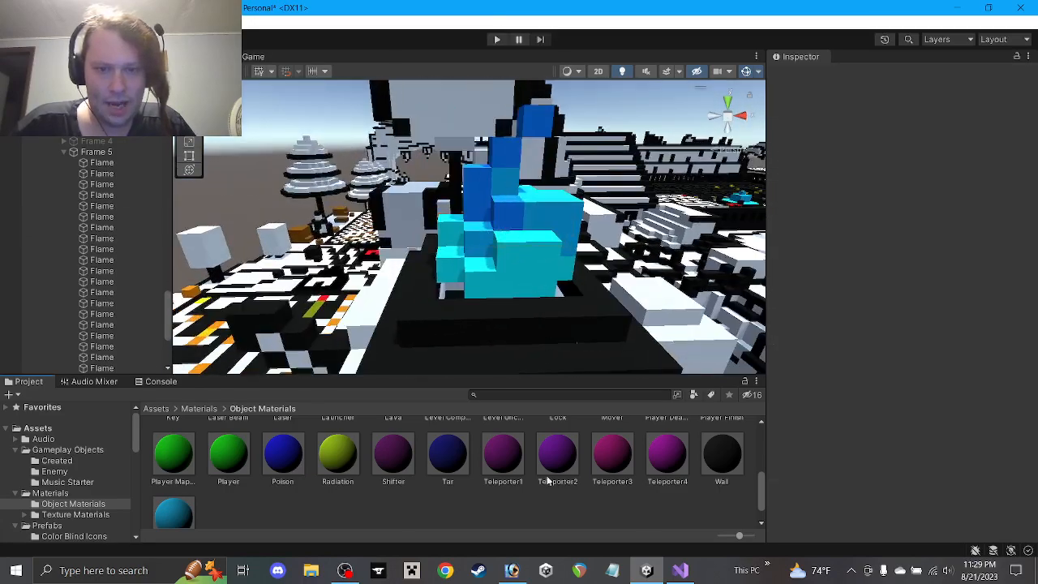
pyautogui.scroll(3, 487, 267)
pyautogui.keyDown('alt'); pyautogui.moveTo(473, 258); pyautogui.dragTo(602, 328); pyautogui.keyUp('alt')
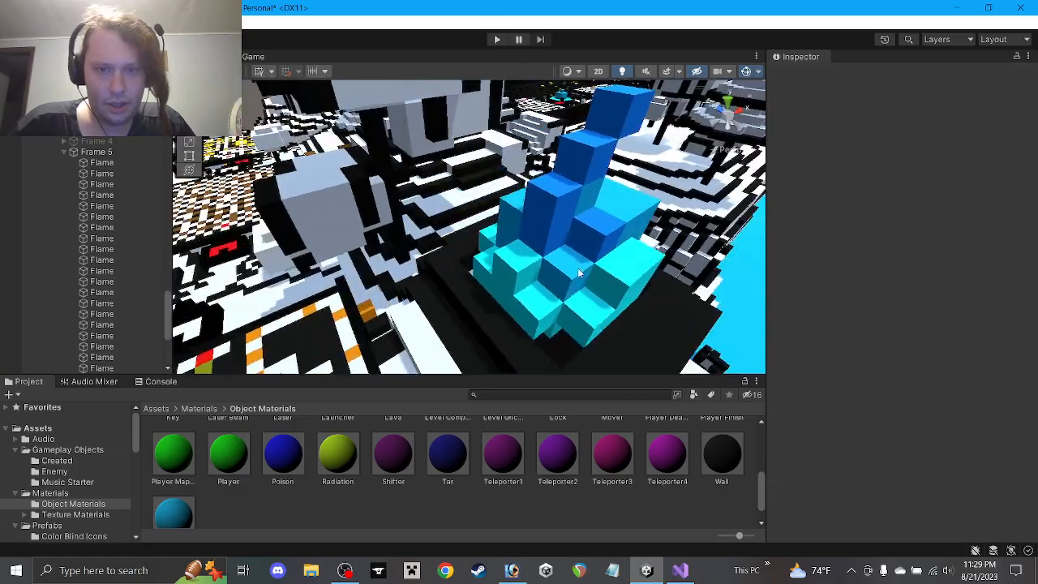
pyautogui.click(574, 274)
pyautogui.keyDown('alt'); pyautogui.moveTo(575, 274); pyautogui.dragTo(446, 211); pyautogui.keyUp('alt')
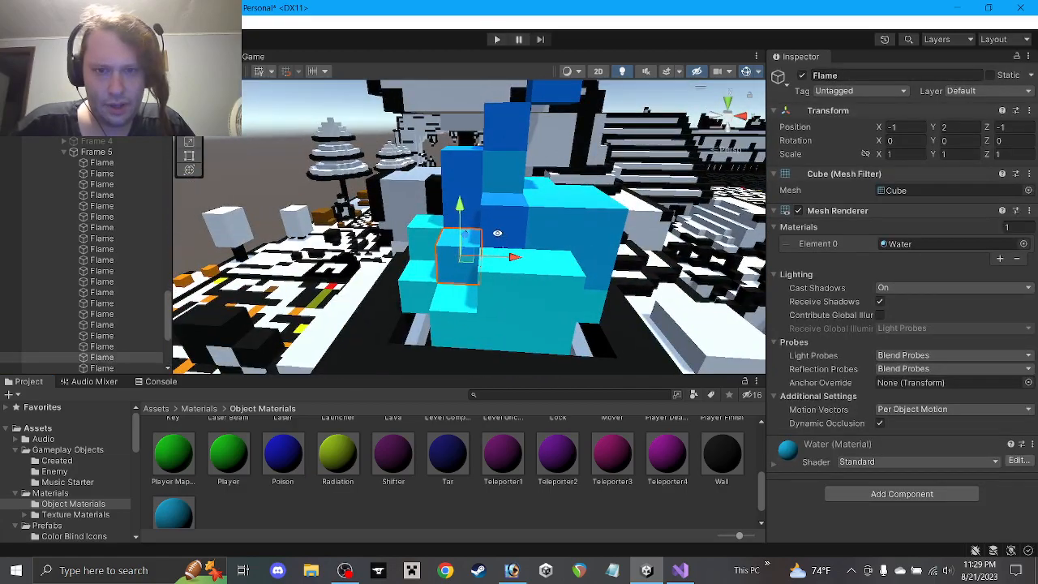
pyautogui.keyDown('alt'); pyautogui.moveTo(498, 234); pyautogui.dragTo(484, 264); pyautogui.keyUp('alt')
pyautogui.click(507, 207)
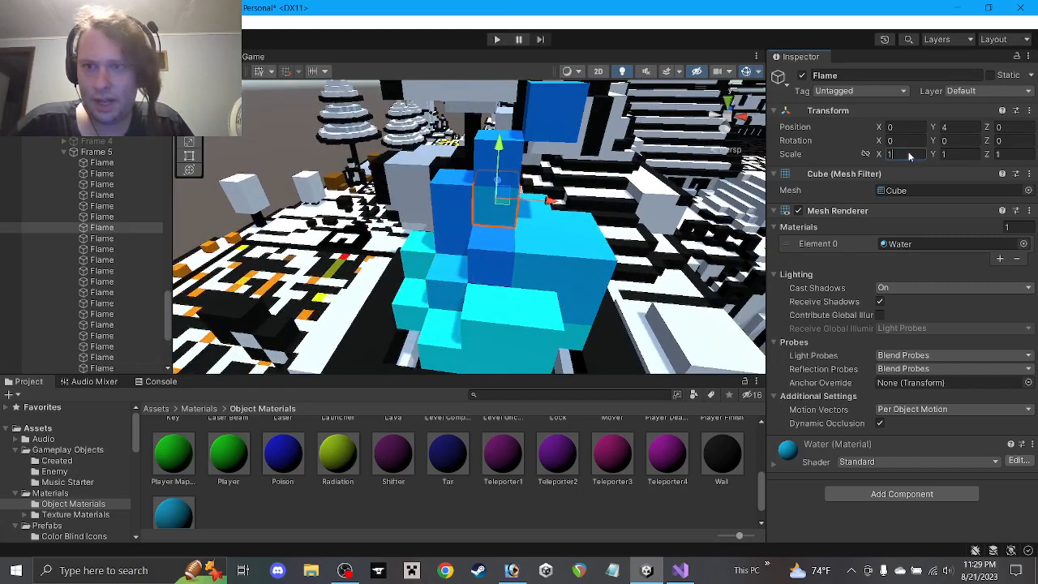
pyautogui.write('2')
pyautogui.click(911, 126)
pyautogui.write('.5')
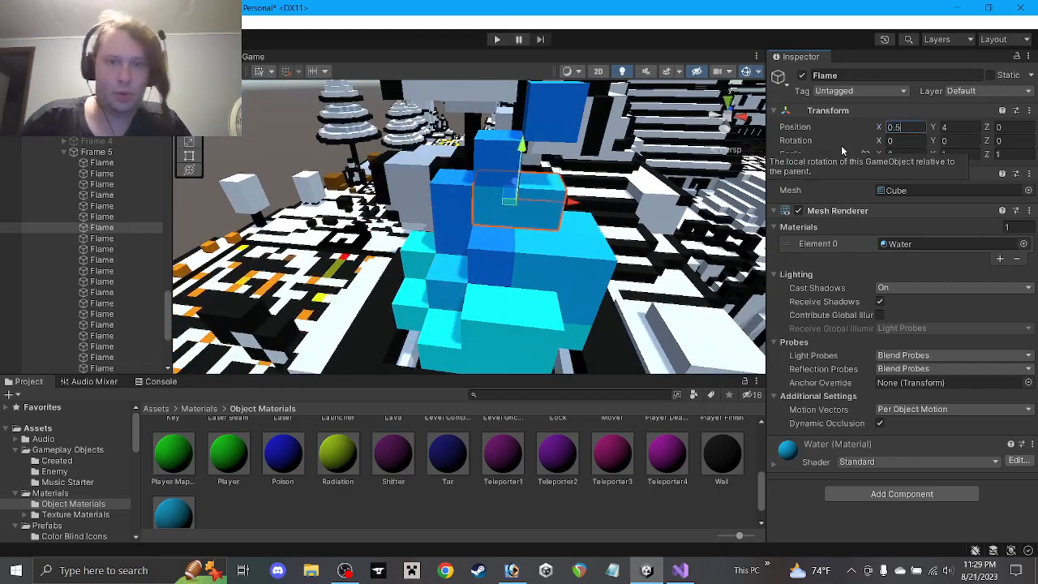
pyautogui.click(536, 527)
pyautogui.keyDown('alt'); pyautogui.moveTo(544, 347); pyautogui.dragTo(487, 308); pyautogui.keyUp('alt')
pyautogui.click(97, 151)
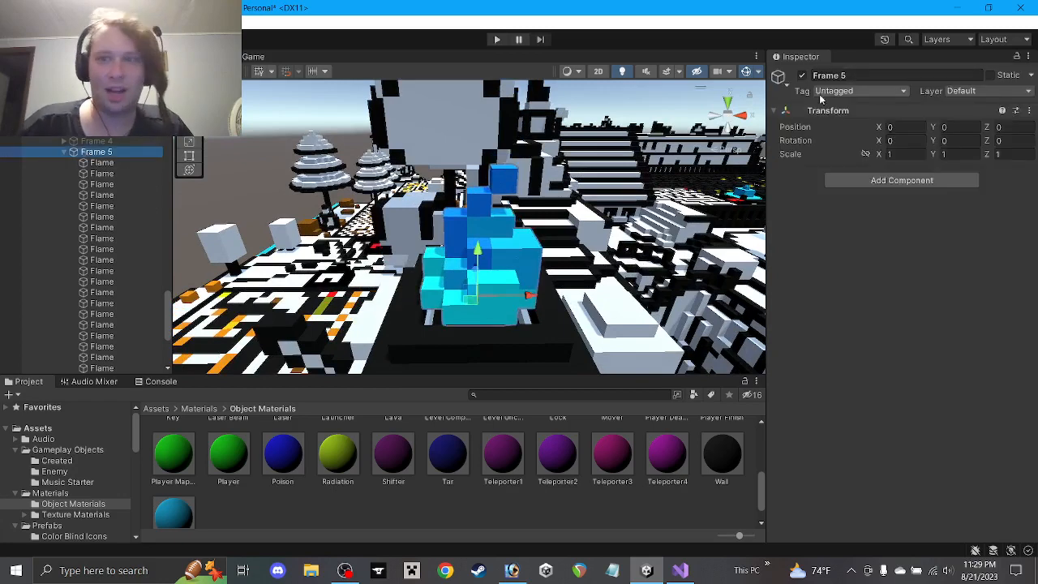
# Collapse and deactivate Frame 5, and duplicate it into an active Frame 6
pyautogui.scroll(-5, 100, 244)
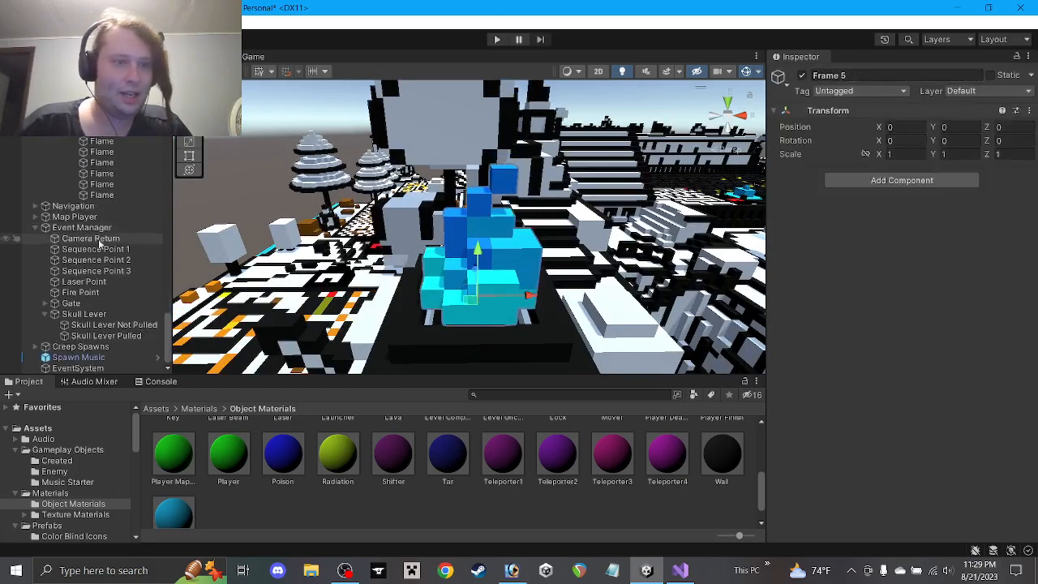
pyautogui.scroll(6, 95, 196)
pyautogui.click(64, 182)
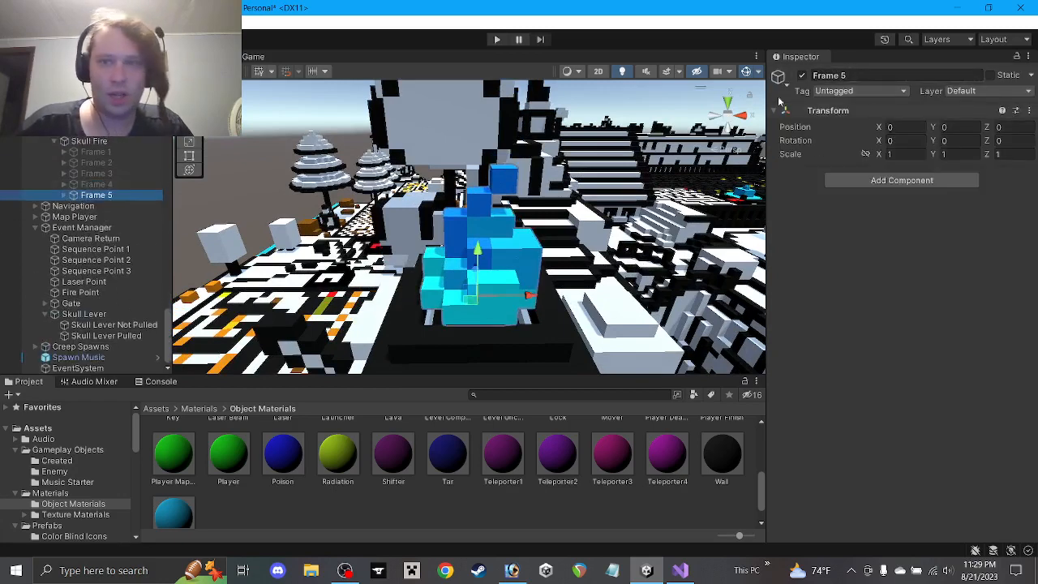
pyautogui.click(802, 75)
pyautogui.hotkey('ctrl', 'd')
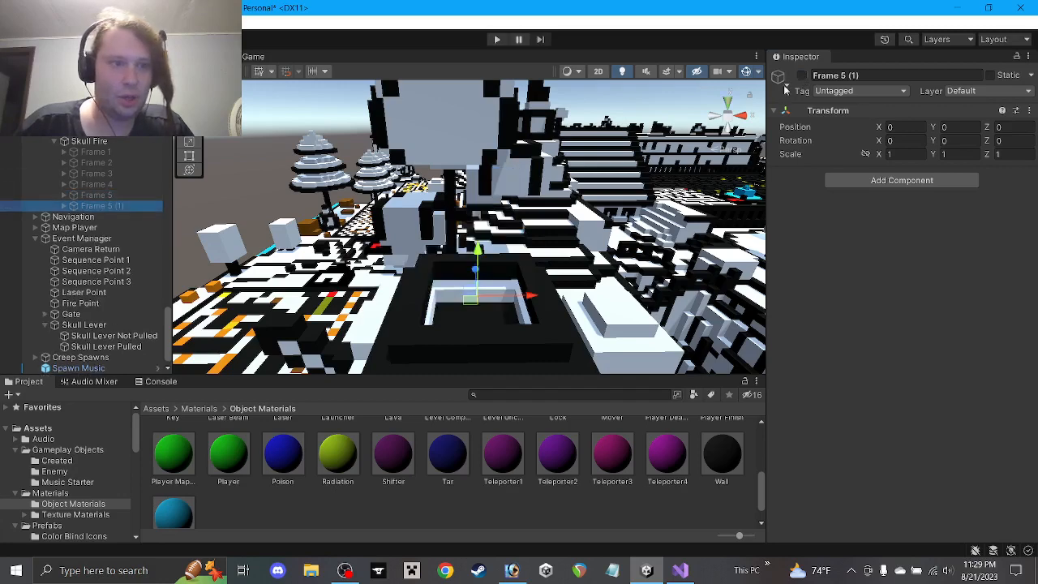
pyautogui.click(844, 74)
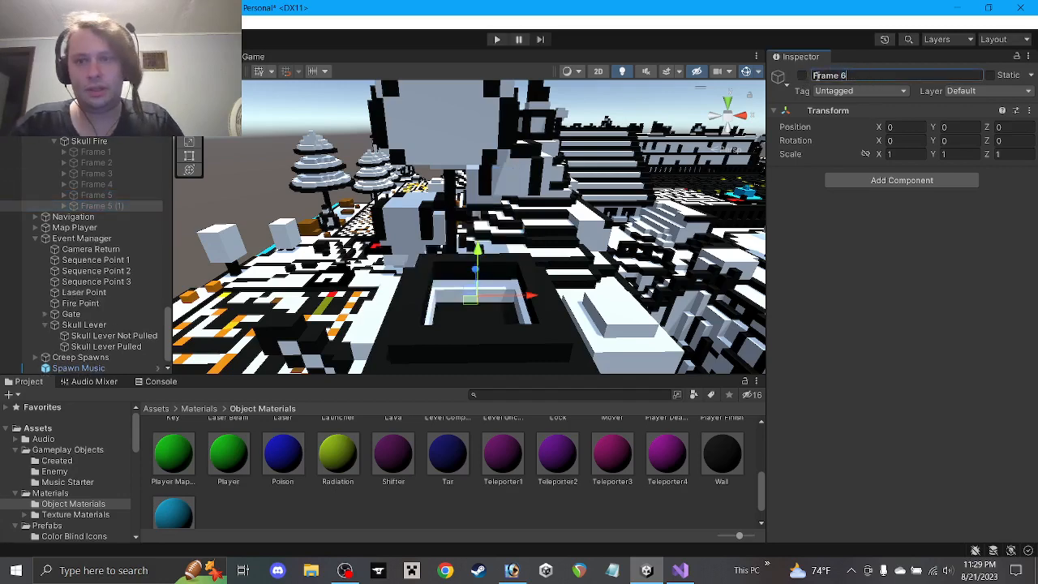
pyautogui.click(802, 75)
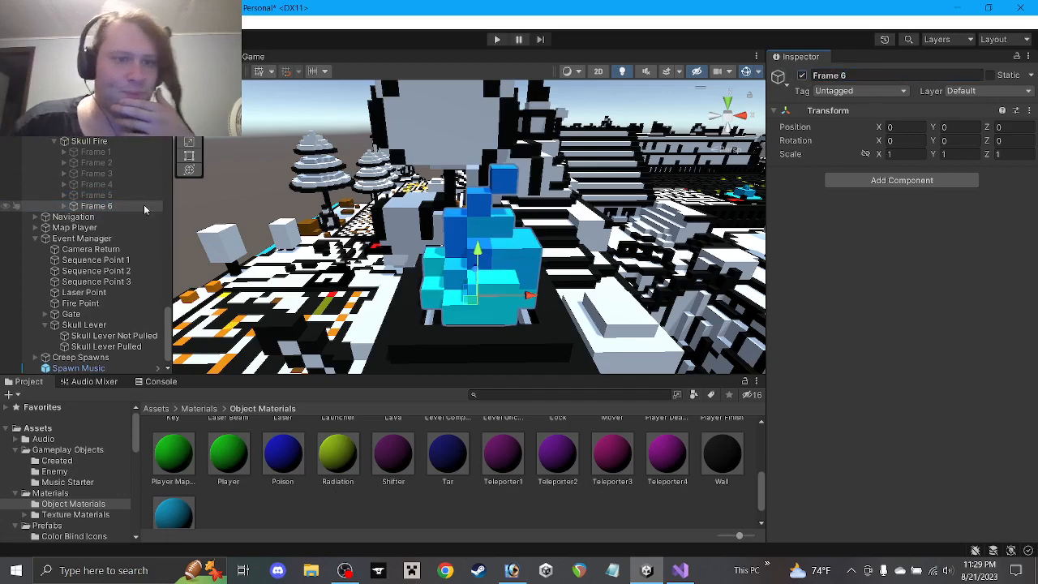
# Move one Frame 6 Flame cube left to X -2 and raise another by one unit
pyautogui.scroll(1, 464, 188)
pyautogui.keyDown('alt'); pyautogui.moveTo(464, 188); pyautogui.dragTo(461, 128); pyautogui.keyUp('alt')
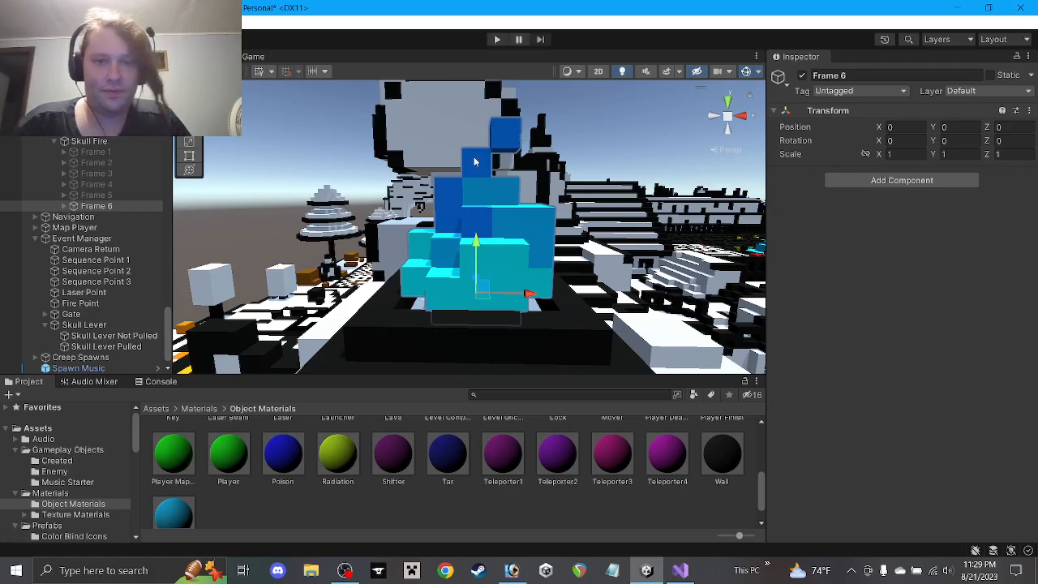
pyautogui.click(457, 204)
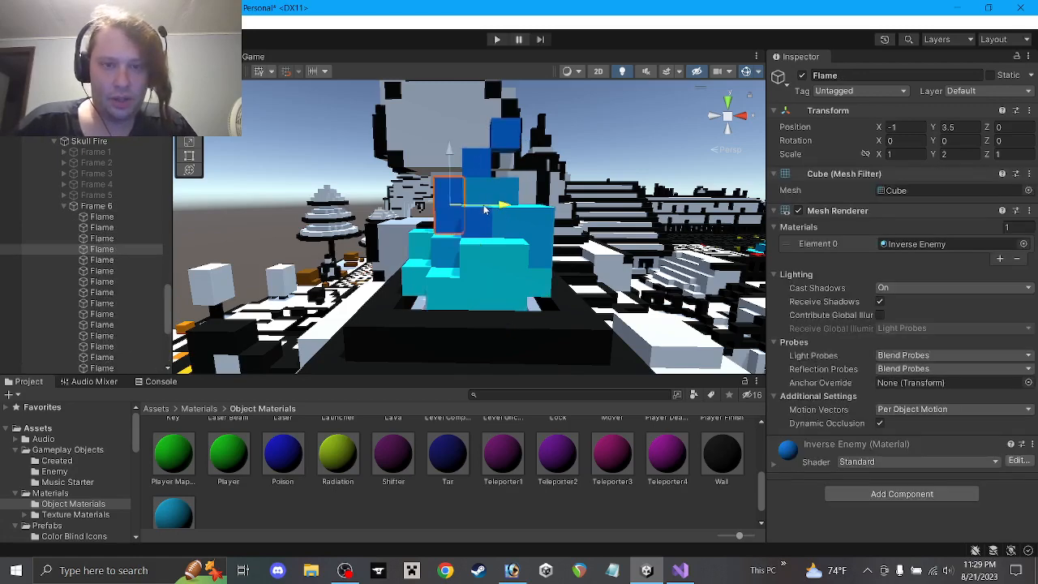
pyautogui.moveTo(481, 211); pyautogui.dragTo(453, 211)
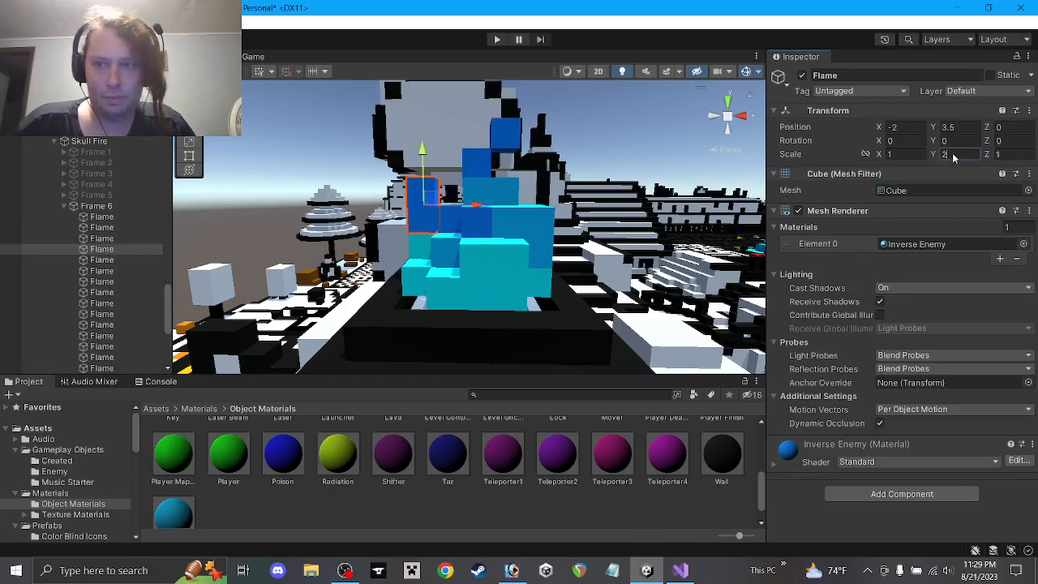
pyautogui.write('1')
pyautogui.write('3')
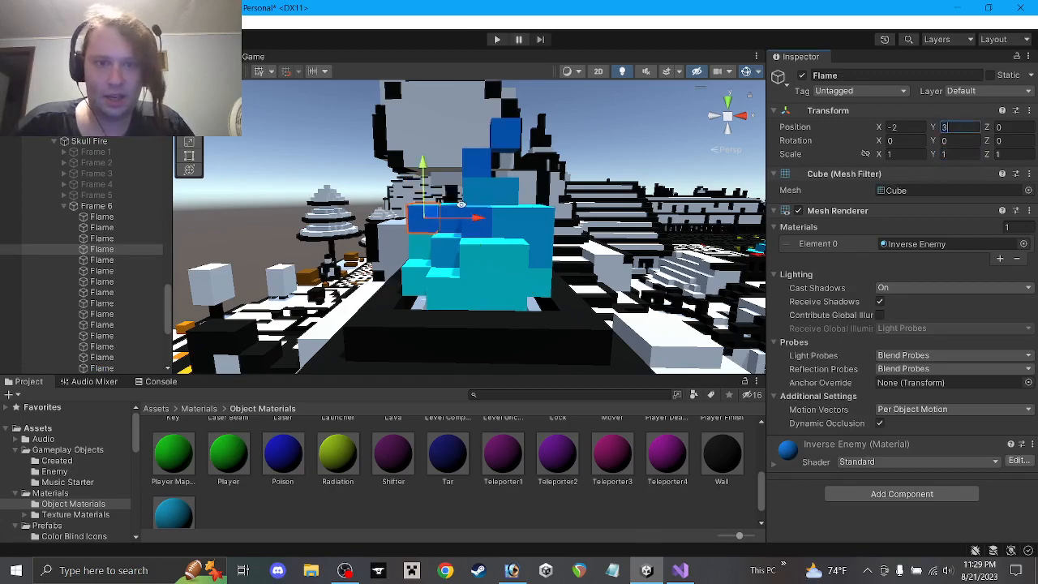
pyautogui.keyDown('alt'); pyautogui.moveTo(461, 204); pyautogui.dragTo(454, 300); pyautogui.keyUp('alt')
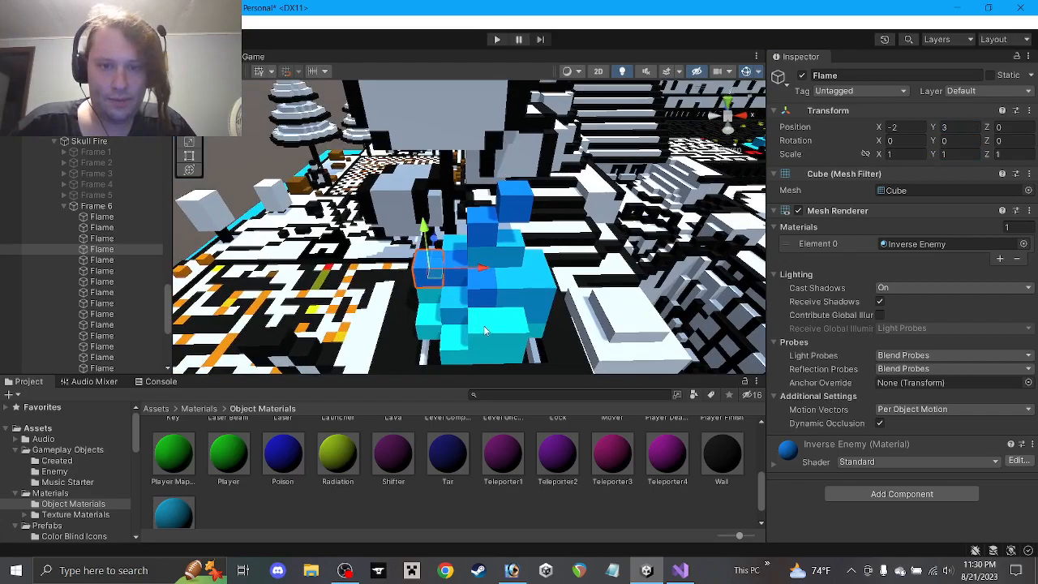
pyautogui.click(491, 332)
pyautogui.click(452, 290)
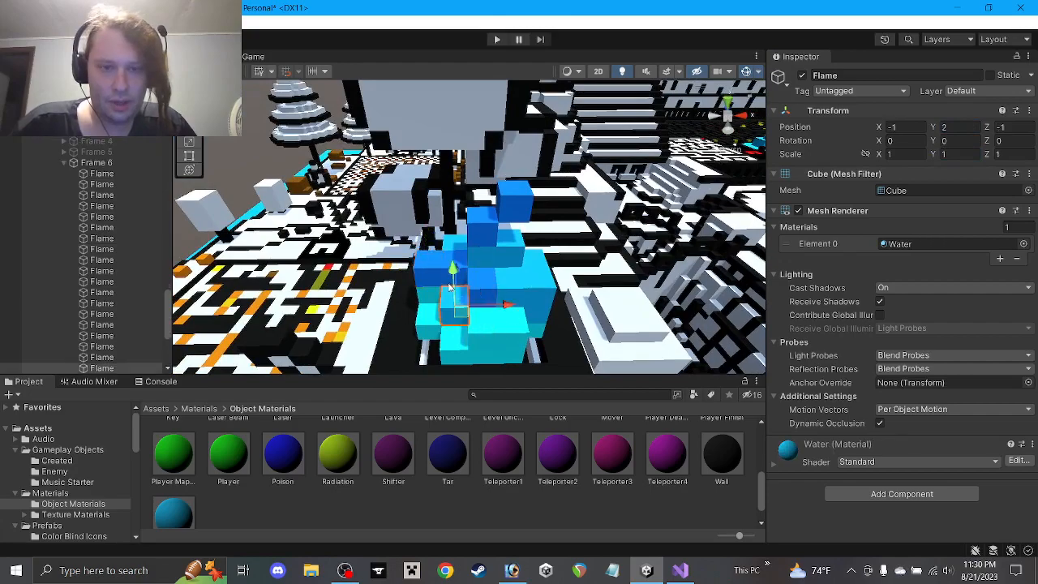
pyautogui.moveTo(453, 267); pyautogui.dragTo(392, 323)
# Lower the tall Flame cube, shift the Inverse Key cube along X, and move two more cubes along X and Z
pyautogui.click(523, 246)
pyautogui.moveTo(496, 213); pyautogui.dragTo(515, 241)
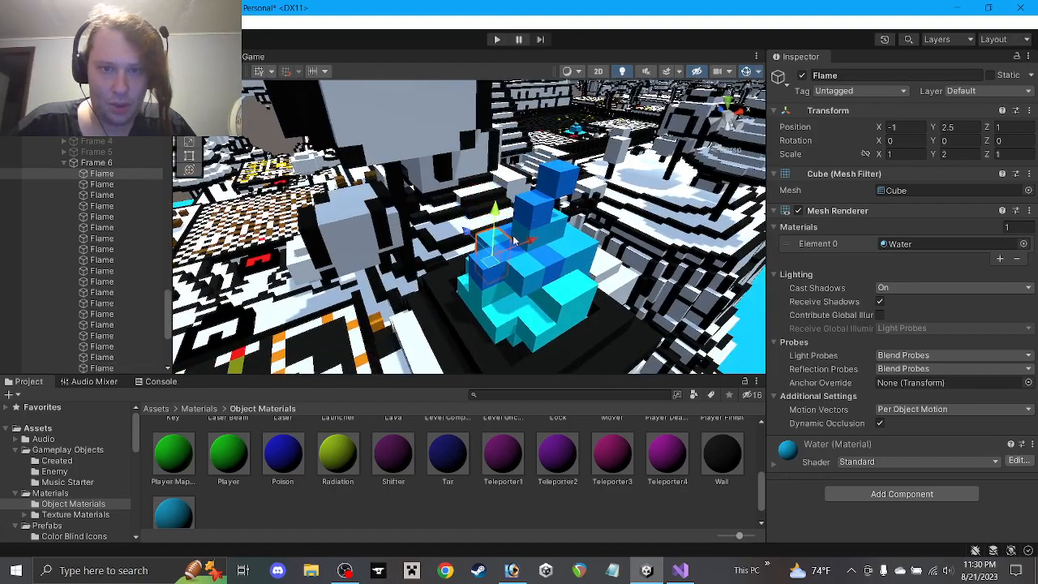
pyautogui.click(520, 248)
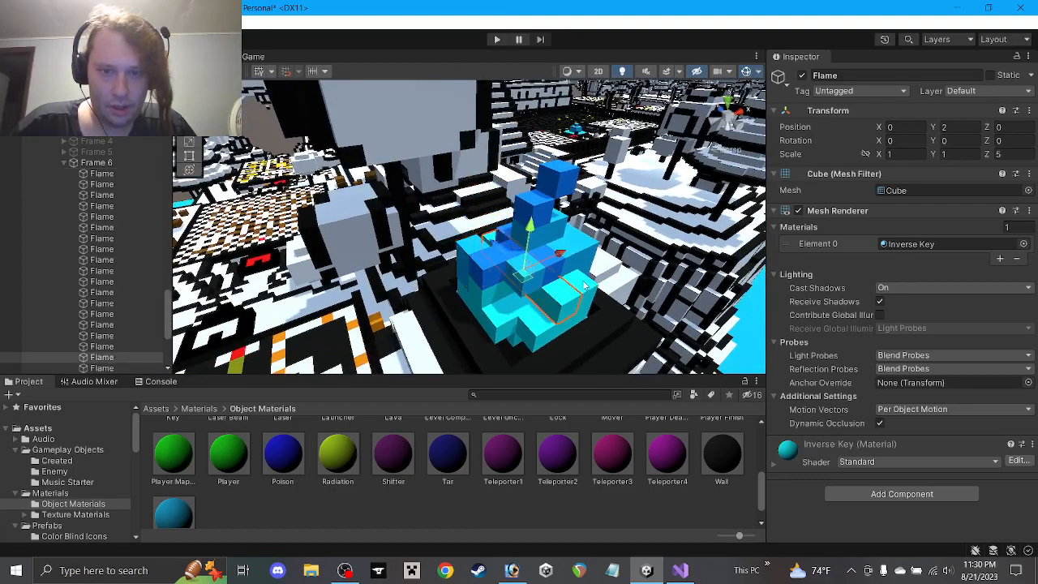
pyautogui.moveTo(558, 258); pyautogui.dragTo(425, 259)
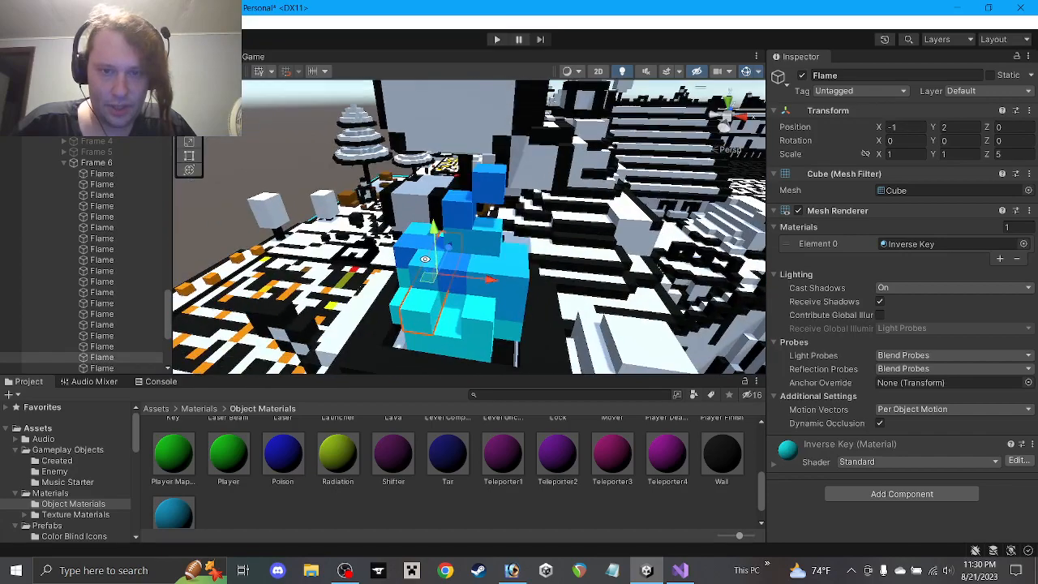
pyautogui.click(479, 315)
pyautogui.moveTo(530, 285); pyautogui.dragTo(558, 258)
pyautogui.click(498, 274)
pyautogui.keyDown('alt'); pyautogui.moveTo(497, 274); pyautogui.dragTo(404, 284); pyautogui.keyUp('alt')
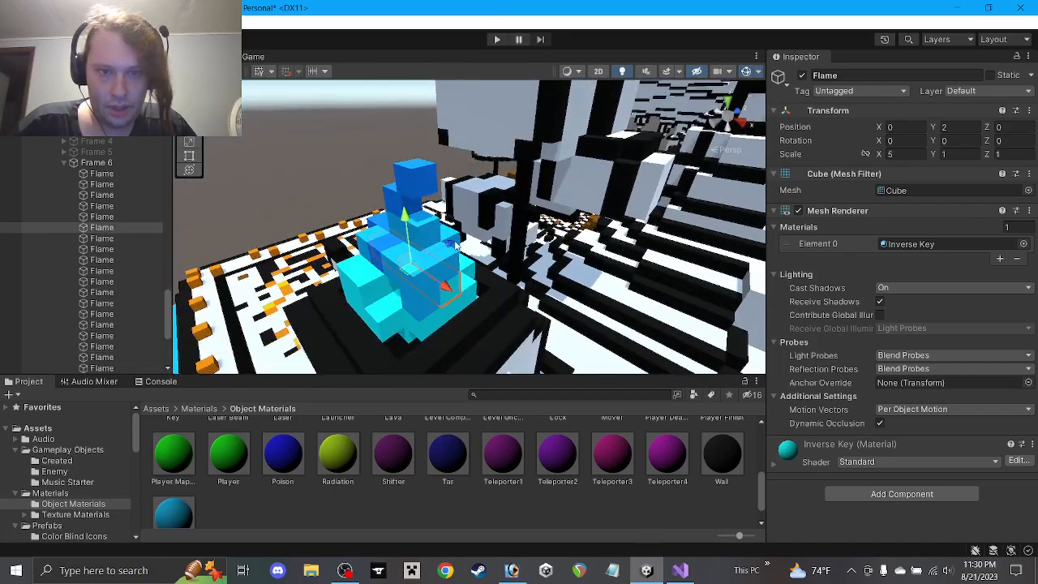
pyautogui.keyDown('ctrl'); pyautogui.moveTo(455, 246); pyautogui.dragTo(586, 254); pyautogui.keyUp('ctrl')
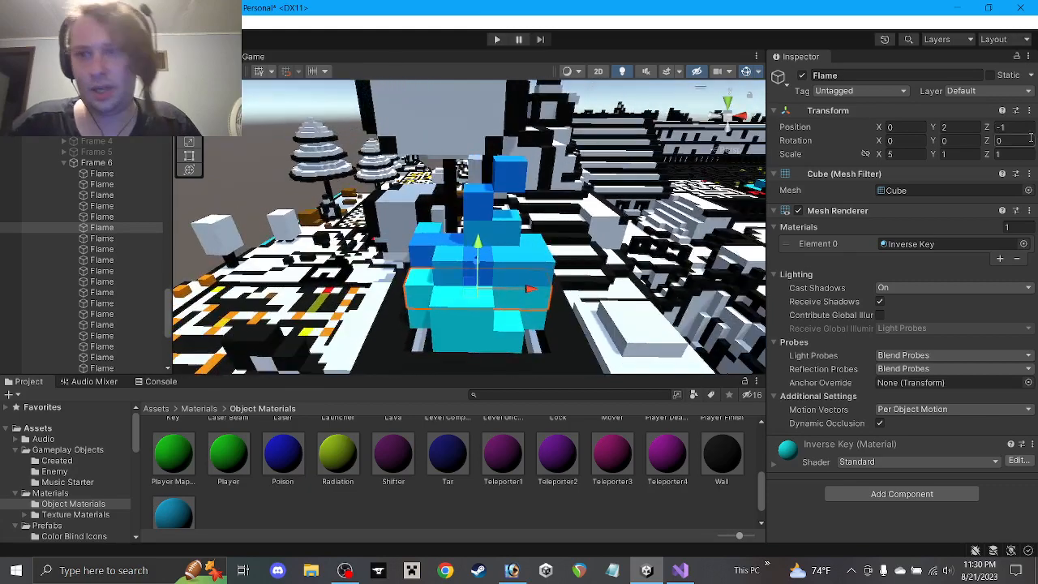
# Move the top Inverse Enemy Flame cube to (-1,4,0) and the uppermost cube to (0,6,0)
pyautogui.click(513, 266)
pyautogui.keyDown('alt'); pyautogui.moveTo(513, 270); pyautogui.dragTo(588, 264); pyautogui.keyUp('alt')
pyautogui.click(508, 292)
pyautogui.click(467, 218)
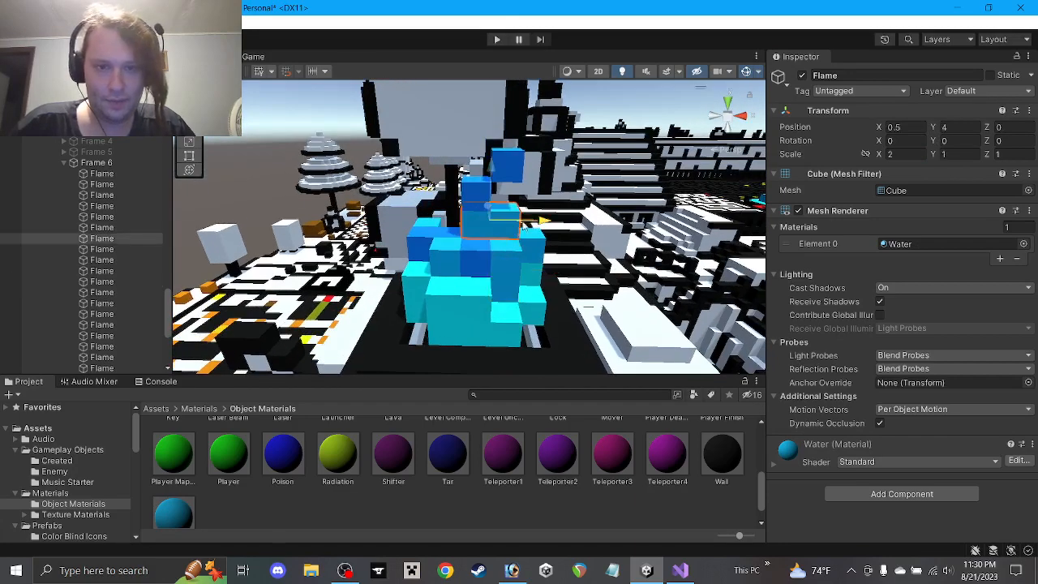
pyautogui.click(476, 198)
pyautogui.keyDown('ctrl'); pyautogui.moveTo(483, 195); pyautogui.dragTo(458, 213); pyautogui.keyUp('ctrl')
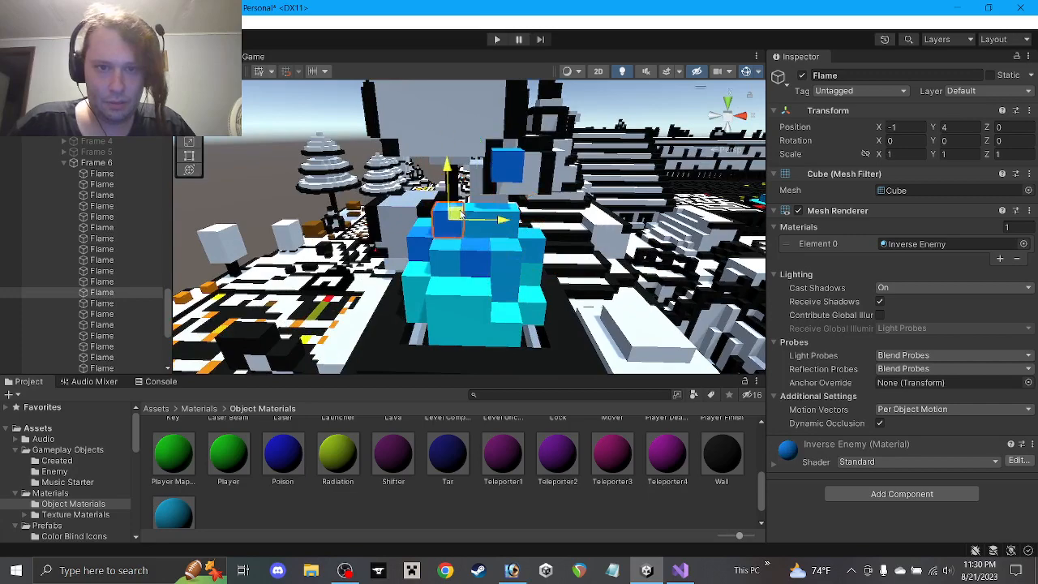
pyautogui.click(519, 162)
pyautogui.keyDown('ctrl'); pyautogui.moveTo(489, 174); pyautogui.dragTo(449, 182); pyautogui.keyUp('ctrl')
pyautogui.keyDown('alt'); pyautogui.moveTo(501, 222); pyautogui.dragTo(506, 201); pyautogui.keyUp('alt')
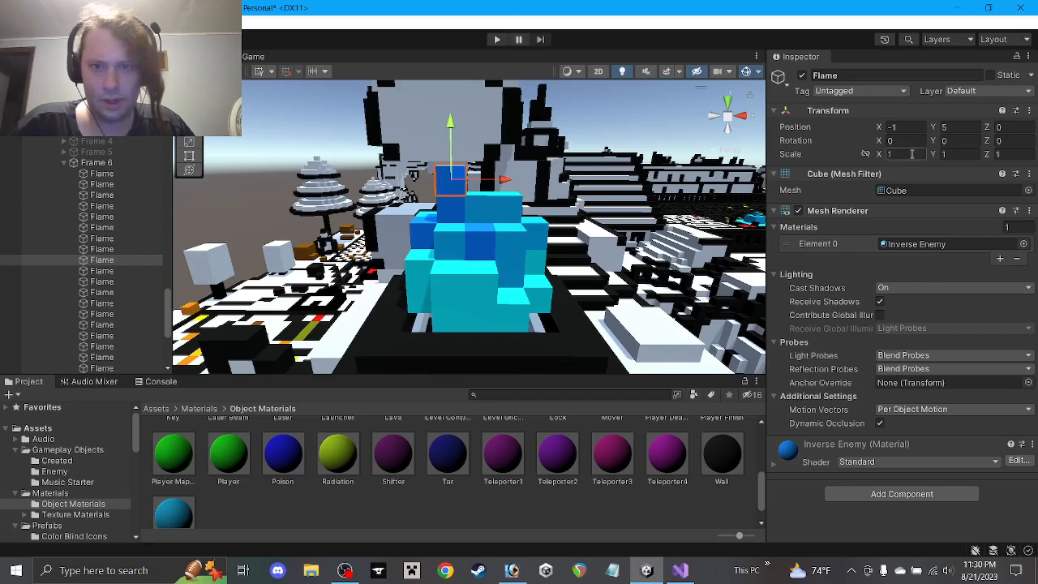
pyautogui.keyDown('ctrl'); pyautogui.moveTo(445, 184); pyautogui.dragTo(478, 158); pyautogui.keyUp('ctrl')
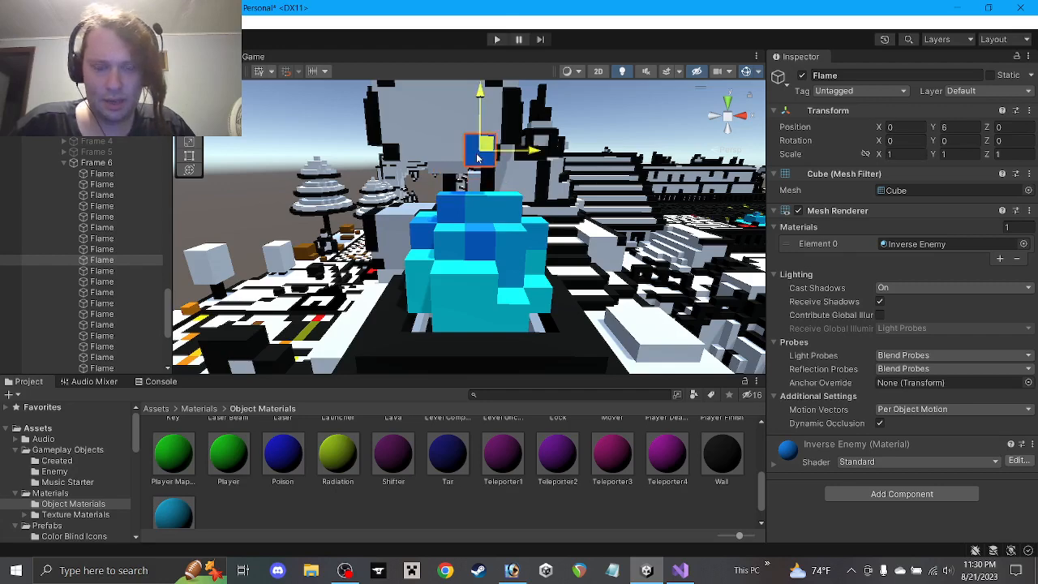
# Make the Flame cube at (-1,4,0) 2 units tall and raise it to Y 4.5
pyautogui.click(456, 203)
pyautogui.write('2')
pyautogui.click(962, 127)
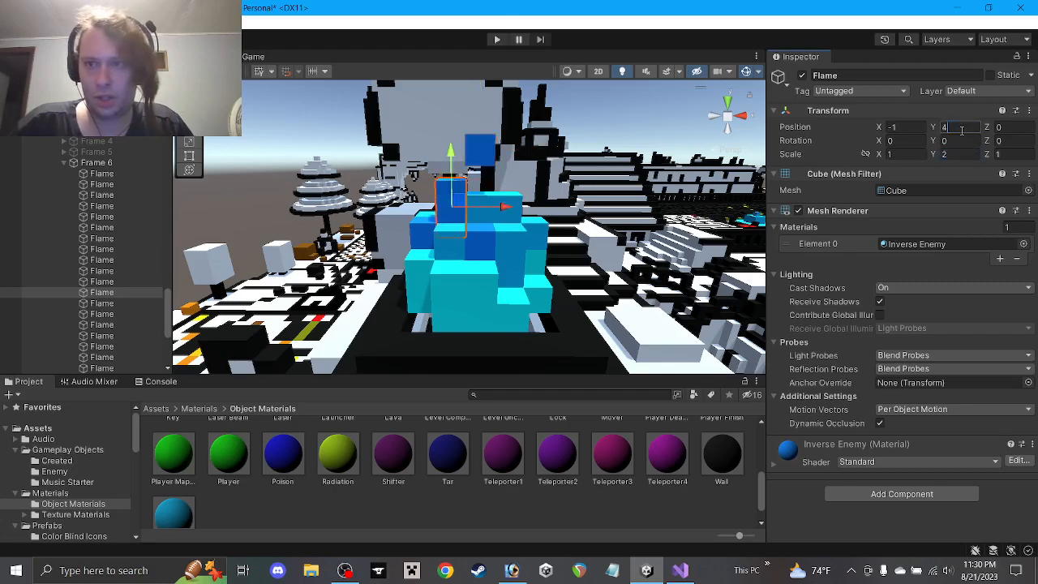
pyautogui.write('4.5')
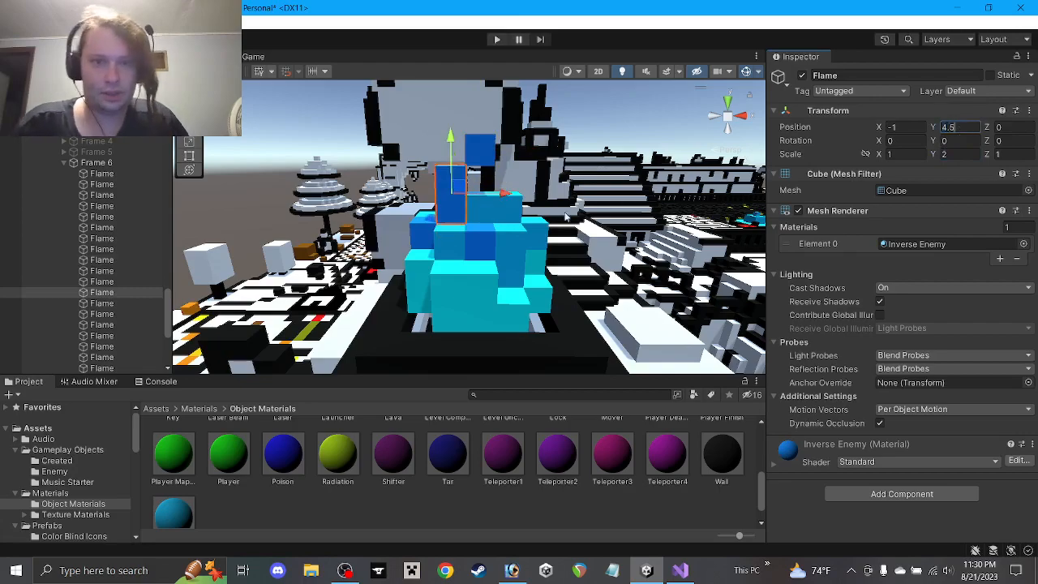
pyautogui.keyDown('alt'); pyautogui.moveTo(567, 216); pyautogui.dragTo(690, 258); pyautogui.keyUp('alt')
pyautogui.click(613, 525)
pyautogui.keyDown('alt'); pyautogui.moveTo(519, 255); pyautogui.dragTo(677, 309); pyautogui.keyUp('alt')
pyautogui.scroll(4, 535, 271)
pyautogui.keyDown('alt'); pyautogui.moveTo(536, 271); pyautogui.dragTo(854, 146); pyautogui.keyUp('alt')
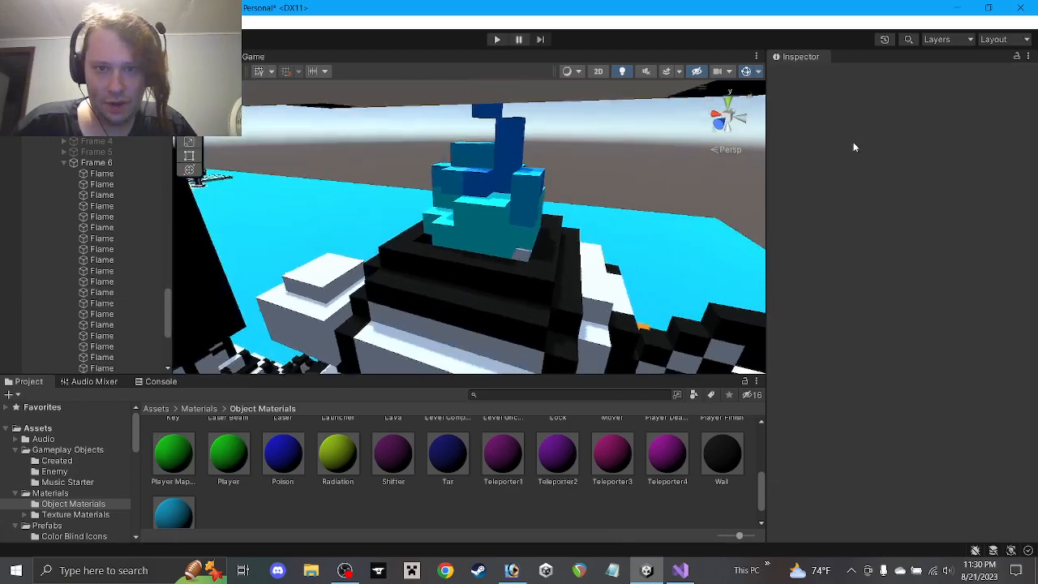
pyautogui.keyDown('alt'); pyautogui.moveTo(492, 224); pyautogui.dragTo(497, 278); pyautogui.keyUp('alt')
# Stretch the Flame cube at (-1,3,-1) to Z scale 3 and slide it to Z 0
pyautogui.click(435, 277)
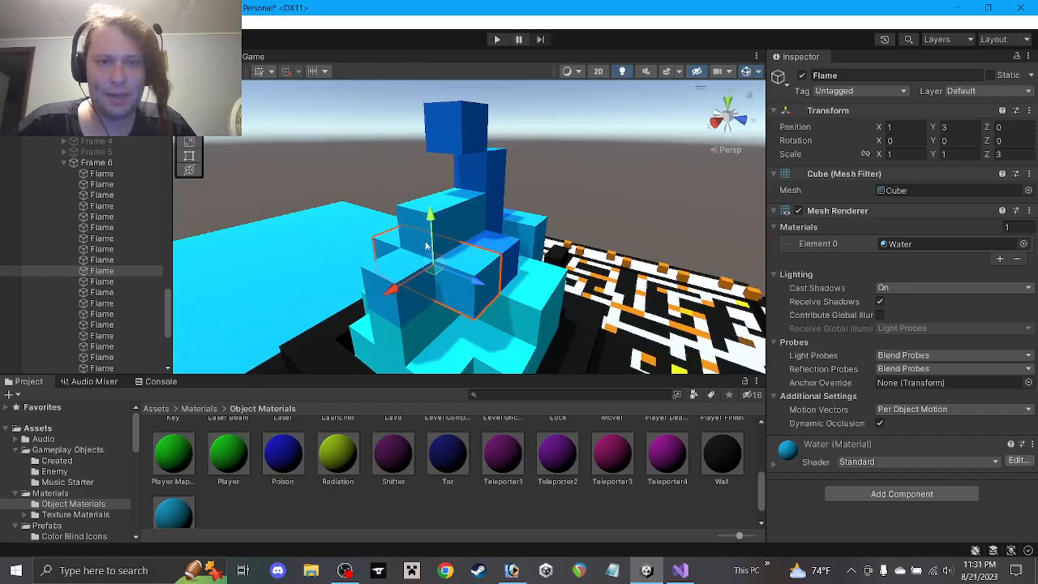
pyautogui.keyDown('alt'); pyautogui.moveTo(426, 246); pyautogui.dragTo(821, 191); pyautogui.keyUp('alt')
pyautogui.click(489, 354)
pyautogui.keyDown('alt'); pyautogui.moveTo(489, 354); pyautogui.dragTo(688, 339); pyautogui.keyUp('alt')
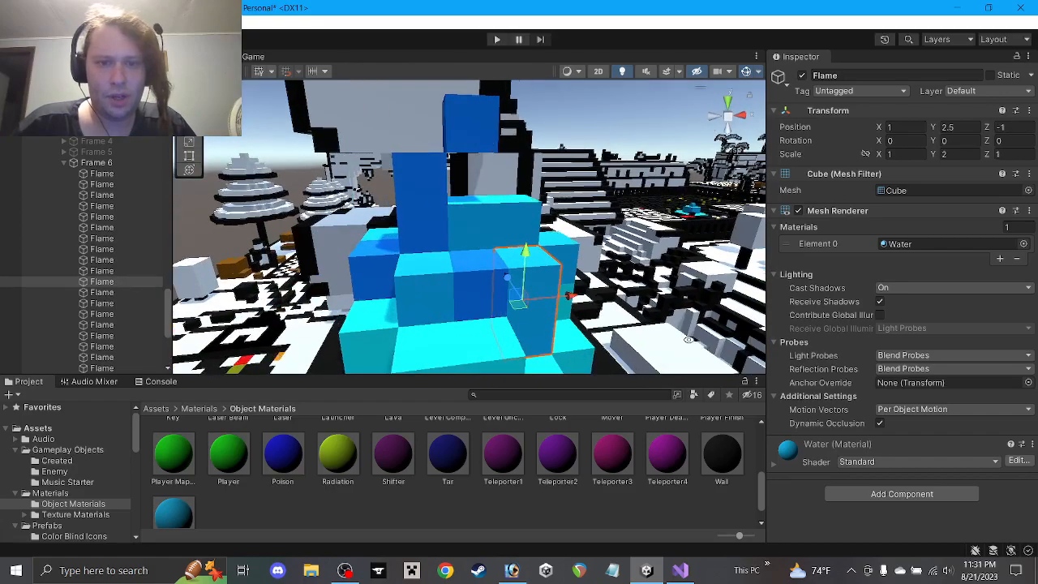
pyautogui.click(430, 294)
pyautogui.keyDown('alt'); pyautogui.moveTo(430, 293); pyautogui.dragTo(568, 333); pyautogui.keyUp('alt')
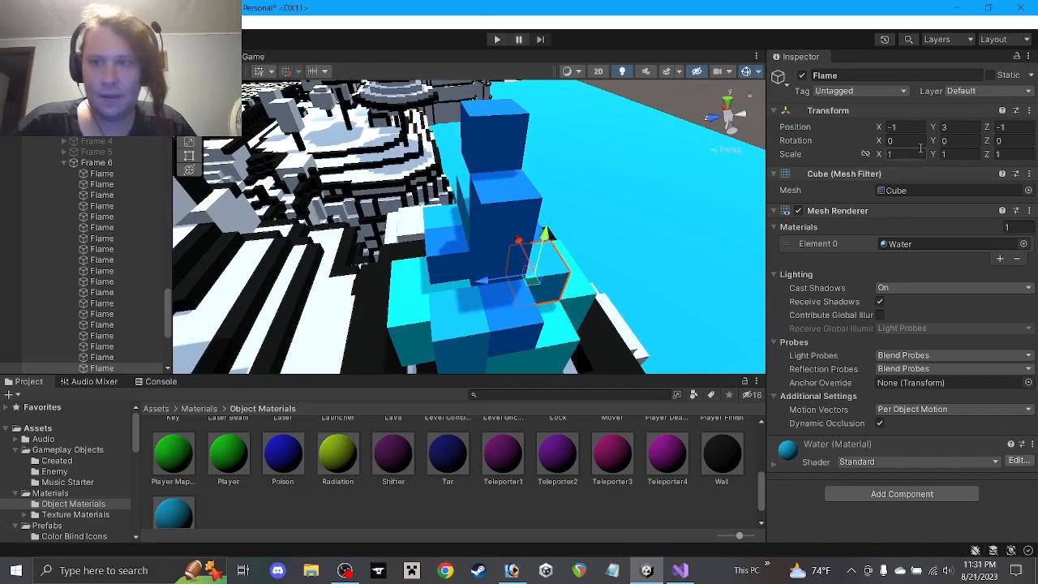
pyautogui.click(1006, 155)
pyautogui.write('3')
pyautogui.moveTo(492, 280); pyautogui.dragTo(443, 285)
pyautogui.keyDown('alt'); pyautogui.moveTo(500, 238); pyautogui.dragTo(387, 182); pyautogui.keyUp('alt')
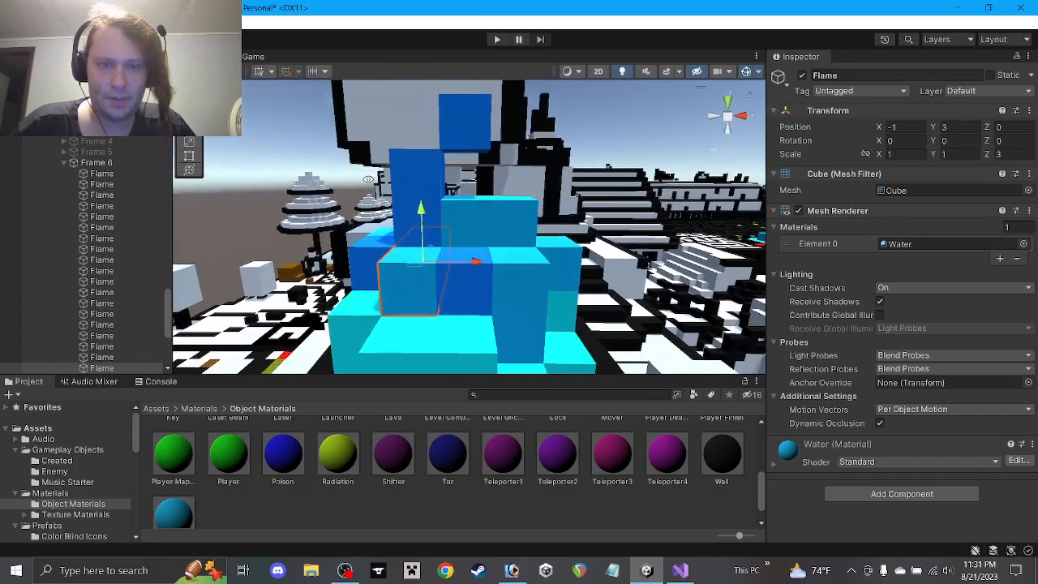
pyautogui.scroll(-5, 389, 187)
pyautogui.click(500, 503)
pyautogui.scroll(-1, 478, 283)
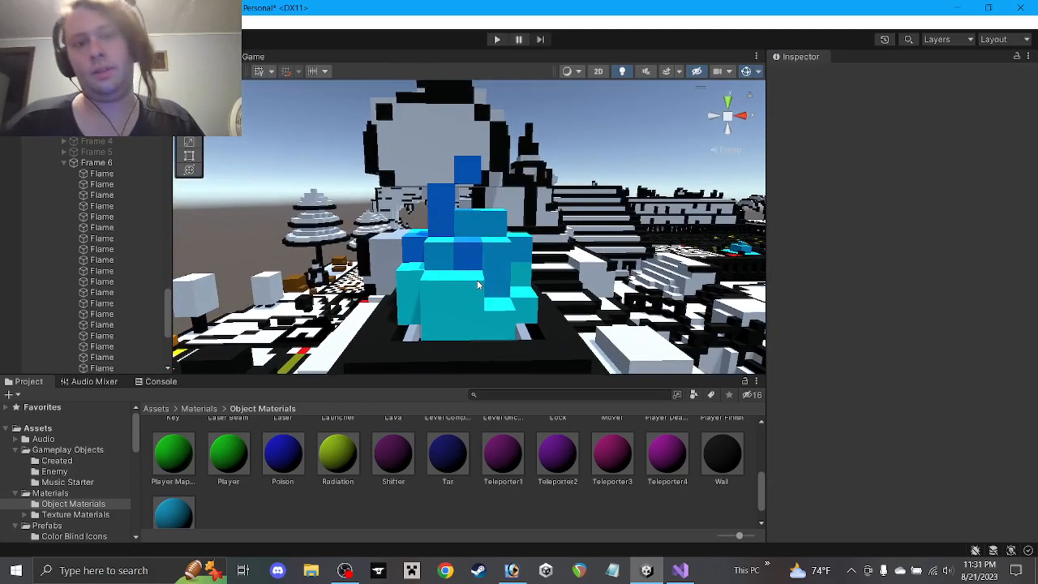
# Save the scene and rename Flame (1) to Flame
pyautogui.hotkey('ctrl', 's')
pyautogui.scroll(-1, 484, 253)
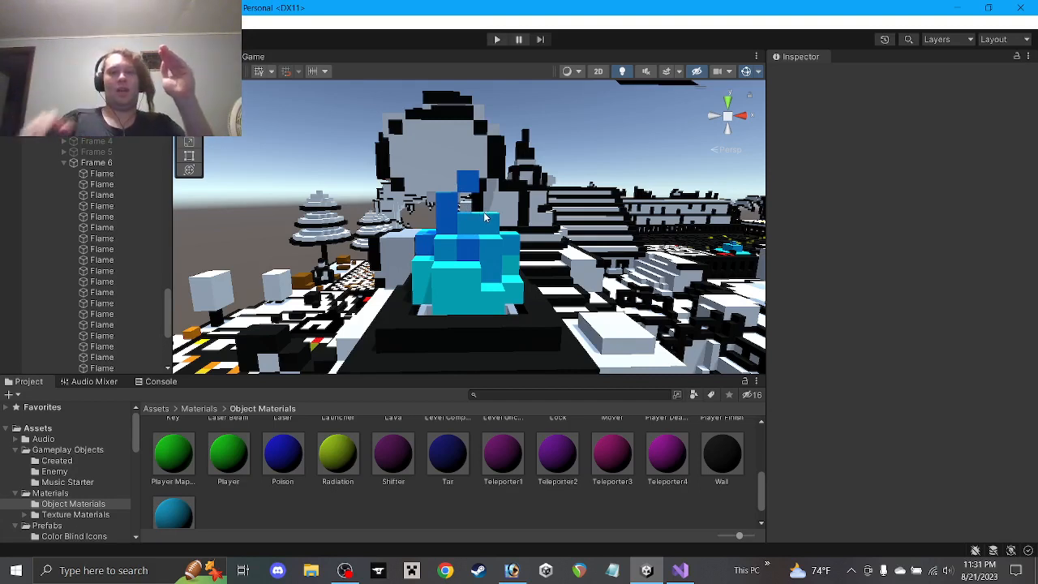
pyautogui.scroll(-5, 97, 275)
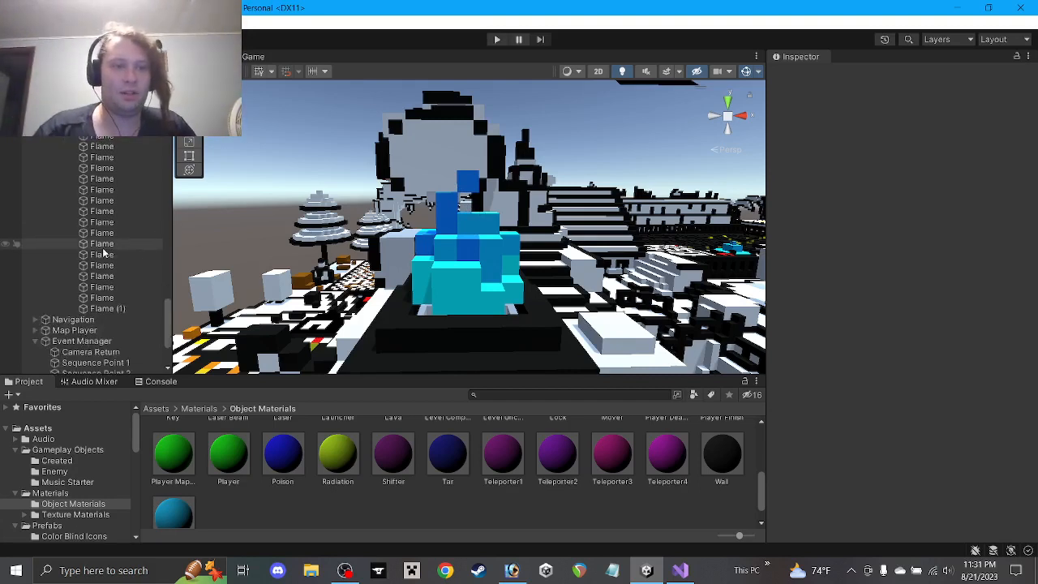
pyautogui.click(143, 226)
pyautogui.click(870, 75)
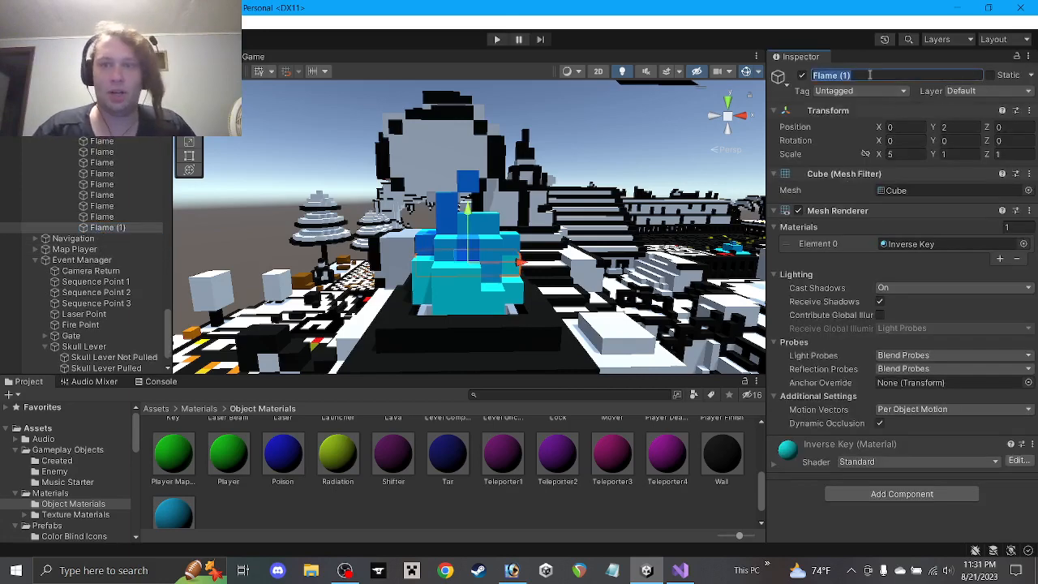
pyautogui.scroll(1, 375, 237)
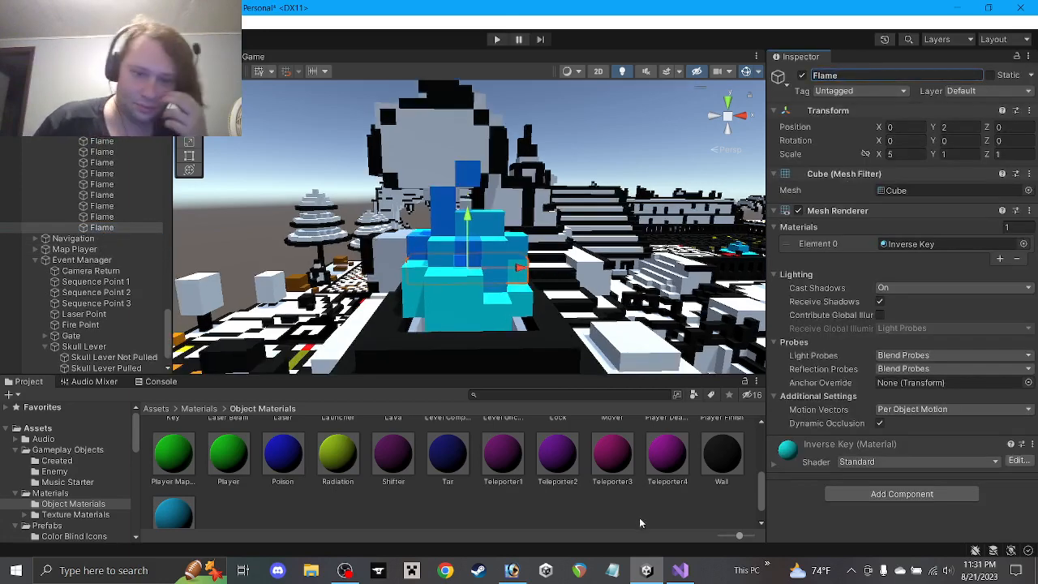
pyautogui.click(640, 522)
# Give the central Water Flame cube height 2 at Y position 3.5, then lower it slightly
pyautogui.keyDown('alt'); pyautogui.moveTo(457, 261); pyautogui.dragTo(235, 254); pyautogui.keyUp('alt')
pyautogui.click(406, 287)
pyautogui.keyDown('alt'); pyautogui.moveTo(407, 287); pyautogui.dragTo(455, 288); pyautogui.keyUp('alt')
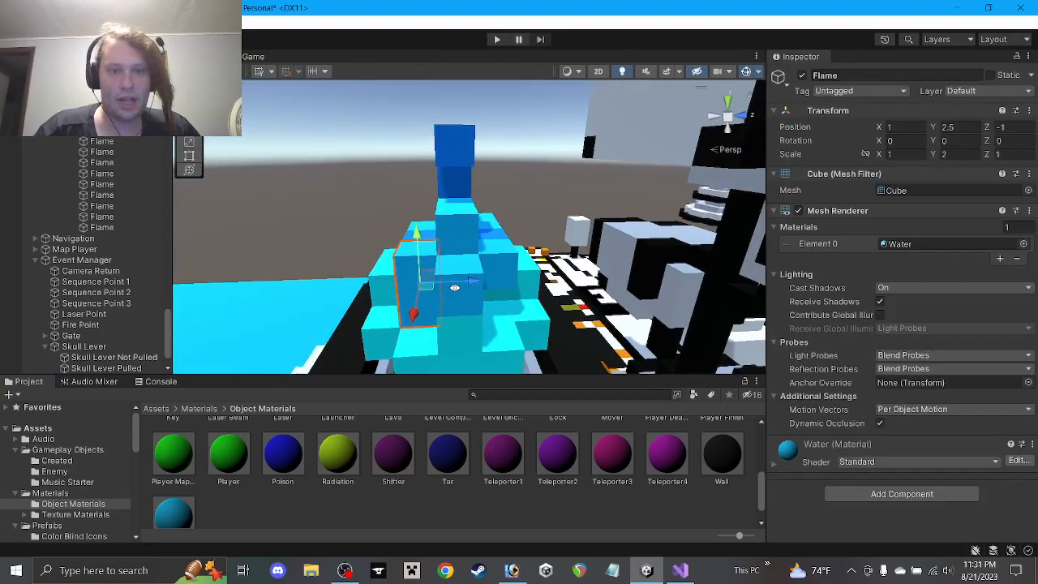
pyautogui.click(504, 266)
pyautogui.keyDown('alt'); pyautogui.moveTo(506, 267); pyautogui.dragTo(424, 308); pyautogui.keyUp('alt')
pyautogui.click(419, 307)
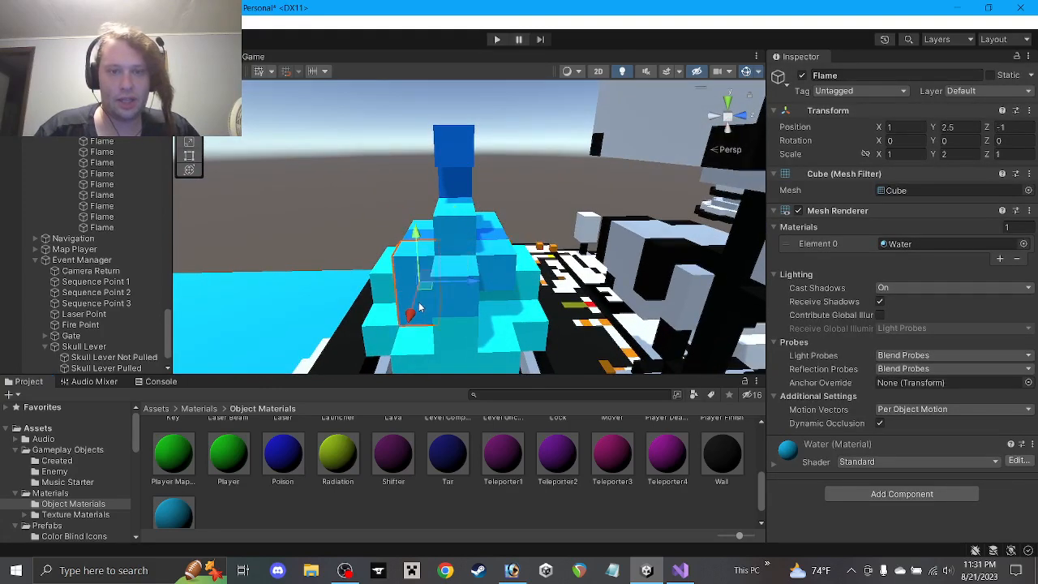
pyautogui.click(454, 267)
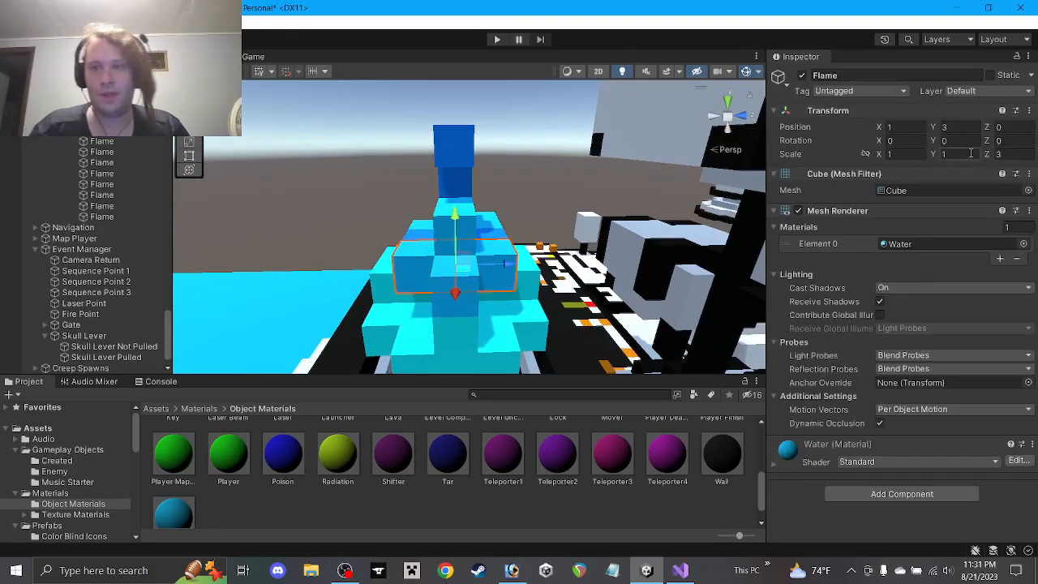
pyautogui.write('2')
pyautogui.click(962, 130)
pyautogui.write('3')
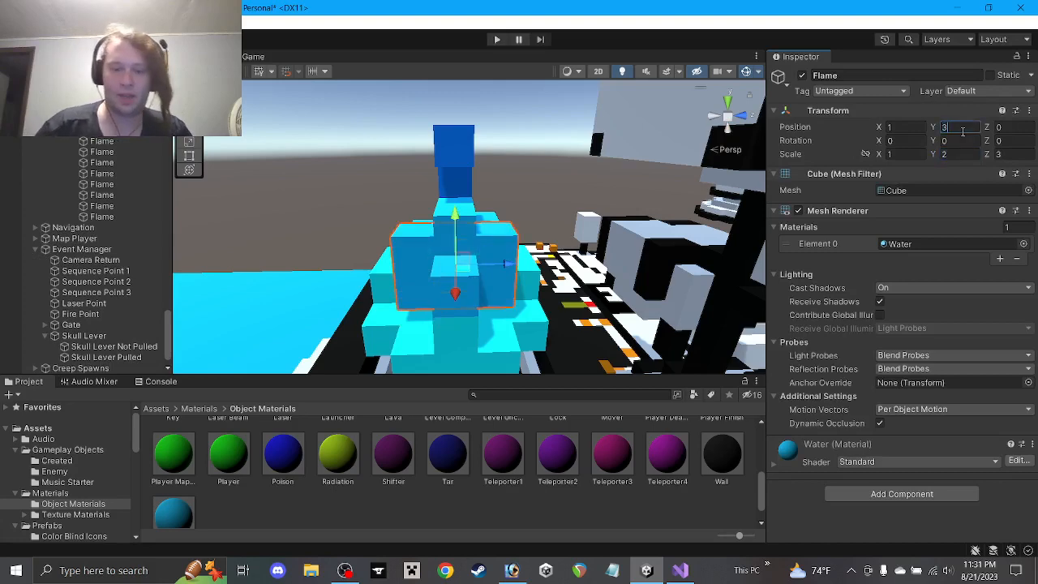
pyautogui.write('.5')
pyautogui.moveTo(455, 245)
pyautogui.keyDown('ctrl'); pyautogui.mouseDown()
pyautogui.moveTo(459, 282)
pyautogui.moveTo(321, 301)
pyautogui.moveTo(445, 262)
pyautogui.mouseUp(); pyautogui.keyUp('ctrl')
pyautogui.click(486, 500)
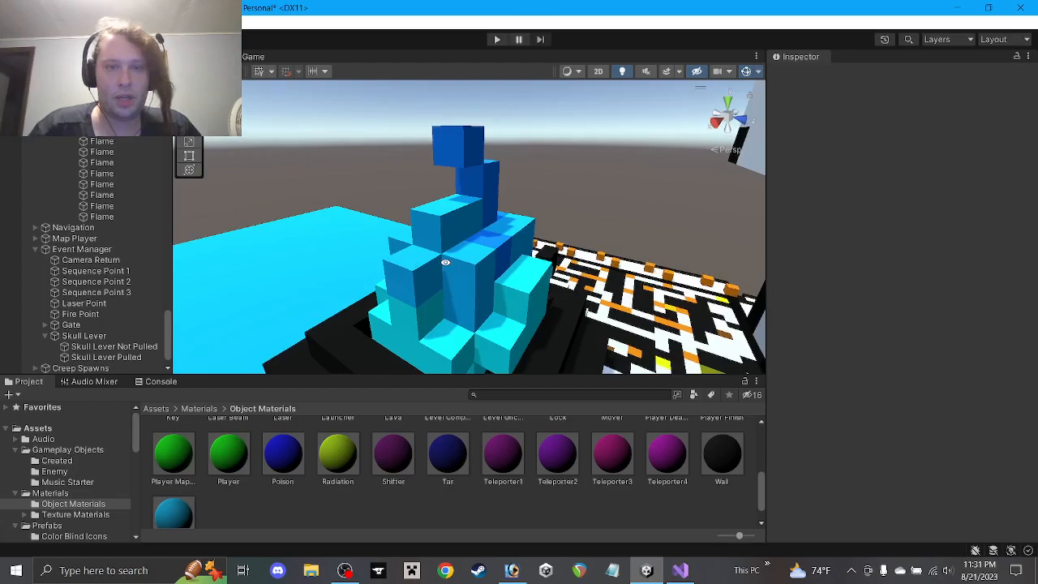
# Set the left-side Flame cube to Y scale 2 and Y position 3.5
pyautogui.keyDown('alt'); pyautogui.moveTo(348, 247); pyautogui.dragTo(446, 232); pyautogui.keyUp('alt')
pyautogui.scroll(-3, 557, 264)
pyautogui.click(404, 247)
pyautogui.click(960, 154)
pyautogui.write('2')
pyautogui.click(956, 130)
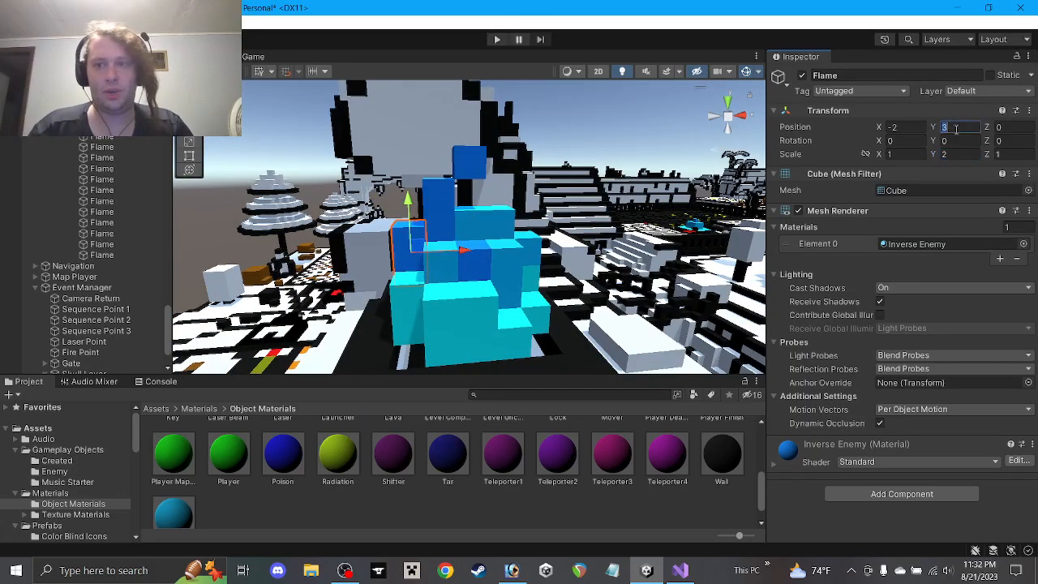
pyautogui.write('3.5')
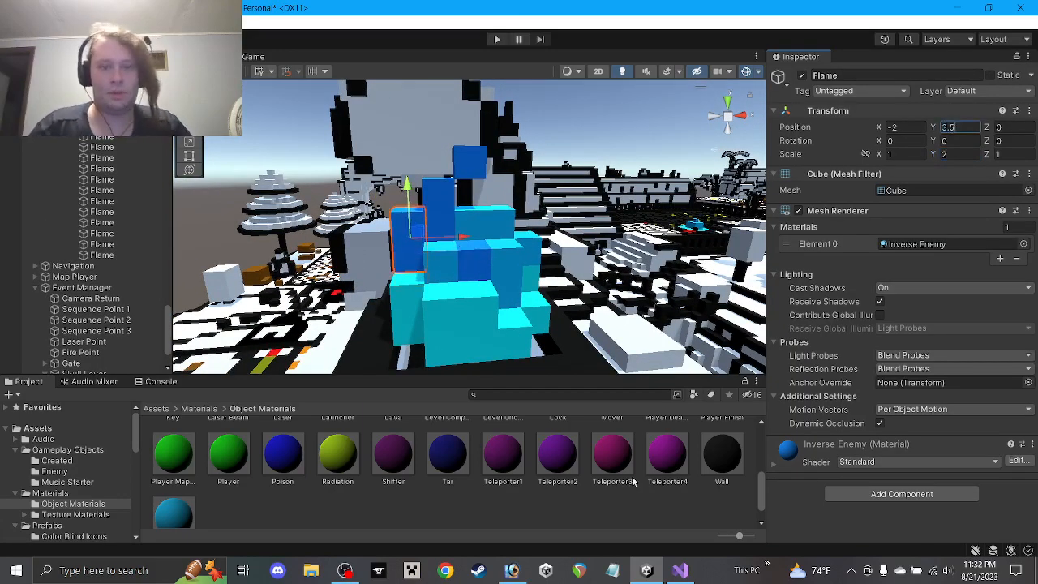
pyautogui.click(605, 510)
pyautogui.scroll(-2, 530, 331)
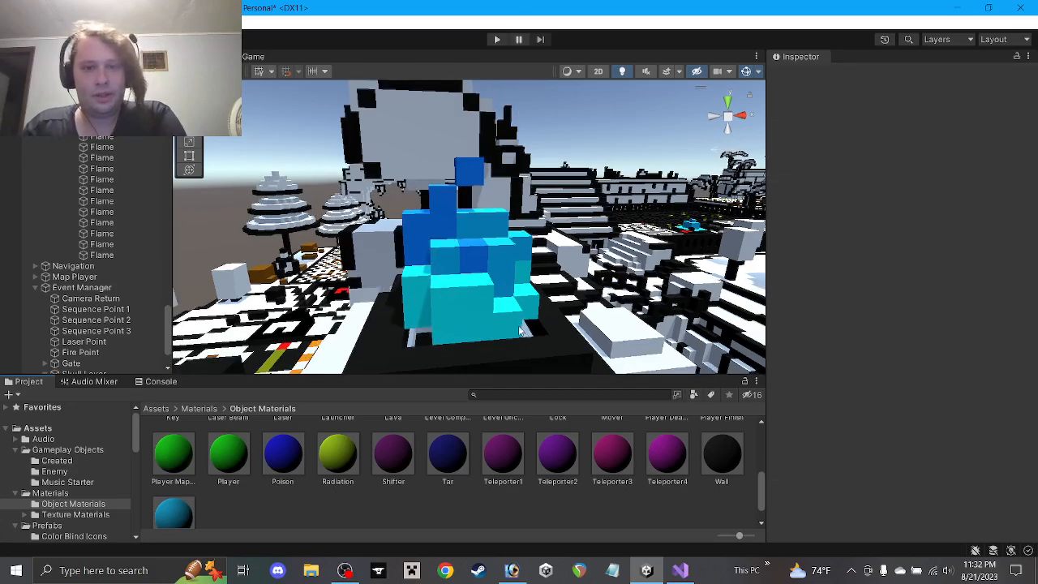
pyautogui.scroll(5, 73, 268)
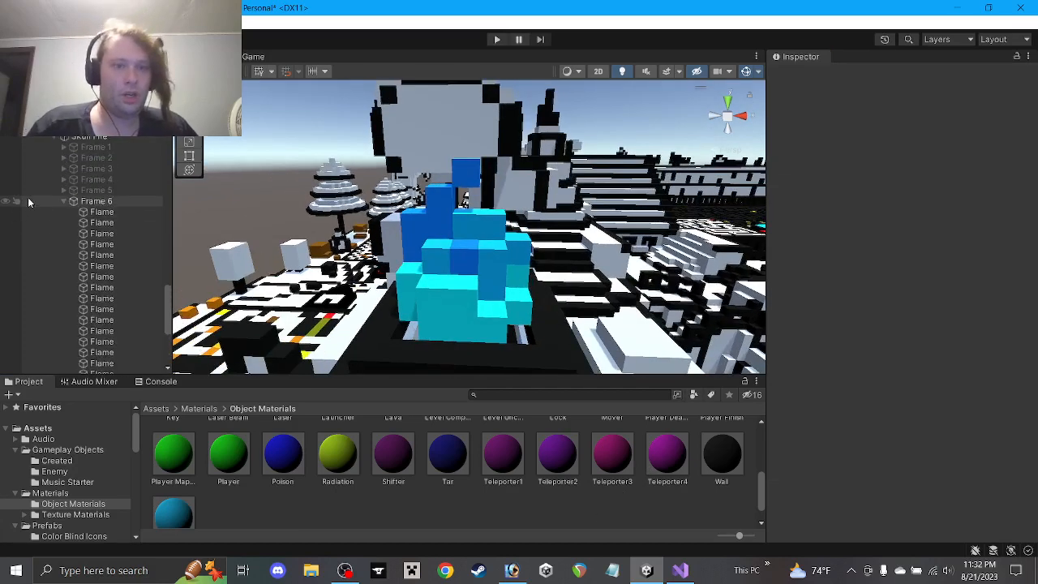
# Switch off Frame 6, briefly showing Frame 4 to compare before hiding it again
pyautogui.click(65, 282)
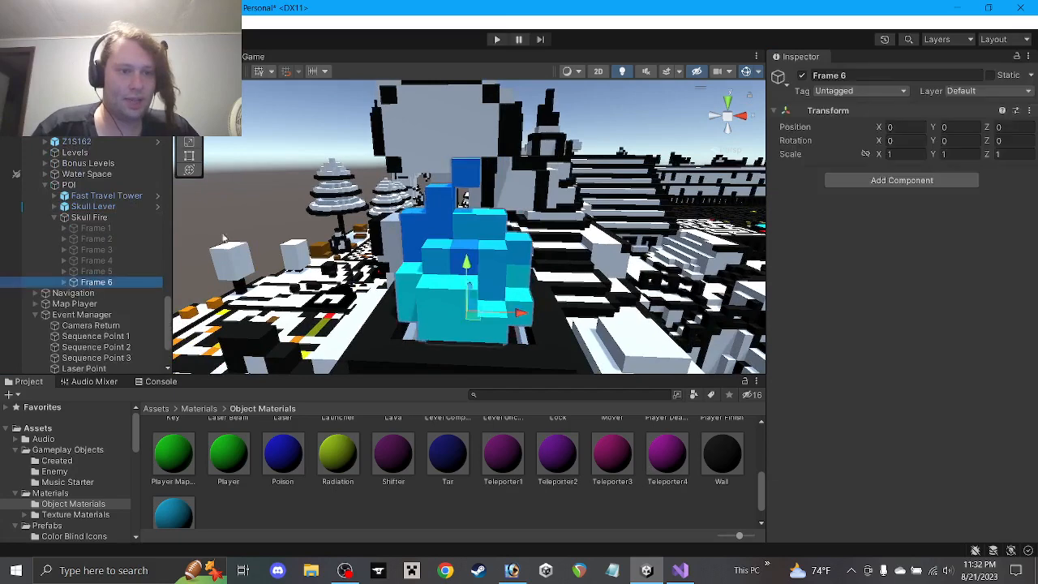
pyautogui.click(802, 76)
pyautogui.press('Up')
pyautogui.press('Up')
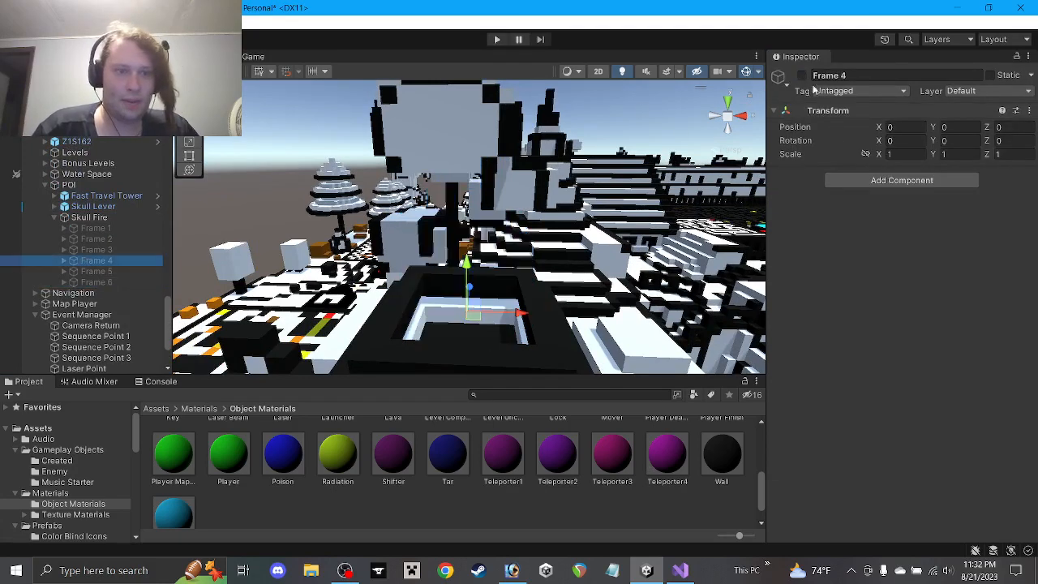
pyautogui.click(802, 75)
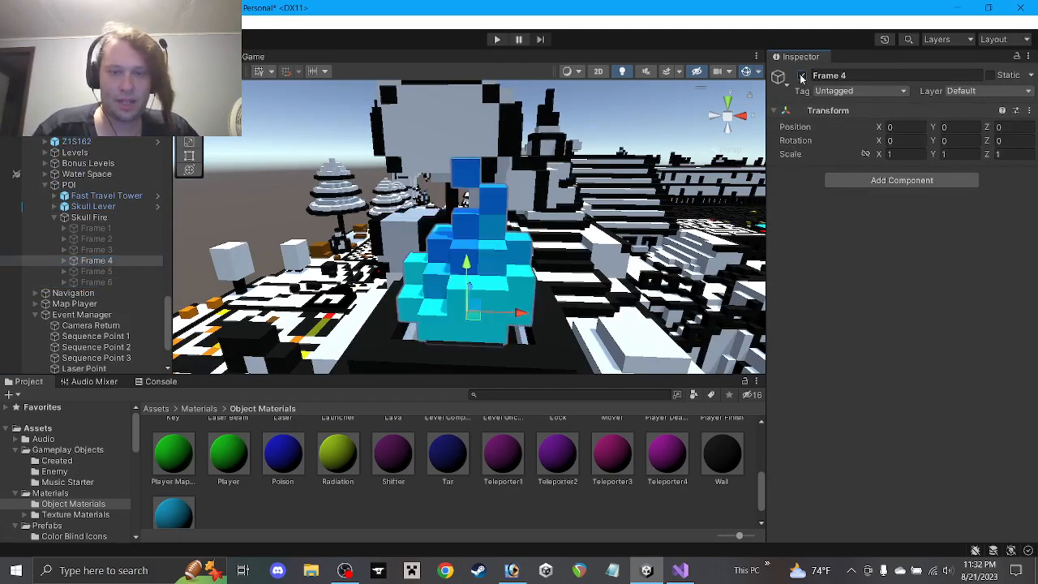
pyautogui.click(802, 75)
# Duplicate Frame 6 as Frame 7 and make the copy active
pyautogui.click(97, 282)
pyautogui.hotkey('ctrl', 'd')
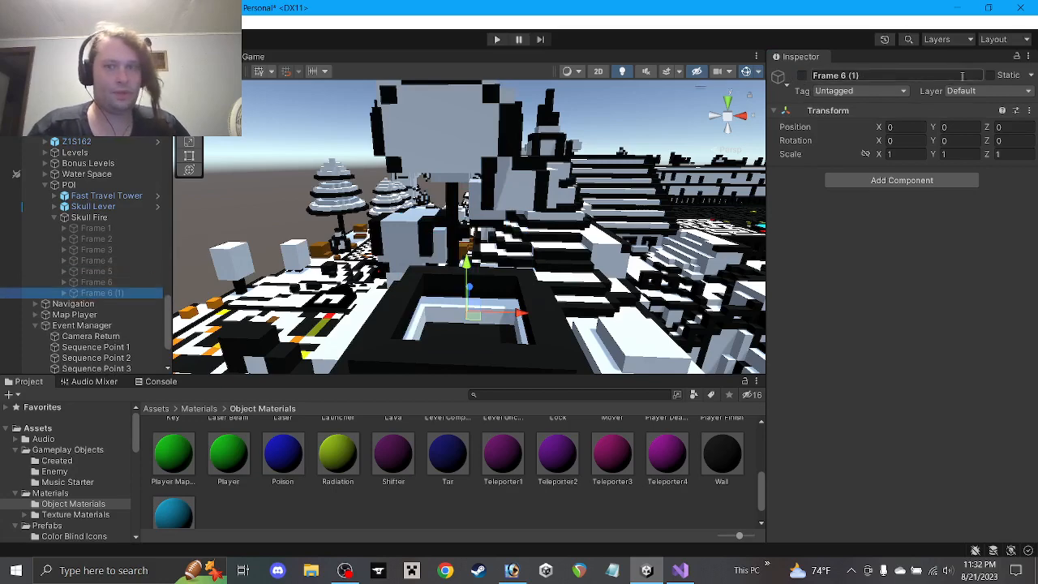
pyautogui.moveTo(840, 75); pyautogui.dragTo(885, 82)
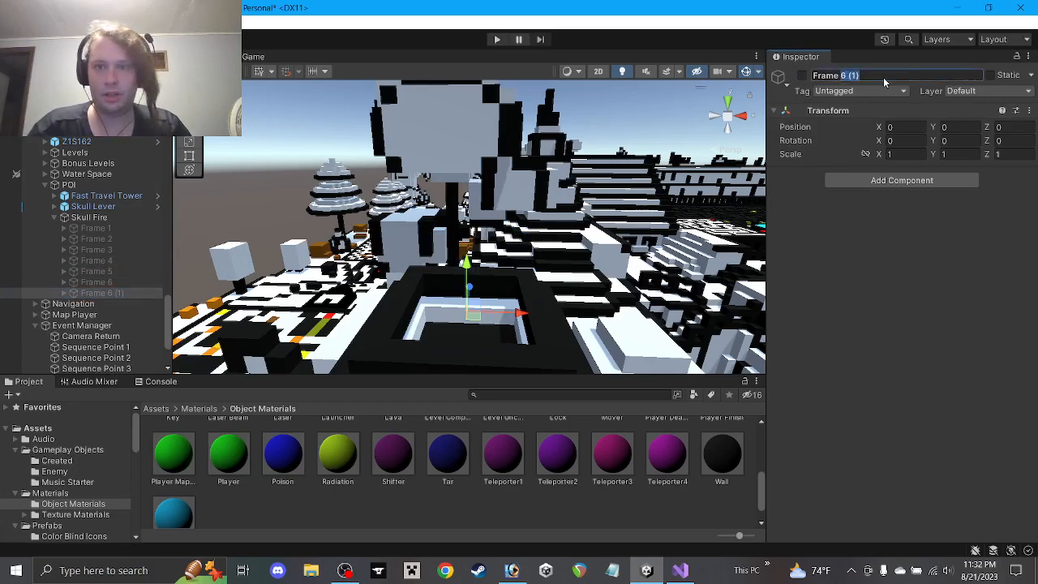
pyautogui.click(803, 75)
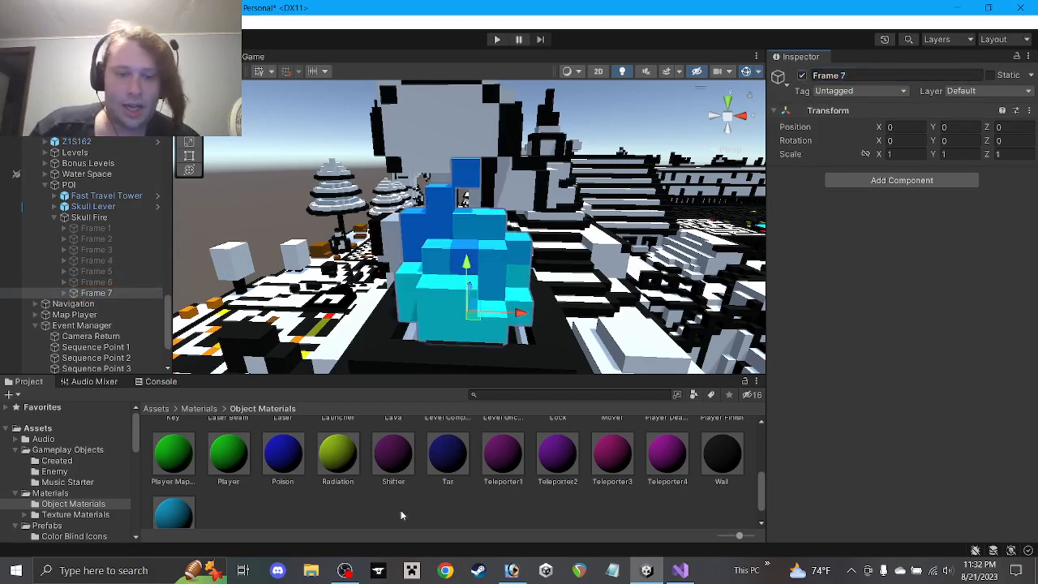
pyautogui.click(347, 570)
pyautogui.click(395, 526)
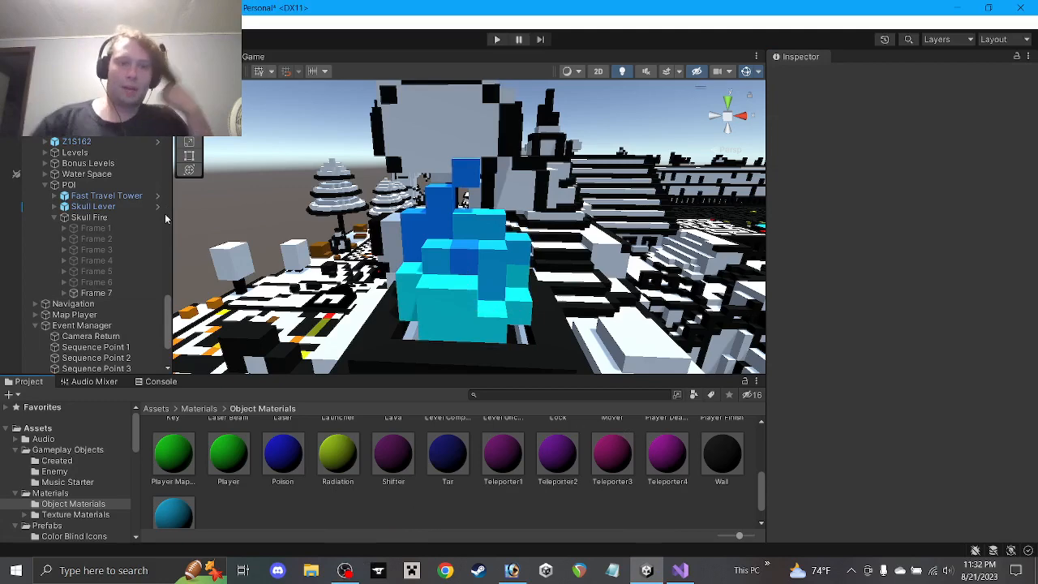
pyautogui.click(83, 293)
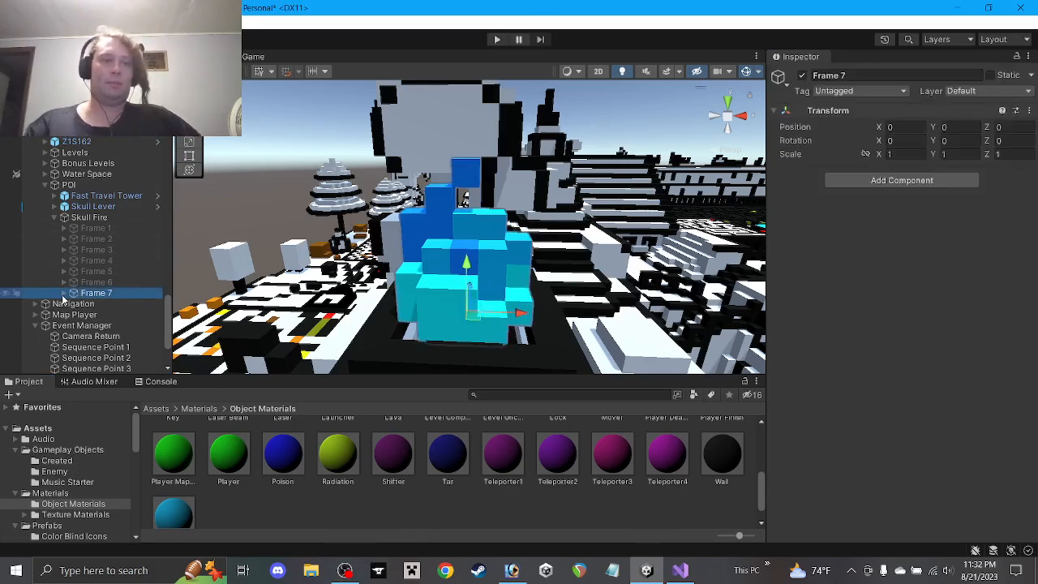
# Expand Frame 7 and give one Flame cube width 1 and X position 1
pyautogui.click(65, 294)
pyautogui.scroll(5, 399, 258)
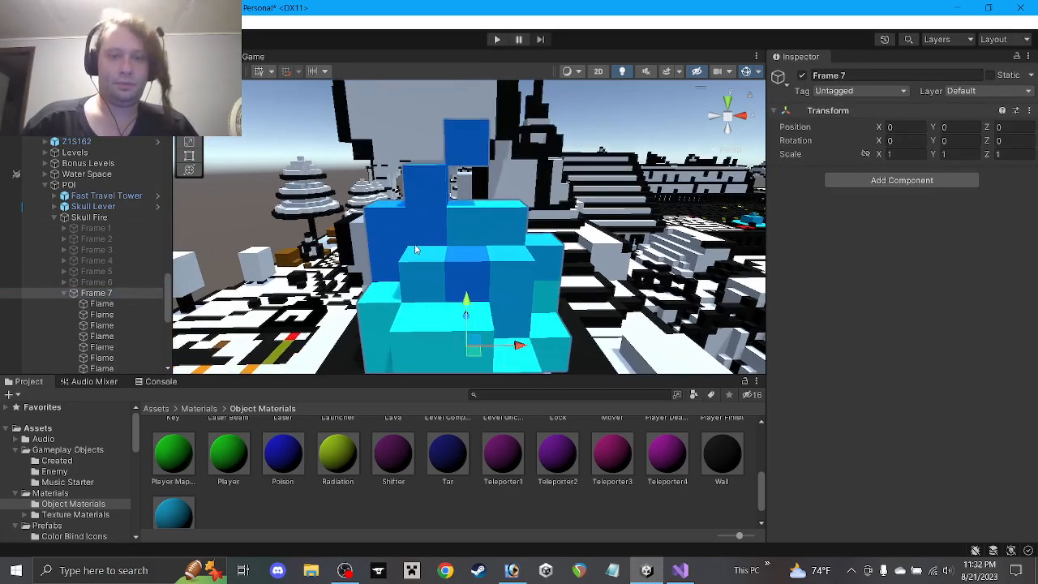
pyautogui.click(482, 223)
pyautogui.click(901, 154)
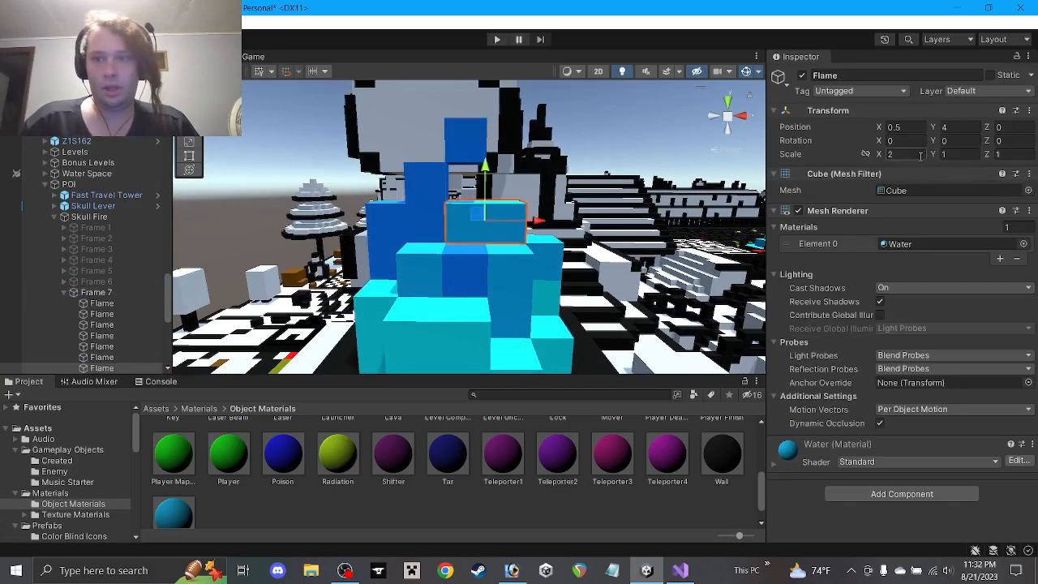
pyautogui.write('1')
pyautogui.click(904, 127)
pyautogui.write('1')
# Move the left cube under the top block, slide the top cube sideways, raise a Water cube to height 4
pyautogui.click(420, 229)
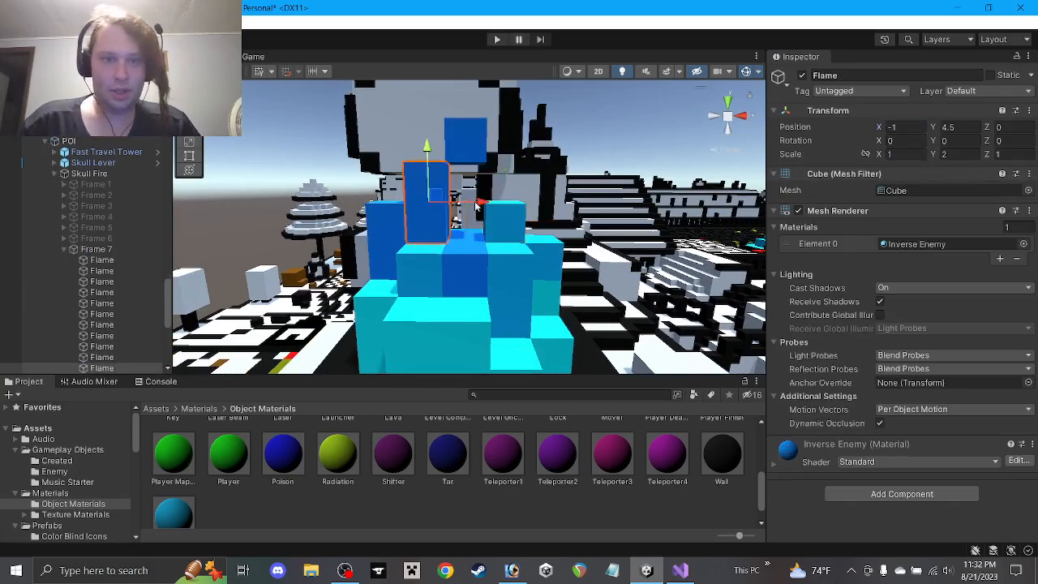
pyautogui.moveTo(487, 204); pyautogui.dragTo(525, 203)
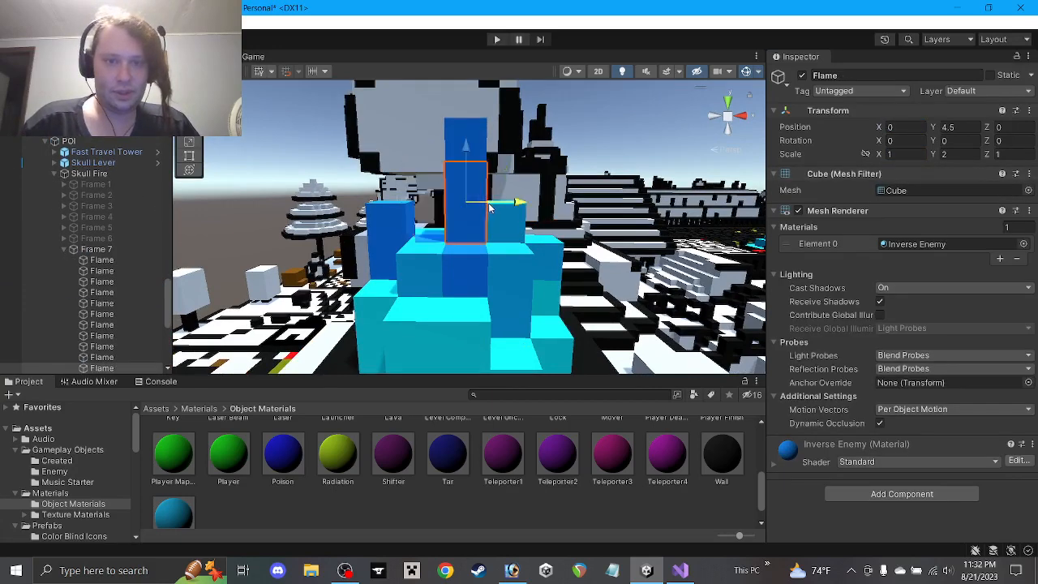
pyautogui.click(483, 142)
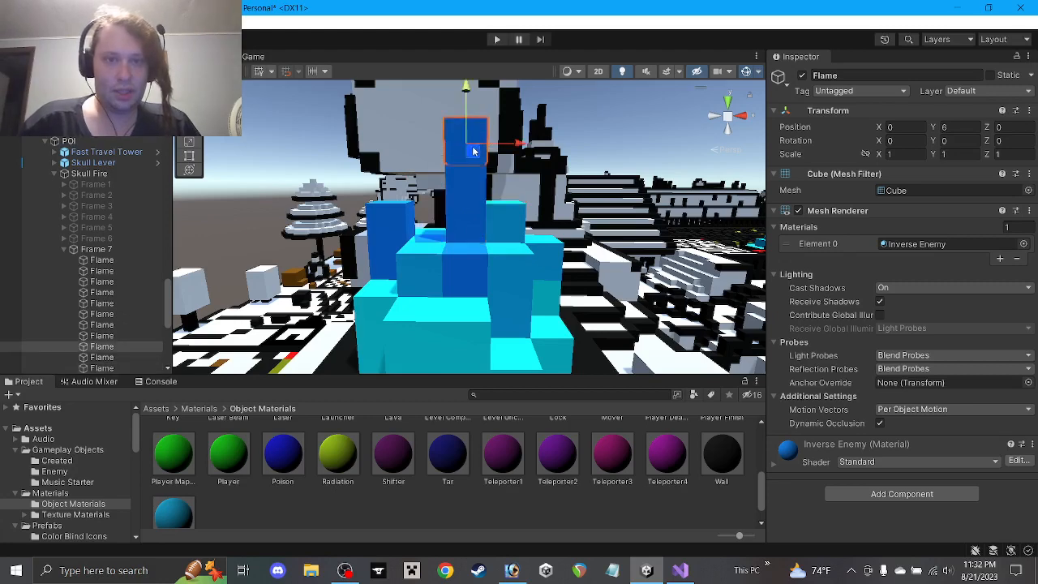
pyautogui.moveTo(474, 152); pyautogui.dragTo(452, 152)
pyautogui.click(412, 212)
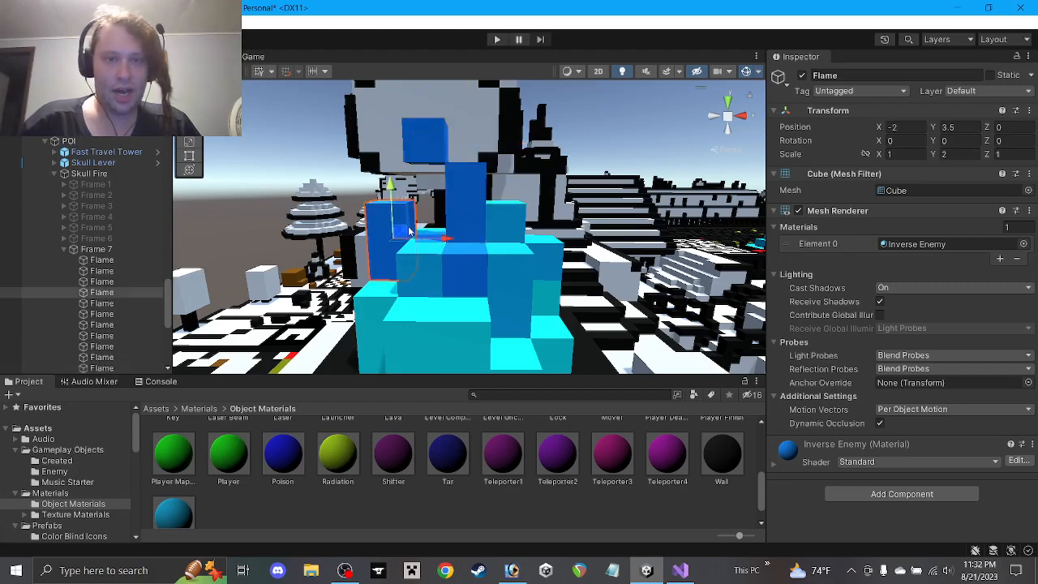
pyautogui.click(428, 265)
pyautogui.keyDown('alt'); pyautogui.moveTo(427, 264); pyautogui.dragTo(439, 283); pyautogui.keyUp('alt')
pyautogui.moveTo(433, 232); pyautogui.dragTo(429, 201)
# Lower the Inverse Enemy Flame cube to height 4 and the left Water cube to height 3
pyautogui.keyDown('alt'); pyautogui.moveTo(444, 254); pyautogui.dragTo(533, 213); pyautogui.keyUp('alt')
pyautogui.click(435, 266)
pyautogui.click(513, 231)
pyautogui.click(509, 183)
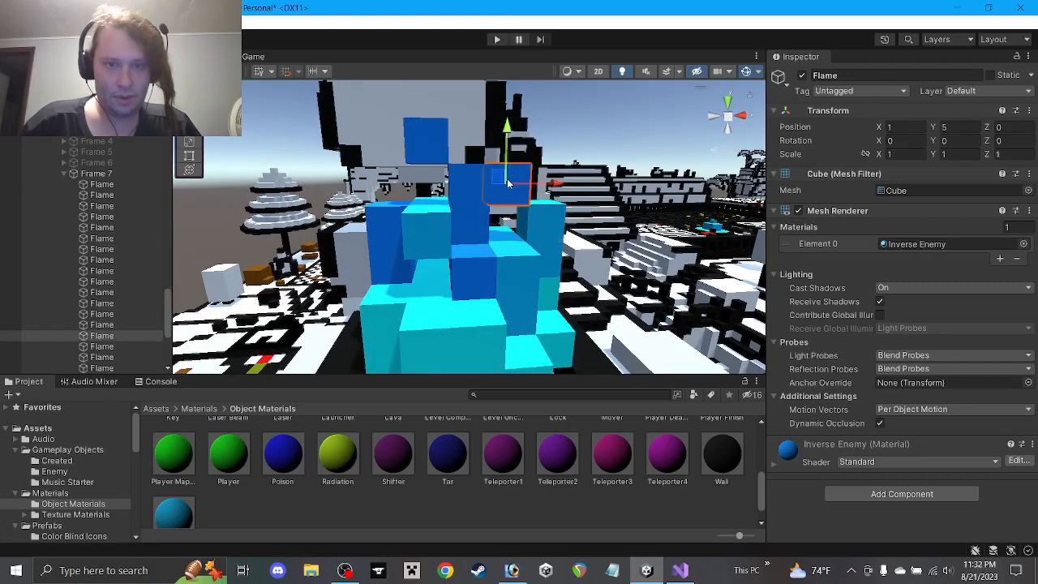
pyautogui.moveTo(498, 178); pyautogui.dragTo(497, 213)
pyautogui.click(434, 225)
pyautogui.moveTo(430, 192); pyautogui.dragTo(433, 289)
# Delete the left Inverse Enemy Flame cube and start halving the left Water cube's height to 1
pyautogui.click(387, 246)
pyautogui.keyDown('alt'); pyautogui.moveTo(387, 246); pyautogui.dragTo(484, 256); pyautogui.keyUp('alt')
pyautogui.press('Delete')
pyautogui.click(419, 285)
pyautogui.keyDown('alt'); pyautogui.moveTo(420, 286); pyautogui.dragTo(424, 215); pyautogui.keyUp('alt')
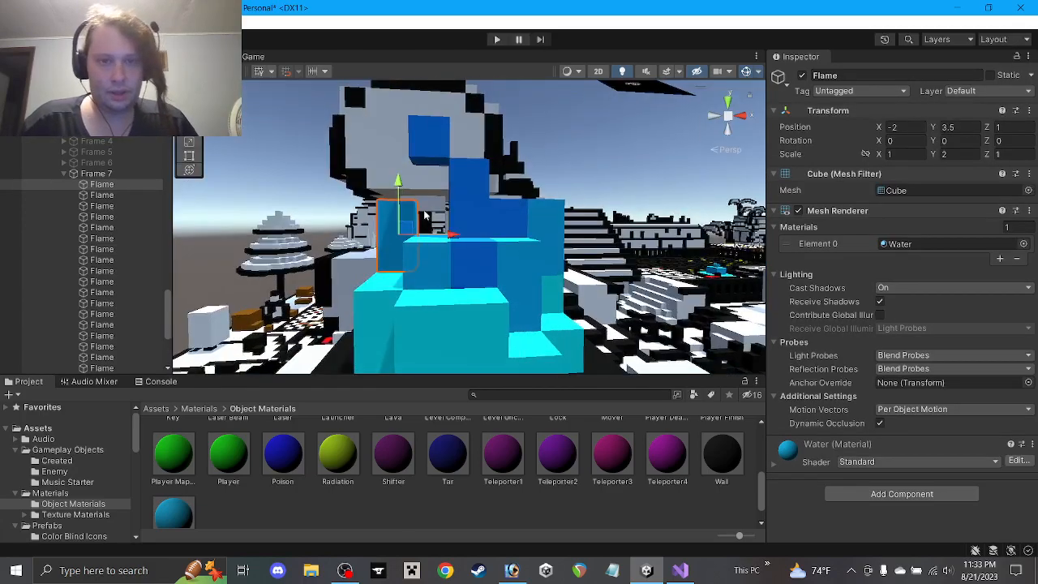
pyautogui.click(957, 154)
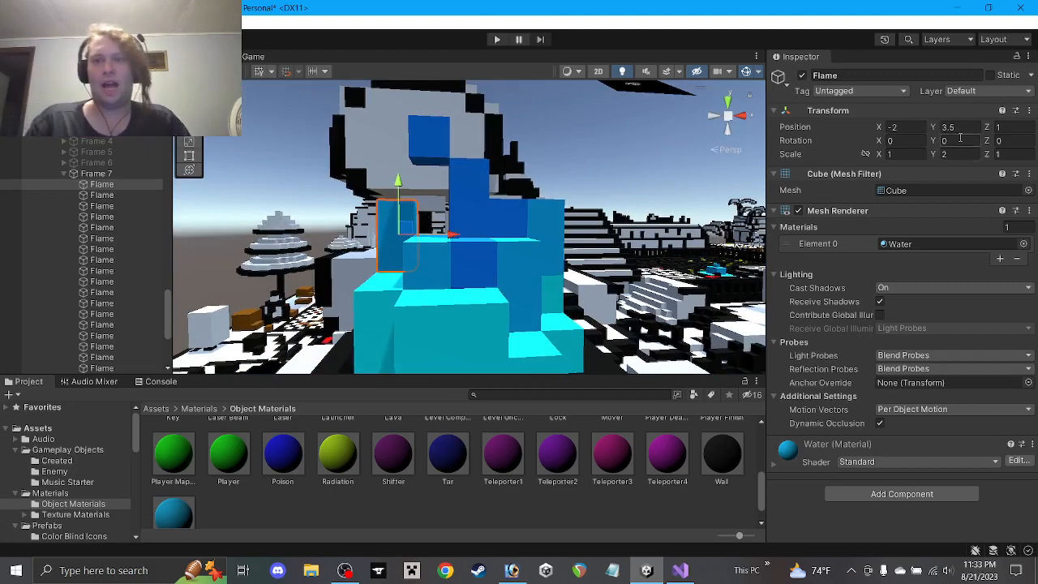
# Confirm the Water cube's new height and move it to the left
pyautogui.write('1')
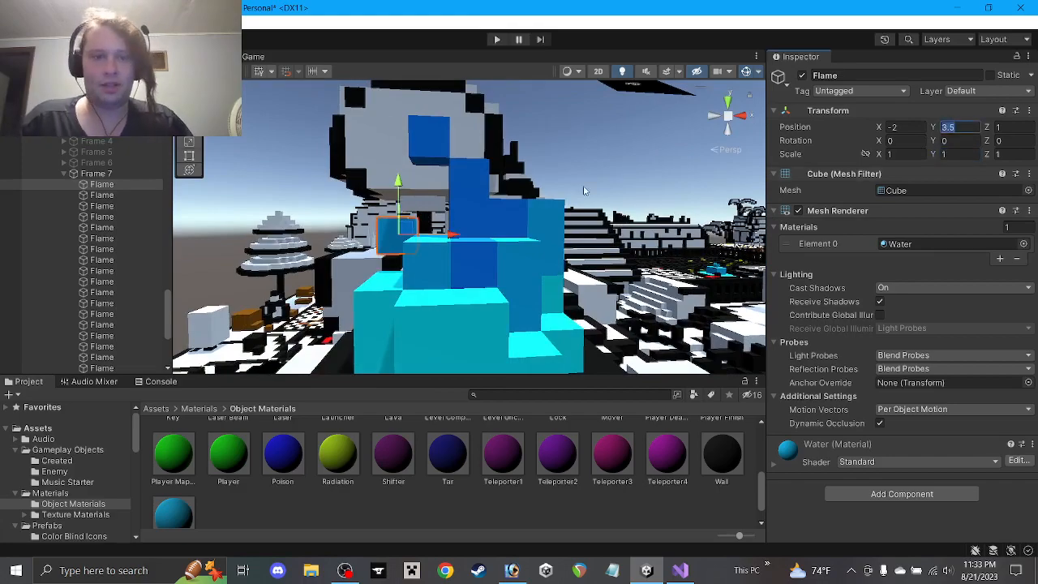
pyautogui.write('4')
pyautogui.press('Return')
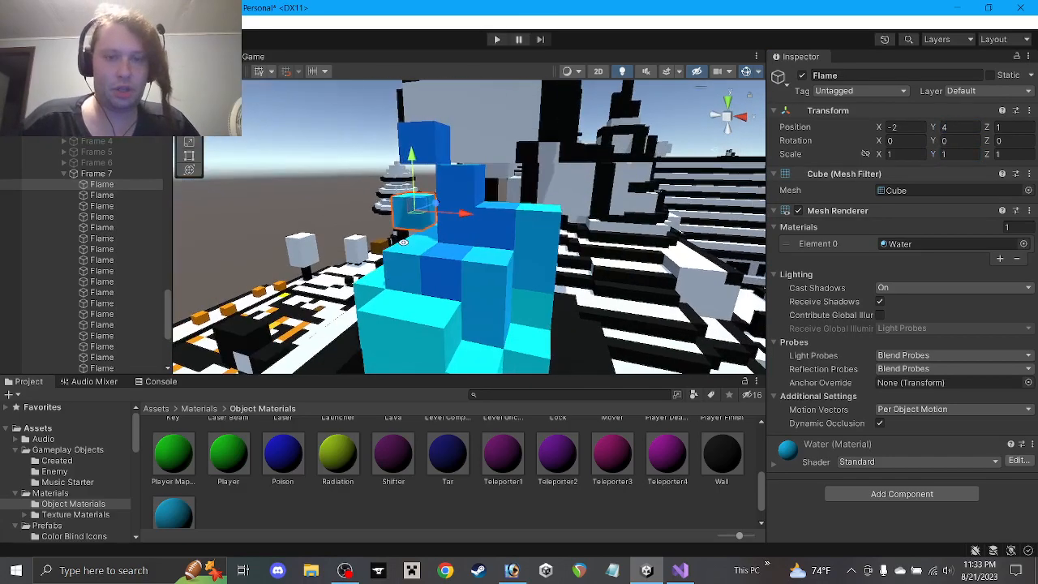
pyautogui.keyDown('alt'); pyautogui.moveTo(438, 260); pyautogui.dragTo(300, 237); pyautogui.keyUp('alt')
pyautogui.keyDown('alt'); pyautogui.moveTo(509, 252); pyautogui.dragTo(482, 274); pyautogui.keyUp('alt')
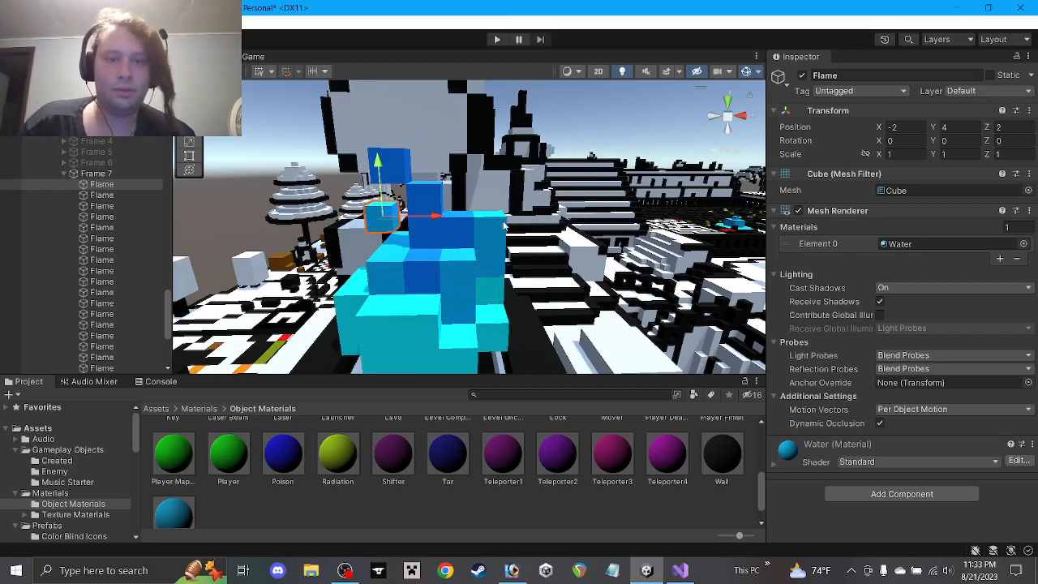
# Pull another Flame cube toward the front and lower it to height 2
pyautogui.click(483, 236)
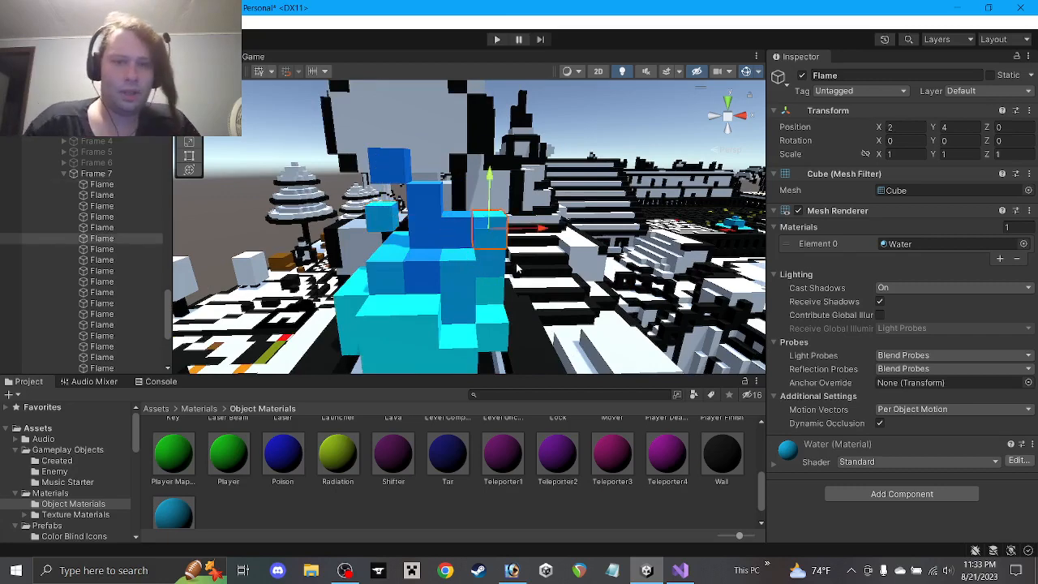
pyautogui.keyDown('alt'); pyautogui.moveTo(483, 237); pyautogui.dragTo(343, 297); pyautogui.keyUp('alt')
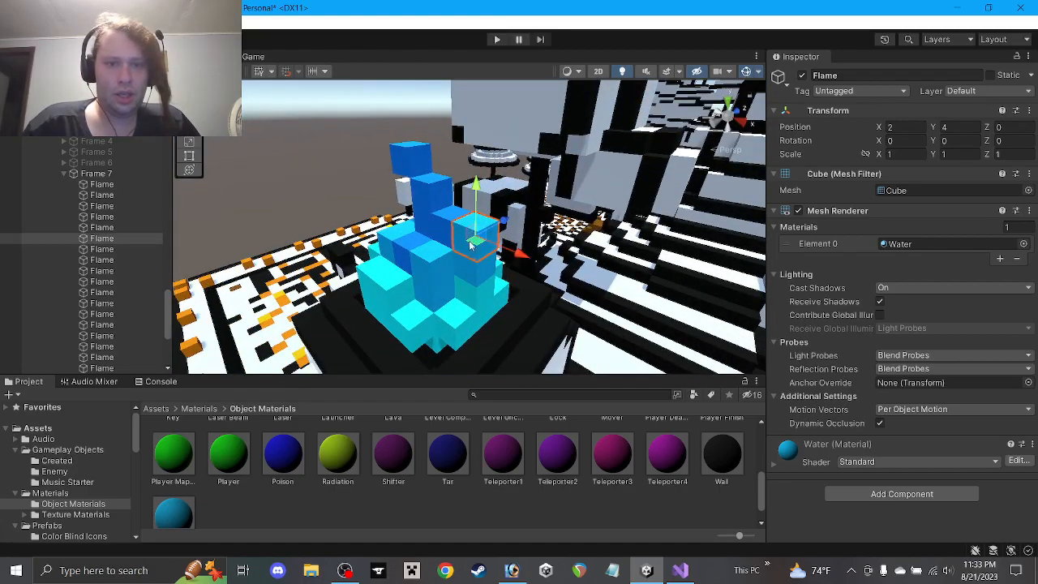
pyautogui.keyDown('ctrl'); pyautogui.moveTo(471, 242); pyautogui.dragTo(448, 256); pyautogui.keyUp('ctrl')
pyautogui.keyDown('ctrl'); pyautogui.moveTo(452, 206); pyautogui.dragTo(576, 196); pyautogui.keyUp('ctrl')
pyautogui.click(429, 271)
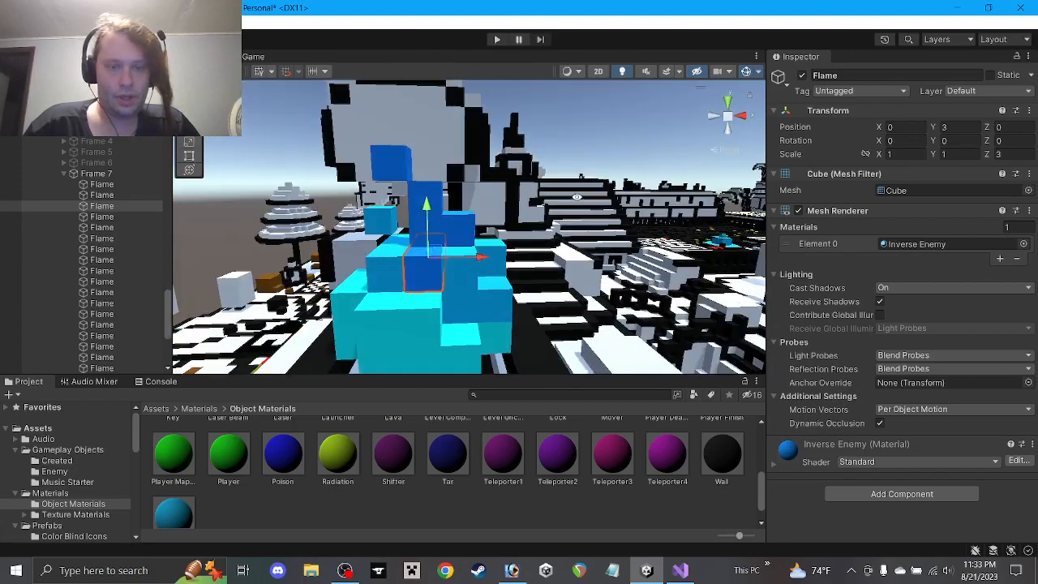
pyautogui.keyDown('alt'); pyautogui.moveTo(583, 247); pyautogui.dragTo(559, 260); pyautogui.keyUp('alt')
# Give the neighbouring Water Flame cube Scale Z 2 and Position Z 0.5
pyautogui.click(386, 275)
pyautogui.click(1006, 154)
pyautogui.write('2')
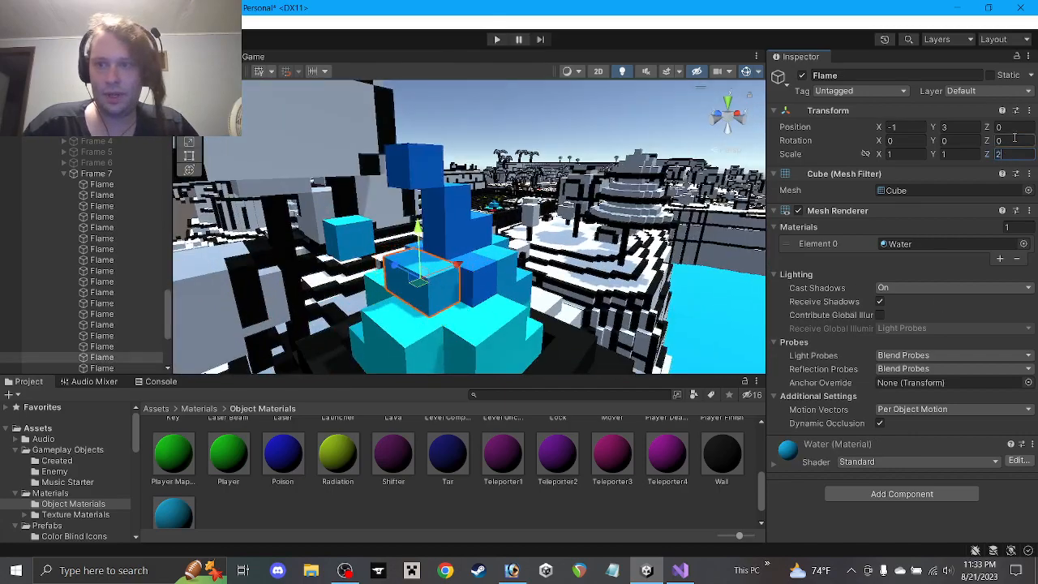
pyautogui.click(1015, 126)
pyautogui.write('.5')
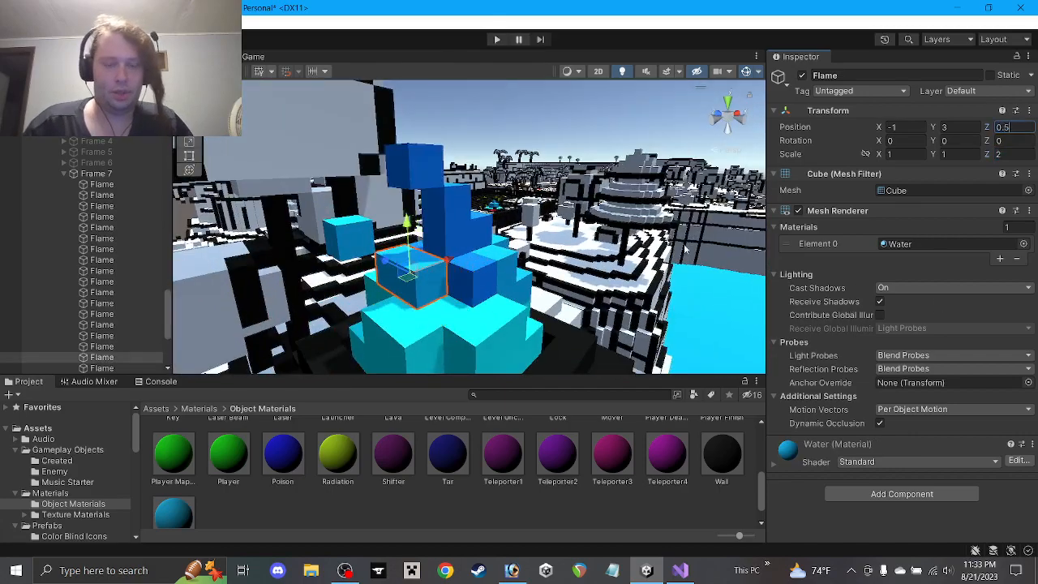
pyautogui.keyDown('alt'); pyautogui.moveTo(576, 251); pyautogui.dragTo(604, 264); pyautogui.keyUp('alt')
# Deselect the cubes and orbit the view to review Frame 7's reshaped flame from above
pyautogui.click(572, 508)
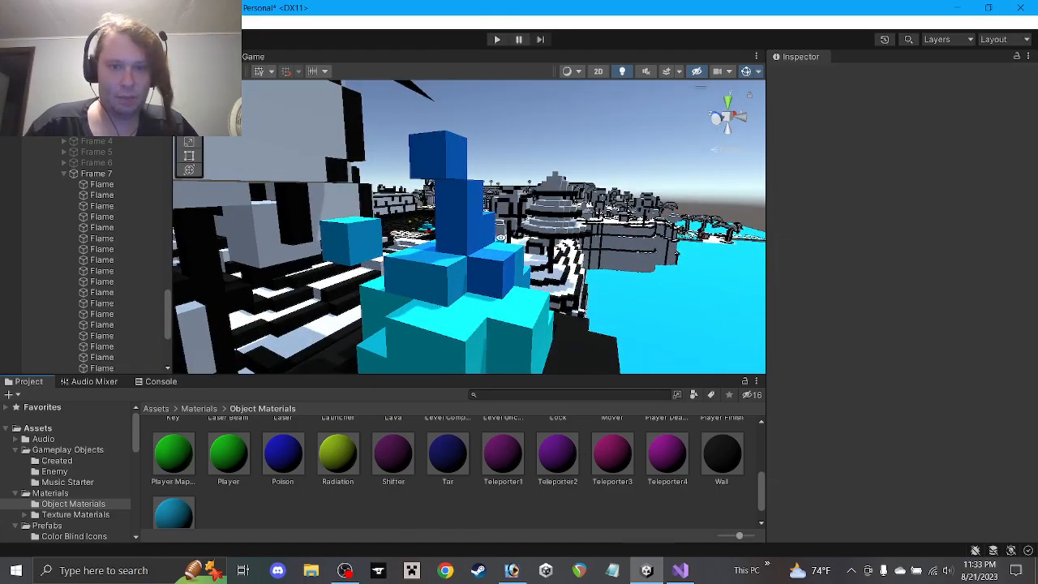
pyautogui.keyDown('alt'); pyautogui.moveTo(474, 268); pyautogui.dragTo(540, 239); pyautogui.keyUp('alt')
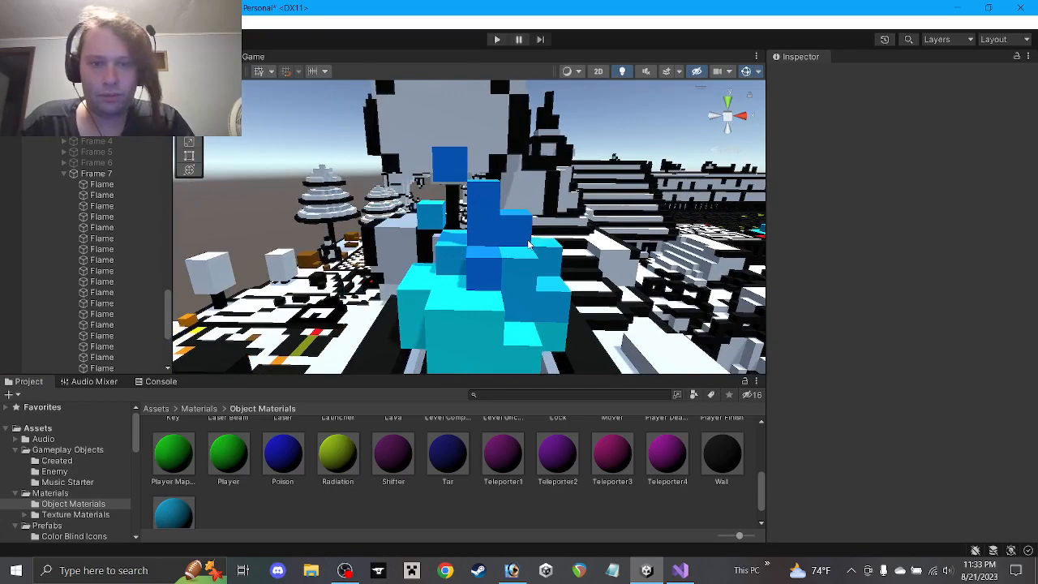
pyautogui.keyDown('alt'); pyautogui.moveTo(515, 299); pyautogui.dragTo(530, 331); pyautogui.keyUp('alt')
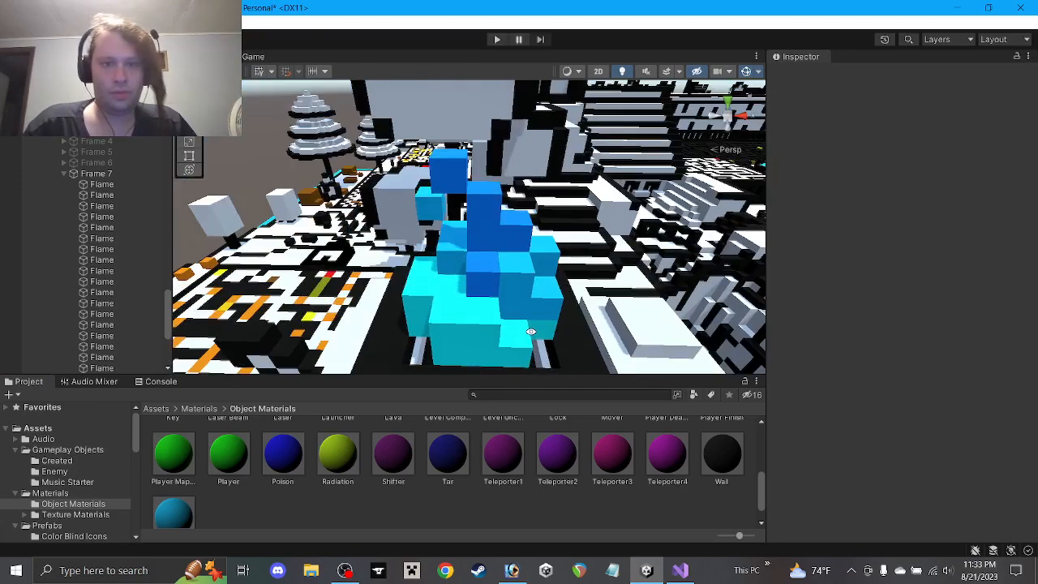
pyautogui.keyDown('alt'); pyautogui.moveTo(546, 276); pyautogui.dragTo(492, 177); pyautogui.keyUp('alt')
pyautogui.keyDown('alt'); pyautogui.moveTo(477, 219); pyautogui.dragTo(505, 210); pyautogui.keyUp('alt')
pyautogui.scroll(-3, 82, 252)
pyautogui.scroll(5, 46, 167)
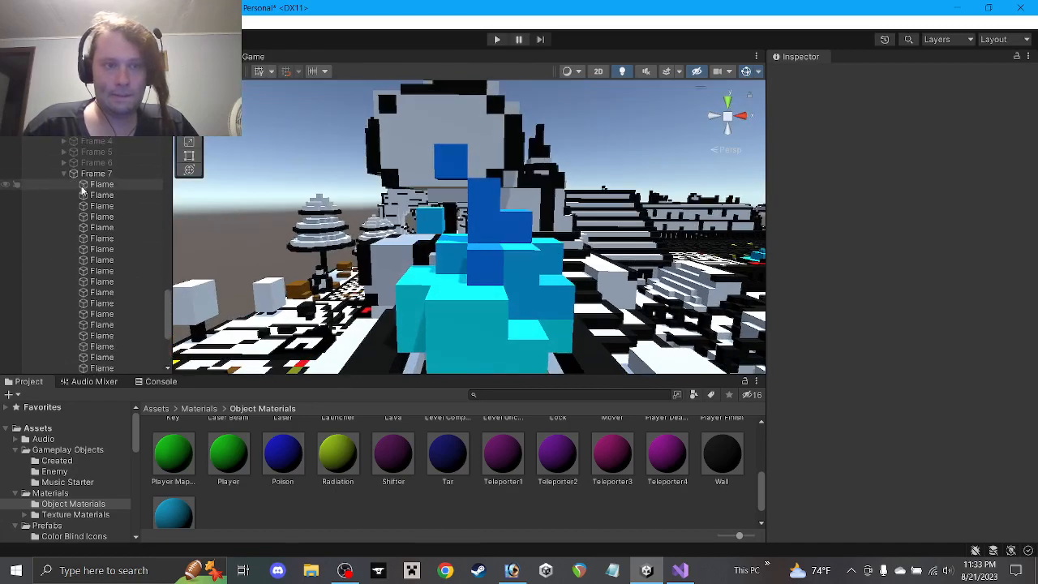
# Hide Frame 7, duplicate it, name the copy 'Frame 8' and make it visible
pyautogui.click(60, 173)
pyautogui.click(60, 173)
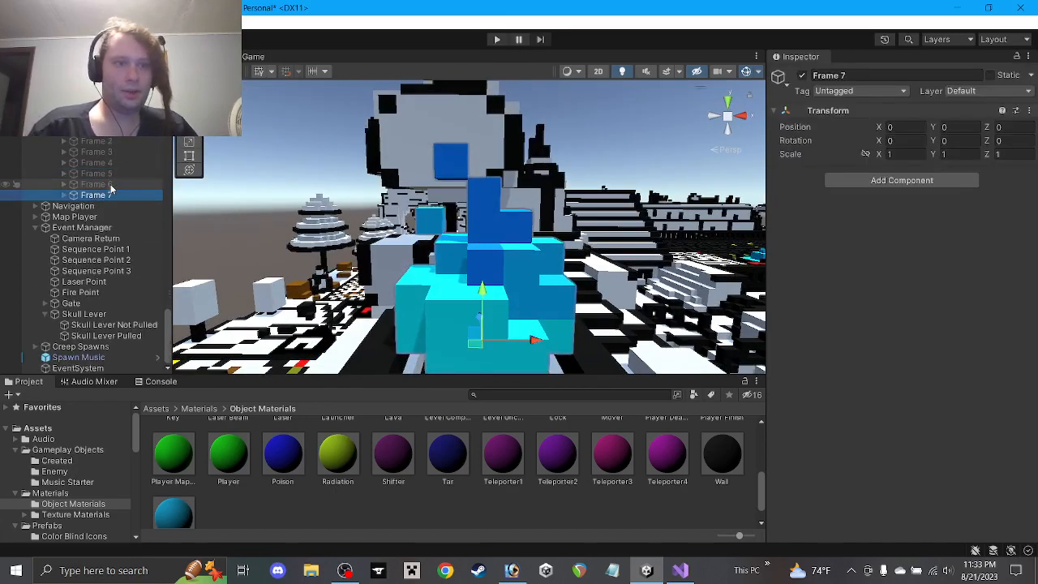
pyautogui.click(842, 75)
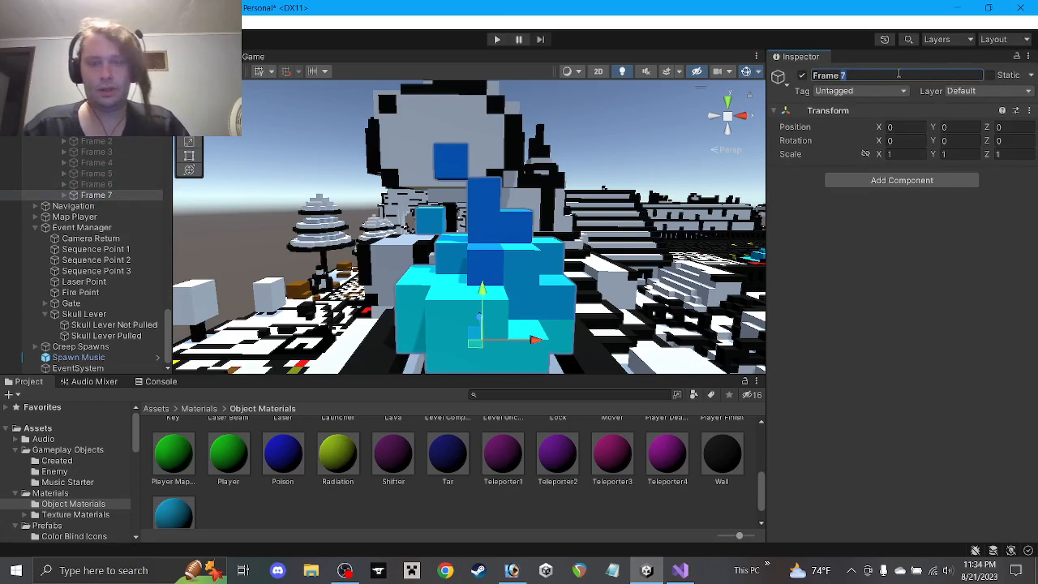
pyautogui.click(802, 75)
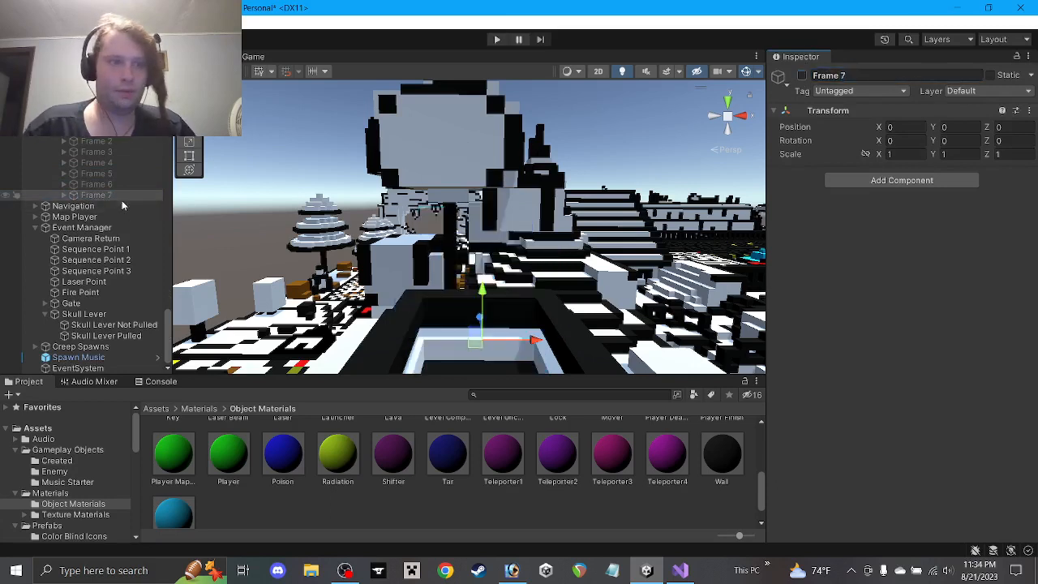
pyautogui.hotkey('ctrl', 'd')
pyautogui.click(842, 75)
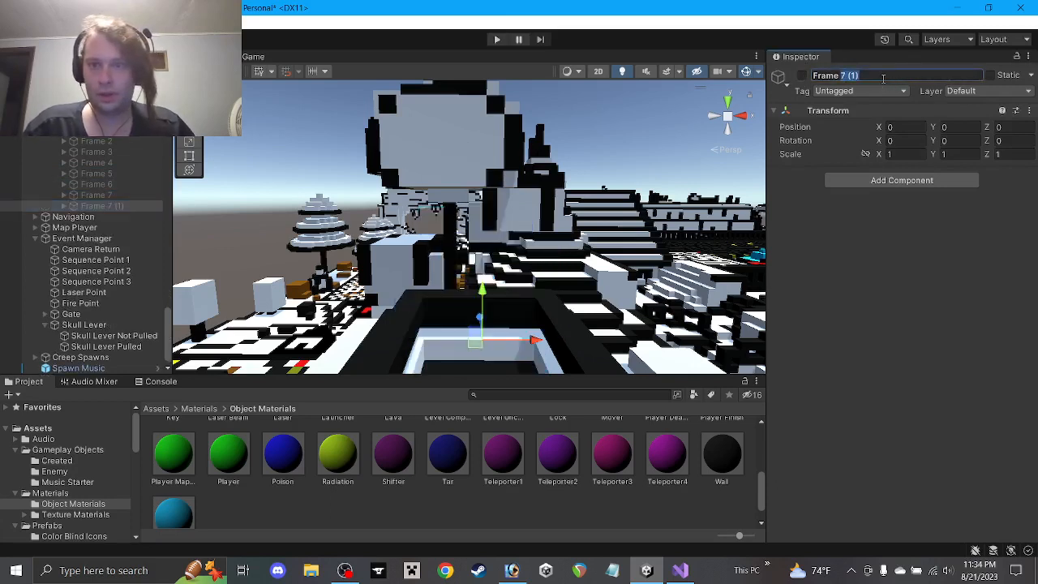
pyautogui.write('Frame 8')
pyautogui.click(802, 75)
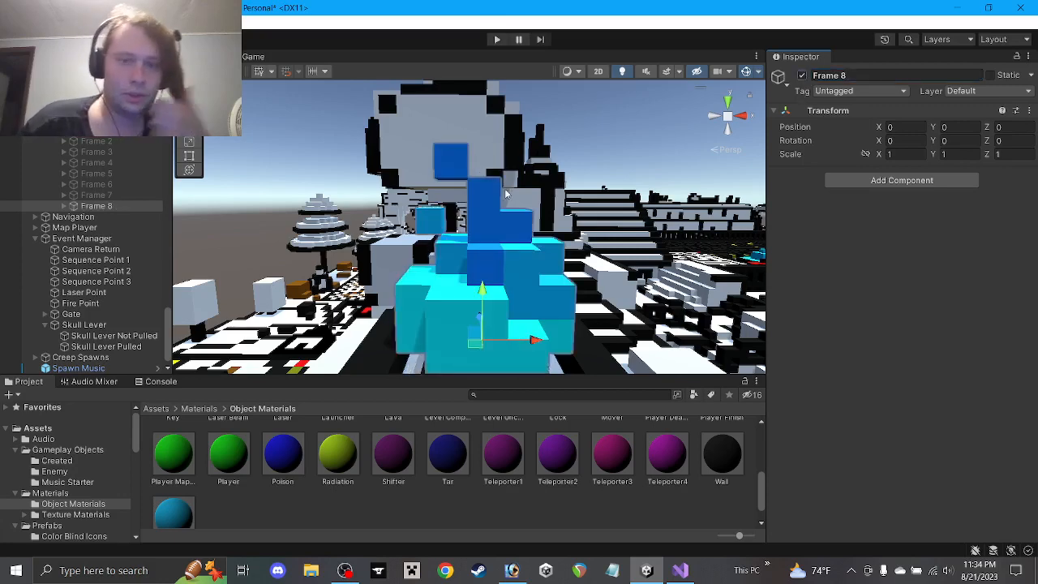
# Pick through Frame 8's Flame cubes and undo an accidental change
pyautogui.moveTo(523, 248); pyautogui.dragTo(485, 248, button='middle')
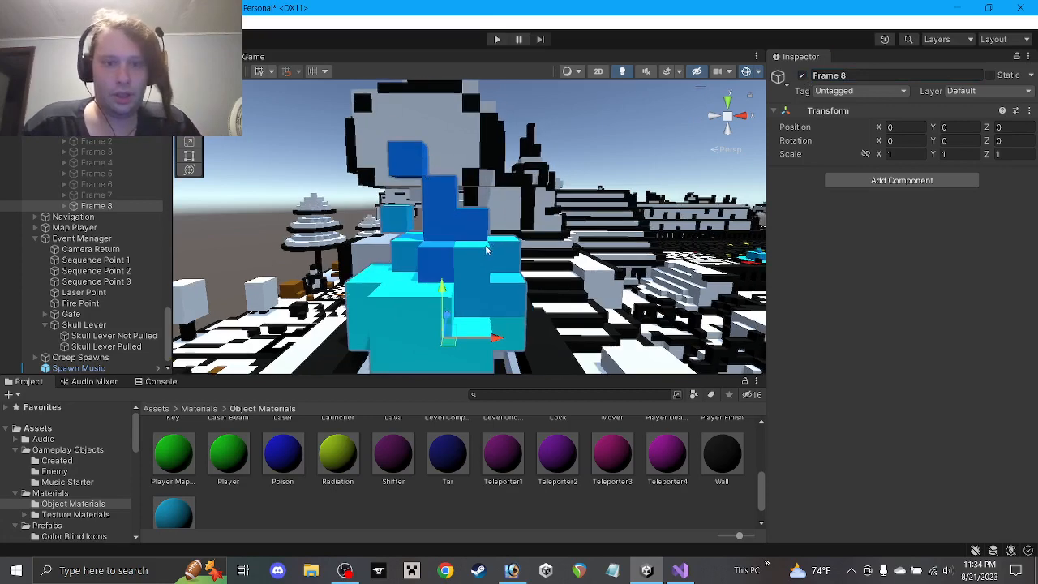
pyautogui.click(398, 316)
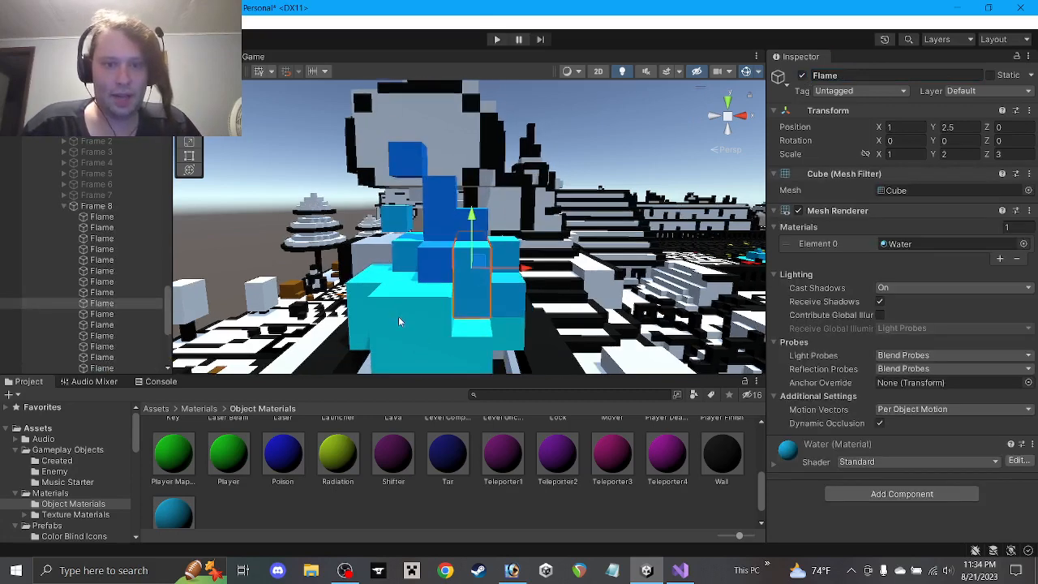
pyautogui.click(477, 256)
pyautogui.keyDown('alt'); pyautogui.moveTo(488, 222); pyautogui.dragTo(518, 159); pyautogui.keyUp('alt')
pyautogui.click(482, 219)
pyautogui.hotkey('ctrl', 'z')
# Raise the cyan Flame cube on the left by one unit
pyautogui.click(442, 215)
pyautogui.click(514, 188)
pyautogui.click(400, 165)
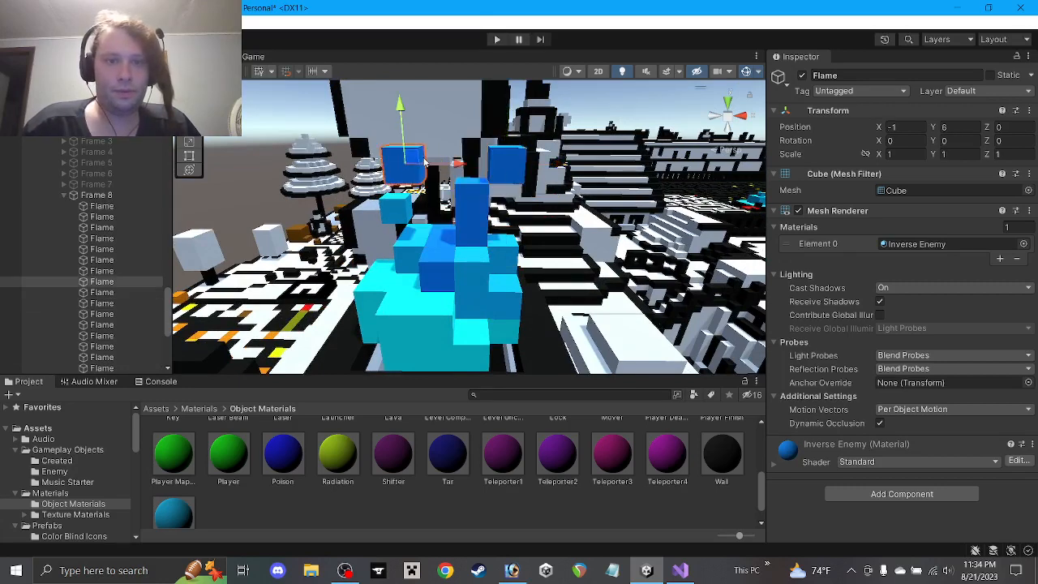
pyautogui.click(395, 217)
pyautogui.keyDown('alt'); pyautogui.moveTo(396, 217); pyautogui.dragTo(487, 193); pyautogui.keyUp('alt')
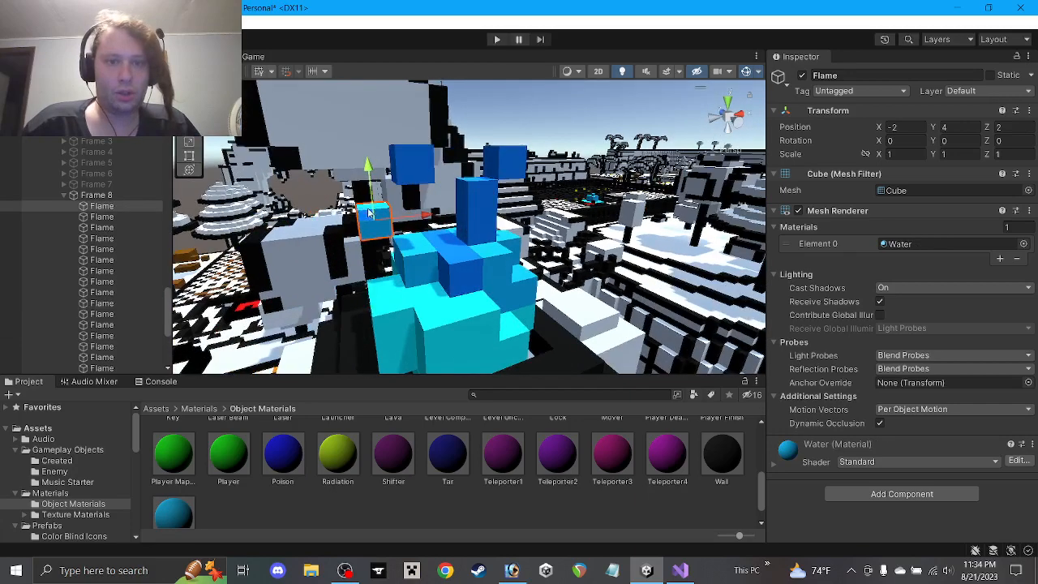
pyautogui.keyDown('ctrl'); pyautogui.moveTo(369, 213); pyautogui.dragTo(364, 201); pyautogui.keyUp('ctrl')
# Move the right-hand blue Flame cube left to position 0, 6, 0
pyautogui.keyDown('alt'); pyautogui.moveTo(452, 201); pyautogui.dragTo(360, 204); pyautogui.keyUp('alt')
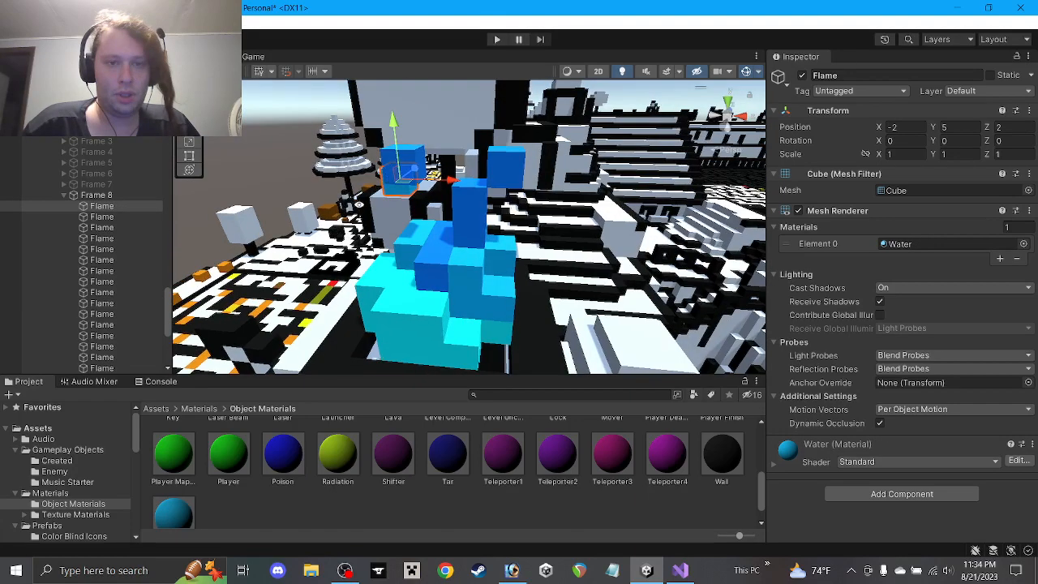
pyautogui.click(410, 143)
pyautogui.click(408, 150)
pyautogui.keyDown('alt'); pyautogui.moveTo(409, 149); pyautogui.dragTo(493, 164); pyautogui.keyUp('alt')
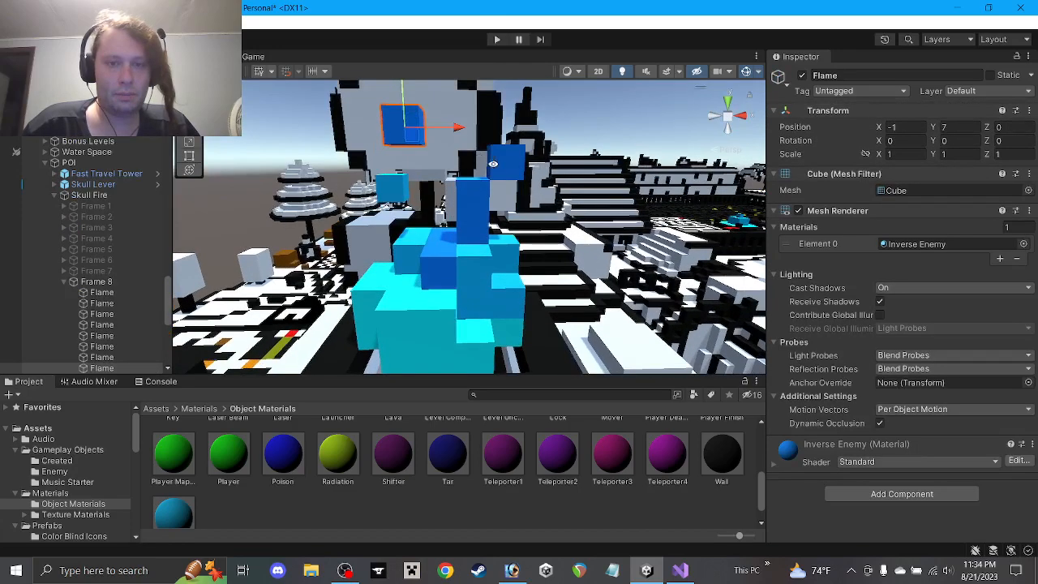
pyautogui.click(470, 204)
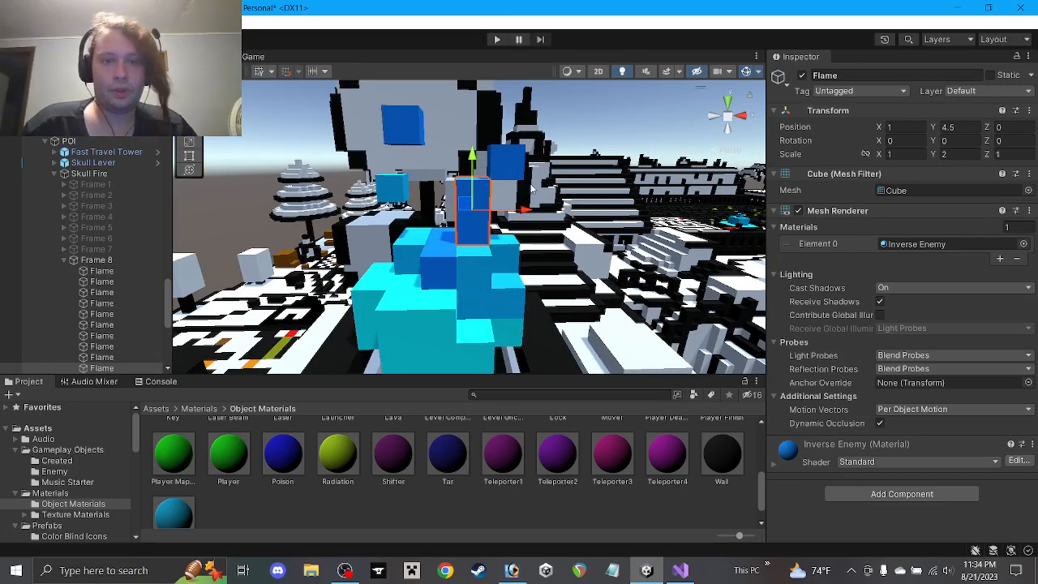
pyautogui.click(514, 166)
pyautogui.keyDown('ctrl'); pyautogui.moveTo(500, 157); pyautogui.dragTo(437, 167); pyautogui.keyUp('ctrl')
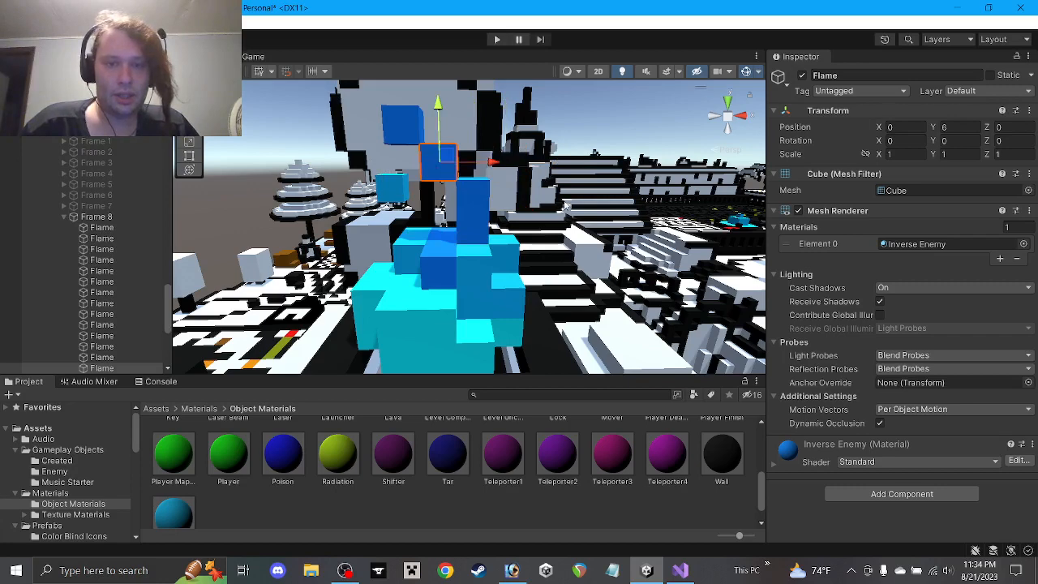
# Shift the small Flame cube at 0, 5, 0 one unit to the right
pyautogui.click(477, 212)
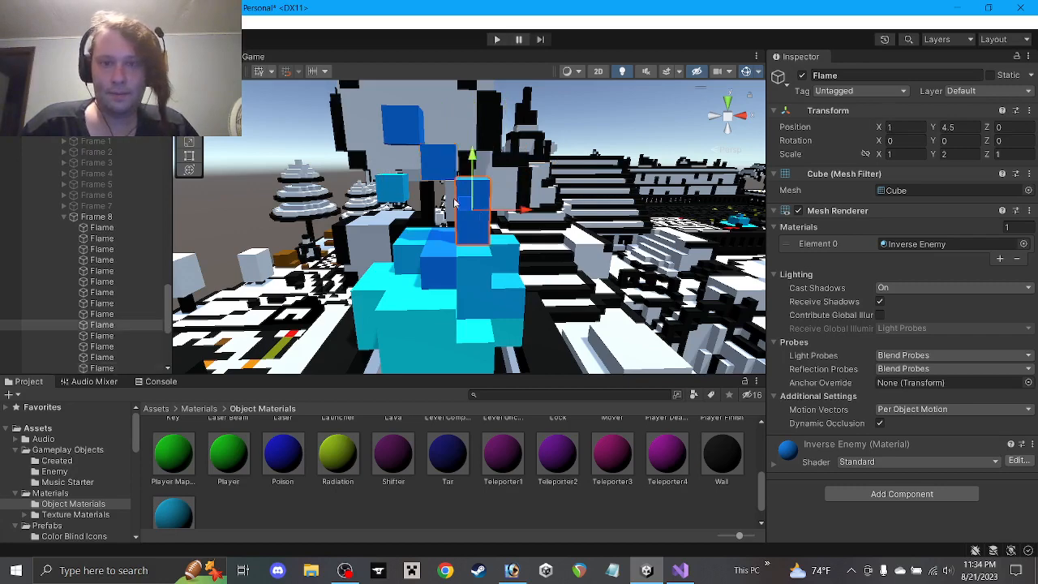
pyautogui.click(447, 190)
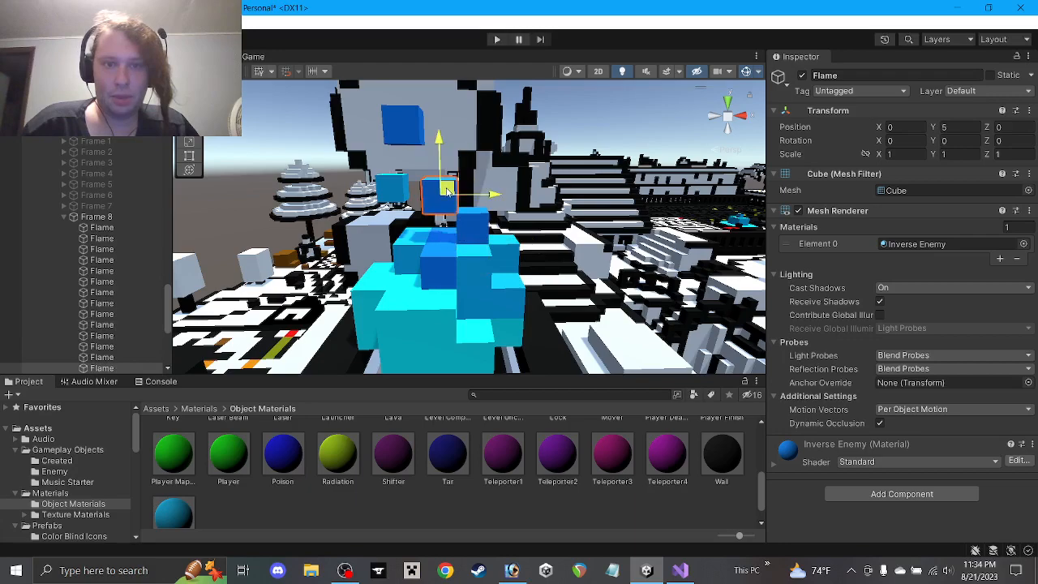
pyautogui.moveTo(447, 190); pyautogui.dragTo(483, 185)
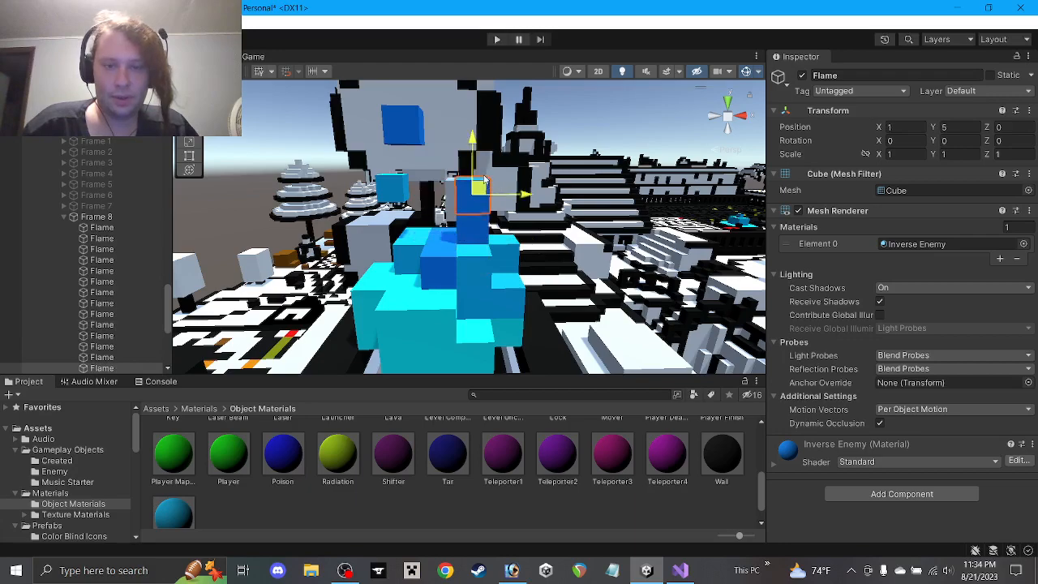
pyautogui.keyDown('alt'); pyautogui.moveTo(404, 249); pyautogui.dragTo(509, 289); pyautogui.keyUp('alt')
# Move the cyan cube at the flame's base back along Z
pyautogui.click(402, 254)
pyautogui.click(402, 254)
pyautogui.moveTo(447, 287); pyautogui.dragTo(488, 300)
pyautogui.moveTo(488, 300)
pyautogui.keyDown('alt'); pyautogui.mouseDown()
pyautogui.moveTo(504, 310)
pyautogui.moveTo(320, 306)
pyautogui.moveTo(429, 281)
pyautogui.moveTo(480, 297)
pyautogui.mouseUp(); pyautogui.keyUp('alt')
pyautogui.click(504, 316)
# Raise a Water Flame cube from Y 2.5 to 3.5 and change its height scale
pyautogui.click(465, 269)
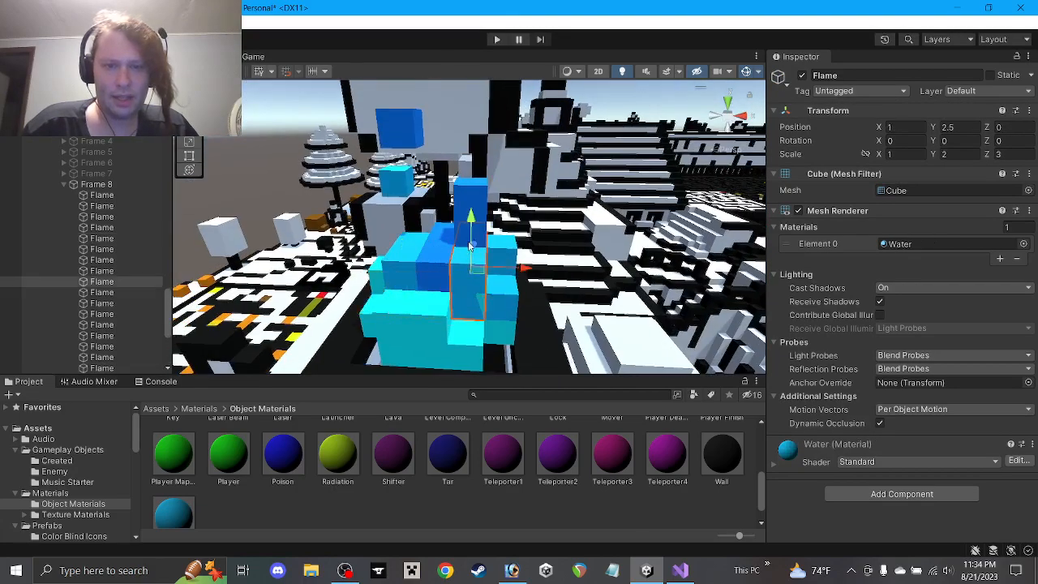
pyautogui.moveTo(470, 217); pyautogui.dragTo(470, 187)
pyautogui.moveTo(696, 205)
pyautogui.keyDown('alt'); pyautogui.mouseDown()
pyautogui.moveTo(680, 196)
pyautogui.moveTo(688, 190)
pyautogui.mouseUp(); pyautogui.keyUp('alt')
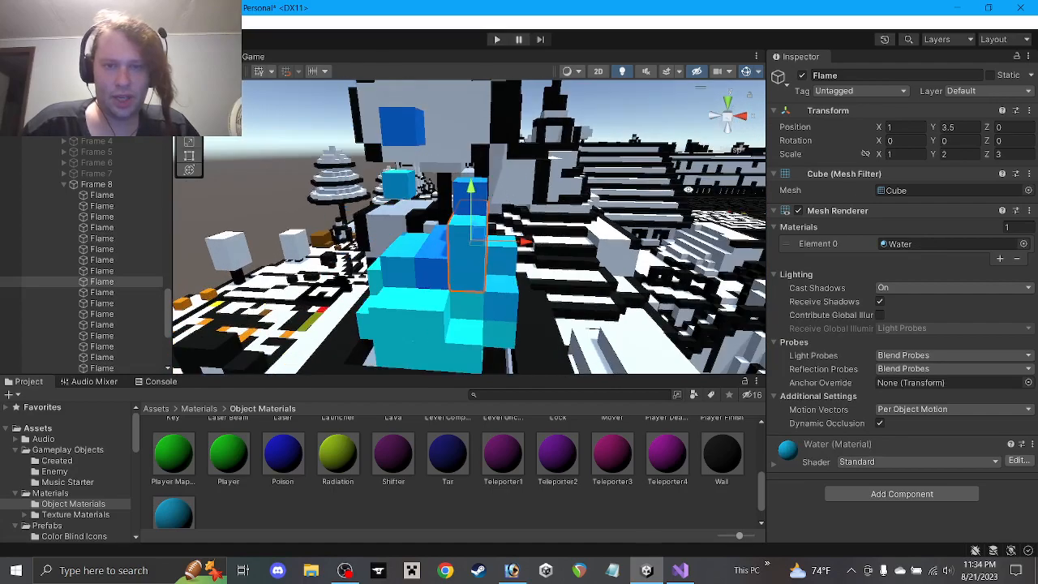
pyautogui.click(969, 154)
pyautogui.write('1')
pyautogui.write('3')
pyautogui.press('Return')
# Move the Flame cube at 2, 2, -1 forward along Z to 1
pyautogui.keyDown('alt'); pyautogui.moveTo(568, 268); pyautogui.dragTo(337, 254); pyautogui.keyUp('alt')
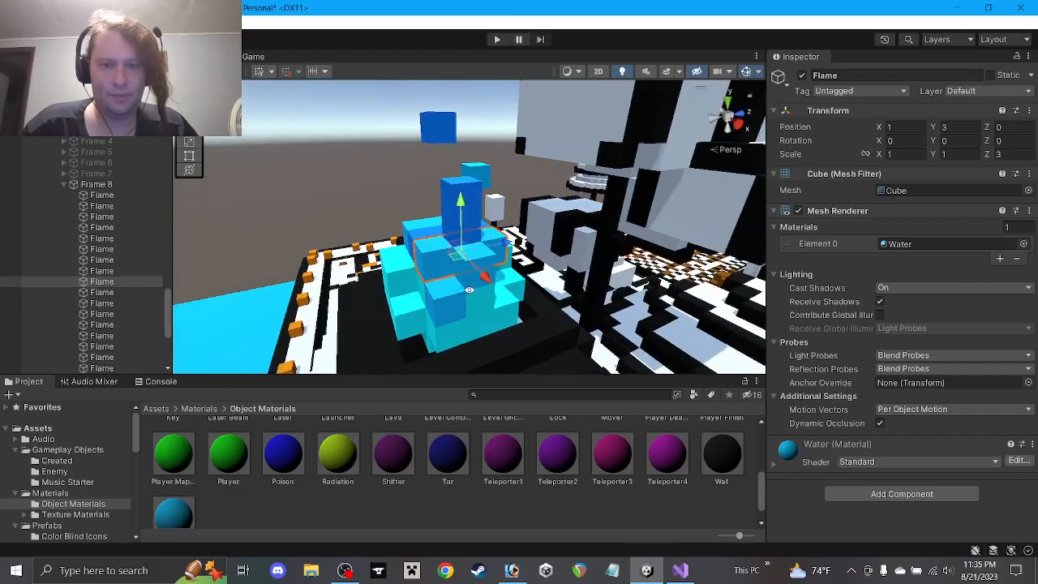
pyautogui.click(454, 309)
pyautogui.keyDown('alt'); pyautogui.moveTo(473, 302); pyautogui.dragTo(539, 277); pyautogui.keyUp('alt')
pyautogui.keyDown('alt'); pyautogui.moveTo(532, 314); pyautogui.dragTo(597, 285); pyautogui.keyUp('alt')
# Give the Flame cube at 0, 2, -1 width scale 4 and X position 0.5
pyautogui.click(492, 287)
pyautogui.click(466, 280)
pyautogui.keyDown('alt'); pyautogui.moveTo(472, 280); pyautogui.dragTo(538, 269); pyautogui.keyUp('alt')
pyautogui.click(919, 154)
pyautogui.write('4')
pyautogui.click(919, 128)
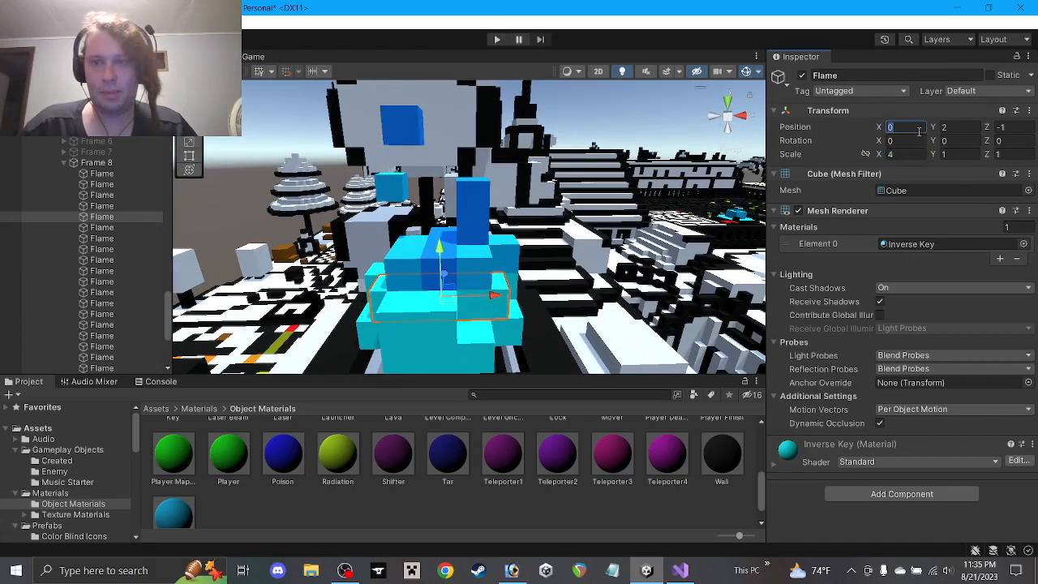
pyautogui.write('0.5')
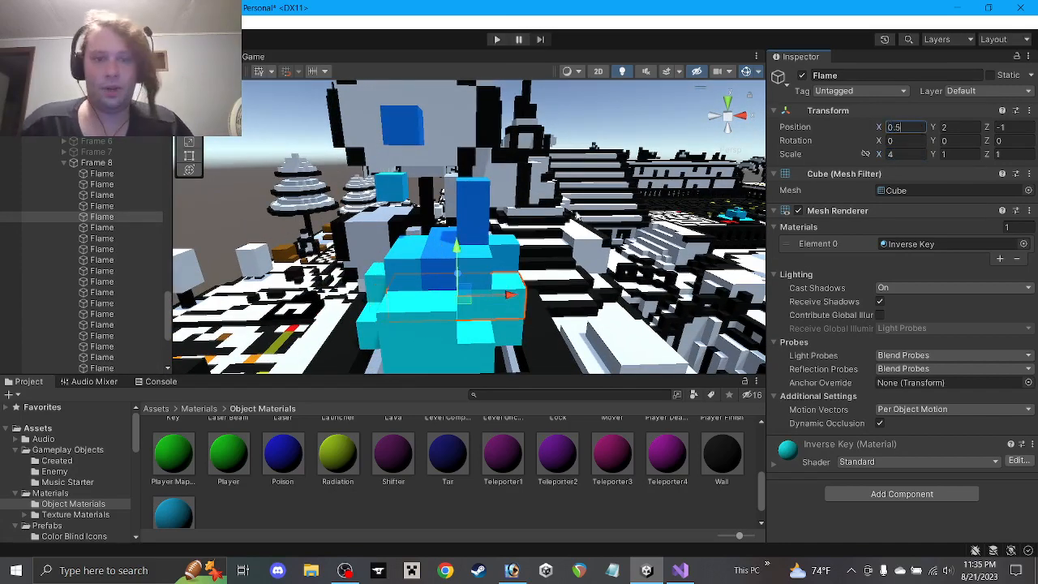
pyautogui.keyDown('alt'); pyautogui.moveTo(390, 217); pyautogui.dragTo(478, 256); pyautogui.keyUp('alt')
# Move the Flame cube at X 1, Y 3 to -2, 2, depth scale 1, Z -1
pyautogui.click(430, 264)
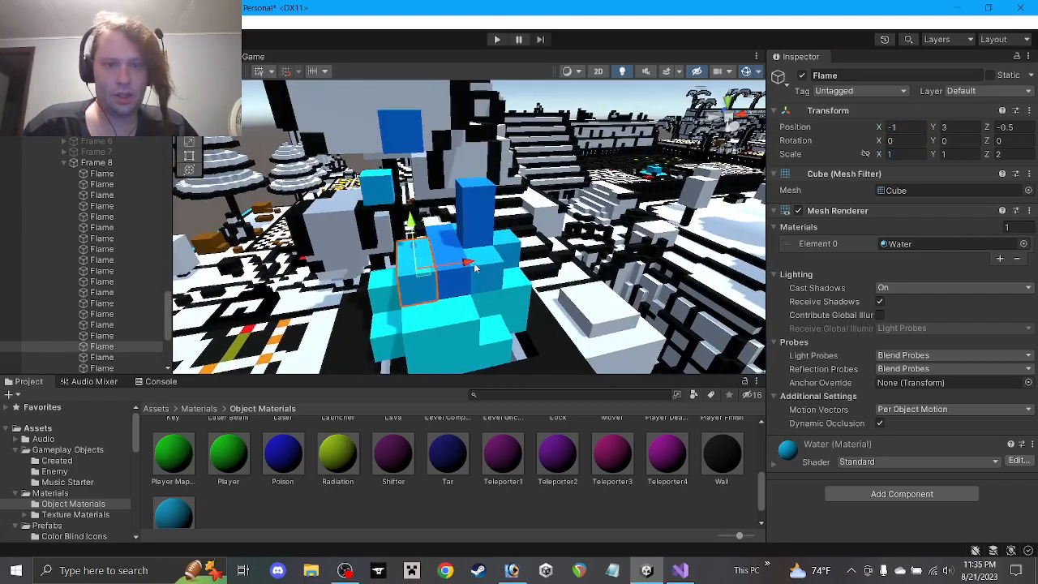
pyautogui.click(485, 267)
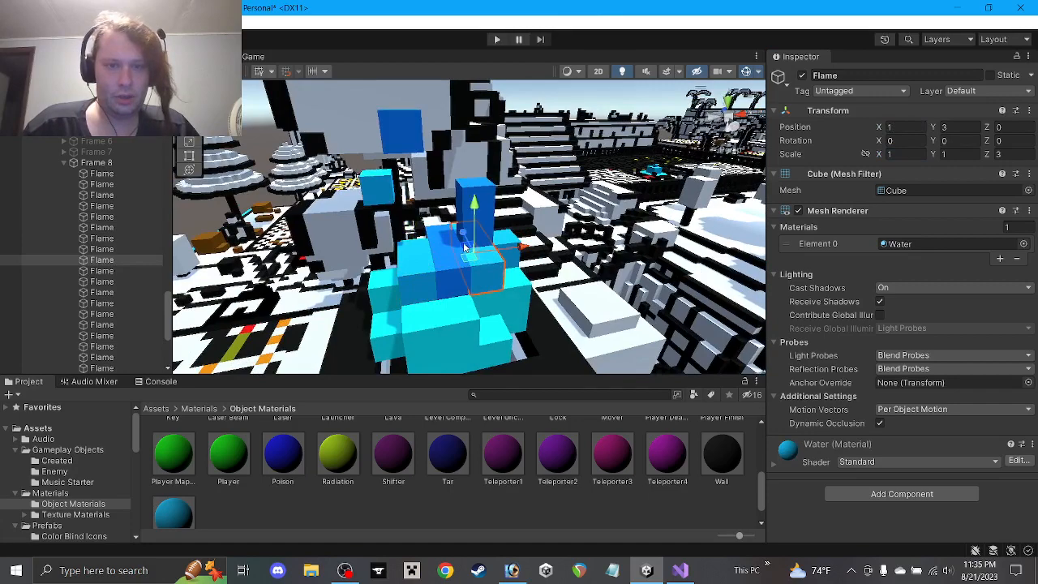
pyautogui.moveTo(465, 247)
pyautogui.mouseDown()
pyautogui.moveTo(373, 280)
pyautogui.moveTo(475, 253)
pyautogui.mouseUp()
pyautogui.click(1010, 154)
pyautogui.write('1')
pyautogui.keyDown('alt'); pyautogui.moveTo(530, 306); pyautogui.dragTo(606, 309); pyautogui.keyUp('alt')
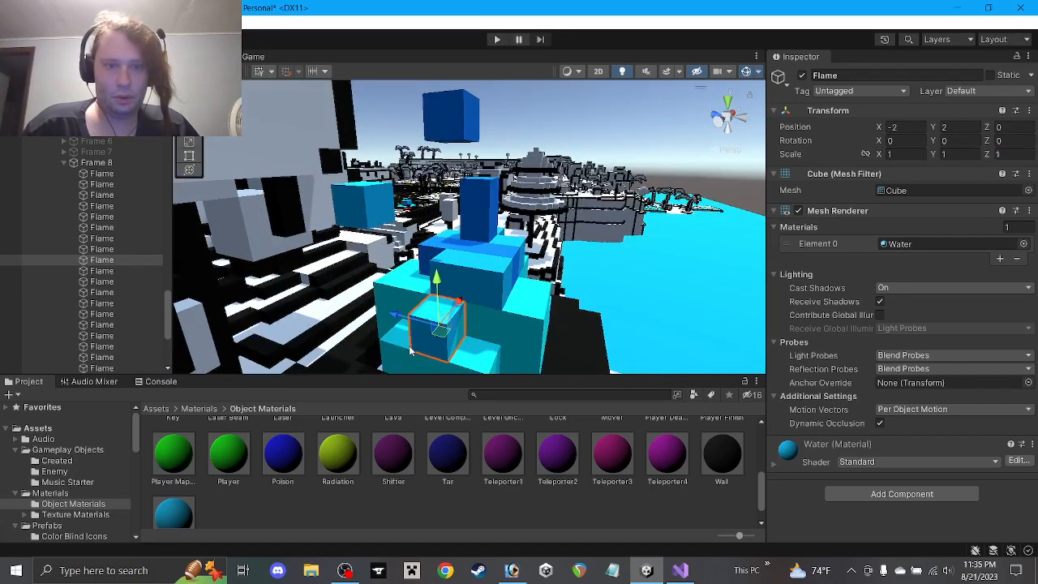
pyautogui.moveTo(402, 327); pyautogui.dragTo(446, 336)
pyautogui.keyDown('alt'); pyautogui.moveTo(531, 303); pyautogui.dragTo(516, 272); pyautogui.keyUp('alt')
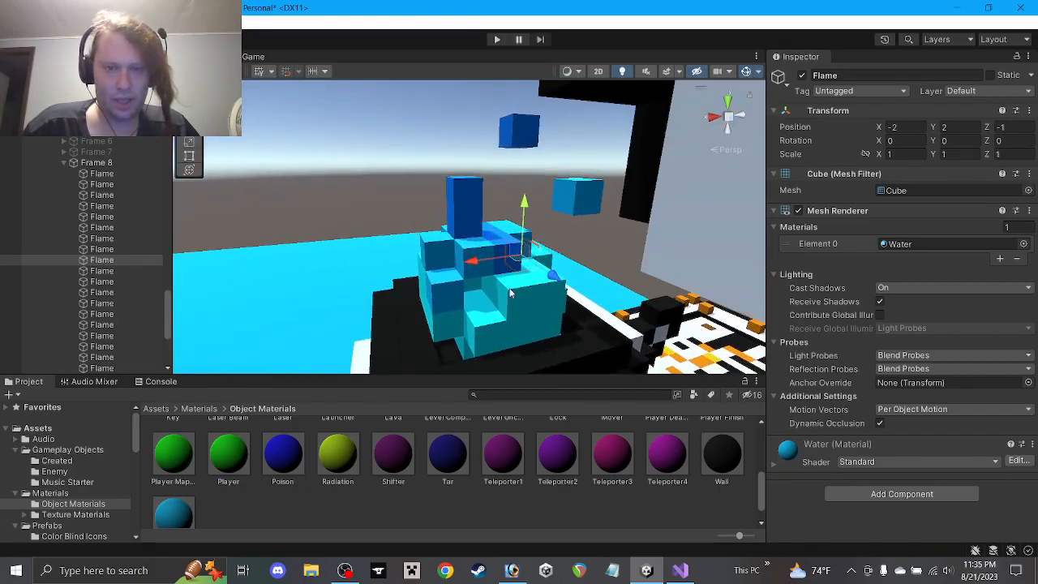
# Widen the Flame cube at 2, 2, 1 to X scale 2 and place it at X 1.5
pyautogui.click(468, 288)
pyautogui.click(479, 261)
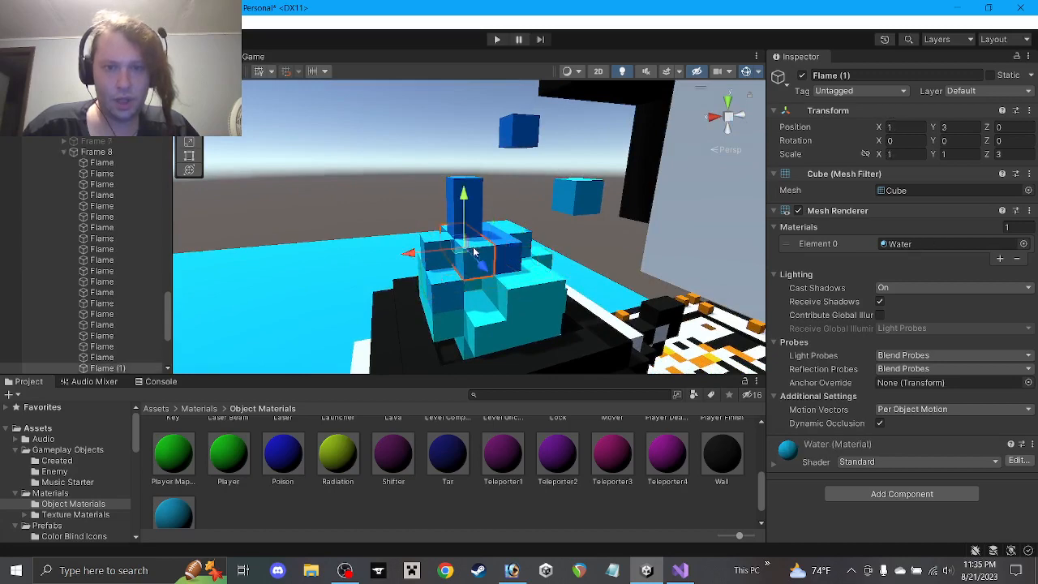
pyautogui.keyDown('alt'); pyautogui.moveTo(447, 317); pyautogui.dragTo(804, 191); pyautogui.keyUp('alt')
pyautogui.click(427, 293)
pyautogui.write('2')
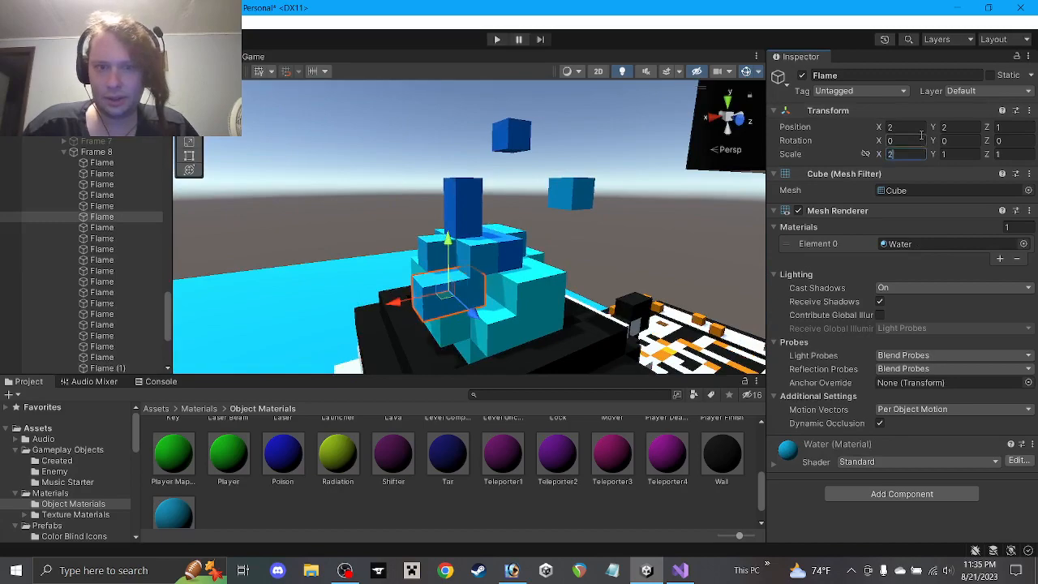
pyautogui.click(900, 127)
pyautogui.write('2.5')
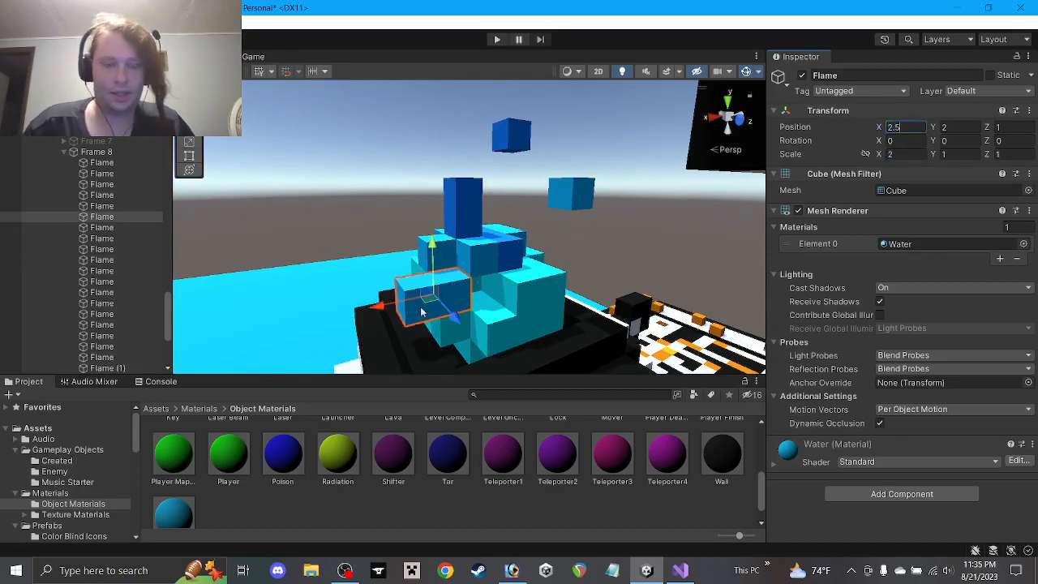
pyautogui.keyDown('ctrl'); pyautogui.moveTo(379, 306); pyautogui.dragTo(966, 297); pyautogui.keyUp('ctrl')
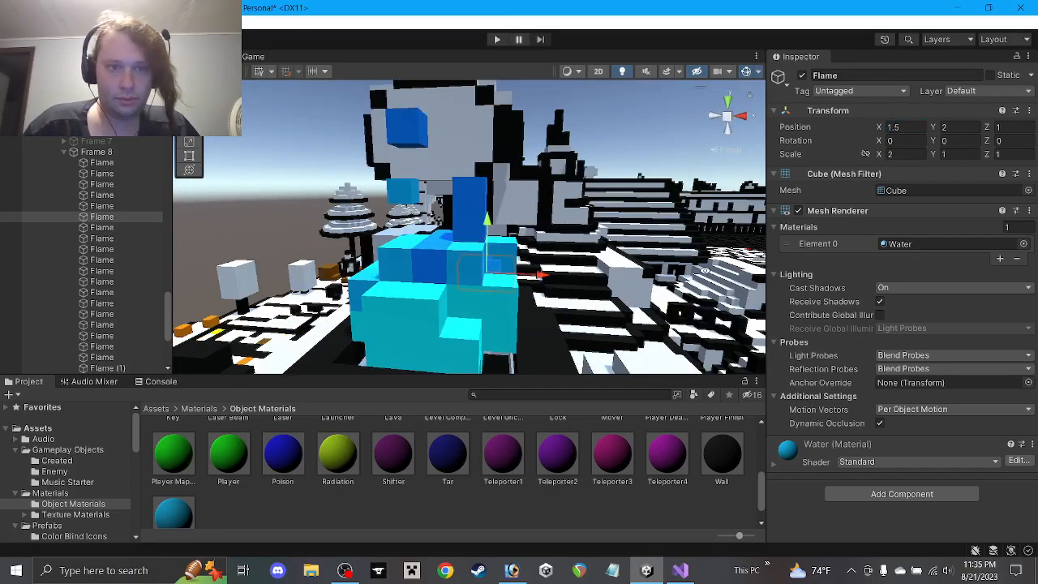
pyautogui.keyDown('alt'); pyautogui.moveTo(388, 305); pyautogui.dragTo(439, 315); pyautogui.keyUp('alt')
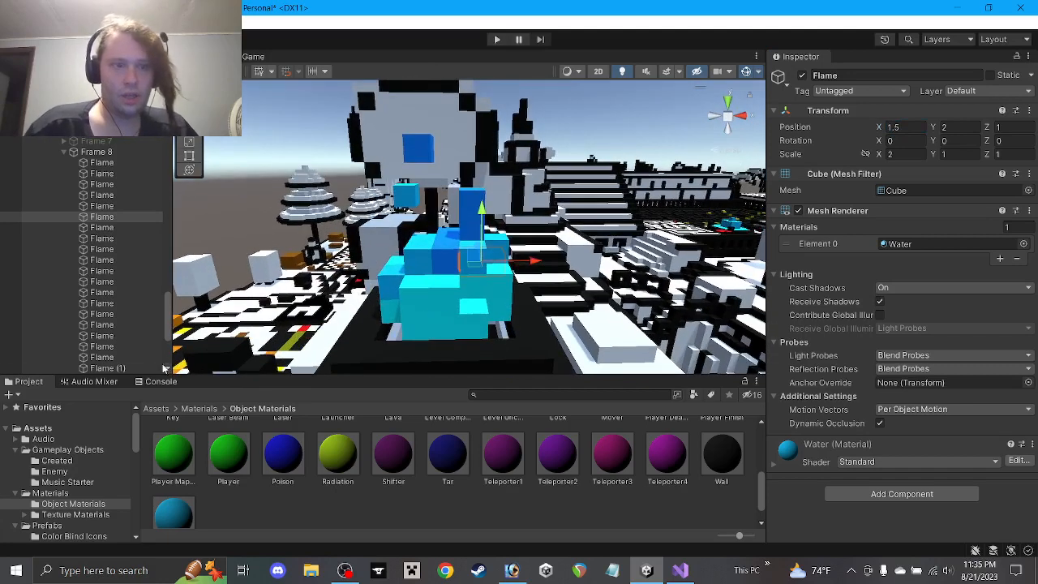
# Rename the Flame (1) cube to Flame
pyautogui.click(107, 369)
pyautogui.moveTo(836, 75); pyautogui.dragTo(903, 86)
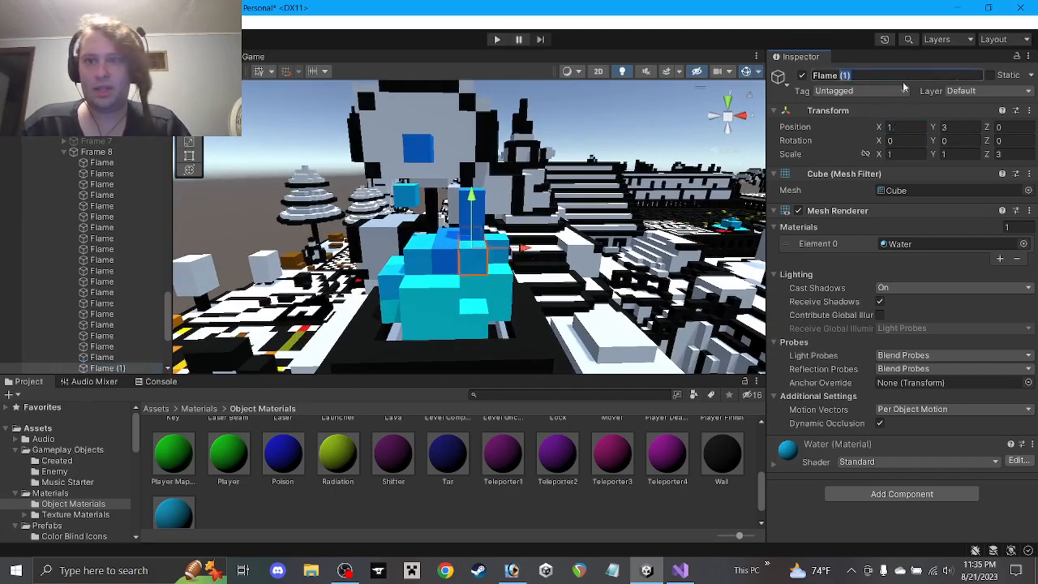
pyautogui.press('BackSpace')
pyautogui.press('Return')
pyautogui.scroll(-3, 112, 263)
pyautogui.scroll(3, 111, 263)
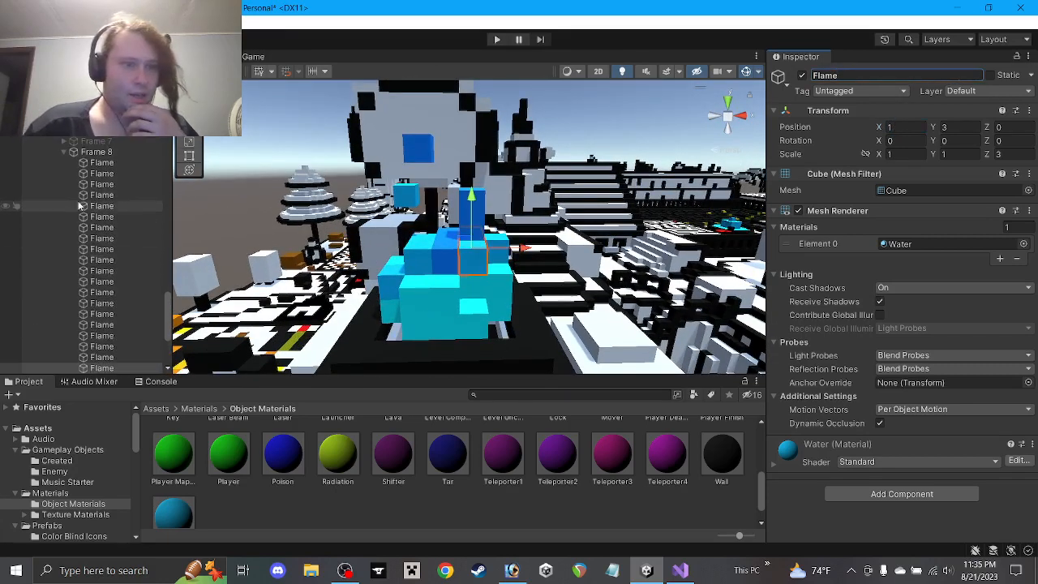
# Hide Frame 8 and duplicate it, briefly previewing Frame 4 in the scene
pyautogui.click(64, 151)
pyautogui.click(97, 196)
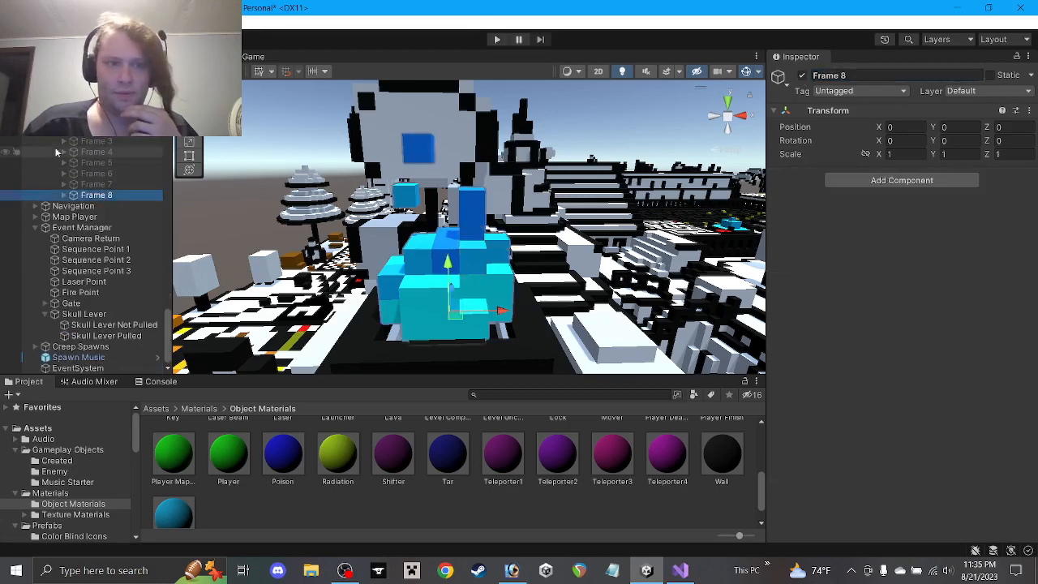
pyautogui.click(802, 75)
pyautogui.click(90, 196)
pyautogui.hotkey('ctrl', 'd')
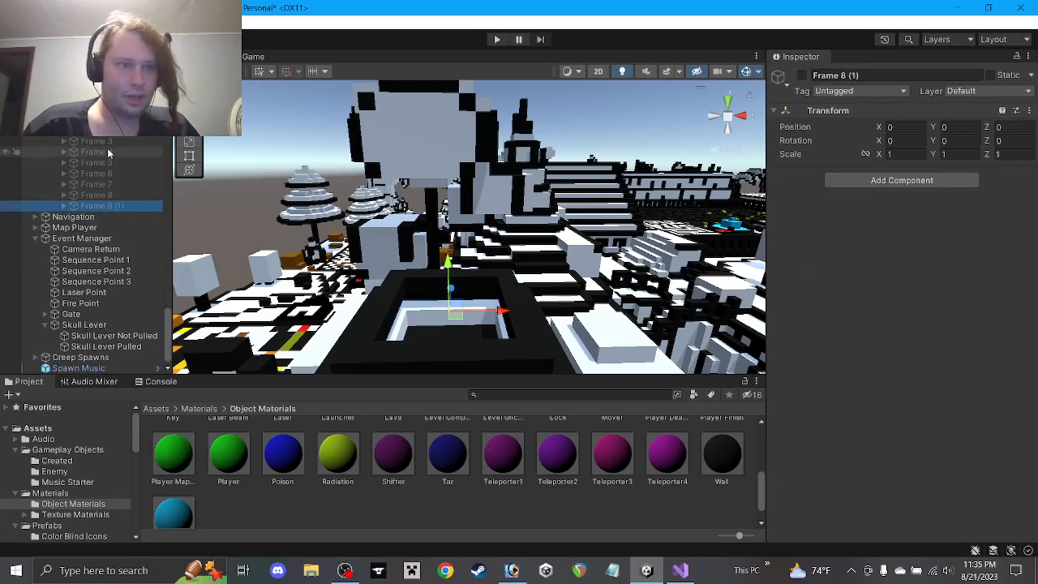
pyautogui.click(95, 151)
pyautogui.click(802, 76)
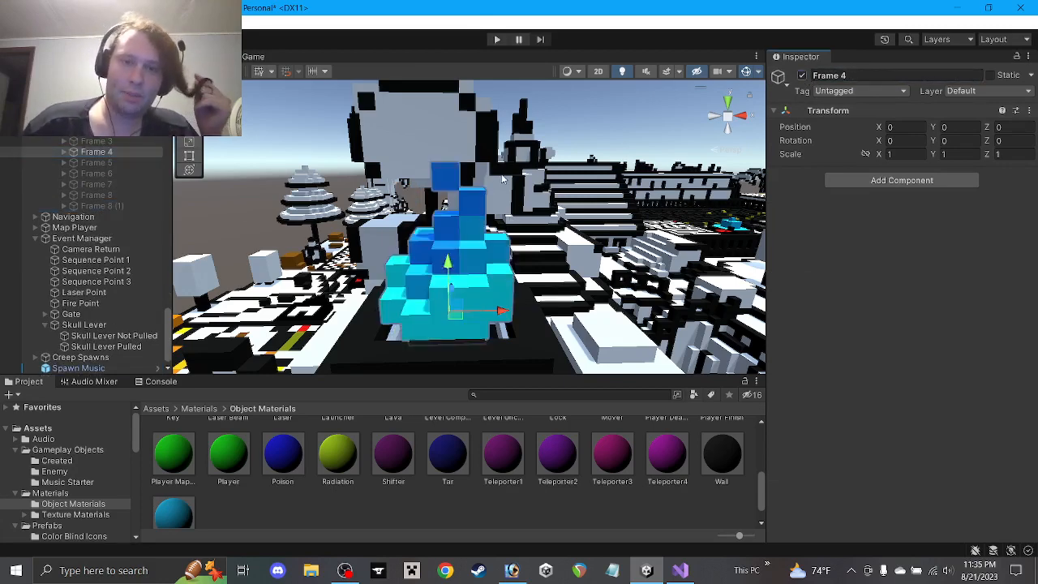
pyautogui.click(803, 76)
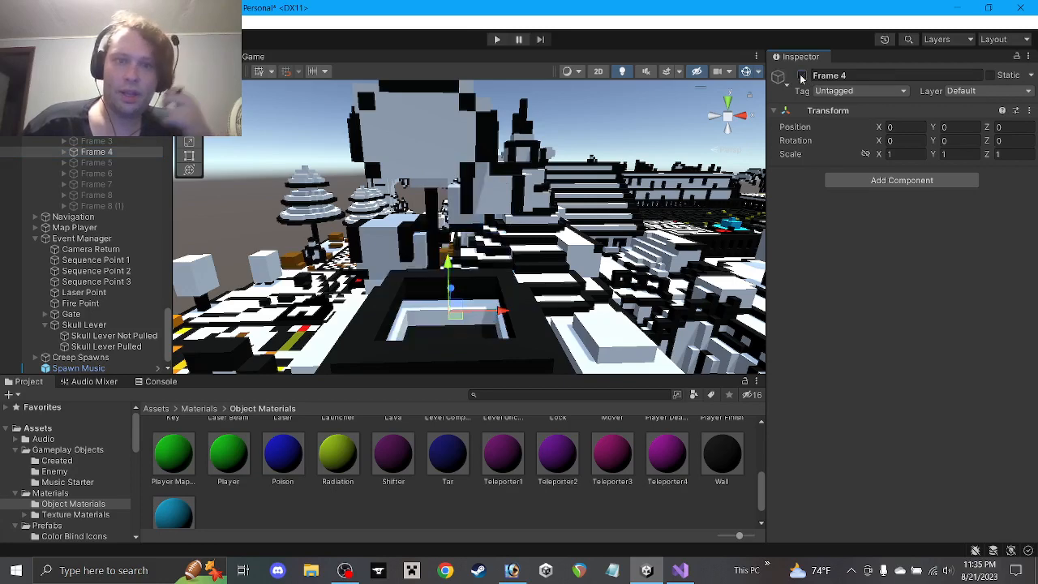
# Rename the duplicated frame to Frame 9 and make it active
pyautogui.click(119, 214)
pyautogui.click(119, 207)
pyautogui.doubleClick(843, 75)
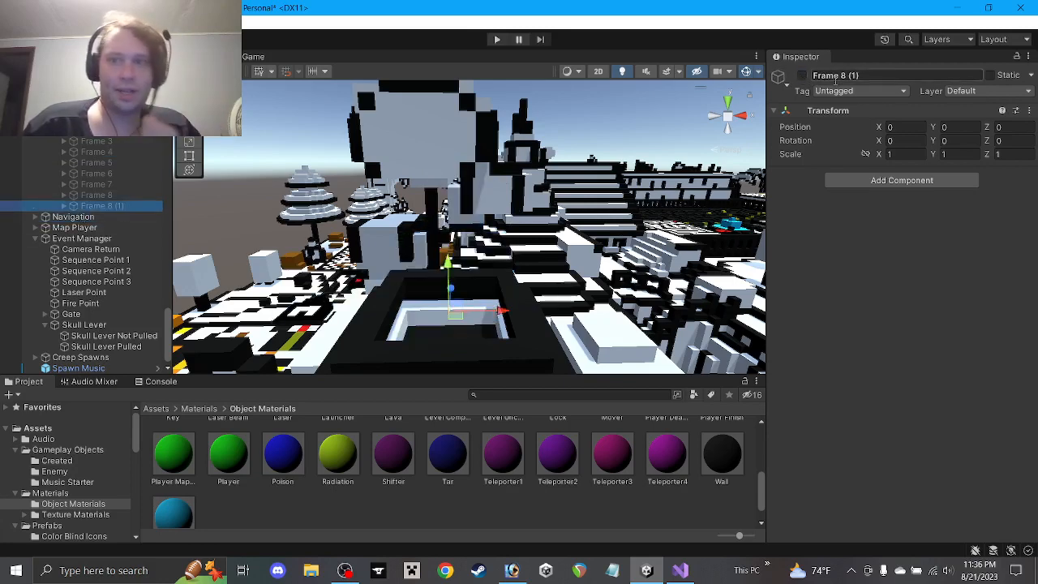
pyautogui.write('9')
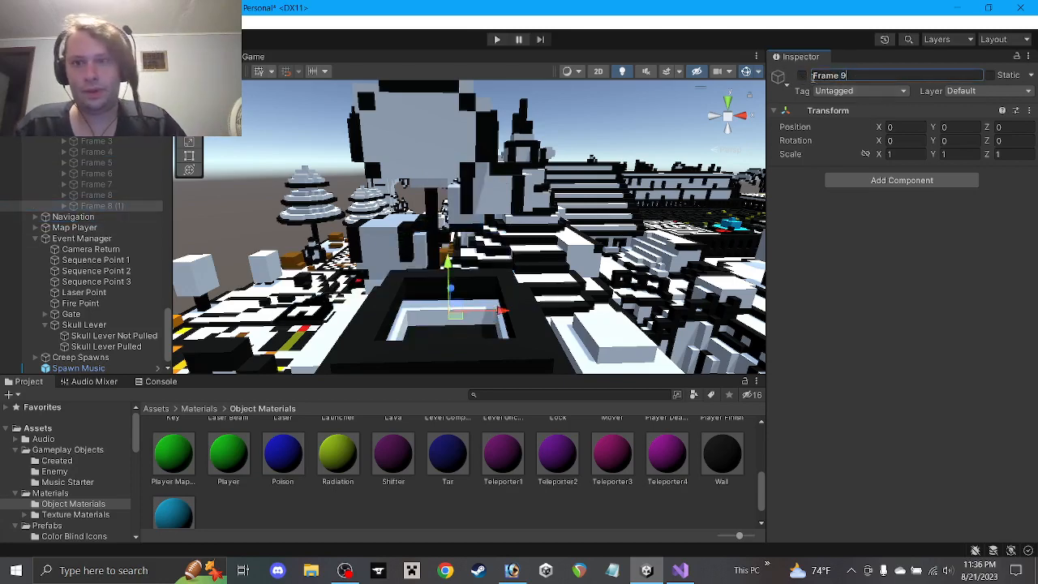
pyautogui.press('Return')
pyautogui.click(802, 75)
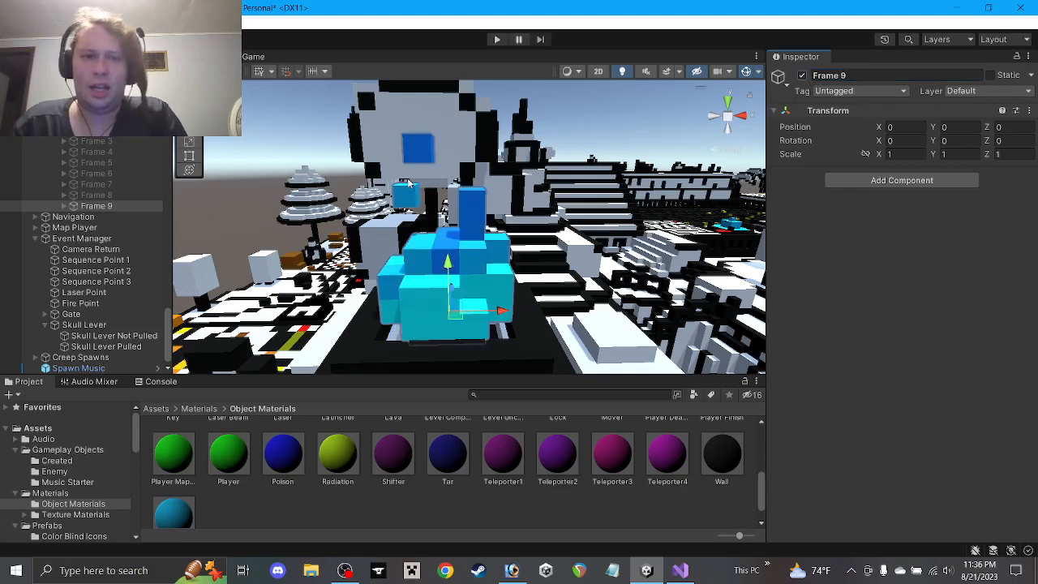
# Move Frame 9's tall Flame cube up and right, then one unit back left
pyautogui.click(482, 212)
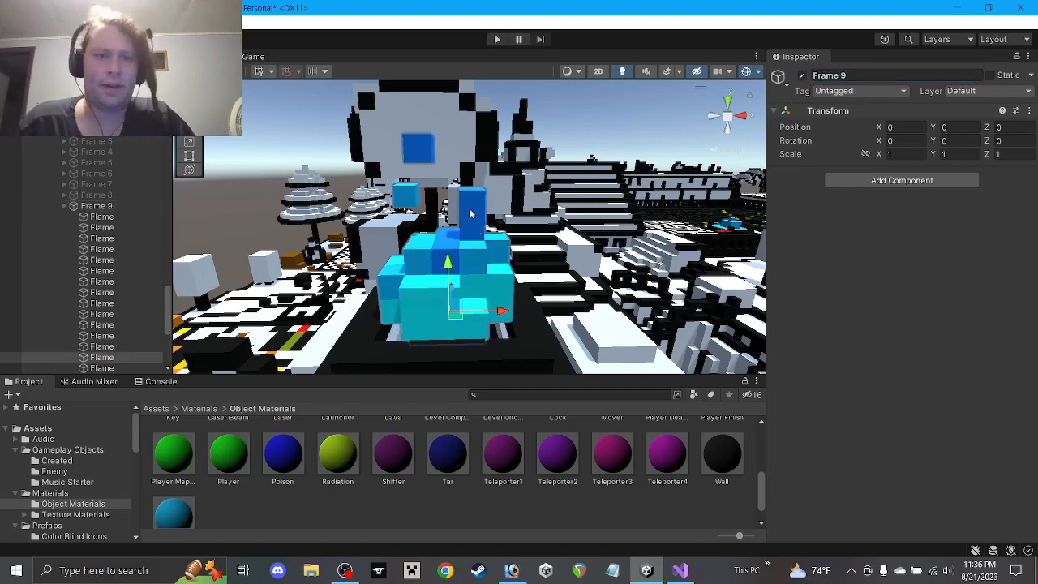
pyautogui.keyDown('alt'); pyautogui.moveTo(483, 221); pyautogui.dragTo(514, 160); pyautogui.keyUp('alt')
pyautogui.scroll(4, 373, 209)
pyautogui.click(471, 228)
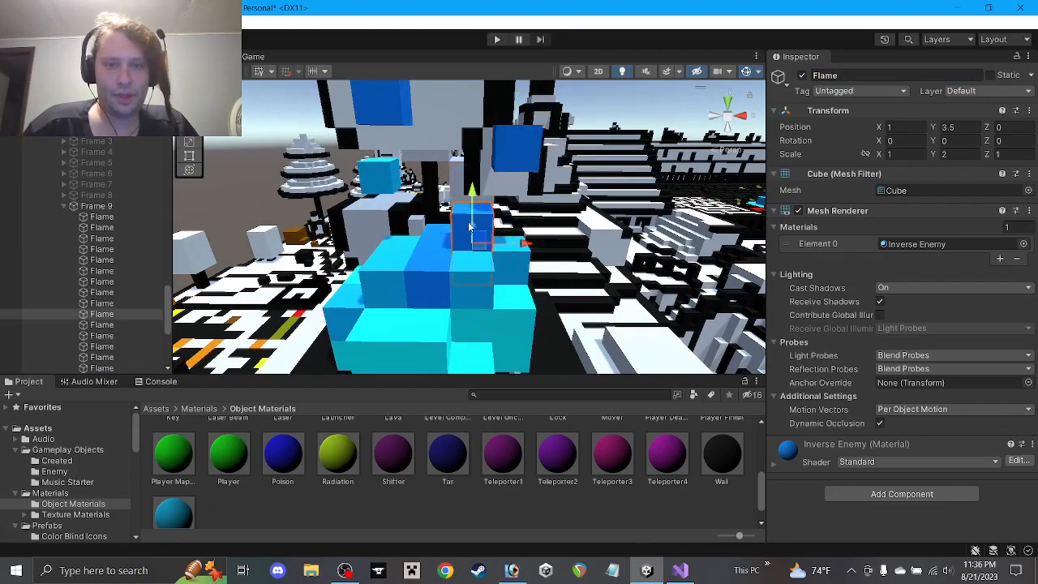
pyautogui.moveTo(482, 243); pyautogui.dragTo(512, 215)
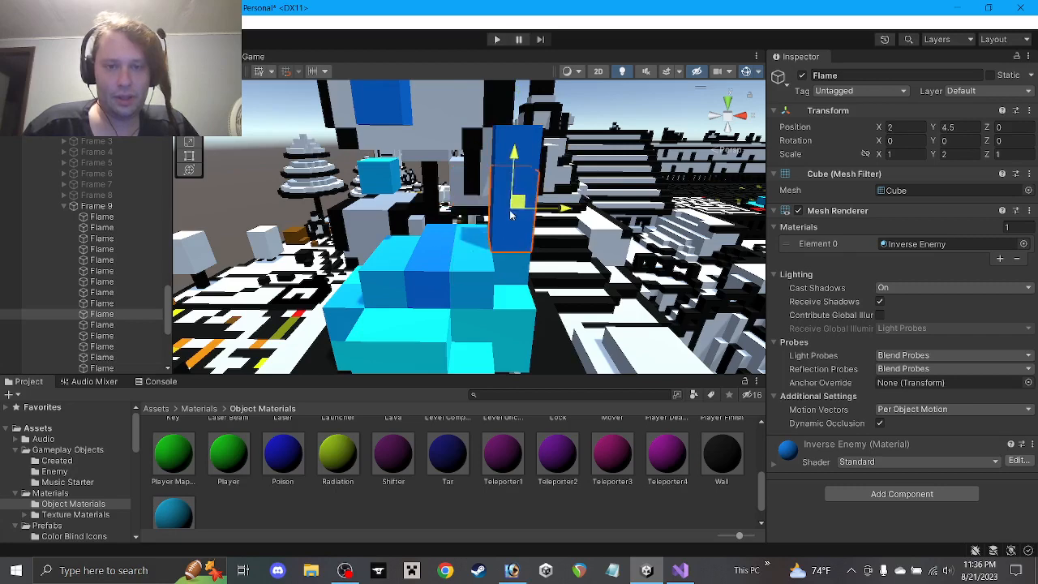
pyautogui.click(529, 137)
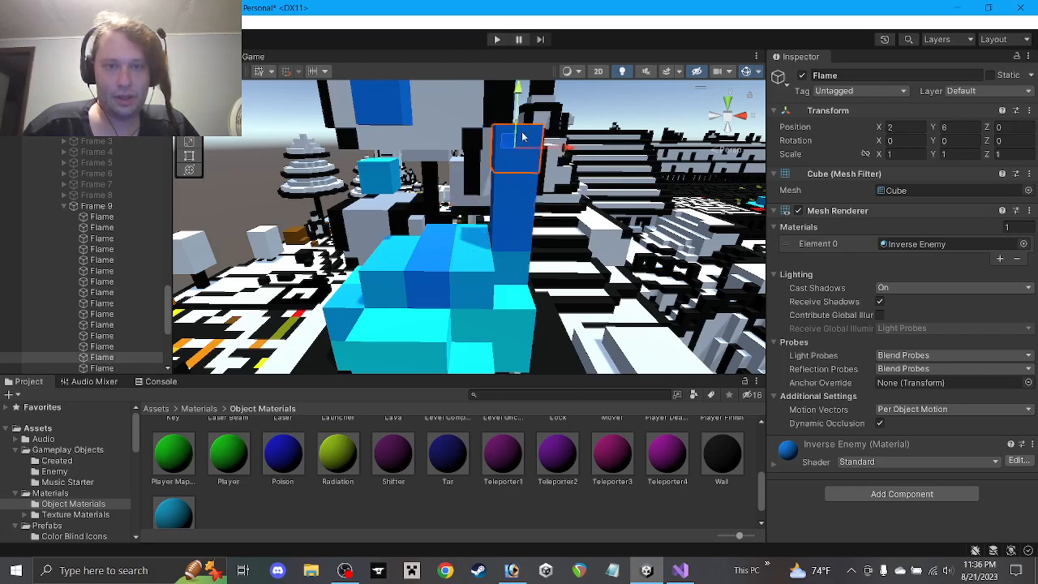
pyautogui.click(507, 203)
pyautogui.moveTo(490, 207); pyautogui.dragTo(481, 207)
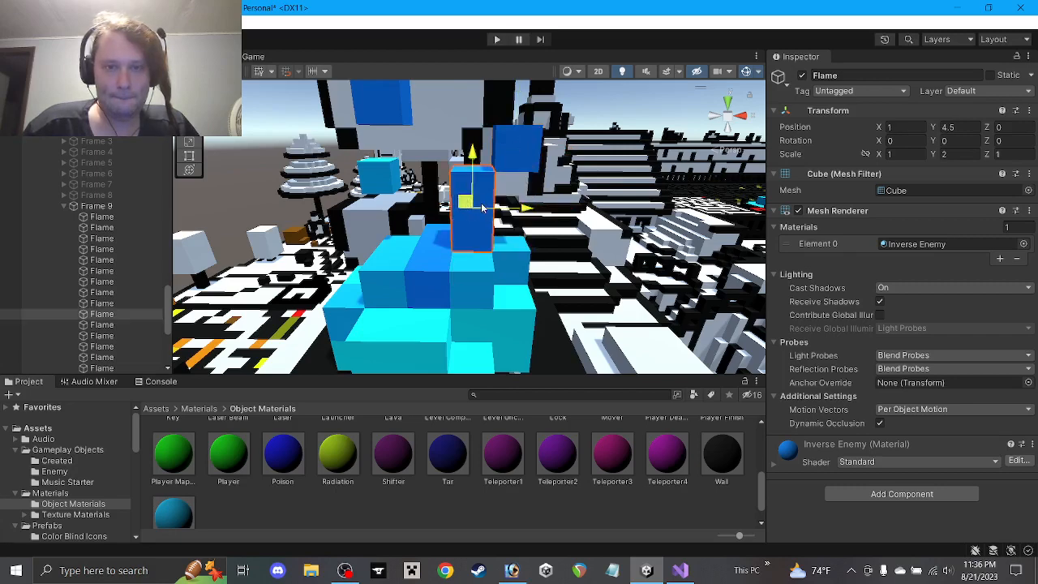
pyautogui.keyDown('alt'); pyautogui.moveTo(472, 243); pyautogui.dragTo(466, 231); pyautogui.keyUp('alt')
# Shift the deep Scale Z 3 cube back one unit and move the tall cube to 0, 3.5
pyautogui.click(432, 263)
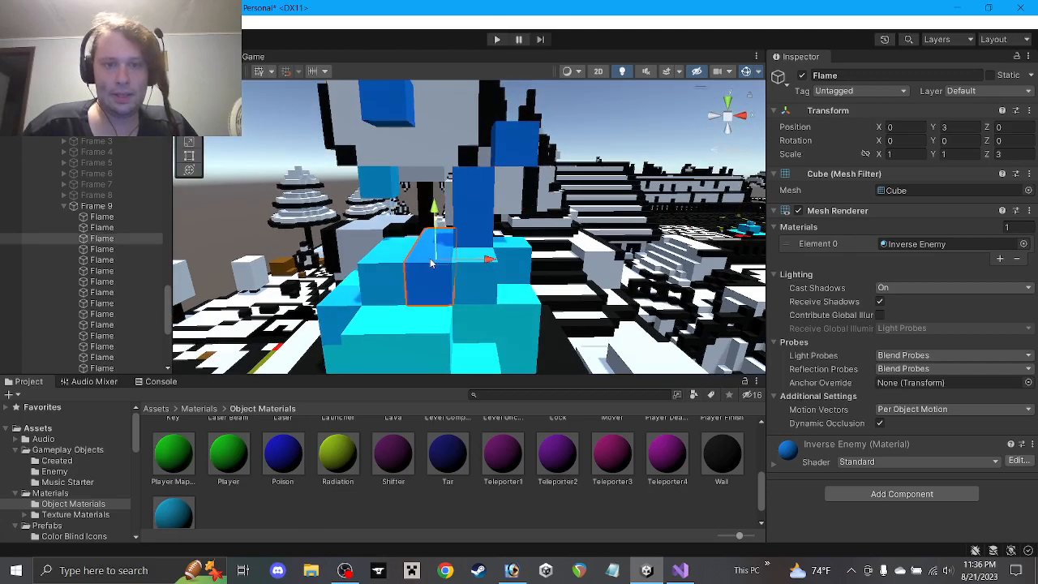
pyautogui.keyDown('alt'); pyautogui.moveTo(433, 262); pyautogui.dragTo(528, 274); pyautogui.keyUp('alt')
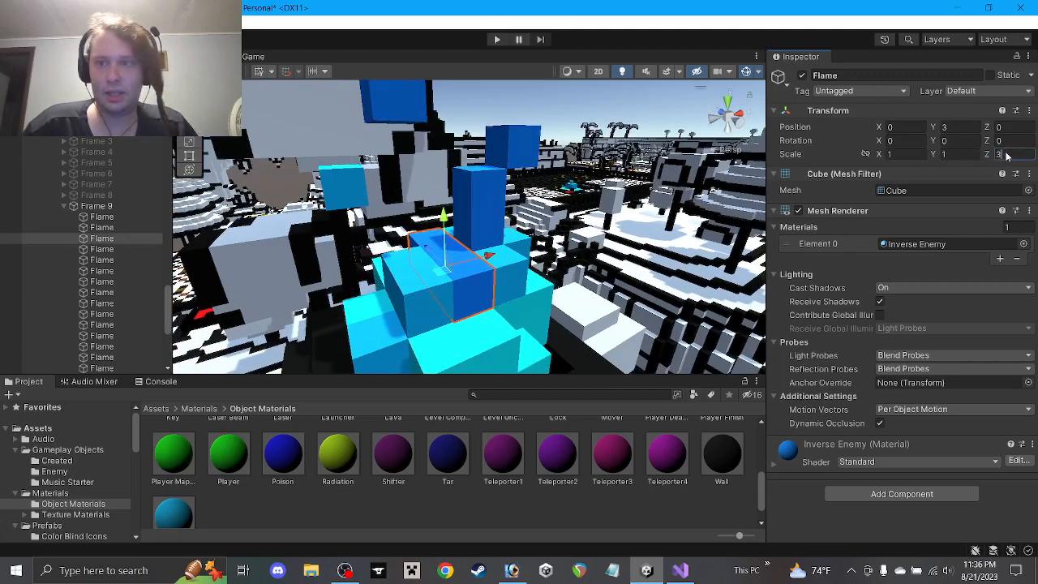
pyautogui.write('1')
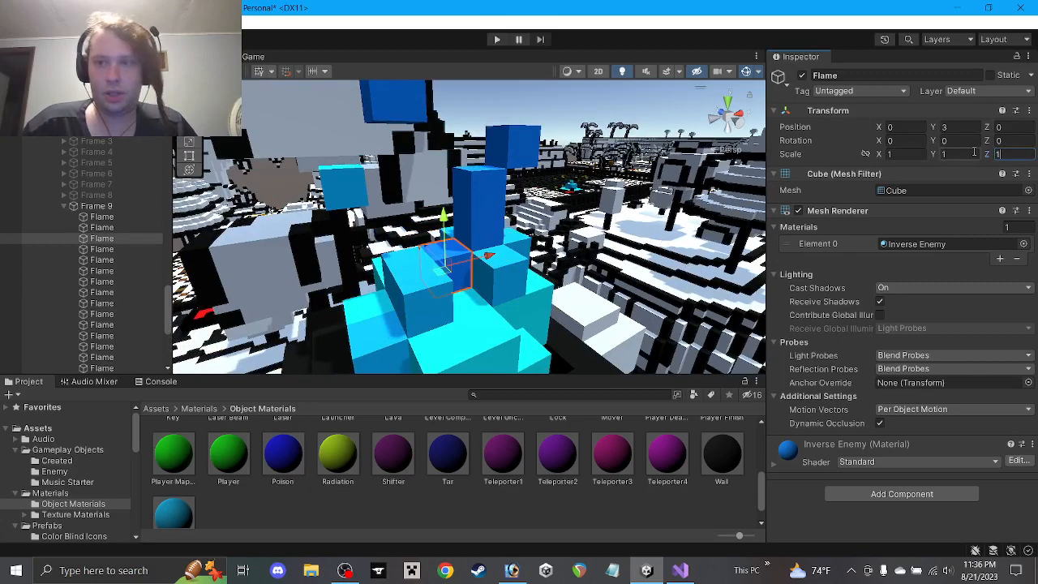
pyautogui.moveTo(447, 278); pyautogui.dragTo(460, 289)
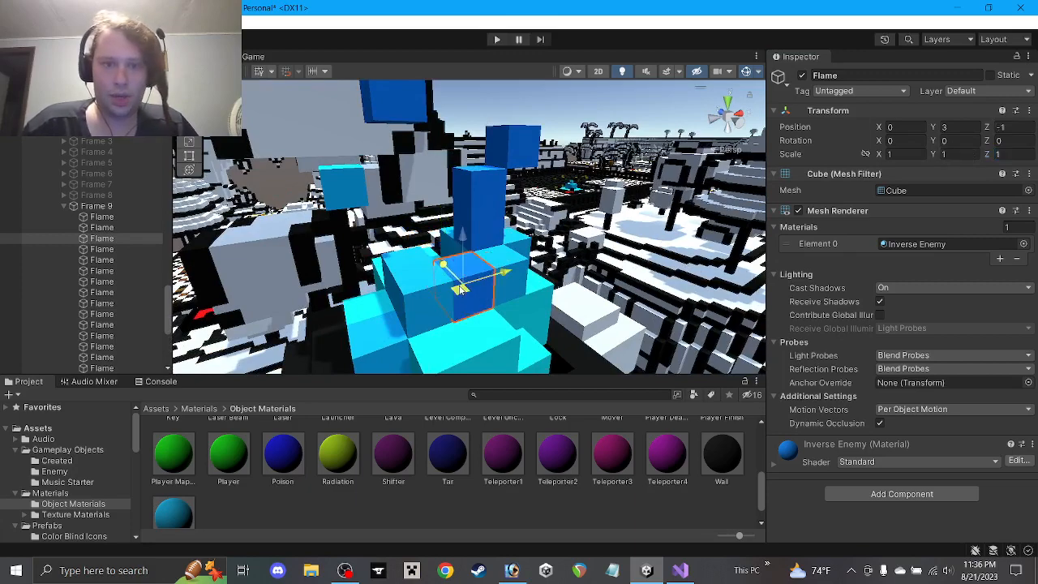
pyautogui.click(479, 210)
pyautogui.moveTo(474, 204); pyautogui.dragTo(455, 240)
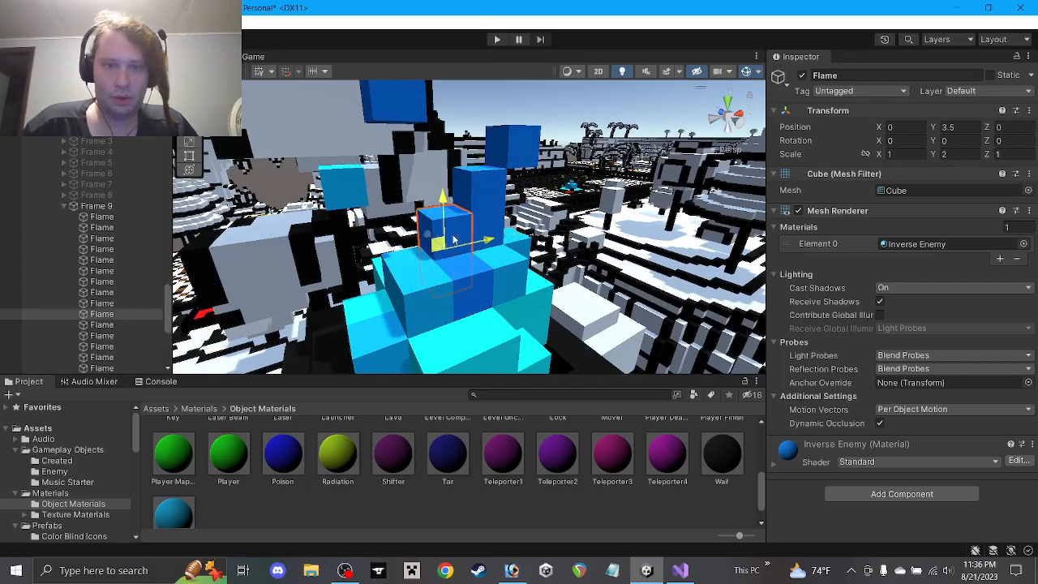
# Move the deep Water-coloured cube two units right and slide its neighbour left against the stack
pyautogui.keyDown('alt'); pyautogui.moveTo(477, 185); pyautogui.dragTo(433, 264); pyautogui.keyUp('alt')
pyautogui.click(382, 97)
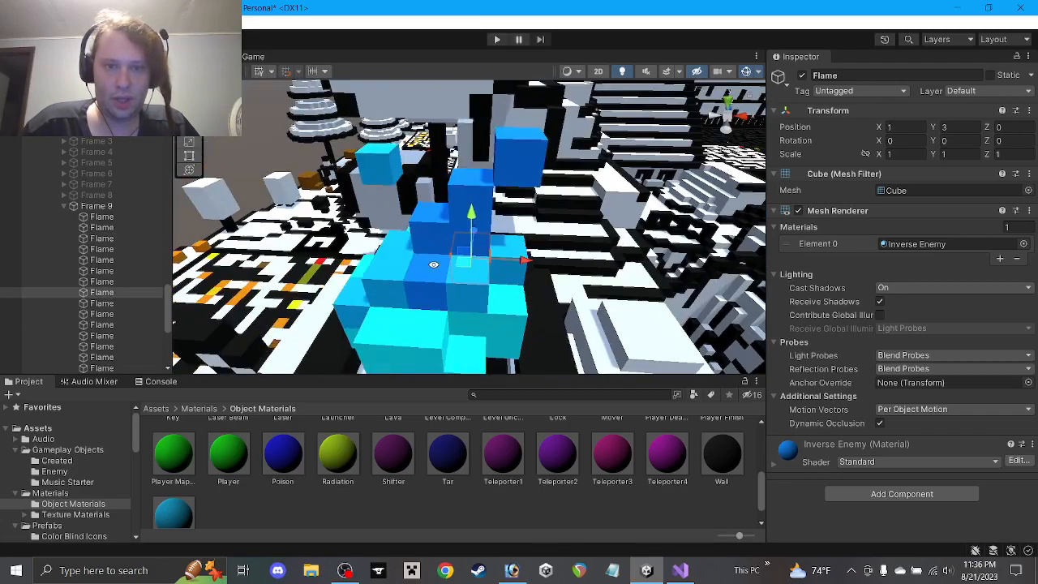
pyautogui.click(475, 286)
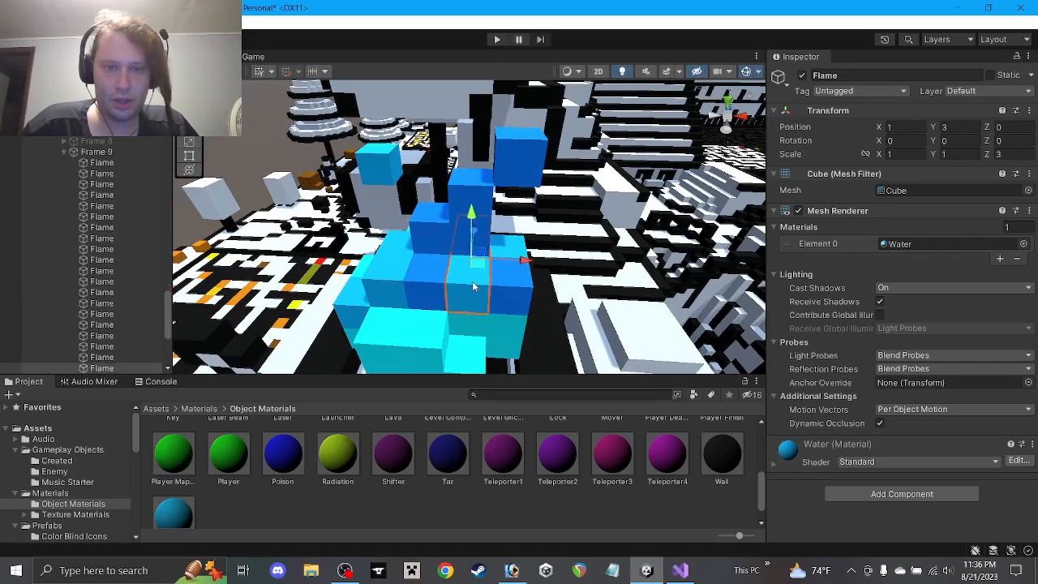
pyautogui.moveTo(478, 268); pyautogui.dragTo(491, 244)
pyautogui.click(507, 203)
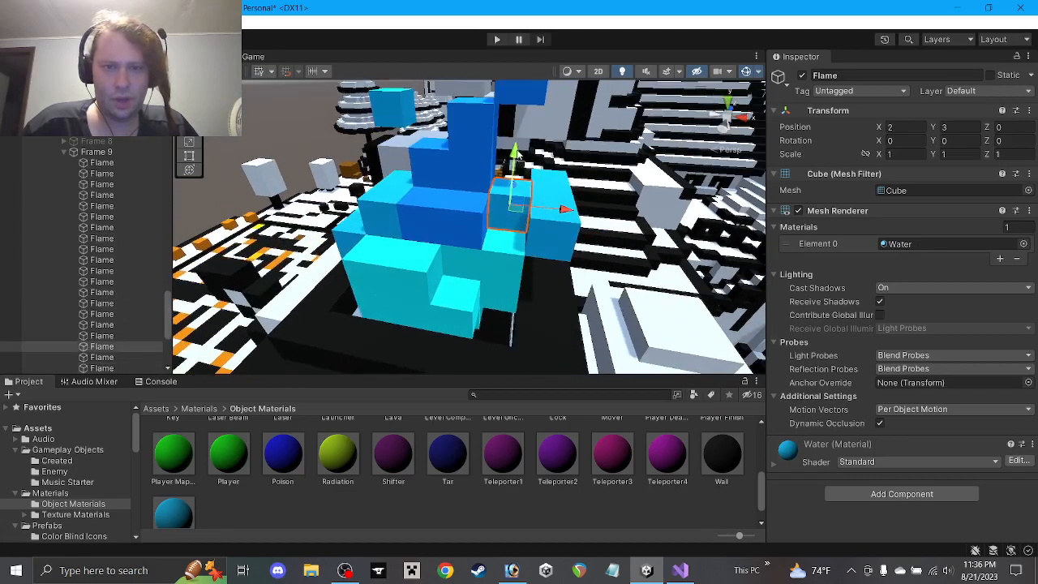
pyautogui.click(538, 228)
pyautogui.moveTo(574, 213); pyautogui.dragTo(572, 190)
pyautogui.click(380, 264)
pyautogui.keyDown('alt'); pyautogui.moveTo(380, 263); pyautogui.dragTo(323, 283); pyautogui.keyUp('alt')
pyautogui.click(428, 309)
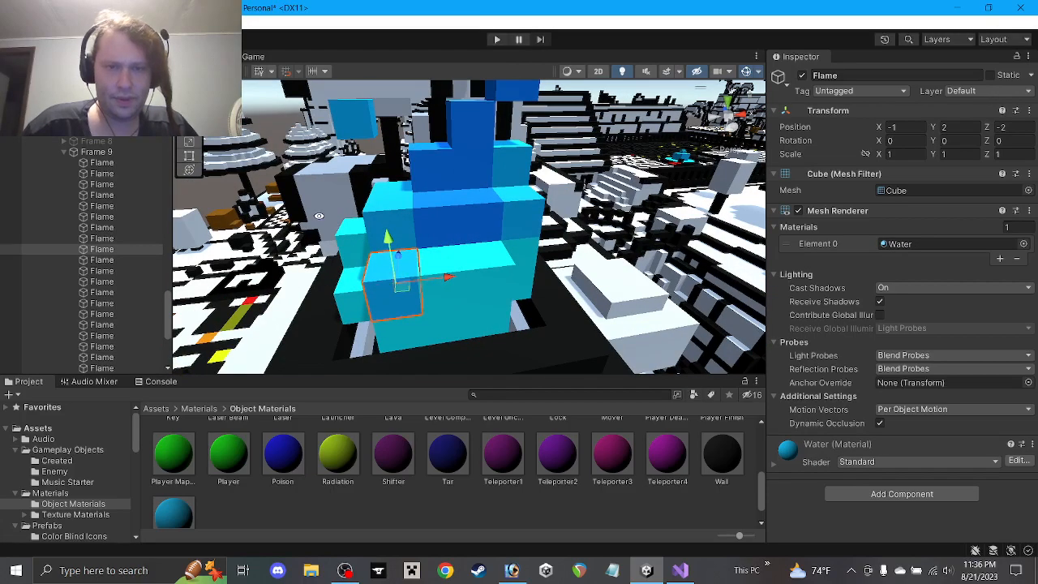
pyautogui.keyDown('alt'); pyautogui.moveTo(425, 270); pyautogui.dragTo(565, 250); pyautogui.keyUp('alt')
pyautogui.keyDown('alt'); pyautogui.moveTo(419, 253); pyautogui.dragTo(494, 305); pyautogui.keyUp('alt')
# Slide another Flame cube over to X 0 and resize it with scale values 2 and 0.5
pyautogui.click(295, 171)
pyautogui.keyDown('alt'); pyautogui.moveTo(294, 171); pyautogui.dragTo(438, 162); pyautogui.keyUp('alt')
pyautogui.moveTo(388, 240); pyautogui.dragTo(403, 147)
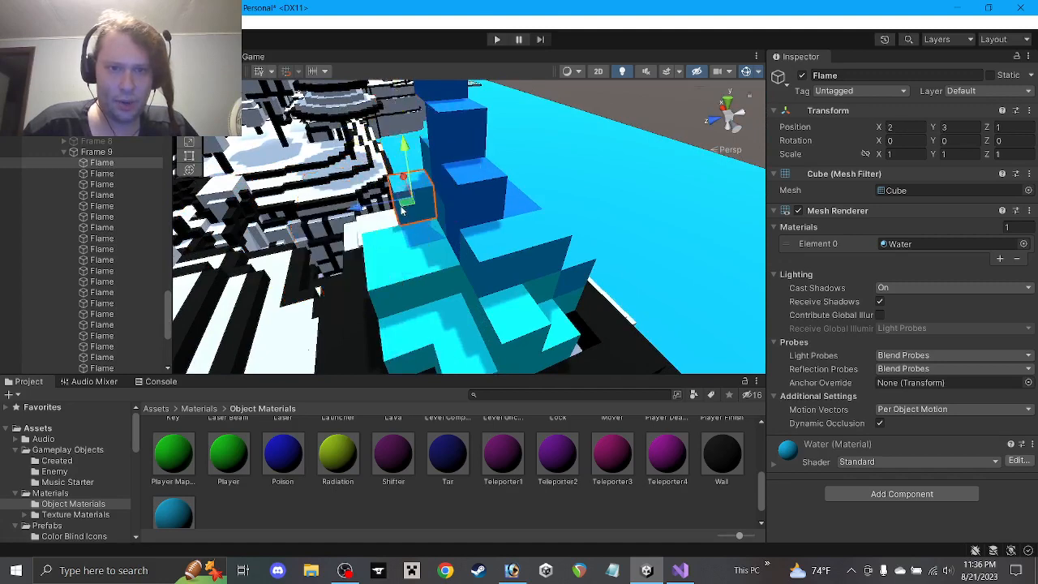
pyautogui.moveTo(401, 210); pyautogui.dragTo(710, 240)
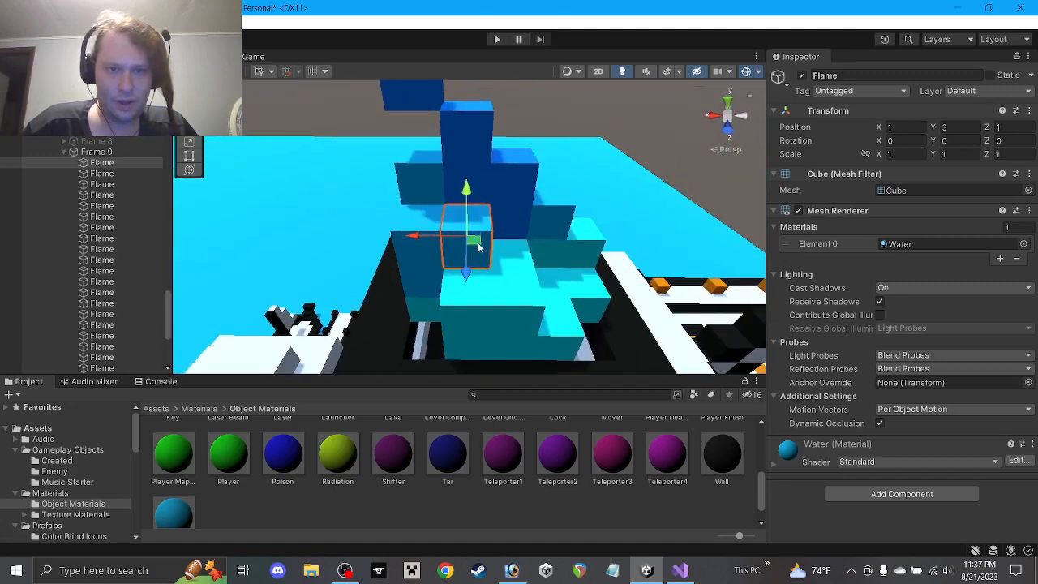
pyautogui.moveTo(477, 242); pyautogui.dragTo(520, 245)
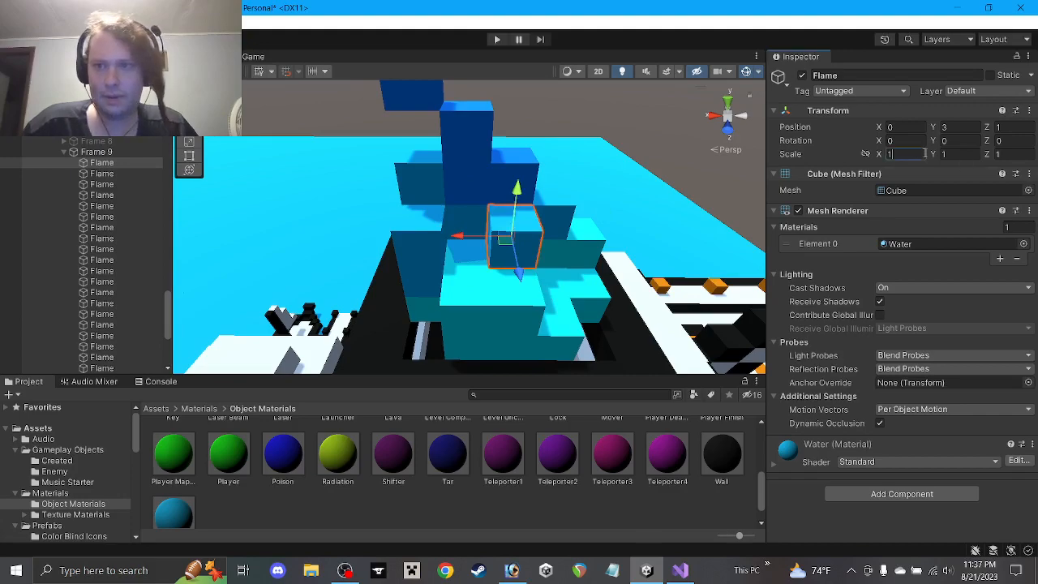
pyautogui.write('2')
pyautogui.click(915, 127)
pyautogui.write('0.5')
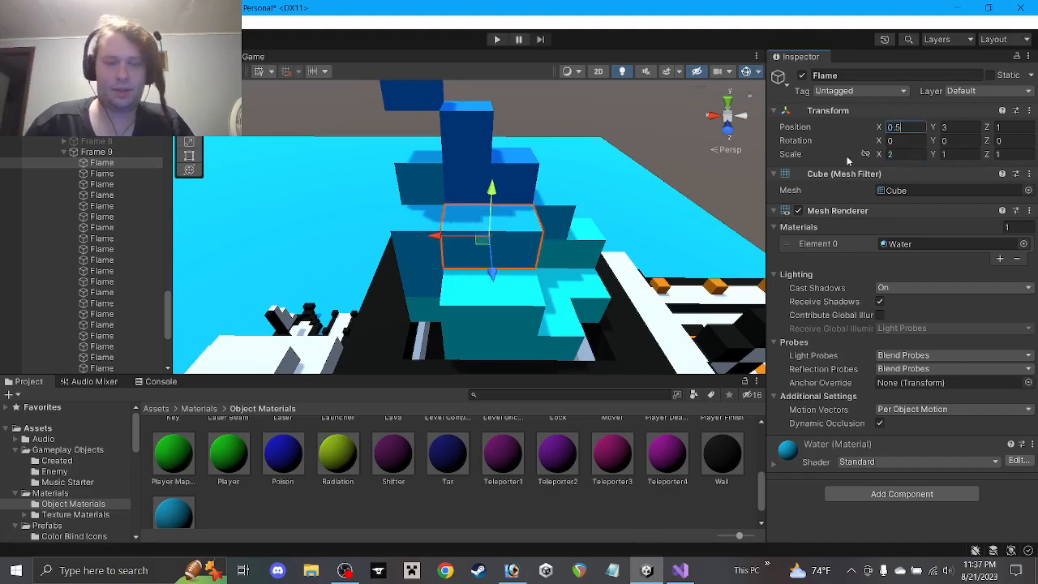
# Inspect the reshaped flame from below, then select Flame (1) to edit its name
pyautogui.keyDown('alt'); pyautogui.moveTo(486, 187); pyautogui.dragTo(108, 276); pyautogui.keyUp('alt')
pyautogui.keyDown('alt'); pyautogui.moveTo(592, 212); pyautogui.dragTo(486, 244); pyautogui.keyUp('alt')
pyautogui.click(513, 520)
pyautogui.scroll(-4, 94, 266)
pyautogui.click(107, 216)
pyautogui.click(836, 75)
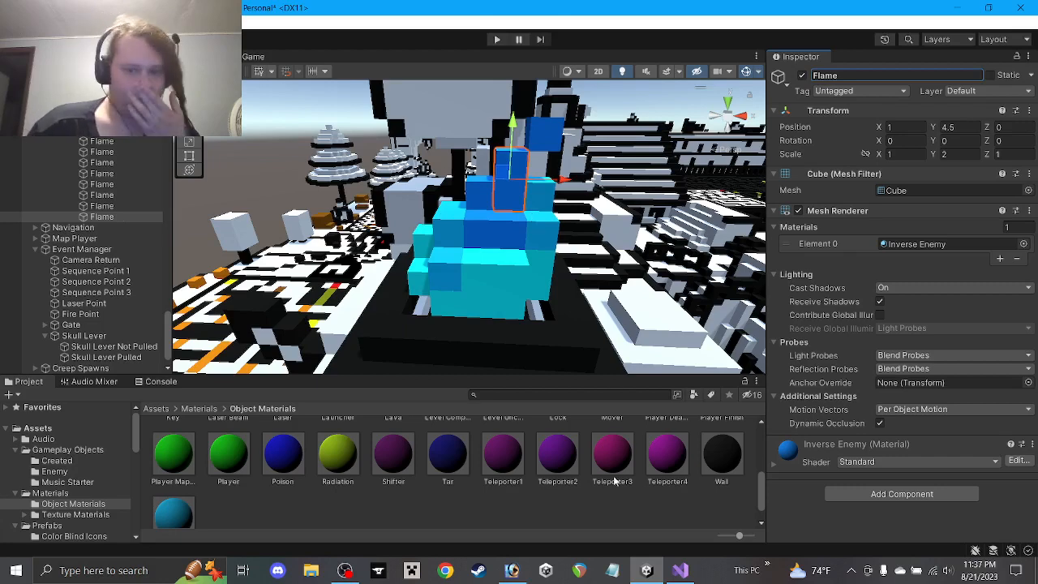
# Deactivate Frame 9 and collapse Skull Fire's frame children in the Hierarchy
pyautogui.click(618, 501)
pyautogui.scroll(5, 65, 197)
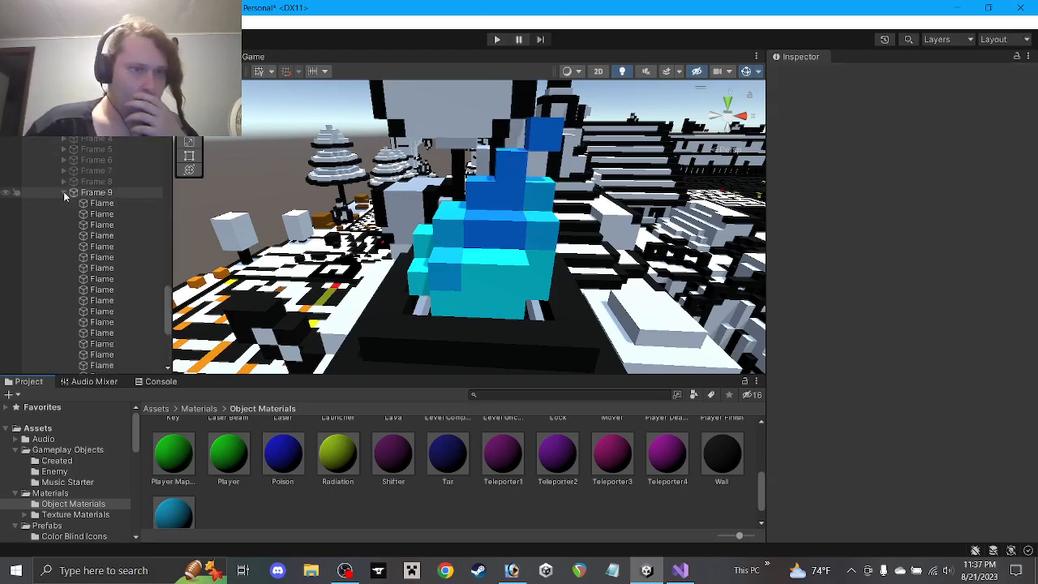
pyautogui.click(65, 194)
pyautogui.click(91, 195)
pyautogui.click(802, 76)
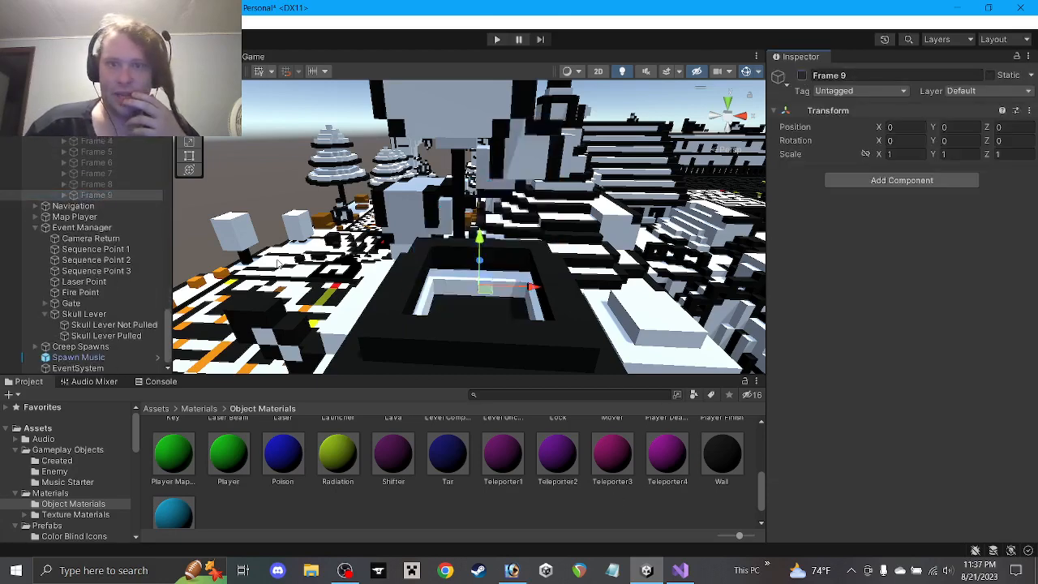
pyautogui.click(83, 98)
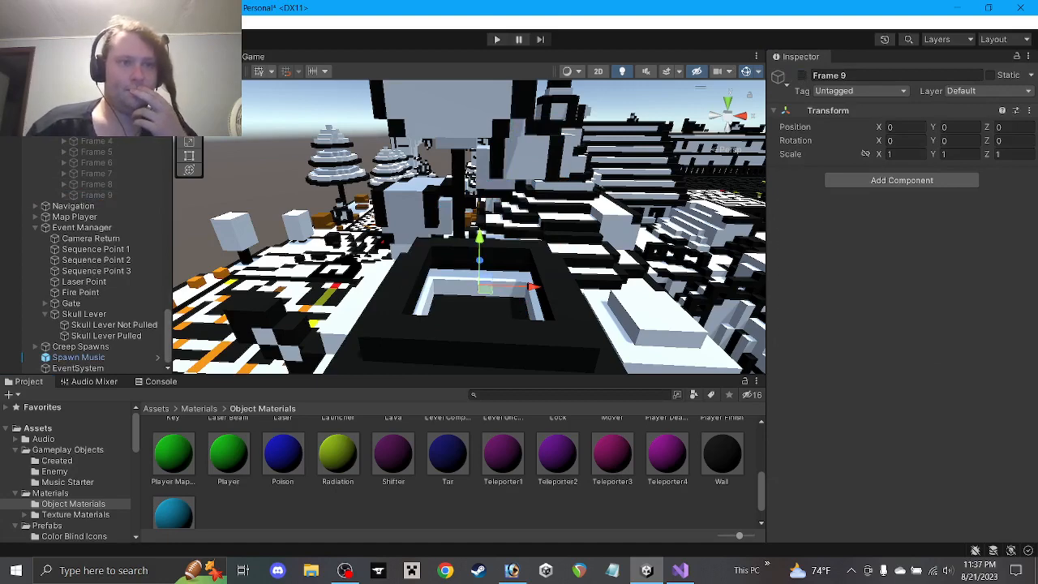
pyautogui.click(54, 99)
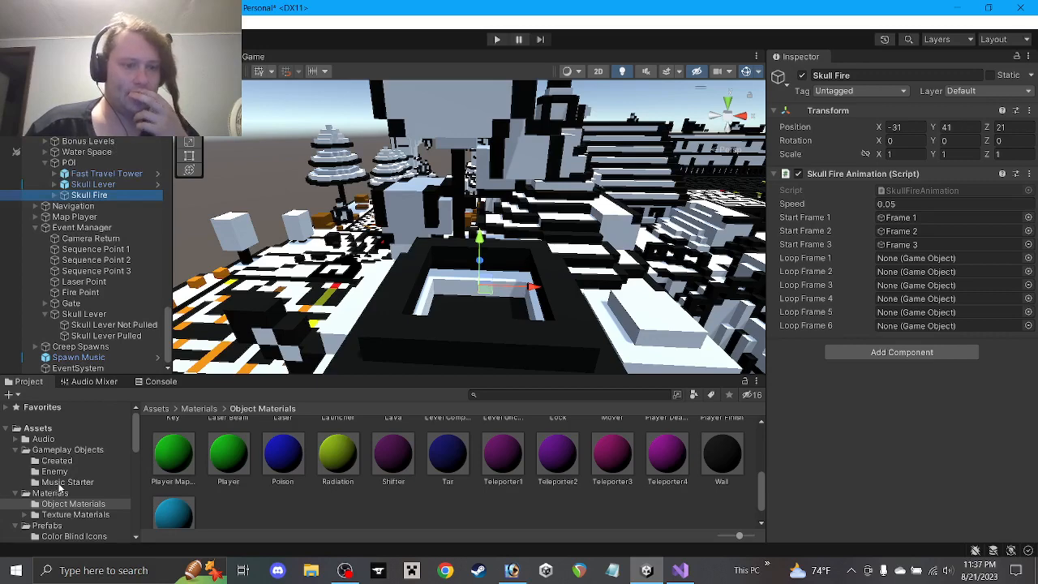
# Save Skull Fire as a prefab in the Created POI Objects folder
pyautogui.scroll(-1, 69, 495)
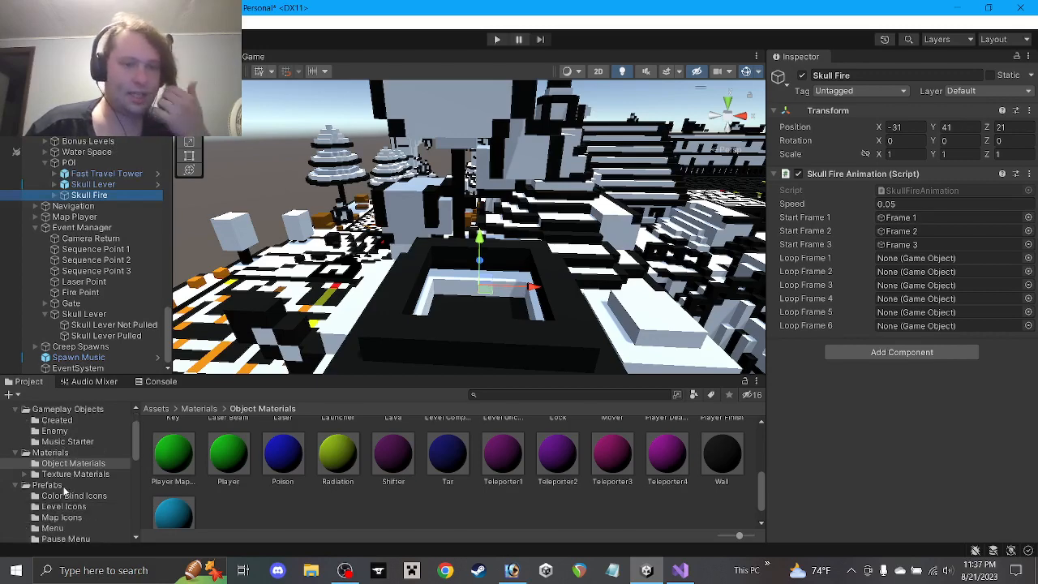
pyautogui.scroll(-2, 79, 506)
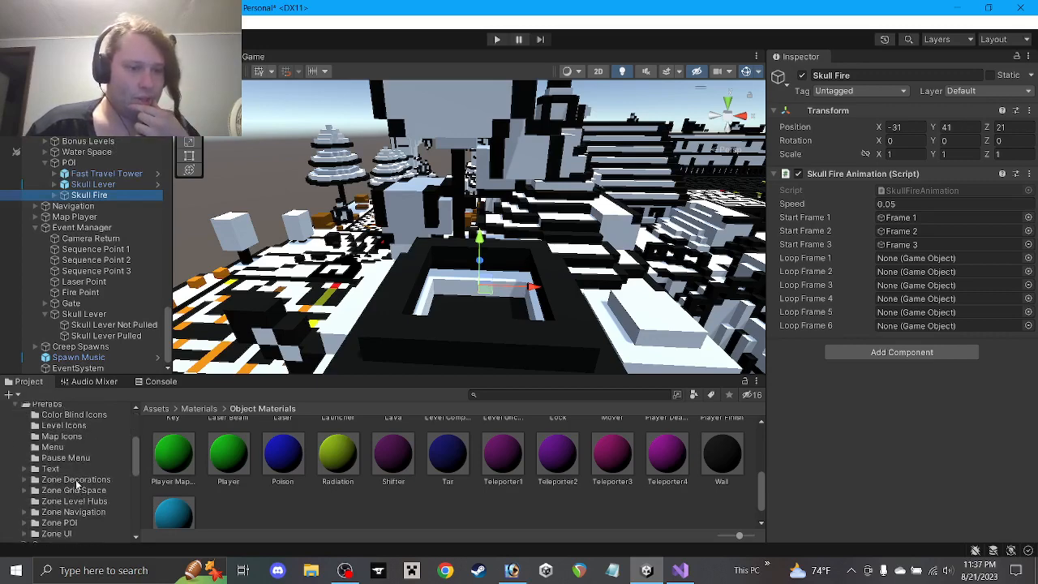
pyautogui.click(72, 524)
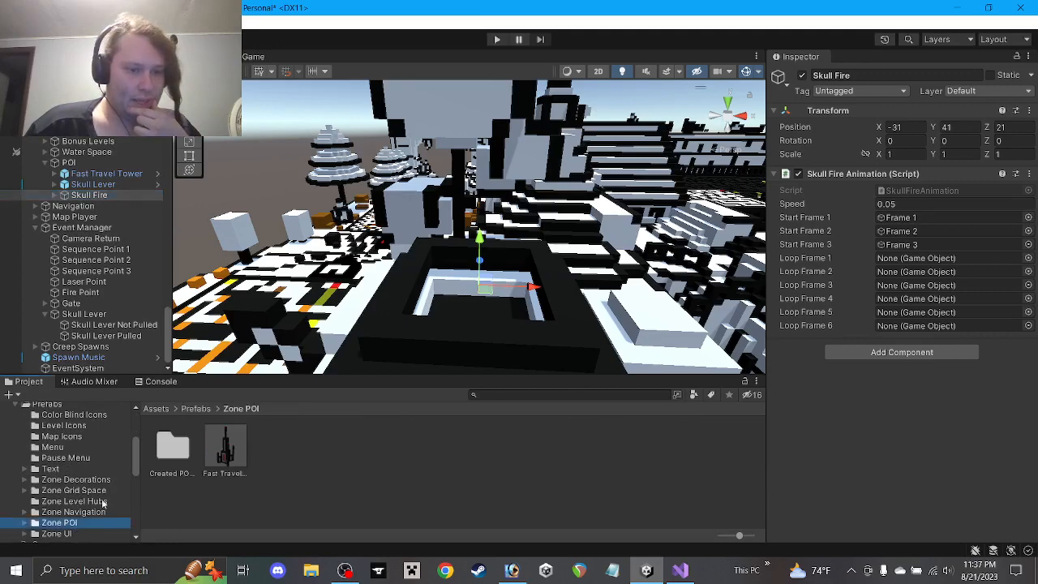
pyautogui.doubleClick(173, 451)
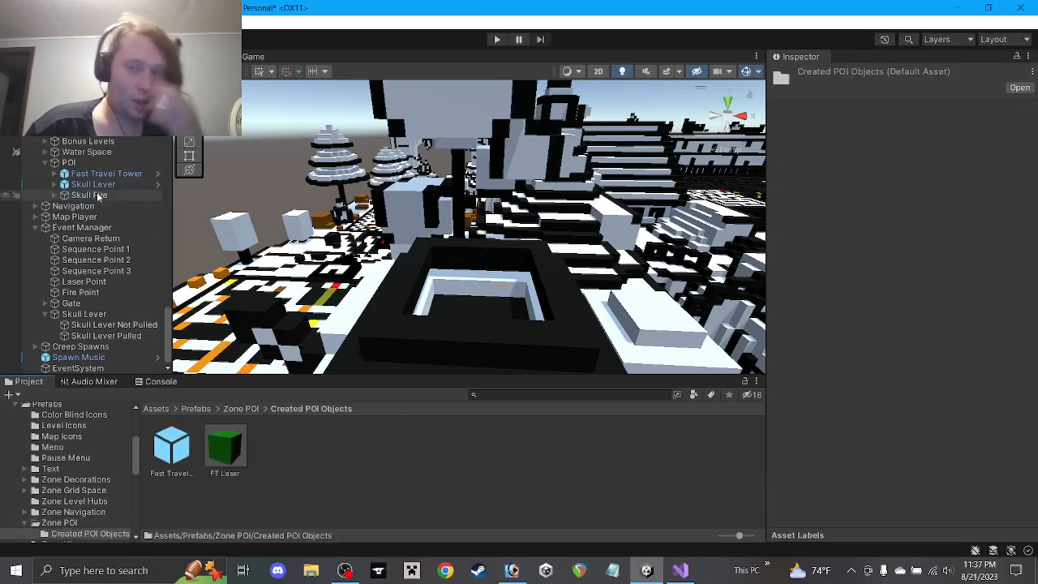
pyautogui.moveTo(98, 198); pyautogui.dragTo(277, 451)
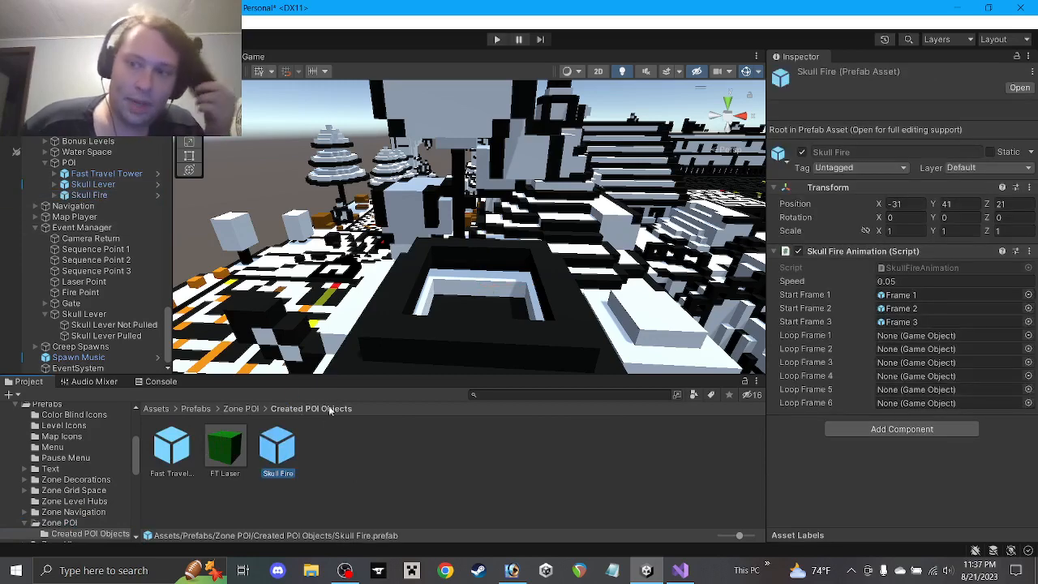
# Set the prefab's X and Y position to 0 and open it in Prefab Mode
pyautogui.click(910, 204)
pyautogui.write('0')
pyautogui.click(958, 204)
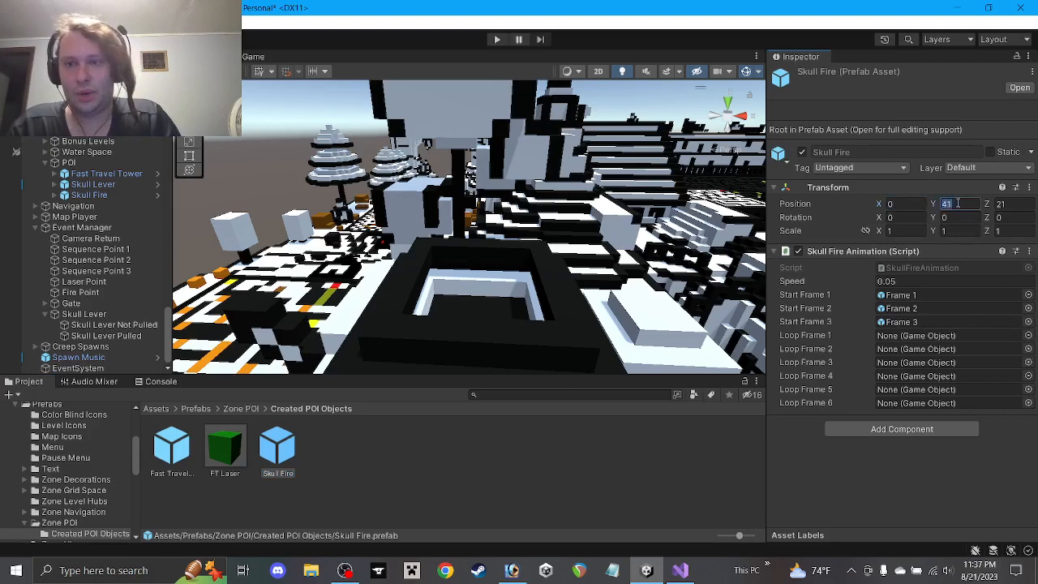
pyautogui.write('0')
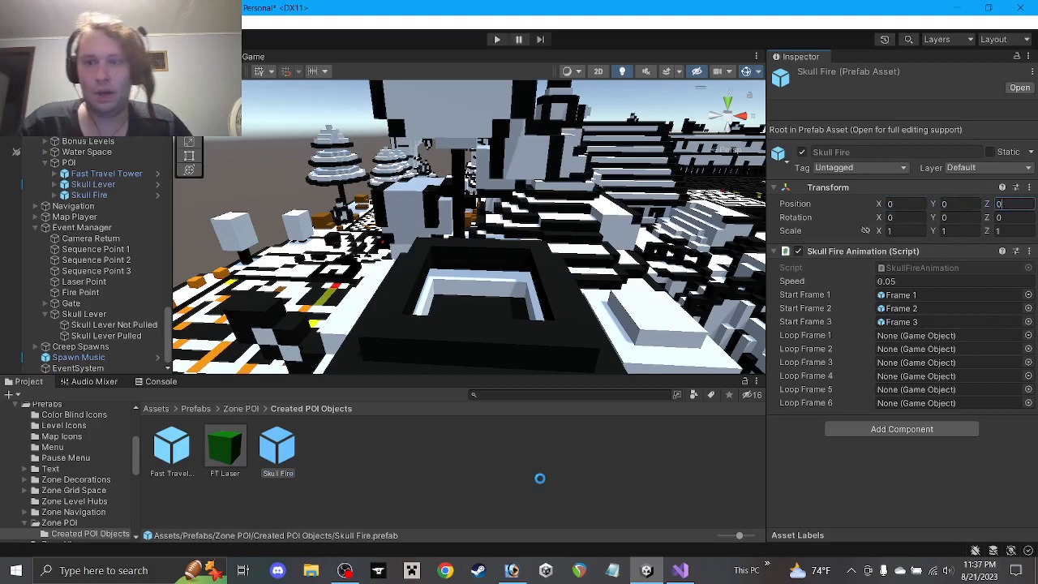
pyautogui.doubleClick(277, 449)
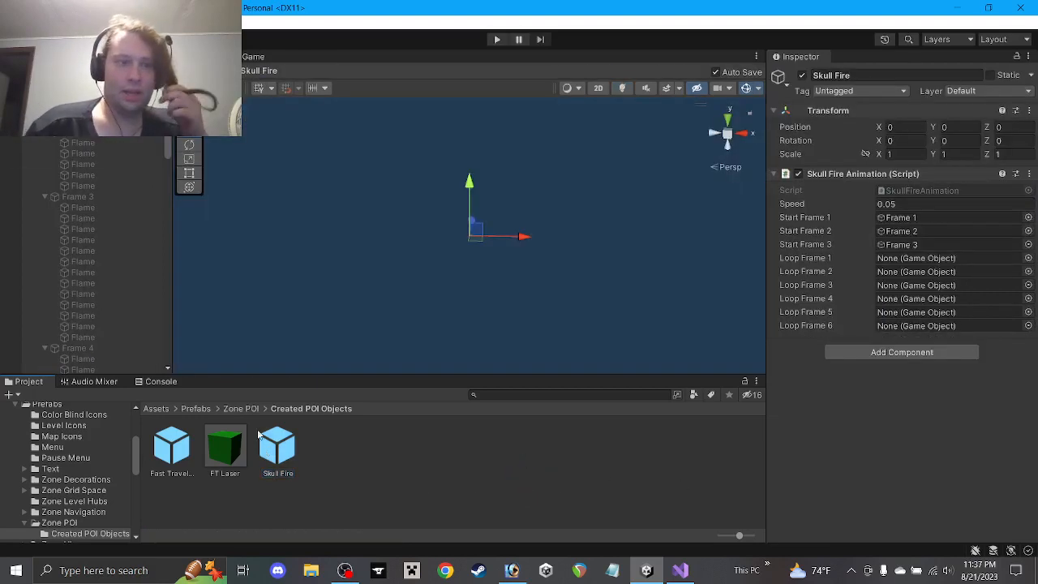
# Fold away the Flame children of Frames 1 through 8 in the prefab Hierarchy
pyautogui.click(46, 111)
pyautogui.click(45, 122)
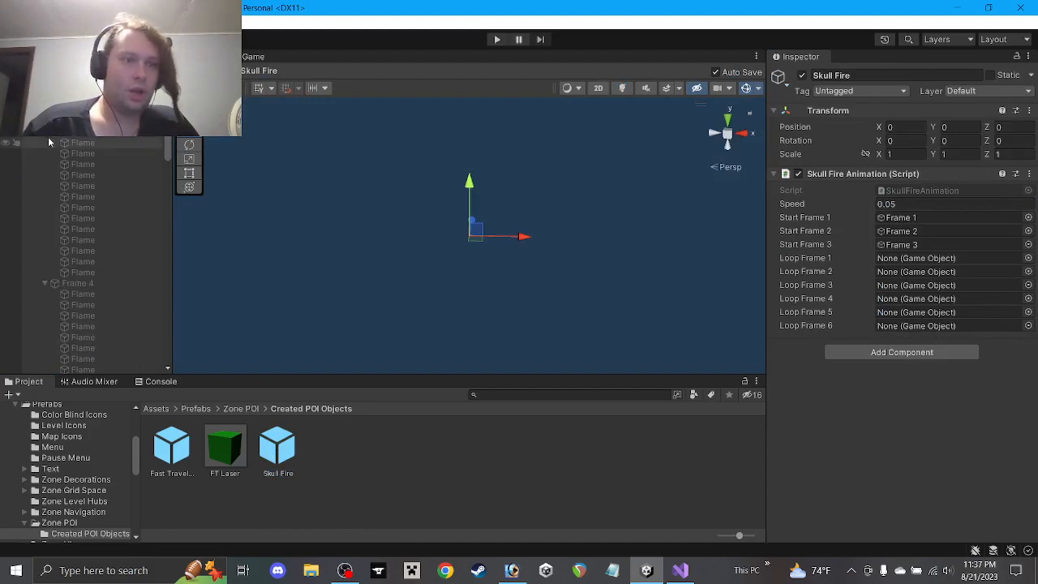
pyautogui.click(45, 133)
pyautogui.click(45, 144)
pyautogui.click(44, 153)
pyautogui.click(45, 164)
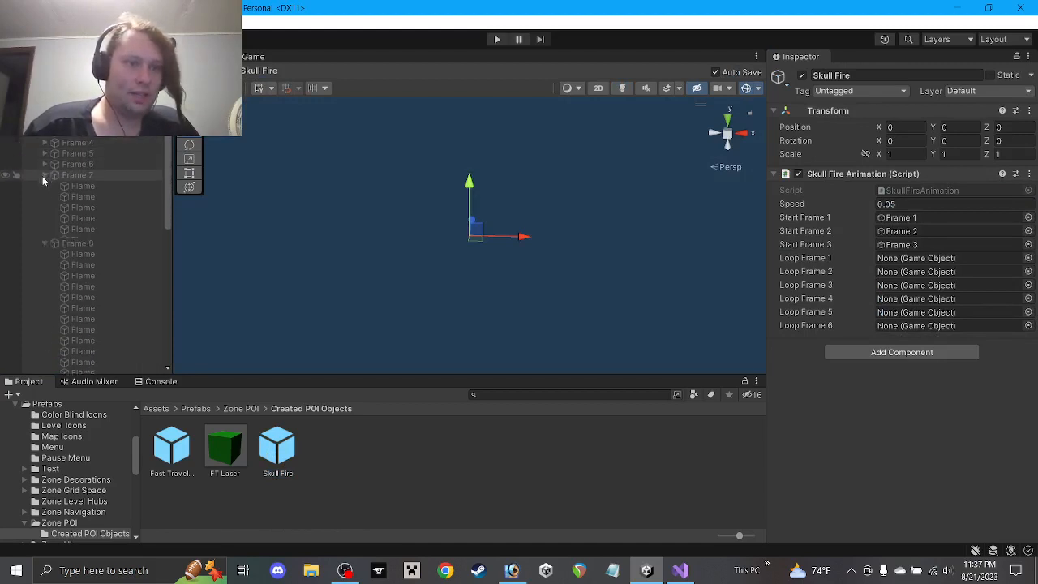
pyautogui.click(45, 175)
pyautogui.click(45, 185)
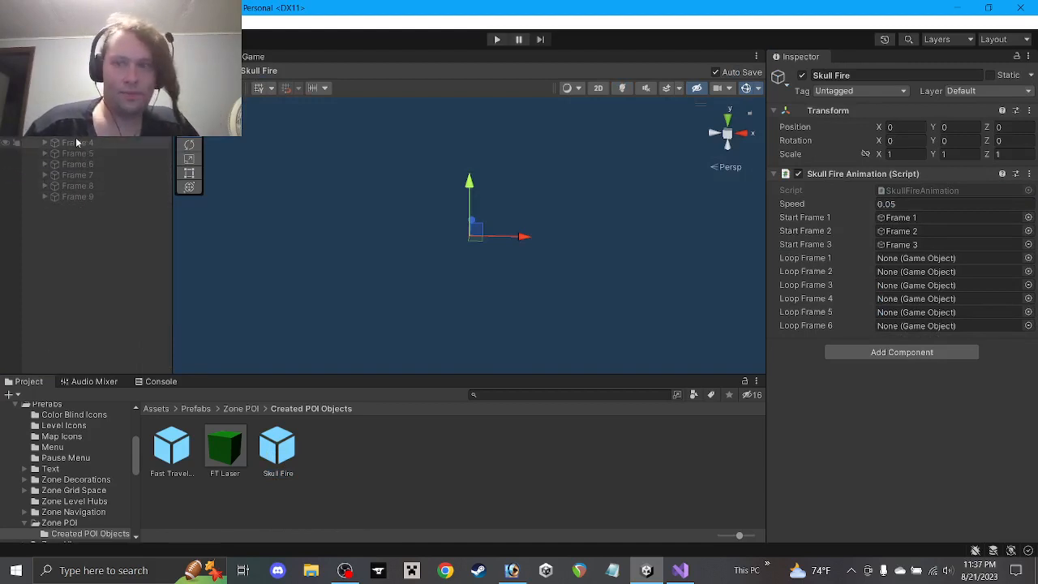
# Assign Frames 4–9 to Loop Frames 1–6, then exit Prefab Mode
pyautogui.click(96, 144)
pyautogui.moveTo(97, 143); pyautogui.dragTo(896, 257)
pyautogui.moveTo(84, 158); pyautogui.dragTo(913, 272)
pyautogui.moveTo(558, 236); pyautogui.dragTo(938, 286)
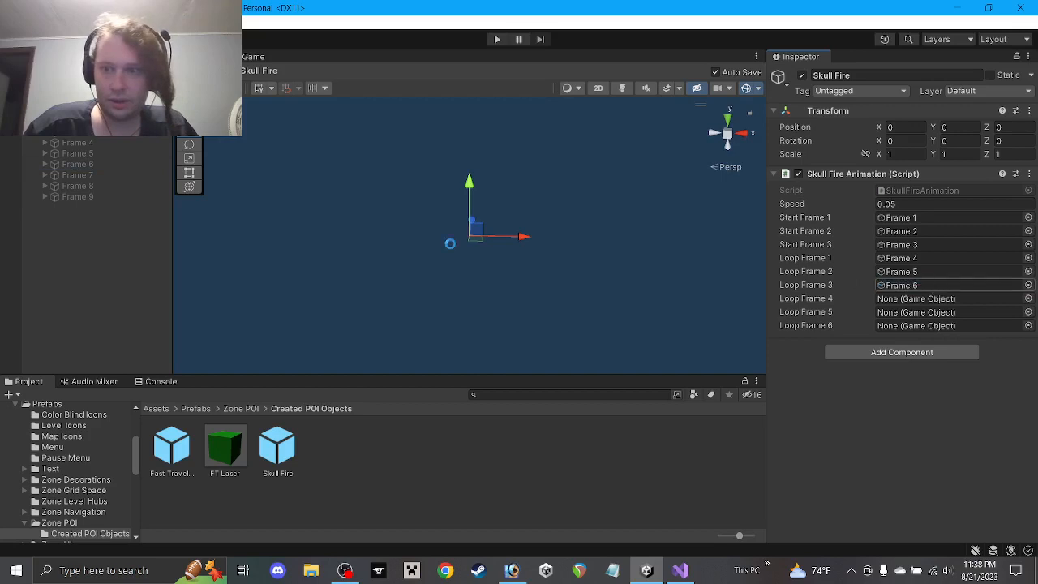
pyautogui.moveTo(86, 177); pyautogui.dragTo(873, 297)
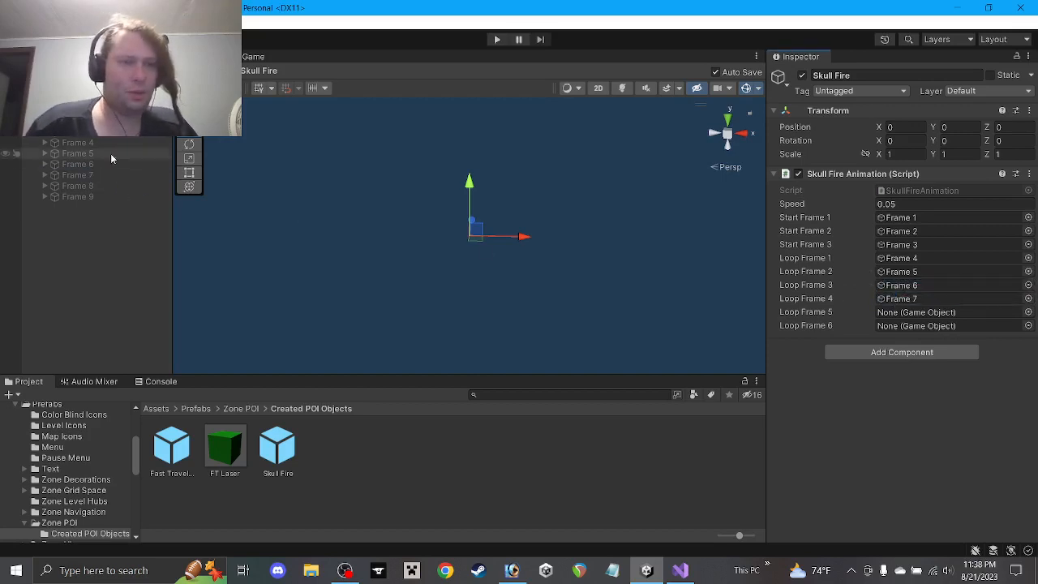
pyautogui.moveTo(87, 186); pyautogui.dragTo(917, 312)
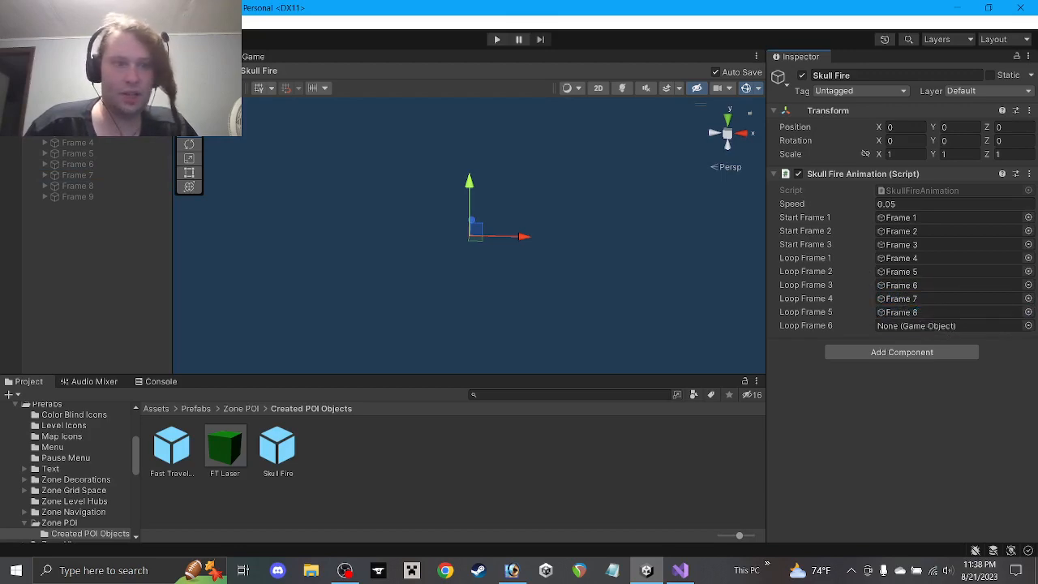
pyautogui.moveTo(101, 197); pyautogui.dragTo(932, 325)
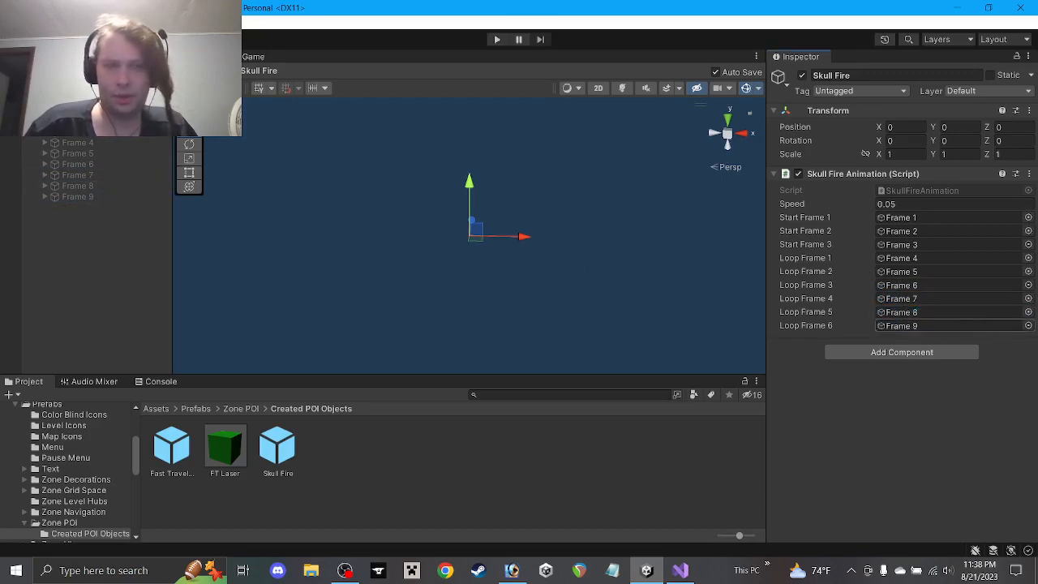
pyautogui.click(7, 87)
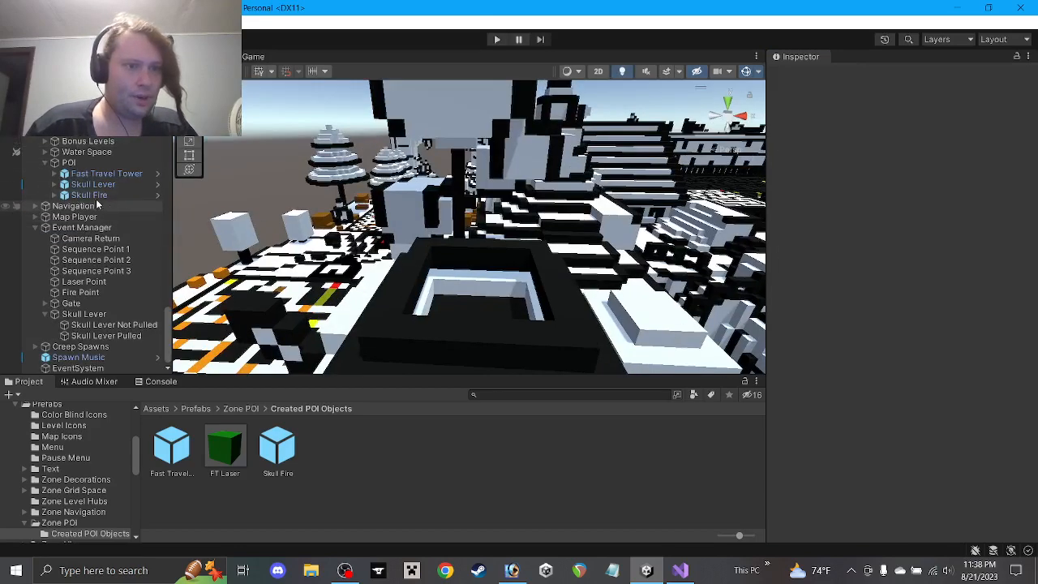
# Delete the Skull Fire instance from the scene and save the scene
pyautogui.click(91, 196)
pyautogui.press('Delete')
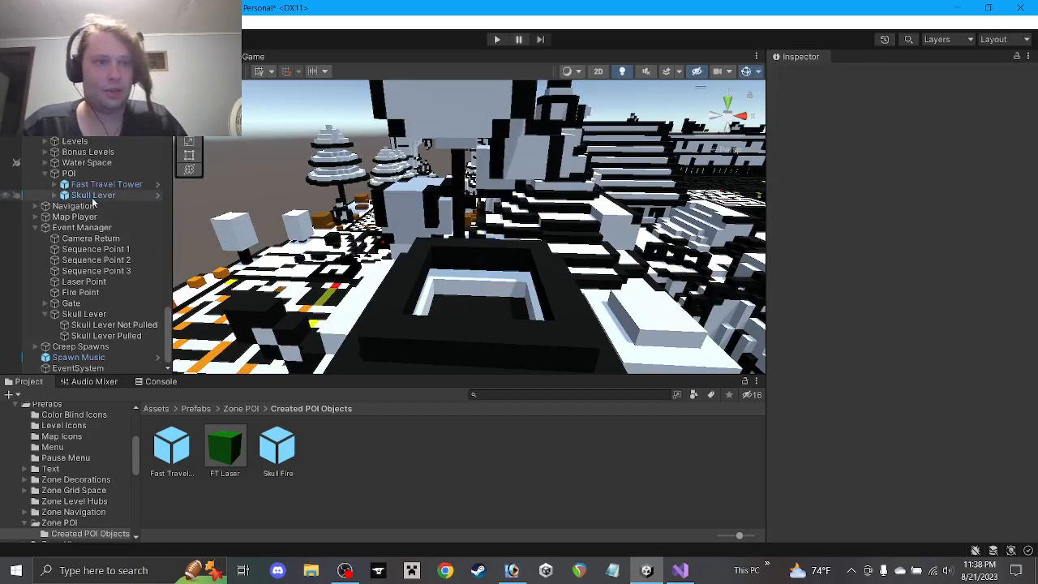
pyautogui.hotkey('ctrl', 's')
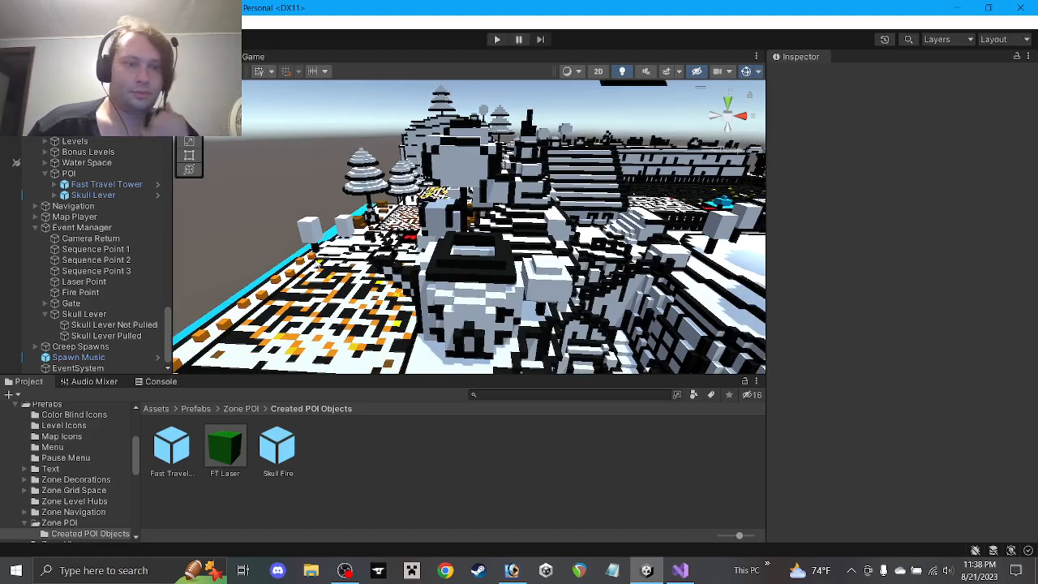
# Link the Skull Fire prefab to the Event Manager's Skull Fire slot, then switch to Visual Studio
pyautogui.click(89, 229)
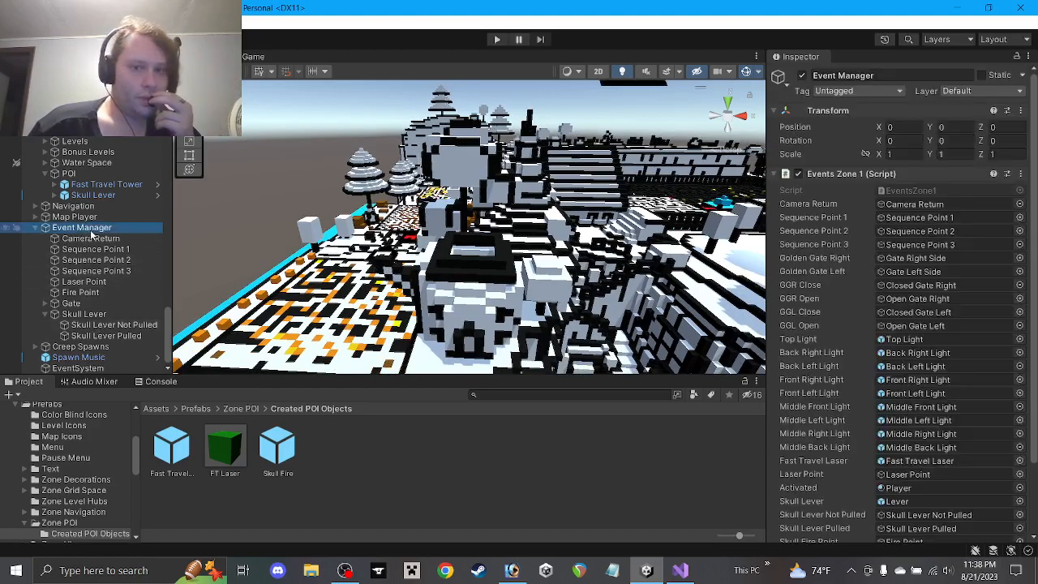
pyautogui.scroll(-3, 868, 346)
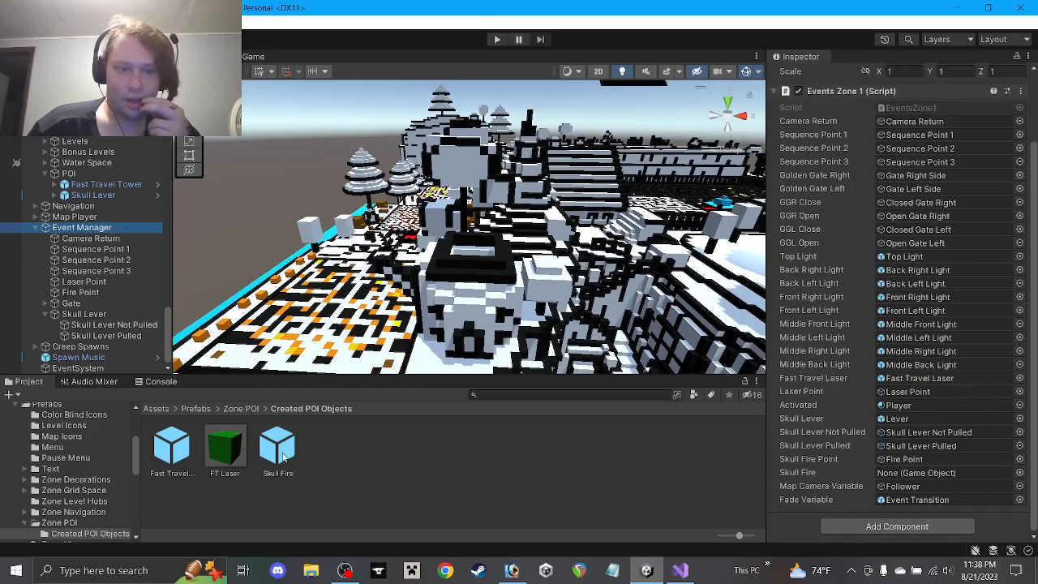
pyautogui.moveTo(283, 458); pyautogui.dragTo(965, 477)
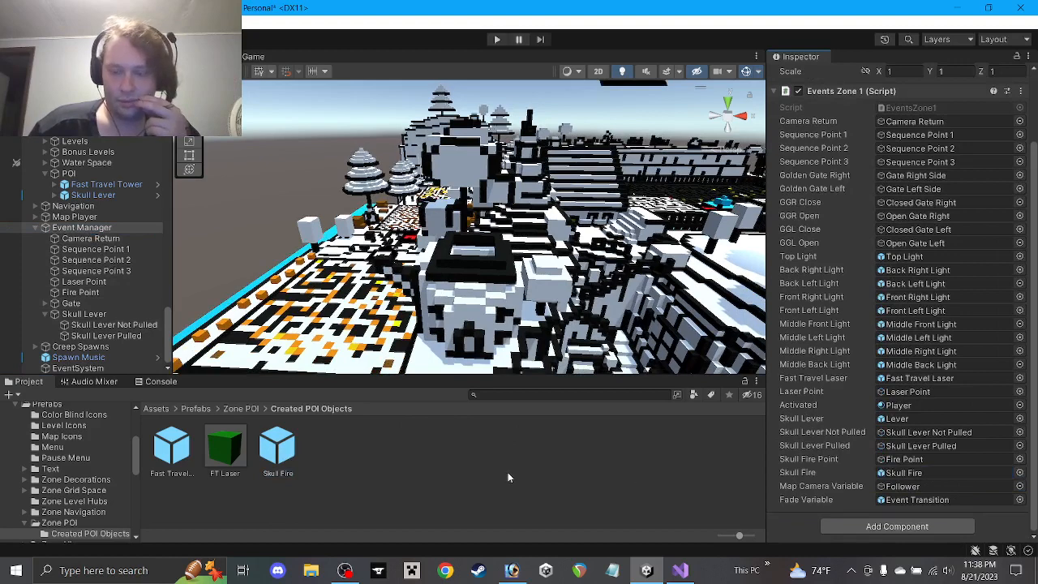
pyautogui.scroll(1, 946, 436)
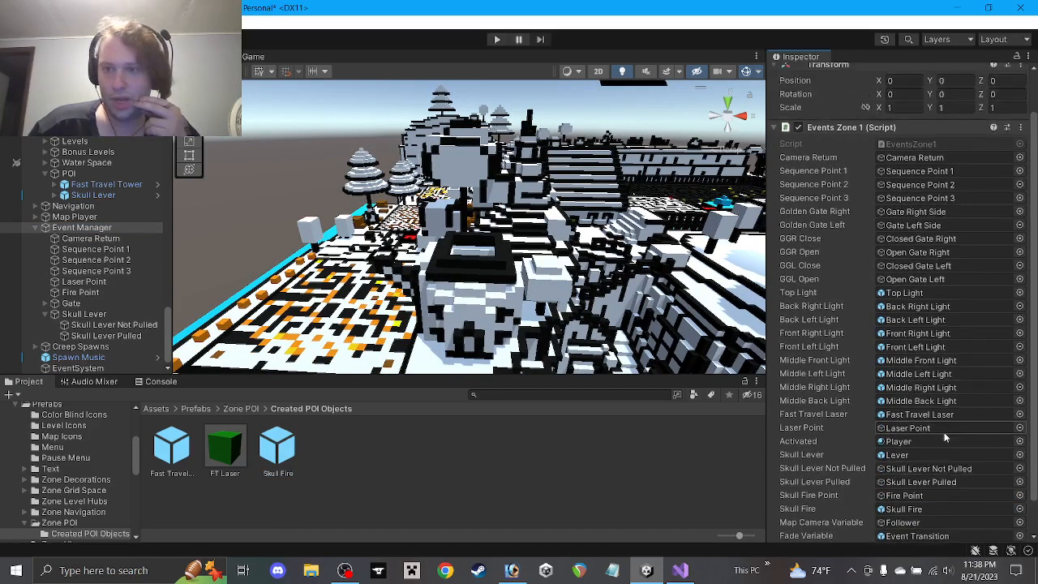
pyautogui.scroll(-1, 946, 436)
pyautogui.click(498, 502)
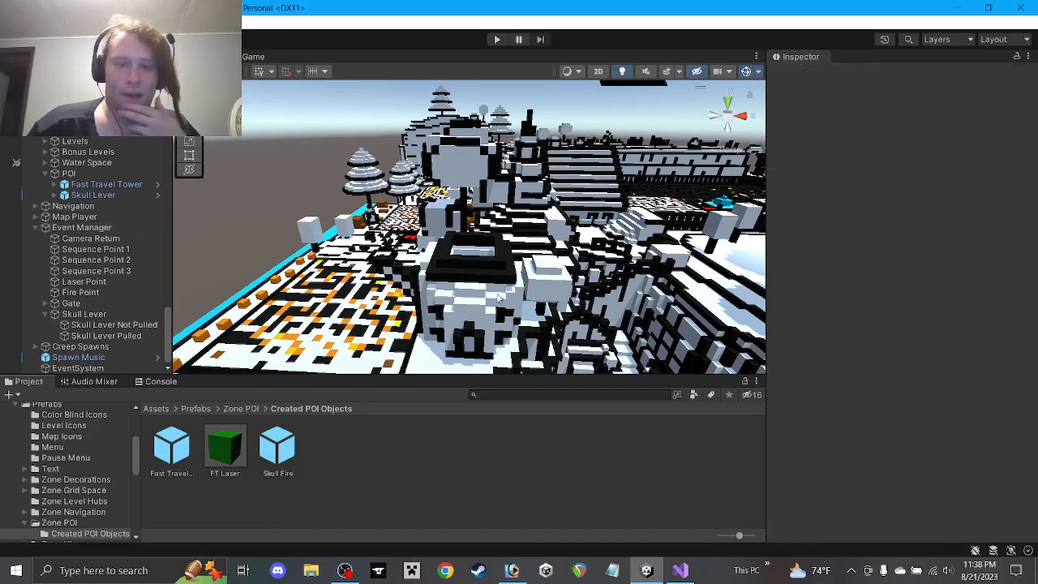
pyautogui.click(681, 568)
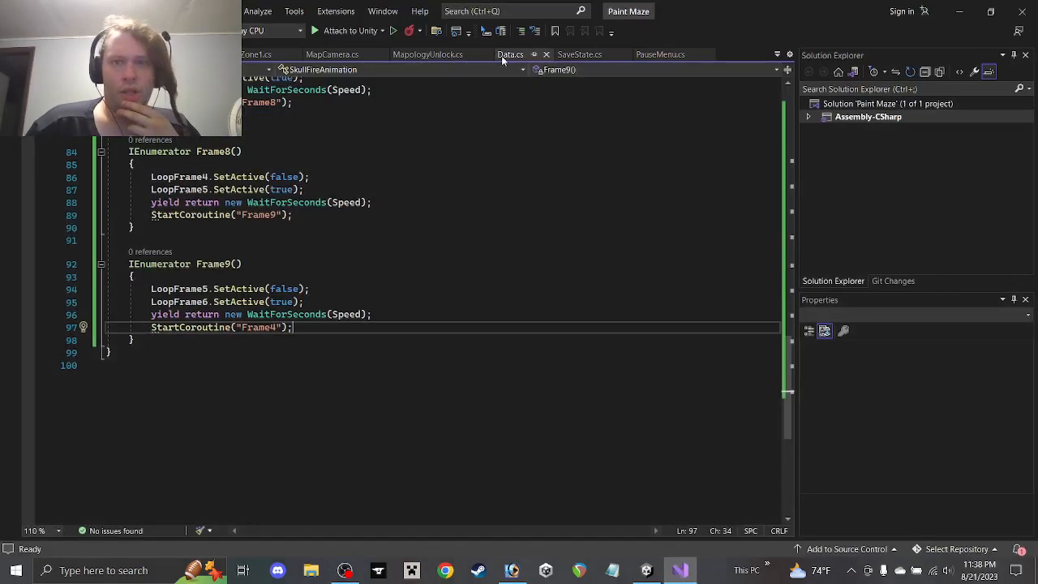
# In Data.cs, initialise LevelSelected to 22 and save
pyautogui.click(507, 55)
pyautogui.scroll(-8, 298, 316)
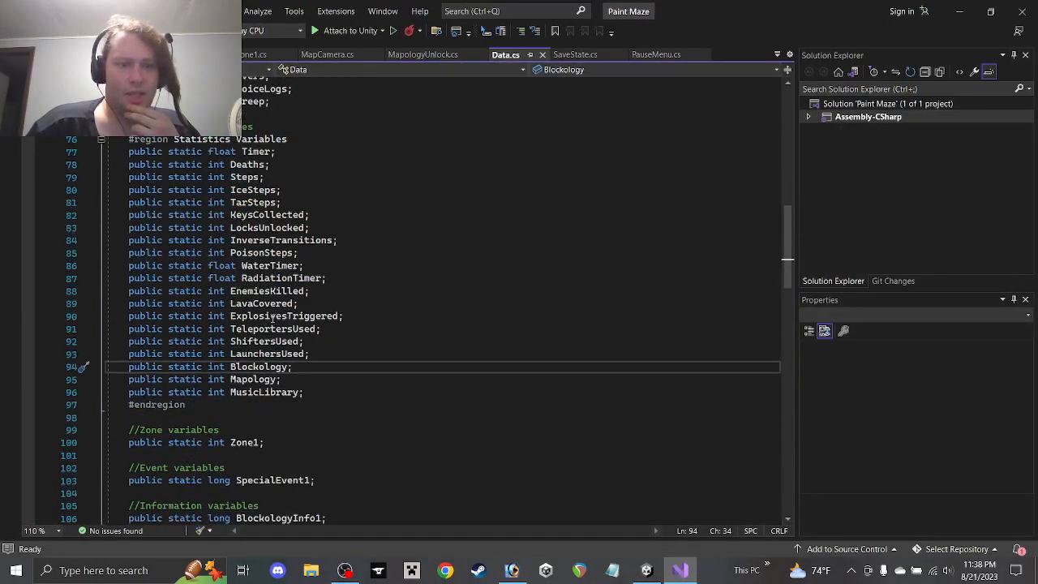
pyautogui.scroll(-4, 284, 352)
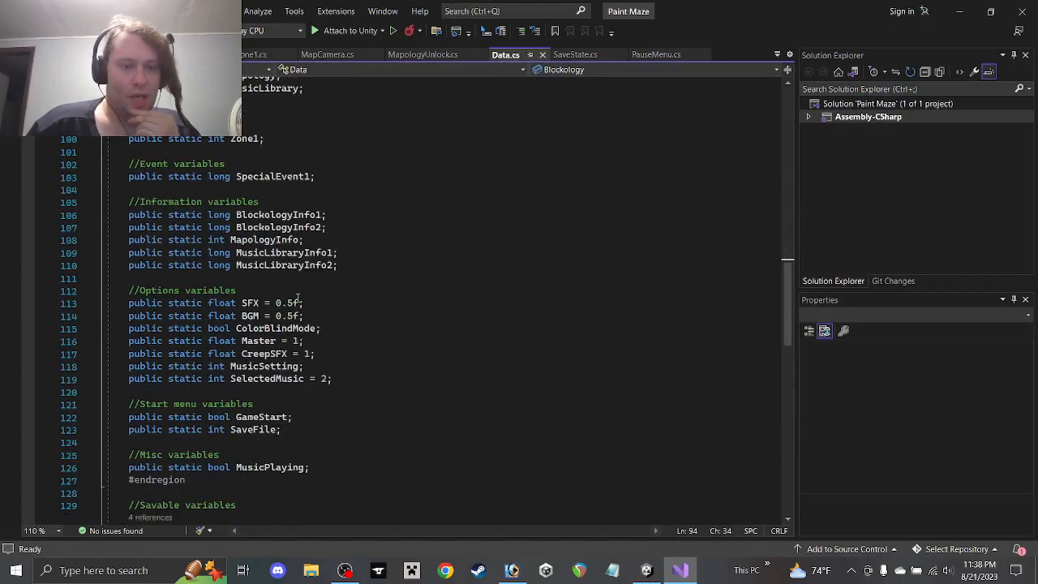
pyautogui.scroll(11, 316, 341)
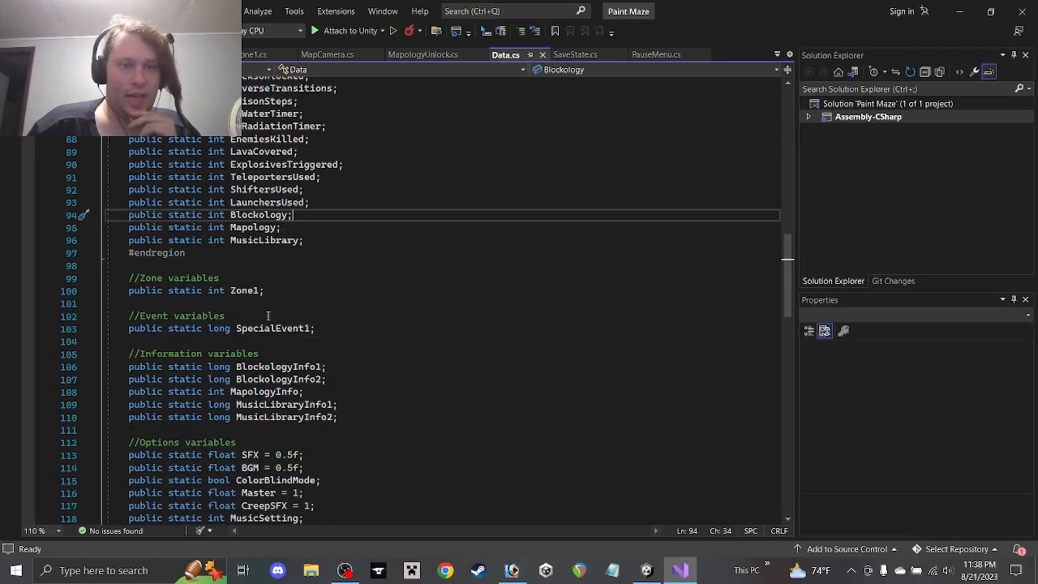
pyautogui.click(303, 151)
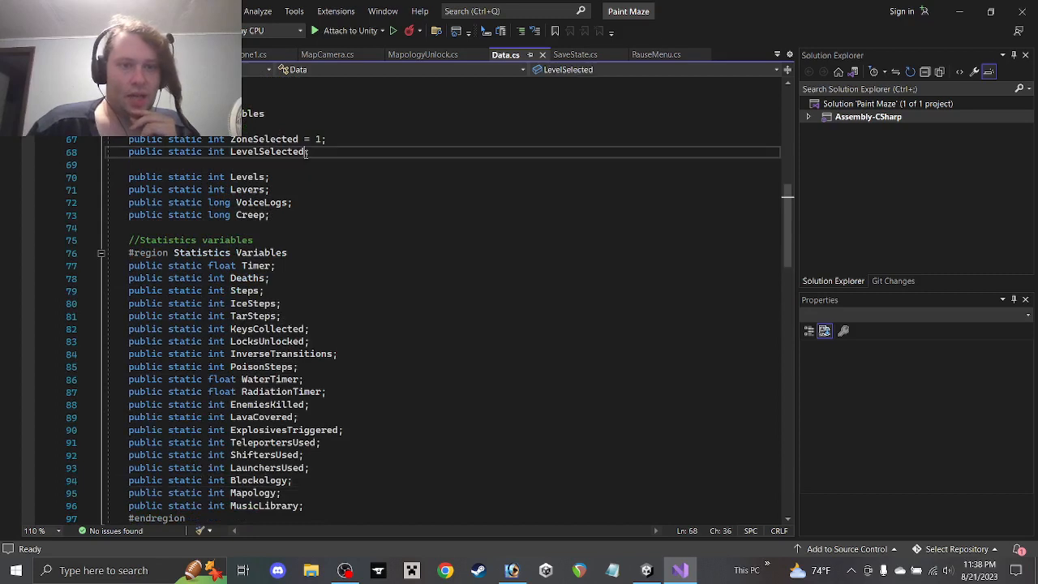
pyautogui.write('= 22')
pyautogui.hotkey('ctrl', 's')
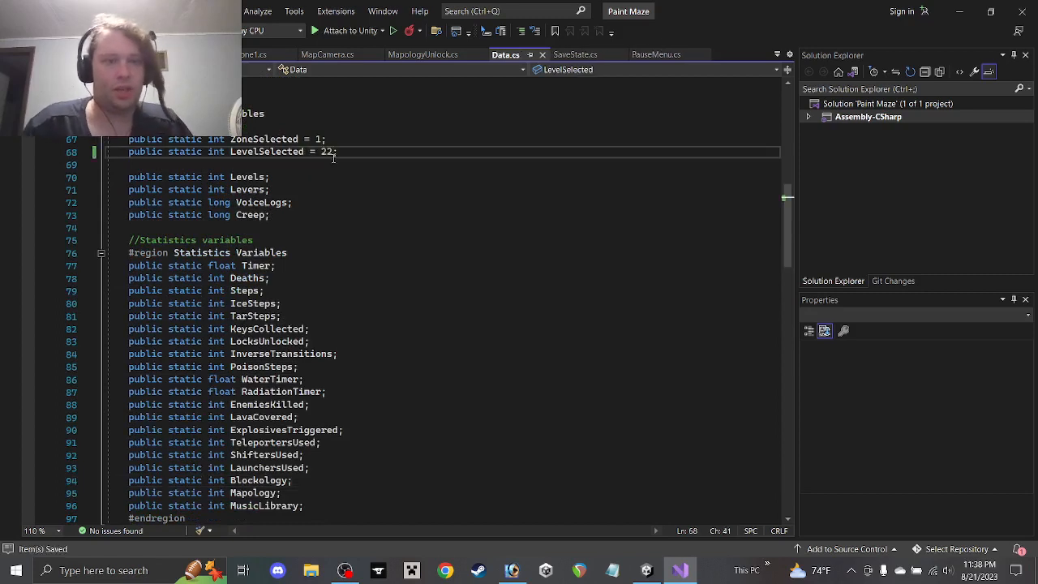
# Give SpecialEvent1 an initial value of 5 and save Data.cs
pyautogui.scroll(-4, 324, 195)
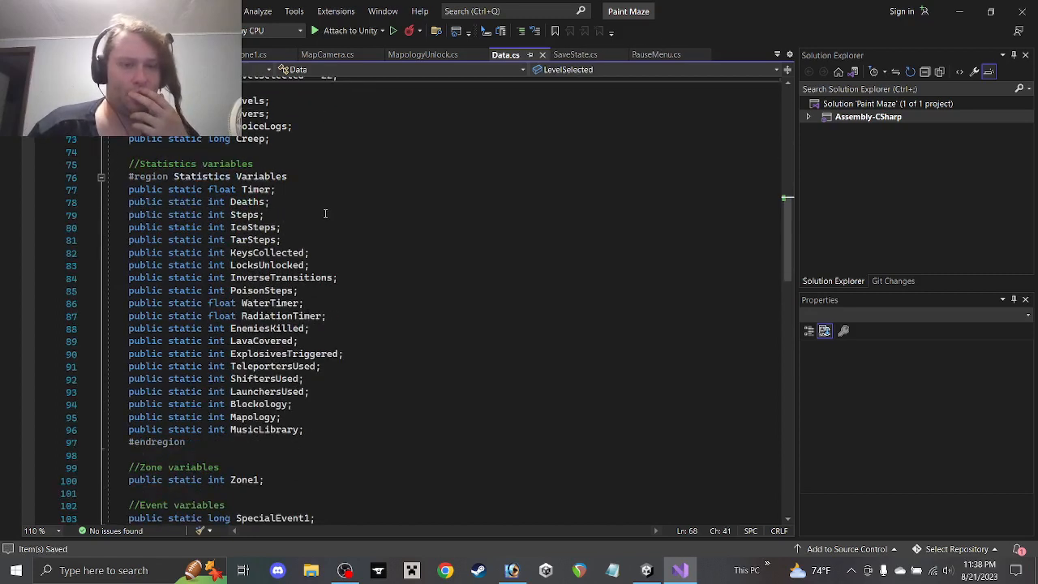
pyautogui.scroll(-2, 273, 327)
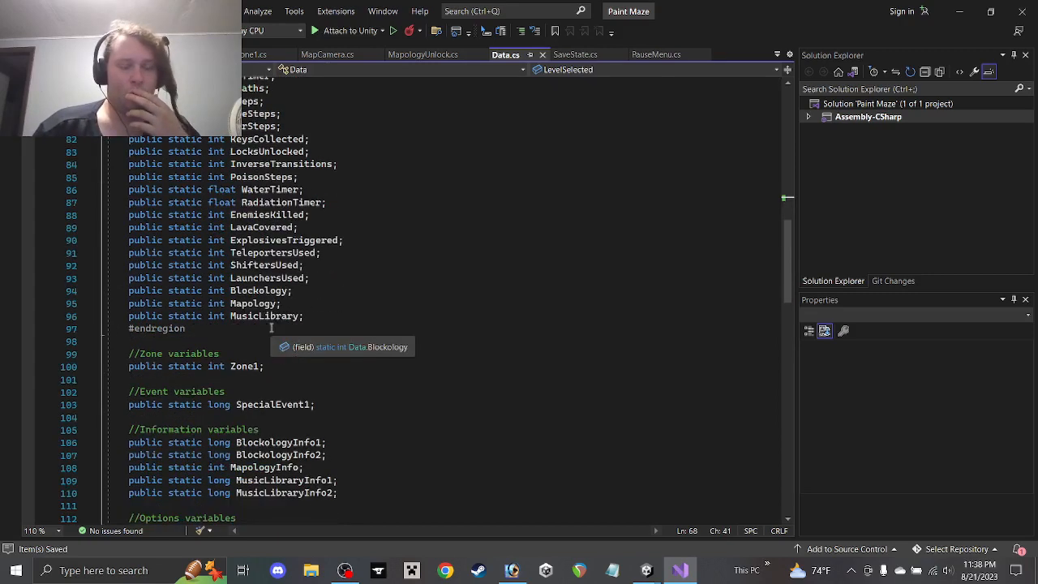
pyautogui.scroll(4, 255, 322)
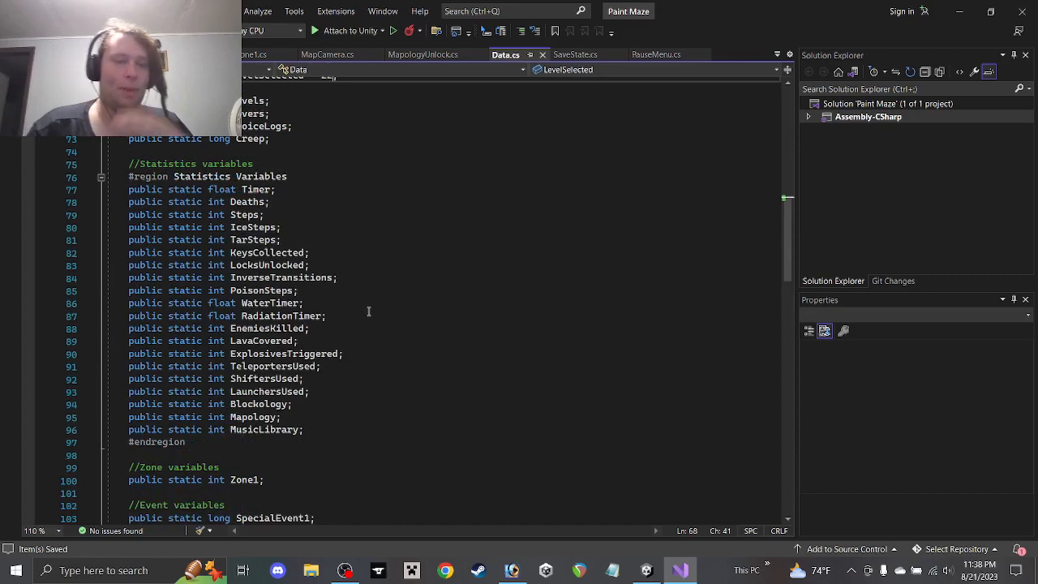
pyautogui.scroll(-5, 368, 311)
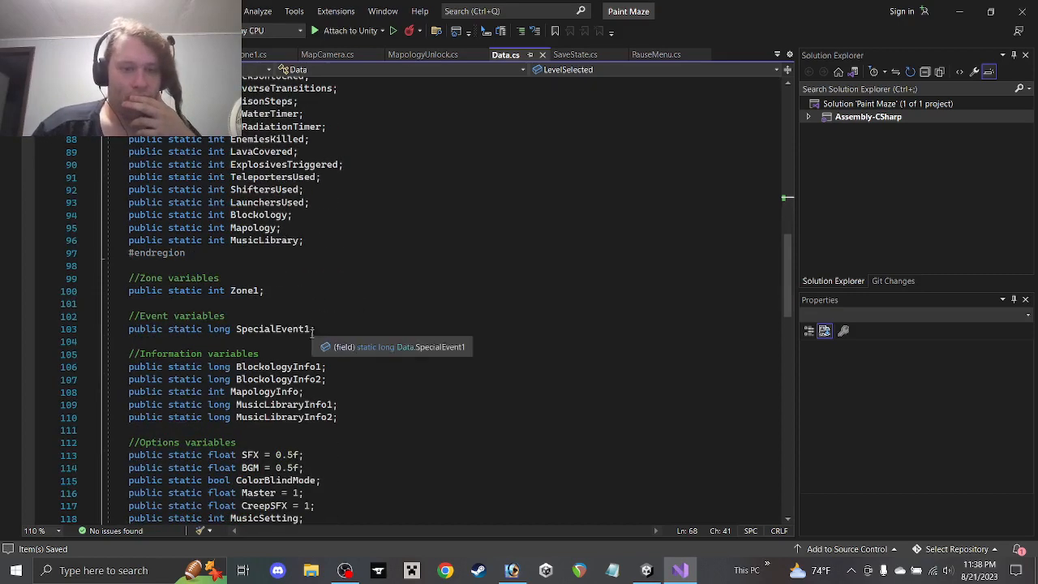
pyautogui.click(313, 329)
pyautogui.write('=')
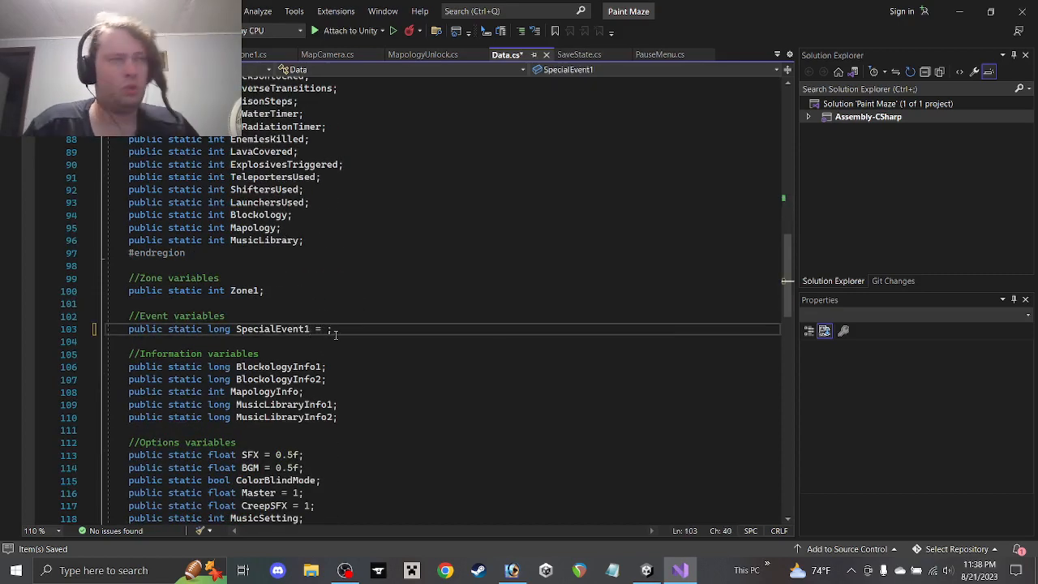
pyautogui.write(' 5')
pyautogui.hotkey('ctrl', 's')
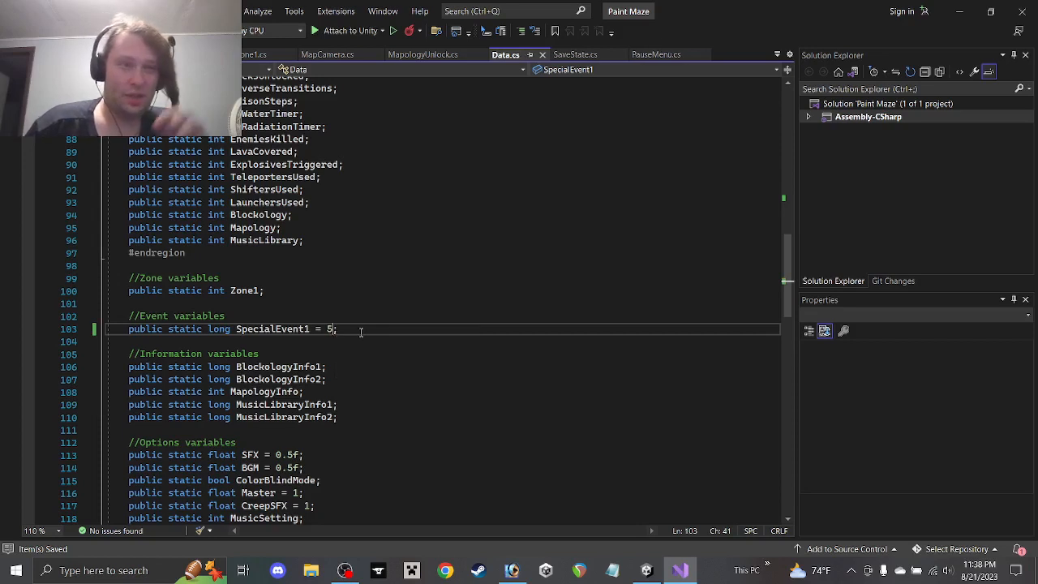
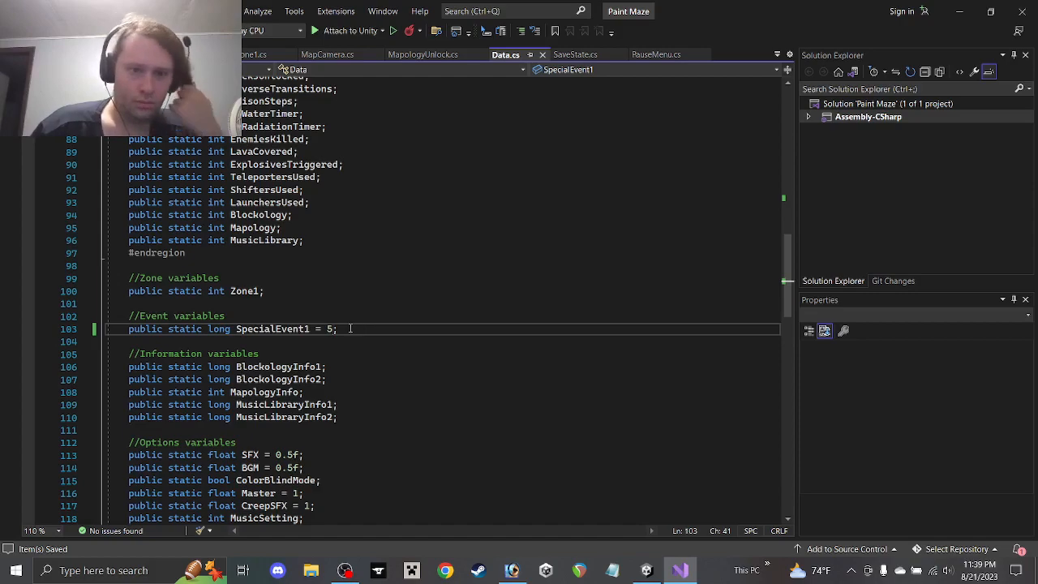
# Switch from Data.cs to the EventsZone1.cs script with its skull lever coroutines
pyautogui.scroll(-6, 349, 329)
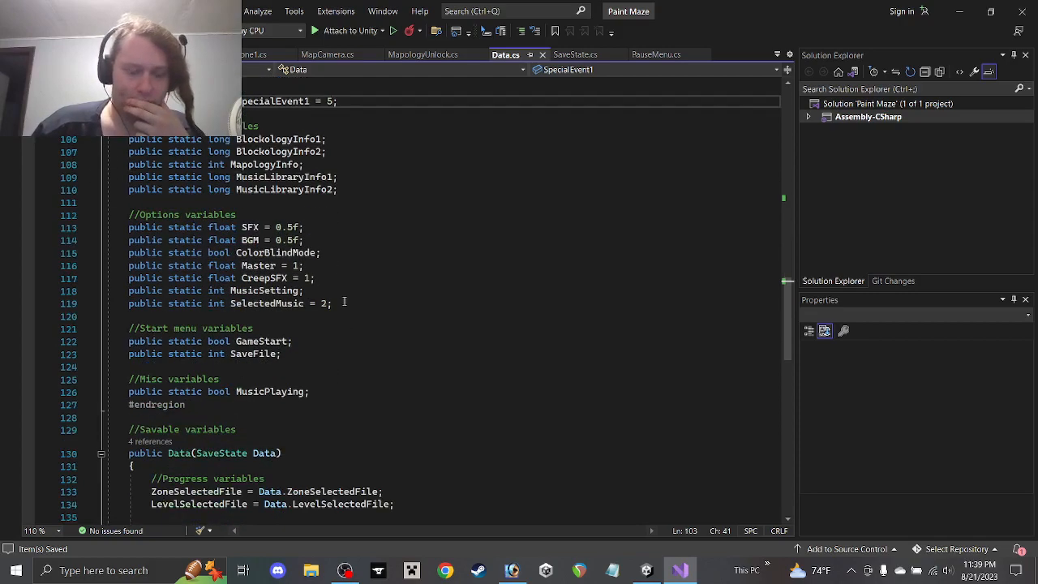
pyautogui.scroll(12, 344, 302)
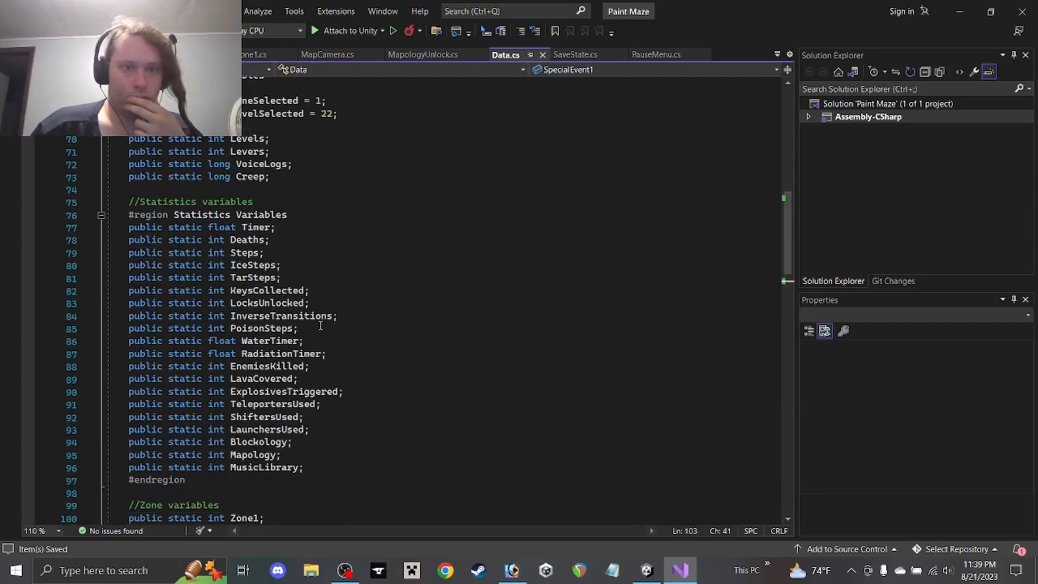
pyautogui.scroll(6, 321, 325)
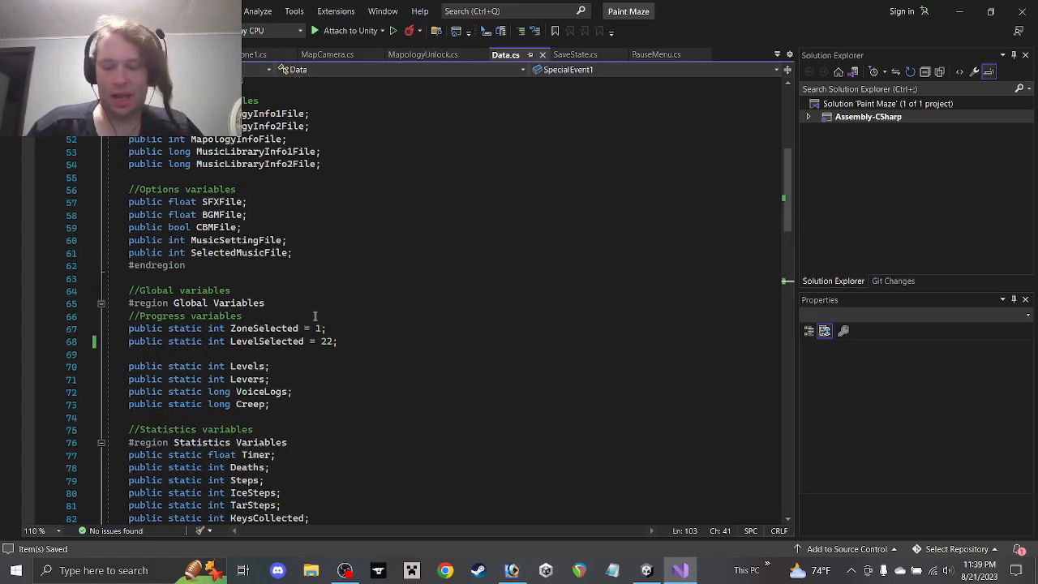
pyautogui.click(960, 11)
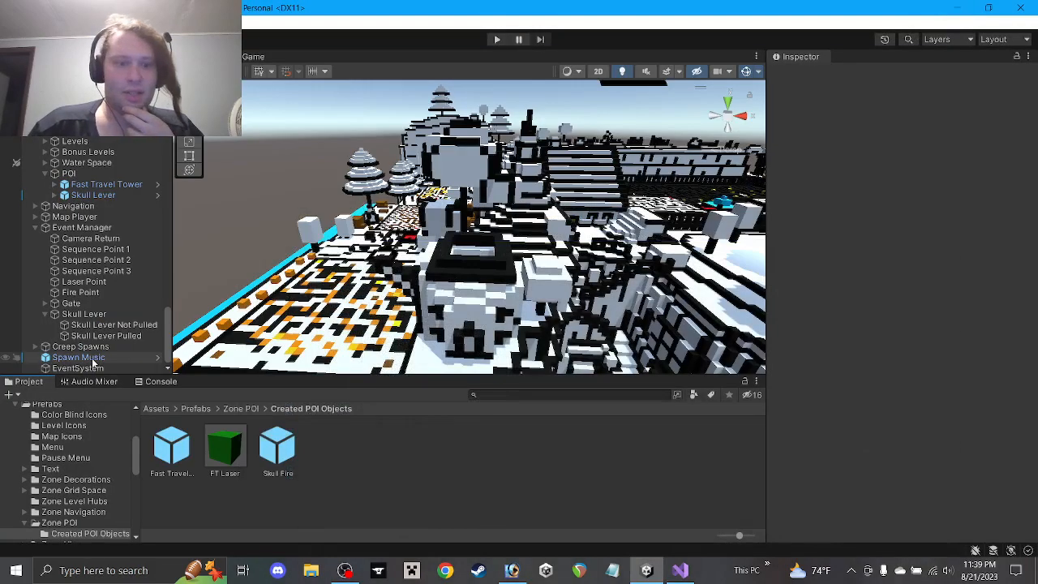
pyautogui.click(680, 570)
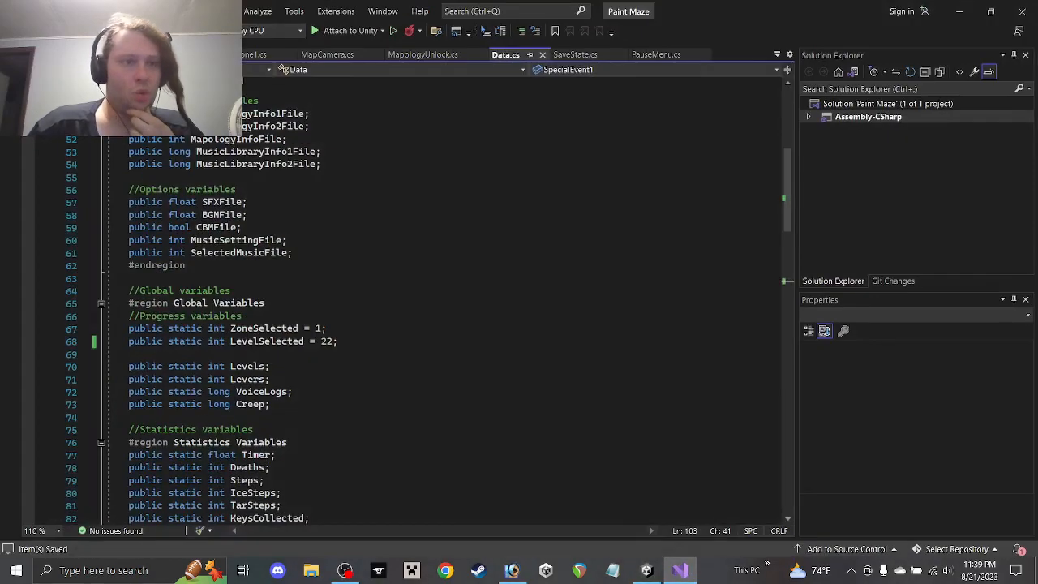
pyautogui.click(268, 54)
# Duplicate the POV if/else block in Start just below the ActivationTimer block
pyautogui.scroll(20, 345, 235)
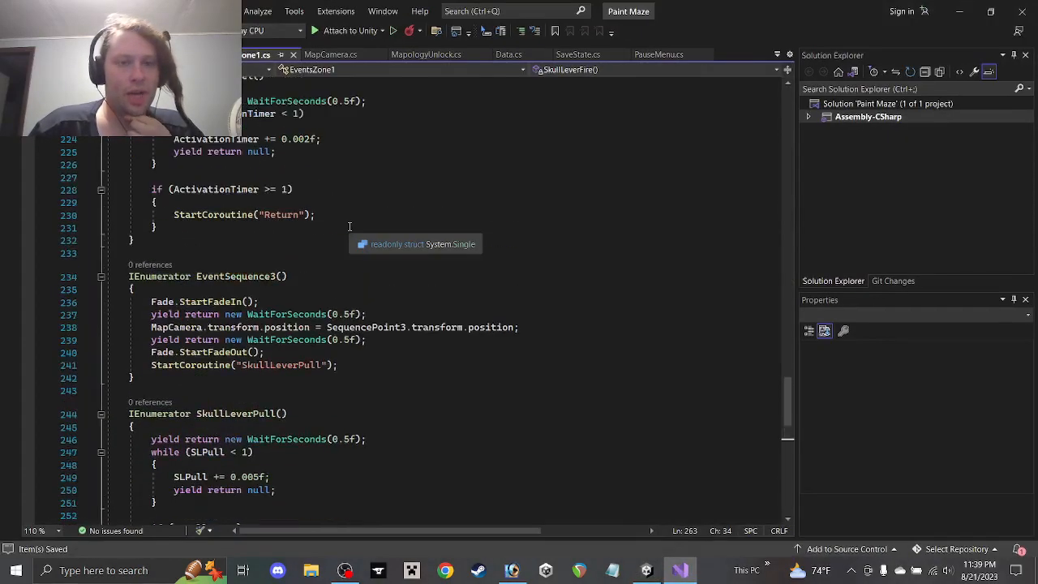
pyautogui.scroll(15, 343, 238)
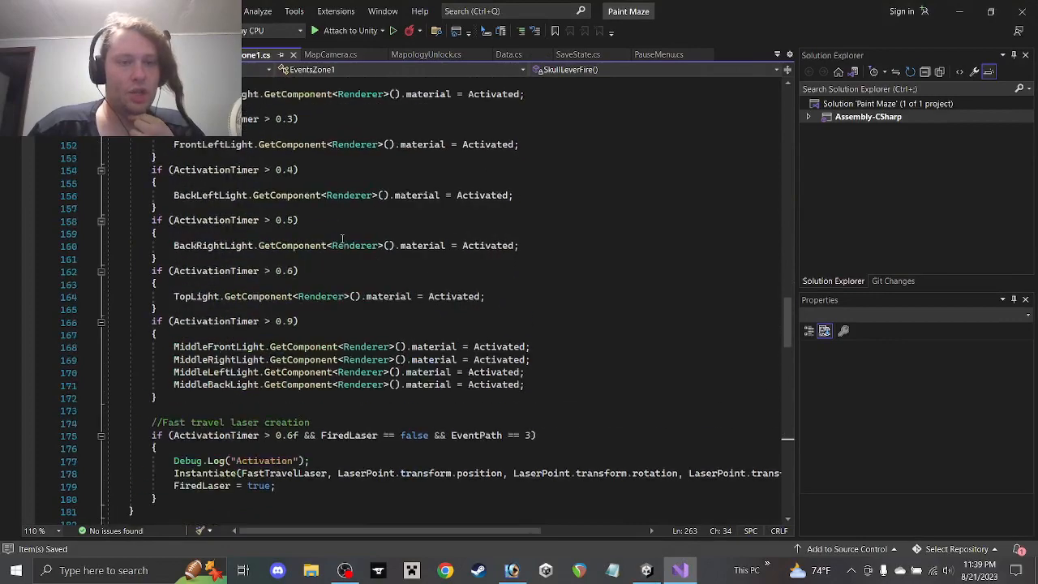
pyautogui.scroll(10, 332, 254)
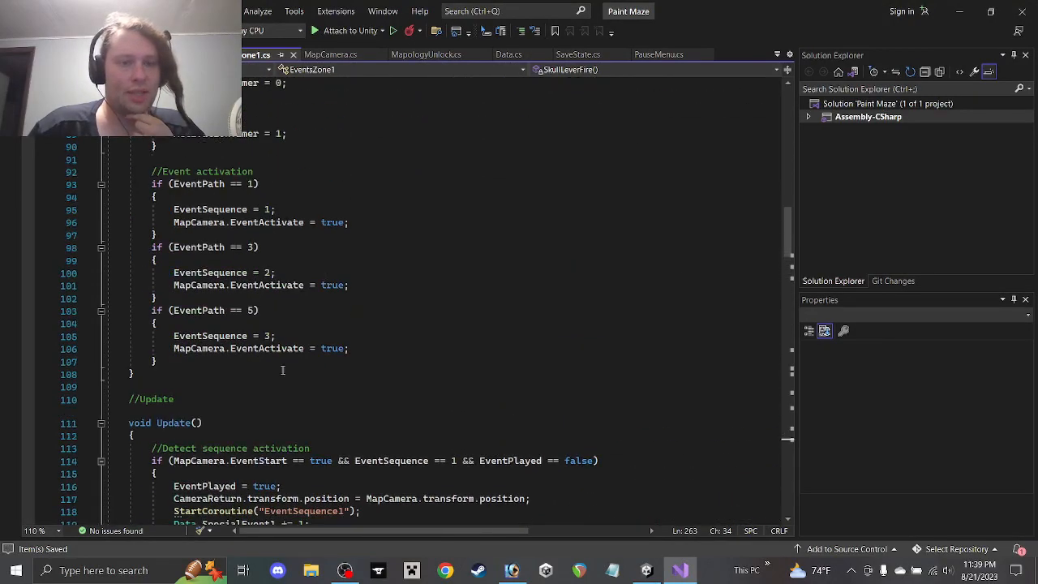
pyautogui.scroll(6, 282, 370)
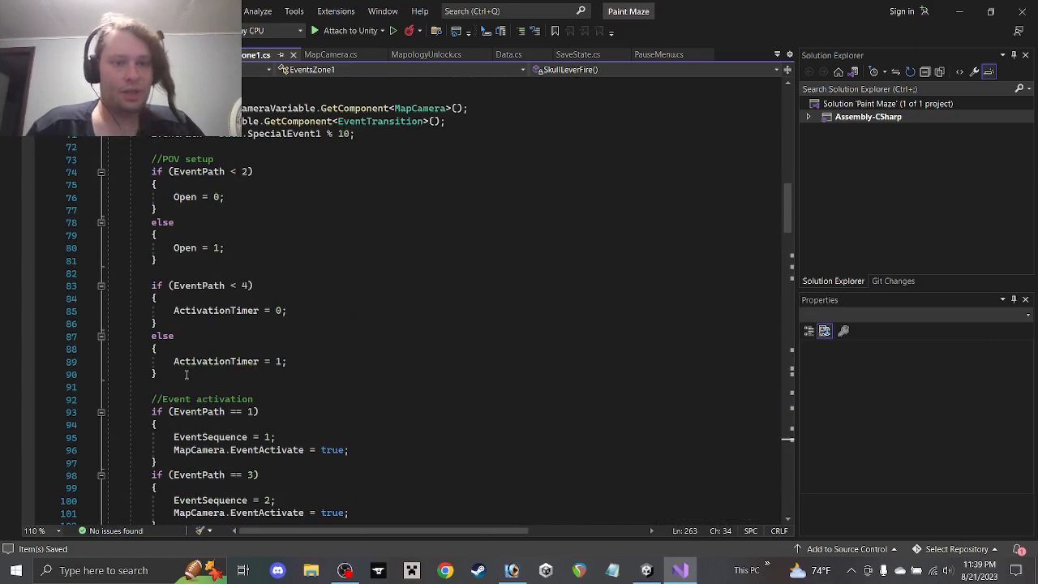
pyautogui.moveTo(203, 270); pyautogui.dragTo(77, 175)
pyautogui.hotkey('ctrl', 'c')
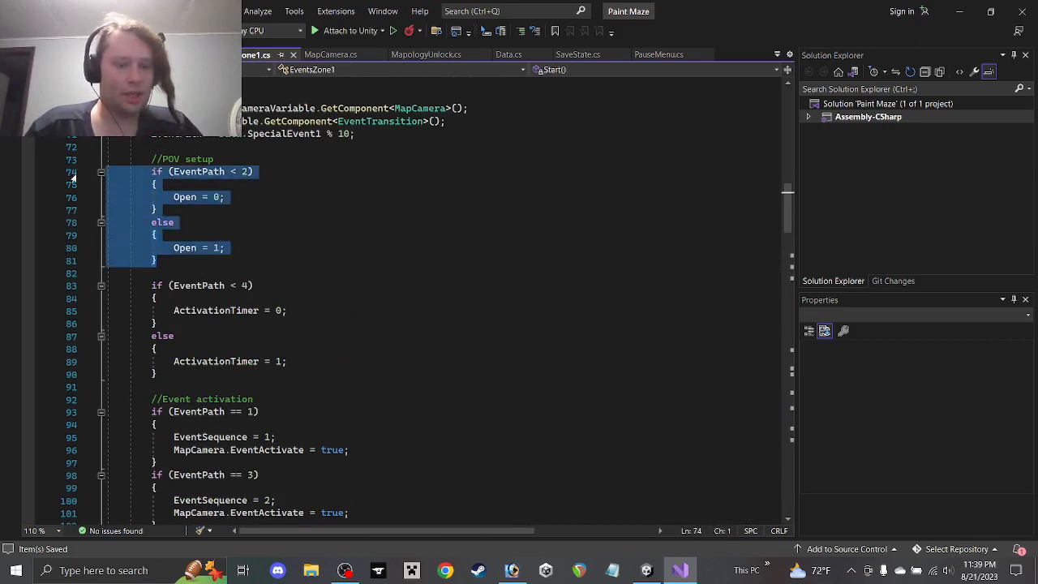
pyautogui.click(206, 377)
pyautogui.press('Return')
pyautogui.press('Return')
pyautogui.hotkey('ctrl', 'v')
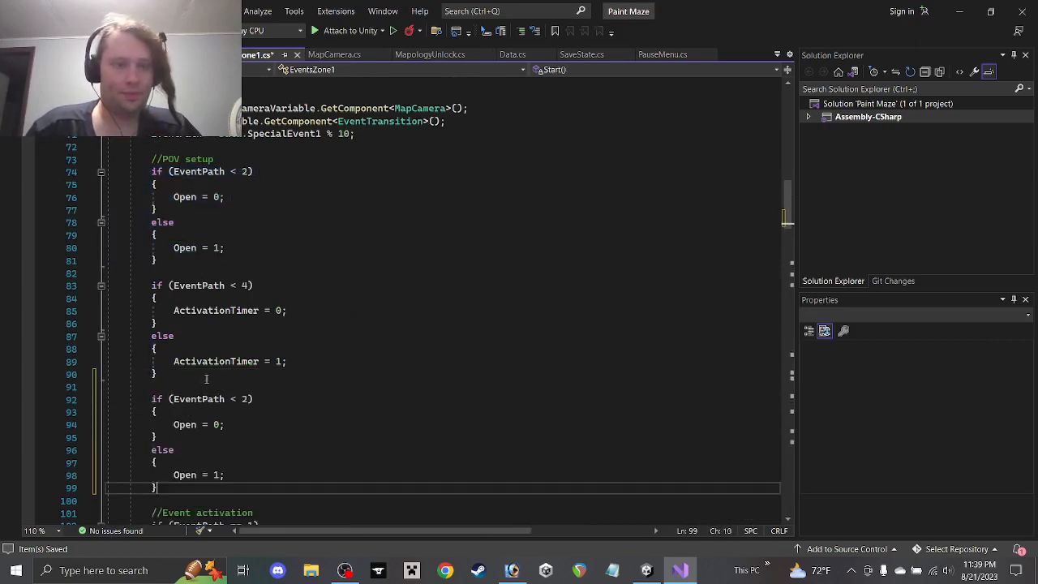
# In the copy, change the condition to EventPath < 6 and replace Open with SLPull in both branches
pyautogui.doubleClick(245, 399)
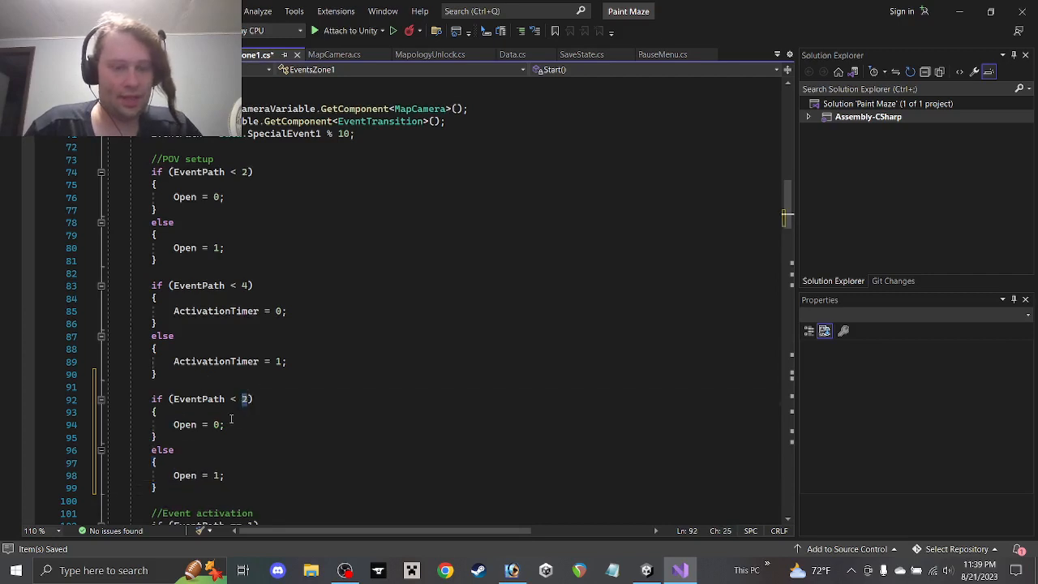
pyautogui.write('6')
pyautogui.doubleClick(187, 424)
pyautogui.write('SLP')
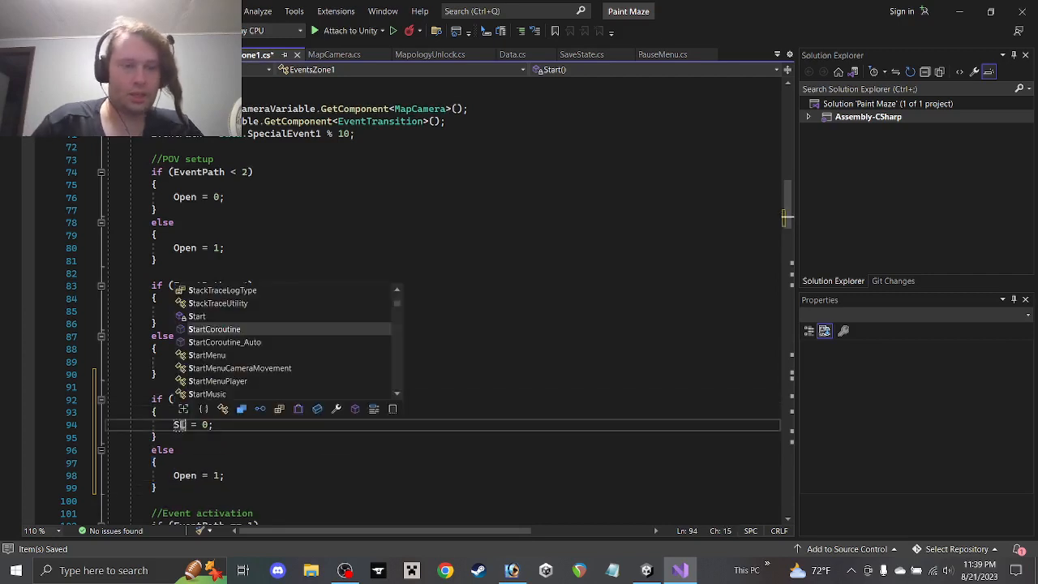
pyautogui.press('Escape')
pyautogui.write('ull')
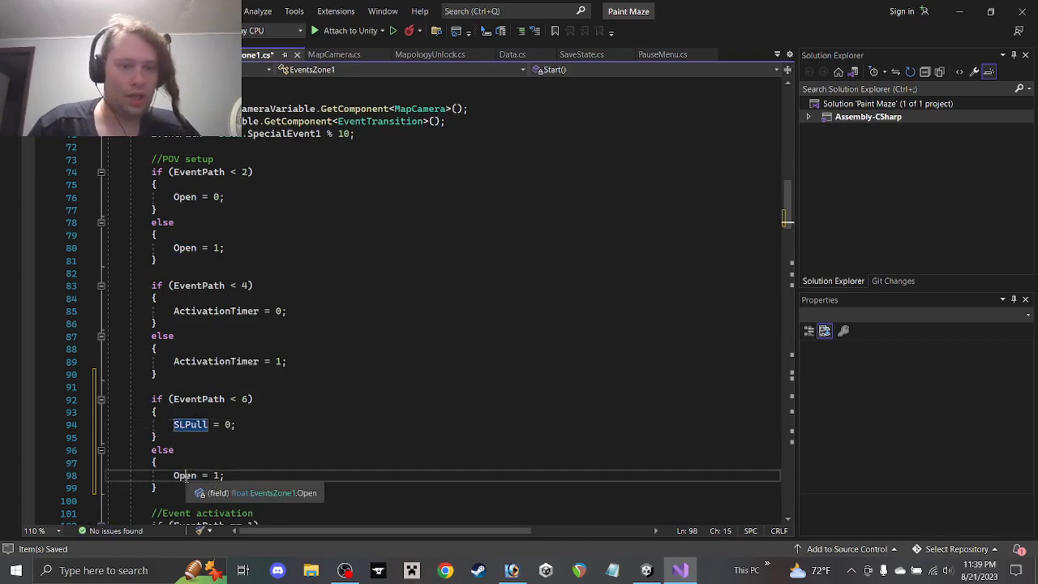
pyautogui.doubleClick(185, 475)
pyautogui.write('SLPull')
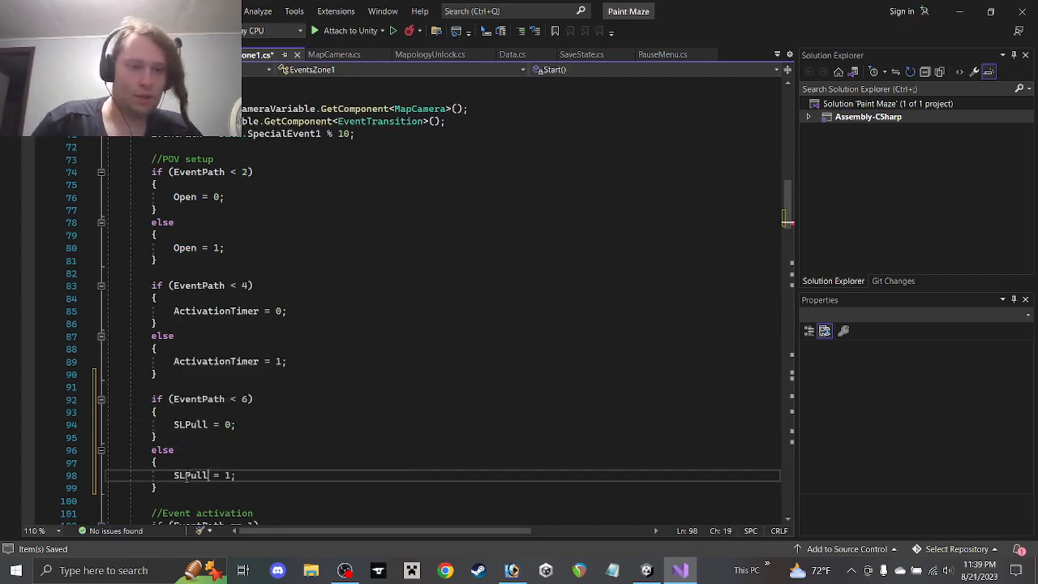
# Copy the Instantiate(SkullFire…) line into the else branch after SLPull = 1 and save
pyautogui.scroll(-20, 251, 462)
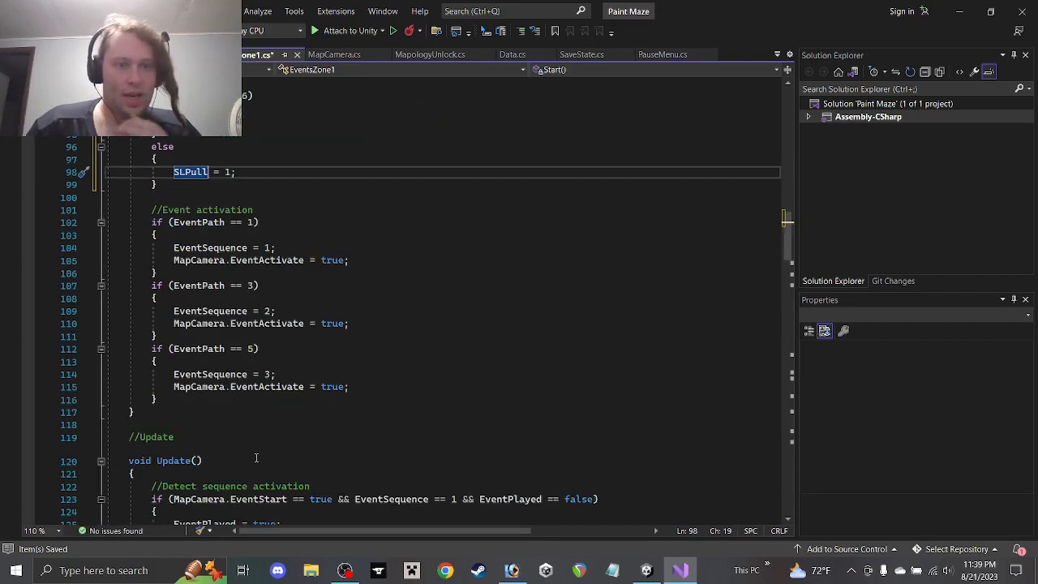
pyautogui.scroll(-20, 251, 442)
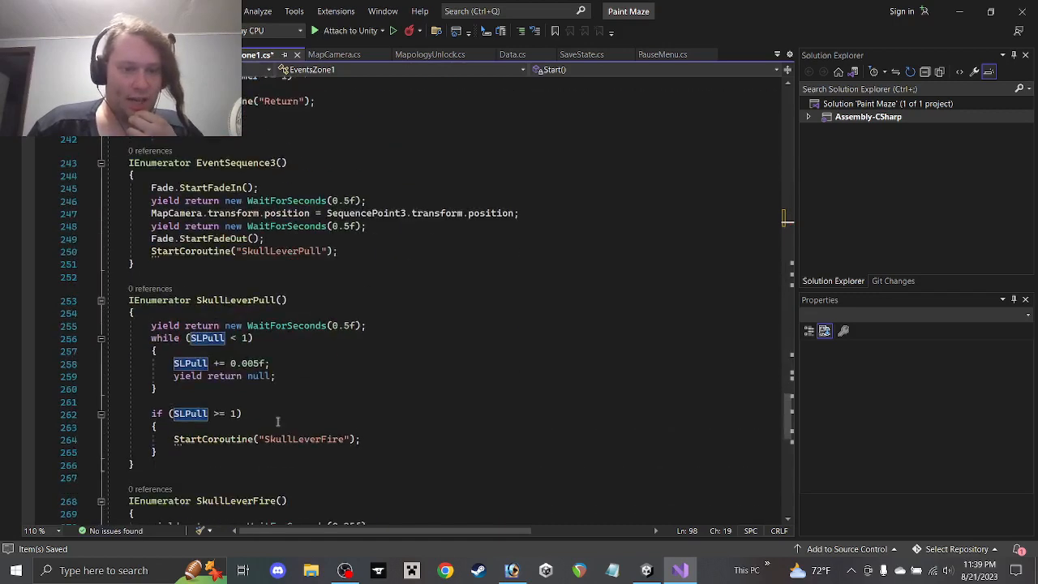
pyautogui.scroll(-3, 273, 415)
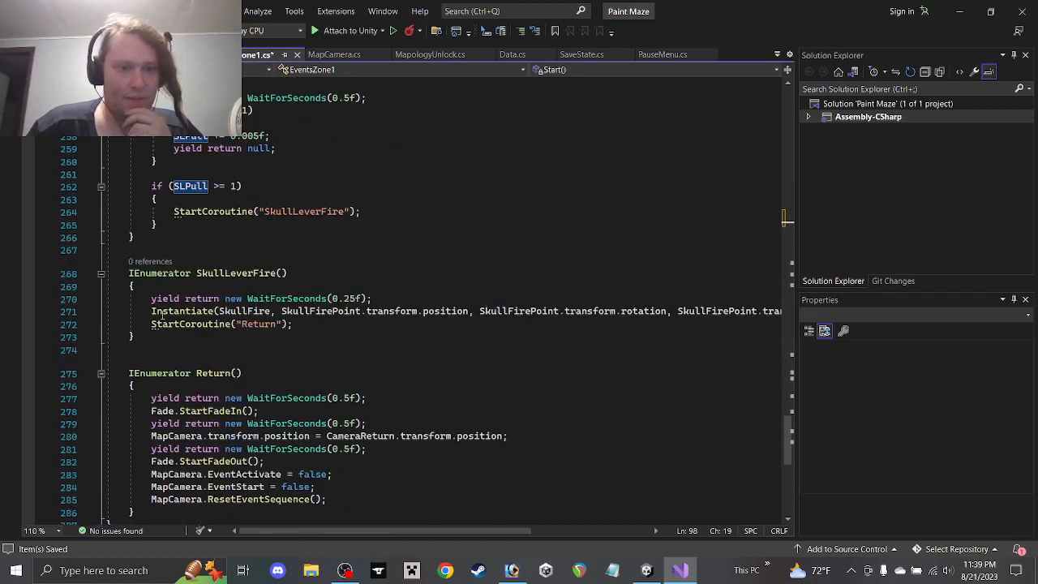
pyautogui.hscroll(3, 514, 531)
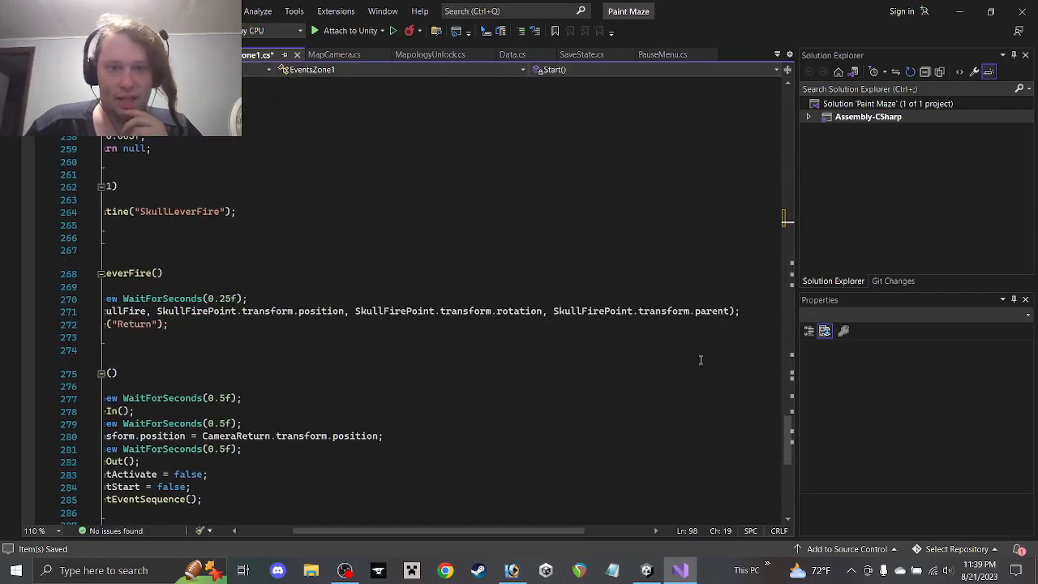
pyautogui.moveTo(749, 316); pyautogui.dragTo(252, 299)
pyautogui.hotkey('ctrl', 'c')
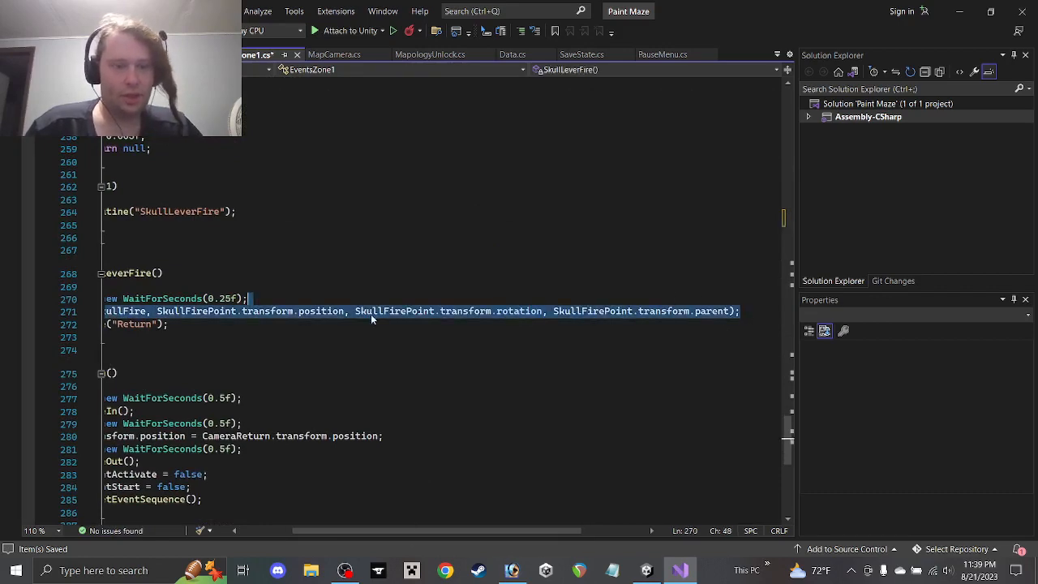
pyautogui.click(301, 328)
pyautogui.hscroll(-3, 413, 536)
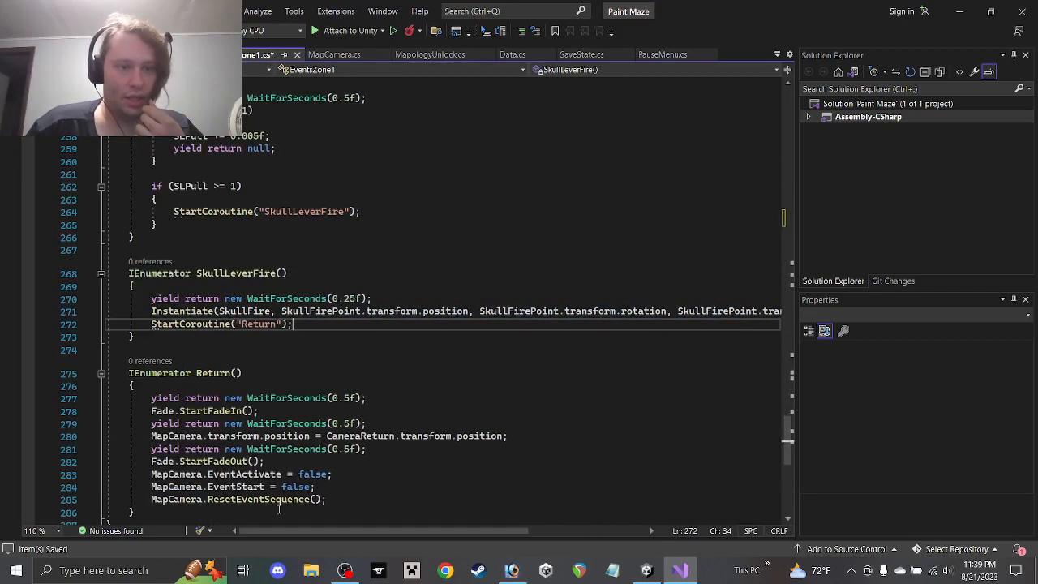
pyautogui.scroll(3, 340, 352)
pyautogui.scroll(20, 334, 359)
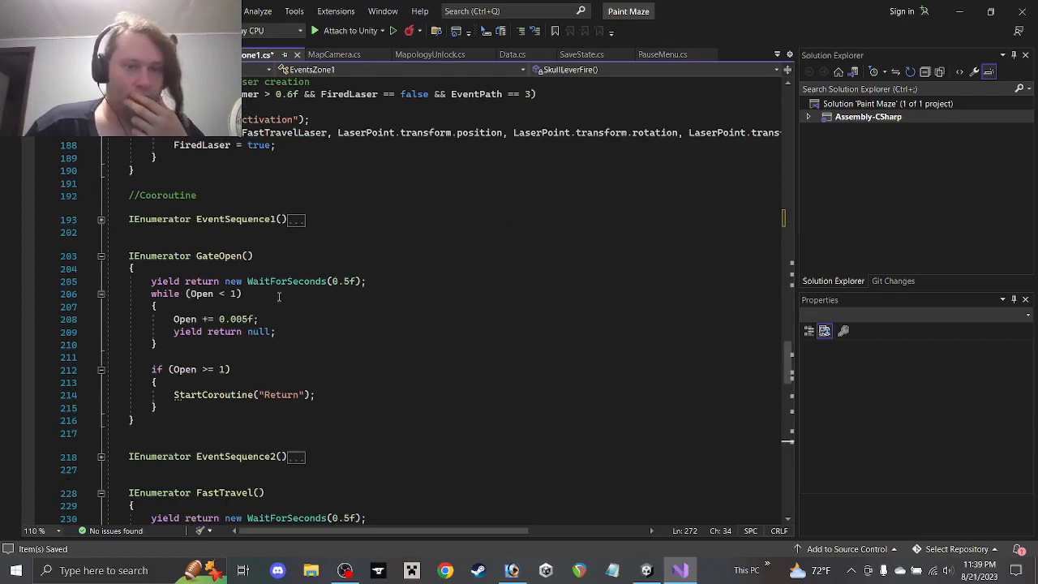
pyautogui.scroll(17, 279, 297)
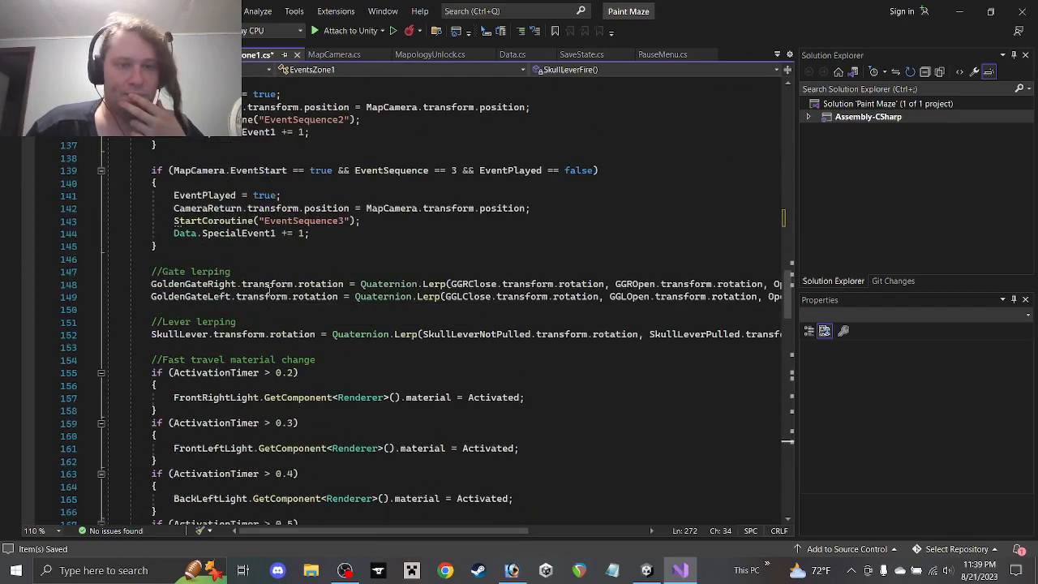
pyautogui.scroll(20, 284, 284)
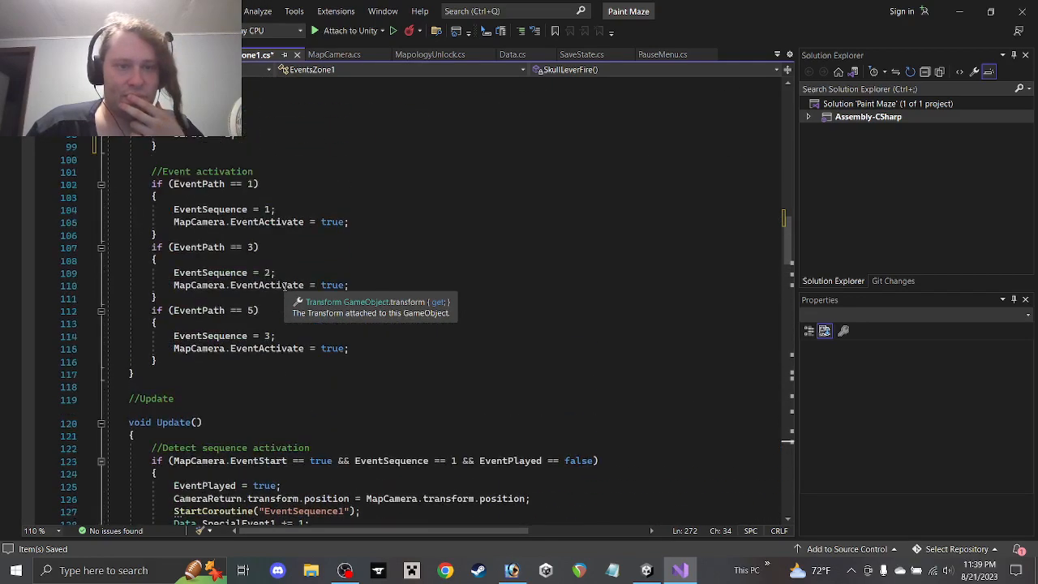
pyautogui.scroll(3, 284, 285)
pyautogui.scroll(-5, 251, 343)
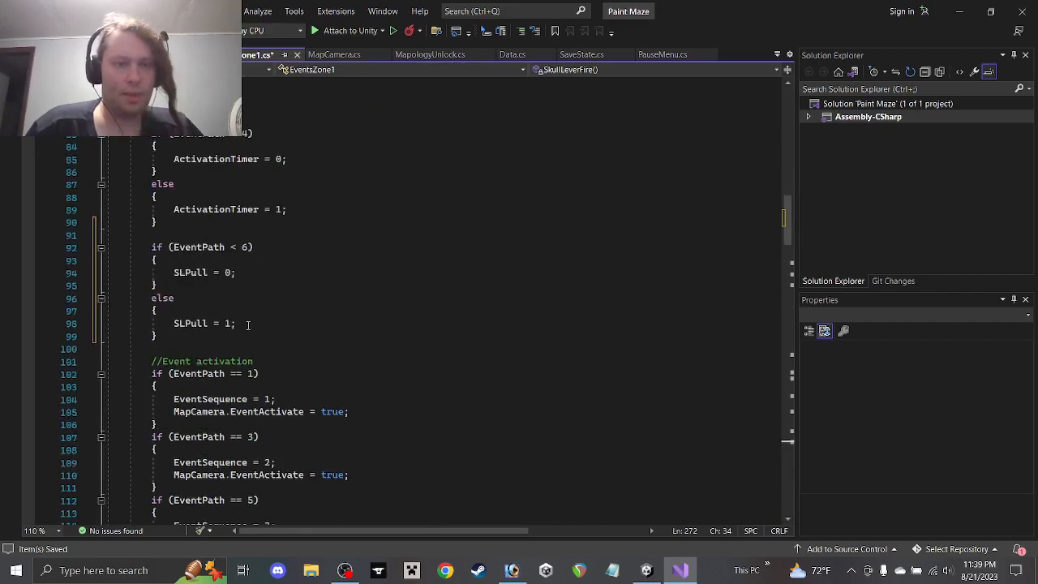
pyautogui.click(248, 325)
pyautogui.press('Return')
pyautogui.hotkey('ctrl', 'v')
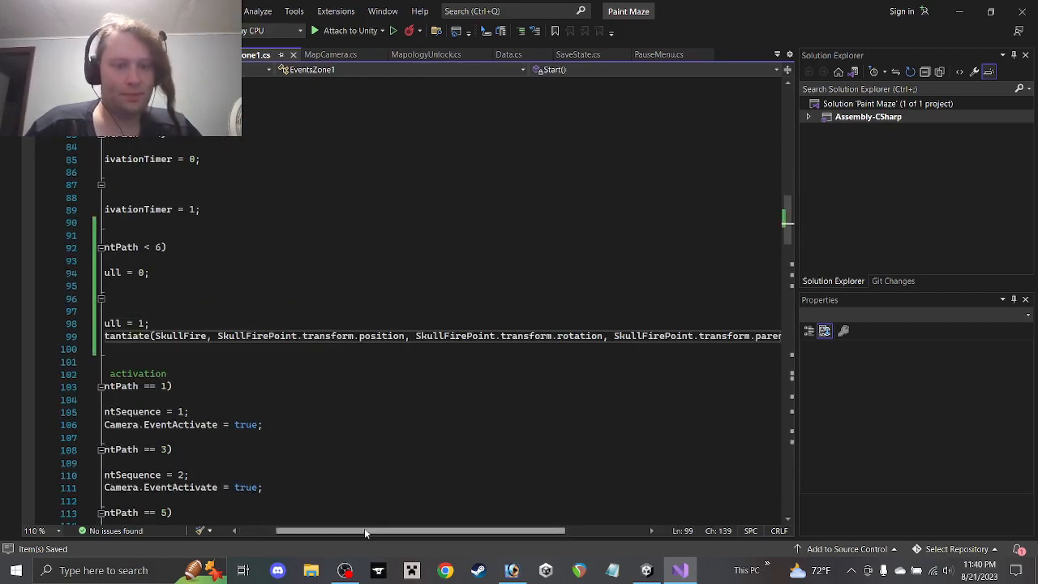
pyautogui.moveTo(365, 532); pyautogui.dragTo(326, 532)
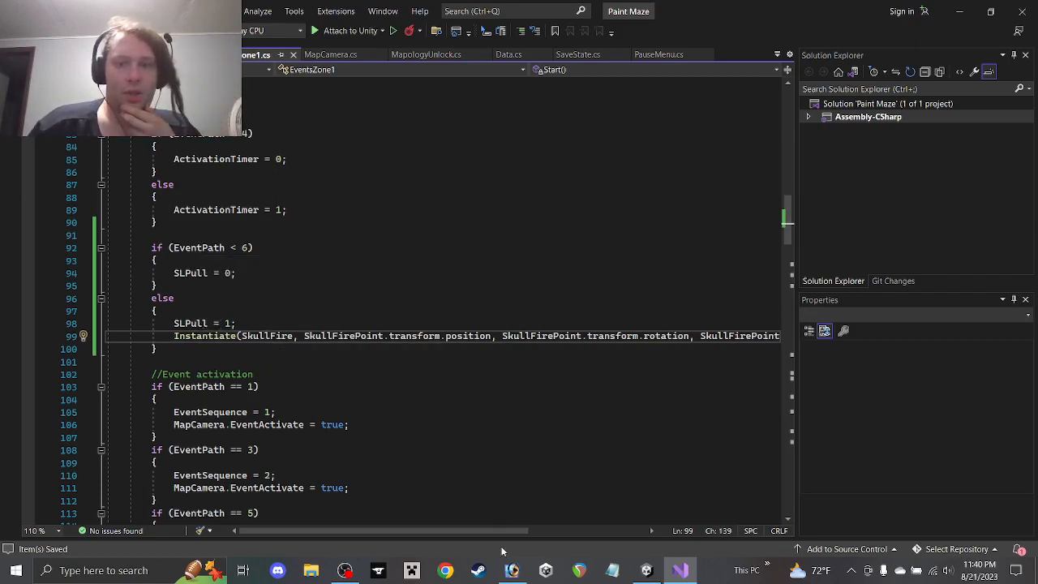
# Return to Unity, start Play mode, and toggle Main Camera under Map Player > Follower off and on
pyautogui.click(960, 12)
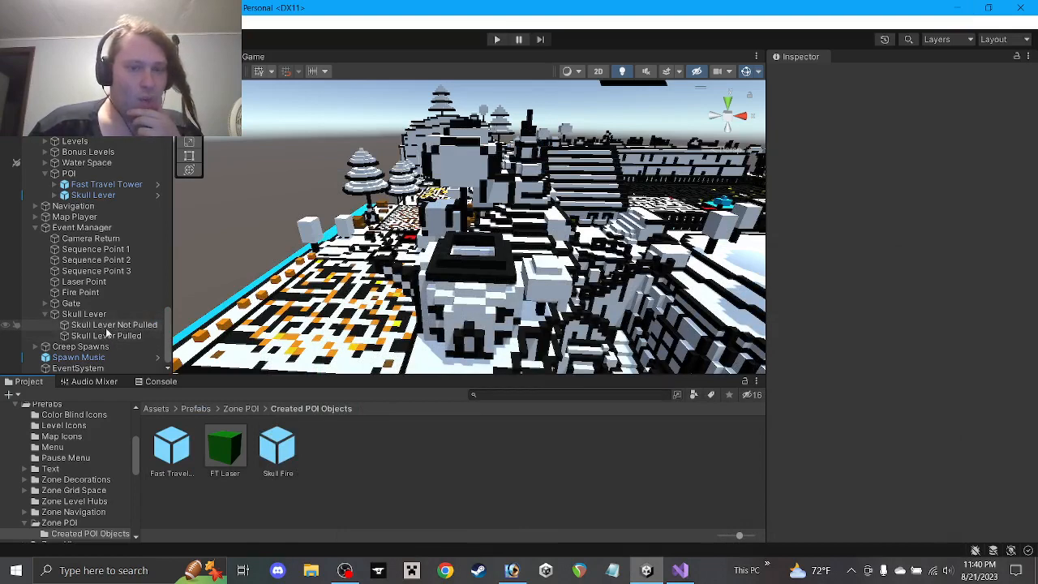
pyautogui.click(494, 39)
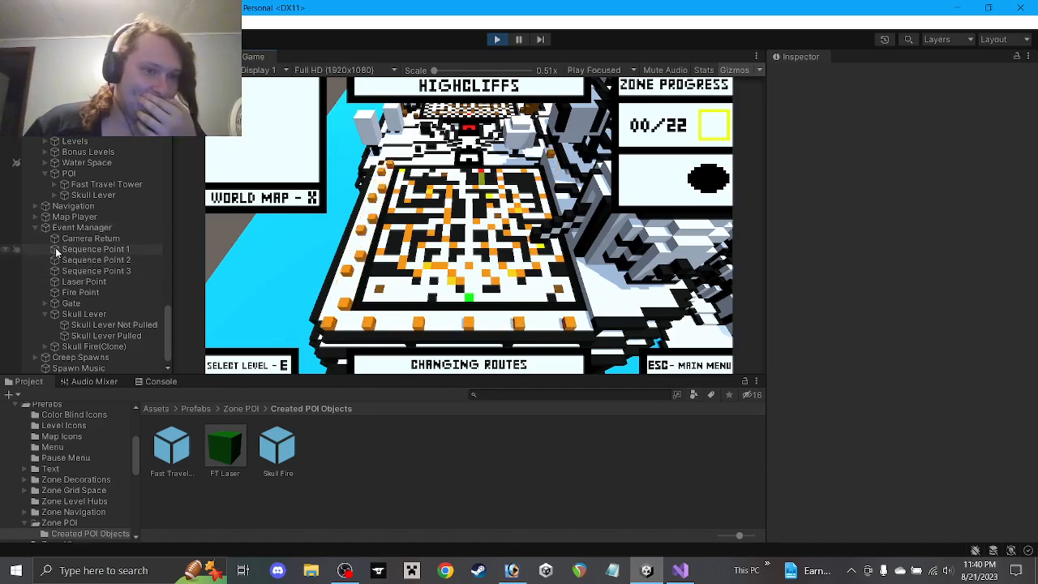
pyautogui.click(36, 217)
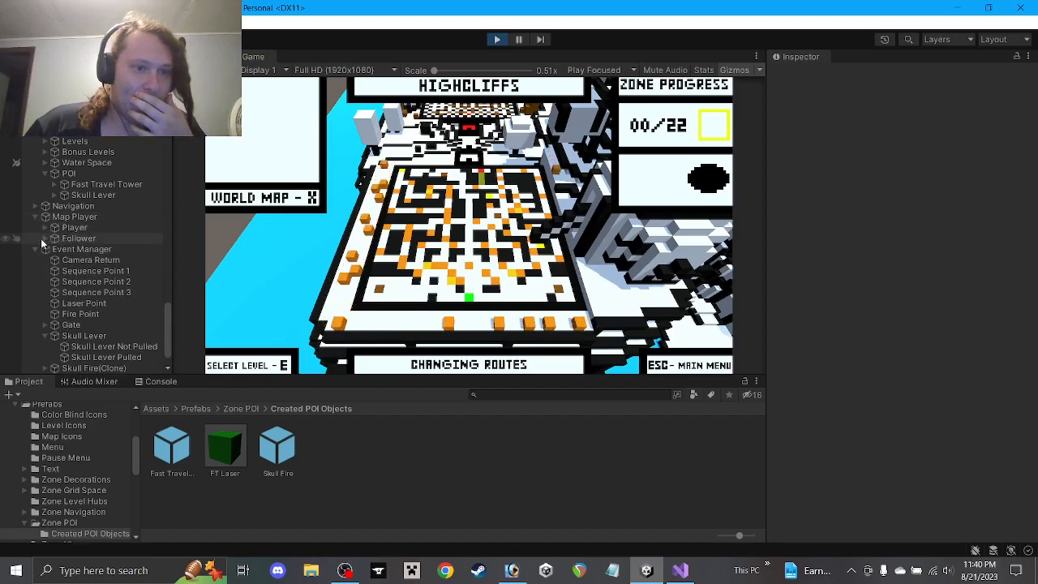
pyautogui.click(44, 238)
pyautogui.click(95, 250)
pyautogui.click(802, 75)
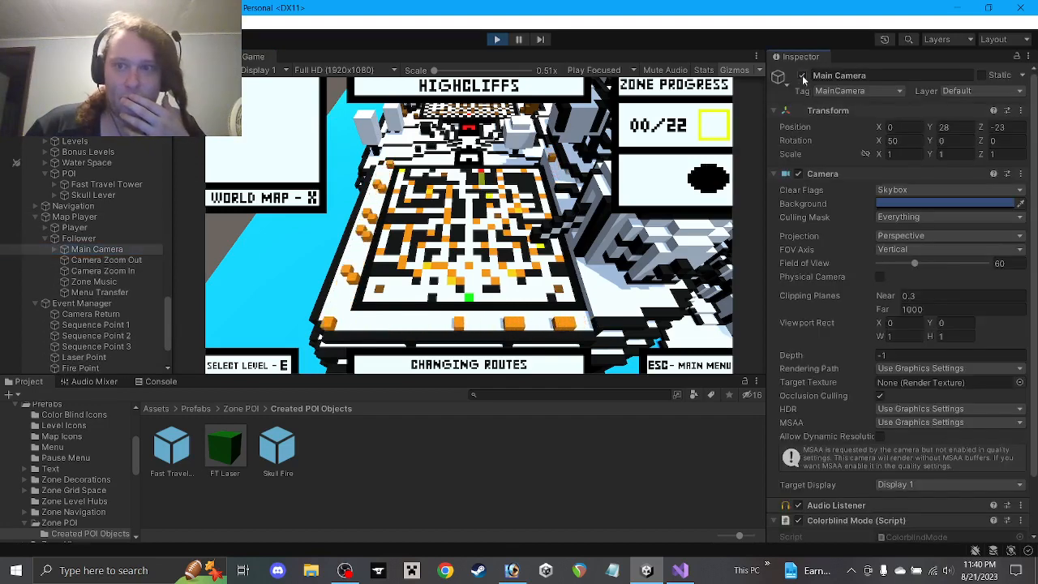
pyautogui.click(802, 75)
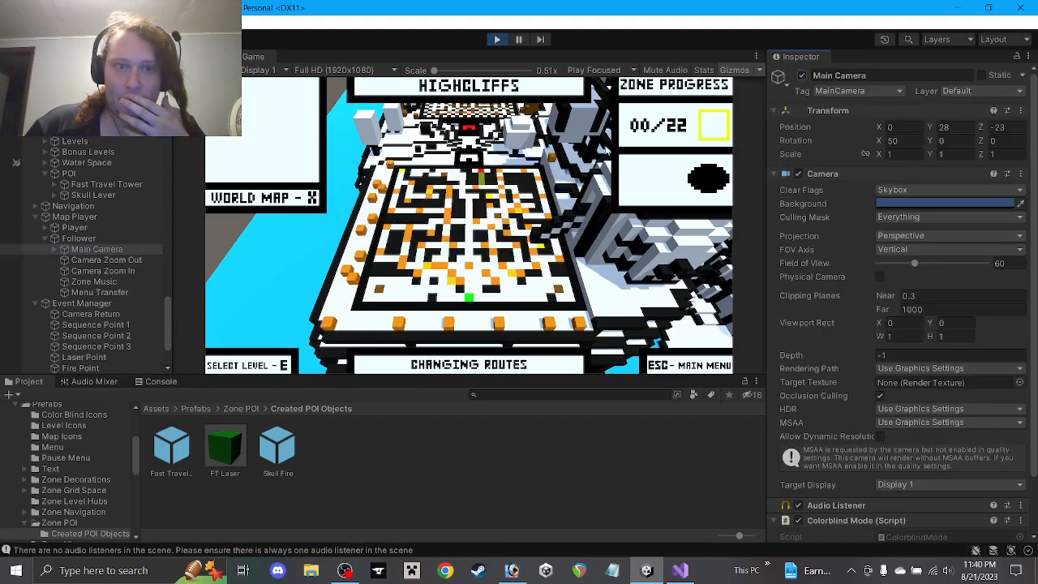
# Toggle Level Hub off and on to confirm it drives the level UI overlay, then stop play
pyautogui.click(57, 249)
pyautogui.click(98, 282)
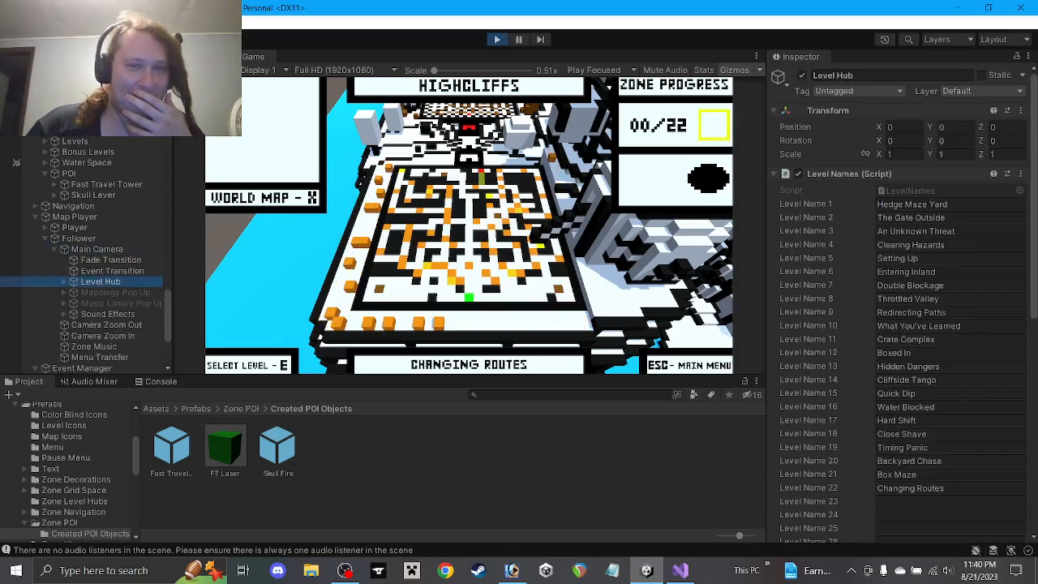
pyautogui.click(803, 76)
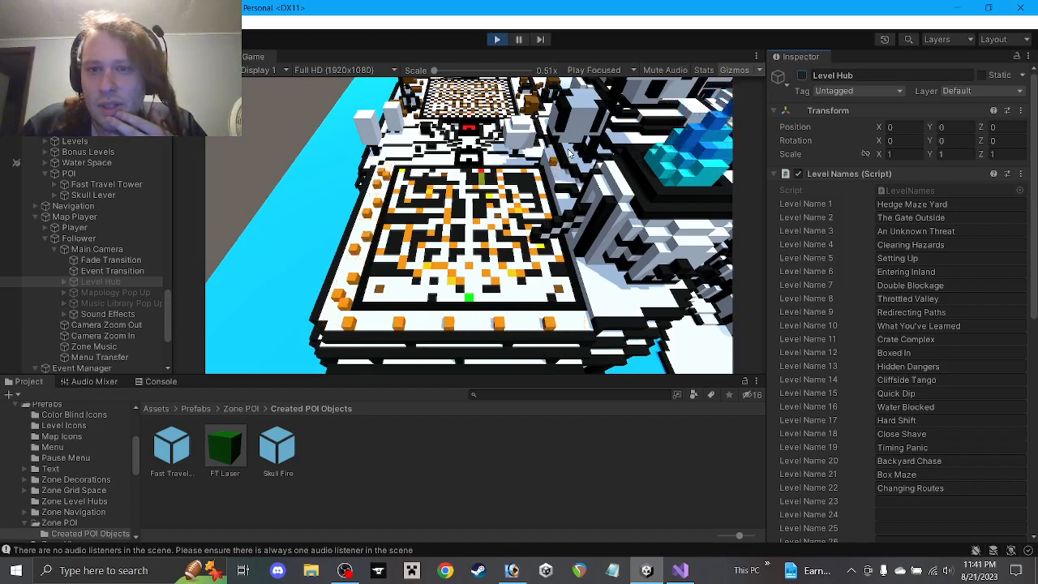
pyautogui.click(804, 76)
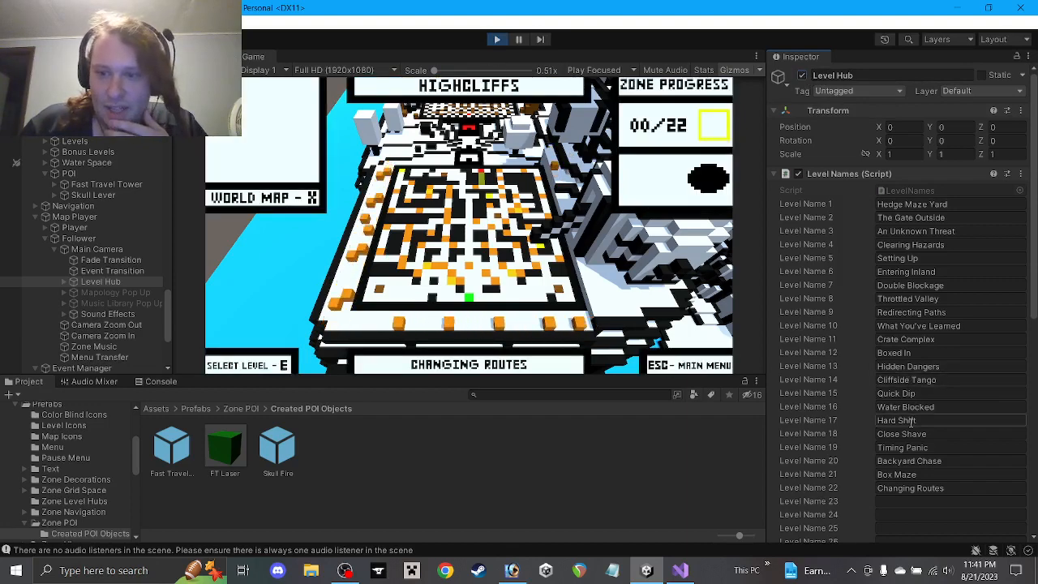
pyautogui.click(499, 40)
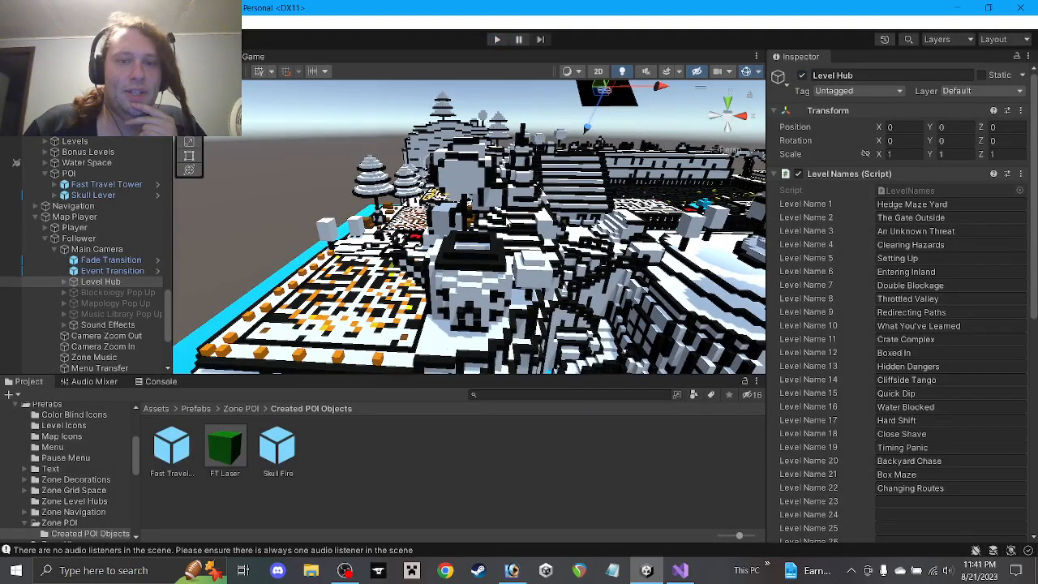
# Pan, zoom and tilt the Scene view toward the fortress to centre the Level Hub box
pyautogui.scroll(-3, 506, 223)
pyautogui.scroll(6, 498, 242)
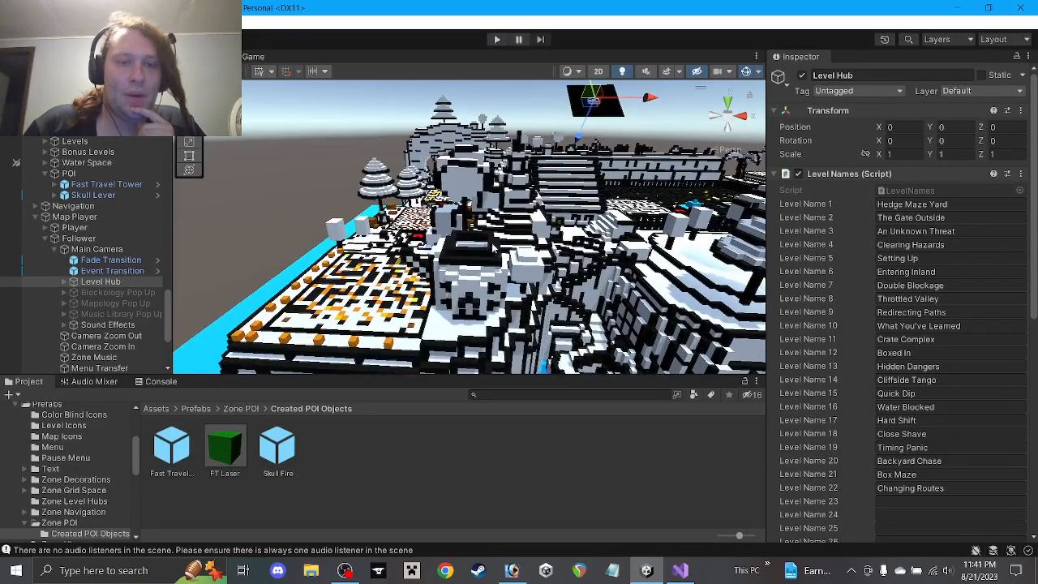
pyautogui.scroll(3, 426, 241)
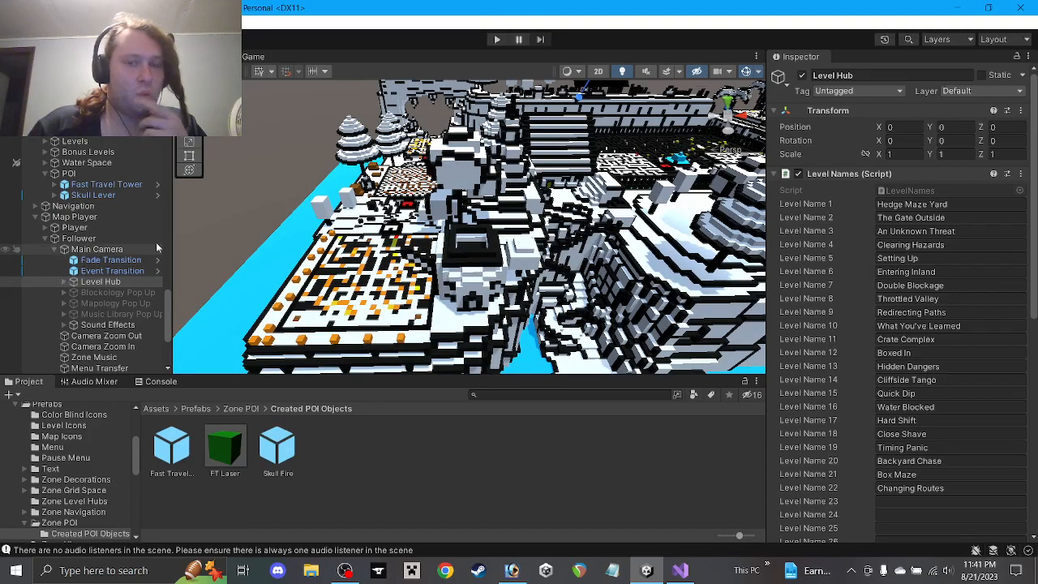
pyautogui.moveTo(581, 237); pyautogui.dragTo(427, 367, button='middle')
pyautogui.scroll(4, 429, 244)
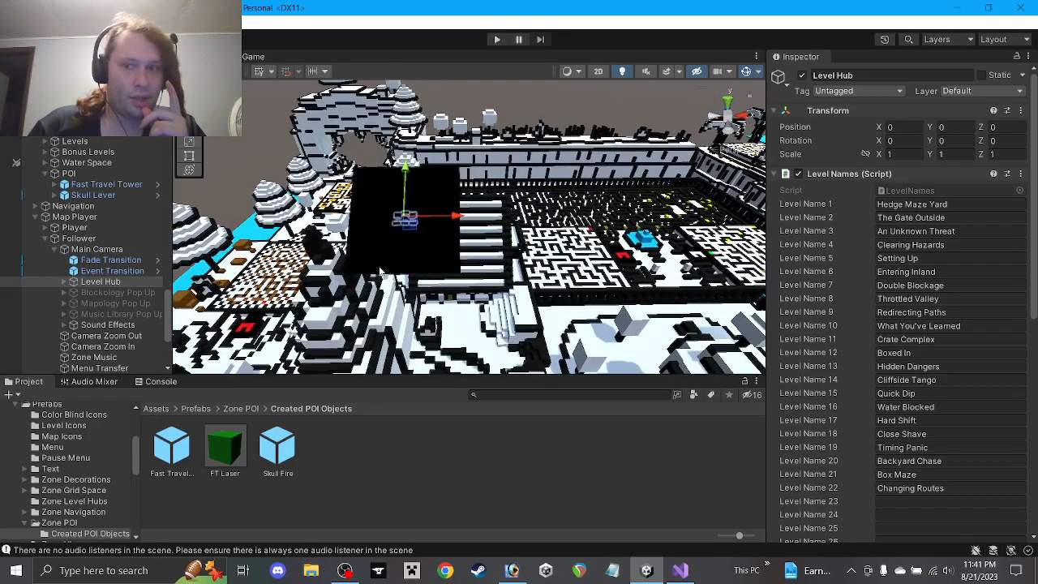
pyautogui.moveTo(362, 271); pyautogui.dragTo(395, 265, button='middle')
pyautogui.scroll(5, 421, 279)
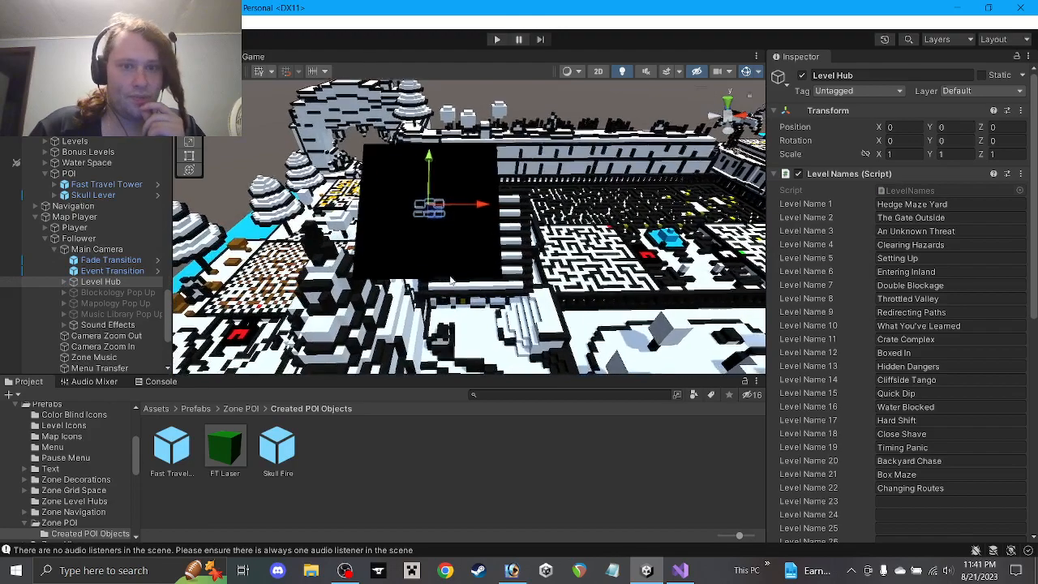
pyautogui.moveTo(438, 215); pyautogui.dragTo(438, 275, button='right')
pyautogui.moveTo(445, 236); pyautogui.dragTo(511, 313, button='middle')
pyautogui.moveTo(511, 313); pyautogui.dragTo(501, 248, button='right')
pyautogui.moveTo(500, 248); pyautogui.dragTo(525, 285, button='middle')
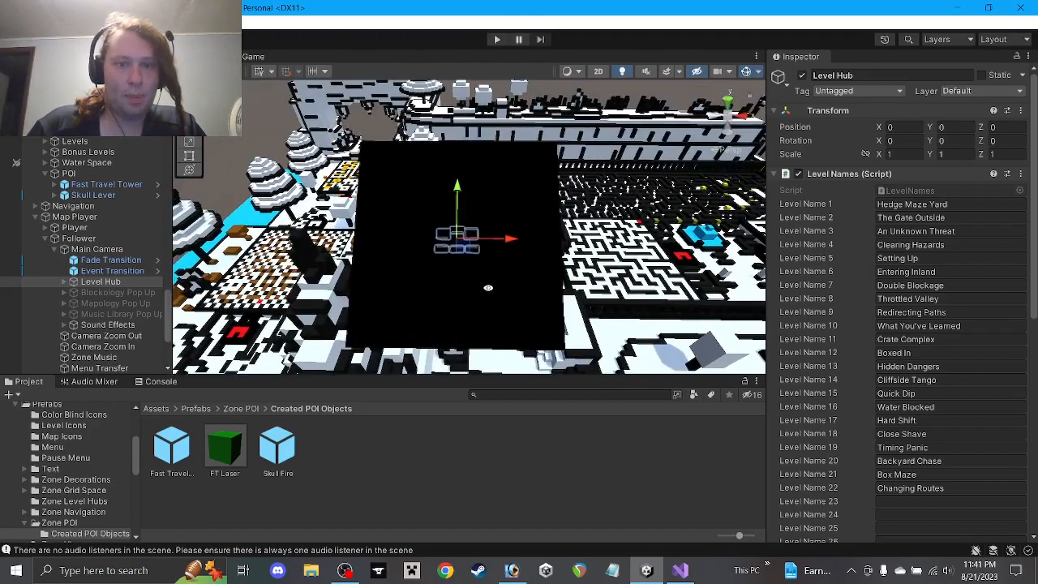
# Frame Level Hub and Main Camera from the Hierarchy, expanding Level Hub's UI children
pyautogui.doubleClick(101, 281)
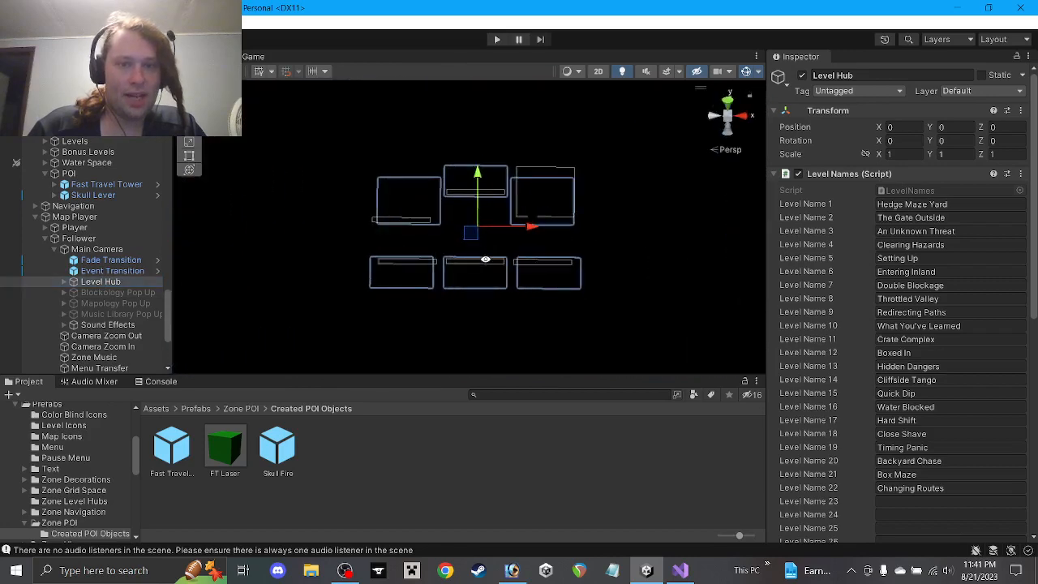
pyautogui.doubleClick(96, 249)
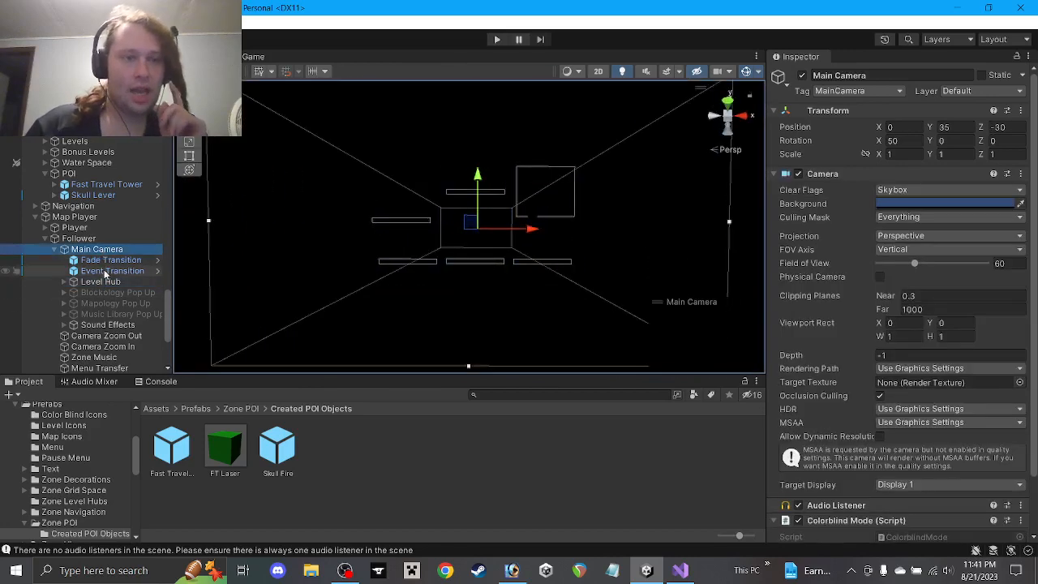
pyautogui.click(103, 271)
pyautogui.doubleClick(81, 281)
# Create an empty child of Level Hub named 'Popup Point'
pyautogui.click(65, 282)
pyautogui.rightClick(68, 284)
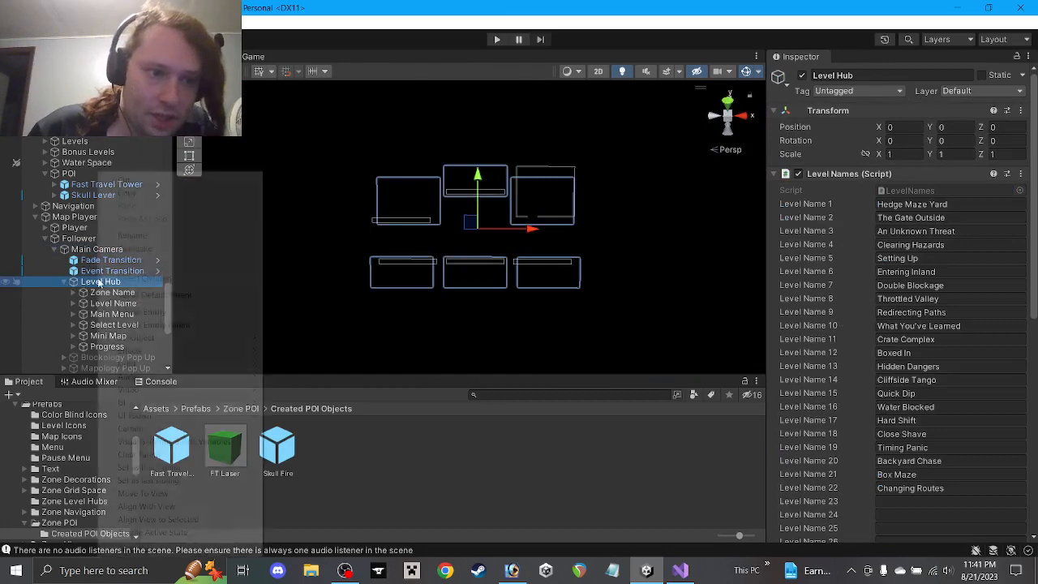
pyautogui.click(154, 325)
pyautogui.write('P')
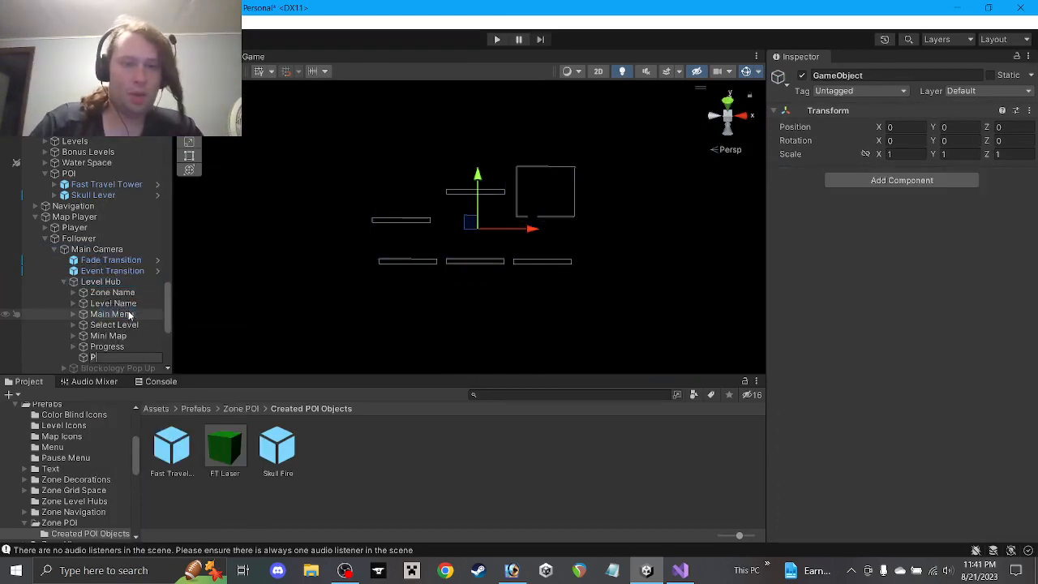
pyautogui.write('opup')
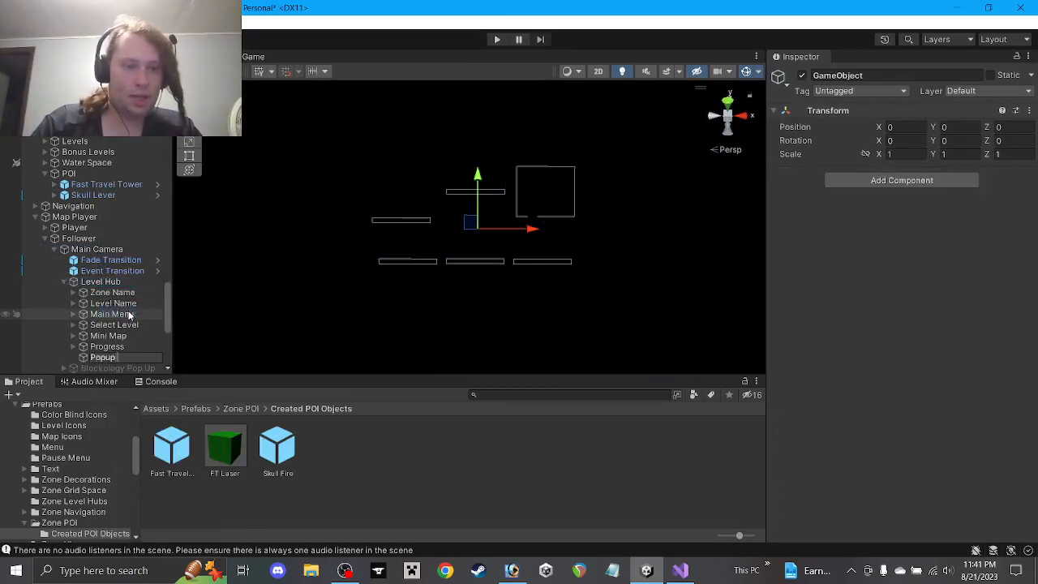
pyautogui.write(' P')
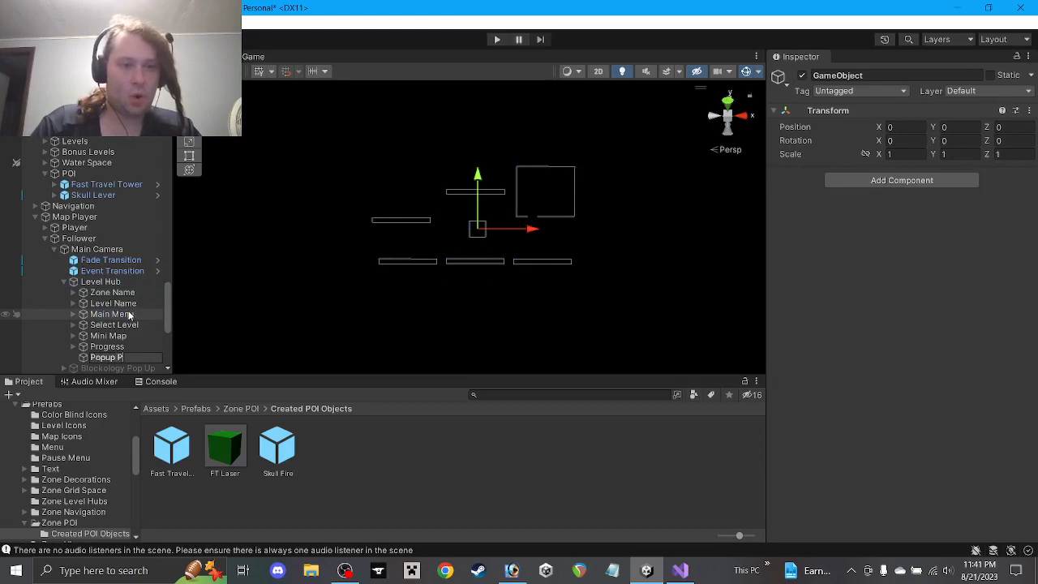
pyautogui.write('oint')
pyautogui.press('Return')
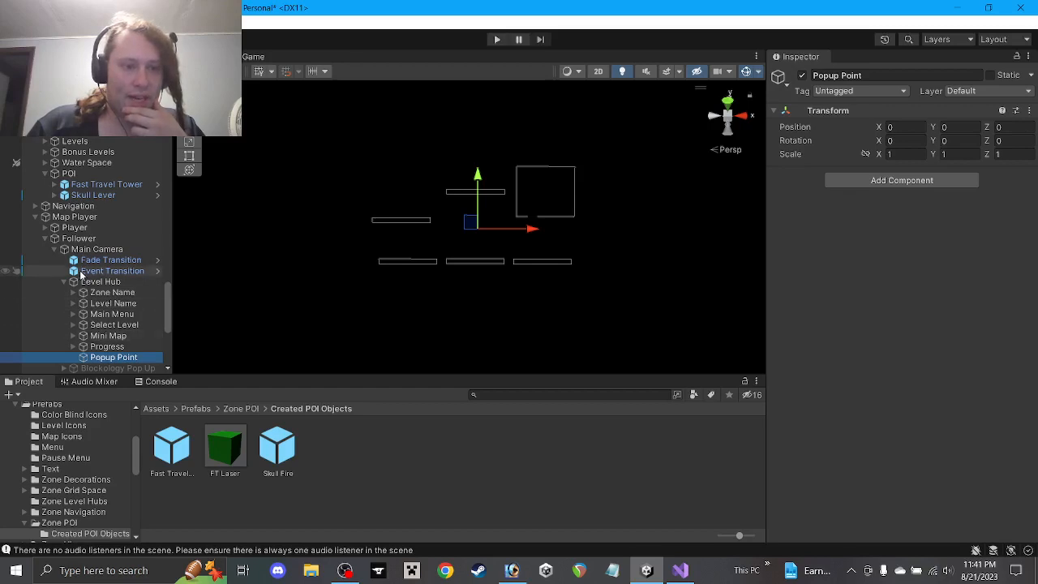
pyautogui.click(88, 282)
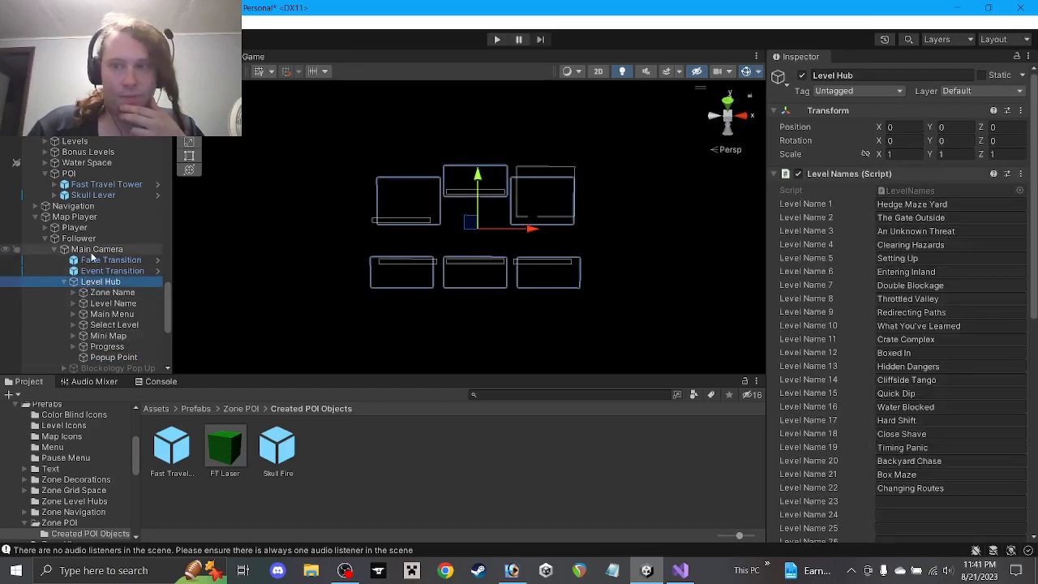
# Check the Main Camera and Progress transforms, then set Popup Point's Position Z to 0.6
pyautogui.click(88, 250)
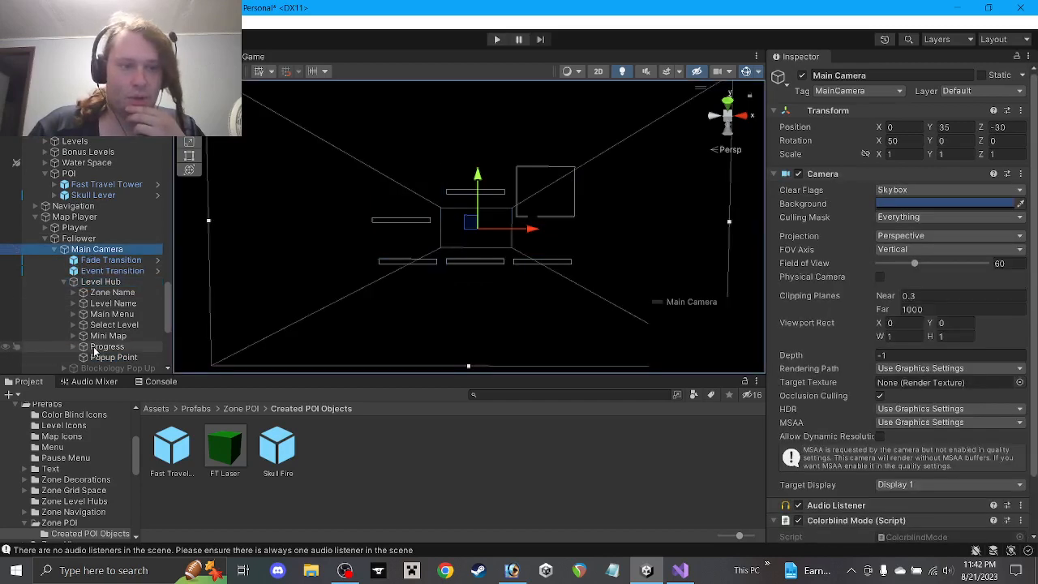
pyautogui.click(96, 347)
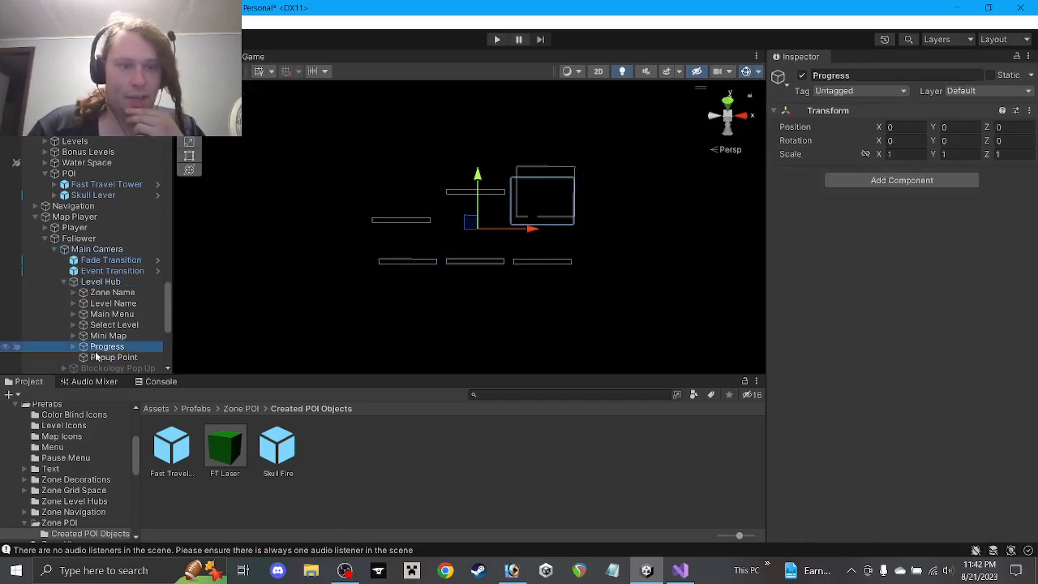
pyautogui.click(95, 362)
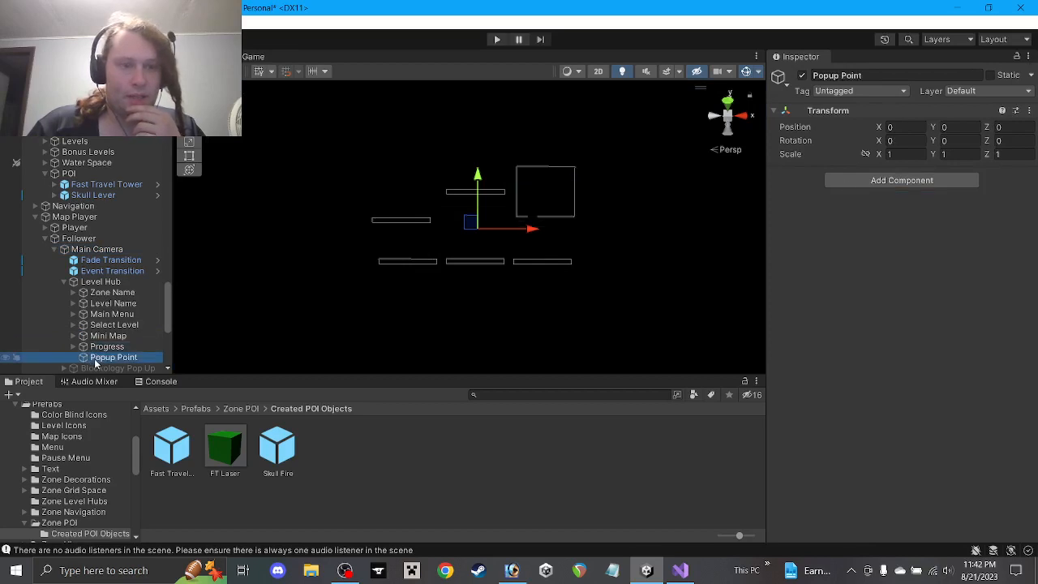
pyautogui.click(1027, 130)
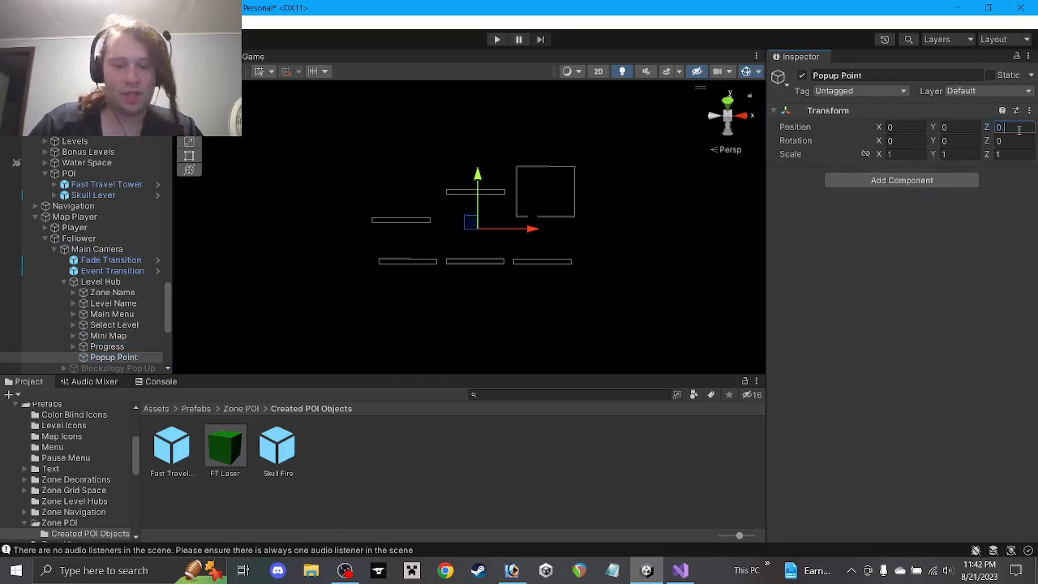
pyautogui.write('.6')
pyautogui.scroll(3, 308, 296)
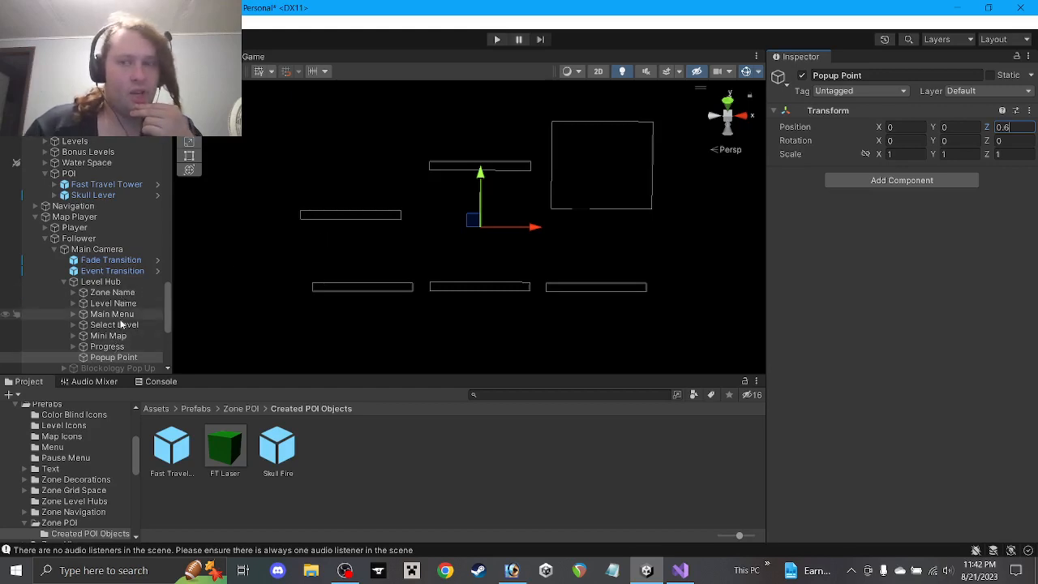
pyautogui.click(102, 357)
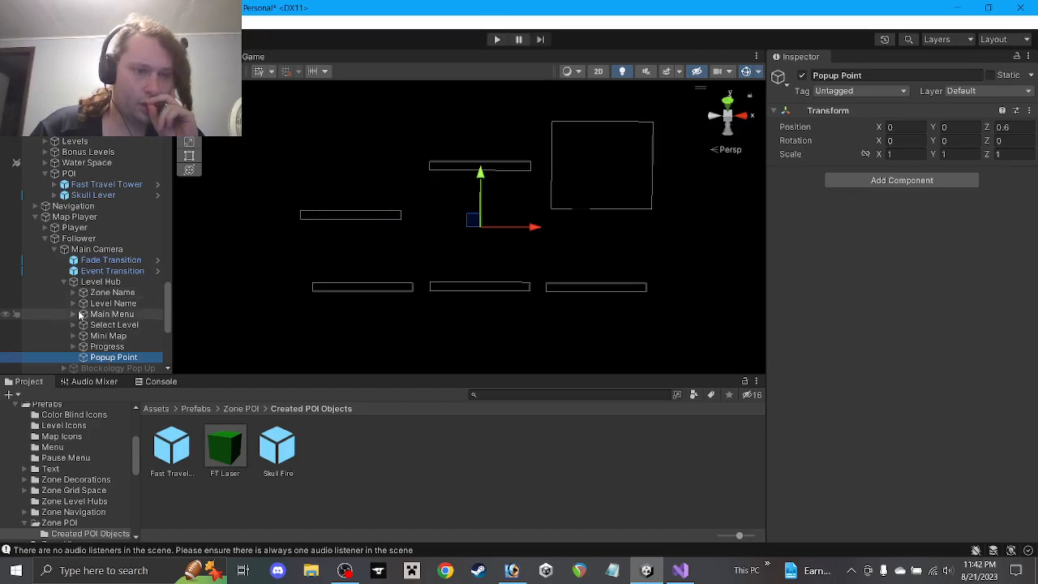
# Inspect the transforms of Progress's Lever Icon and the inner Mini Map objects to compare depths
pyautogui.click(73, 346)
pyautogui.scroll(-3, 81, 340)
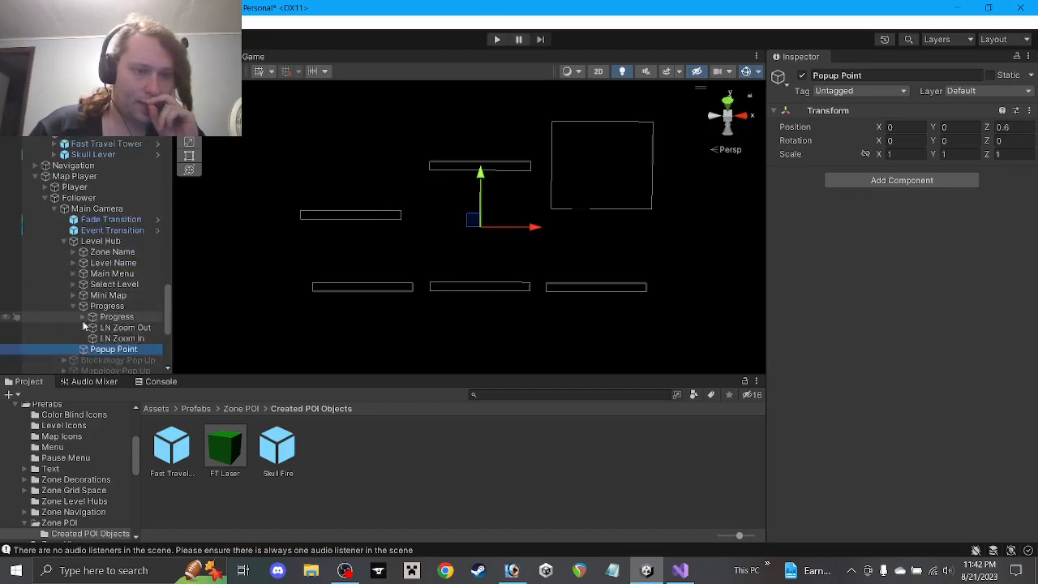
pyautogui.click(81, 236)
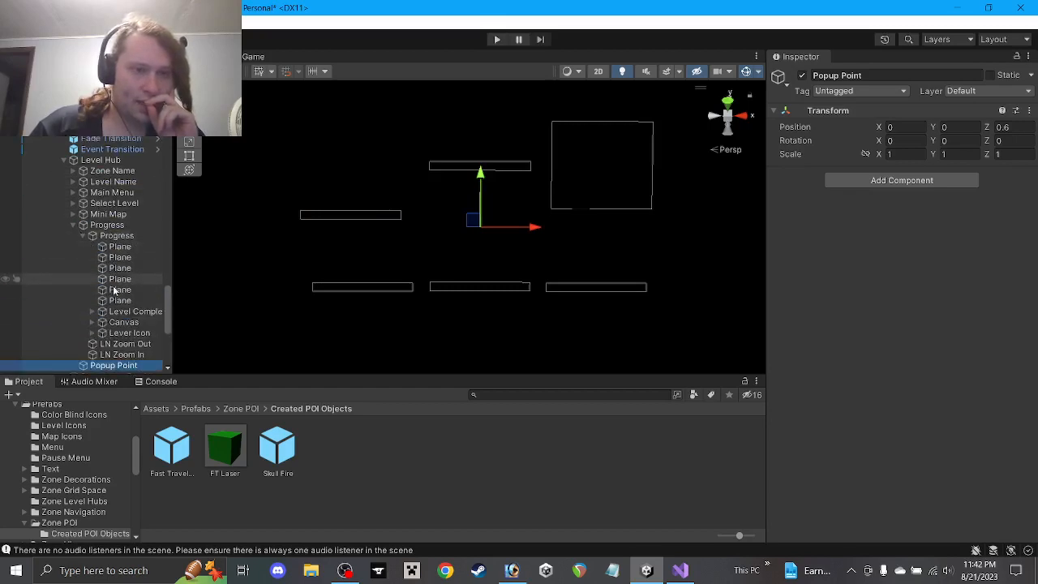
pyautogui.scroll(-1, 97, 268)
pyautogui.click(114, 293)
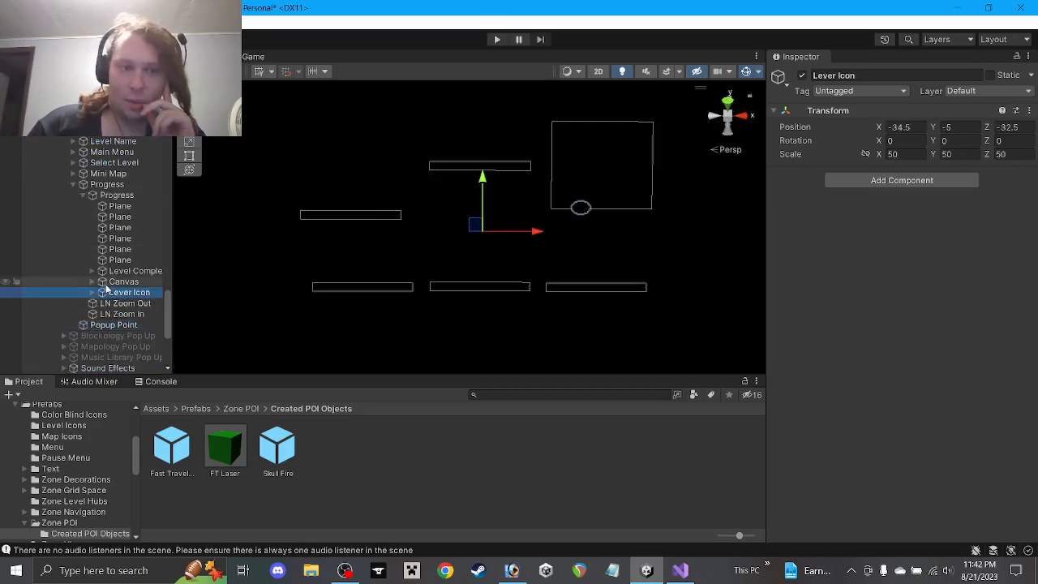
pyautogui.click(92, 292)
pyautogui.click(122, 304)
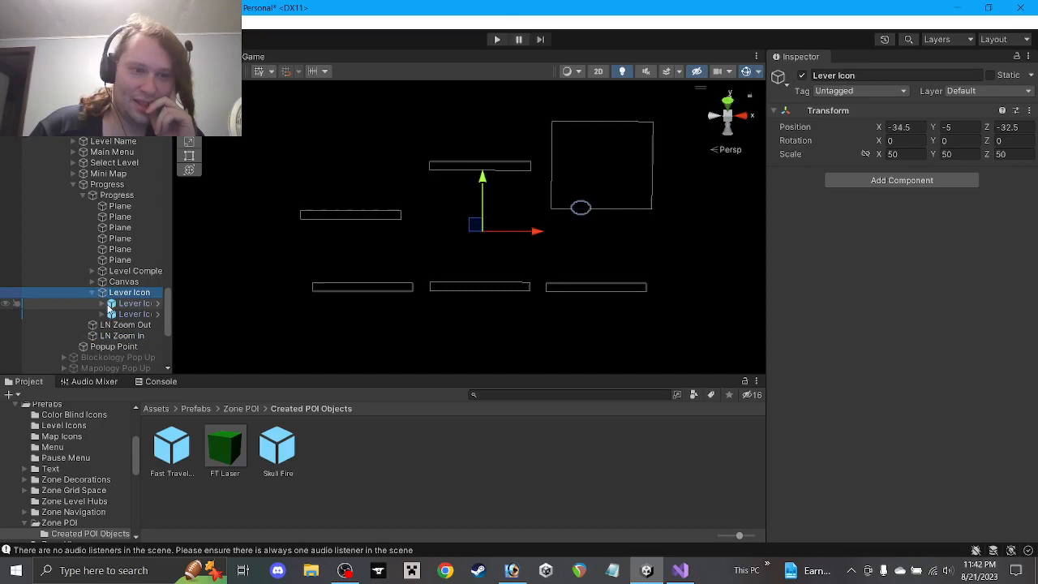
pyautogui.click(115, 314)
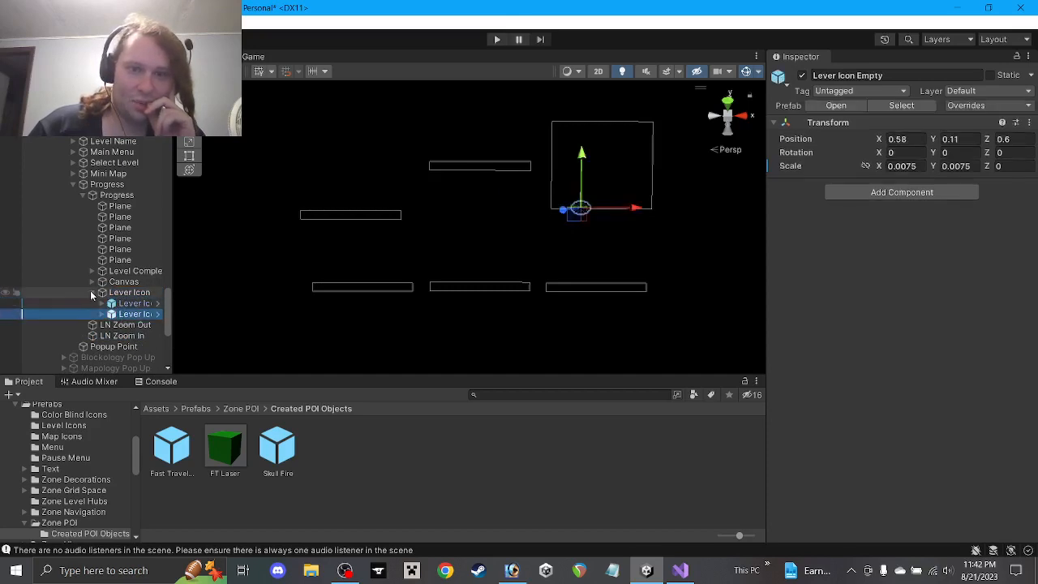
pyautogui.click(92, 292)
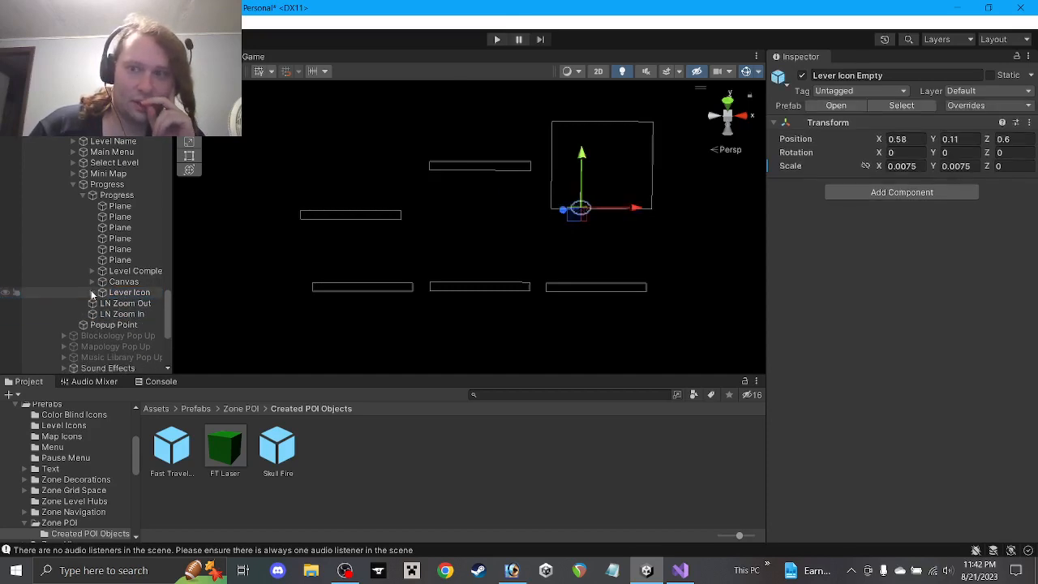
pyautogui.click(122, 293)
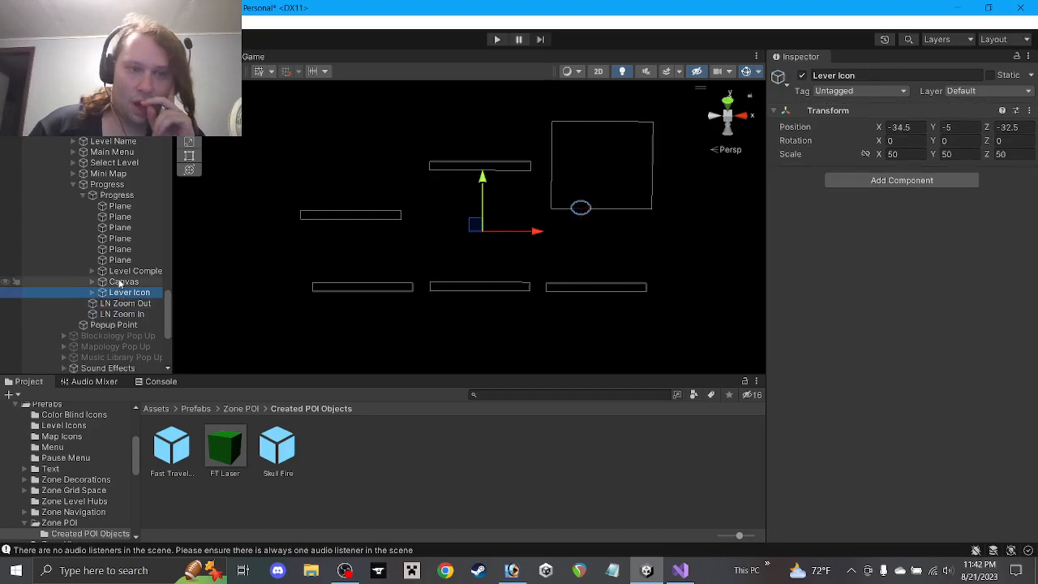
pyautogui.click(118, 198)
pyautogui.click(83, 196)
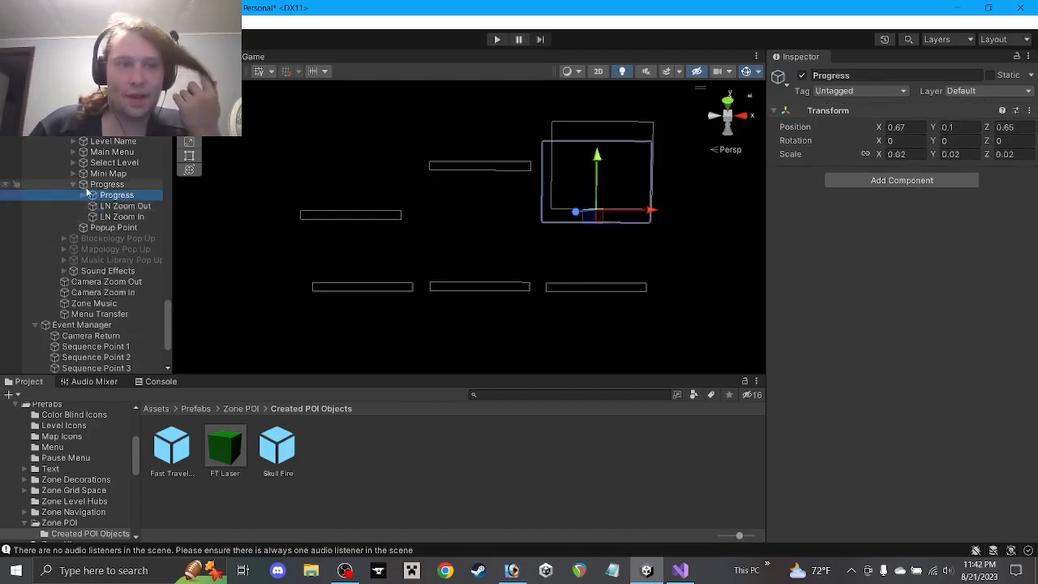
pyautogui.click(107, 185)
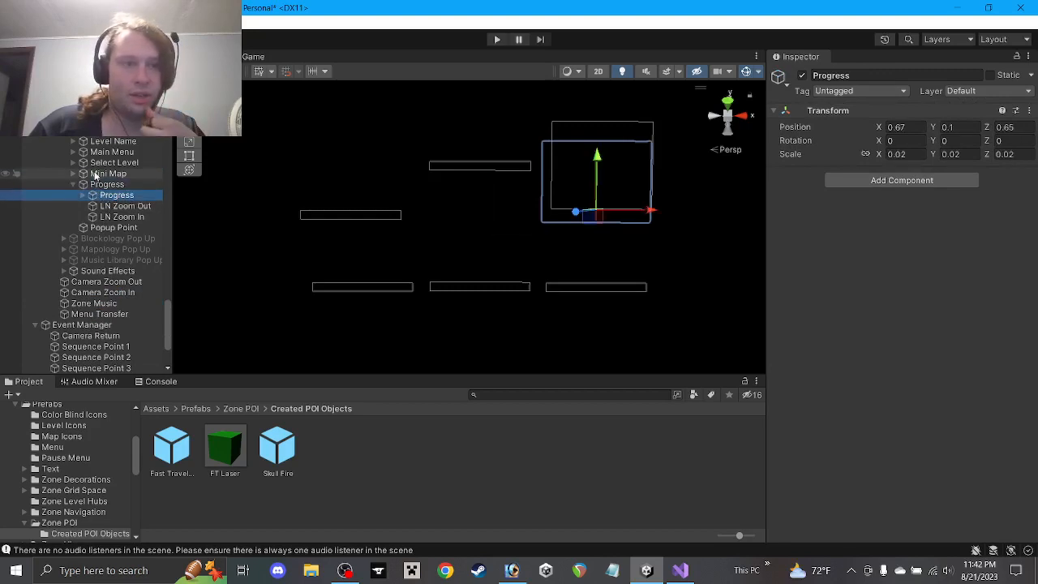
pyautogui.click(108, 174)
pyautogui.click(74, 174)
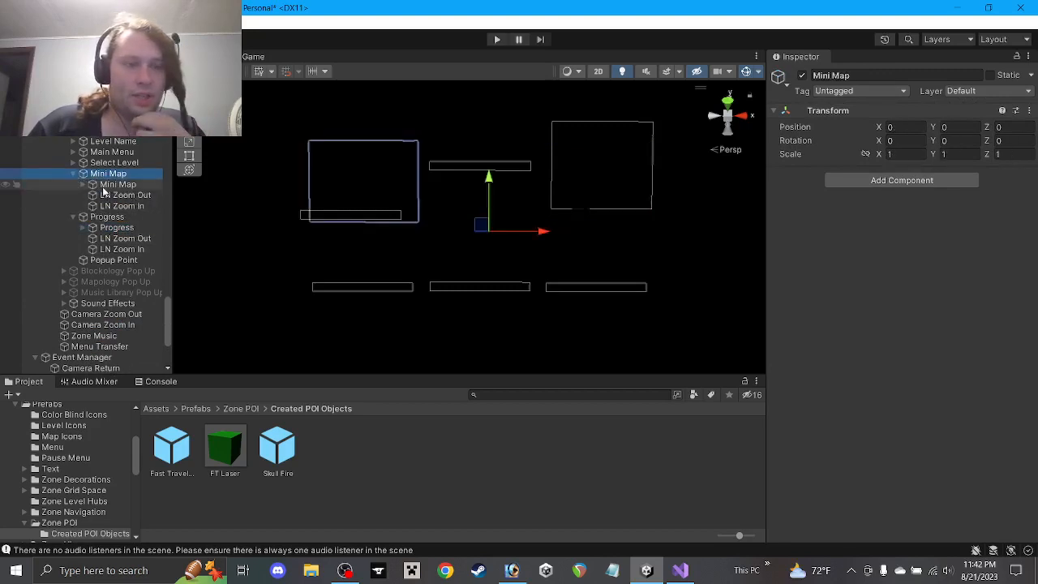
pyautogui.click(113, 182)
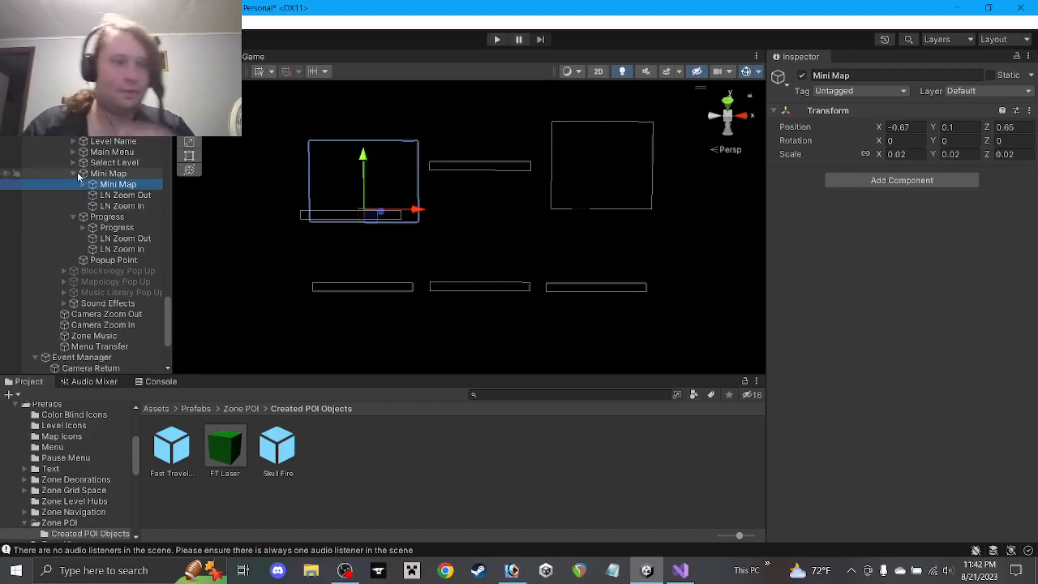
pyautogui.click(74, 174)
pyautogui.click(74, 184)
# Change Popup Point's Z to 0.65, then recheck it against the inner Mini Map and Progress icons
pyautogui.click(105, 196)
pyautogui.click(1020, 128)
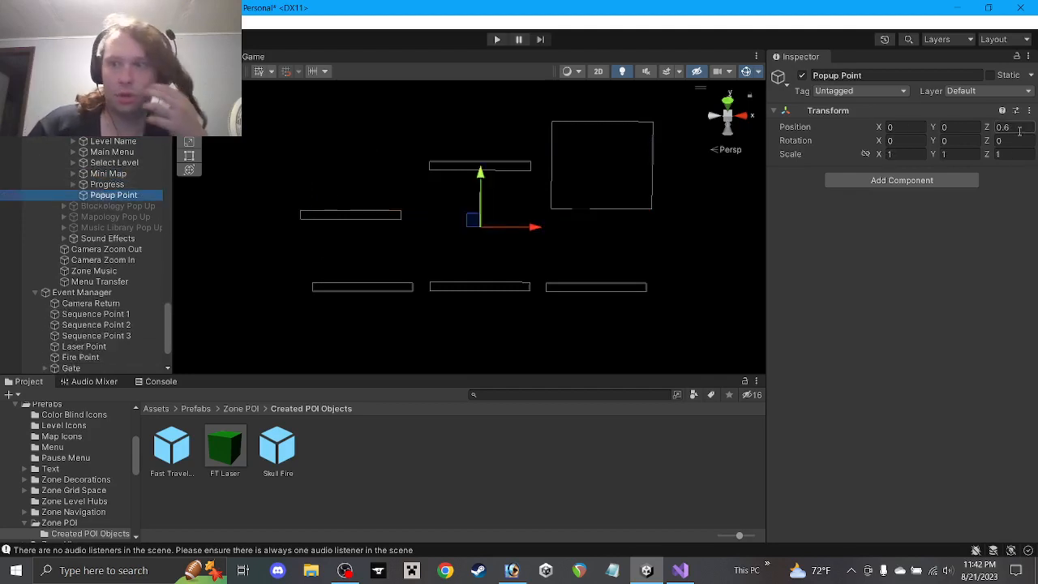
pyautogui.write('5')
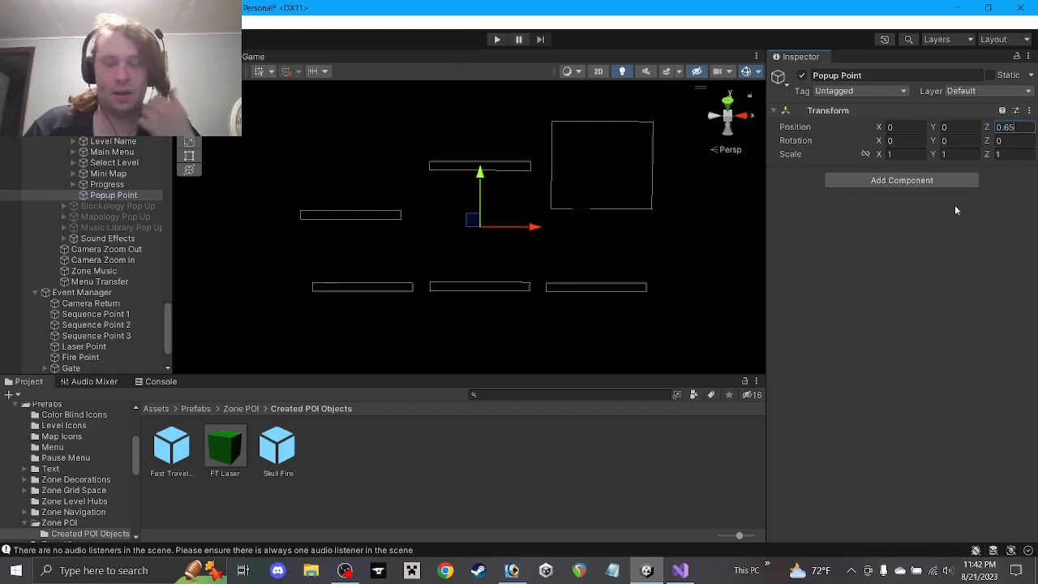
pyautogui.click(106, 185)
pyautogui.click(108, 173)
pyautogui.click(73, 173)
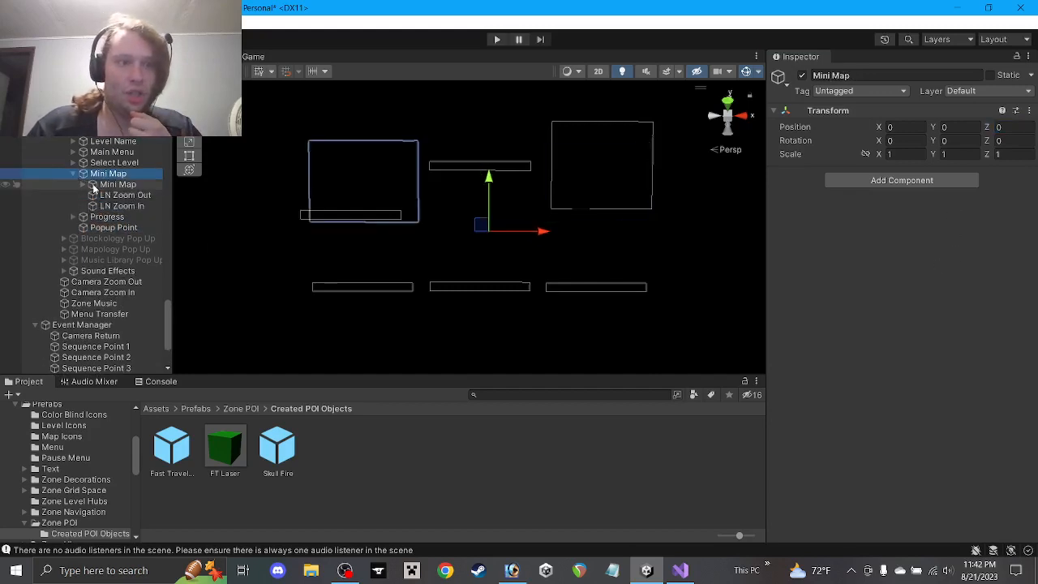
pyautogui.click(102, 186)
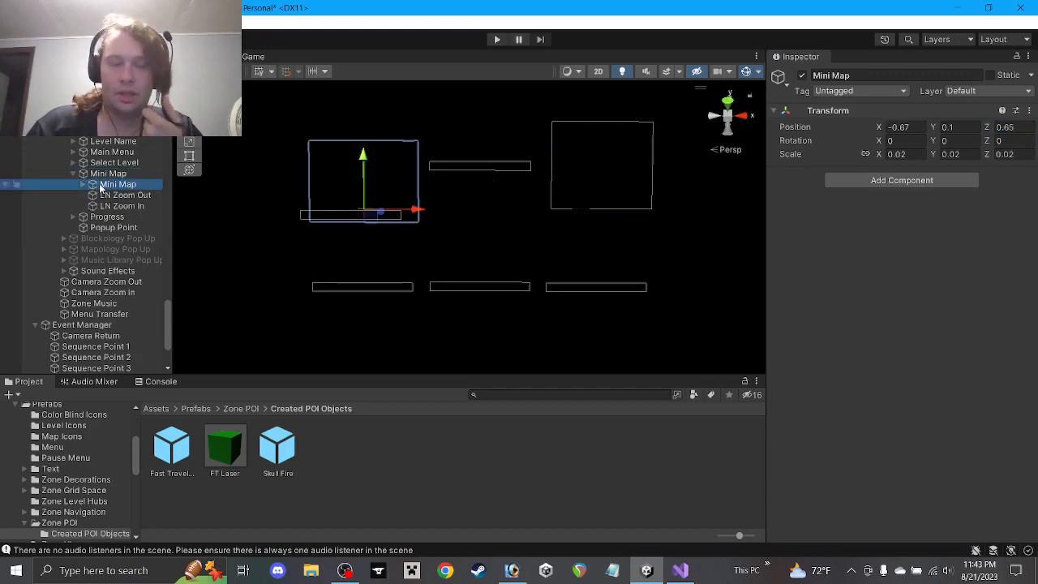
pyautogui.click(74, 174)
pyautogui.click(73, 184)
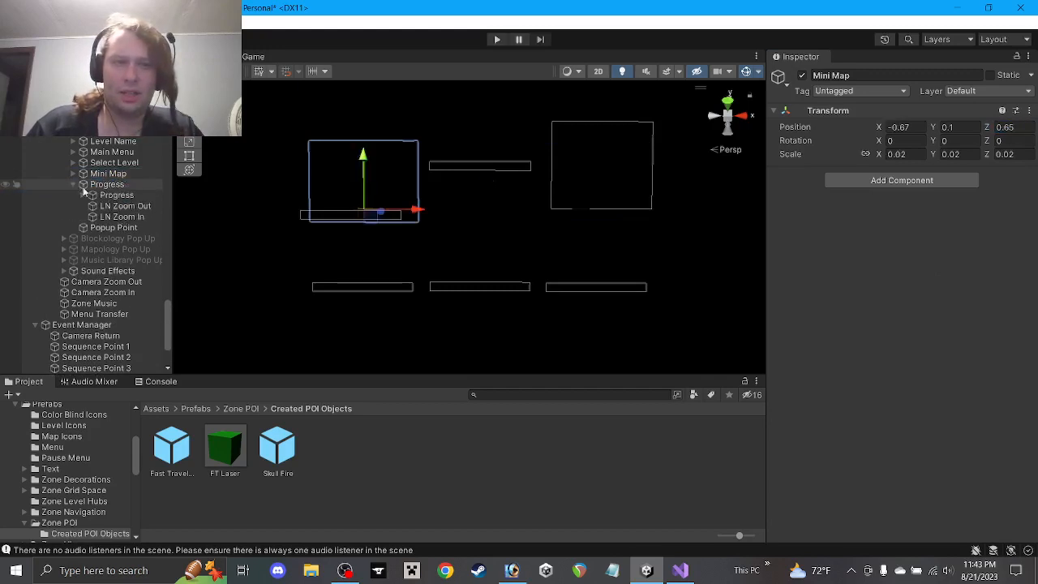
pyautogui.click(114, 196)
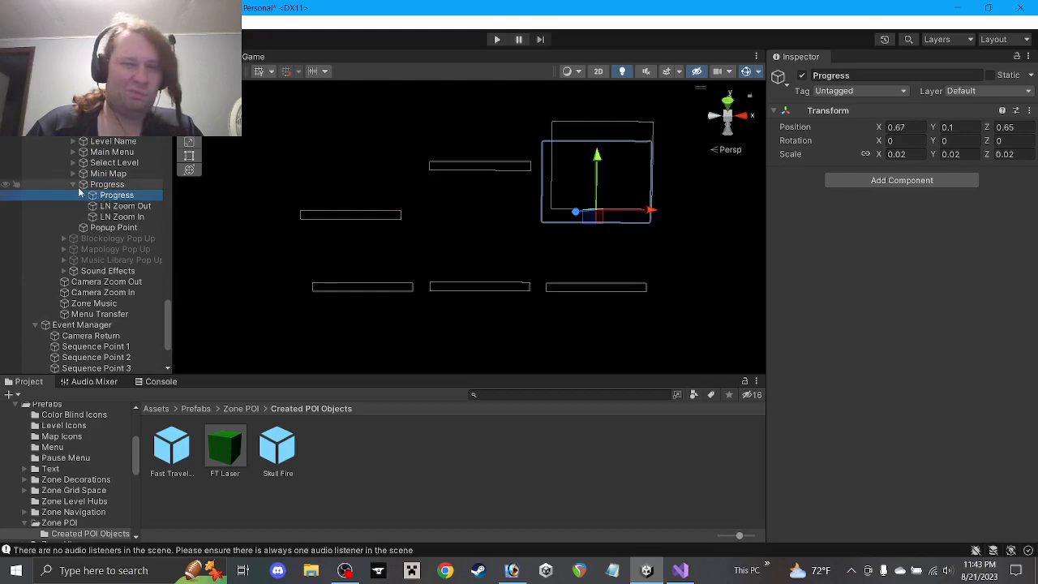
pyautogui.click(74, 185)
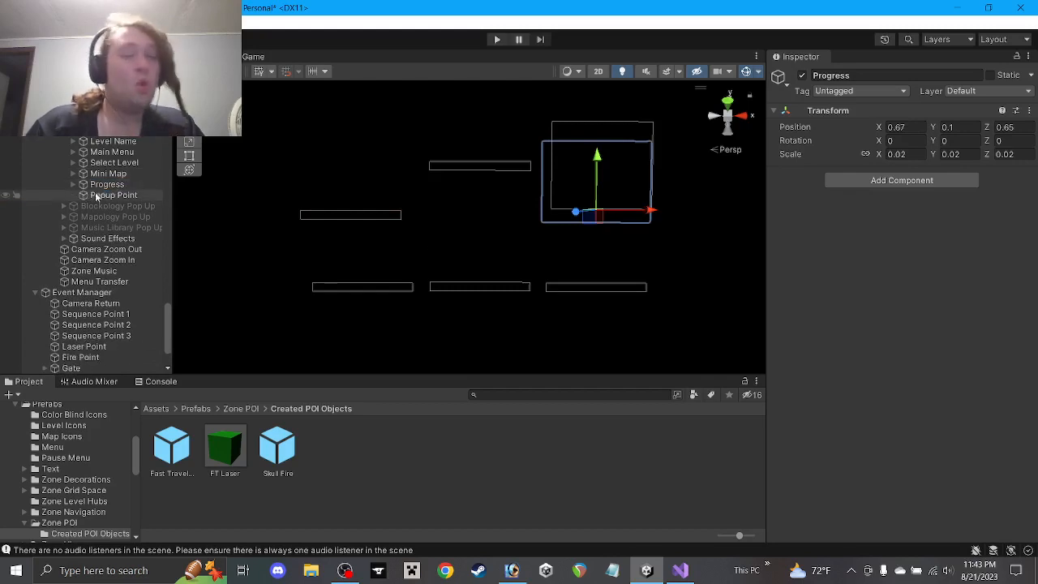
pyautogui.click(403, 469)
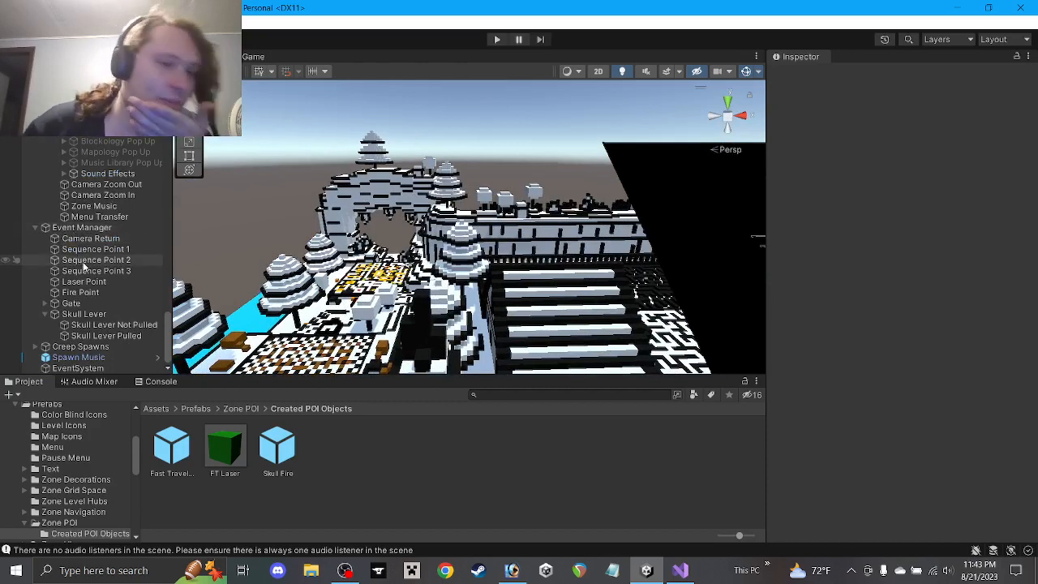
# Collapse Skull Lever and select Event Manager to view its Events Zone 1 references
pyautogui.click(44, 314)
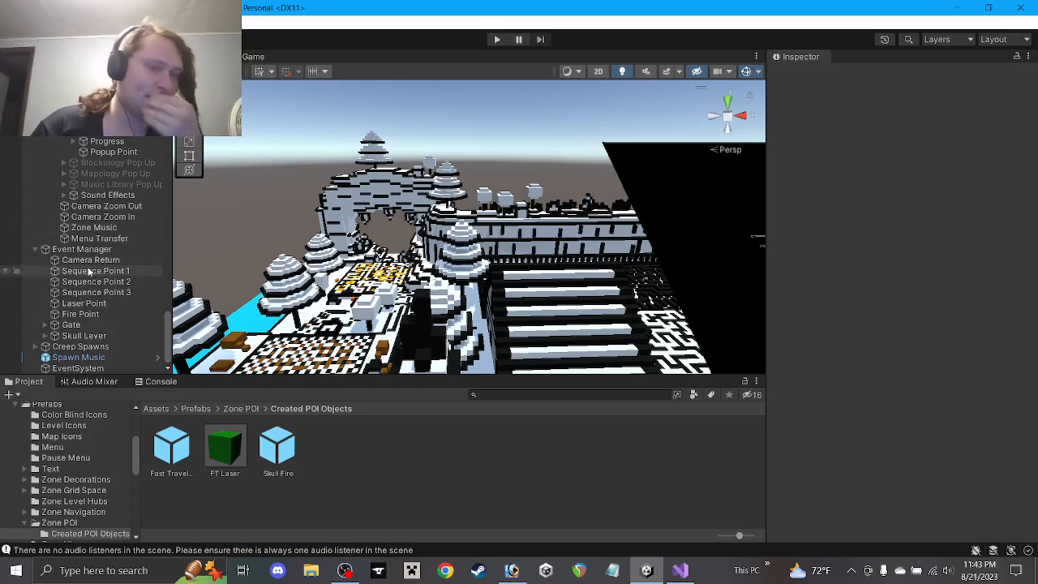
pyautogui.click(39, 253)
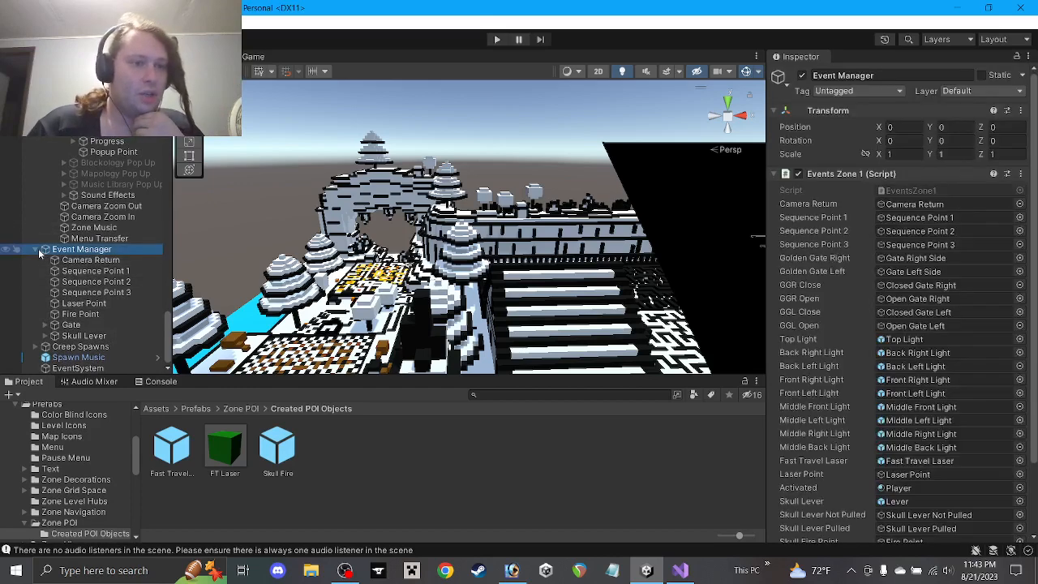
# Create an empty child of Event Manager named 'Skull Lever Popup'
pyautogui.rightClick(81, 254)
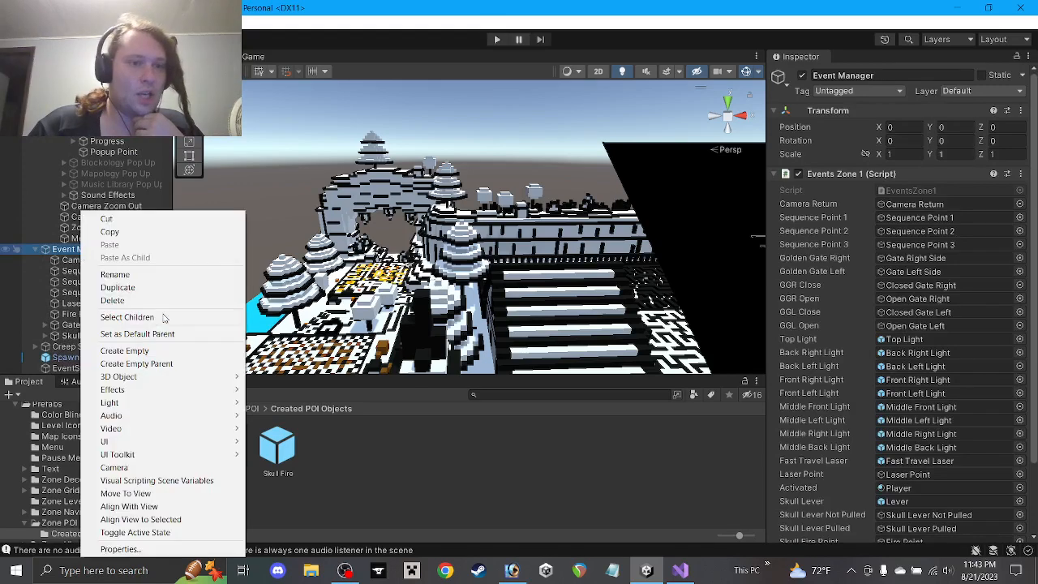
pyautogui.click(123, 350)
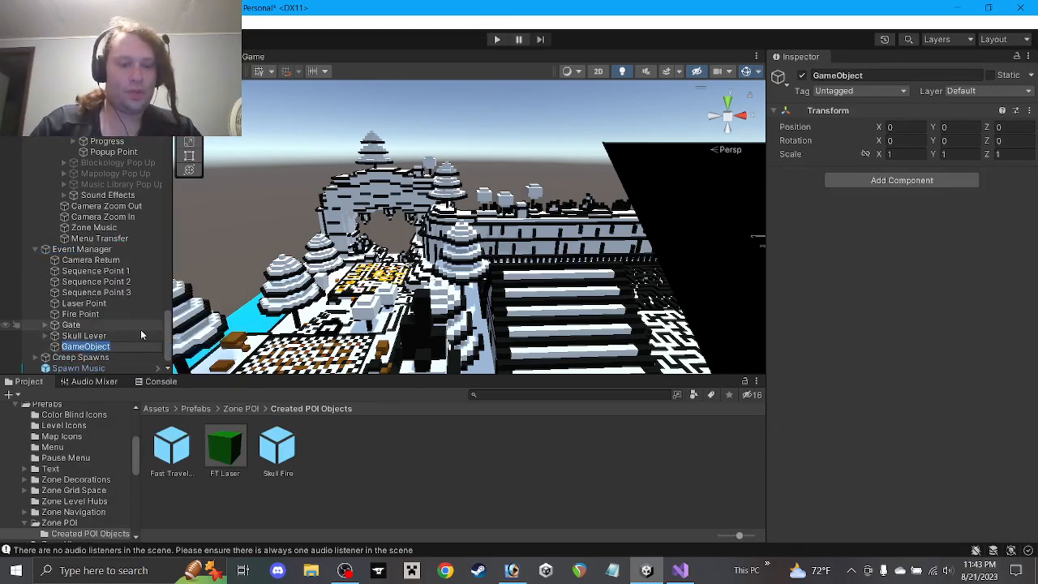
pyautogui.write('Skull')
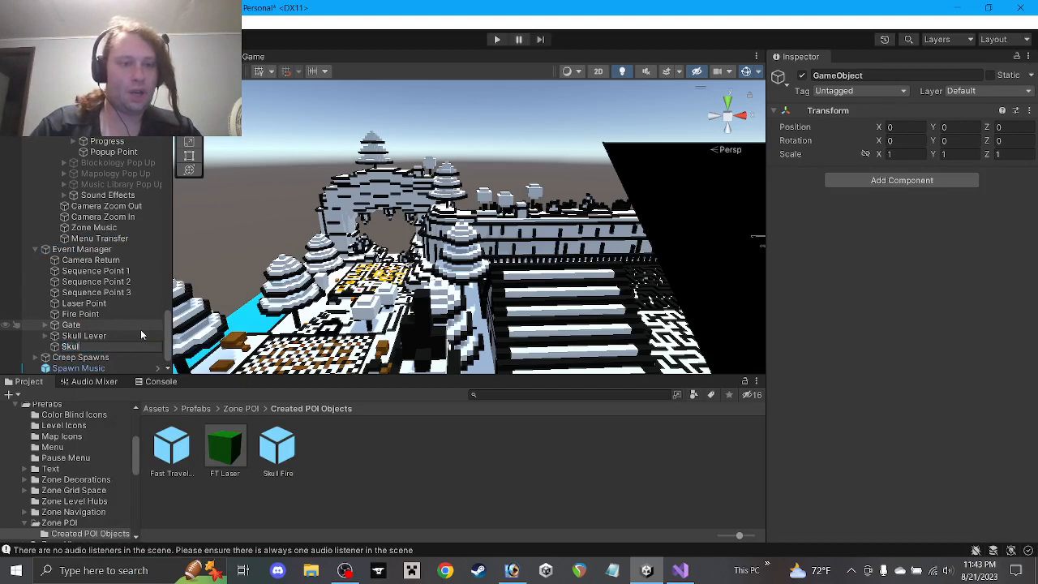
pyautogui.write(' Lever Po')
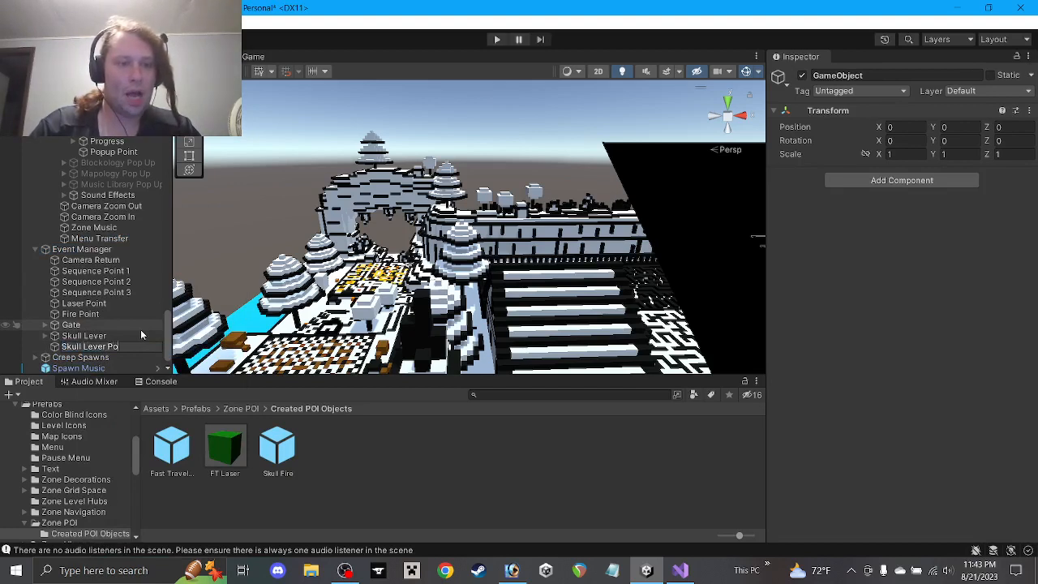
pyautogui.write('pup')
pyautogui.press('Return')
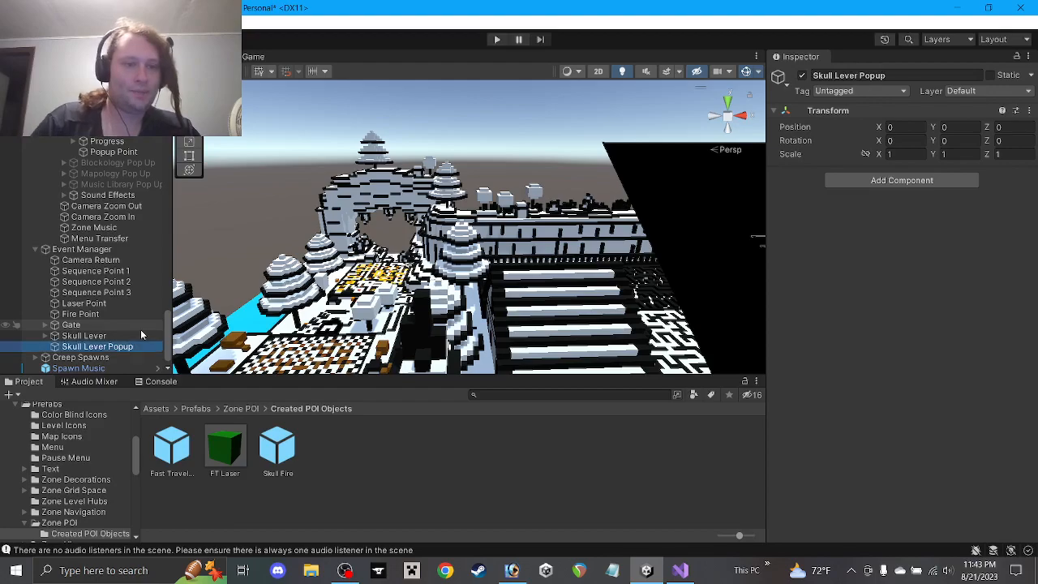
# Raise Skull Lever Popup in the scene to a height of 14
pyautogui.moveTo(373, 299); pyautogui.dragTo(476, 345, button='middle')
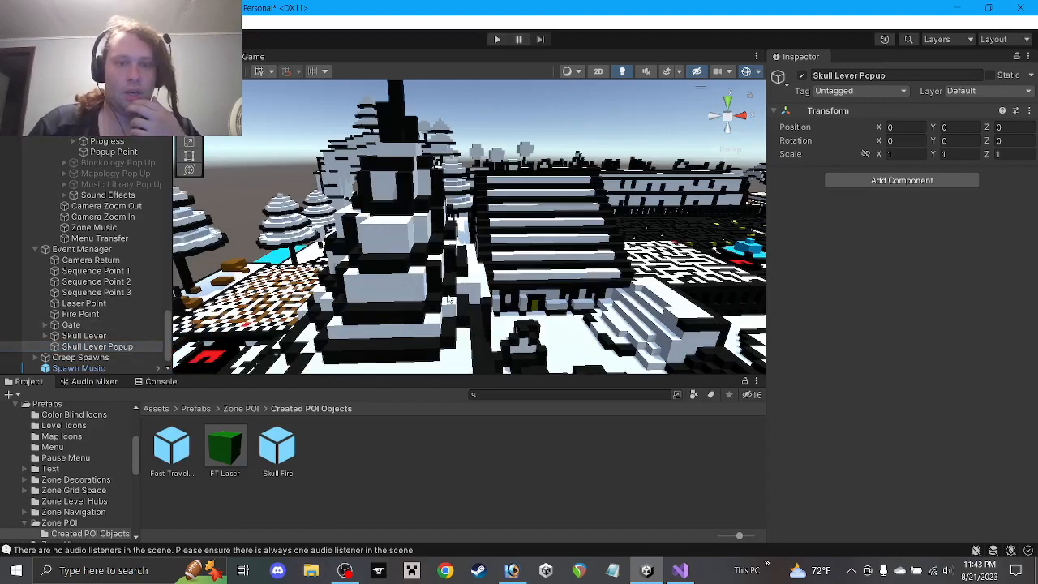
pyautogui.moveTo(438, 311); pyautogui.dragTo(425, 514, button='middle')
pyautogui.moveTo(454, 341); pyautogui.dragTo(471, 143, button='middle')
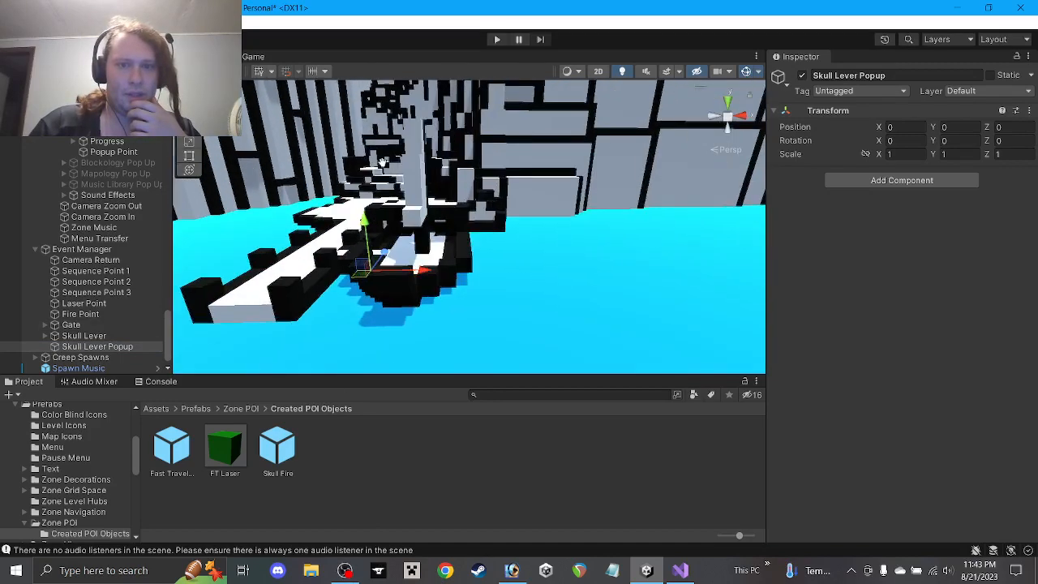
pyautogui.scroll(5, 470, 144)
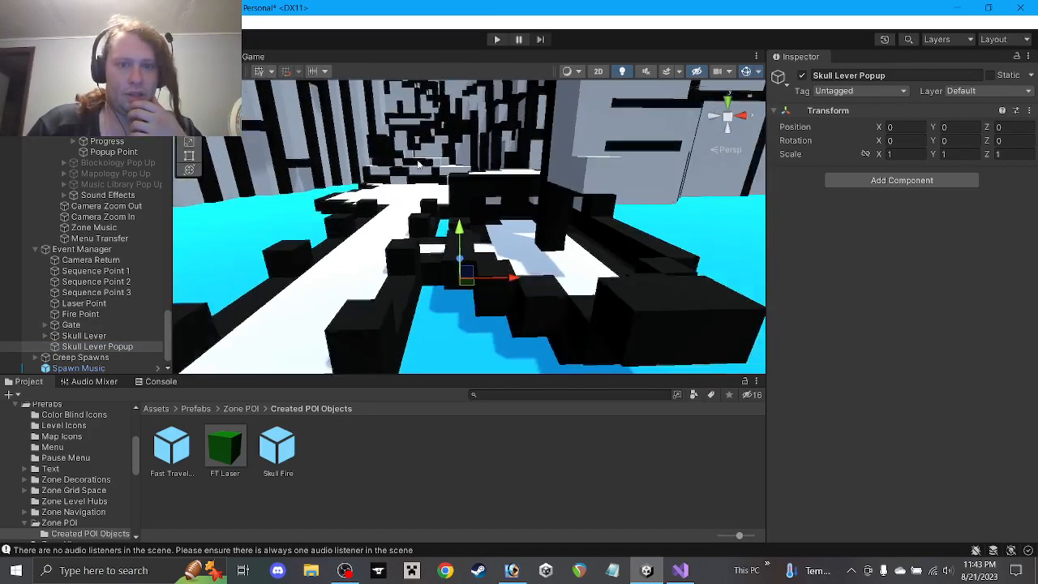
pyautogui.scroll(-1, 470, 144)
pyautogui.moveTo(463, 228); pyautogui.dragTo(471, 54)
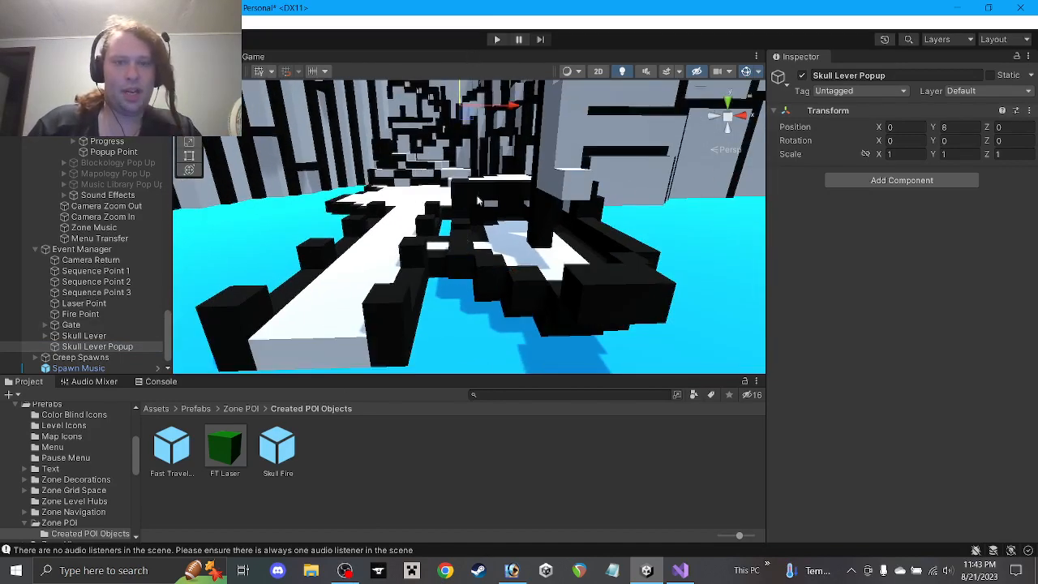
pyautogui.moveTo(478, 199); pyautogui.dragTo(481, 224, button='middle')
pyautogui.moveTo(481, 222); pyautogui.dragTo(485, 235, button='right')
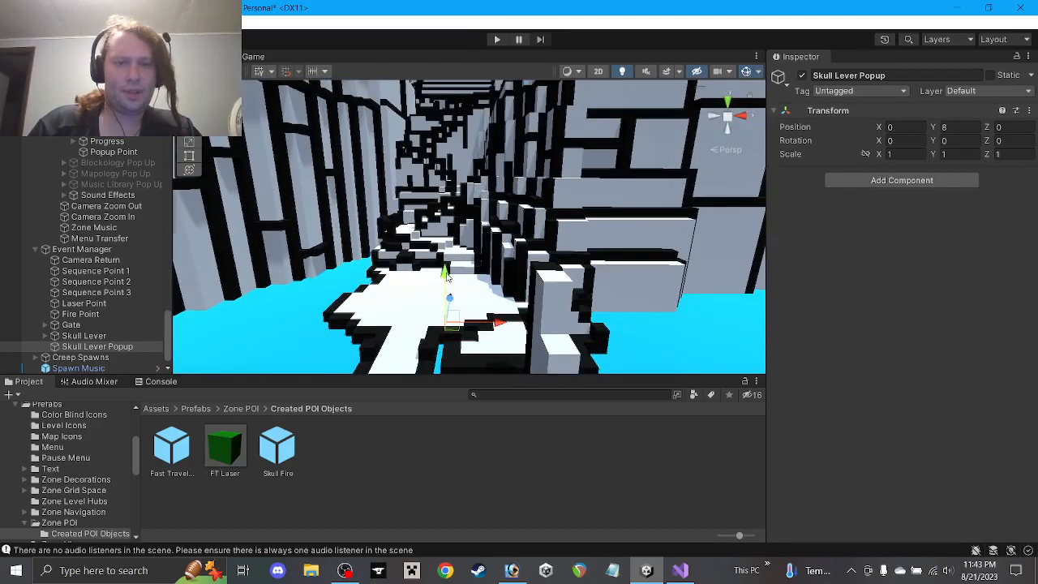
pyautogui.moveTo(447, 277); pyautogui.dragTo(452, 123)
pyautogui.moveTo(452, 123); pyautogui.dragTo(532, 205, button='right')
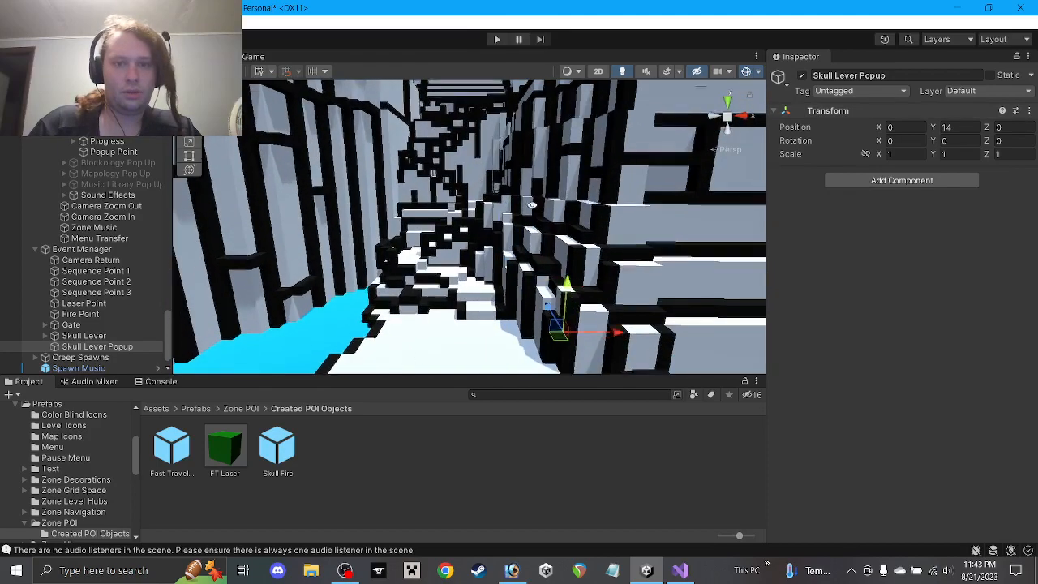
pyautogui.moveTo(532, 205); pyautogui.dragTo(536, 192, button='middle')
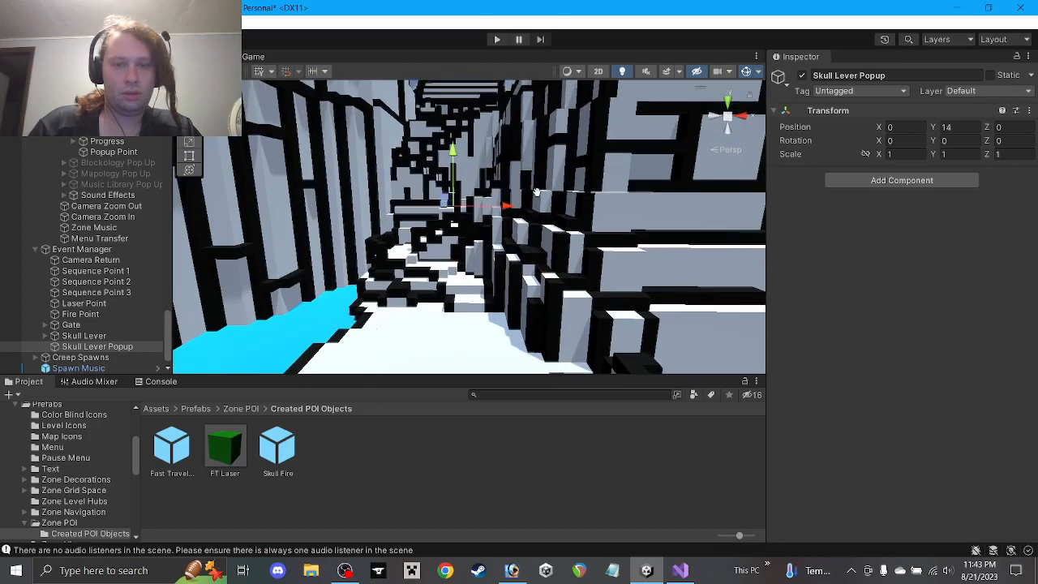
# Create a Plane inside Skull Lever Popup and name it Backdrop
pyautogui.rightClick(85, 349)
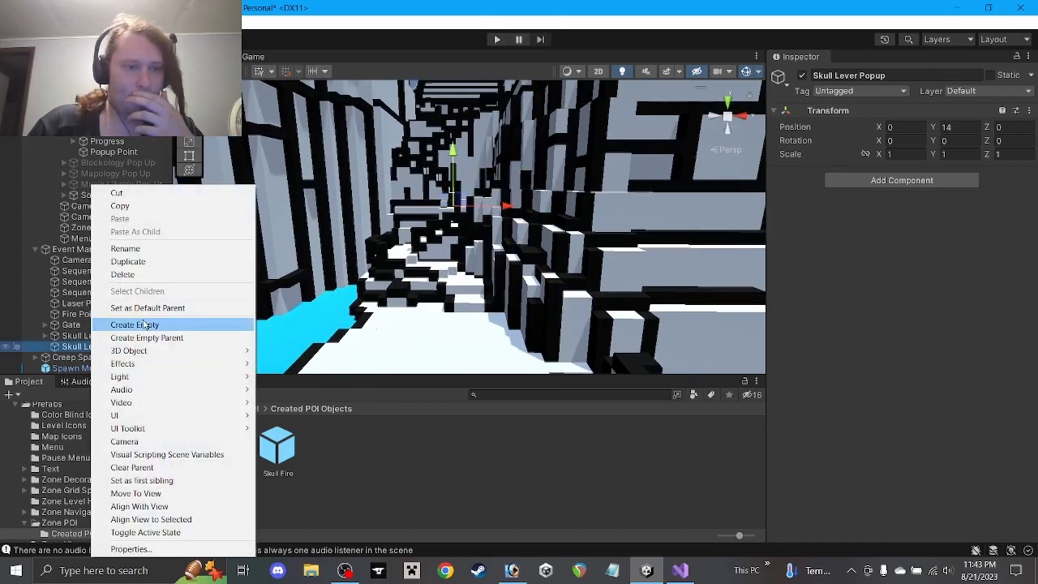
pyautogui.moveTo(138, 351)
pyautogui.click(282, 403)
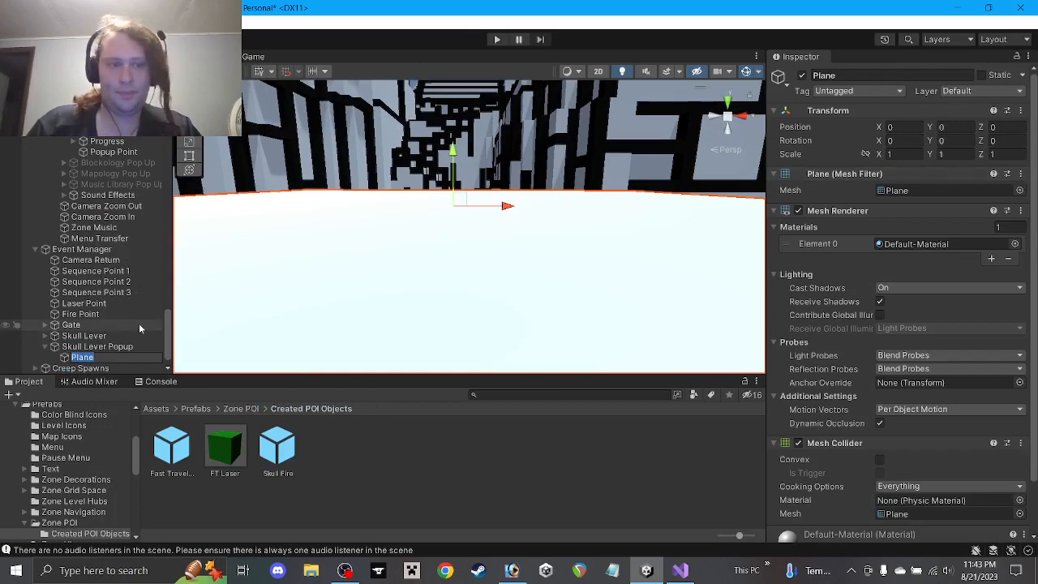
pyautogui.write('Backdrop')
pyautogui.press('Return')
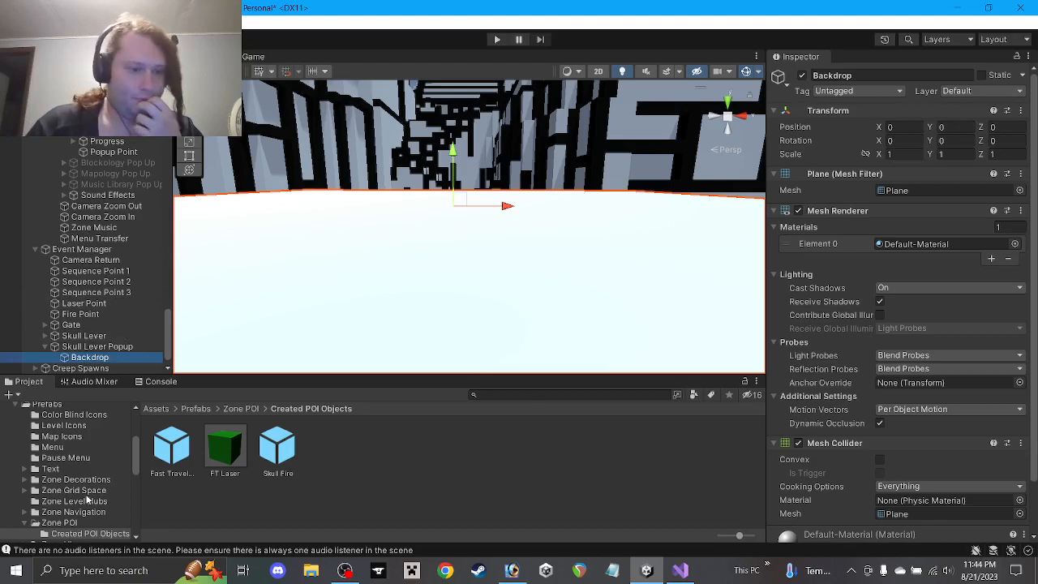
# Assign the black FadeTransition material from Object Materials to Backdrop's Element 0
pyautogui.scroll(3, 87, 499)
pyautogui.click(157, 381)
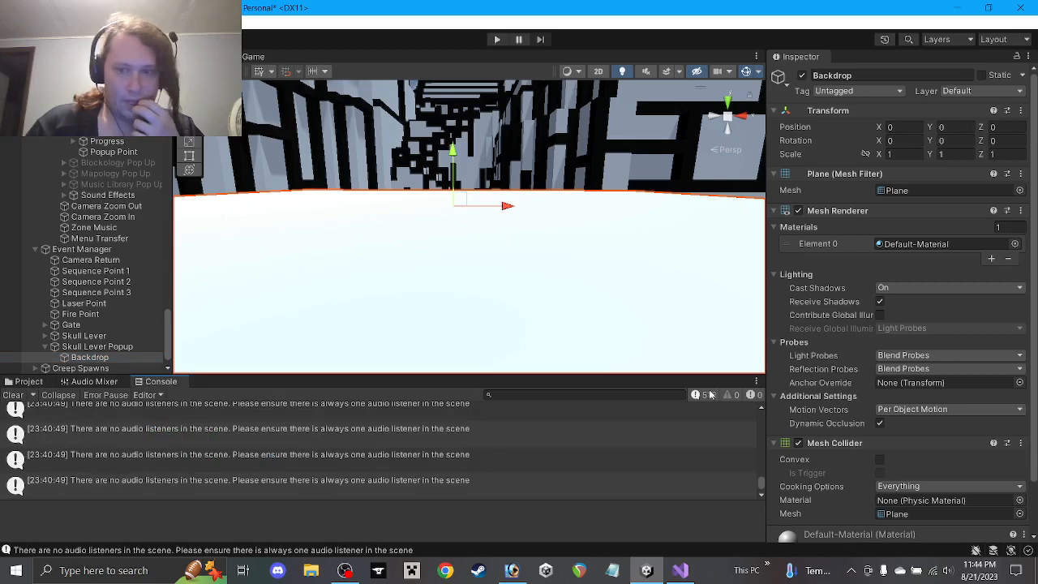
pyautogui.click(25, 382)
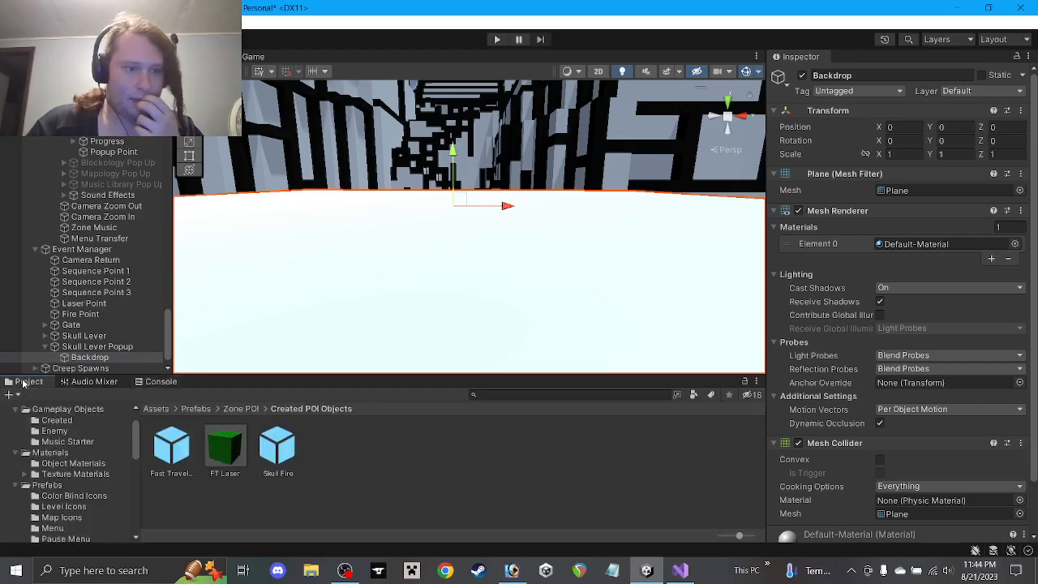
pyautogui.scroll(2, 85, 494)
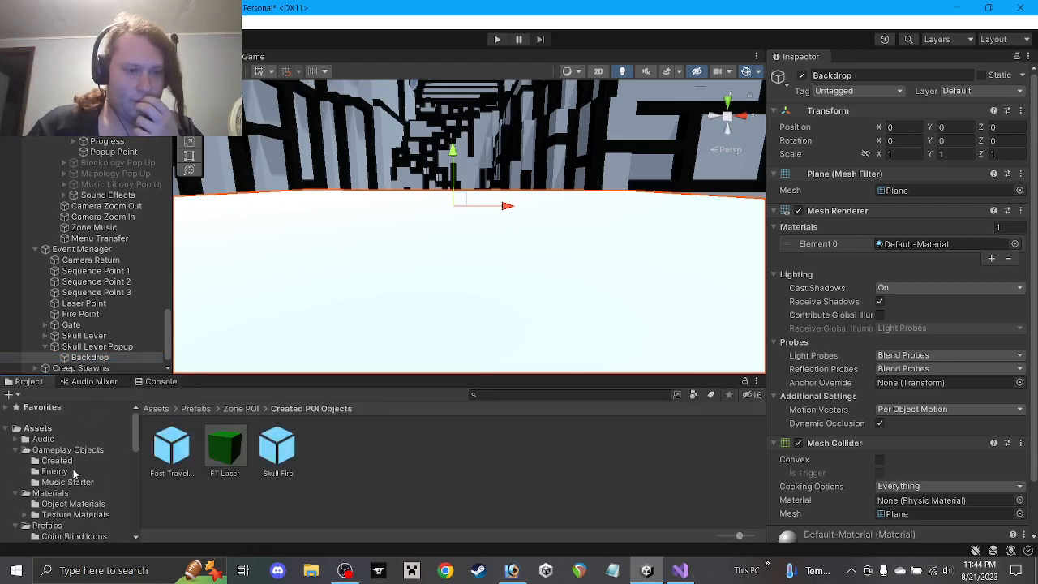
pyautogui.click(74, 505)
pyautogui.scroll(-3, 365, 470)
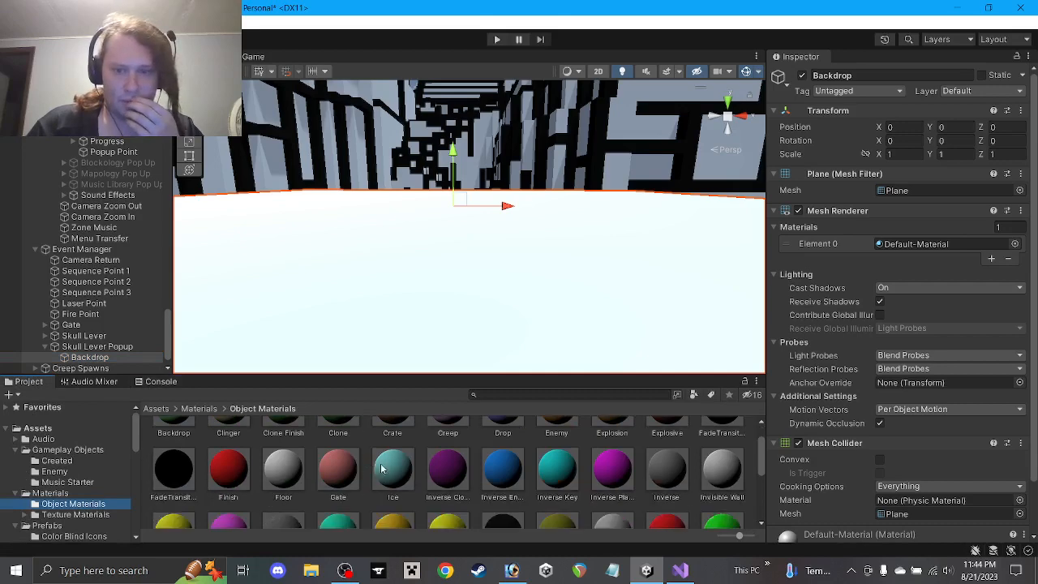
pyautogui.scroll(2, 489, 493)
pyautogui.scroll(-3, 470, 483)
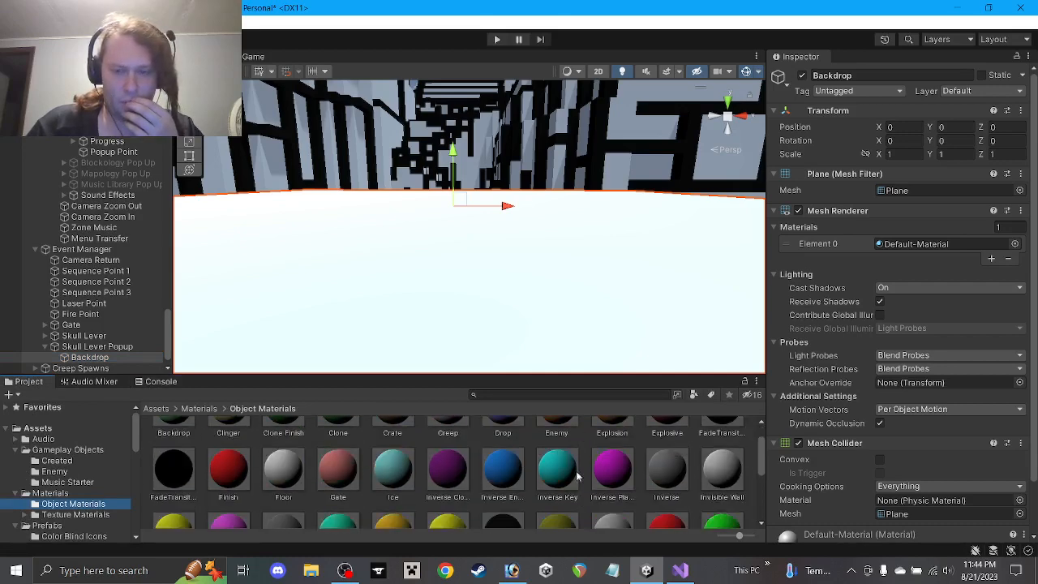
pyautogui.scroll(-2, 451, 475)
pyautogui.scroll(2, 447, 473)
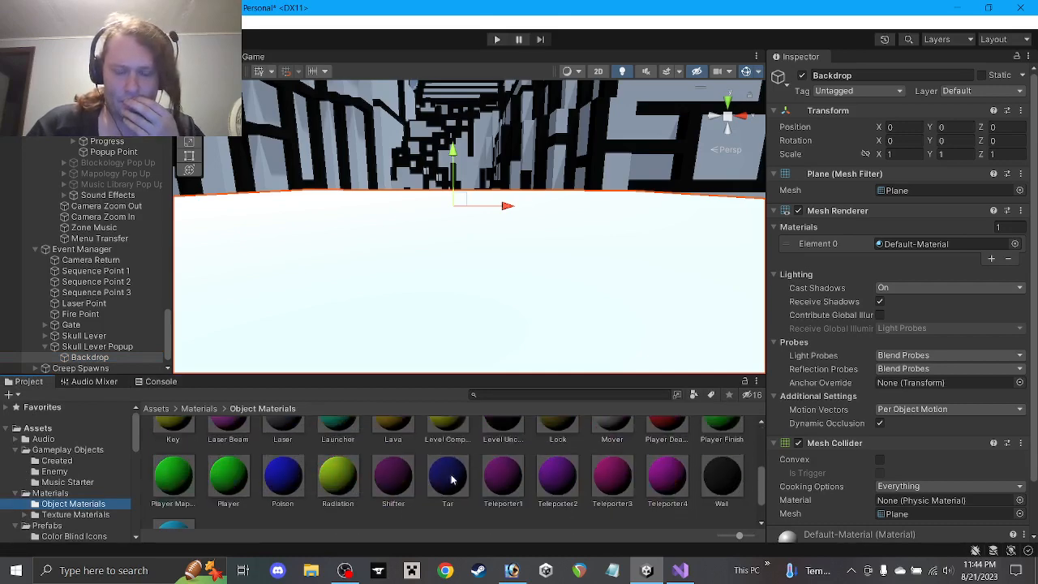
pyautogui.scroll(1, 511, 460)
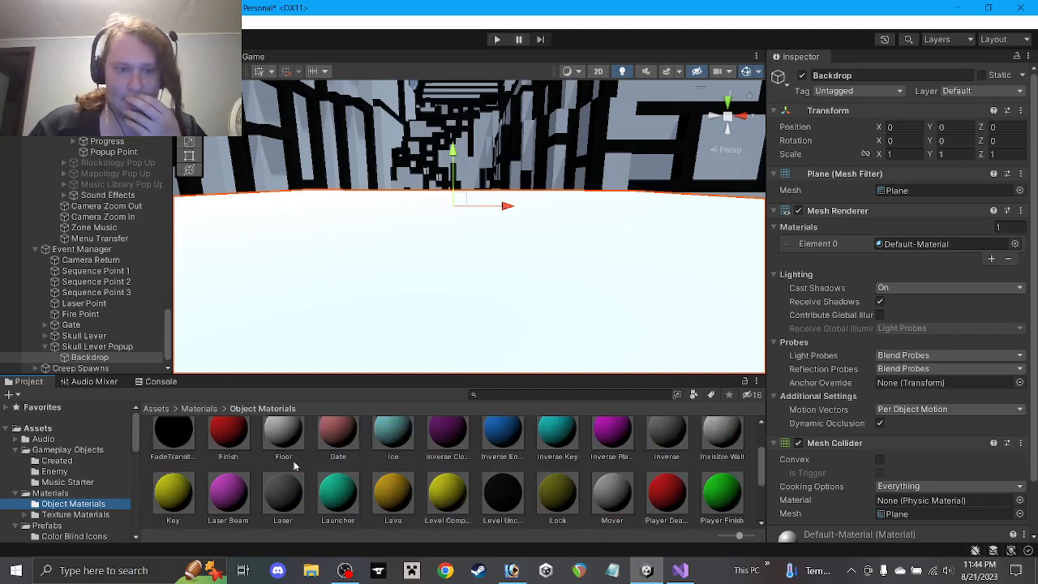
pyautogui.scroll(1, 183, 441)
pyautogui.moveTo(181, 468); pyautogui.dragTo(933, 254)
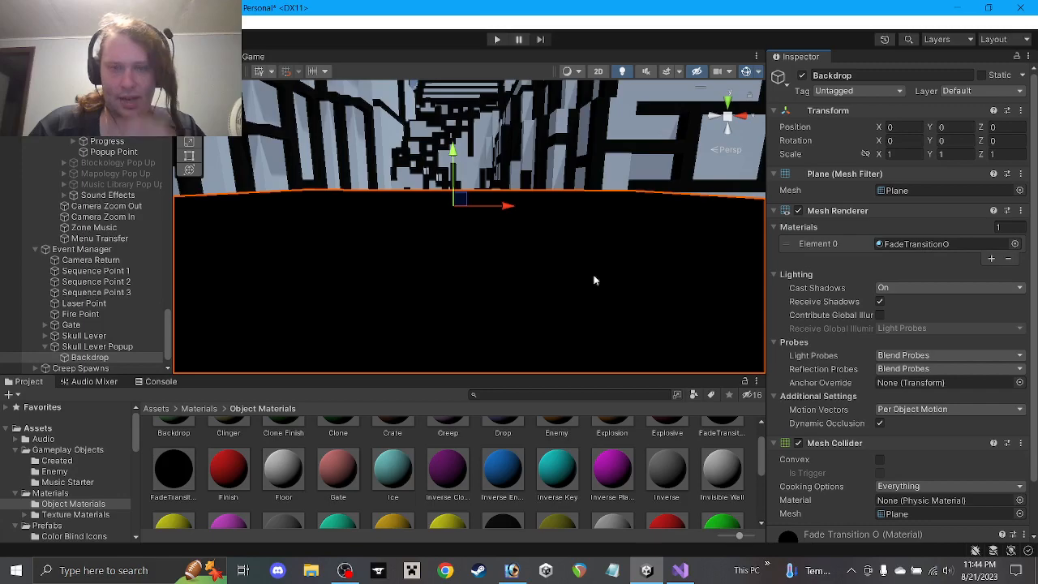
pyautogui.scroll(-10, 603, 215)
pyautogui.scroll(3, 566, 215)
pyautogui.keyDown('alt'); pyautogui.moveTo(495, 221); pyautogui.dragTo(490, 270); pyautogui.keyUp('alt')
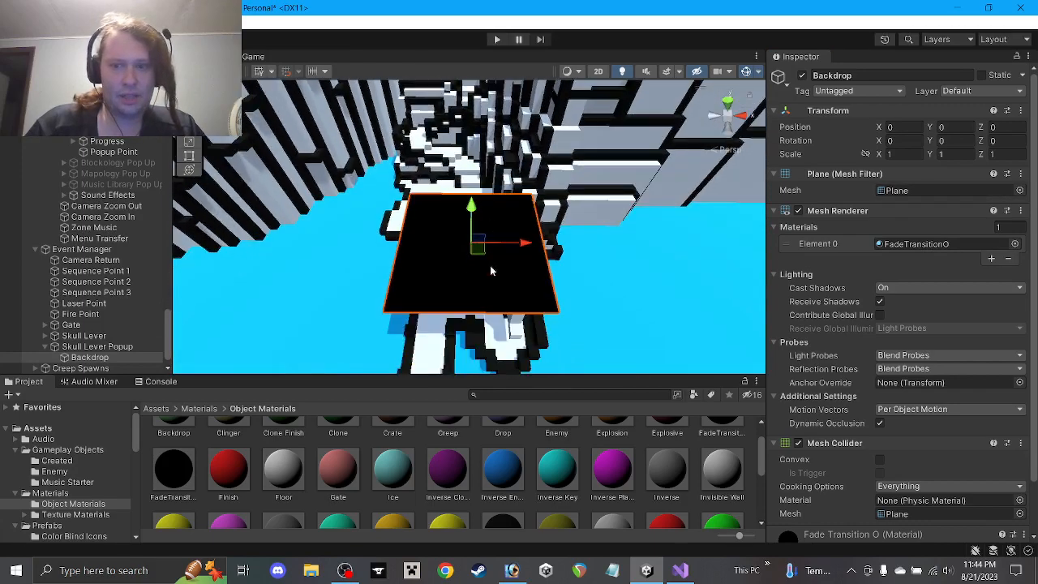
# Enter a first X scale for Backdrop and set its Y scale to 0
pyautogui.scroll(3, 490, 265)
pyautogui.scroll(-1, 489, 258)
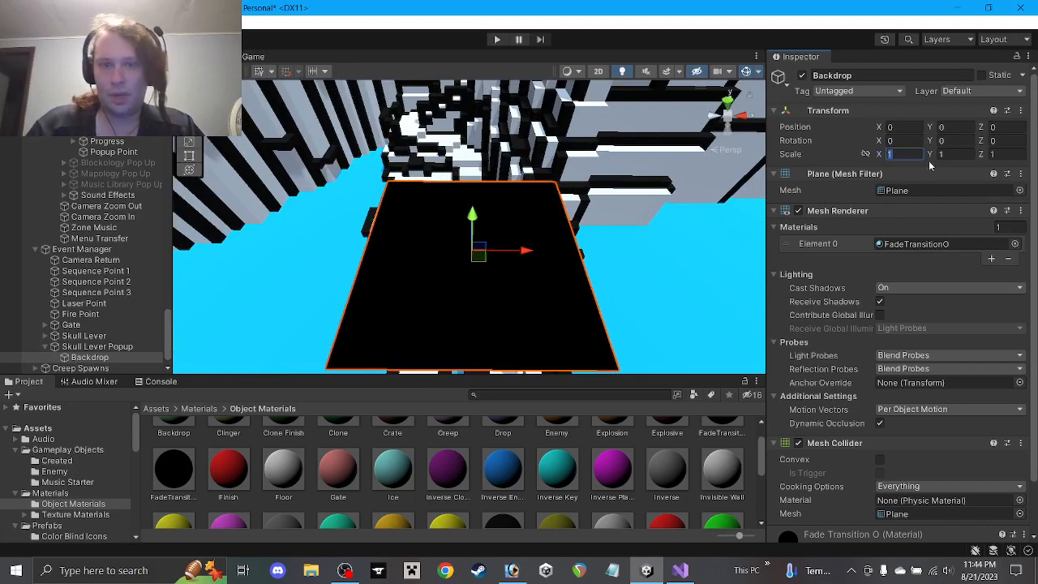
pyautogui.press('BackSpace')
pyautogui.write('0.5')
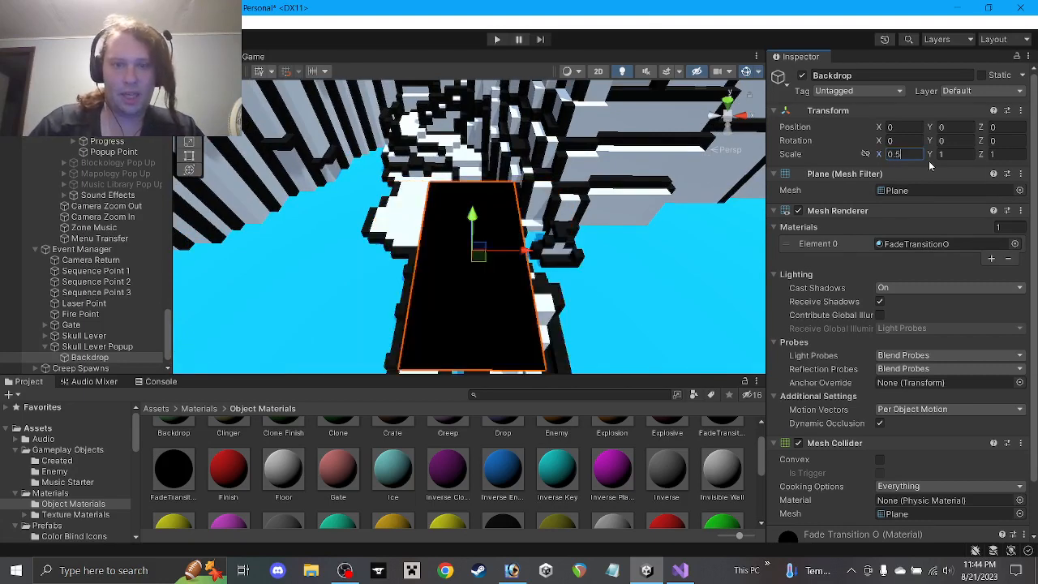
pyautogui.press('BackSpace')
pyautogui.write('2')
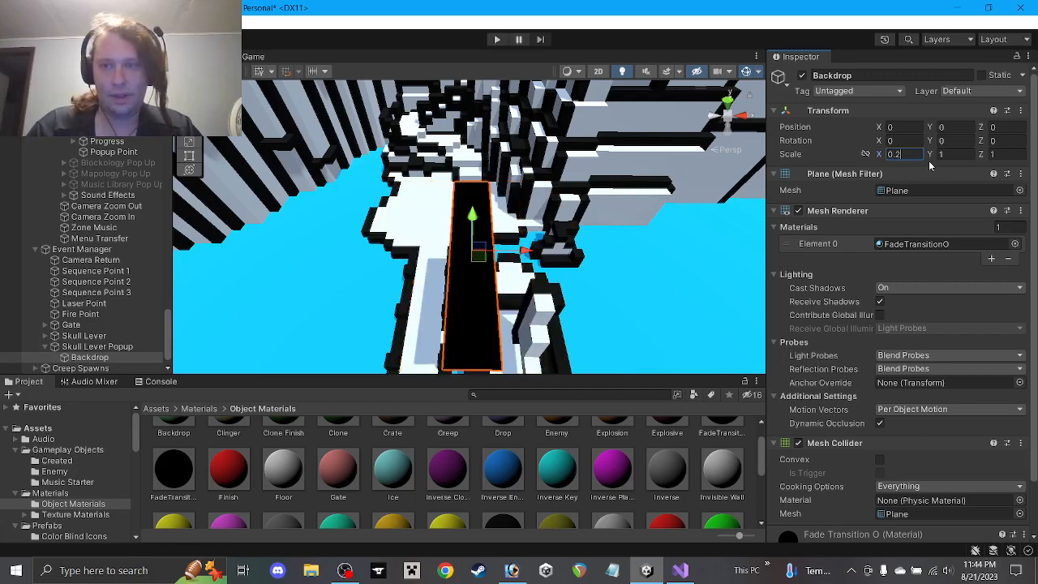
pyautogui.click(948, 153)
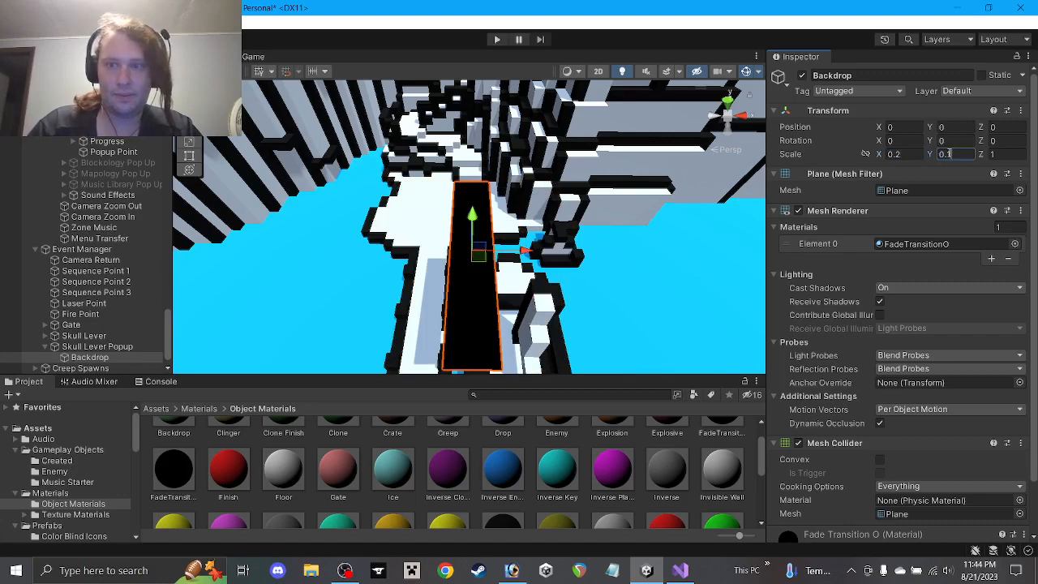
pyautogui.write('0')
# Set Backdrop's Z scale to 0.2 and correct the X scale to 0.4
pyautogui.click(998, 154)
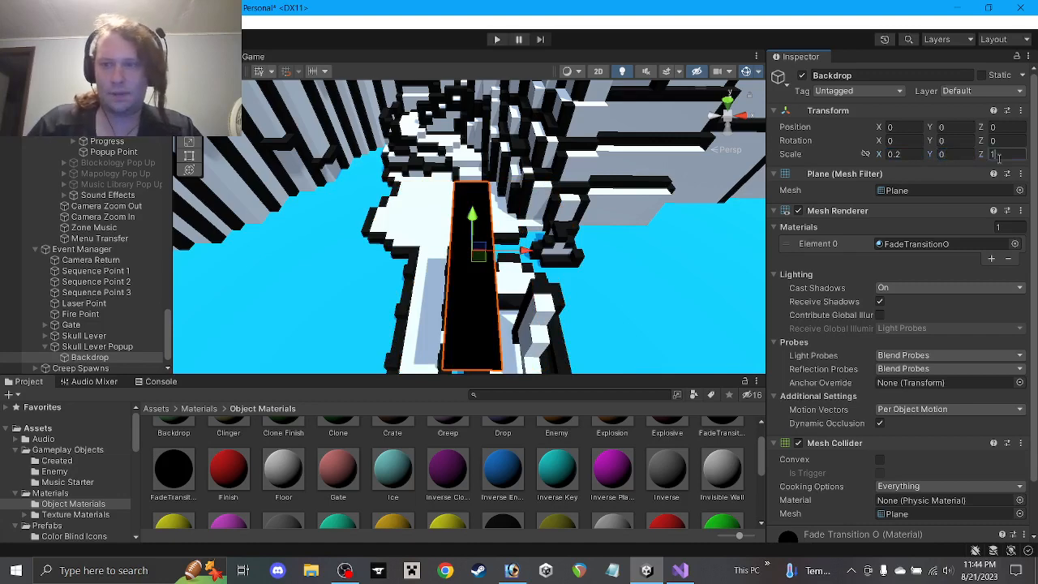
pyautogui.write('0.1')
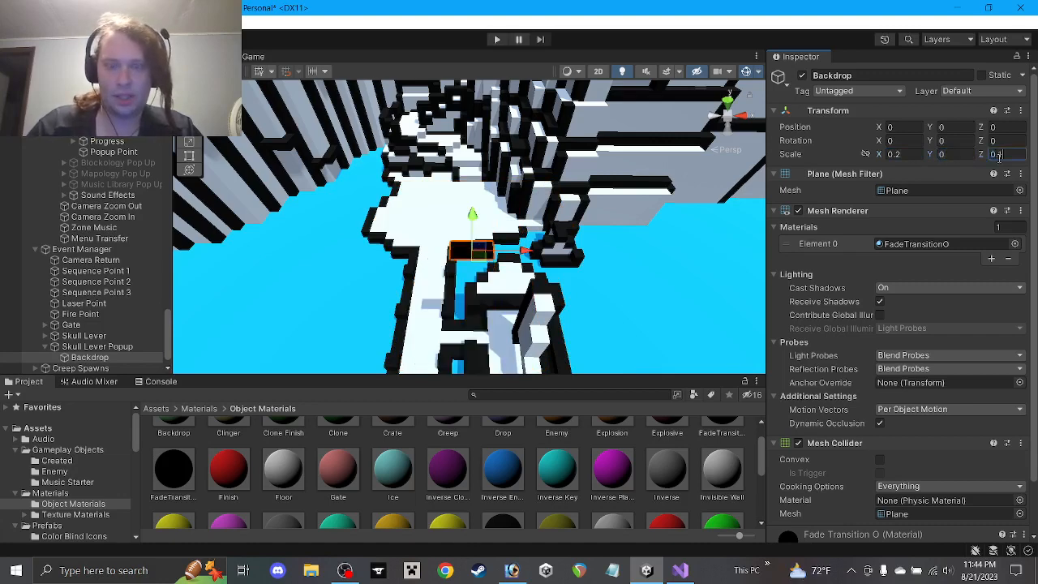
pyautogui.press('BackSpace')
pyautogui.write('3')
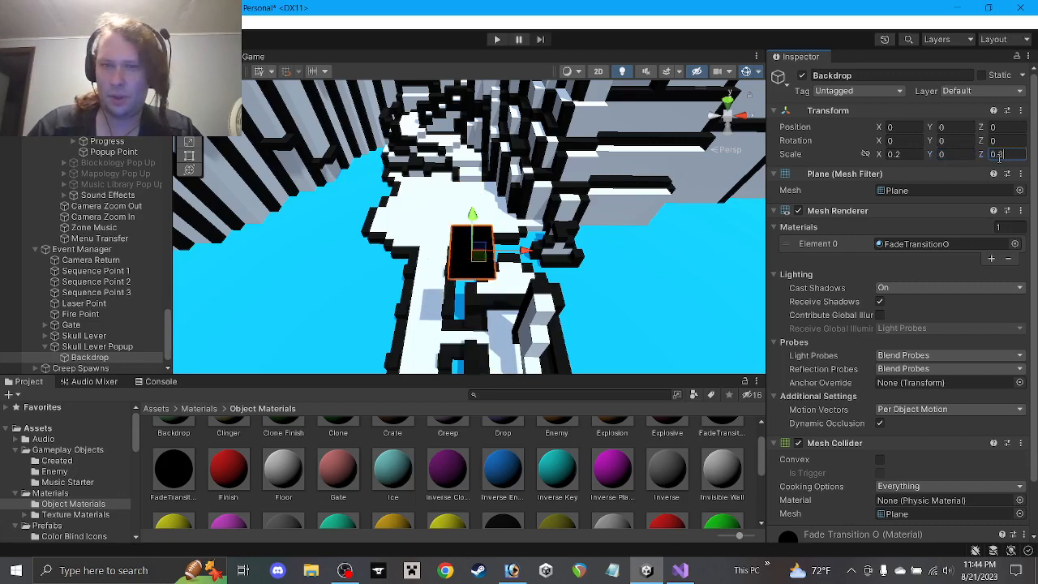
pyautogui.press('BackSpace')
pyautogui.write('1')
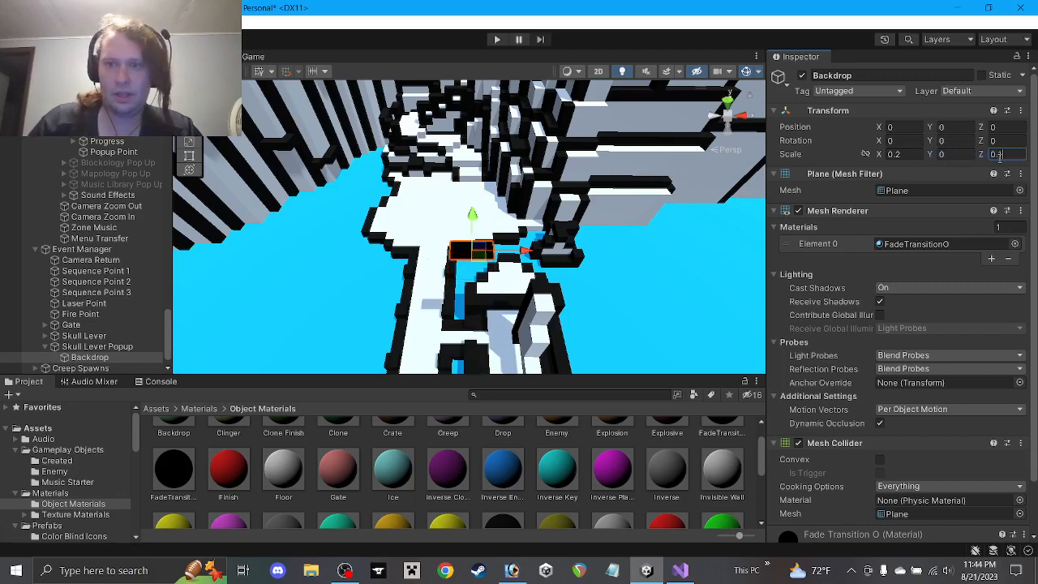
pyautogui.write('2')
pyautogui.moveTo(896, 155); pyautogui.dragTo(916, 159)
pyautogui.write('3')
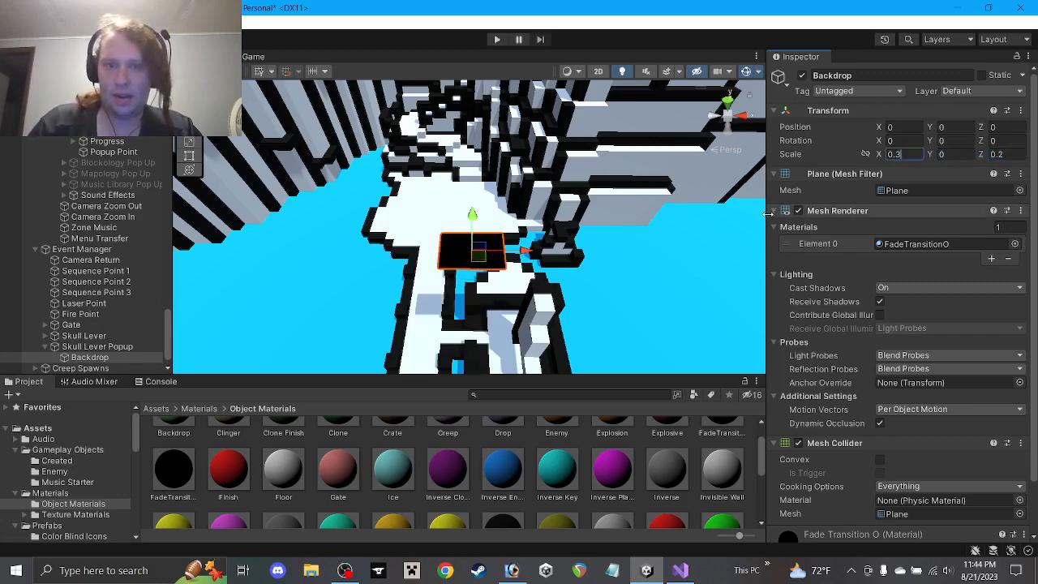
pyautogui.doubleClick(902, 154)
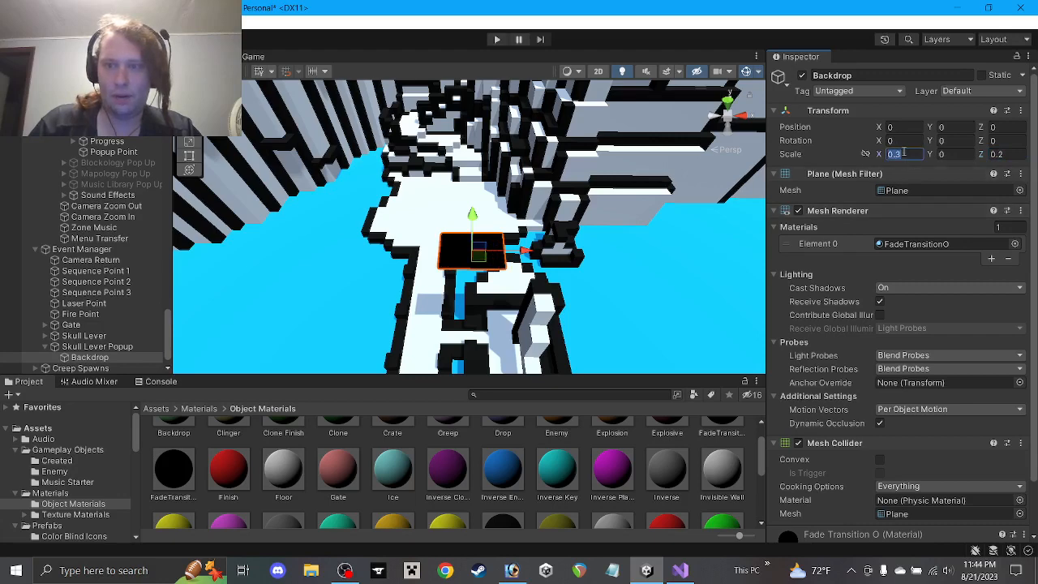
pyautogui.write('0.4')
pyautogui.scroll(3, 590, 240)
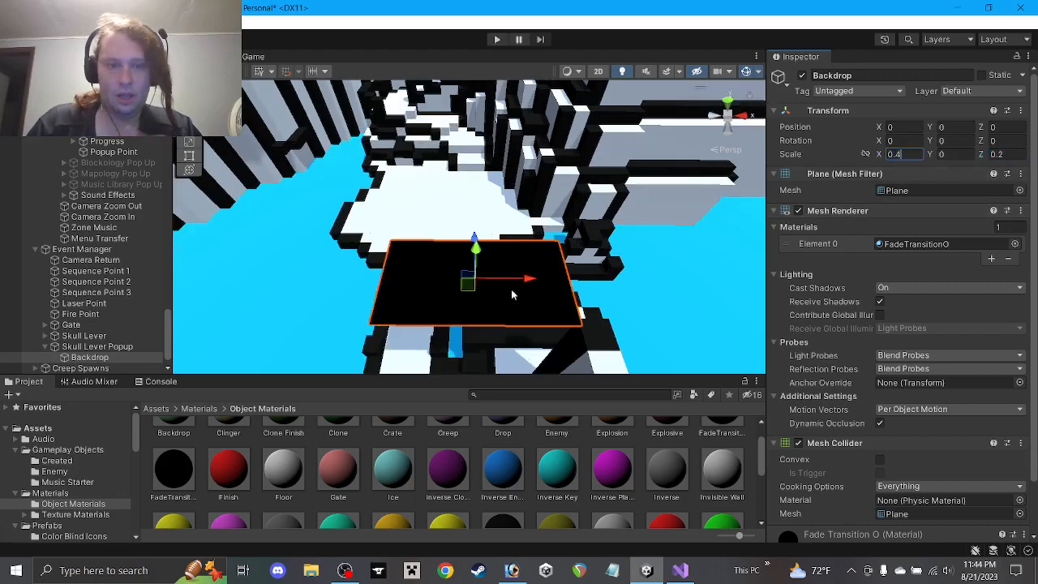
pyautogui.click(91, 357)
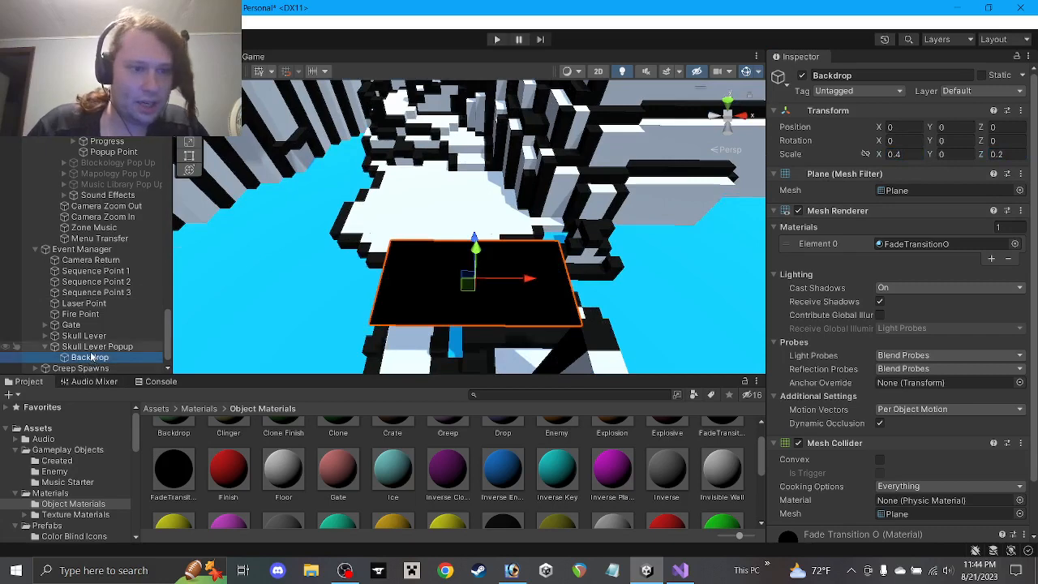
# Duplicate Backdrop, naming the copy Backdrop W and the original Backdrop B
pyautogui.hotkey('ctrl', 'd')
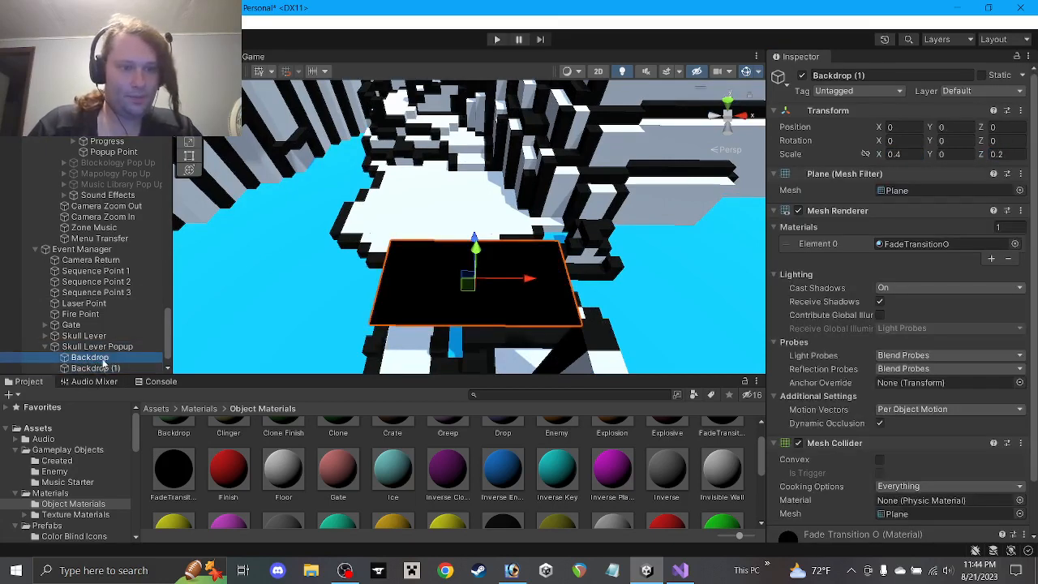
pyautogui.click(108, 369)
pyautogui.moveTo(111, 370); pyautogui.dragTo(162, 371)
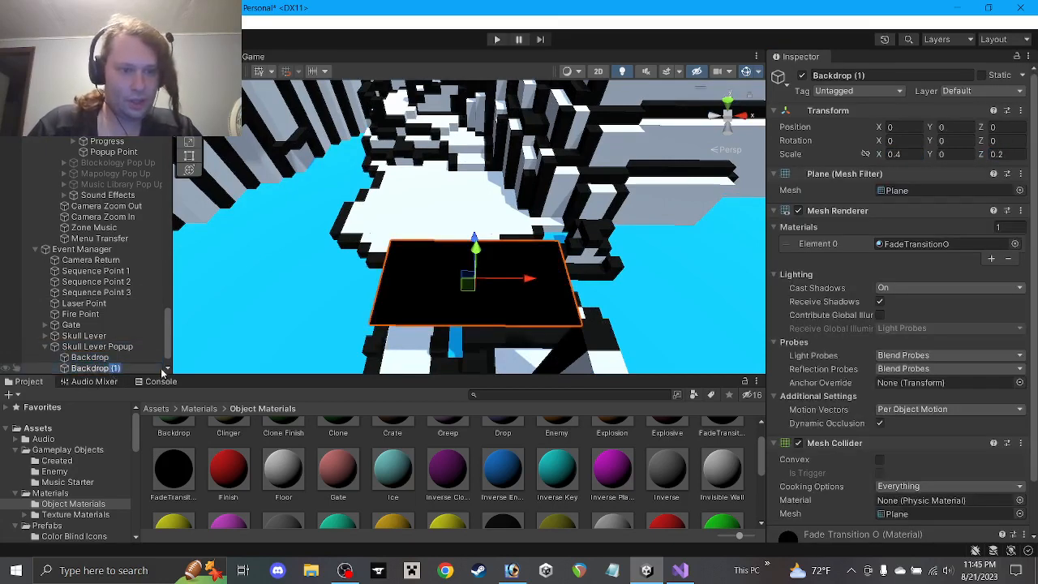
pyautogui.write('W')
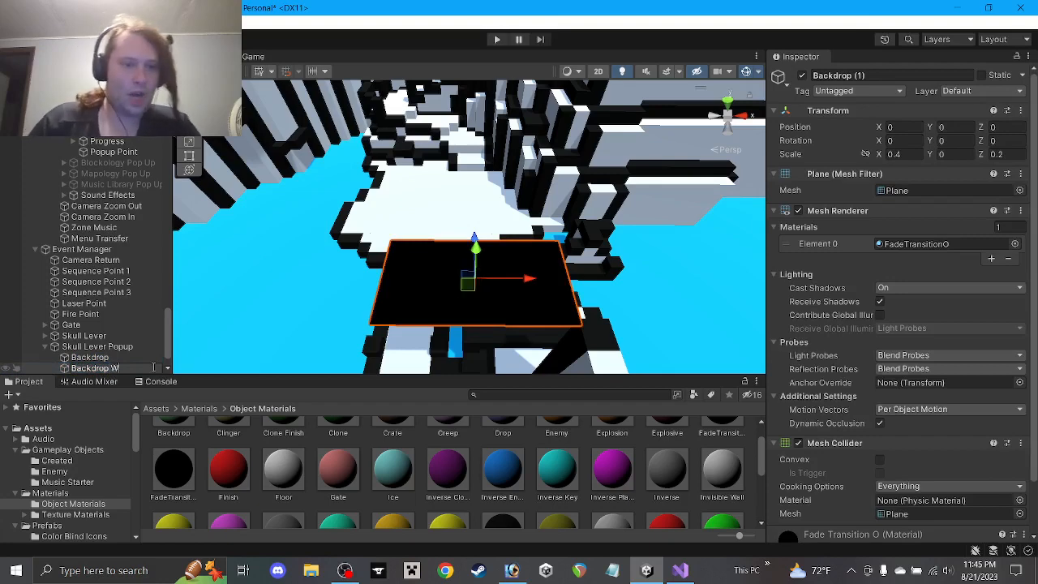
pyautogui.click(93, 361)
pyautogui.press('Right')
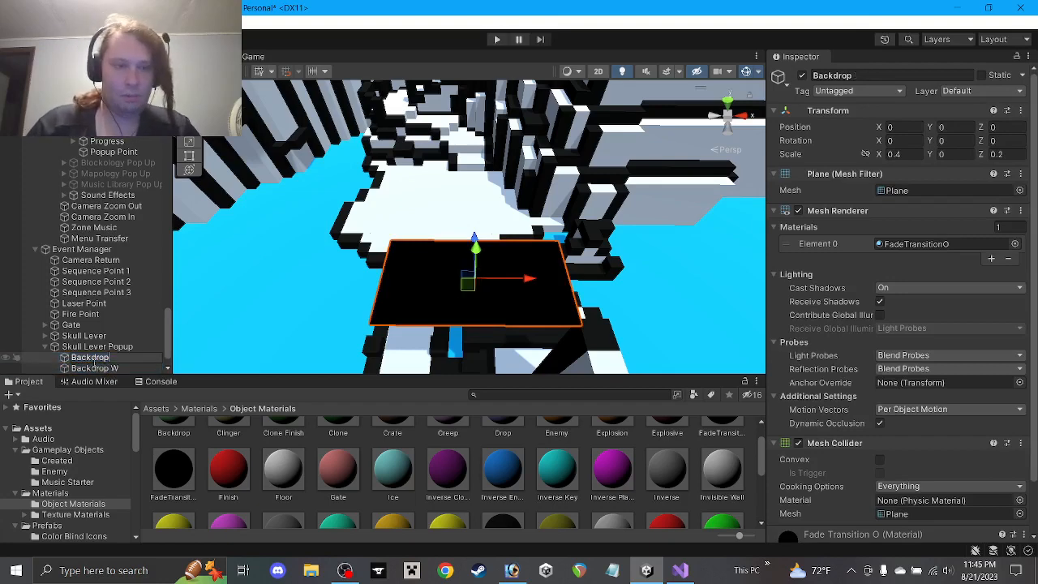
pyautogui.write('B')
pyautogui.press('Return')
# Give Backdrop W the white Floor material
pyautogui.click(112, 369)
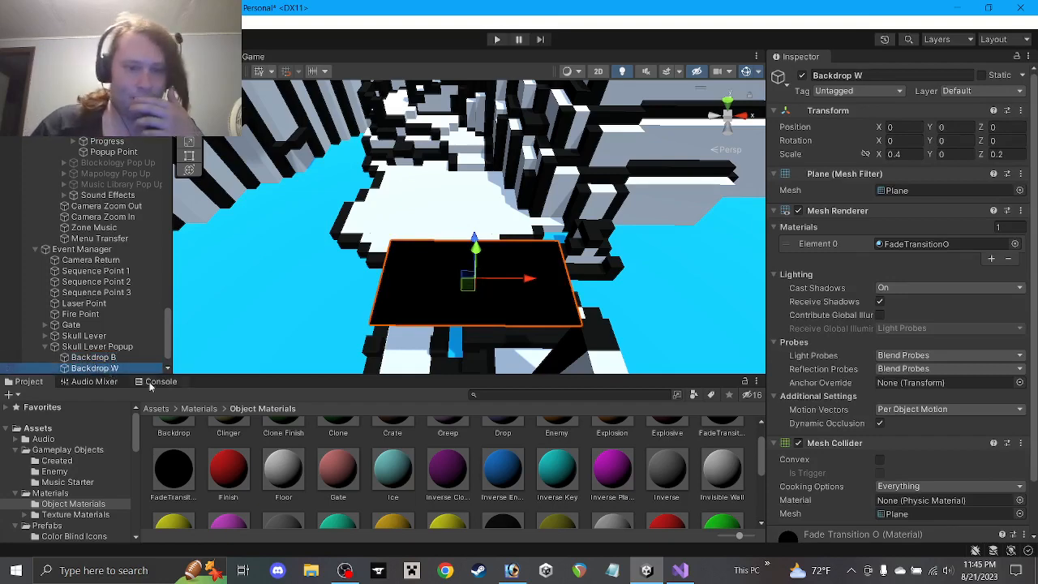
pyautogui.moveTo(279, 473); pyautogui.dragTo(903, 243)
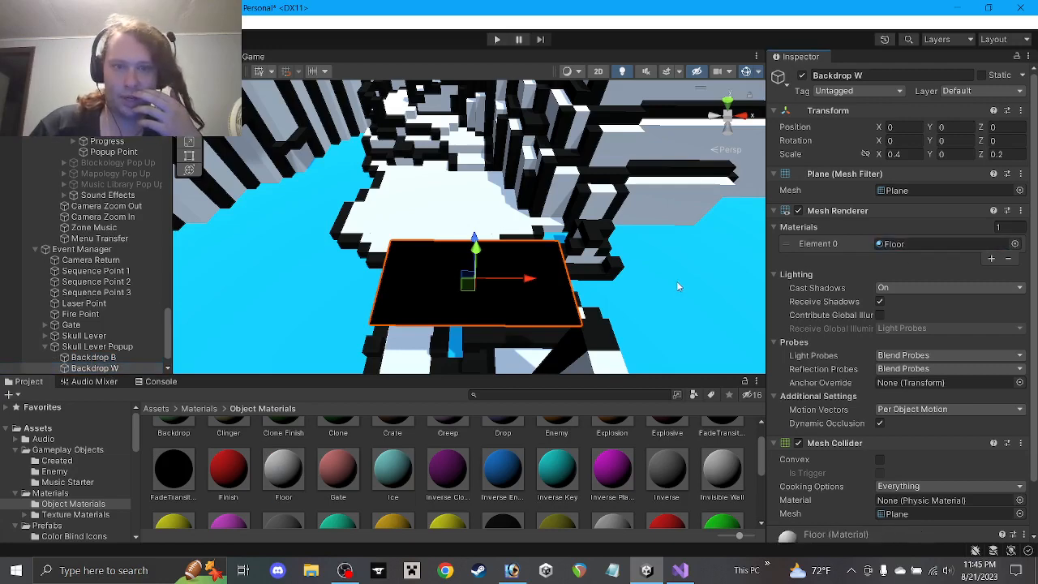
pyautogui.scroll(3, 581, 256)
pyautogui.scroll(-1, 602, 255)
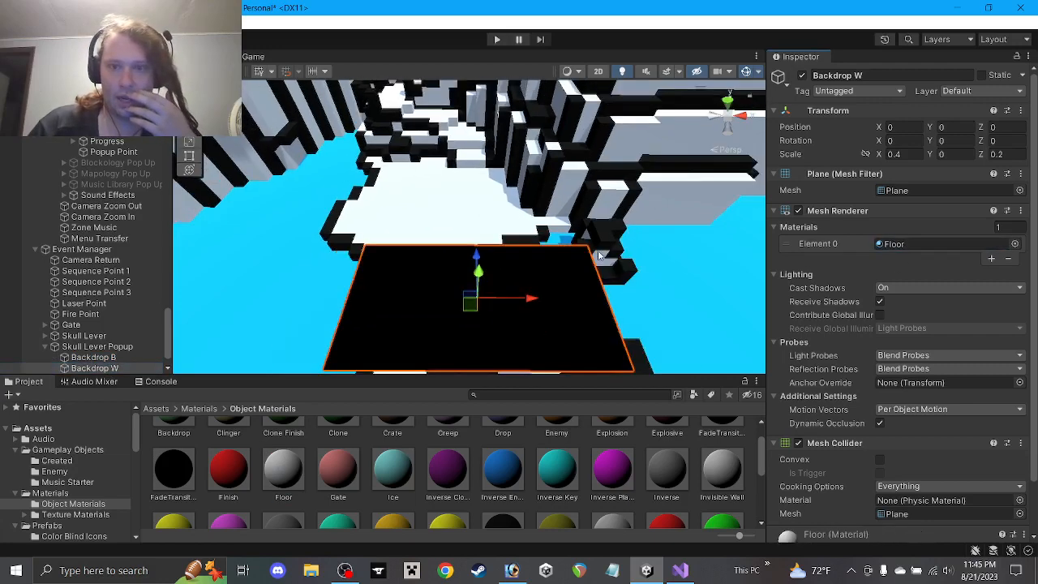
pyautogui.moveTo(603, 255); pyautogui.dragTo(596, 215, button='middle')
# Raise Backdrop W to Position Y 0.1 and set its Y scale to 1
pyautogui.click(970, 129)
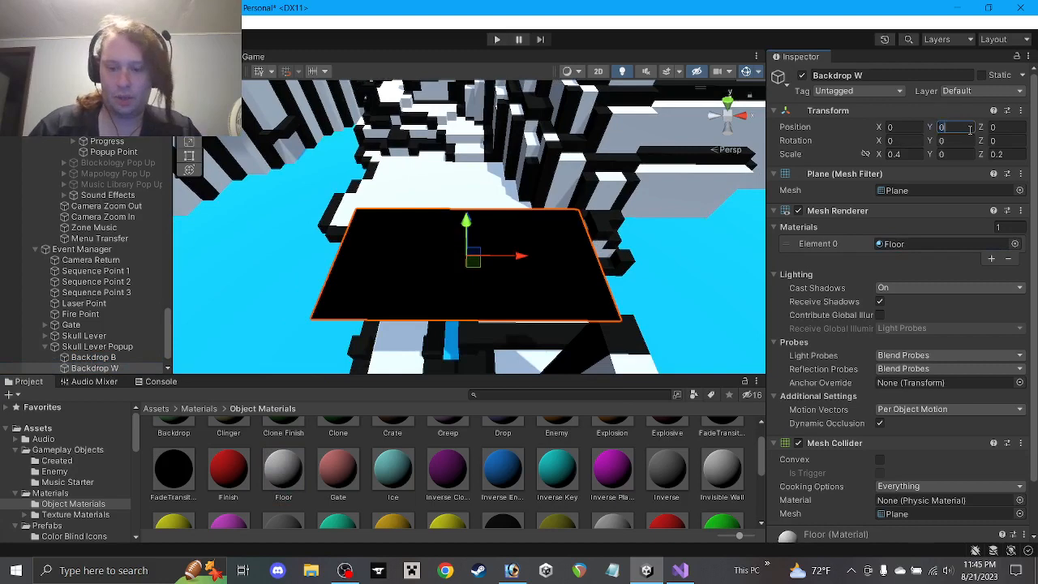
pyautogui.write('0.1')
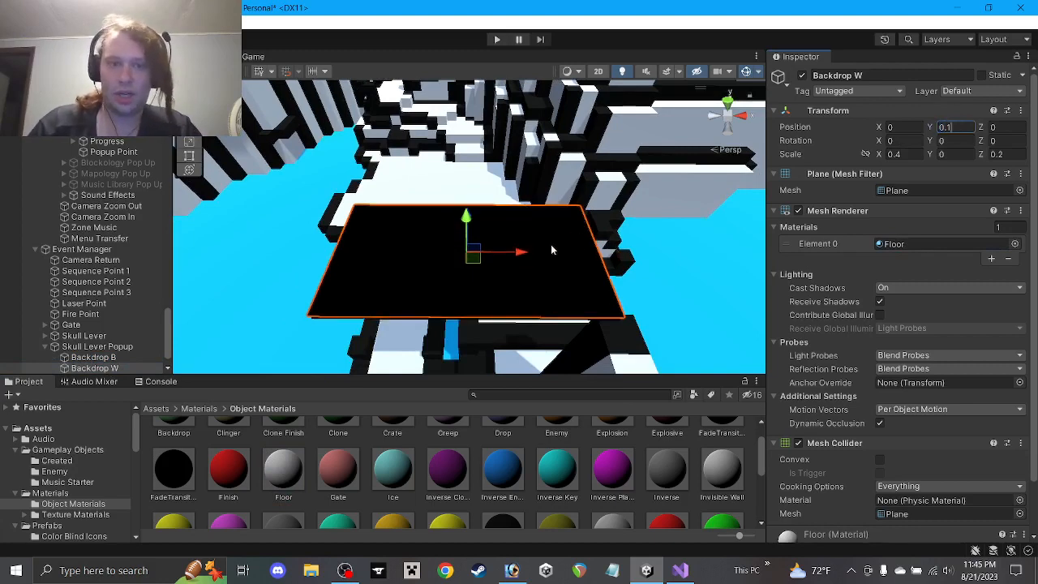
pyautogui.moveTo(551, 245)
pyautogui.keyDown('alt'); pyautogui.mouseDown()
pyautogui.moveTo(550, 228)
pyautogui.moveTo(552, 247)
pyautogui.mouseUp(); pyautogui.keyUp('alt')
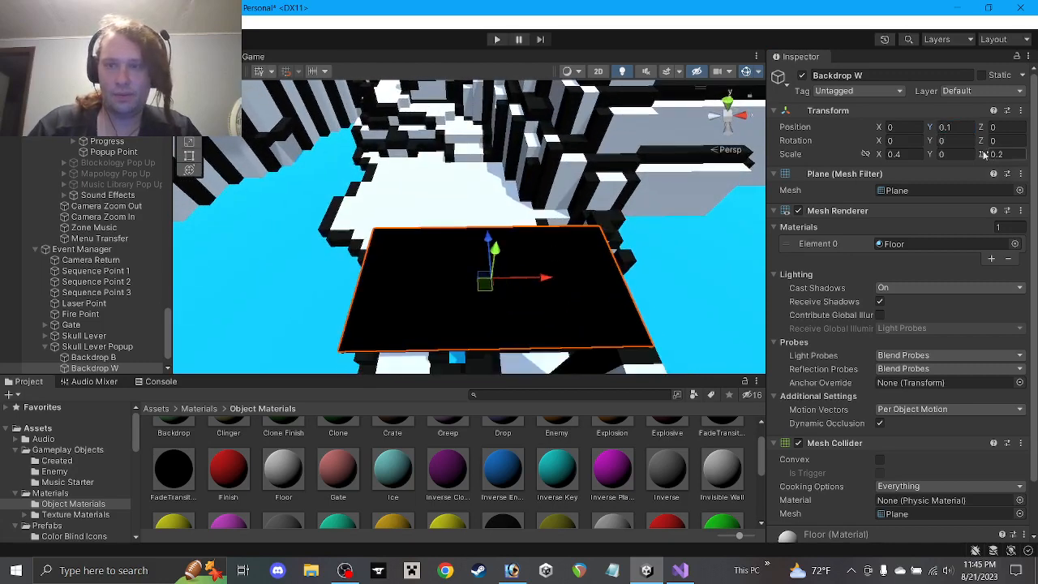
pyautogui.click(957, 154)
pyautogui.write('1')
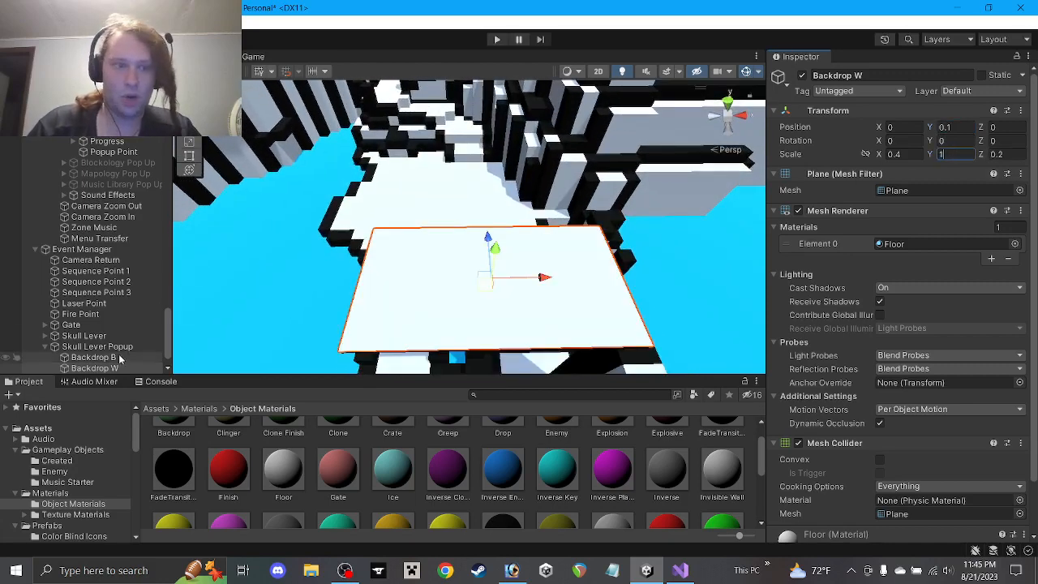
pyautogui.click(91, 357)
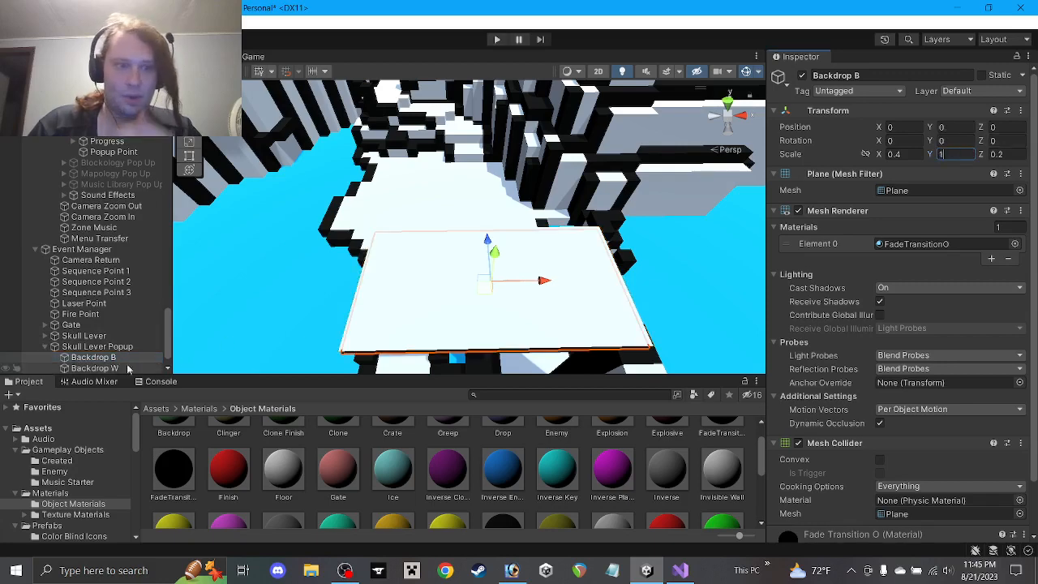
pyautogui.click(94, 368)
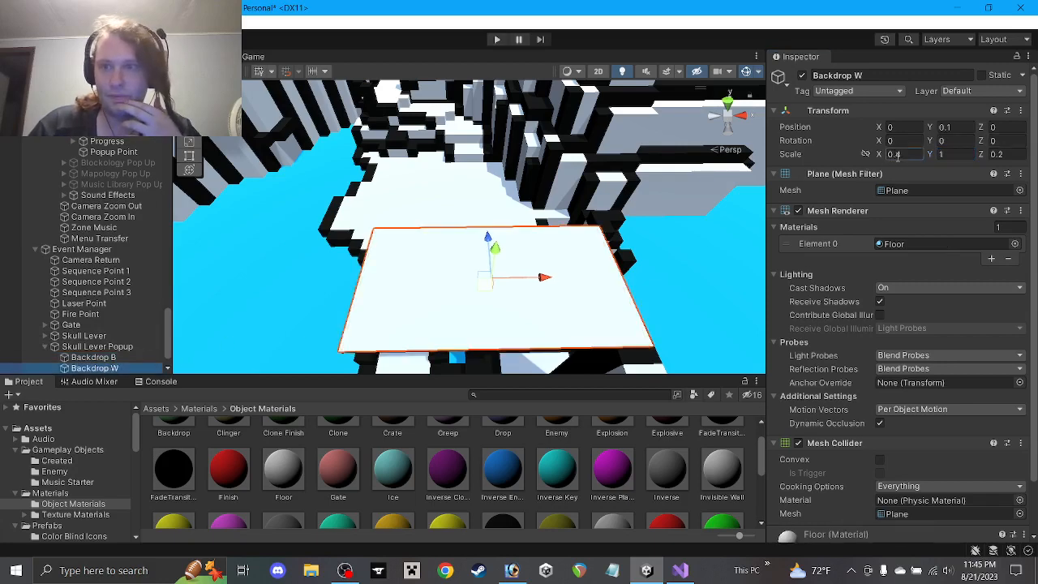
# Scale Backdrop W to X 0.375 and Z 0.175, leaving a black border
pyautogui.press('BackSpace')
pyautogui.write('3')
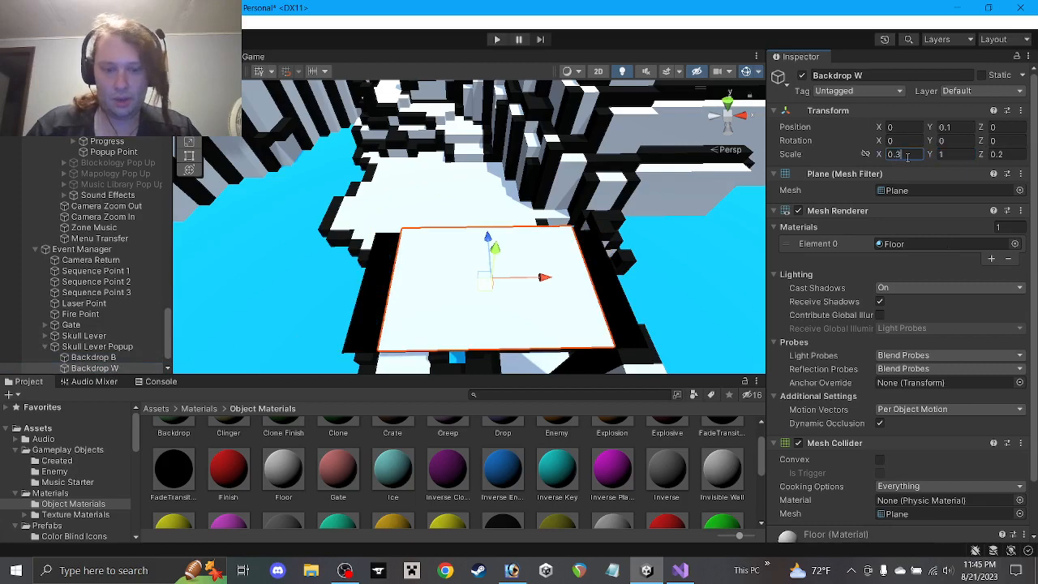
pyautogui.write('5')
pyautogui.moveTo(999, 155); pyautogui.dragTo(1014, 154)
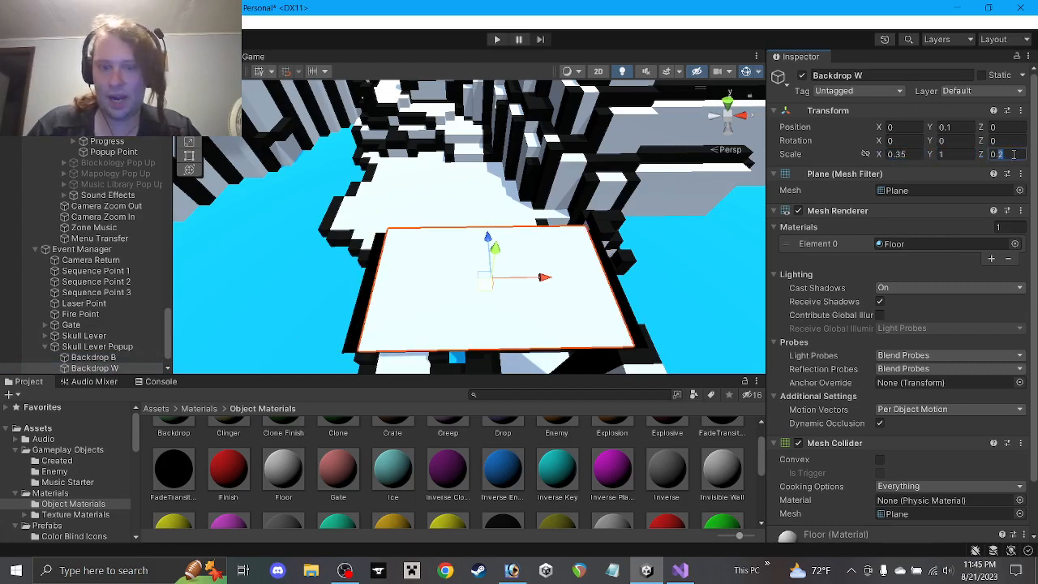
pyautogui.write('15')
pyautogui.press('w')
pyautogui.moveTo(624, 203); pyautogui.dragTo(579, 234, button='right')
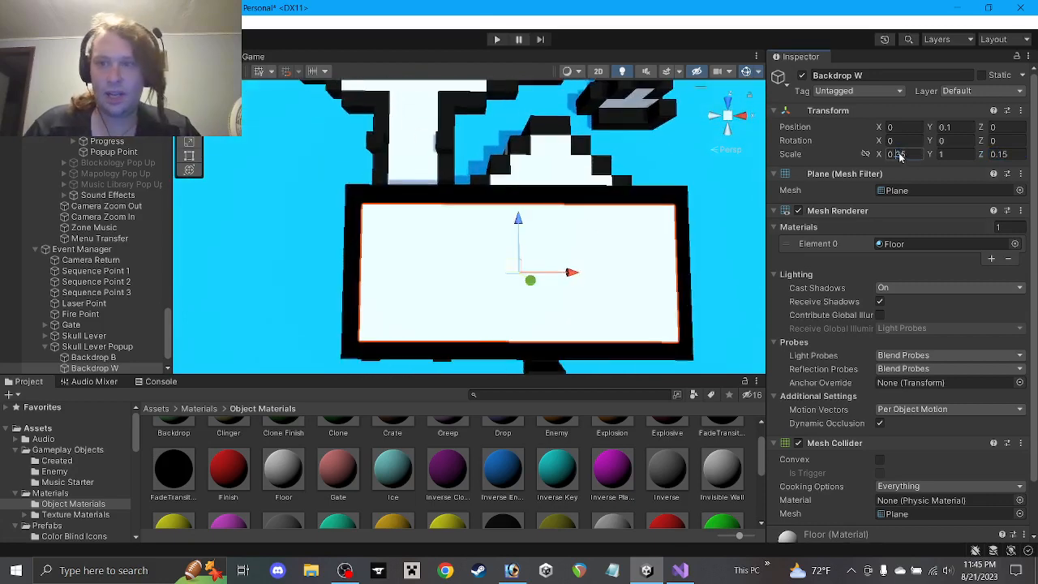
pyautogui.write('7')
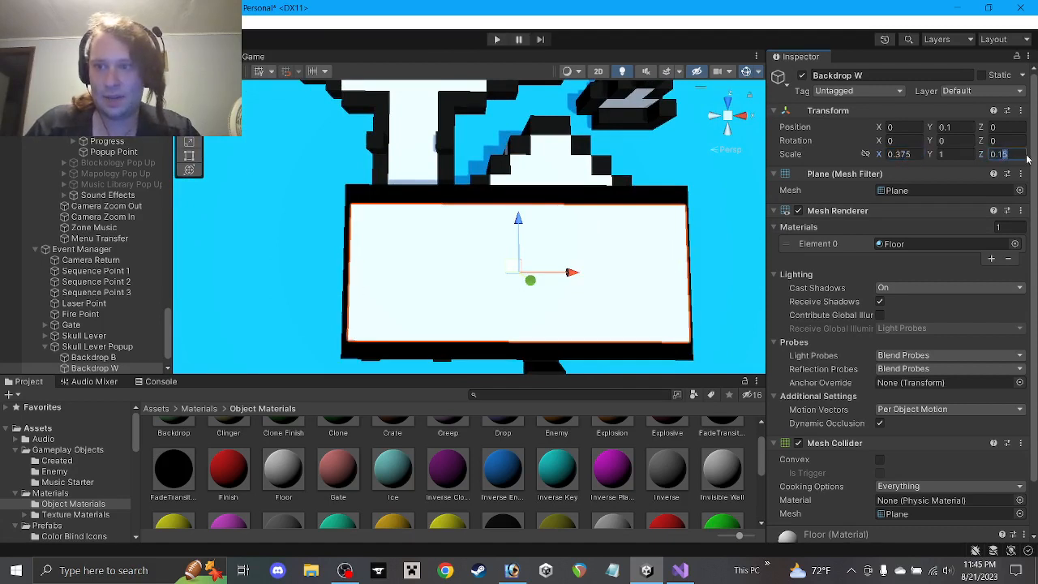
pyautogui.write('7')
pyautogui.keyDown('alt'); pyautogui.moveTo(648, 257); pyautogui.dragTo(612, 251); pyautogui.keyUp('alt')
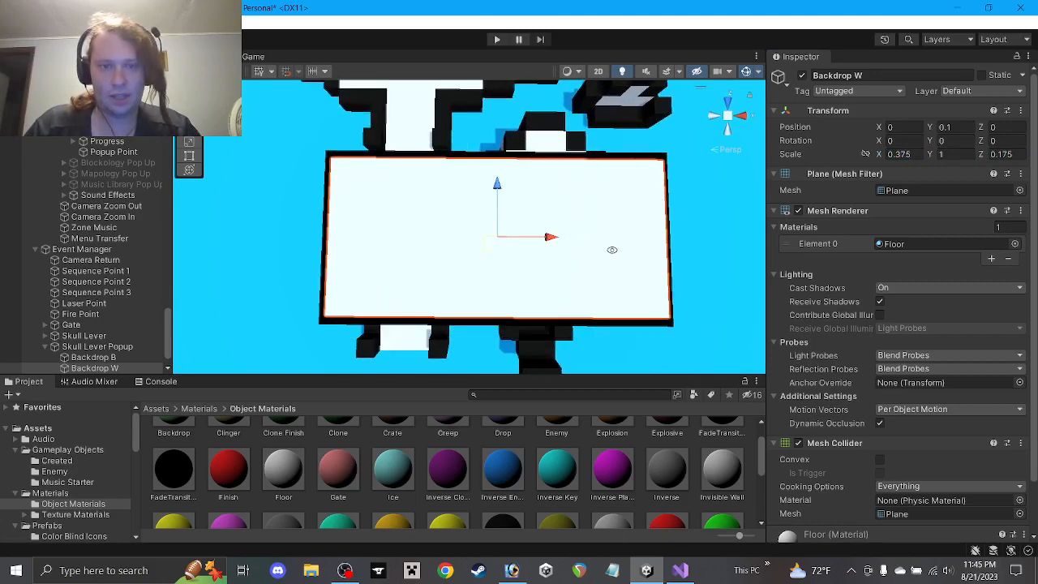
# Add a UI > Legacy > Text object under Skull Lever Popup and rename it Text
pyautogui.rightClick(114, 349)
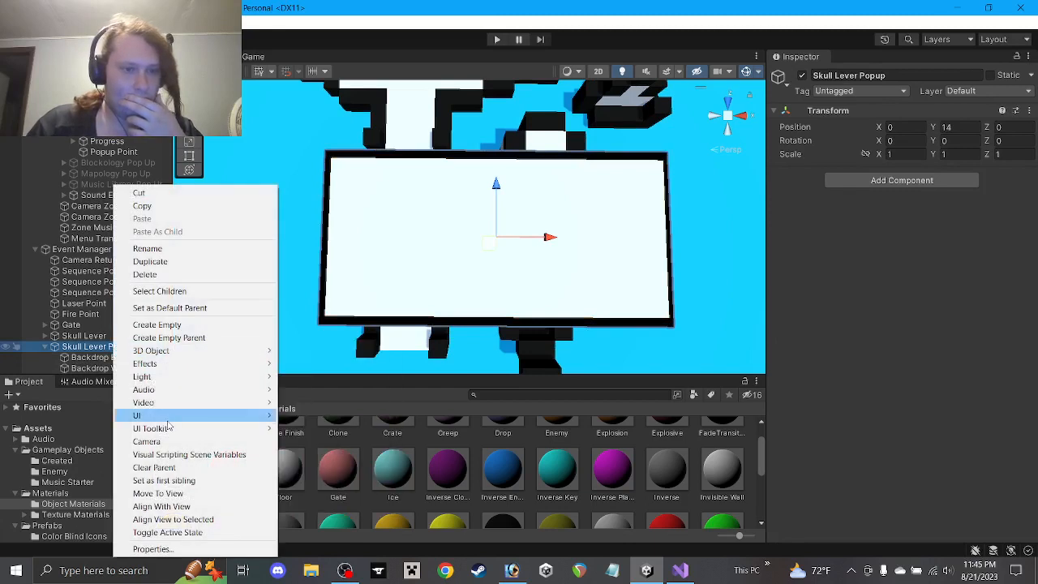
pyautogui.moveTo(162, 417)
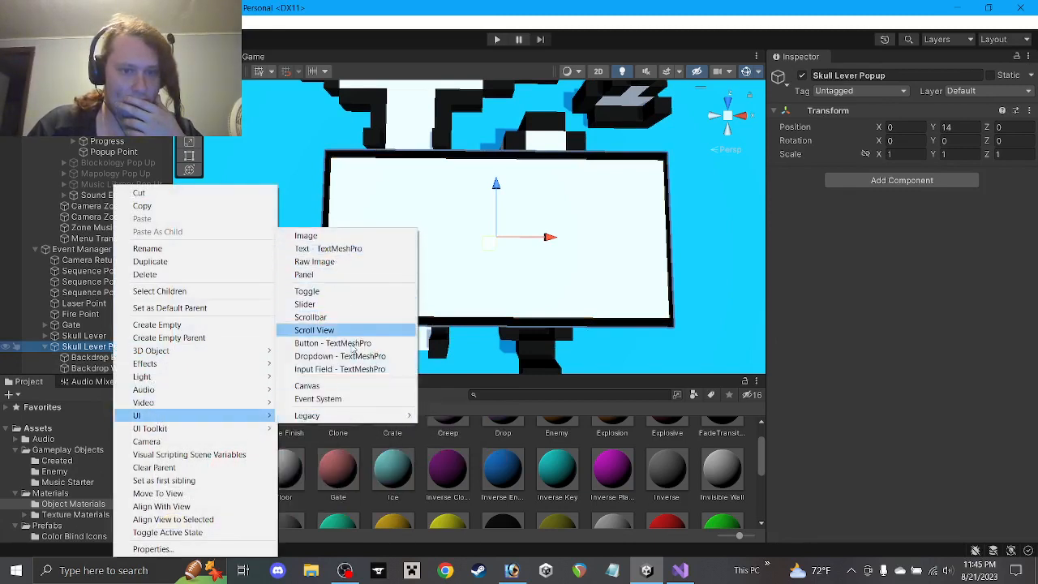
pyautogui.moveTo(349, 416)
pyautogui.click(438, 418)
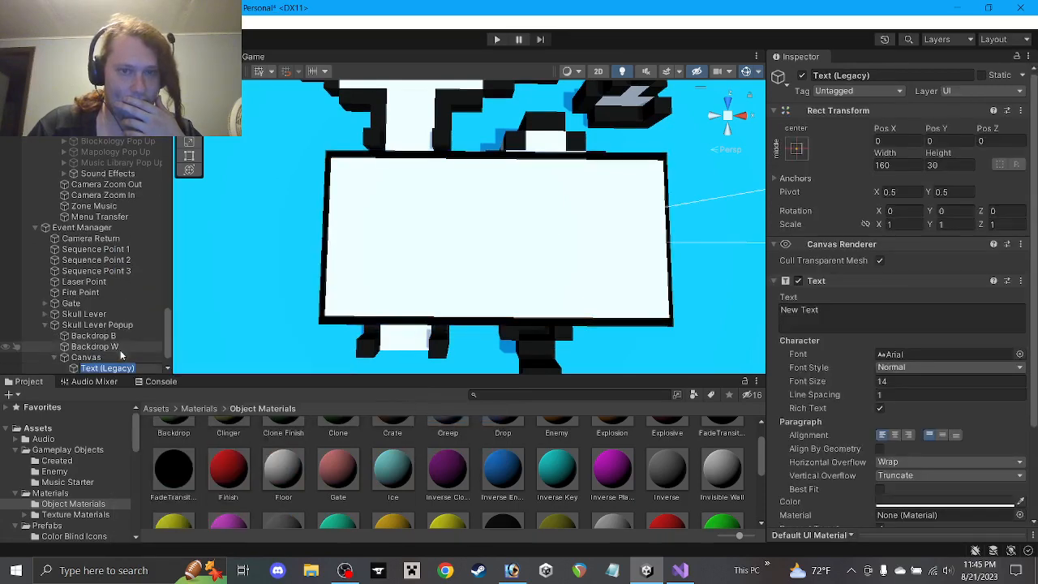
pyautogui.scroll(-3, 573, 248)
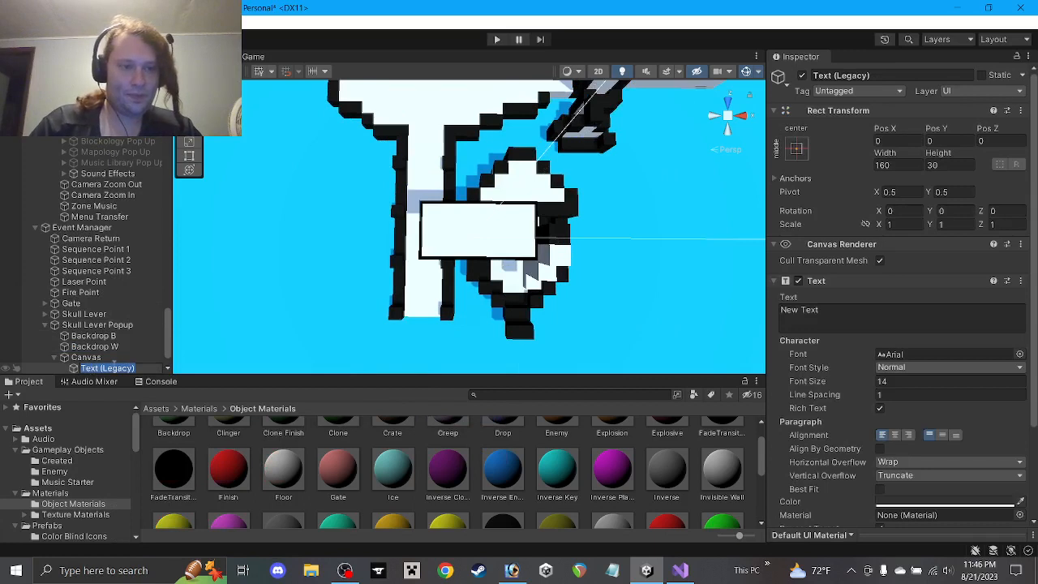
pyautogui.write('T')
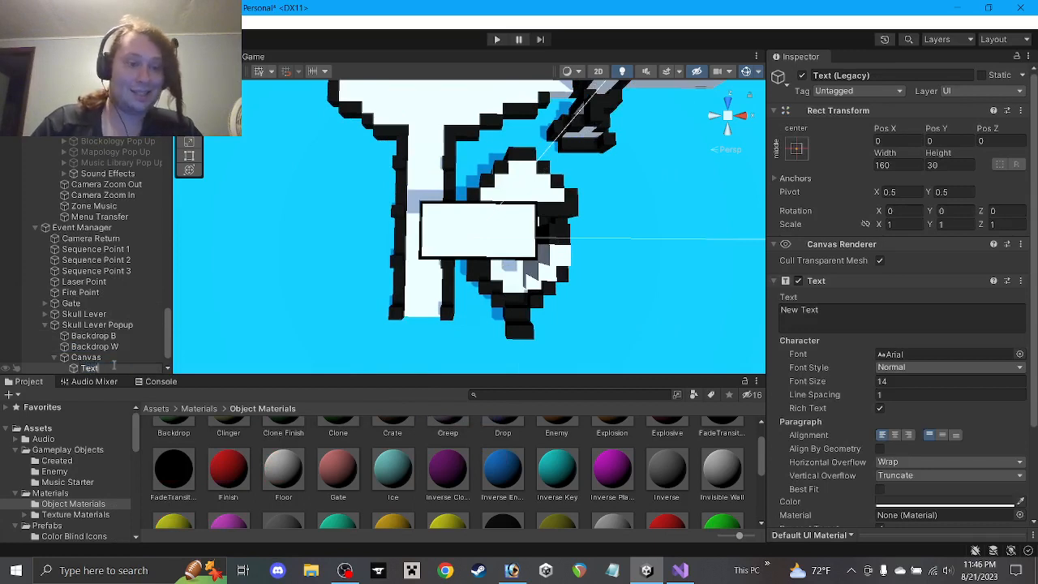
pyautogui.write('ext')
pyautogui.press('Return')
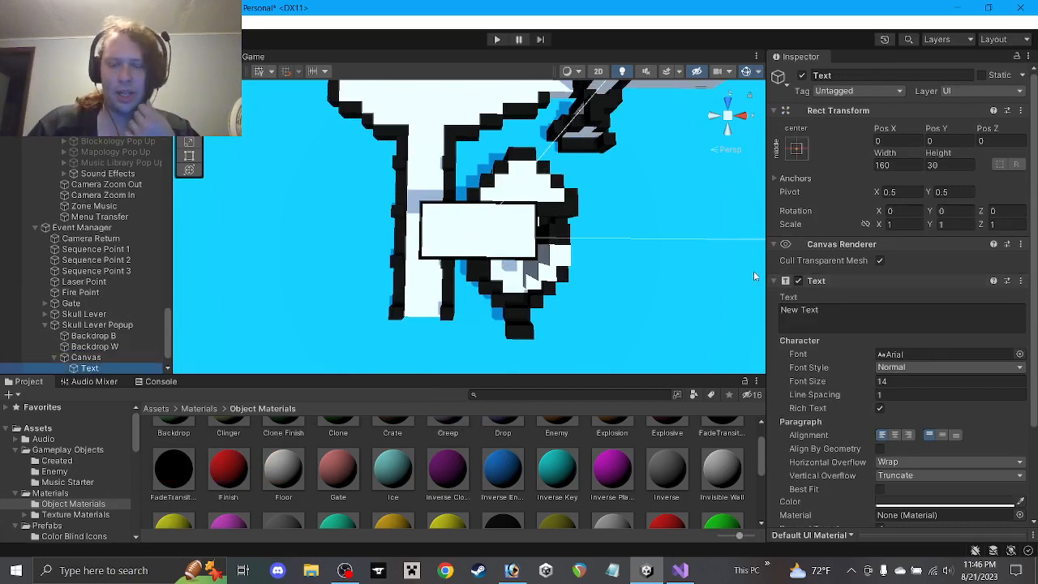
pyautogui.click(94, 359)
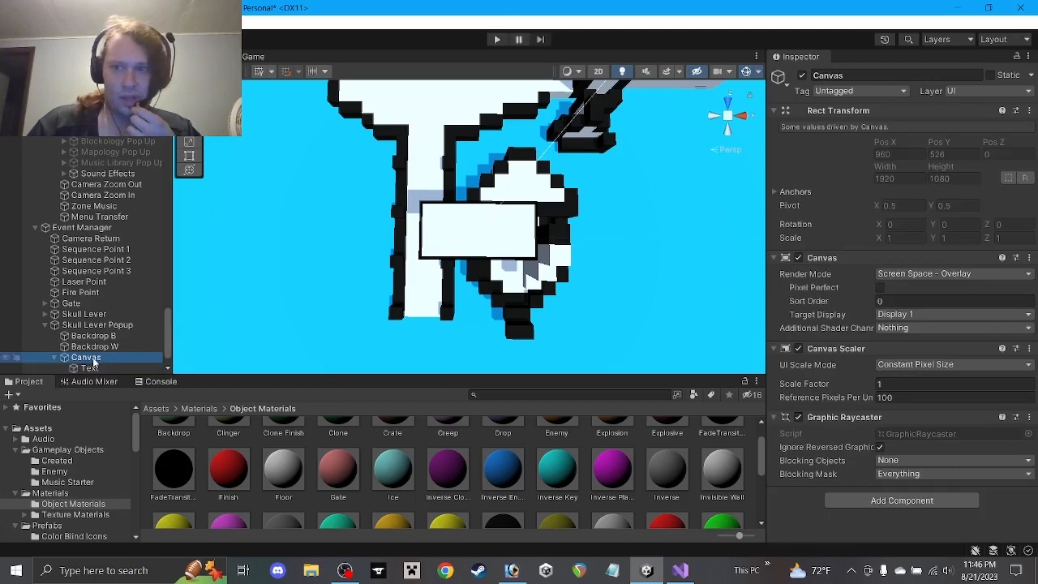
# Switch the Canvas Render Mode to World Space
pyautogui.click(973, 277)
pyautogui.click(893, 317)
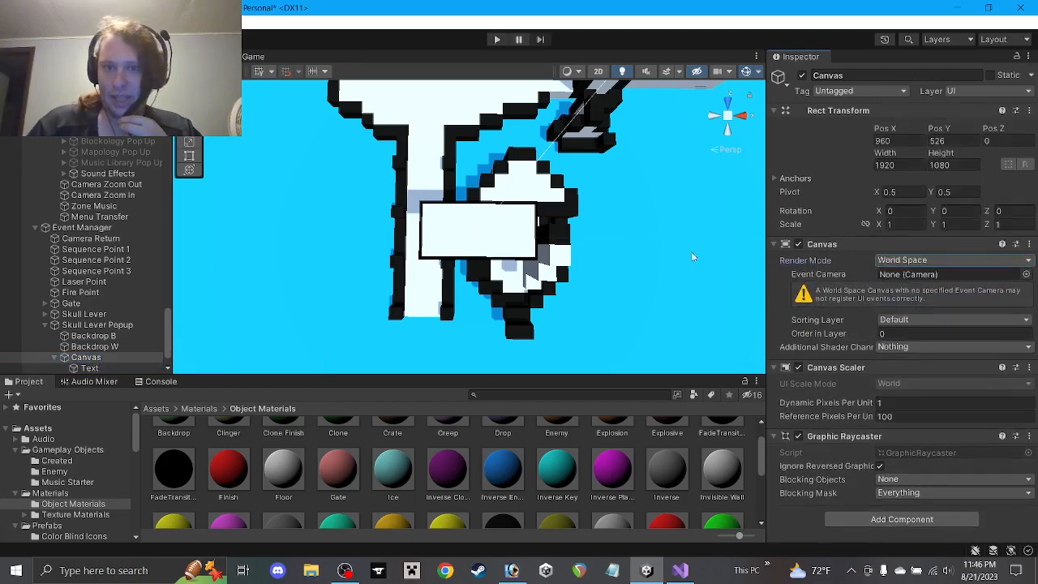
pyautogui.scroll(-5, 657, 230)
pyautogui.moveTo(593, 255)
pyautogui.mouseDown(button='middle')
pyautogui.moveTo(591, 218)
pyautogui.moveTo(592, 235)
pyautogui.mouseUp(button='middle')
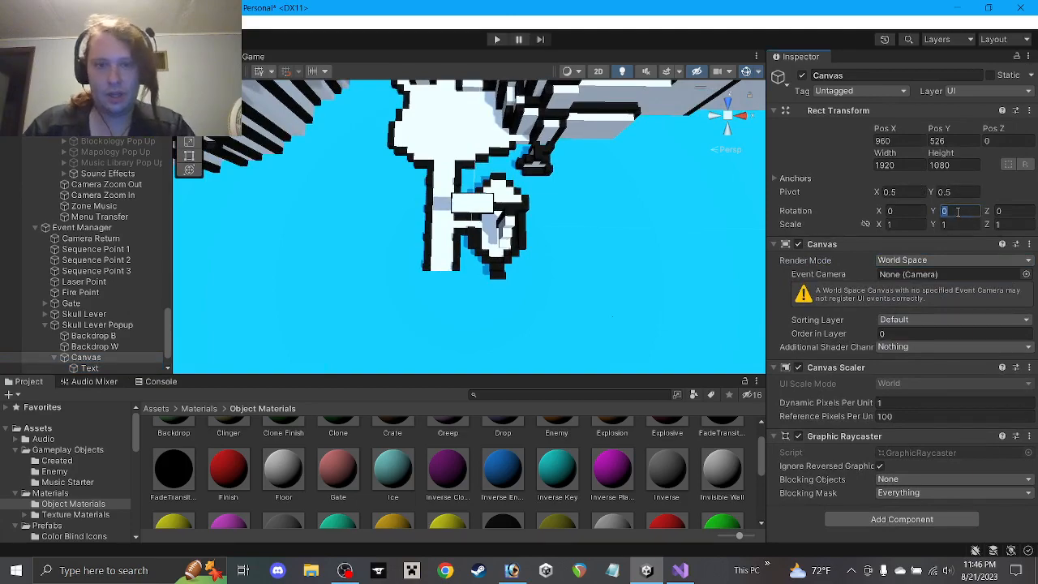
pyautogui.scroll(-10, 587, 197)
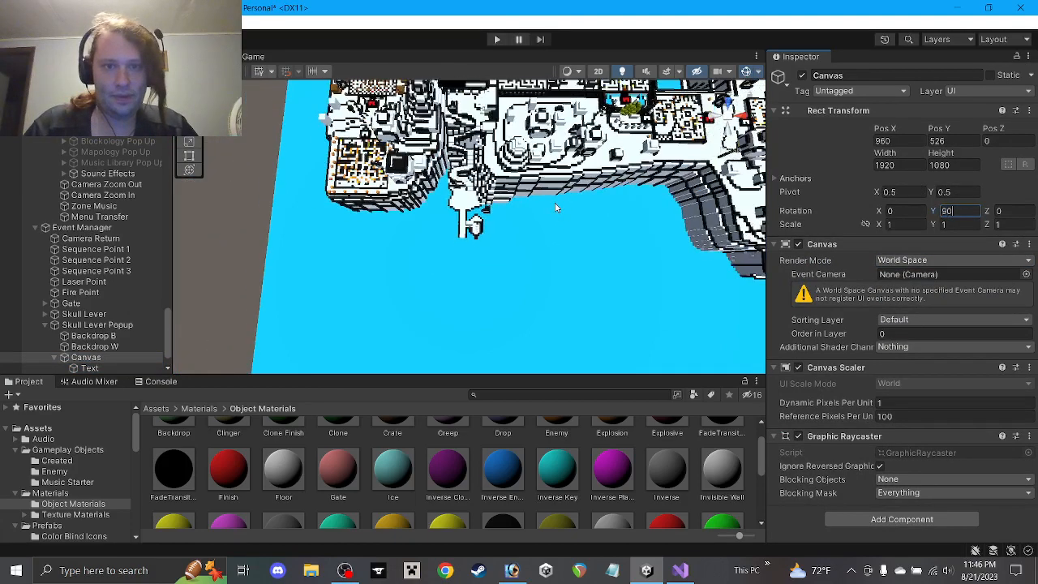
pyautogui.scroll(10, 551, 208)
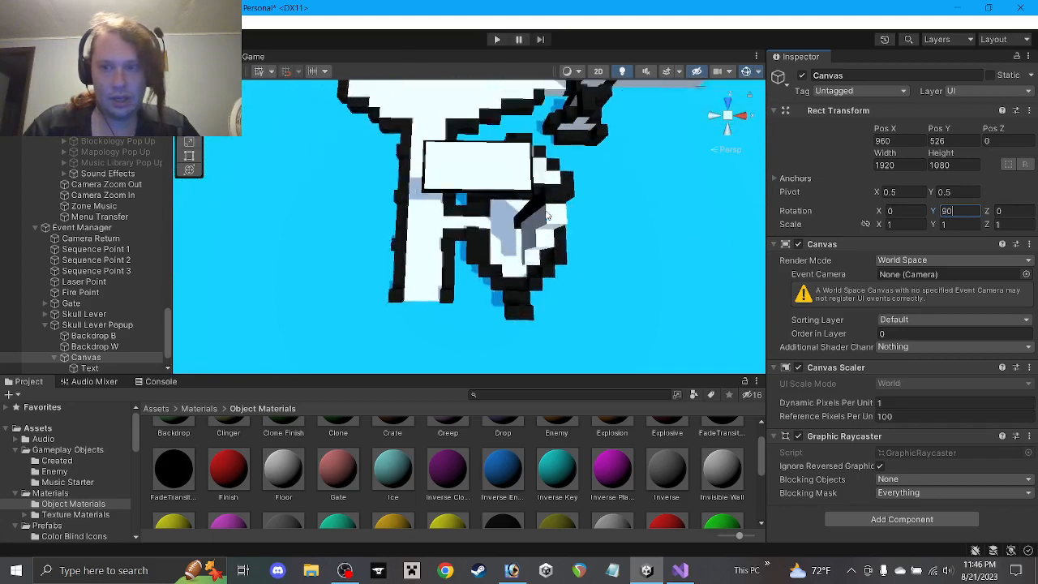
pyautogui.scroll(-5, 527, 226)
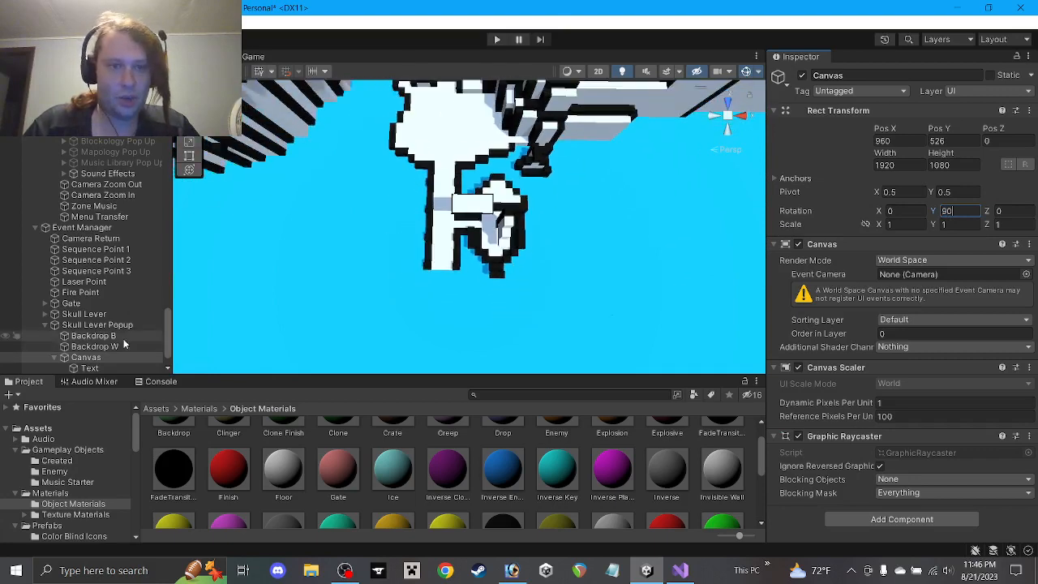
pyautogui.scroll(-1, 118, 345)
# Set the Text object's font to PaintMazeFont-Regular
pyautogui.click(95, 340)
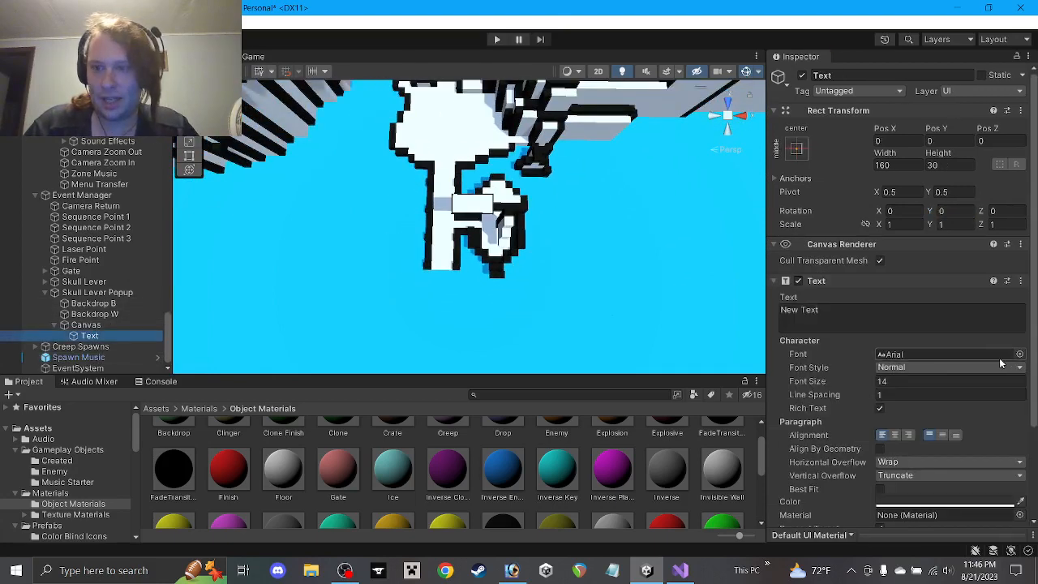
pyautogui.click(1020, 354)
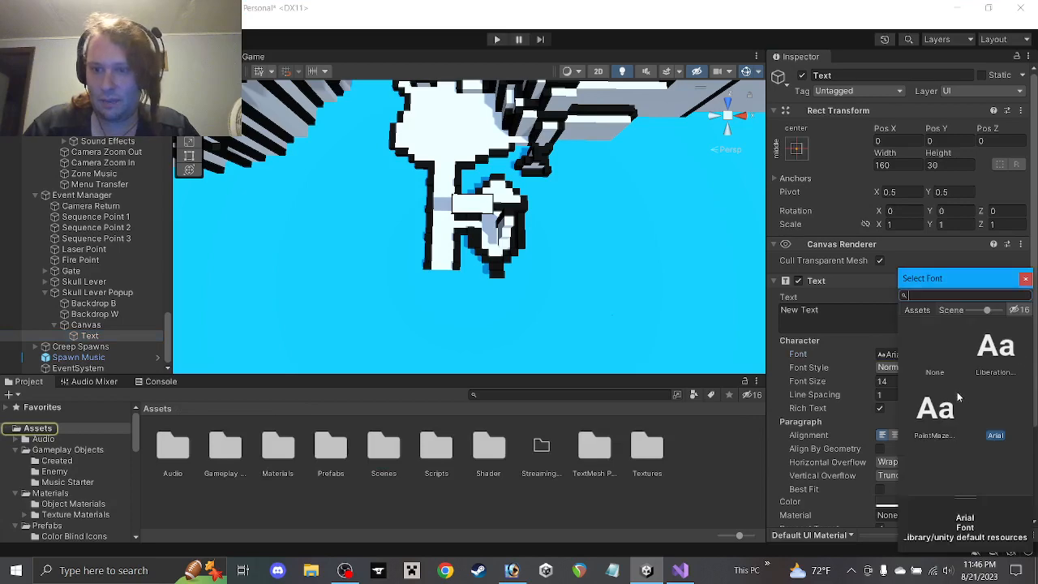
pyautogui.doubleClick(942, 411)
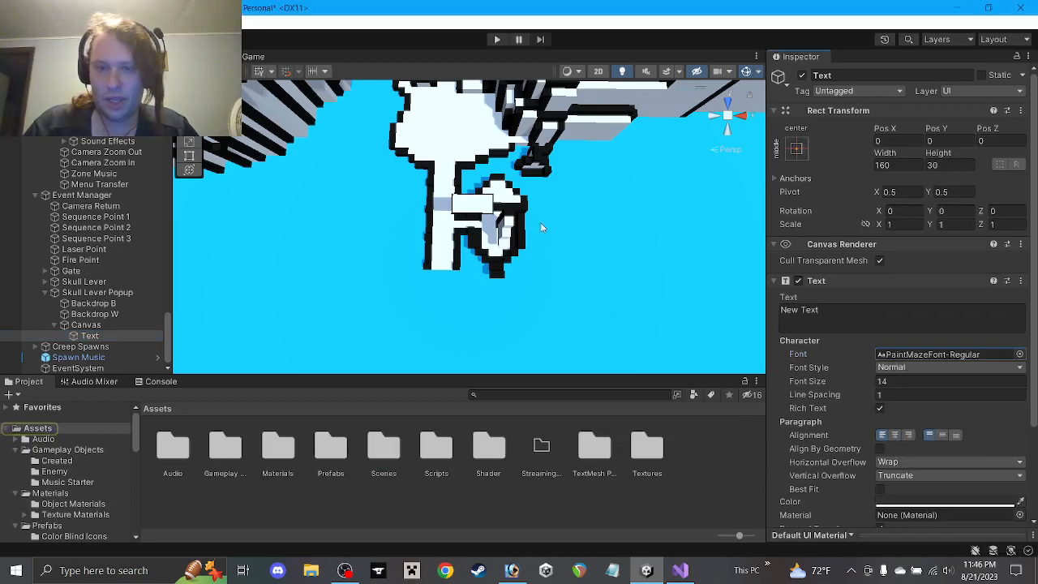
pyautogui.moveTo(542, 228)
pyautogui.keyDown('alt'); pyautogui.mouseDown()
pyautogui.moveTo(542, 191)
pyautogui.moveTo(544, 258)
pyautogui.moveTo(542, 183)
pyautogui.moveTo(539, 235)
pyautogui.mouseUp(); pyautogui.keyUp('alt')
pyautogui.click(86, 325)
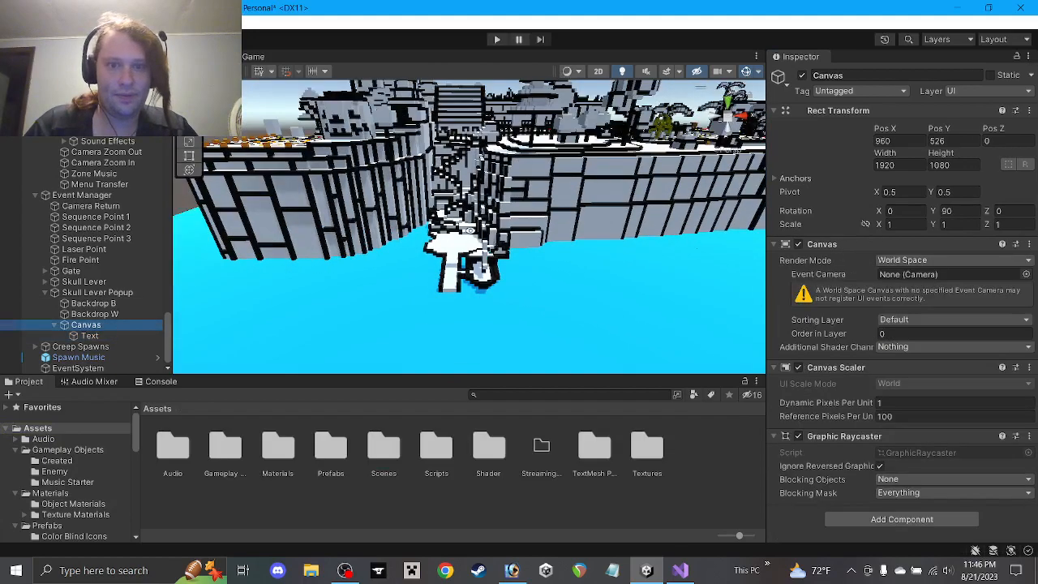
# Keep the Canvas rotation at zero, undoing trial Y and Z rotations
pyautogui.keyDown('alt'); pyautogui.moveTo(470, 230); pyautogui.dragTo(468, 282); pyautogui.keyUp('alt')
pyautogui.scroll(6, 542, 270)
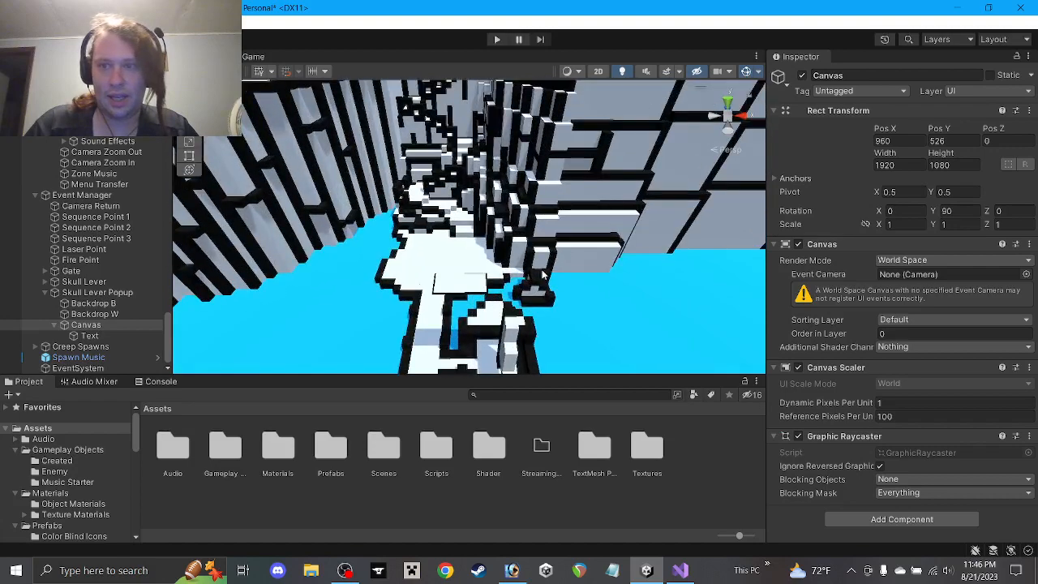
pyautogui.scroll(-8, 543, 272)
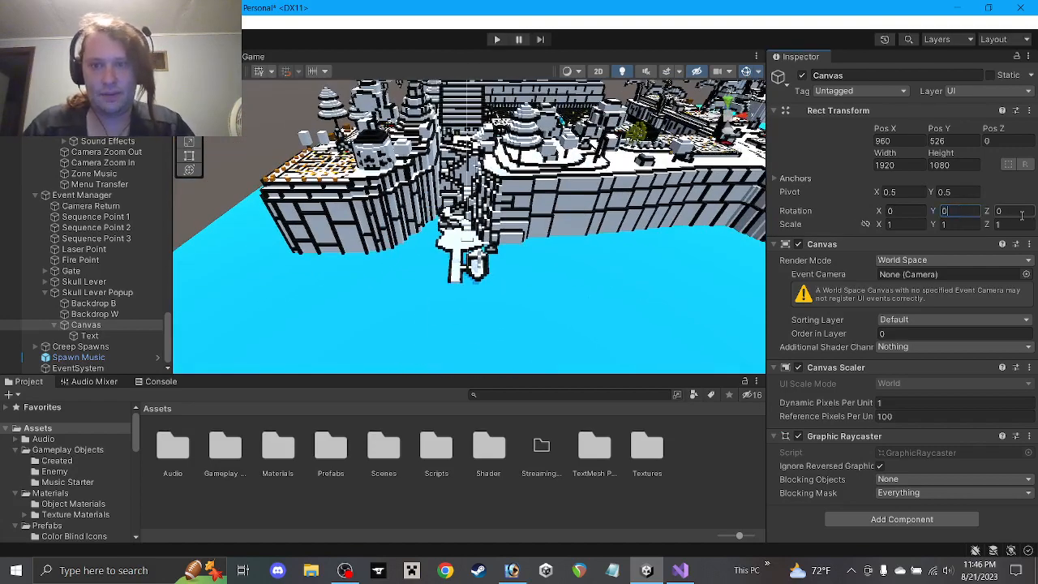
pyautogui.keyDown('alt'); pyautogui.moveTo(538, 217); pyautogui.dragTo(613, 274); pyautogui.keyUp('alt')
pyautogui.moveTo(933, 211); pyautogui.dragTo(342, 188)
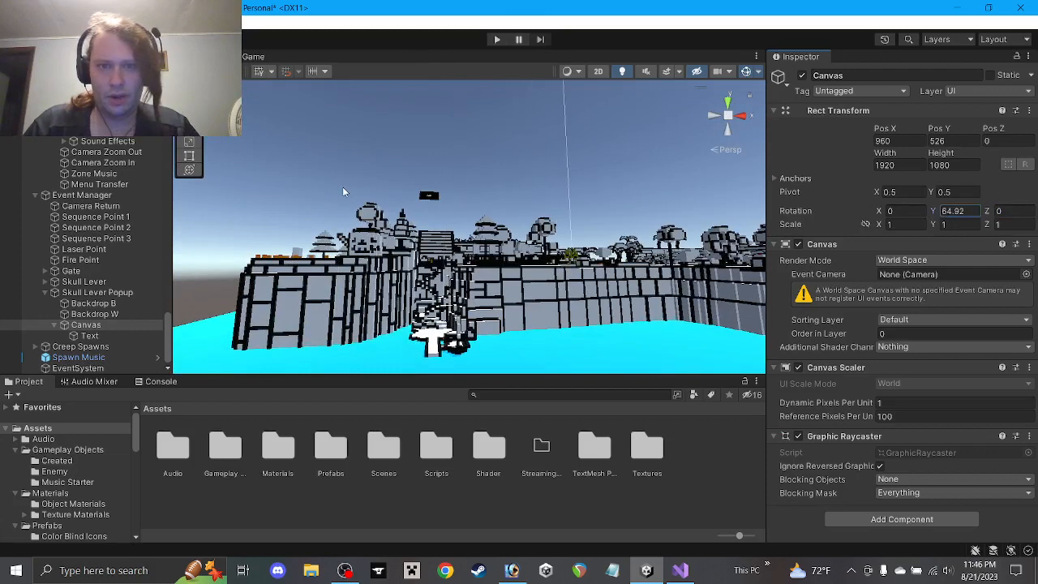
pyautogui.hotkey('ctrl', 'z')
pyautogui.moveTo(991, 211); pyautogui.dragTo(537, 206)
pyautogui.hotkey('ctrl', 'z')
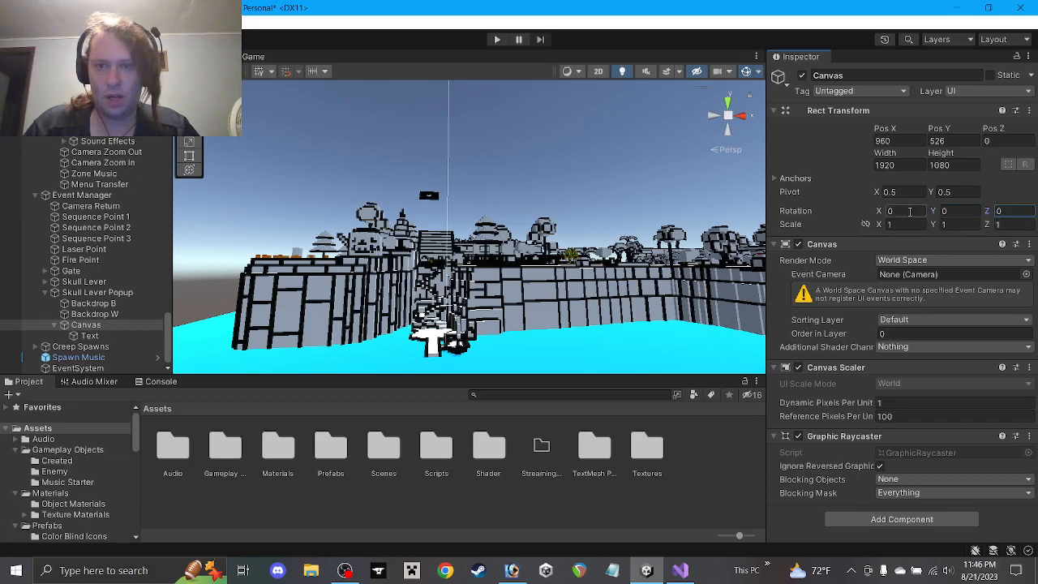
pyautogui.click(877, 211)
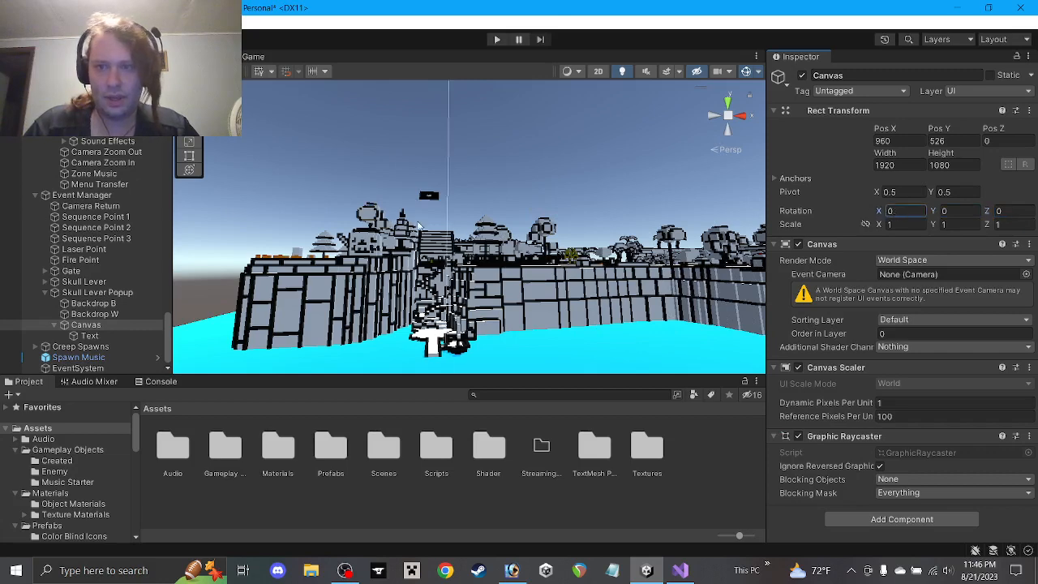
# Resize the Canvas Rect Transform to width 100 and height 100
pyautogui.scroll(-6, 524, 173)
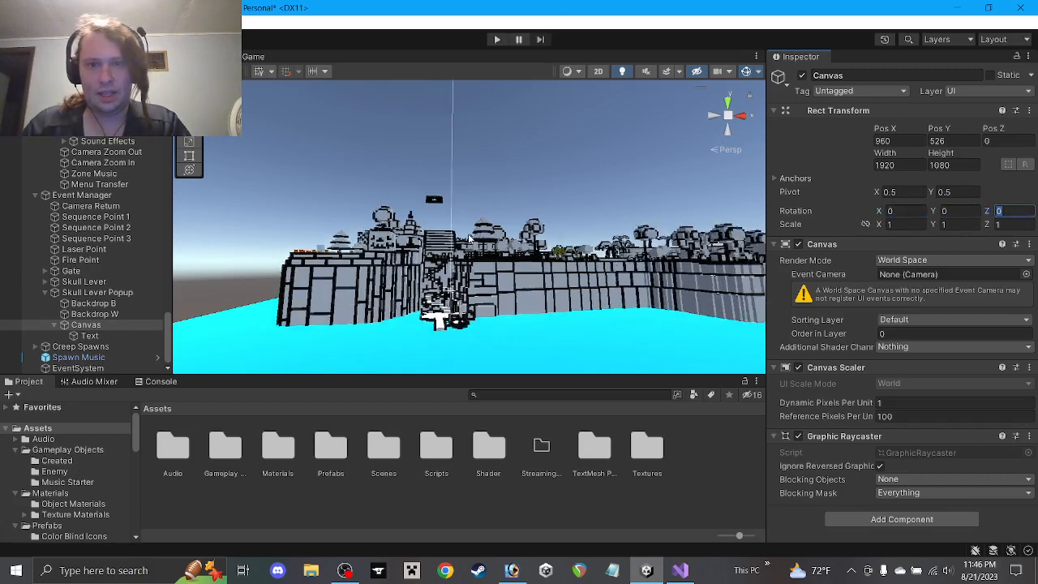
pyautogui.moveTo(523, 174); pyautogui.dragTo(432, 245, button='middle')
pyautogui.scroll(-6, 454, 223)
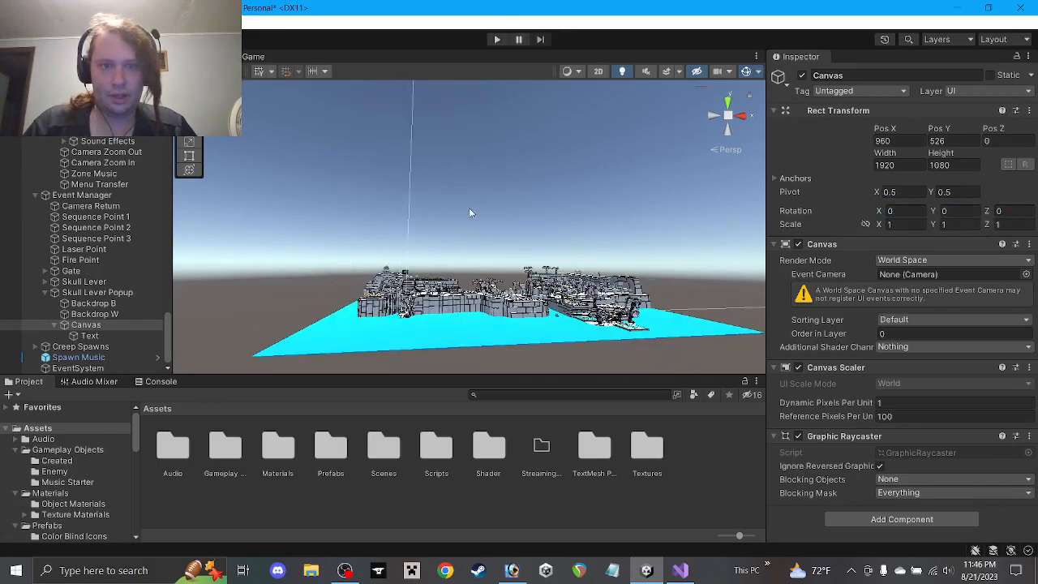
pyautogui.keyDown('alt'); pyautogui.moveTo(530, 177); pyautogui.dragTo(531, 180); pyautogui.keyUp('alt')
pyautogui.moveTo(531, 179); pyautogui.dragTo(464, 230, button='middle')
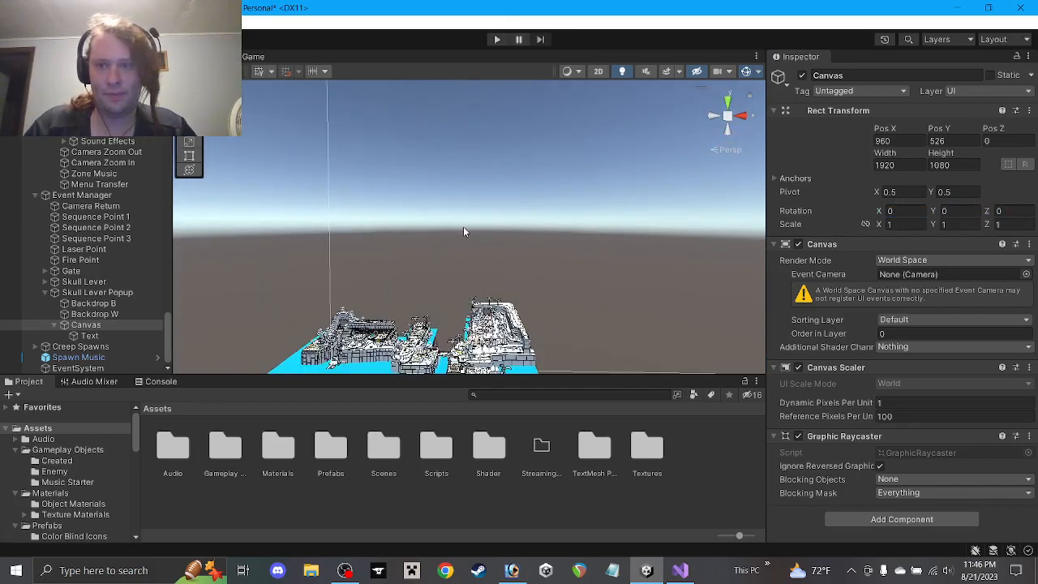
pyautogui.click(899, 164)
pyautogui.write('100')
pyautogui.click(950, 165)
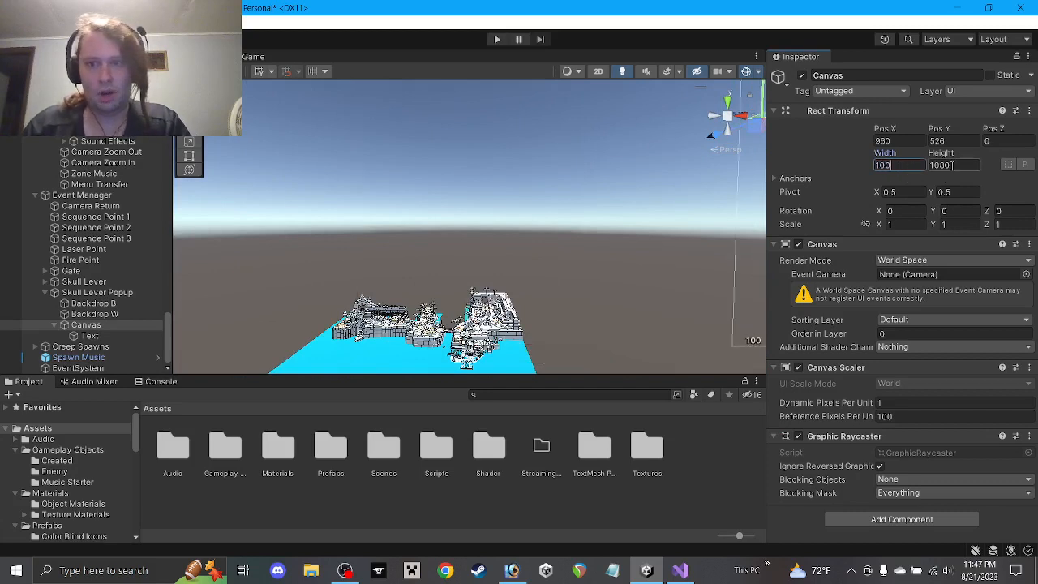
pyautogui.write('1')
pyautogui.scroll(-3, 666, 191)
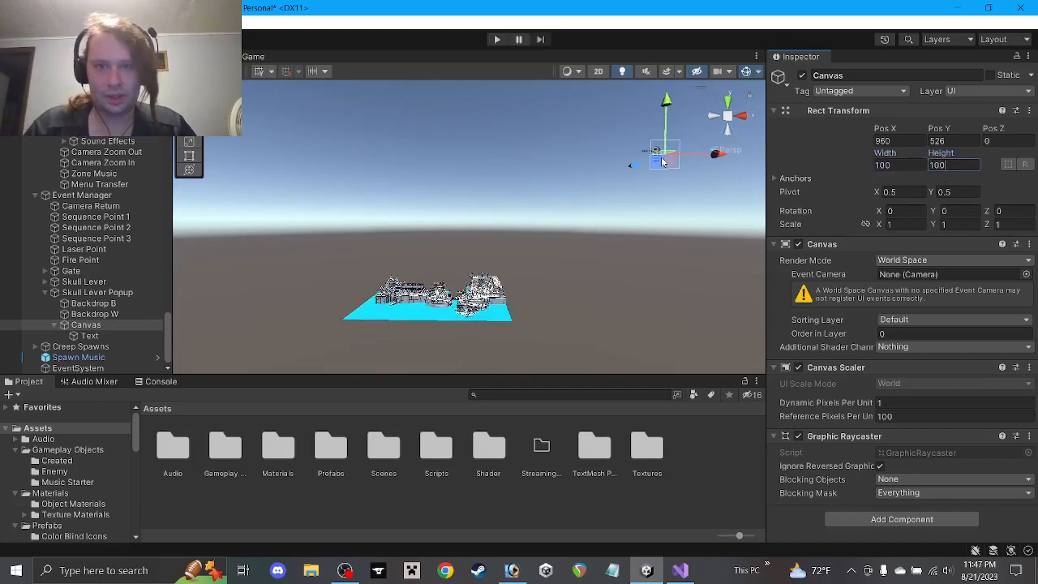
pyautogui.click(661, 166)
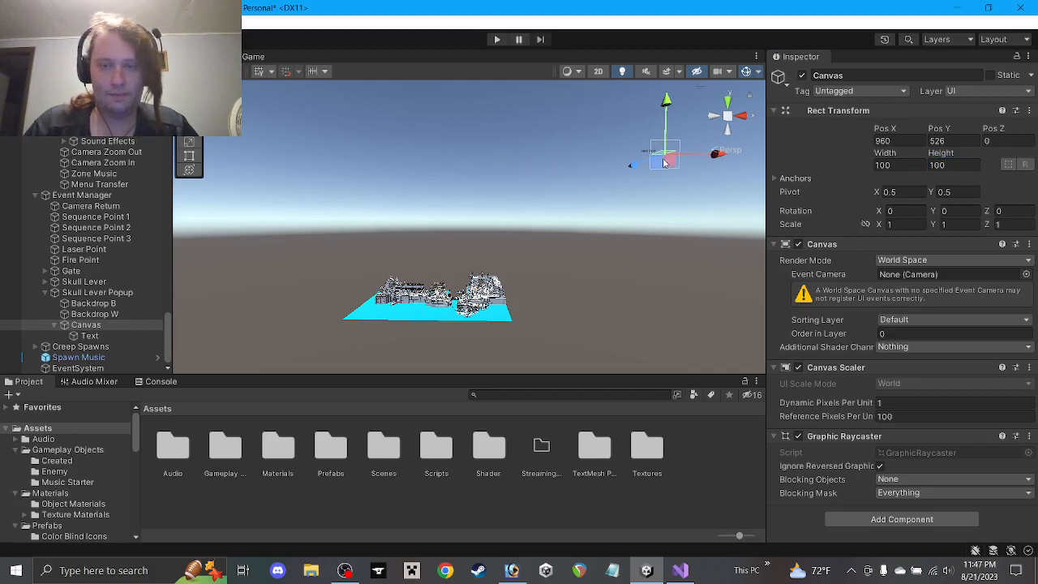
# Move the Canvas left to Pos X -18 and lower it toward the level
pyautogui.scroll(-1, 663, 163)
pyautogui.moveTo(678, 172); pyautogui.dragTo(452, 167)
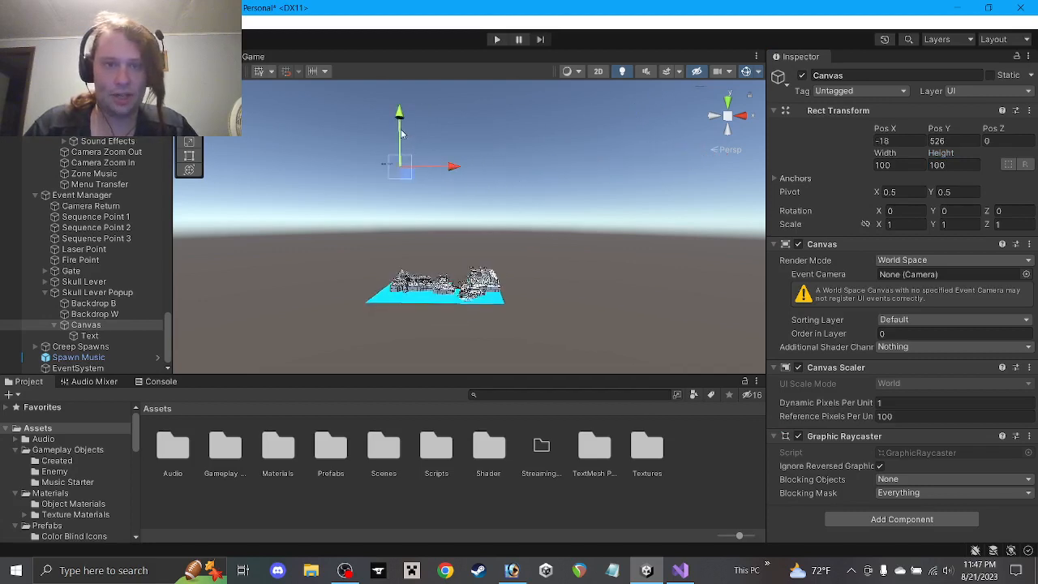
pyautogui.moveTo(401, 134); pyautogui.dragTo(401, 247)
# Set the popup Canvas width and height to 1
pyautogui.doubleClick(86, 325)
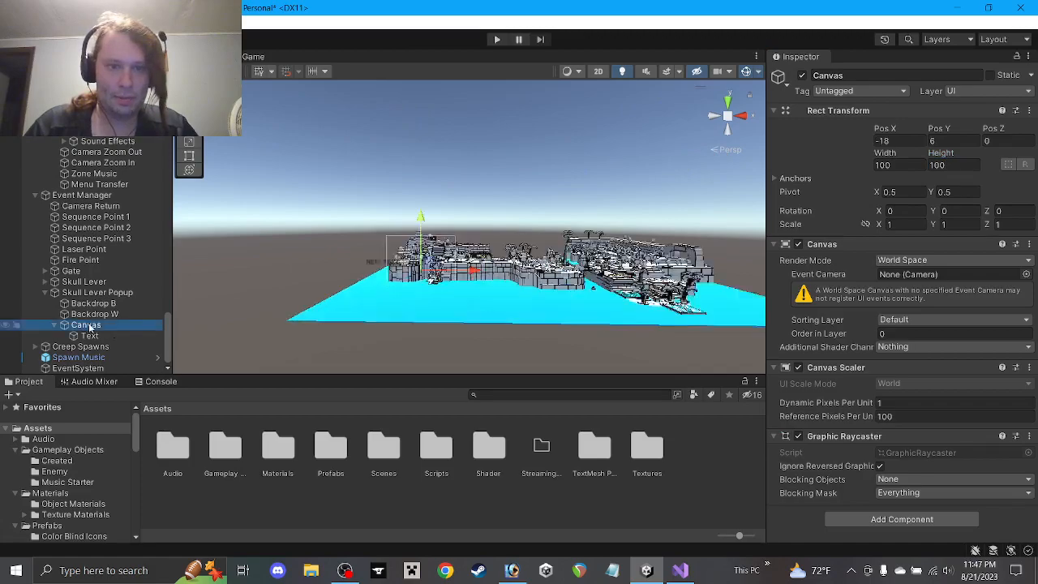
pyautogui.scroll(3, 527, 293)
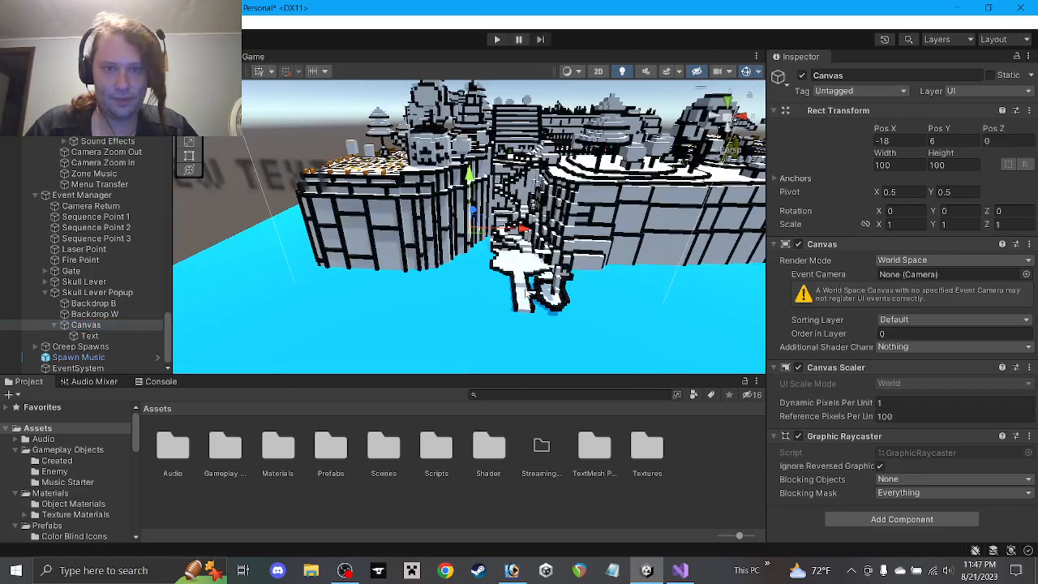
pyautogui.scroll(-1, 527, 293)
pyautogui.scroll(3, 527, 294)
pyautogui.keyDown('alt'); pyautogui.moveTo(515, 271); pyautogui.dragTo(631, 230); pyautogui.keyUp('alt')
pyautogui.moveTo(629, 245); pyautogui.dragTo(523, 246, button='middle')
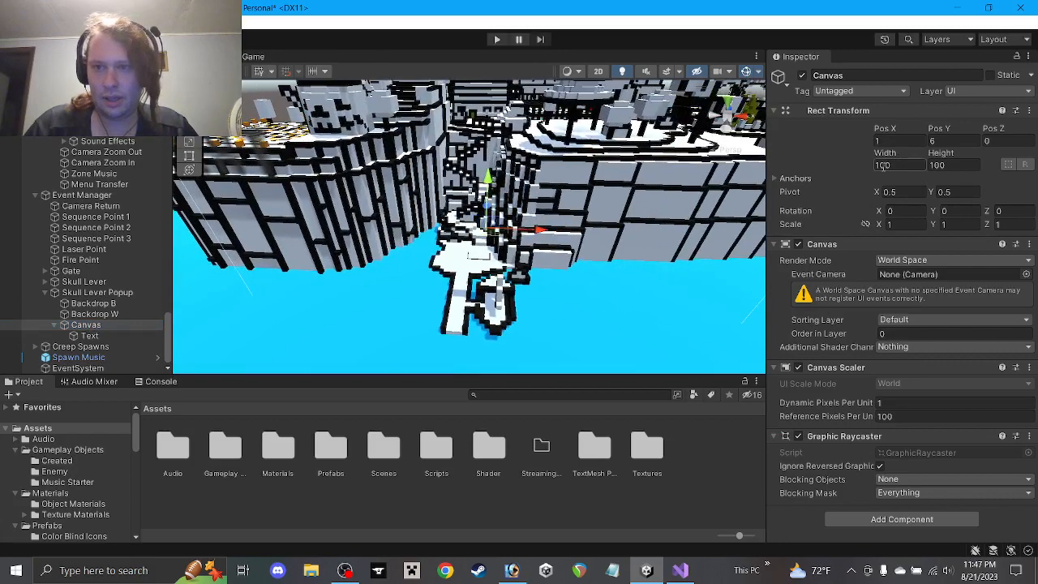
pyautogui.write('1')
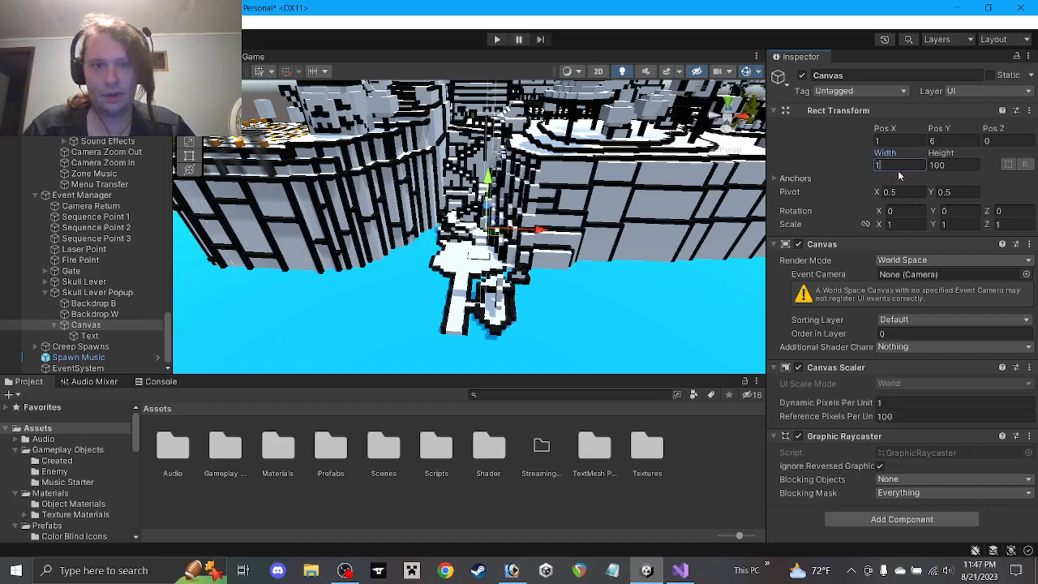
pyautogui.press('Tab')
pyautogui.write('1')
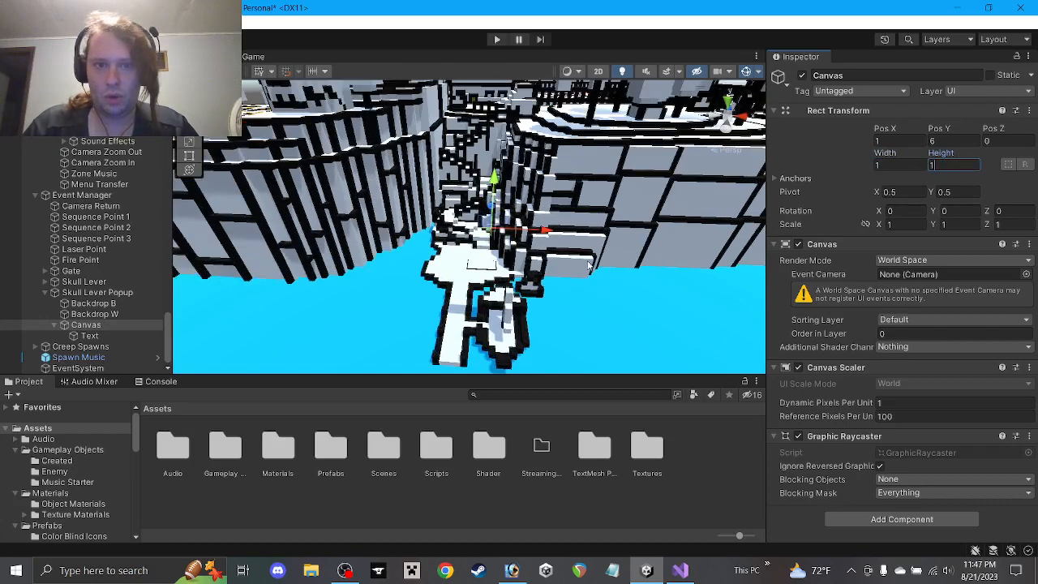
# Drag the Canvas with the move gizmo to Pos X 0, Pos Y 1
pyautogui.scroll(5, 577, 268)
pyautogui.keyDown('alt'); pyautogui.moveTo(578, 267); pyautogui.dragTo(577, 323); pyautogui.keyUp('alt')
pyautogui.moveTo(576, 323); pyautogui.dragTo(497, 217, button='middle')
pyautogui.moveTo(511, 179); pyautogui.dragTo(521, 219)
pyautogui.moveTo(520, 219)
pyautogui.mouseDown(button='middle')
pyautogui.moveTo(521, 243)
pyautogui.moveTo(521, 230)
pyautogui.mouseUp(button='middle')
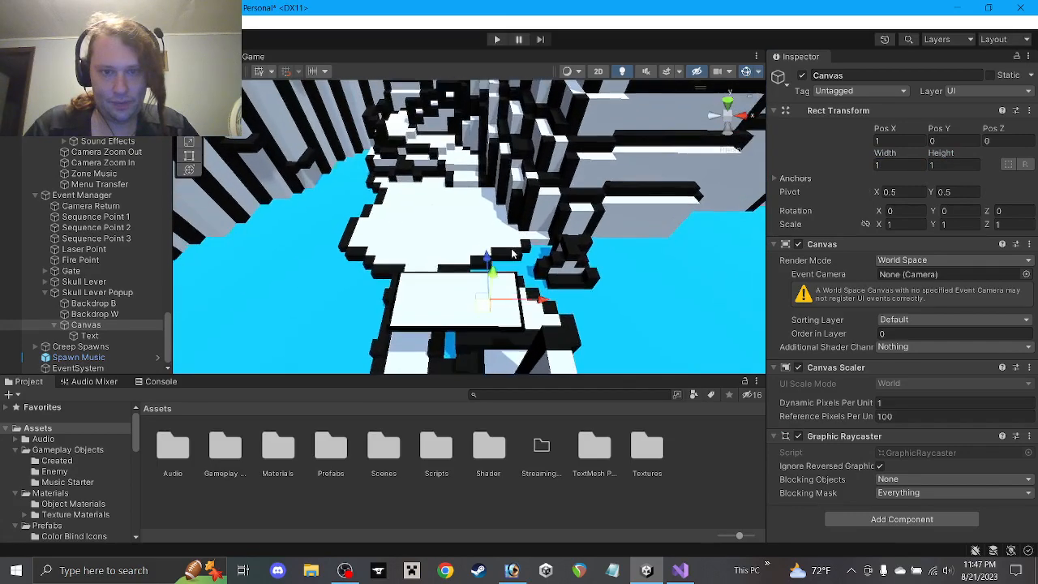
pyautogui.scroll(2, 485, 314)
pyautogui.doubleClick(117, 328)
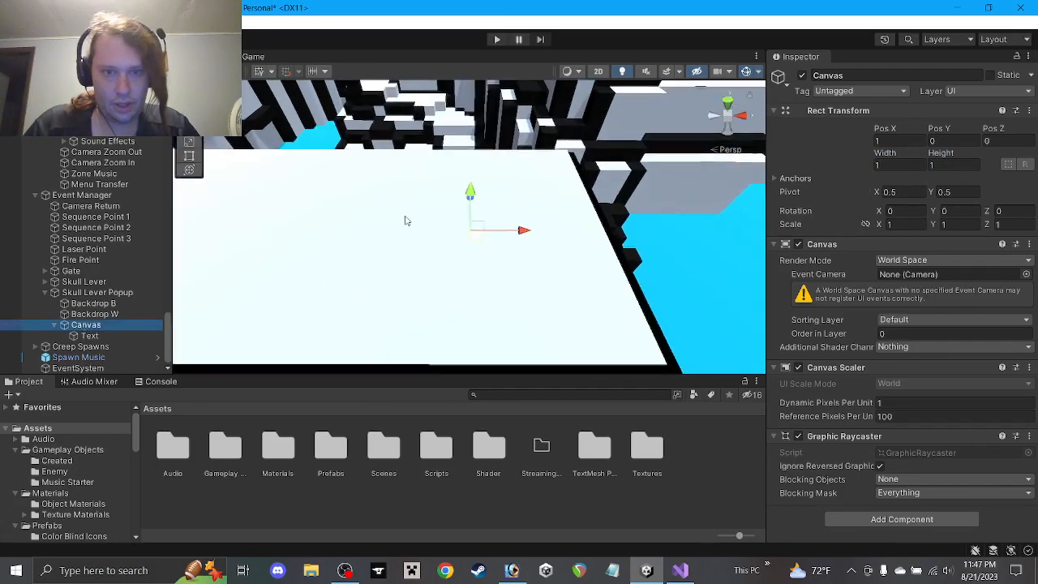
pyautogui.keyDown('alt'); pyautogui.moveTo(461, 189); pyautogui.dragTo(463, 180); pyautogui.keyUp('alt')
pyautogui.moveTo(523, 195); pyautogui.dragTo(521, 109)
pyautogui.scroll(-3, 520, 112)
pyautogui.scroll(-2, 518, 145)
pyautogui.moveTo(517, 145); pyautogui.dragTo(592, 242, button='middle')
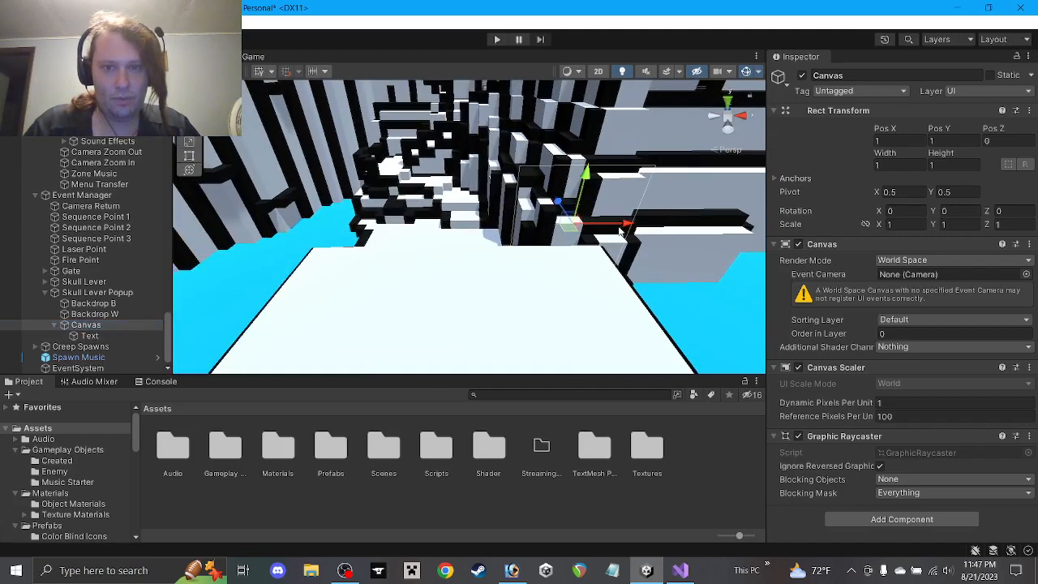
pyautogui.moveTo(623, 226); pyautogui.dragTo(494, 225)
# Tilt the Canvas 90 degrees on Rotation X
pyautogui.write('90')
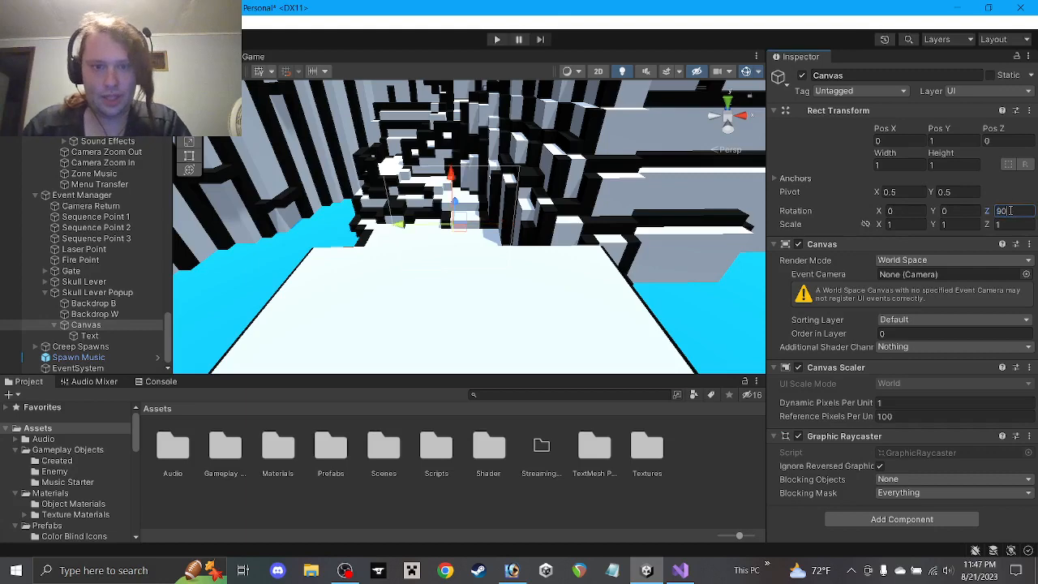
pyautogui.press('BackSpace')
pyautogui.press('BackSpace')
pyautogui.click(910, 211)
pyautogui.write('90')
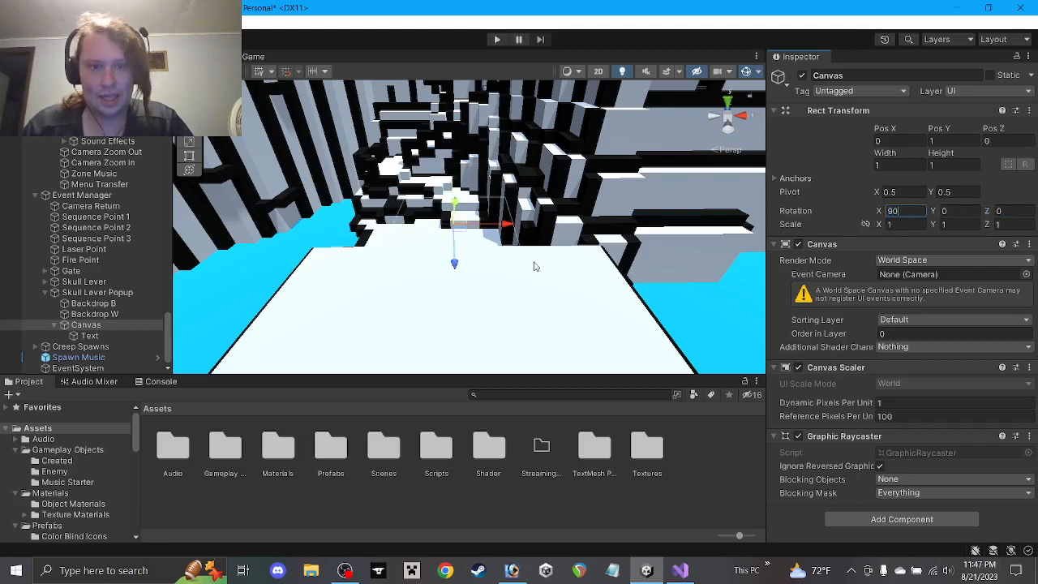
pyautogui.keyDown('alt'); pyautogui.moveTo(526, 249); pyautogui.dragTo(532, 292); pyautogui.keyUp('alt')
pyautogui.click(89, 335)
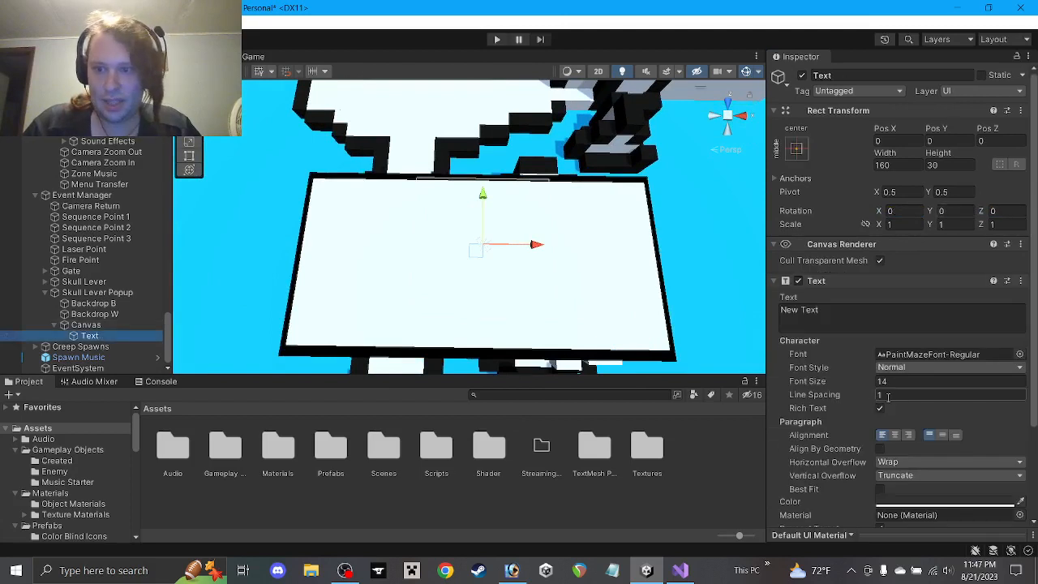
# Set the popup Text's font size to 300
pyautogui.click(901, 369)
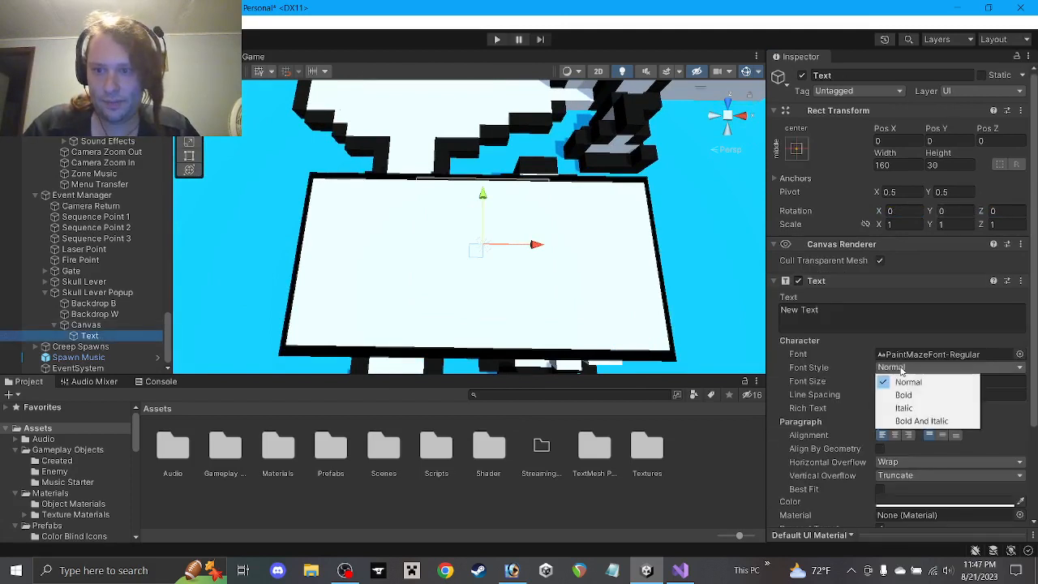
pyautogui.click(877, 323)
pyautogui.click(841, 384)
pyautogui.write('3')
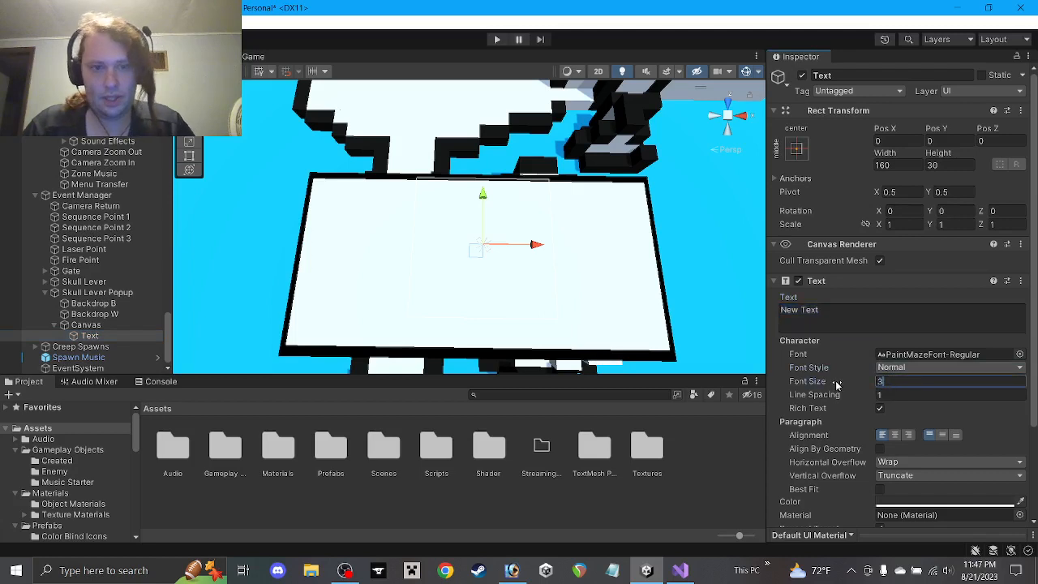
pyautogui.write('00')
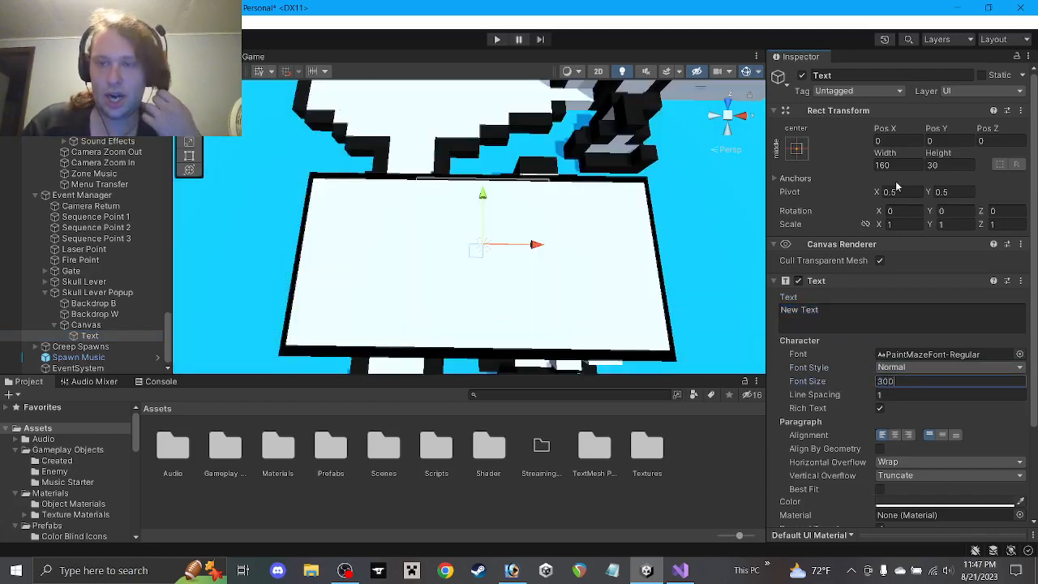
pyautogui.click(908, 224)
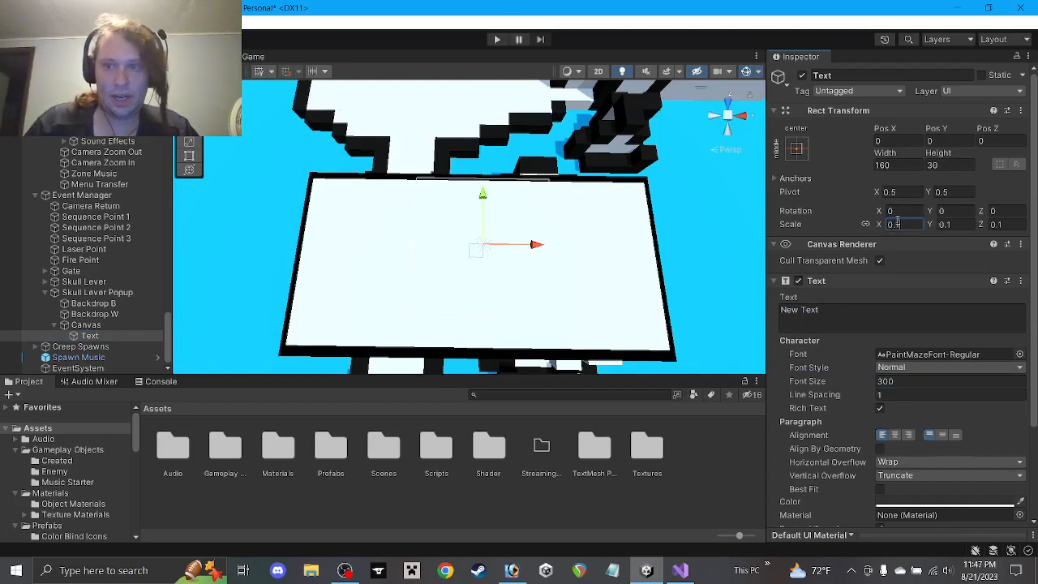
# Shrink the Text's scale to 0.001
pyautogui.scroll(1, 503, 265)
pyautogui.scroll(-7, 500, 256)
pyautogui.keyDown('alt'); pyautogui.moveTo(499, 253); pyautogui.dragTo(528, 127); pyautogui.keyUp('alt')
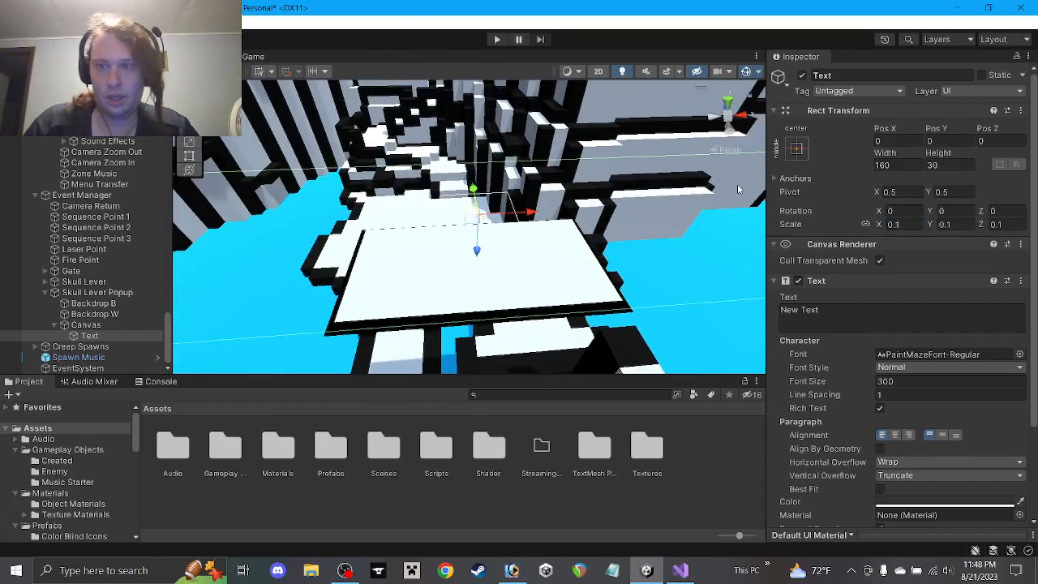
pyautogui.write('00')
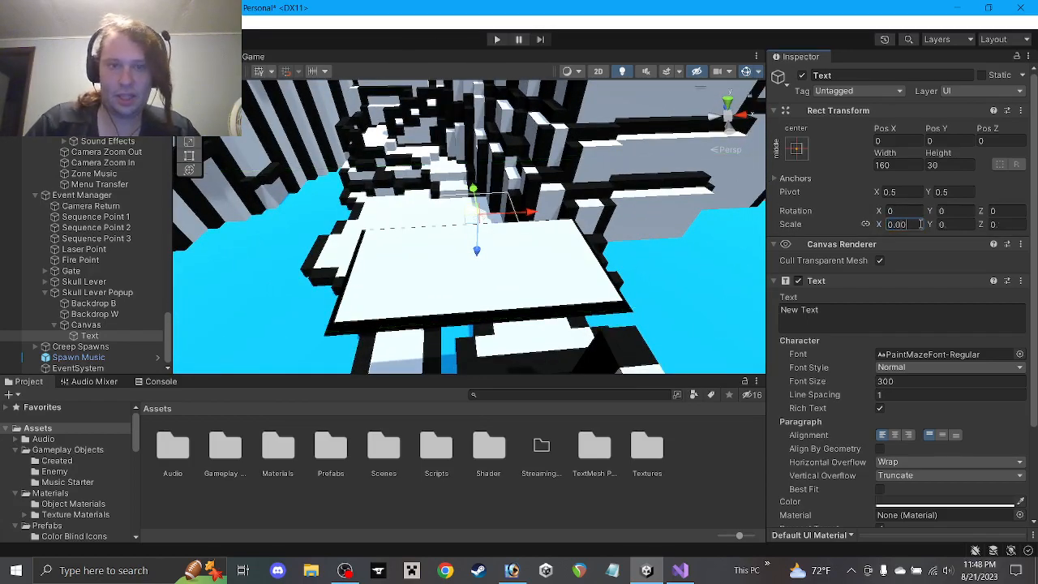
pyautogui.scroll(-6, 531, 223)
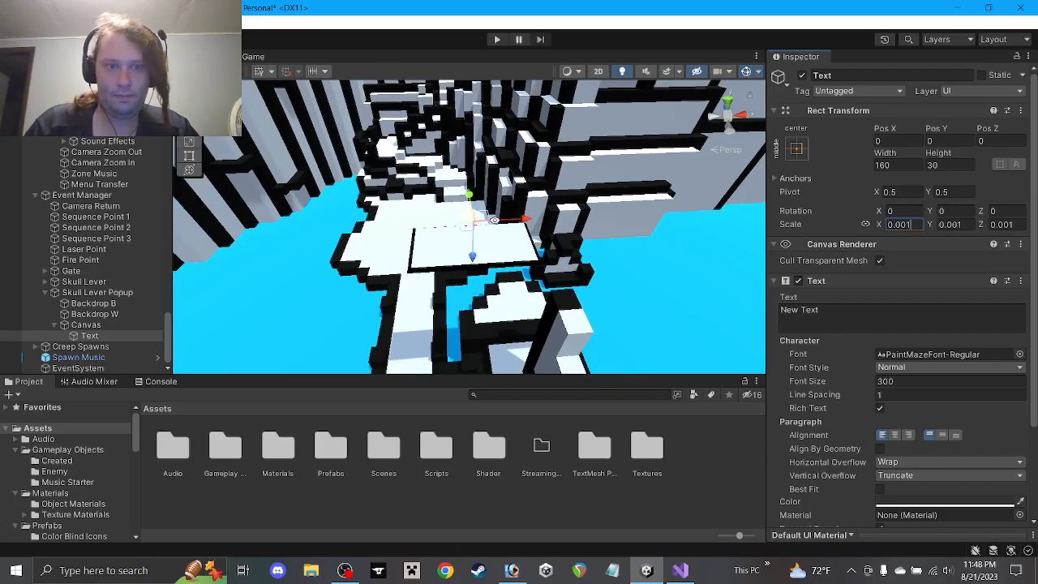
pyautogui.keyDown('alt'); pyautogui.moveTo(459, 249); pyautogui.dragTo(485, 297); pyautogui.keyUp('alt')
pyautogui.scroll(2, 496, 234)
pyautogui.scroll(2, 494, 235)
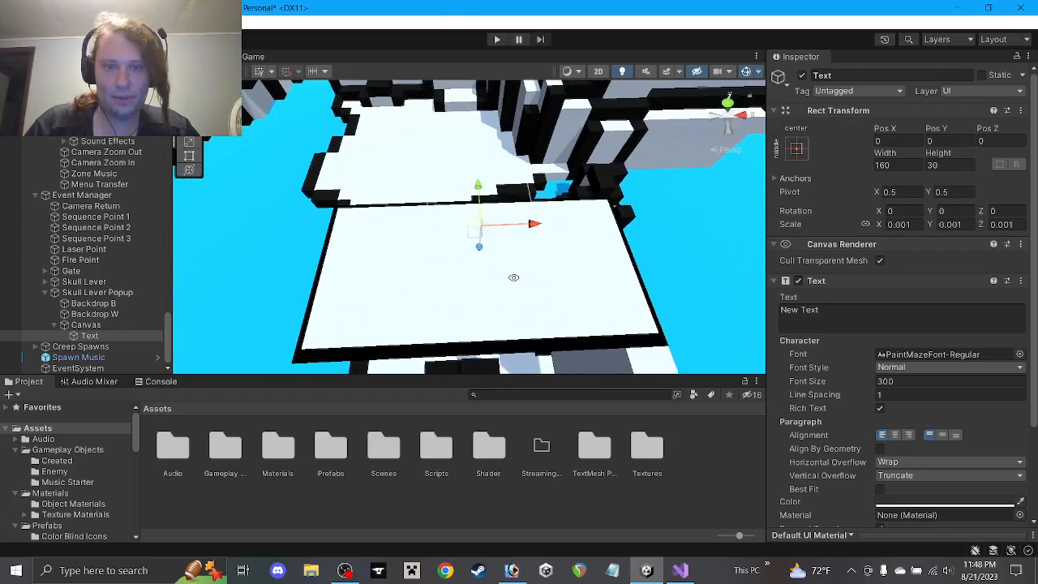
pyautogui.scroll(2, 497, 233)
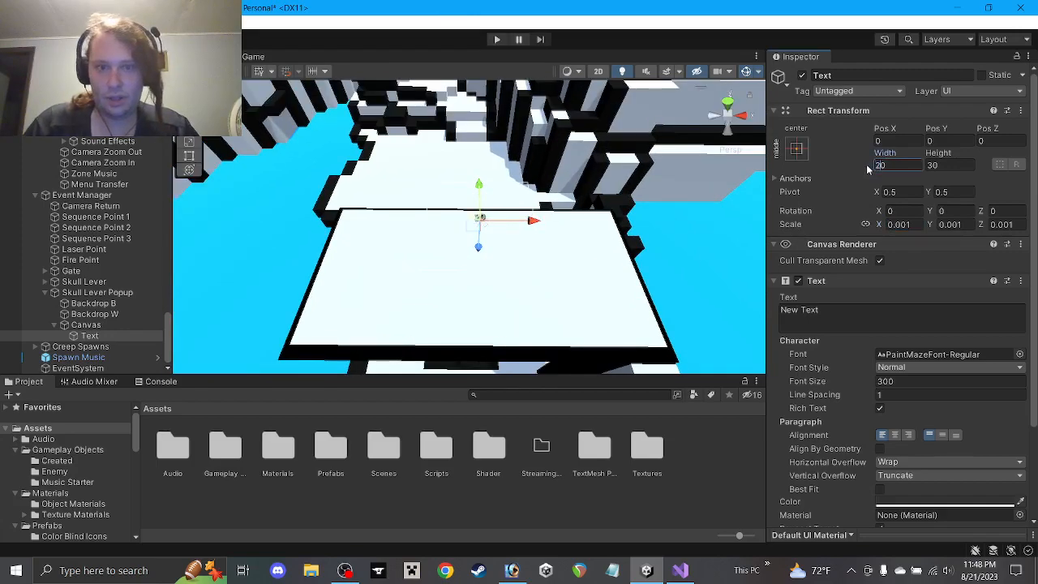
pyautogui.keyDown('alt'); pyautogui.moveTo(597, 232); pyautogui.dragTo(600, 193); pyautogui.keyUp('alt')
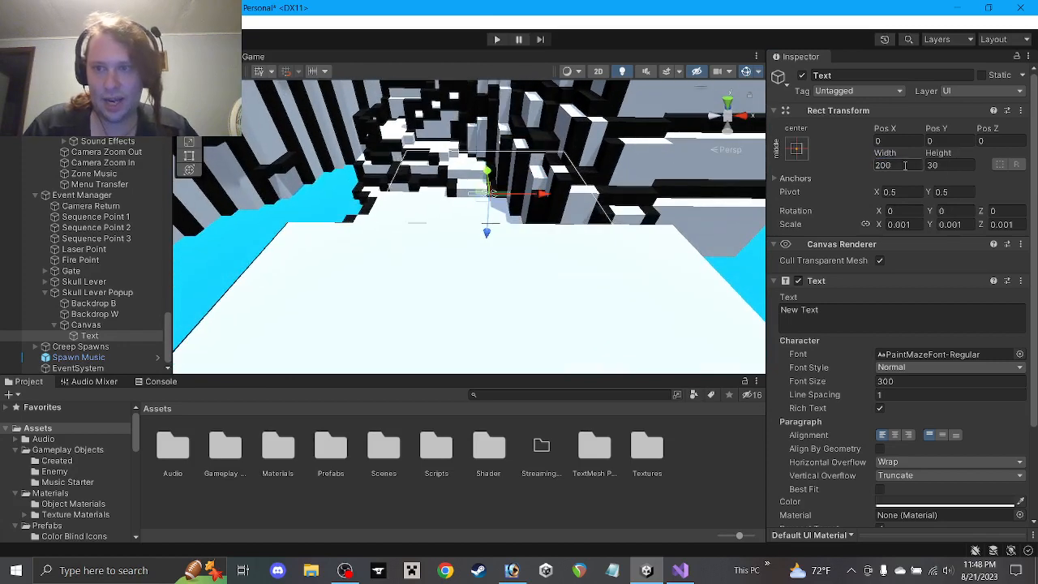
pyautogui.write('20')
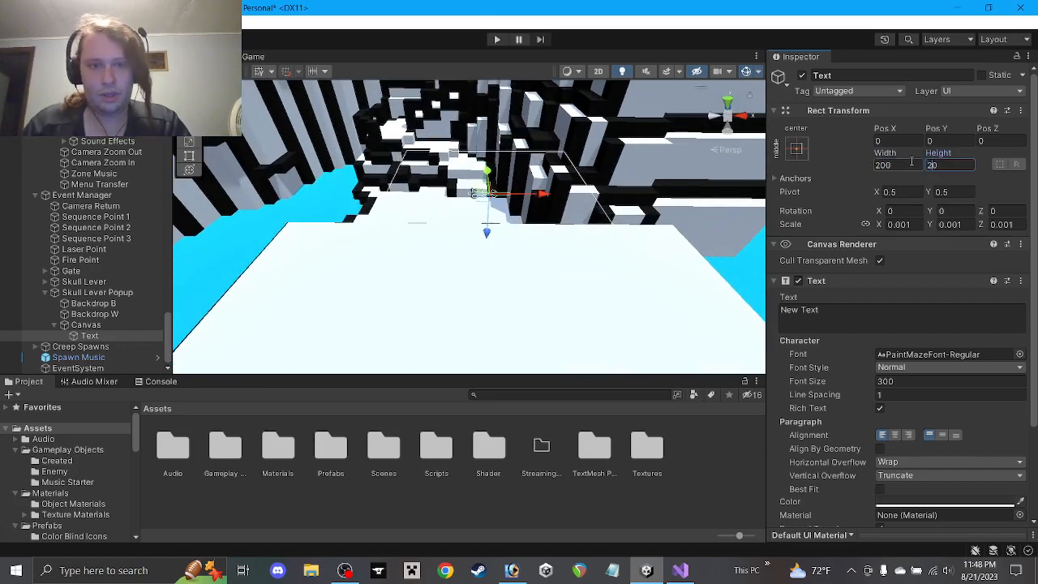
pyautogui.write('0')
# Size the Text box to 500 by 500 and frame it in view
pyautogui.click(876, 166)
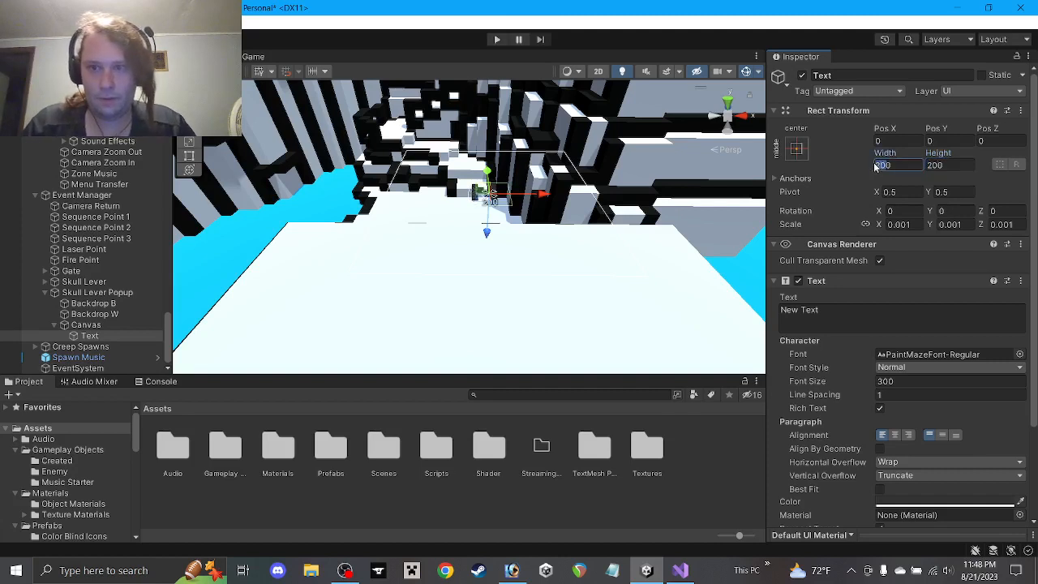
pyautogui.write('500')
pyautogui.click(935, 166)
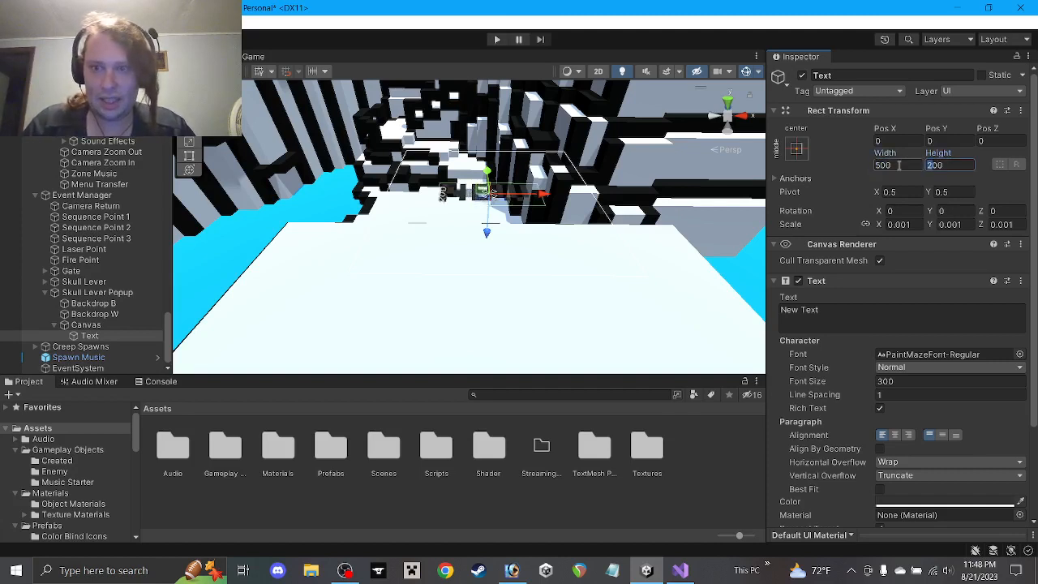
pyautogui.write('500')
pyautogui.press('Return')
pyautogui.press('f')
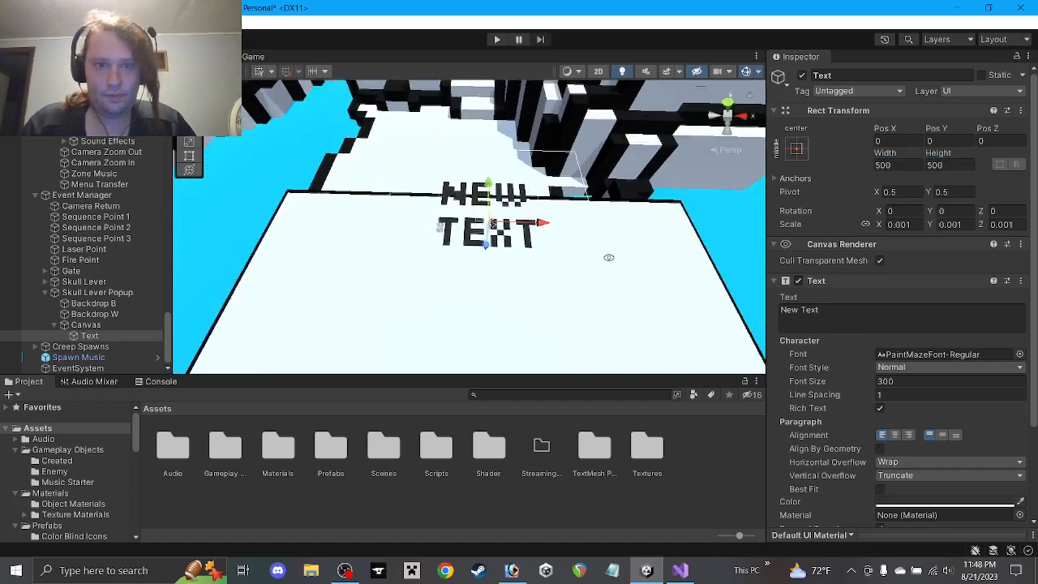
pyautogui.keyDown('alt'); pyautogui.moveTo(616, 302); pyautogui.dragTo(626, 298); pyautogui.keyUp('alt')
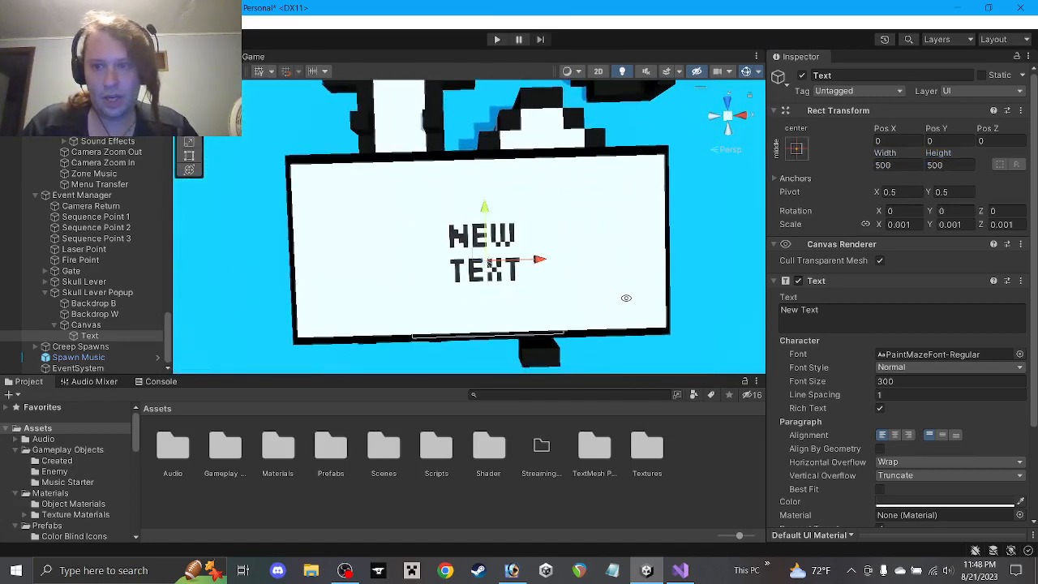
# Make the text colour pure black (000000)
pyautogui.click(907, 503)
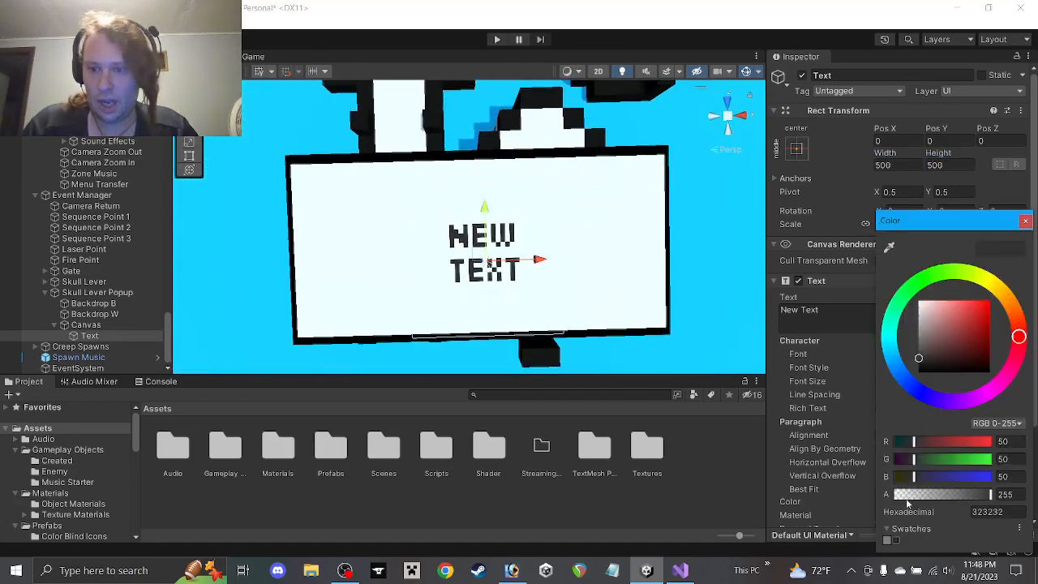
pyautogui.moveTo(915, 351); pyautogui.dragTo(873, 452)
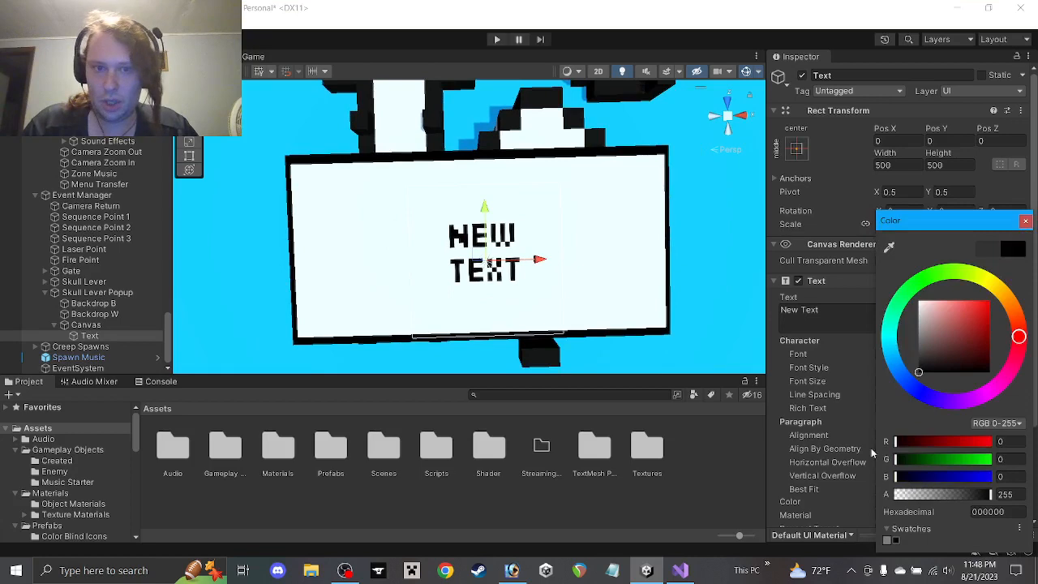
pyautogui.click(1026, 222)
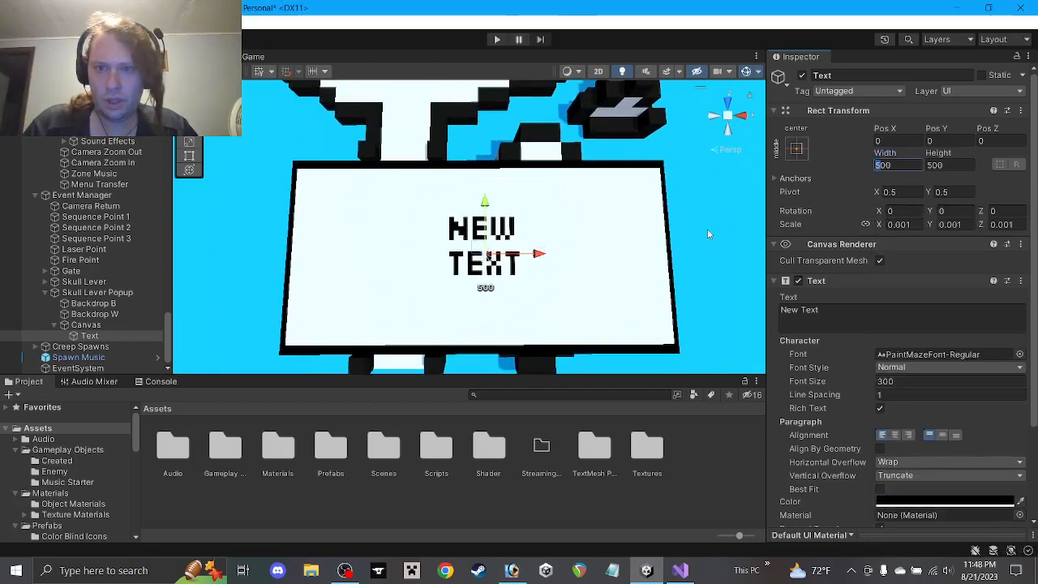
# Enlarge the text box to 1000 by 1000
pyautogui.doubleClick(882, 164)
pyautogui.write('1000')
pyautogui.keyDown('alt'); pyautogui.moveTo(559, 216); pyautogui.dragTo(542, 298); pyautogui.keyUp('alt')
pyautogui.scroll(-3, 542, 298)
pyautogui.write('1000')
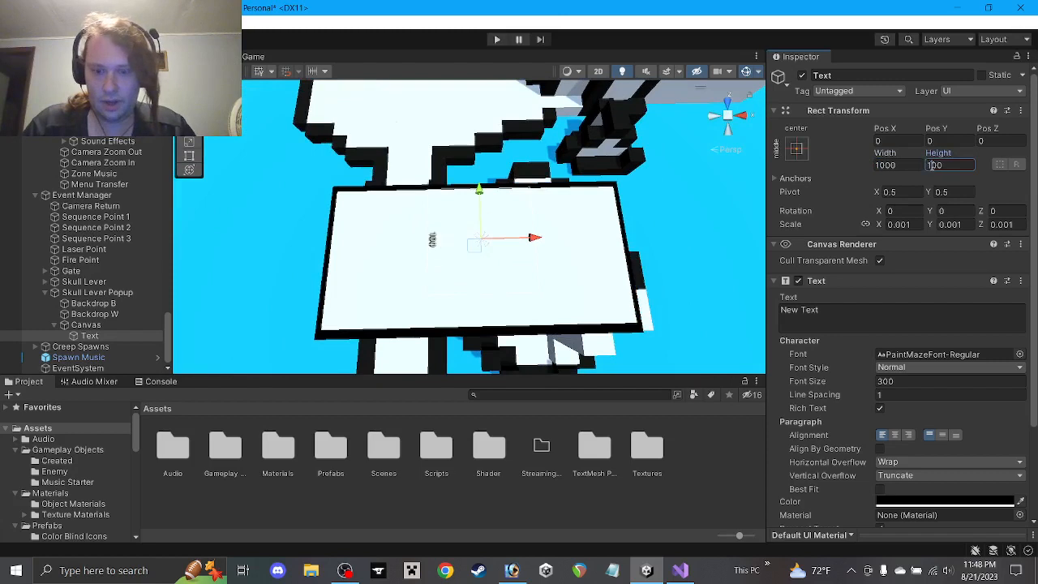
pyautogui.keyDown('alt'); pyautogui.moveTo(530, 211); pyautogui.dragTo(520, 261); pyautogui.keyUp('alt')
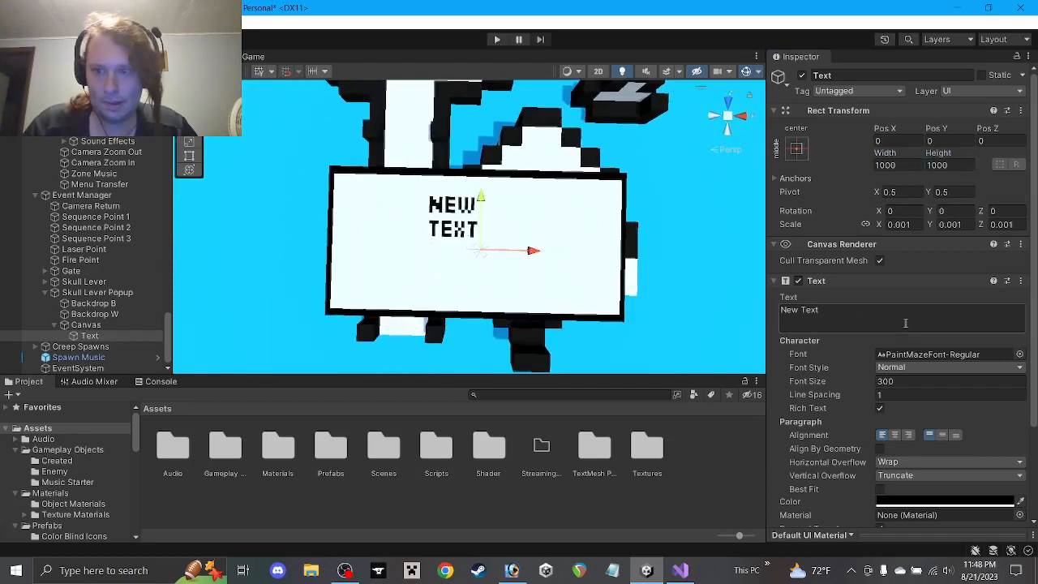
# Centre the text vertically and horizontally with middle and center alignment
pyautogui.click(943, 436)
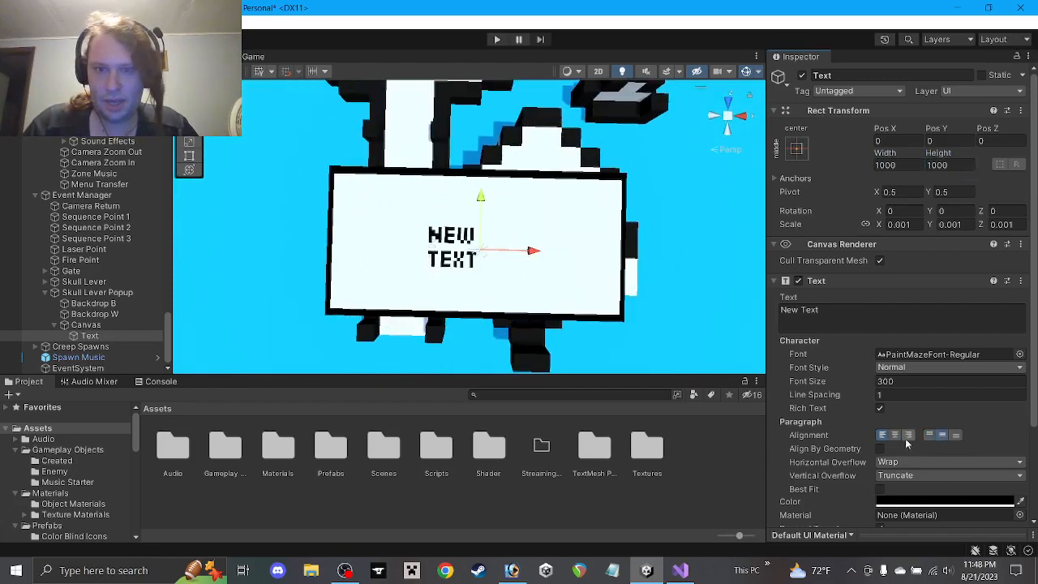
pyautogui.click(897, 436)
pyautogui.keyDown('alt'); pyautogui.moveTo(539, 306); pyautogui.dragTo(490, 180); pyautogui.keyUp('alt')
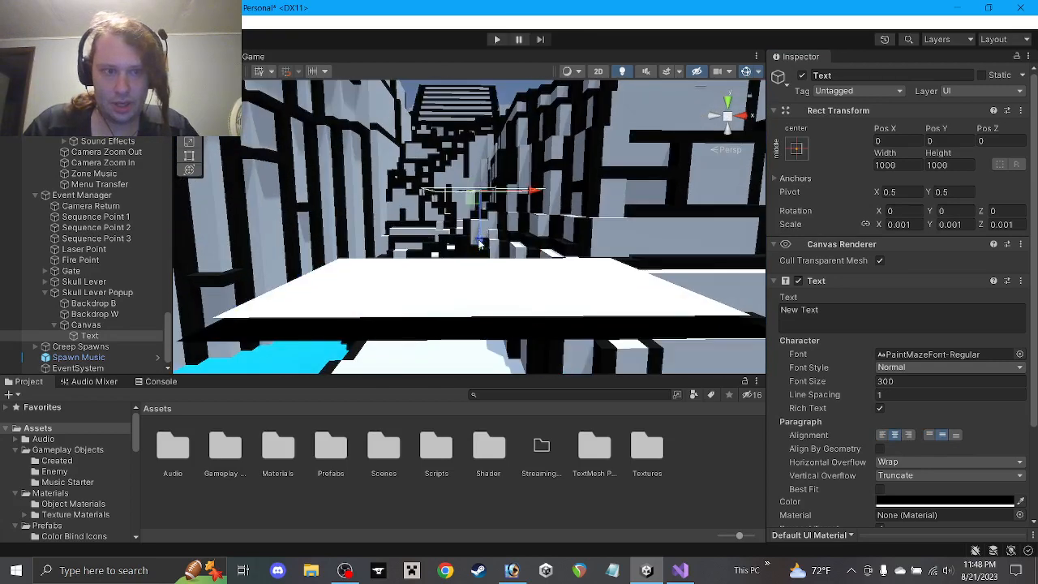
# Set the Canvas Pos Z back to 0
pyautogui.click(121, 326)
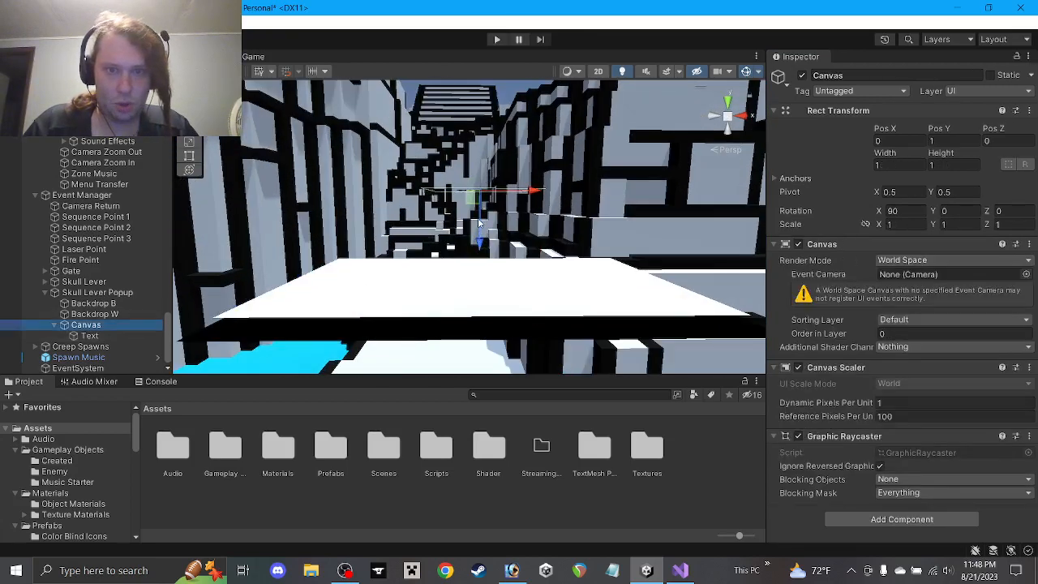
pyautogui.moveTo(478, 218); pyautogui.dragTo(478, 282)
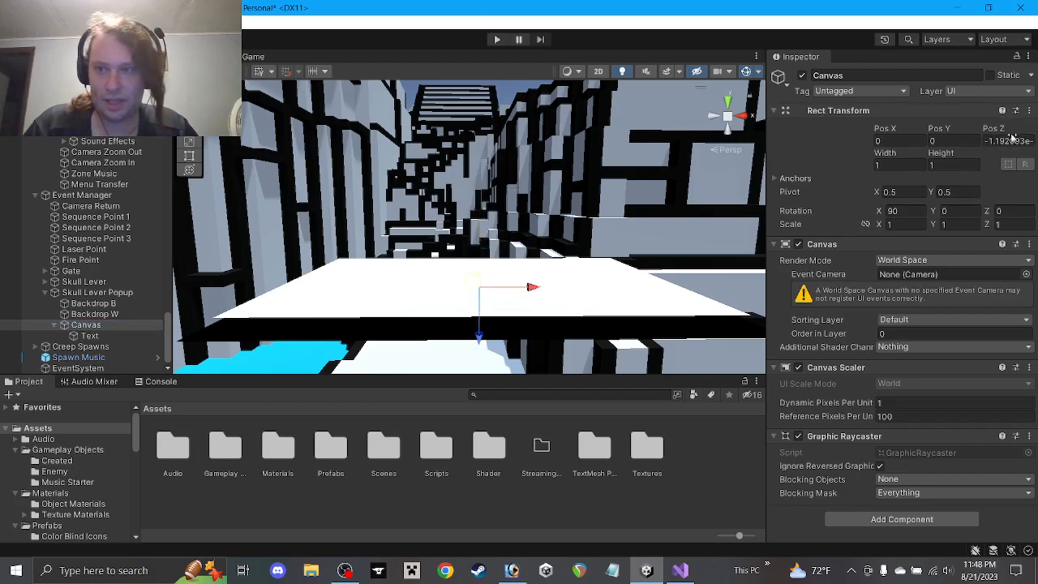
pyautogui.click(1006, 141)
pyautogui.write('0')
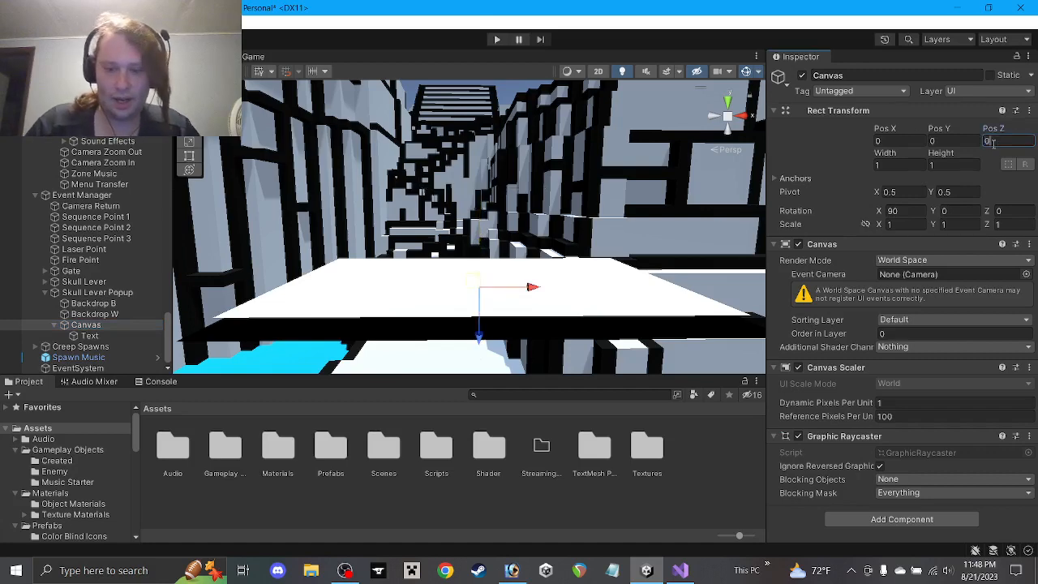
pyautogui.write('1')
pyautogui.press('Return')
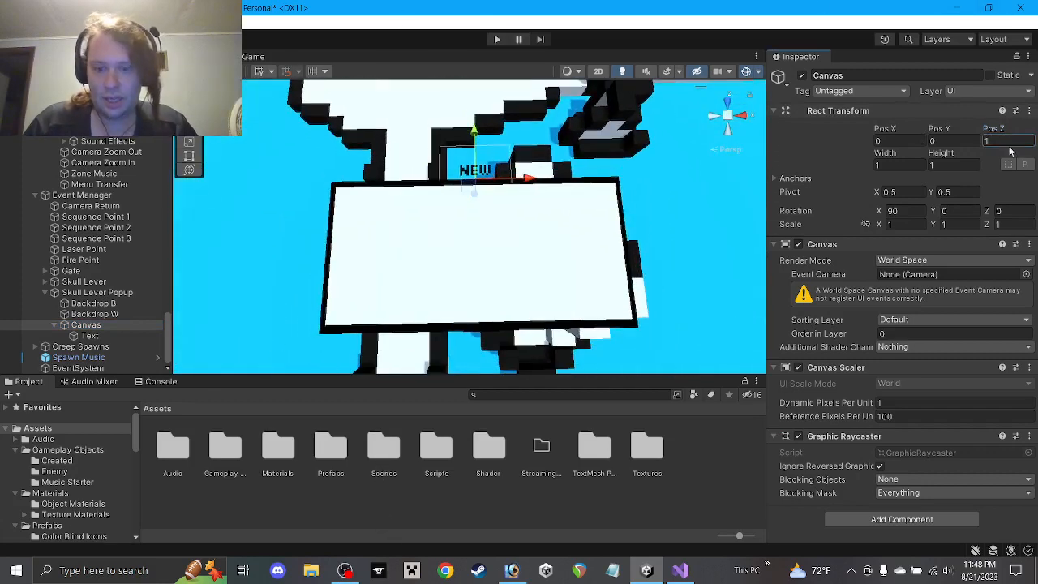
pyautogui.press('BackSpace')
pyautogui.write('0')
# Set the Canvas Pos Y to 0.2 and frame it in view
pyautogui.click(961, 140)
pyautogui.write('1')
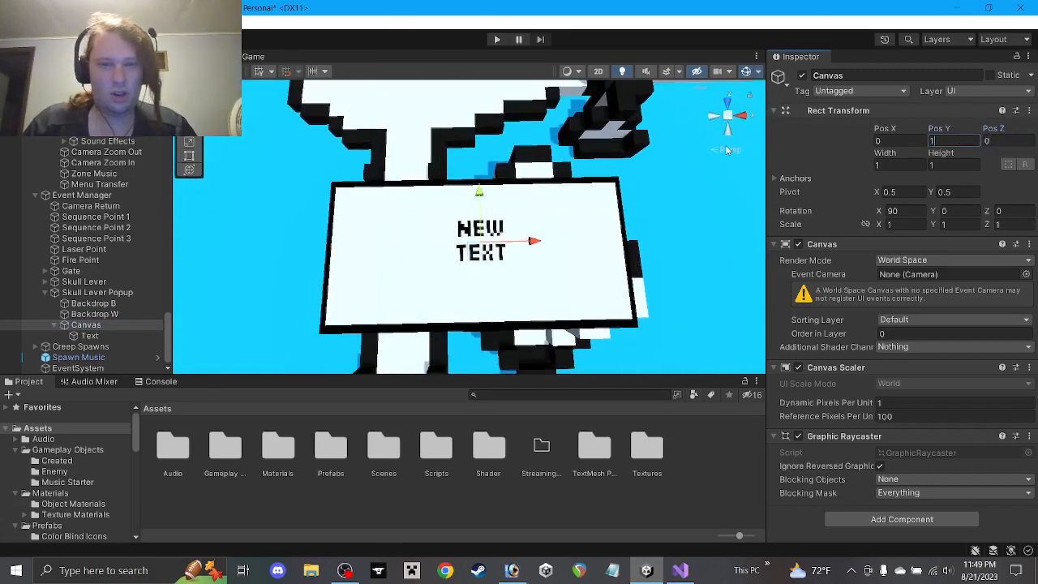
pyautogui.keyDown('alt'); pyautogui.moveTo(656, 206); pyautogui.dragTo(649, 81); pyautogui.keyUp('alt')
pyautogui.click(581, 570)
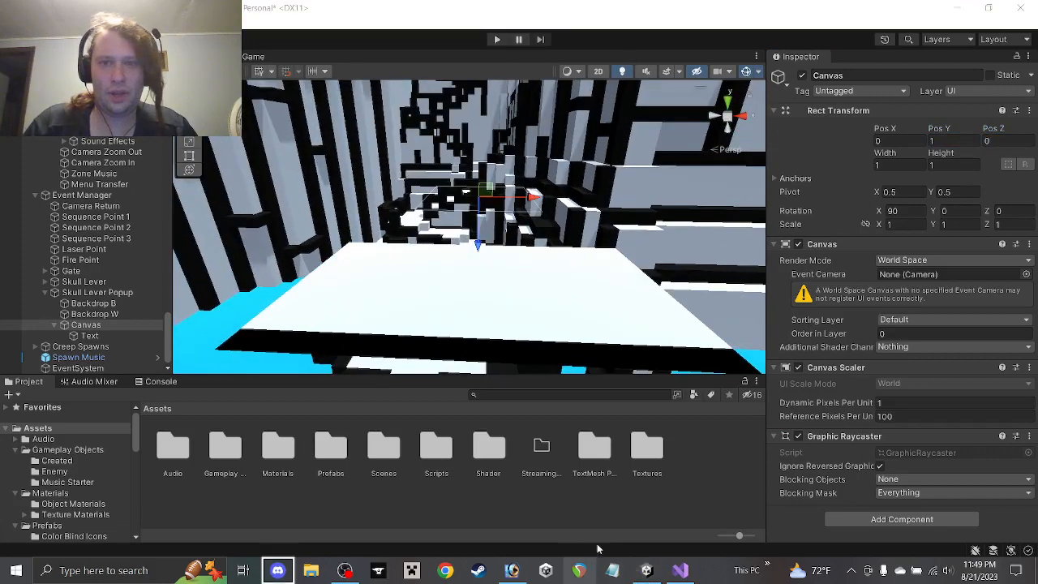
pyautogui.click(635, 129)
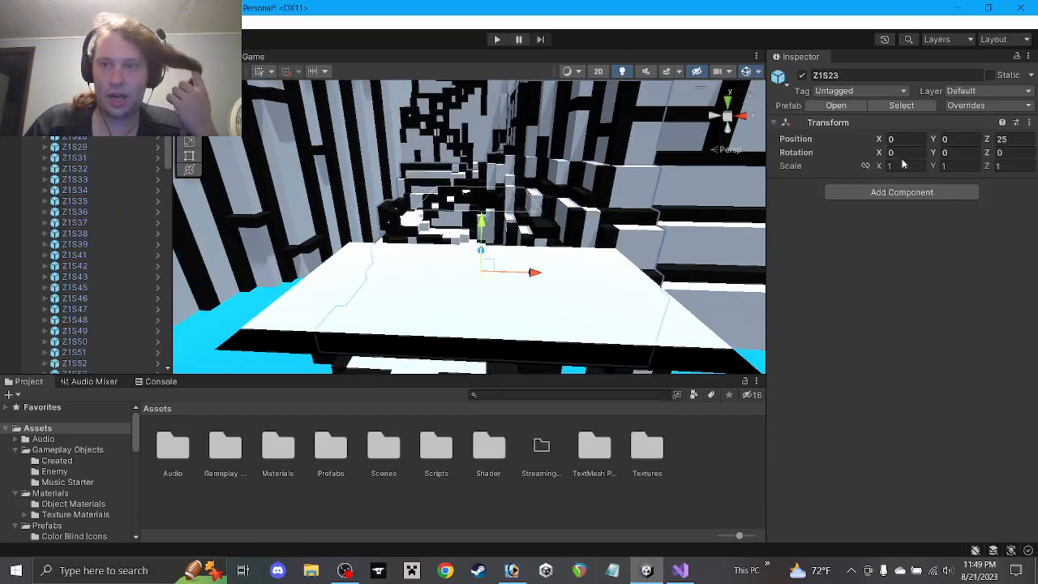
pyautogui.scroll(10, 134, 202)
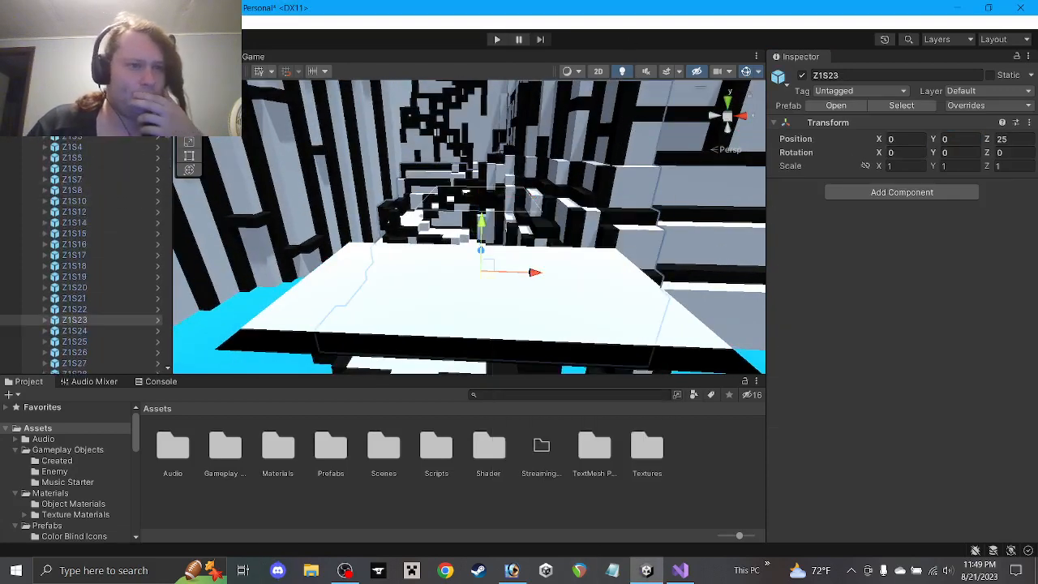
pyautogui.scroll(-5, 137, 209)
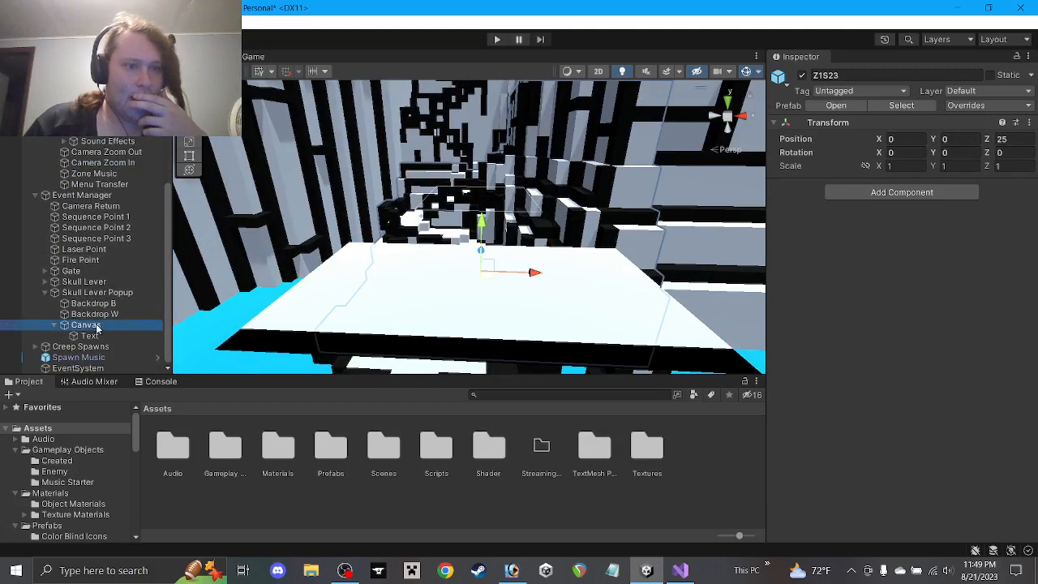
pyautogui.click(86, 324)
pyautogui.click(943, 143)
pyautogui.write('0')
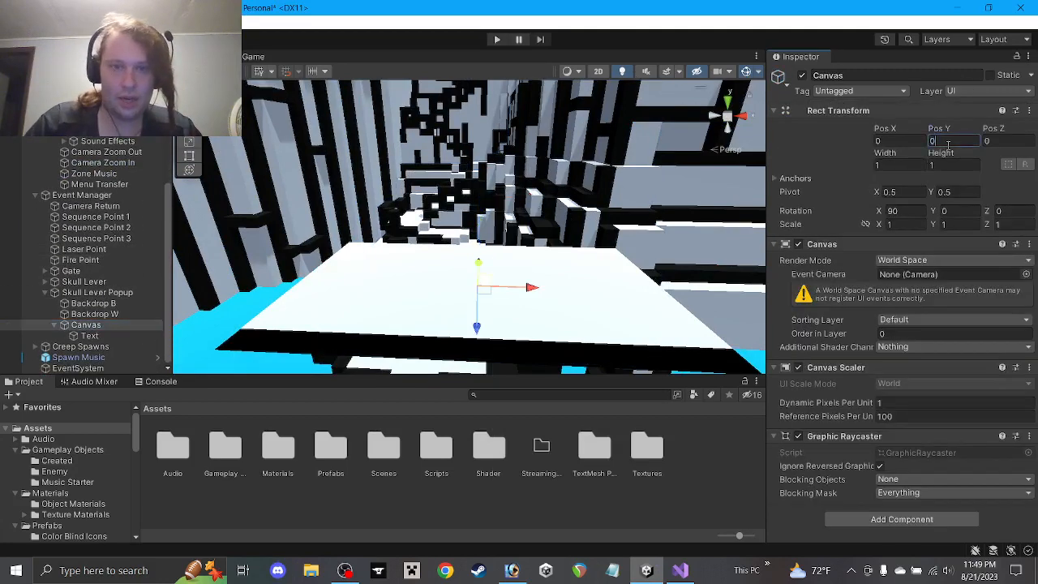
pyautogui.write('.2')
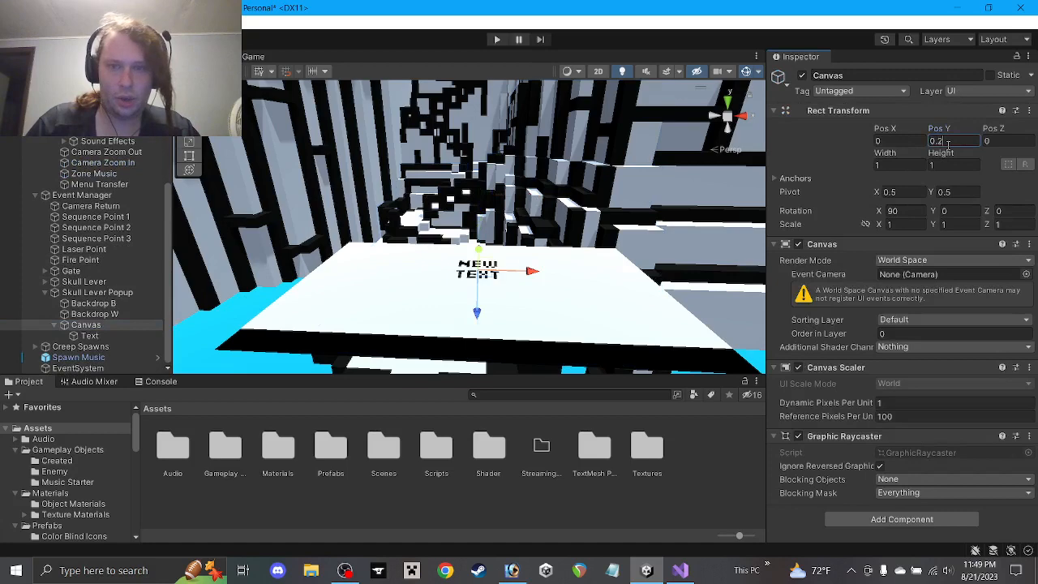
pyautogui.press('Return')
pyautogui.press('f')
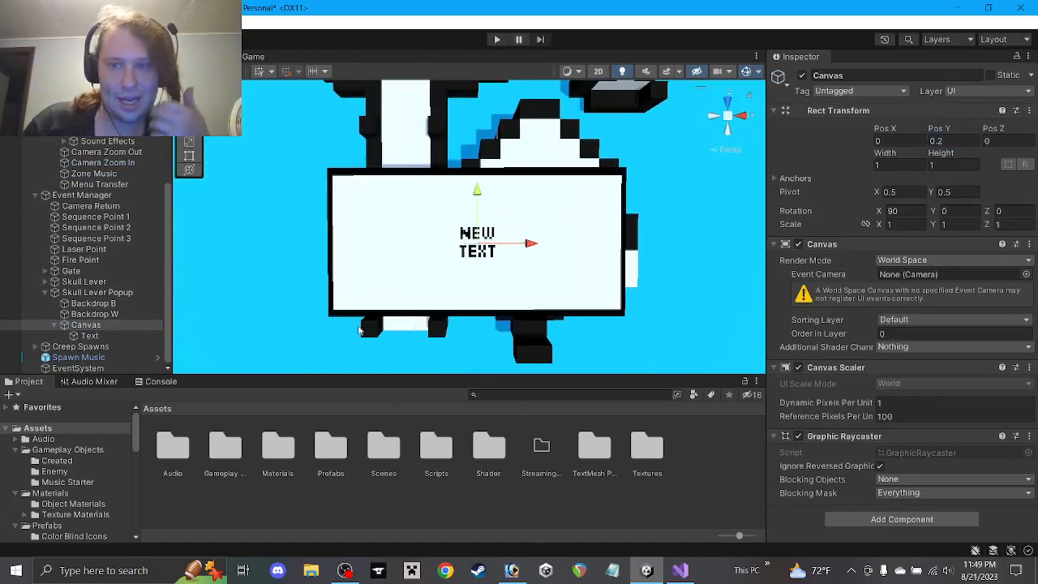
pyautogui.click(90, 335)
# Resize the popup Canvas to width 4 and height 2
pyautogui.press('f')
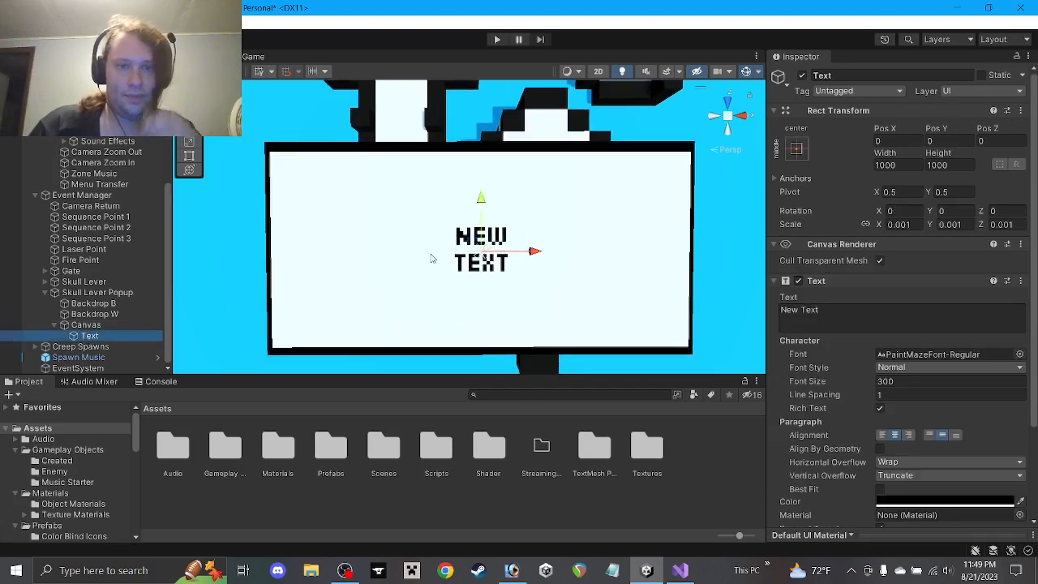
pyautogui.keyDown('alt'); pyautogui.moveTo(443, 275); pyautogui.dragTo(453, 161); pyautogui.keyUp('alt')
pyautogui.moveTo(456, 226); pyautogui.dragTo(456, 168, button='middle')
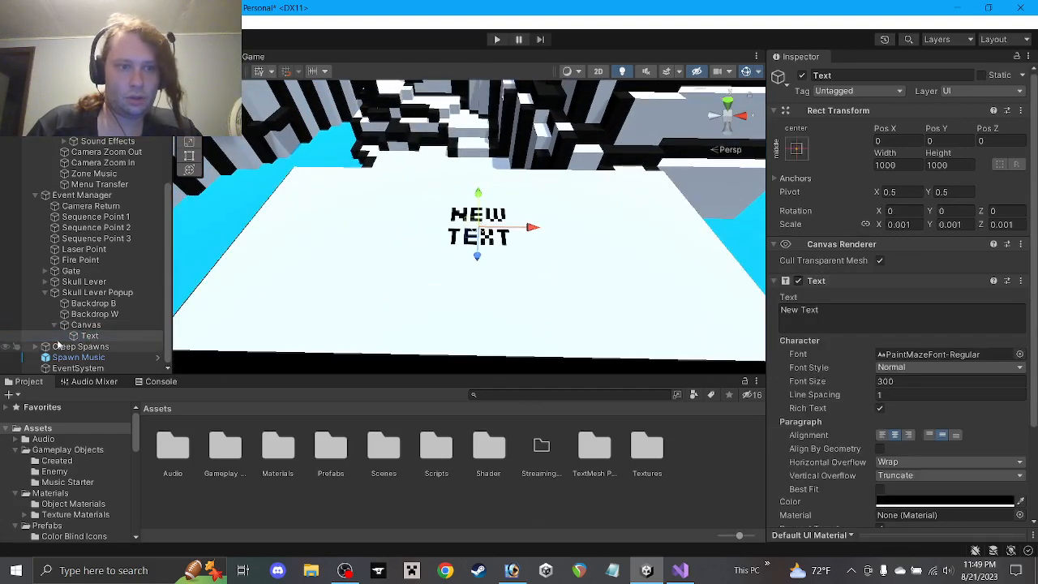
pyautogui.click(86, 325)
pyautogui.keyDown('alt'); pyautogui.moveTo(448, 210); pyautogui.dragTo(452, 166); pyautogui.keyUp('alt')
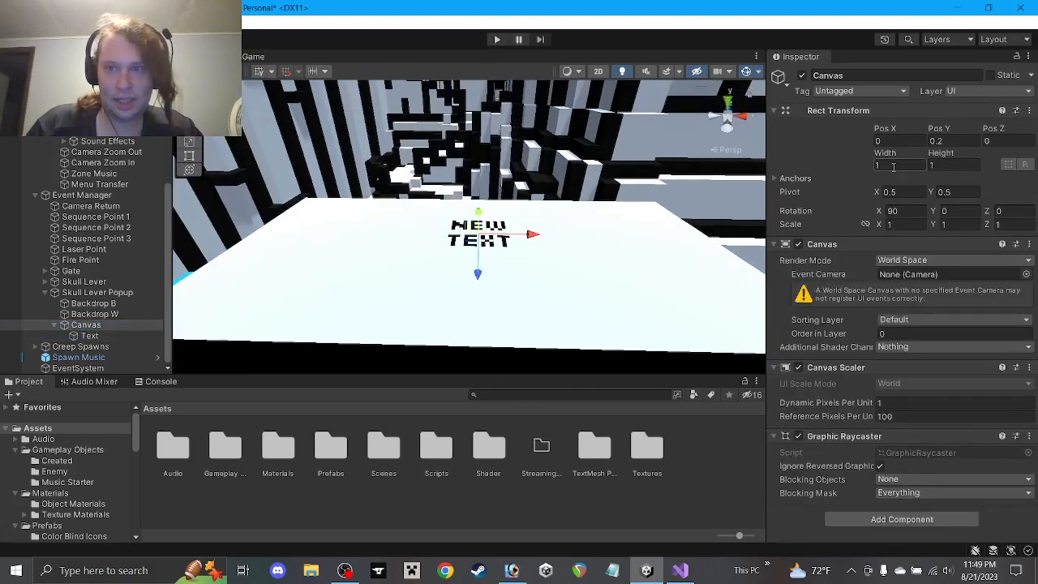
pyautogui.scroll(-4, 597, 189)
pyautogui.keyDown('alt'); pyautogui.moveTo(574, 236); pyautogui.dragTo(572, 113); pyautogui.keyUp('alt')
pyautogui.click(950, 163)
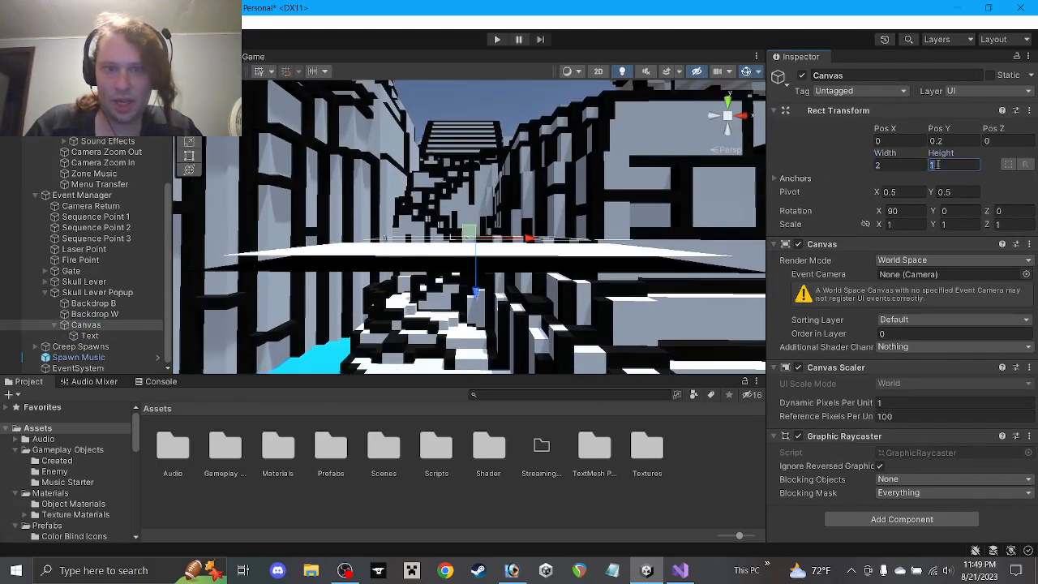
pyautogui.write('2')
pyautogui.keyDown('alt'); pyautogui.moveTo(559, 186); pyautogui.dragTo(657, 477); pyautogui.keyUp('alt')
pyautogui.click(907, 164)
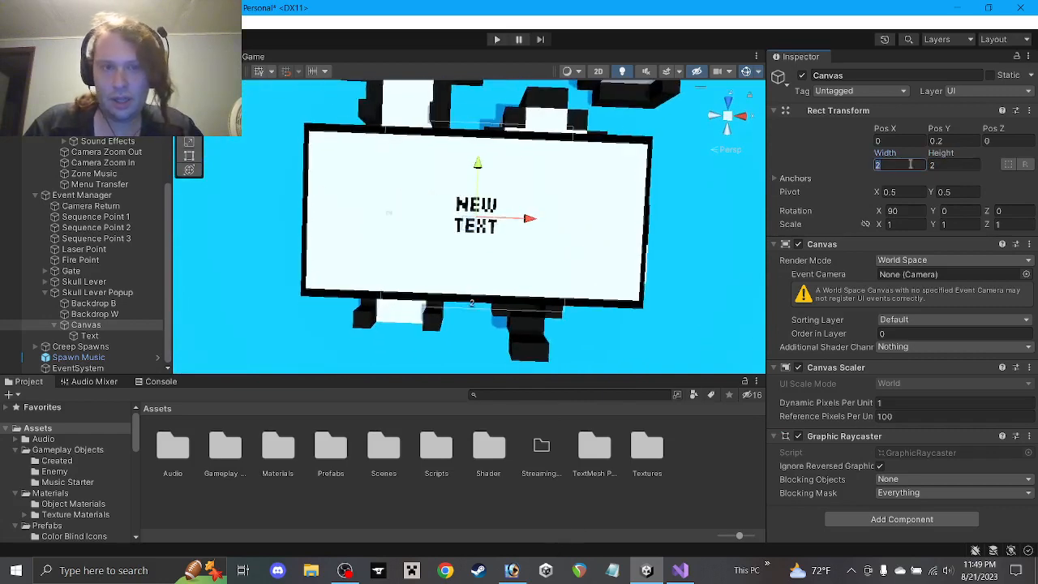
pyautogui.write('34')
pyautogui.press('BackSpace')
pyautogui.press('BackSpace')
pyautogui.write('4')
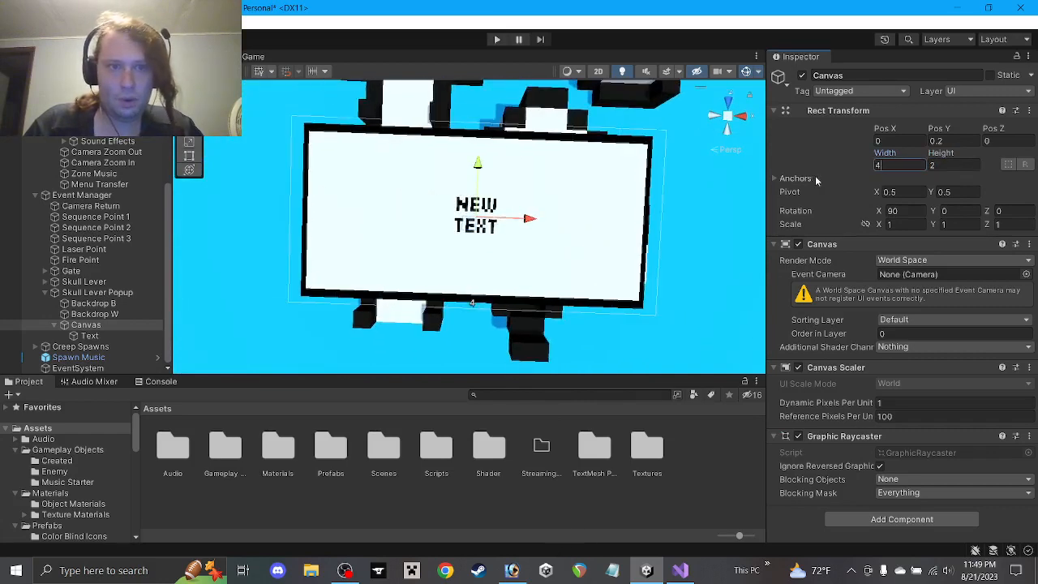
pyautogui.keyDown('alt'); pyautogui.moveTo(538, 219); pyautogui.dragTo(540, 193); pyautogui.keyUp('alt')
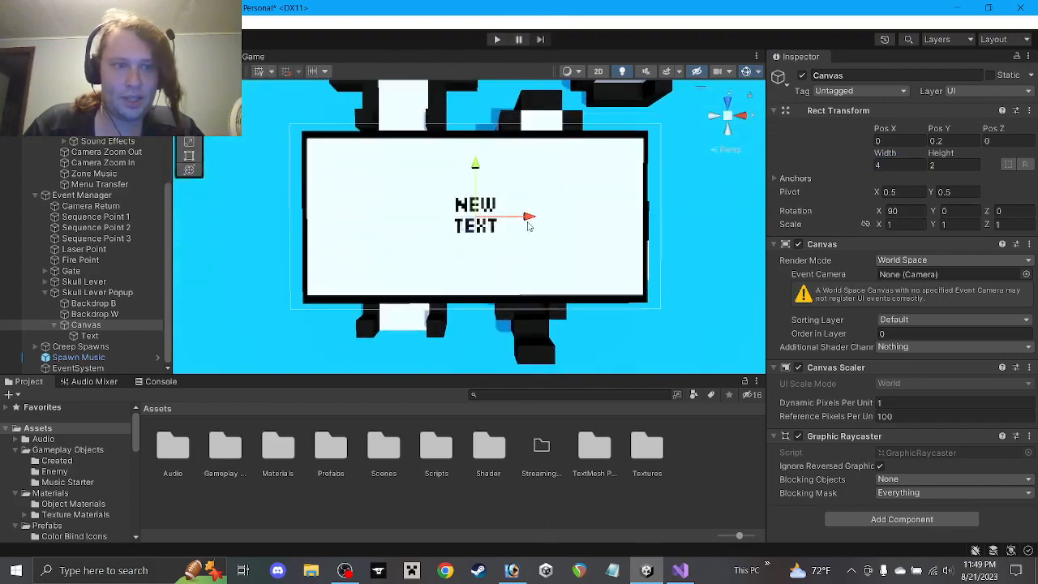
# Resize the Text box to 4000 by 2000
pyautogui.click(96, 335)
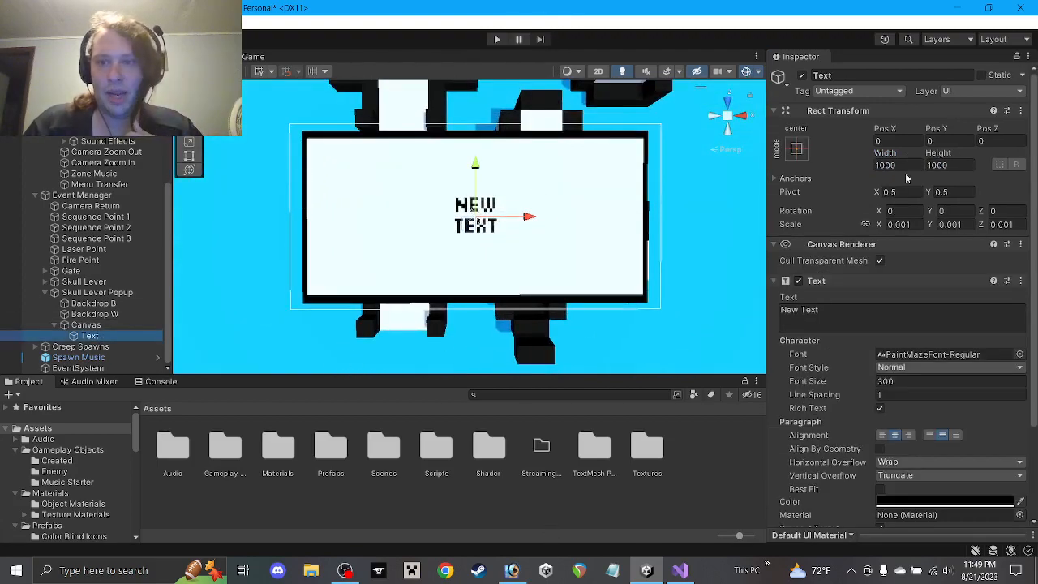
pyautogui.keyDown('alt'); pyautogui.moveTo(639, 255); pyautogui.dragTo(629, 498); pyautogui.keyUp('alt')
pyautogui.click(880, 165)
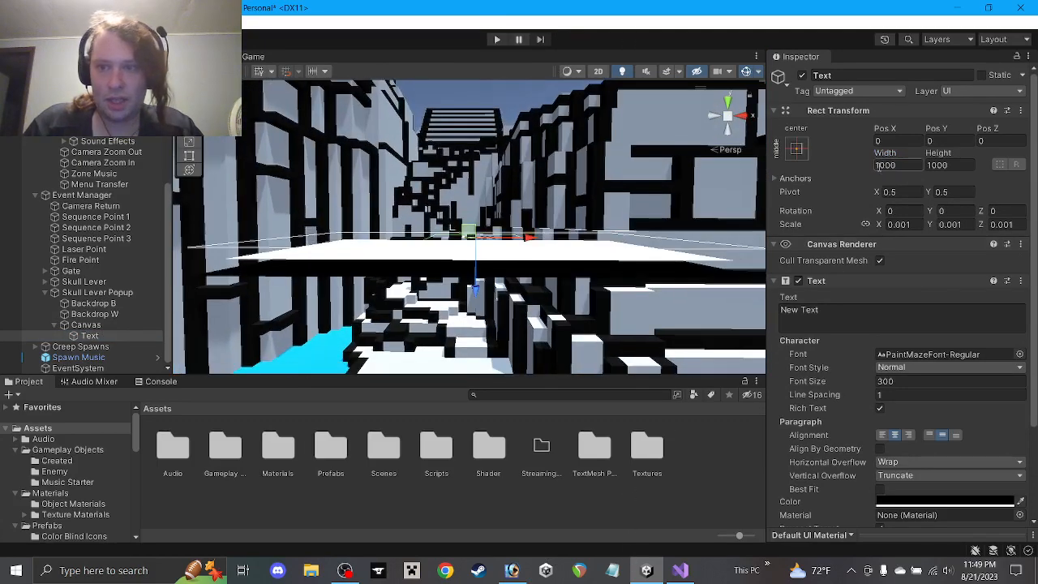
pyautogui.write('4')
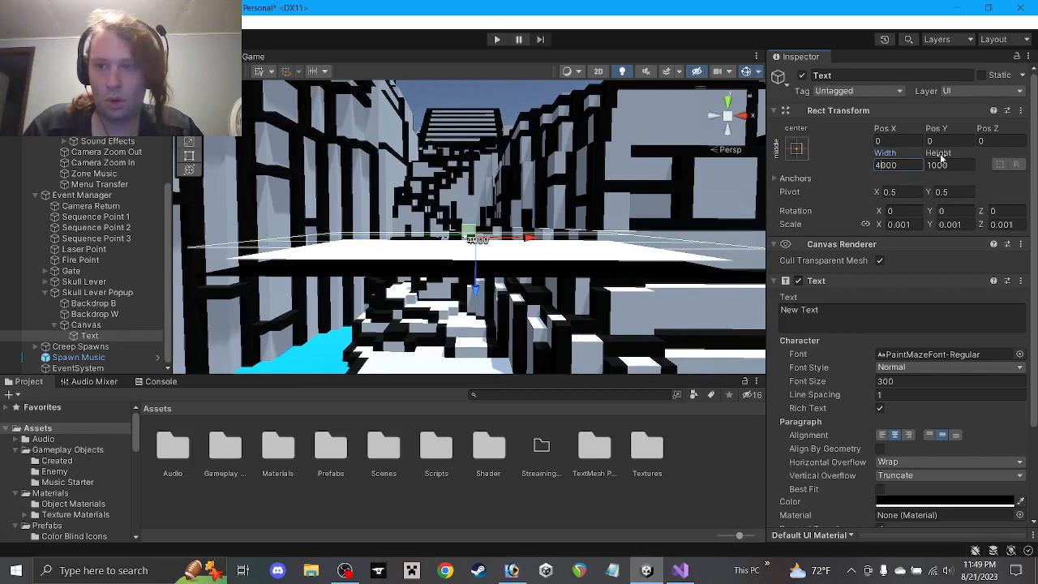
pyautogui.moveTo(927, 165); pyautogui.dragTo(932, 164)
pyautogui.write('2')
pyautogui.keyDown('alt'); pyautogui.moveTo(496, 222); pyautogui.dragTo(533, 469); pyautogui.keyUp('alt')
pyautogui.keyDown('alt'); pyautogui.moveTo(498, 312); pyautogui.dragTo(460, 365); pyautogui.keyUp('alt')
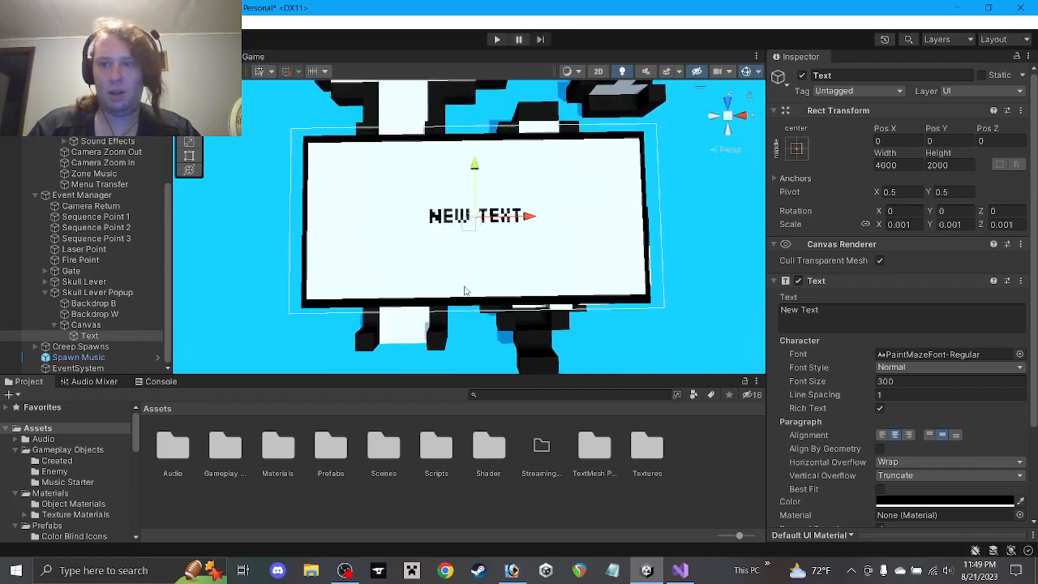
# Replace New Text with 'The Skull Level For This Zone' and 'Has now been activated' on two lines
pyautogui.click(839, 317)
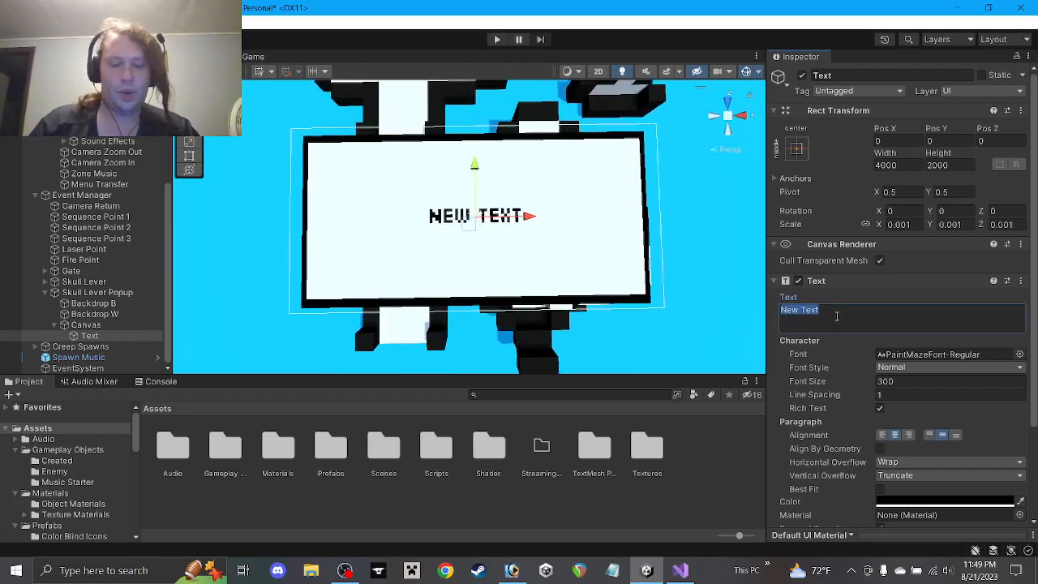
pyautogui.write('S')
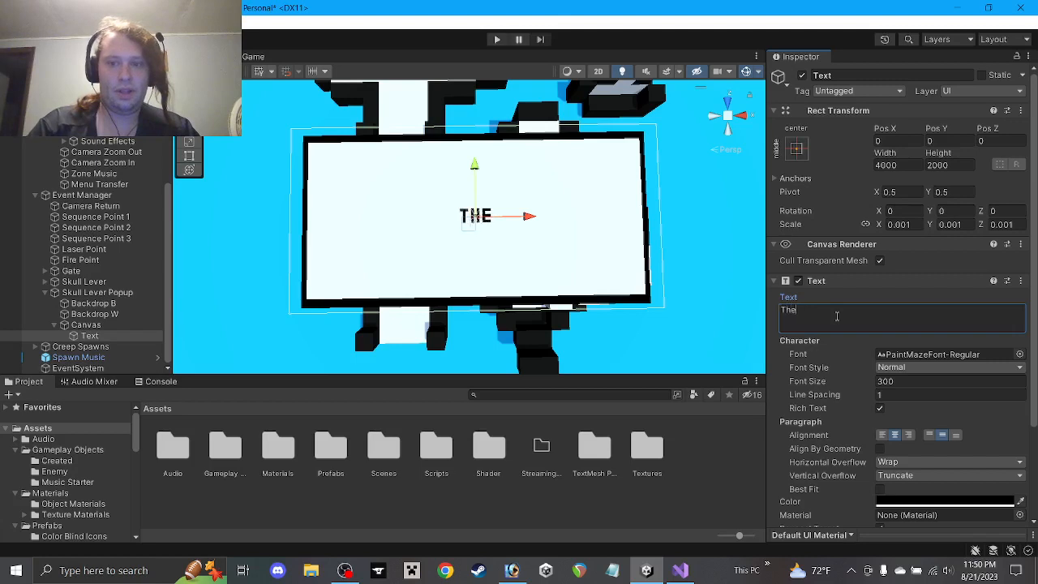
pyautogui.write('he Skull L')
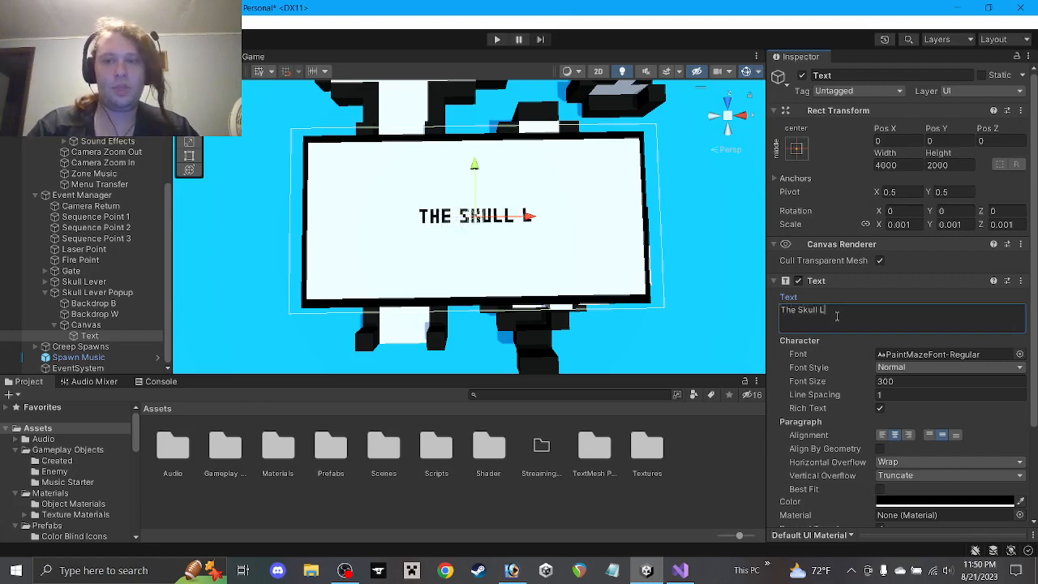
pyautogui.write('evel For This Zone')
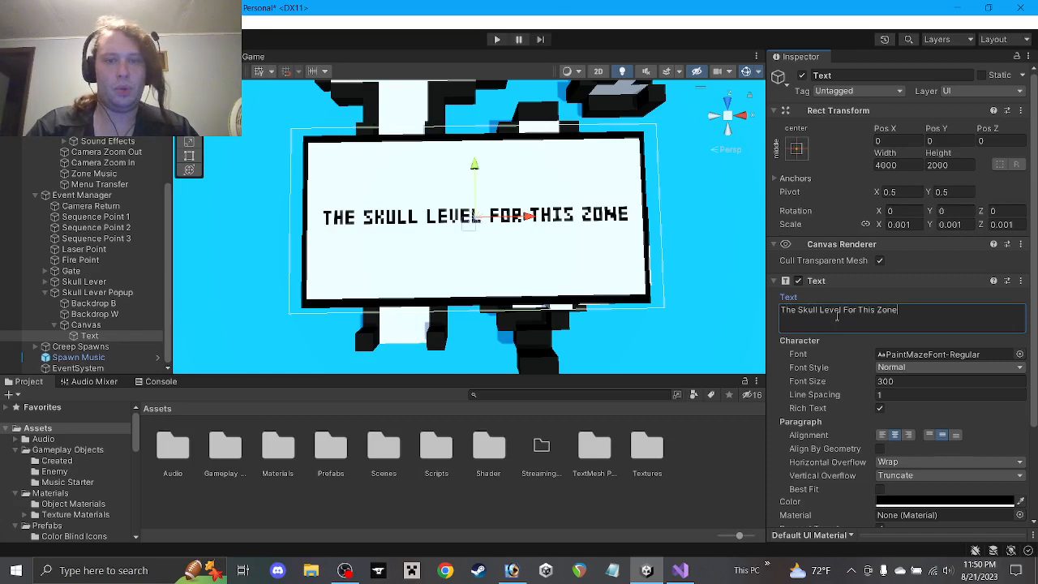
pyautogui.press('Return')
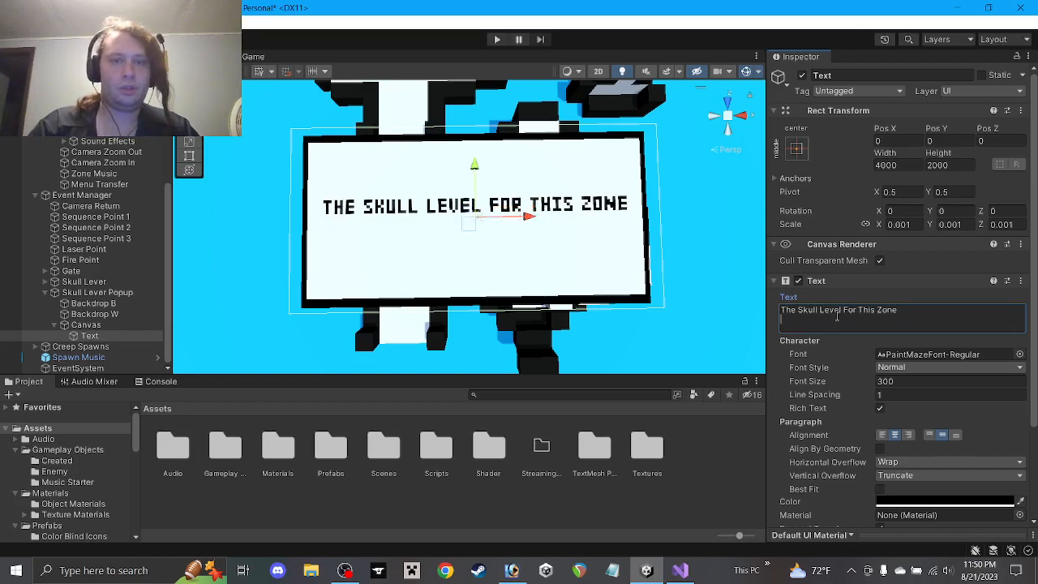
pyautogui.write('Has ')
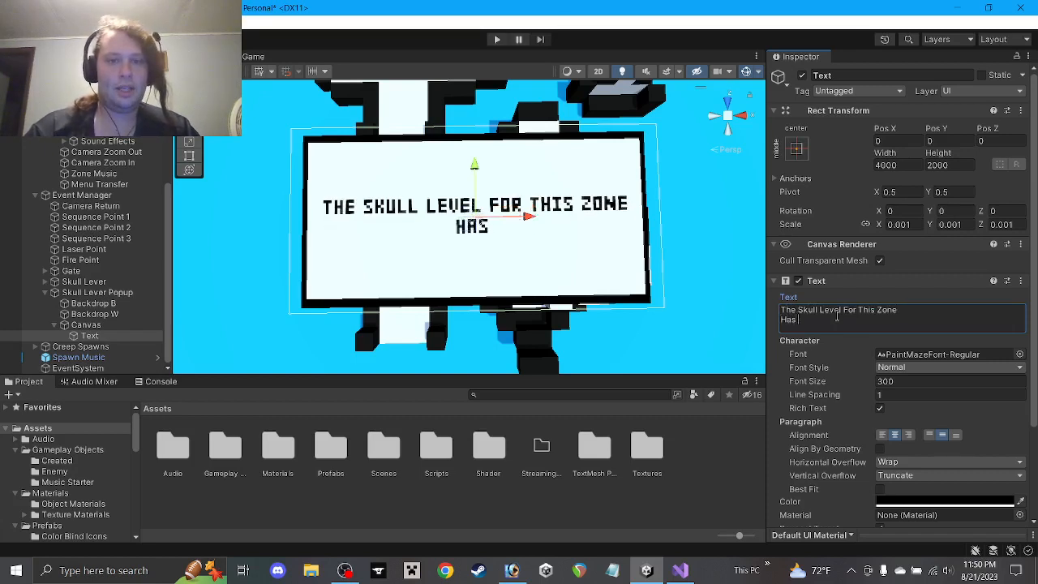
pyautogui.write('now been a')
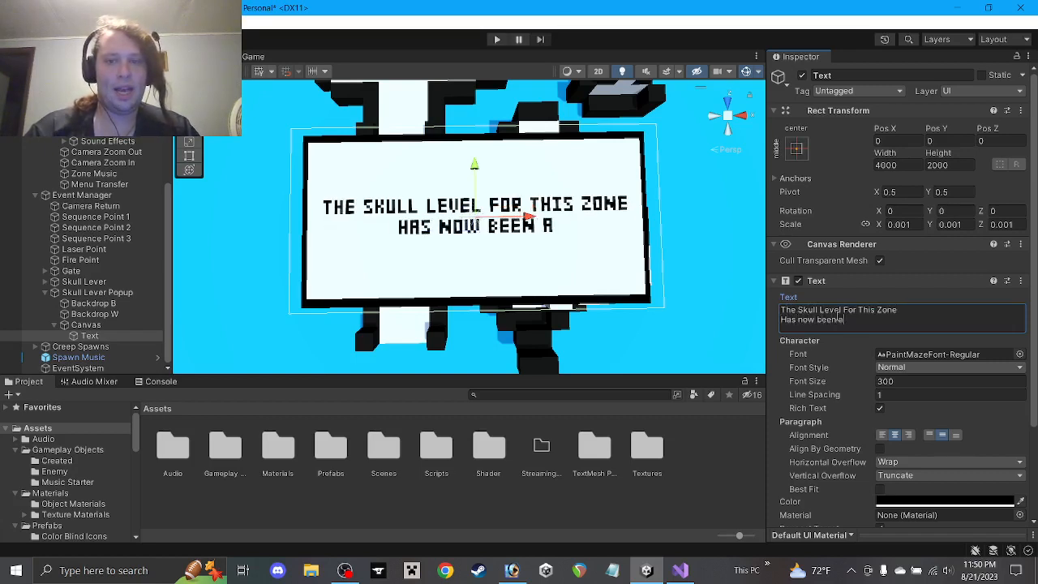
pyautogui.write('ctivated')
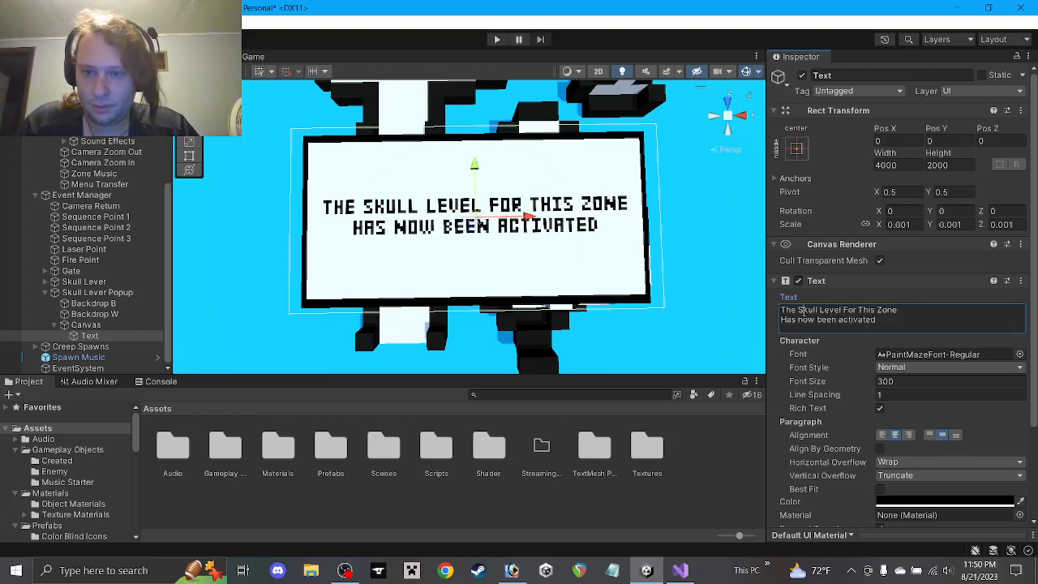
# Lowercase the words to read 'The skull level for this zone / has now been activated'
pyautogui.click(802, 312)
pyautogui.click(803, 311)
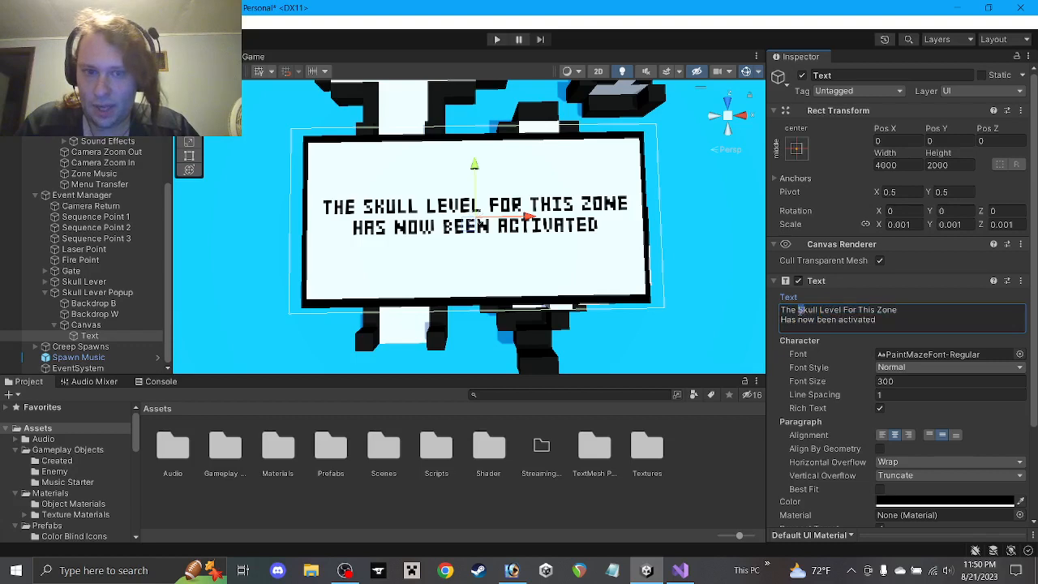
pyautogui.press('BackSpace')
pyautogui.write('s')
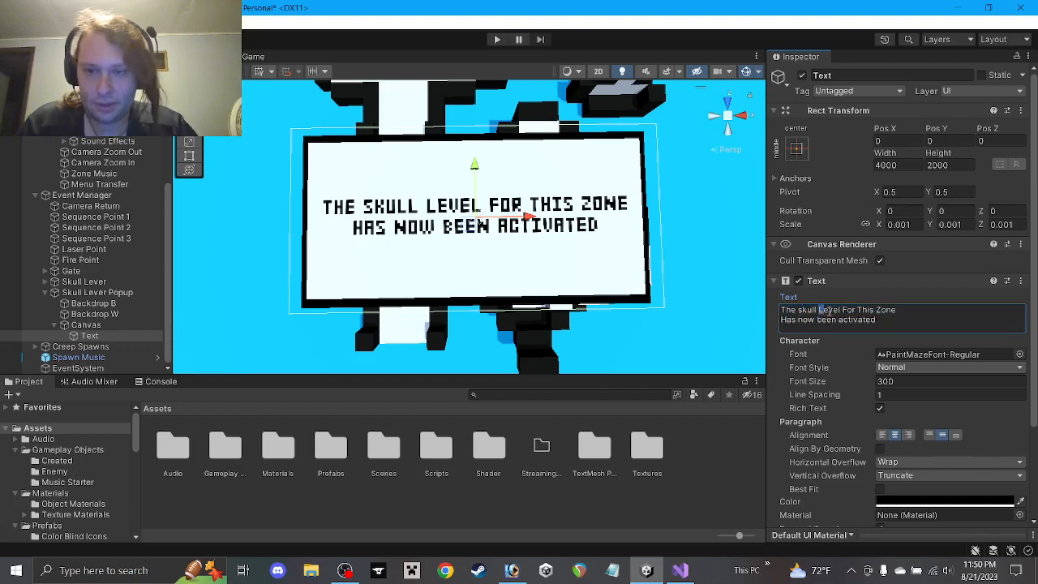
pyautogui.write('l')
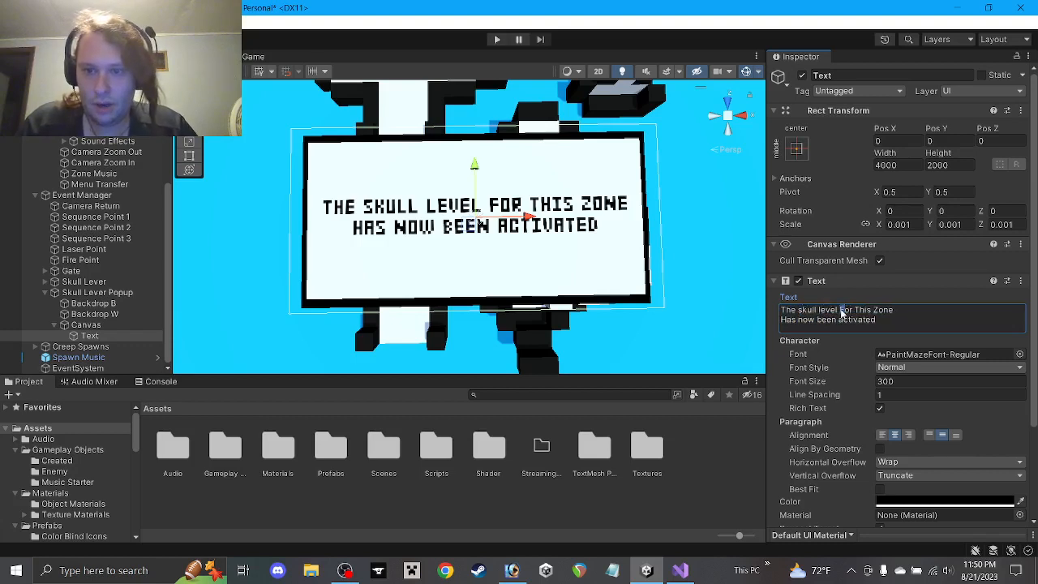
pyautogui.write('f')
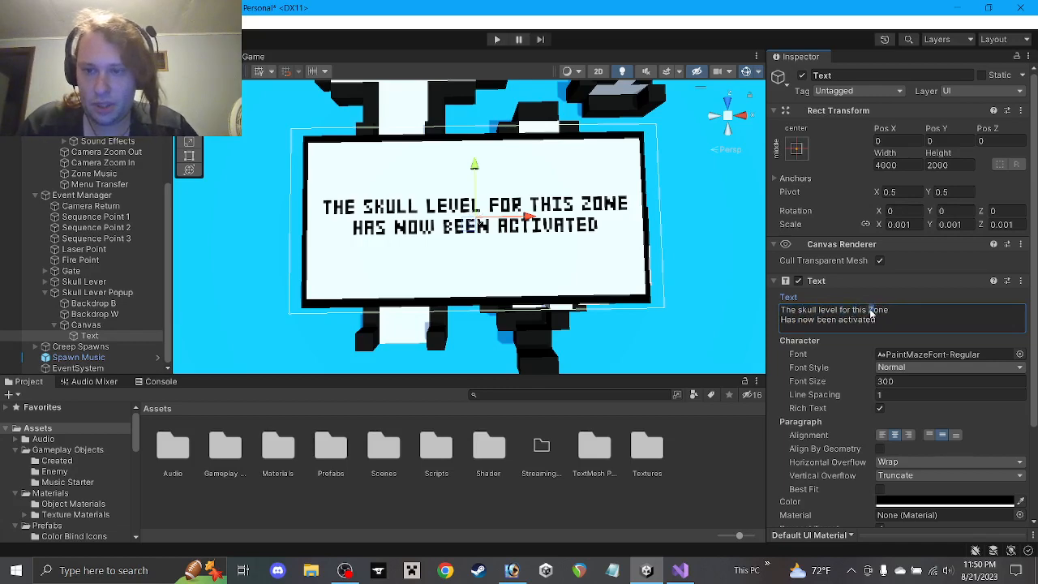
pyautogui.write('z')
pyautogui.write('h')
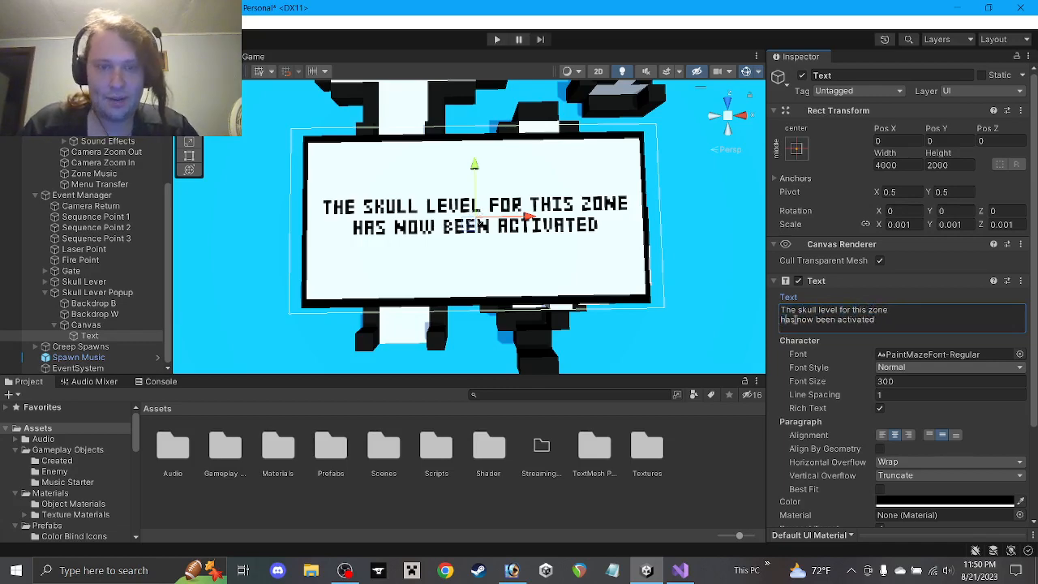
pyautogui.scroll(-8, 488, 255)
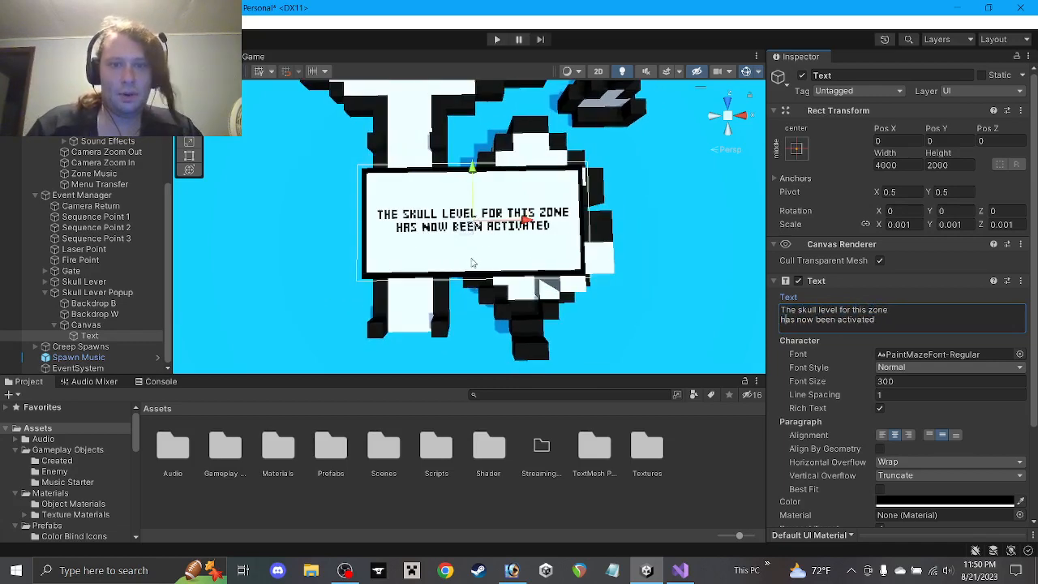
# Flatten the black Backdrop B to Scale Z 0.1
pyautogui.moveTo(476, 226)
pyautogui.keyDown('alt'); pyautogui.mouseDown()
pyautogui.moveTo(480, 244)
pyautogui.moveTo(468, 229)
pyautogui.mouseUp(); pyautogui.keyUp('alt')
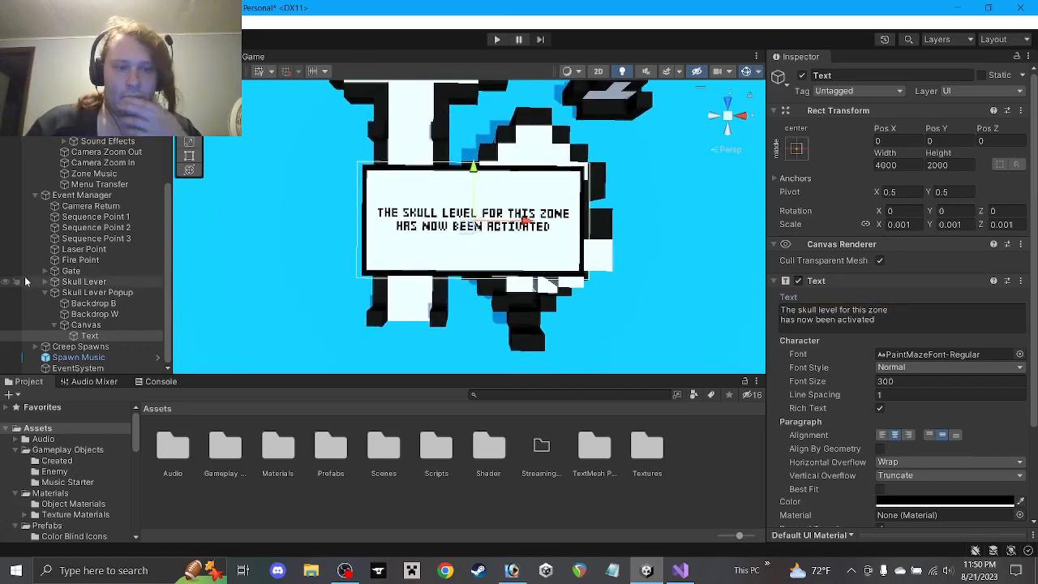
pyautogui.click(928, 166)
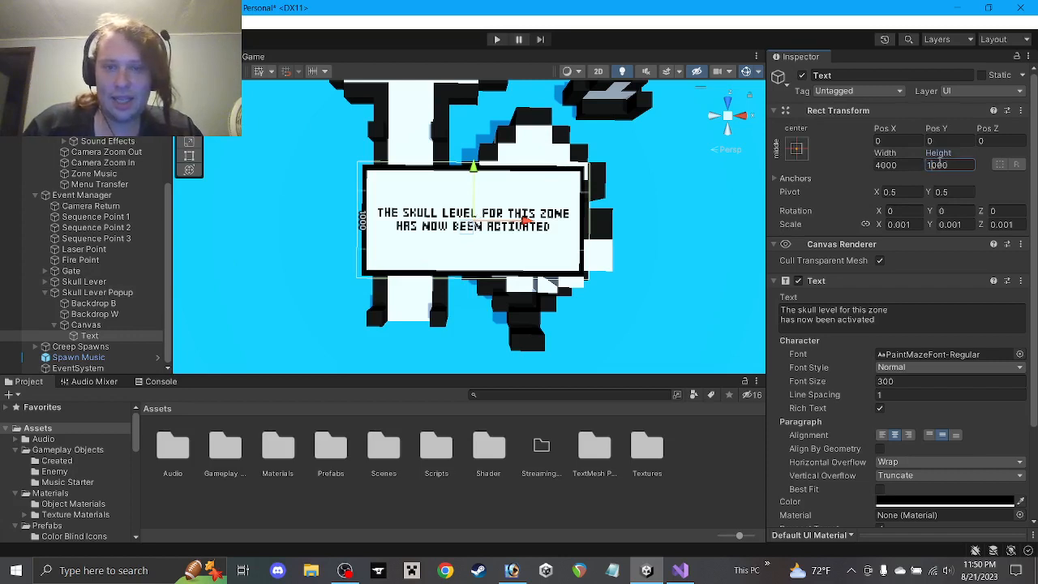
pyautogui.click(86, 326)
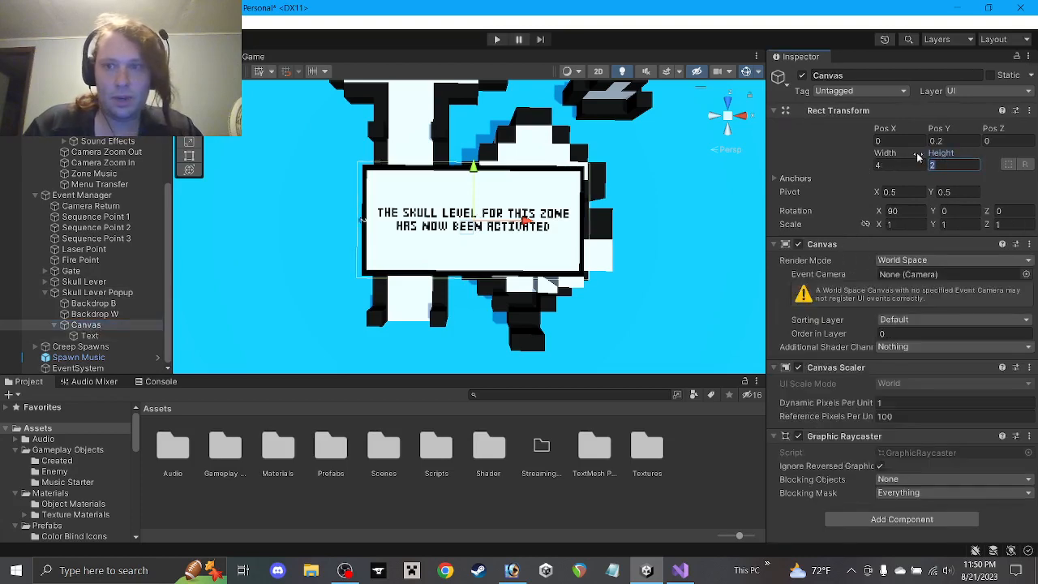
pyautogui.scroll(3, 464, 205)
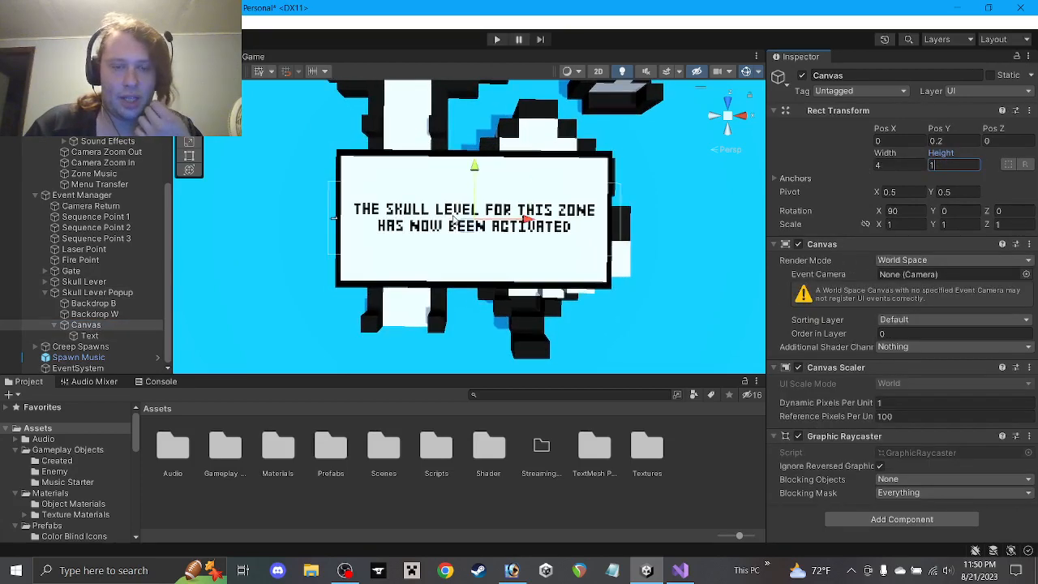
pyautogui.click(93, 314)
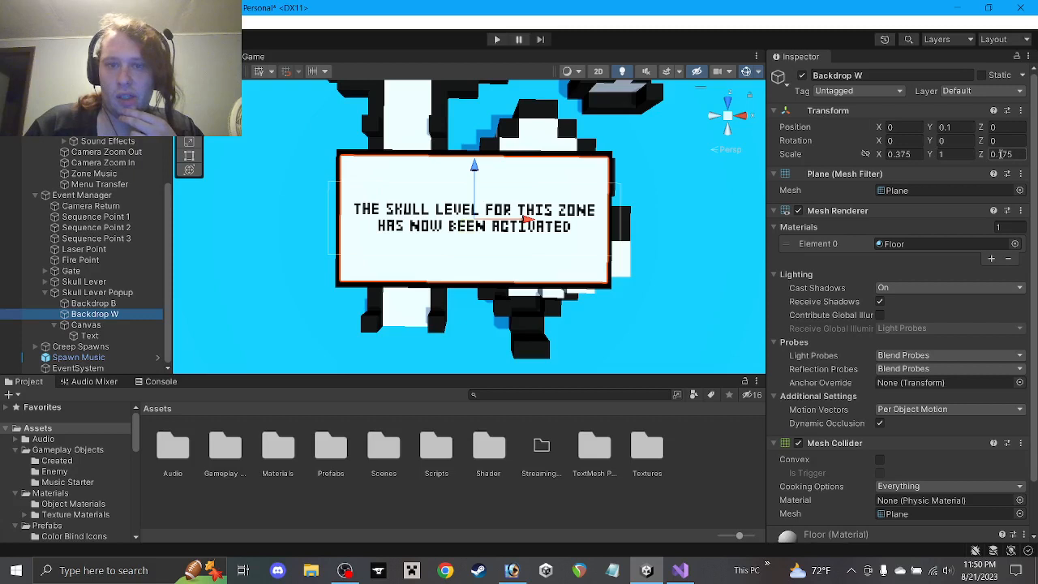
pyautogui.click(142, 303)
pyautogui.click(1002, 153)
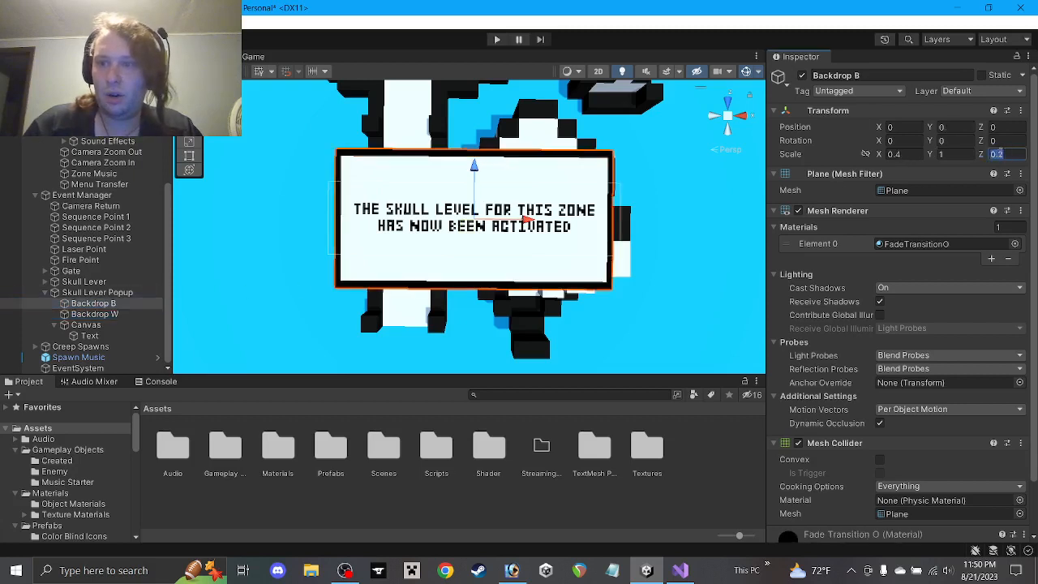
pyautogui.write('0.1')
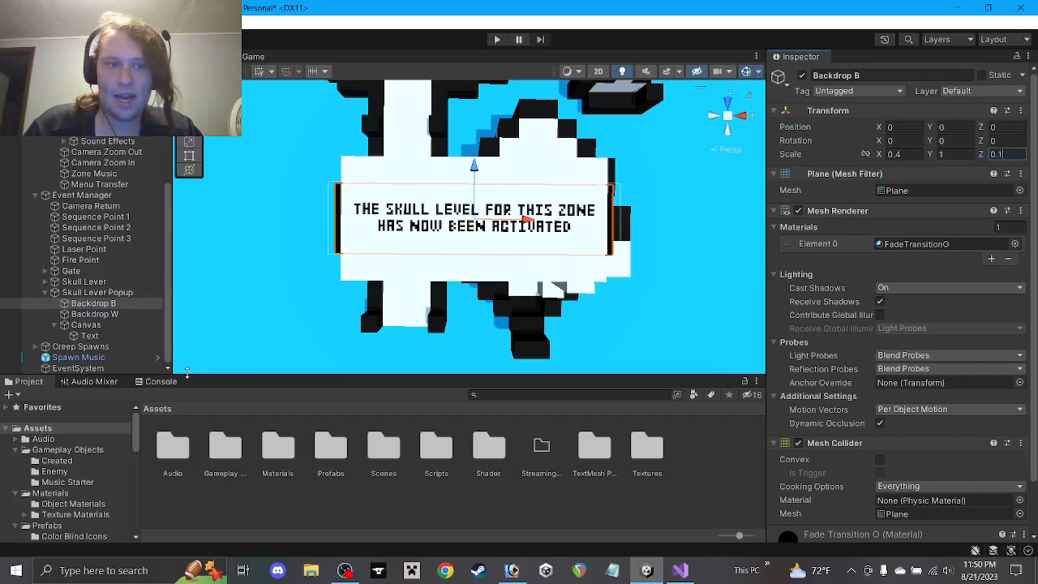
# Flatten the white Backdrop W to Scale Z 0.075
pyautogui.click(93, 314)
pyautogui.click(1004, 155)
pyautogui.write('0.075')
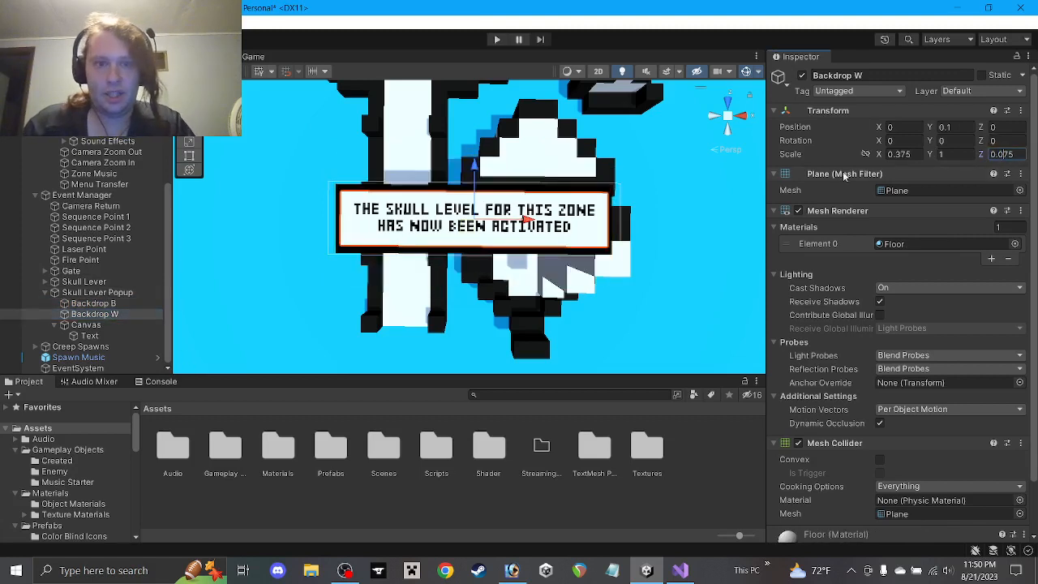
pyautogui.click(707, 459)
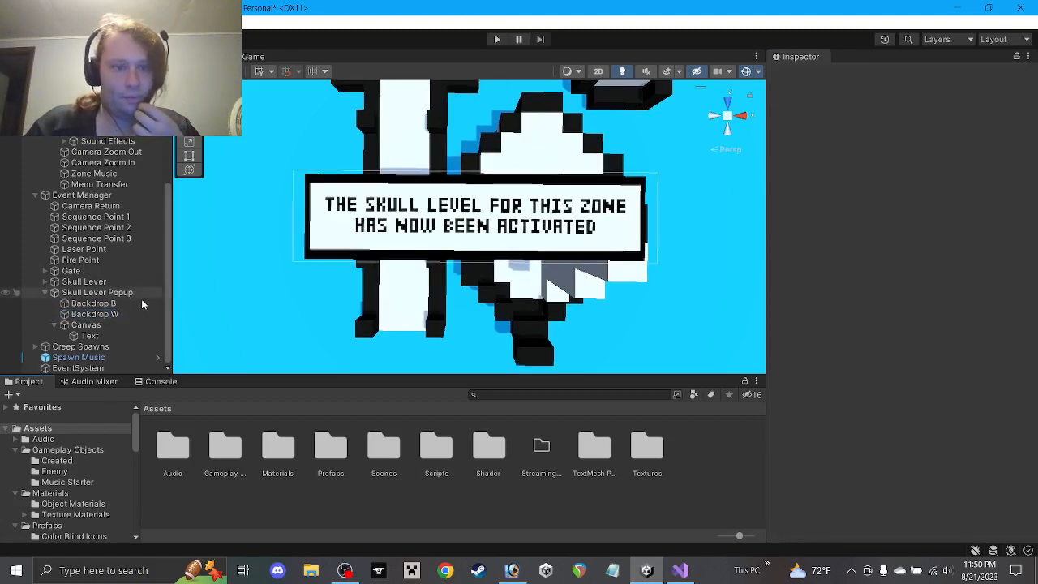
# Add a test line 'gta' below the popup's message text, then remove it again
pyautogui.click(96, 334)
pyautogui.click(922, 328)
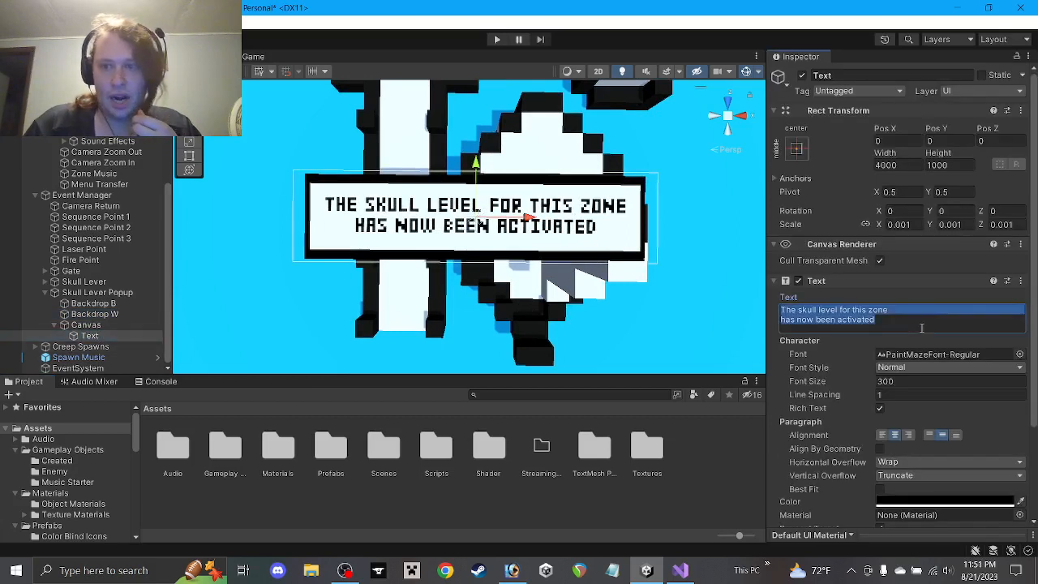
pyautogui.click(920, 328)
pyautogui.press('Return')
pyautogui.write('gta')
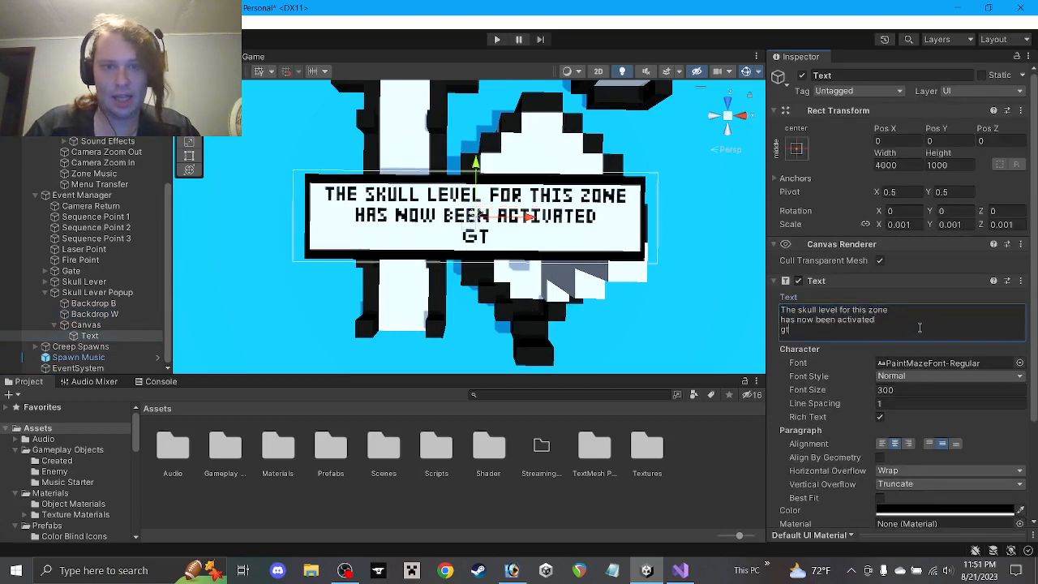
pyautogui.press('BackSpace')
pyautogui.press('BackSpace')
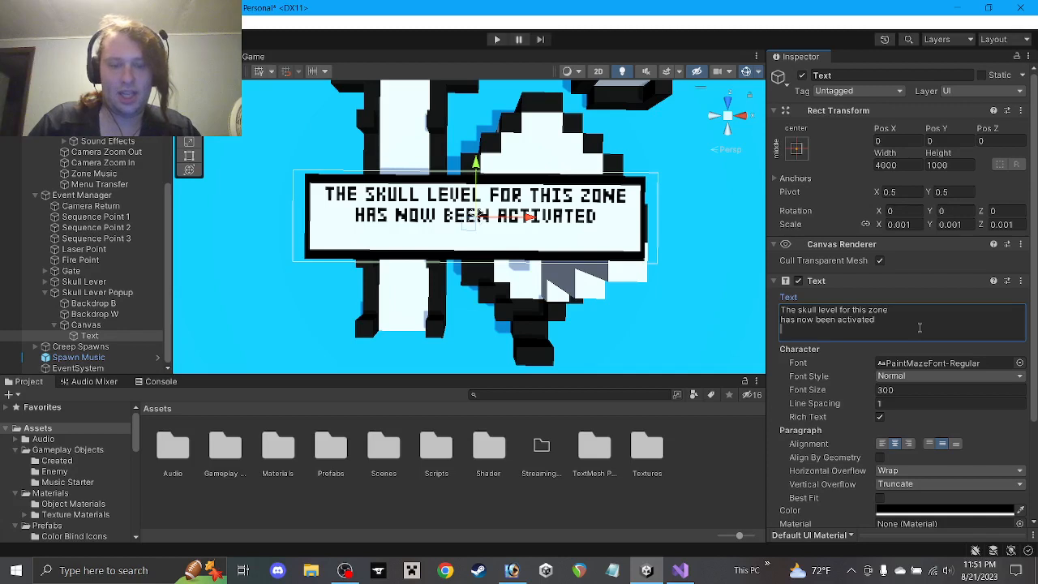
pyautogui.write('gta')
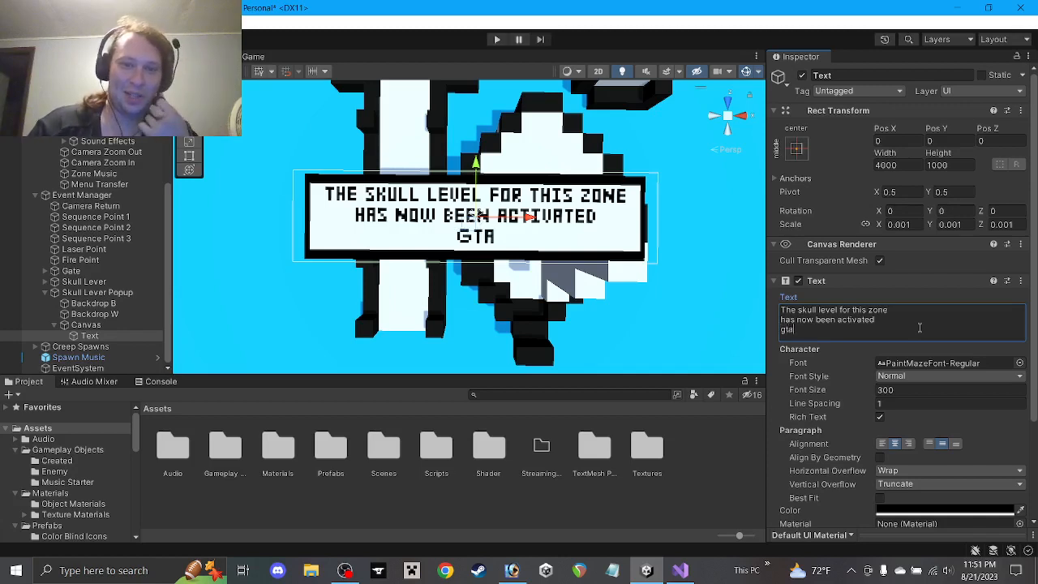
pyautogui.press('BackSpace')
pyautogui.press('BackSpace')
pyautogui.press('BackSpace')
pyautogui.press('BackSpace')
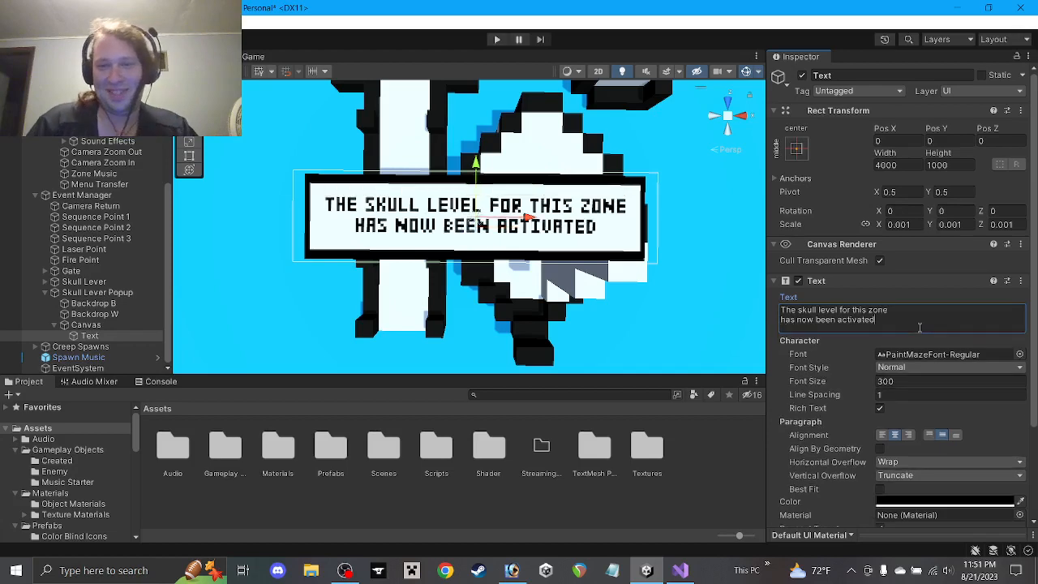
# Collapse the Canvas and Skull Lever Popup children and open the Created POI Objects folder
pyautogui.scroll(-3, 466, 236)
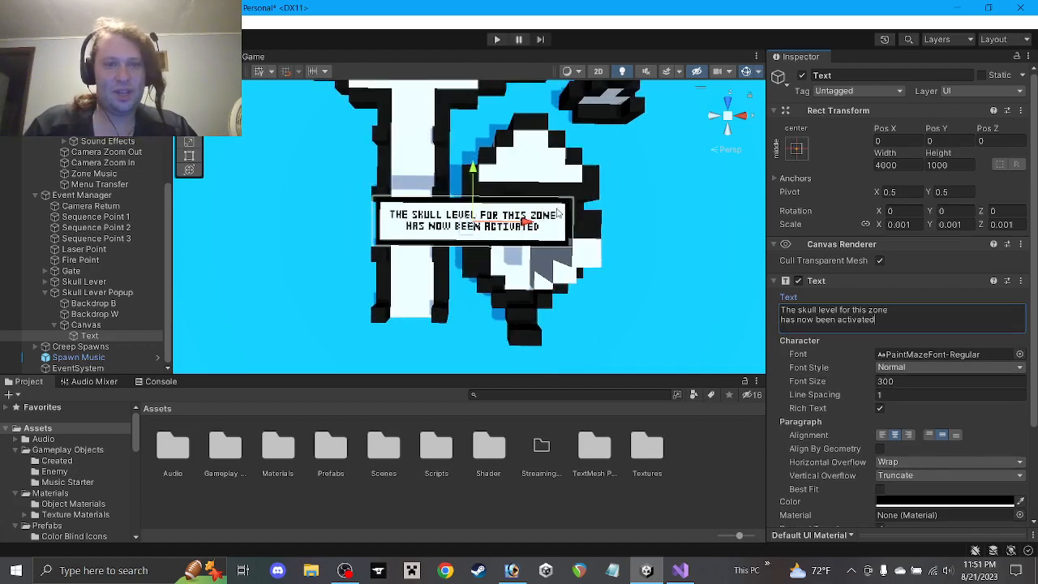
pyautogui.click(54, 325)
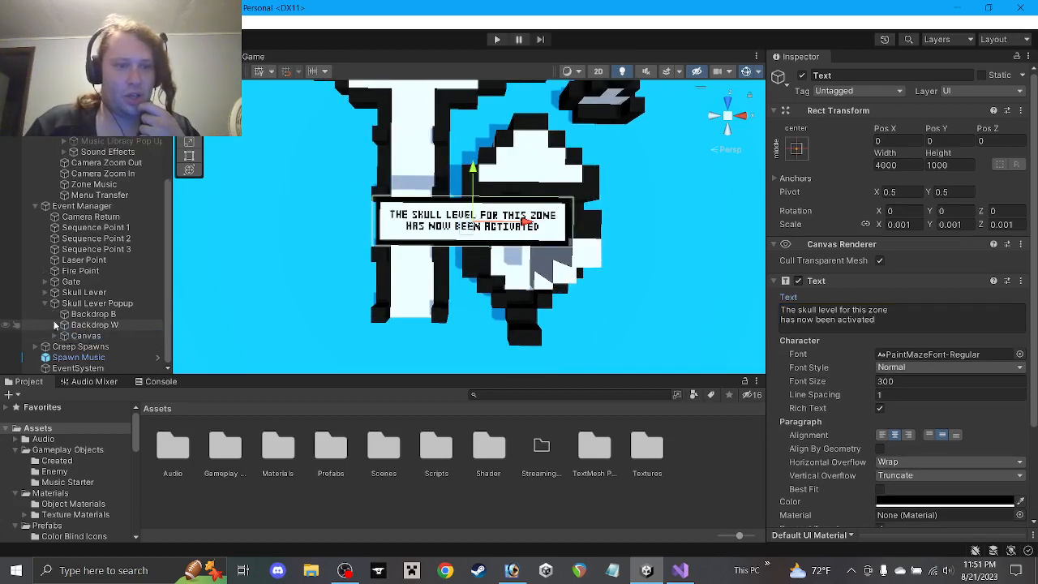
pyautogui.click(44, 304)
pyautogui.scroll(-5, 77, 495)
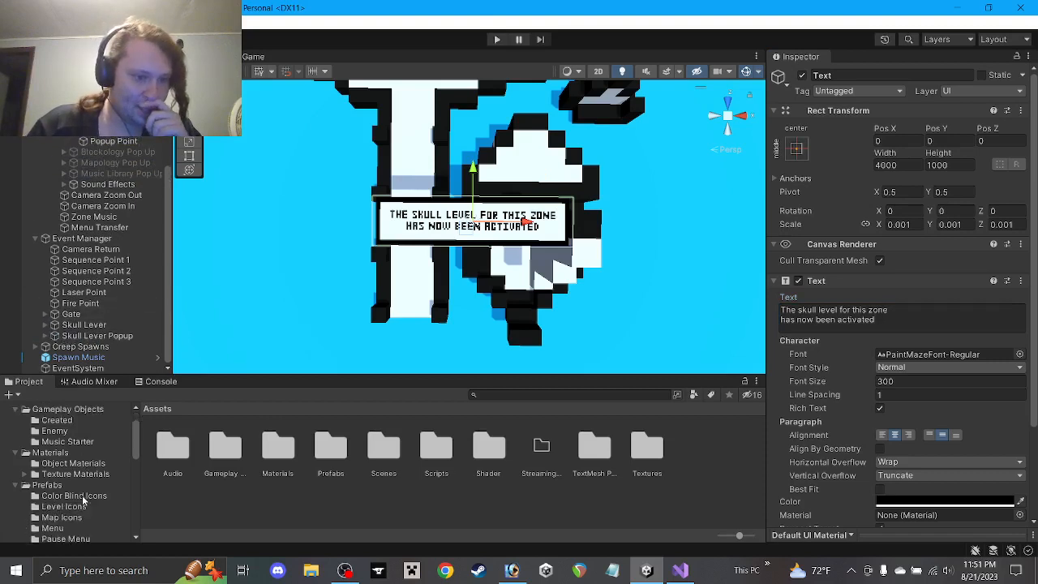
pyautogui.scroll(-3, 79, 497)
pyautogui.click(84, 494)
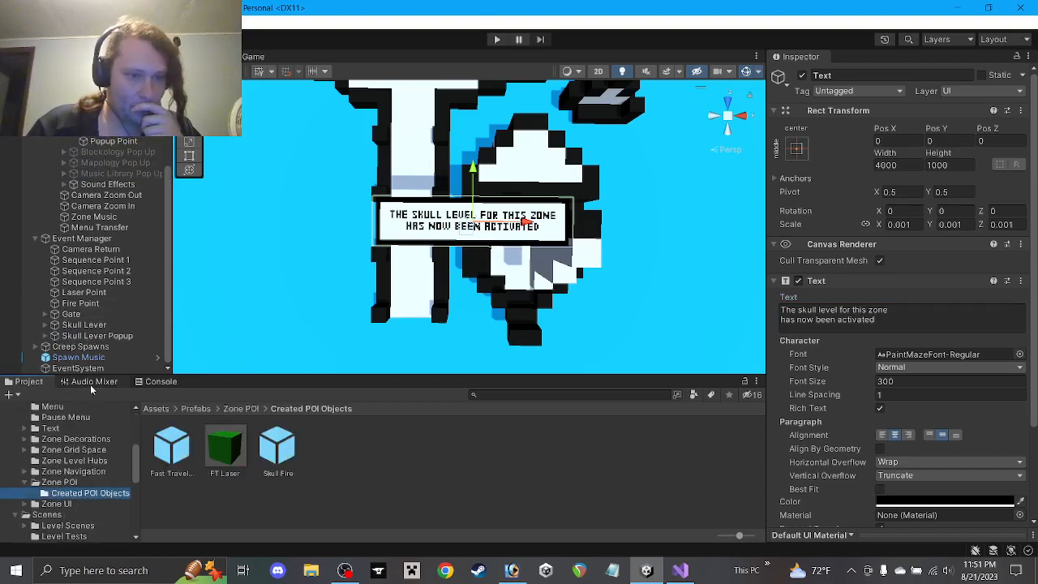
# Save Skull Lever Popup as a prefab in Created POI Objects and delete its scene copy
pyautogui.moveTo(341, 453); pyautogui.dragTo(339, 451)
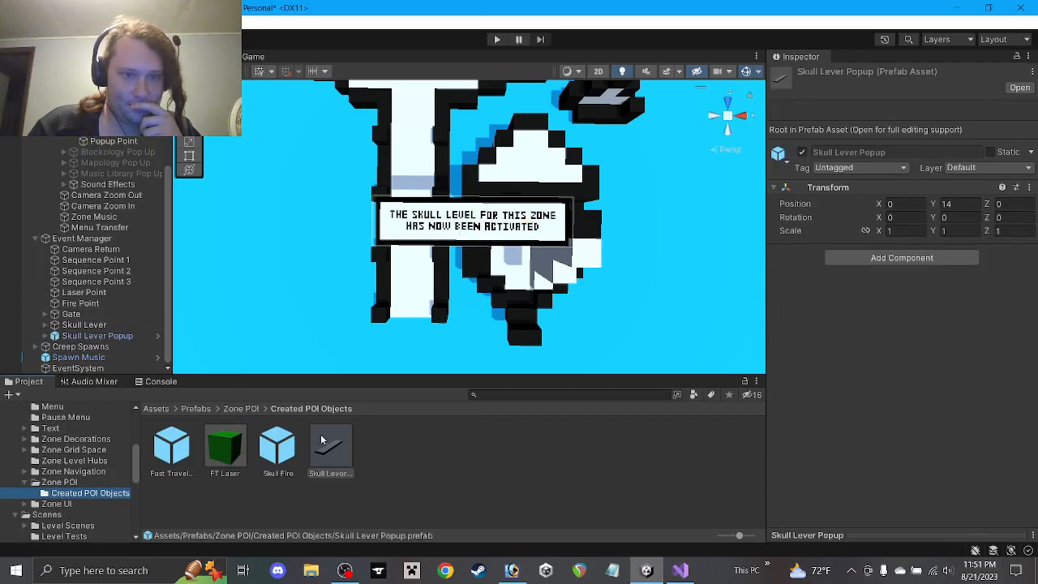
pyautogui.click(99, 336)
pyautogui.press('Delete')
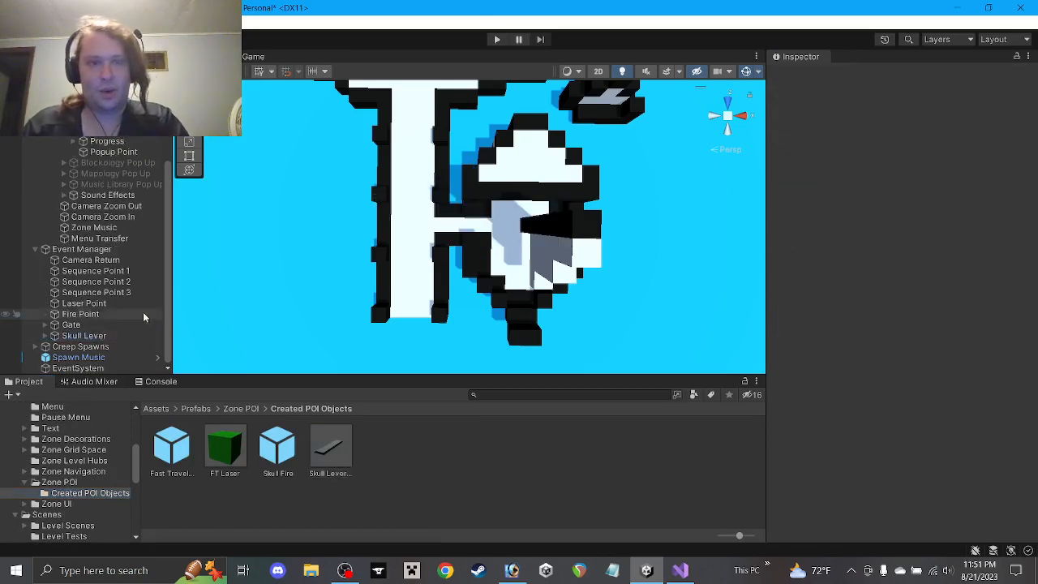
# Collapse the Z1S Grid Space entries, clear the selection and save the scene with Ctrl+S
pyautogui.rightClick(446, 570)
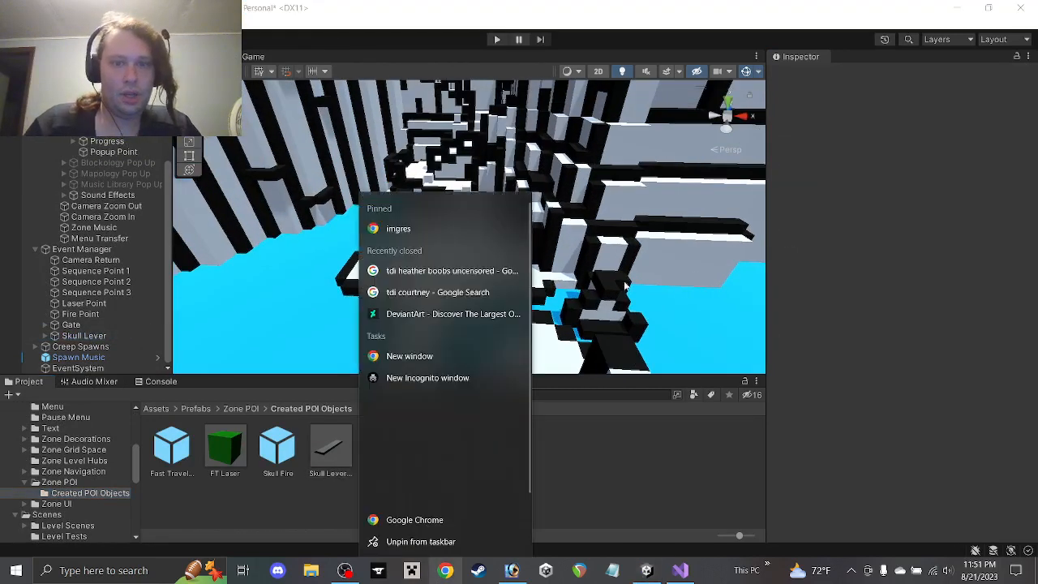
pyautogui.click(616, 188)
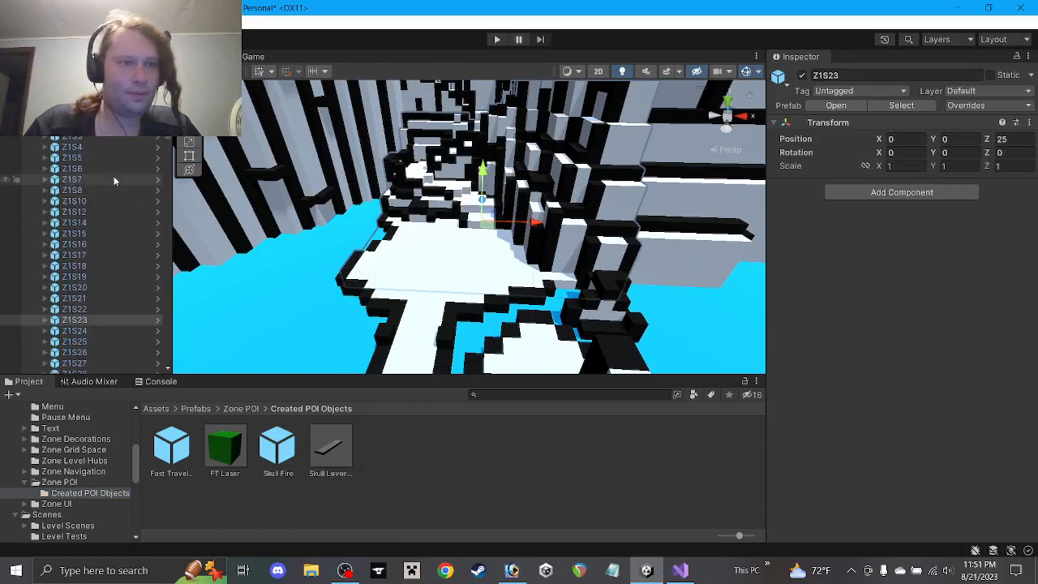
pyautogui.click(69, 104)
pyautogui.click(35, 104)
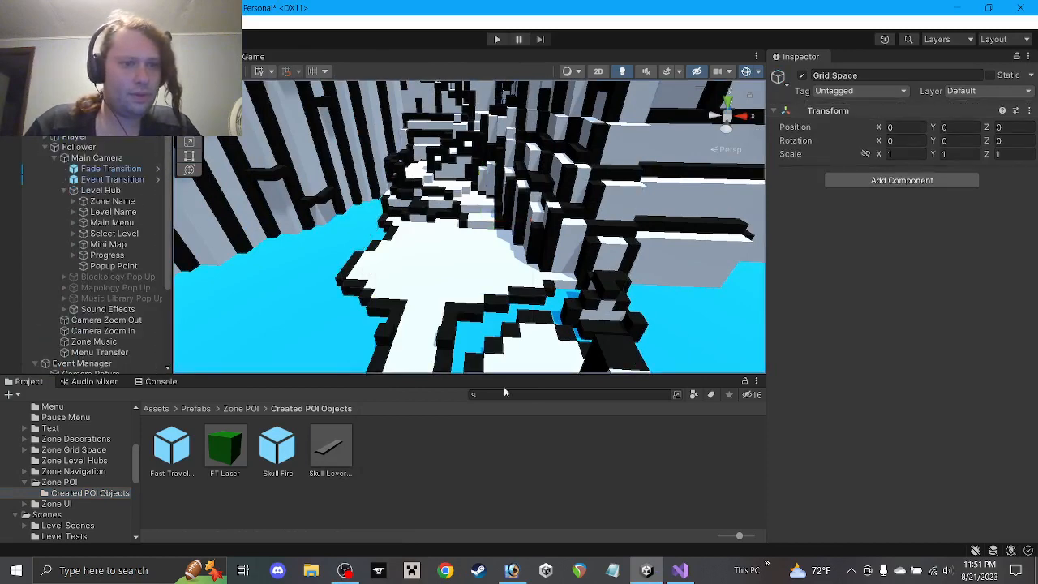
pyautogui.click(504, 461)
pyautogui.hotkey('ctrl', 's')
# Pan and zoom the Scene view across the canyon, tower and maze
pyautogui.moveTo(375, 217); pyautogui.dragTo(522, 324, button='middle')
pyautogui.moveTo(456, 224); pyautogui.dragTo(595, 398, button='middle')
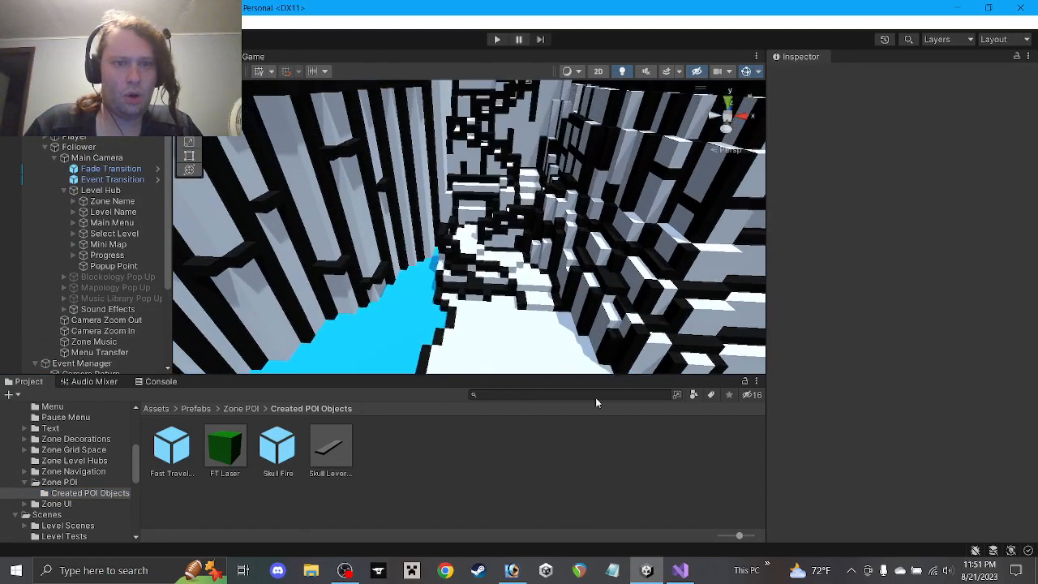
pyautogui.scroll(2, 490, 215)
pyautogui.scroll(-8, 490, 216)
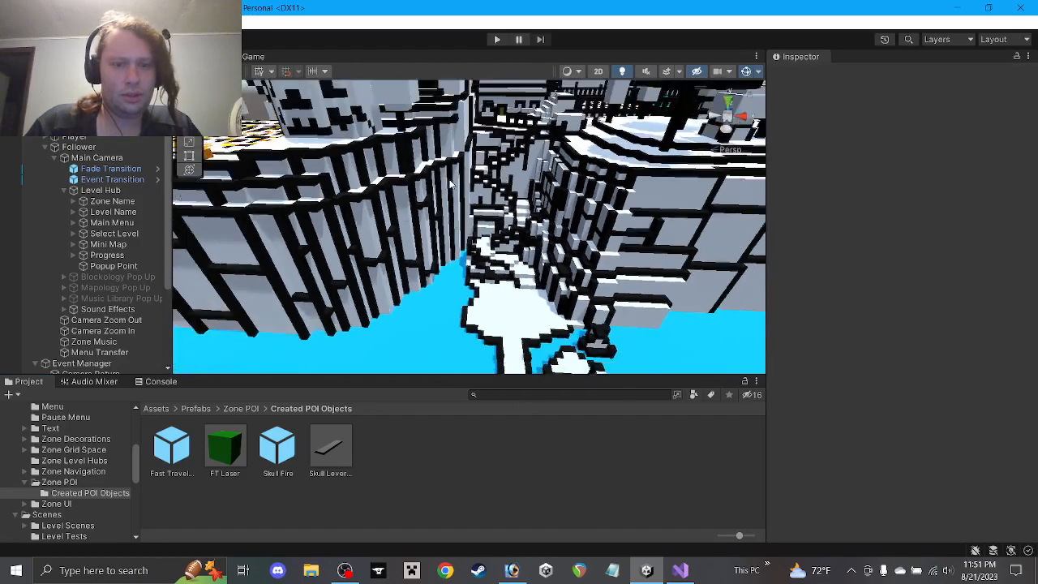
pyautogui.moveTo(431, 168); pyautogui.dragTo(510, 258, button='middle')
pyautogui.scroll(-3, 511, 253)
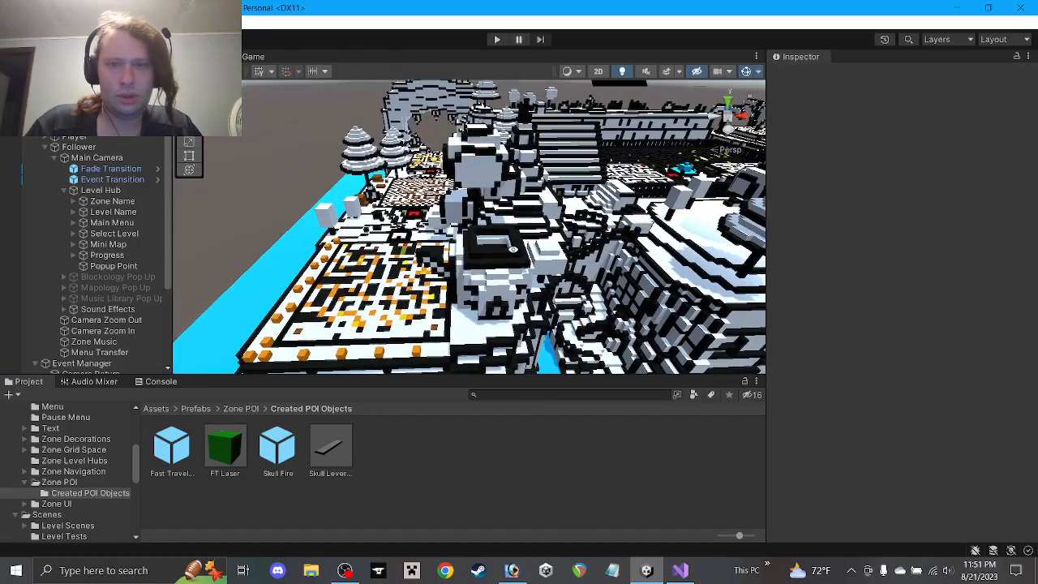
pyautogui.scroll(6, 526, 270)
pyautogui.moveTo(526, 273); pyautogui.dragTo(470, 178, button='middle')
pyautogui.scroll(-10, 469, 178)
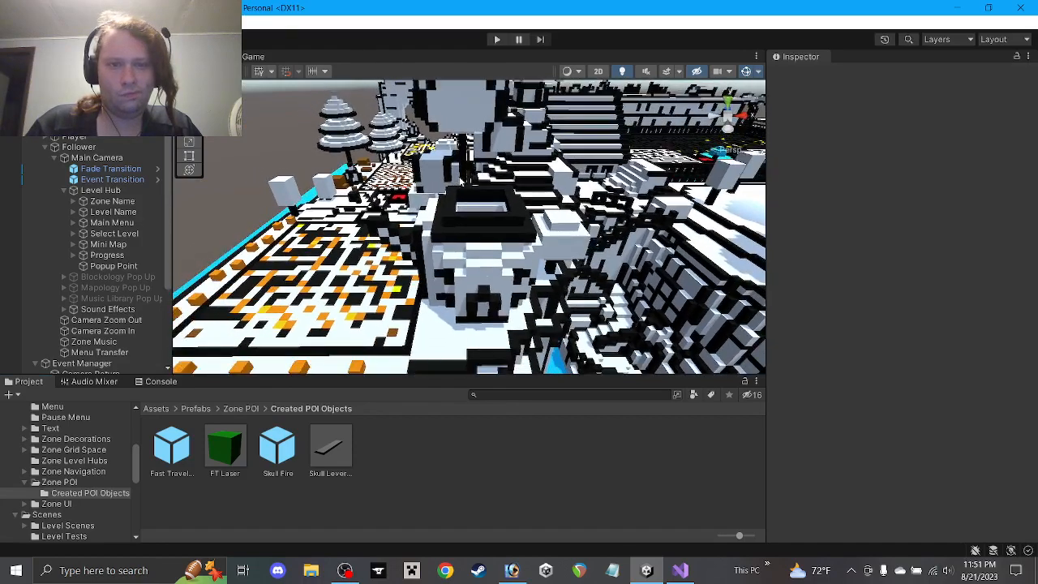
pyautogui.scroll(-3, 460, 183)
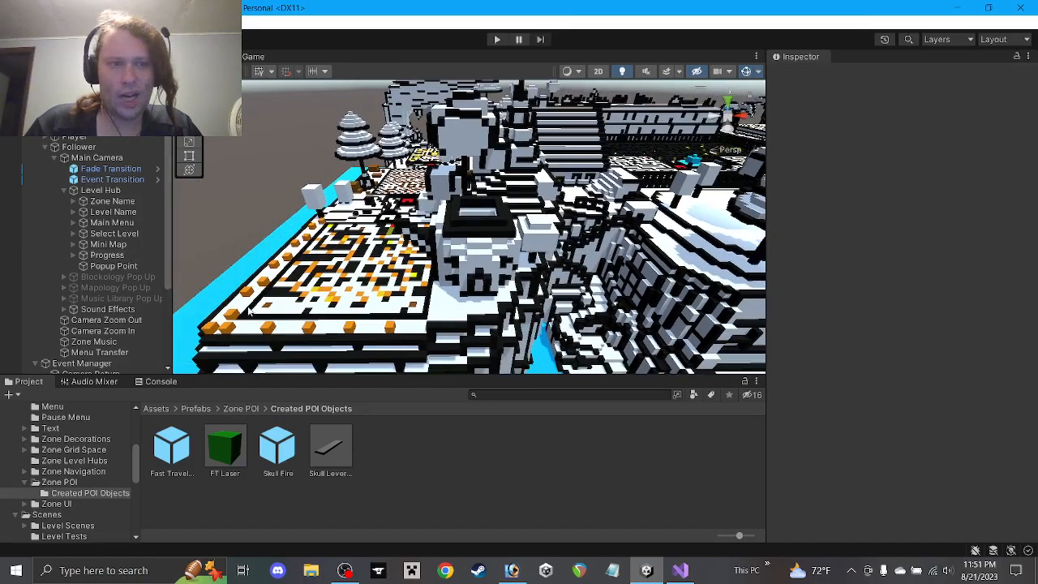
pyautogui.moveTo(253, 297); pyautogui.dragTo(279, 293, button='middle')
# Select Popup Point and frame it alongside the black square in the Scene view
pyautogui.click(112, 266)
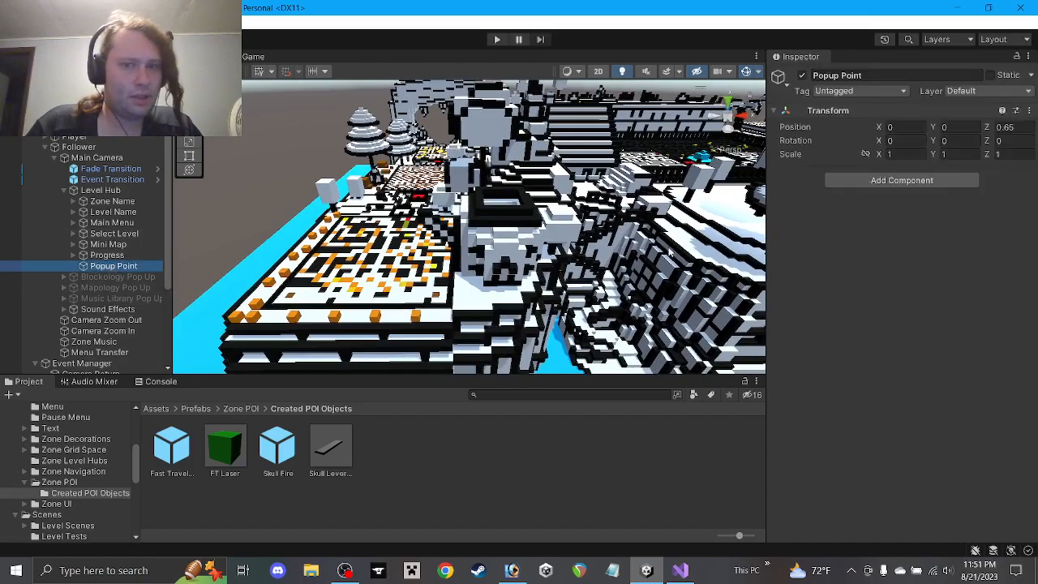
pyautogui.moveTo(495, 280); pyautogui.dragTo(263, 323, button='middle')
pyautogui.moveTo(397, 93); pyautogui.dragTo(462, 171, button='middle')
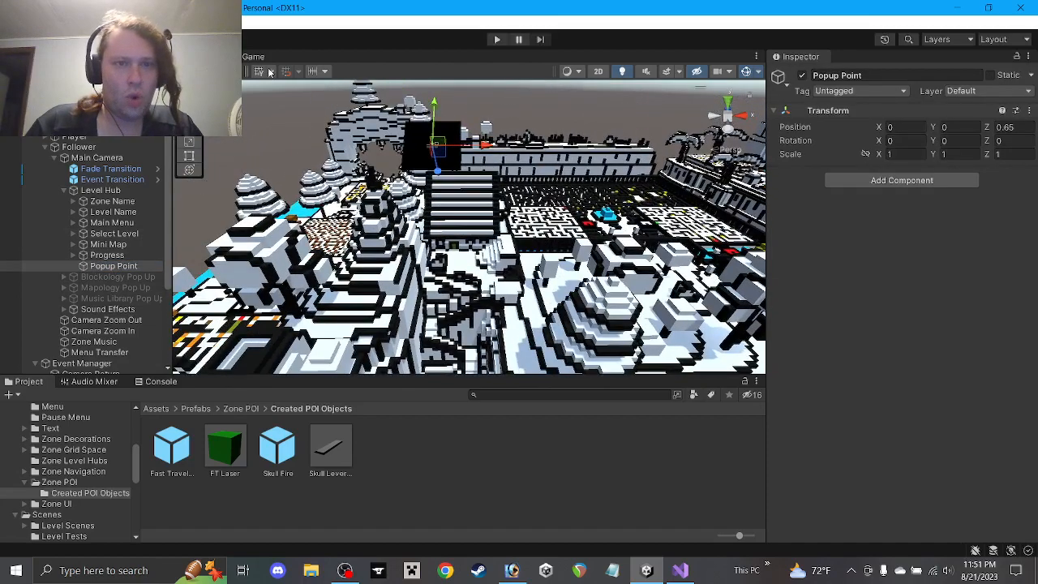
# In the Game view, disable Fade Transition and Event Transition to reveal the level
pyautogui.click(246, 56)
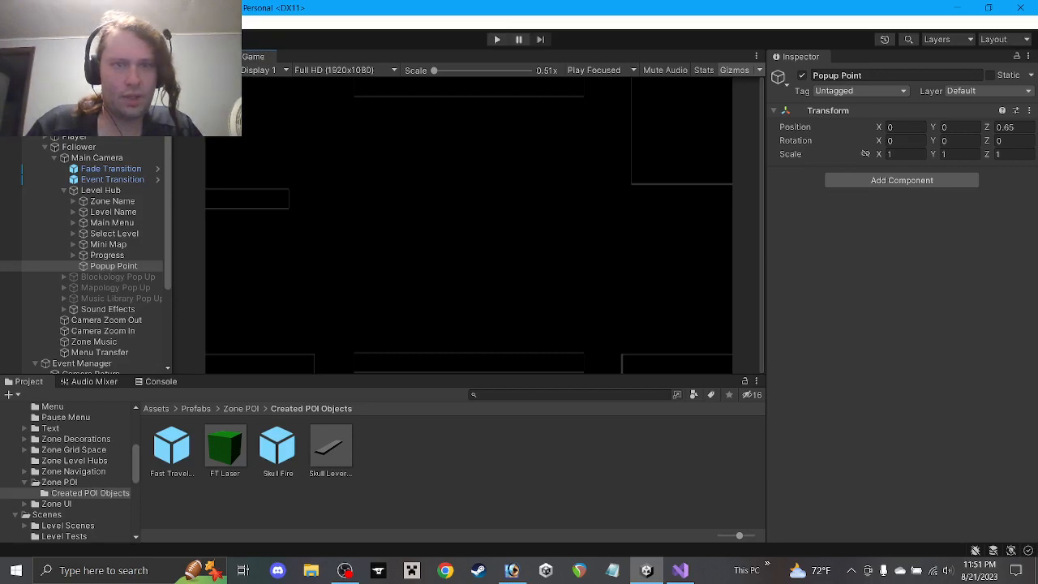
pyautogui.click(116, 171)
pyautogui.keyDown('shift'); pyautogui.click(117, 181); pyautogui.keyUp('shift')
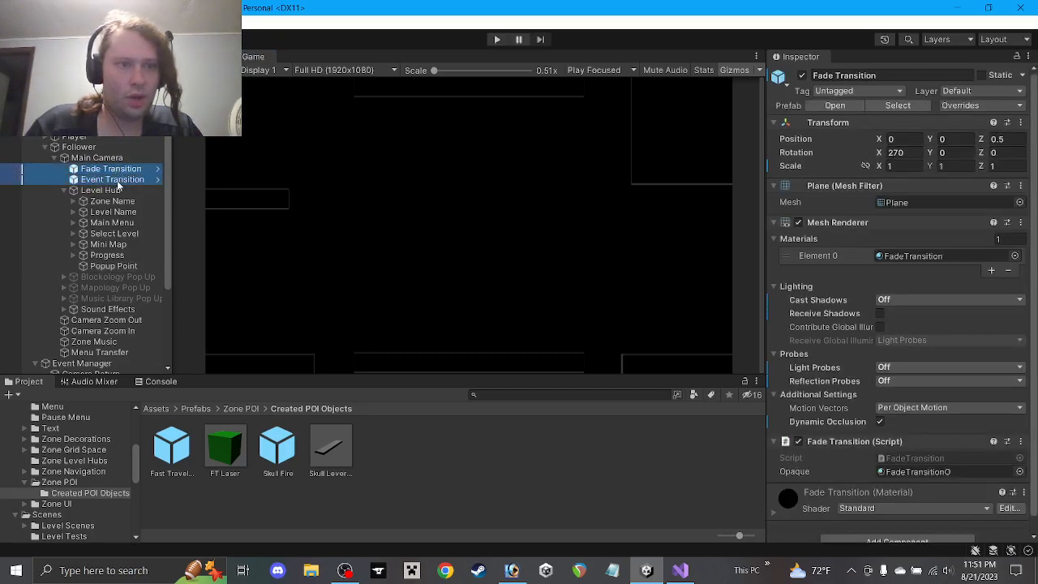
pyautogui.click(802, 77)
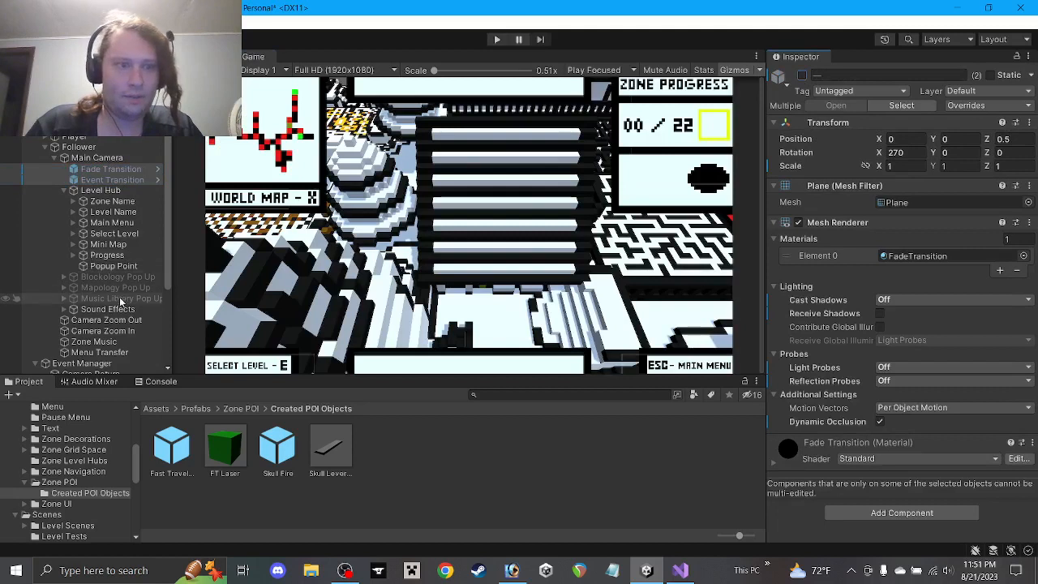
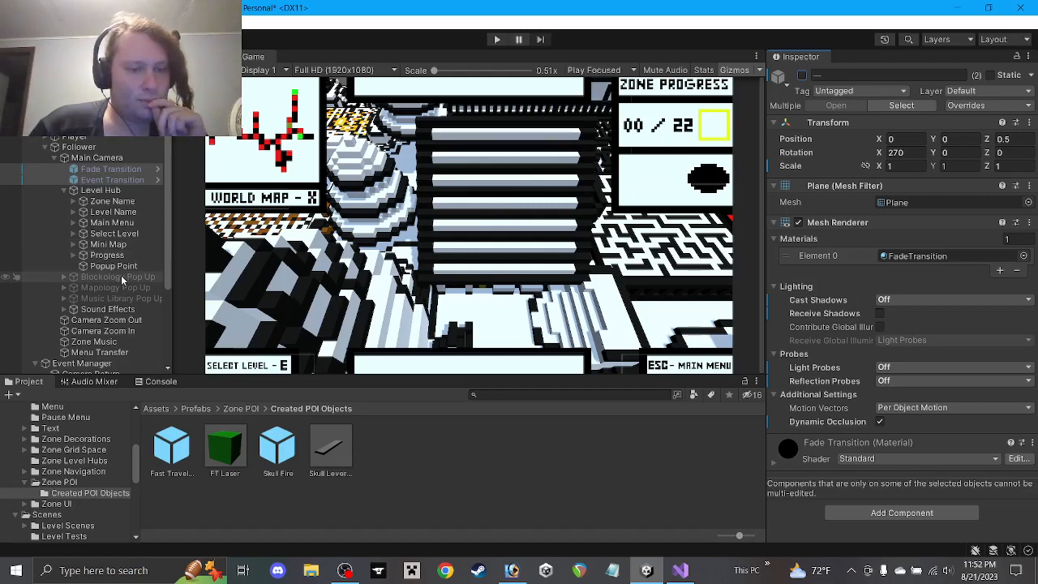
# Open the Materials > Object Materials folder in the Project window
pyautogui.scroll(10, 101, 460)
pyautogui.scroll(-2, 102, 460)
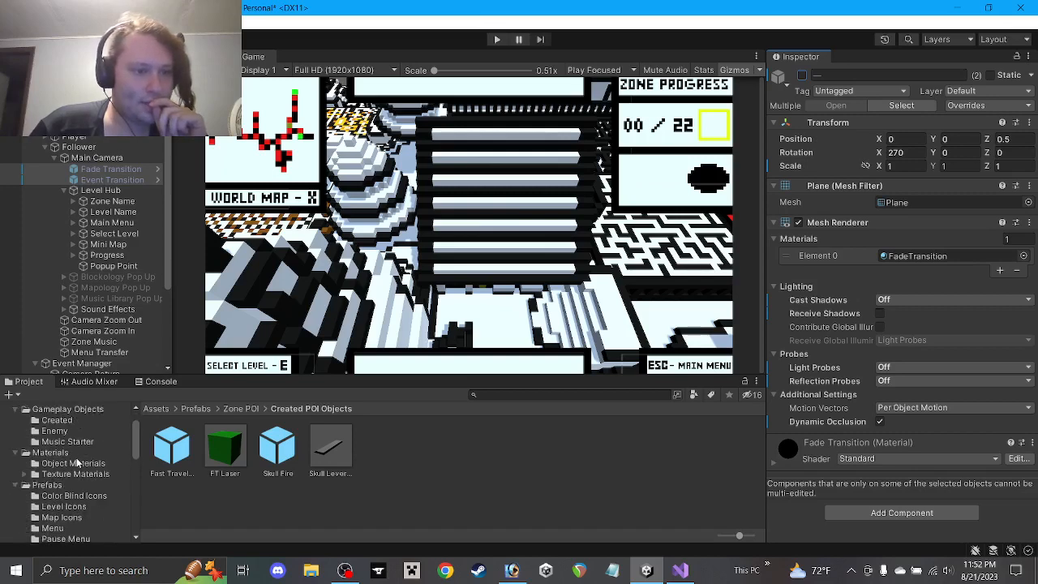
pyautogui.click(79, 463)
pyautogui.scroll(-2, 226, 467)
pyautogui.scroll(1, 225, 467)
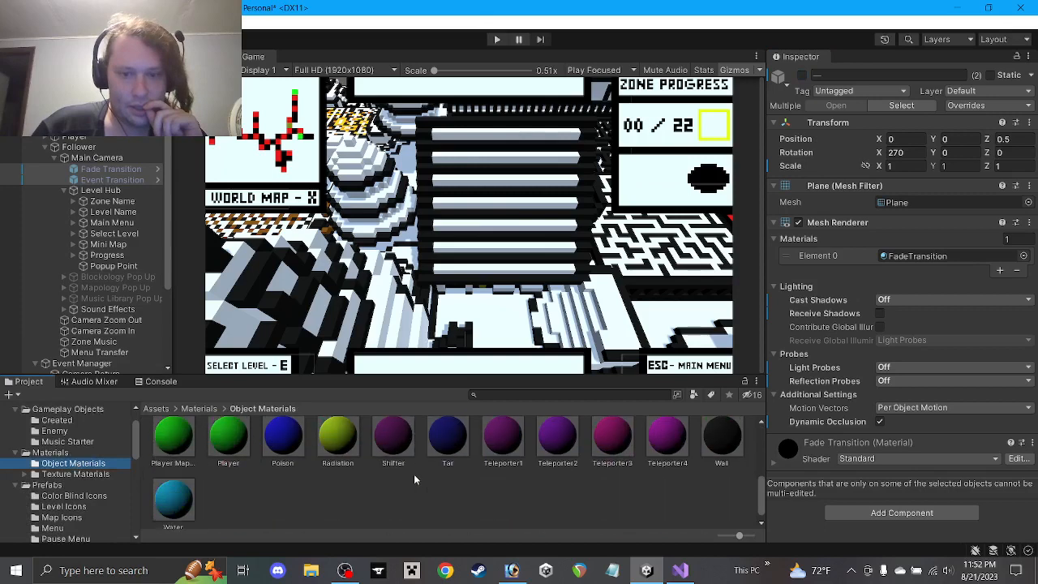
pyautogui.scroll(-1, 348, 473)
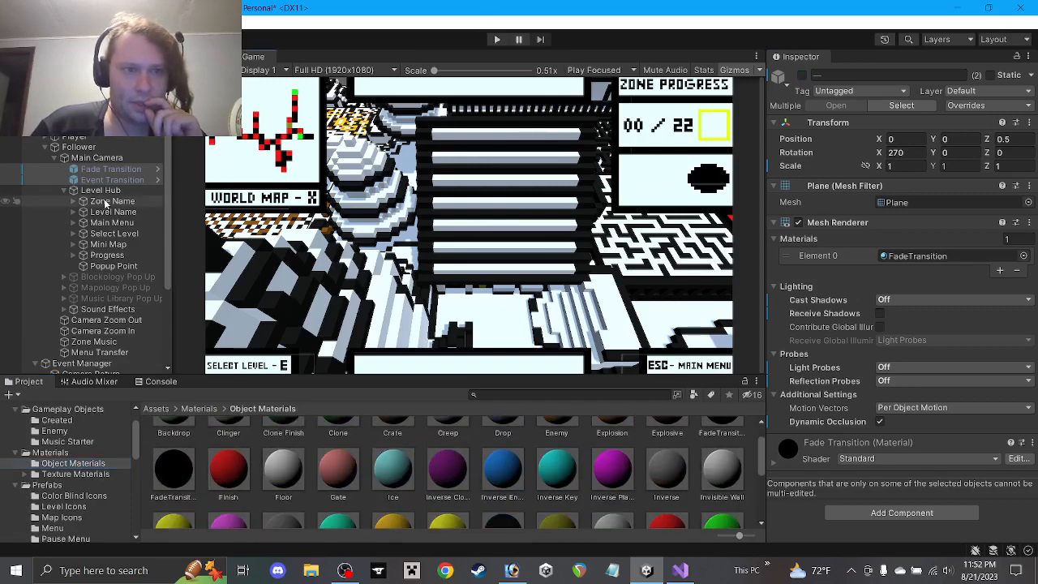
# Expand Mini Map and Zone1MM in the Hierarchy and inspect the fifth Plane and Level 1
pyautogui.click(79, 245)
pyautogui.click(73, 244)
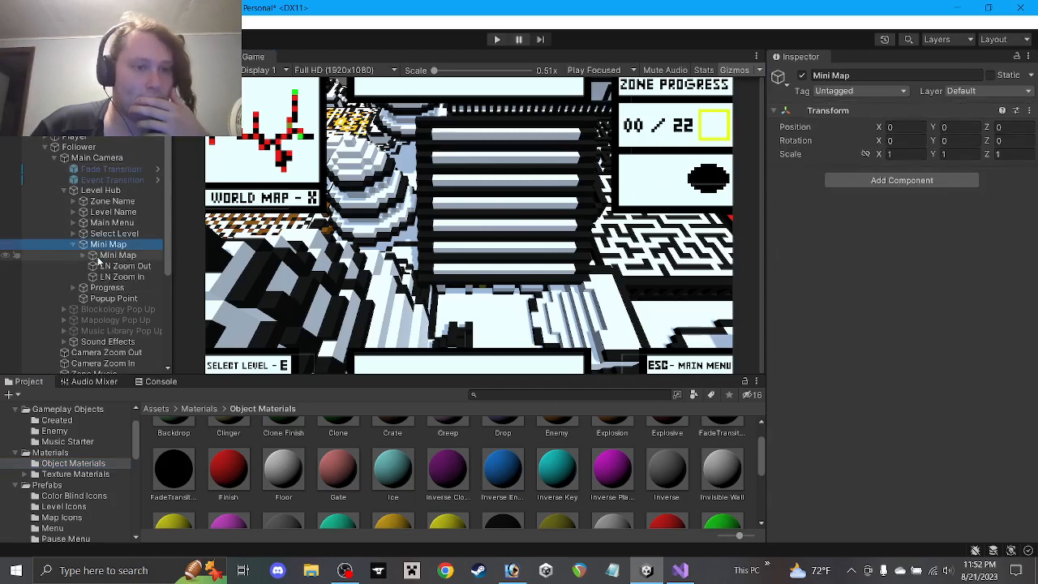
pyautogui.click(83, 254)
pyautogui.click(119, 309)
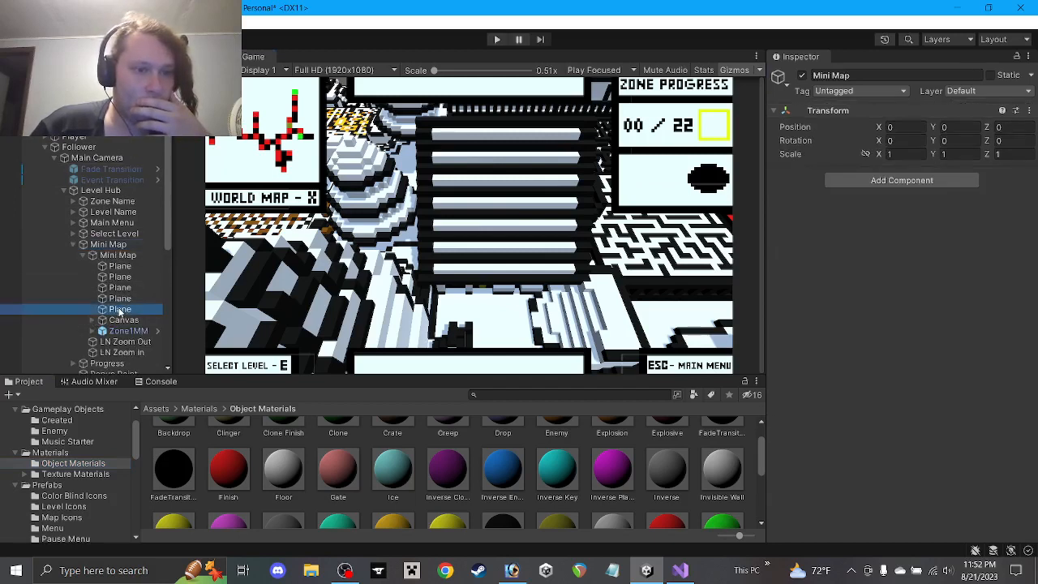
pyautogui.click(92, 331)
pyautogui.scroll(-3, 120, 305)
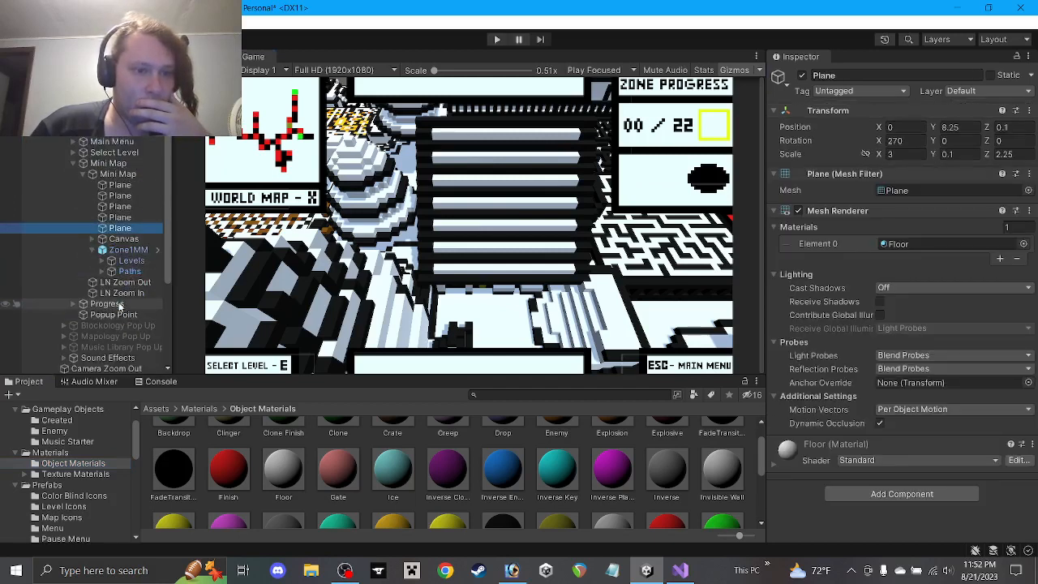
pyautogui.click(102, 261)
pyautogui.click(141, 272)
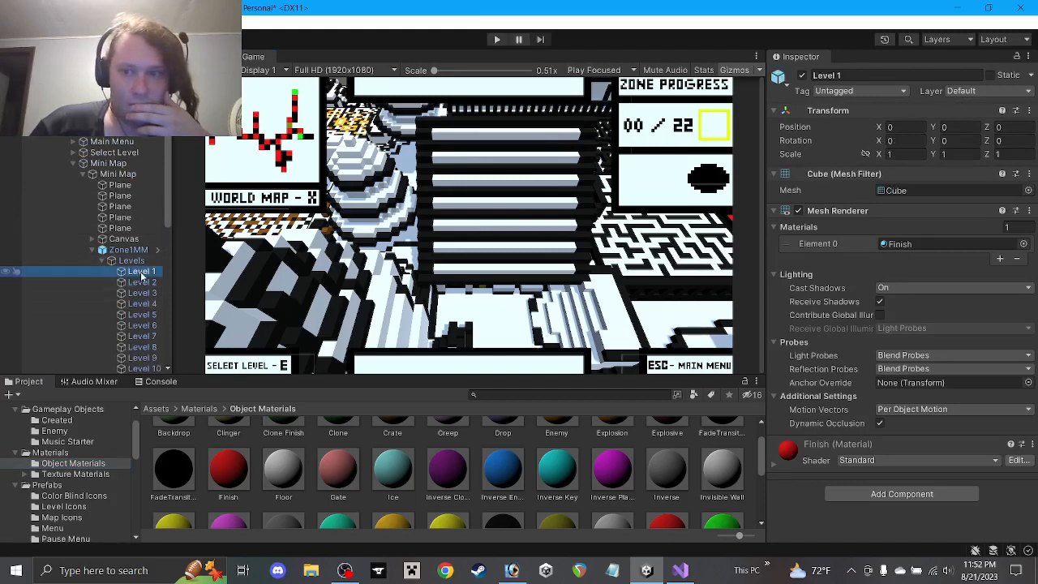
# Collapse the Levels, Canvas and Mini Map groups and select Popup Point to view its transform
pyautogui.click(102, 260)
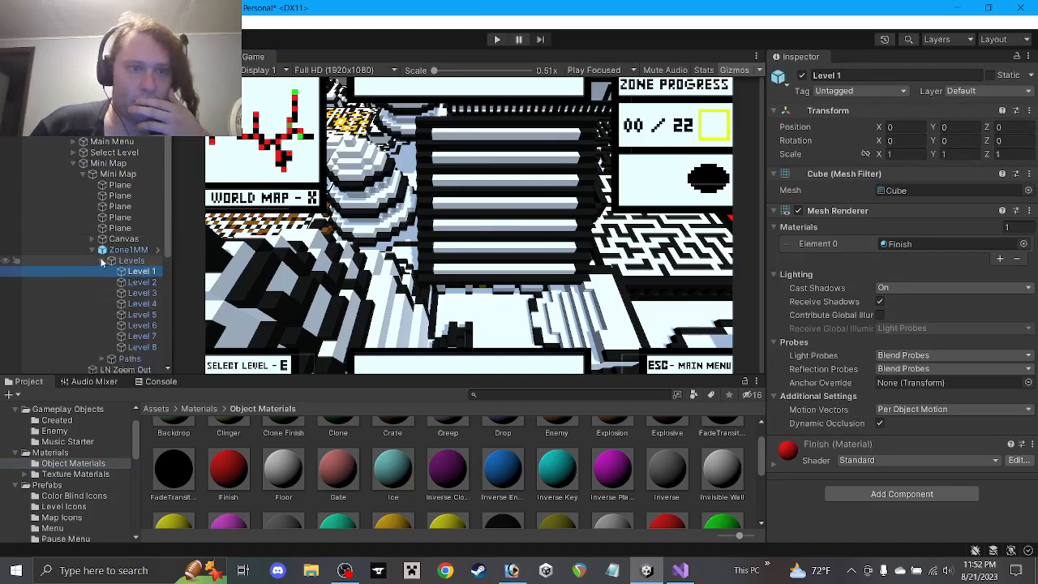
pyautogui.click(92, 239)
pyautogui.click(87, 237)
pyautogui.click(90, 239)
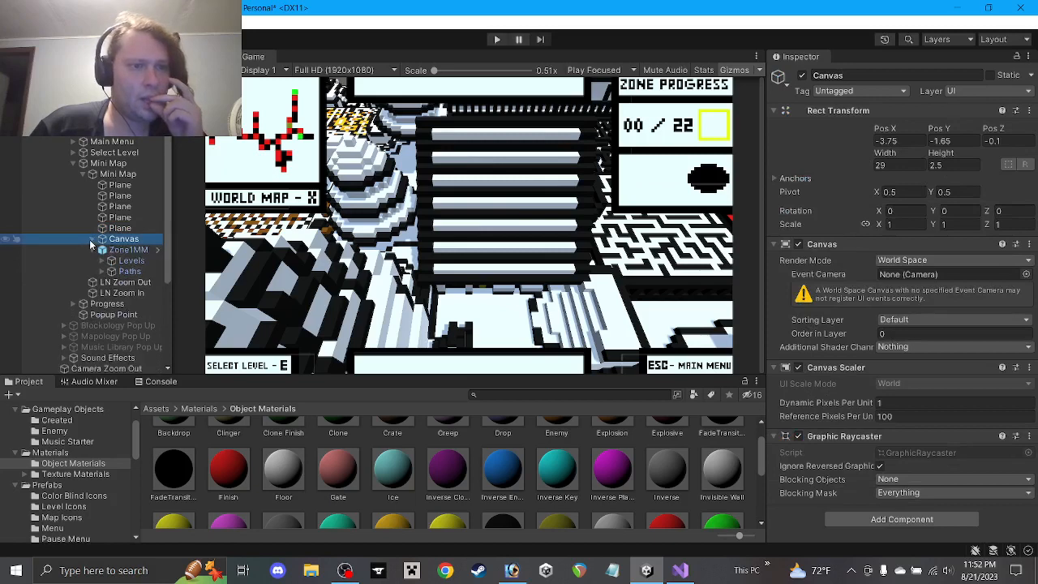
pyautogui.click(91, 173)
pyautogui.click(73, 163)
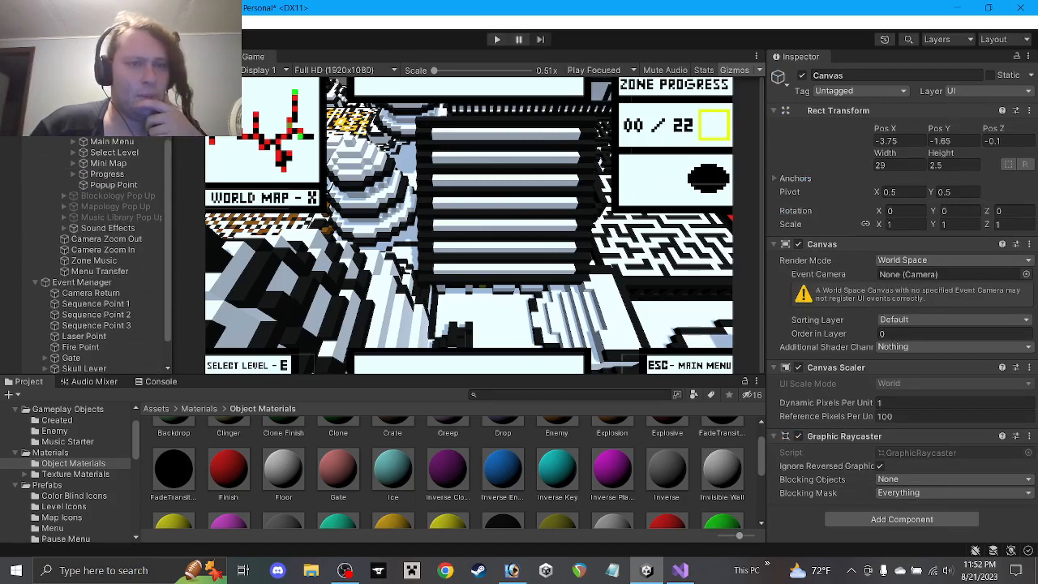
pyautogui.scroll(2, 113, 210)
pyautogui.scroll(2, 114, 209)
pyautogui.click(113, 266)
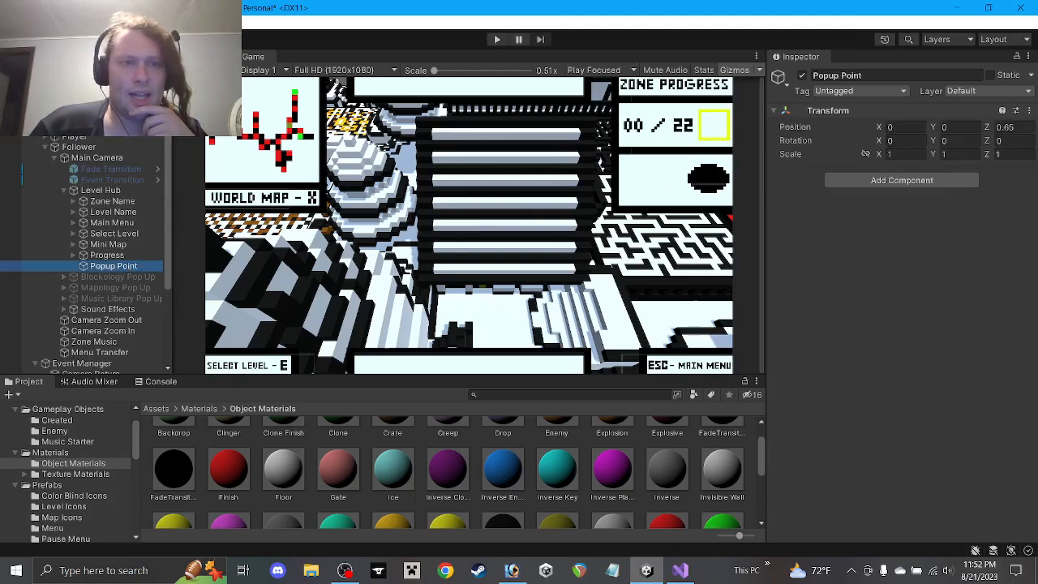
# Frame Popup Point in the Scene view and set its Position Y to -0.2
pyautogui.click(197, 57)
pyautogui.moveTo(511, 177); pyautogui.dragTo(468, 223, button='right')
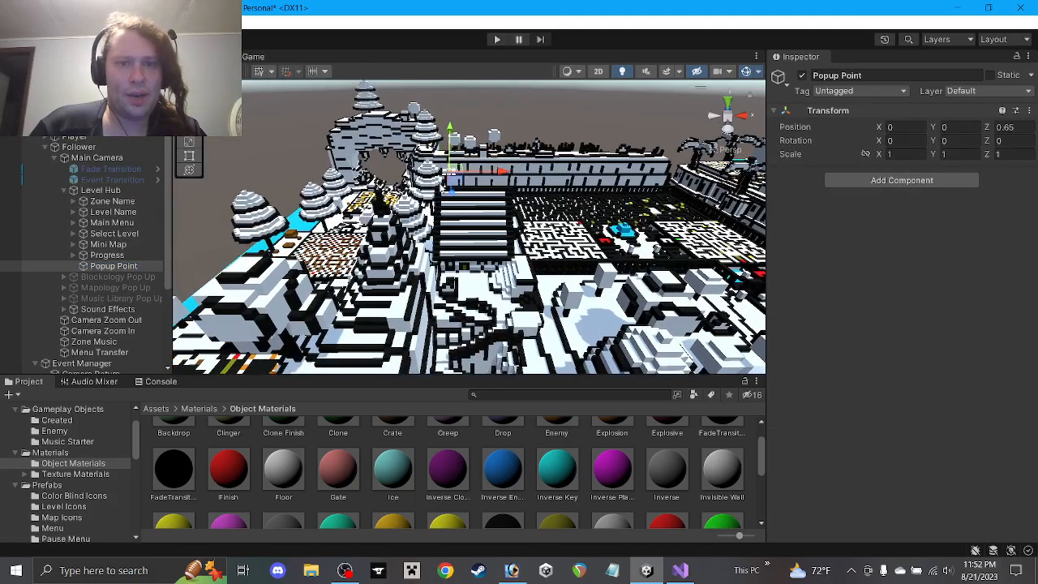
pyautogui.doubleClick(108, 266)
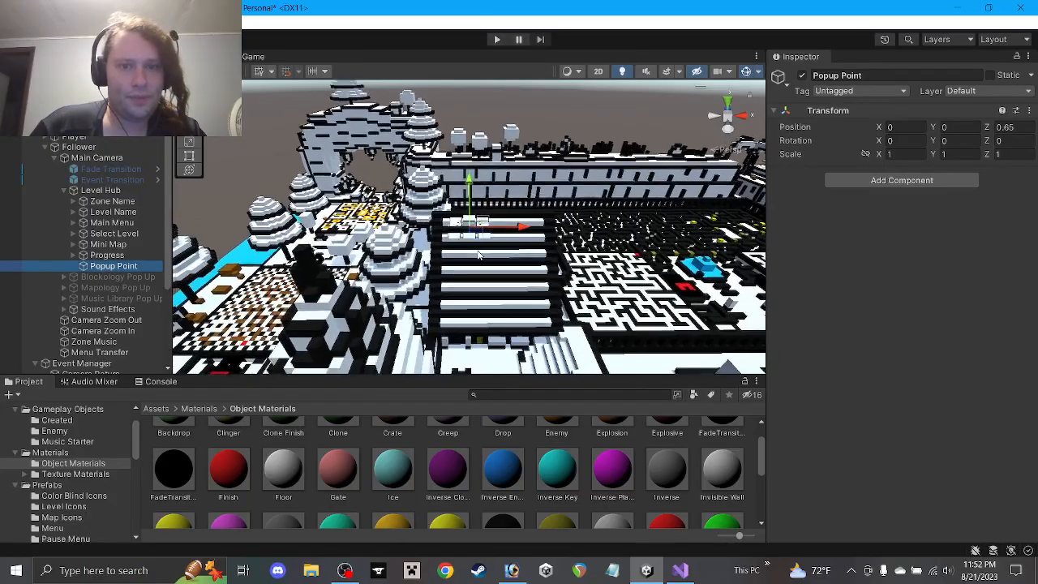
pyautogui.scroll(15, 478, 255)
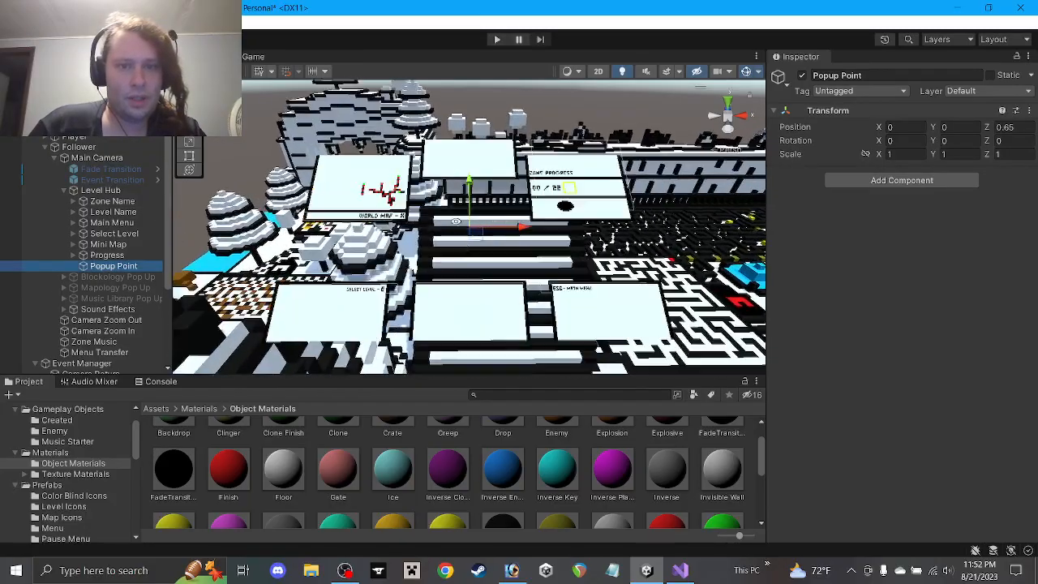
pyautogui.keyDown('alt'); pyautogui.moveTo(456, 222); pyautogui.dragTo(788, 136); pyautogui.keyUp('alt')
pyautogui.click(1006, 128)
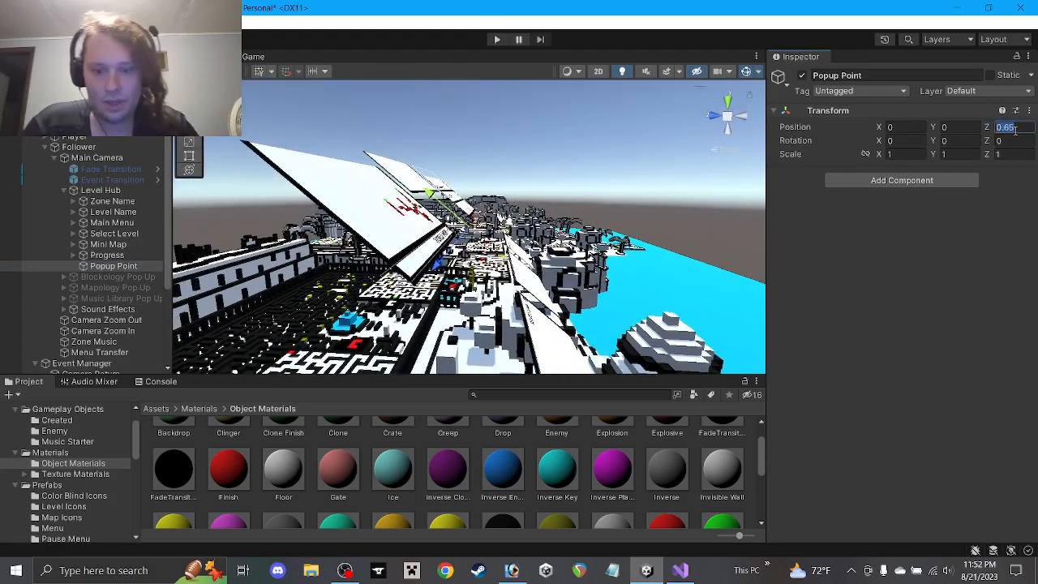
pyautogui.write('0.65')
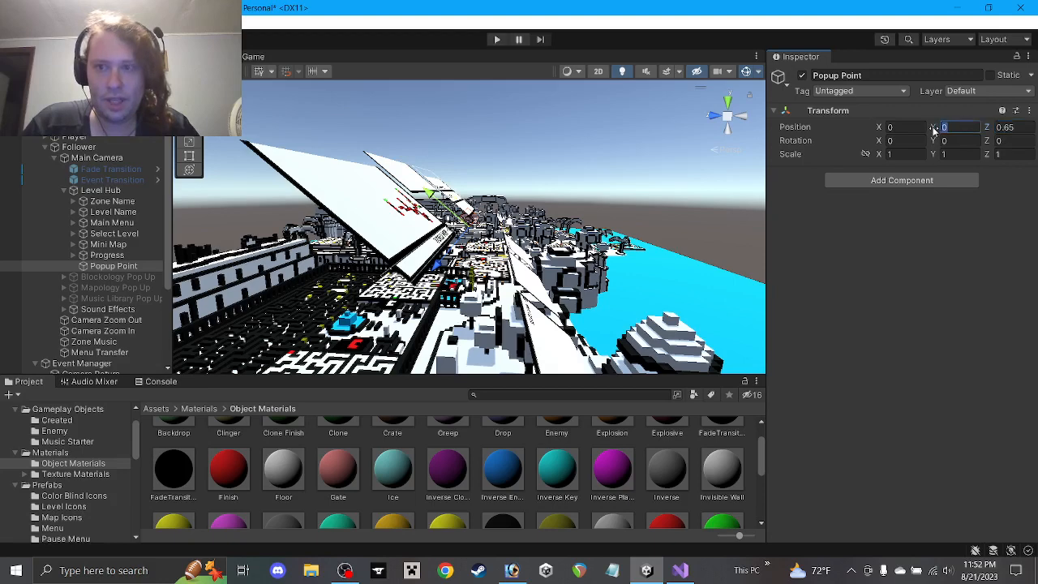
pyautogui.write('1')
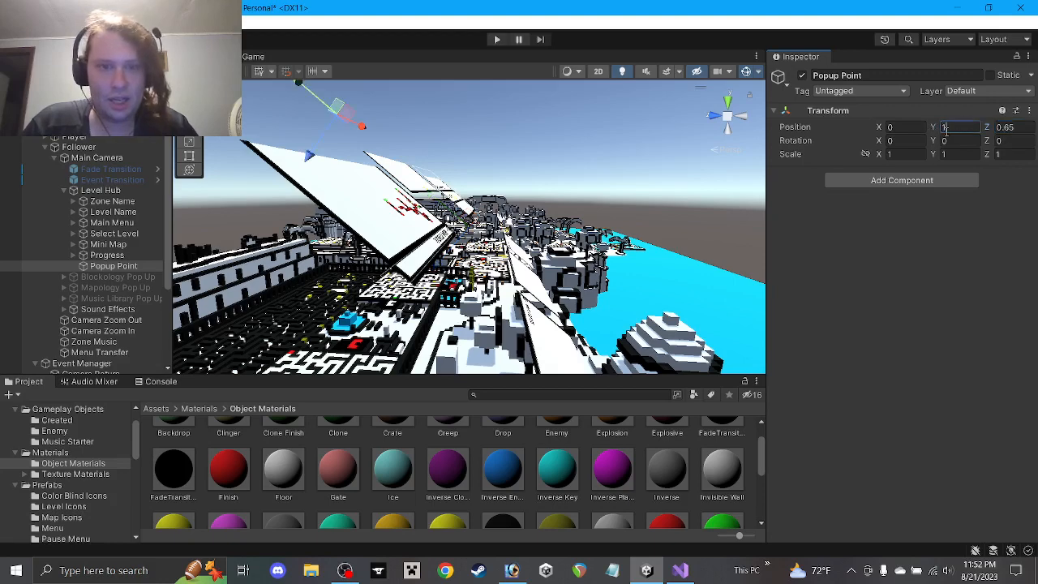
pyautogui.press('BackSpace')
pyautogui.write('0.')
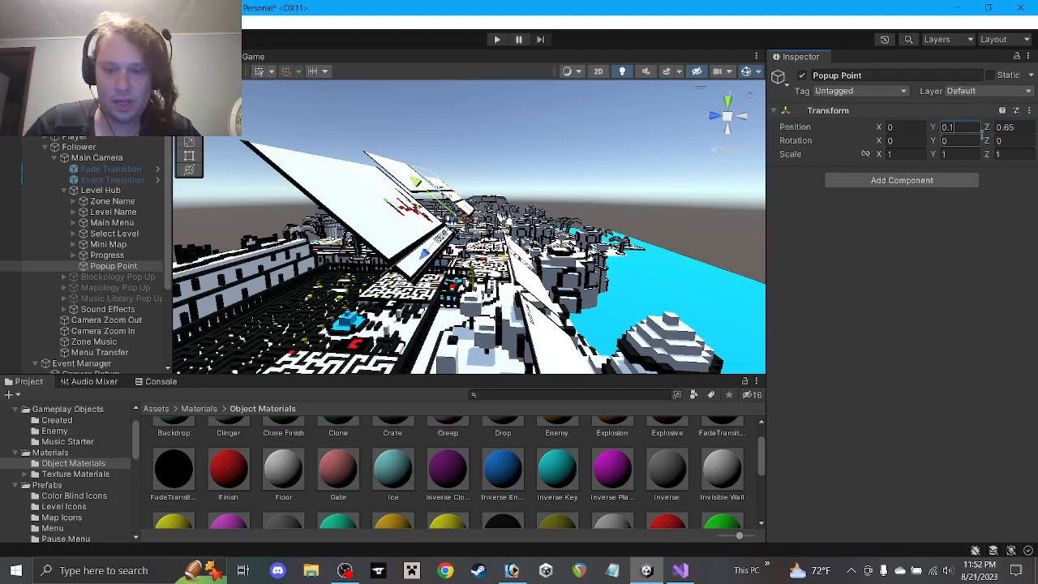
pyautogui.write('-')
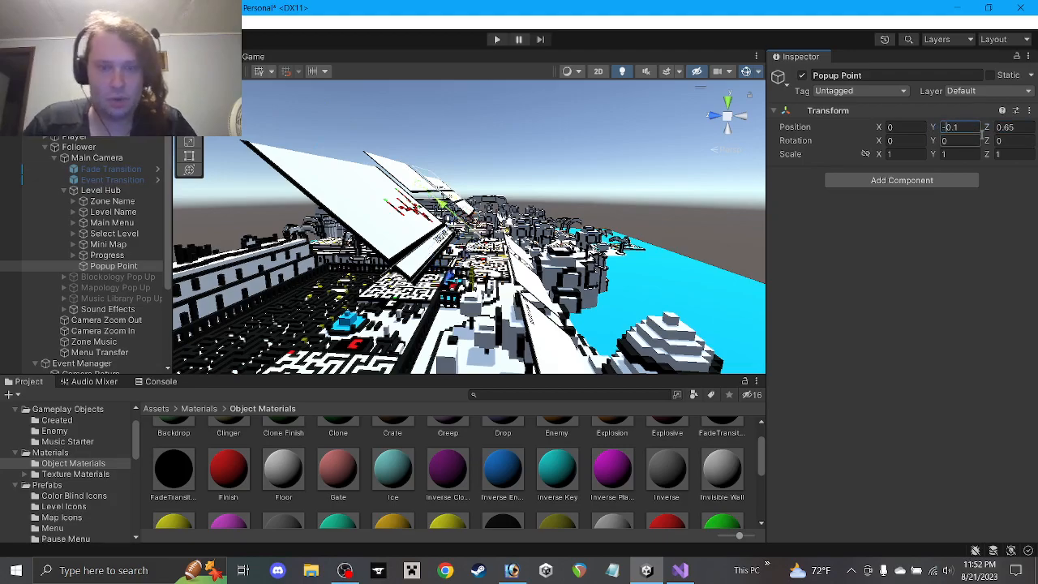
# View the hub panels from above, preview the Game view, and select Event Transition and Fade Transition
pyautogui.keyDown('alt'); pyautogui.moveTo(487, 266); pyautogui.dragTo(191, 433); pyautogui.keyUp('alt')
pyautogui.keyDown('alt'); pyautogui.moveTo(369, 308); pyautogui.dragTo(367, 281); pyautogui.keyUp('alt')
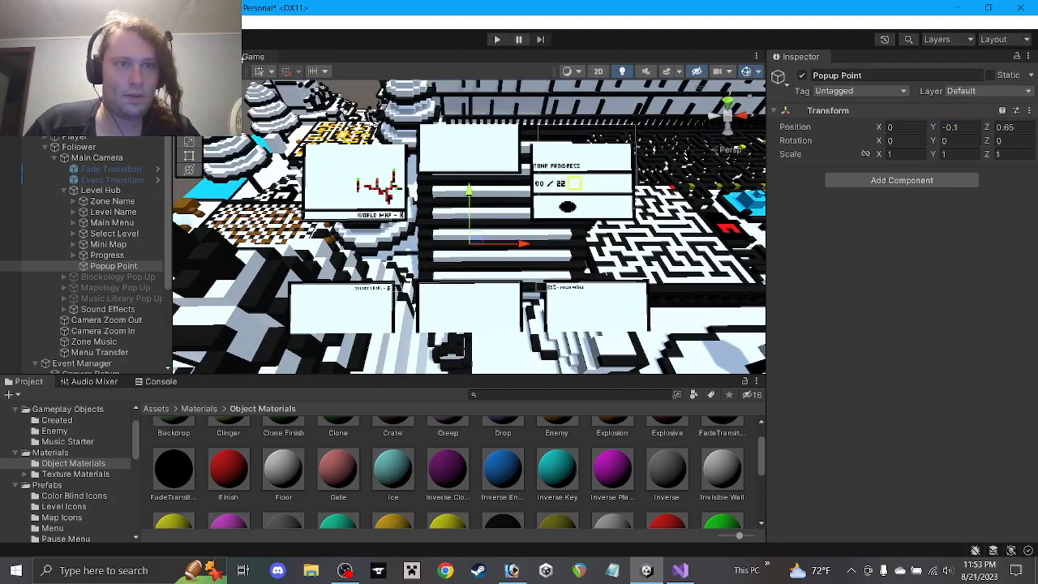
pyautogui.click(248, 57)
pyautogui.click(200, 57)
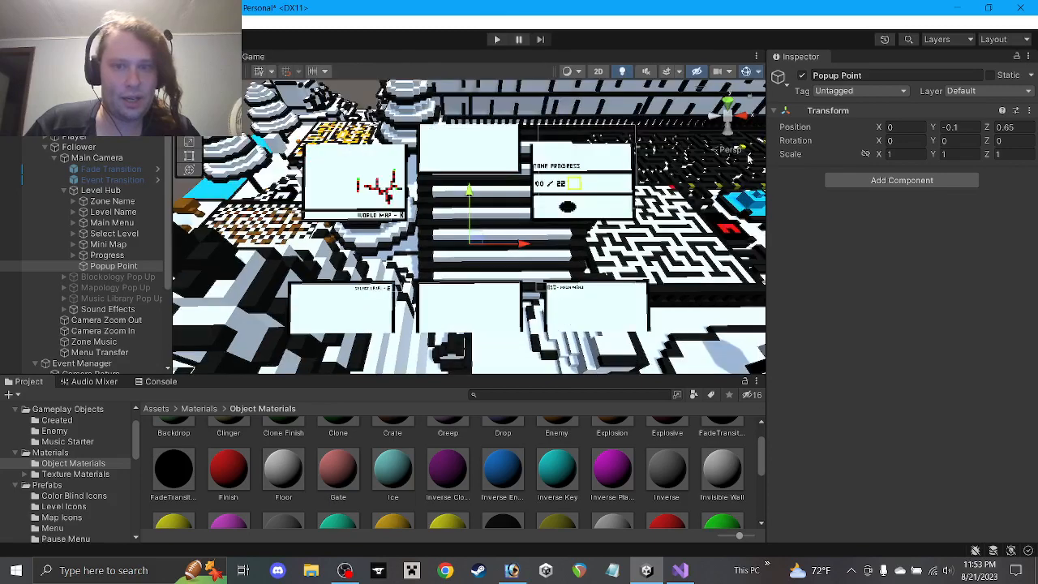
pyautogui.keyDown('alt'); pyautogui.moveTo(491, 206); pyautogui.dragTo(492, 231); pyautogui.keyUp('alt')
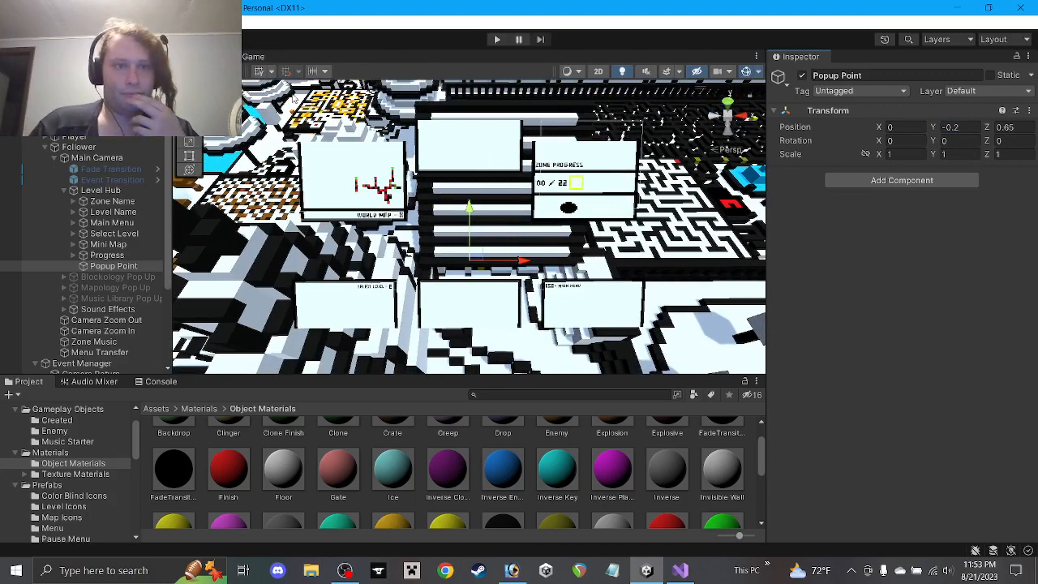
pyautogui.click(93, 182)
pyautogui.keyDown('shift'); pyautogui.click(99, 170); pyautogui.keyUp('shift')
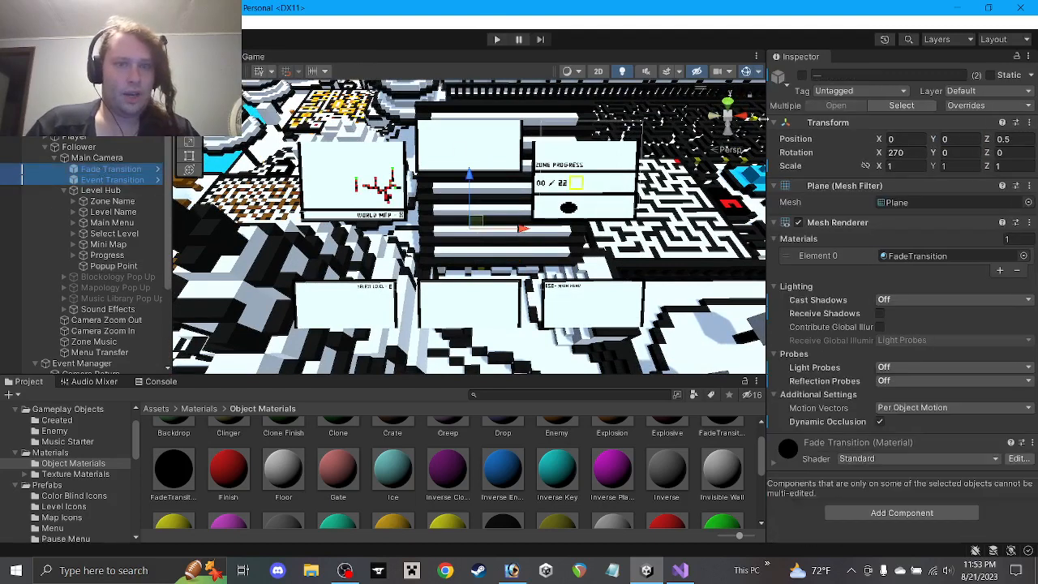
# Activate Fade Transition and Event Transition so the black transition plane shows in the scene
pyautogui.click(802, 76)
pyautogui.click(801, 75)
pyautogui.scroll(-5, 675, 200)
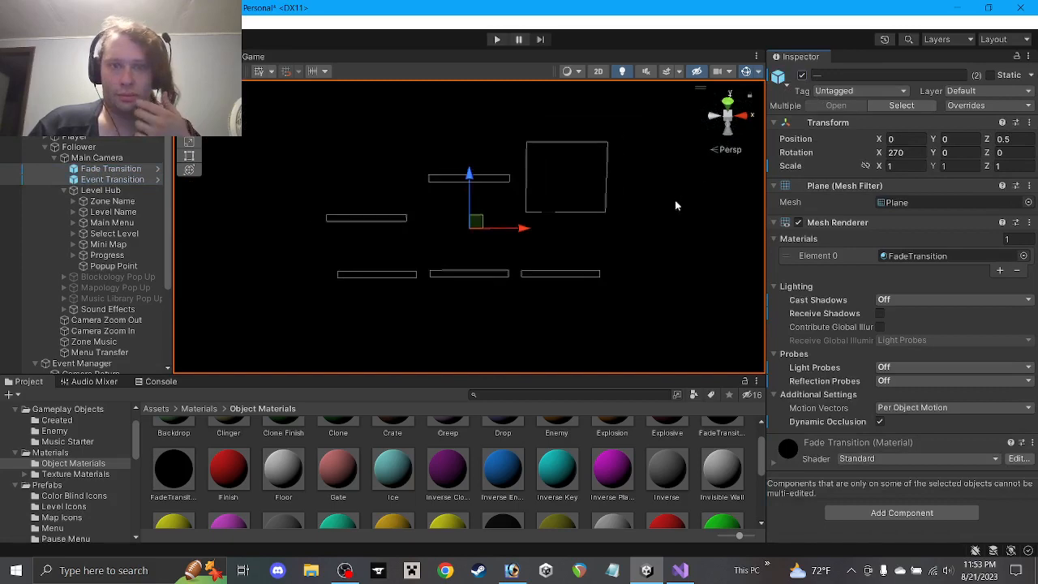
pyautogui.scroll(-4, 647, 210)
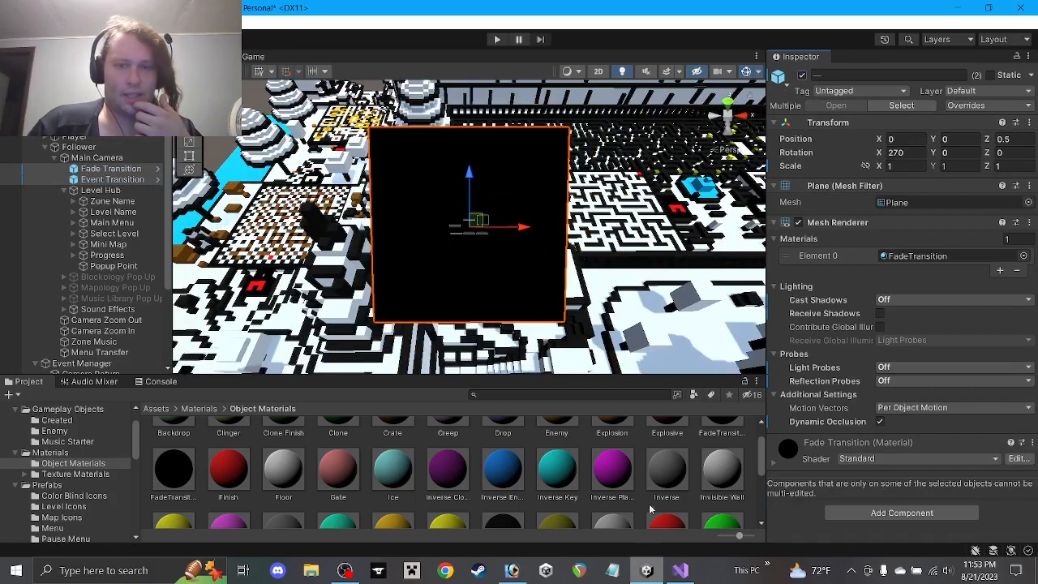
pyautogui.scroll(-5, 646, 503)
# Inspect Event Transition's components, then select Event Manager to view its zone events script
pyautogui.click(646, 503)
pyautogui.click(57, 179)
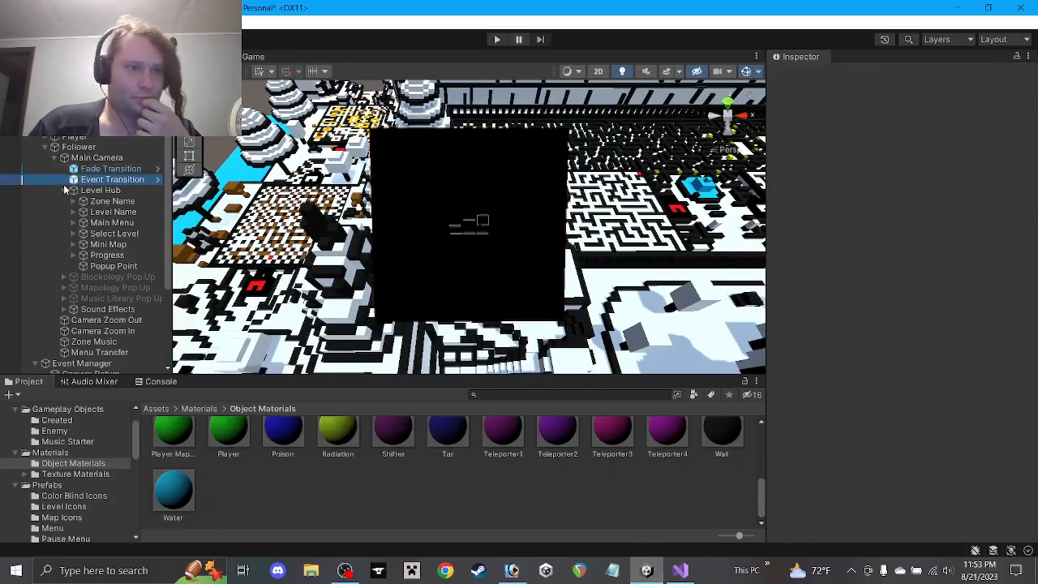
pyautogui.click(64, 189)
pyautogui.click(54, 159)
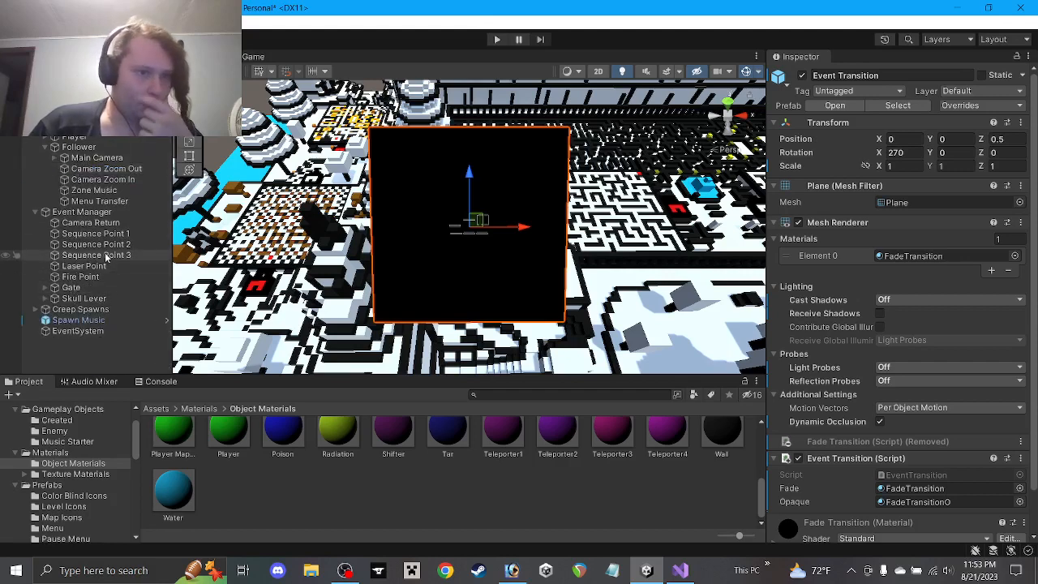
pyautogui.click(77, 212)
# In EventsZone1, add a //Popup text comment and a public GameObject SkullLeverText field
pyautogui.click(680, 571)
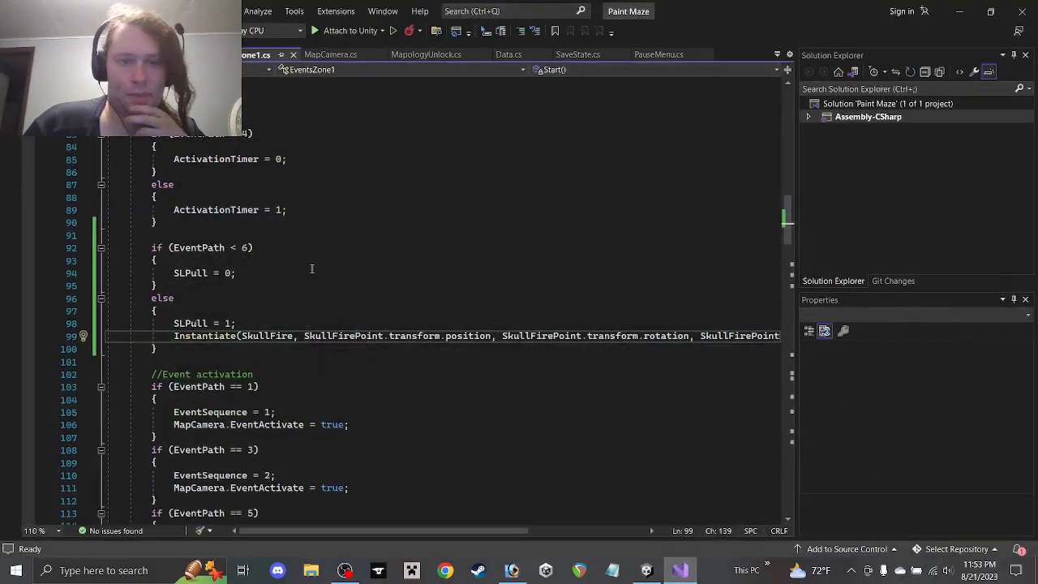
pyautogui.scroll(14, 242, 273)
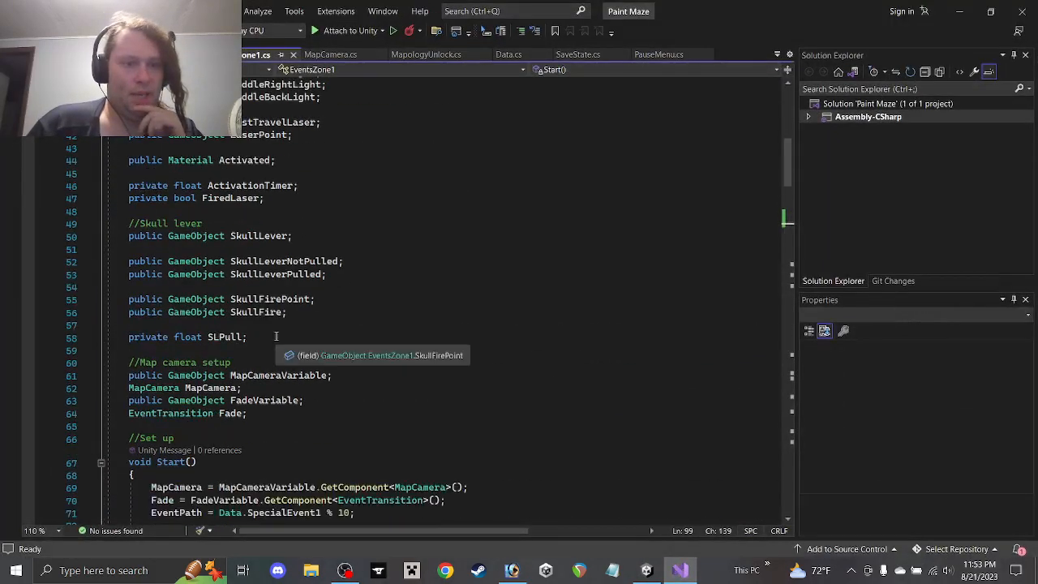
pyautogui.click(257, 338)
pyautogui.press('Return')
pyautogui.press('Return')
pyautogui.write('//Popup te')
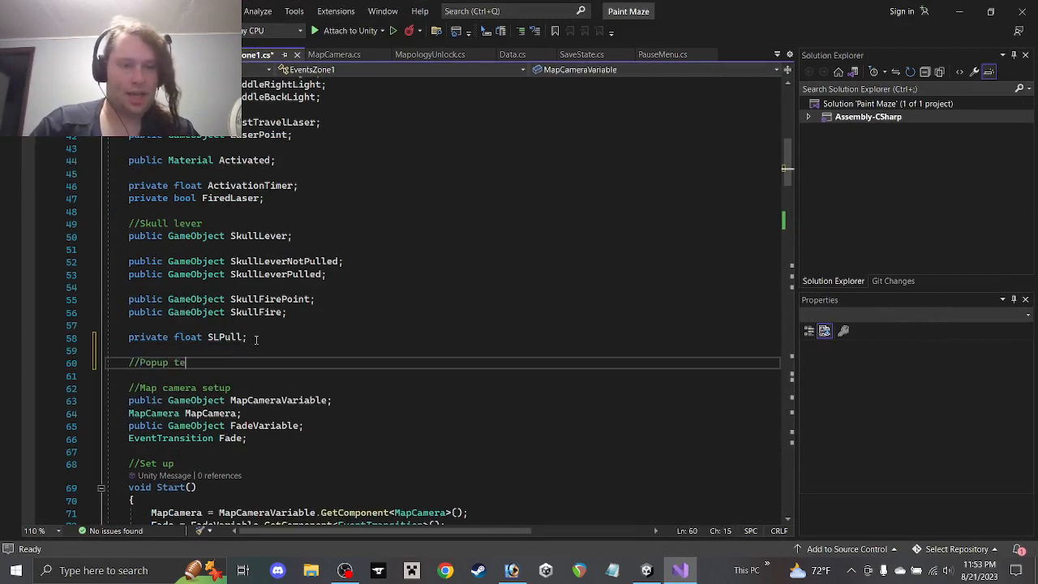
pyautogui.write('xt')
pyautogui.press('Return')
pyautogui.write('public')
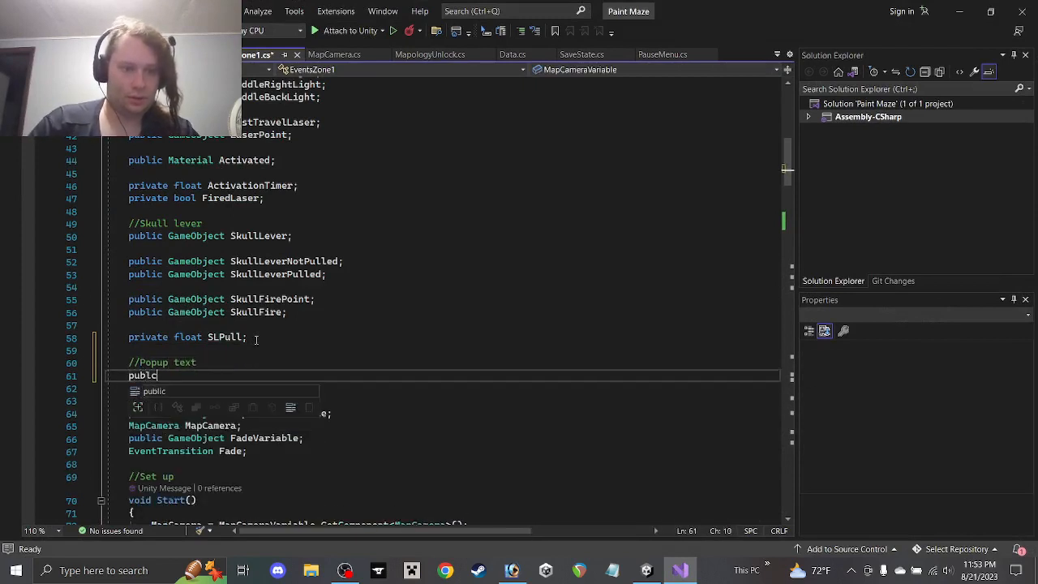
pyautogui.write(' GameObject ')
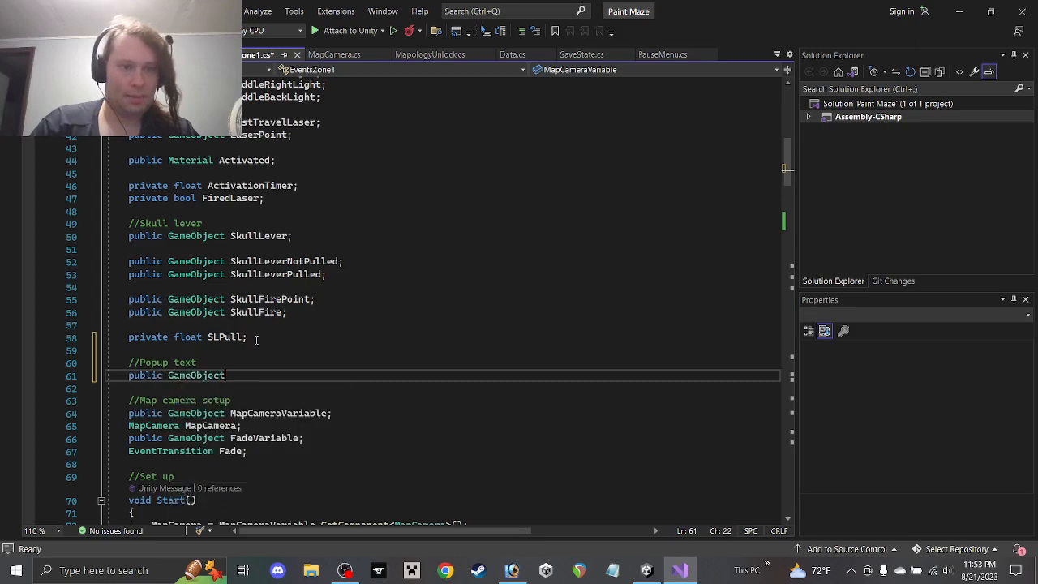
pyautogui.write('Sk')
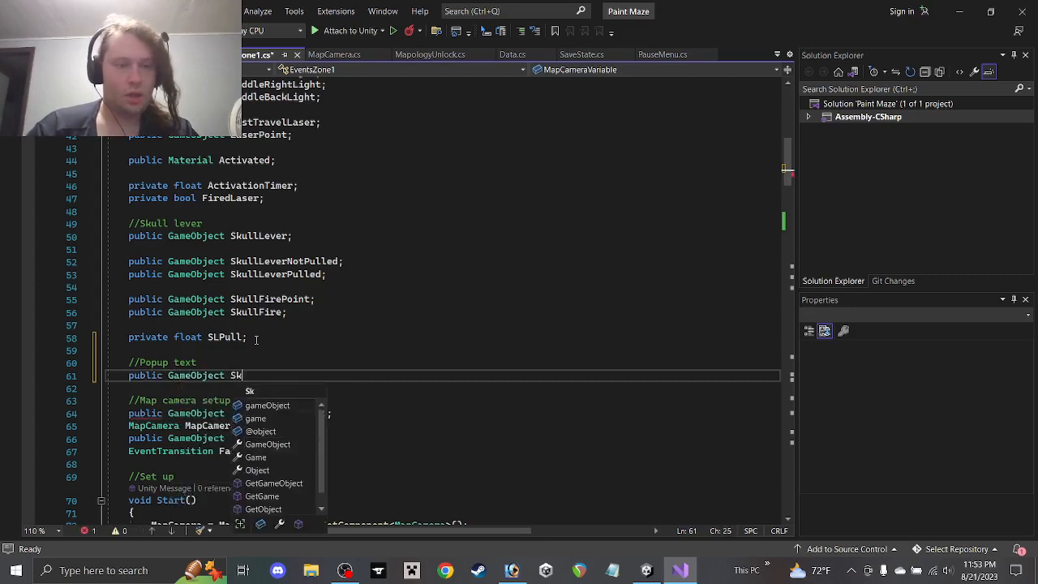
pyautogui.write('ullLeverTe')
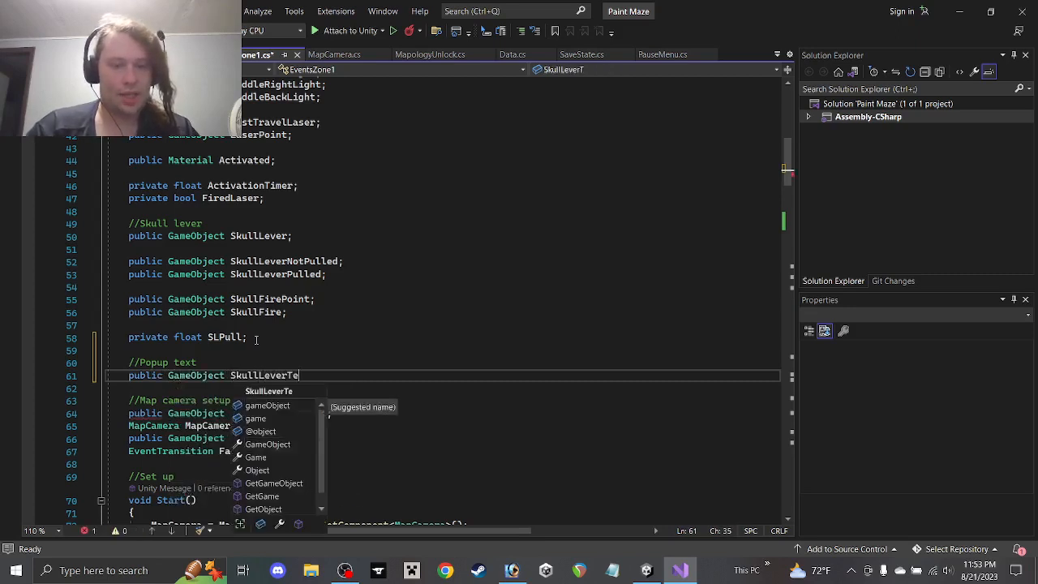
pyautogui.write('xt;')
pyautogui.press('Return')
# Add public GameObject FastTravelText and PopupPoint fields below SkullLeverText
pyautogui.write('pbul')
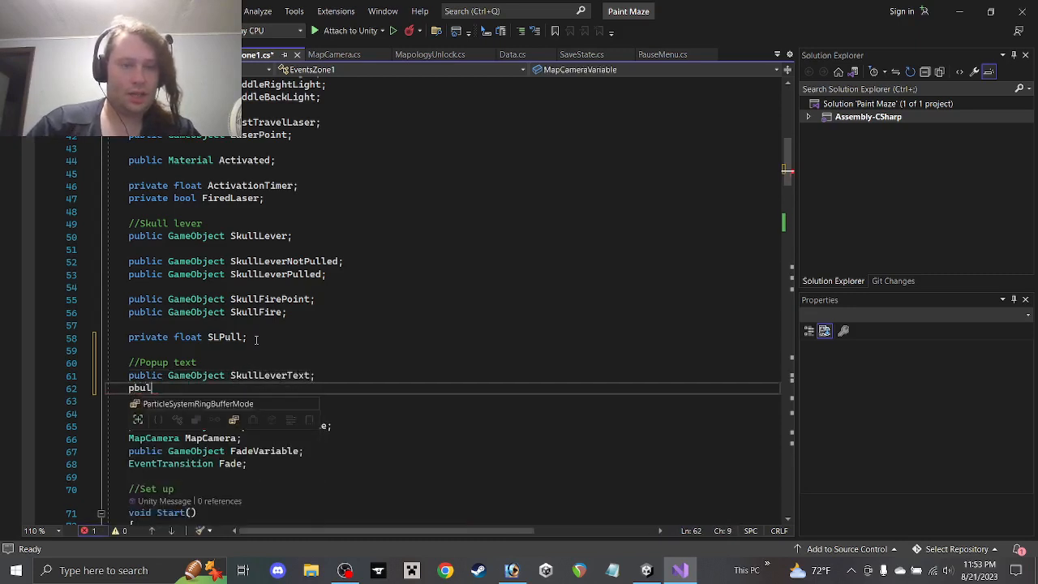
pyautogui.press('BackSpace')
pyautogui.press('BackSpace')
pyautogui.write('unlic')
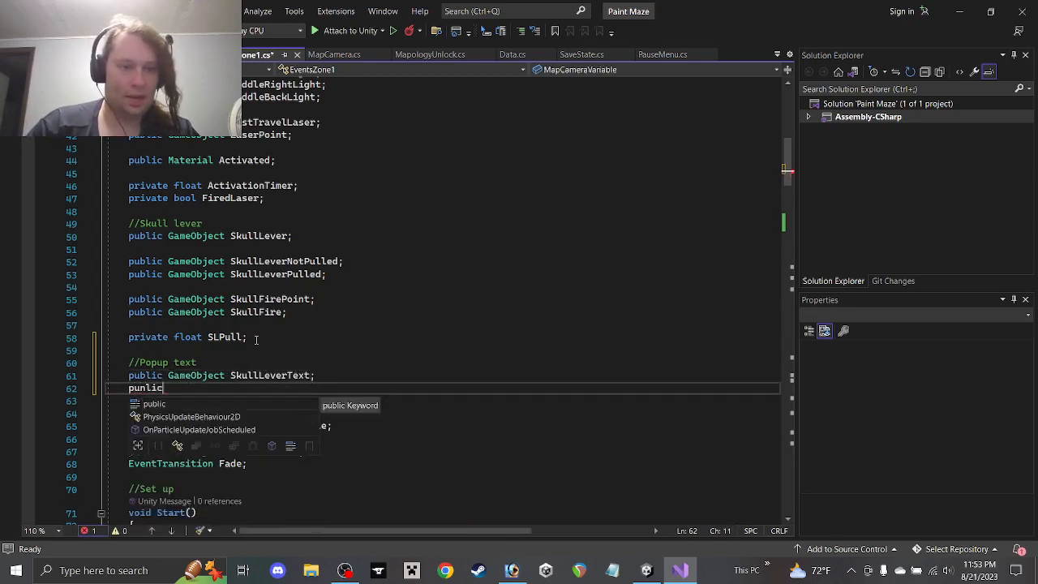
pyautogui.press('BackSpace')
pyautogui.press('BackSpace')
pyautogui.write('blic Gam')
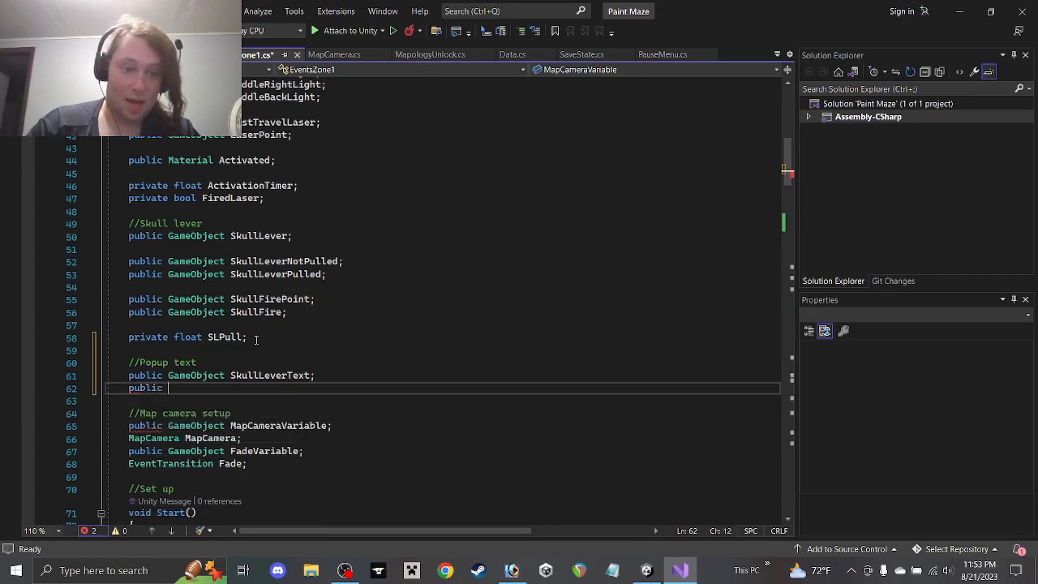
pyautogui.write('eObject F')
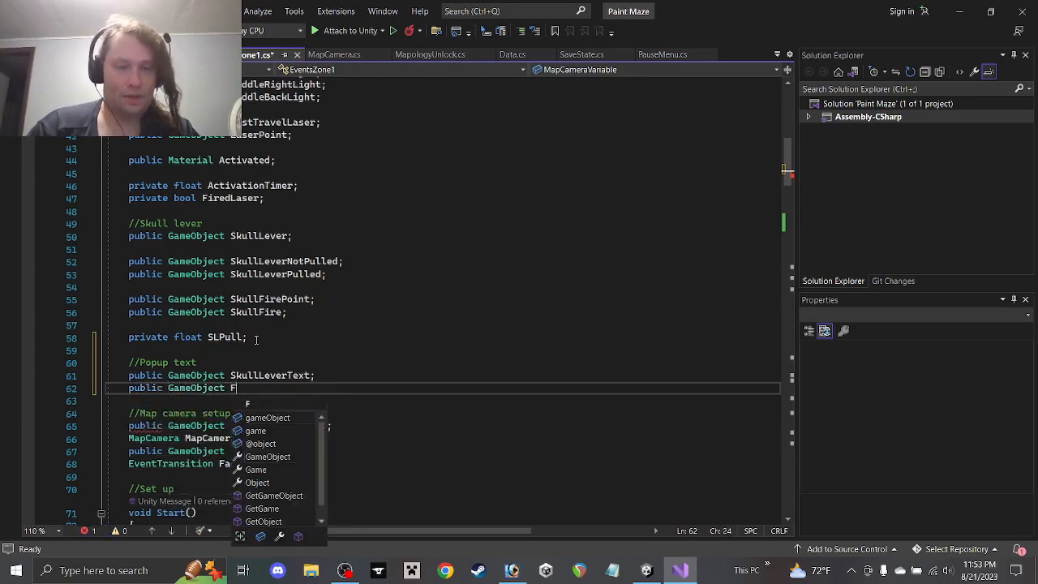
pyautogui.write('astTravelTex')
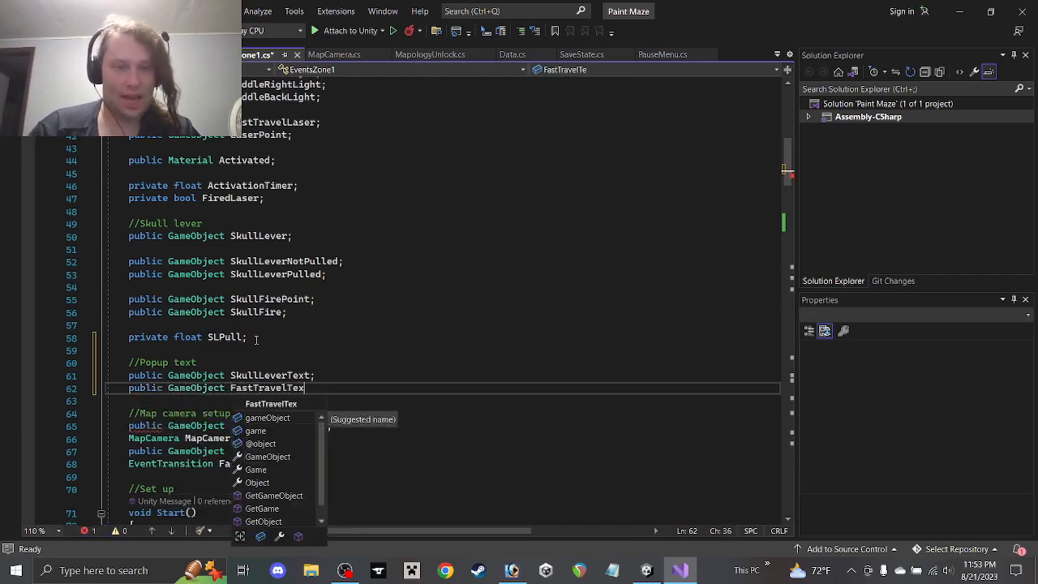
pyautogui.write('t;')
pyautogui.press('Return')
pyautogui.press('Return')
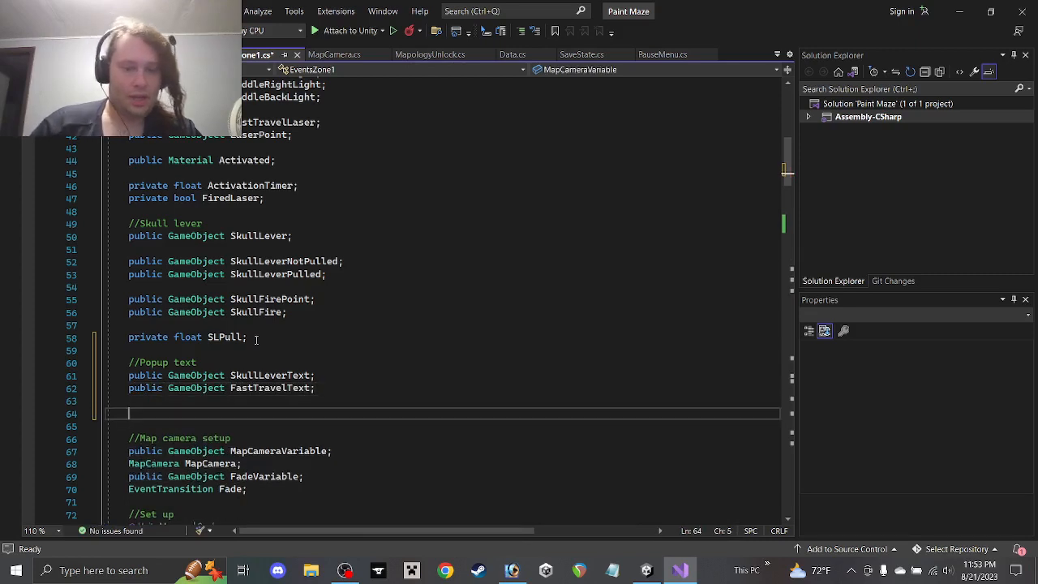
pyautogui.write('public GameObject')
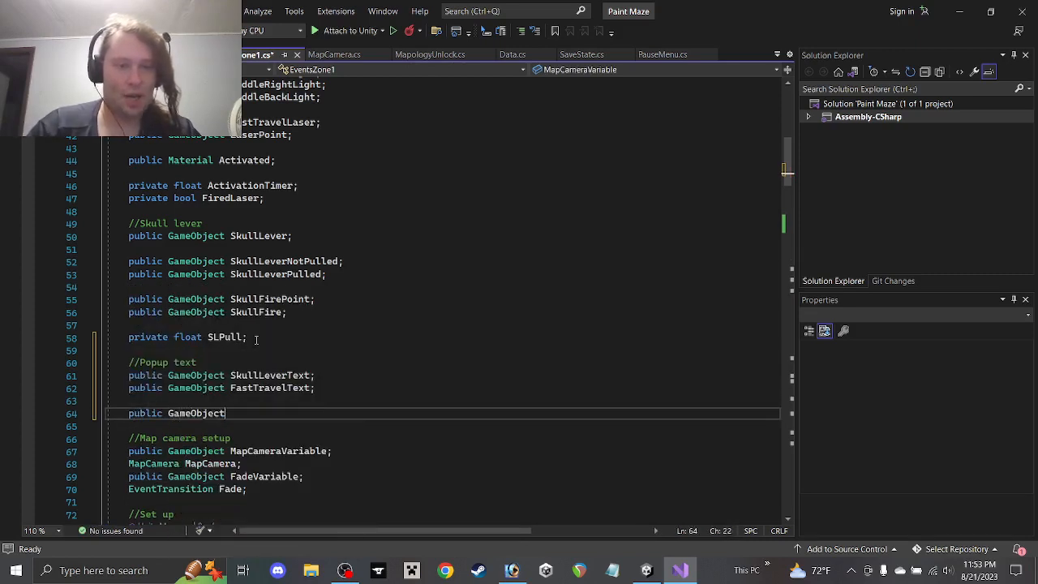
pyautogui.write(' Popup')
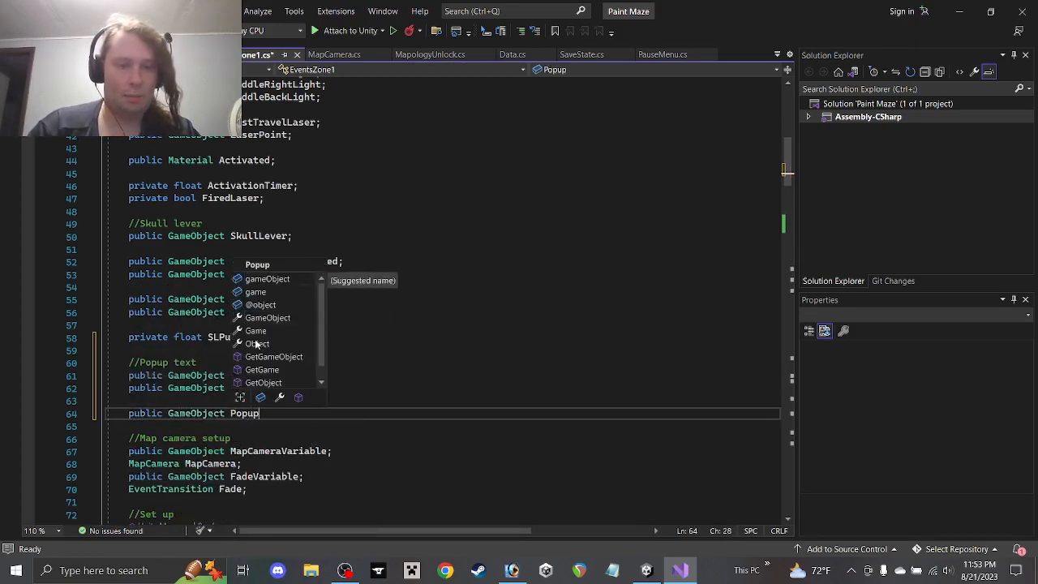
pyautogui.write('Point;')
# Save the EventsZone1 script and return to Unity
pyautogui.hotkey('ctrl', 's')
pyautogui.scroll(-3, 253, 337)
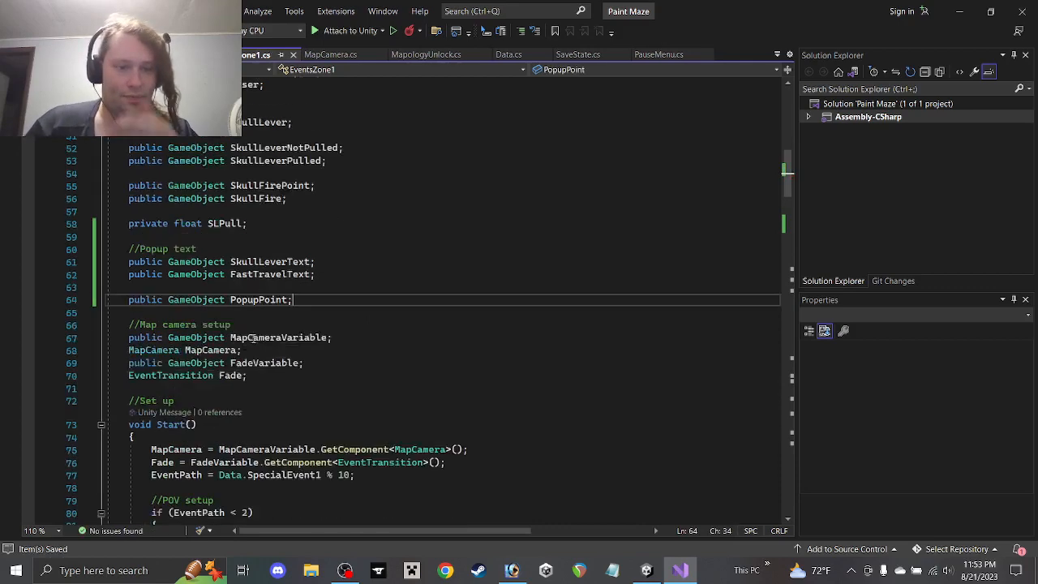
pyautogui.scroll(-2, 248, 326)
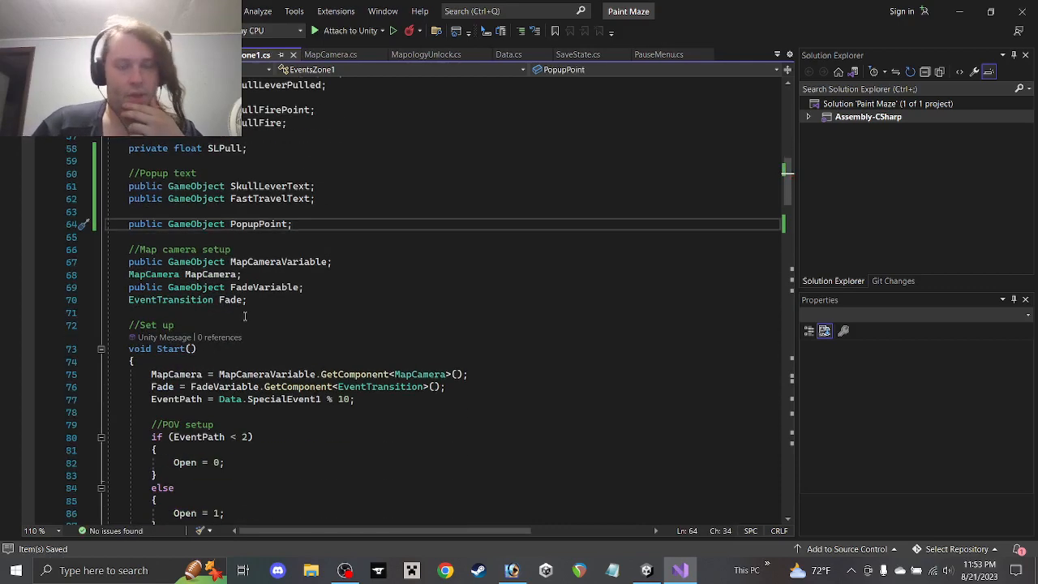
pyautogui.click(959, 13)
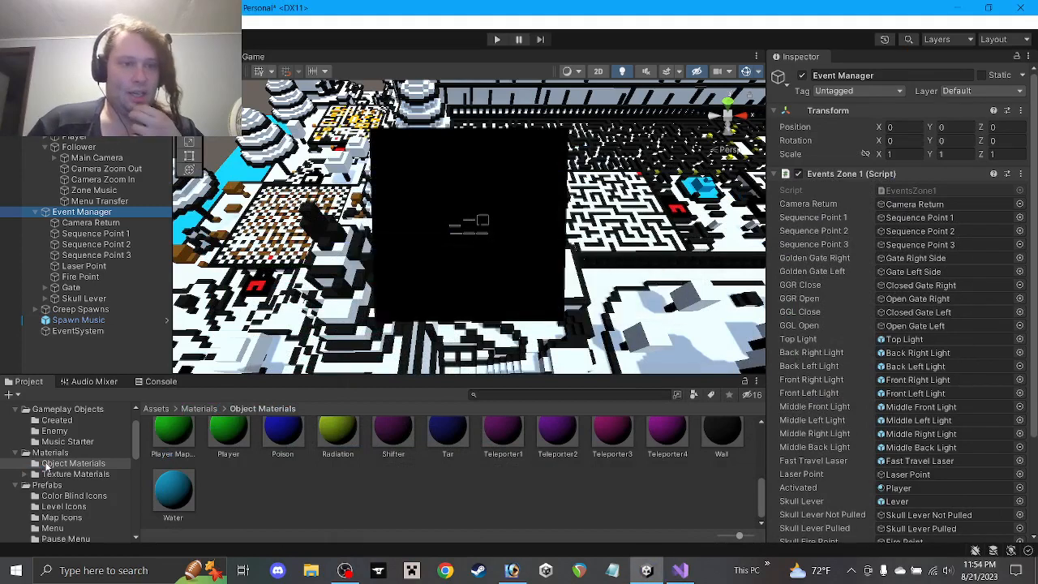
# Assign Popup Point to the Popup Point field and the Skull Lever Popup prefab to Skull Lever Text
pyautogui.scroll(-3, 909, 455)
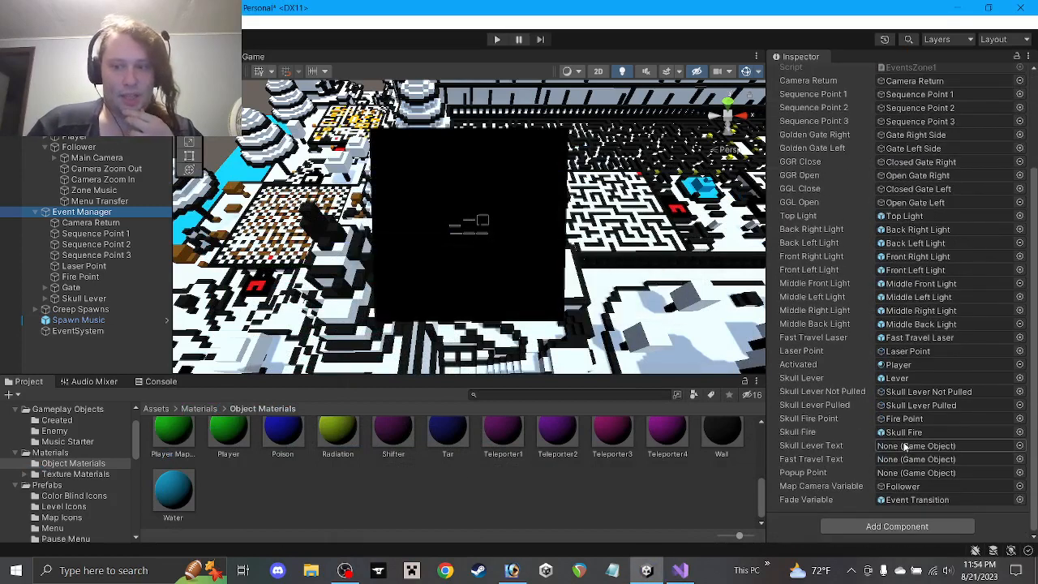
pyautogui.scroll(-2, 80, 466)
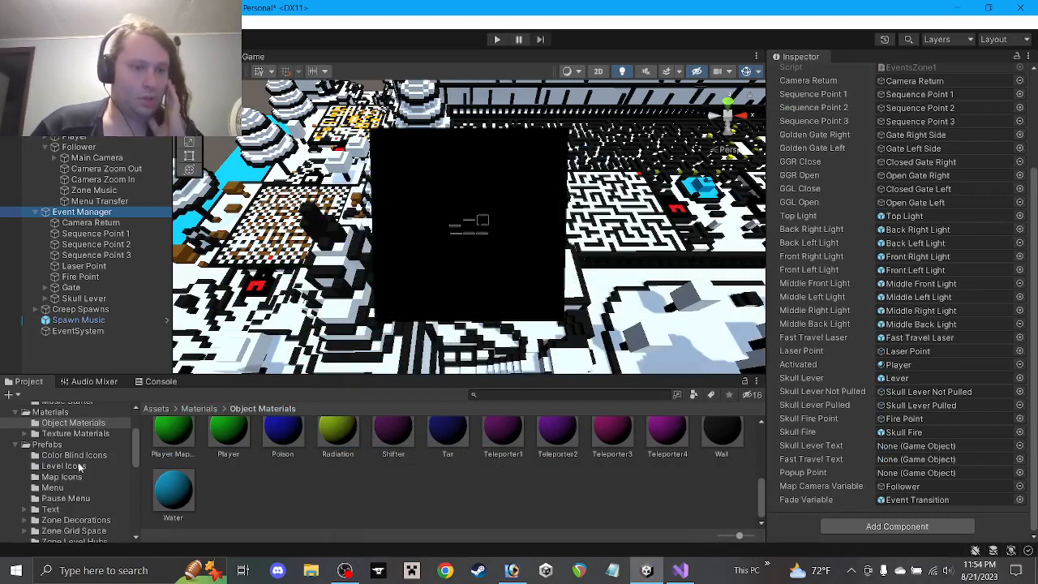
pyautogui.scroll(-2, 74, 478)
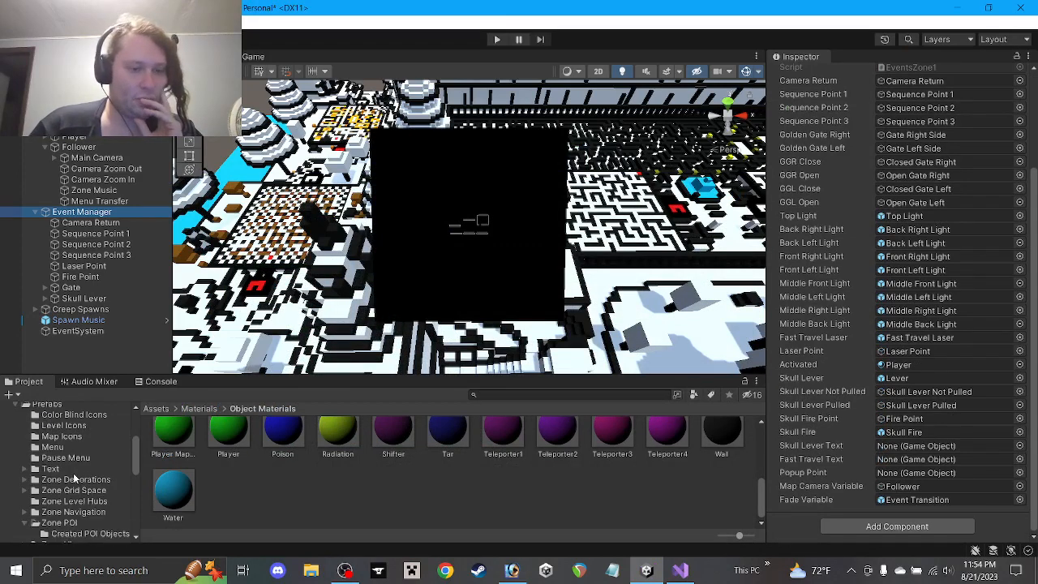
pyautogui.scroll(-2, 75, 479)
pyautogui.click(86, 494)
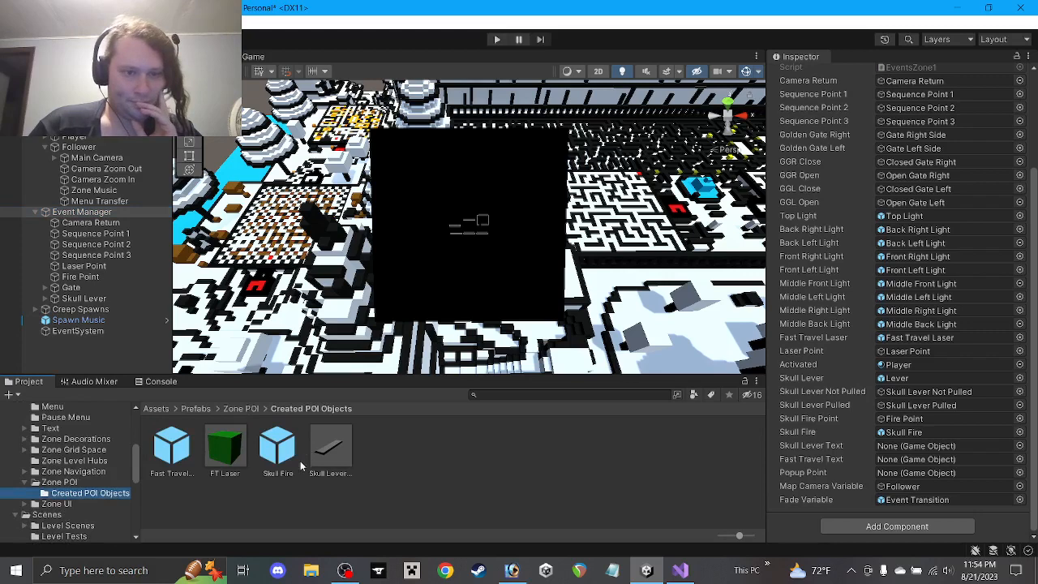
pyautogui.click(55, 158)
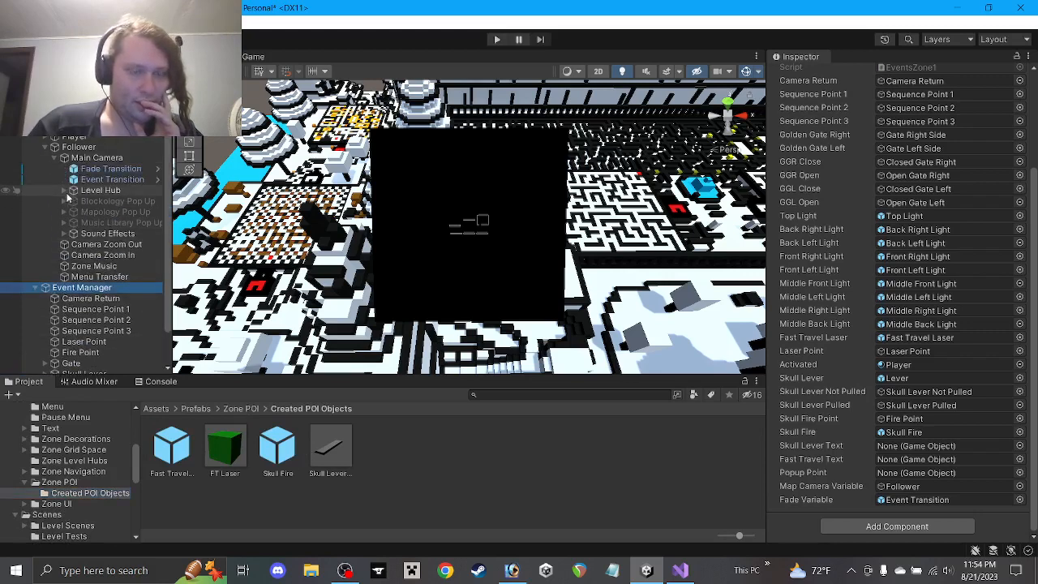
pyautogui.click(64, 191)
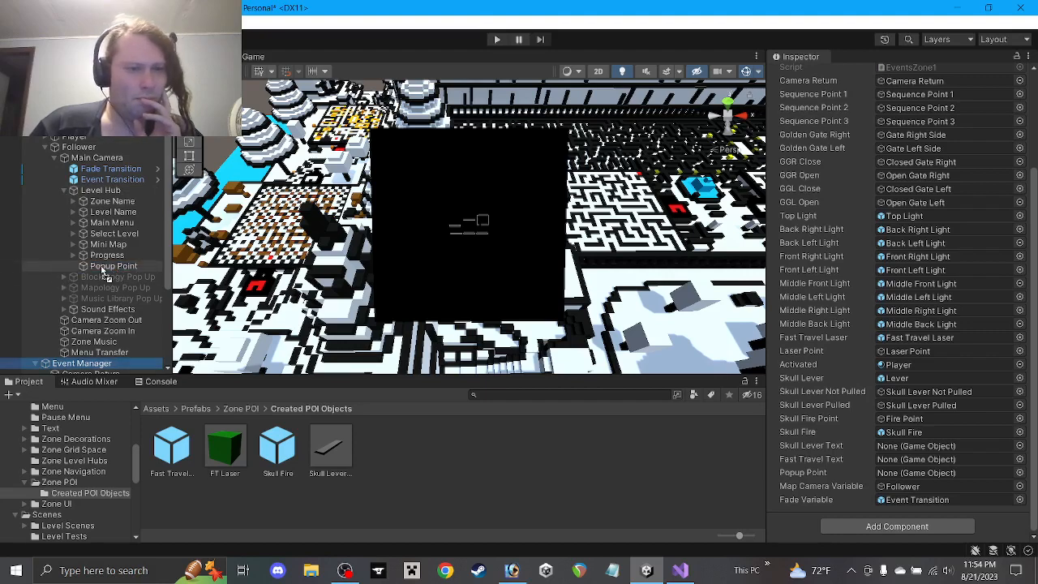
pyautogui.moveTo(103, 271); pyautogui.dragTo(913, 475)
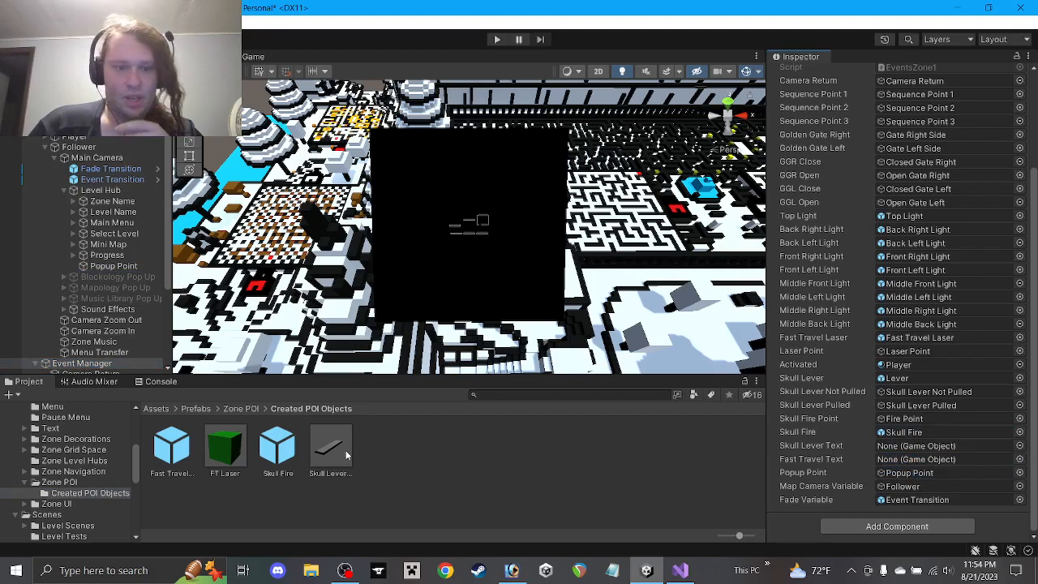
pyautogui.moveTo(839, 459); pyautogui.dragTo(896, 449)
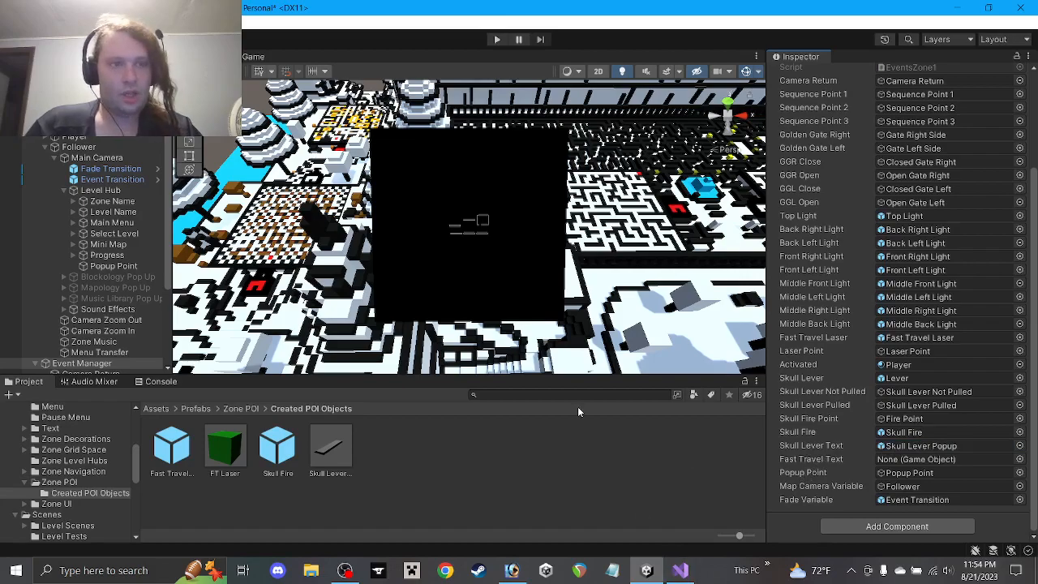
pyautogui.click(680, 570)
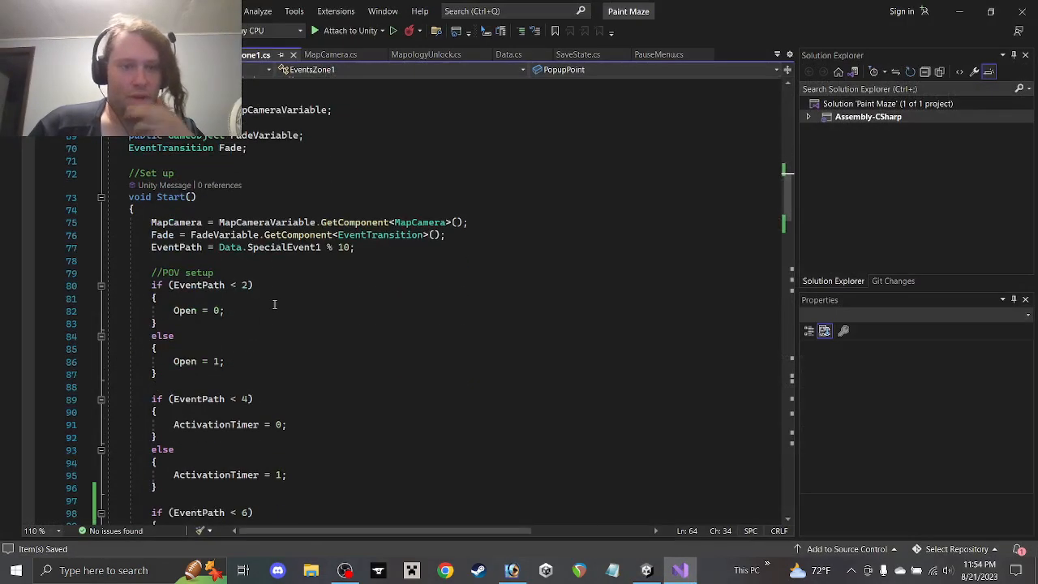
# Create a C# script named PopupTextDisappear in Misc Event Scripts and open it for editing
pyautogui.scroll(-20, 275, 304)
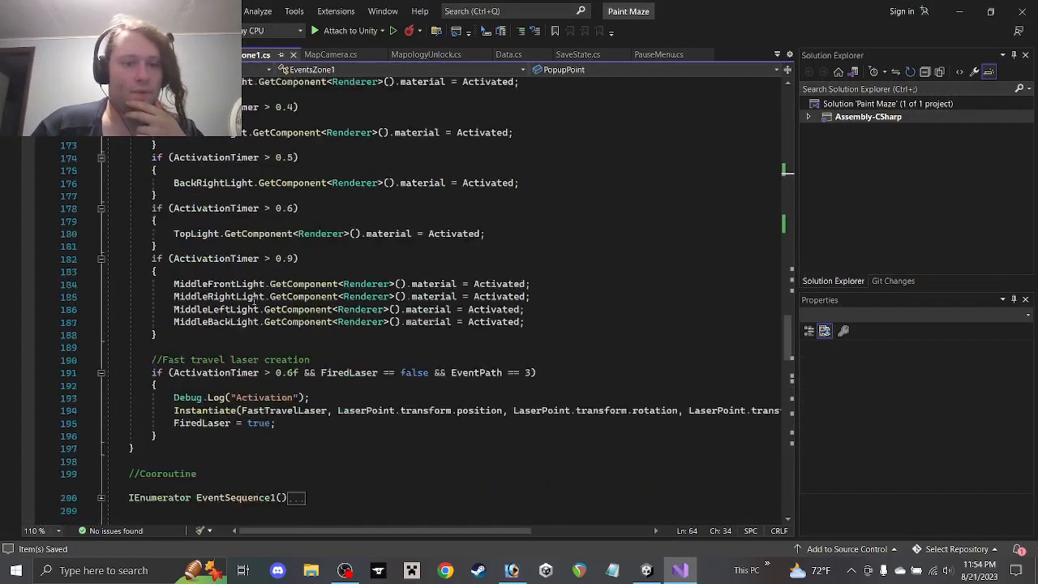
pyautogui.scroll(-7, 256, 300)
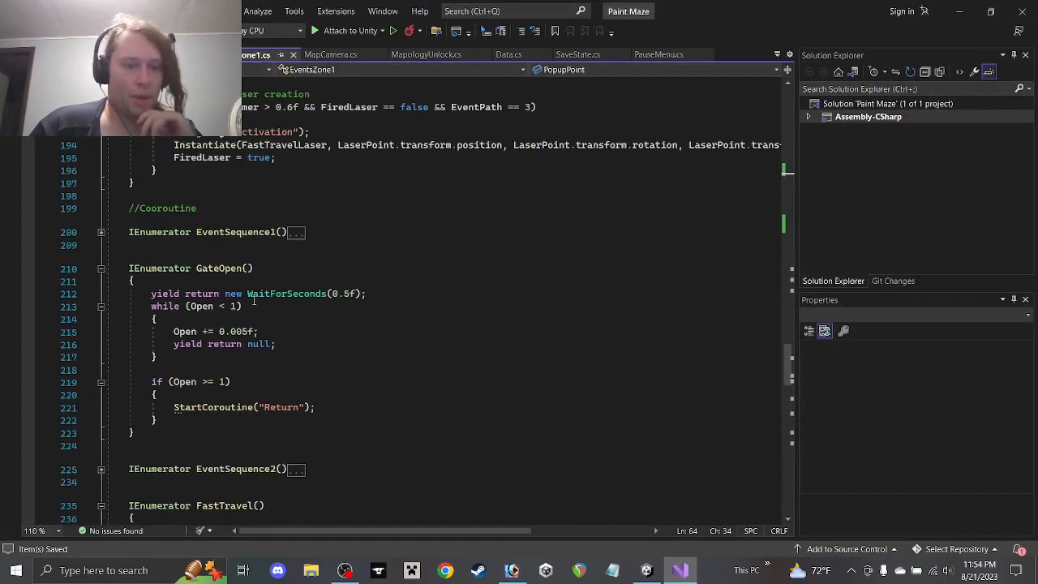
pyautogui.click(960, 11)
pyautogui.scroll(-6, 108, 456)
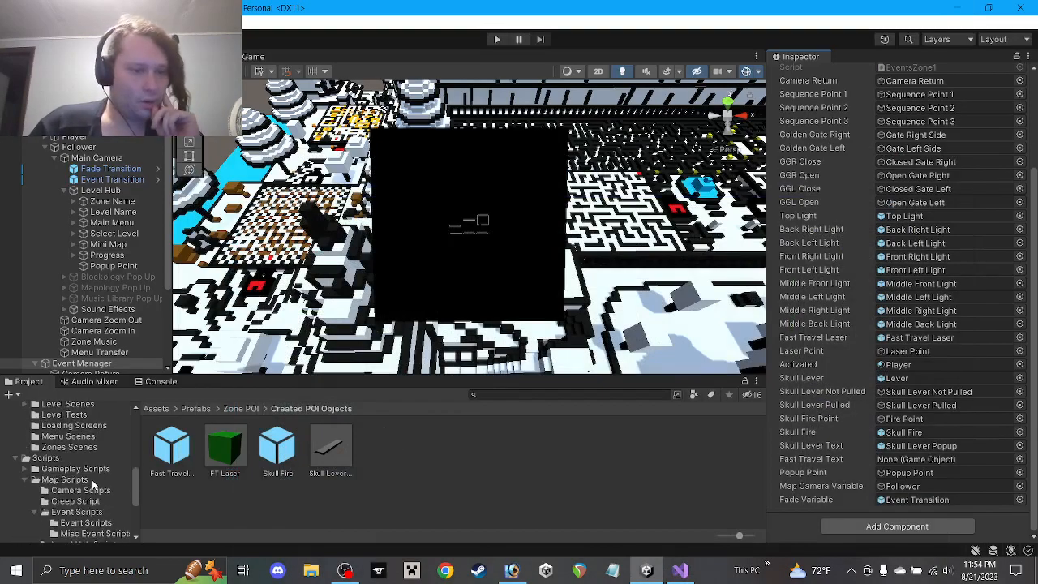
pyautogui.click(89, 453)
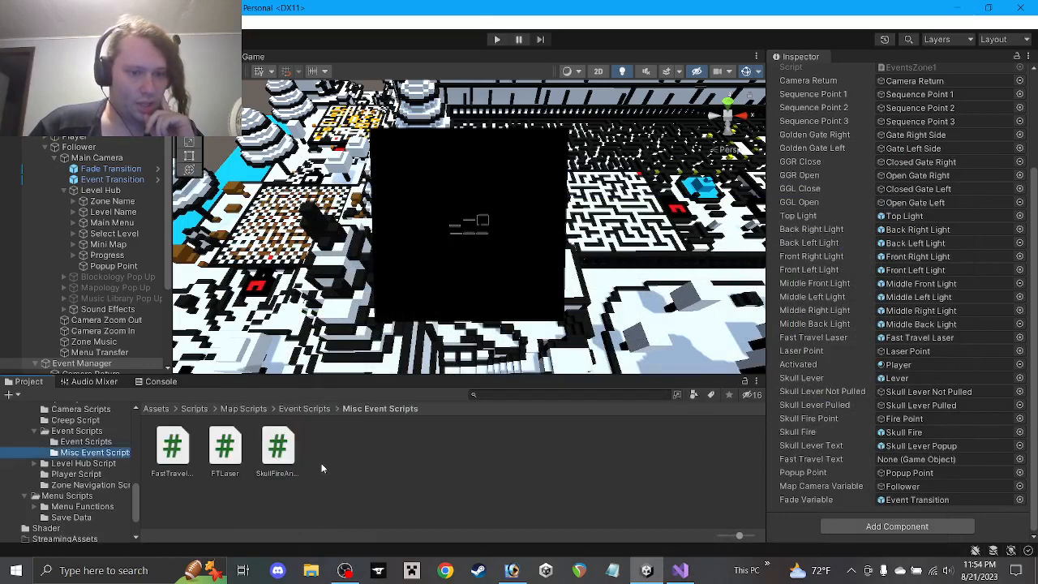
pyautogui.rightClick(357, 454)
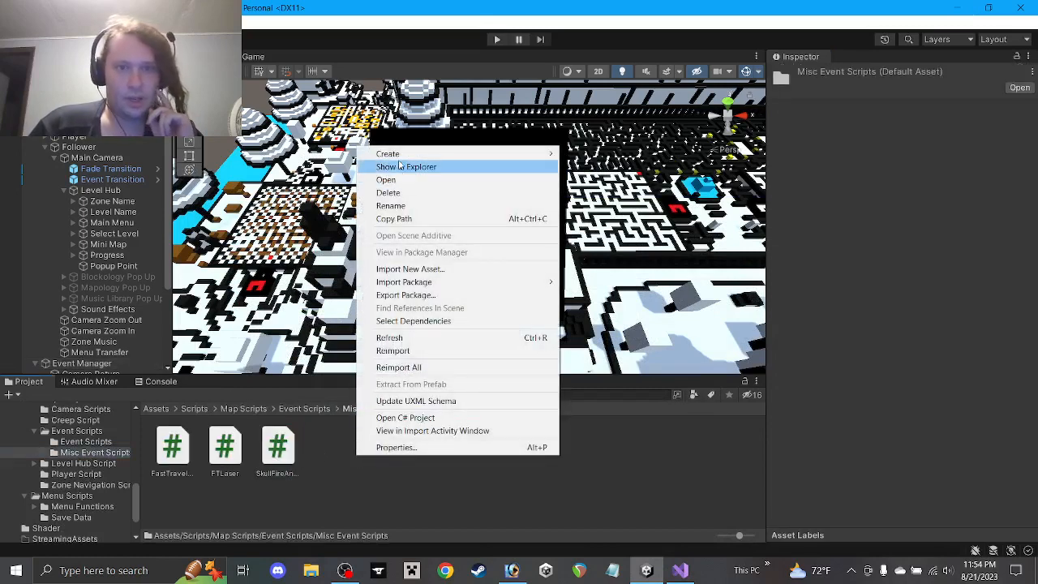
pyautogui.click(595, 58)
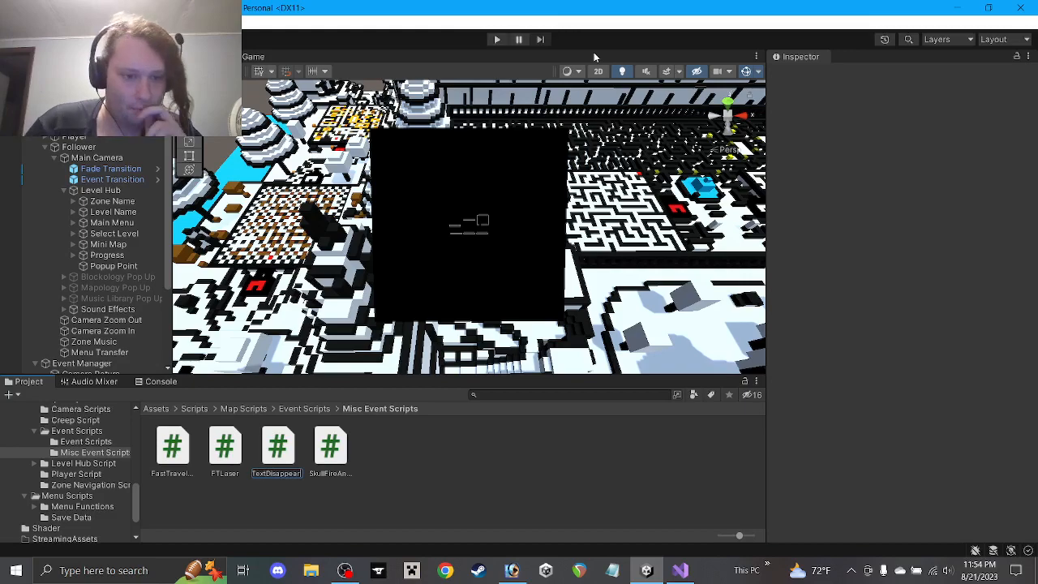
pyautogui.press('Return')
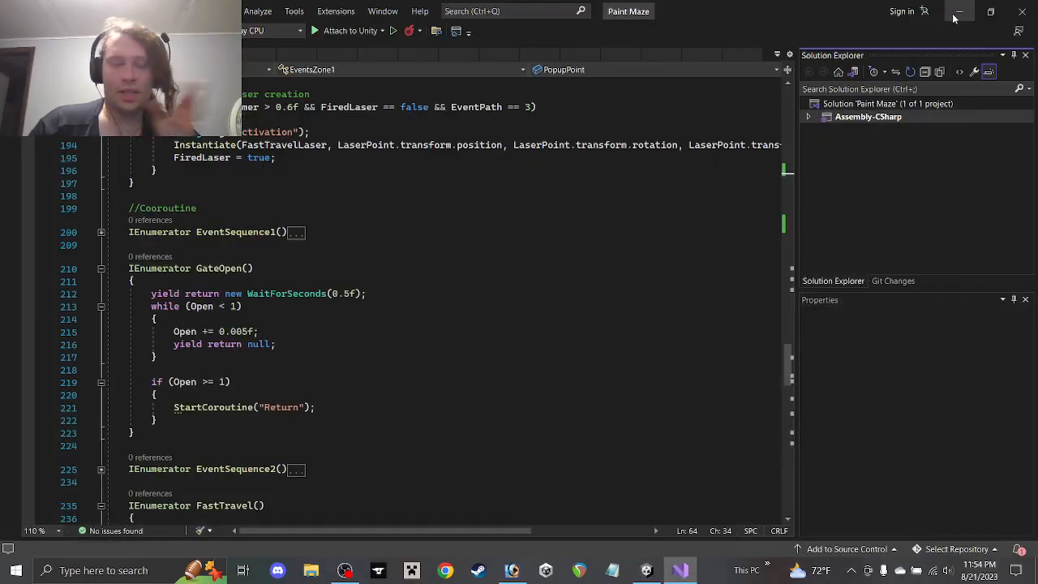
pyautogui.click(955, 16)
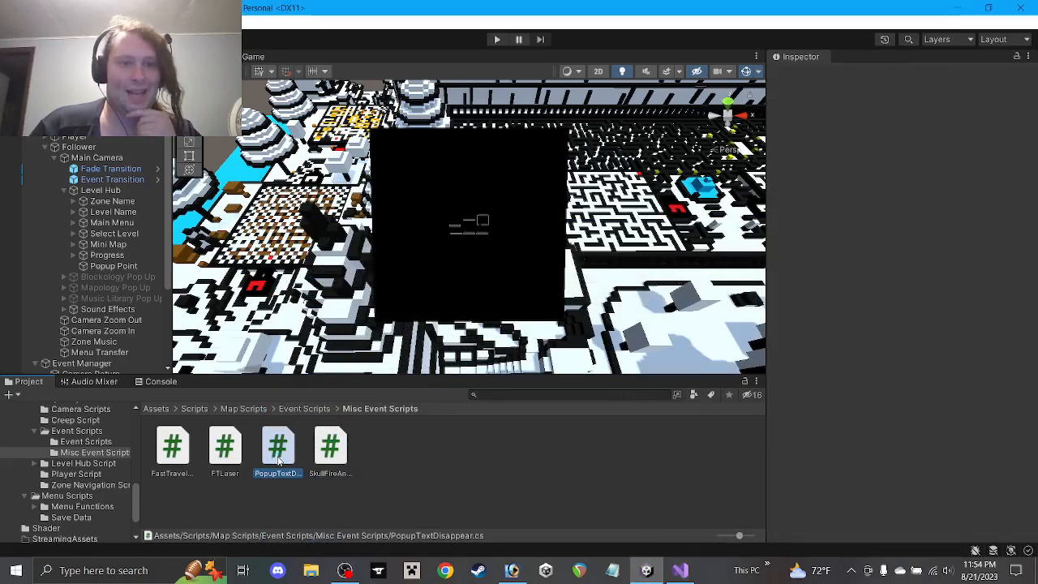
pyautogui.doubleClick(278, 460)
# Change Start's comment to 'Activate deletion' and make Start call StartCoroutine("Destroy")
pyautogui.click(155, 217)
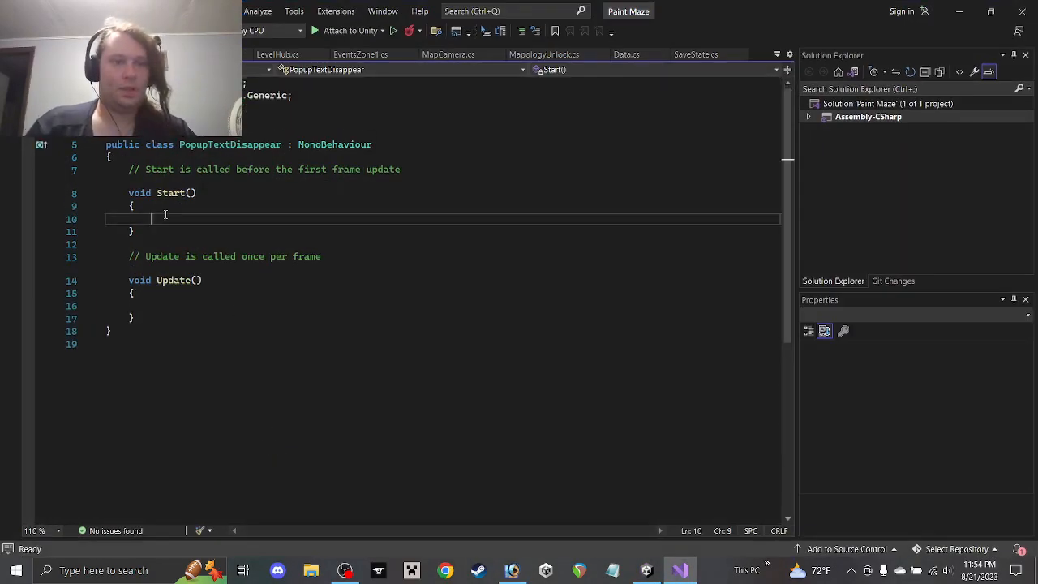
pyautogui.moveTo(430, 168); pyautogui.dragTo(140, 171)
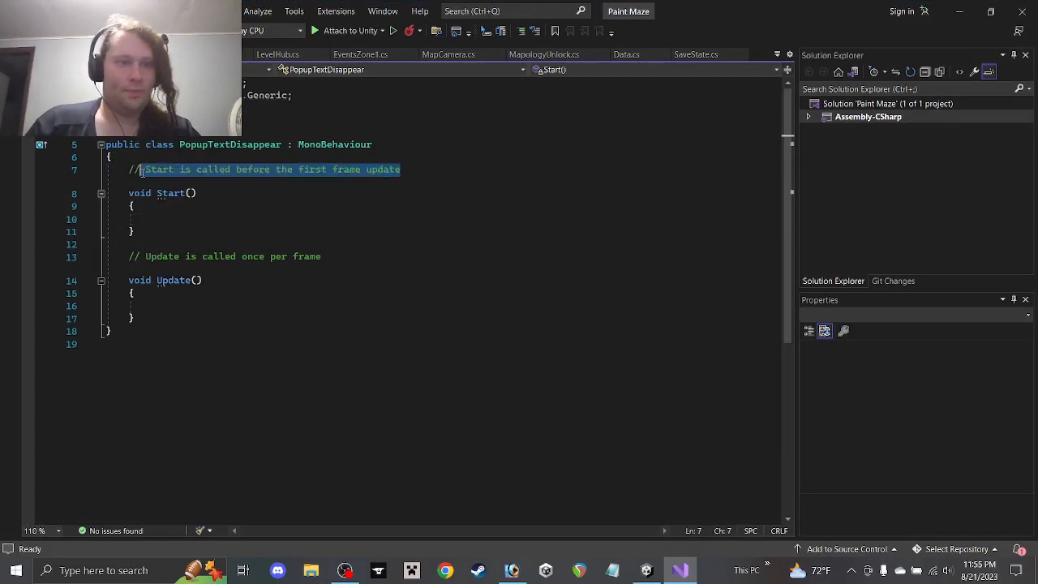
pyautogui.write('Activate de')
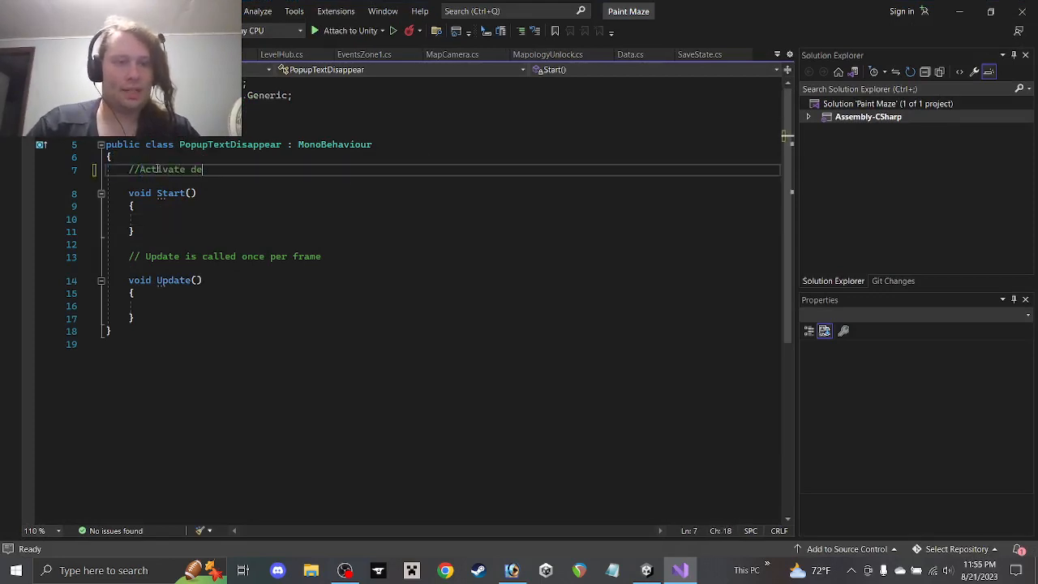
pyautogui.write('letion')
pyautogui.click(165, 219)
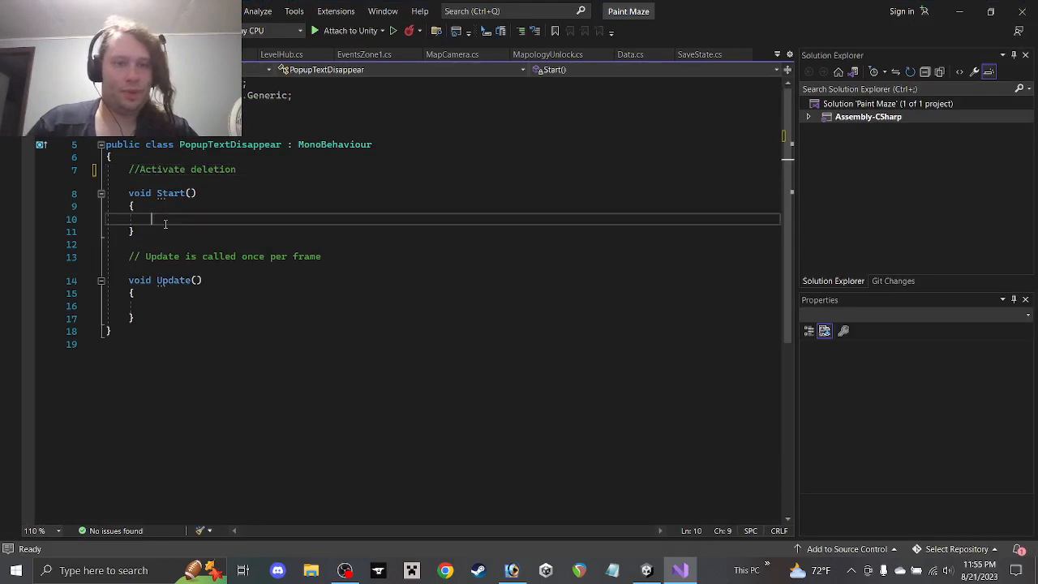
pyautogui.write('StartCoroutine')
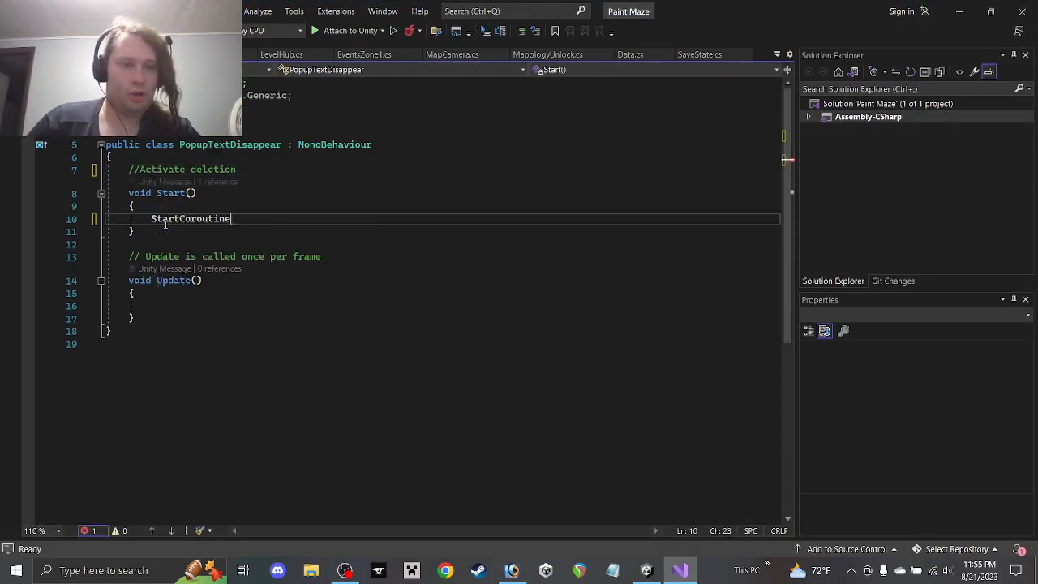
pyautogui.write('("Destr')
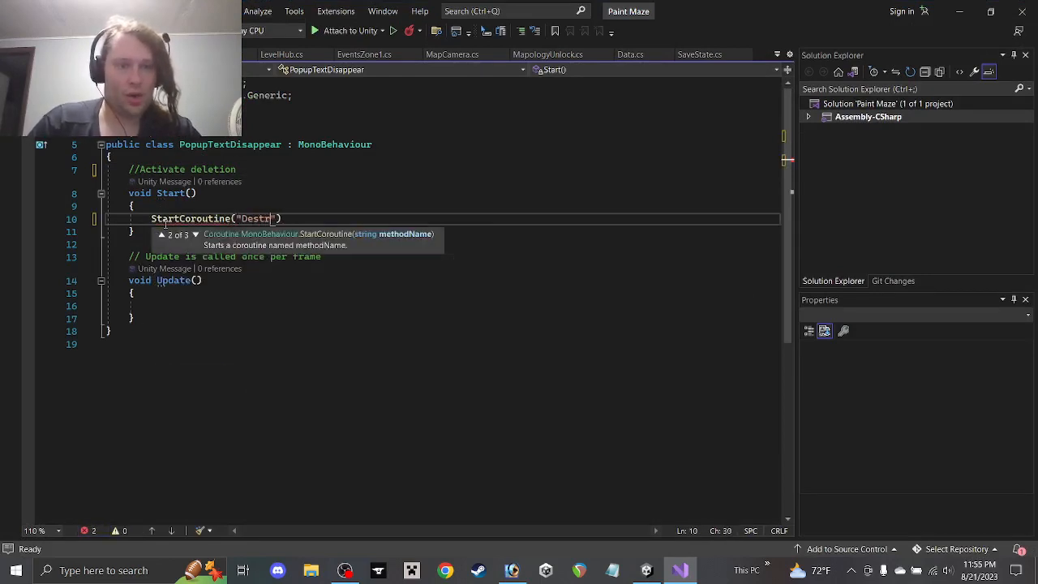
pyautogui.write('yoy')
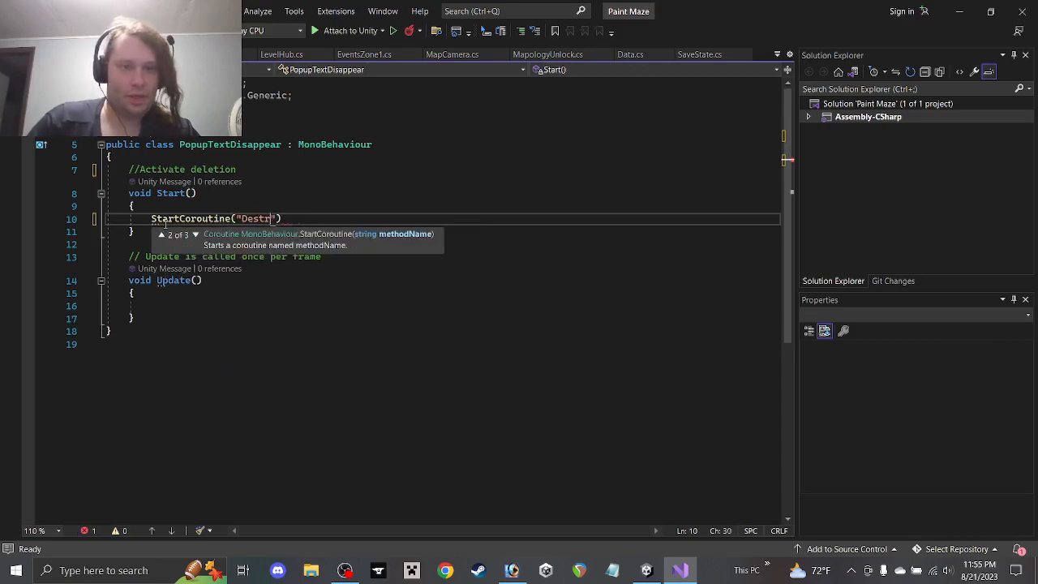
pyautogui.write('oy");')
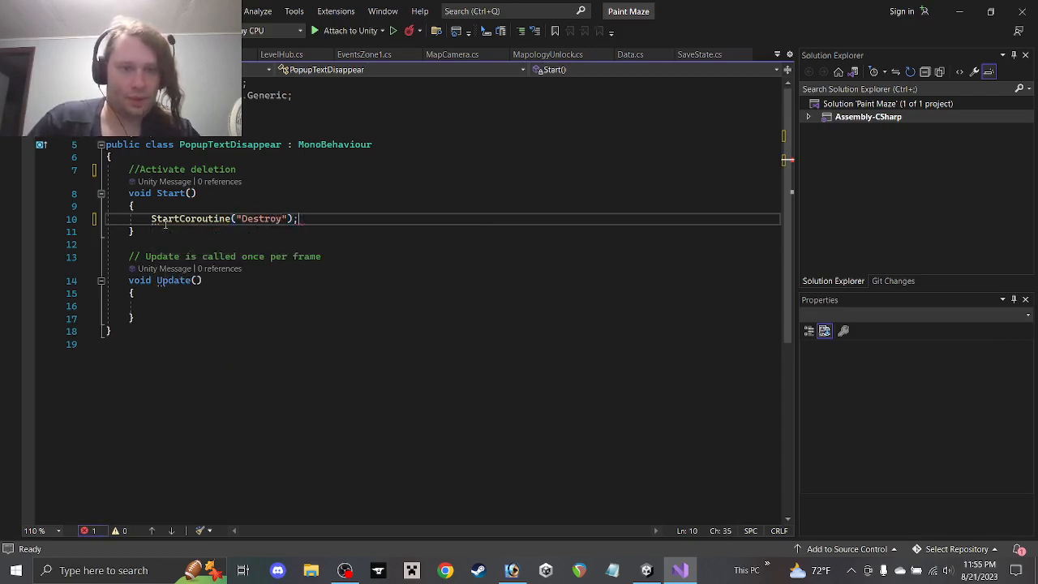
# Replace the Update method with a //Coroutine comment and an IEnumerator Destroy() declaration
pyautogui.moveTo(150, 325); pyautogui.dragTo(99, 274)
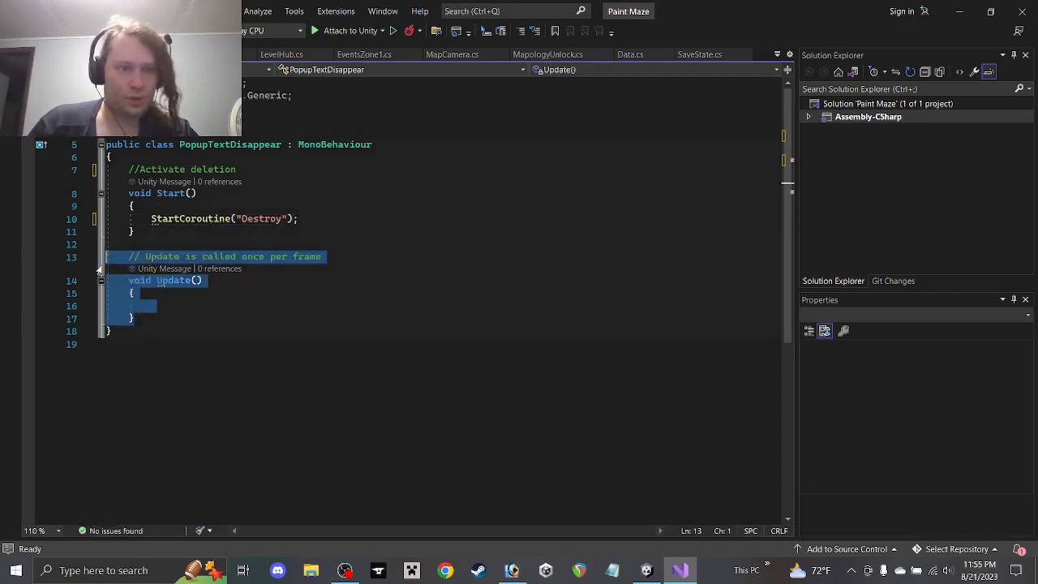
pyautogui.press('BackSpace')
pyautogui.write('//C')
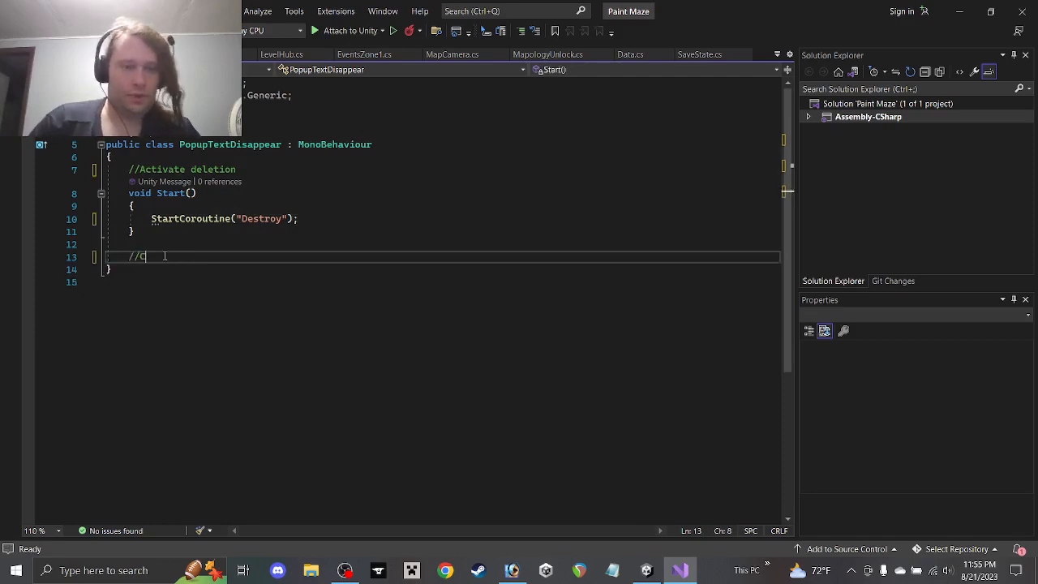
pyautogui.write('oroutine')
pyautogui.press('Return')
pyautogui.write('IEnu')
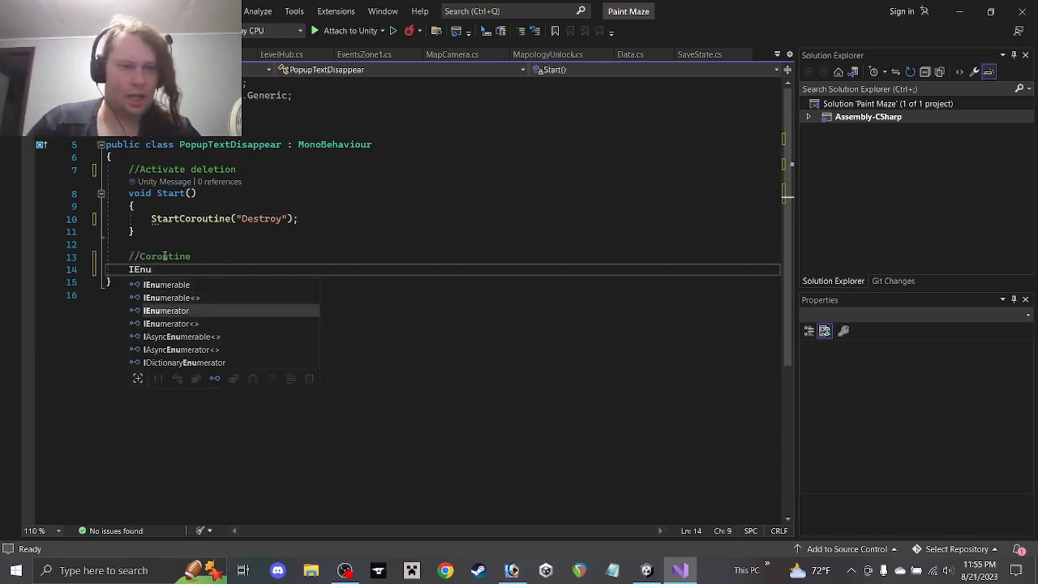
pyautogui.press('Tab')
pyautogui.write('Dest')
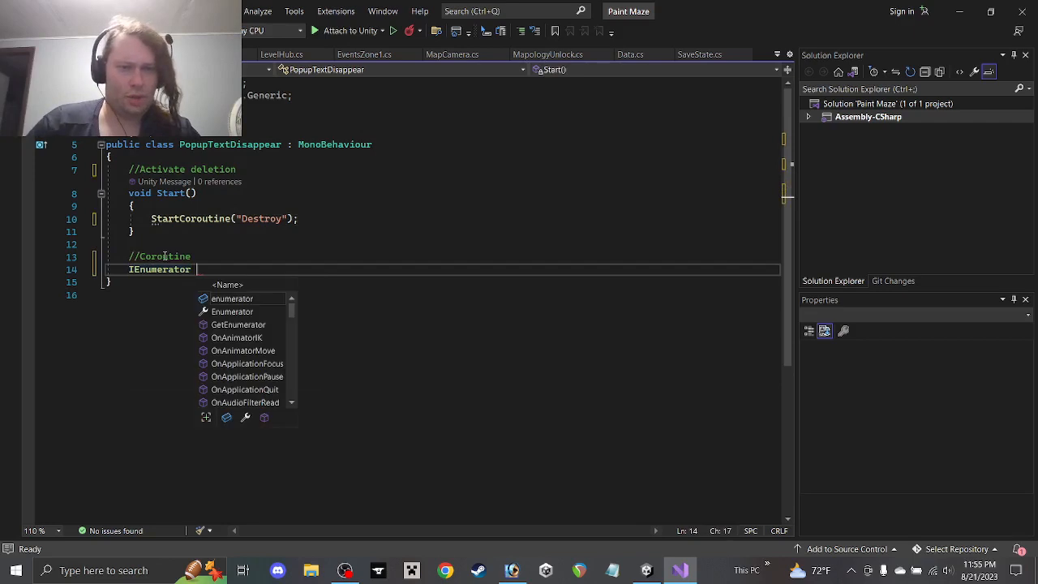
pyautogui.write('roy(')
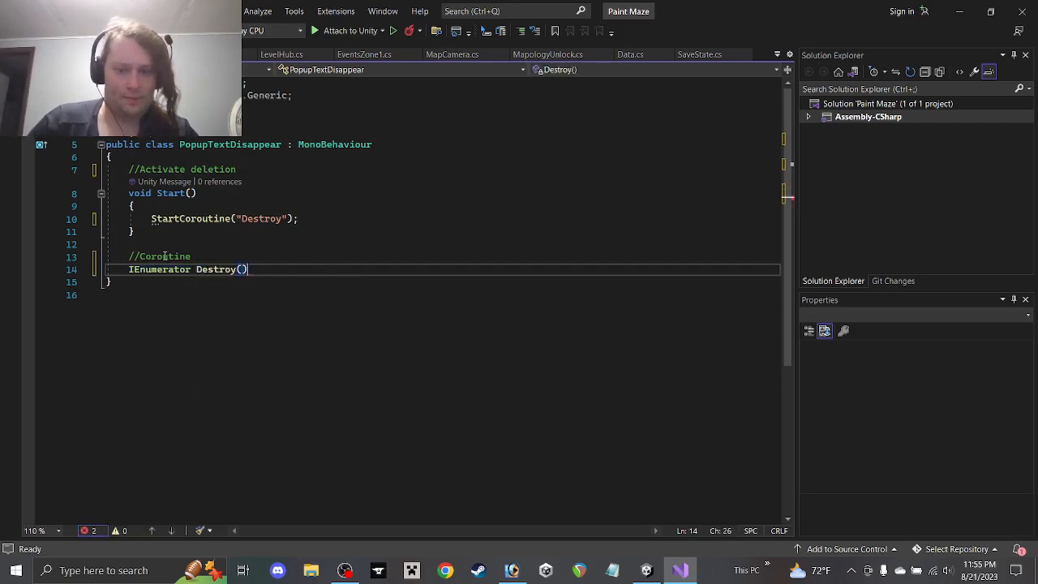
pyautogui.press('Return')
pyautogui.write('{')
pyautogui.press('Return')
# Make Destroy wait with WaitForSeconds(3f), then call Destroy(gameObject), and save the script
pyautogui.write('Wai')
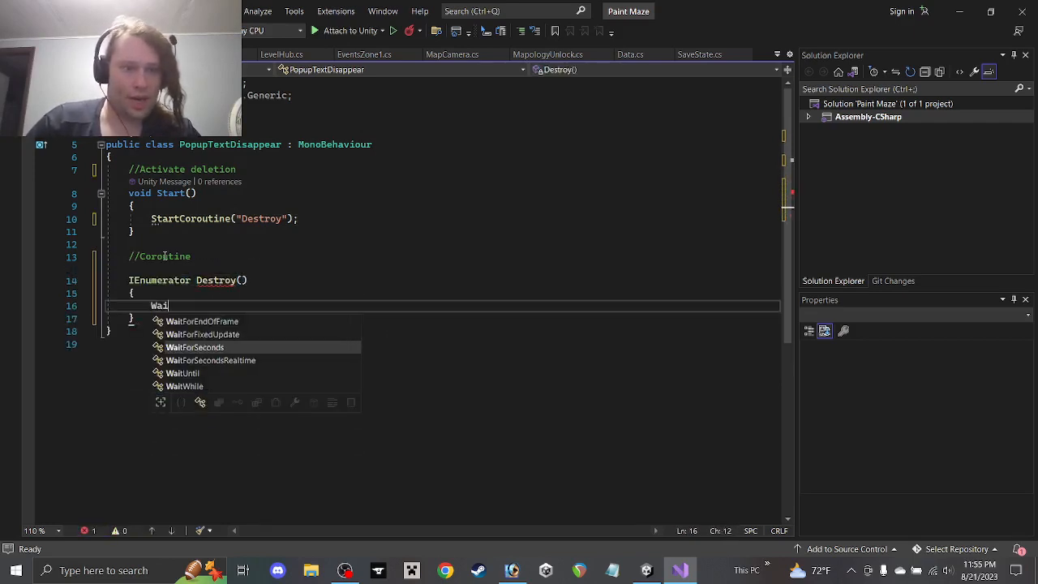
pyautogui.press('BackSpace')
pyautogui.press('BackSpace')
pyautogui.press('BackSpace')
pyautogui.write('yield ')
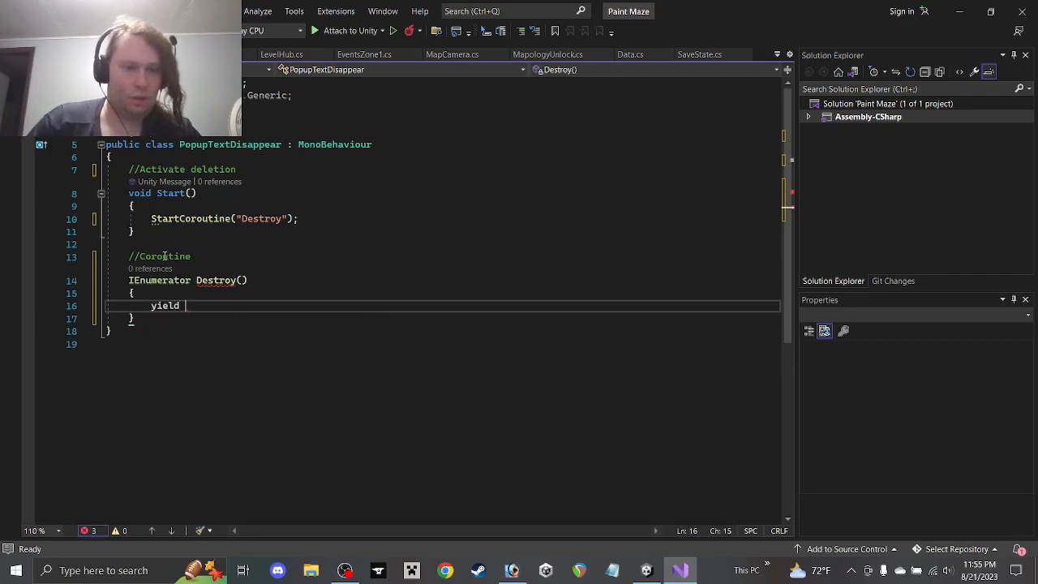
pyautogui.write('return new WaitForSeconds')
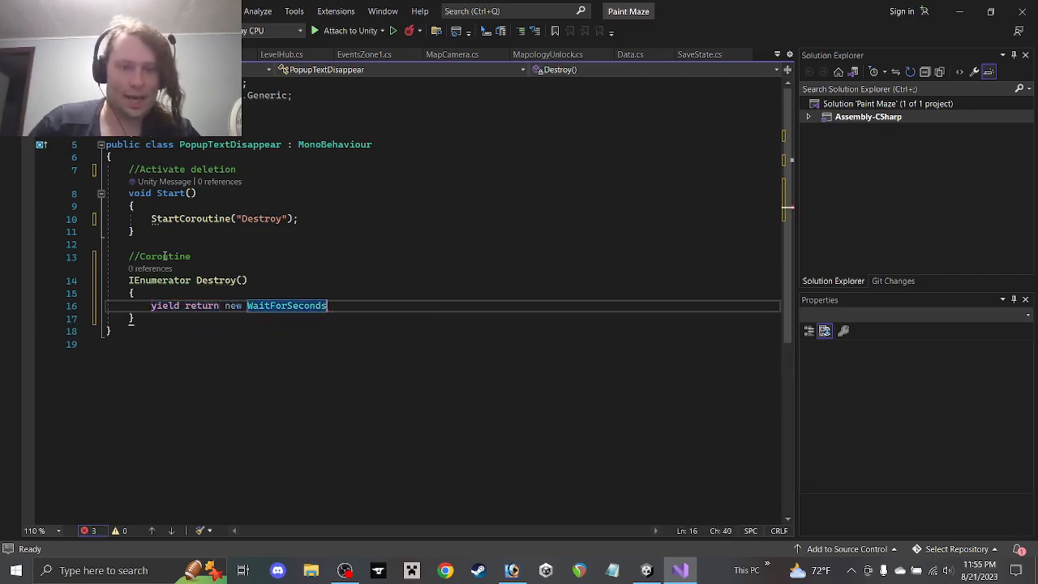
pyautogui.write('(3f);')
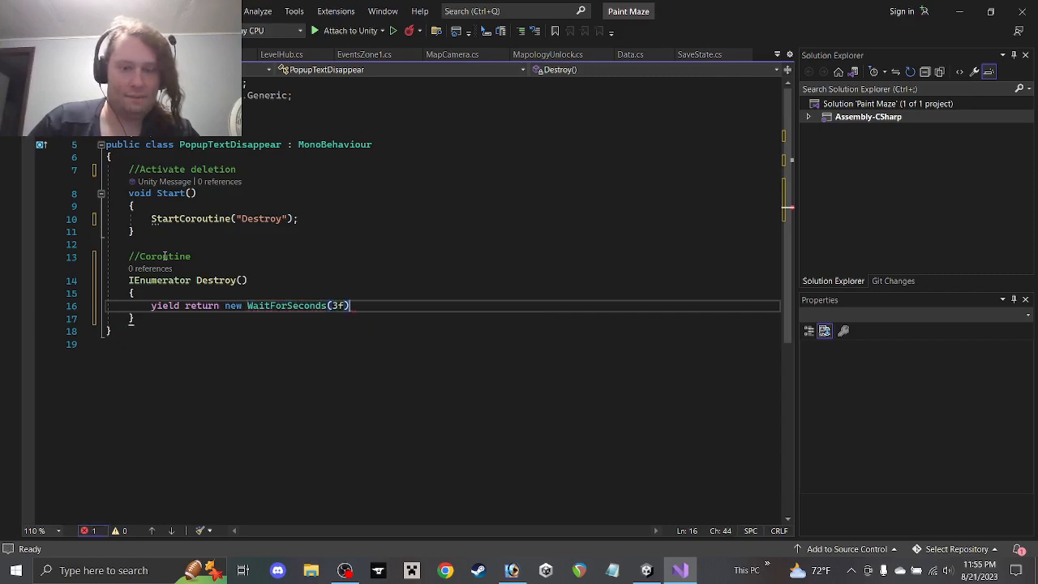
pyautogui.press('Return')
pyautogui.write('Destr')
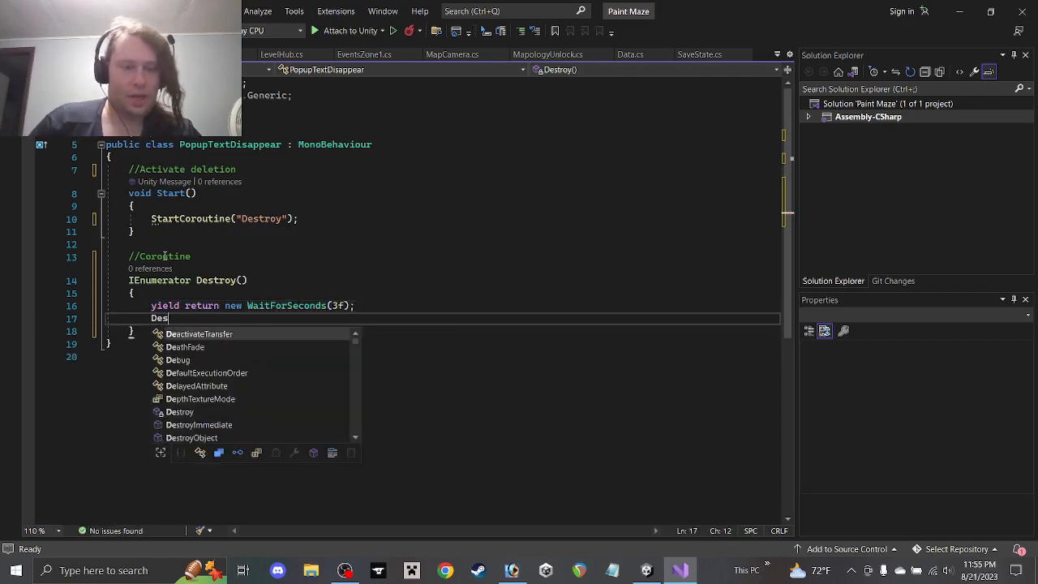
pyautogui.write('(')
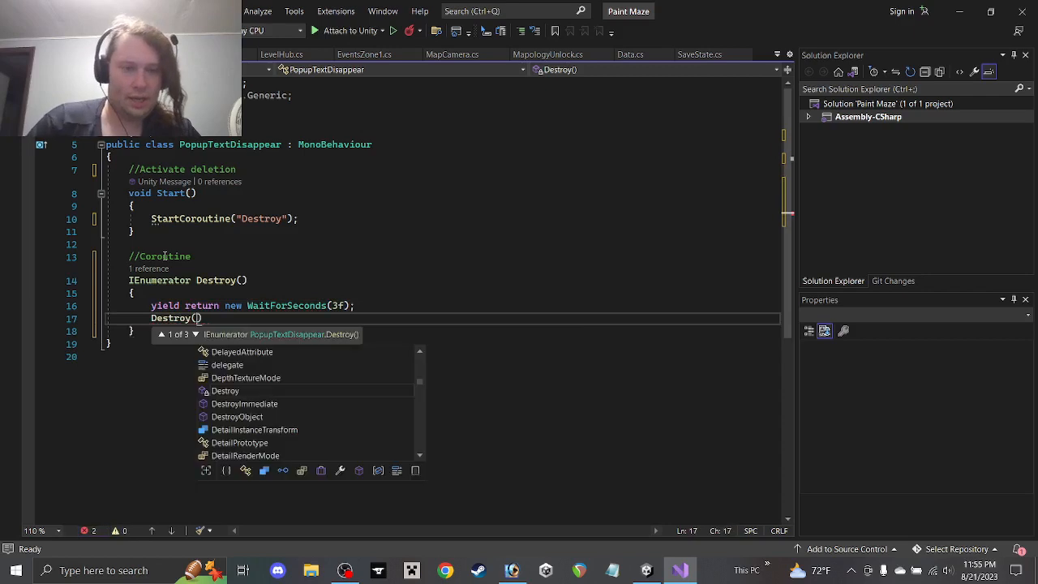
pyautogui.write('gameObject)')
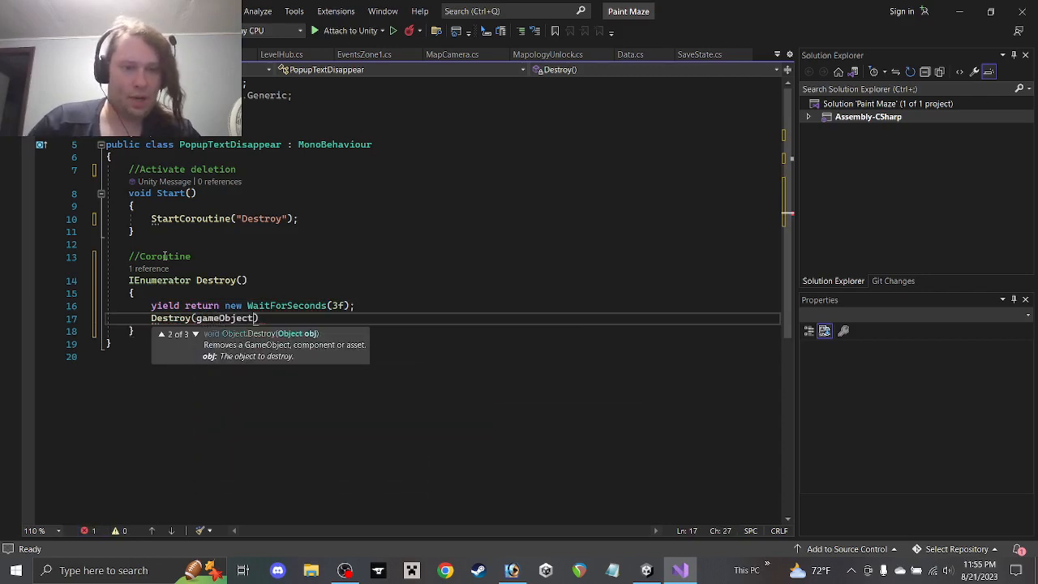
pyautogui.write(';')
pyautogui.hotkey('ctrl', 's')
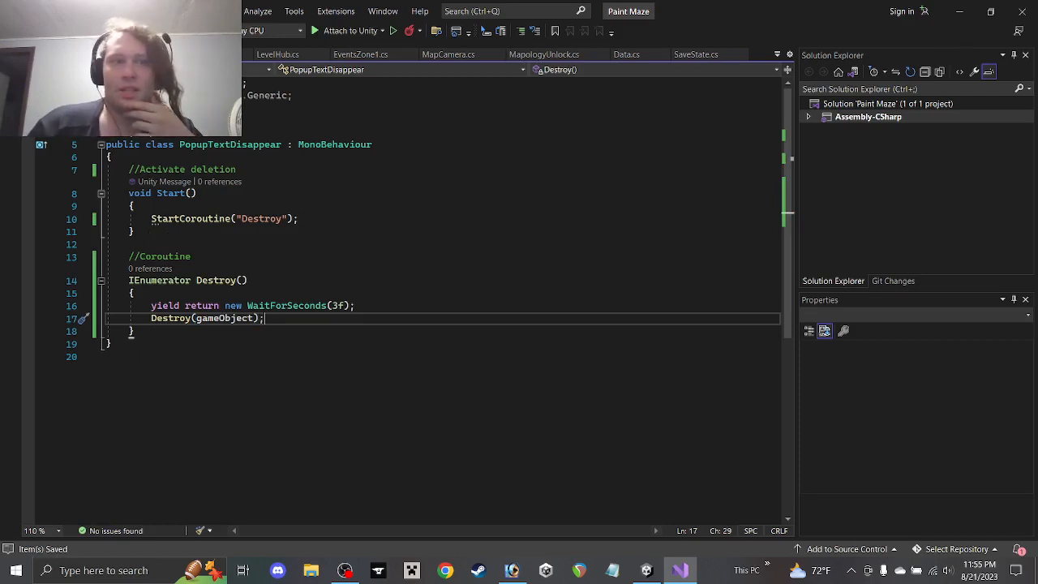
# Close the script and select the Skull Lever Popup prefab in Zone POI > Created POI Objects
pyautogui.click(136, 55)
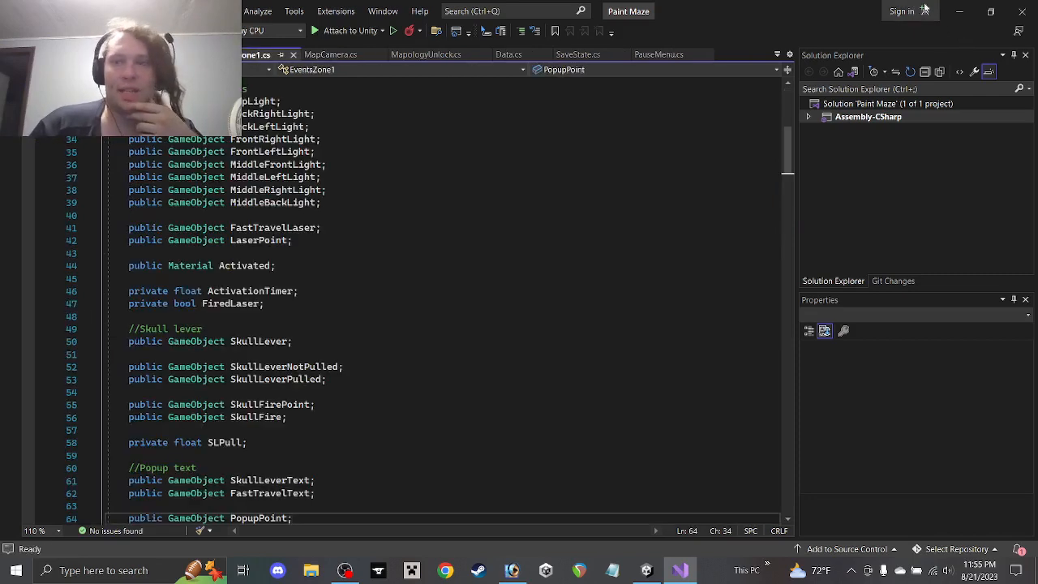
pyautogui.click(957, 8)
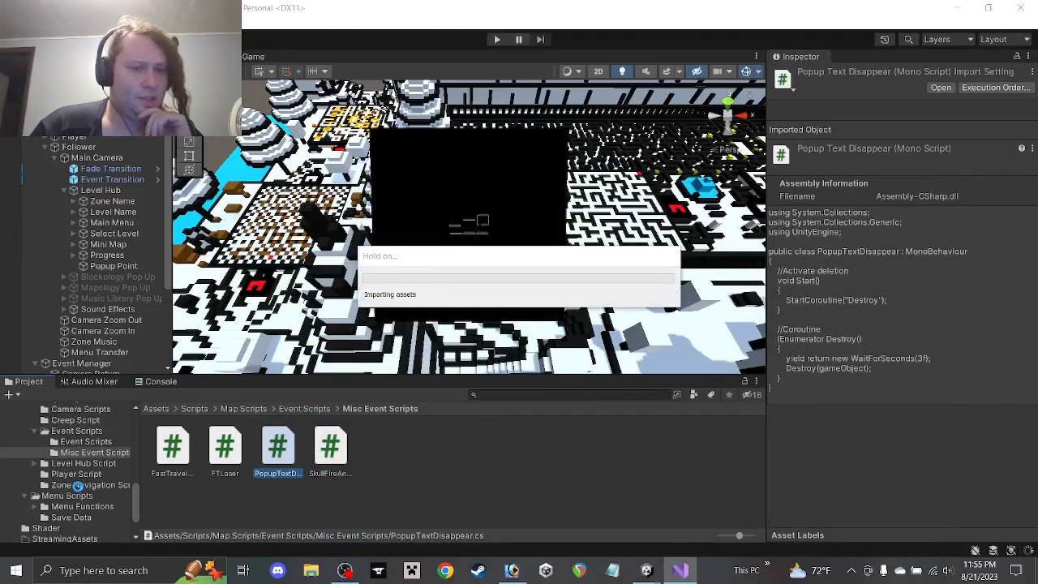
pyautogui.scroll(5, 78, 491)
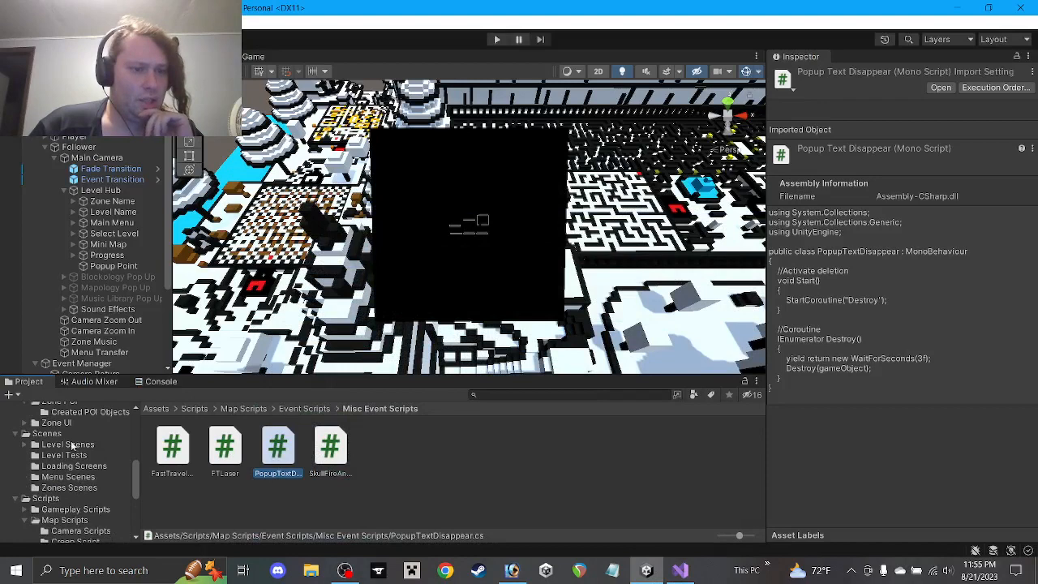
pyautogui.click(86, 407)
pyautogui.click(91, 417)
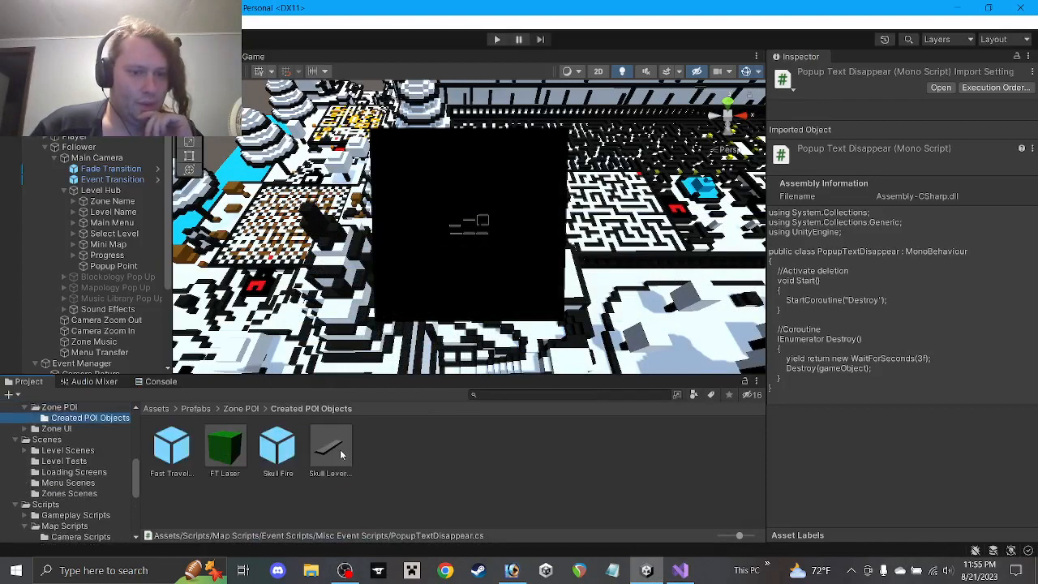
pyautogui.click(340, 454)
# Drag PopupTextDisappear from Misc Event Scripts onto the Skull Lever Popup prefab's Inspector
pyautogui.scroll(-6, 62, 481)
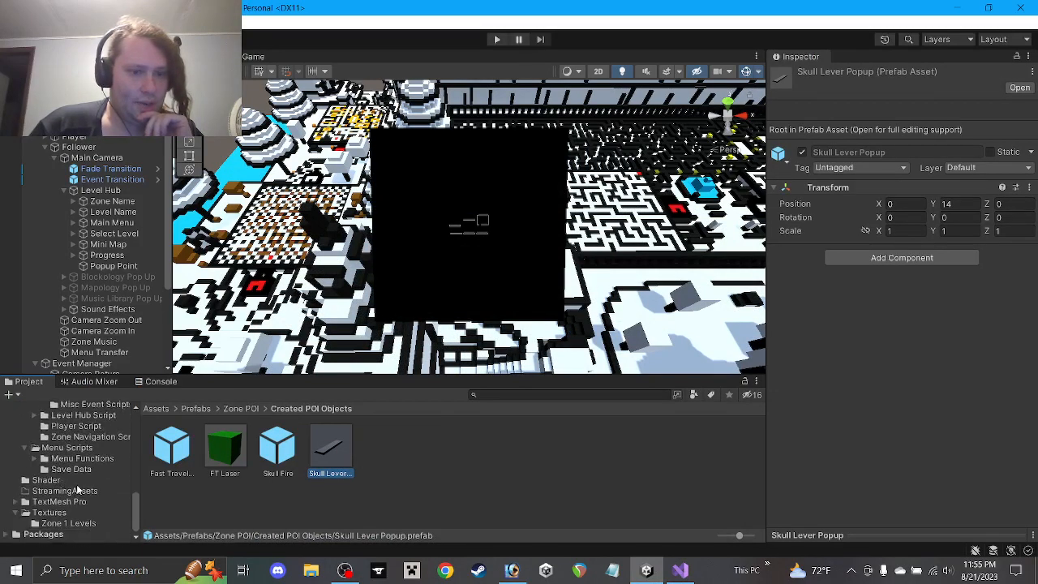
pyautogui.scroll(3, 70, 476)
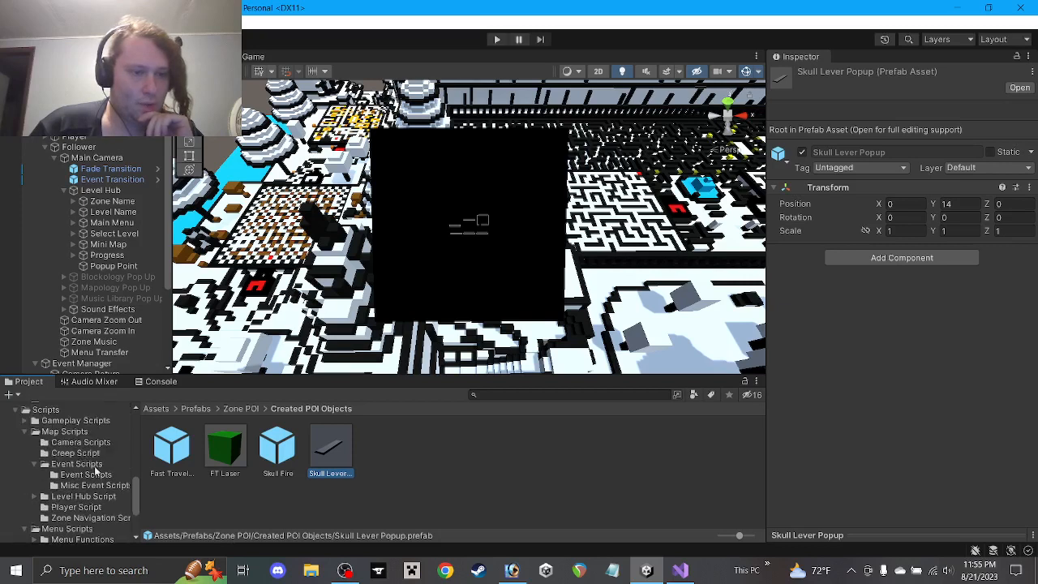
pyautogui.click(91, 485)
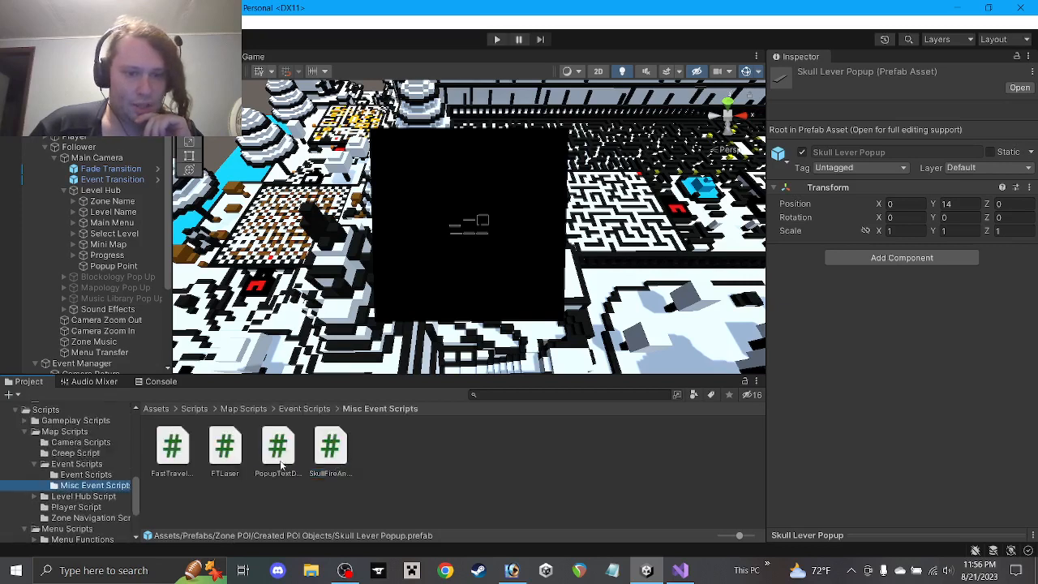
pyautogui.moveTo(282, 465); pyautogui.dragTo(929, 397)
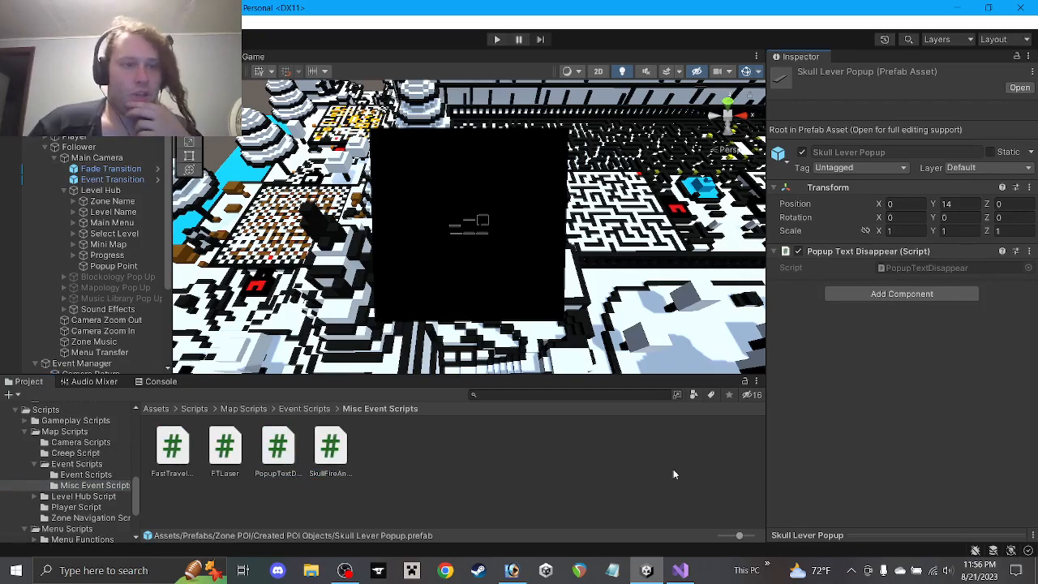
# In SkullLeverFire, replace the Return coroutine call with SkullLeverPopup and open a new line below
pyautogui.click(681, 570)
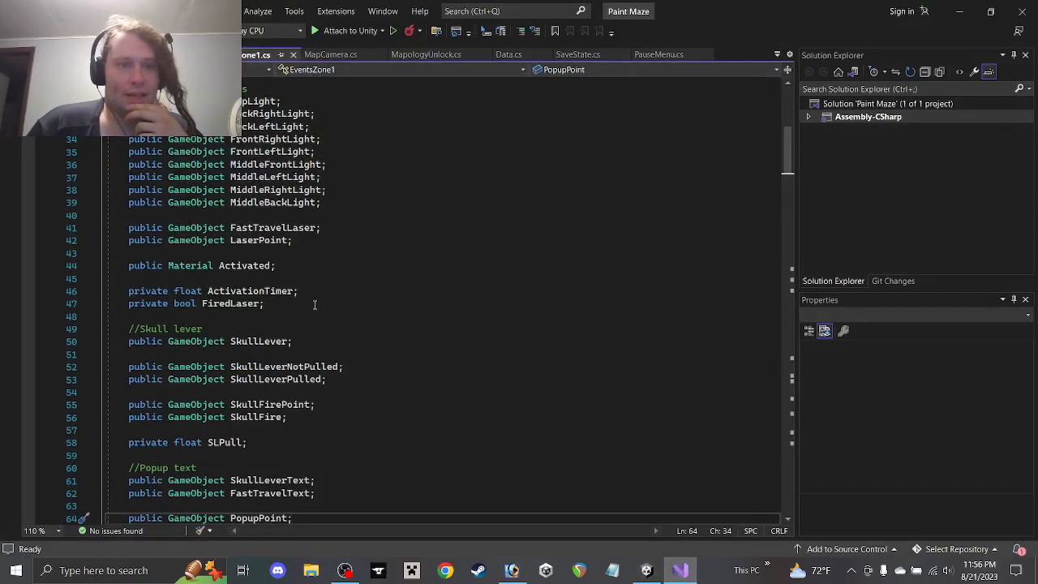
pyautogui.scroll(-20, 319, 295)
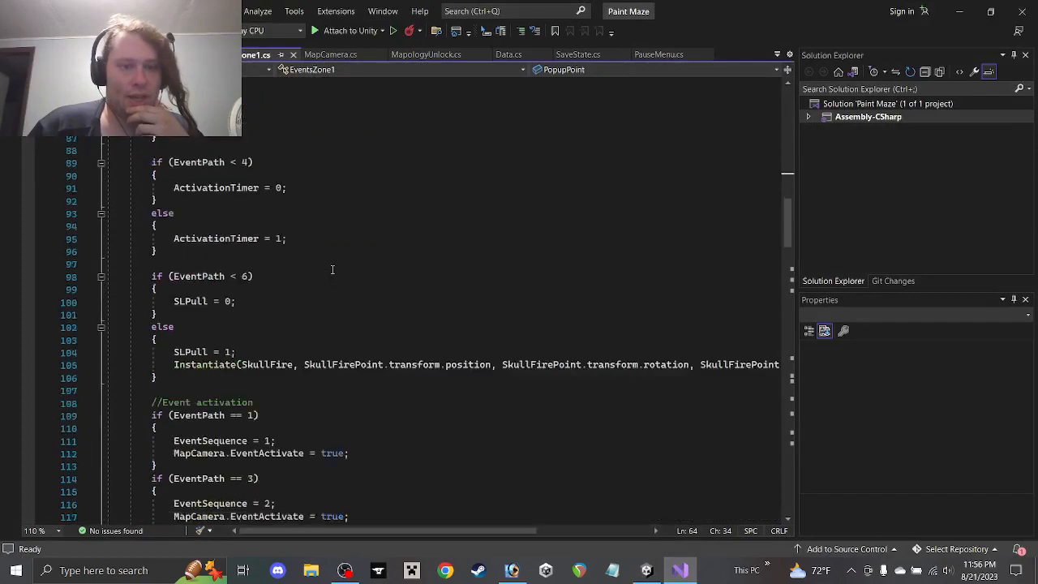
pyautogui.scroll(-20, 335, 300)
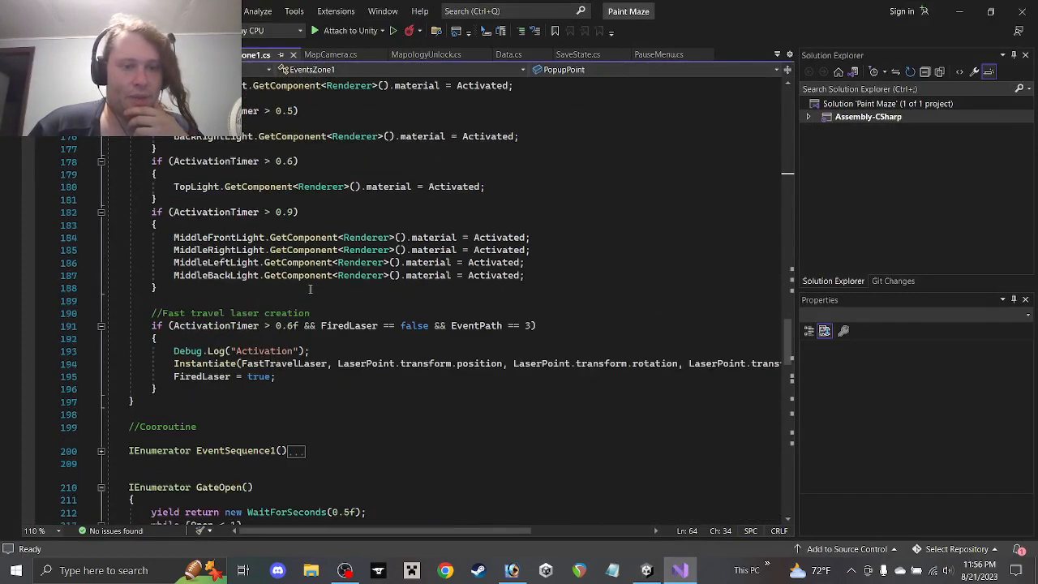
pyautogui.scroll(-18, 310, 292)
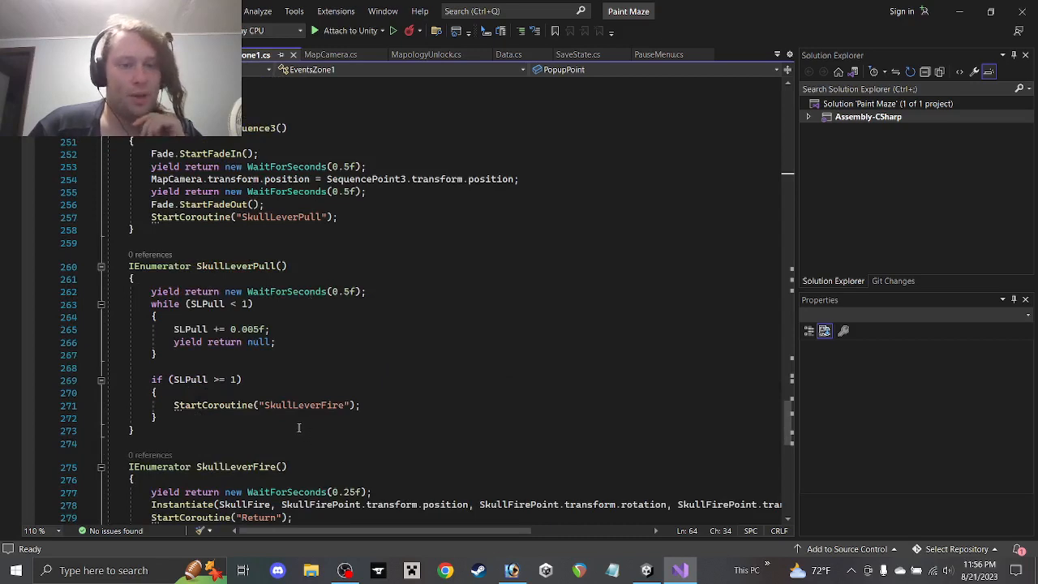
pyautogui.click(292, 428)
pyautogui.scroll(-3, 310, 365)
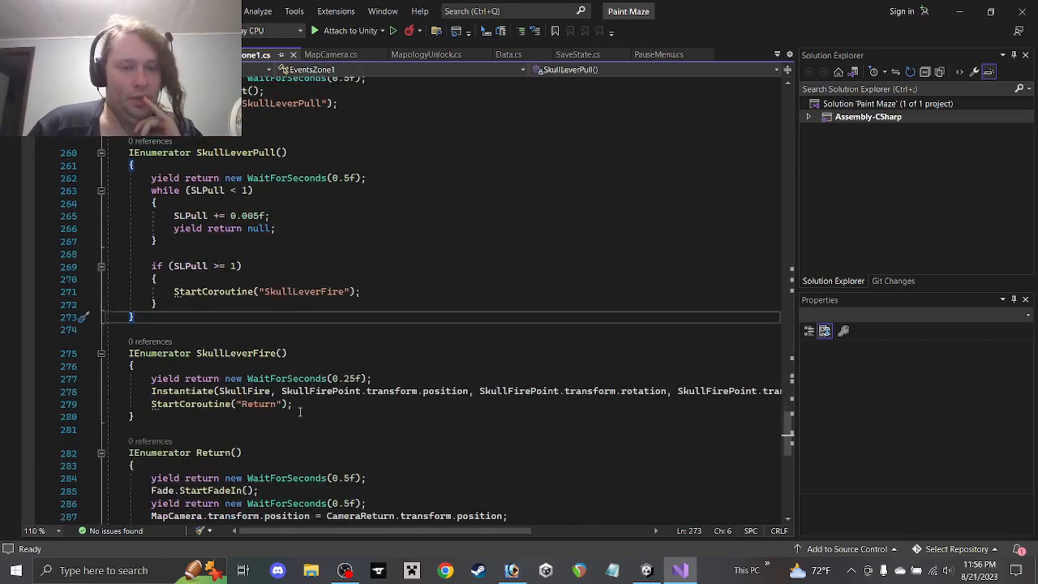
pyautogui.doubleClick(258, 404)
pyautogui.write('SkullLeverPopup')
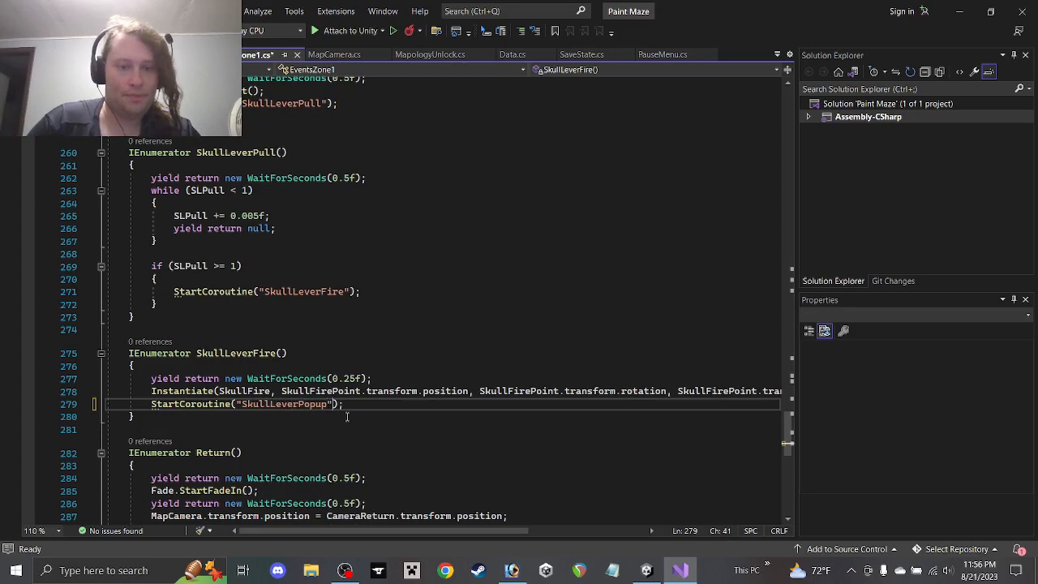
pyautogui.press('Down')
pyautogui.press('Return')
pyautogui.press('Return')
# Declare the SkullLeverPopup coroutine and begin an Instantiate call cloning SkullLeverText at PopupPoint
pyautogui.write('I')
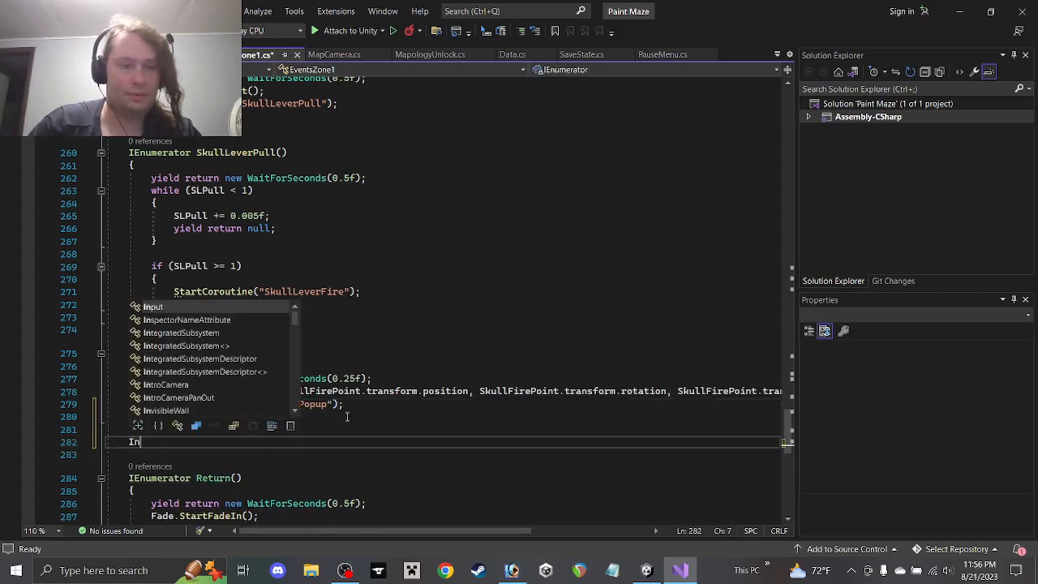
pyautogui.write('Enumerator SkullLeverPop')
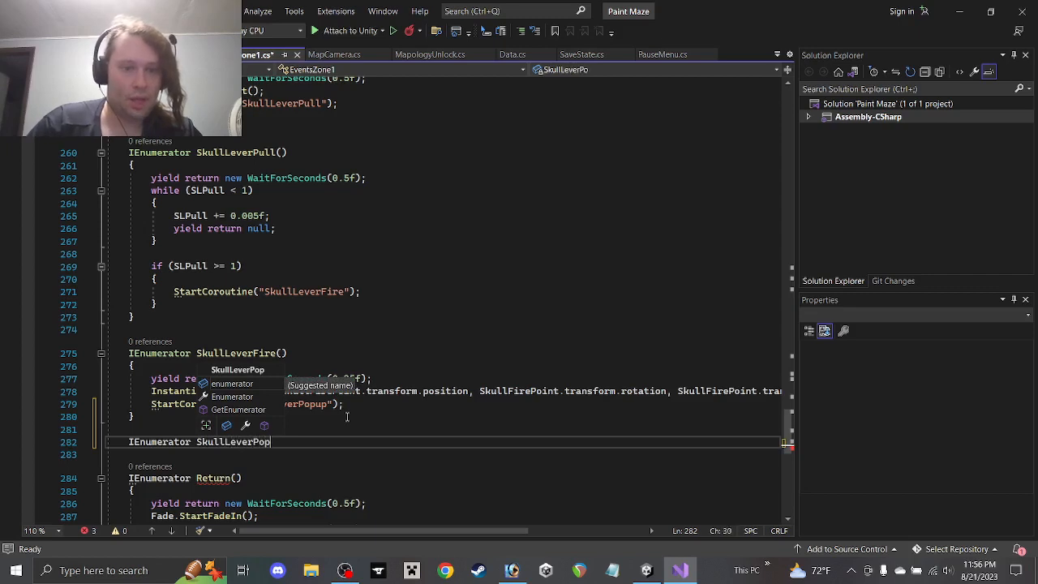
pyautogui.write('up()')
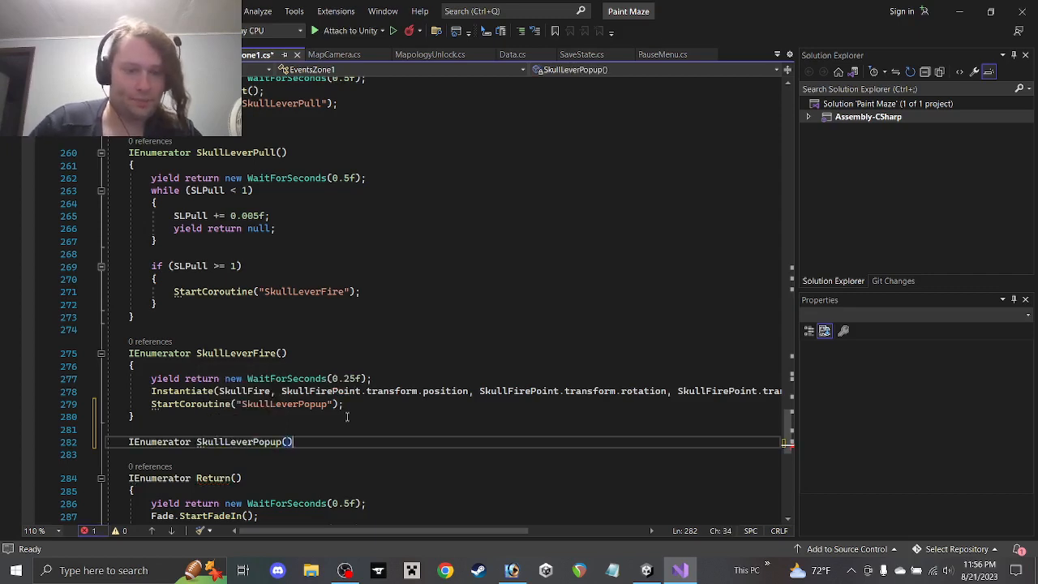
pyautogui.write(' {')
pyautogui.press('Return')
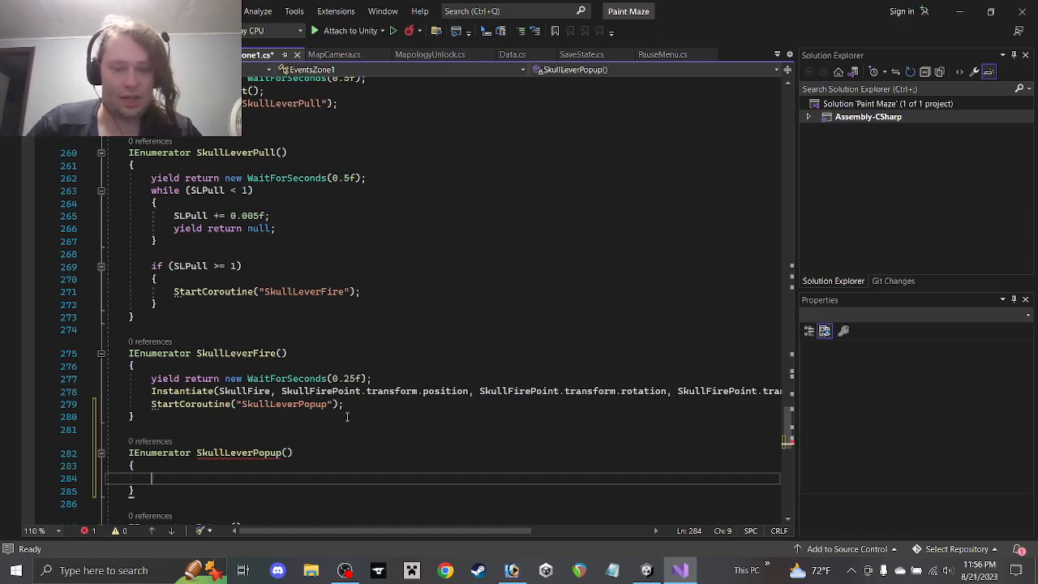
pyautogui.write('Inst')
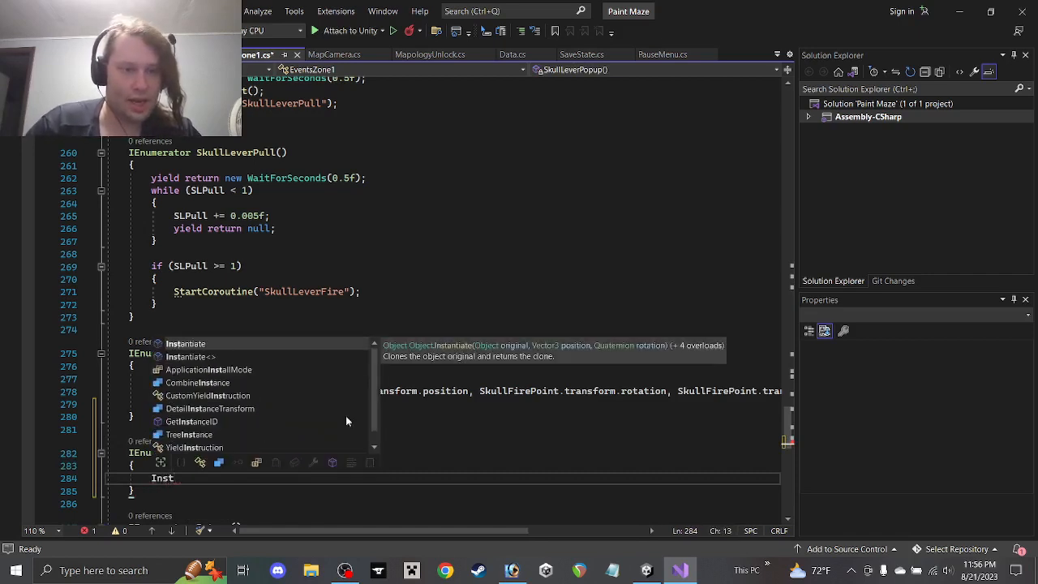
pyautogui.press('Tab')
pyautogui.write('(Skul')
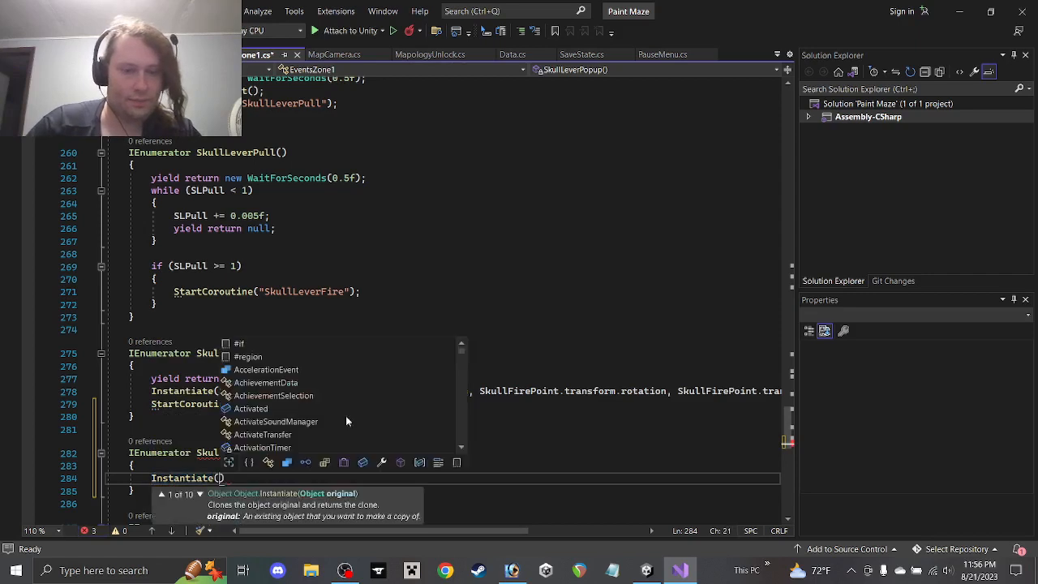
pyautogui.write('lLe')
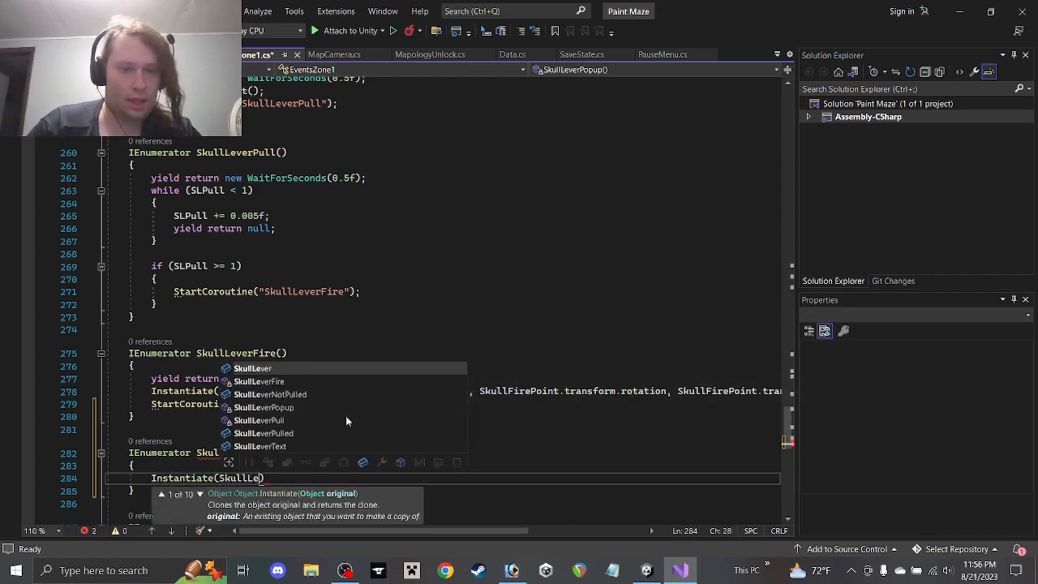
pyautogui.press('Down')
pyautogui.press('Down')
pyautogui.press('Down')
pyautogui.press('Down')
pyautogui.press('Down')
pyautogui.press('Down')
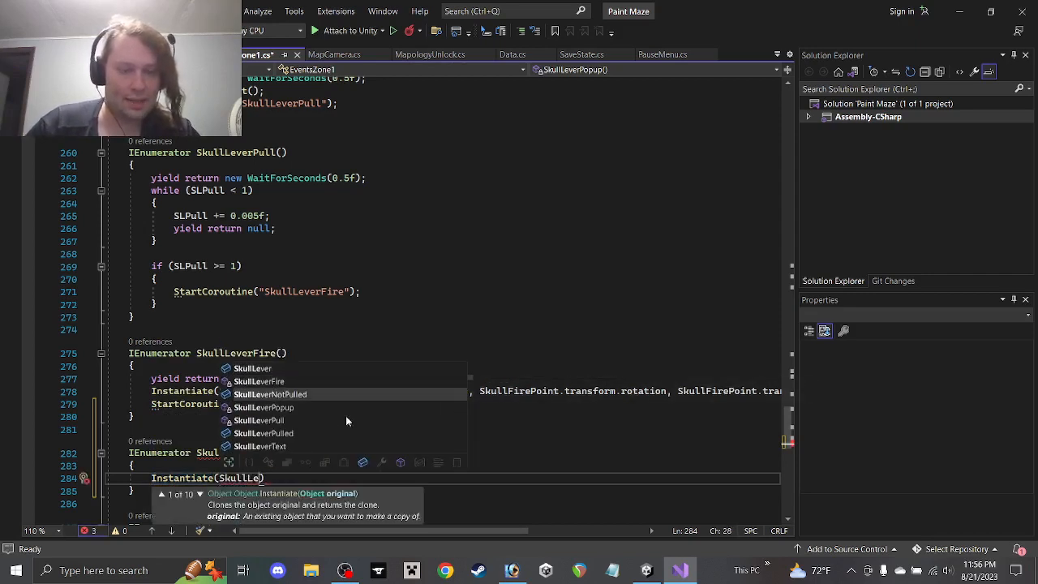
pyautogui.press('Tab')
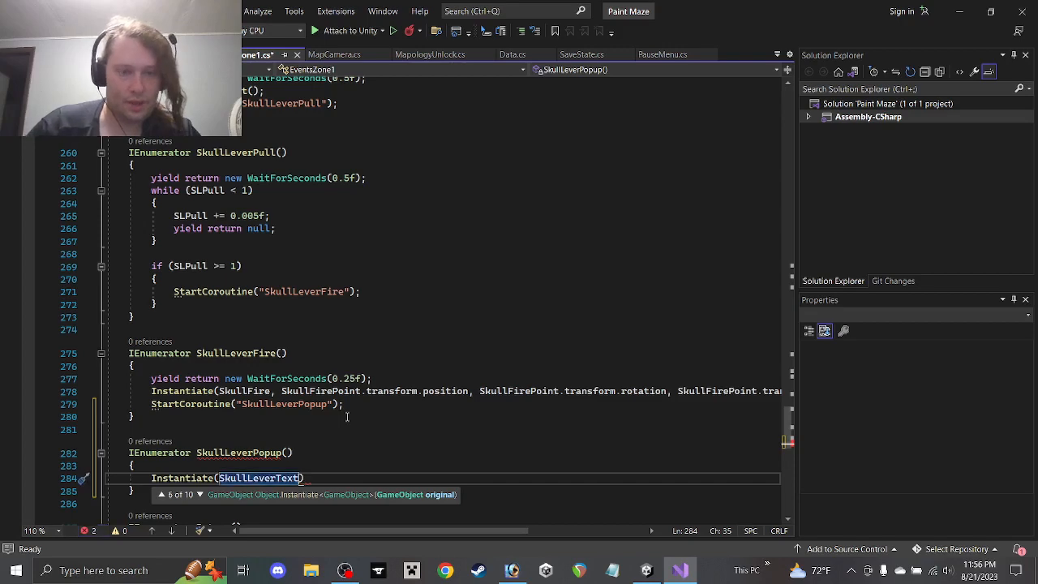
pyautogui.write(', ')
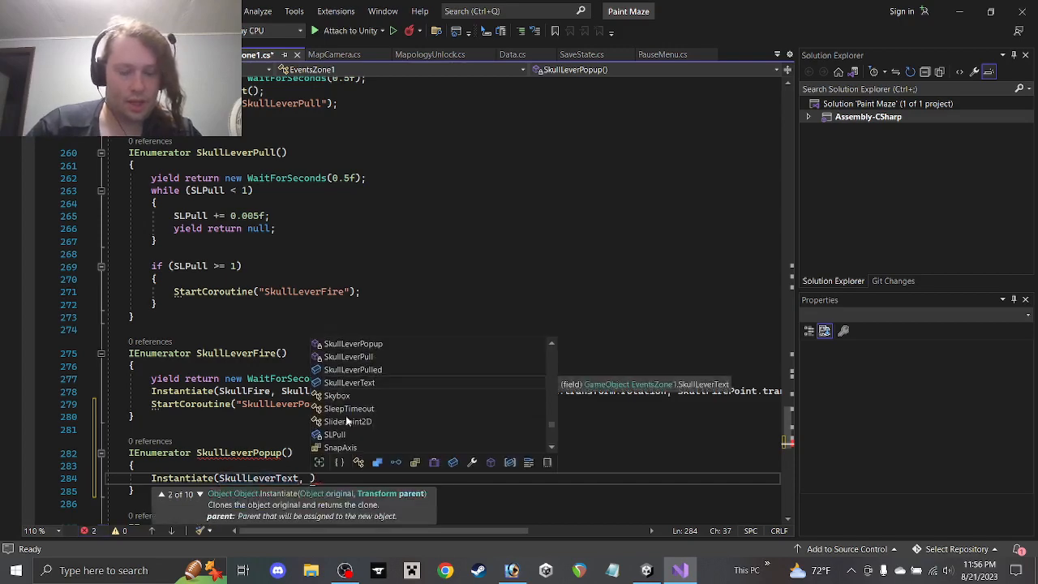
pyautogui.write('PopupPoint')
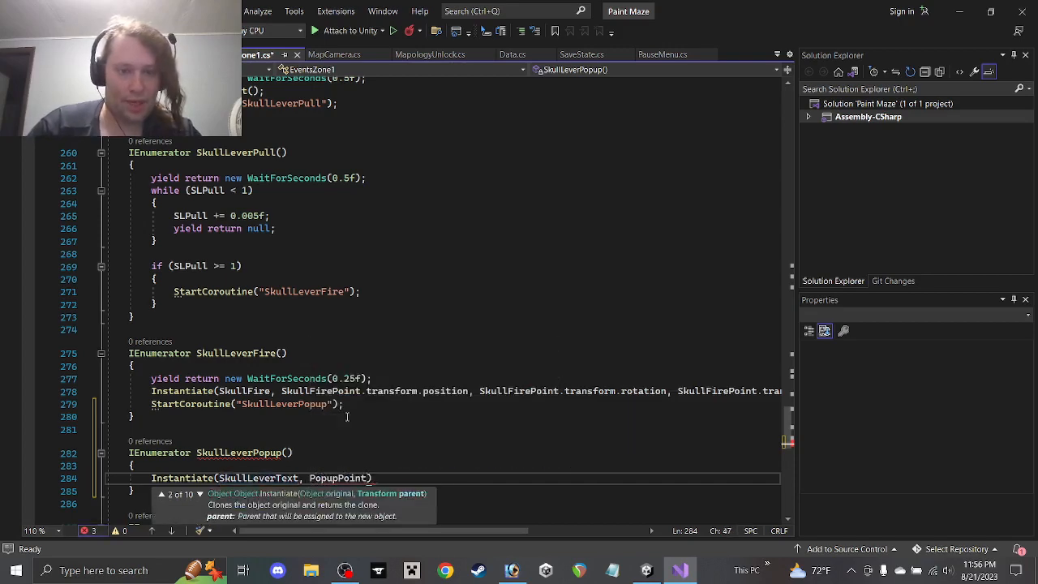
# Finish the Instantiate call with PopupPoint.transform position, rotation and parent arguments
pyautogui.scroll(-1, 357, 419)
pyautogui.write('.tr')
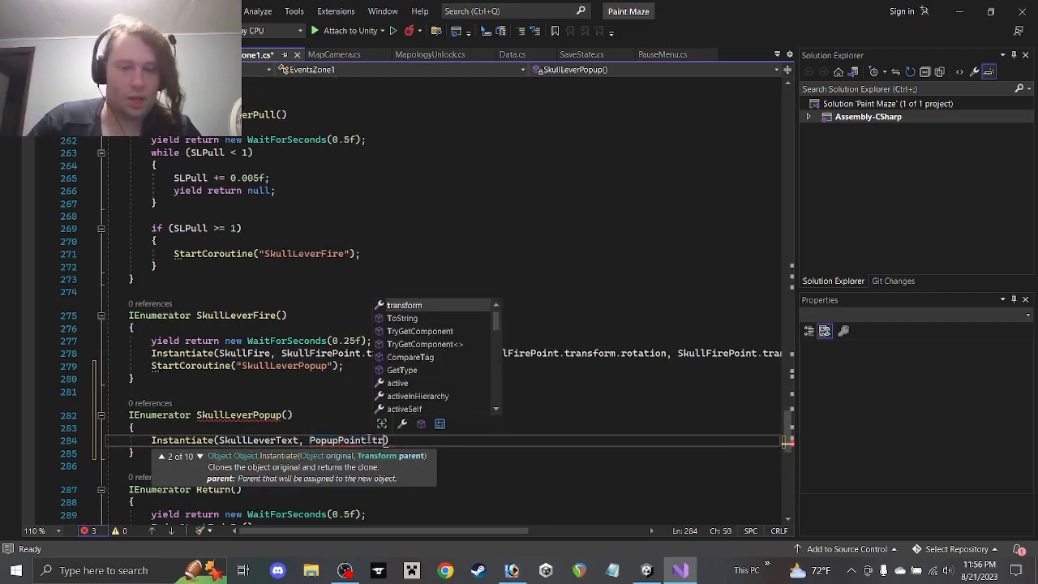
pyautogui.press('Tab')
pyautogui.write('.')
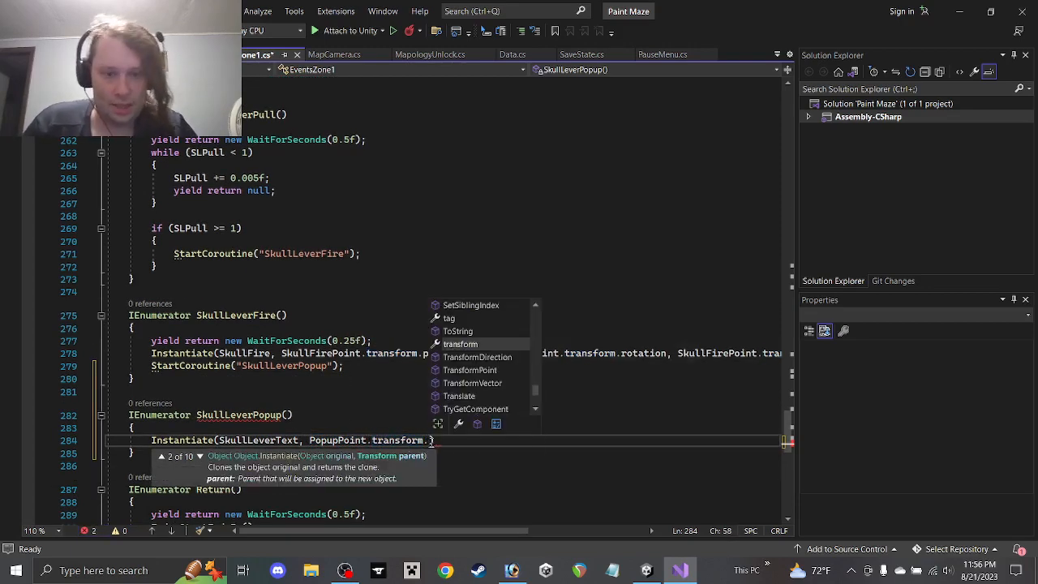
pyautogui.moveTo(433, 440); pyautogui.dragTo(316, 442)
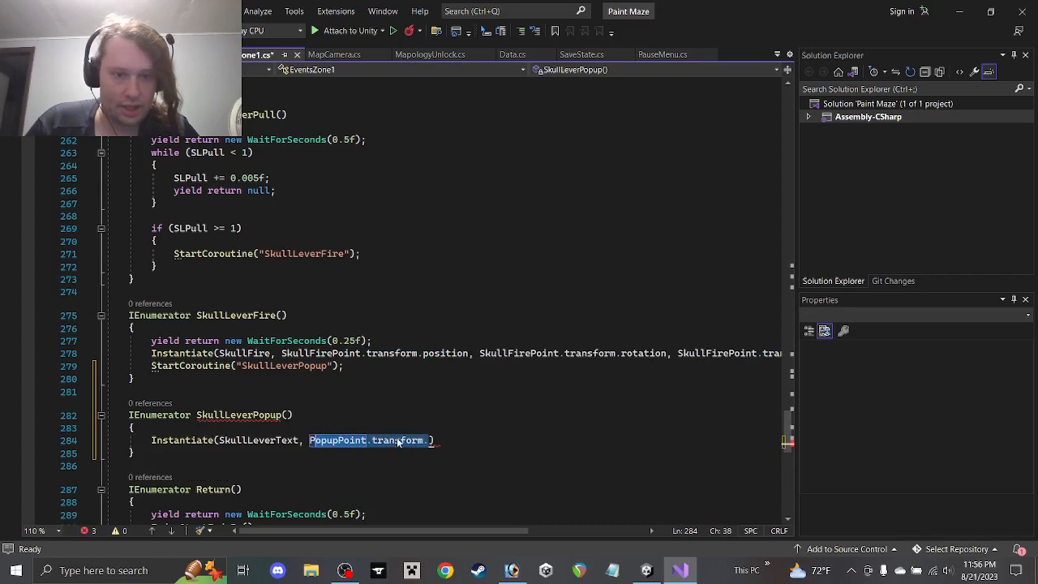
pyautogui.moveTo(428, 441); pyautogui.dragTo(309, 440)
pyautogui.hotkey('ctrl', 'c')
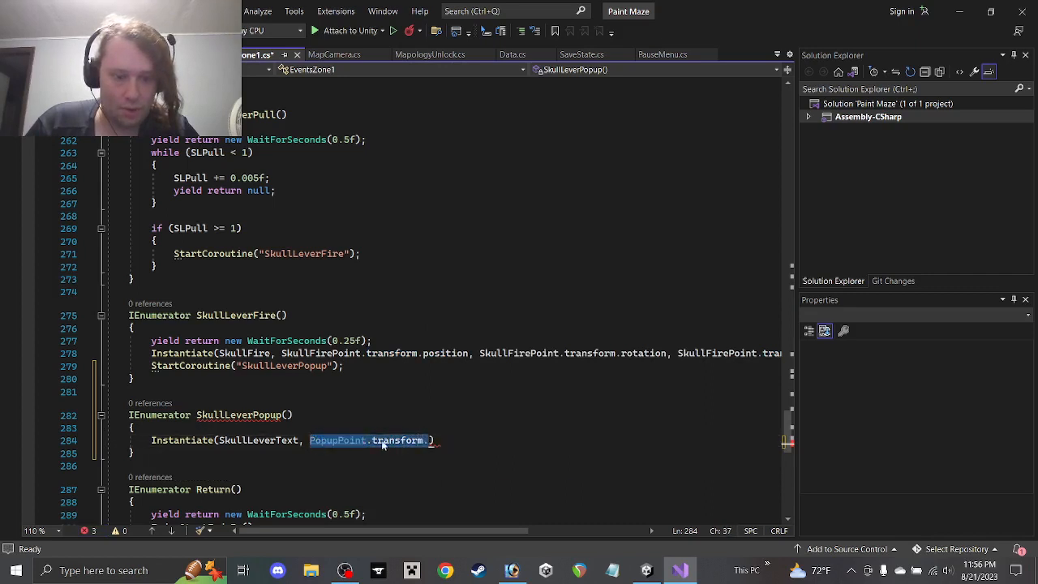
pyautogui.click(424, 440)
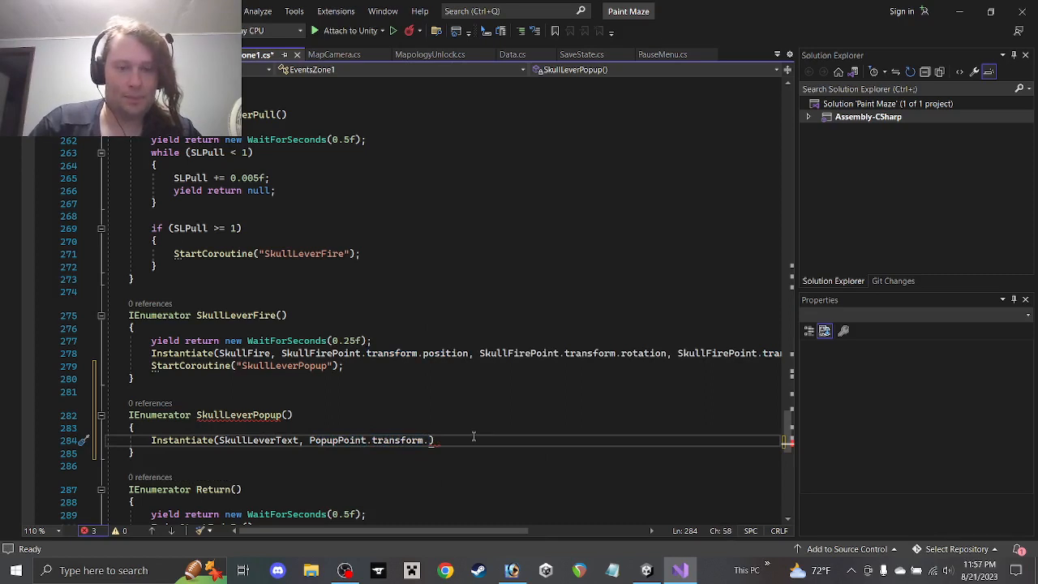
pyautogui.write('position,')
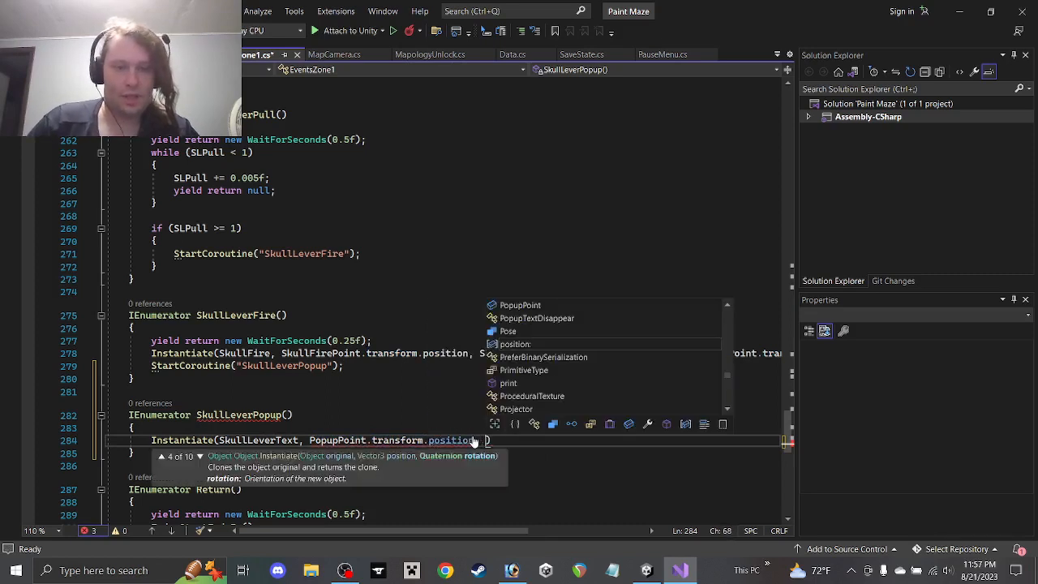
pyautogui.hotkey('ctrl', 'v')
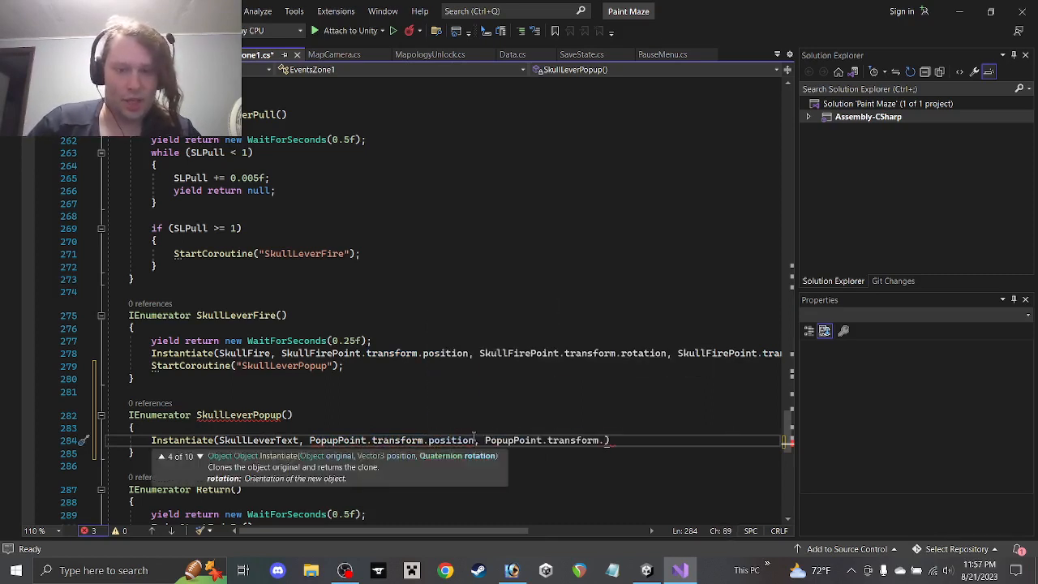
pyautogui.write('rotation,')
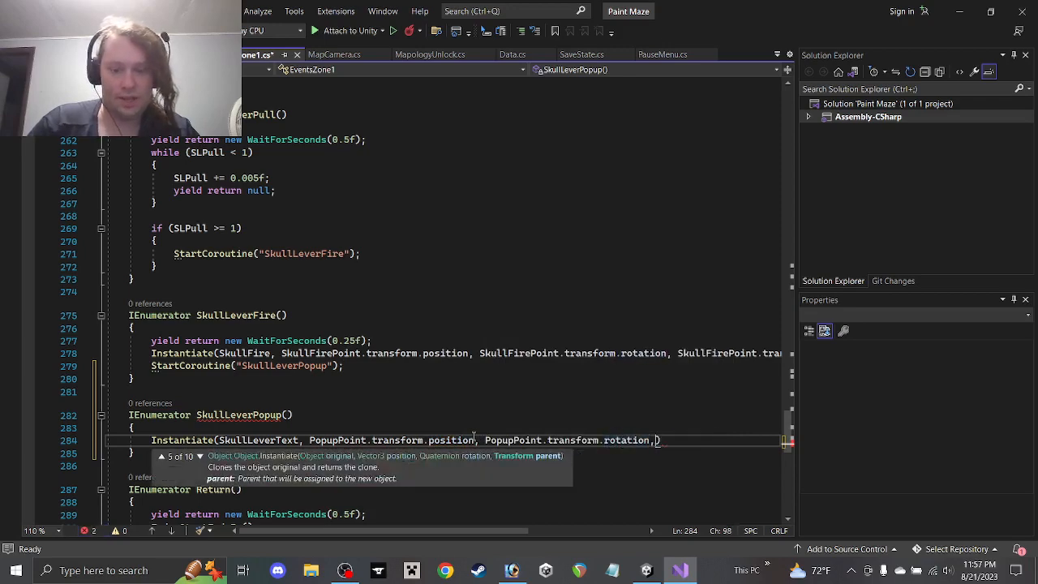
pyautogui.hotkey('ctrl', 'v')
pyautogui.write('parent')
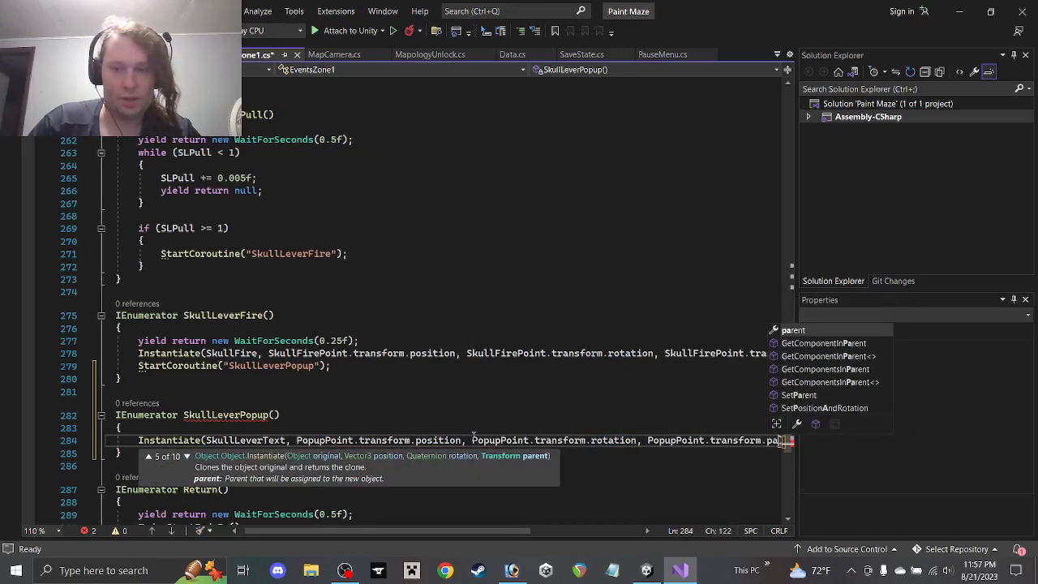
pyautogui.press('Tab')
pyautogui.press('Right')
pyautogui.press('Right')
pyautogui.press('Left')
pyautogui.write(');')
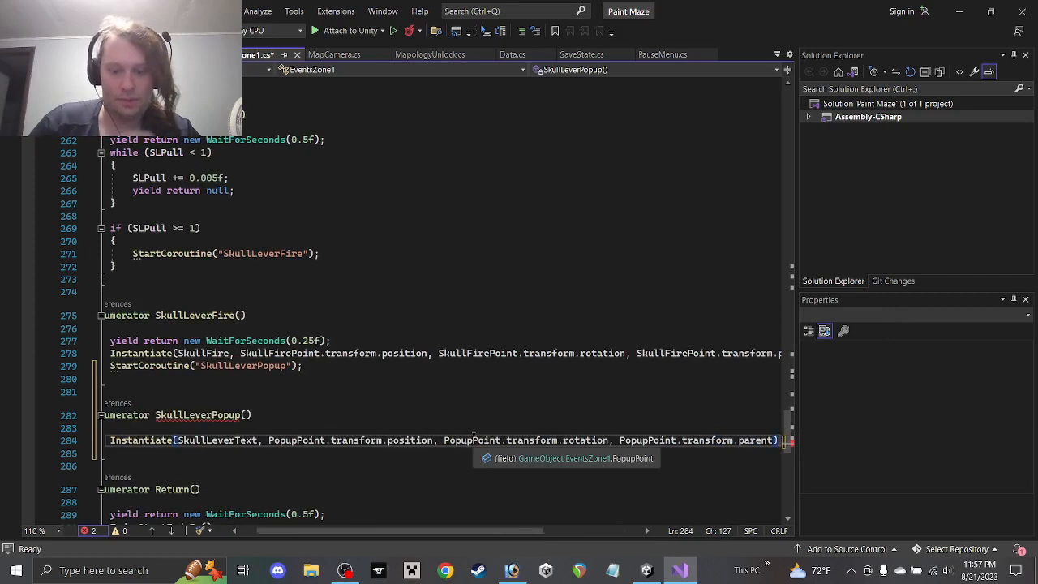
# Add 'yield return new WaitForSeconds(3f);' and a StartCoroutine("Return") call, then save the script
pyautogui.press('Return')
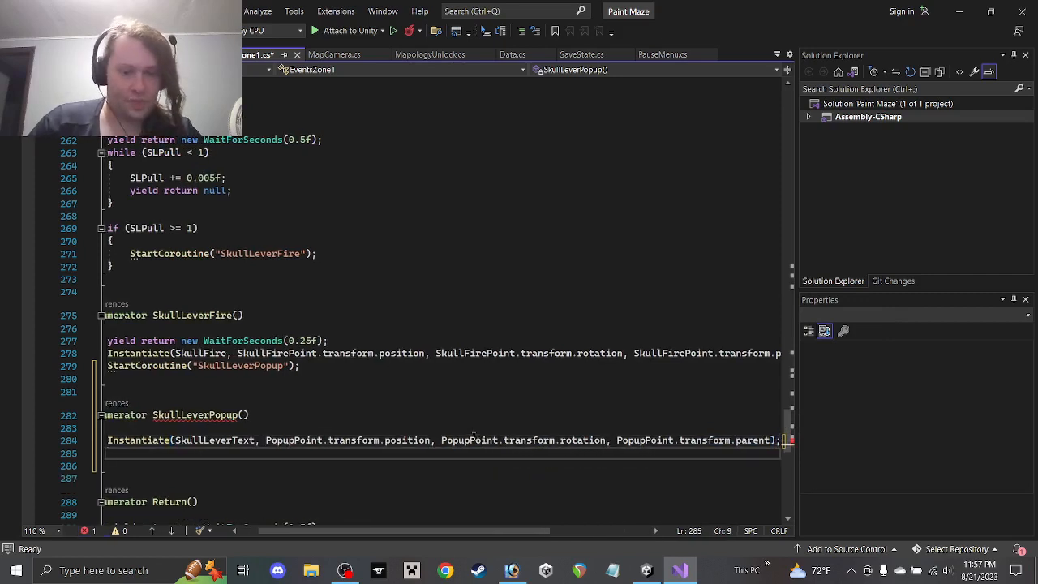
pyautogui.write('yield')
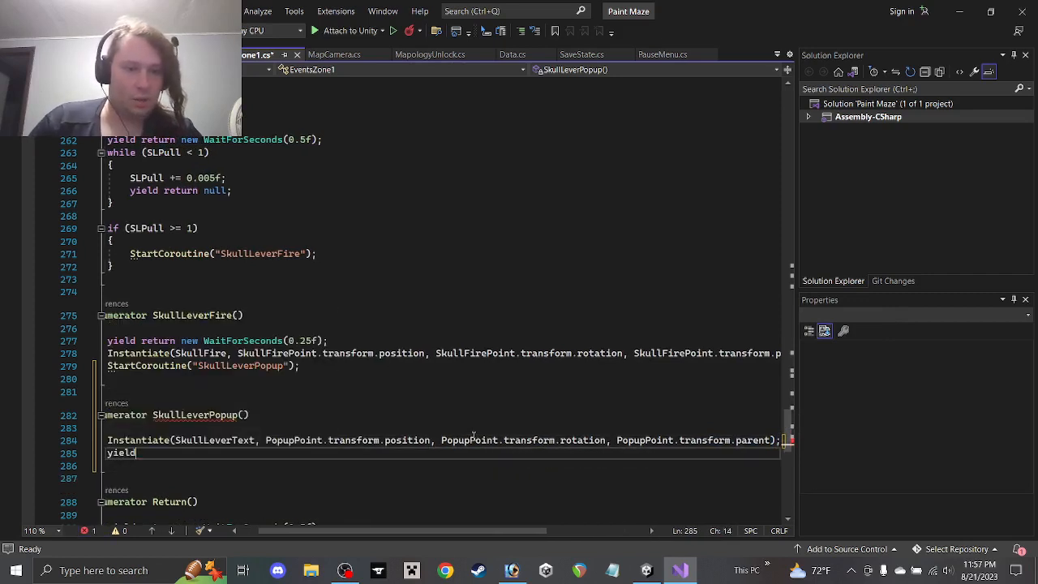
pyautogui.write(' return new ')
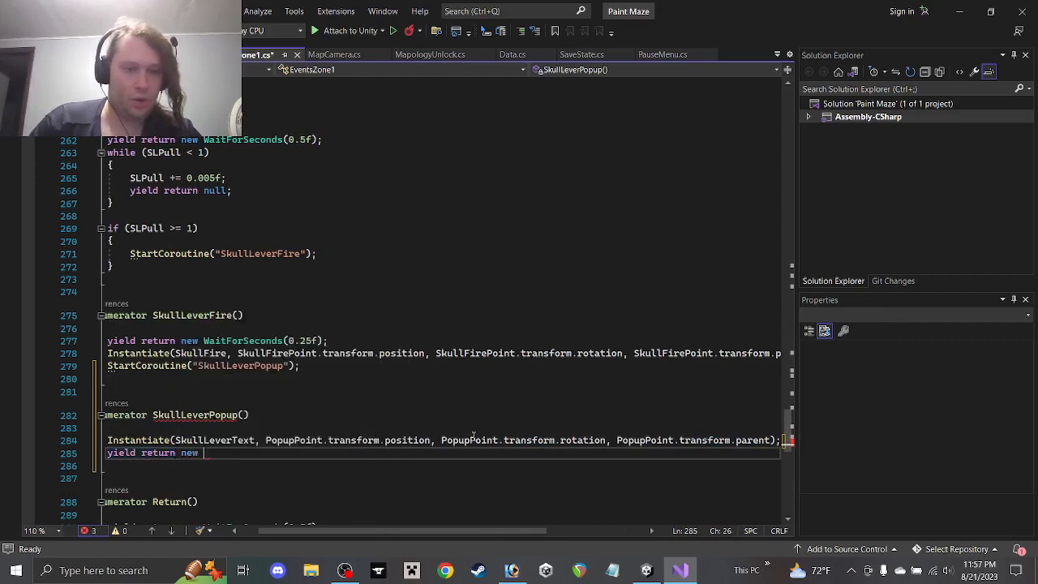
pyautogui.write('Wai')
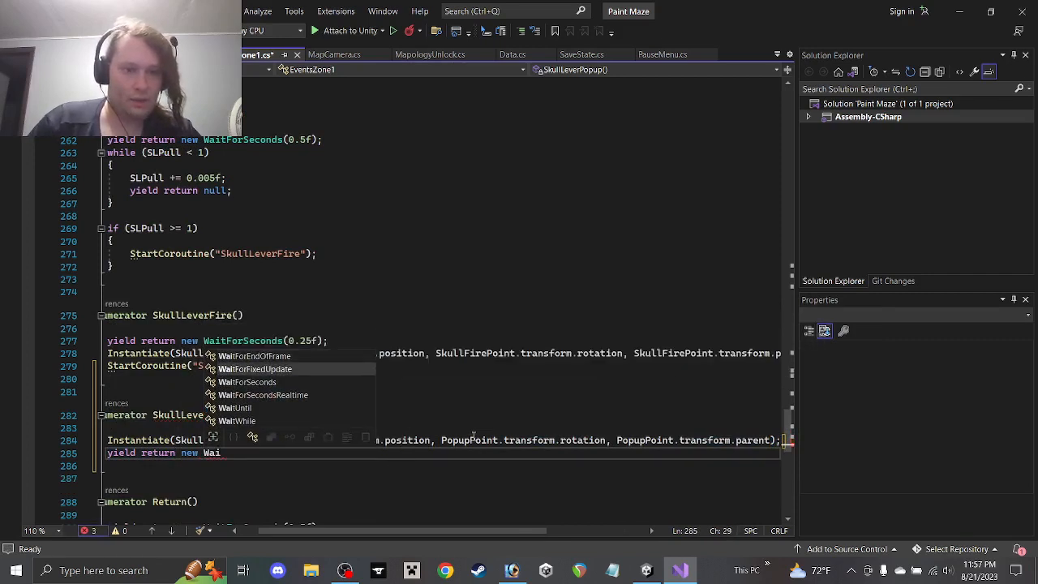
pyautogui.write('tForSeconds(3')
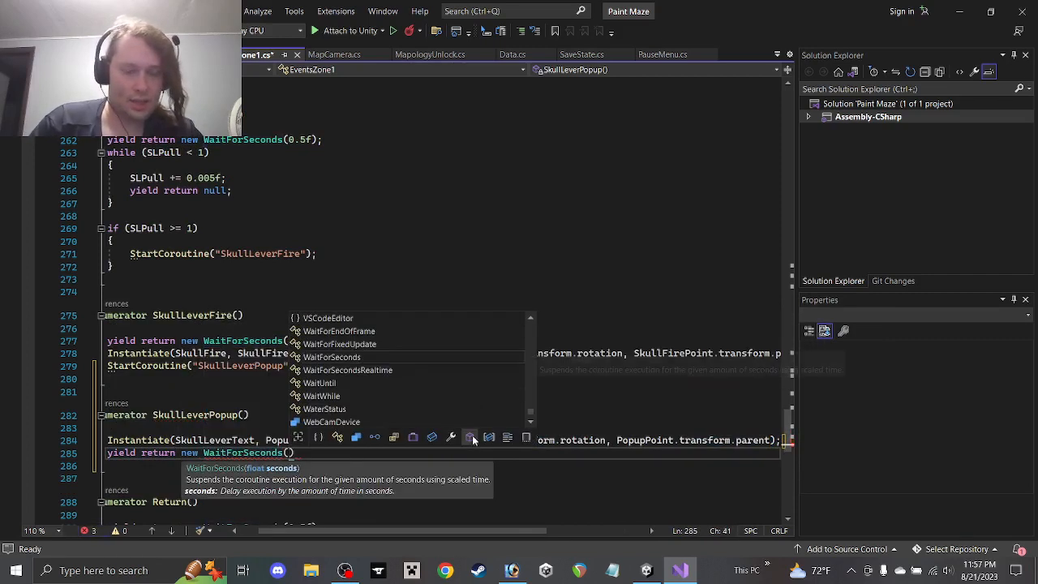
pyautogui.write('f);')
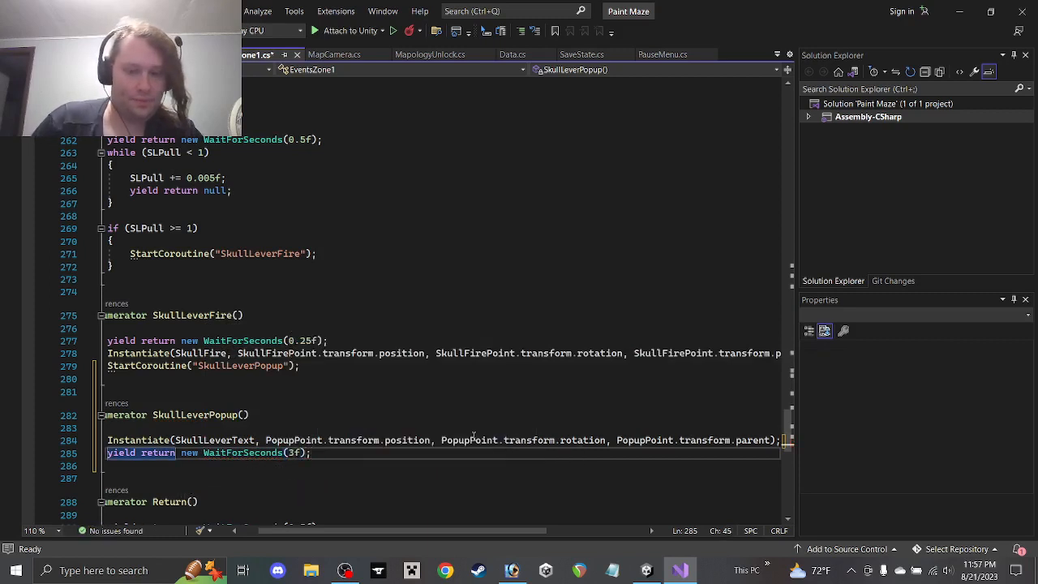
pyautogui.press('Return')
pyautogui.write('Start')
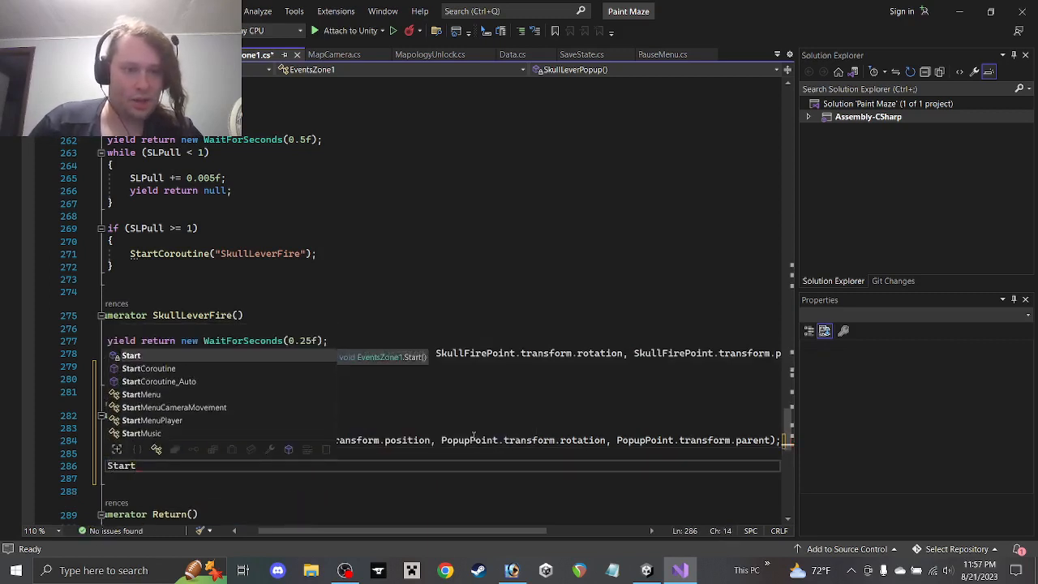
pyautogui.write('Coroutine("r')
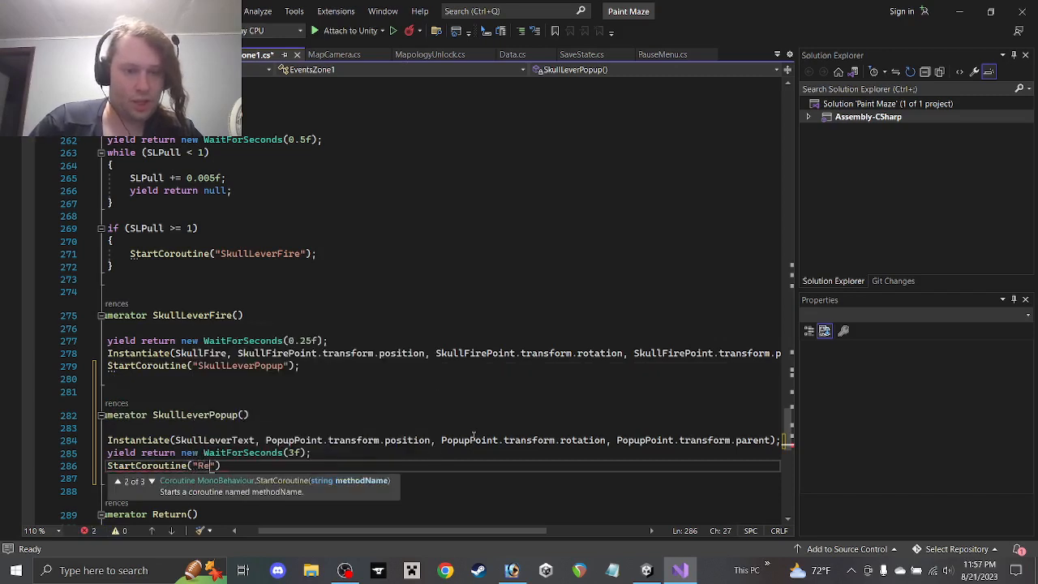
pyautogui.write('eturn")')
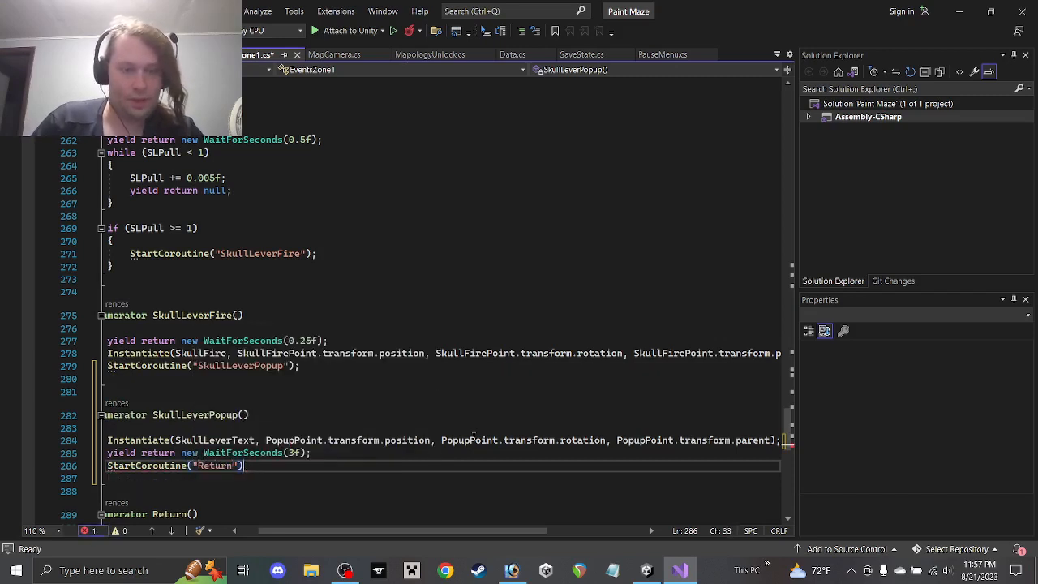
pyautogui.press('BackSpace')
pyautogui.hotkey('ctrl', 's')
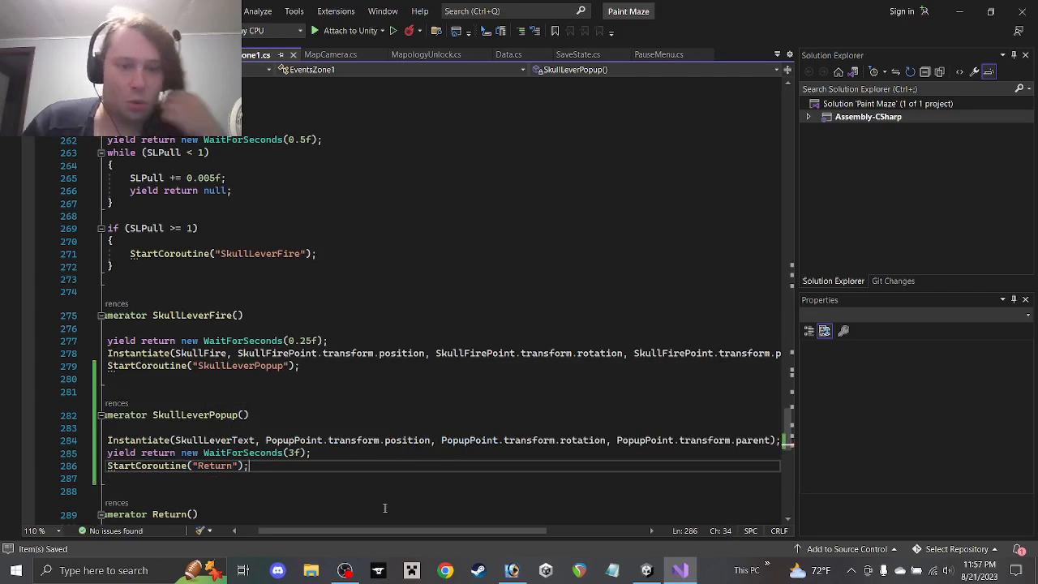
# Insert 'yield return new WaitForSeconds(0.25f);' right after the SkullFire Instantiate line in SkullLeverFire
pyautogui.moveTo(361, 531); pyautogui.dragTo(265, 531)
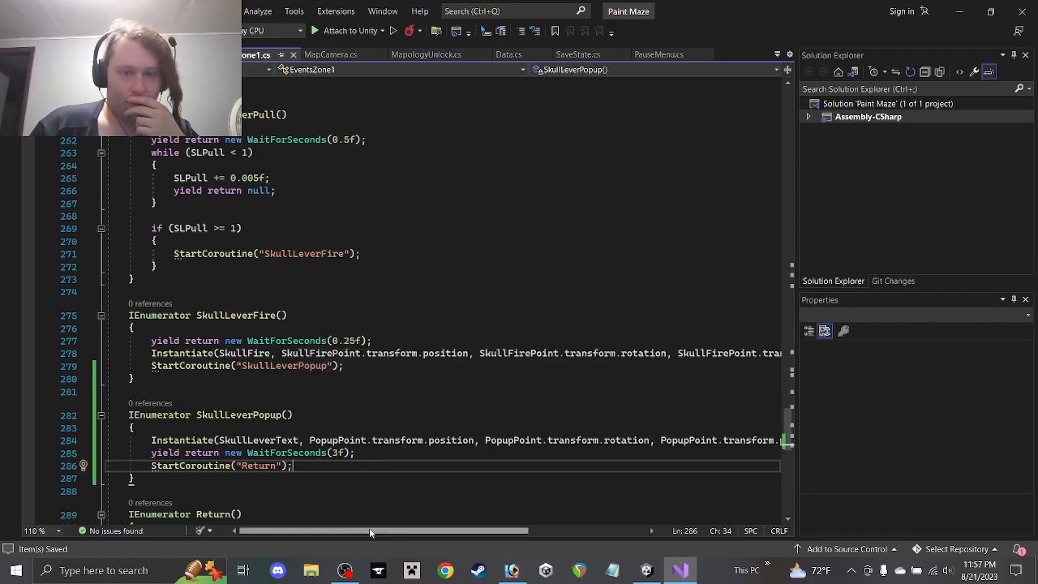
pyautogui.moveTo(359, 533); pyautogui.dragTo(418, 532)
pyautogui.click(763, 354)
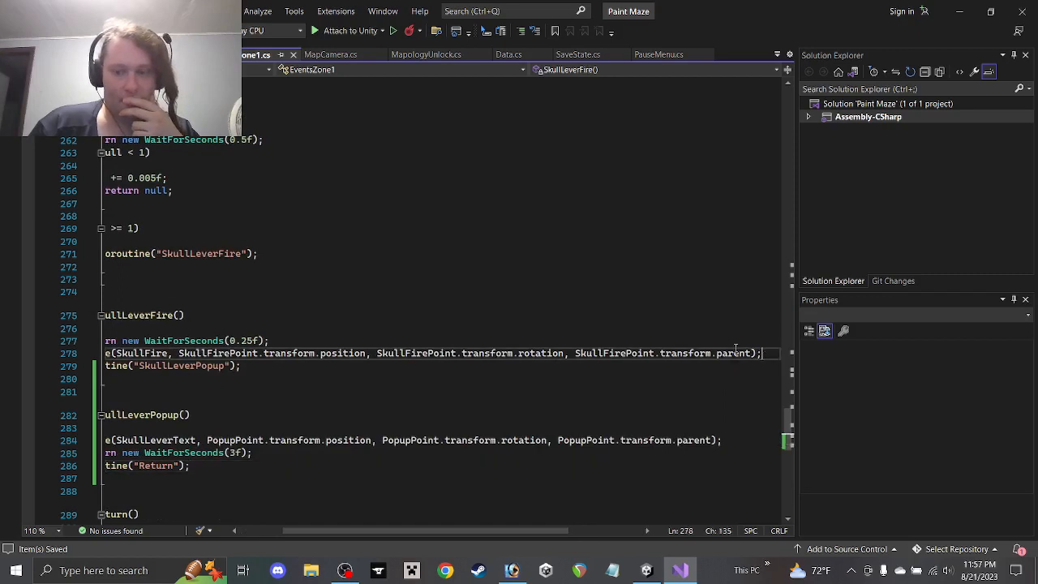
pyautogui.press('Return')
pyautogui.write('yield ')
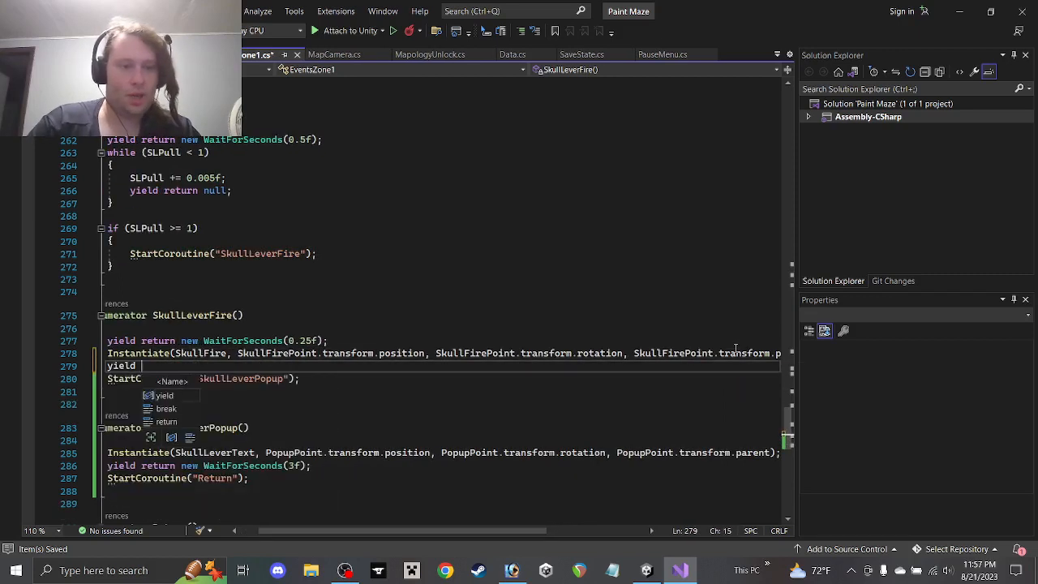
pyautogui.write('return')
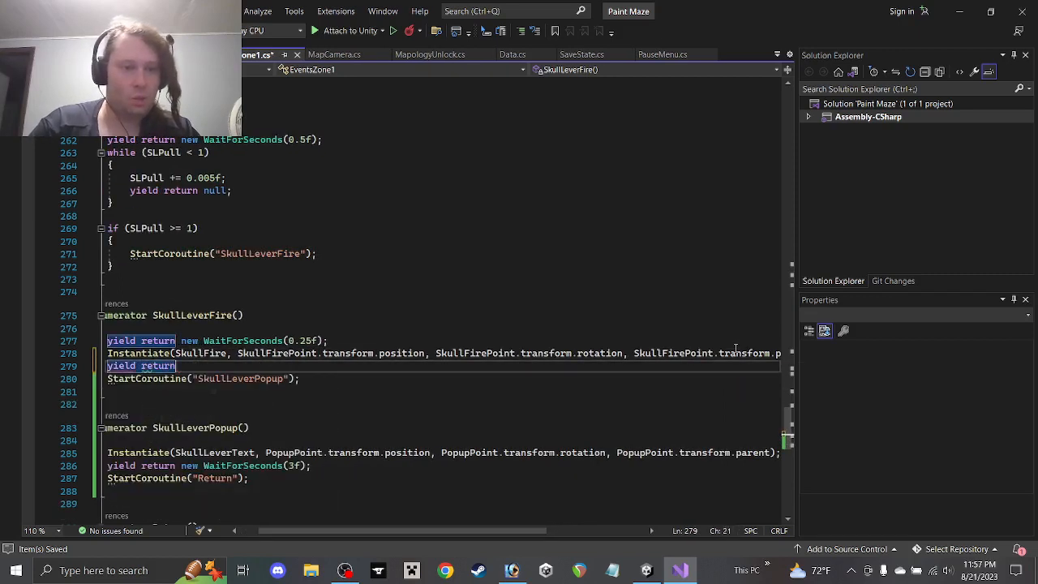
pyautogui.write(' new Wait')
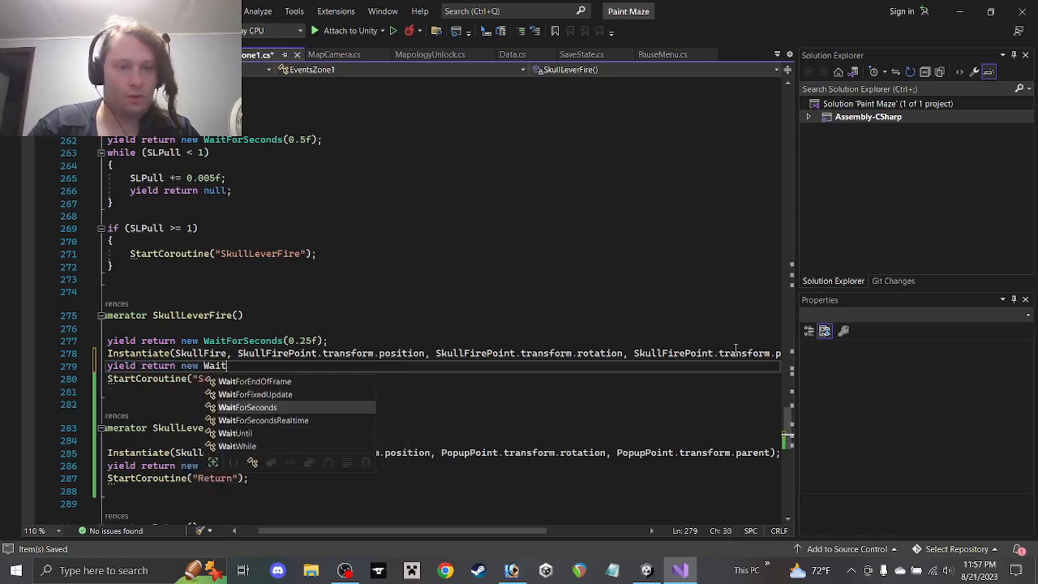
pyautogui.press('Tab')
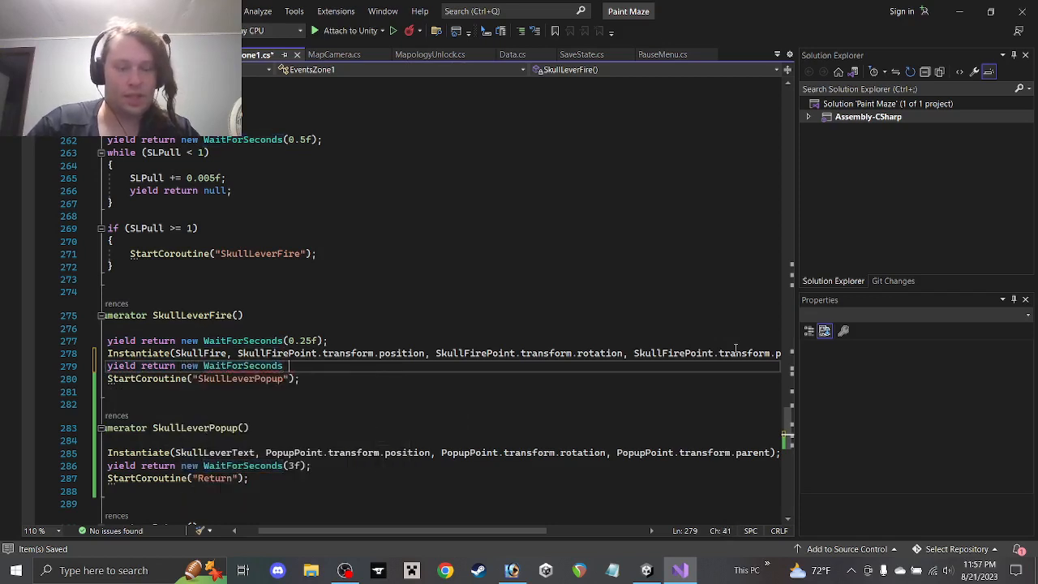
pyautogui.write('(0')
pyautogui.write('.25f)')
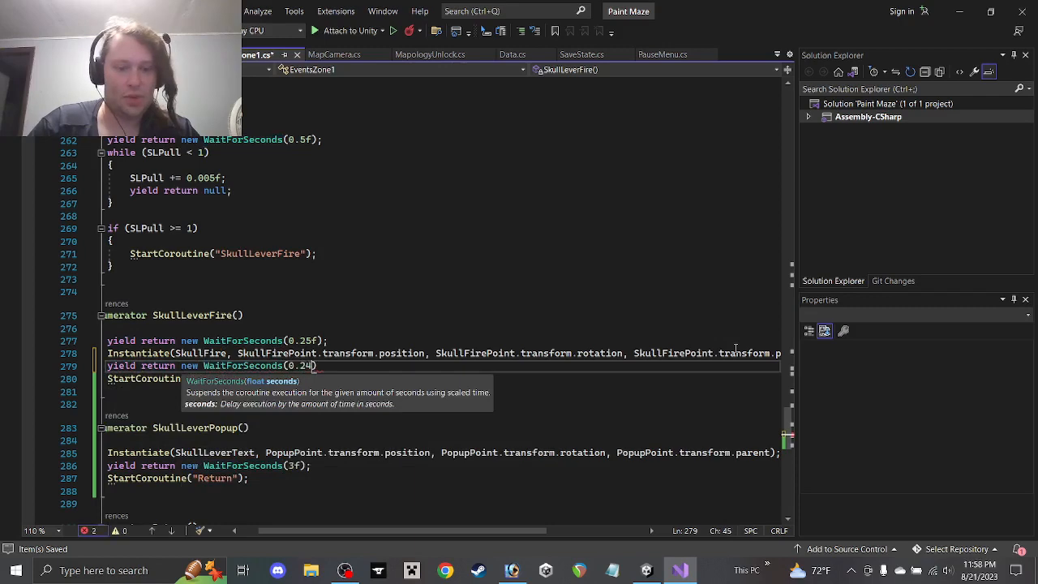
pyautogui.write(';')
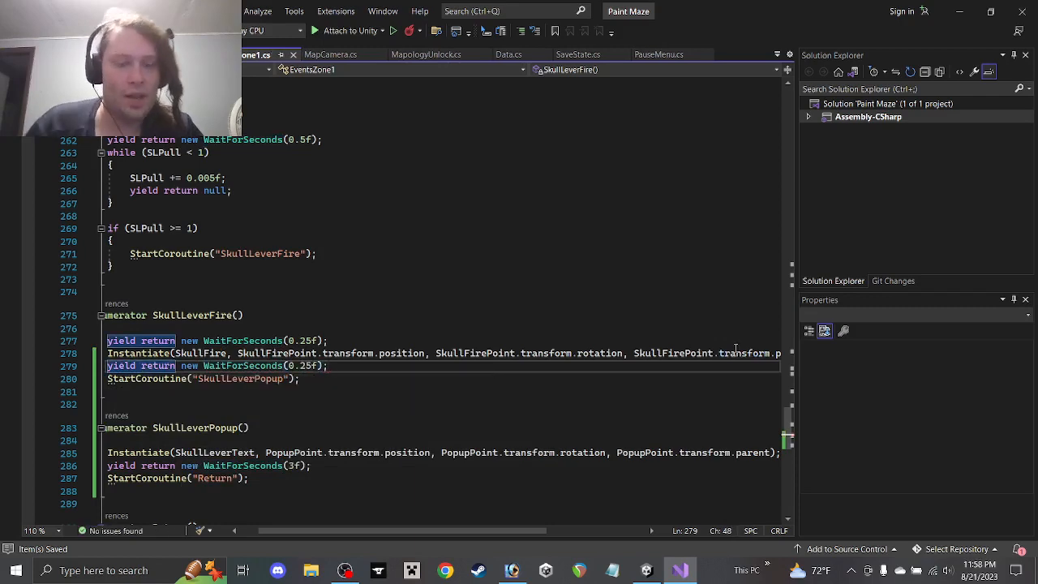
pyautogui.moveTo(408, 533); pyautogui.dragTo(386, 535)
pyautogui.scroll(-4, 236, 309)
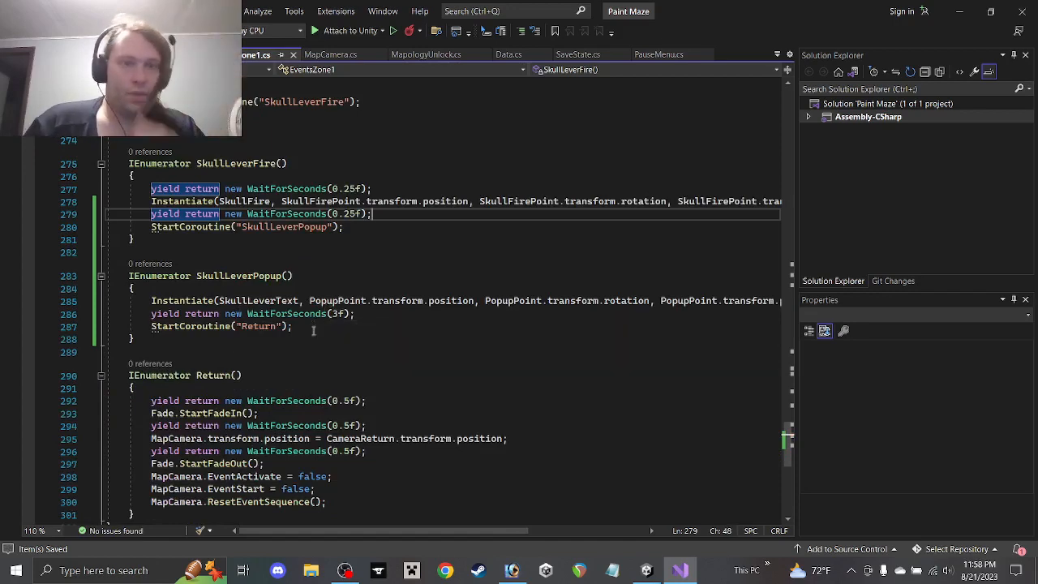
# Open the Skull Lever Popup prefab and add an Audio Source child named 'Popup Sound'
pyautogui.click(962, 16)
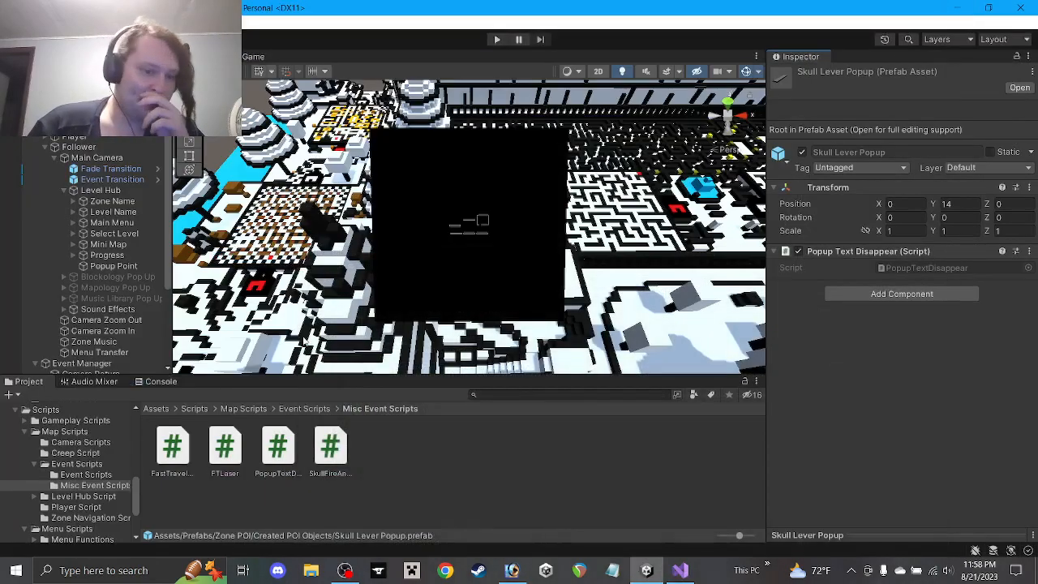
pyautogui.scroll(6, 93, 471)
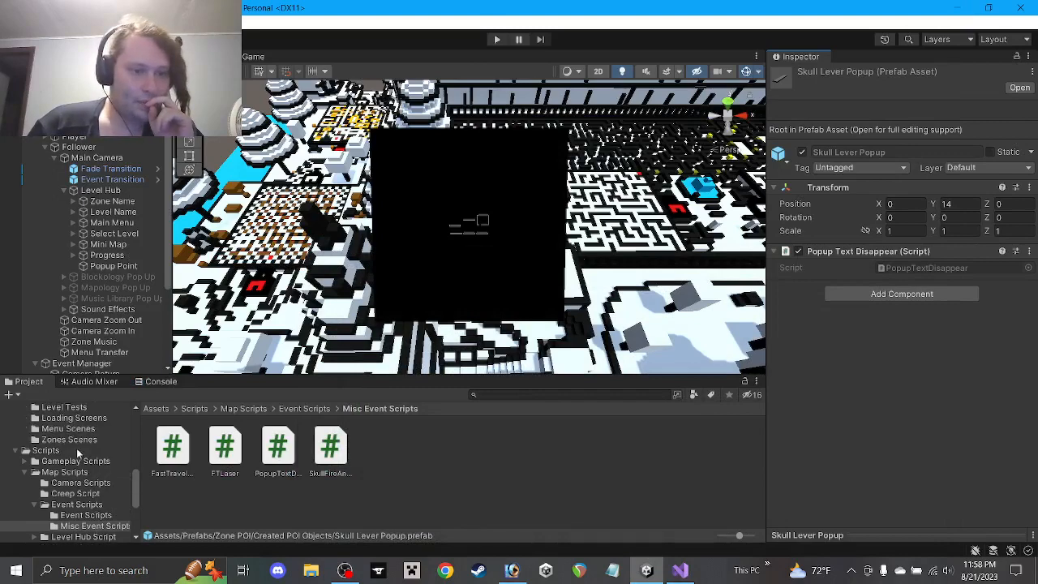
pyautogui.click(81, 445)
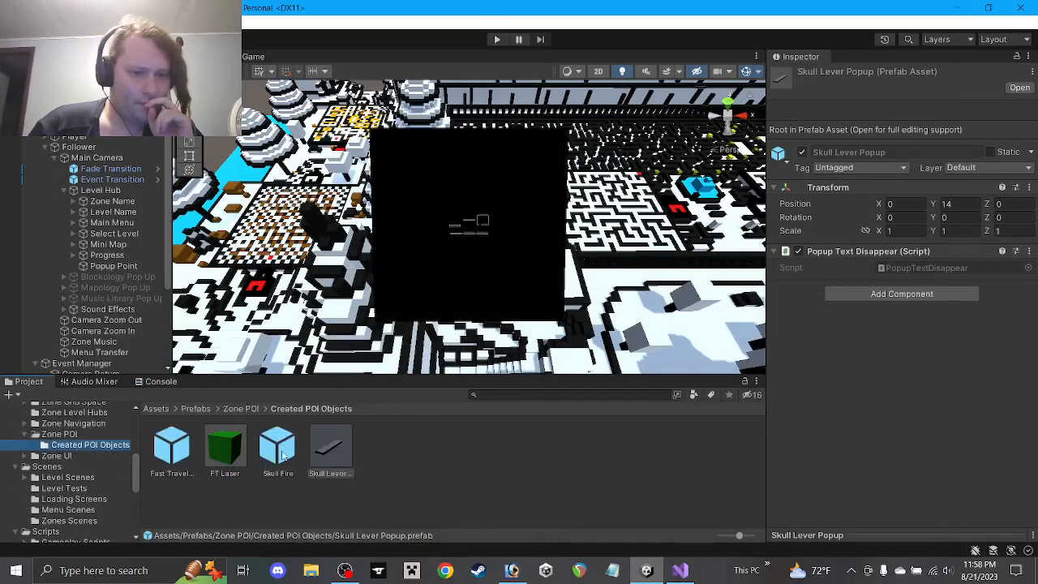
pyautogui.doubleClick(330, 448)
pyautogui.click(37, 111)
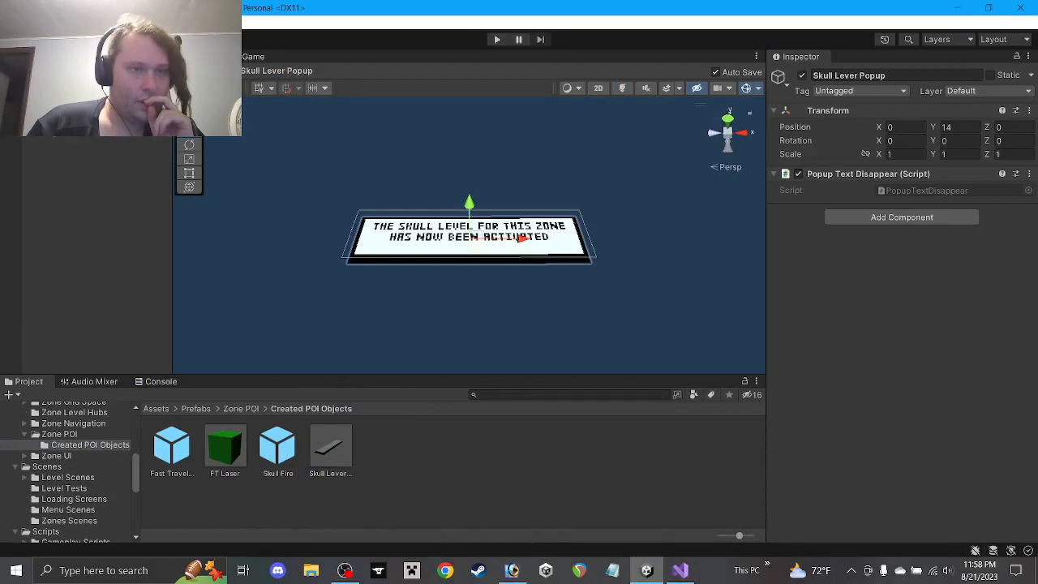
pyautogui.rightClick(78, 102)
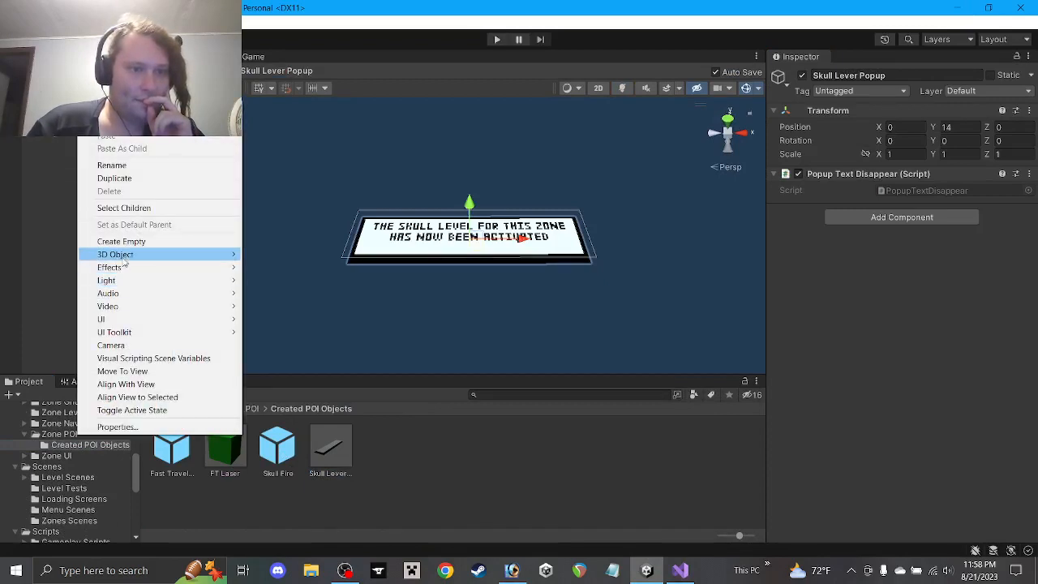
pyautogui.moveTo(120, 295)
pyautogui.click(282, 293)
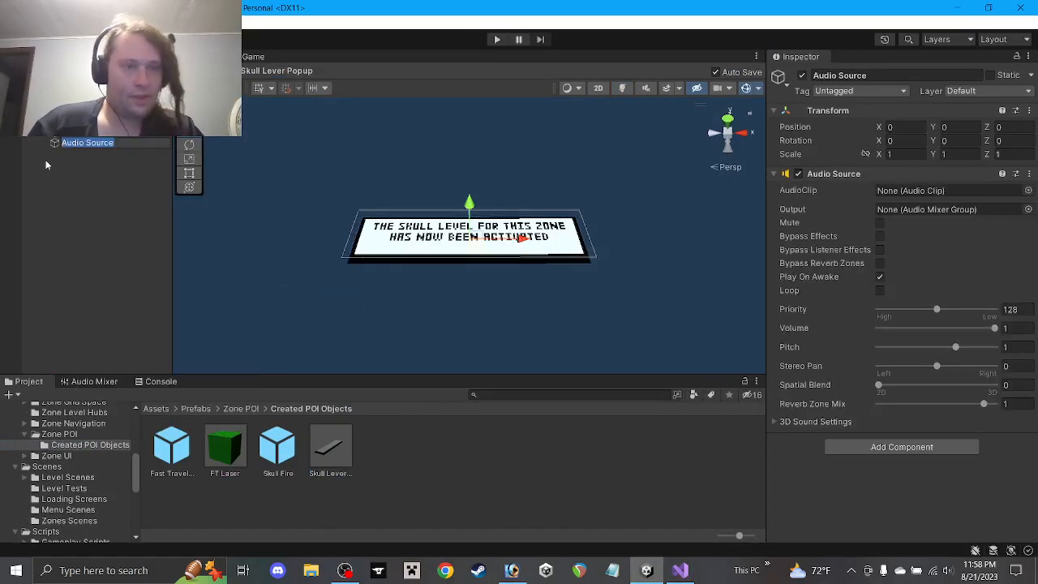
pyautogui.write('Popup Sound')
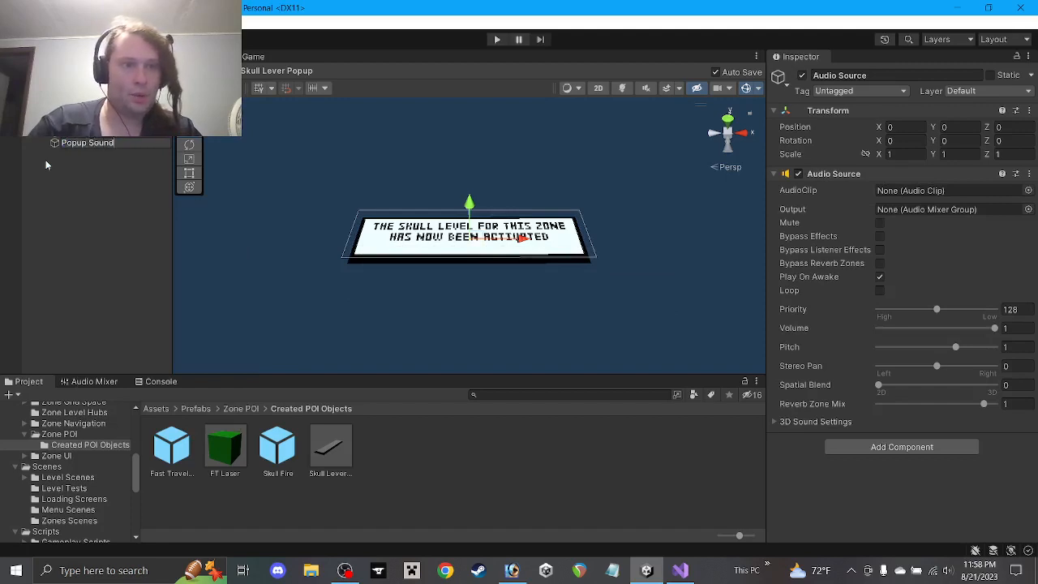
pyautogui.press('Return')
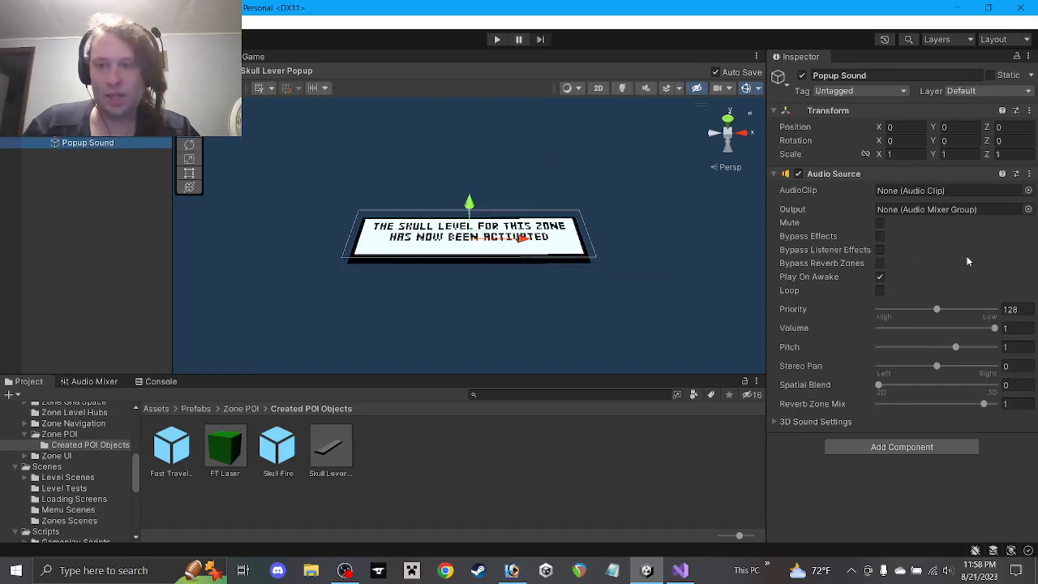
# Set Popup Sound's Audio Source output to the SFX mixer group
pyautogui.click(1029, 209)
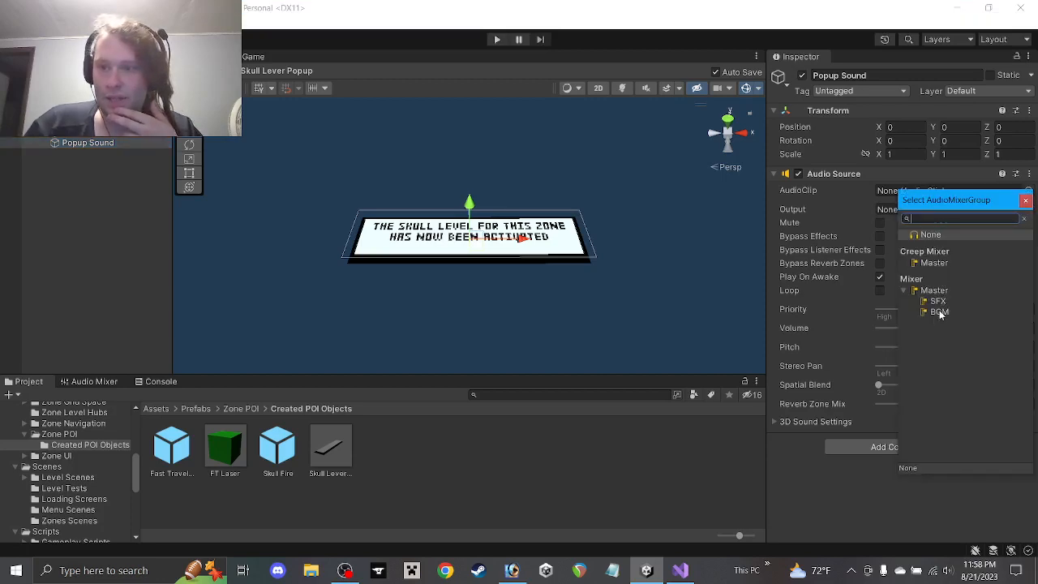
pyautogui.click(938, 301)
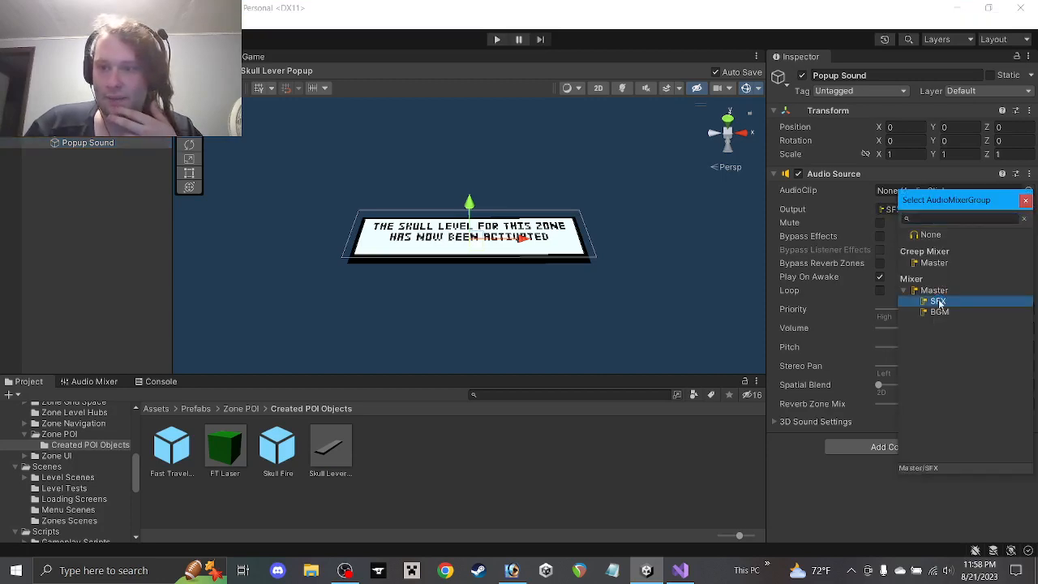
pyautogui.click(1026, 200)
pyautogui.scroll(6, 83, 465)
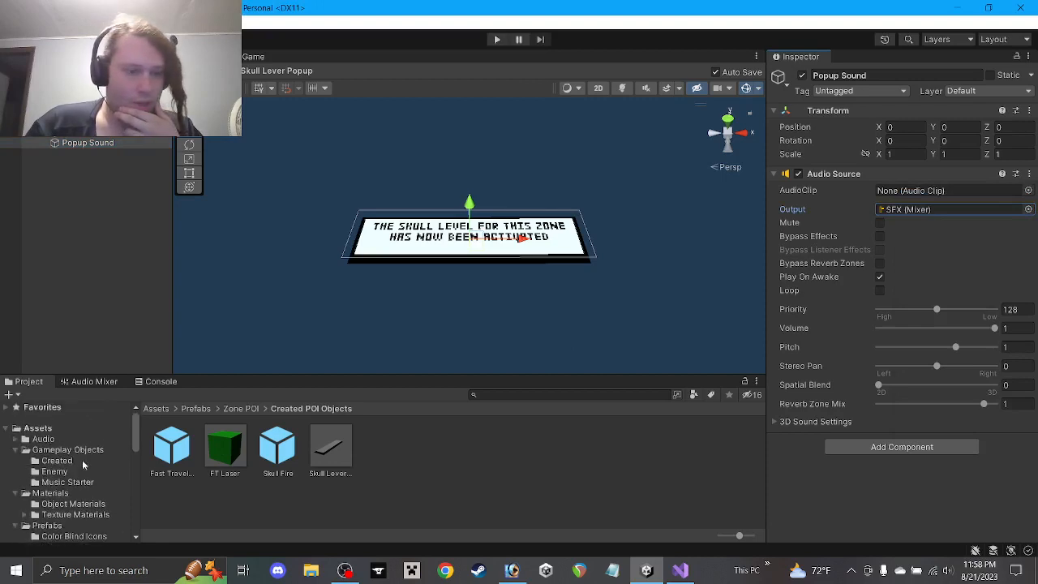
# Find the Menu - Event Jingle clip in Audio/Sound Effects/Menu Sounds and preview it
pyautogui.click(19, 440)
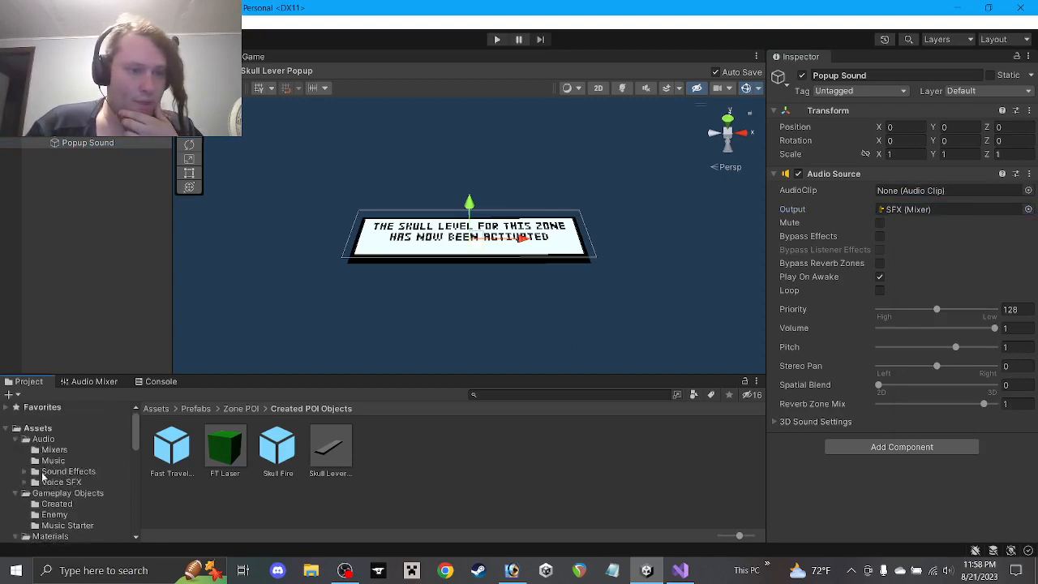
pyautogui.click(54, 472)
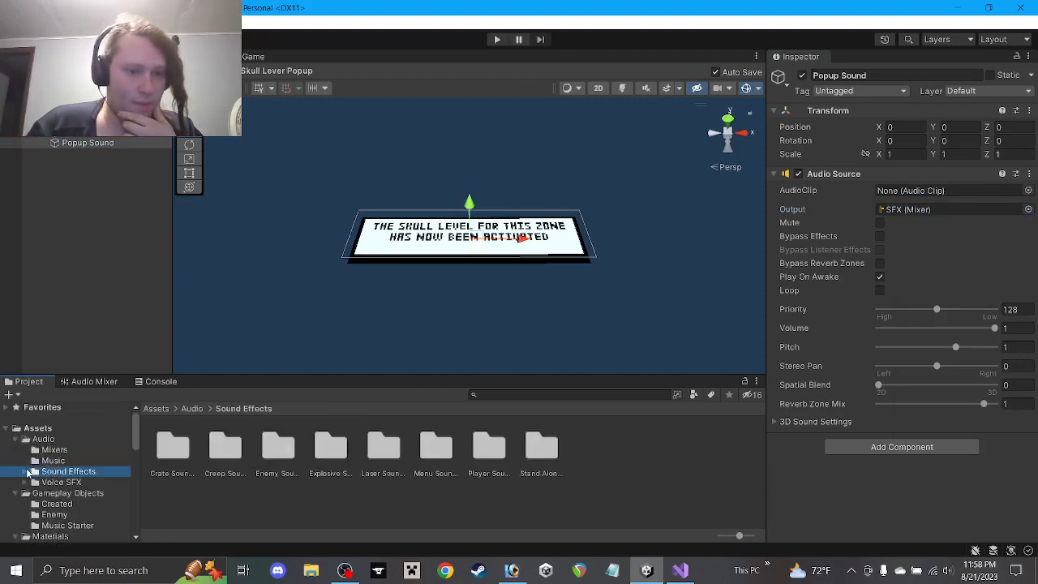
pyautogui.doubleClick(446, 464)
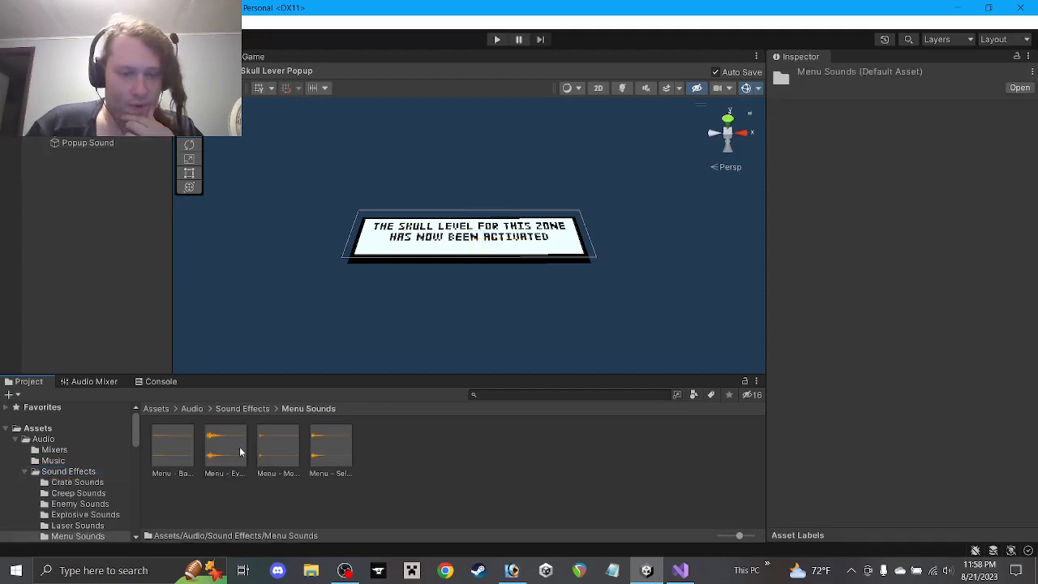
pyautogui.click(337, 451)
pyautogui.click(219, 461)
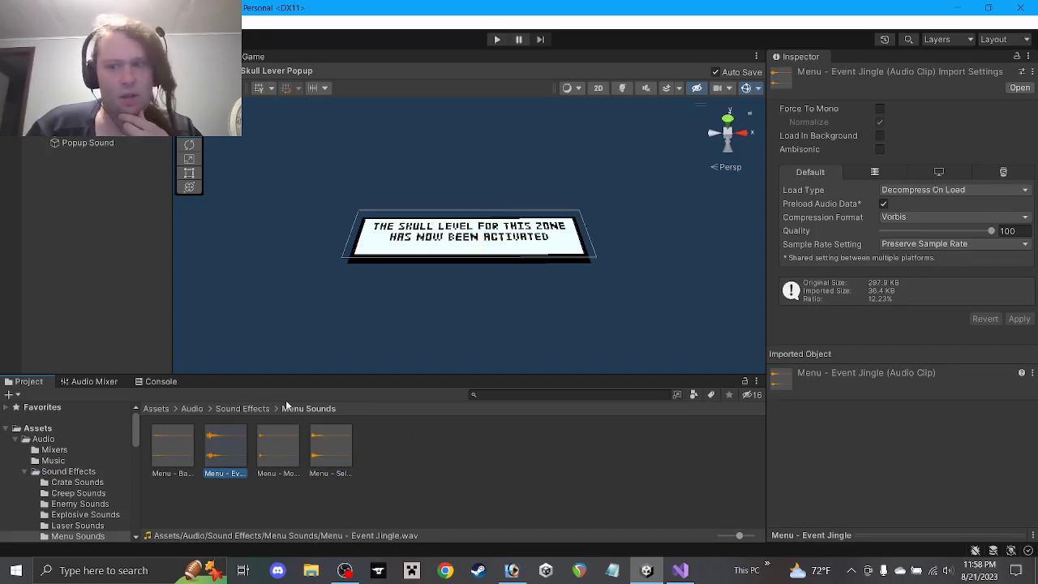
pyautogui.doubleClick(218, 456)
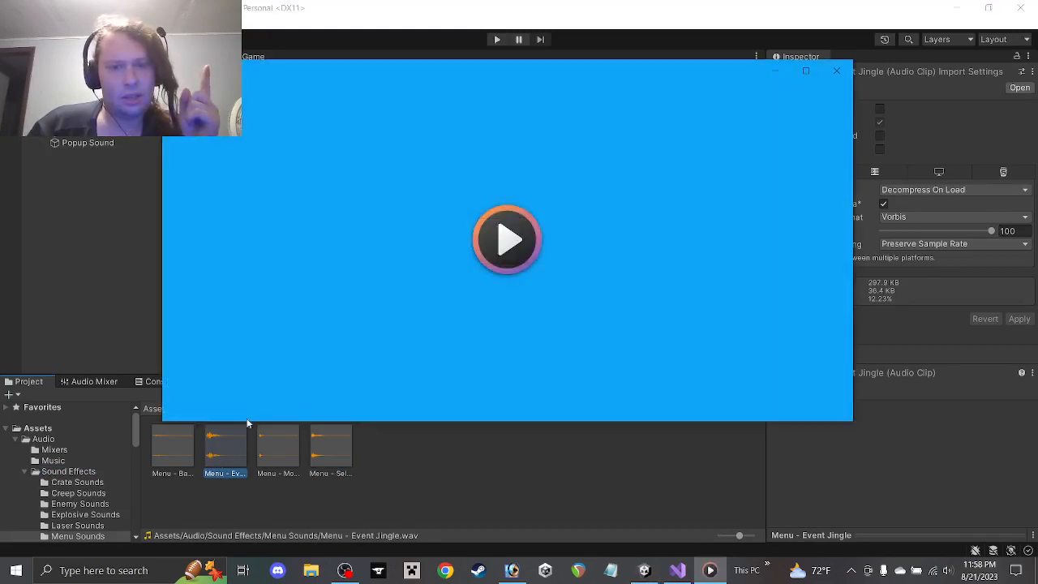
pyautogui.click(837, 70)
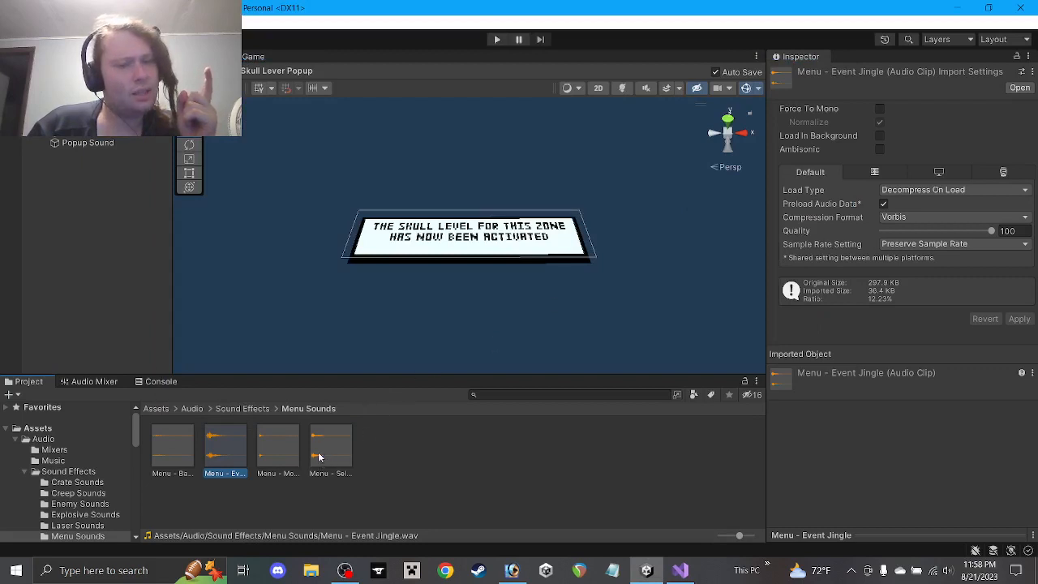
# Assign Menu - Event Jingle to Popup Sound's AudioClip and exit the prefab to the scene
pyautogui.click(73, 142)
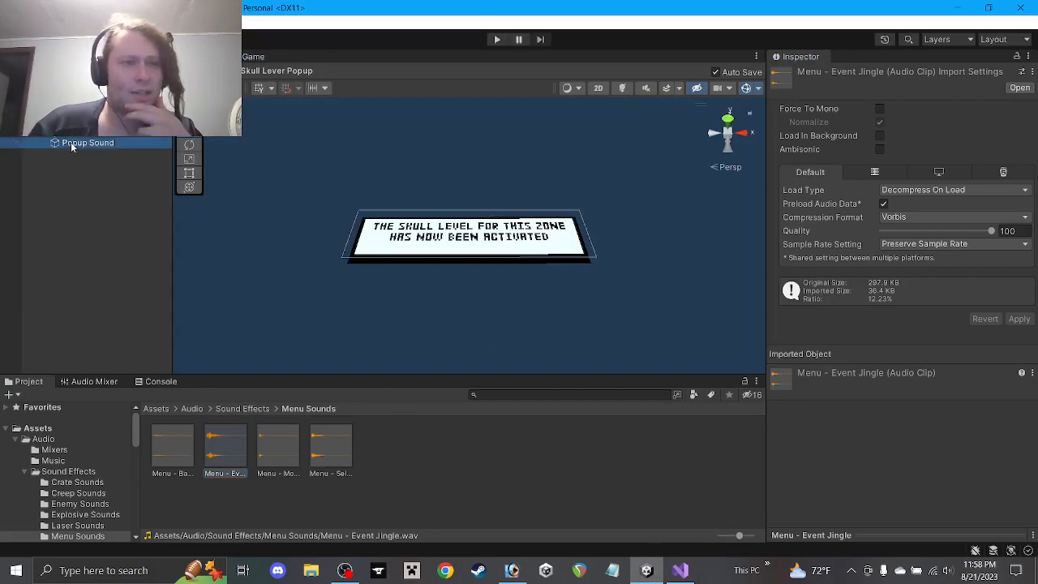
pyautogui.moveTo(236, 434); pyautogui.dragTo(900, 191)
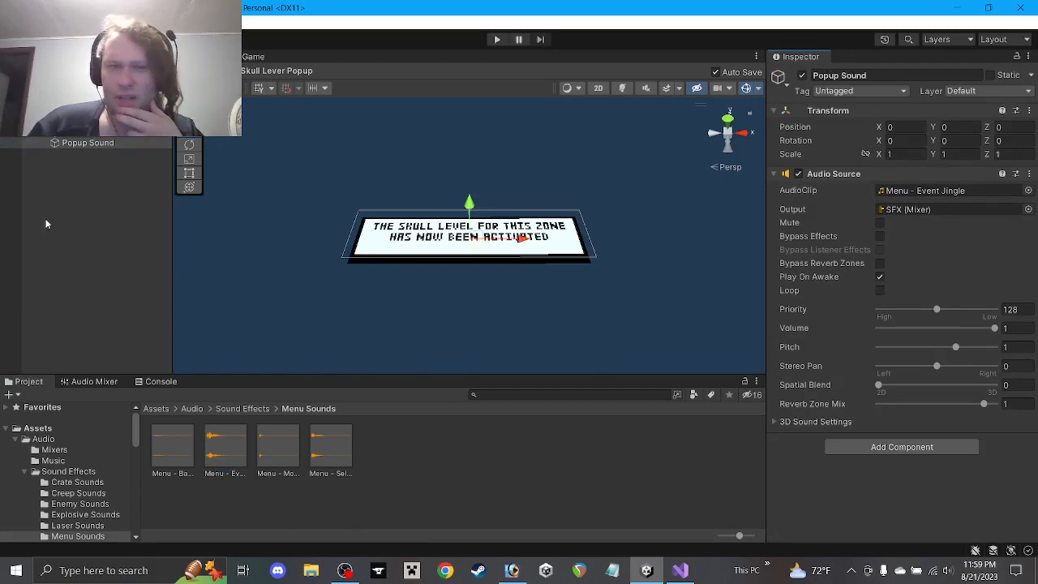
pyautogui.click(8, 86)
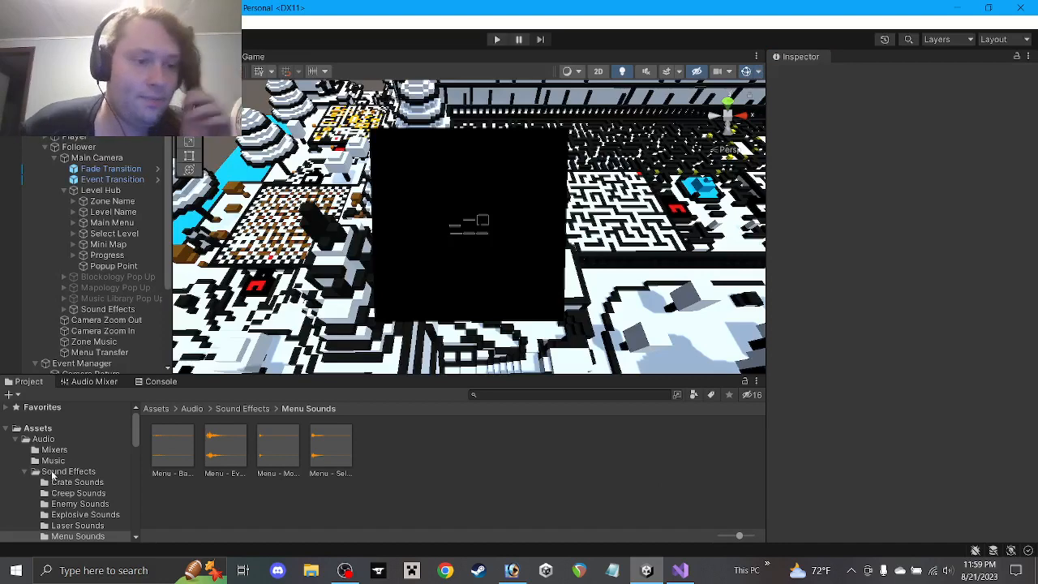
# Review the SkullLeverPopup coroutine in Visual Studio, then start Play mode in Unity
pyautogui.click(680, 571)
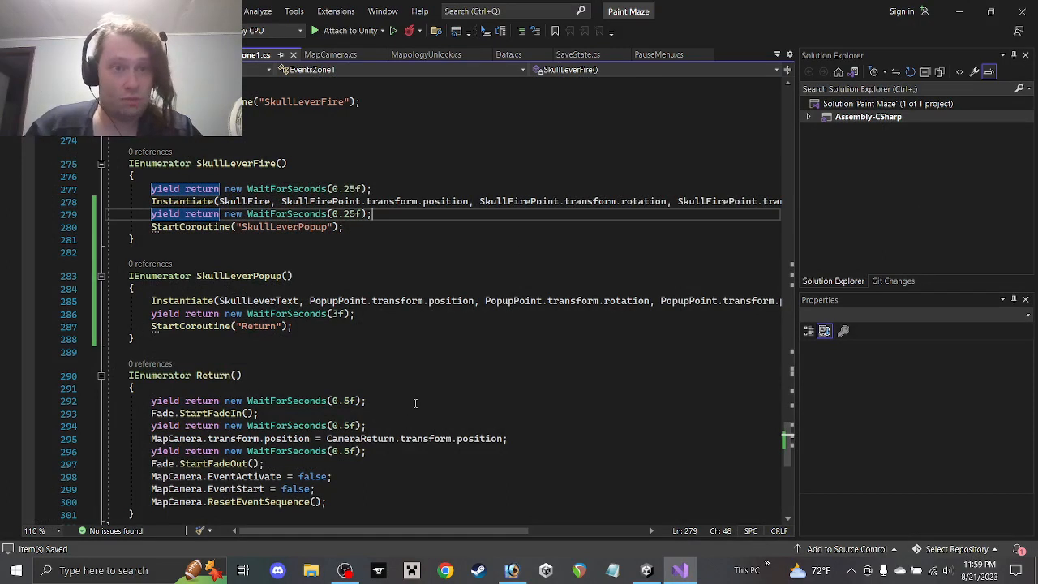
pyautogui.click(960, 11)
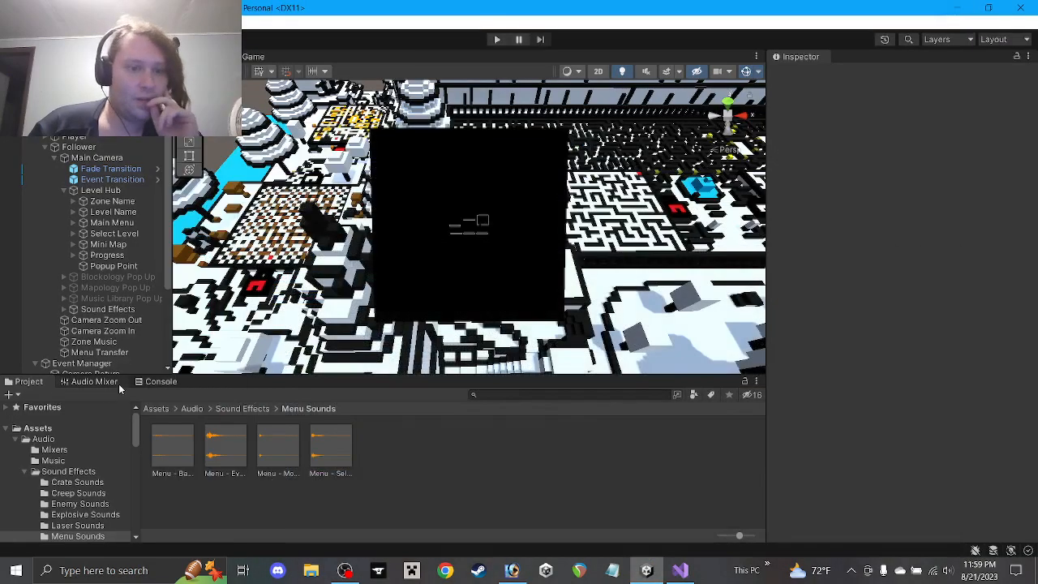
pyautogui.click(495, 40)
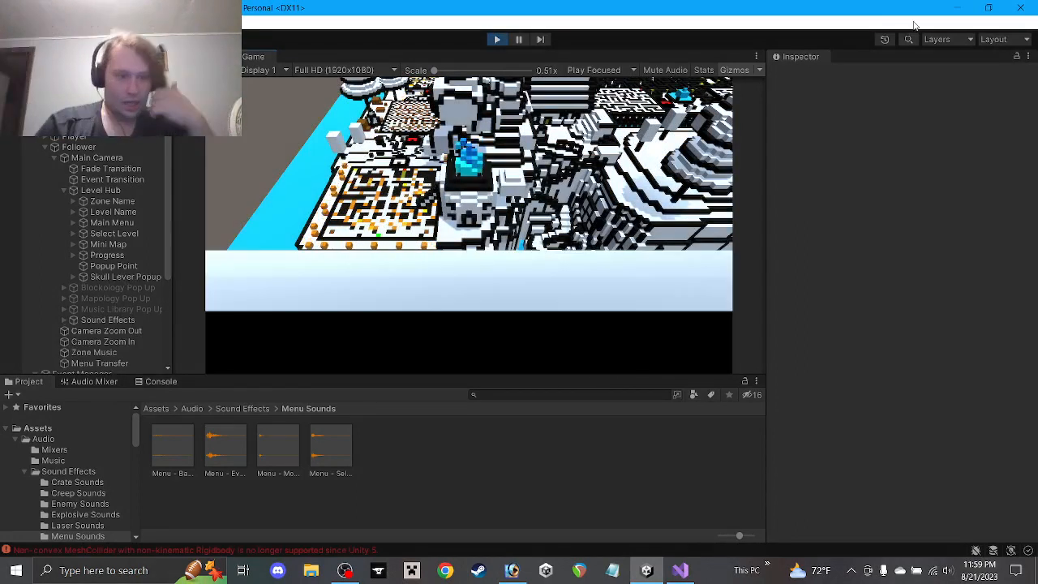
# Stop Play mode and look over the Audio Mixer and Console warnings
pyautogui.click(498, 39)
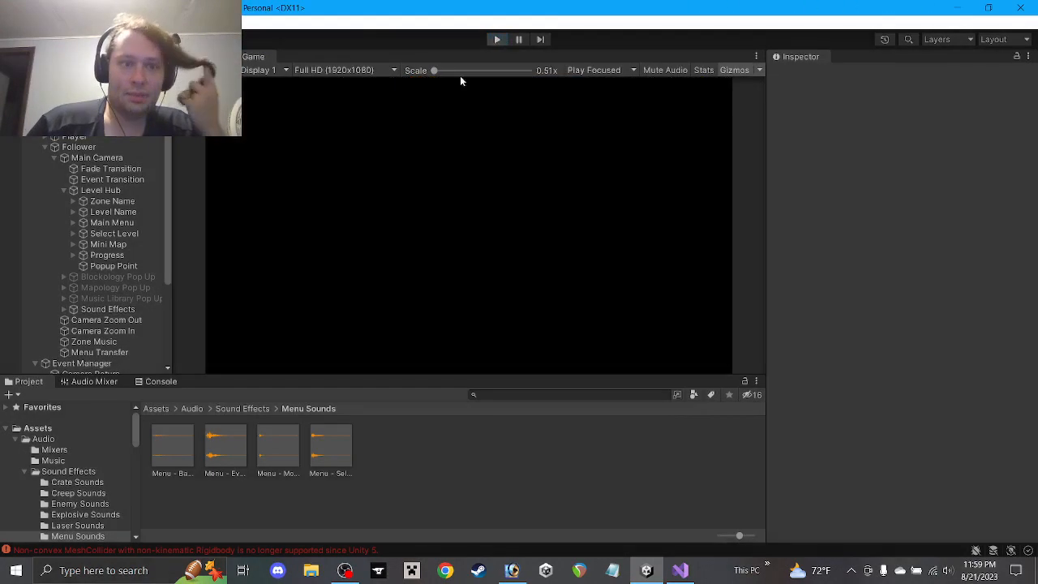
pyautogui.click(84, 386)
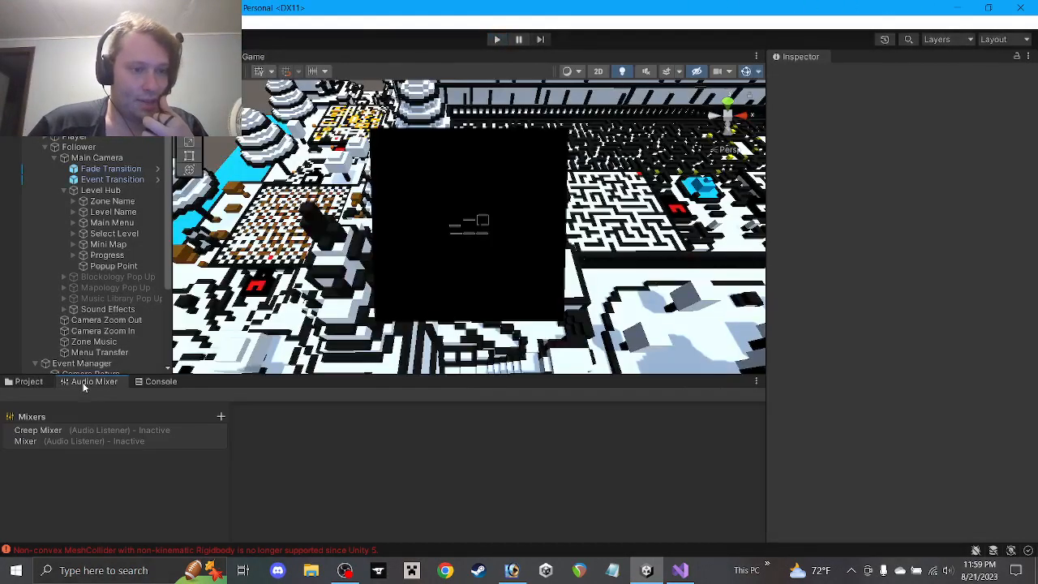
pyautogui.click(158, 382)
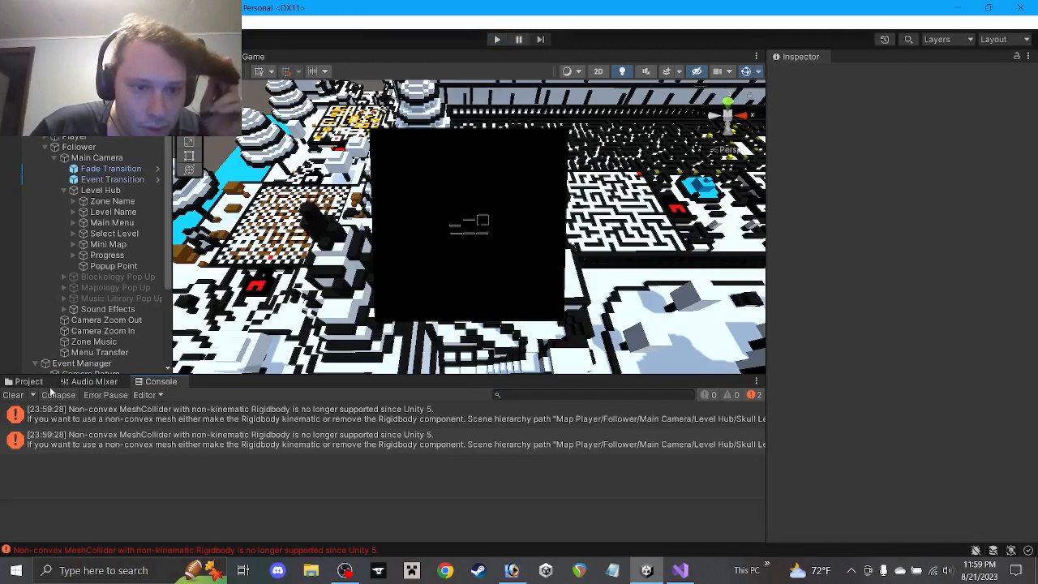
# Browse to Prefabs/Zone POI/Created POI Objects and open the Skull Lever Popup prefab
pyautogui.click(24, 382)
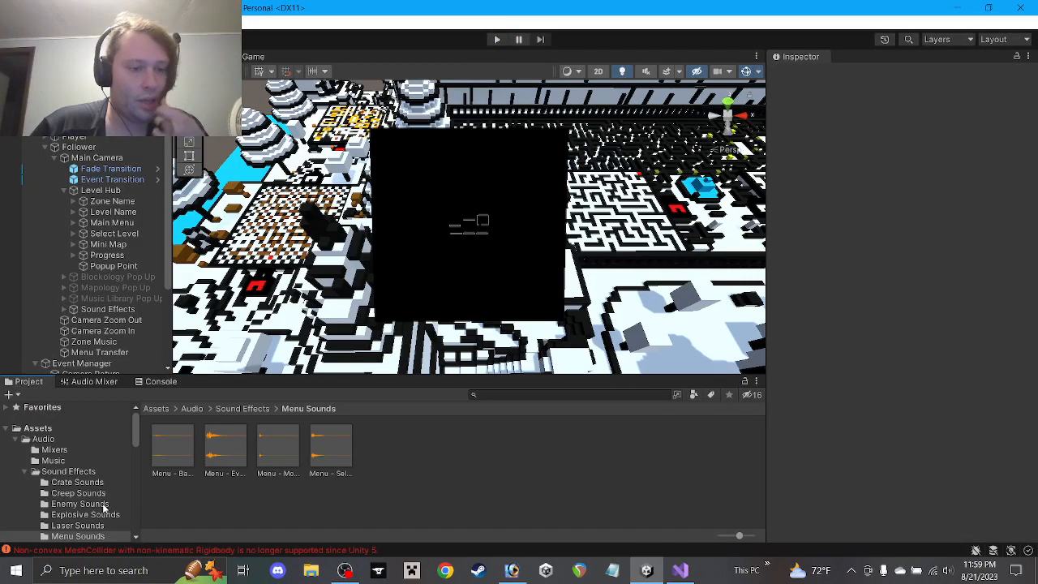
pyautogui.scroll(-2, 98, 503)
pyautogui.scroll(2, 79, 489)
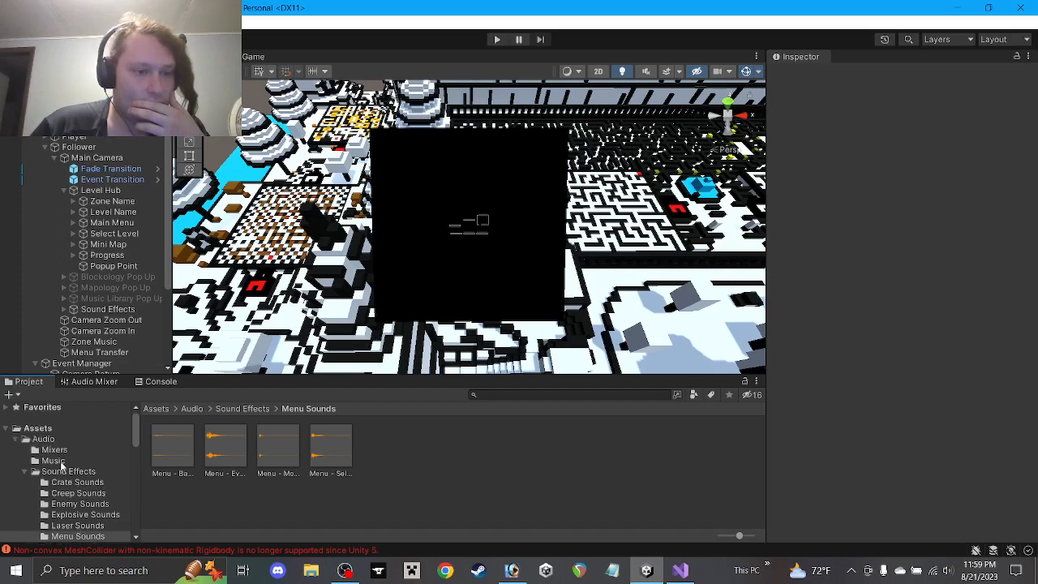
pyautogui.scroll(-3, 73, 478)
pyautogui.scroll(-2, 100, 499)
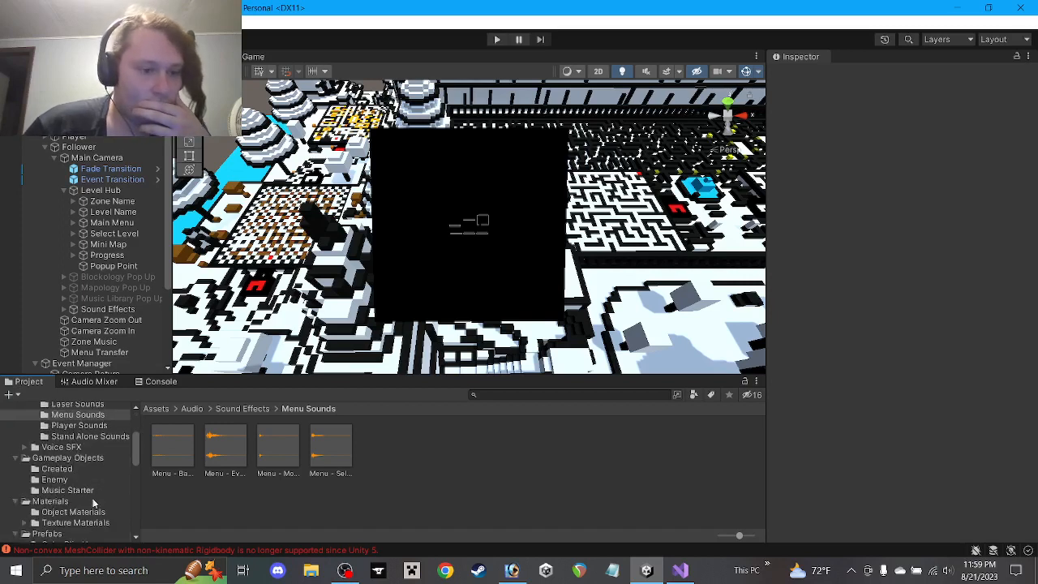
pyautogui.click(74, 513)
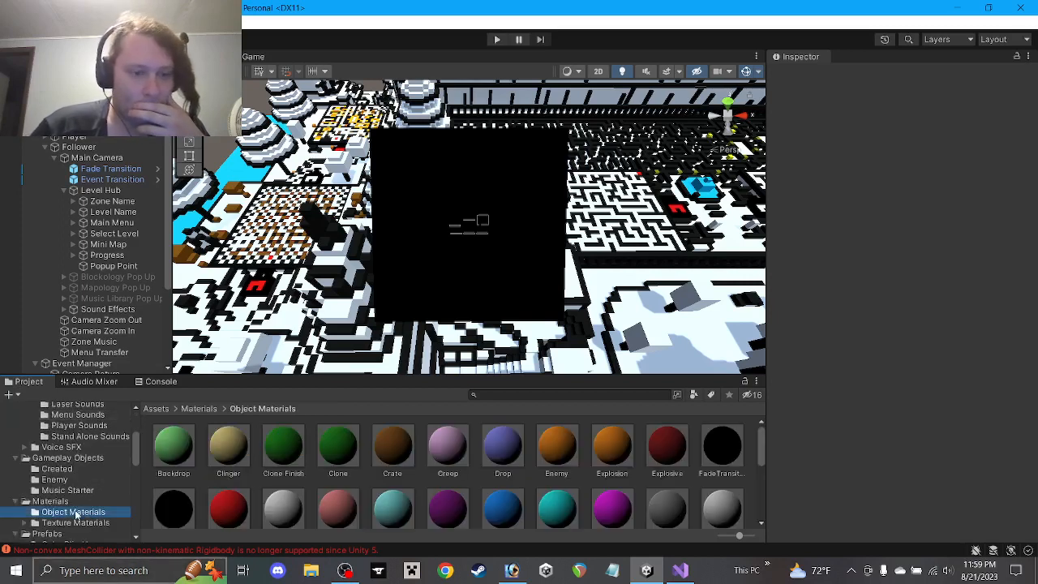
pyautogui.scroll(-3, 83, 475)
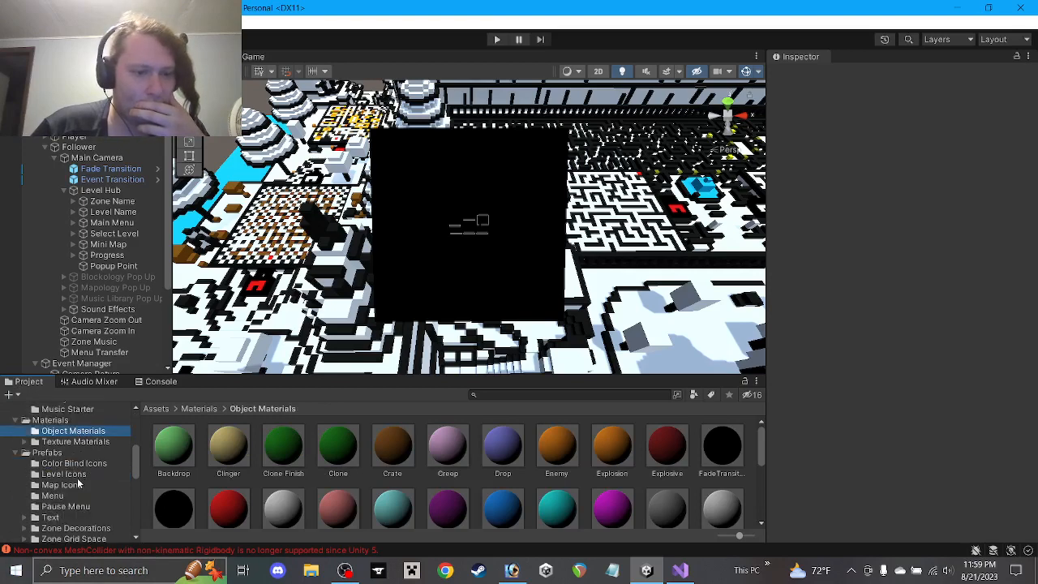
pyautogui.scroll(-3, 85, 497)
pyautogui.click(86, 500)
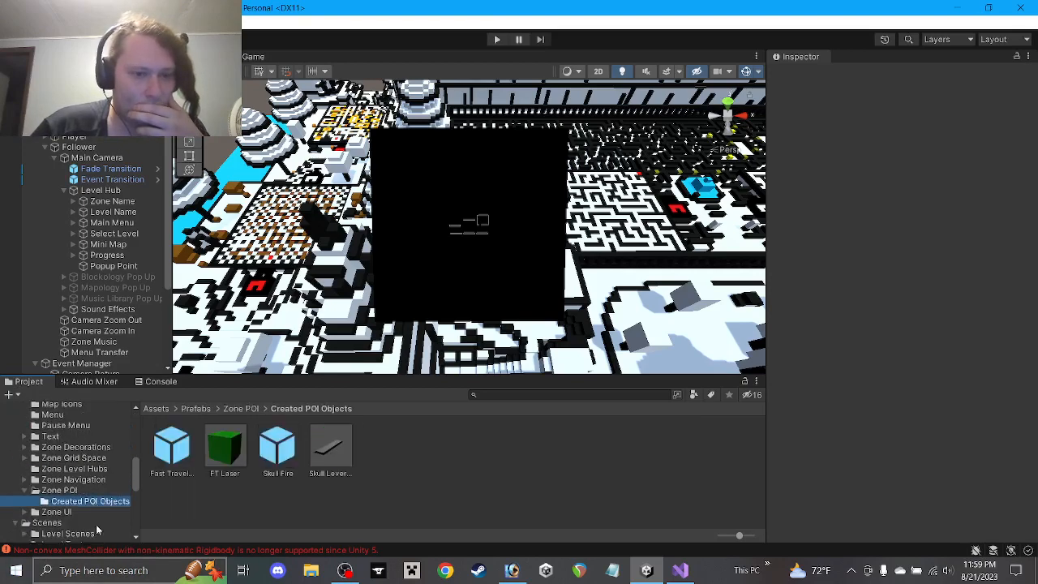
pyautogui.doubleClick(341, 446)
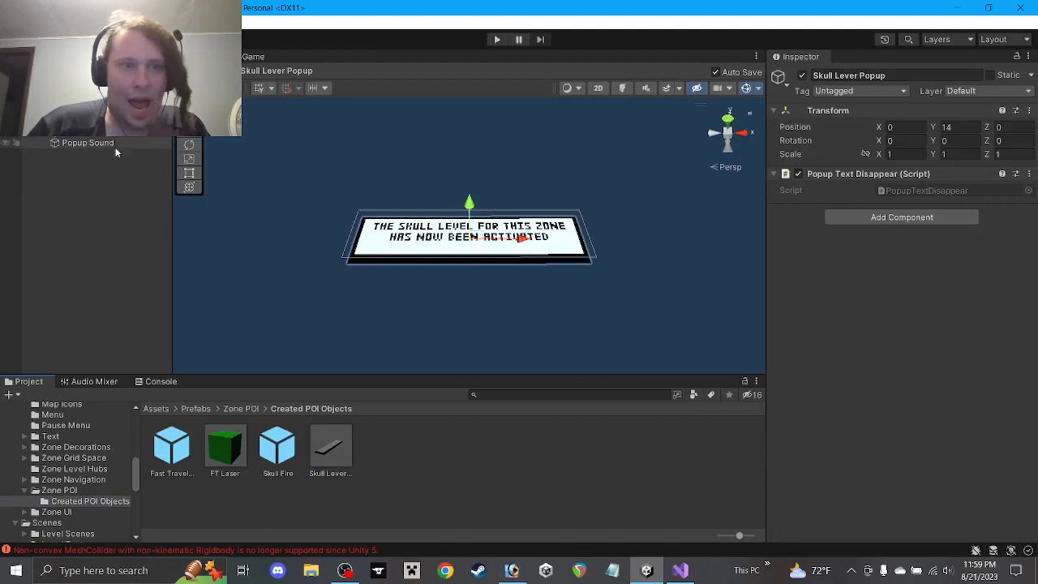
# Remove the Mesh Collider from both Backdrop objects, then exit the prefab back to the scene
pyautogui.click(88, 110)
pyautogui.keyDown('shift'); pyautogui.click(87, 121); pyautogui.keyUp('shift')
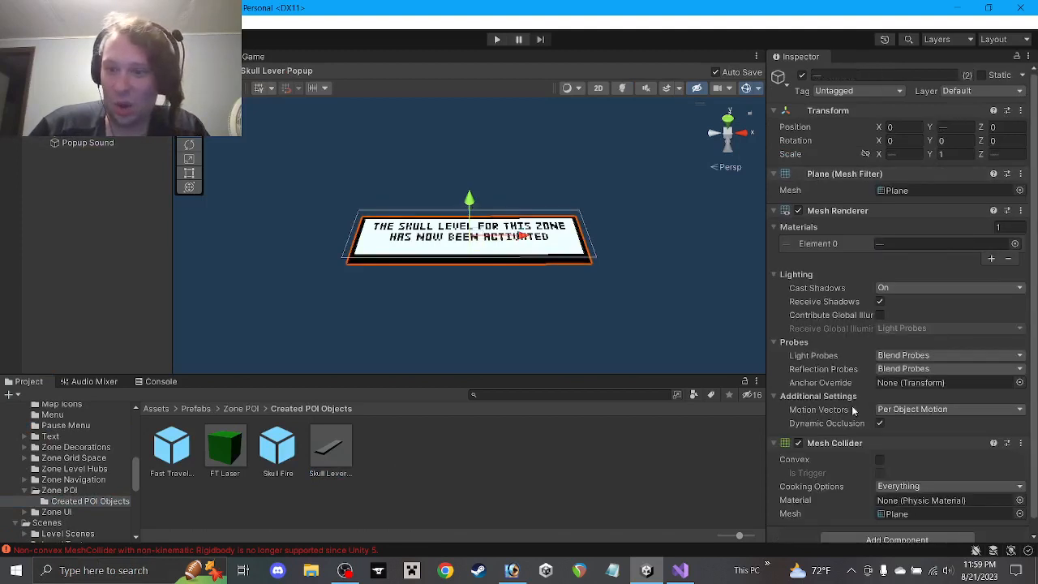
pyautogui.rightClick(847, 447)
pyautogui.click(894, 340)
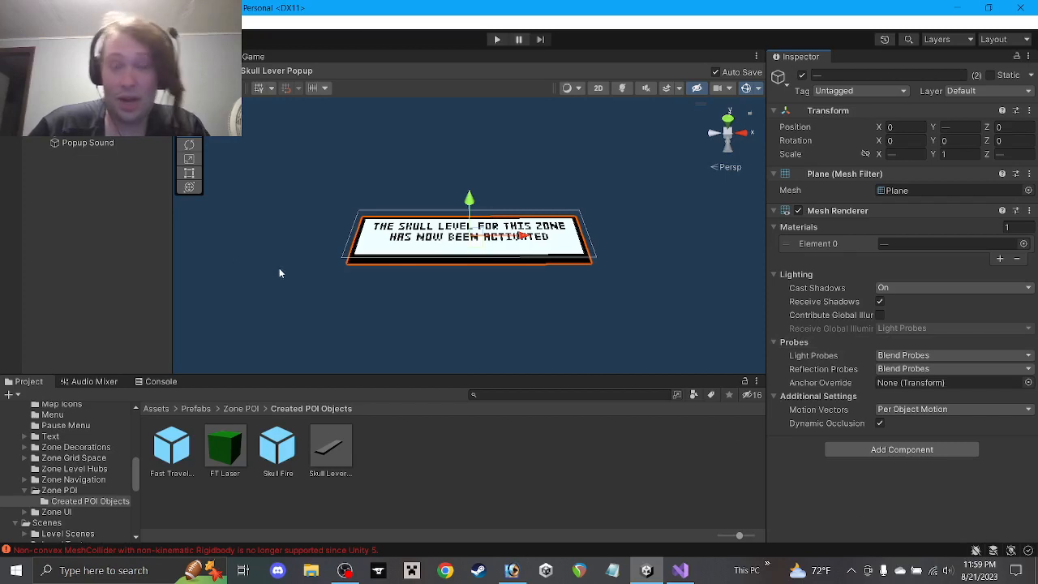
pyautogui.click(312, 341)
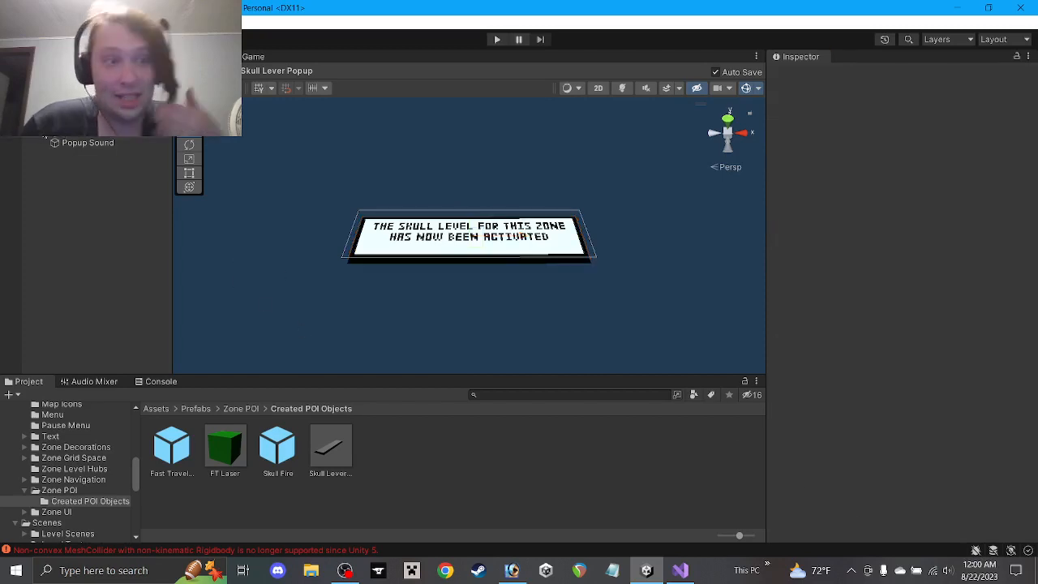
pyautogui.click(68, 121)
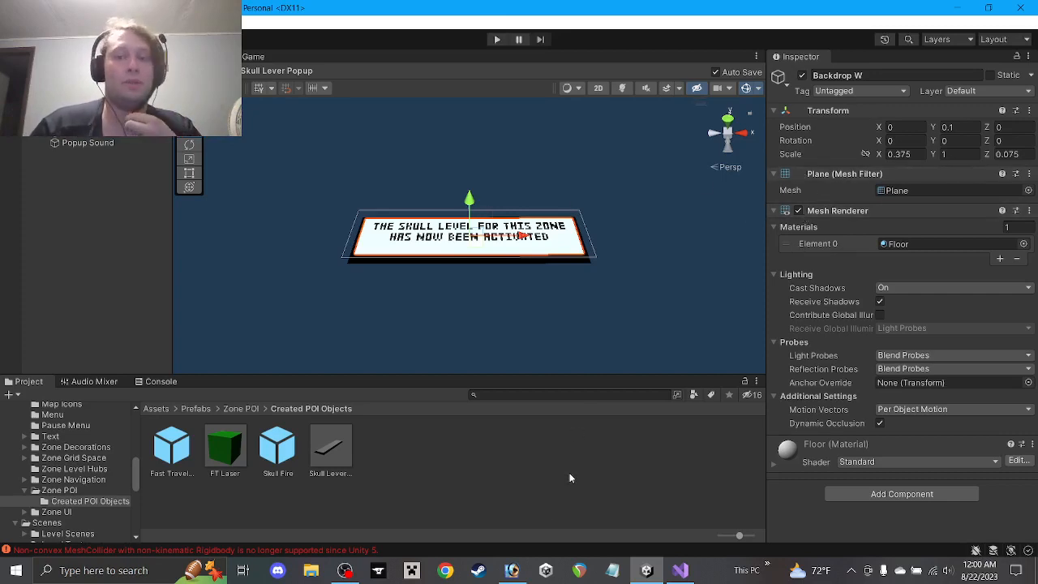
pyautogui.click(7, 85)
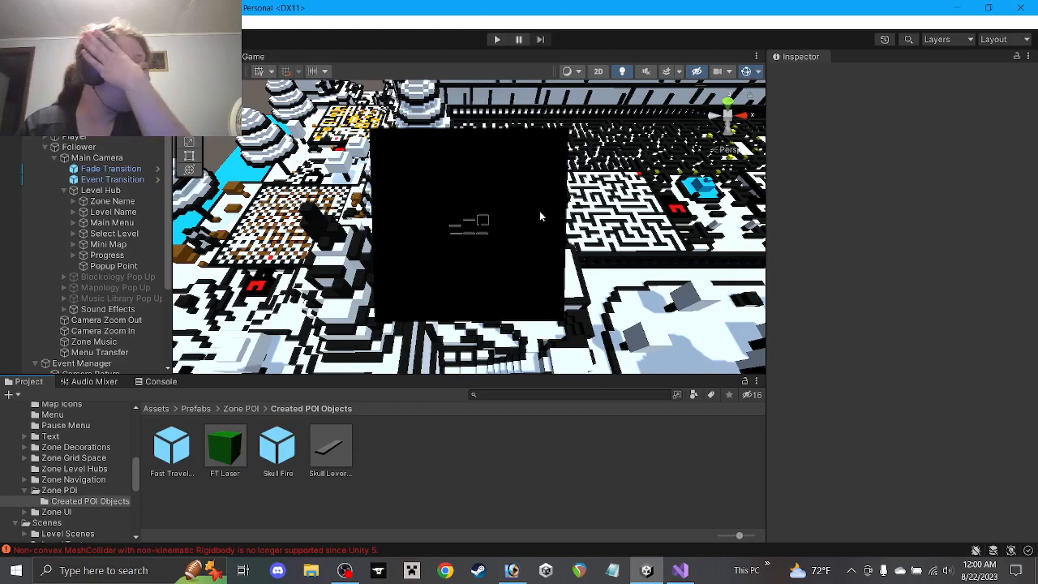
# Run the game, view the whole level, and inspect the spawned Skull Fire clone
pyautogui.click(498, 39)
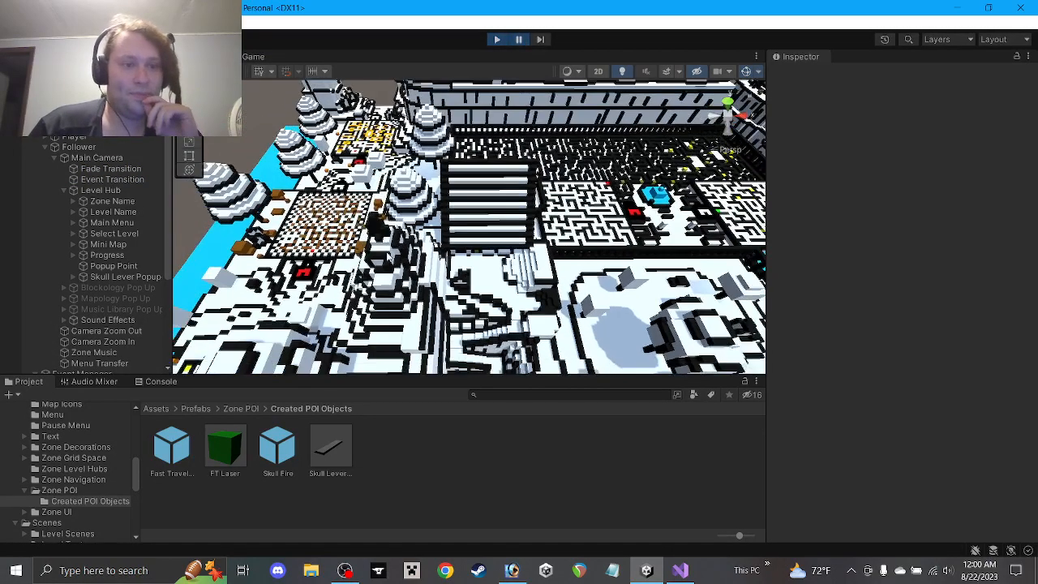
pyautogui.scroll(-10, 417, 328)
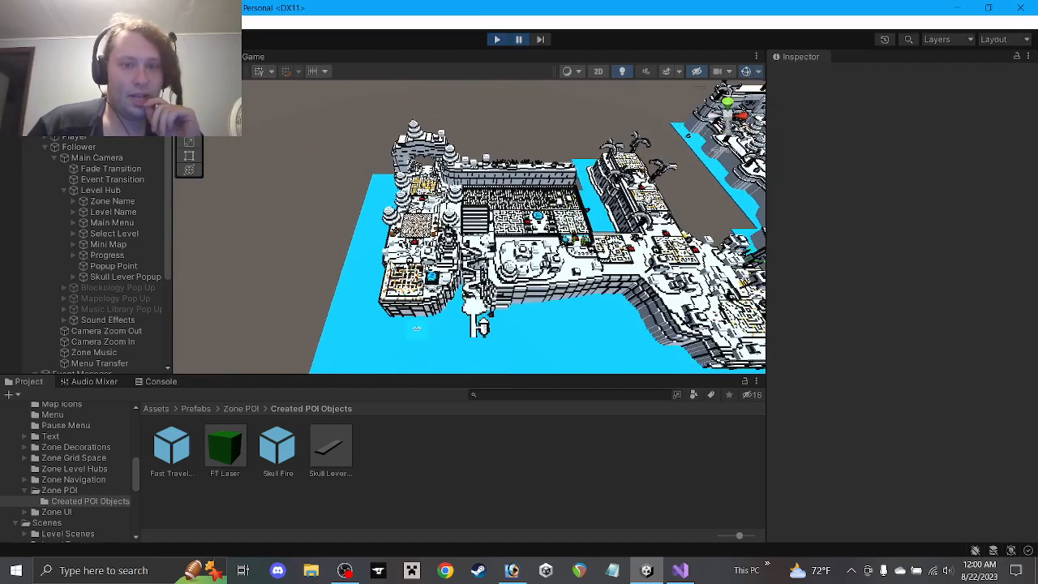
pyautogui.moveTo(417, 328); pyautogui.dragTo(452, 268, button='middle')
pyautogui.scroll(12, 448, 271)
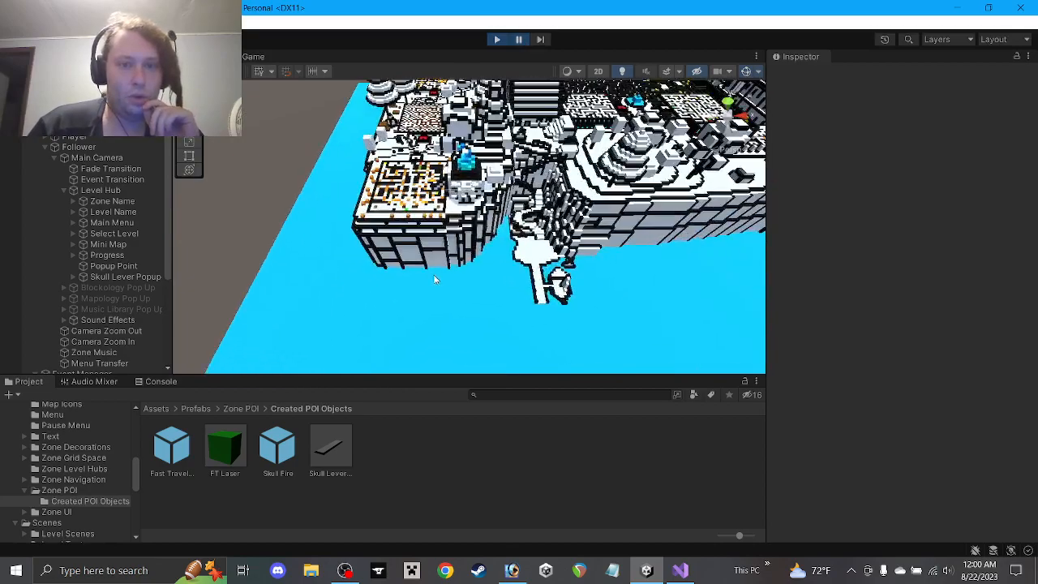
pyautogui.scroll(-2, 426, 236)
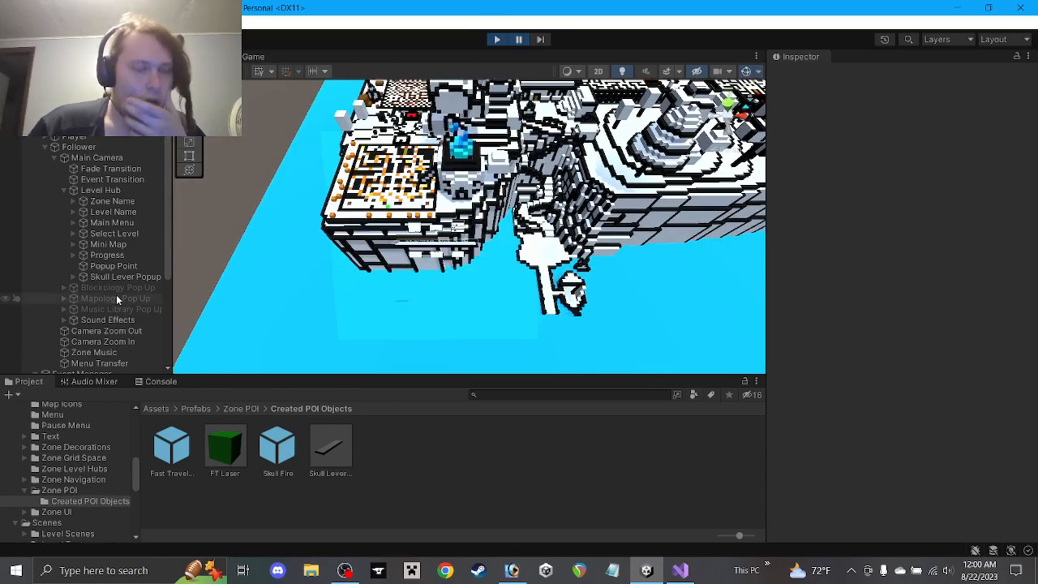
pyautogui.scroll(-3, 125, 278)
pyautogui.scroll(-1, 126, 277)
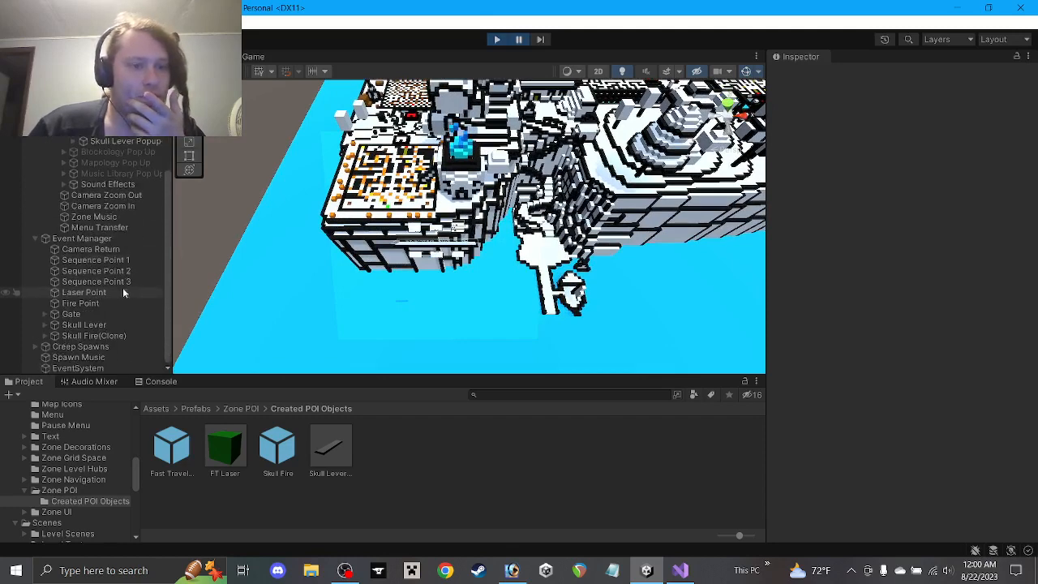
pyautogui.click(93, 335)
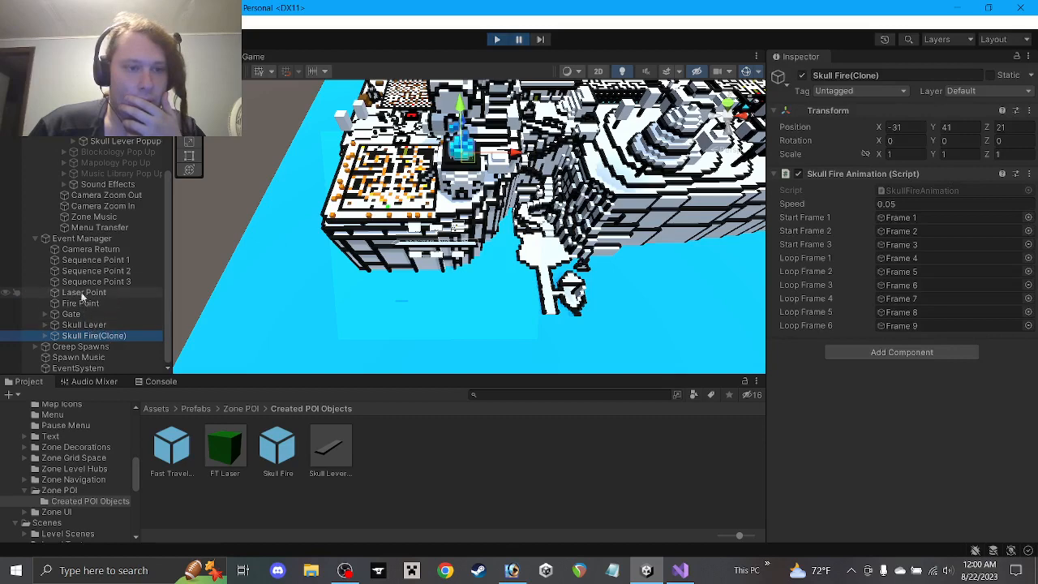
# Frame the Skull Lever Popup clone, test Z and X rotation tilts, and undo both back to 0
pyautogui.click(114, 141)
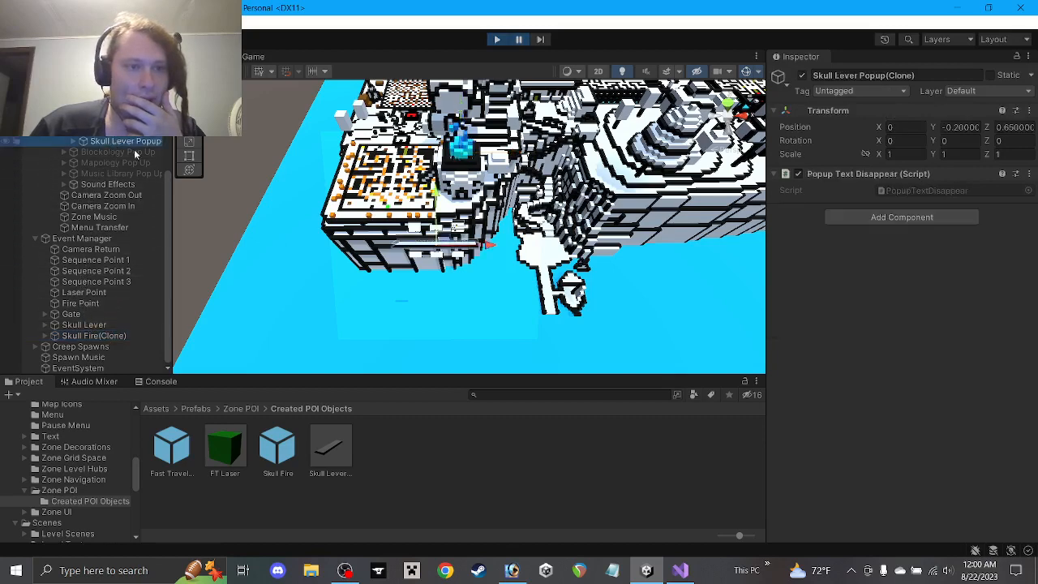
pyautogui.press('f')
pyautogui.moveTo(459, 247); pyautogui.dragTo(461, 247, button='middle')
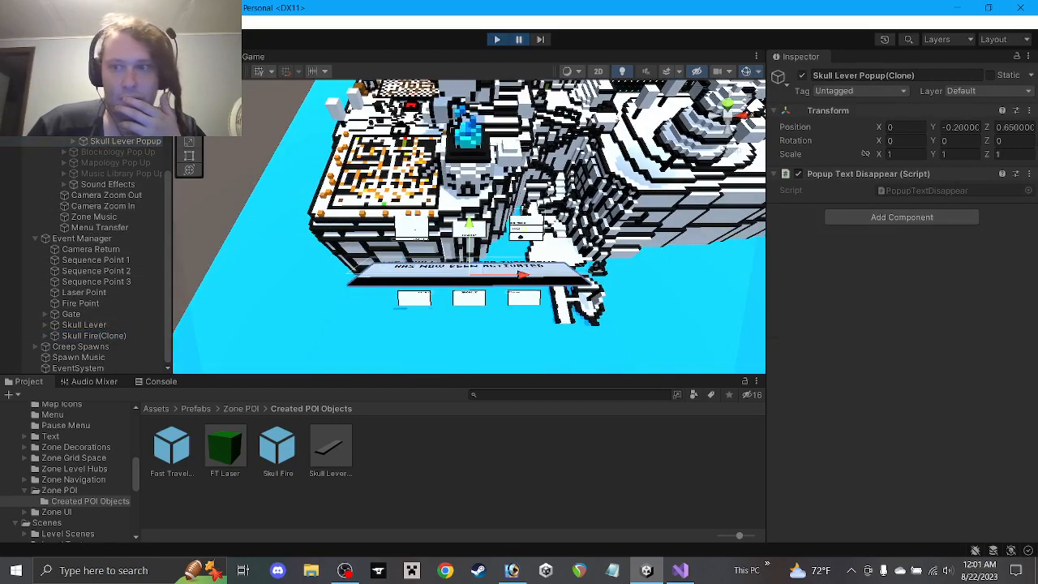
pyautogui.moveTo(988, 142); pyautogui.dragTo(1037, 143)
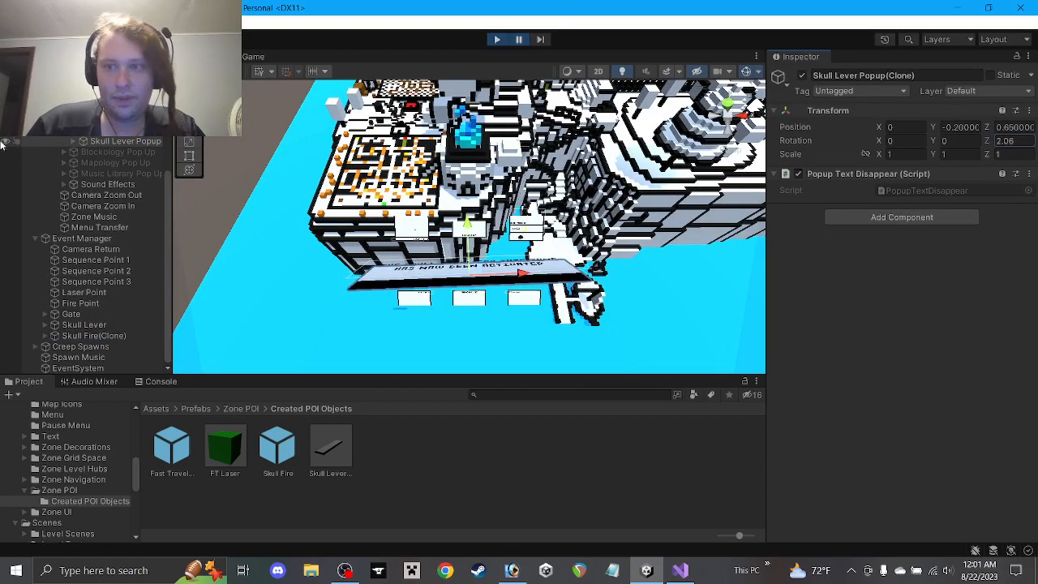
pyautogui.hotkey('ctrl', 'z')
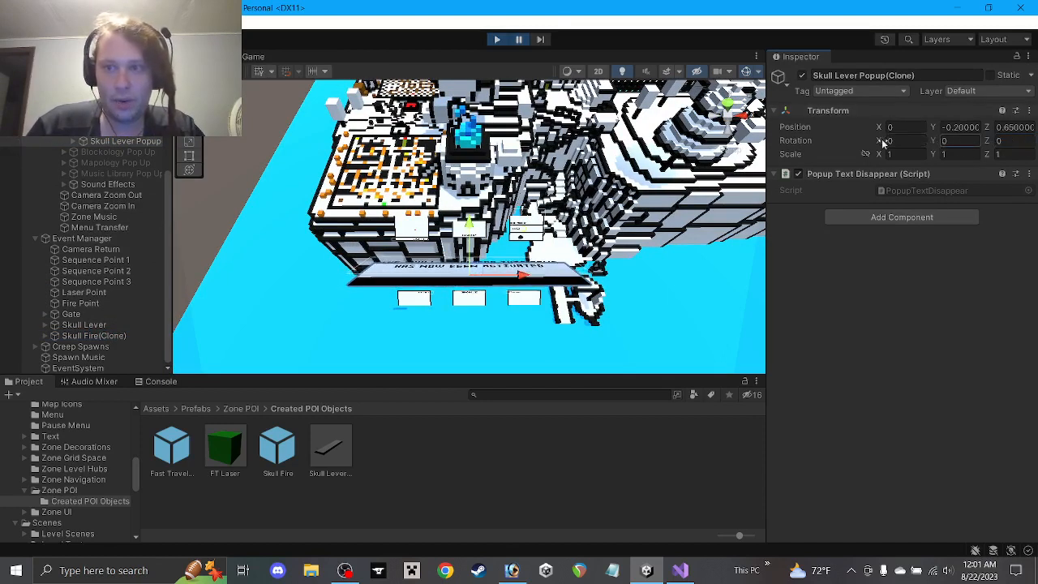
pyautogui.moveTo(880, 142); pyautogui.dragTo(1014, 204)
pyautogui.hotkey('ctrl', 'z')
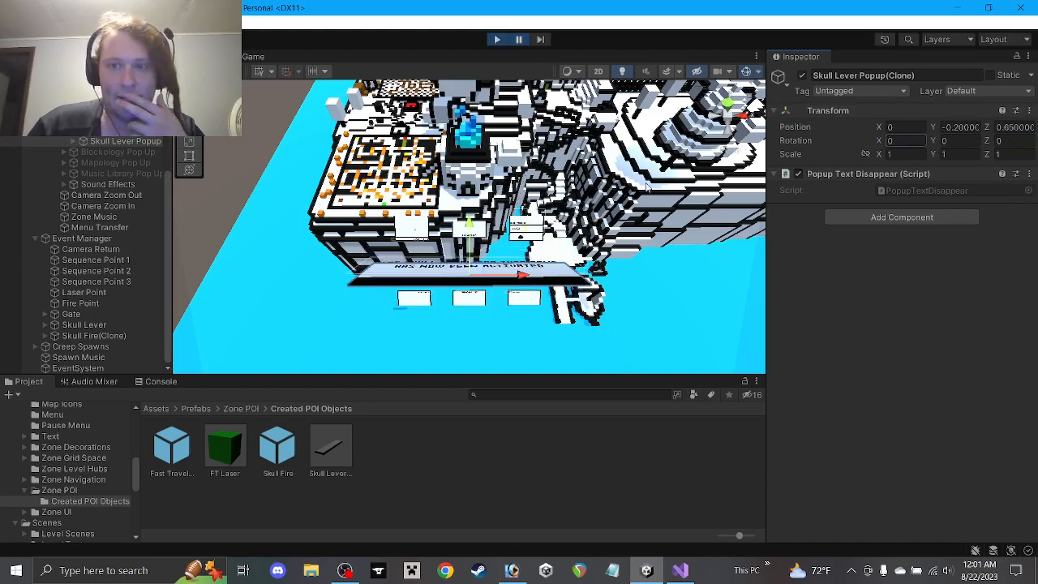
# Give the Skull Lever Popup prefab -90 X rotation and 0.2 scale, then return to the scene
pyautogui.doubleClick(330, 447)
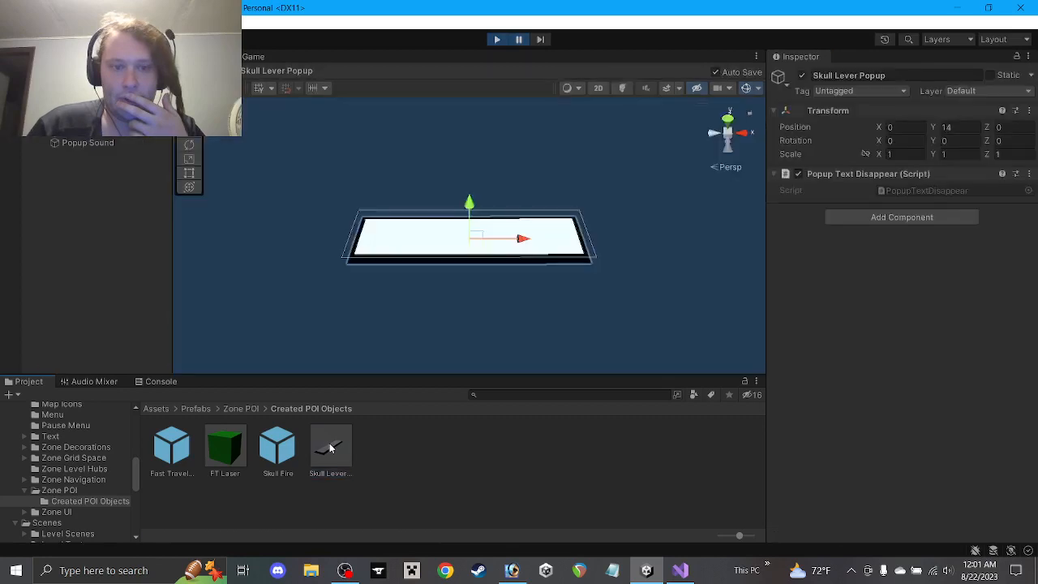
pyautogui.write('-90')
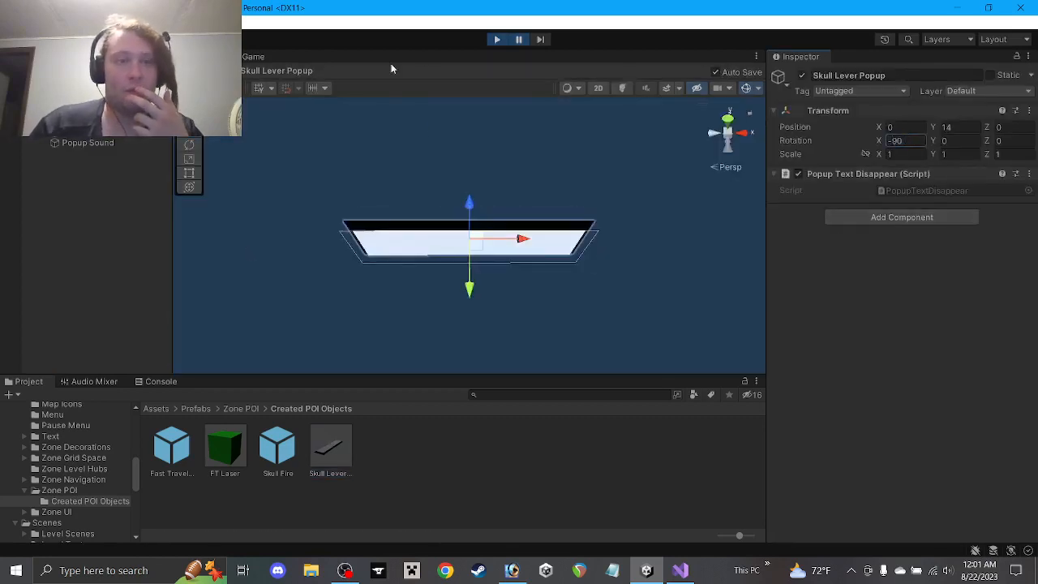
pyautogui.click(500, 39)
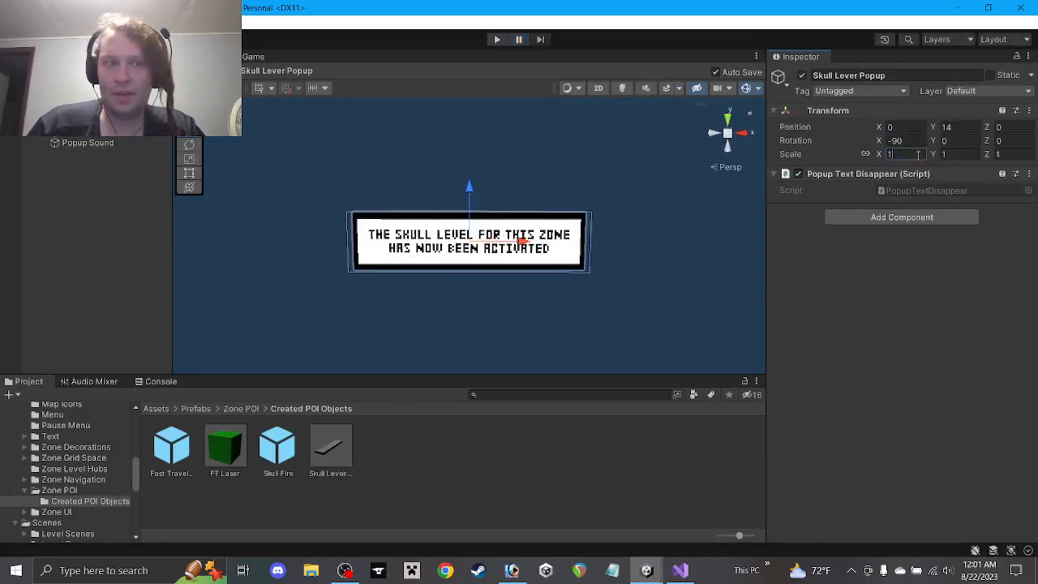
pyautogui.write('0.2')
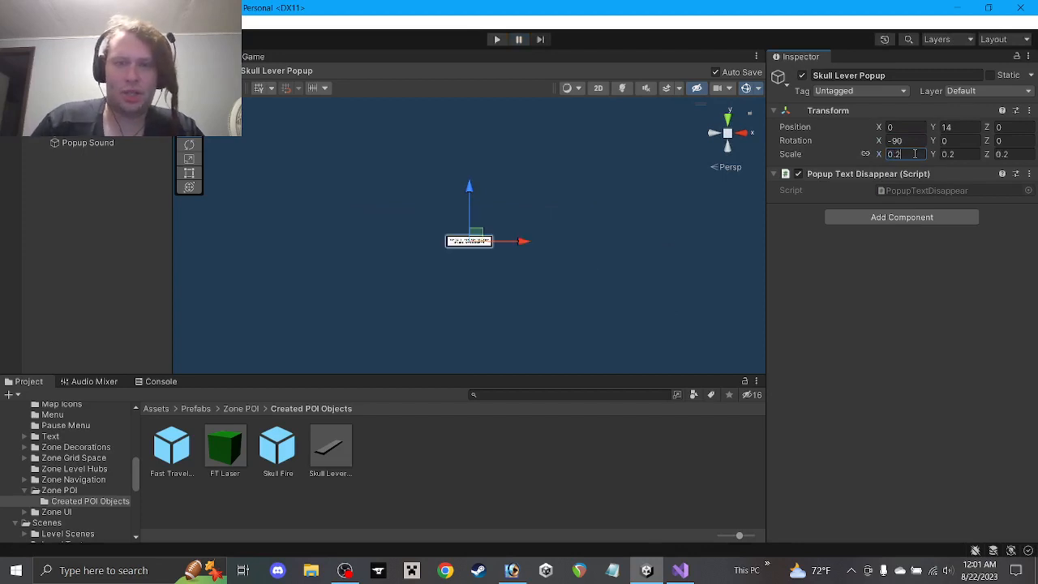
pyautogui.click(8, 86)
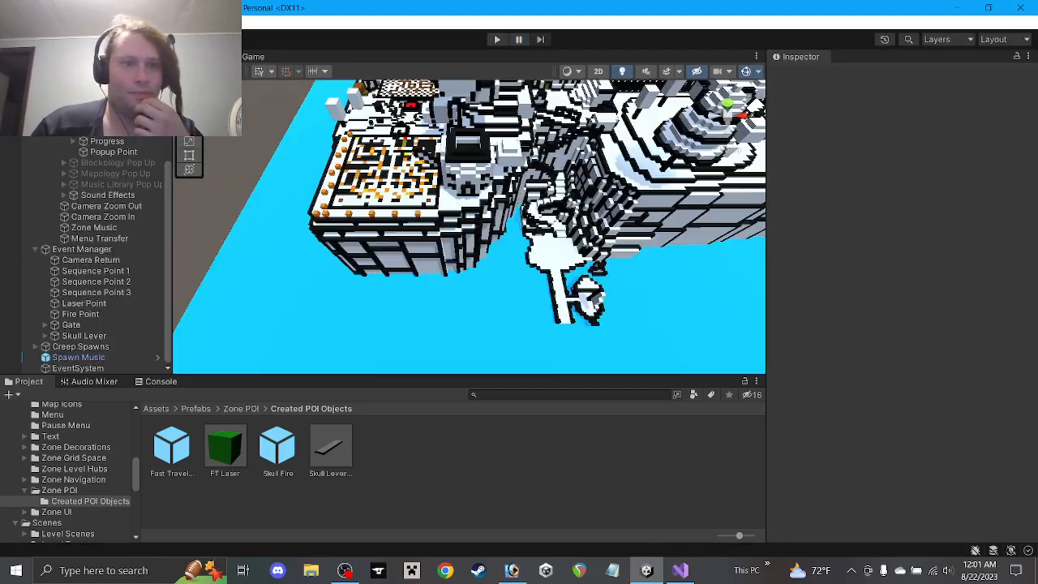
# After a quick play test, set Popup Point's Rotation X to -90 and save the scene
pyautogui.click(497, 39)
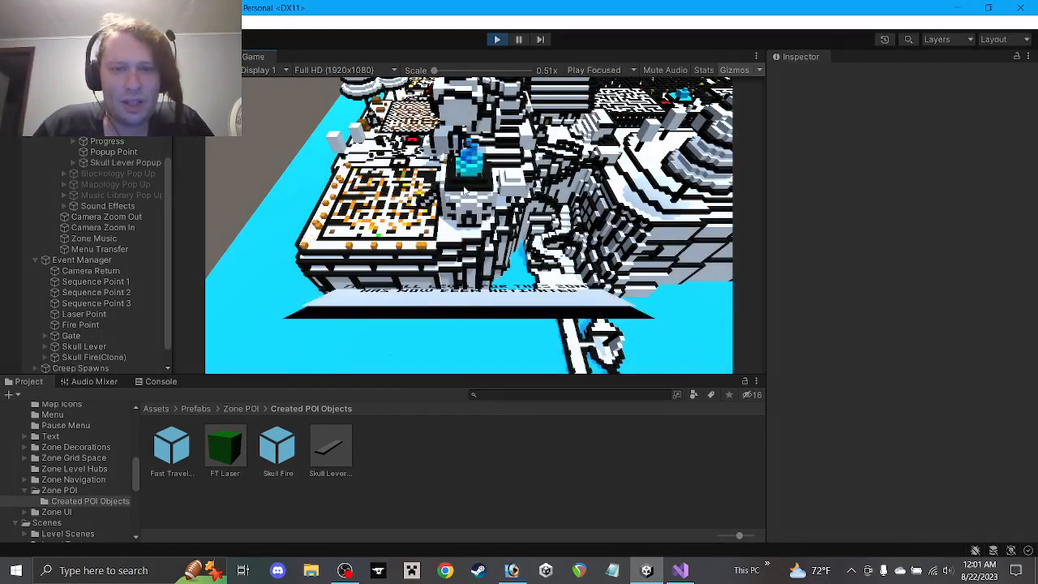
pyautogui.click(496, 40)
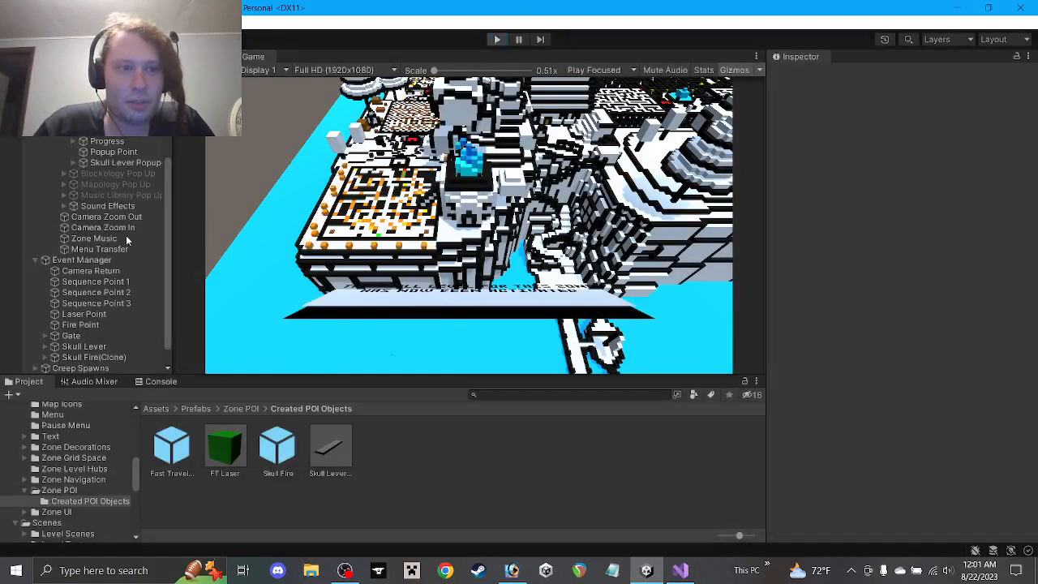
pyautogui.click(112, 152)
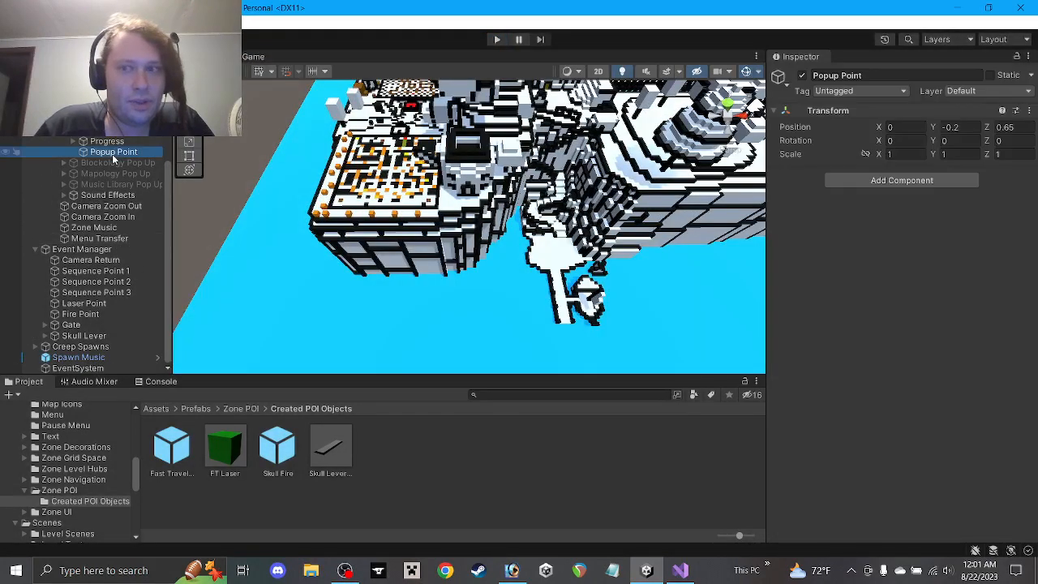
pyautogui.click(905, 140)
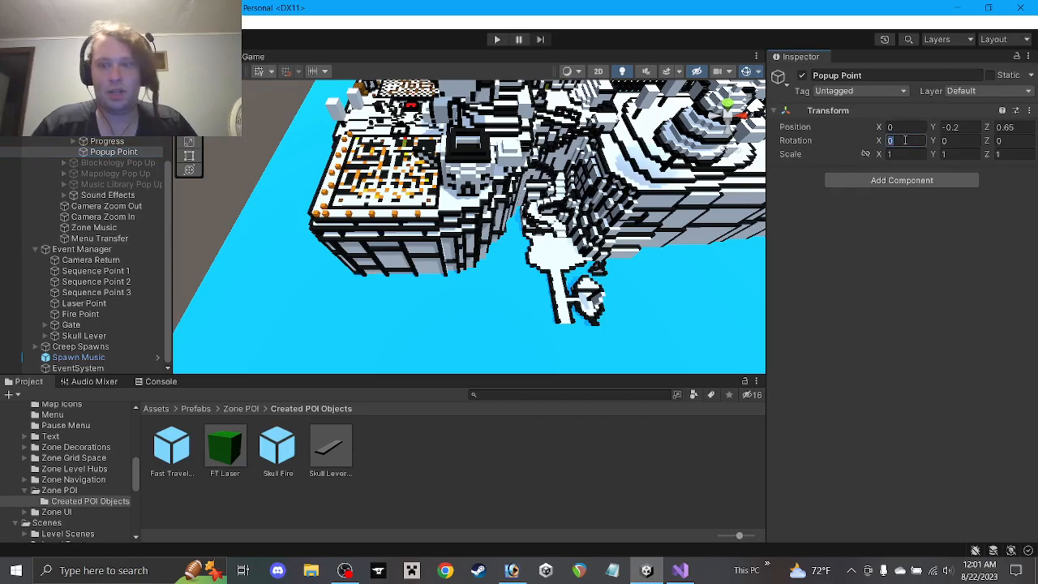
pyautogui.press('BackSpace')
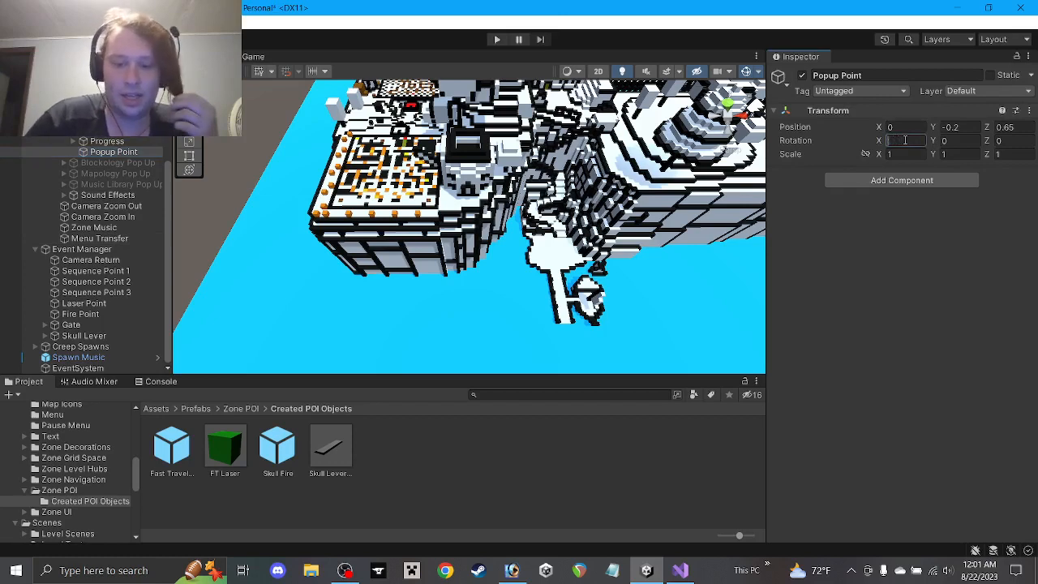
pyautogui.write('-90')
pyautogui.press('Return')
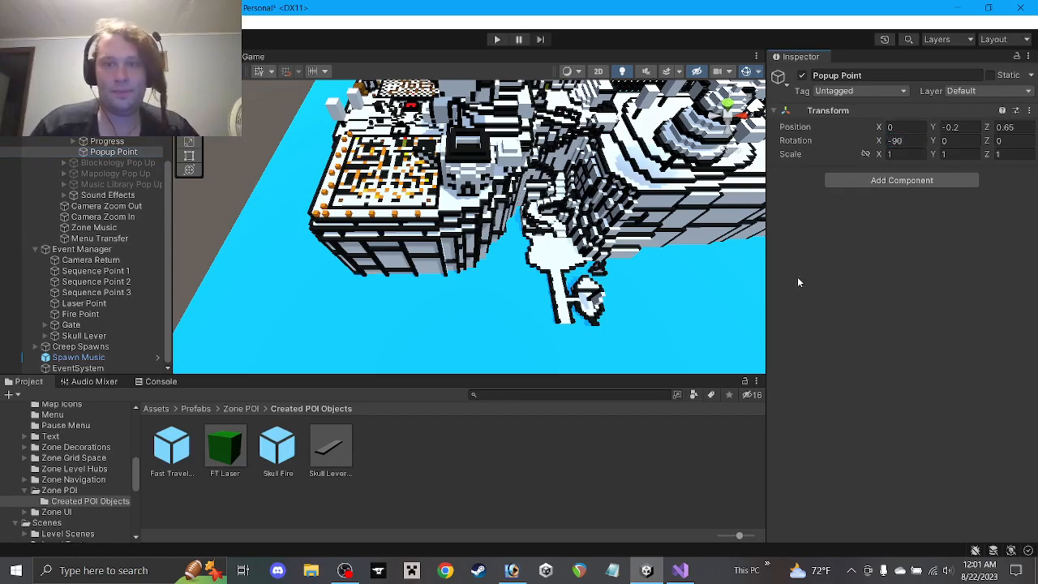
pyautogui.hotkey('ctrl', 's')
# Reset the Skull Lever Popup prefab's Rotation X to 0 and return to the scene
pyautogui.doubleClick(327, 456)
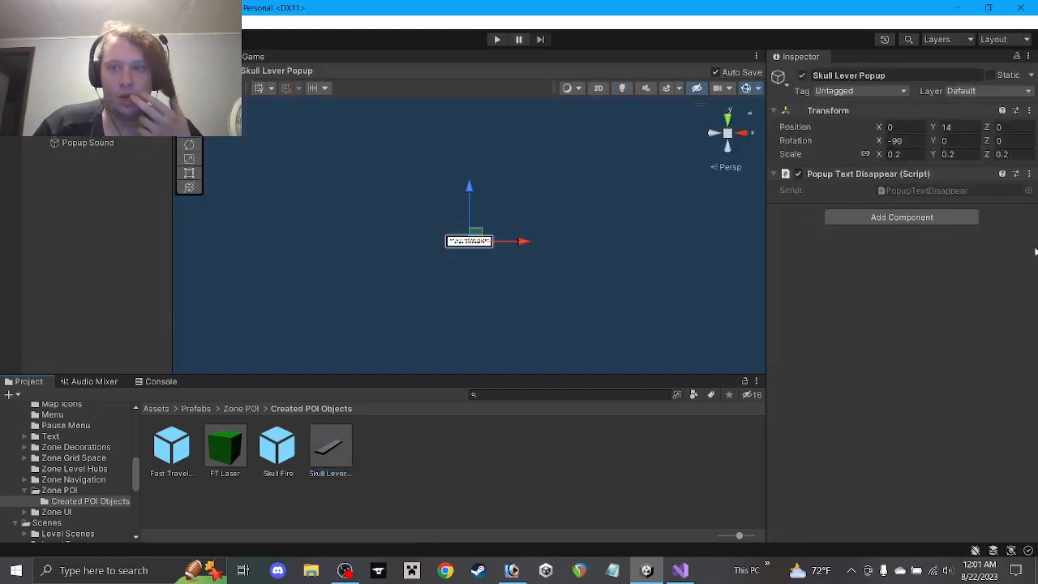
pyautogui.click(906, 142)
pyautogui.write('0')
pyautogui.click(920, 356)
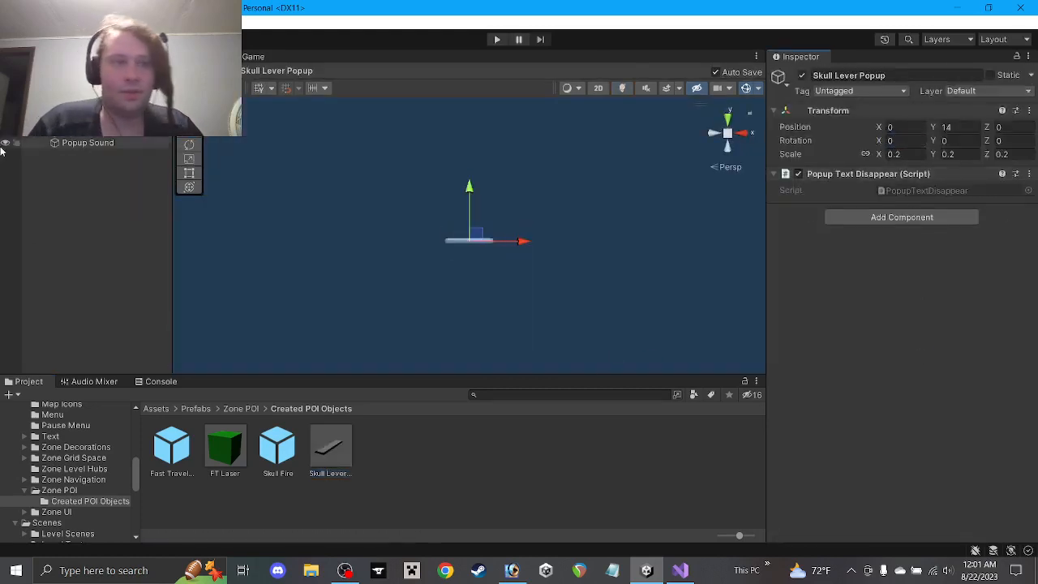
pyautogui.click(4, 144)
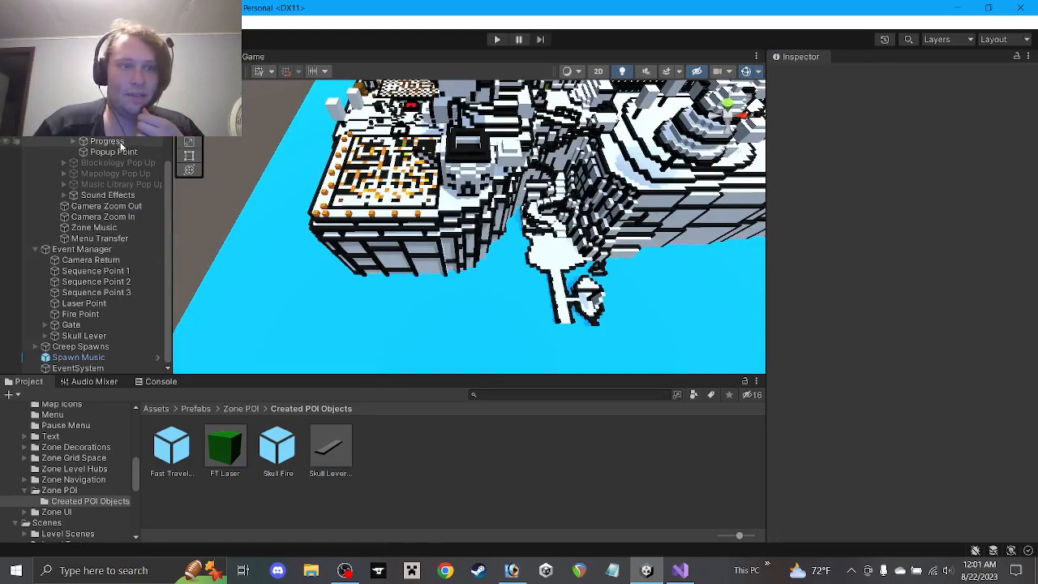
pyautogui.click(114, 152)
pyautogui.click(486, 464)
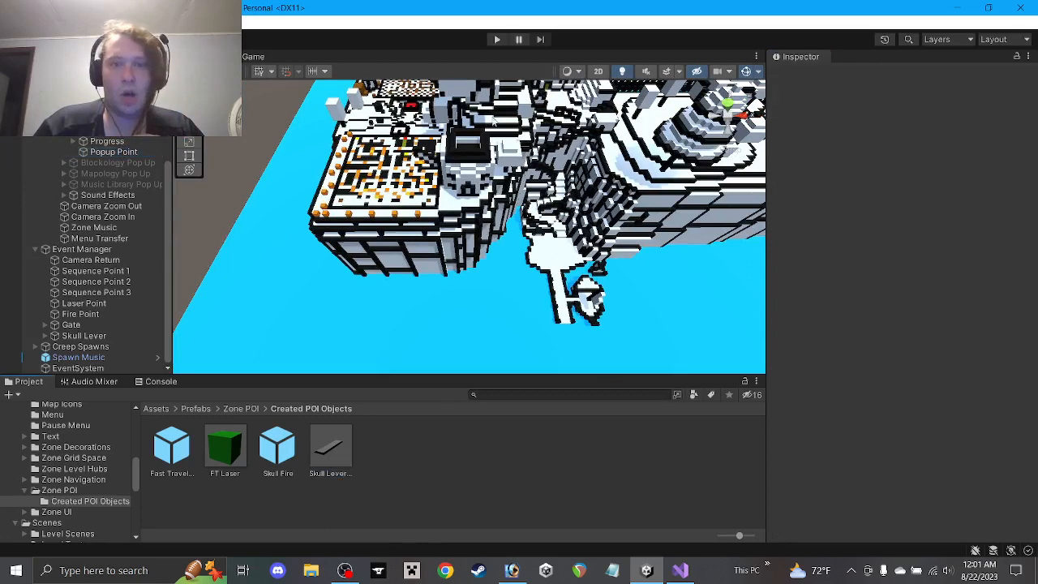
# Play-test the skull lever popup, stop the game, and select Popup Point
pyautogui.click(497, 41)
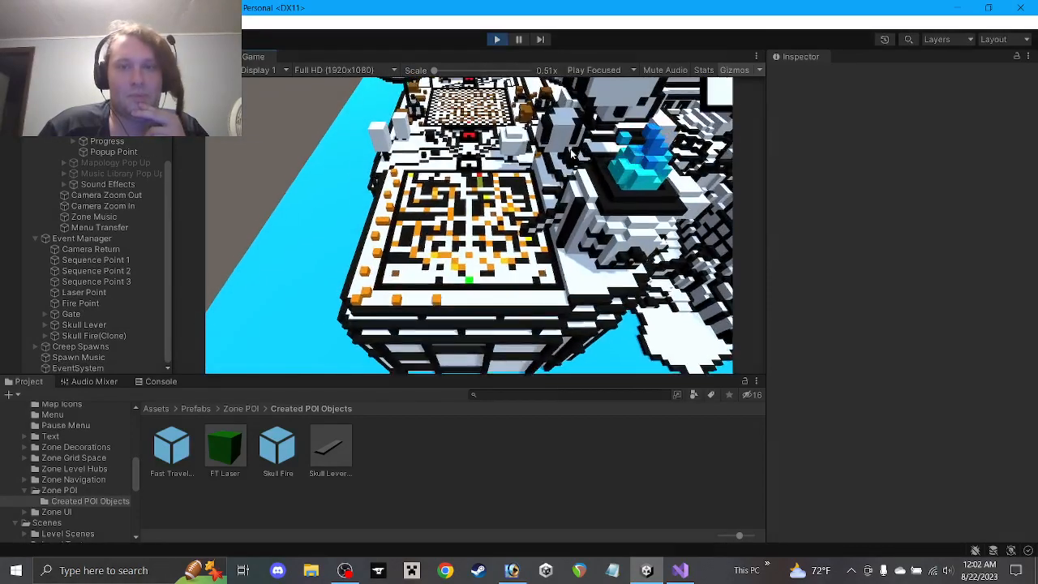
pyautogui.click(496, 40)
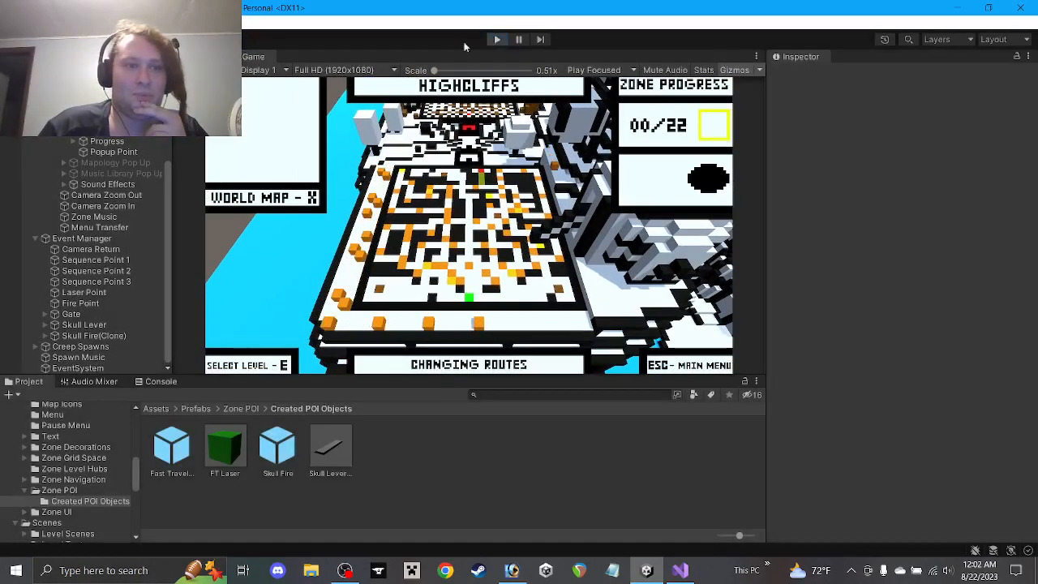
pyautogui.click(101, 154)
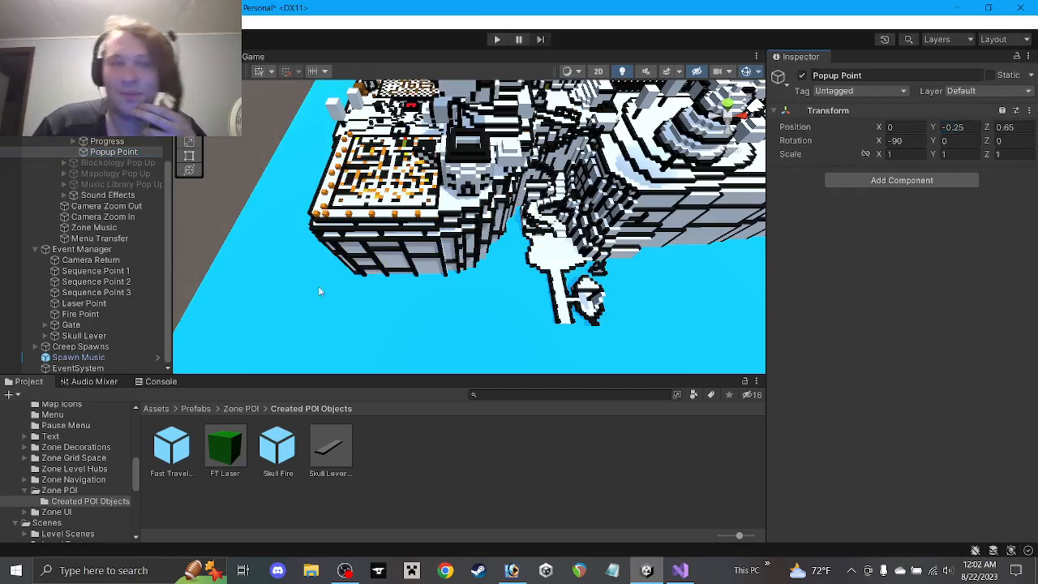
# Move Sequence Point 3 down and along Z to position -31, 31, 15 beside the skull building
pyautogui.doubleClick(110, 293)
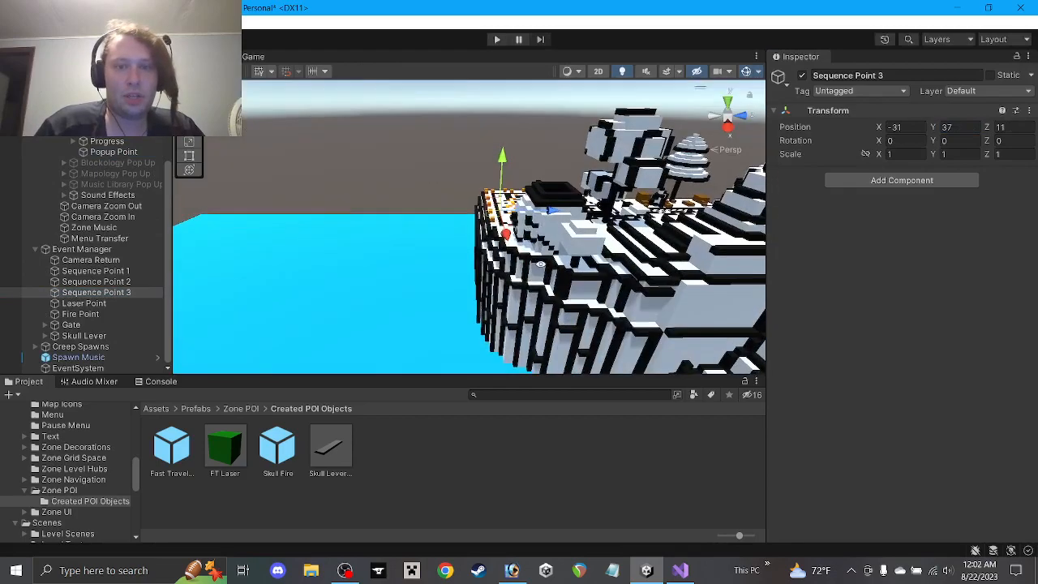
pyautogui.press('w')
pyautogui.moveTo(541, 263); pyautogui.dragTo(480, 189, button='right')
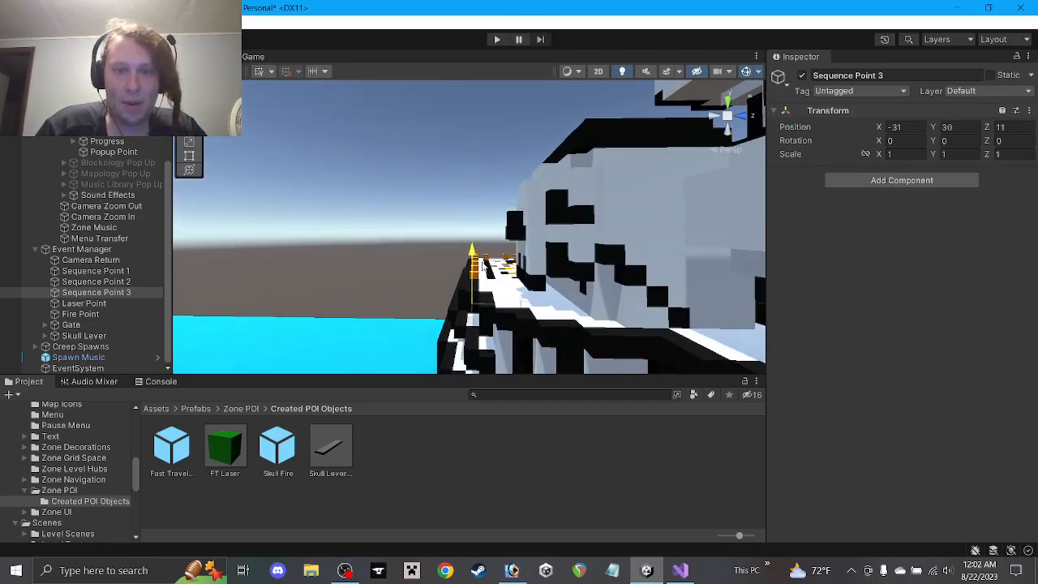
pyautogui.keyDown('alt'); pyautogui.moveTo(503, 263); pyautogui.dragTo(831, 354); pyautogui.keyUp('alt')
pyautogui.keyDown('alt'); pyautogui.moveTo(523, 243); pyautogui.dragTo(239, 204); pyautogui.keyUp('alt')
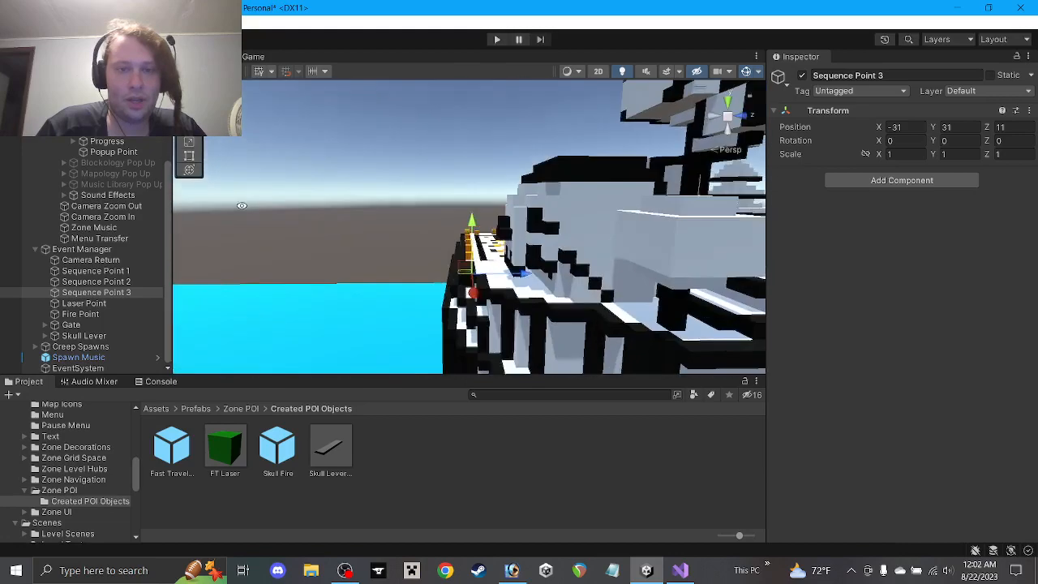
pyautogui.moveTo(523, 276); pyautogui.dragTo(559, 283)
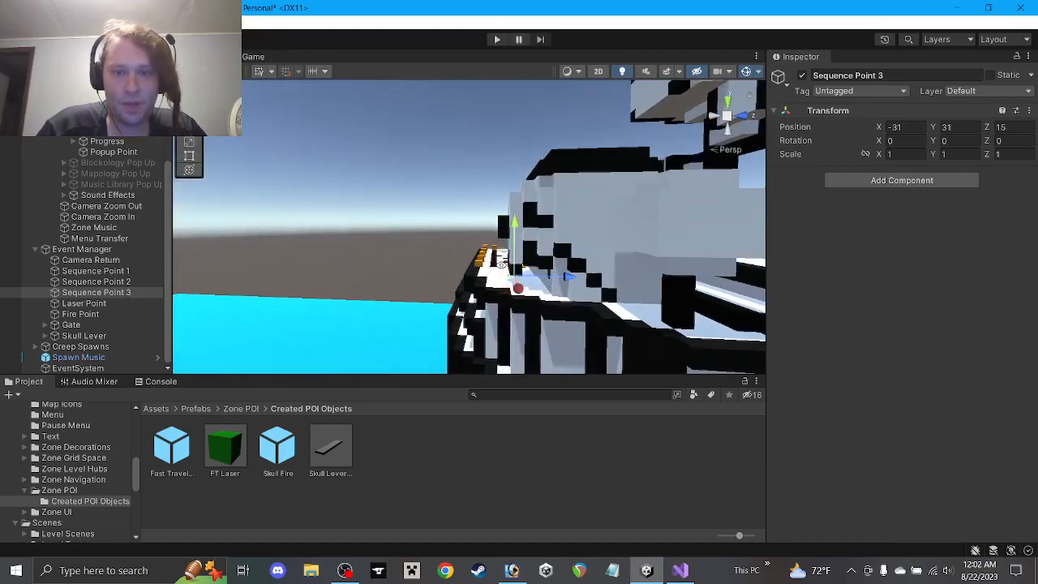
pyautogui.keyDown('alt'); pyautogui.moveTo(501, 265); pyautogui.dragTo(876, 323); pyautogui.keyUp('alt')
pyautogui.keyDown('alt'); pyautogui.moveTo(739, 243); pyautogui.dragTo(661, 438); pyautogui.keyUp('alt')
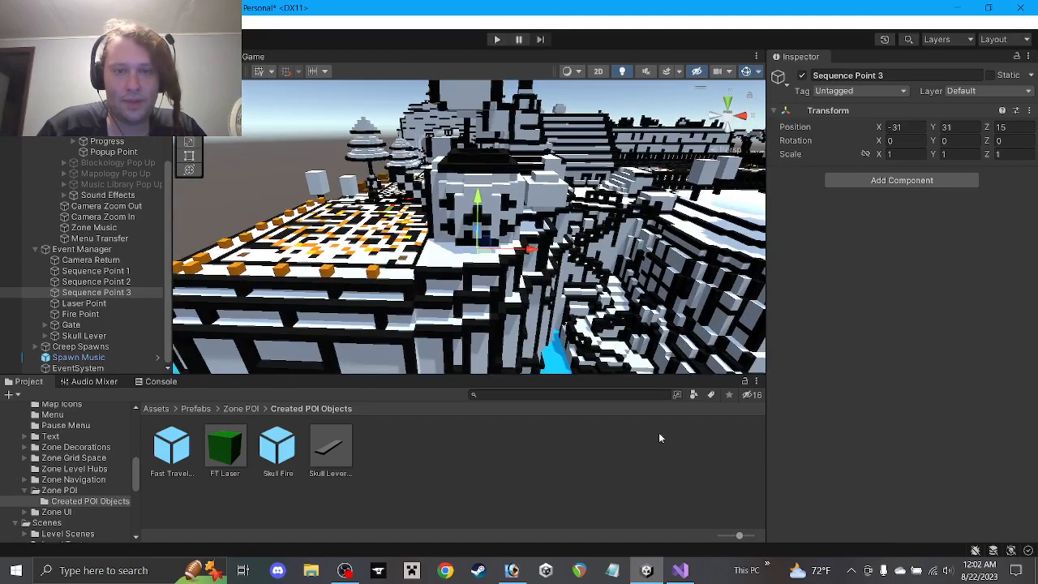
pyautogui.click(660, 438)
pyautogui.click(497, 39)
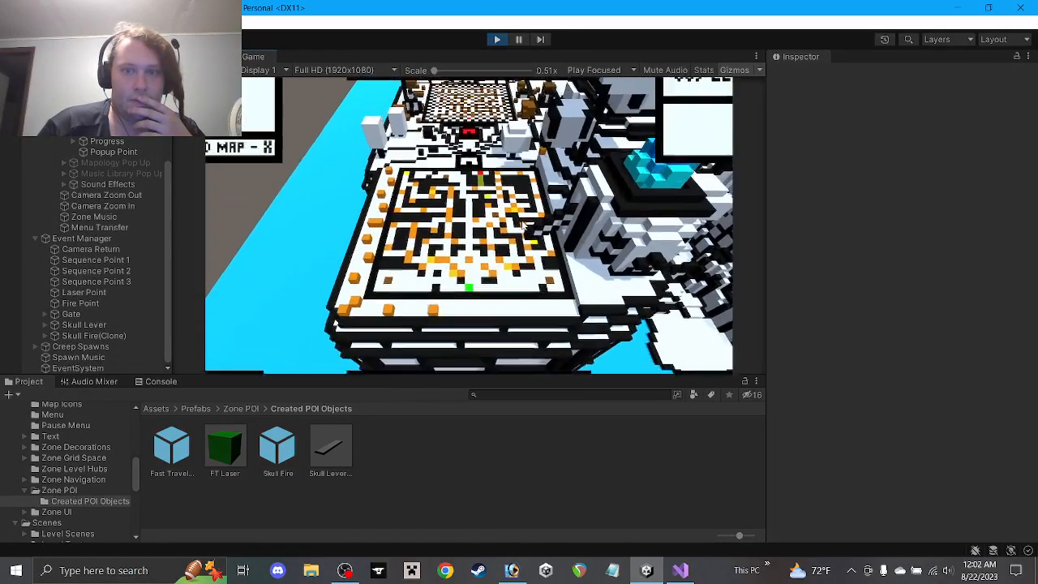
pyautogui.click(497, 40)
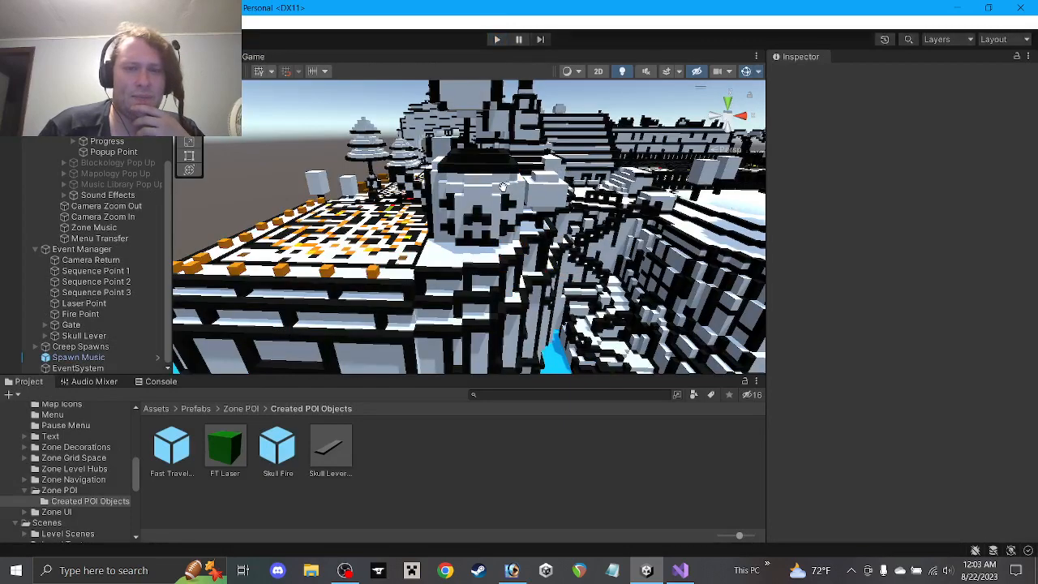
# Drag Sequence Point 3 further along Z until its position Z reads 21
pyautogui.moveTo(503, 186); pyautogui.dragTo(499, 202, button='middle')
pyautogui.keyDown('alt'); pyautogui.moveTo(487, 204); pyautogui.dragTo(494, 243); pyautogui.keyUp('alt')
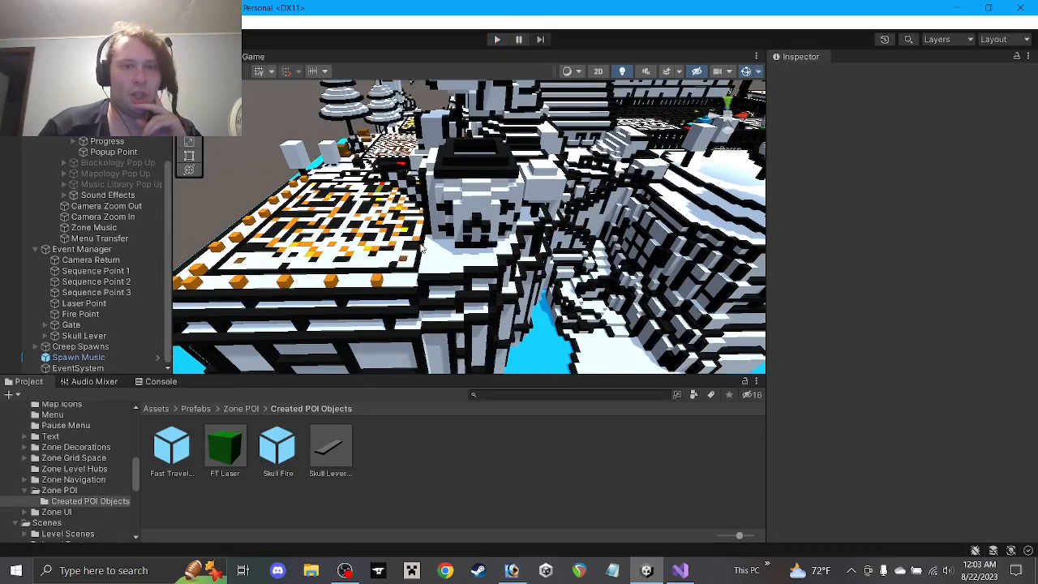
pyautogui.keyDown('alt'); pyautogui.moveTo(445, 228); pyautogui.dragTo(430, 244); pyautogui.keyUp('alt')
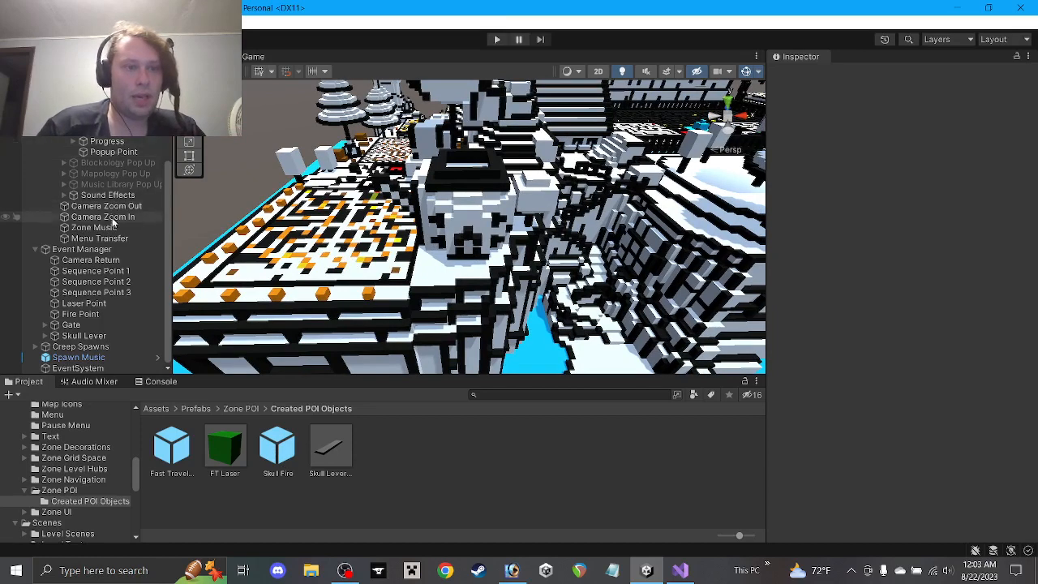
pyautogui.click(96, 292)
pyautogui.keyDown('alt'); pyautogui.moveTo(523, 245); pyautogui.dragTo(247, 202); pyautogui.keyUp('alt')
pyautogui.keyDown('alt'); pyautogui.moveTo(553, 270); pyautogui.dragTo(486, 365); pyautogui.keyUp('alt')
pyautogui.scroll(3, 463, 269)
pyautogui.keyDown('alt'); pyautogui.moveTo(463, 269); pyautogui.dragTo(501, 156); pyautogui.keyUp('alt')
pyautogui.scroll(-3, 503, 199)
pyautogui.click(497, 439)
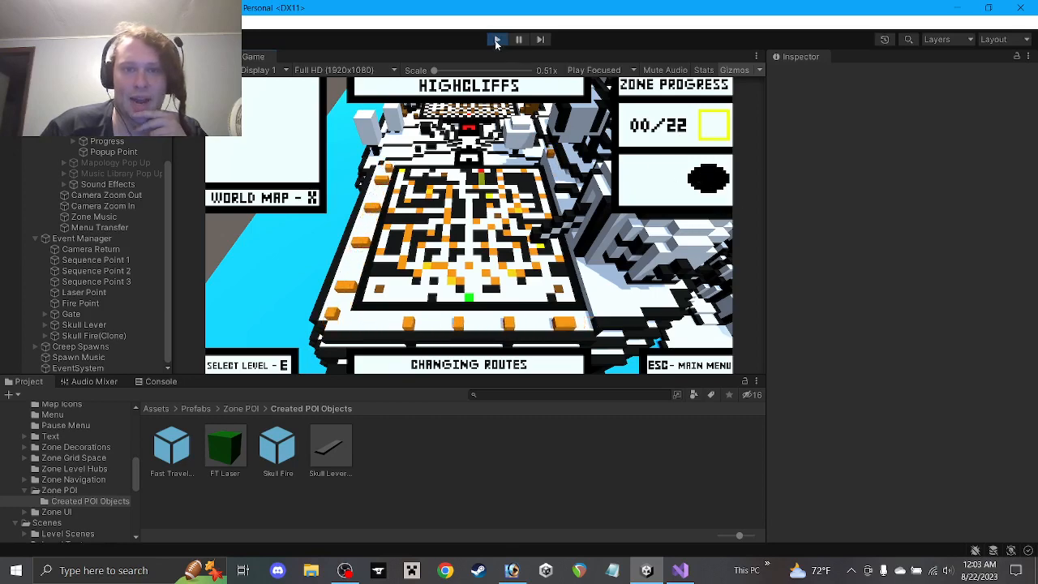
# Stop the play test and open the Skull Lever Popup prefab, facing its text
pyautogui.click(497, 39)
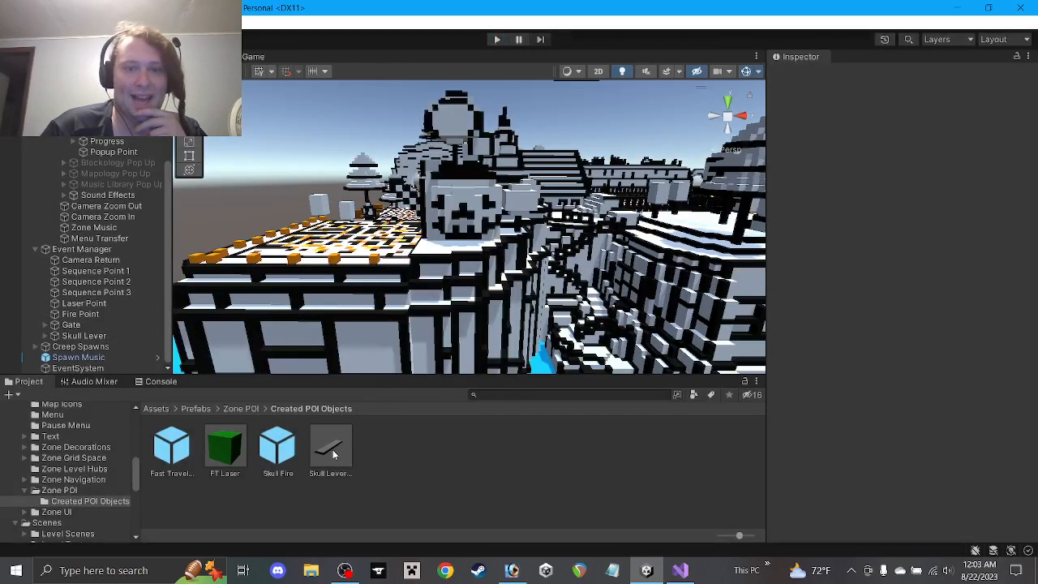
pyautogui.doubleClick(331, 451)
pyautogui.scroll(8, 402, 207)
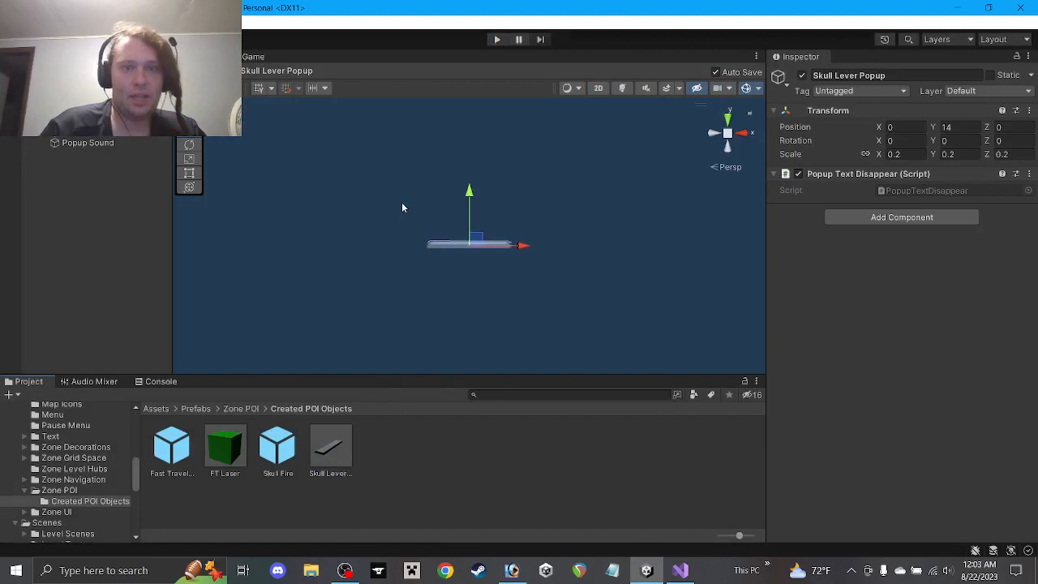
pyautogui.keyDown('alt'); pyautogui.moveTo(468, 245); pyautogui.dragTo(464, 452); pyautogui.keyUp('alt')
pyautogui.scroll(5, 473, 306)
pyautogui.scroll(4, 471, 301)
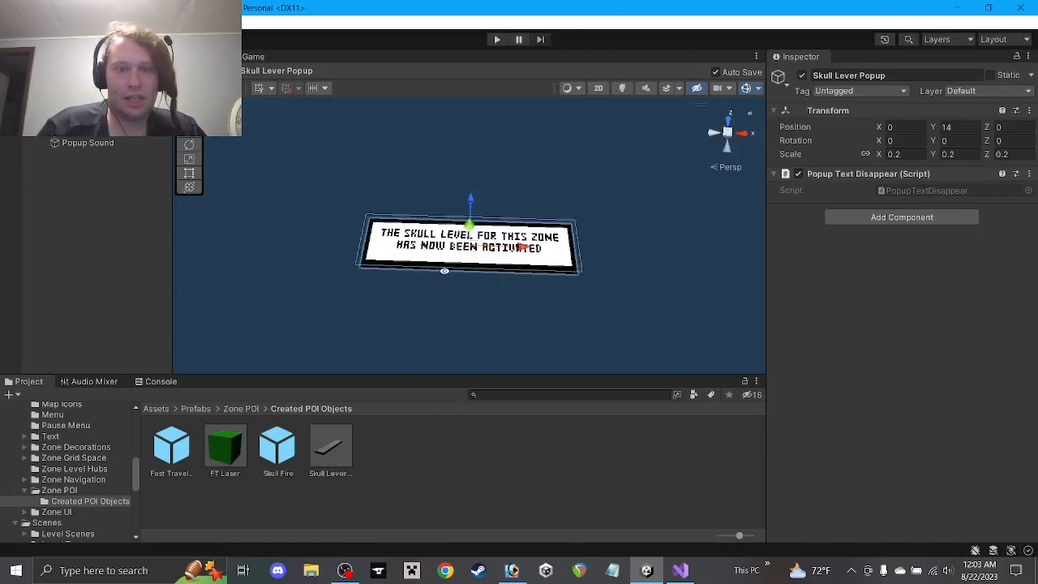
pyautogui.keyDown('alt'); pyautogui.moveTo(445, 271); pyautogui.dragTo(438, 307); pyautogui.keyUp('alt')
pyautogui.scroll(5, 431, 303)
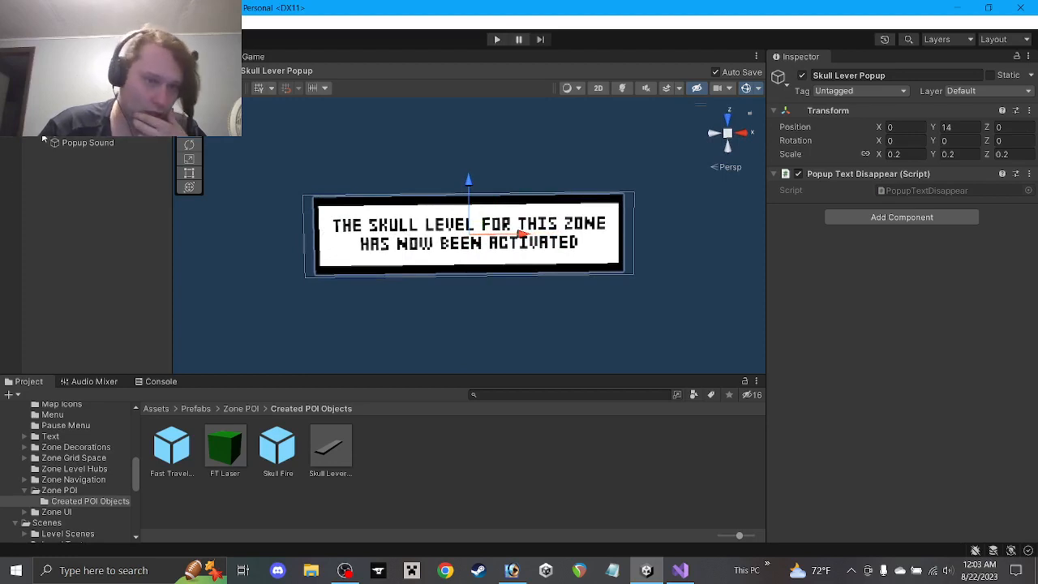
pyautogui.scroll(1, 43, 139)
# Fix 'level' to 'lever' in the popup's Text field
pyautogui.click(73, 142)
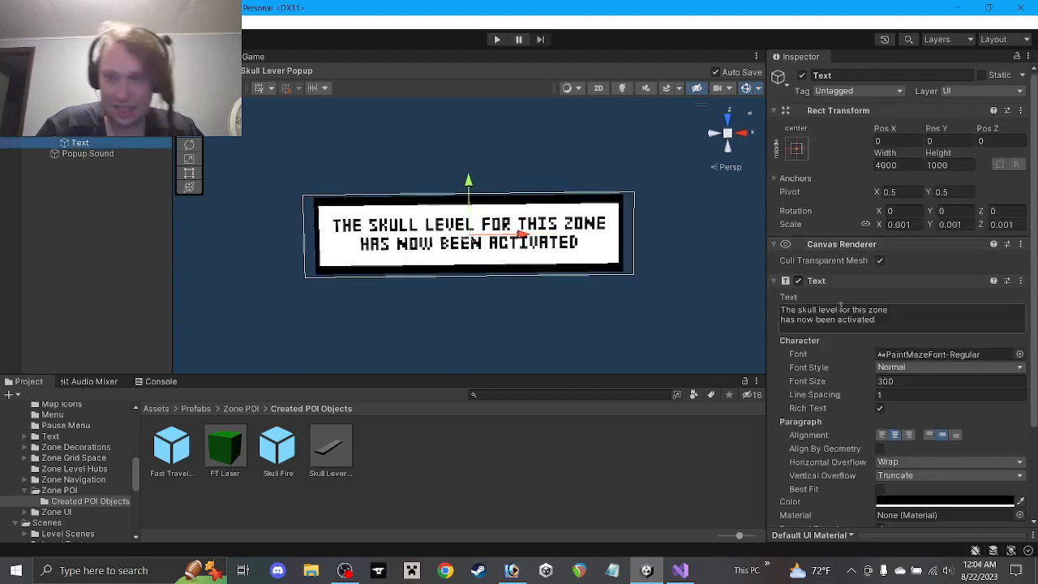
pyautogui.write('r')
pyautogui.click(667, 438)
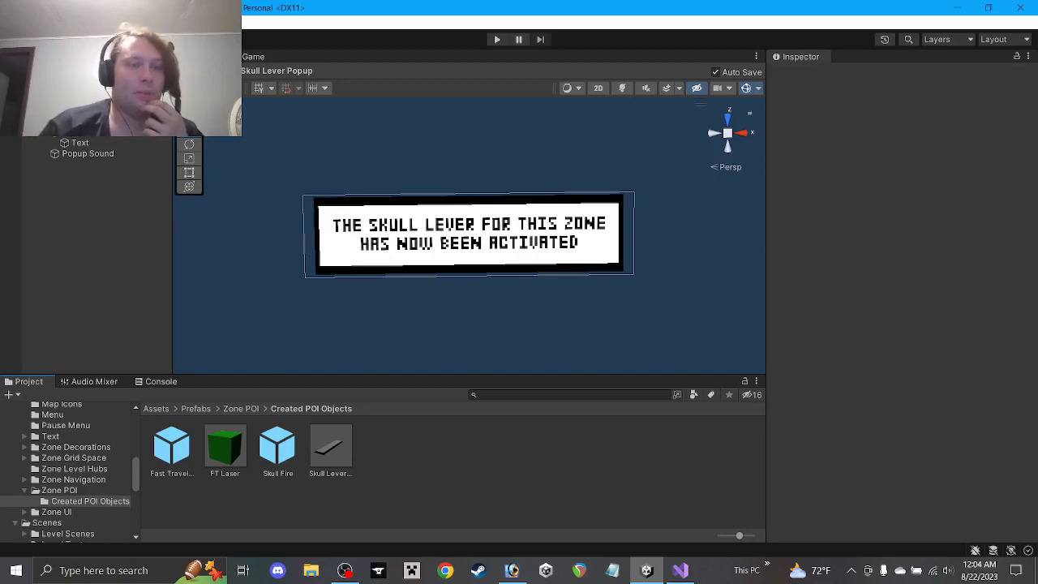
# Leave Prefab mode, duplicate Skull Lever Popup with Ctrl+D, and rename the copy 'Fast Travel Popup'
pyautogui.click(8, 85)
pyautogui.click(328, 455)
pyautogui.hotkey('ctrl', 'd')
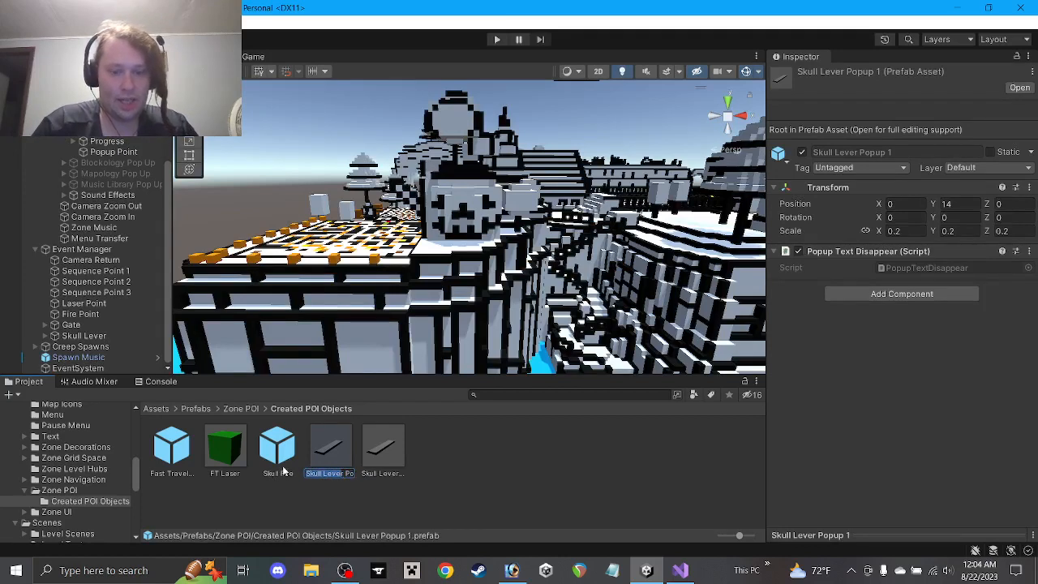
pyautogui.write('Fast')
pyautogui.write(' Travel')
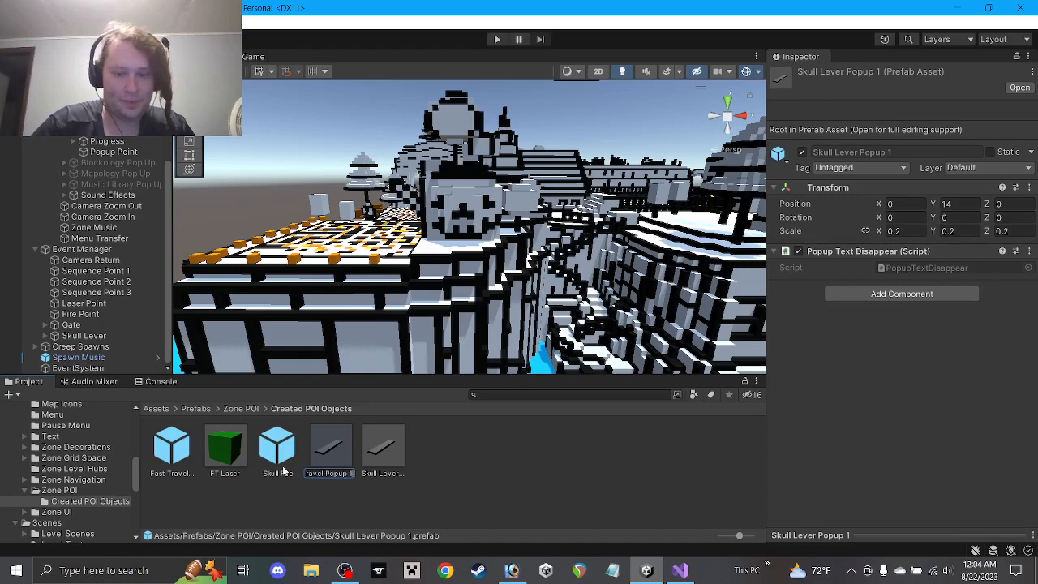
pyautogui.press('BackSpace')
pyautogui.press('BackSpace')
pyautogui.press('Return')
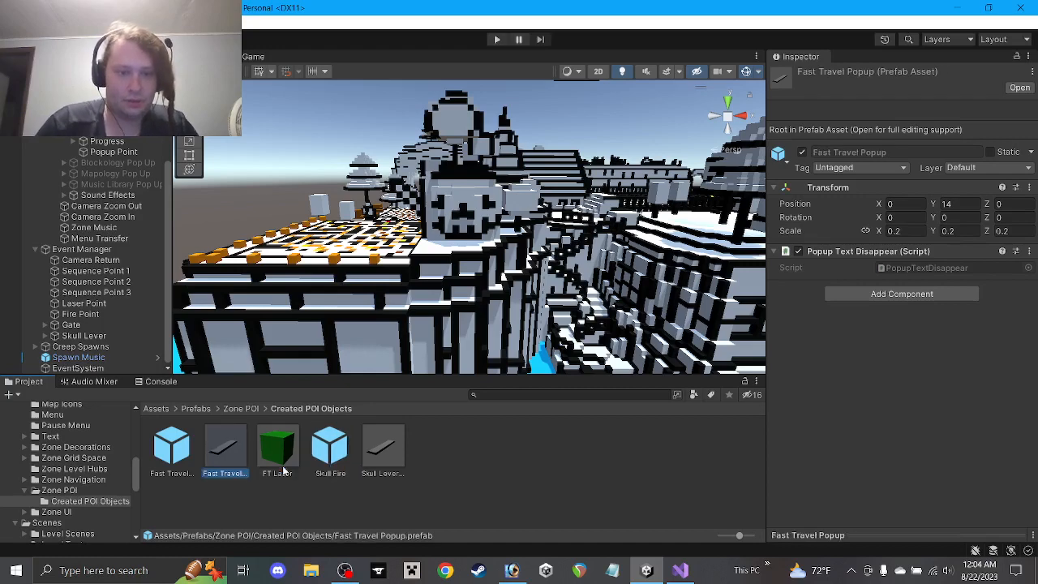
# In the Fast Travel Popup prefab, retype the text as 'Fast travel in this zone' / 'has now been unlocked'
pyautogui.doubleClick(227, 454)
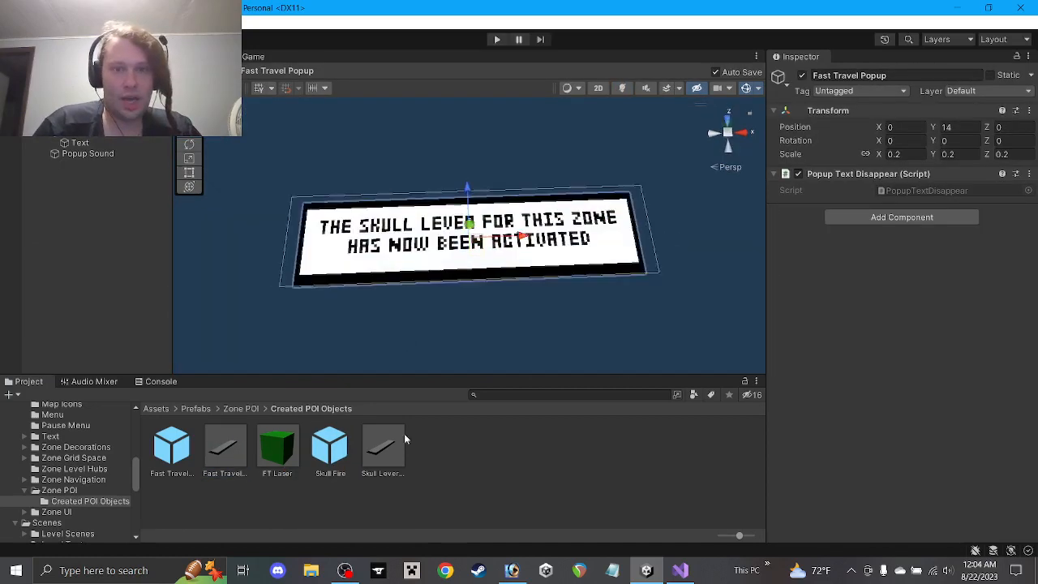
pyautogui.click(79, 142)
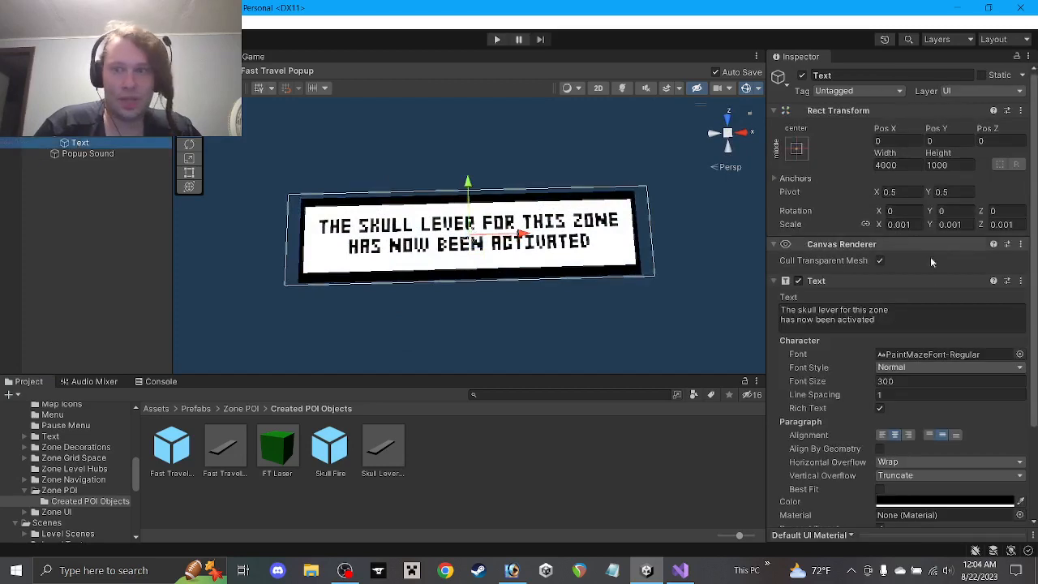
pyautogui.click(917, 314)
pyautogui.write('Fast travel')
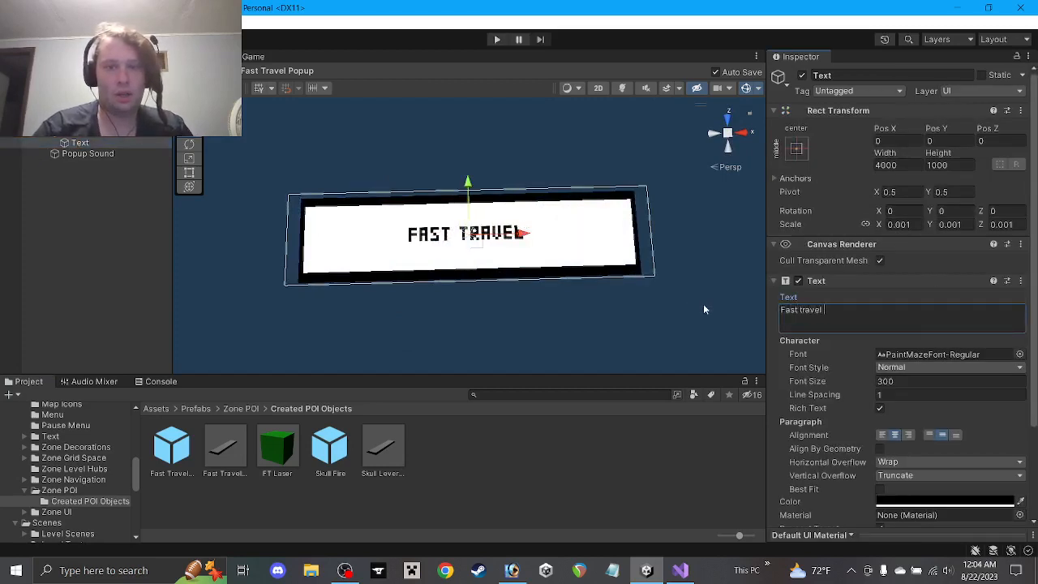
pyautogui.write(' in this zone')
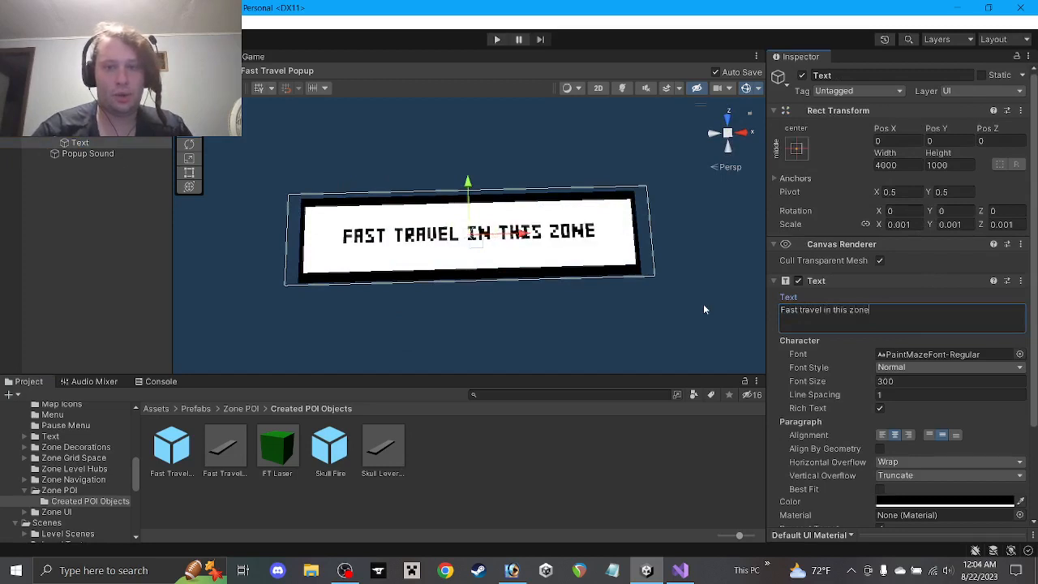
pyautogui.press('Return')
pyautogui.write('has now ')
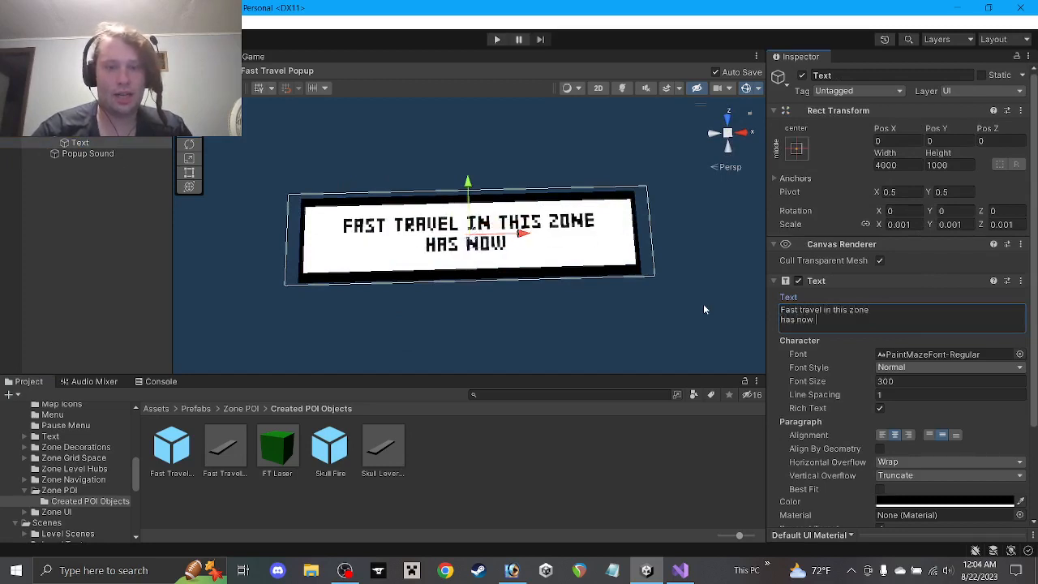
pyautogui.write('been unlocked')
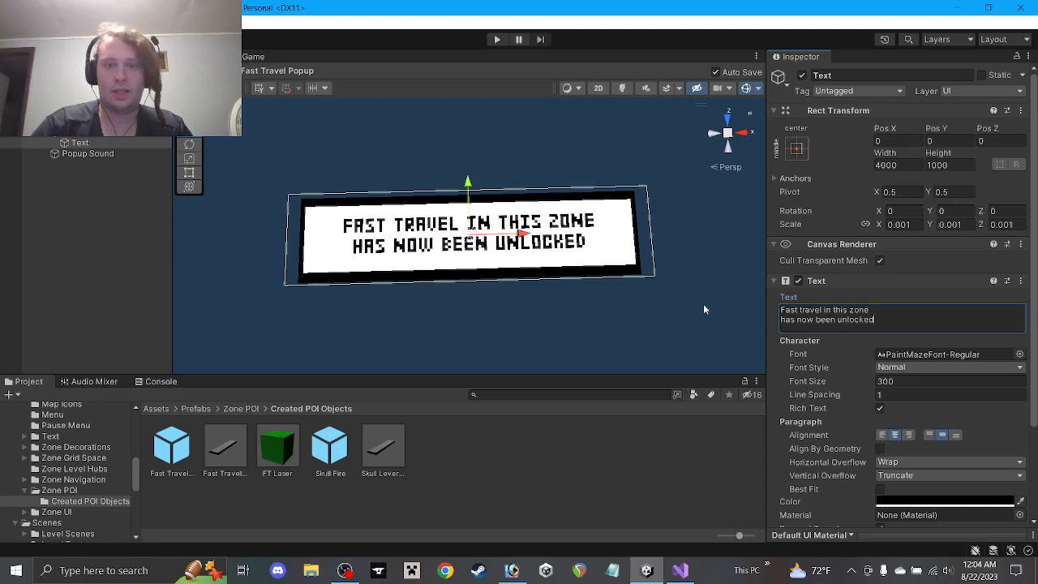
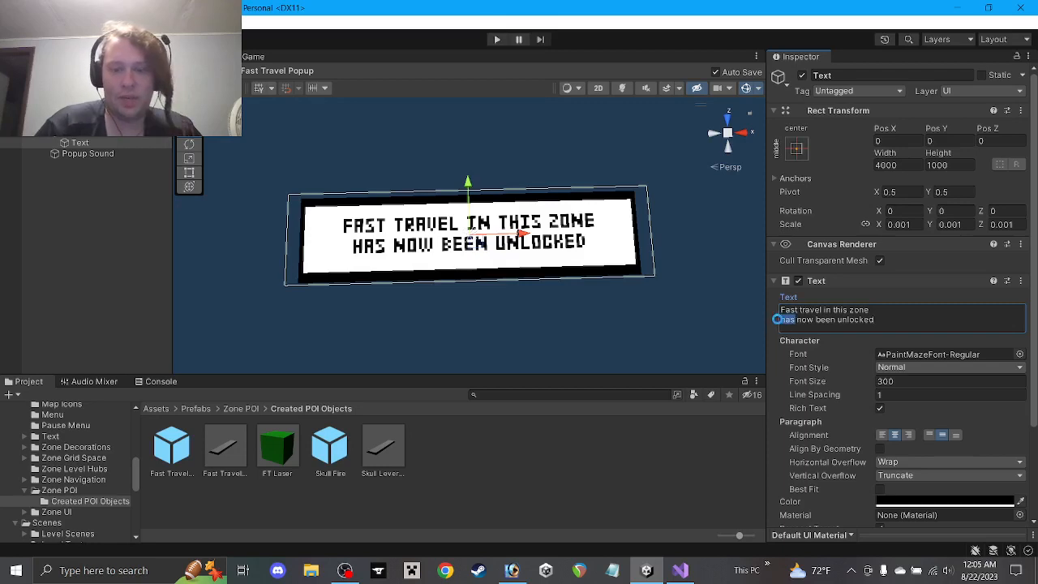
# Try deleting 'been' from the popup text, then undo so it reads 'has now been unlocked'
pyautogui.write('is')
pyautogui.click(596, 473)
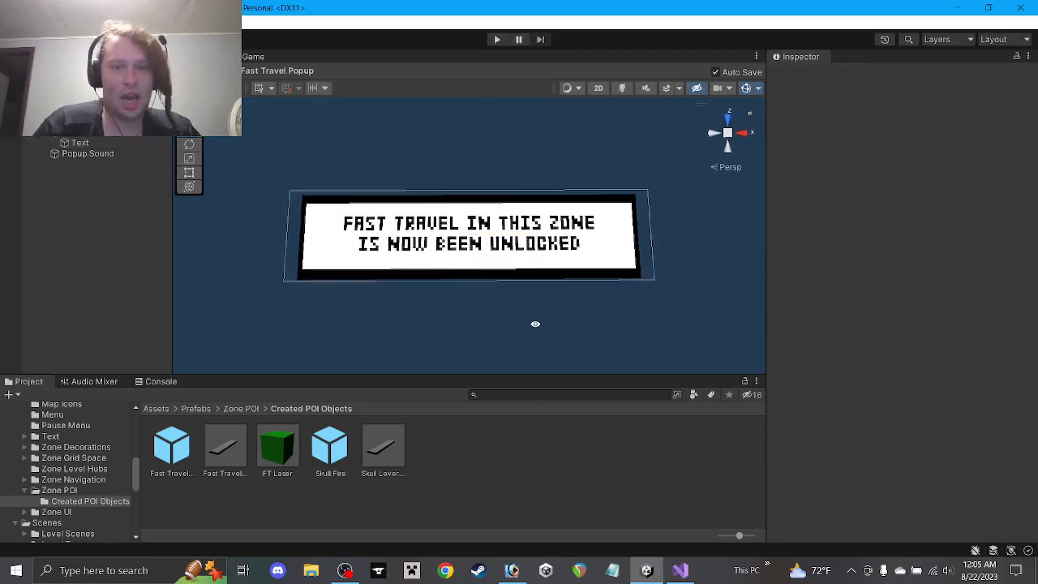
pyautogui.click(81, 145)
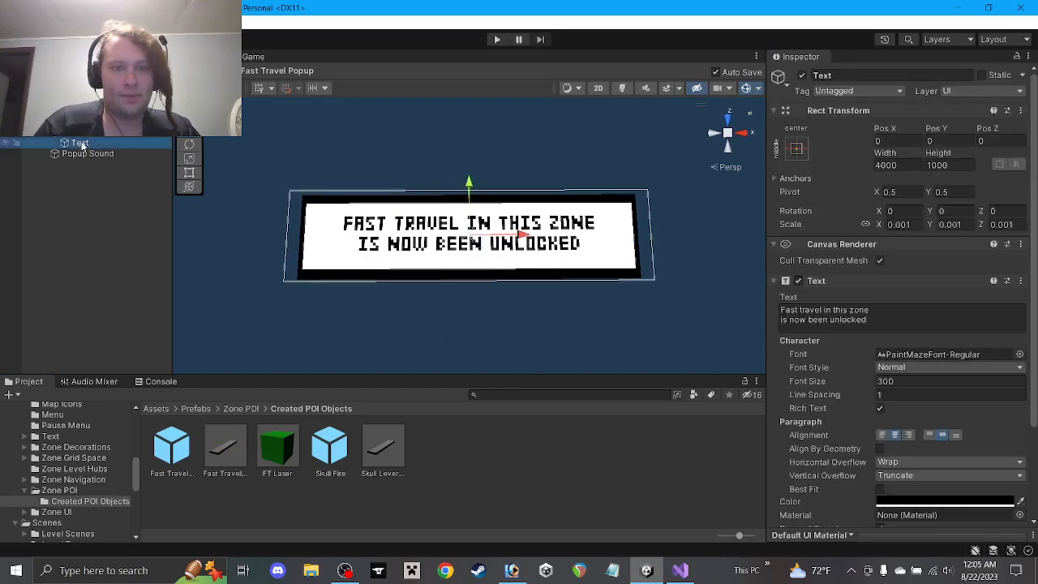
pyautogui.click(810, 319)
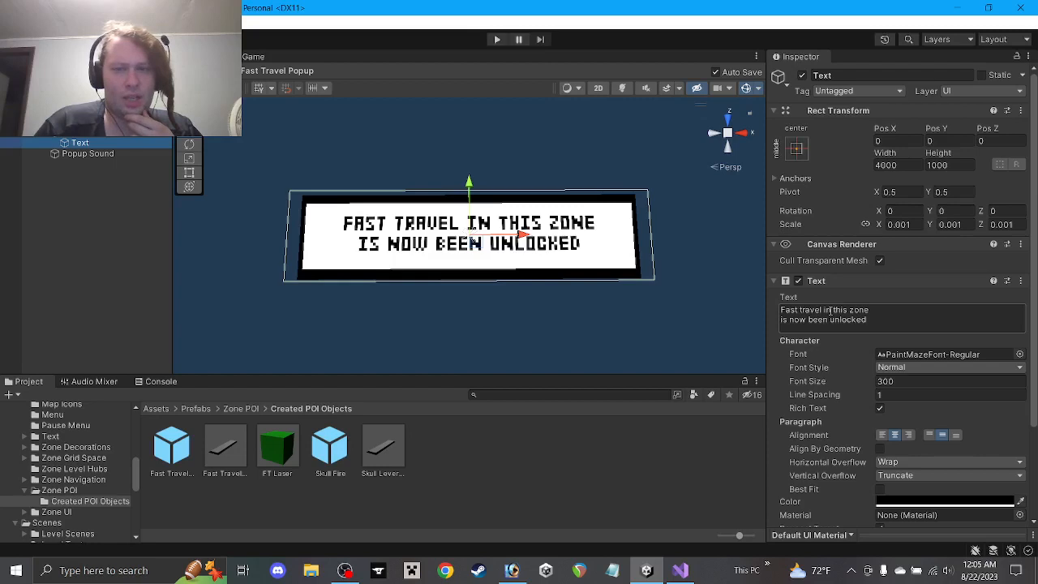
pyautogui.doubleClick(819, 320)
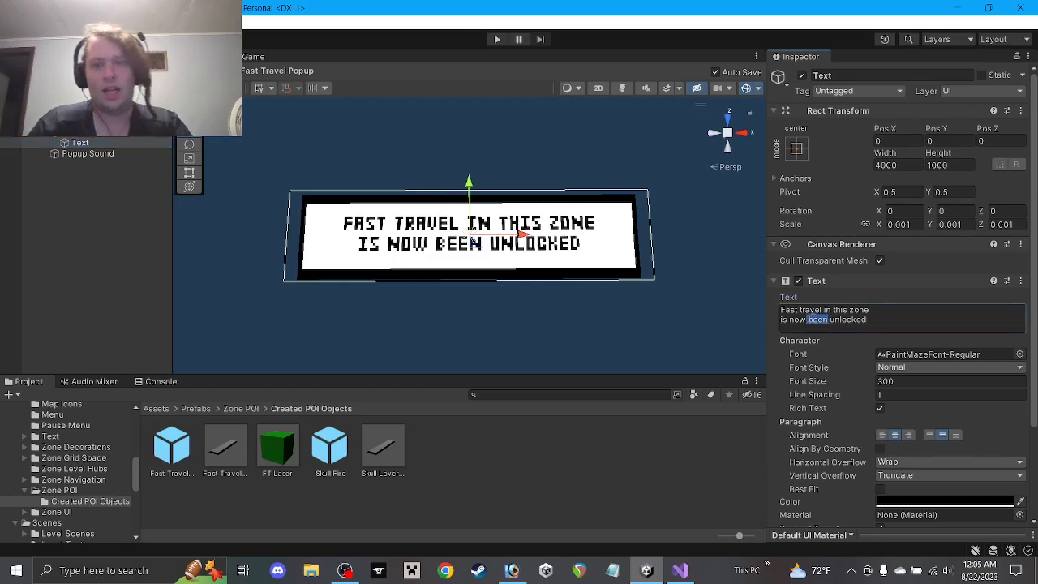
pyautogui.press('BackSpace')
pyautogui.hotkey('ctrl', 'z')
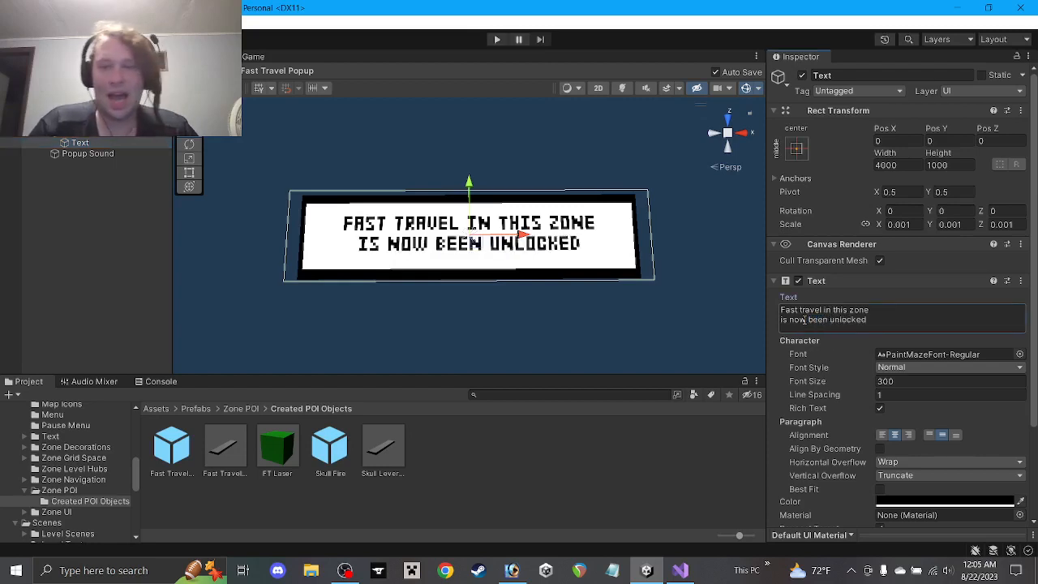
pyautogui.hotkey('ctrl', 'z')
# Exit the Fast Travel Popup prefab back to the zone level scene
pyautogui.click(583, 442)
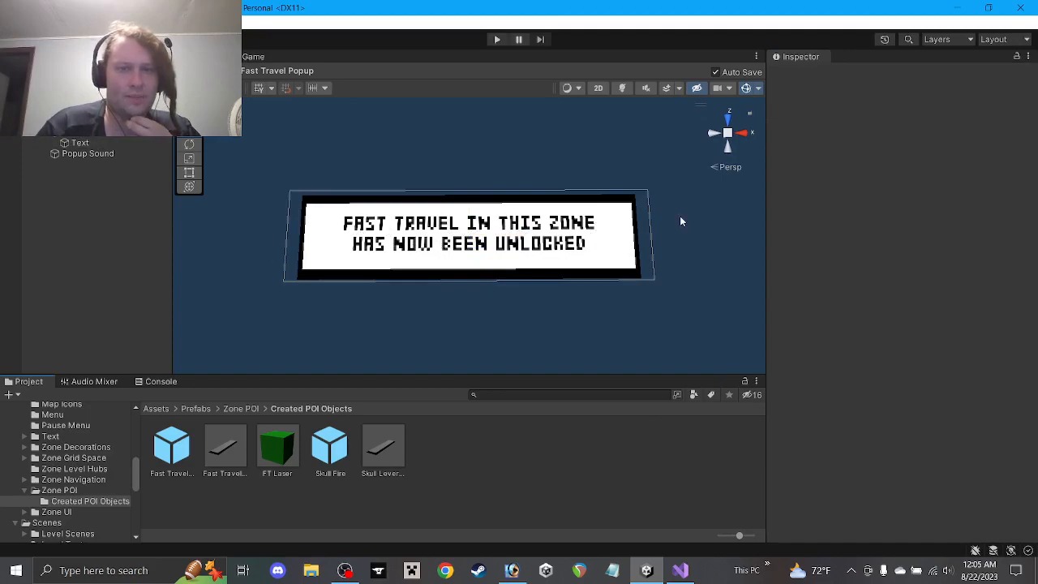
pyautogui.click(6, 85)
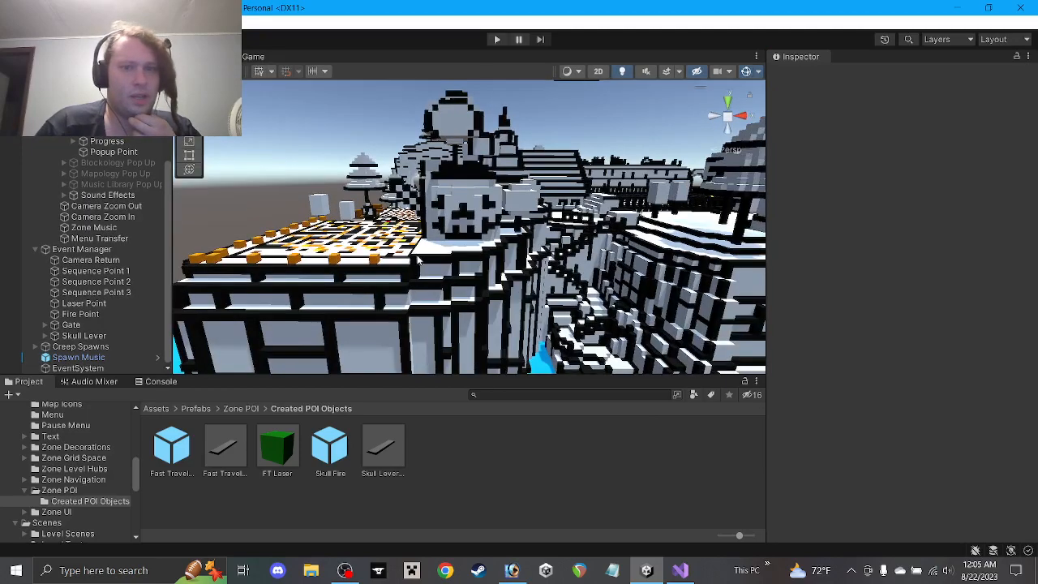
pyautogui.scroll(-3, 419, 247)
# In Visual Studio, copy the SkullLeverPopup coroutine and paste it after the FastTravel method
pyautogui.click(682, 570)
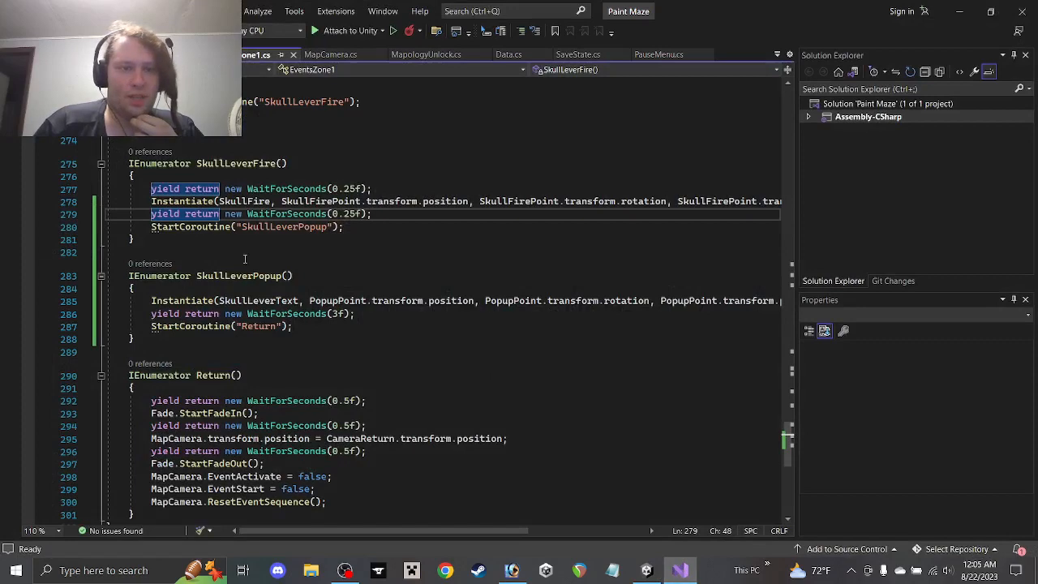
pyautogui.scroll(1, 244, 259)
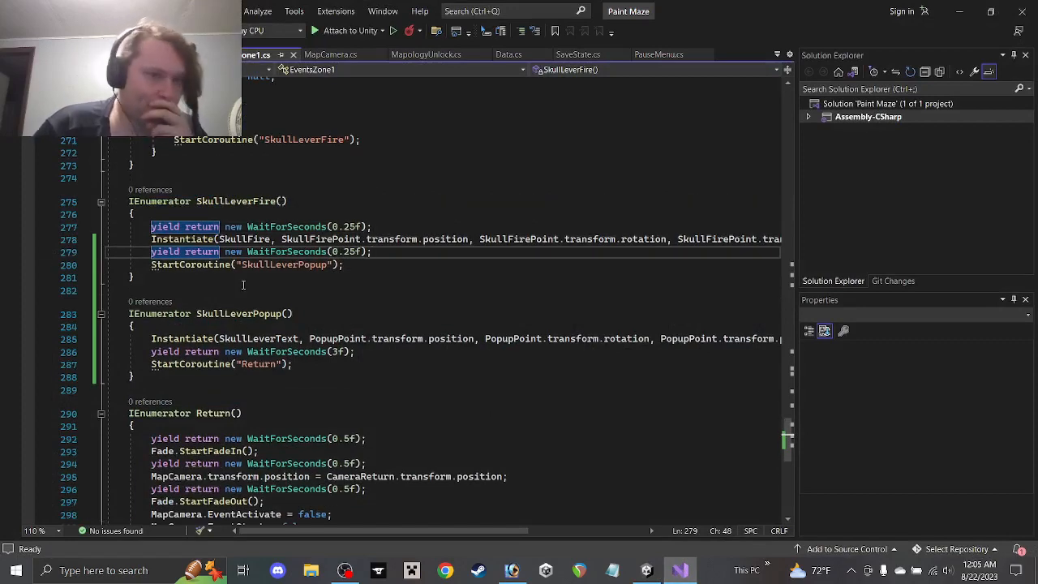
pyautogui.scroll(1, 251, 333)
pyautogui.scroll(-2, 240, 344)
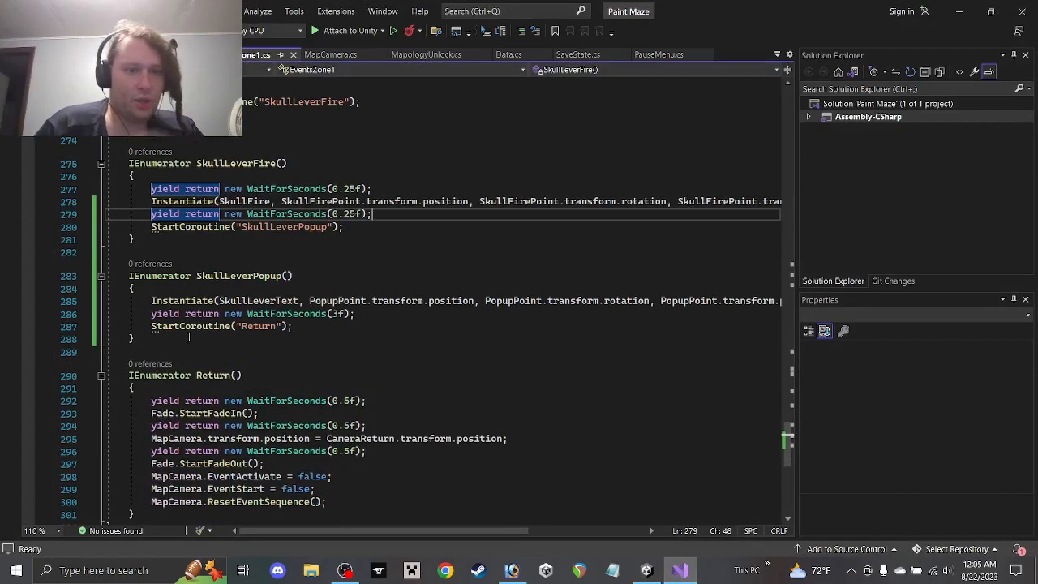
pyautogui.moveTo(189, 337); pyautogui.dragTo(56, 279)
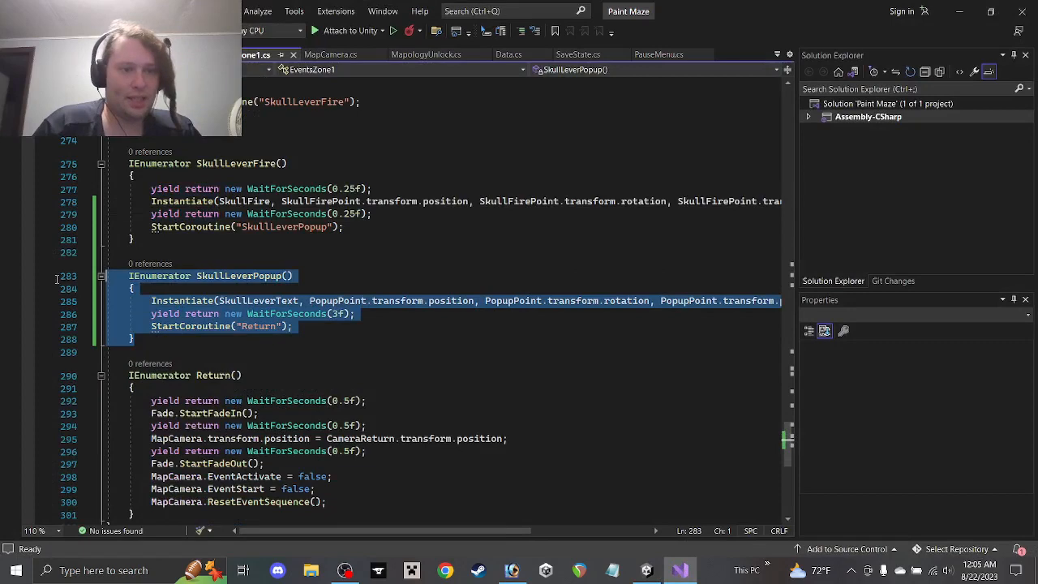
pyautogui.click(180, 245)
pyautogui.scroll(5, 206, 257)
pyautogui.scroll(8, 244, 315)
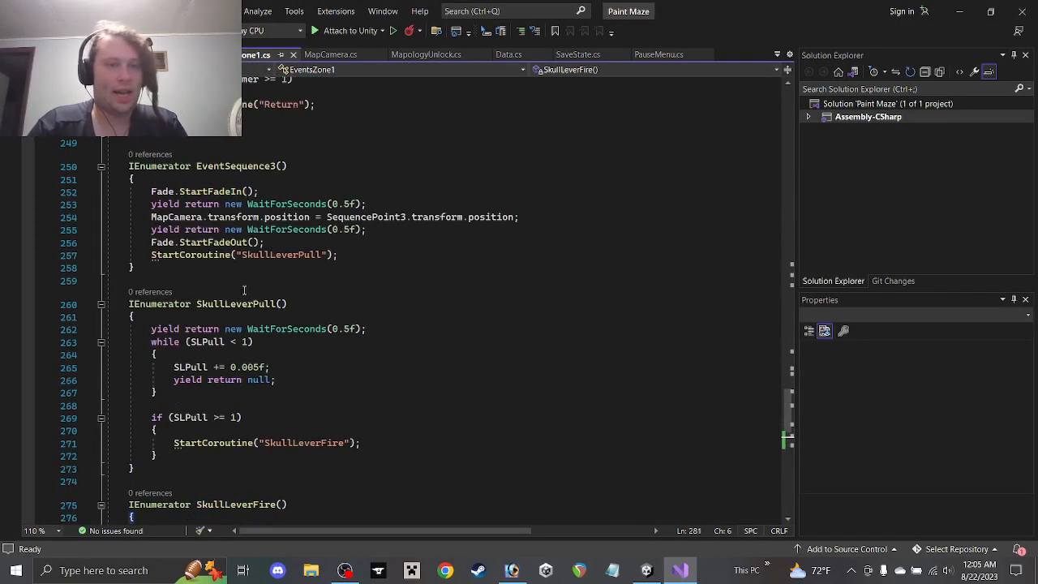
pyautogui.scroll(5, 234, 294)
pyautogui.scroll(-4, 219, 313)
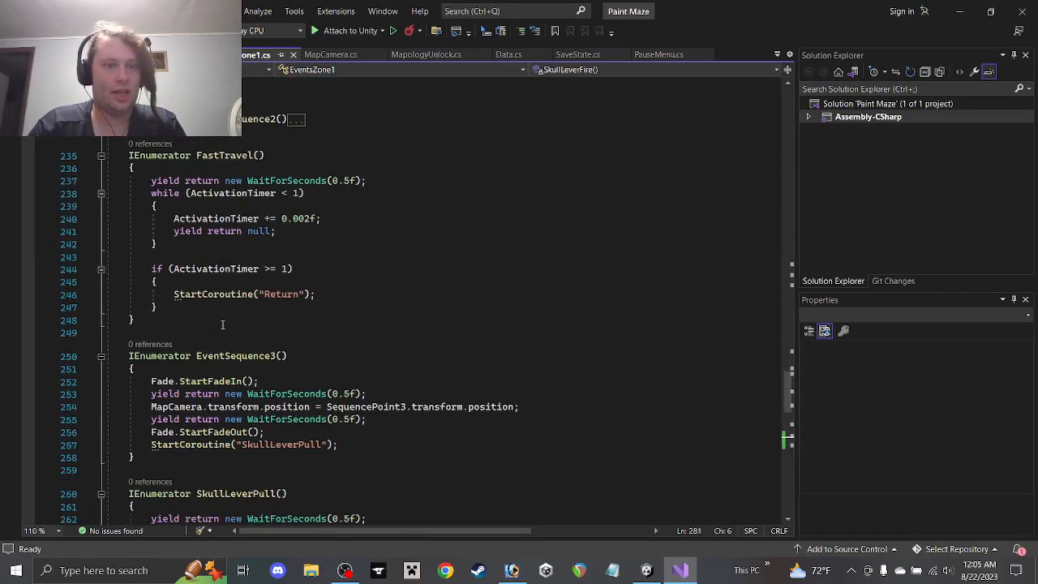
pyautogui.click(207, 322)
pyautogui.press('Return')
pyautogui.press('Return')
pyautogui.hotkey('ctrl', 'v')
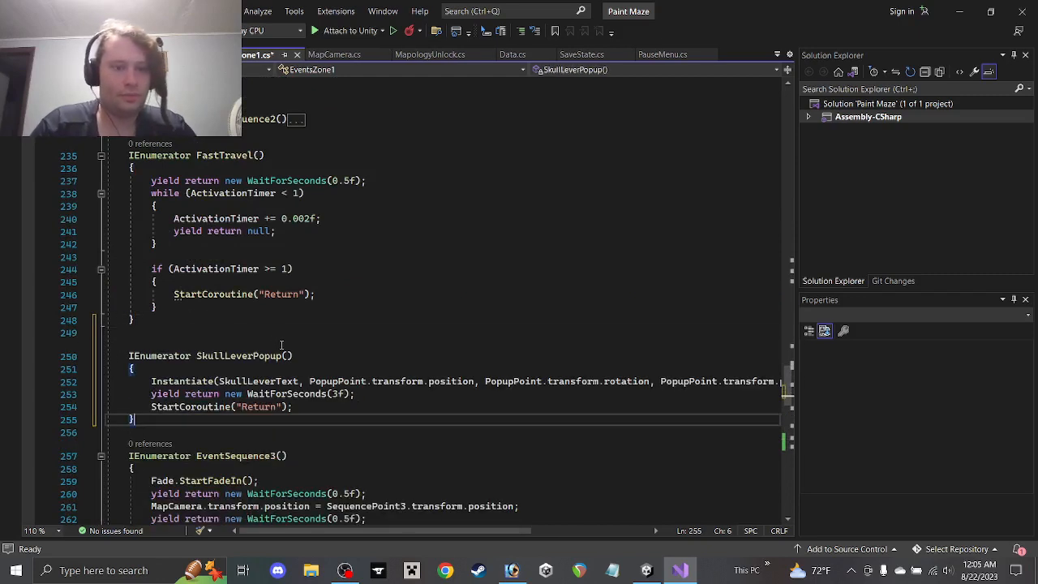
# Rename the pasted coroutine's SkullLever references to FastTravel and save the script
pyautogui.moveTo(253, 356); pyautogui.dragTo(193, 356)
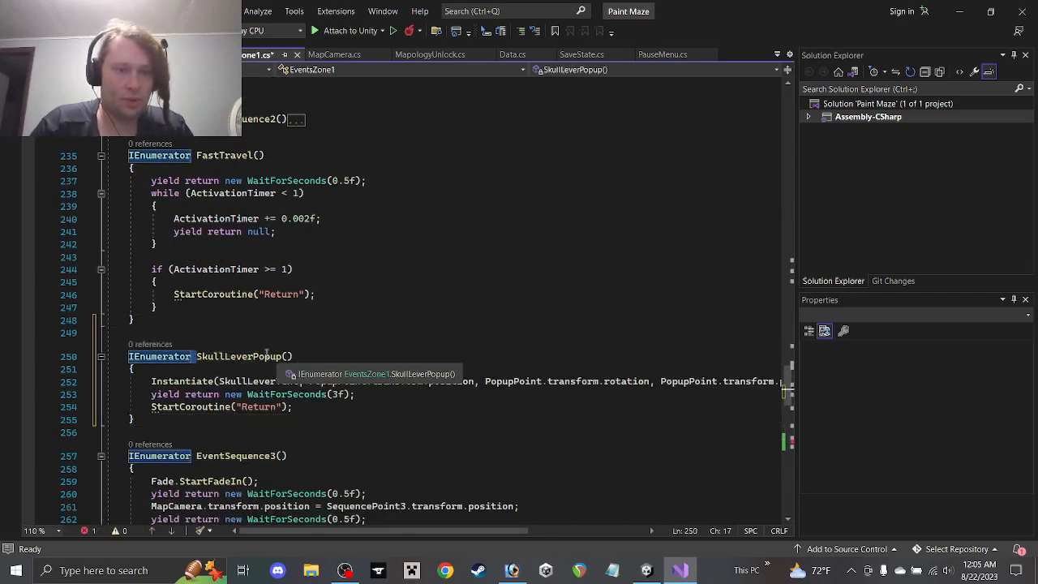
pyautogui.hotkey('shift', 'Right')
pyautogui.hotkey('shift', 'Right')
pyautogui.press('BackSpace')
pyautogui.press('BackSpace')
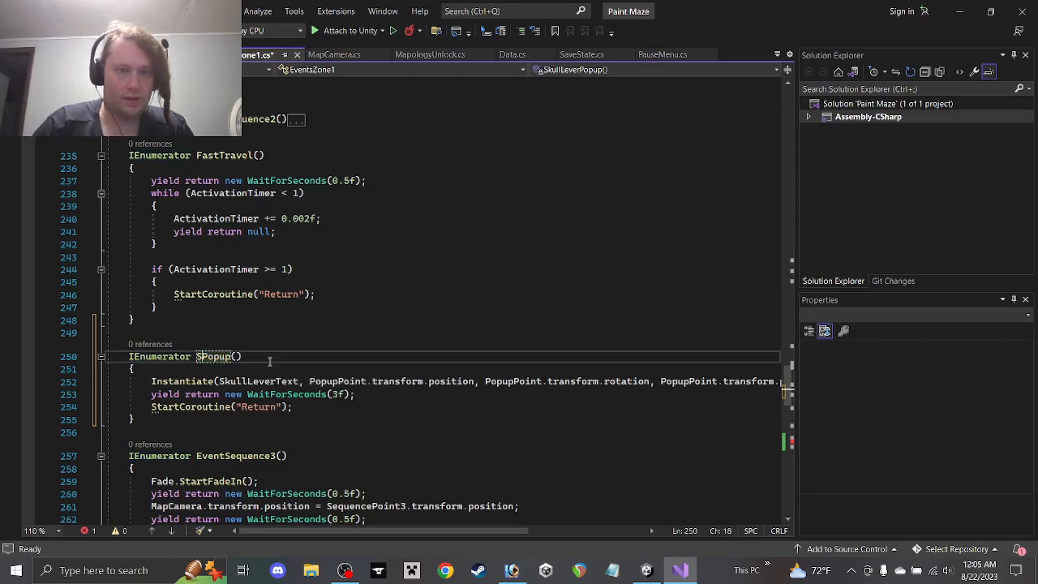
pyautogui.write('FastTravel')
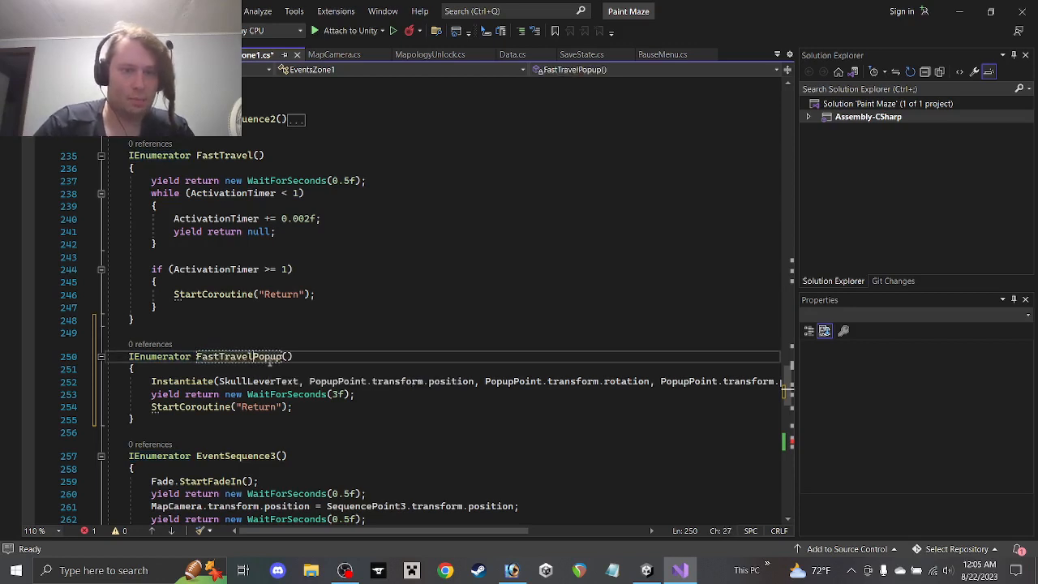
pyautogui.moveTo(297, 297); pyautogui.dragTo(270, 296)
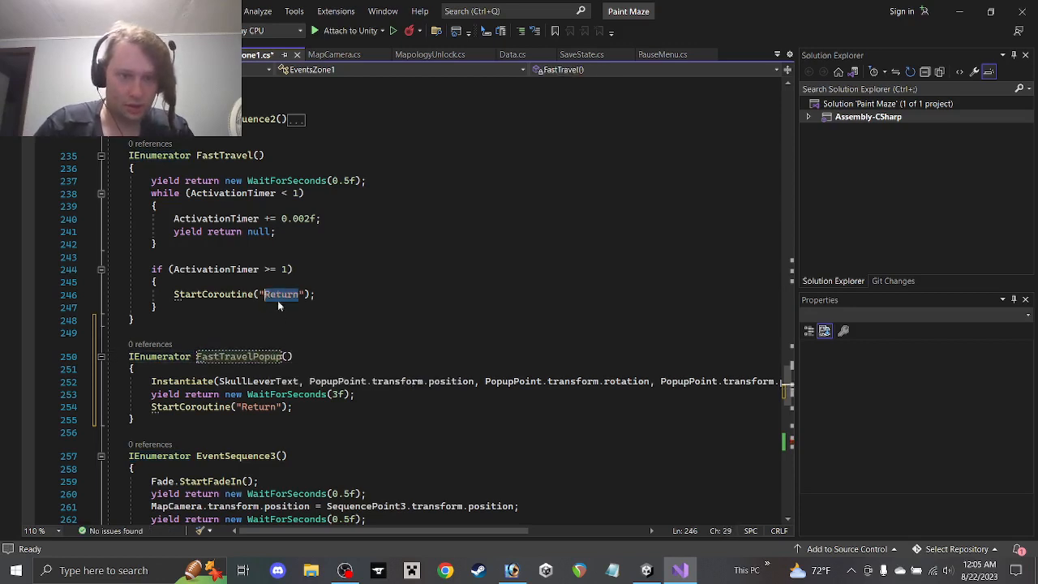
pyautogui.write('FastTravelPopup')
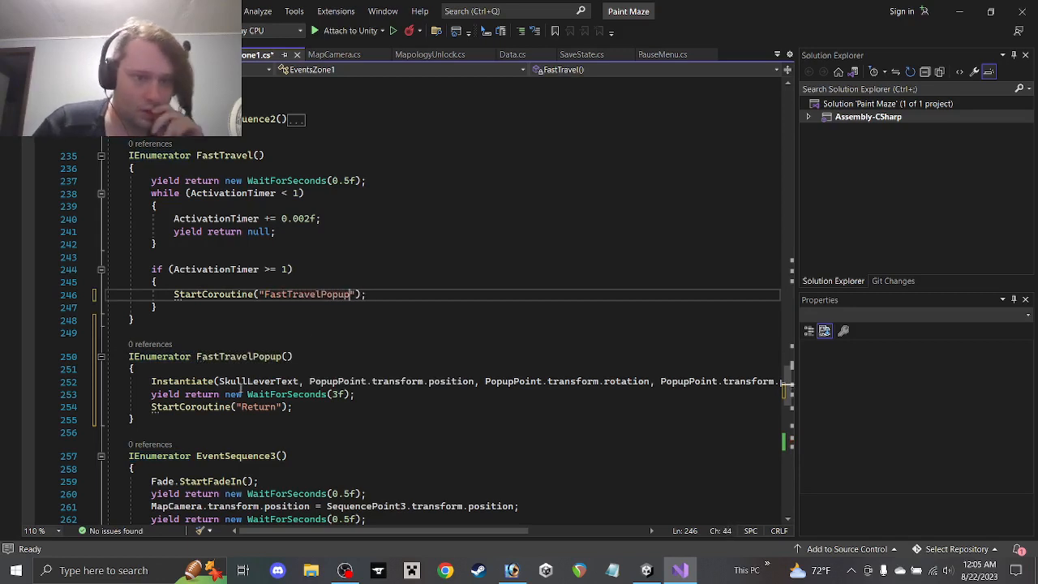
pyautogui.moveTo(276, 381); pyautogui.dragTo(217, 381)
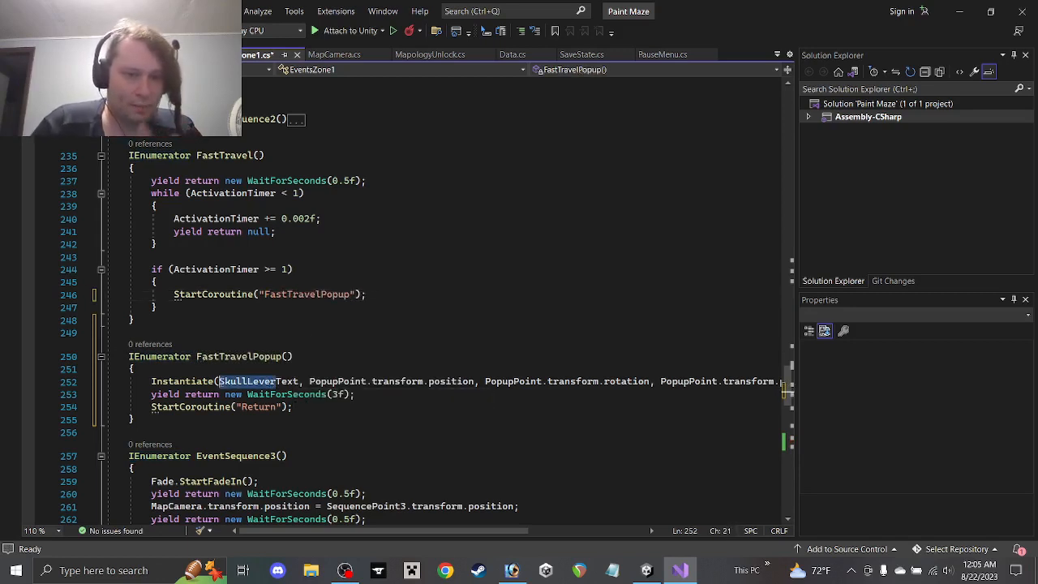
pyautogui.write('FastTrave')
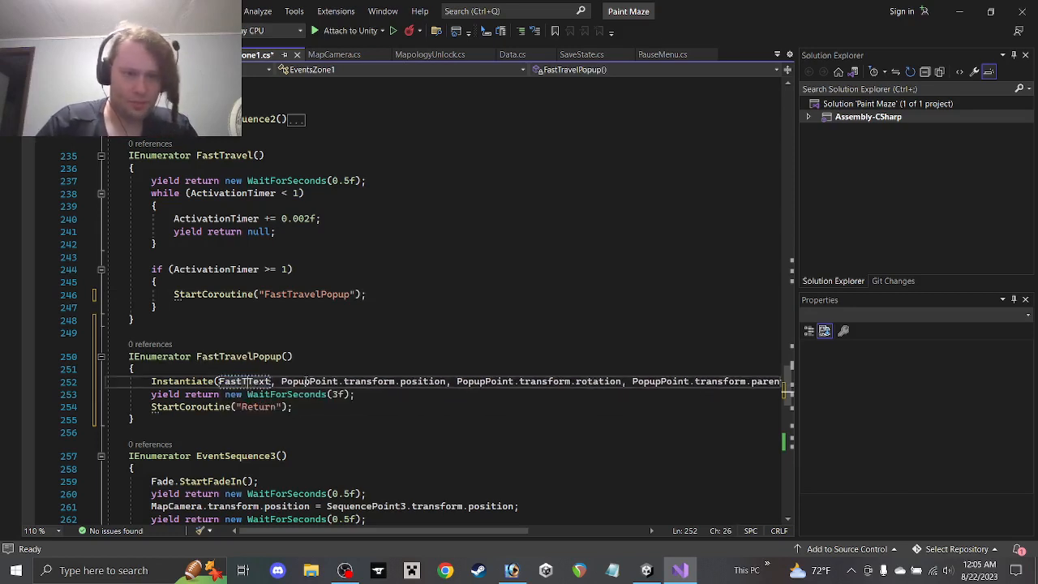
pyautogui.write('l')
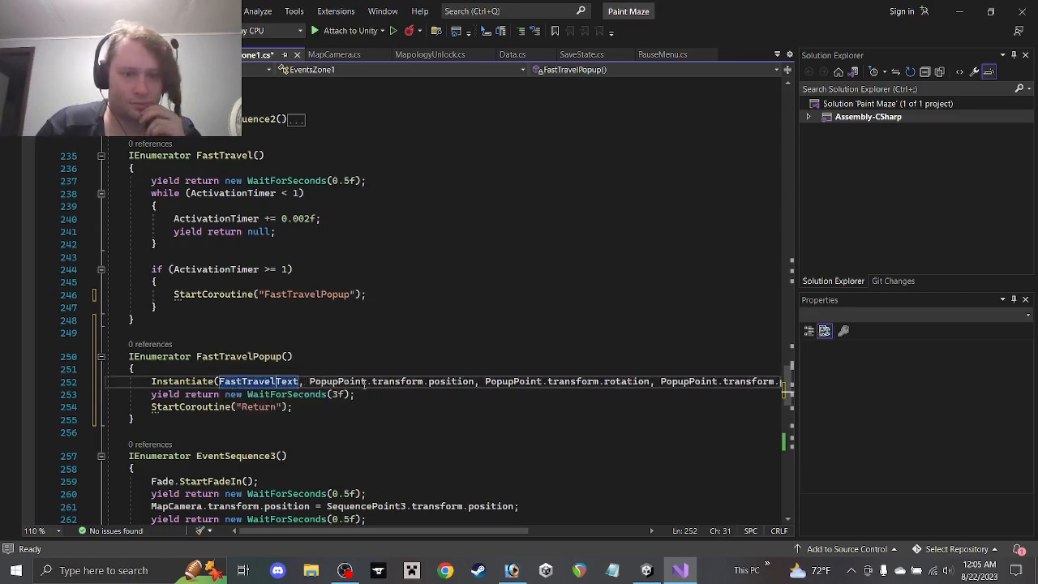
pyautogui.click(322, 402)
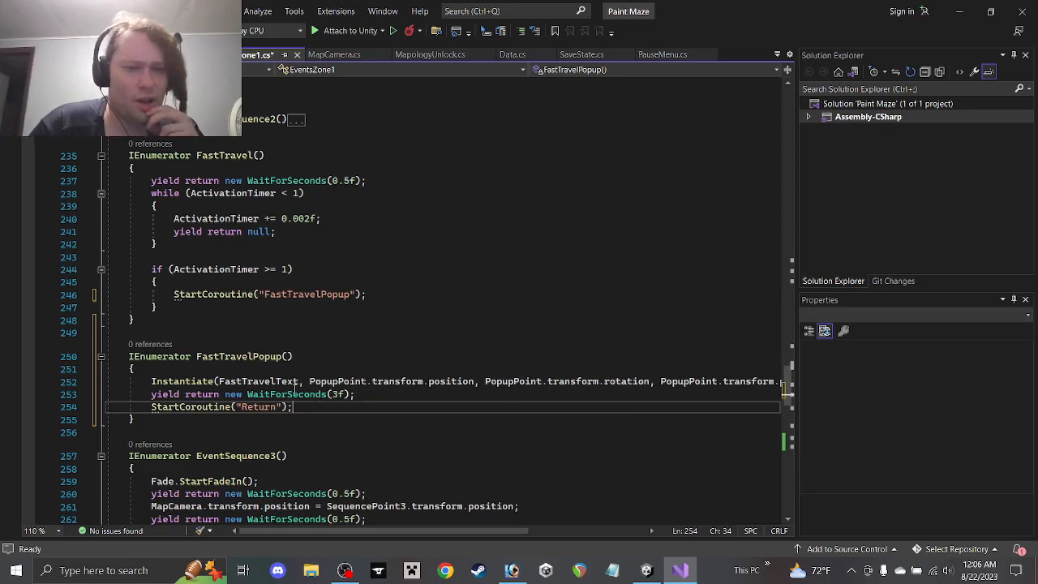
pyautogui.hotkey('ctrl', 's')
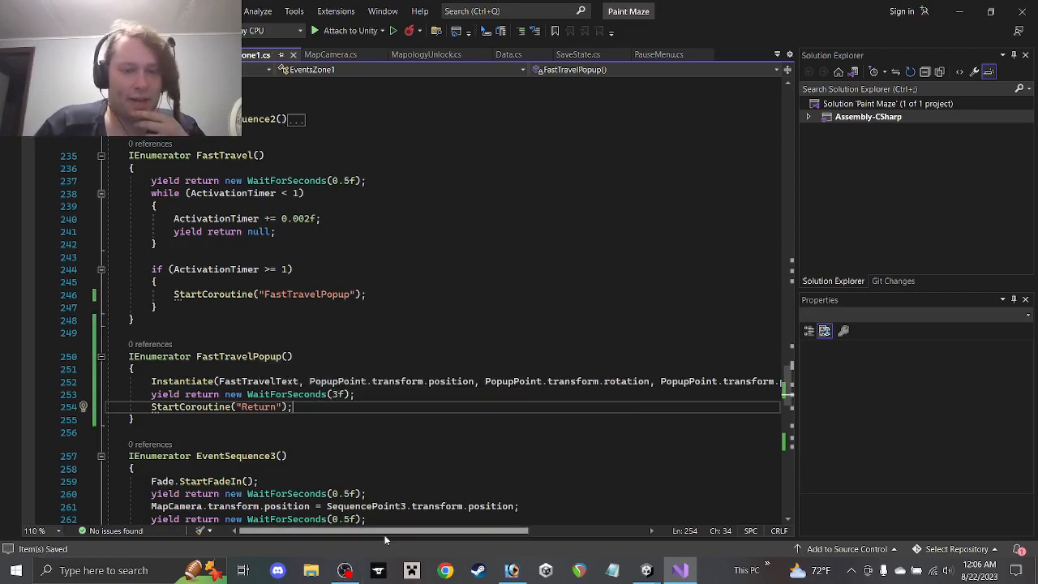
# Review the edited script, then minimize Visual Studio to check Unity
pyautogui.moveTo(383, 529); pyautogui.dragTo(301, 536)
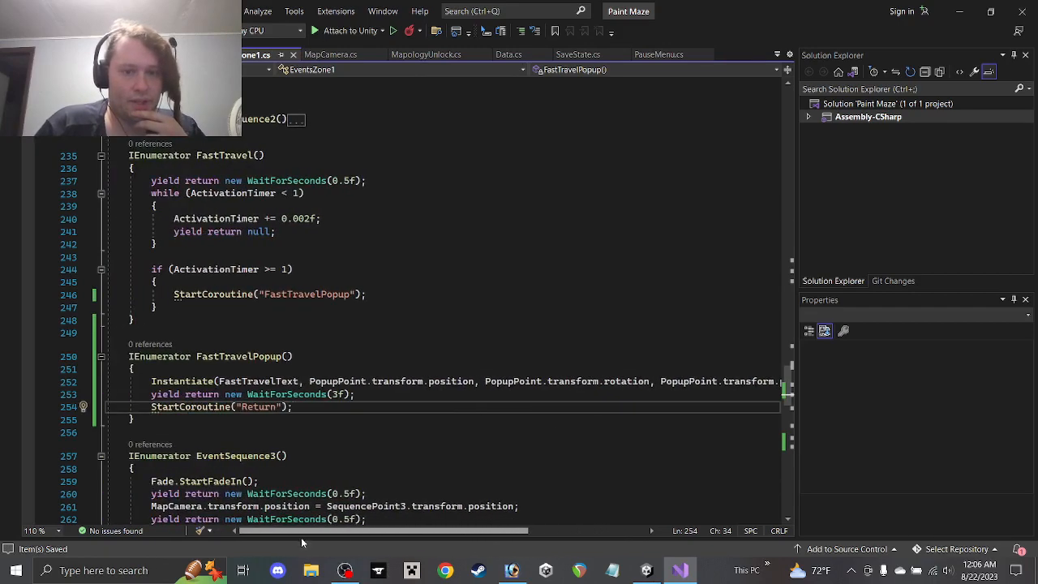
pyautogui.scroll(-3, 288, 240)
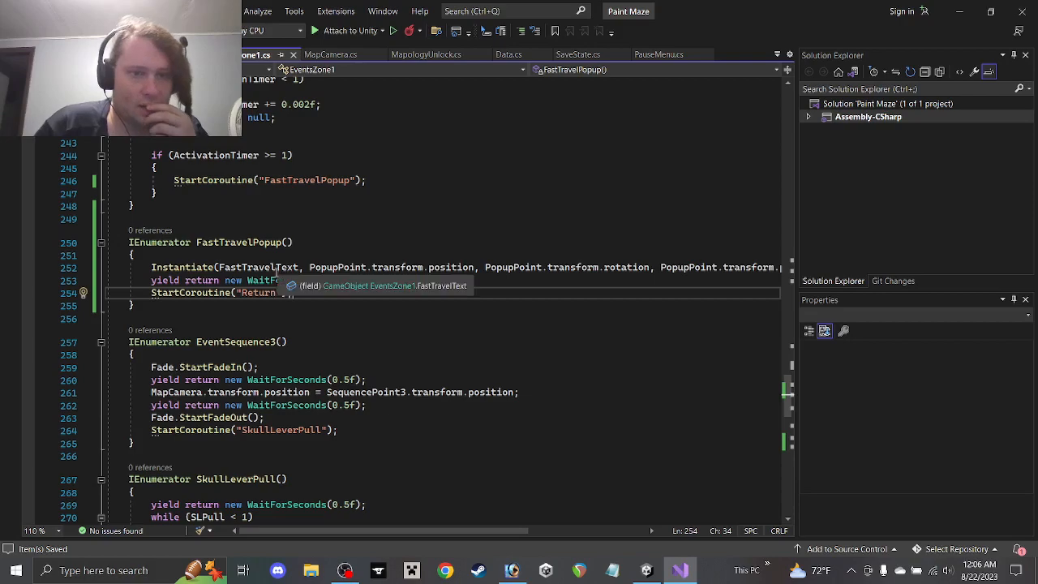
pyautogui.scroll(6, 366, 343)
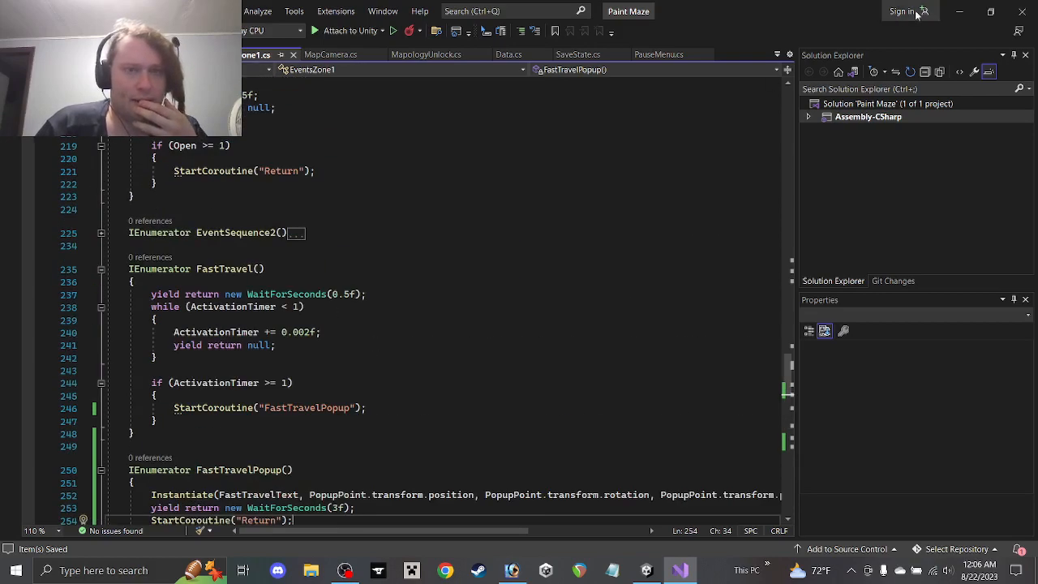
pyautogui.click(958, 11)
# In Data.cs set SpecialEvent1 to 3 and LevelSelected from 22 to 6, save, return to Unity
pyautogui.click(680, 571)
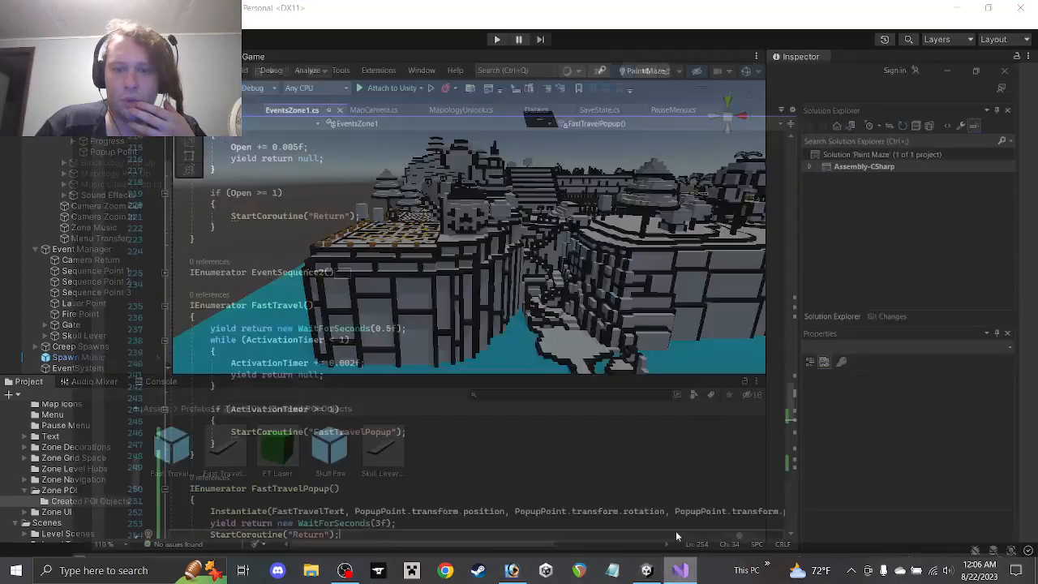
pyautogui.click(505, 55)
pyautogui.scroll(-4, 378, 304)
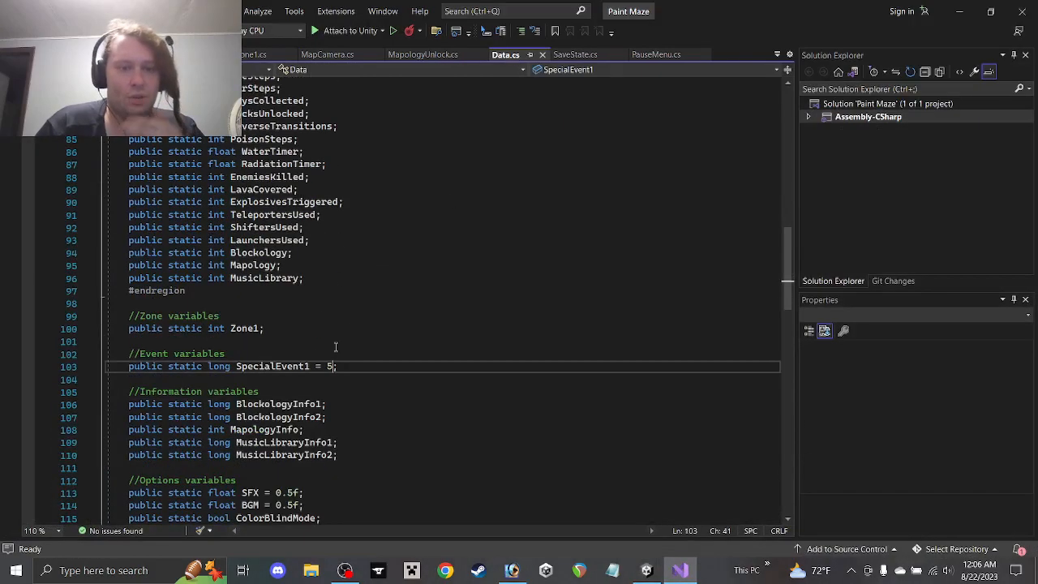
pyautogui.press('BackSpace')
pyautogui.write('3')
pyautogui.scroll(9, 351, 297)
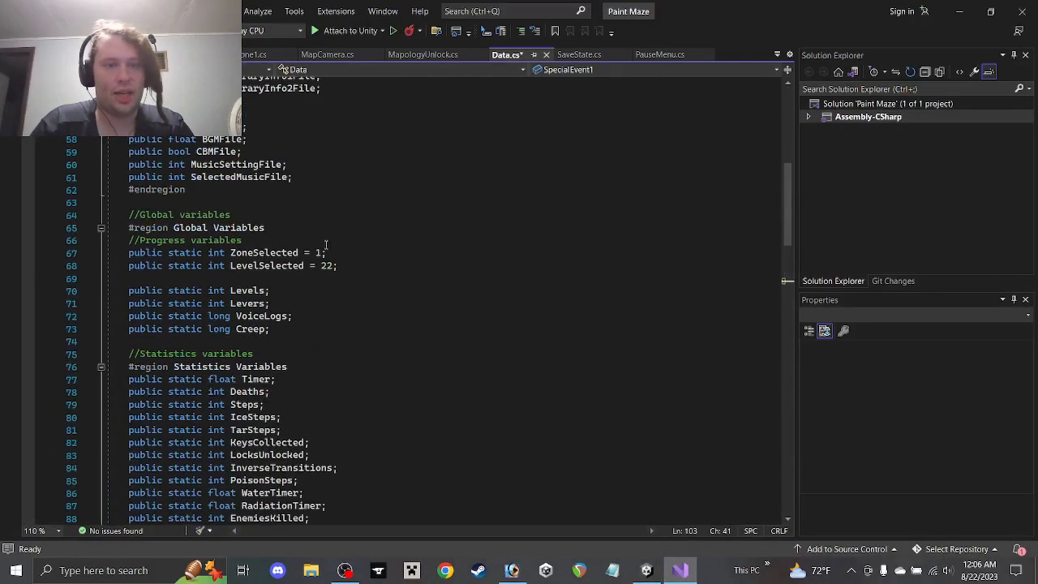
pyautogui.click(332, 266)
pyautogui.press('BackSpace')
pyautogui.press('BackSpace')
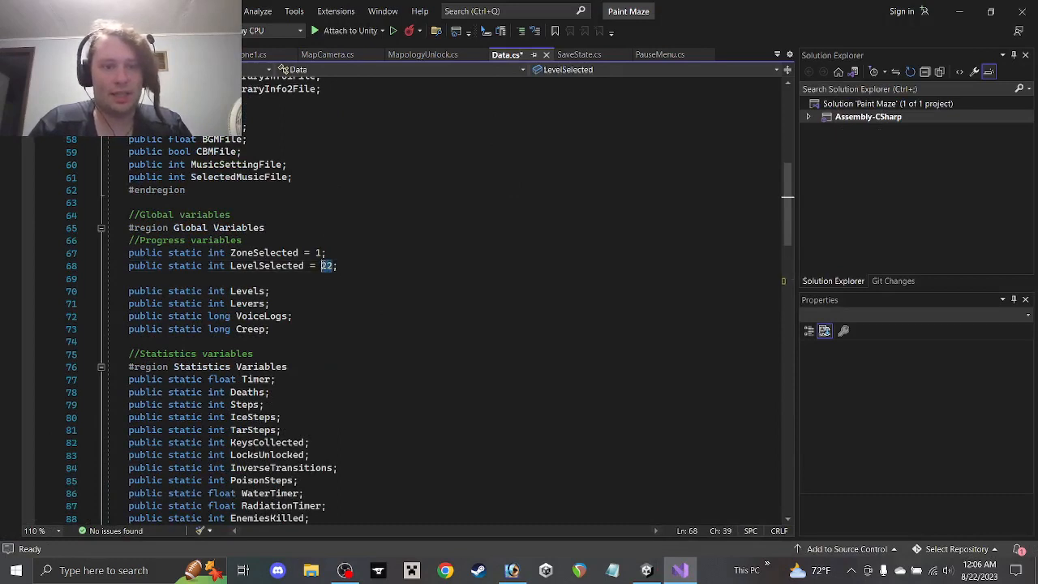
pyautogui.write('6')
pyautogui.hotkey('ctrl', 's')
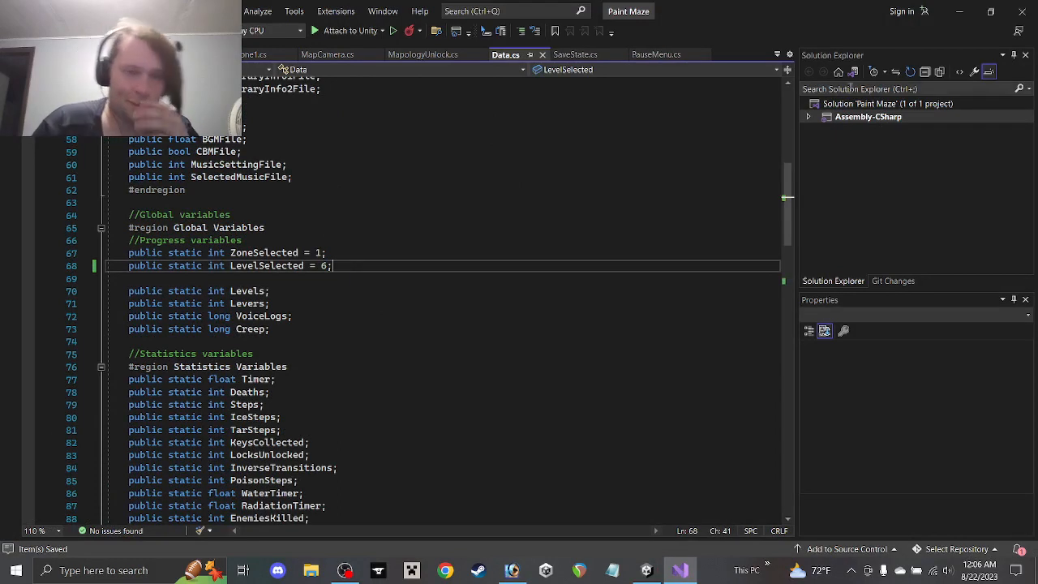
pyautogui.click(957, 16)
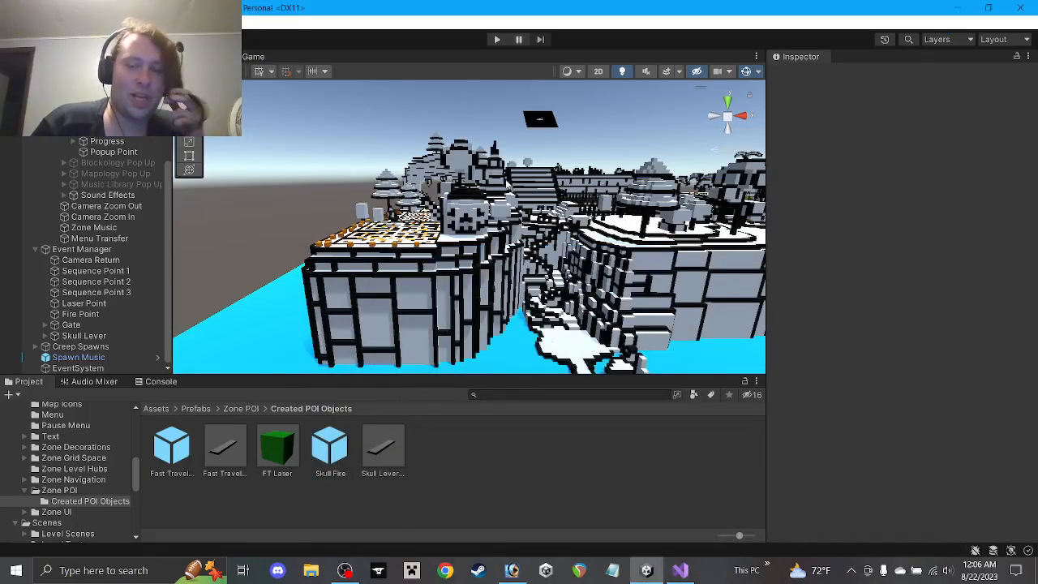
# Drag the Fast Travel Popup prefab into Event Manager's Fast Travel Text slot in Events Zone 1
pyautogui.moveTo(508, 185); pyautogui.dragTo(324, 244, button='middle')
pyautogui.moveTo(613, 254); pyautogui.dragTo(429, 224, button='middle')
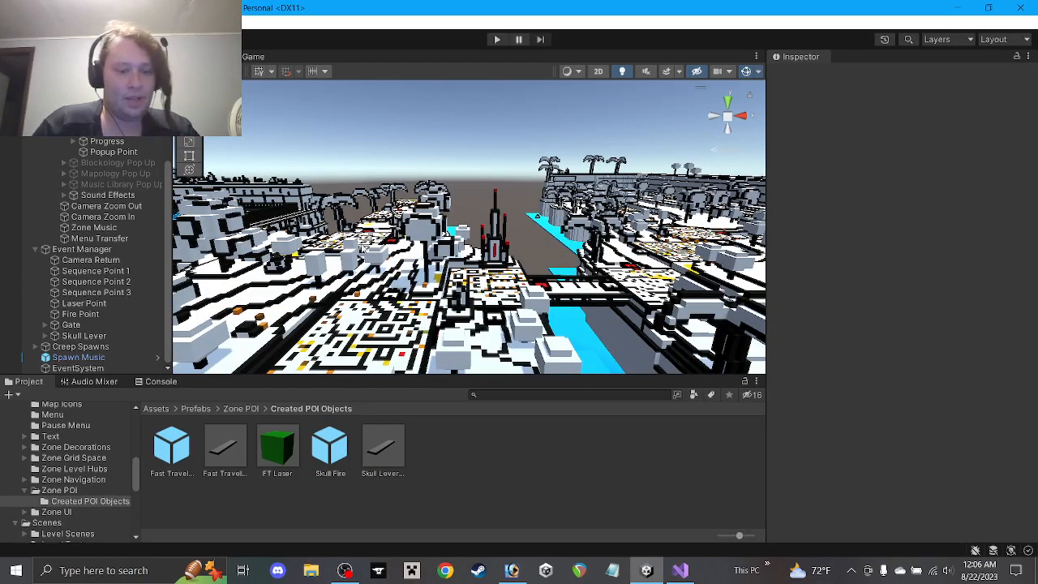
pyautogui.moveTo(364, 249)
pyautogui.keyDown('alt'); pyautogui.mouseDown()
pyautogui.moveTo(364, 347)
pyautogui.moveTo(358, 251)
pyautogui.moveTo(367, 254)
pyautogui.mouseUp(); pyautogui.keyUp('alt')
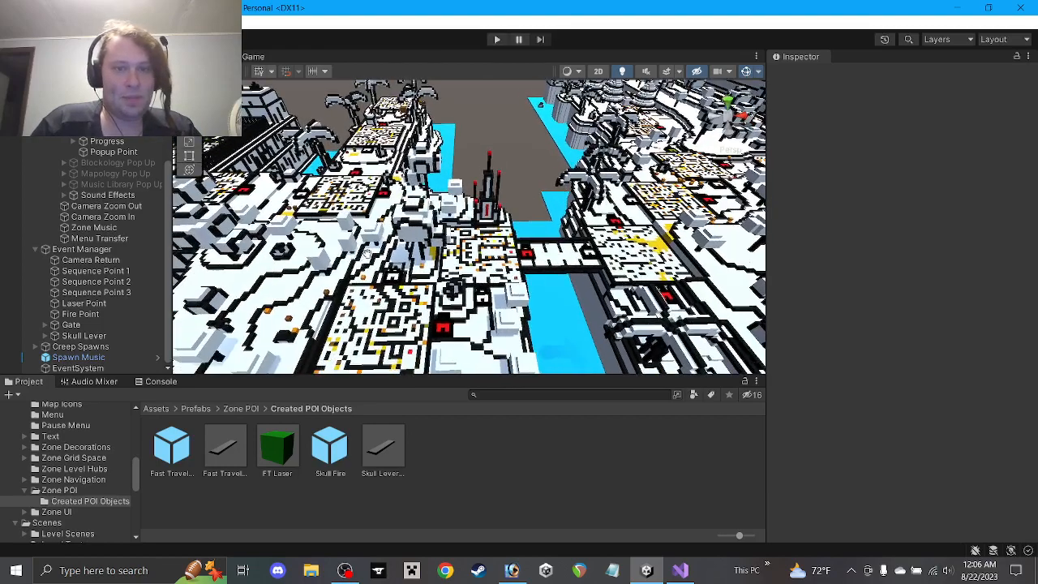
pyautogui.moveTo(367, 254); pyautogui.dragTo(396, 235, button='middle')
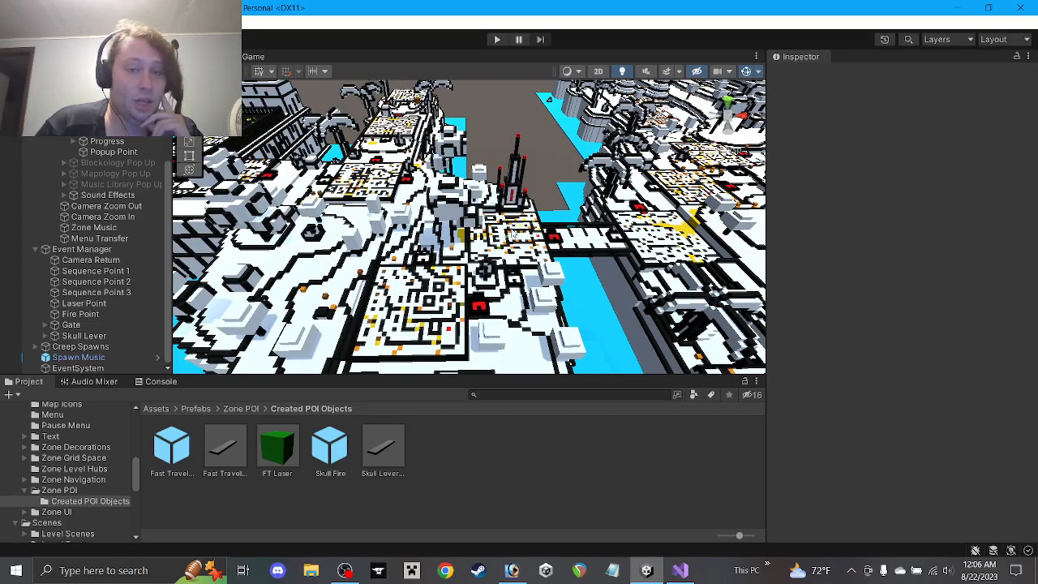
pyautogui.click(81, 249)
pyautogui.scroll(-3, 932, 365)
pyautogui.scroll(-3, 941, 377)
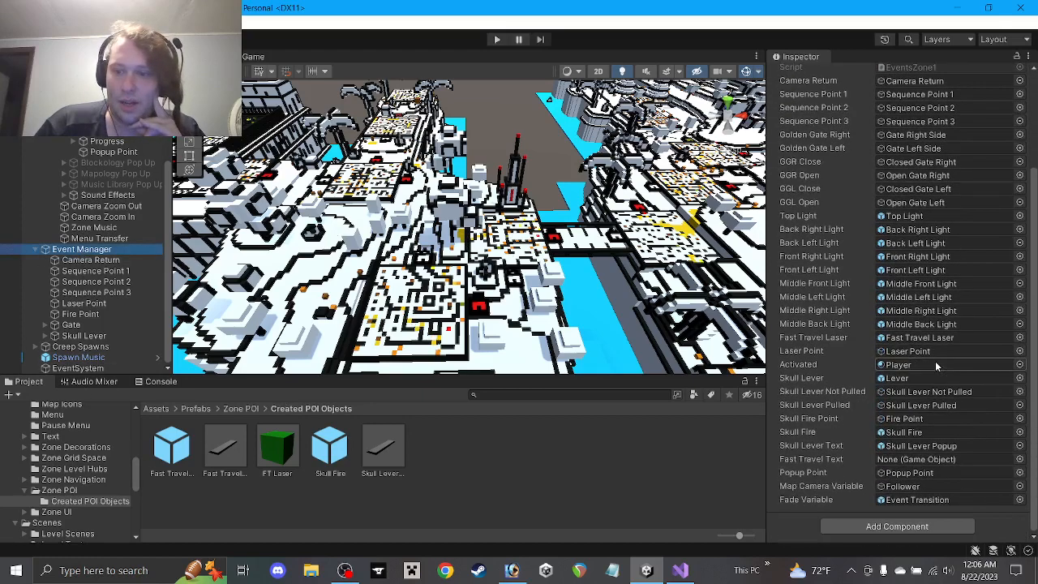
pyautogui.moveTo(230, 445); pyautogui.dragTo(881, 458)
pyautogui.scroll(4, 906, 451)
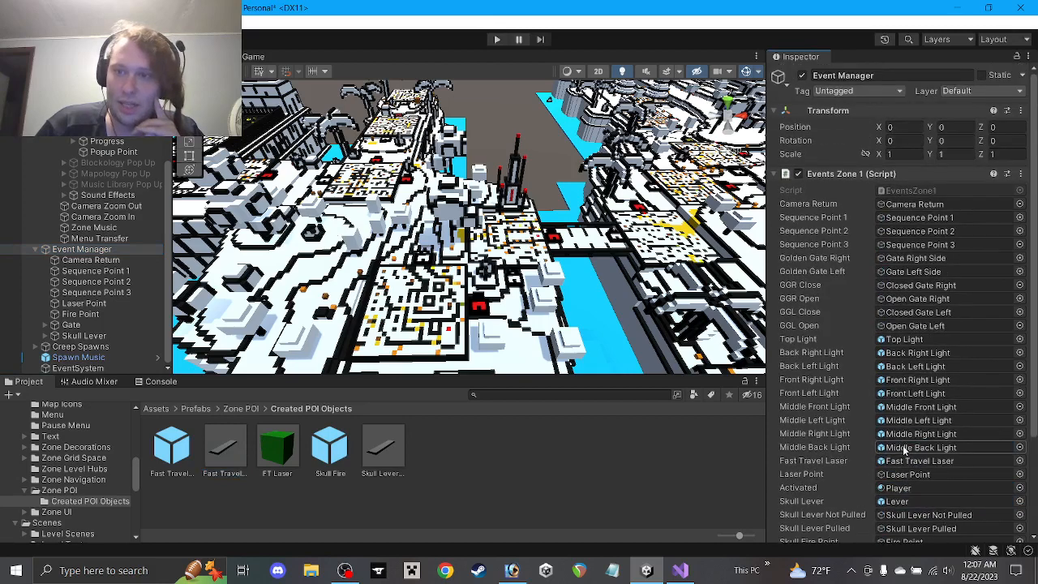
pyautogui.scroll(-4, 906, 450)
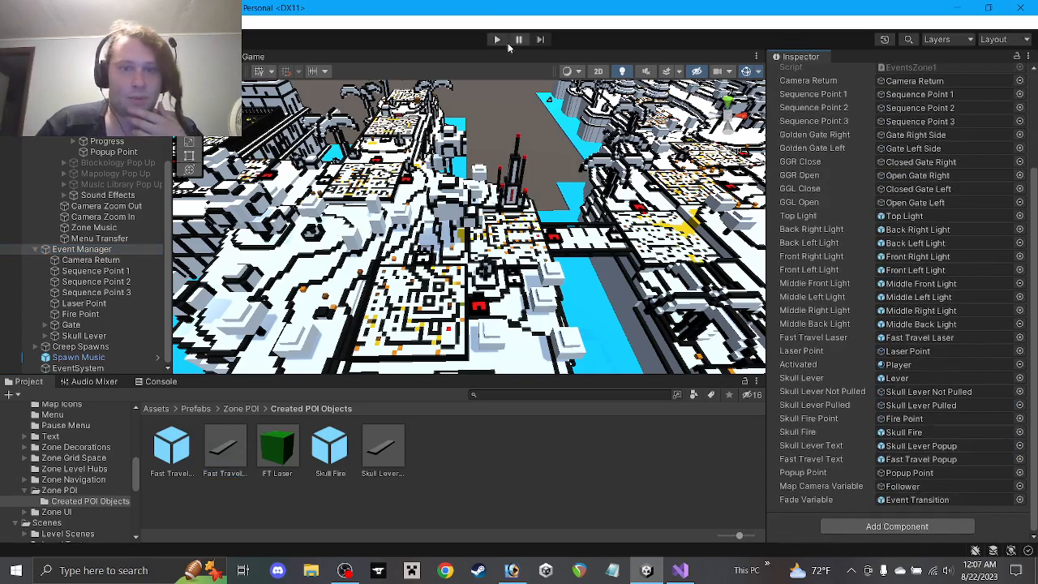
pyautogui.click(498, 39)
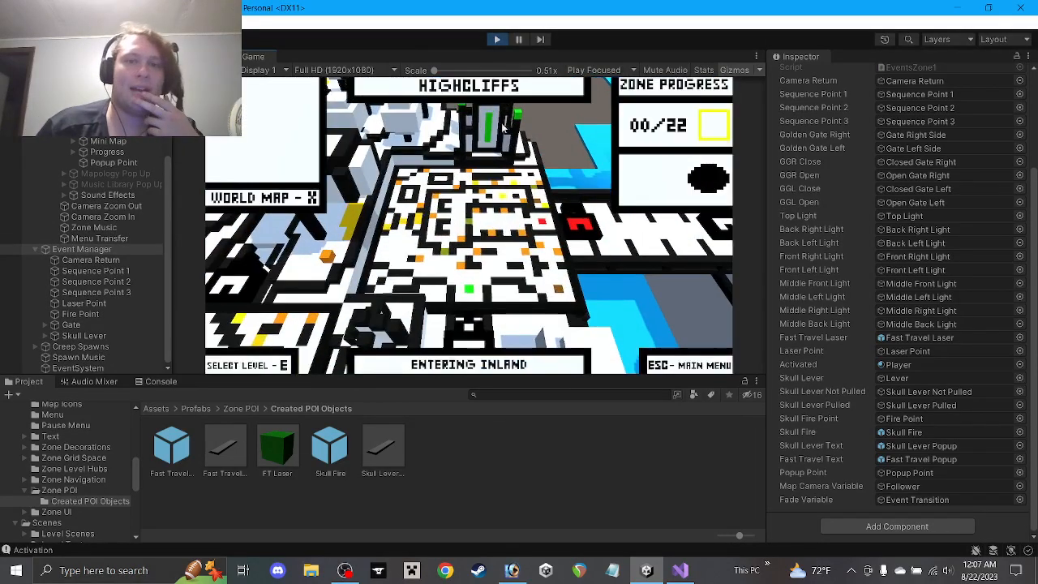
pyautogui.click(496, 39)
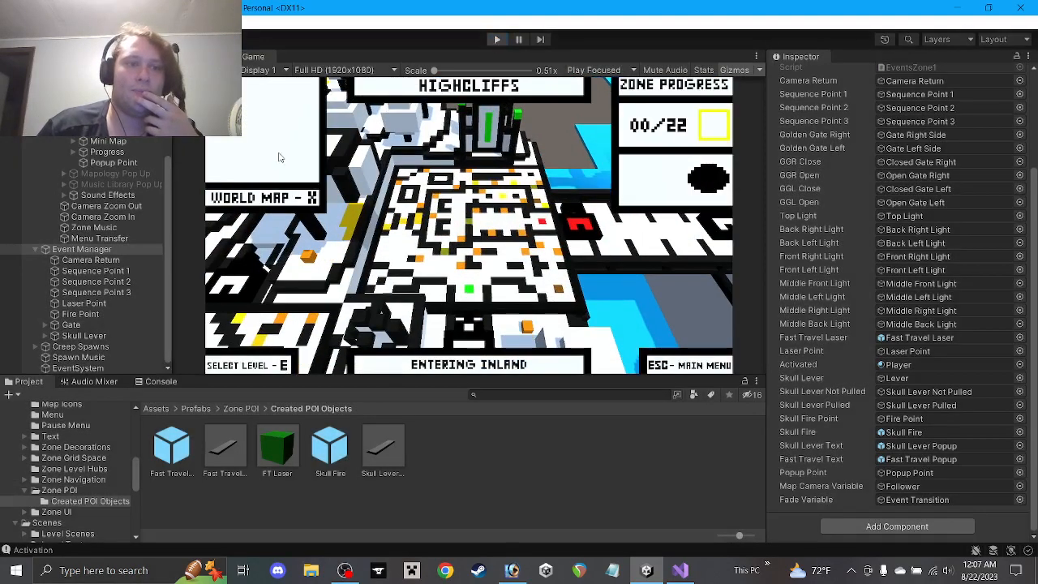
pyautogui.click(114, 163)
pyautogui.scroll(3, 114, 165)
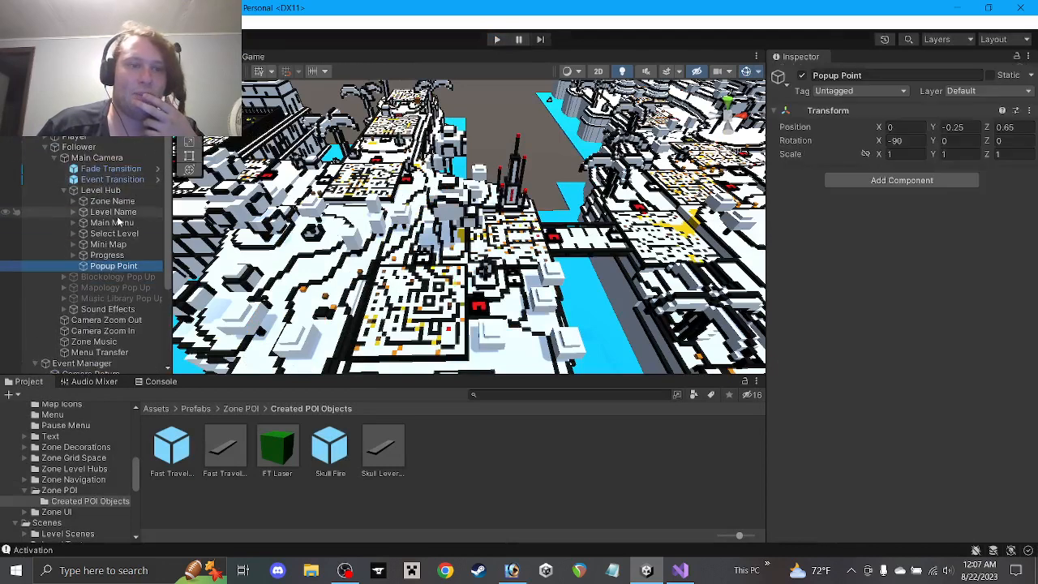
# Inspect the Level Hub's Progress, Mini Map and Zone Name objects and the Main Camera
pyautogui.click(103, 256)
pyautogui.click(103, 245)
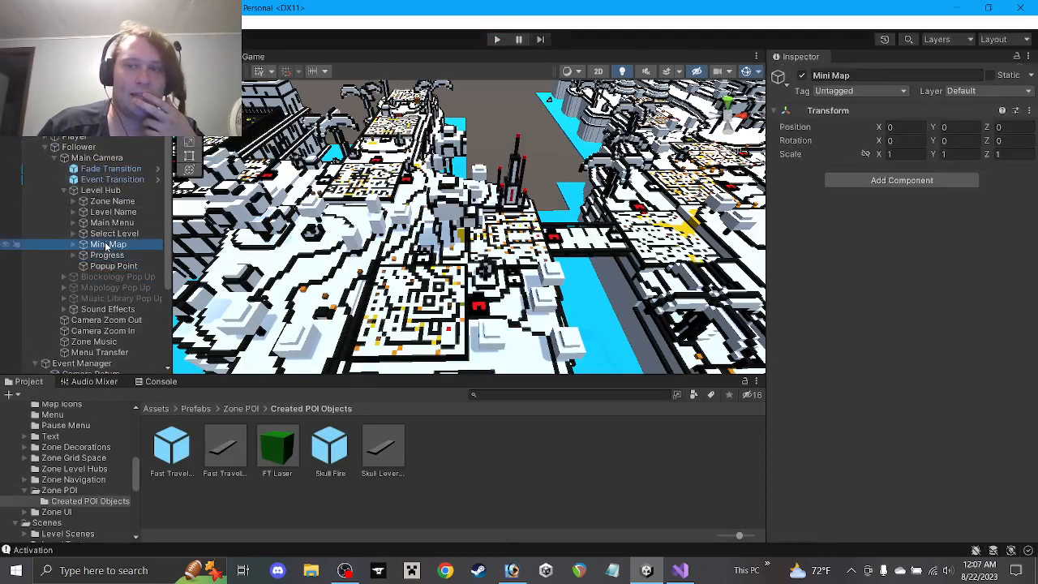
pyautogui.click(110, 192)
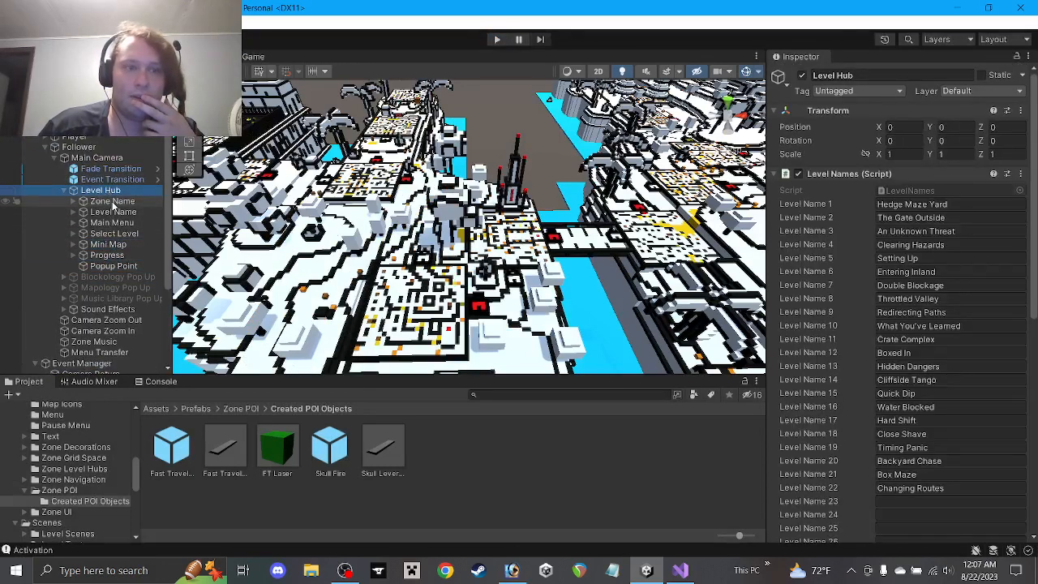
pyautogui.click(112, 201)
pyautogui.moveTo(243, 203); pyautogui.dragTo(470, 244, button='middle')
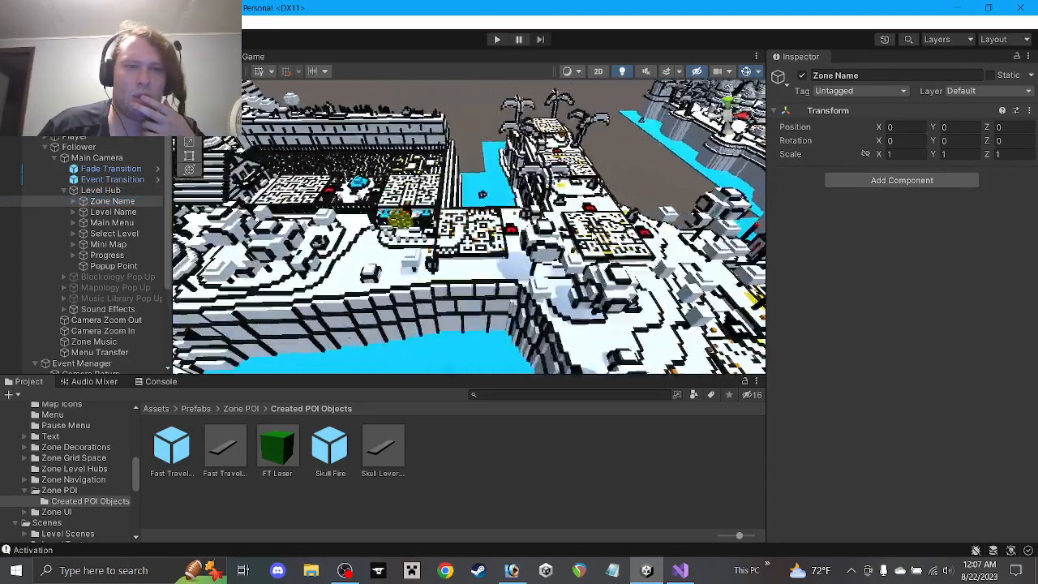
pyautogui.moveTo(290, 219); pyautogui.dragTo(522, 233, button='middle')
pyautogui.keyDown('alt'); pyautogui.moveTo(665, 280); pyautogui.dragTo(405, 203); pyautogui.keyUp('alt')
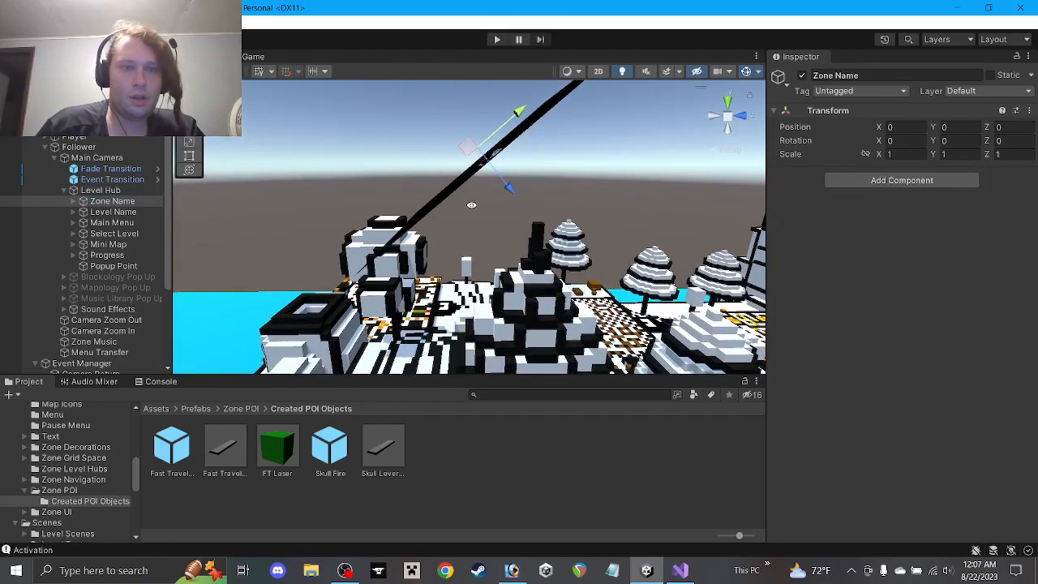
pyautogui.click(87, 159)
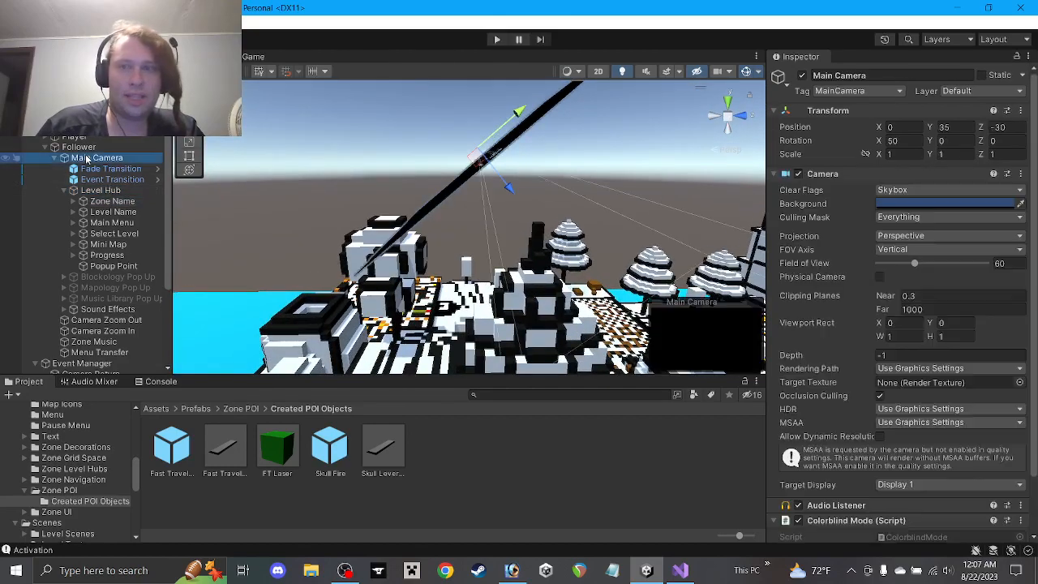
# Set Popup Point's X rotation to -50, save, and start another play test
pyautogui.click(113, 266)
pyautogui.click(913, 142)
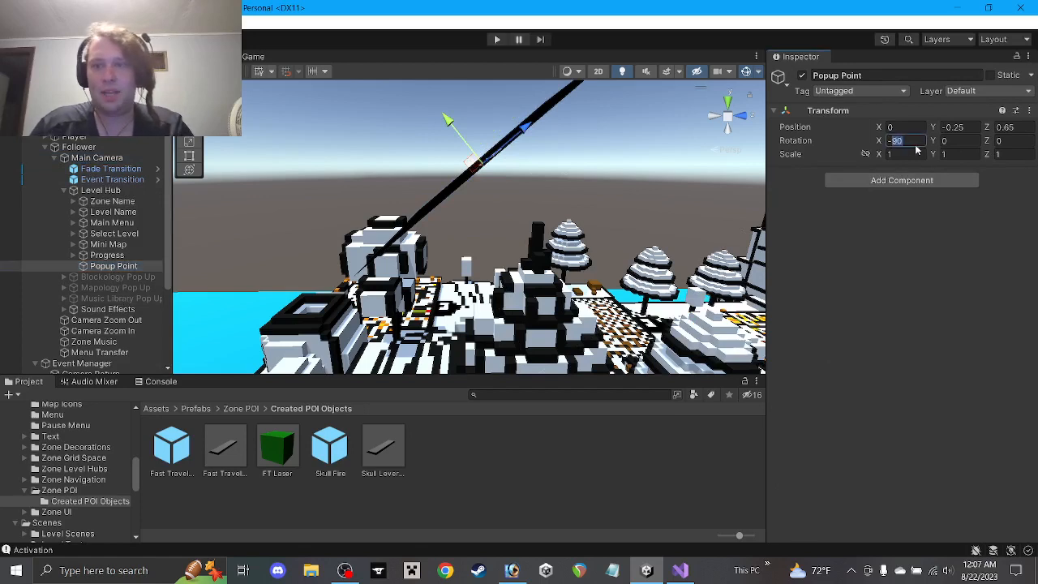
pyautogui.write('50')
pyautogui.click(601, 171)
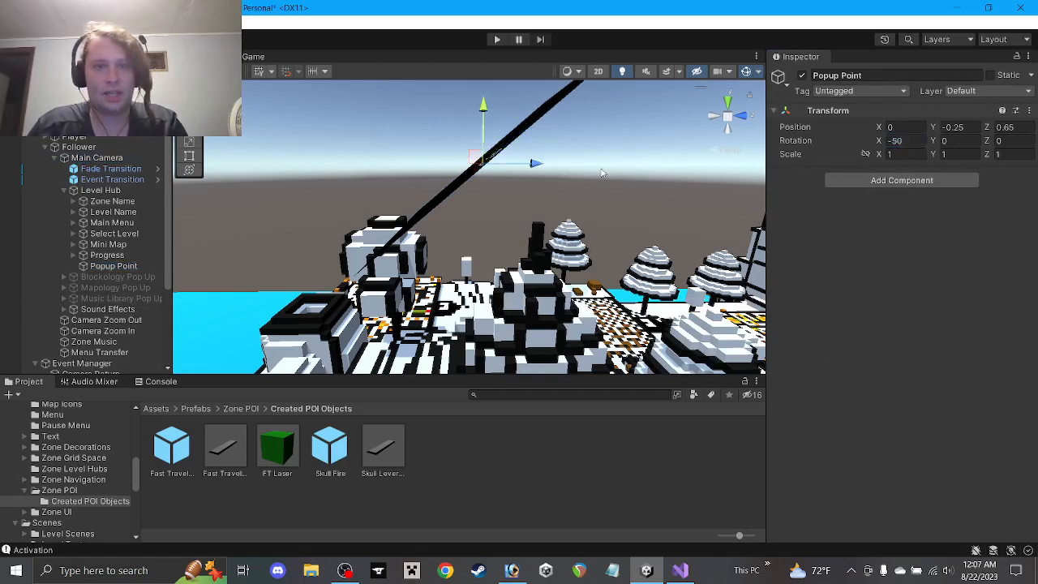
pyautogui.hotkey('ctrl', 's')
pyautogui.click(497, 39)
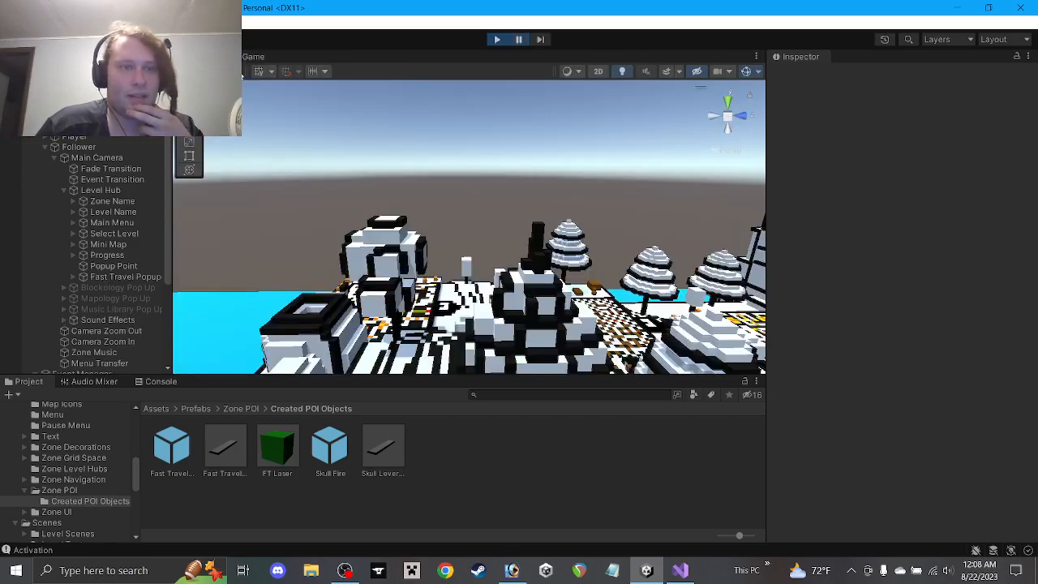
# Set the spawned Fast Travel Popup clone's X rotation to -75 and inspect it in the Scene view
pyautogui.click(114, 276)
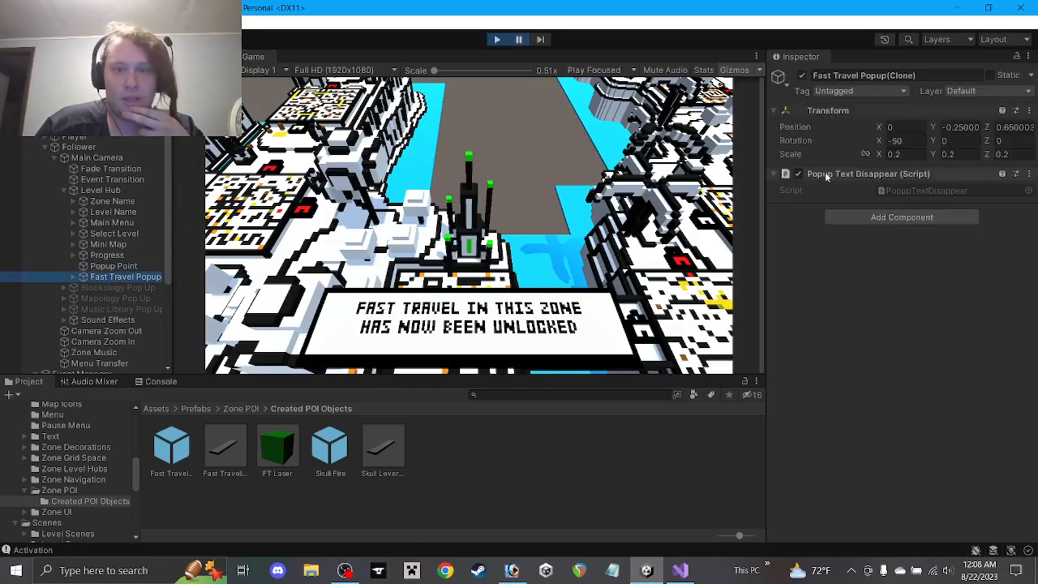
pyautogui.click(895, 141)
pyautogui.write('-3')
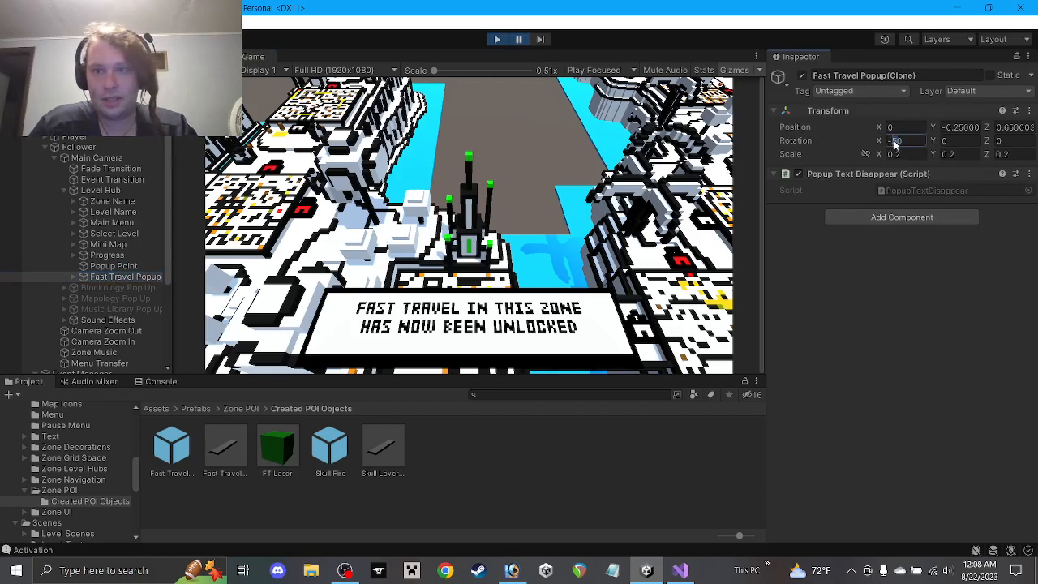
pyautogui.write('0')
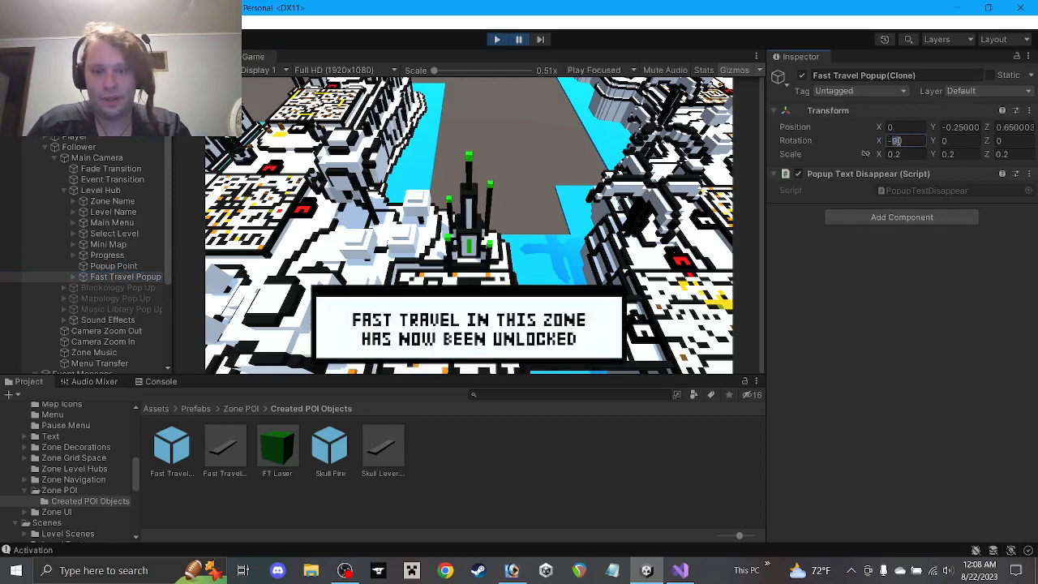
pyautogui.write('80')
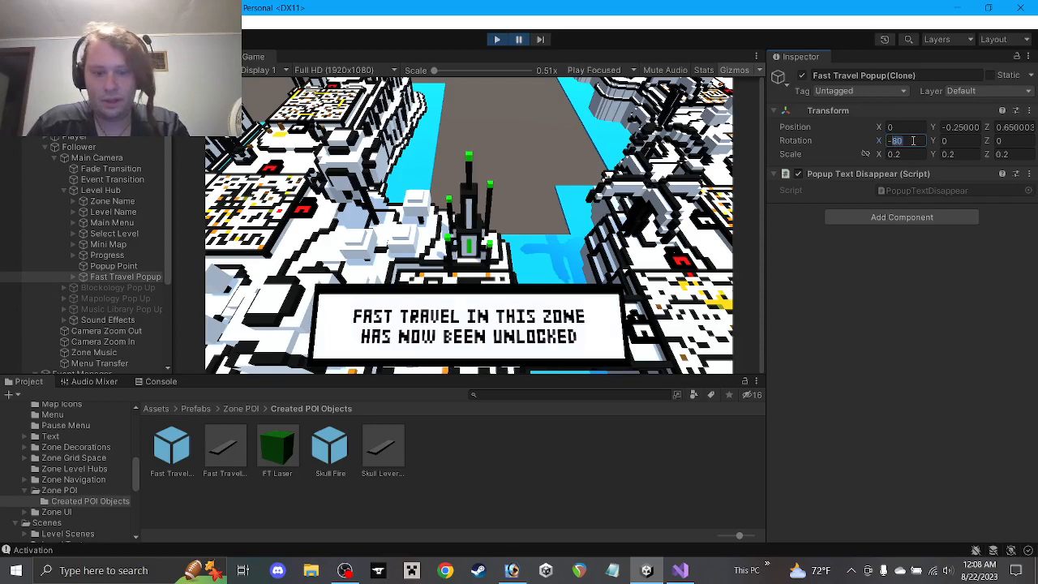
pyautogui.write('75')
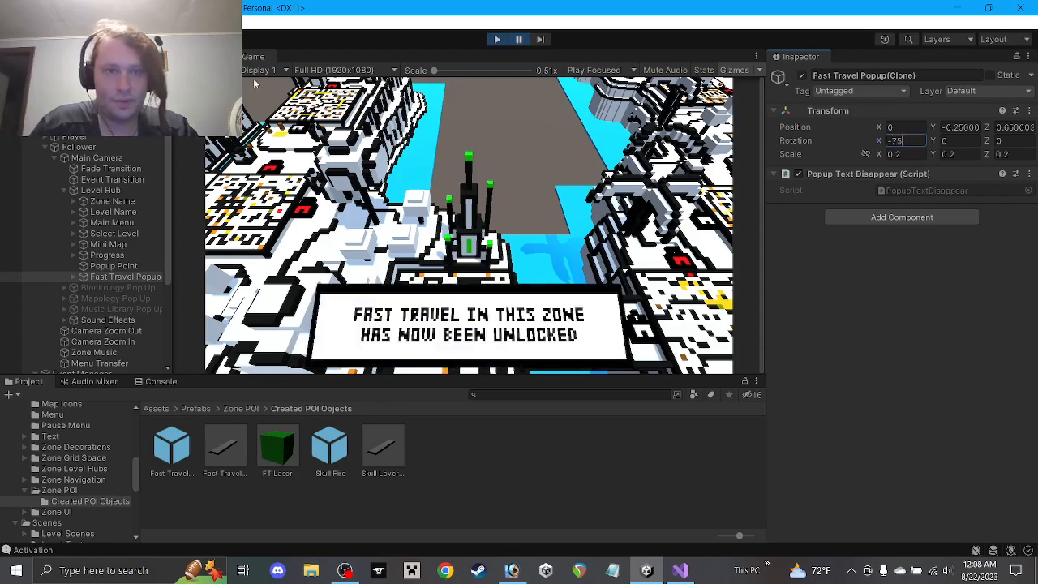
pyautogui.click(198, 57)
pyautogui.moveTo(630, 195); pyautogui.dragTo(413, 197, button='middle')
pyautogui.keyDown('alt'); pyautogui.moveTo(413, 197); pyautogui.dragTo(658, 239); pyautogui.keyUp('alt')
pyautogui.moveTo(658, 239); pyautogui.dragTo(996, 214, button='middle')
pyautogui.moveTo(684, 270); pyautogui.dragTo(410, 157, button='middle')
pyautogui.moveTo(530, 241); pyautogui.dragTo(335, 152, button='middle')
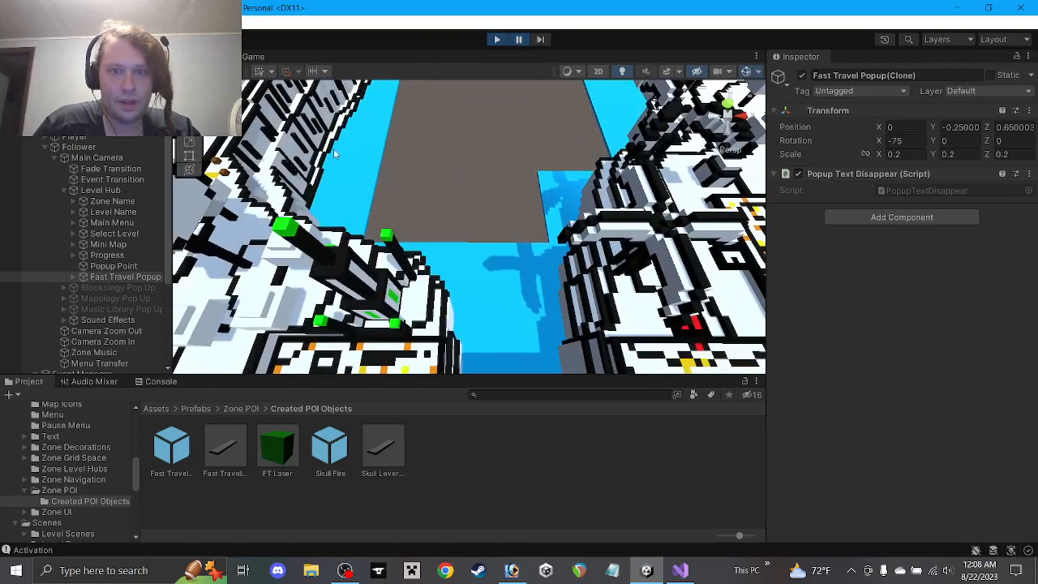
# Frame the Fast Travel Popup clone and set its X rotation to -90
pyautogui.doubleClick(109, 279)
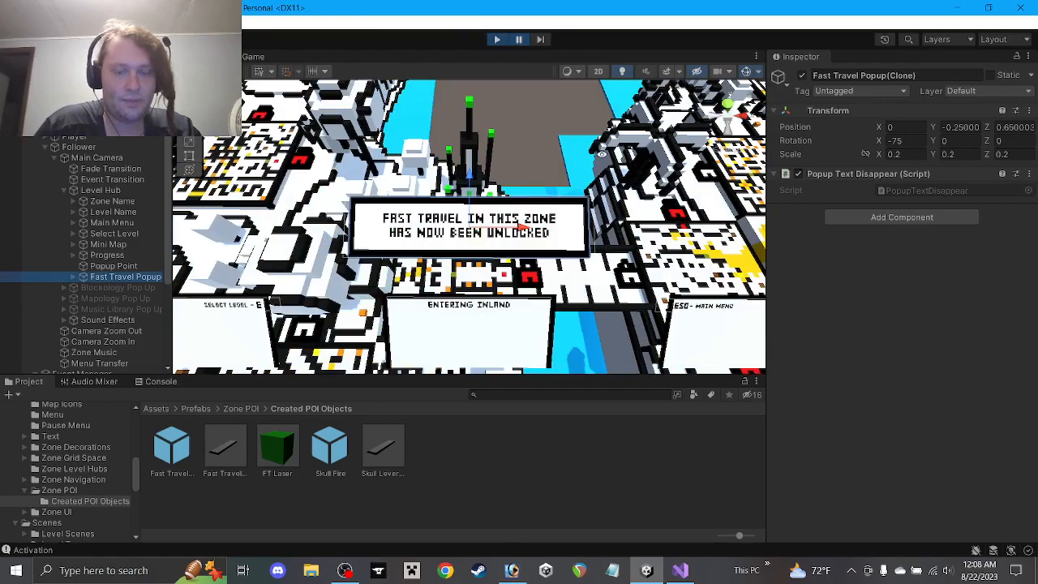
pyautogui.keyDown('alt'); pyautogui.moveTo(602, 155); pyautogui.dragTo(260, 559); pyautogui.keyUp('alt')
pyautogui.keyDown('alt'); pyautogui.moveTo(421, 325); pyautogui.dragTo(422, 286); pyautogui.keyUp('alt')
pyautogui.moveTo(432, 260); pyautogui.dragTo(453, 260, button='middle')
pyautogui.keyDown('alt'); pyautogui.moveTo(485, 258); pyautogui.dragTo(488, 255); pyautogui.keyUp('alt')
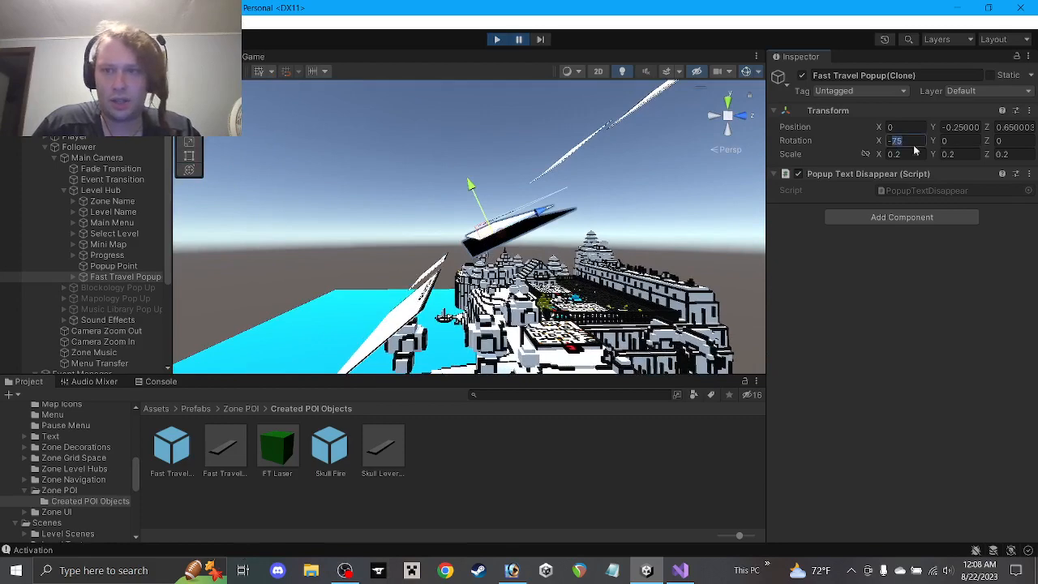
pyautogui.write('-50')
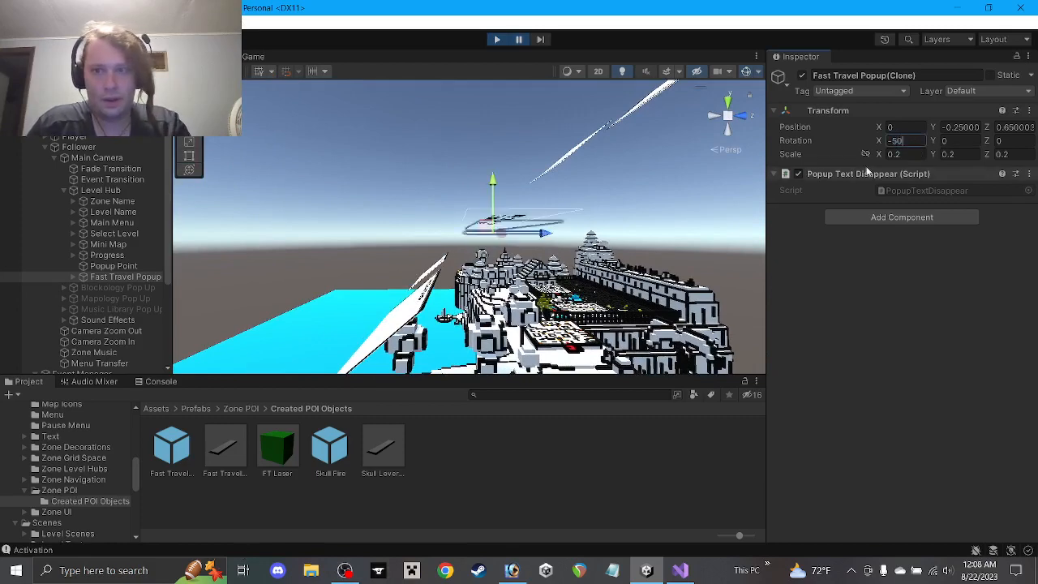
pyautogui.moveTo(681, 227); pyautogui.dragTo(663, 234, button='middle')
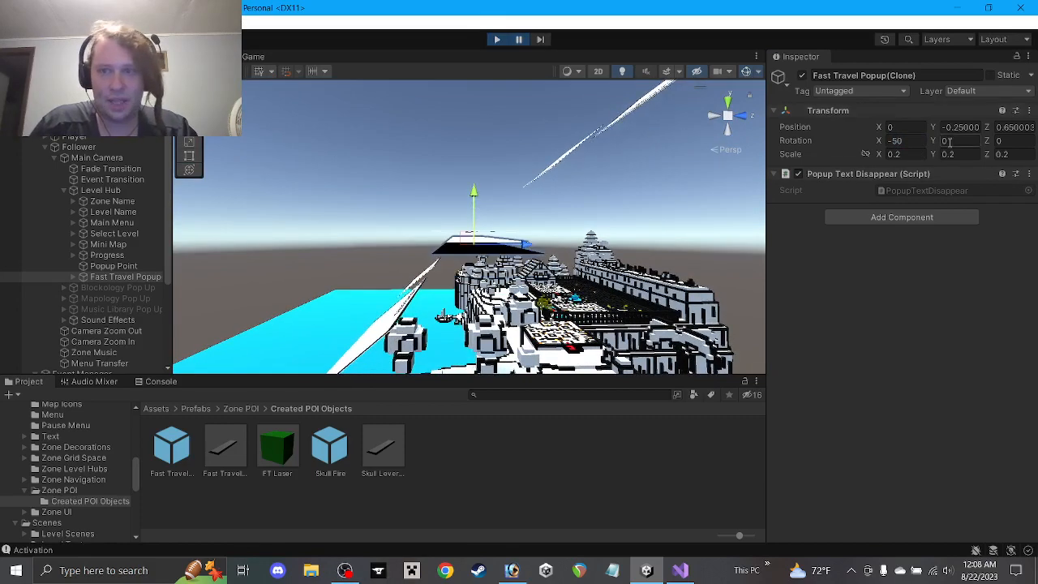
pyautogui.write('0')
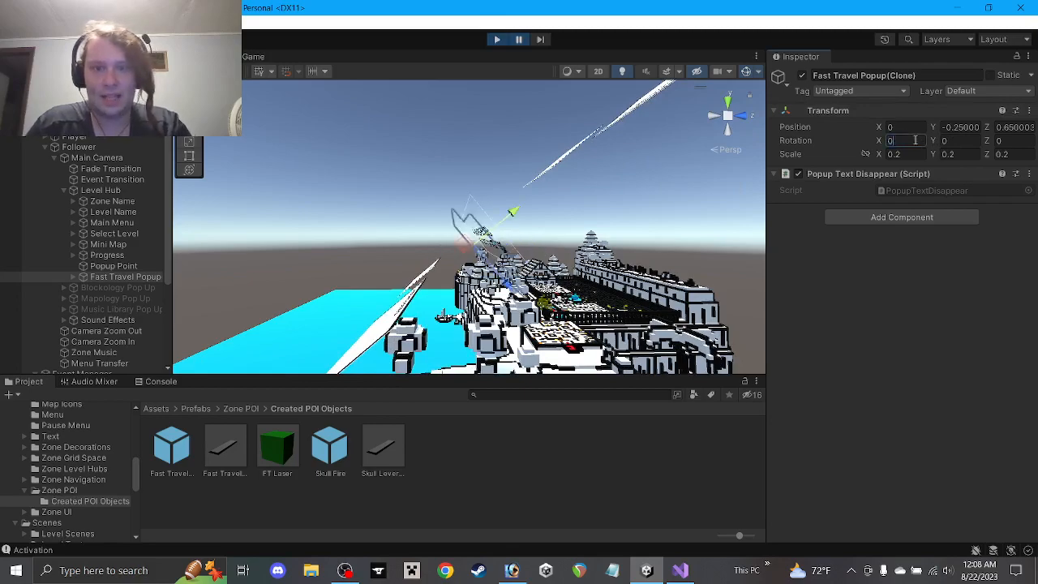
pyautogui.write('90')
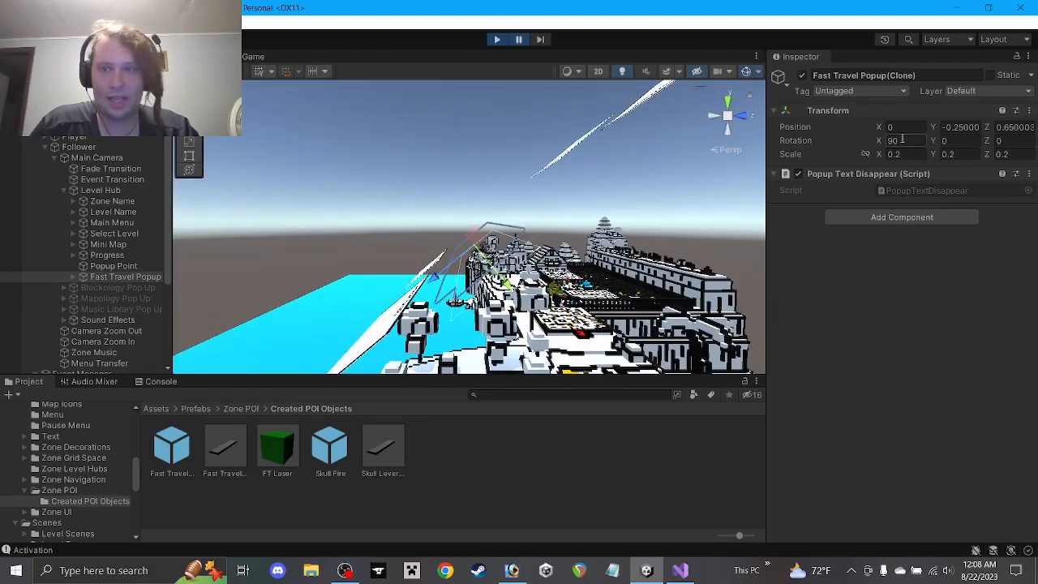
pyautogui.write('-90')
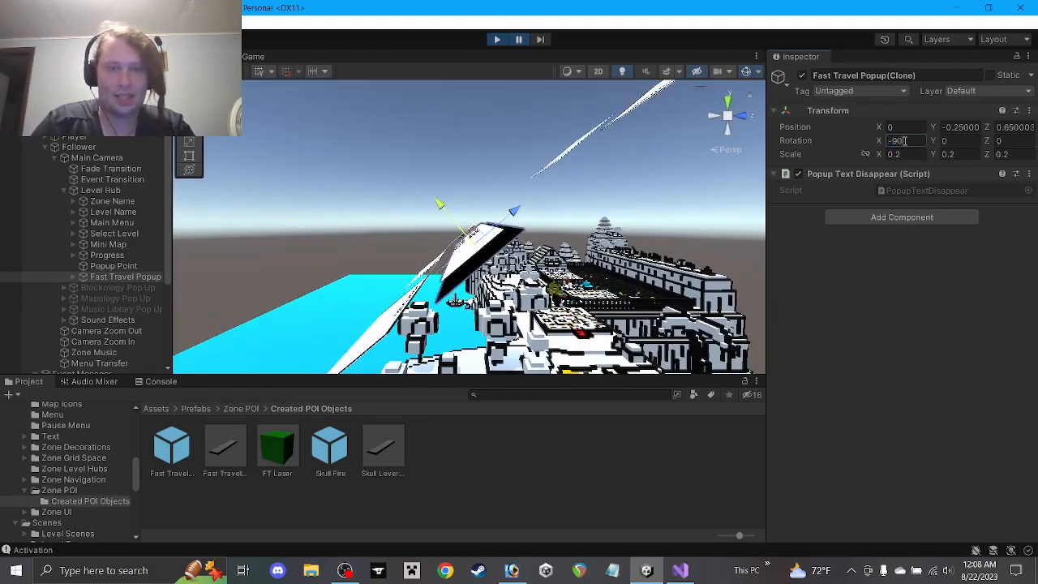
pyautogui.press('Return')
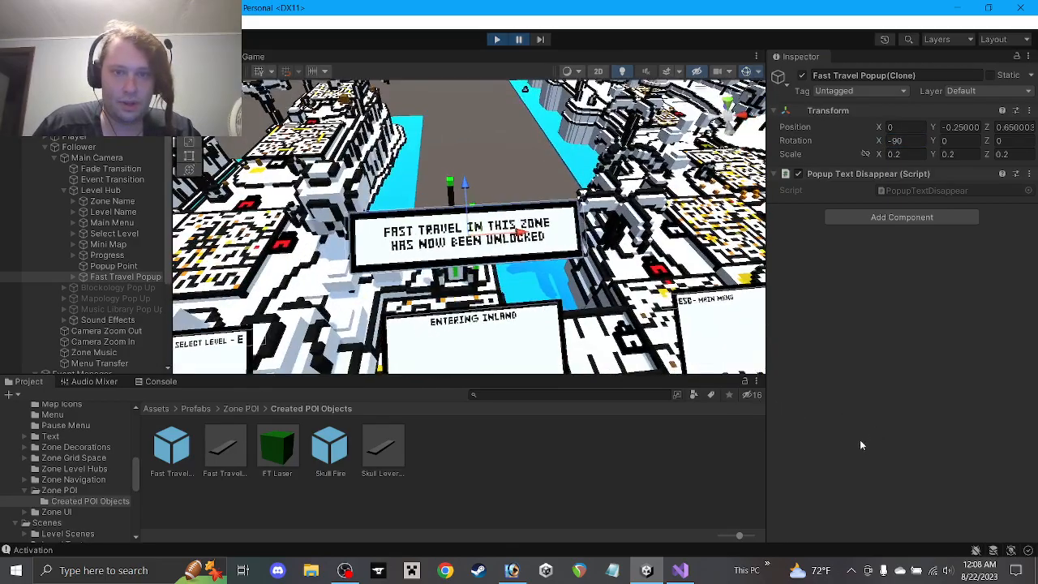
# Check the popup in the Game view, orbit it in the Scene view, then stop the play test
pyautogui.click(252, 58)
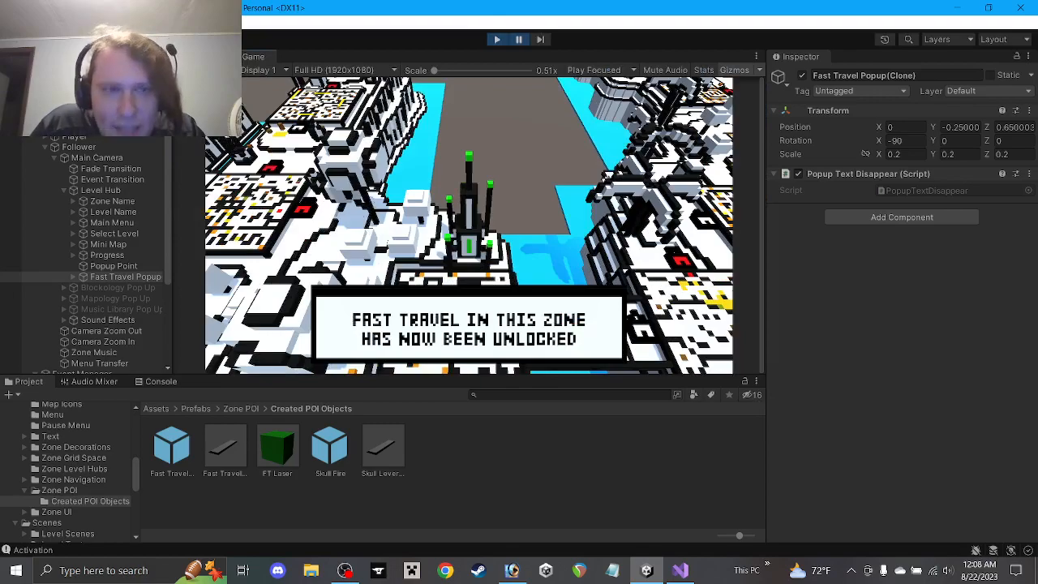
pyautogui.click(200, 57)
pyautogui.keyDown('alt'); pyautogui.moveTo(495, 260); pyautogui.dragTo(297, 157); pyautogui.keyUp('alt')
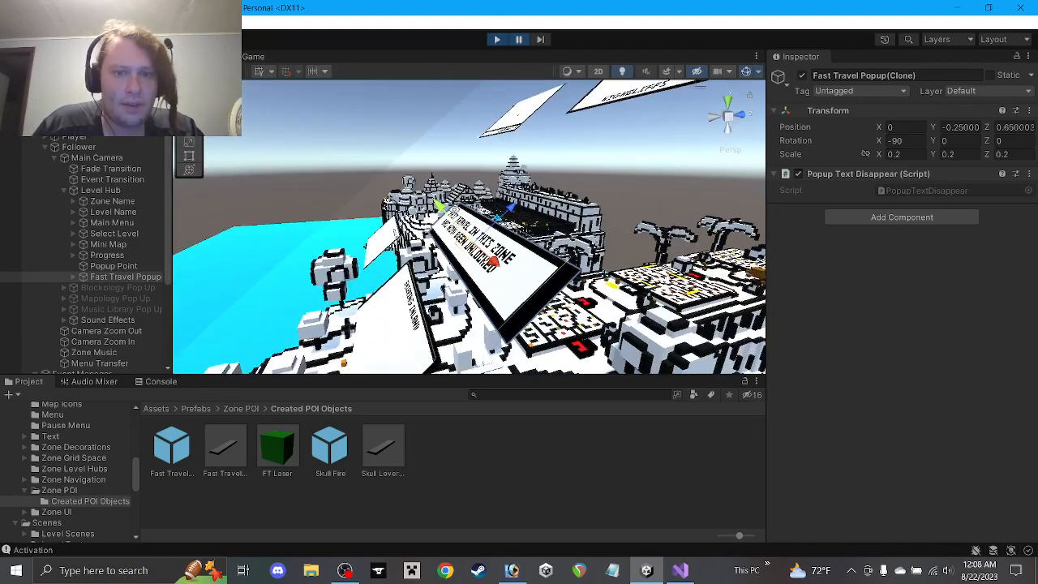
pyautogui.keyDown('alt'); pyautogui.moveTo(527, 194); pyautogui.dragTo(442, 91); pyautogui.keyUp('alt')
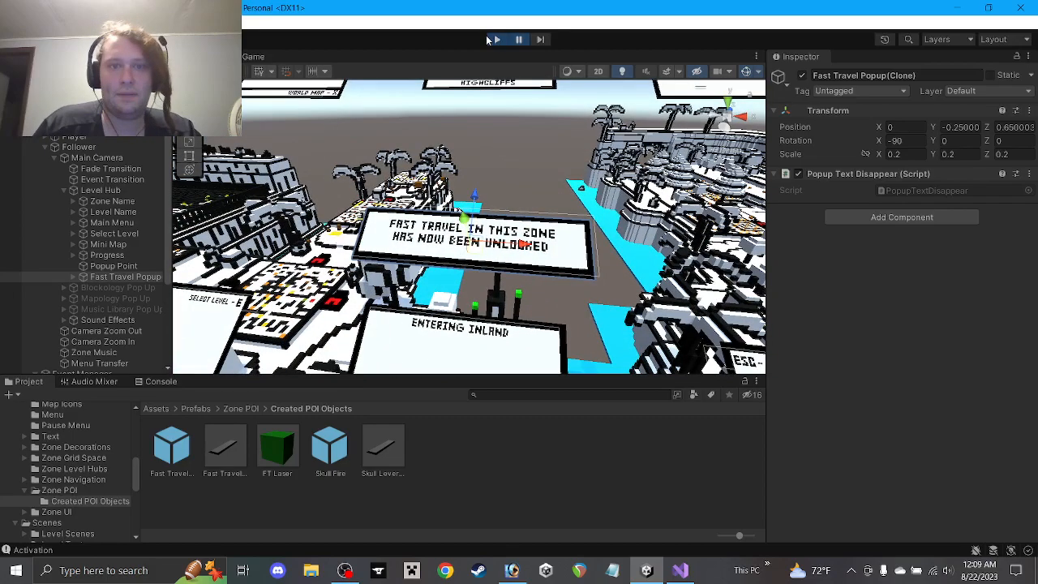
pyautogui.click(497, 40)
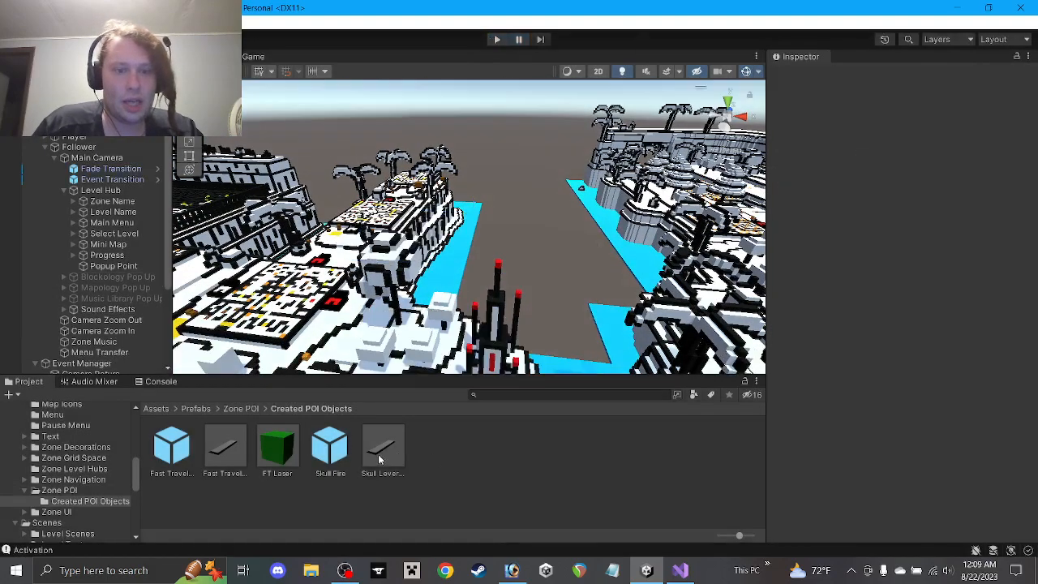
# In the Skull Lever Popup prefab, set Backdrop W Y to 0.01 and Canvas Pos Y to 0.02
pyautogui.doubleClick(375, 447)
pyautogui.keyDown('alt'); pyautogui.moveTo(436, 213); pyautogui.dragTo(531, 183); pyautogui.keyUp('alt')
pyautogui.click(85, 131)
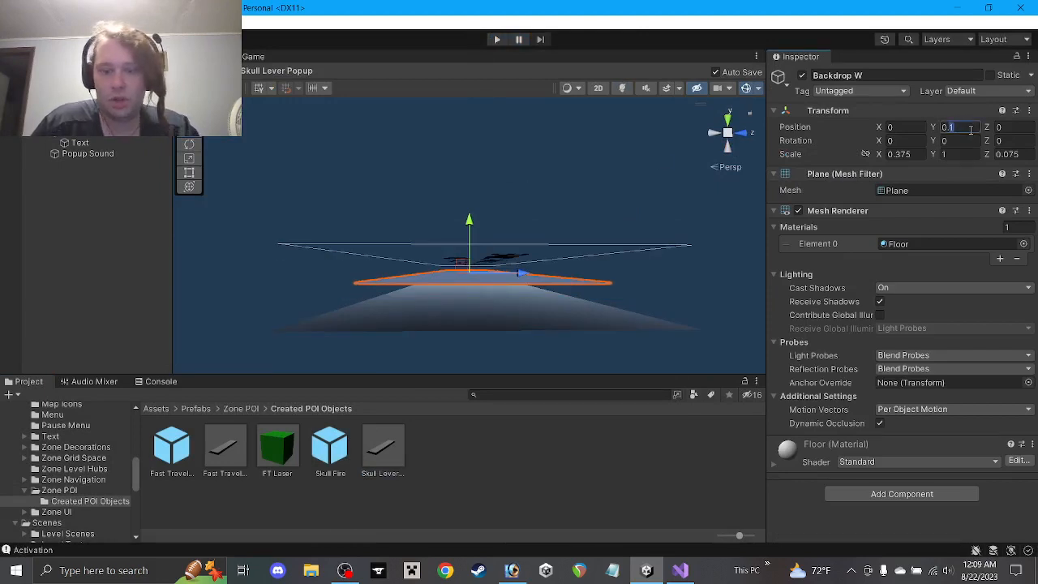
pyautogui.write('0.01')
pyautogui.moveTo(423, 195)
pyautogui.keyDown('alt'); pyautogui.mouseDown()
pyautogui.moveTo(424, 167)
pyautogui.moveTo(427, 232)
pyautogui.moveTo(428, 218)
pyautogui.moveTo(535, 215)
pyautogui.moveTo(415, 202)
pyautogui.mouseUp(); pyautogui.keyUp('alt')
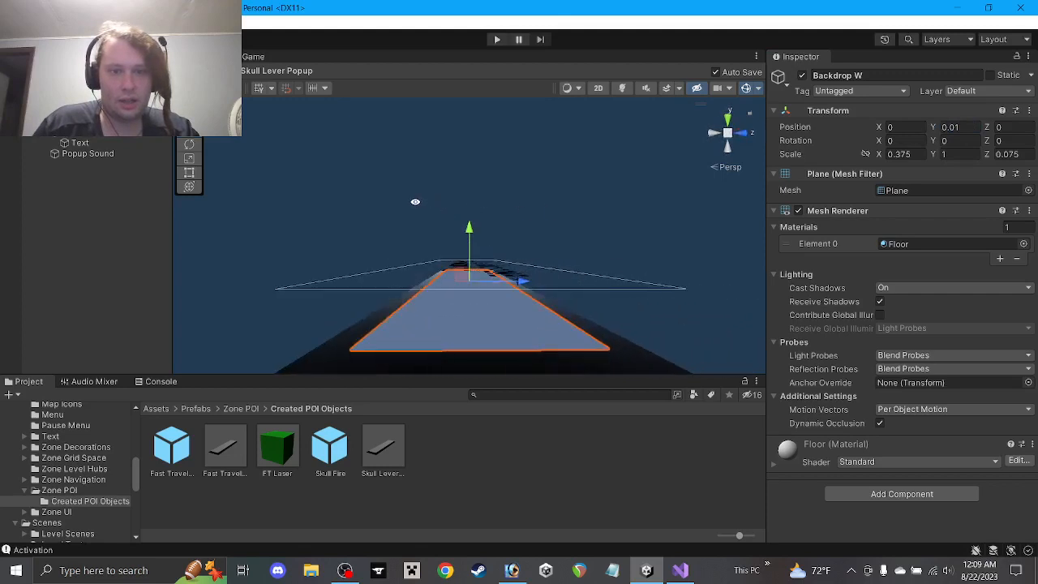
pyautogui.click(89, 145)
pyautogui.click(86, 132)
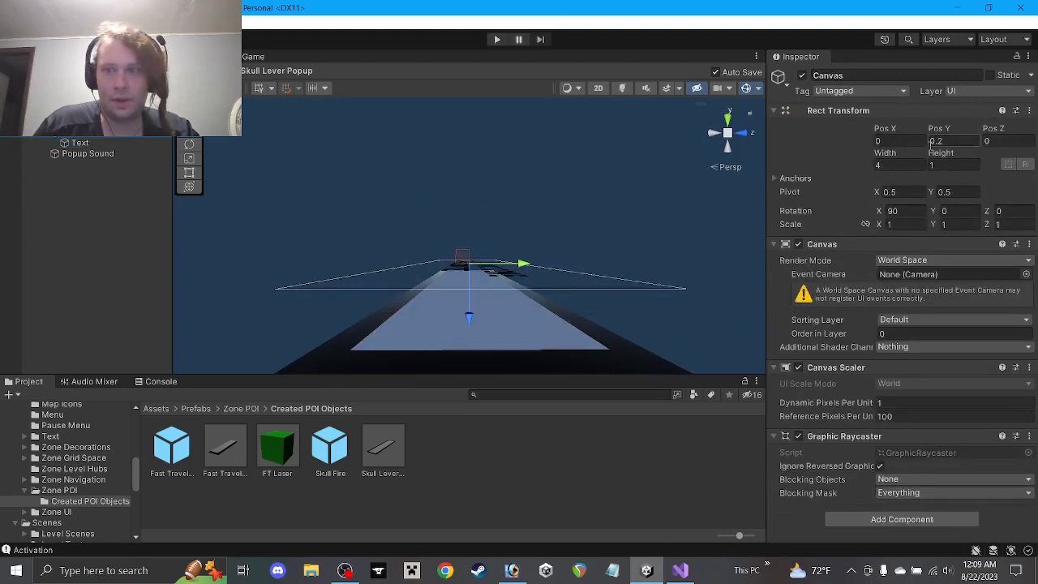
pyautogui.press('BackSpace')
pyautogui.write('1')
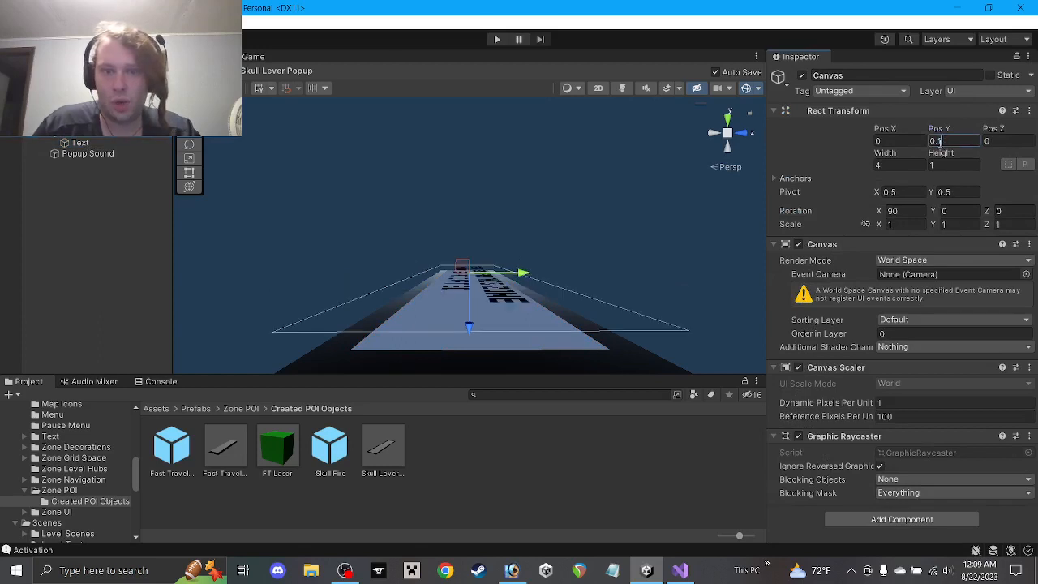
pyautogui.press('BackSpace')
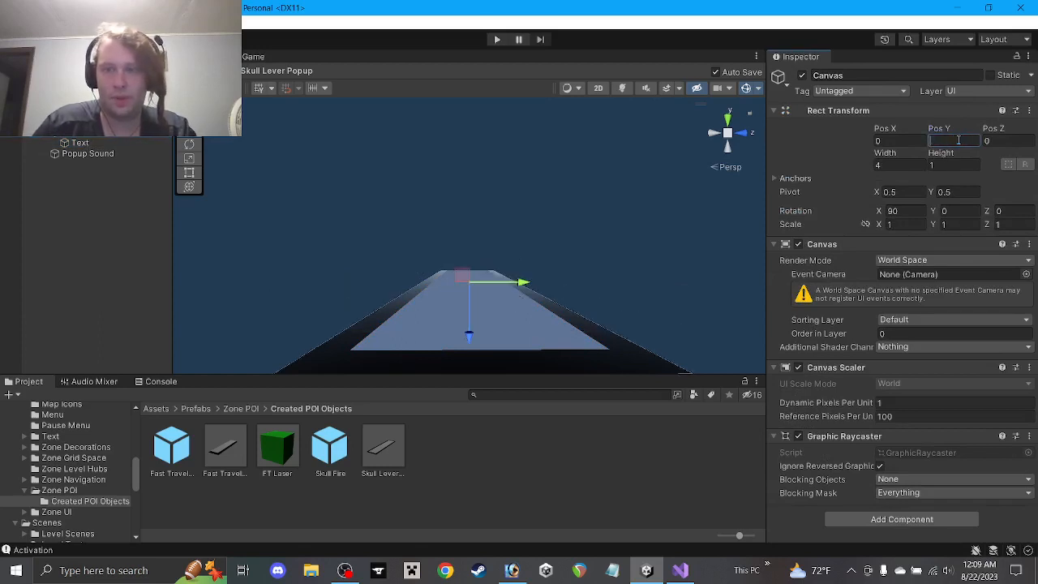
pyautogui.write('0.')
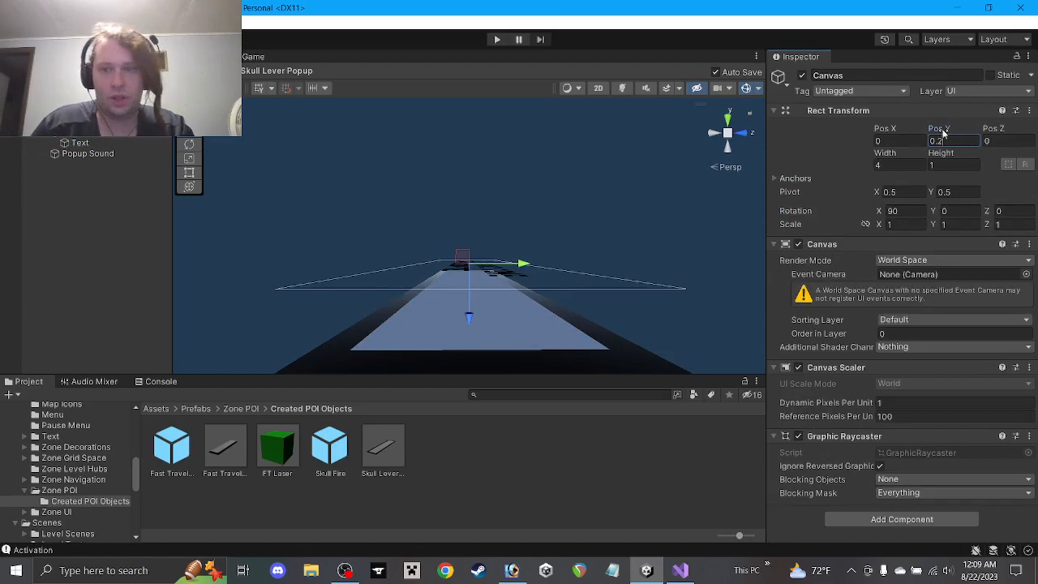
pyautogui.write('02')
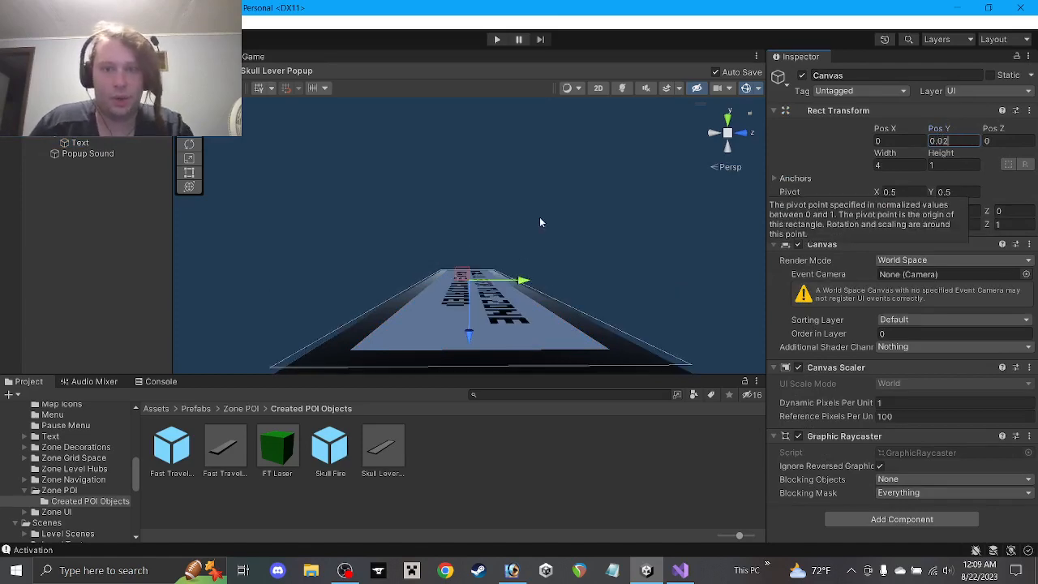
pyautogui.click(445, 225)
pyautogui.keyDown('alt'); pyautogui.moveTo(445, 225); pyautogui.dragTo(801, 534); pyautogui.keyUp('alt')
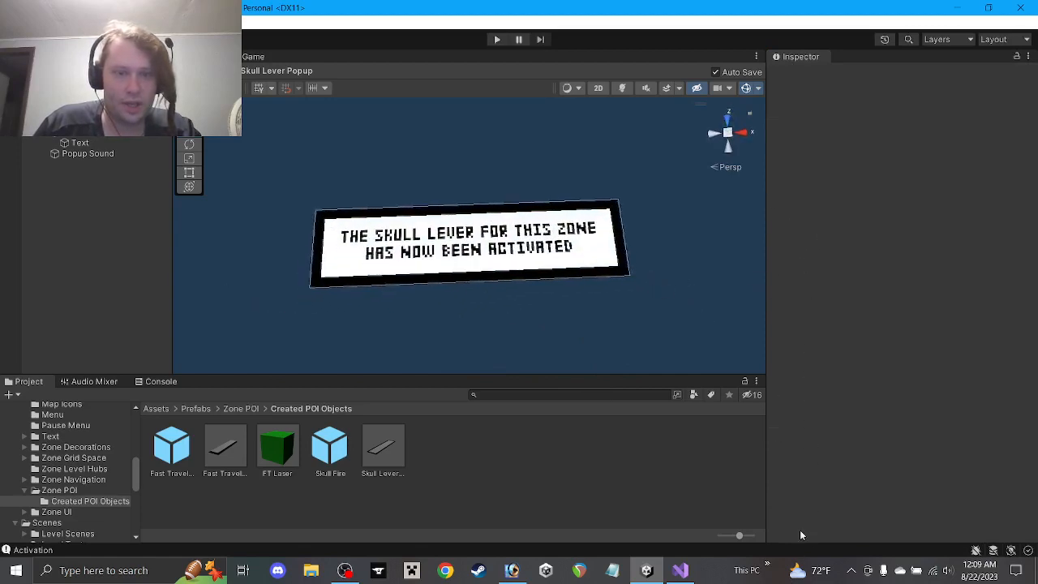
# Apply the same Backdrop W Y 0.01 and Canvas Pos Y 0.02 to the Fast Travel Popup prefab
pyautogui.doubleClick(228, 441)
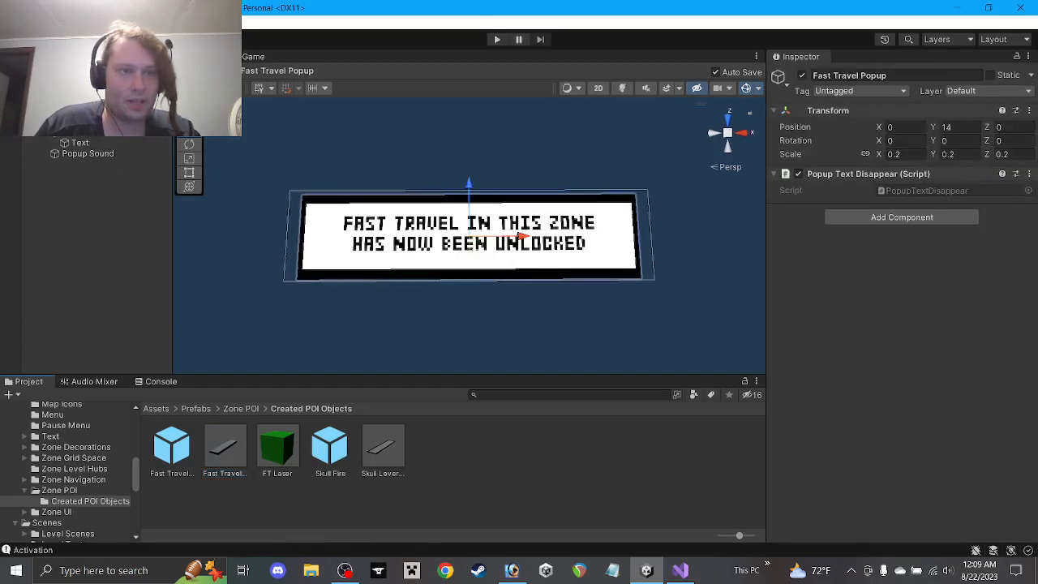
pyautogui.click(87, 132)
pyautogui.click(964, 128)
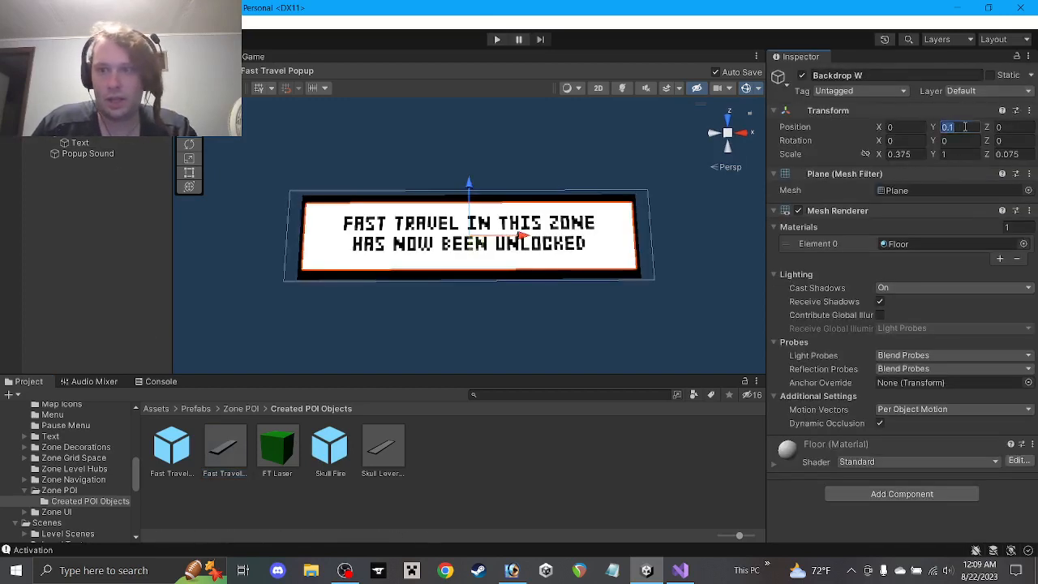
pyautogui.write('0.01')
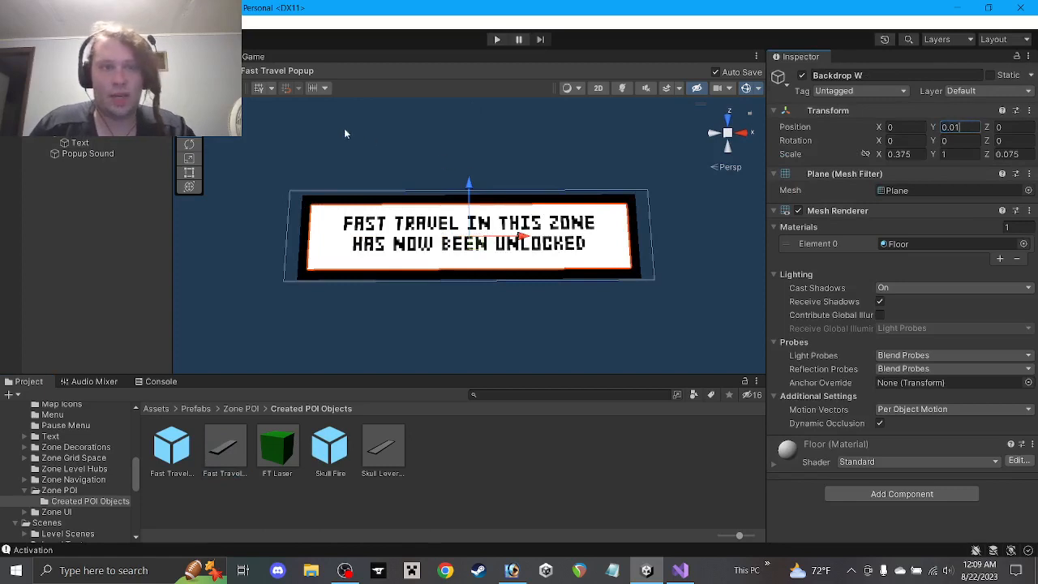
pyautogui.click(79, 134)
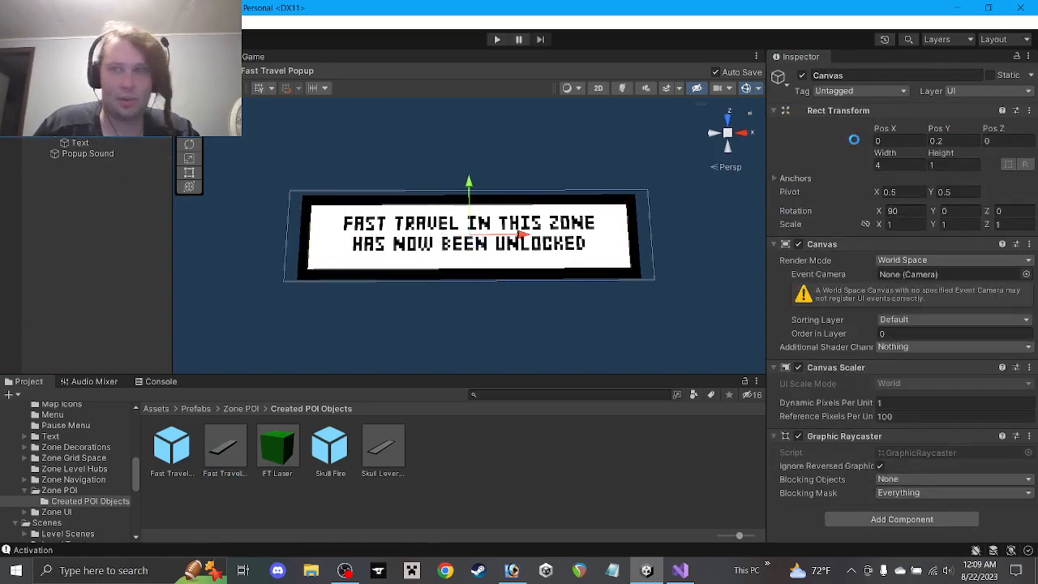
pyautogui.click(939, 141)
pyautogui.write('0.02')
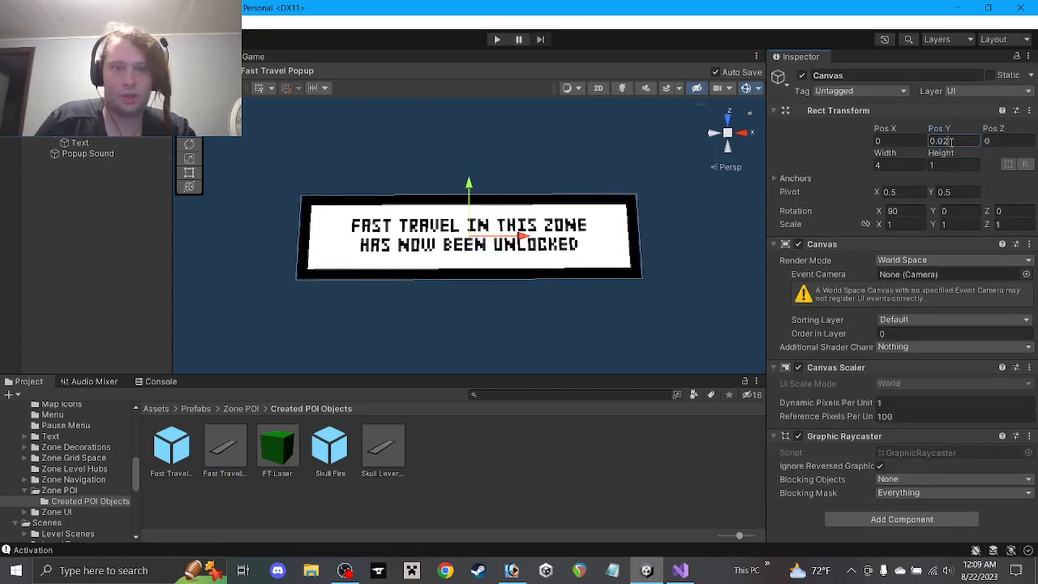
pyautogui.click(344, 169)
pyautogui.click(8, 87)
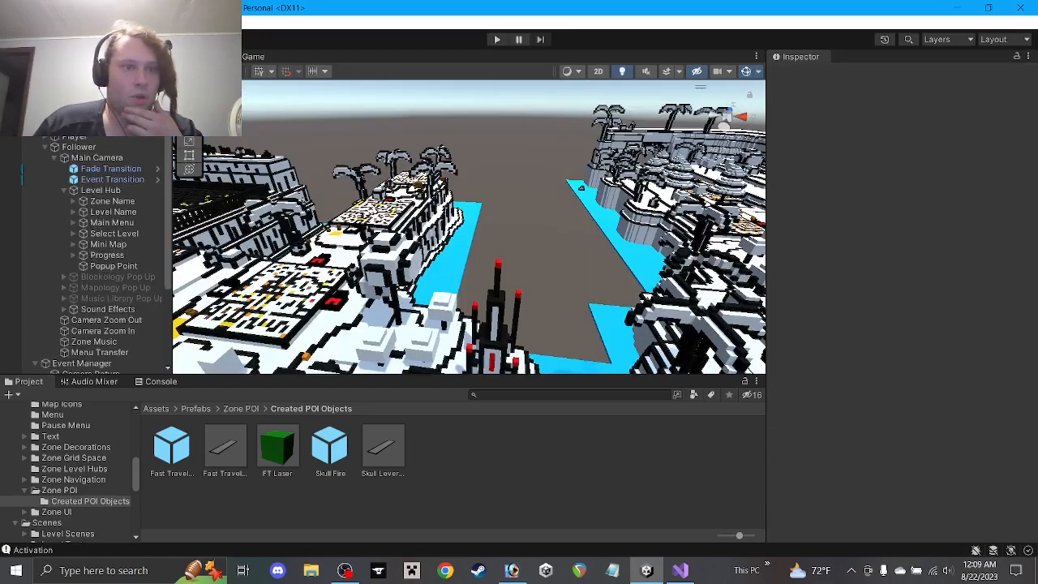
# Play, pause, and set the spawned Fast Travel Popup clone's X rotation to -90
pyautogui.click(497, 40)
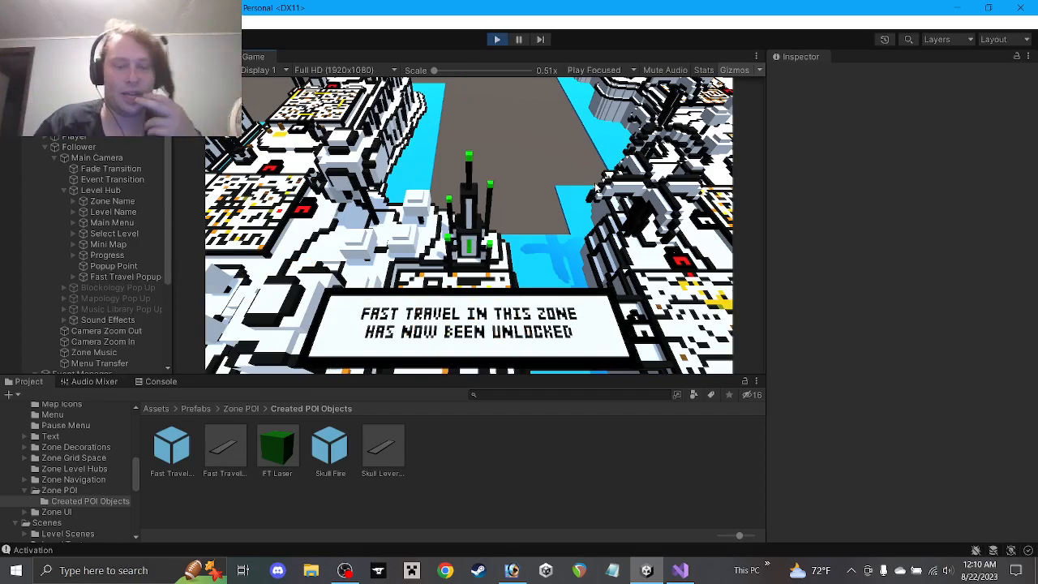
pyautogui.click(520, 39)
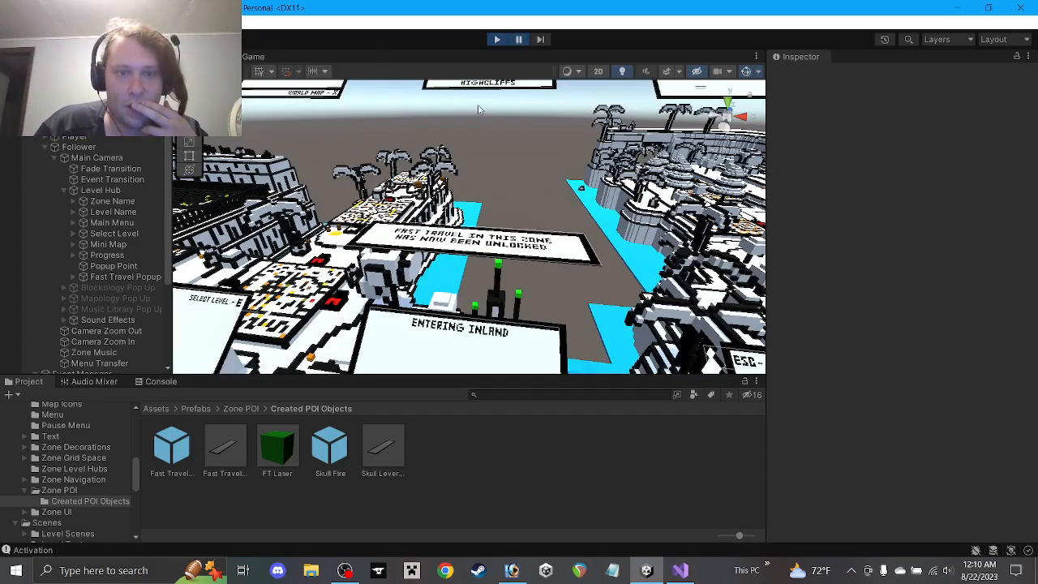
pyautogui.keyDown('alt'); pyautogui.moveTo(550, 244); pyautogui.dragTo(266, 169); pyautogui.keyUp('alt')
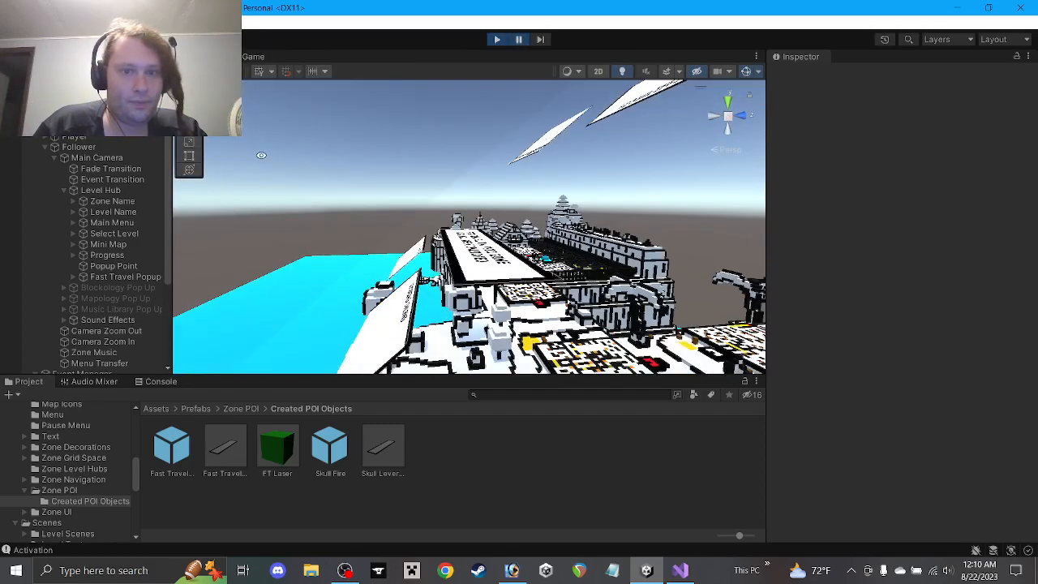
pyautogui.click(104, 257)
pyautogui.click(105, 268)
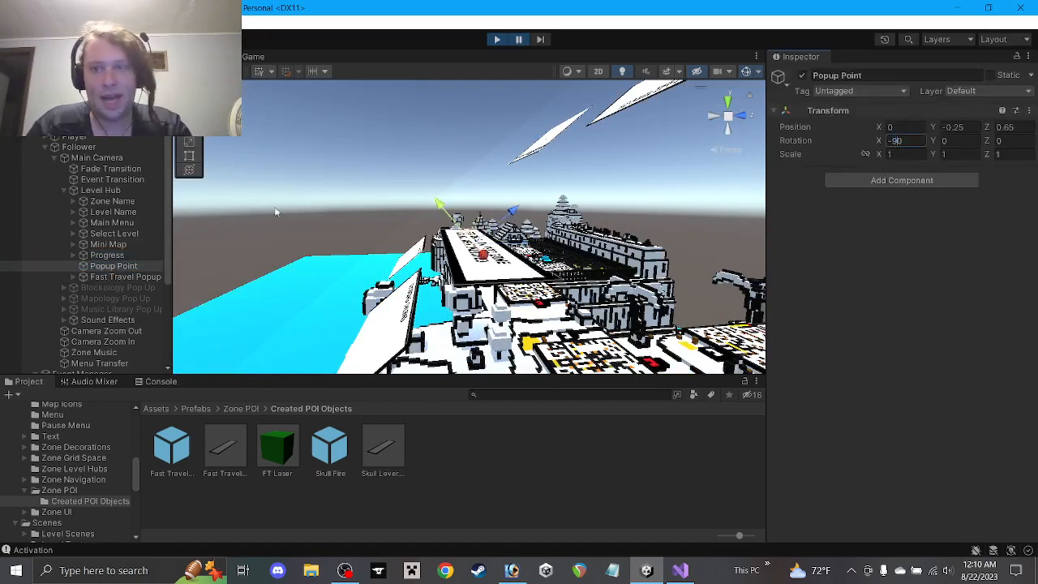
pyautogui.click(132, 278)
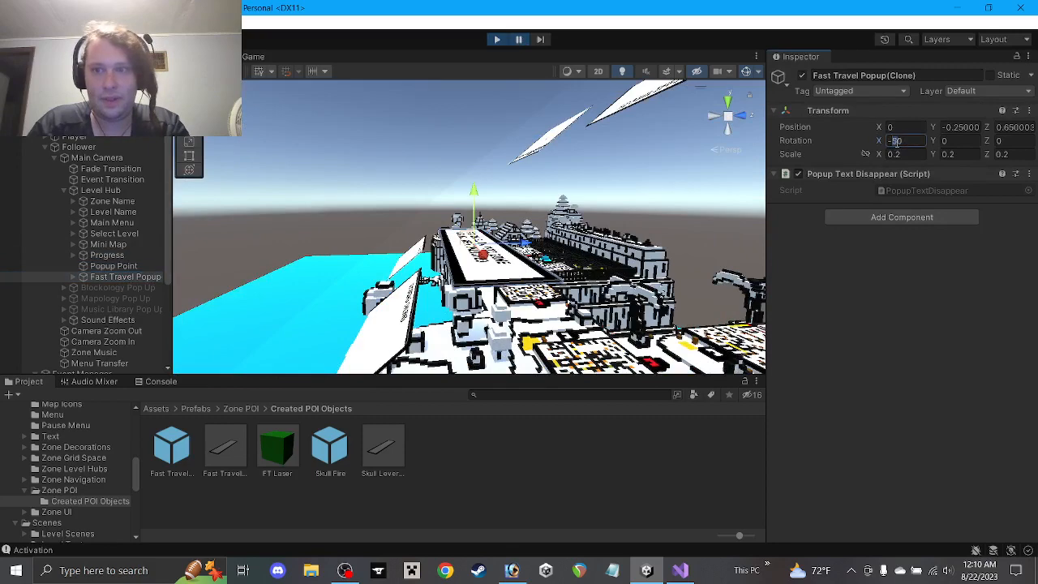
pyautogui.write('-90')
# Check the upright popup in the Game view, stop playing, and select Popup Point
pyautogui.click(256, 59)
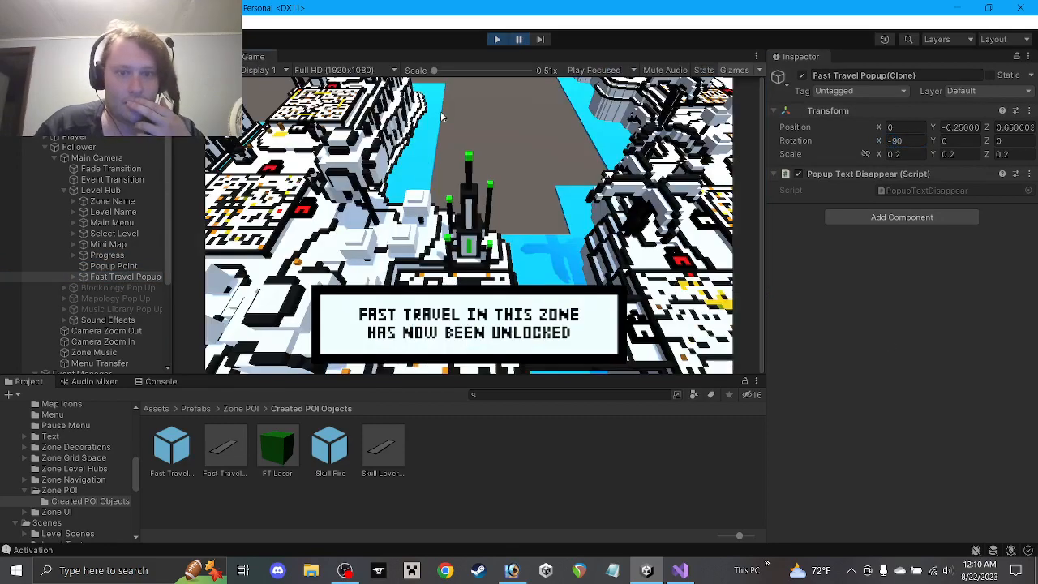
pyautogui.click(497, 39)
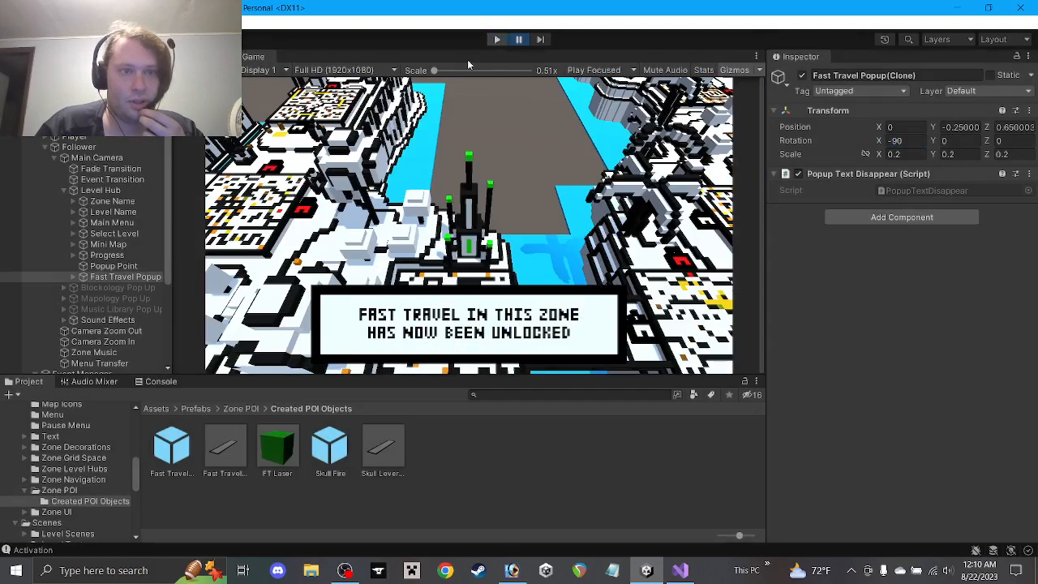
pyautogui.click(122, 266)
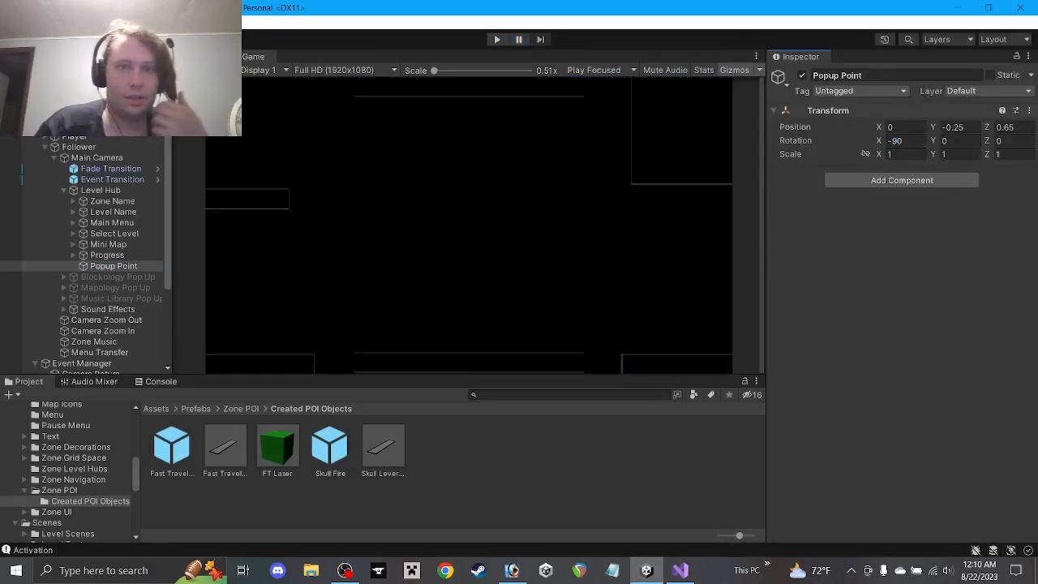
# Return to the Scene view, run play mode once more, then stop it
pyautogui.click(197, 57)
pyautogui.click(496, 39)
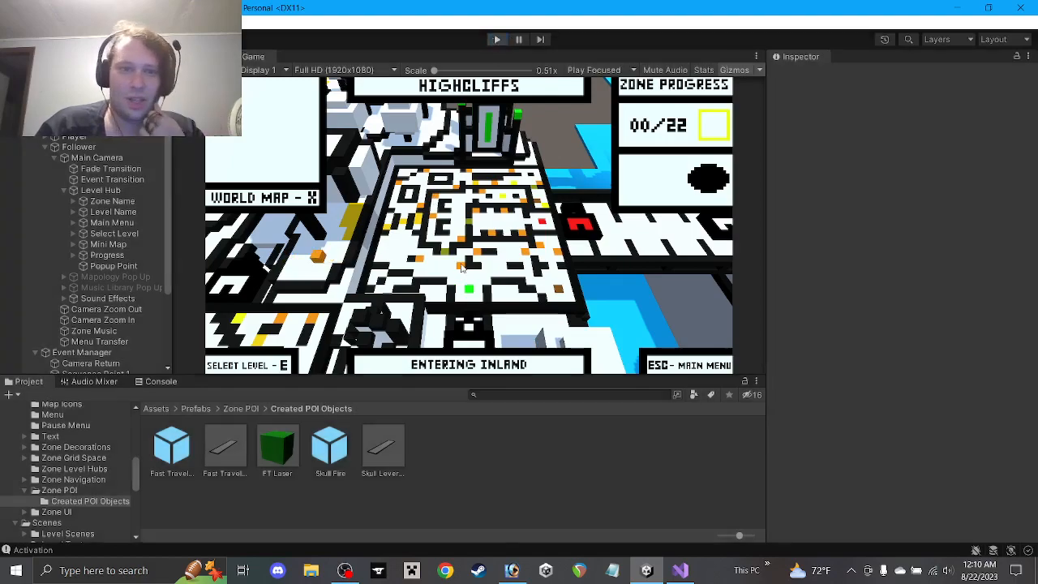
pyautogui.click(497, 39)
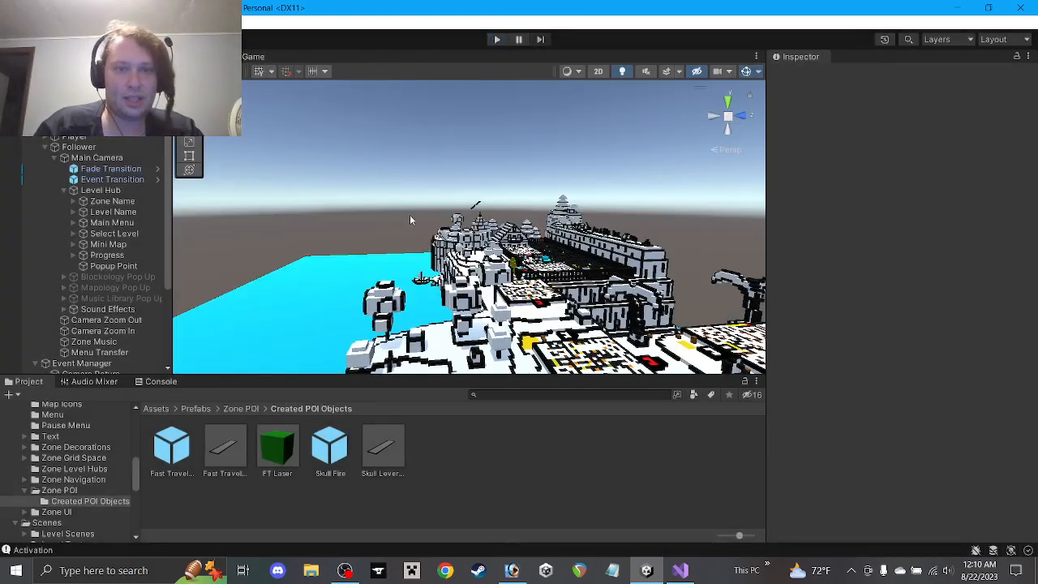
# Orbit, pan and zoom over the hub islands, then bring up Data.cs in Visual Studio
pyautogui.keyDown('alt'); pyautogui.moveTo(382, 201); pyautogui.dragTo(444, 258); pyautogui.keyUp('alt')
pyautogui.scroll(3, 444, 258)
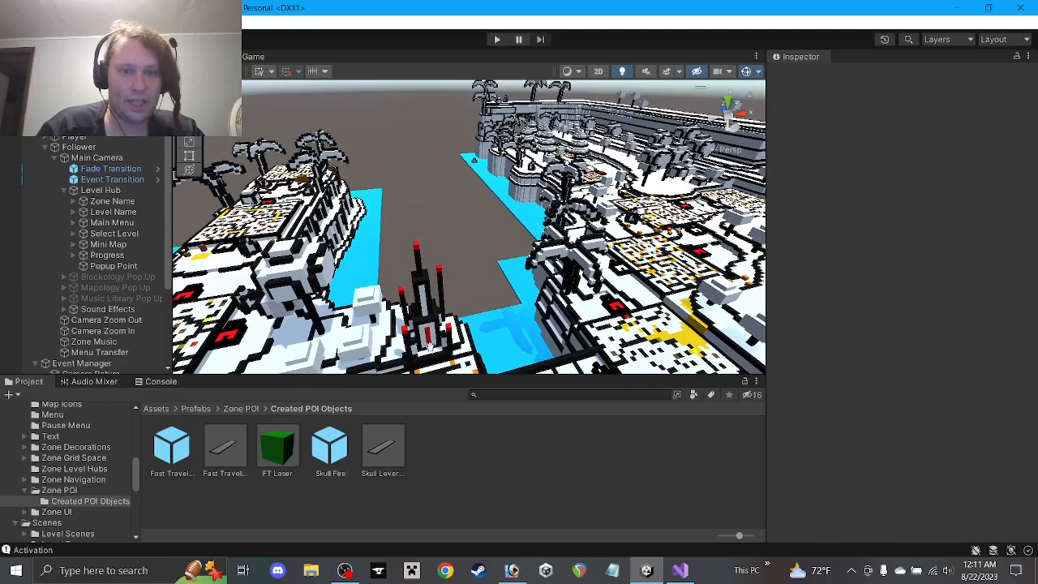
pyautogui.moveTo(430, 348); pyautogui.dragTo(473, 216, button='middle')
pyautogui.scroll(-6, 474, 218)
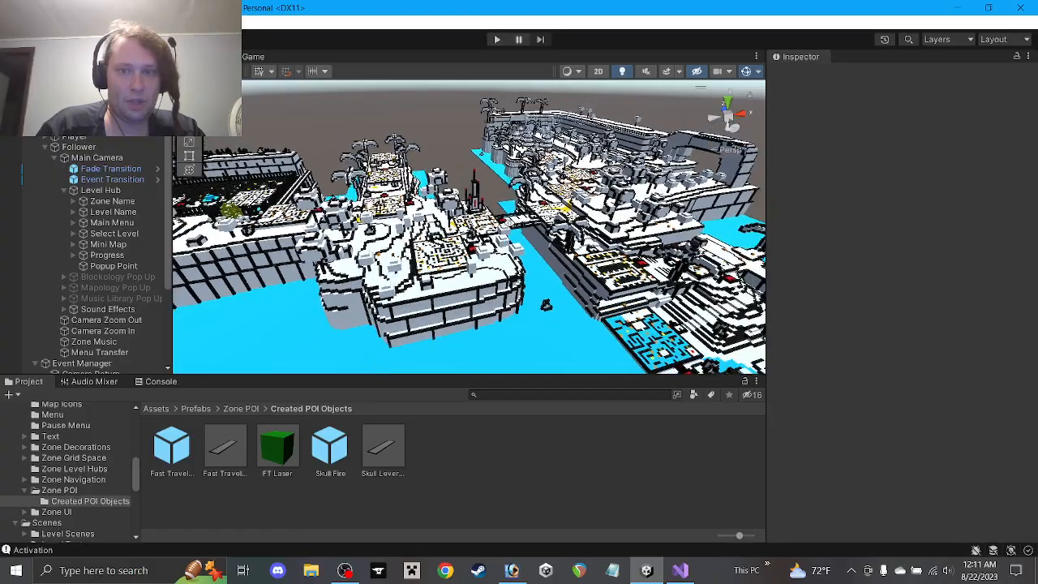
pyautogui.keyDown('alt'); pyautogui.moveTo(474, 217); pyautogui.dragTo(428, 252); pyautogui.keyUp('alt')
pyautogui.moveTo(444, 255); pyautogui.dragTo(537, 256, button='middle')
pyautogui.keyDown('alt'); pyautogui.moveTo(529, 258); pyautogui.dragTo(539, 276); pyautogui.keyUp('alt')
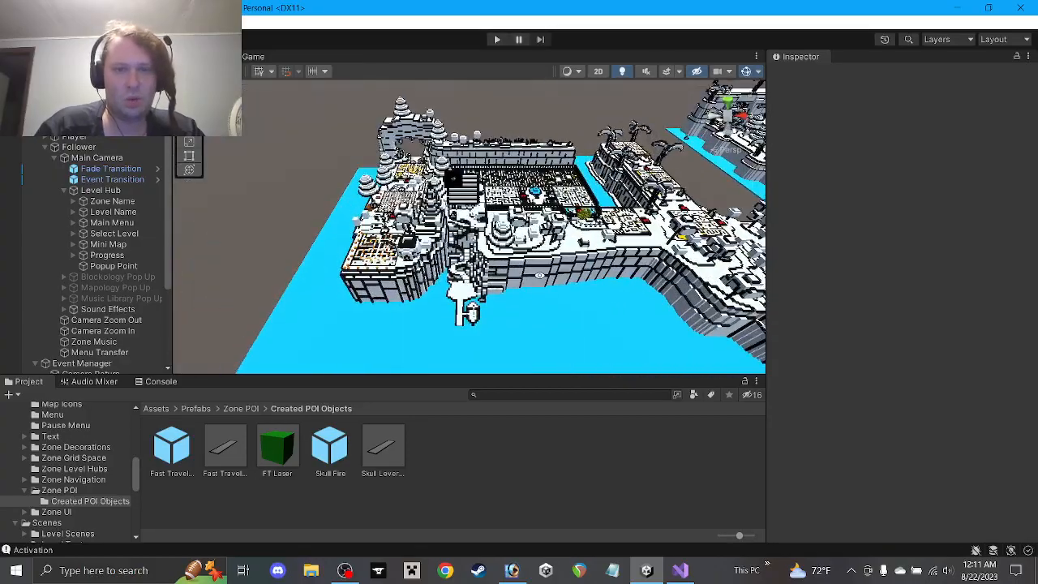
pyautogui.moveTo(468, 260); pyautogui.dragTo(495, 237, button='middle')
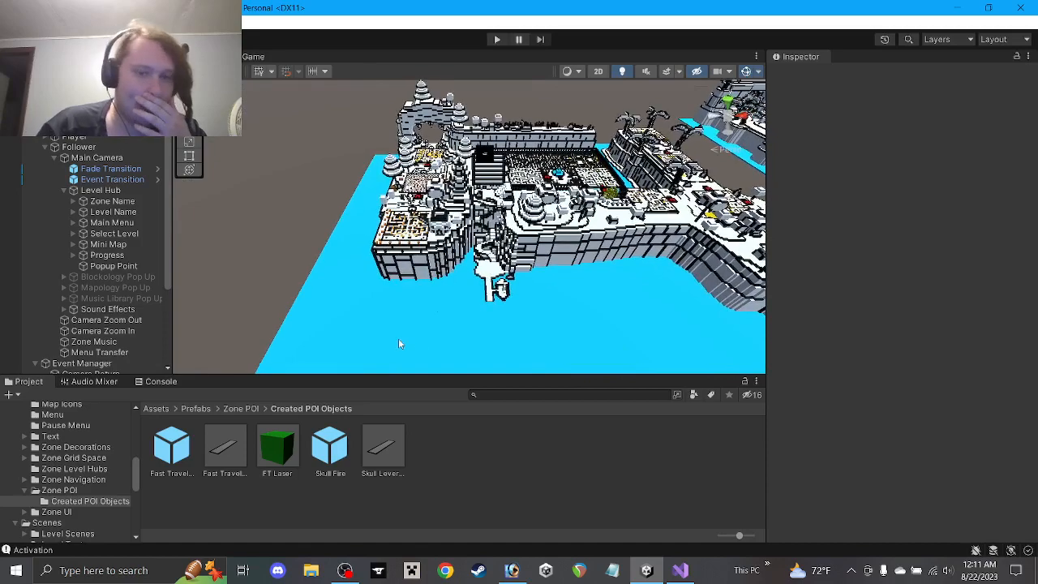
pyautogui.click(680, 571)
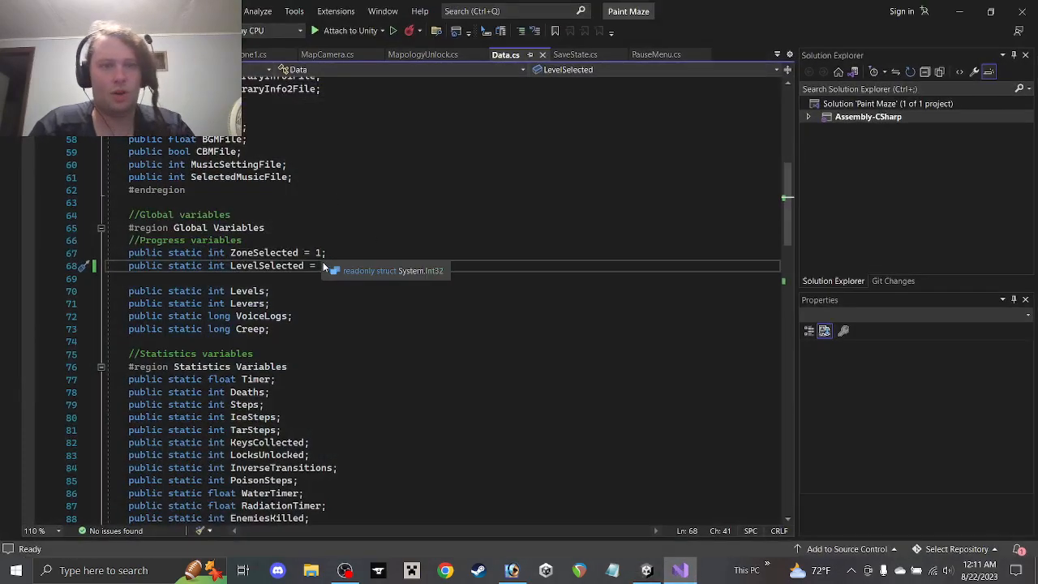
# Remove the '= 6' starting value from LevelSelected on line 68 and save Data.cs
pyautogui.click(327, 265)
pyautogui.moveTo(327, 266); pyautogui.dragTo(310, 268)
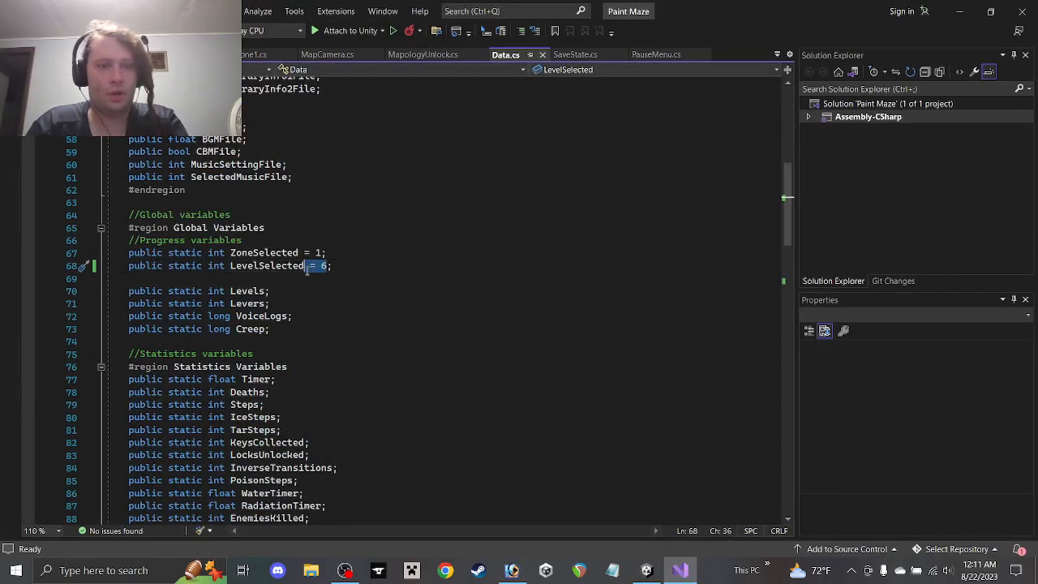
pyautogui.press('BackSpace')
pyautogui.hotkey('ctrl', 's')
# Remove the '= 3' starting value from SpecialEvent1, save, and return to Unity
pyautogui.scroll(-13, 340, 251)
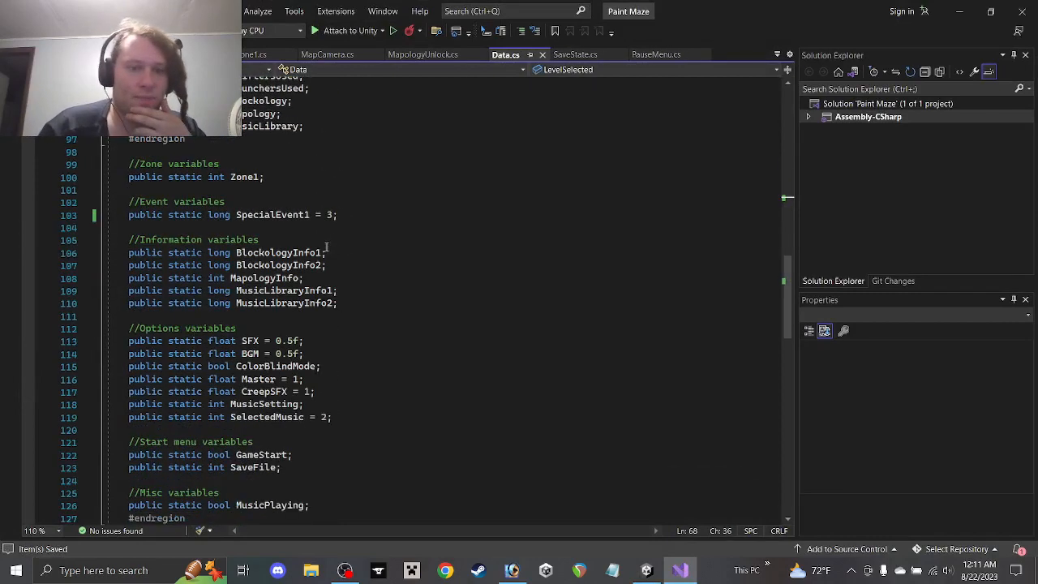
pyautogui.moveTo(332, 218); pyautogui.dragTo(322, 216)
pyautogui.press('BackSpace')
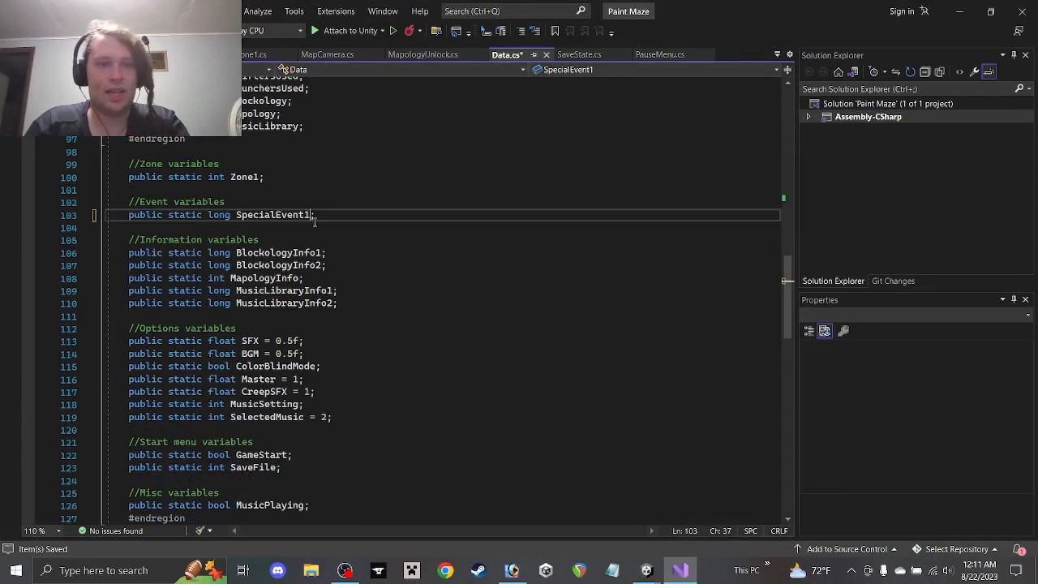
pyautogui.hotkey('ctrl', 's')
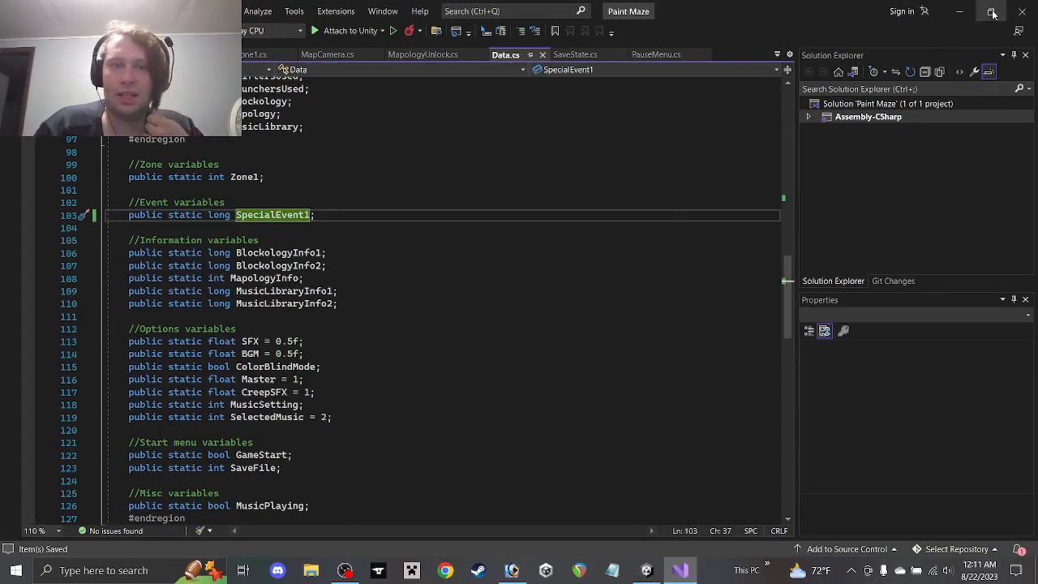
pyautogui.scroll(12, 600, 192)
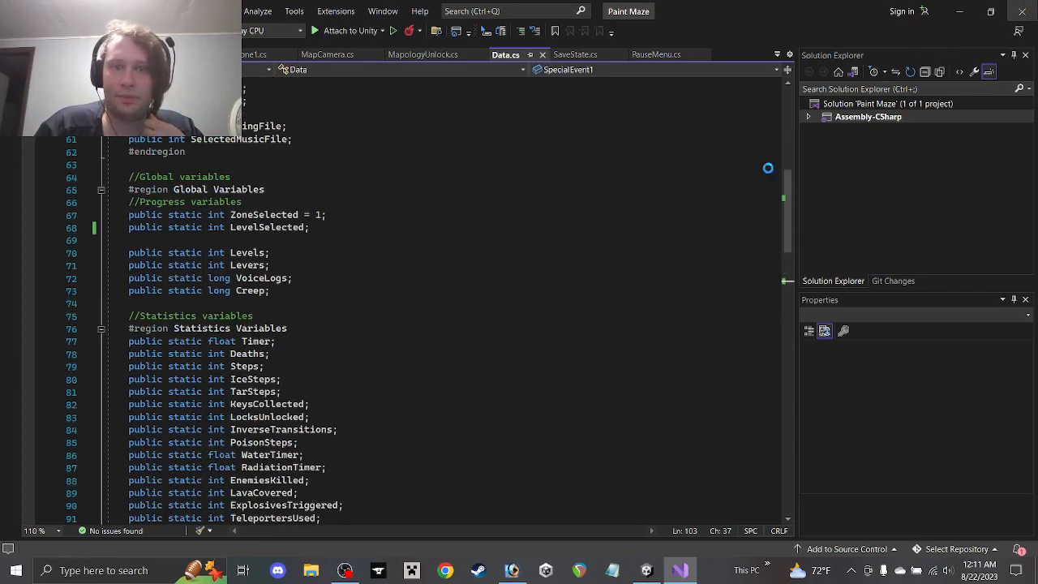
pyautogui.hotkey('alt', 'Tab')
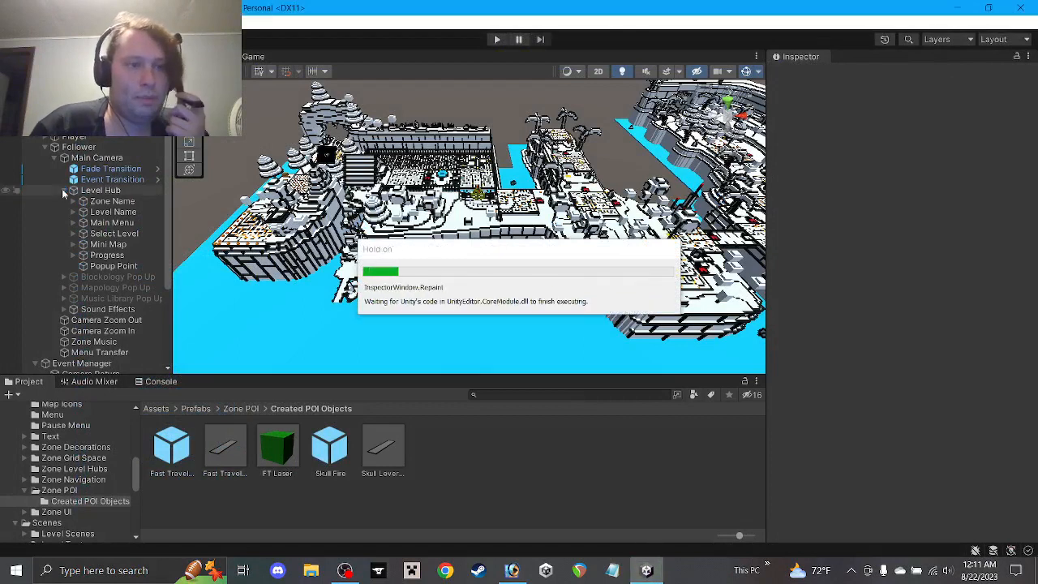
# Collapse the Level Hub, Main Camera and Event Manager items in the Hierarchy
pyautogui.click(63, 190)
pyautogui.click(53, 157)
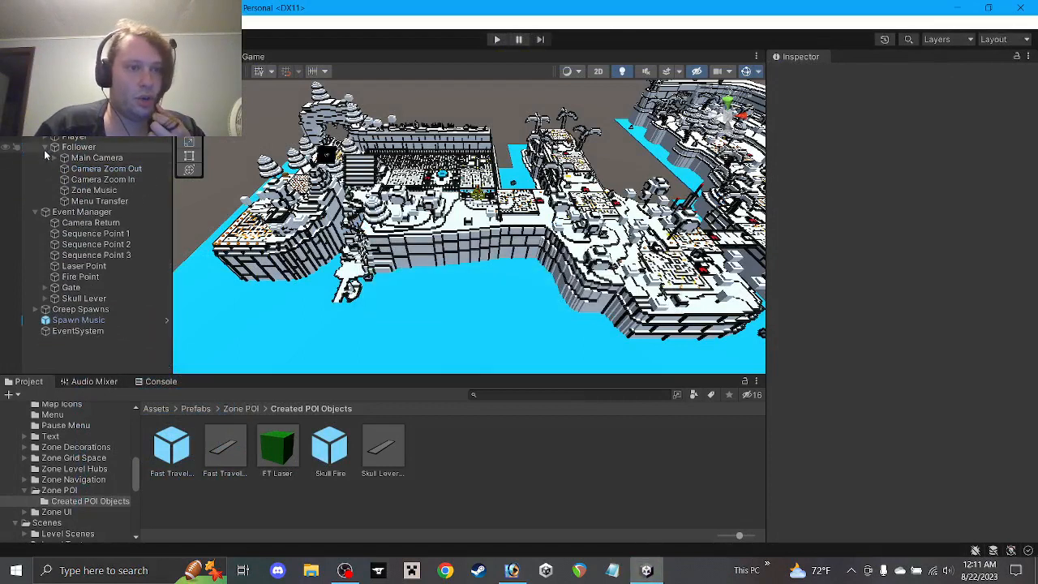
pyautogui.scroll(-3, 46, 155)
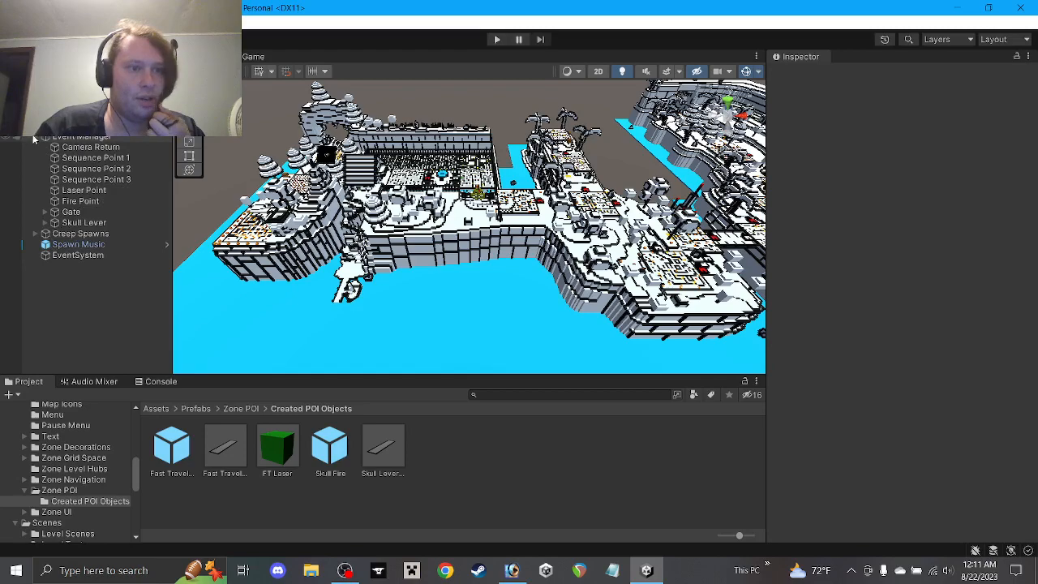
pyautogui.click(35, 138)
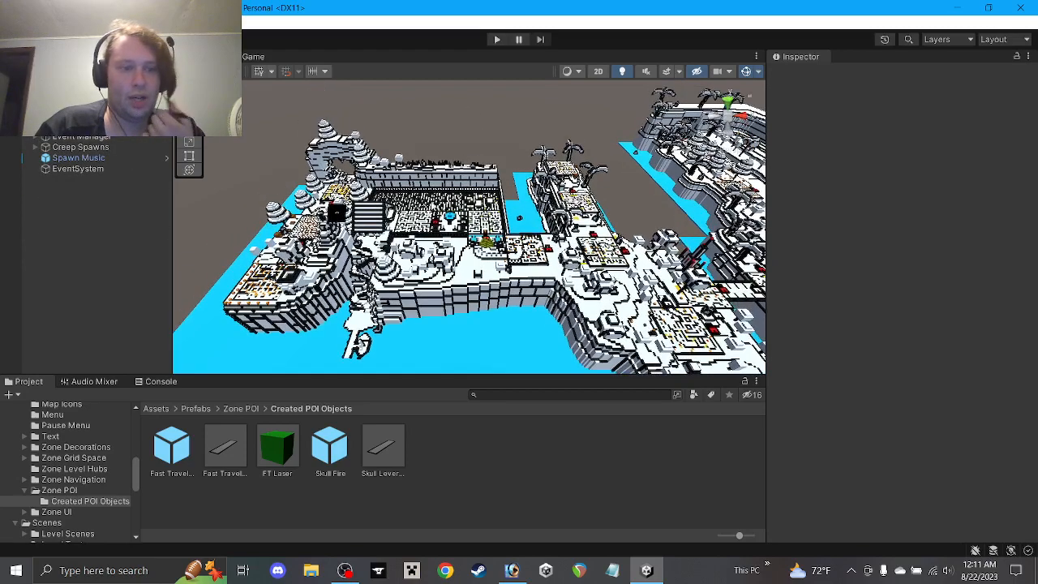
# Build the Windows player from Build Settings into the Paint Maze folder
pyautogui.click(12, 23)
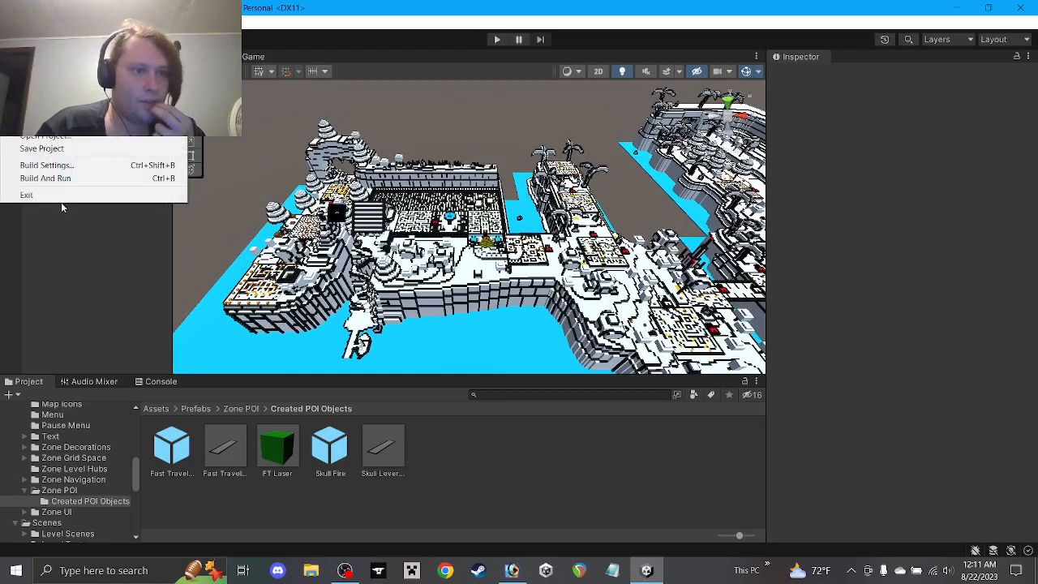
pyautogui.click(109, 165)
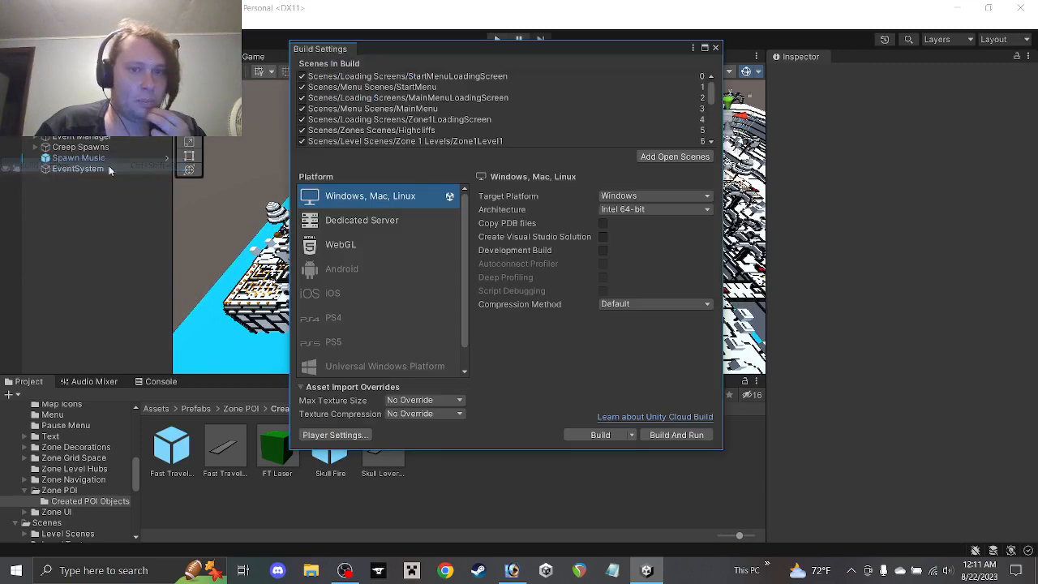
pyautogui.click(598, 435)
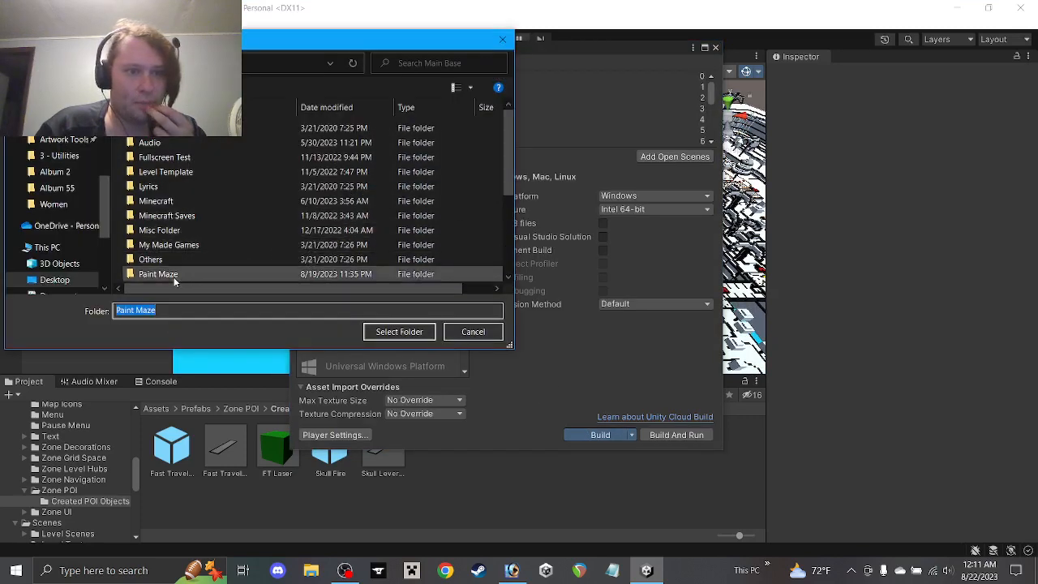
pyautogui.scroll(-3, 187, 240)
pyautogui.scroll(3, 187, 235)
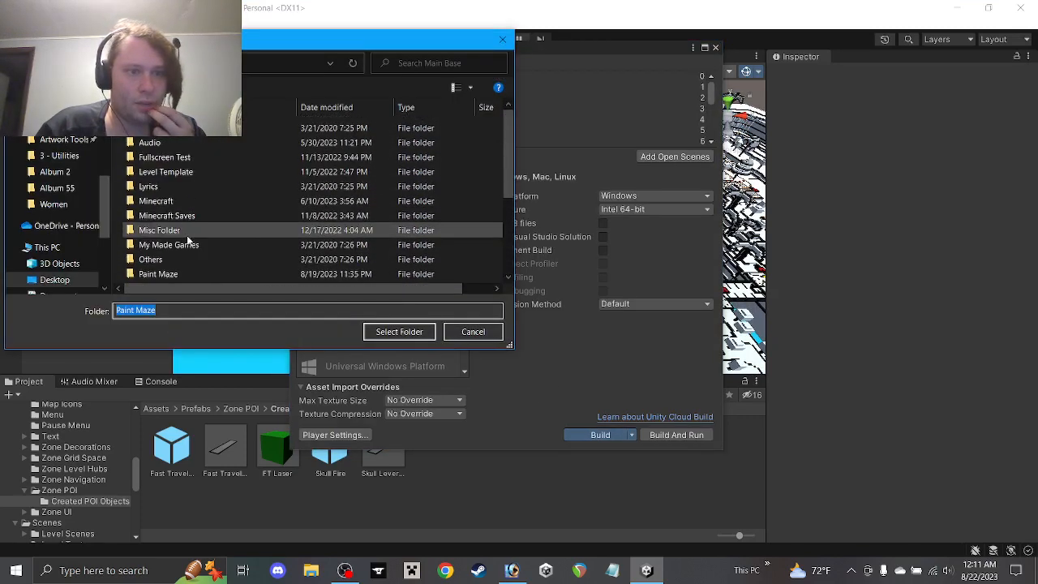
pyautogui.scroll(-1, 188, 241)
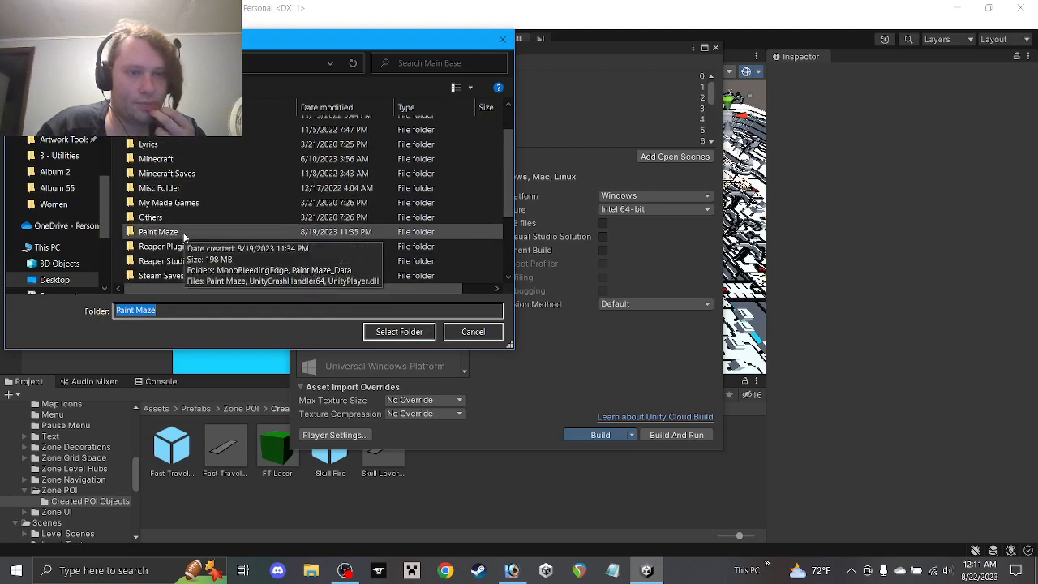
pyautogui.doubleClick(184, 234)
pyautogui.click(20, 63)
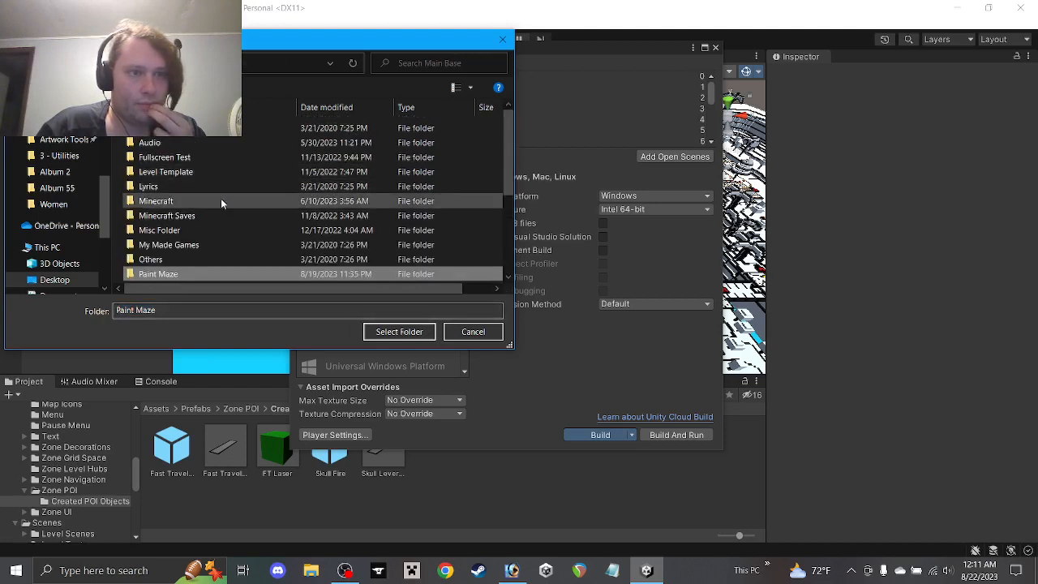
pyautogui.click(391, 331)
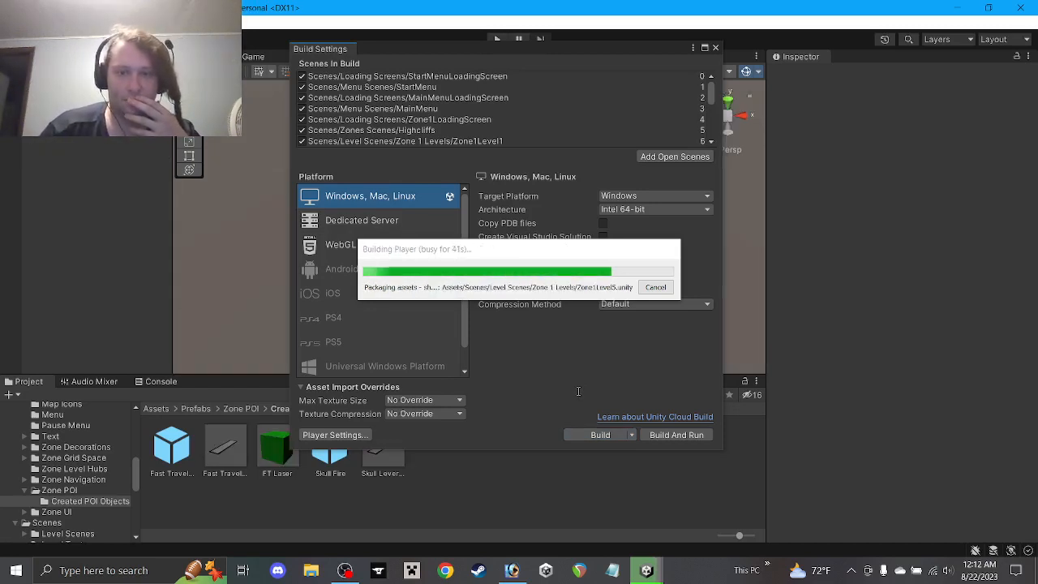
# After the build succeeds in 46 seconds, close Build Settings and view the Paint Maze build folder
pyautogui.moveTo(365, 568)
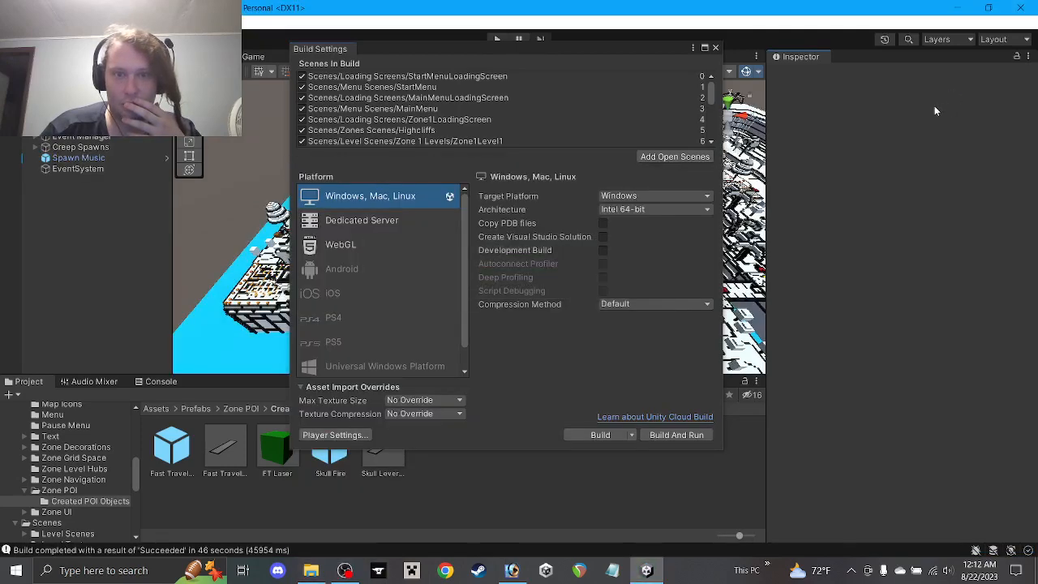
pyautogui.click(717, 49)
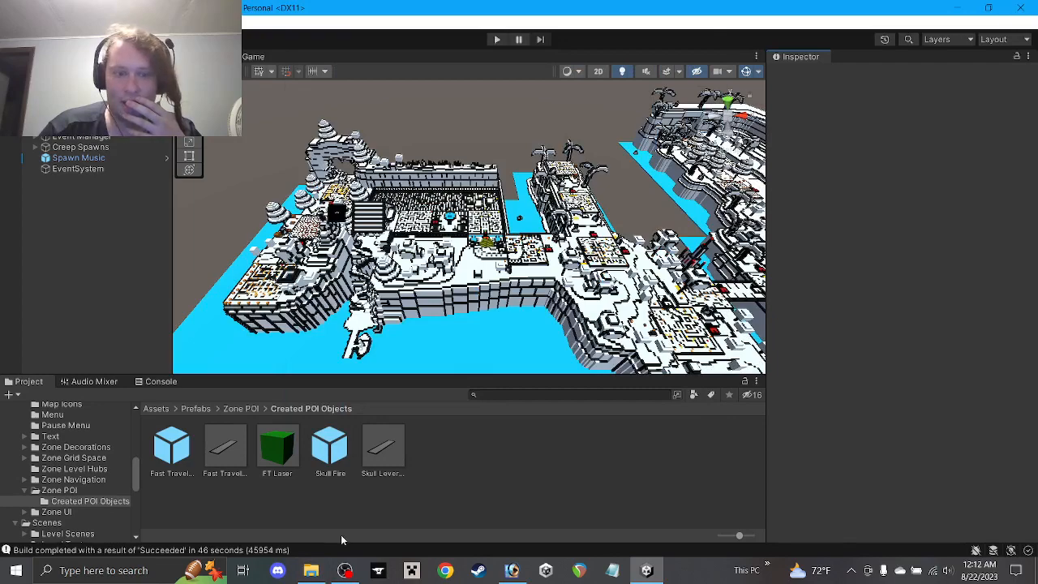
pyautogui.click(311, 570)
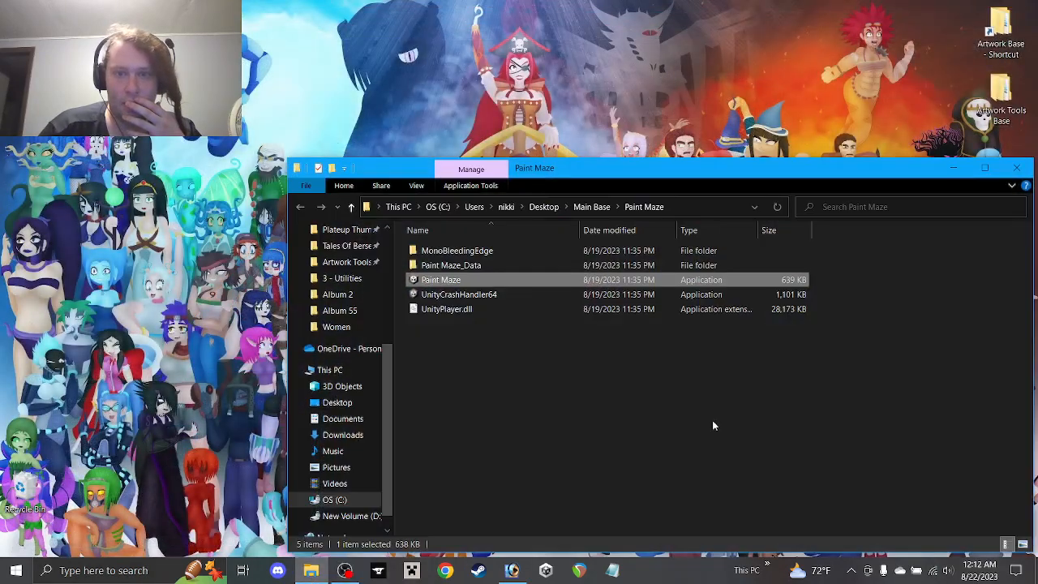
pyautogui.click(1015, 168)
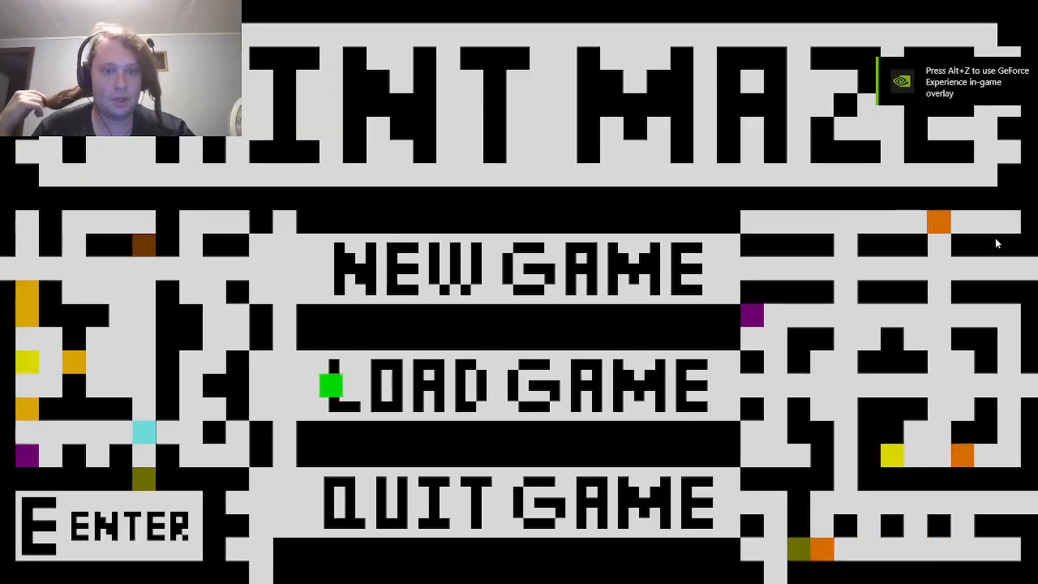
# Load save File 1 from the Load Game list to enter the level hub
pyautogui.press('e')
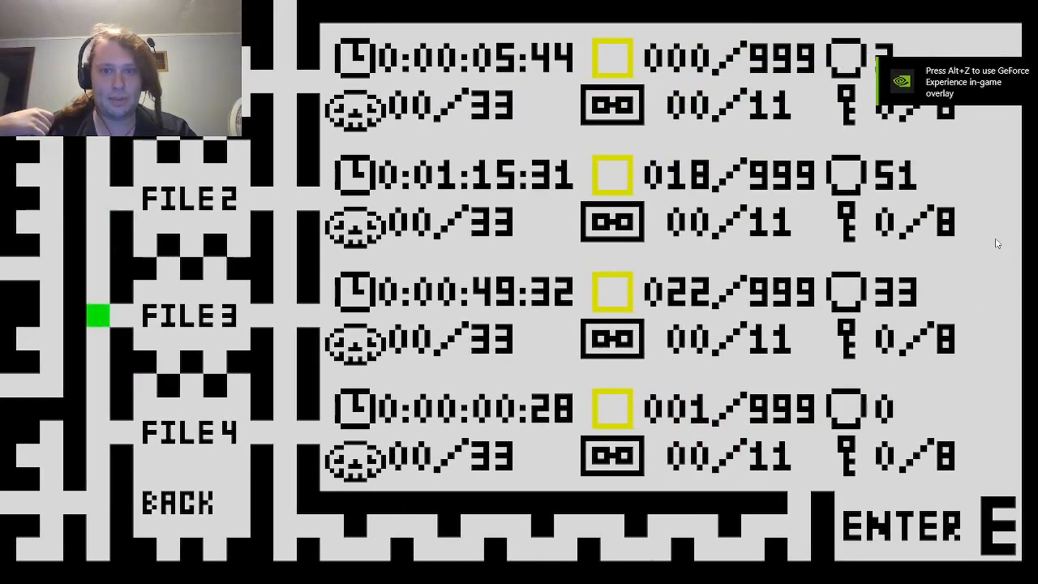
pyautogui.press('Up')
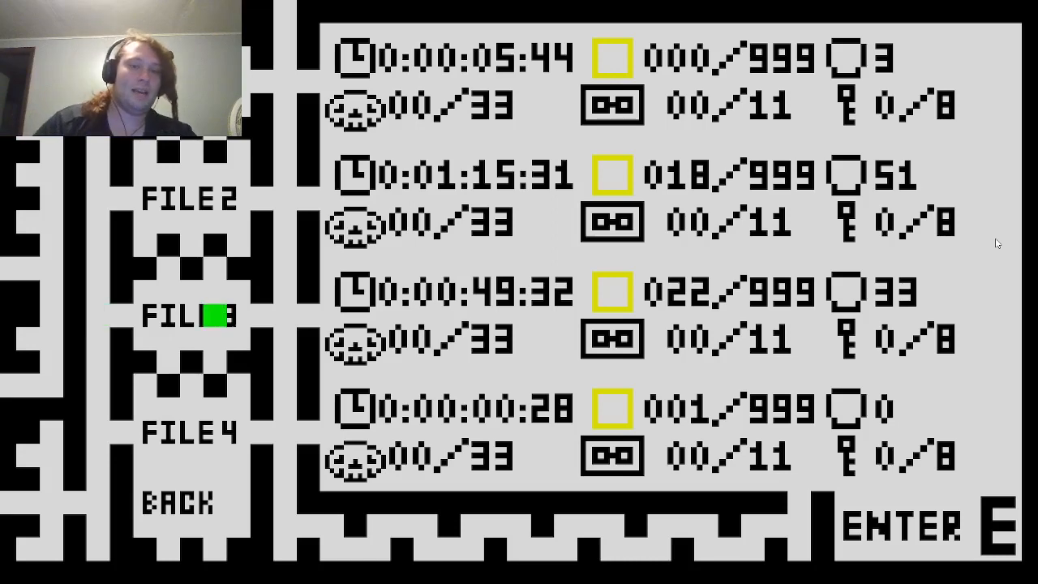
pyautogui.press('w')
pyautogui.press('e')
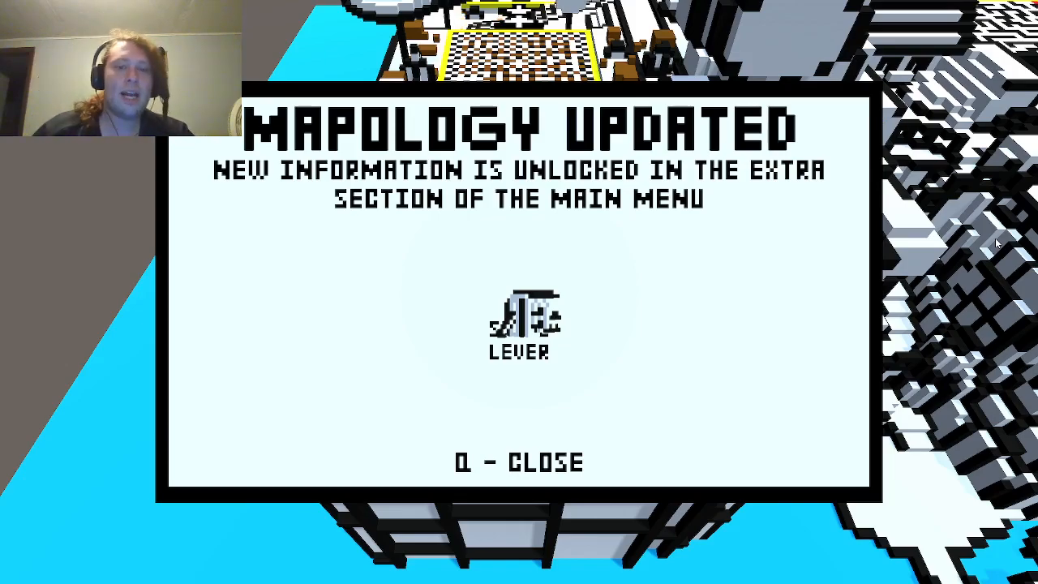
# Dismiss the Mapology Updated notice and move on past Changing Routes, Box Maze and Backyard Chase
pyautogui.press('q')
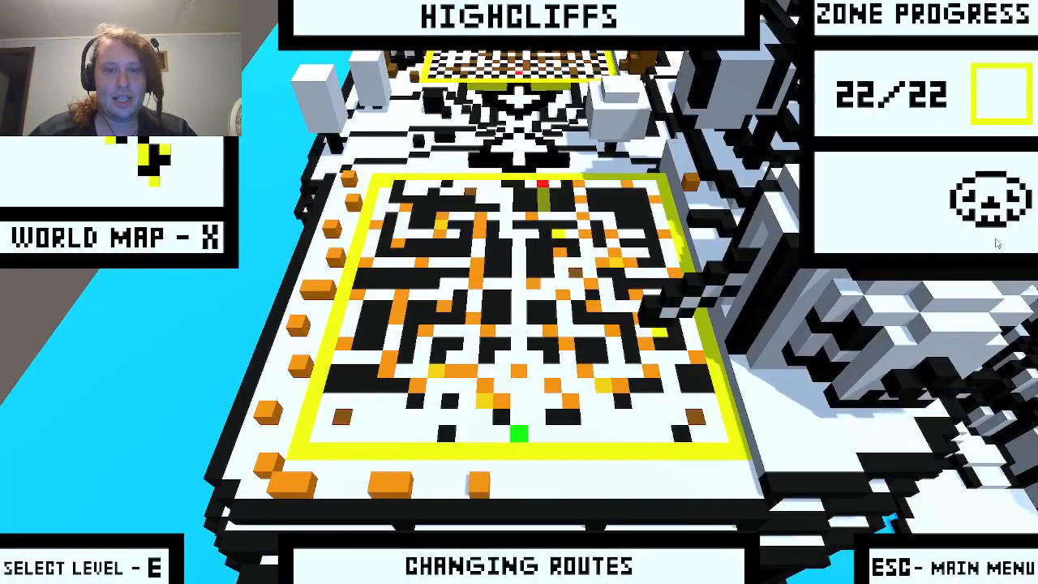
pyautogui.press('x')
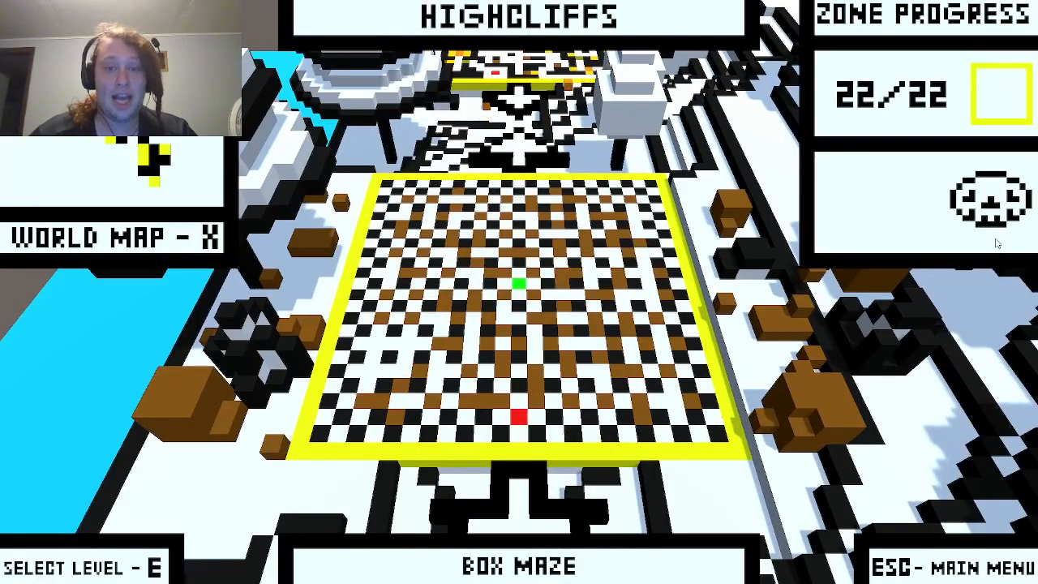
pyautogui.press('w')
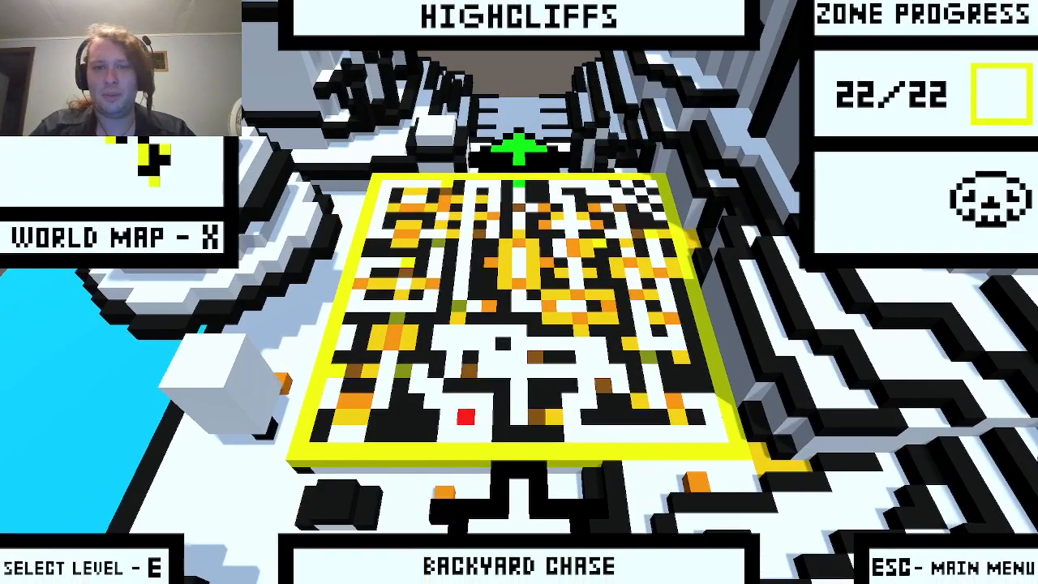
pyautogui.press('w')
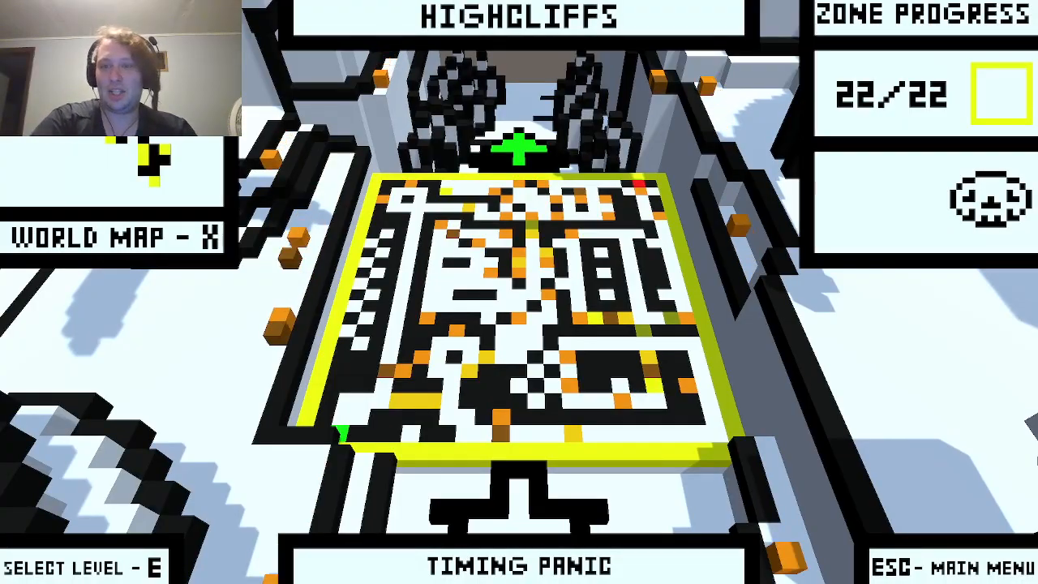
# Move on past Timing Panic and Close Shave, then bring up the Windows Start menu
pyautogui.press('e')
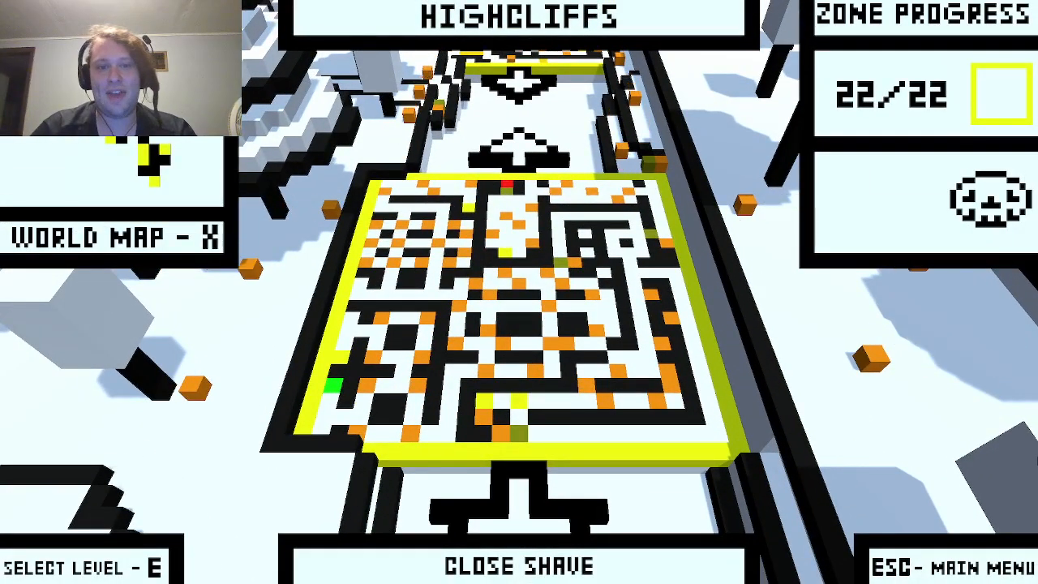
pyautogui.press('x')
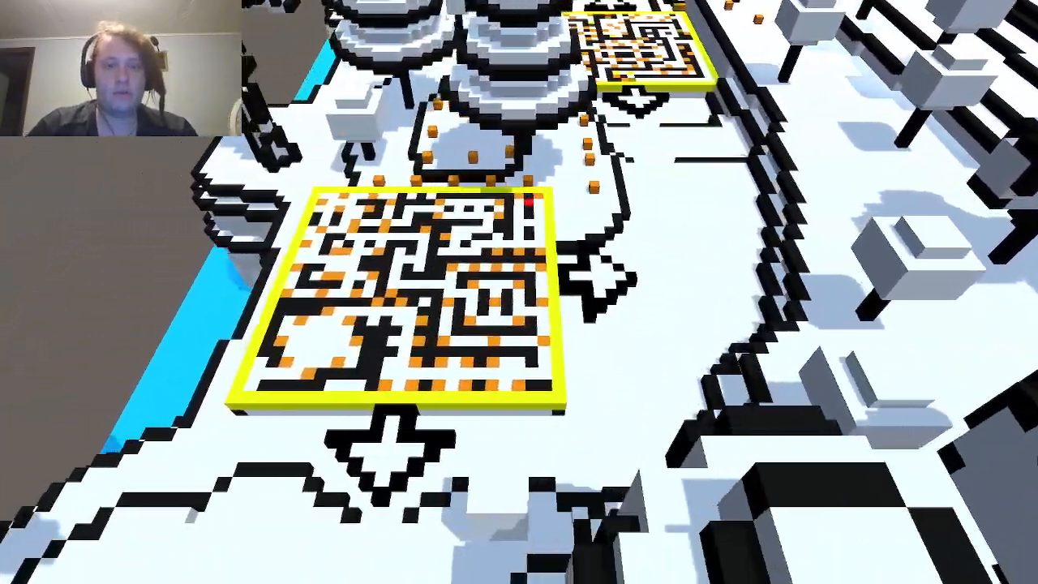
pyautogui.press('super')
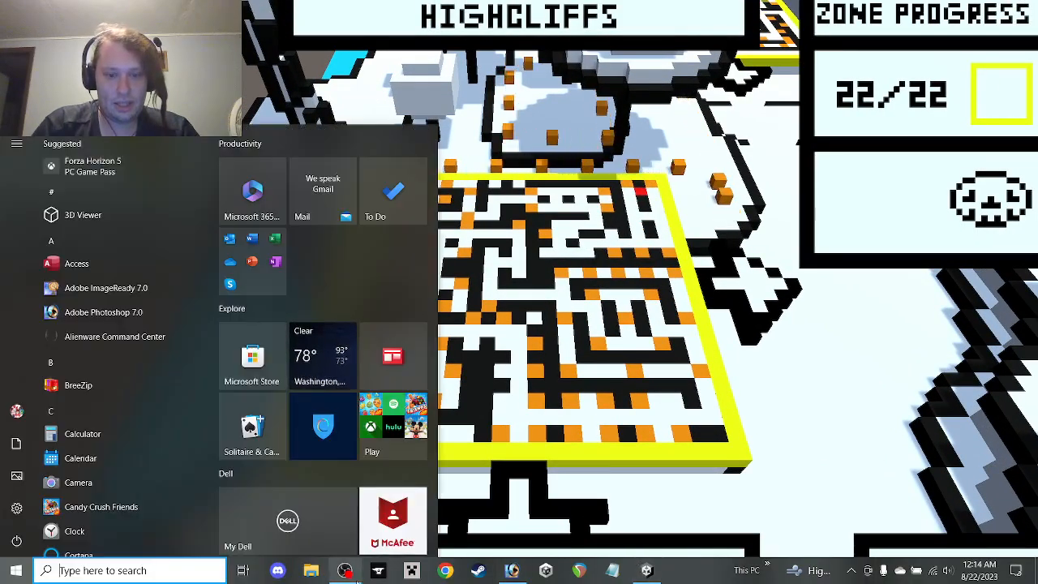
# Open Task Manager, sort processes by GPU to see Paint Maze near 49%, then close it
pyautogui.press('super')
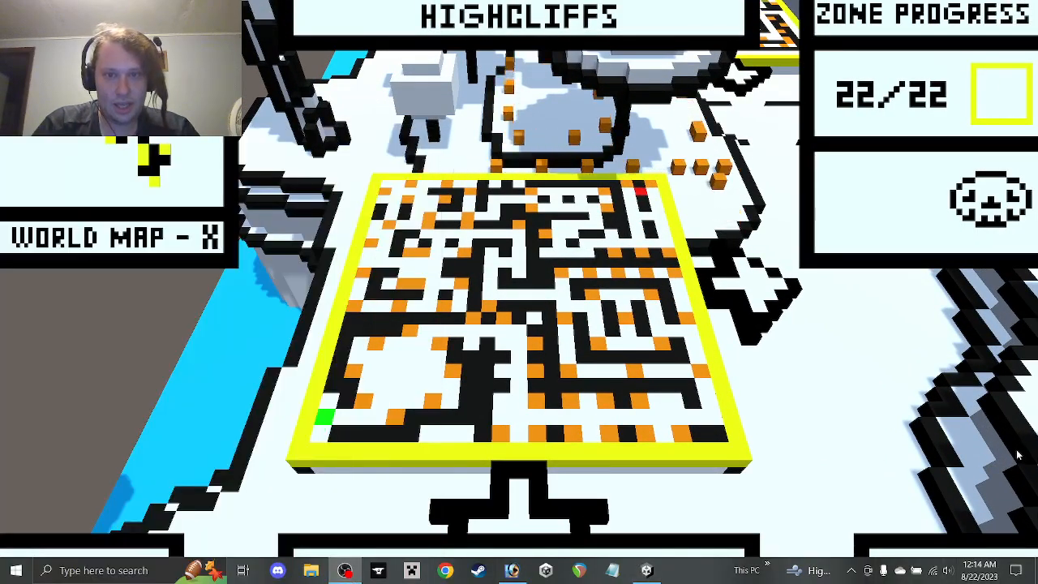
pyautogui.rightClick(17, 567)
pyautogui.click(45, 417)
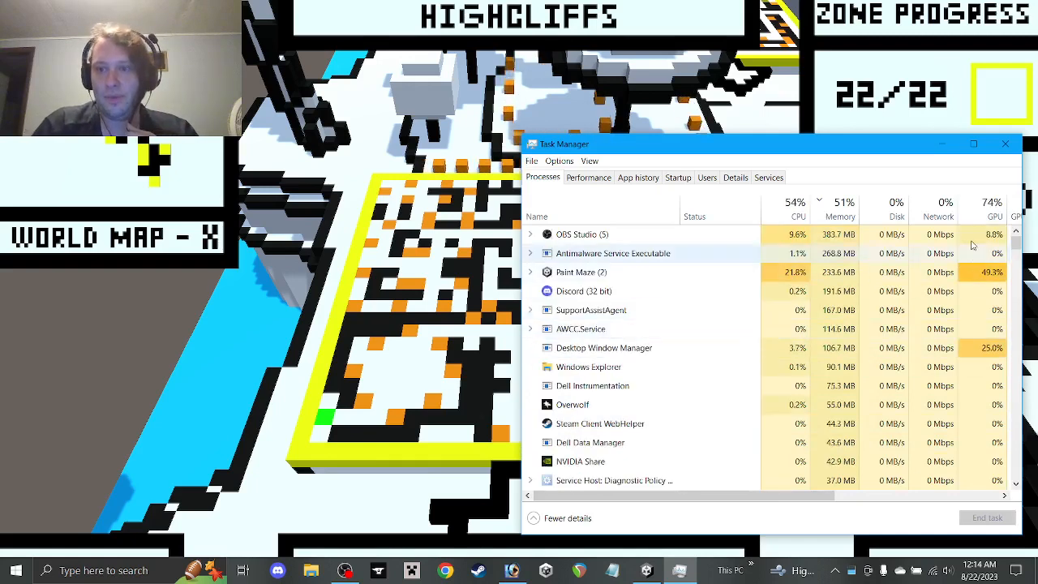
pyautogui.click(989, 207)
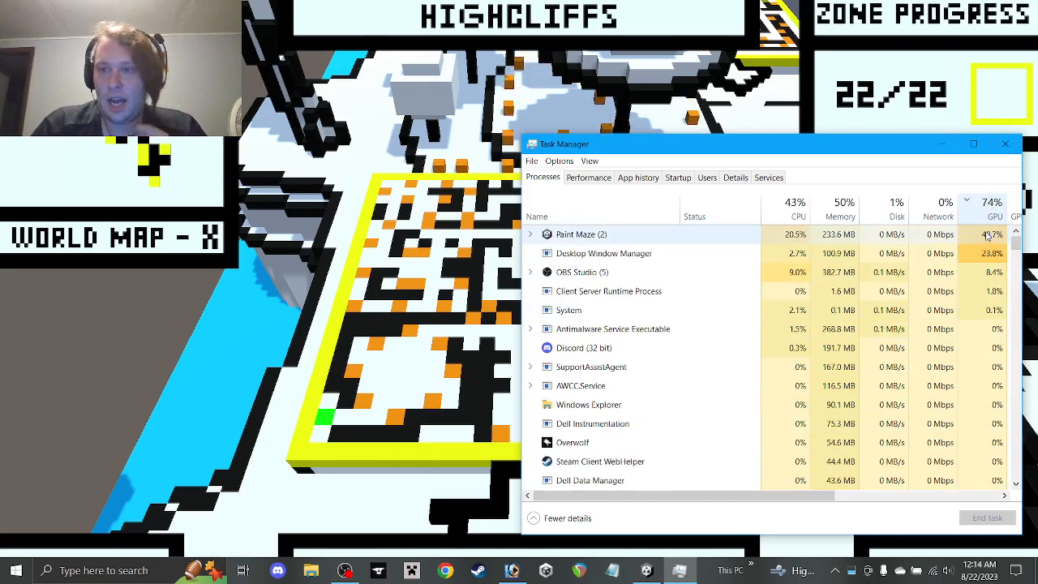
pyautogui.click(1006, 145)
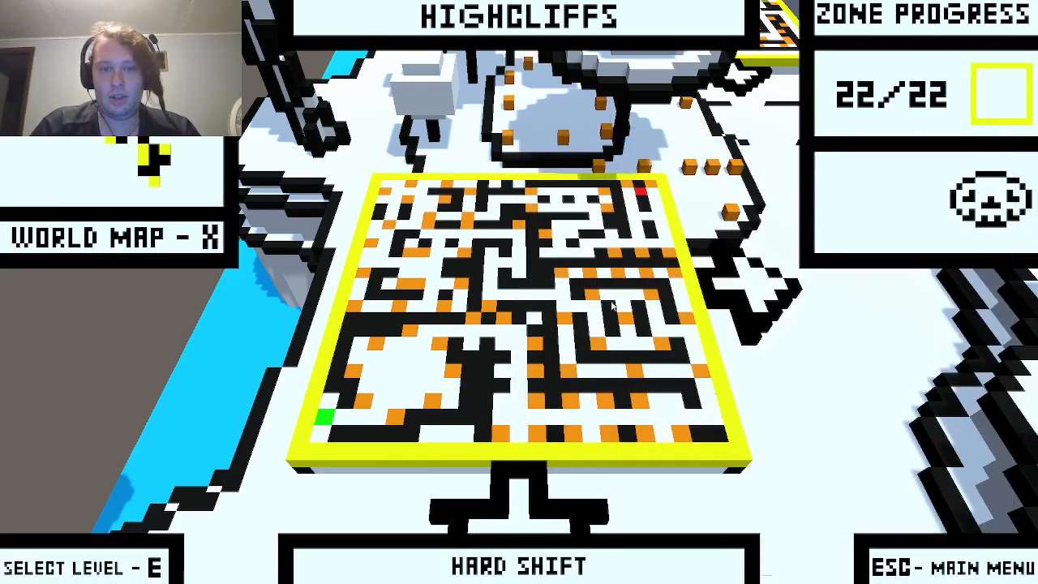
# Walk between Highcliffs boards such as Hard Shift and Redirecting Paths, then exit to the main menu
pyautogui.press('s')
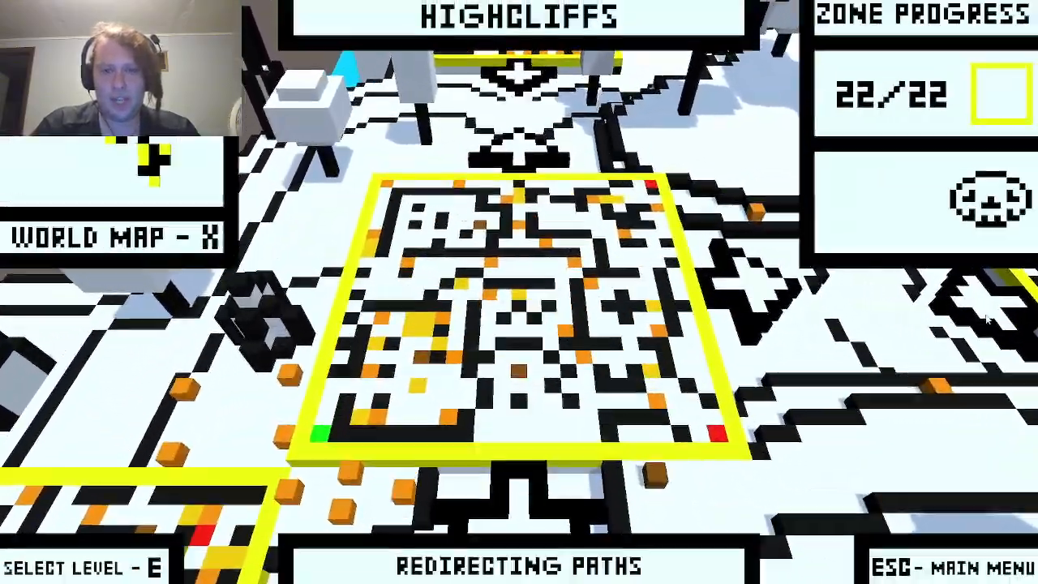
pyautogui.press('d')
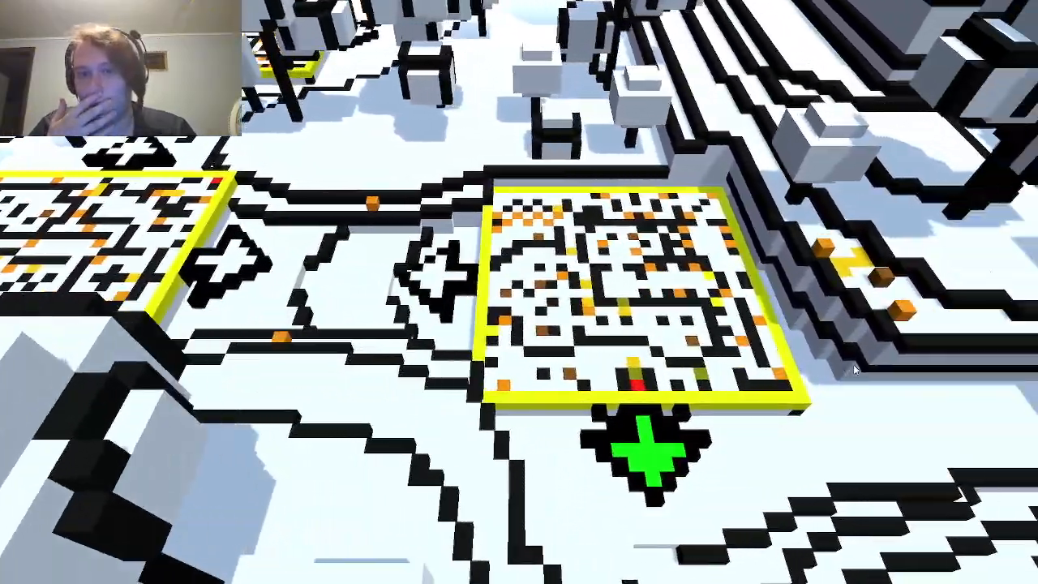
pyautogui.press('s')
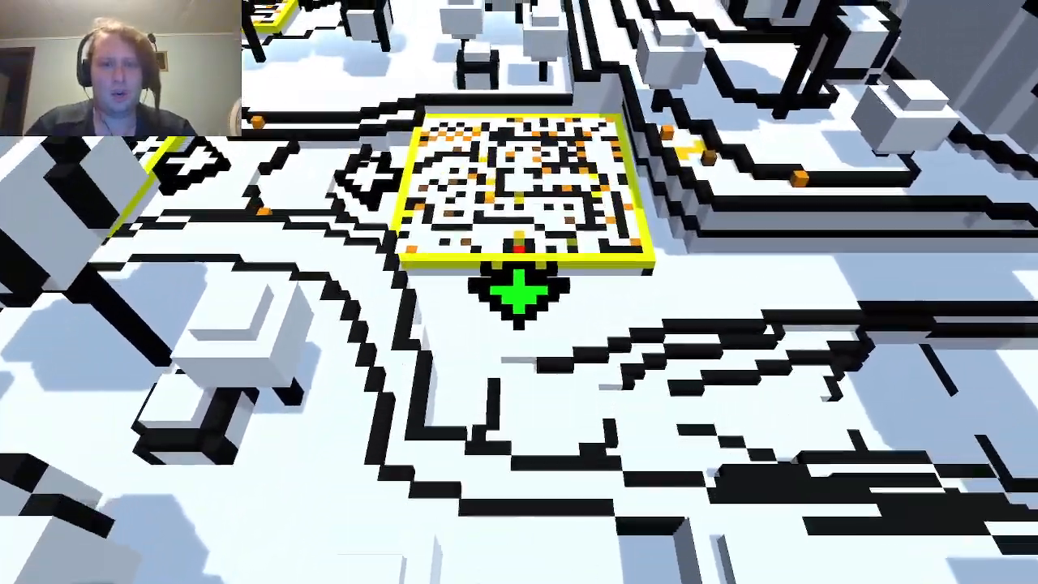
pyautogui.press('a')
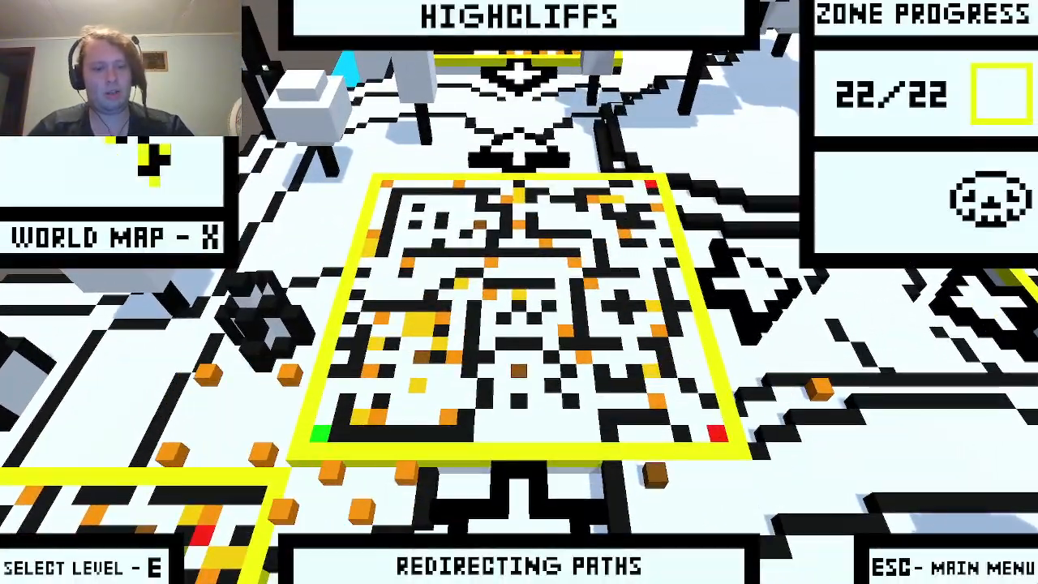
pyautogui.press('e')
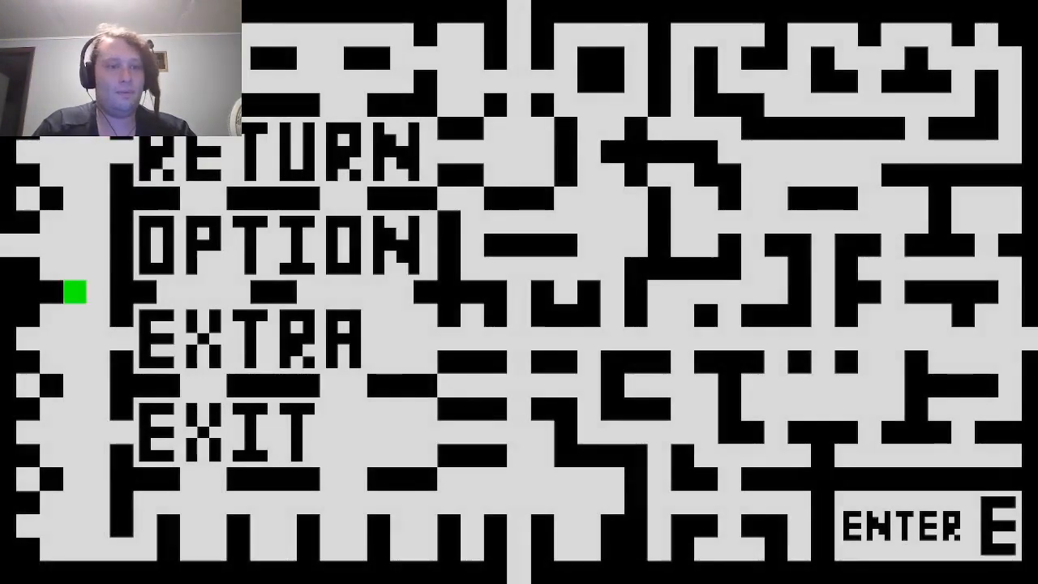
# Go through EXTRA to the Statistics page: timer 0:00:51:30, levels 022/999, 33 deaths, 10713 steps
pyautogui.press('d')
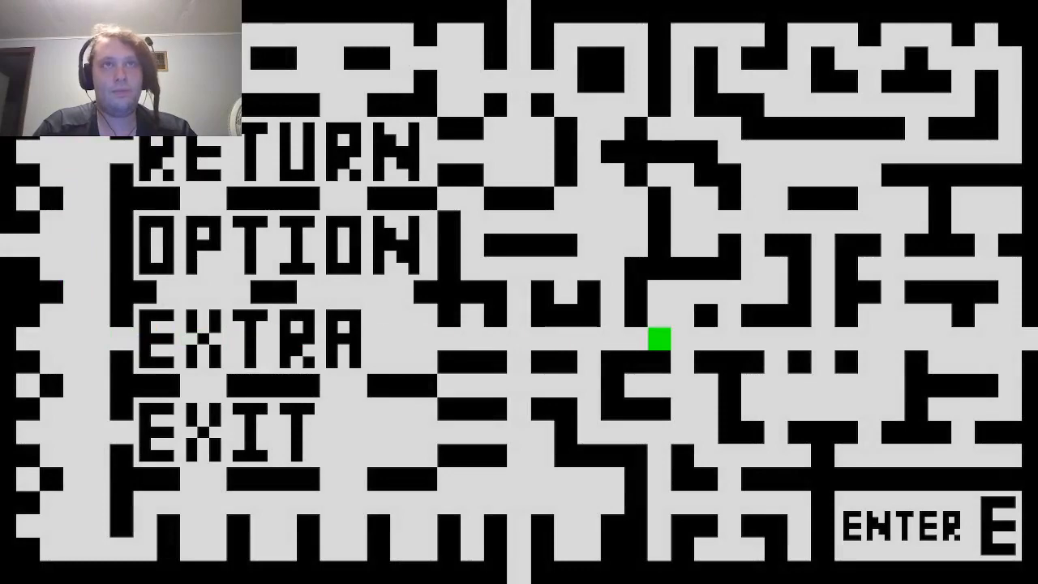
pyautogui.press('w')
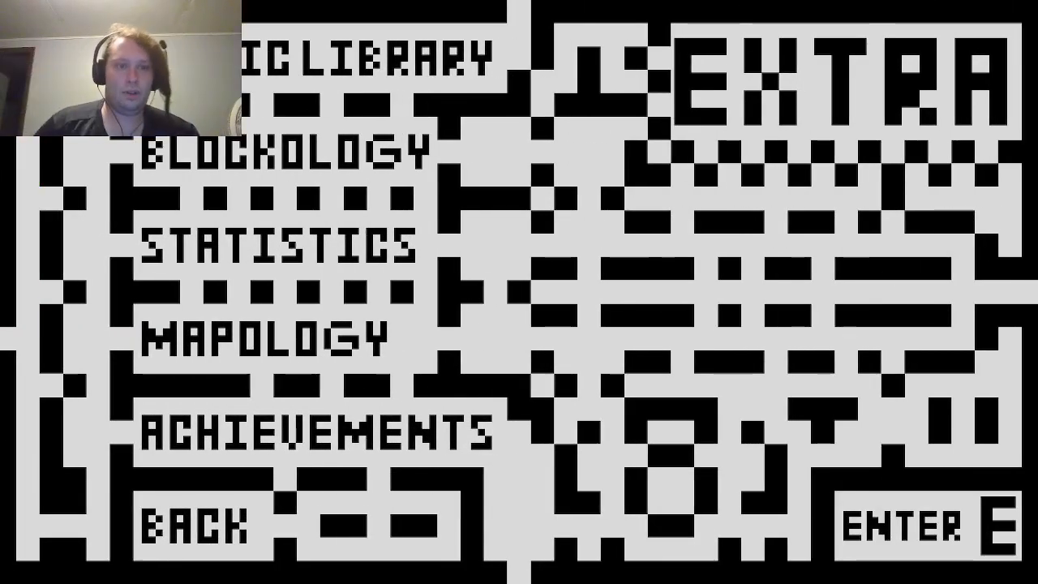
pyautogui.press('s')
pyautogui.press('d')
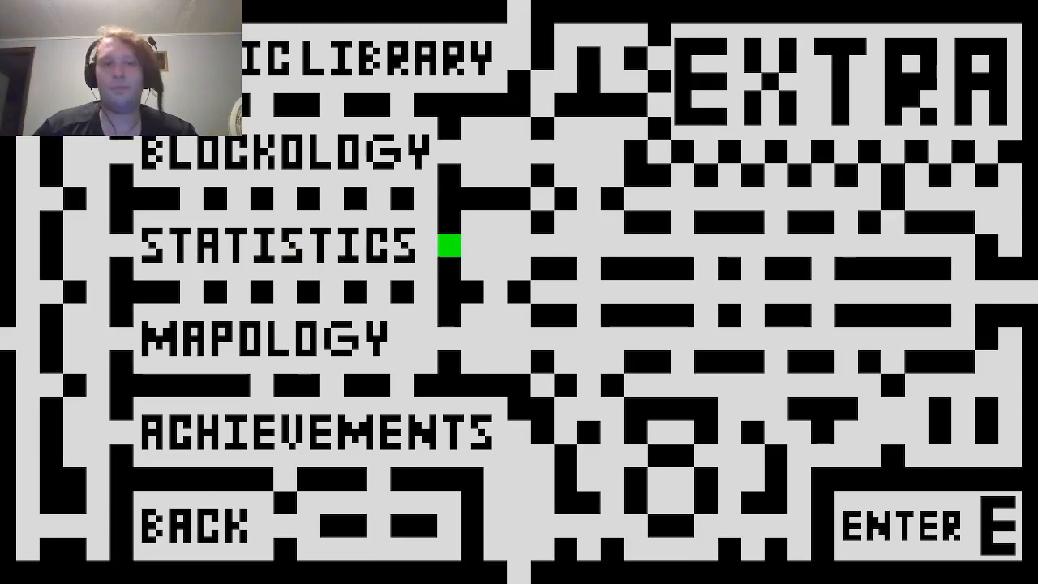
pyautogui.press('s')
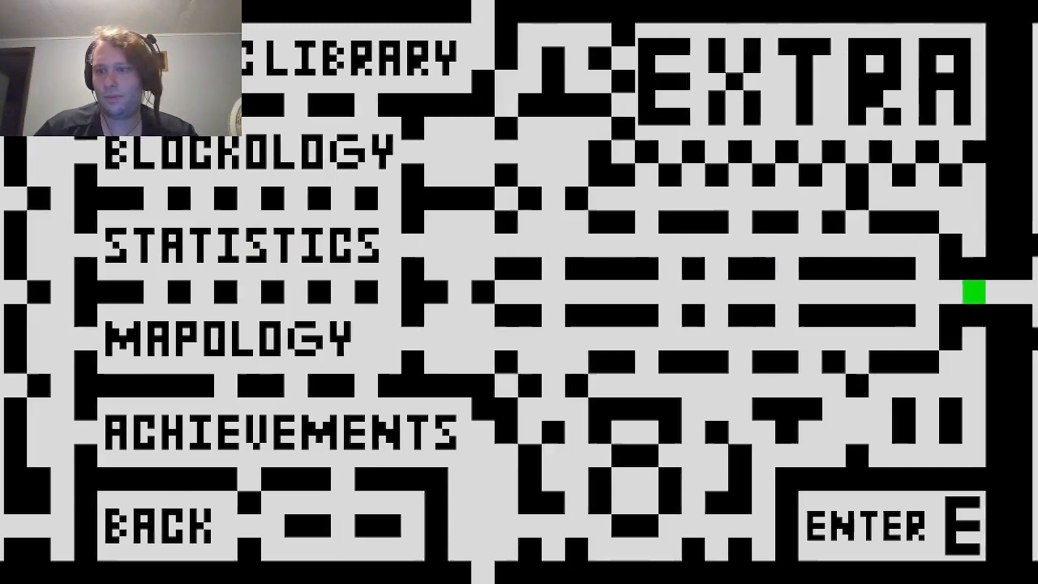
pyautogui.press('d')
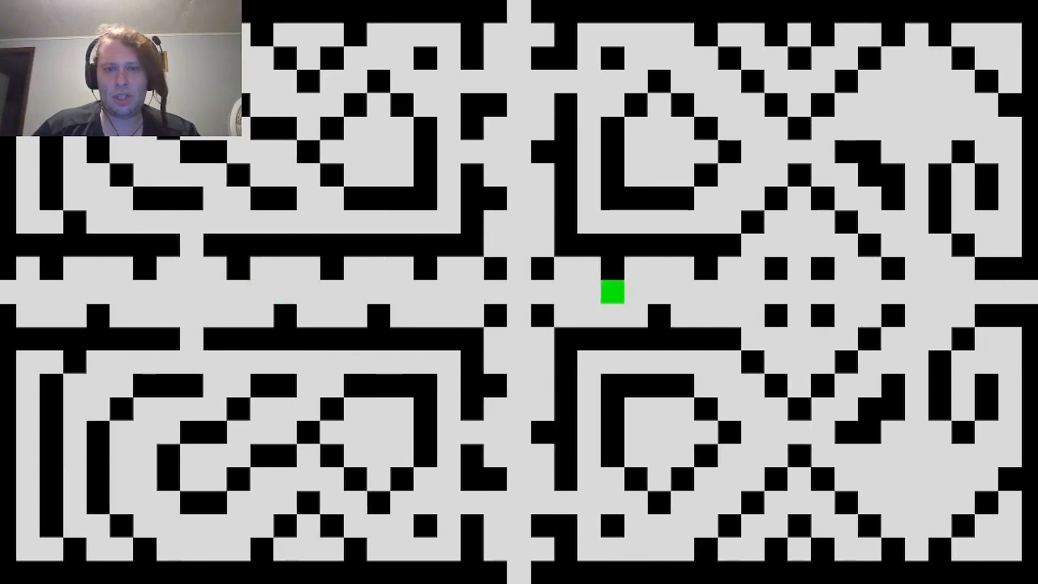
pyautogui.press('d')
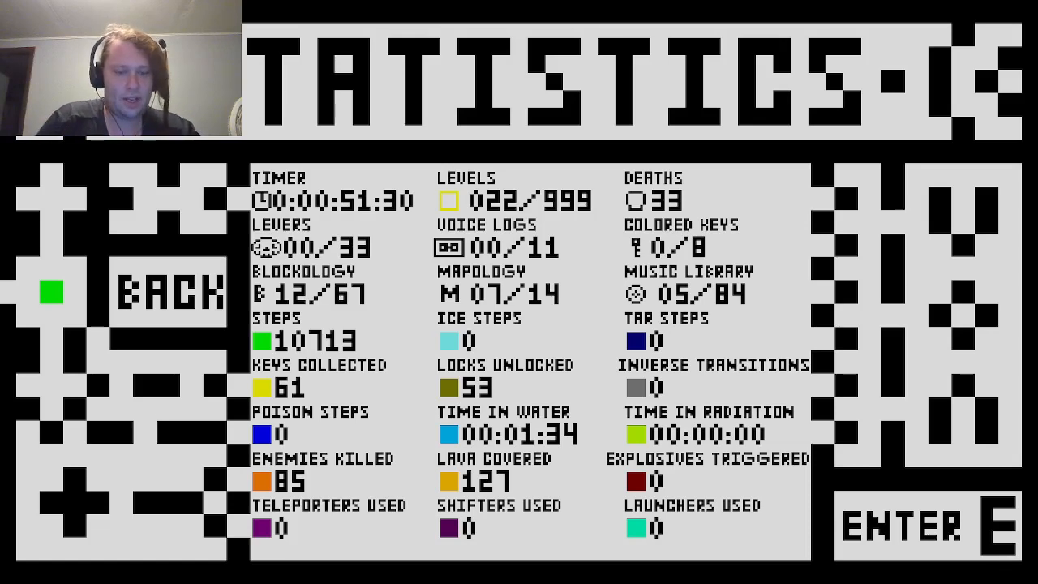
pyautogui.click(6, 574)
pyautogui.rightClick(4, 577)
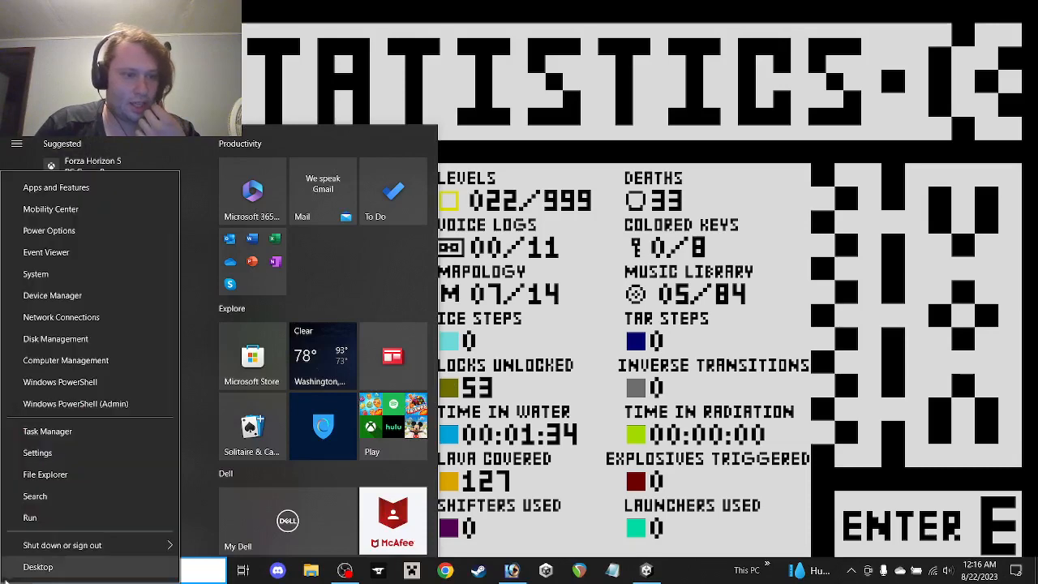
pyautogui.click(59, 431)
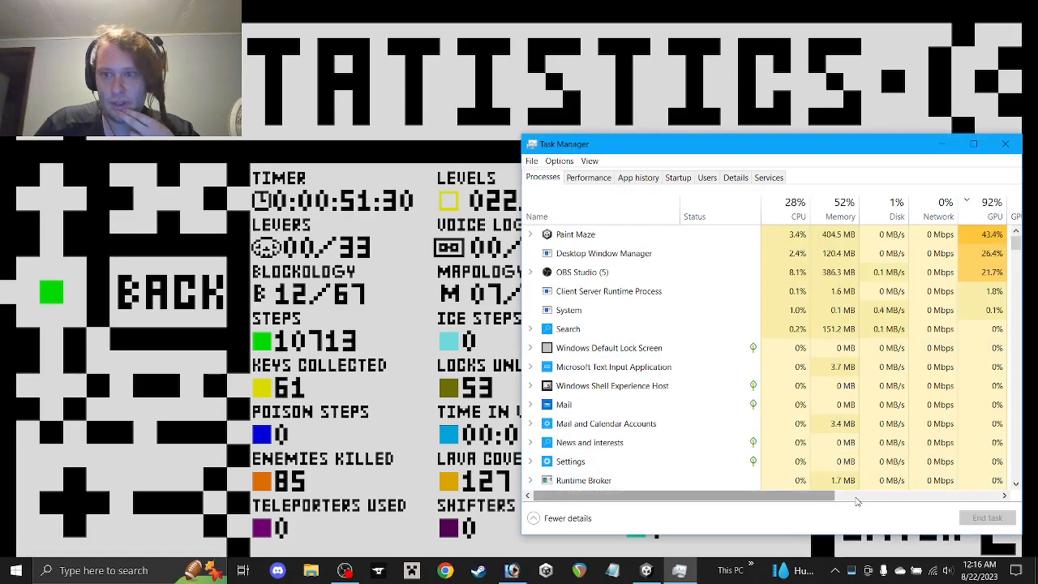
pyautogui.moveTo(805, 502); pyautogui.dragTo(794, 520)
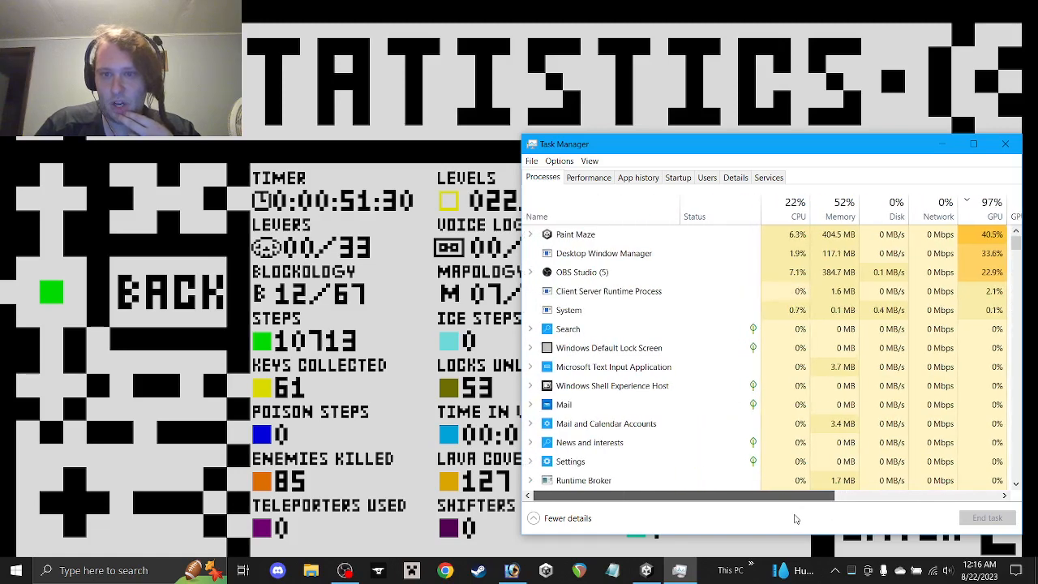
pyautogui.click(616, 258)
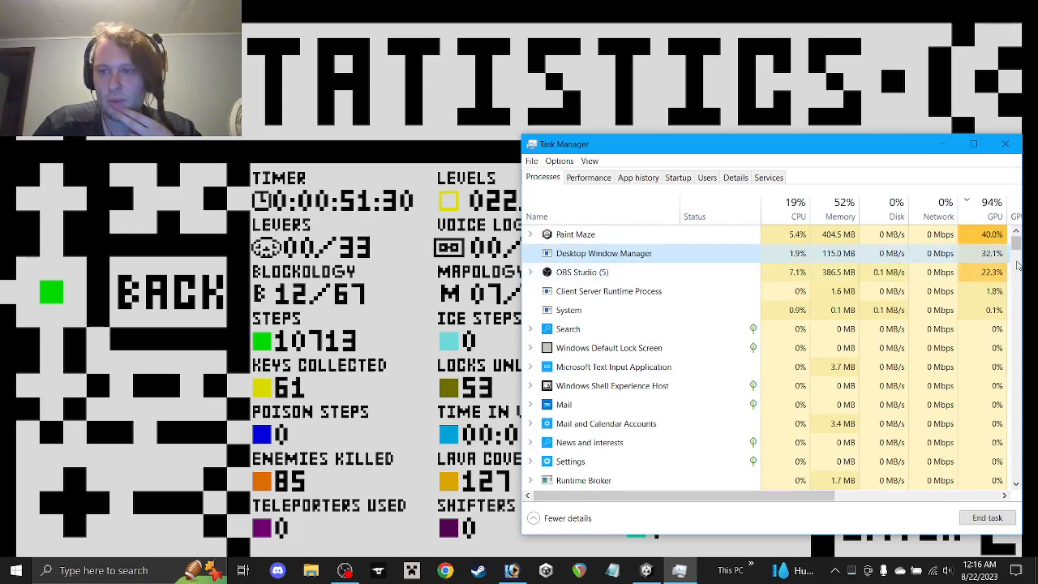
pyautogui.click(1007, 145)
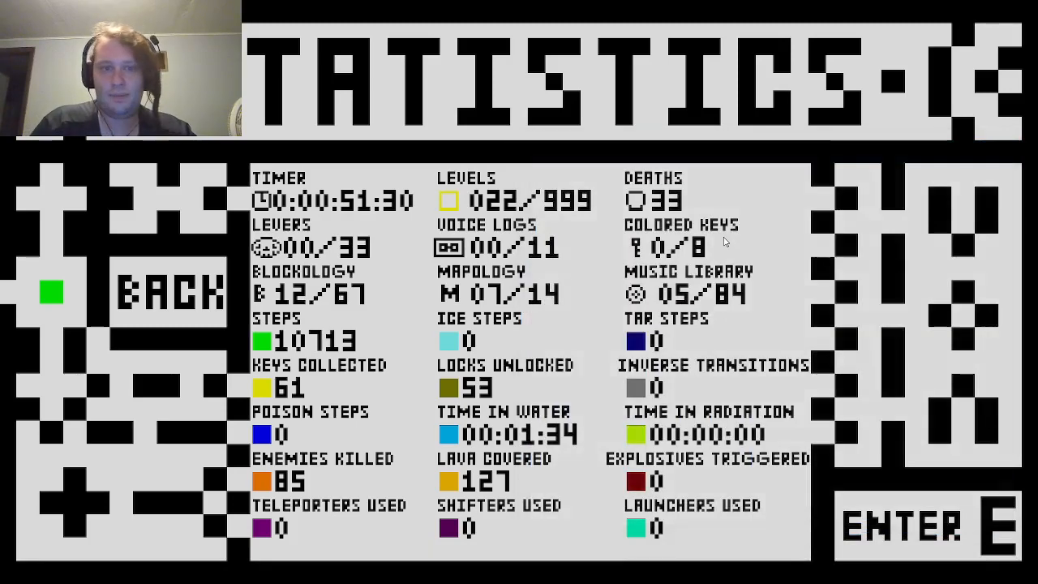
# Walk back from the statistics page to the Extra menu and quit the game to the desktop
pyautogui.press('Left')
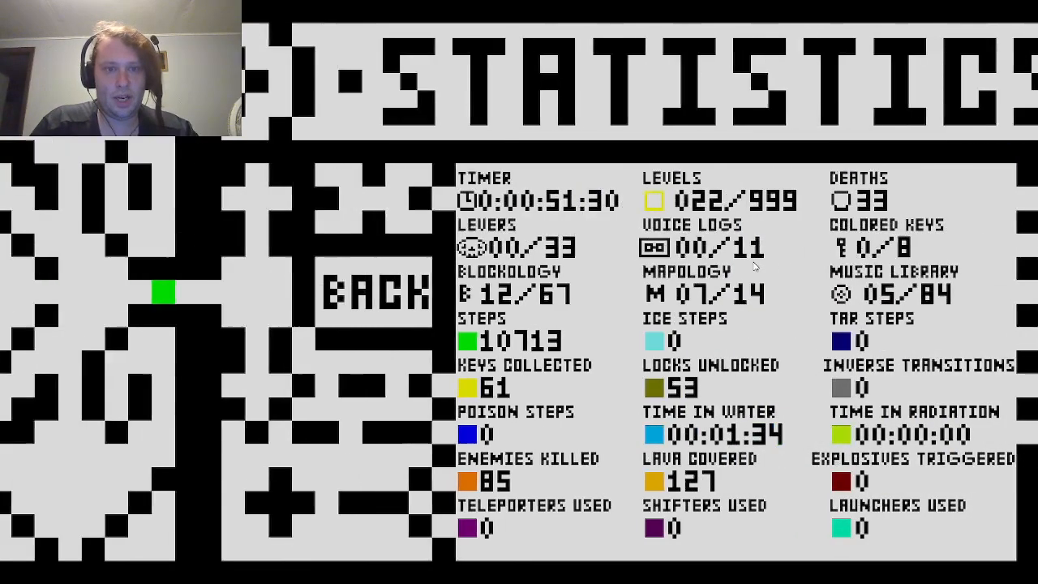
pyautogui.press('Left')
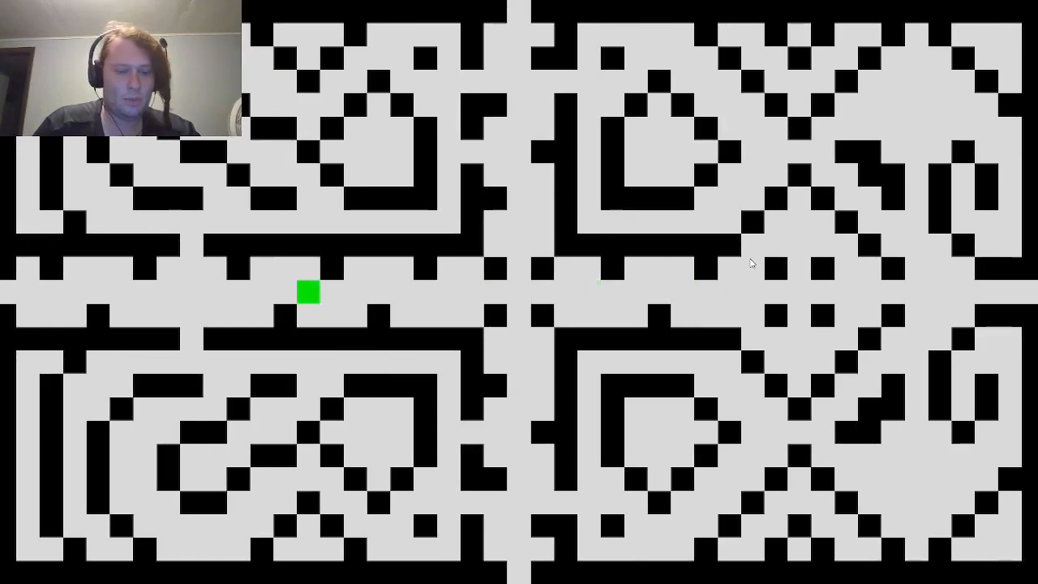
pyautogui.press('Left')
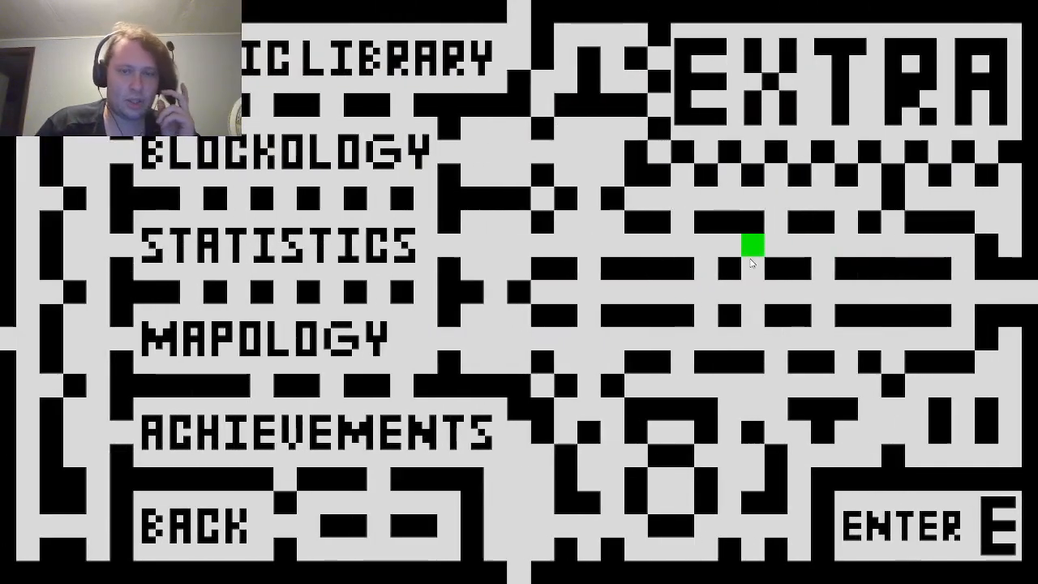
pyautogui.press('Left')
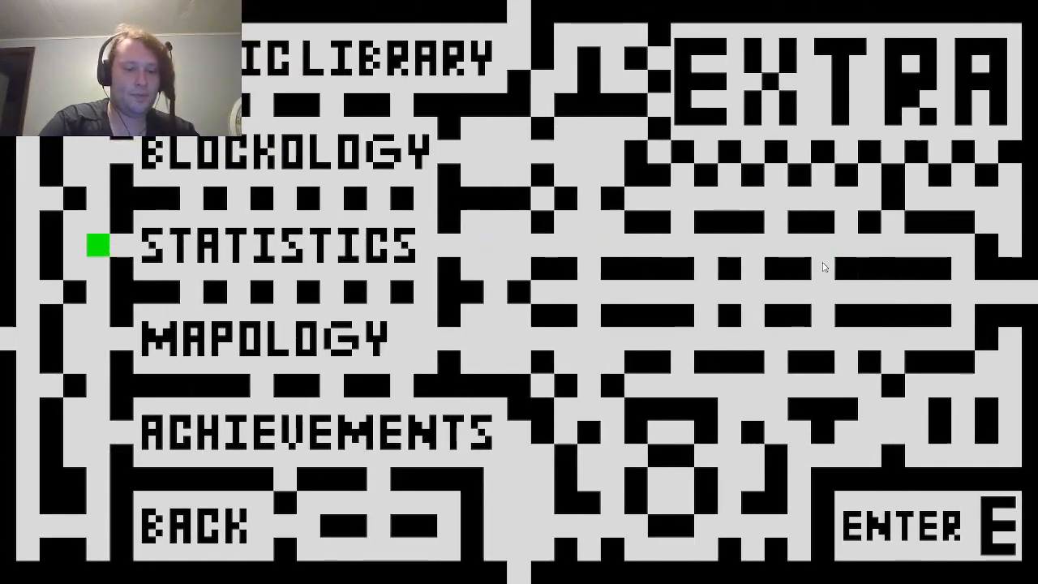
pyautogui.hotkey('alt', 'Tab')
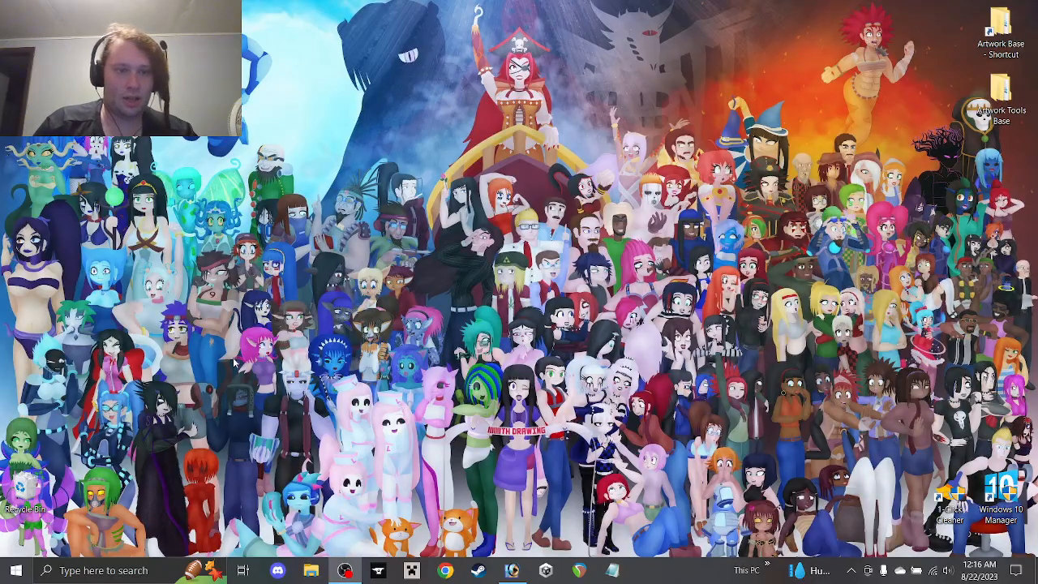